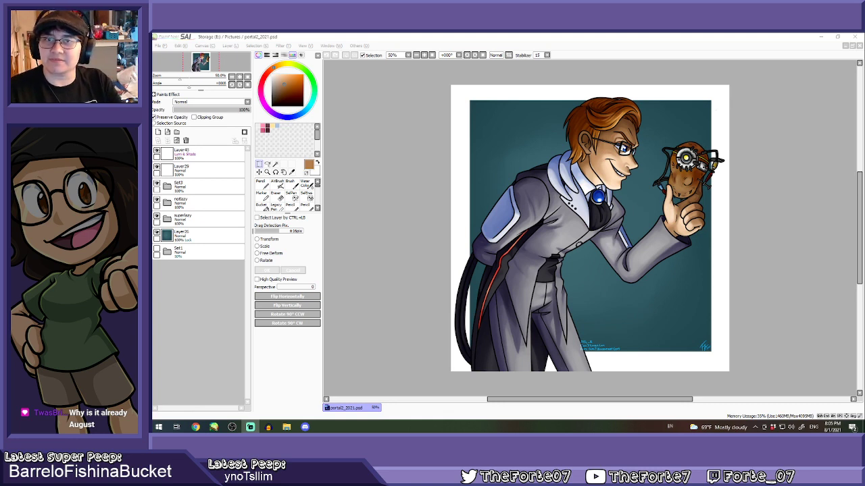
{"action": "key", "text": "alt+Tab"}
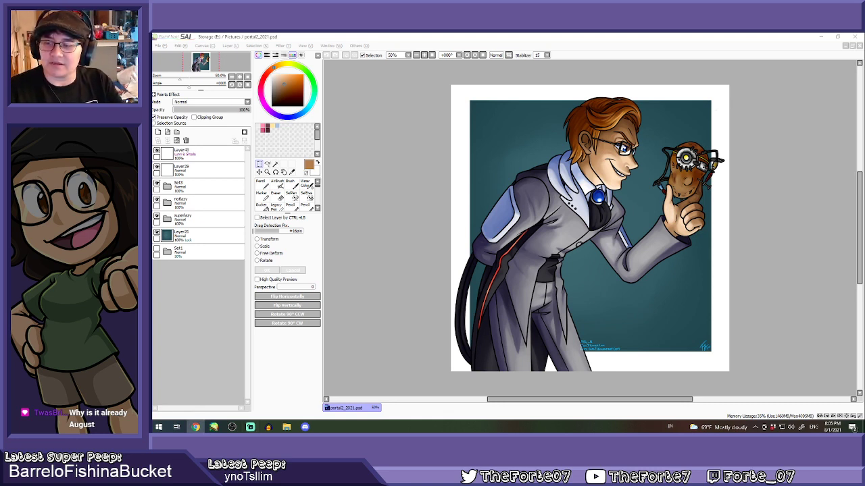
{"action": "key", "text": "alt+Tab"}
{"action": "left_click", "coordinate": [306, 206]}
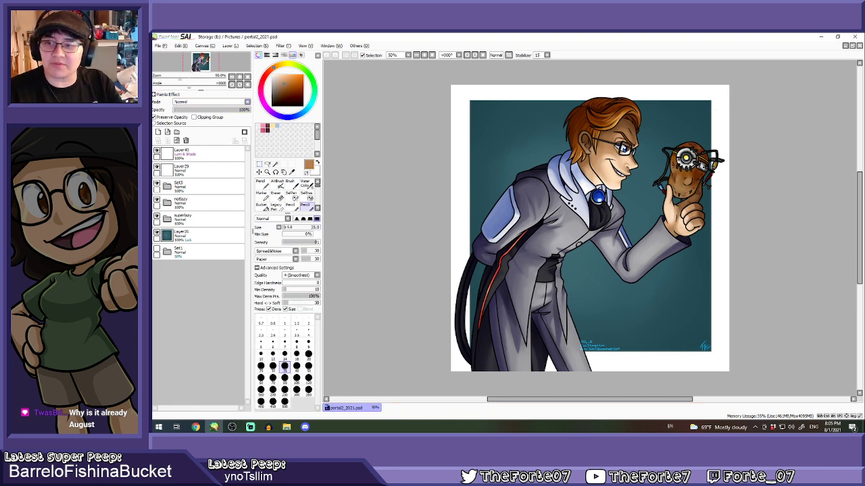
{"action": "key", "text": "alt+Tab"}
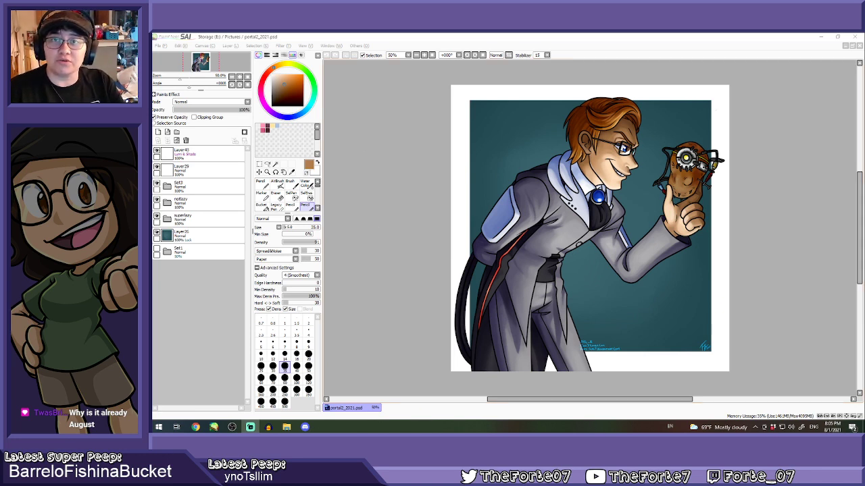
{"action": "key", "text": "alt+Tab"}
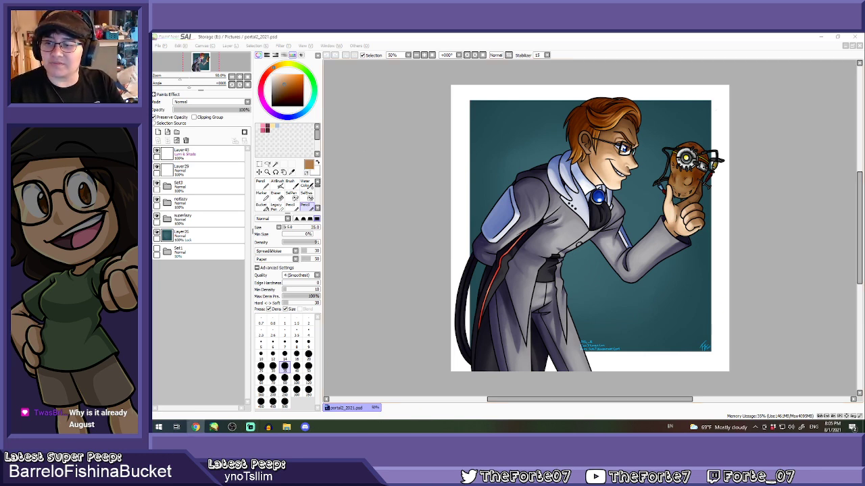
{"action": "key", "text": "alt+Tab"}
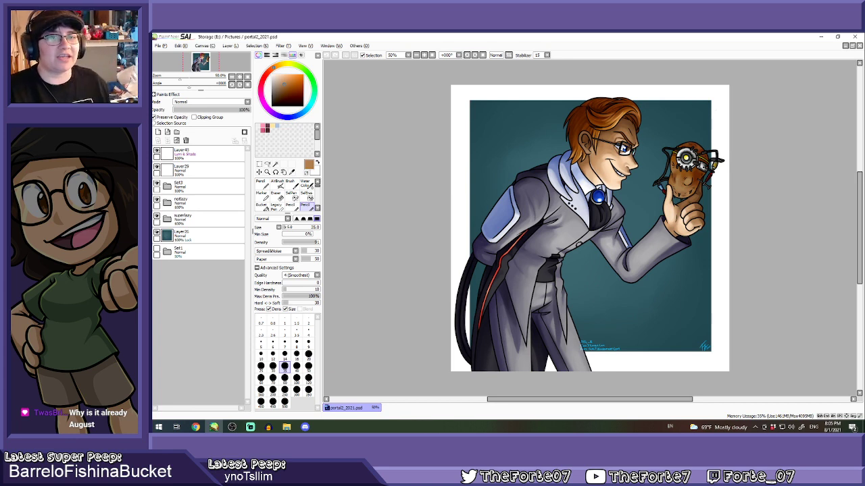
Compare the illustration with the notlazy folder hidden and shown, and examine the face shading around the nose and mouth up close
{"action": "left_click", "coordinate": [259, 164]}
{"action": "left_click", "coordinate": [156, 199]}
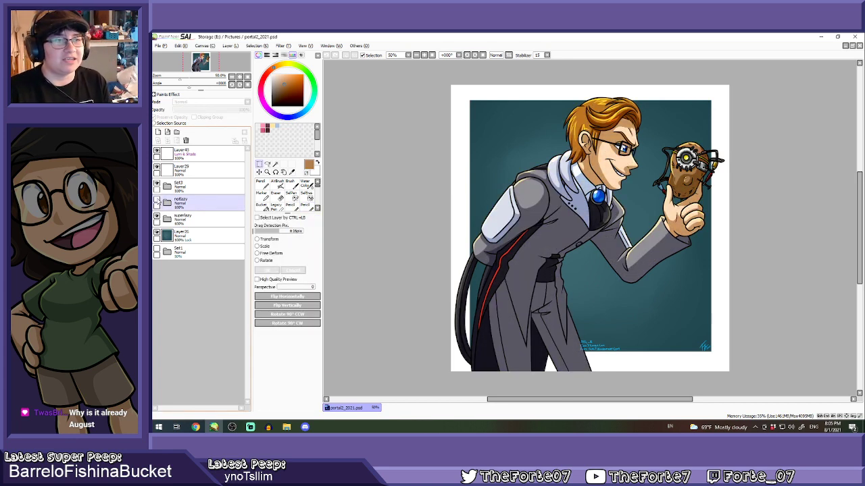
{"action": "left_click", "coordinate": [167, 202]}
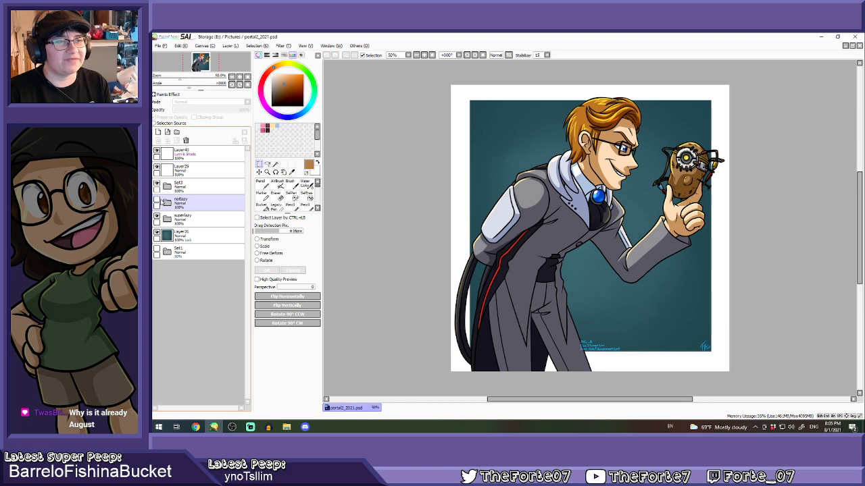
{"action": "left_click", "coordinate": [159, 202]}
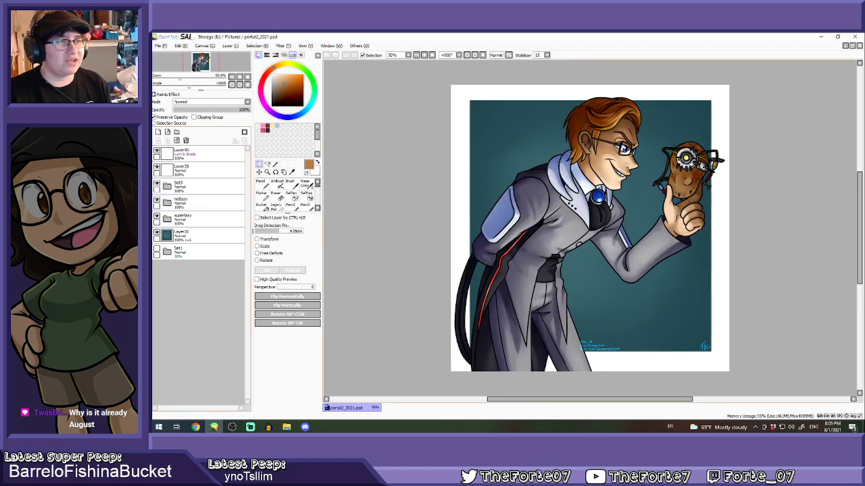
{"action": "scroll", "coordinate": [668, 143], "scroll_direction": "up", "scroll_amount": 4}
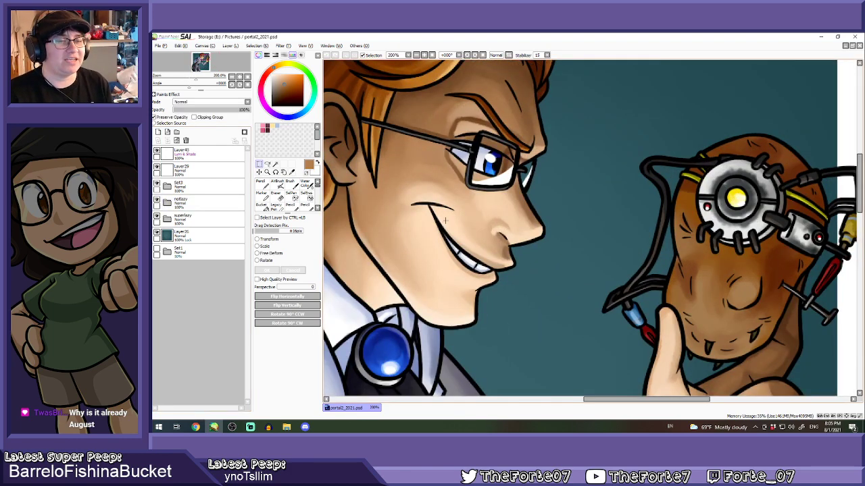
{"action": "scroll", "coordinate": [496, 228], "scroll_direction": "up", "scroll_amount": 2}
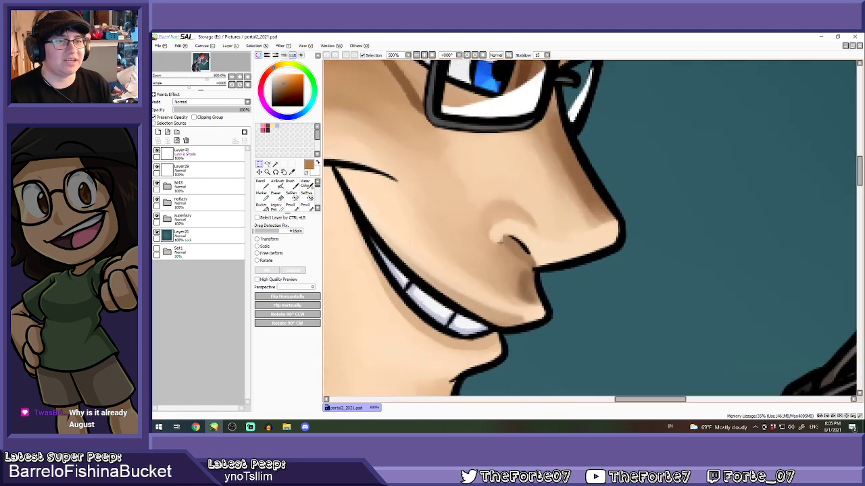
{"action": "scroll", "coordinate": [446, 206], "scroll_direction": "down", "scroll_amount": 1}
Inspect the layers inside the superlazy folder, including Layer38 and Layer23, and collapse the folder
{"action": "left_click", "coordinate": [197, 215]}
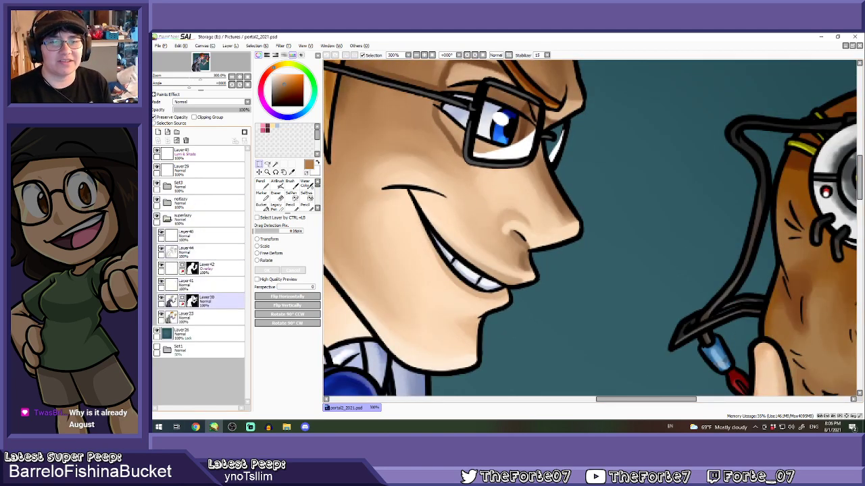
{"action": "left_click", "coordinate": [223, 303]}
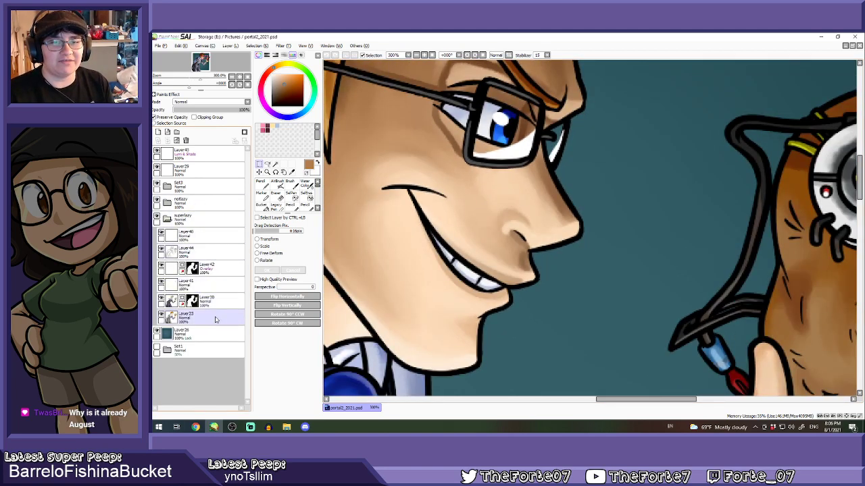
{"action": "left_click", "coordinate": [175, 314]}
{"action": "left_click", "coordinate": [172, 306]}
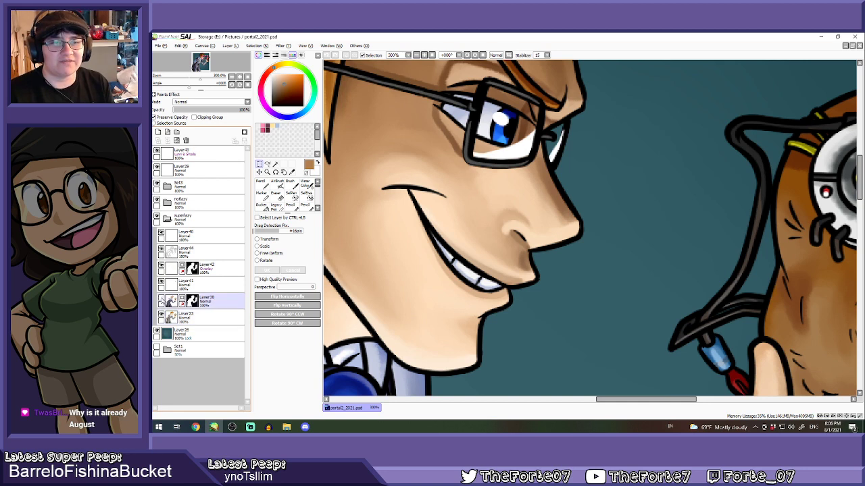
{"action": "left_click", "coordinate": [167, 218]}
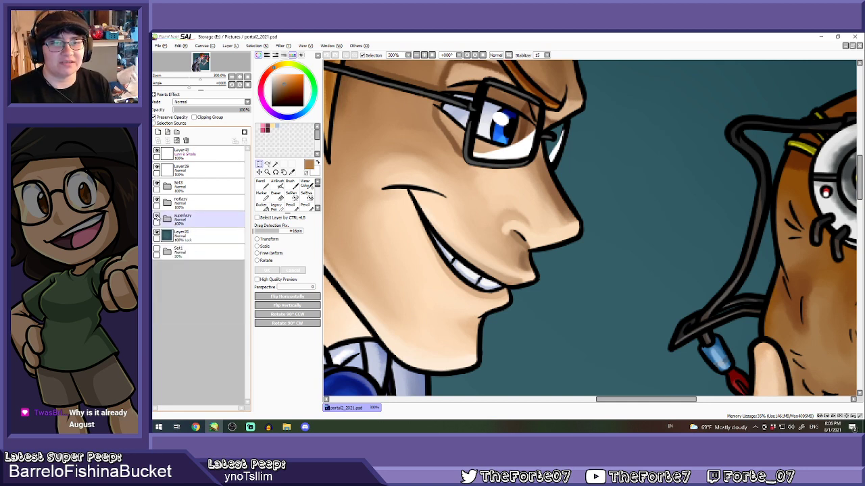
Hide the superlazy folder and make Layer28 inside the notlazy folder the active layer
{"action": "left_click", "coordinate": [168, 201]}
{"action": "left_click", "coordinate": [167, 201]}
{"action": "left_click", "coordinate": [175, 284]}
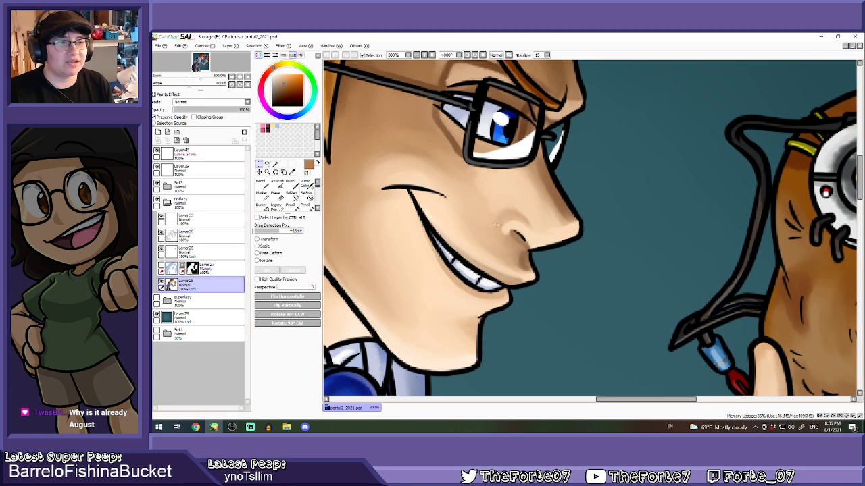
Paint over the cheek side of the nostril with a sampled skin tone, using the Brush at size 8
{"action": "left_click", "coordinate": [289, 182]}
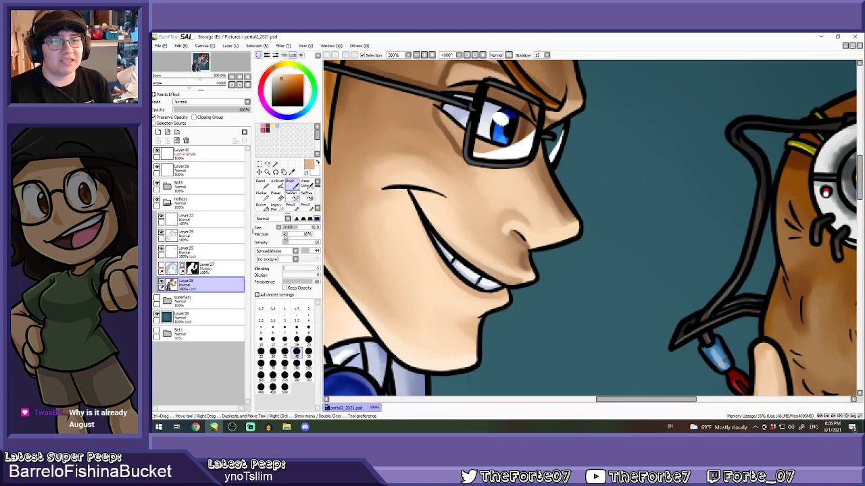
{"action": "left_click", "coordinate": [296, 329]}
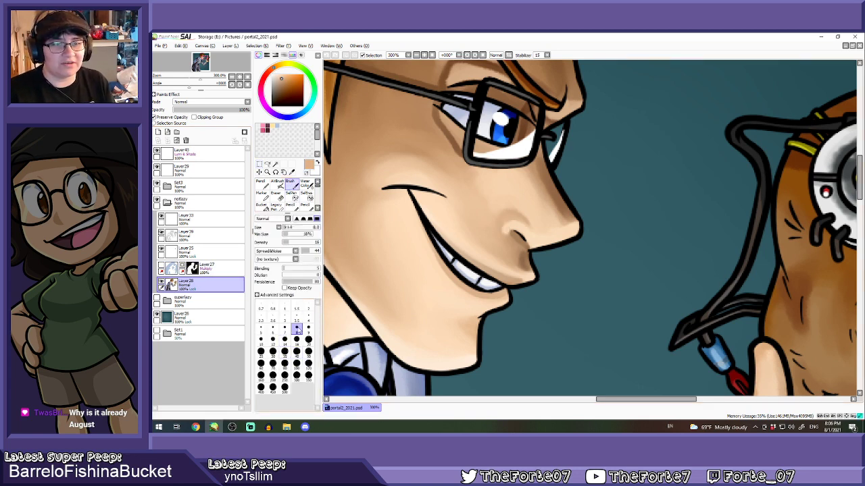
{"action": "left_click_drag", "start_coordinate": [504, 228], "coordinate": [504, 234]}
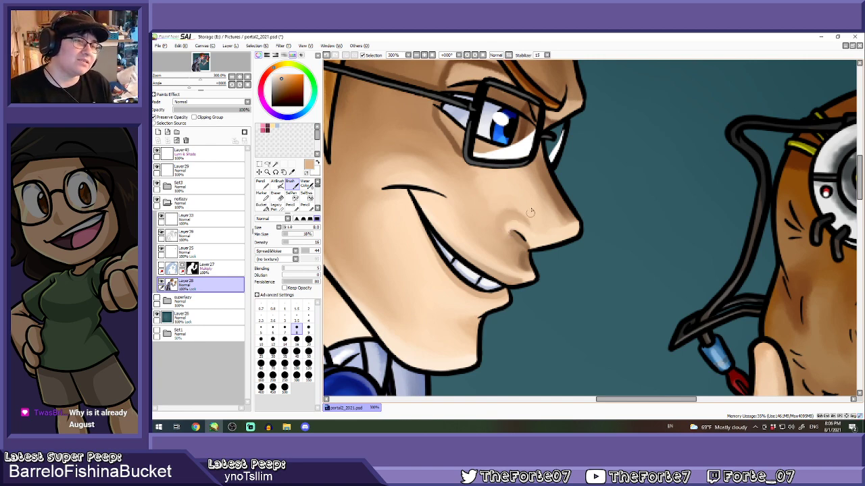
{"action": "scroll", "coordinate": [529, 213], "scroll_direction": "down", "scroll_amount": 3}
{"action": "scroll", "coordinate": [520, 229], "scroll_direction": "down", "scroll_amount": 2}
Enlarge the brush to size 16 and soften the shading around the nose with a lighter sampled skin tone
{"action": "scroll", "coordinate": [527, 212], "scroll_direction": "up", "scroll_amount": 4}
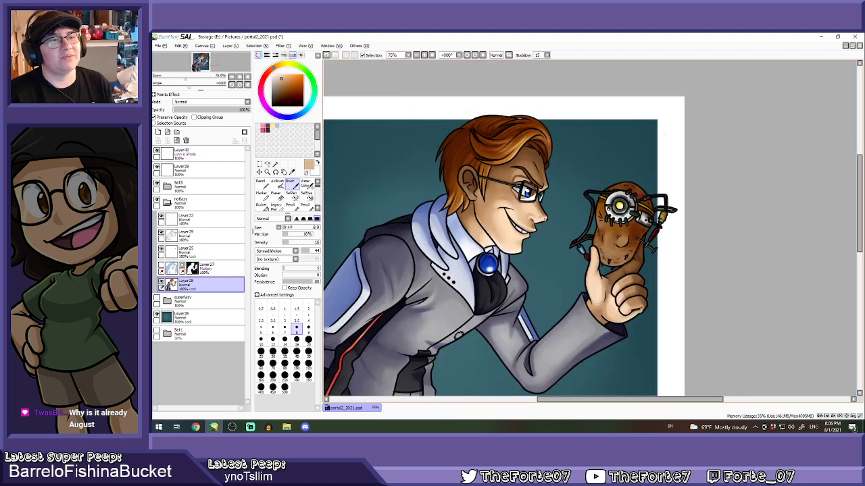
{"action": "key", "text": "bracketright"}
{"action": "key", "text": "bracketright"}
{"action": "scroll", "coordinate": [534, 206], "scroll_direction": "up", "scroll_amount": 4}
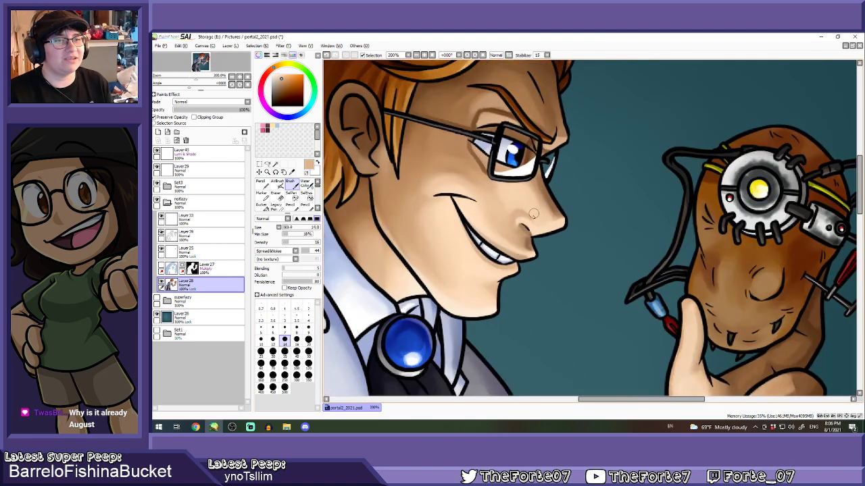
{"action": "key", "text": "bracketright"}
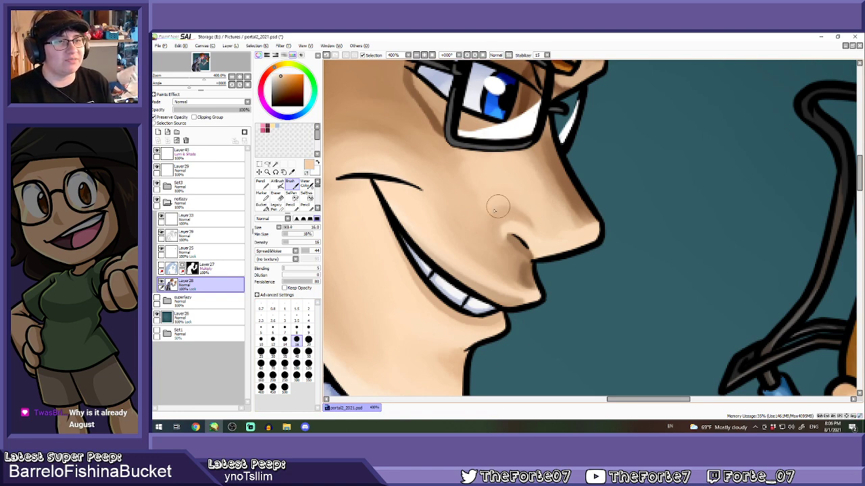
{"action": "scroll", "coordinate": [546, 235], "scroll_direction": "down", "scroll_amount": 6}
{"action": "scroll", "coordinate": [498, 285], "scroll_direction": "down", "scroll_amount": 2}
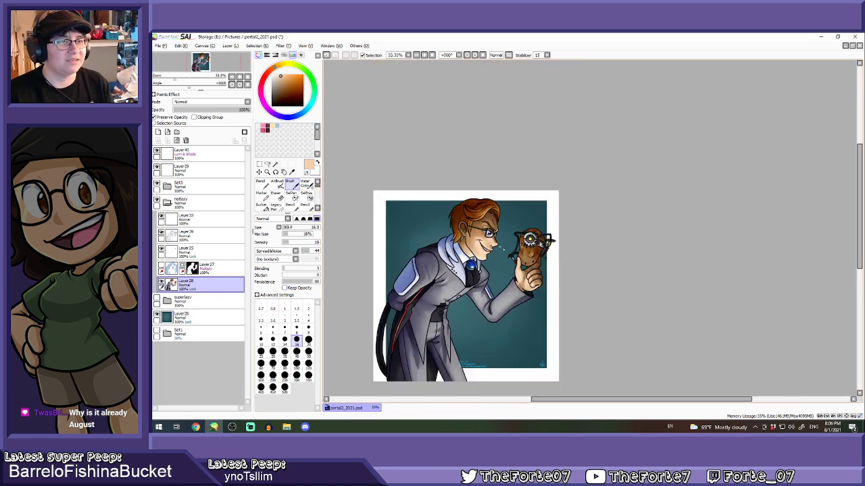
{"action": "scroll", "coordinate": [524, 241], "scroll_direction": "up", "scroll_amount": 7}
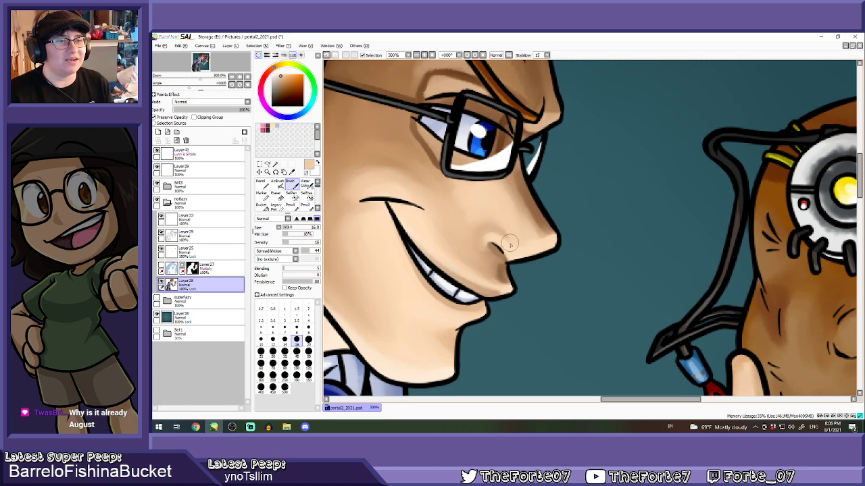
{"action": "scroll", "coordinate": [482, 220], "scroll_direction": "down", "scroll_amount": 5}
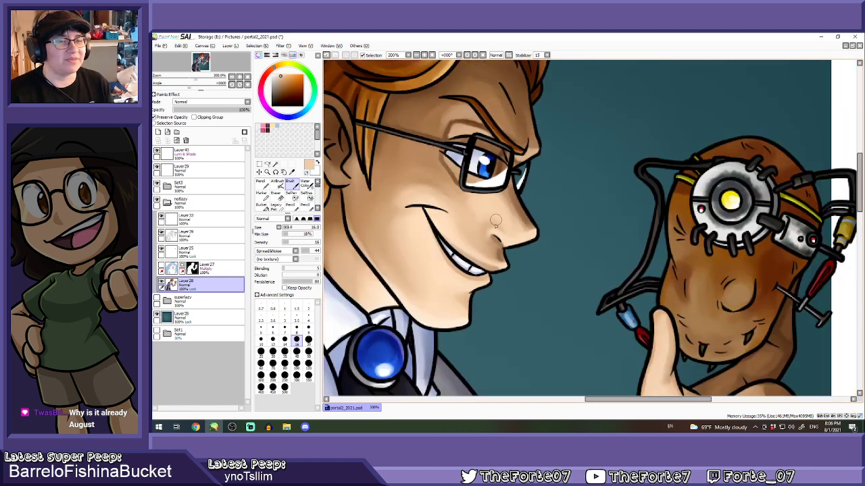
{"action": "scroll", "coordinate": [483, 219], "scroll_direction": "up", "scroll_amount": 3}
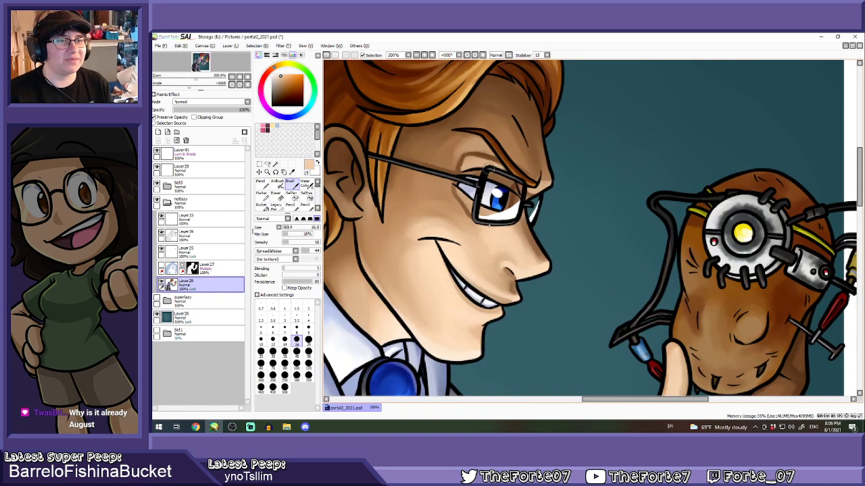
Reduce the brush to size 7 and touch up the edge of the nostril with a light sampled skin tone
{"action": "scroll", "coordinate": [484, 219], "scroll_direction": "down", "scroll_amount": 1}
{"action": "key", "text": "["}
{"action": "key", "text": "["}
{"action": "key", "text": "["}
{"action": "key", "text": "["}
{"action": "key", "text": "["}
{"action": "key", "text": "["}
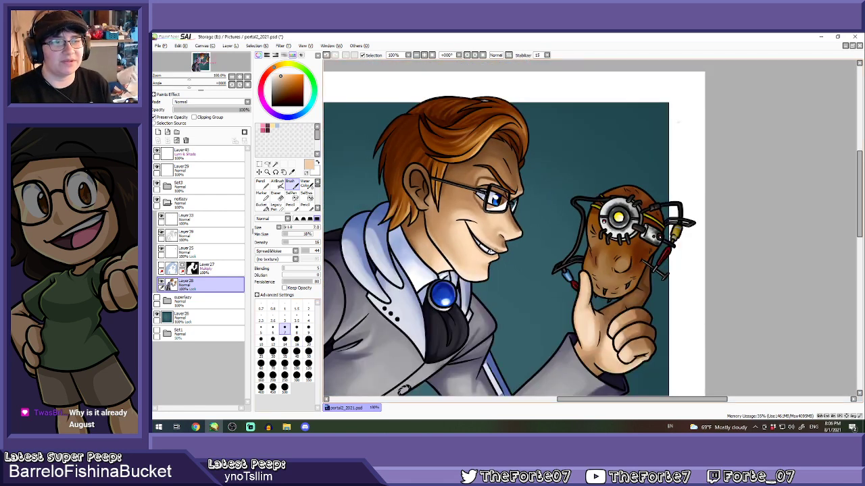
{"action": "scroll", "coordinate": [452, 237], "scroll_direction": "up", "scroll_amount": 2}
{"action": "right_click", "coordinate": [503, 223]}
{"action": "left_click_drag", "start_coordinate": [495, 228], "coordinate": [498, 240]}
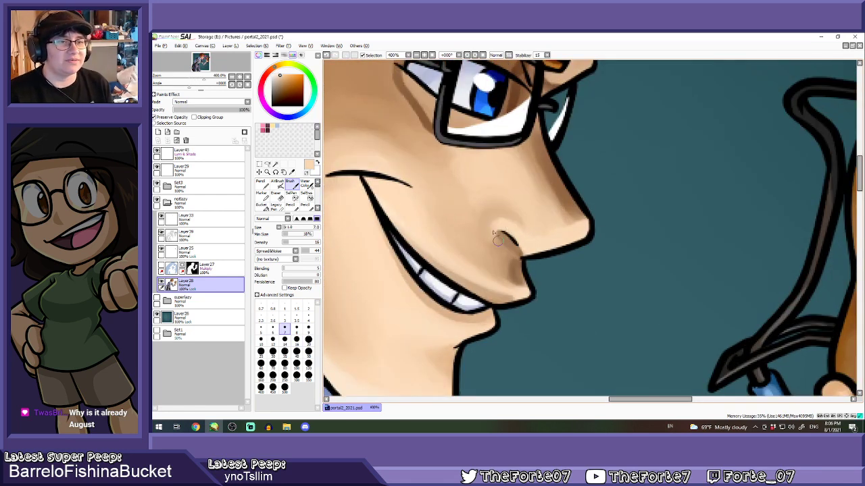
Blend a darker sampled skin tone beside the nostril with the brush at size 14 and density 61
{"action": "right_click", "coordinate": [497, 245]}
{"action": "left_click", "coordinate": [296, 340]}
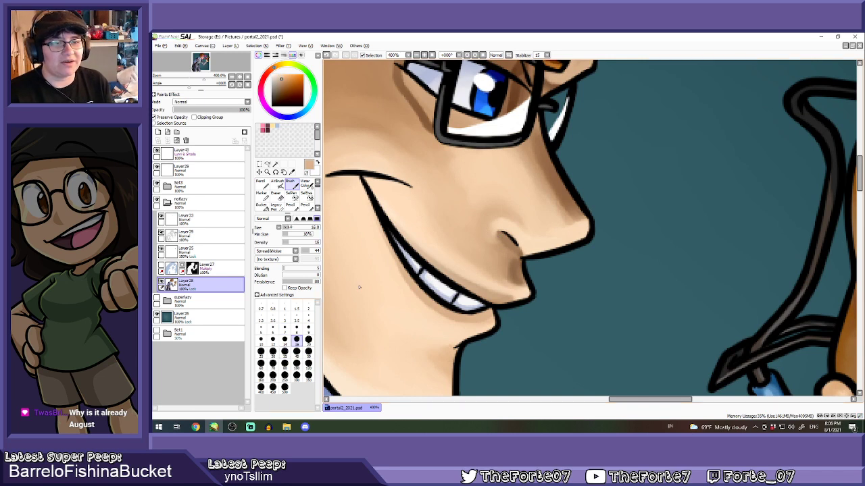
{"action": "left_click", "coordinate": [284, 340]}
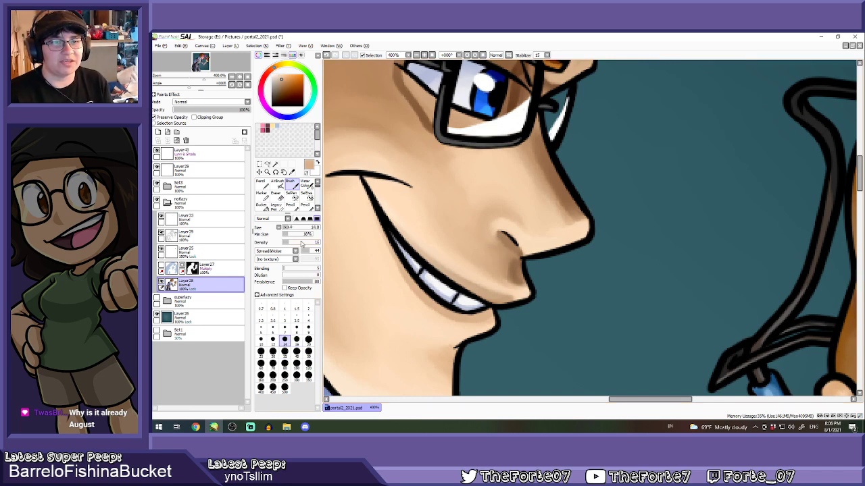
{"action": "left_click", "coordinate": [305, 243]}
{"action": "right_click", "coordinate": [491, 247]}
{"action": "left_click_drag", "start_coordinate": [488, 229], "coordinate": [487, 226]}
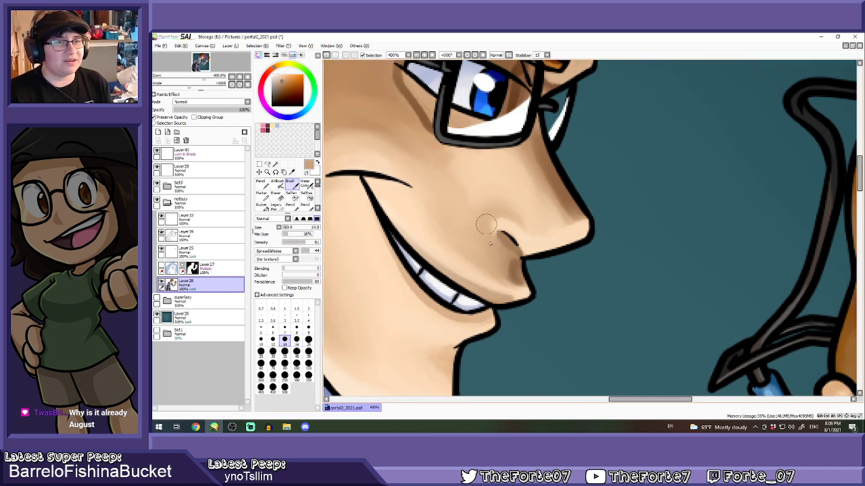
{"action": "scroll", "coordinate": [488, 221], "scroll_direction": "down", "scroll_amount": 8}
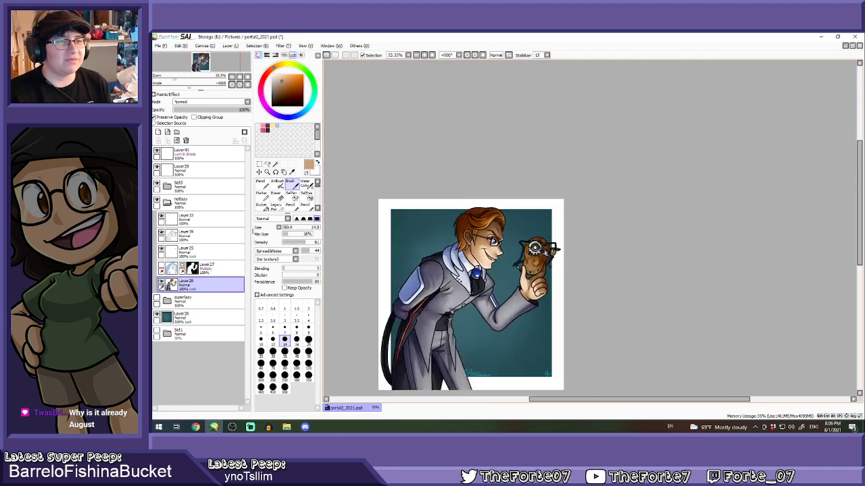
Retouch the shadow between the nose and upper lip with a sampled darker brown at brush size 14
{"action": "scroll", "coordinate": [470, 283], "scroll_direction": "up", "scroll_amount": 1}
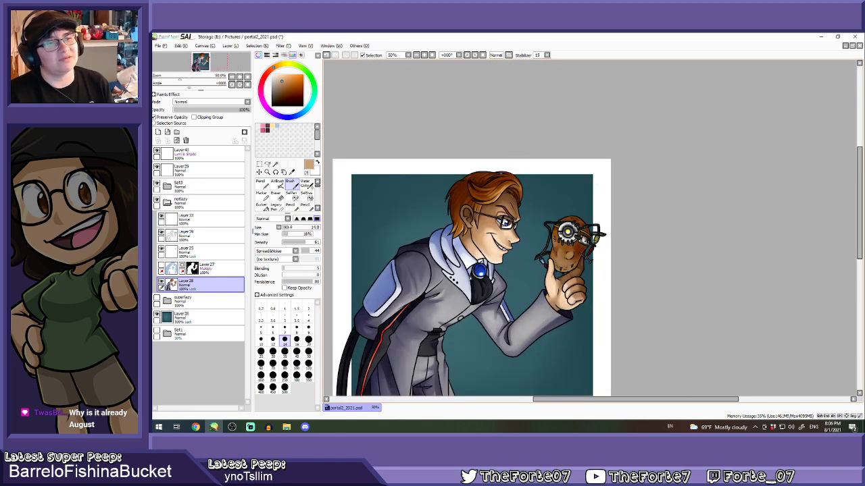
{"action": "scroll", "coordinate": [480, 226], "scroll_direction": "up", "scroll_amount": 2}
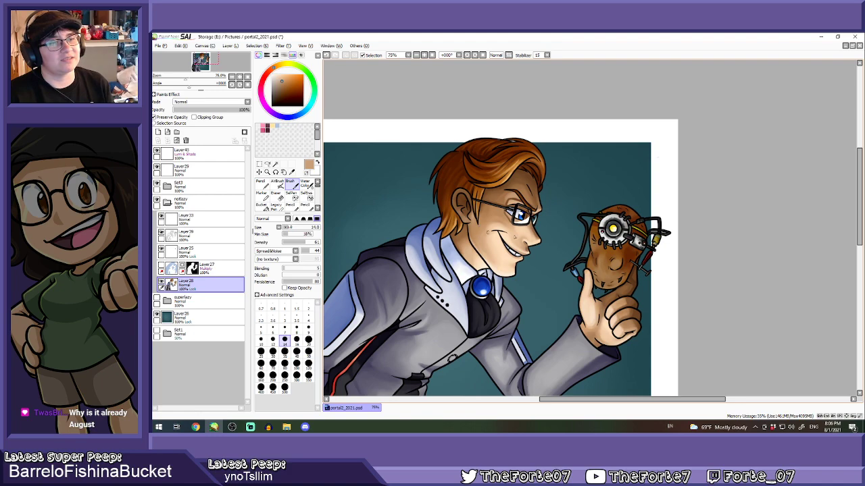
{"action": "scroll", "coordinate": [479, 240], "scroll_direction": "up", "scroll_amount": 3}
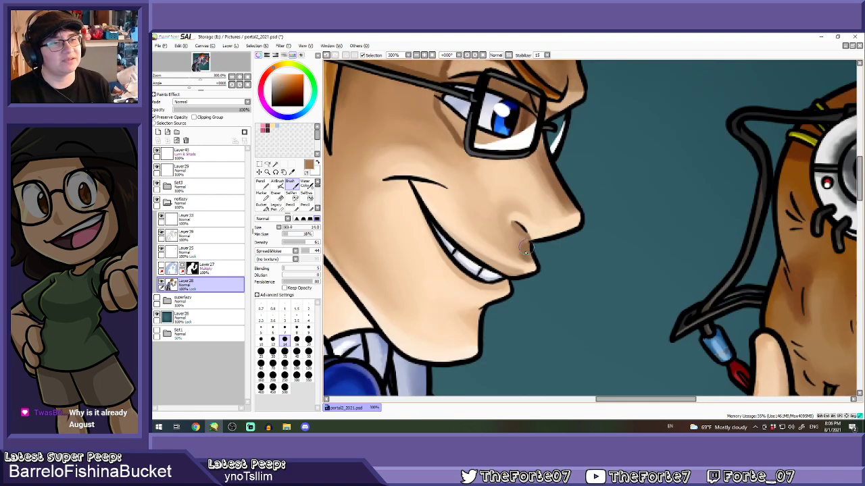
{"action": "scroll", "coordinate": [532, 243], "scroll_direction": "down", "scroll_amount": 3}
{"action": "scroll", "coordinate": [534, 233], "scroll_direction": "down", "scroll_amount": 2}
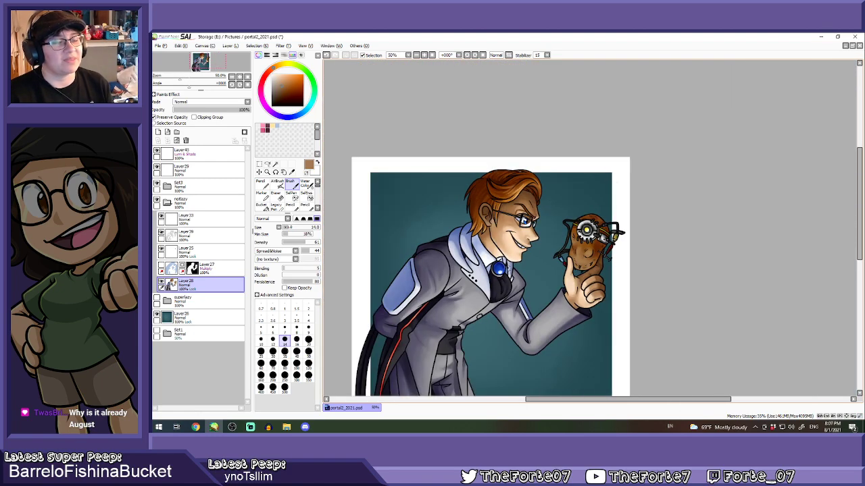
{"action": "scroll", "coordinate": [506, 268], "scroll_direction": "up", "scroll_amount": 2}
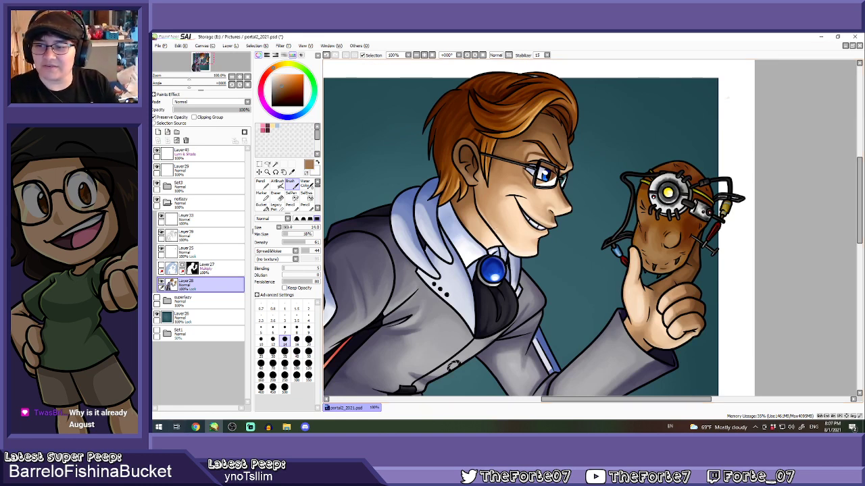
{"action": "key", "text": "alt+Tab"}
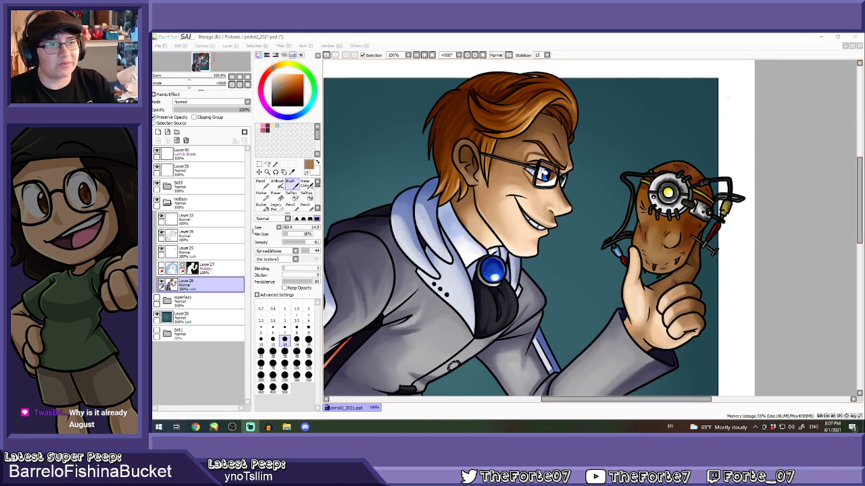
{"action": "scroll", "coordinate": [597, 198], "scroll_direction": "up", "scroll_amount": 4}
{"action": "scroll", "coordinate": [599, 206], "scroll_direction": "down", "scroll_amount": 8}
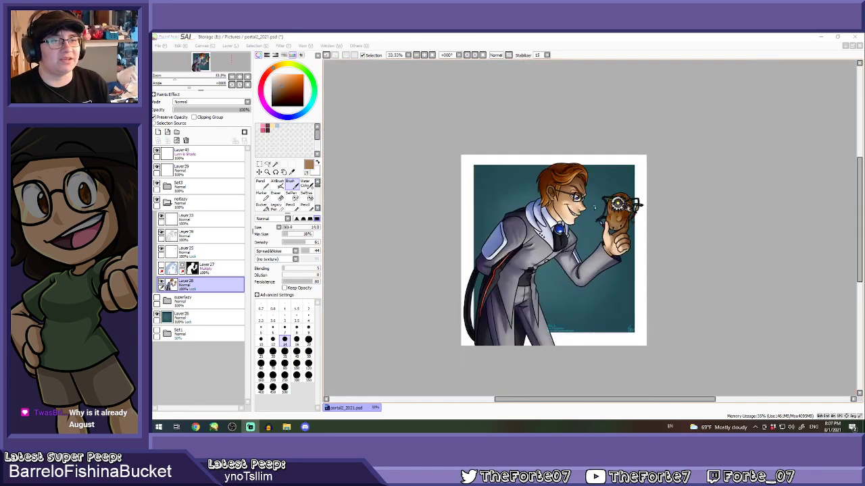
{"action": "key", "text": "alt+Tab"}
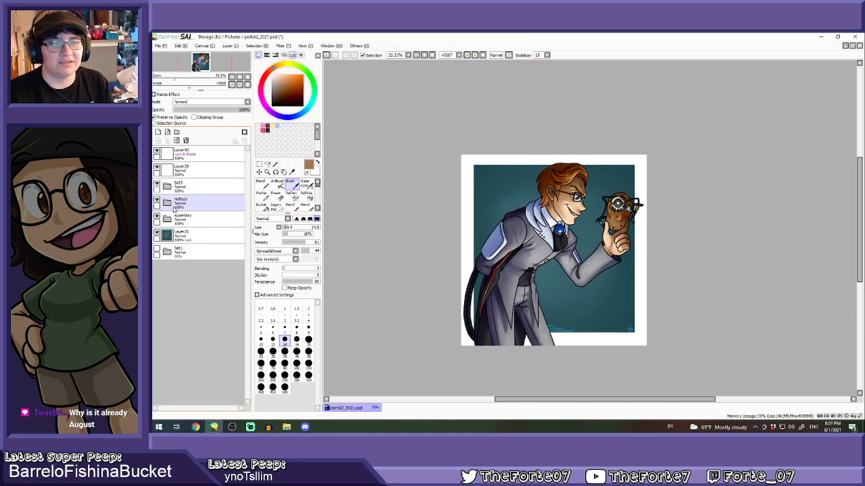
Hide the notlazy layer set, then expand the superlazy set to list its layers
{"action": "left_click", "coordinate": [156, 199]}
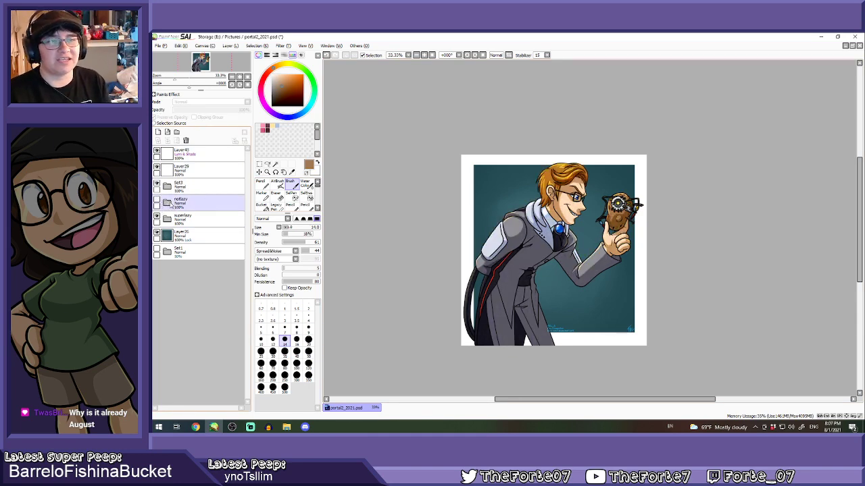
{"action": "scroll", "coordinate": [528, 326], "scroll_direction": "up", "scroll_amount": 1}
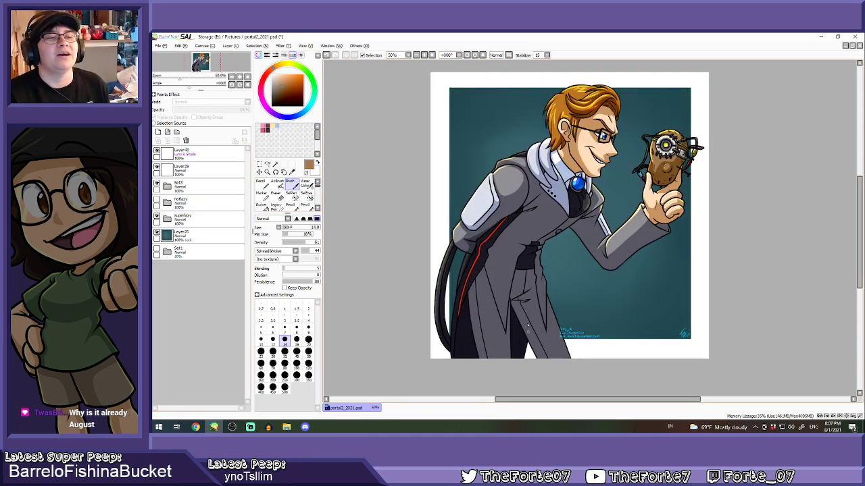
{"action": "left_click", "coordinate": [157, 188]}
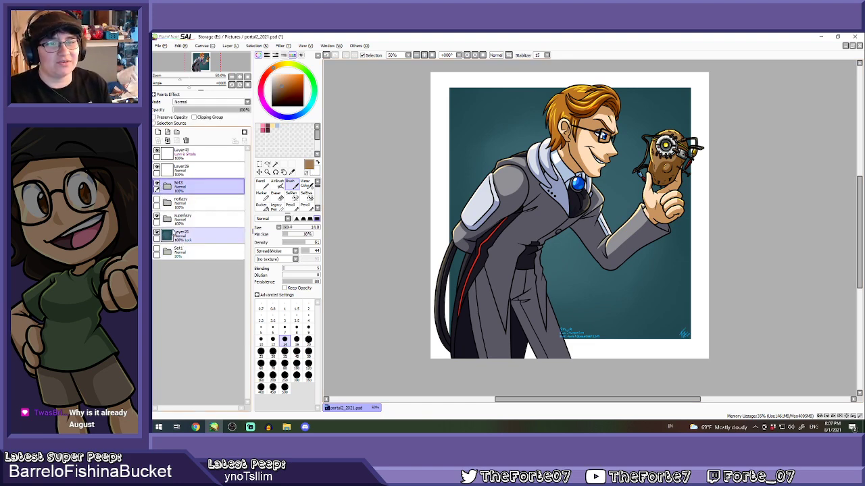
{"action": "left_click", "coordinate": [167, 218]}
Compare the superlazy artwork with and without the masked shading layer directly above Layer23
{"action": "left_click", "coordinate": [162, 299]}
{"action": "left_click", "coordinate": [162, 298]}
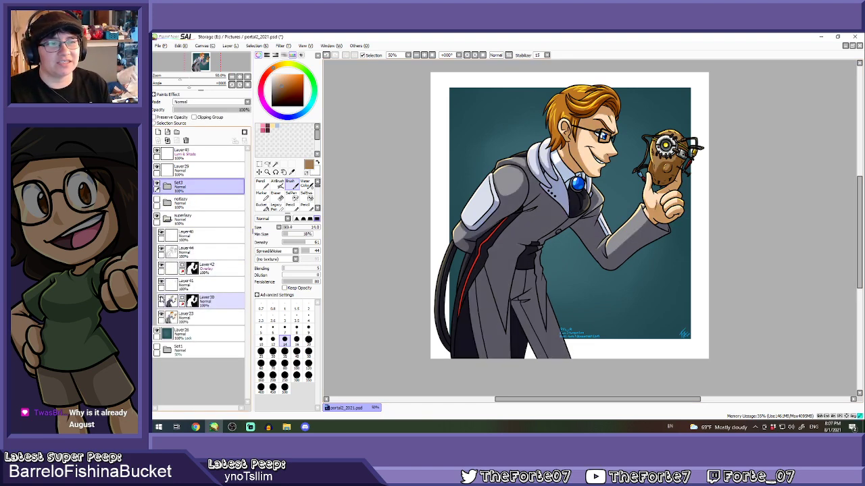
{"action": "left_click", "coordinate": [162, 299]}
{"action": "left_click", "coordinate": [161, 300]}
{"action": "left_click", "coordinate": [161, 299]}
{"action": "left_click", "coordinate": [161, 299]}
{"action": "left_click", "coordinate": [161, 299]}
{"action": "left_click", "coordinate": [161, 299]}
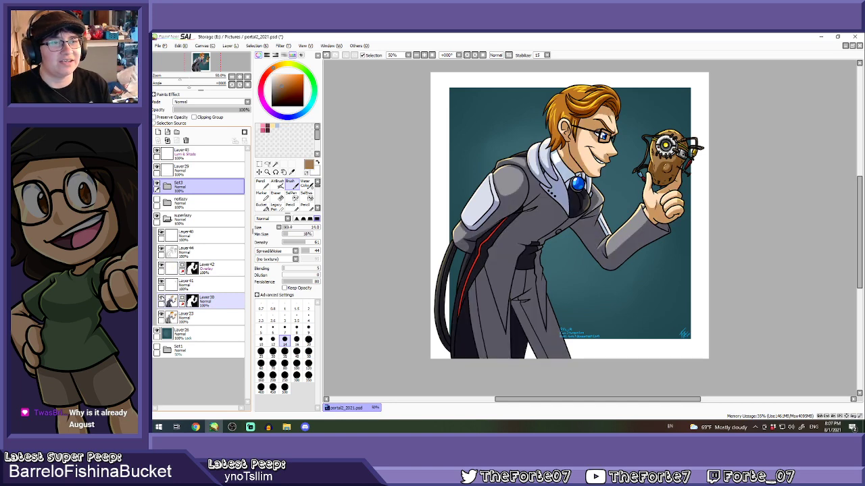
{"action": "left_click", "coordinate": [163, 300]}
{"action": "left_click", "coordinate": [161, 300]}
{"action": "left_click", "coordinate": [161, 299]}
{"action": "left_click", "coordinate": [161, 299]}
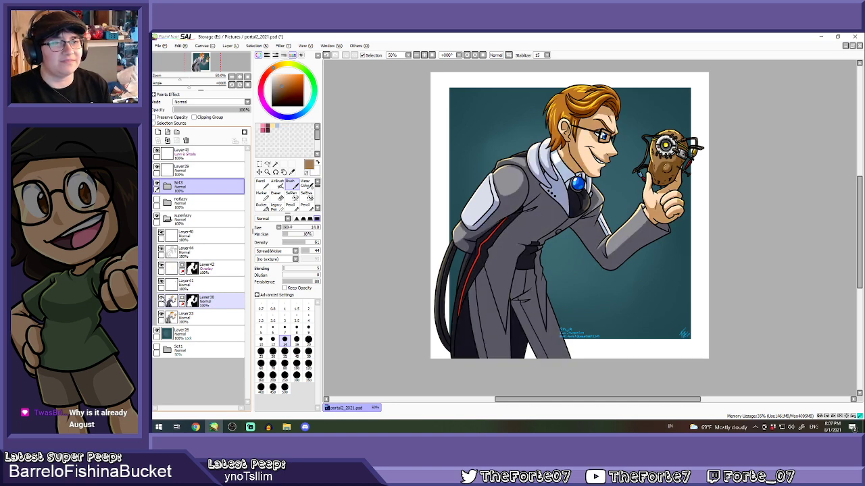
{"action": "left_click", "coordinate": [161, 300]}
Compare the artwork with and without Layer41 in the superlazy set, leaving that layer hidden
{"action": "left_click", "coordinate": [161, 284]}
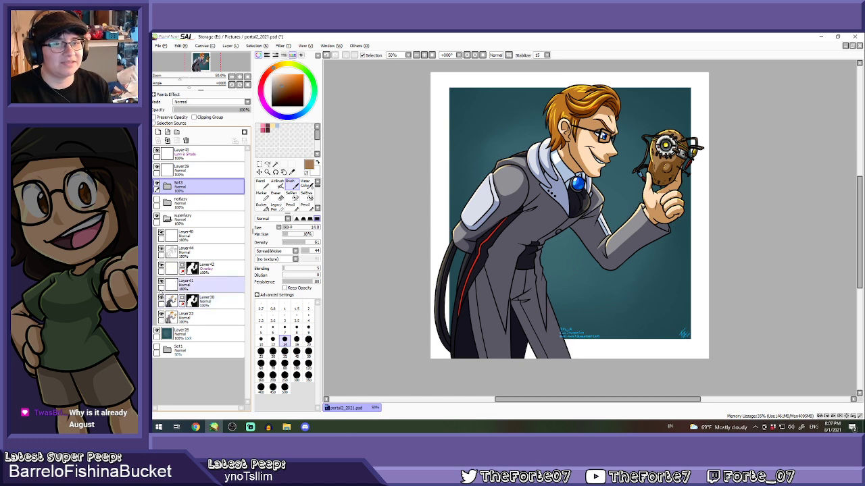
{"action": "left_click", "coordinate": [161, 285]}
{"action": "left_click", "coordinate": [160, 284]}
{"action": "left_click", "coordinate": [161, 285]}
{"action": "left_click", "coordinate": [161, 284]}
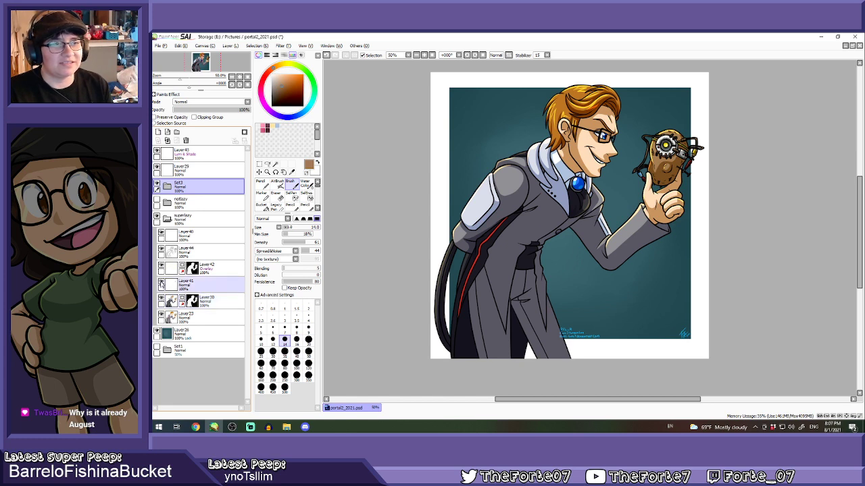
{"action": "left_click", "coordinate": [161, 284]}
Compare the artwork with and without the Overlay layer Layer42, and delete that layer from the superlazy set
{"action": "left_click", "coordinate": [162, 267]}
{"action": "left_click", "coordinate": [162, 268]}
{"action": "left_click", "coordinate": [161, 266]}
{"action": "left_click", "coordinate": [161, 266]}
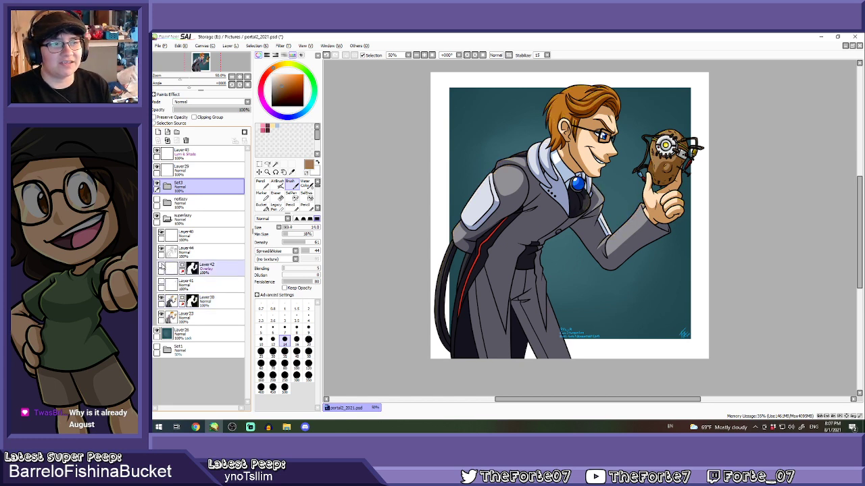
{"action": "left_click", "coordinate": [161, 266]}
{"action": "left_click", "coordinate": [174, 269]}
{"action": "left_click", "coordinate": [186, 141]}
{"action": "left_click", "coordinate": [185, 141]}
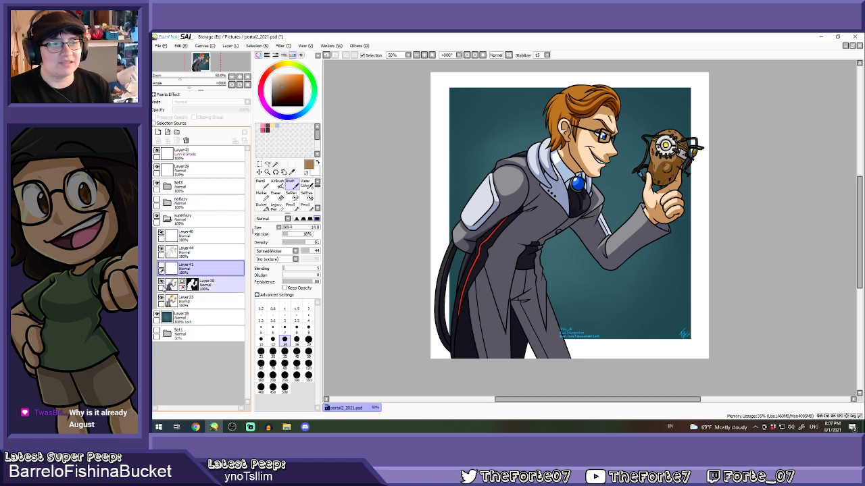
Hide the masked shading layer above Layer23 and add a new layer directly above it
{"action": "left_click", "coordinate": [173, 287]}
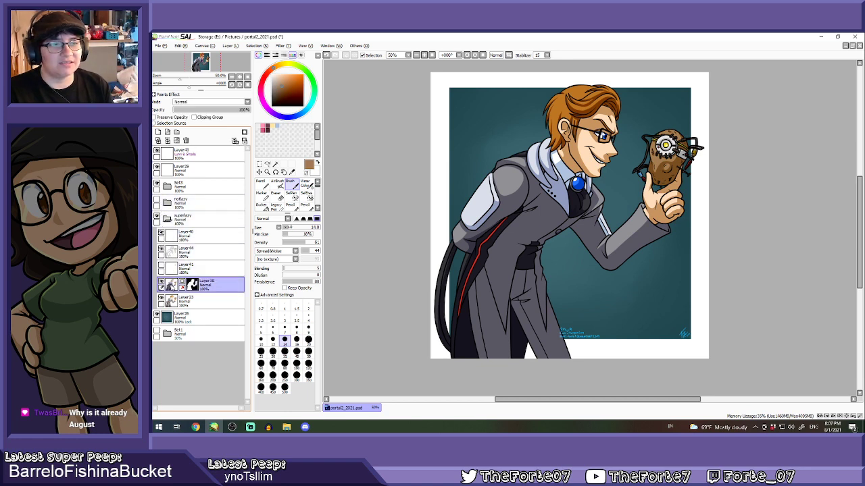
{"action": "left_click", "coordinate": [161, 282]}
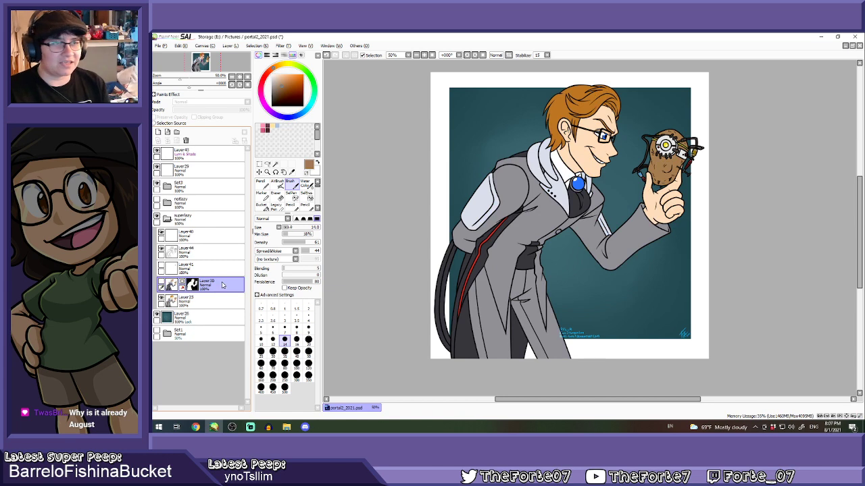
{"action": "left_click", "coordinate": [158, 132]}
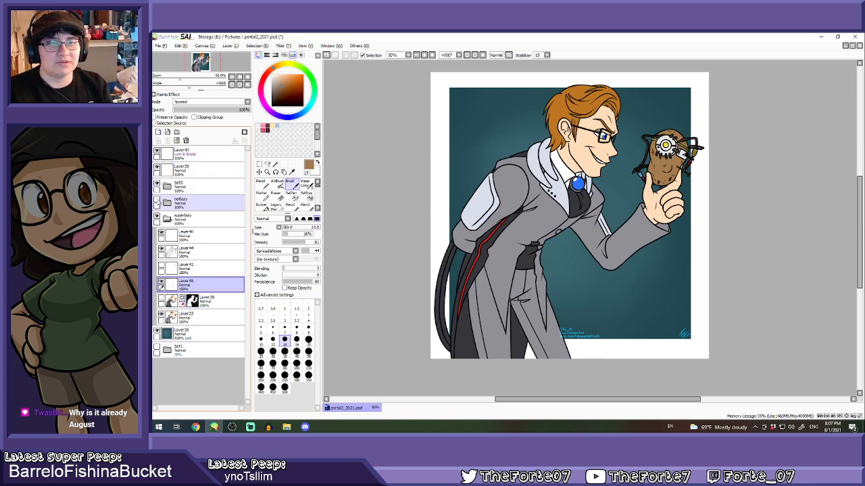
Replace the color swatches with the scratchpad of mixed paint colors
{"action": "left_click", "coordinate": [293, 55]}
{"action": "left_click", "coordinate": [301, 56]}
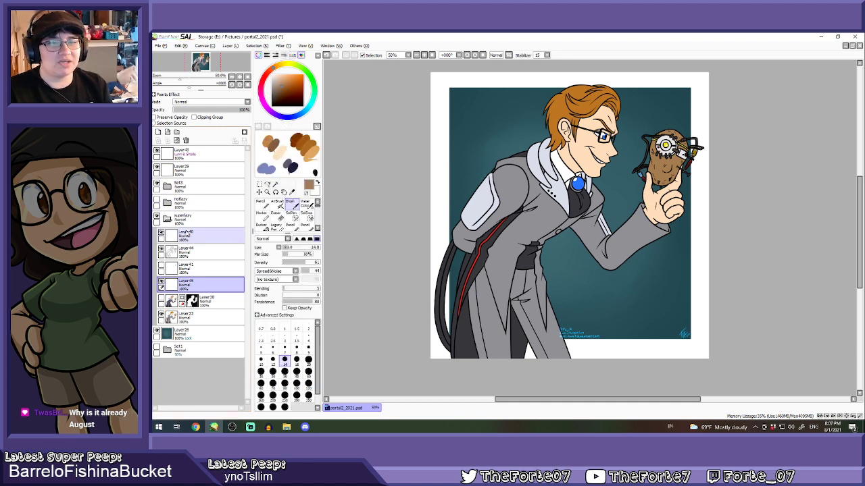
Expand Set3, show the blue skin mask on Layer31, and clear the active selection
{"action": "left_click", "coordinate": [166, 188]}
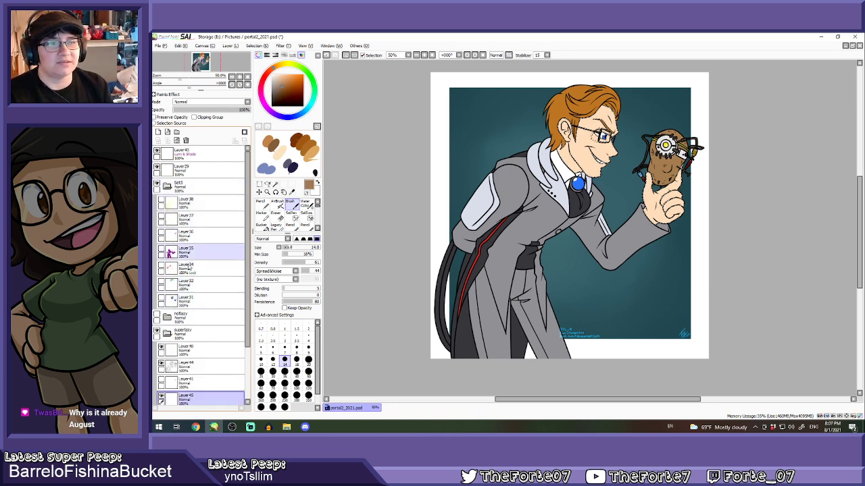
{"action": "left_click", "coordinate": [161, 298]}
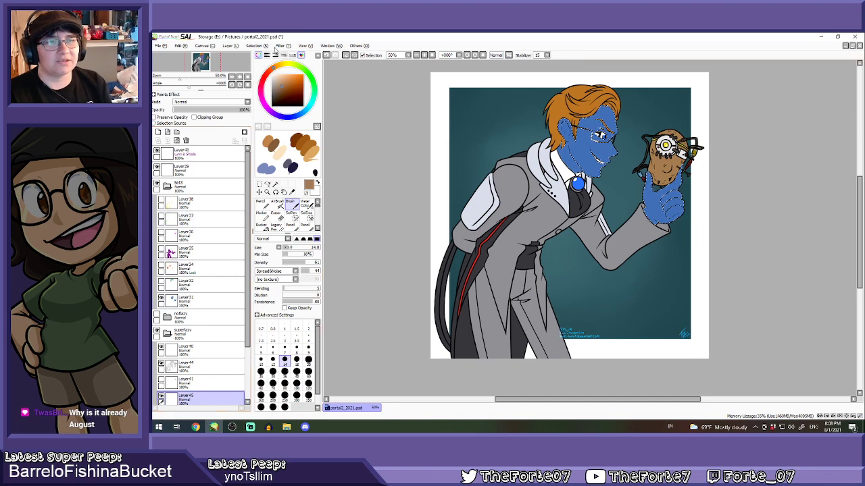
{"action": "left_click", "coordinate": [257, 46]}
{"action": "left_click", "coordinate": [259, 59]}
Fill the unpainted gaps around the glasses on Layer31 with the sampled mask blue, using the Pencil at size 14
{"action": "scroll", "coordinate": [601, 128], "scroll_direction": "up", "scroll_amount": 2}
{"action": "scroll", "coordinate": [590, 149], "scroll_direction": "up", "scroll_amount": 1}
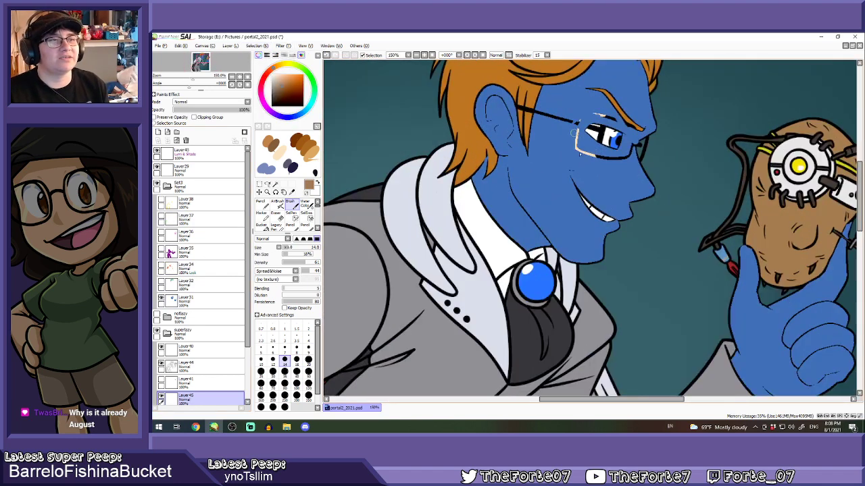
{"action": "right_click", "coordinate": [553, 153]}
{"action": "left_click", "coordinate": [194, 306]}
{"action": "key", "text": "bracketright"}
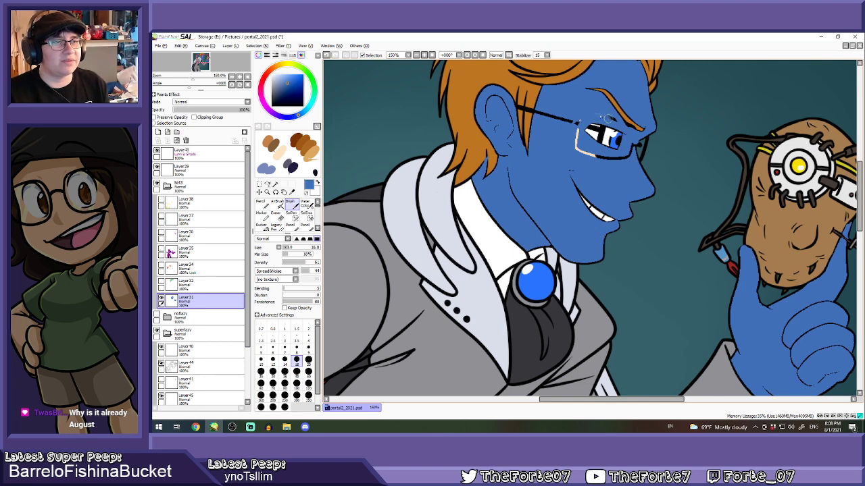
{"action": "key", "text": "n"}
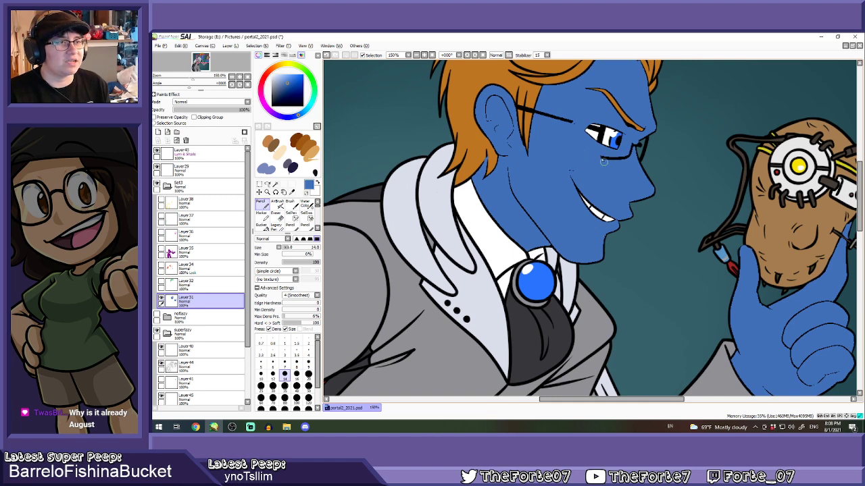
Create a selection from the painted skin area of Layer31 and collapse Set3
{"action": "scroll", "coordinate": [586, 150], "scroll_direction": "down", "scroll_amount": 2}
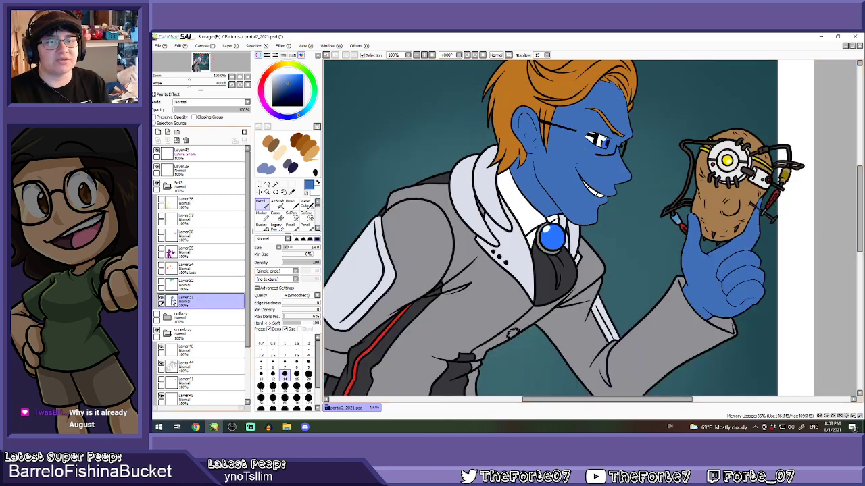
{"action": "left_click", "coordinate": [173, 304], "text": "ctrl"}
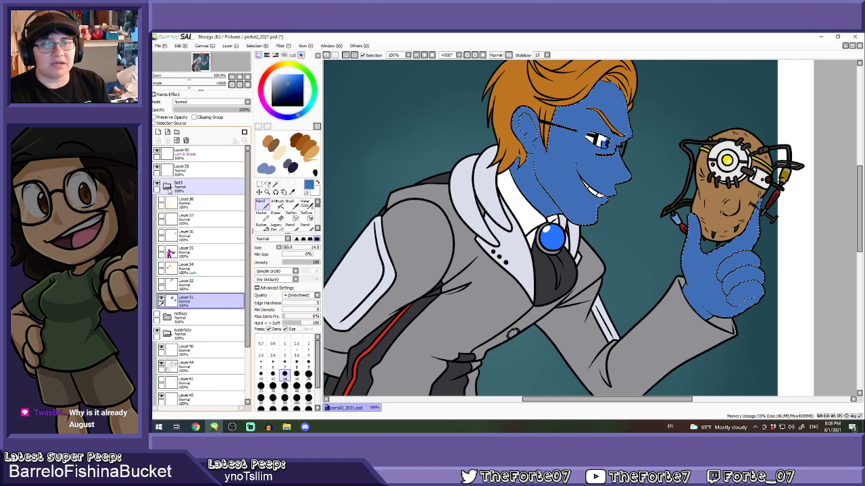
{"action": "left_click", "coordinate": [168, 188]}
{"action": "left_click", "coordinate": [161, 299]}
{"action": "left_click", "coordinate": [161, 299]}
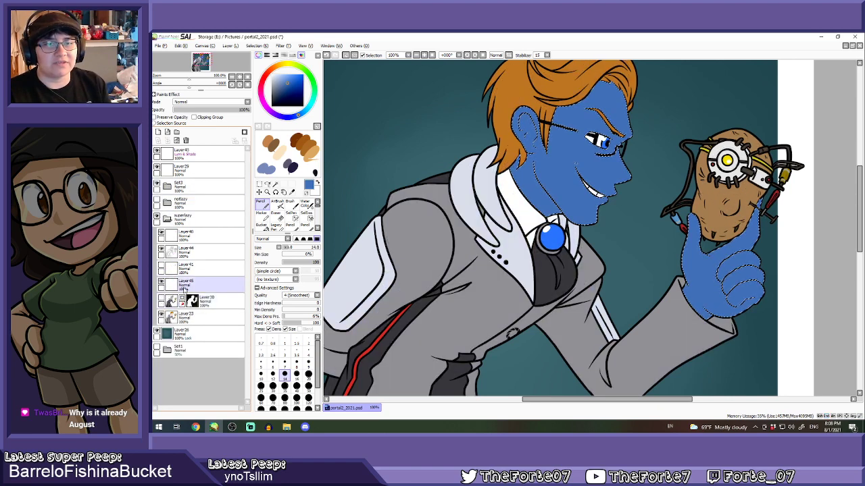
Hide the blue skin mask Layer31 in Set3 and make the flat color layer Layer23 active
{"action": "left_click", "coordinate": [185, 289]}
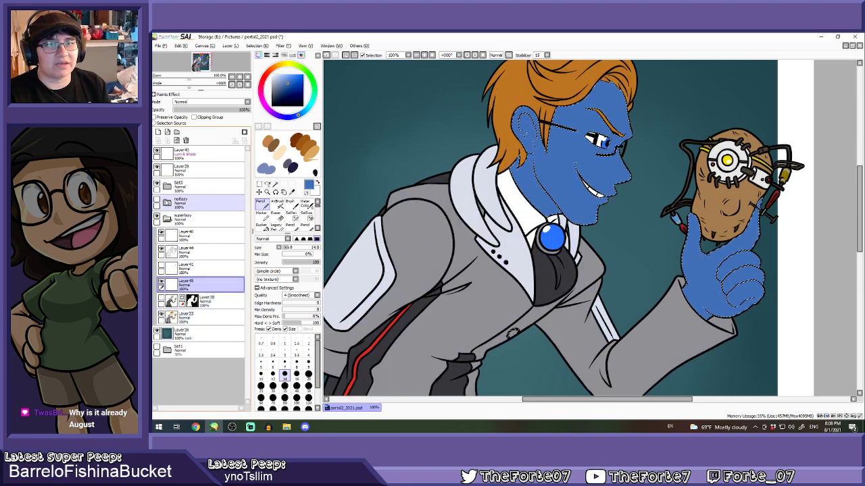
{"action": "left_click", "coordinate": [167, 187]}
{"action": "left_click", "coordinate": [161, 299]}
{"action": "left_click", "coordinate": [167, 187]}
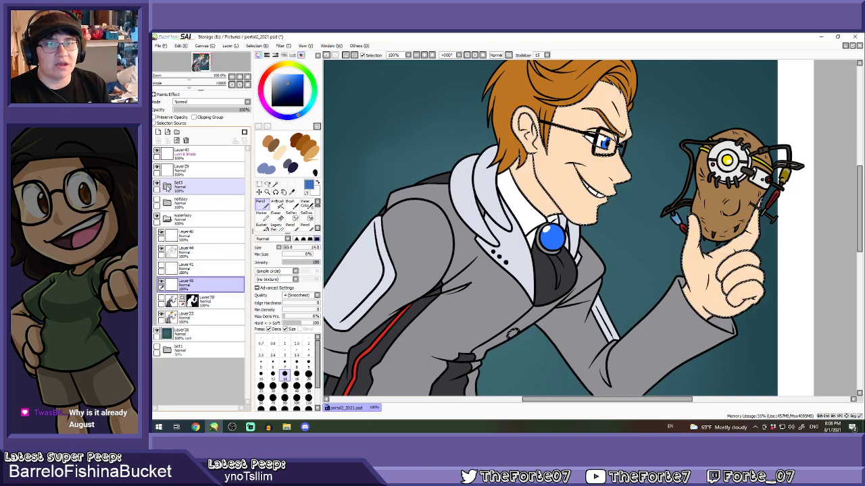
{"action": "left_click", "coordinate": [196, 316]}
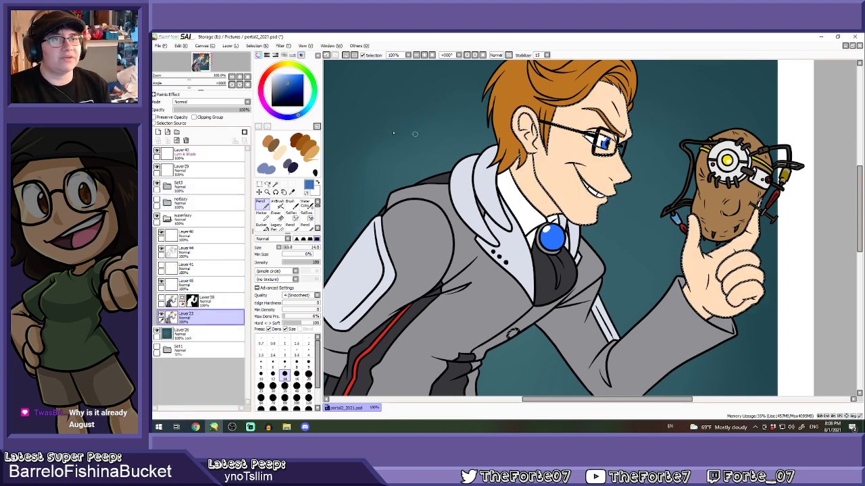
Sample an orange-brown color and set up the Brush tool at size 25
{"action": "right_click", "coordinate": [270, 142]}
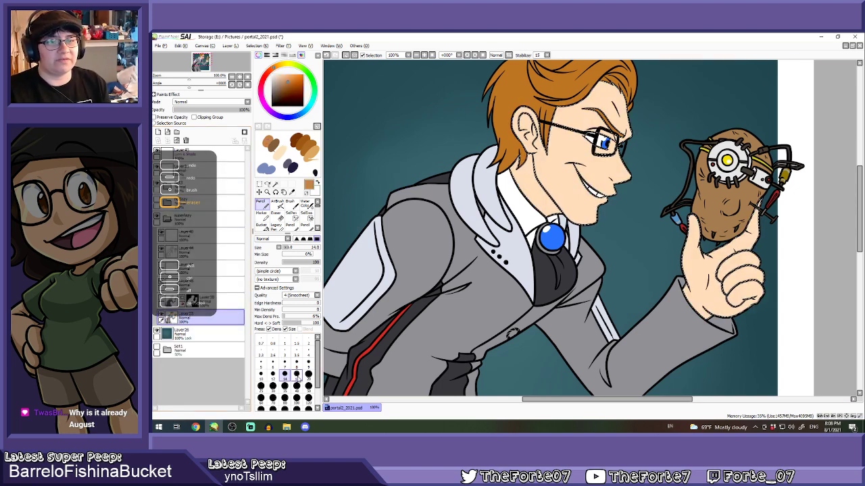
{"action": "left_click", "coordinate": [297, 378]}
{"action": "left_click", "coordinate": [317, 229]}
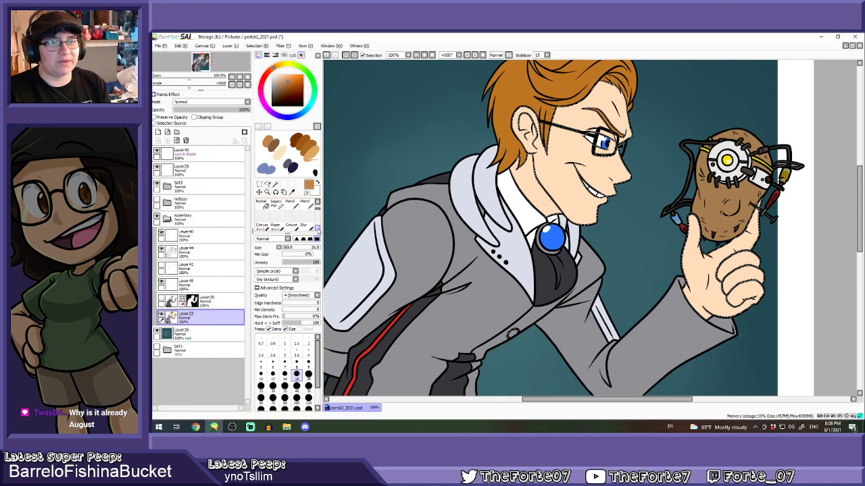
{"action": "scroll", "coordinate": [291, 213], "scroll_direction": "up", "scroll_amount": 2}
{"action": "left_click", "coordinate": [290, 202]}
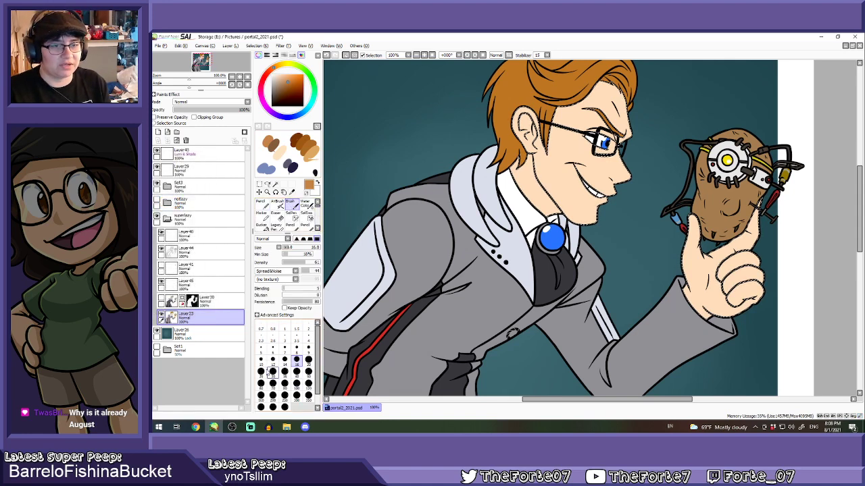
{"action": "left_click", "coordinate": [262, 373]}
Add a new layer above Layer23 and choose a medium blue-violet as the paint color
{"action": "scroll", "coordinate": [582, 156], "scroll_direction": "down", "scroll_amount": 3}
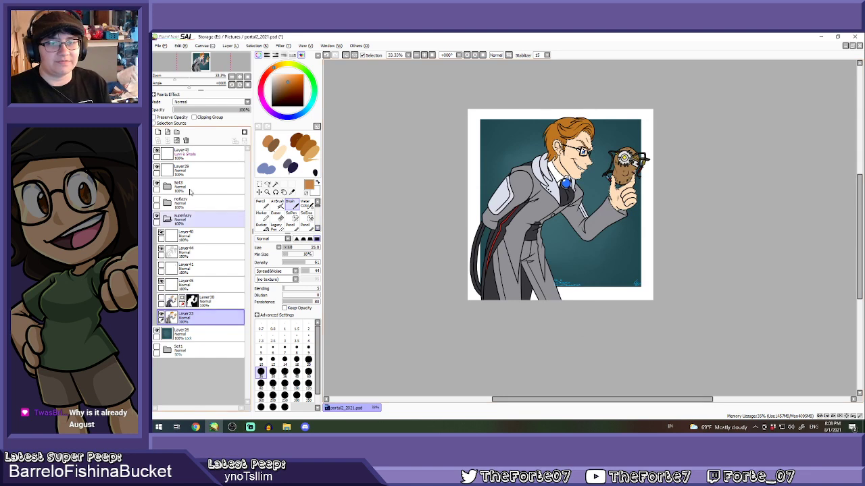
{"action": "left_click", "coordinate": [157, 132]}
{"action": "left_click", "coordinate": [317, 180]}
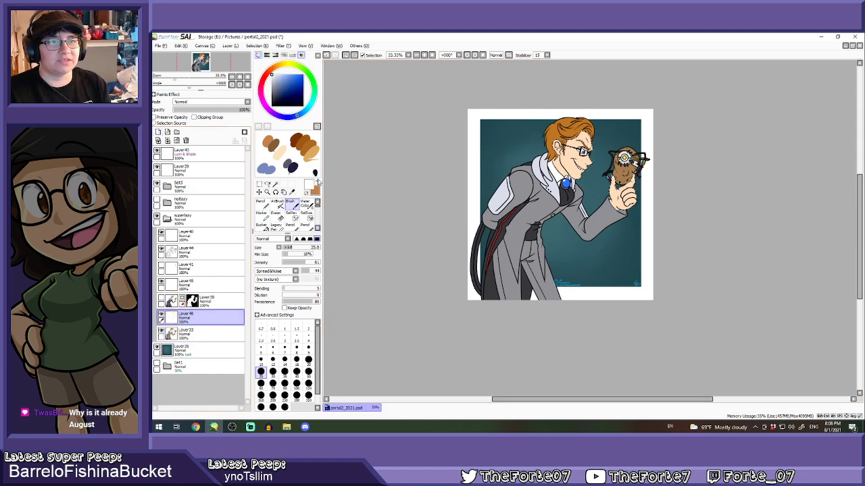
{"action": "left_click", "coordinate": [286, 117]}
{"action": "left_click_drag", "start_coordinate": [288, 84], "coordinate": [291, 80]}
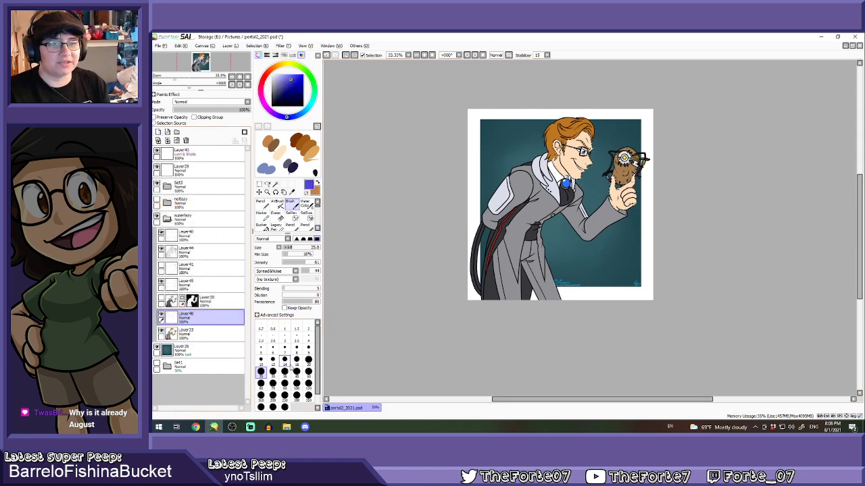
Clear the selection and switch to the Pencil tool at size 16
{"action": "left_click", "coordinate": [287, 362]}
{"action": "left_click", "coordinate": [256, 46]}
{"action": "left_click", "coordinate": [260, 60]}
{"action": "key", "text": "n"}
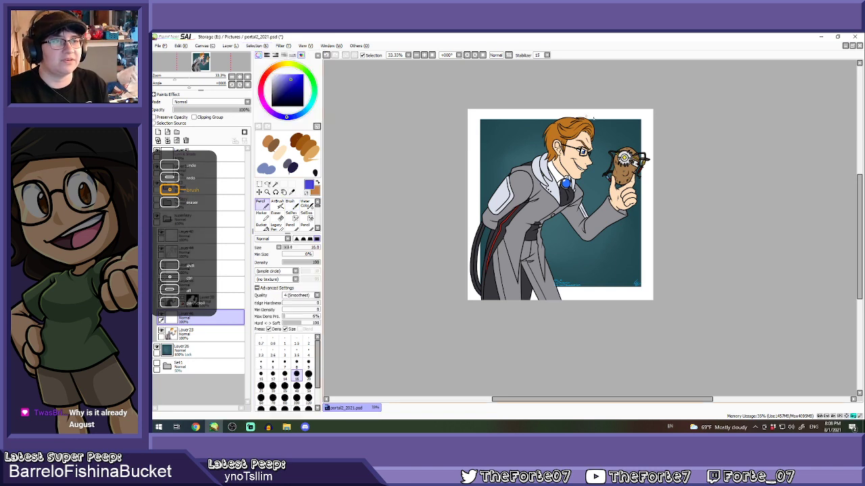
Show the notlazy folder to examine its finished coat and figure shading up close, and hide it again
{"action": "left_click", "coordinate": [157, 201]}
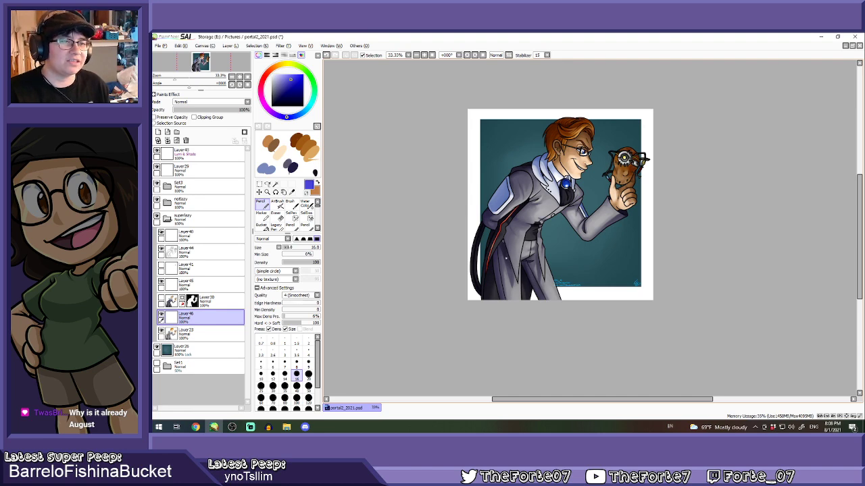
{"action": "scroll", "coordinate": [512, 281], "scroll_direction": "up", "scroll_amount": 3}
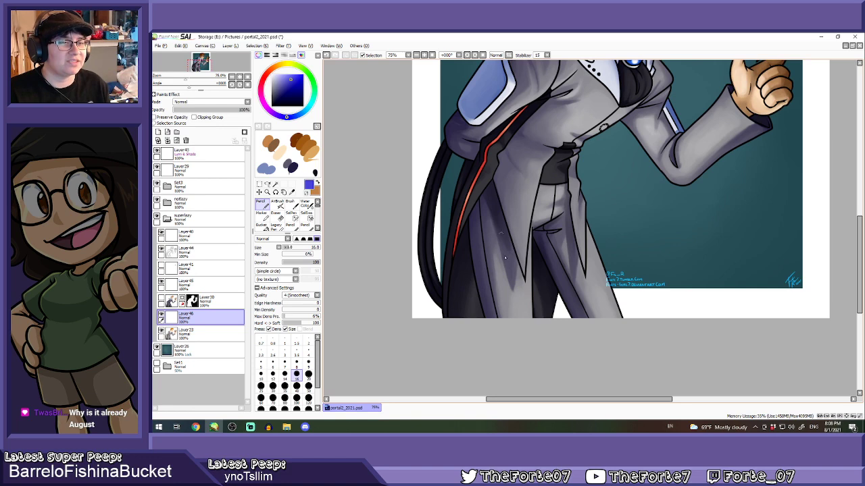
{"action": "scroll", "coordinate": [585, 224], "scroll_direction": "down", "scroll_amount": 3}
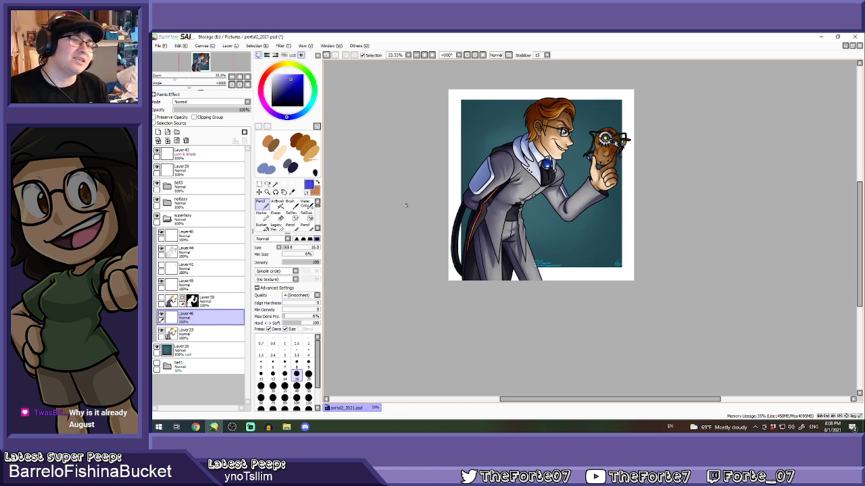
{"action": "left_click", "coordinate": [167, 218]}
{"action": "left_click", "coordinate": [157, 200]}
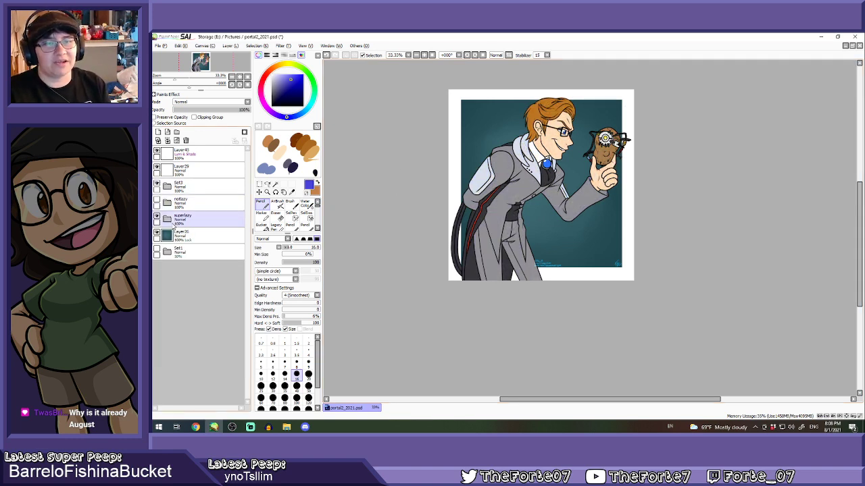
Add a new layer at the top of the superlazy folder and choose a pale yellow Pencil color at size 25
{"action": "left_click", "coordinate": [167, 218]}
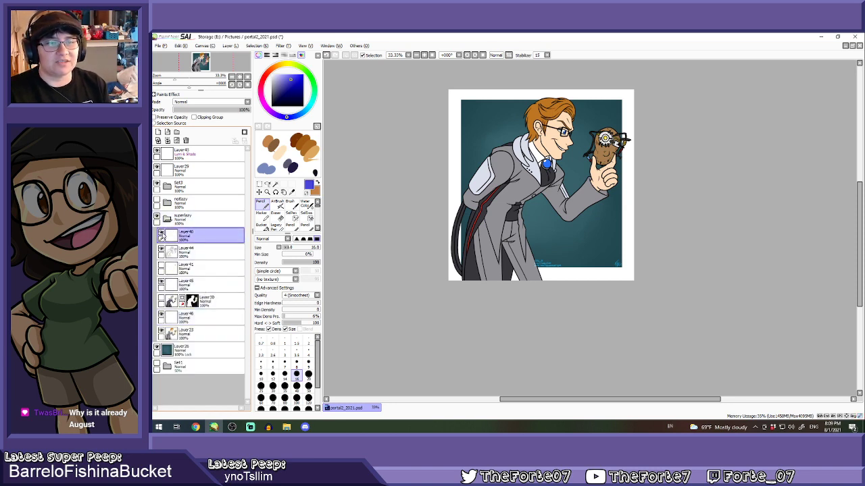
{"action": "left_click", "coordinate": [158, 133]}
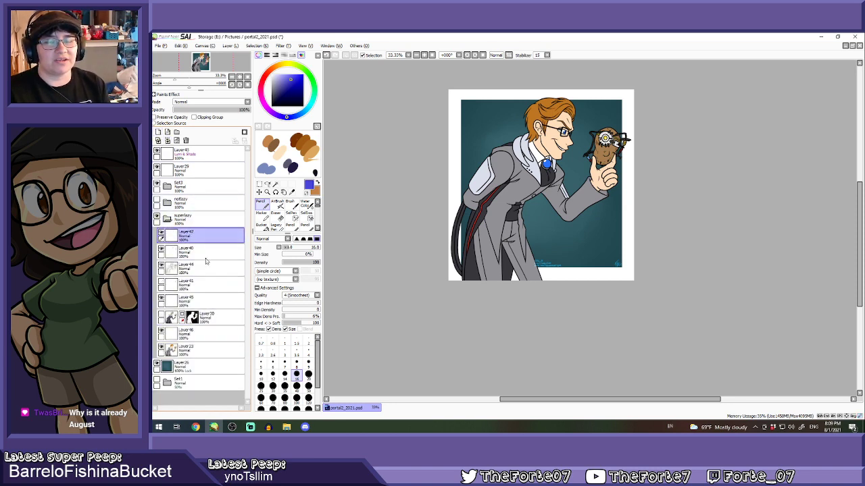
{"action": "left_click", "coordinate": [261, 386]}
{"action": "left_click", "coordinate": [308, 111]}
{"action": "left_click_drag", "start_coordinate": [277, 67], "coordinate": [283, 64]}
{"action": "left_click", "coordinate": [281, 75]}
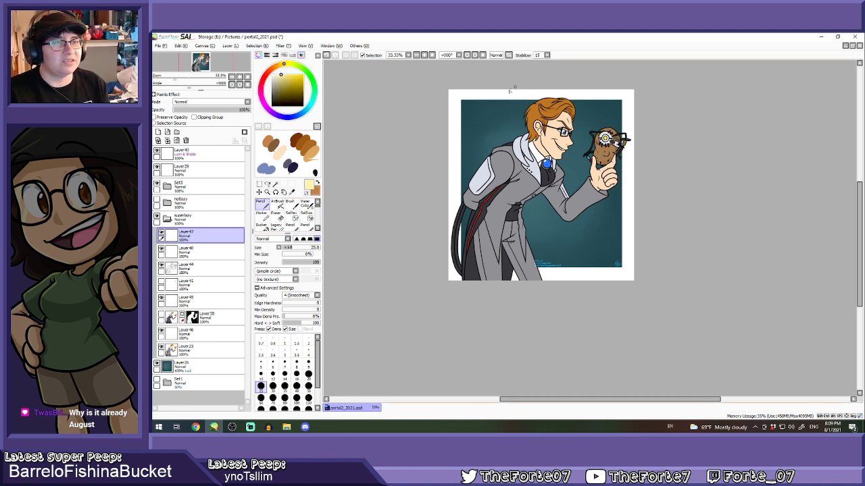
Draw two pale yellow light rays slanting outward and down from the upper edge of the artwork, one on each side of the character
{"action": "key", "text": "ctrl+z"}
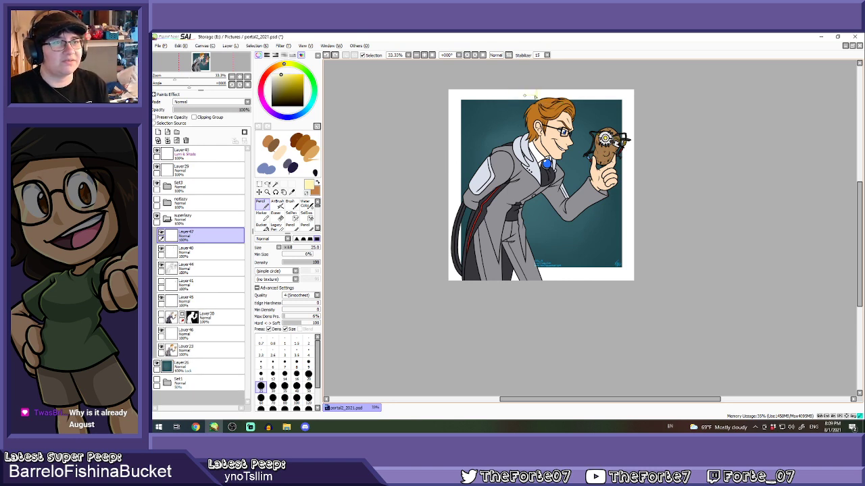
{"action": "mouse_move", "coordinate": [494, 93]}
{"action": "left_mouse_down"}
{"action": "mouse_move", "coordinate": [471, 125]}
{"action": "mouse_move", "coordinate": [488, 116]}
{"action": "left_mouse_up"}
{"action": "mouse_move", "coordinate": [594, 98]}
{"action": "left_mouse_down"}
{"action": "mouse_move", "coordinate": [615, 125]}
{"action": "mouse_move", "coordinate": [588, 92]}
{"action": "mouse_move", "coordinate": [612, 120]}
{"action": "mouse_move", "coordinate": [587, 91]}
{"action": "left_mouse_up"}
{"action": "key", "text": "ctrl+z"}
{"action": "key", "text": "ctrl+z"}
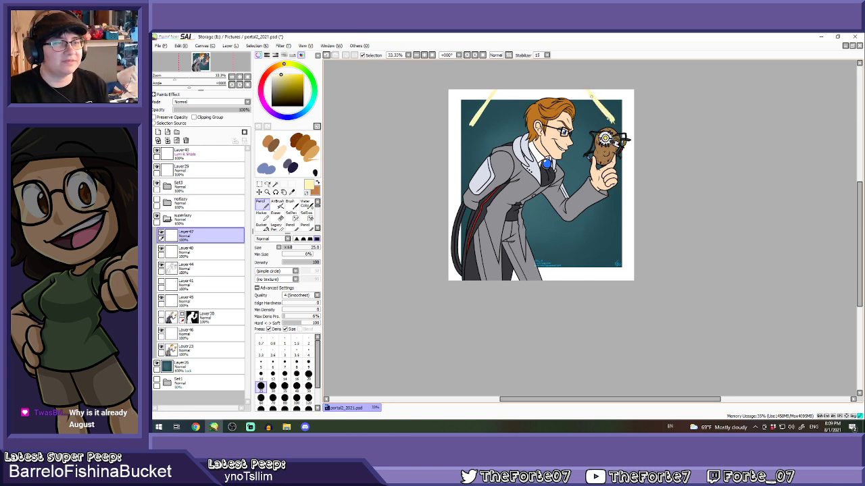
{"action": "key", "text": "ctrl+z"}
{"action": "key", "text": "ctrl+z"}
{"action": "key", "text": "ctrl+z"}
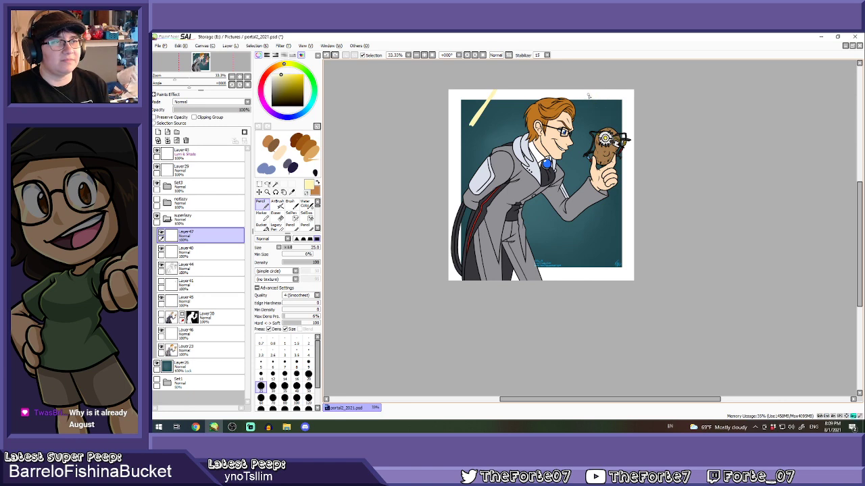
{"action": "left_click_drag", "start_coordinate": [585, 90], "coordinate": [603, 120]}
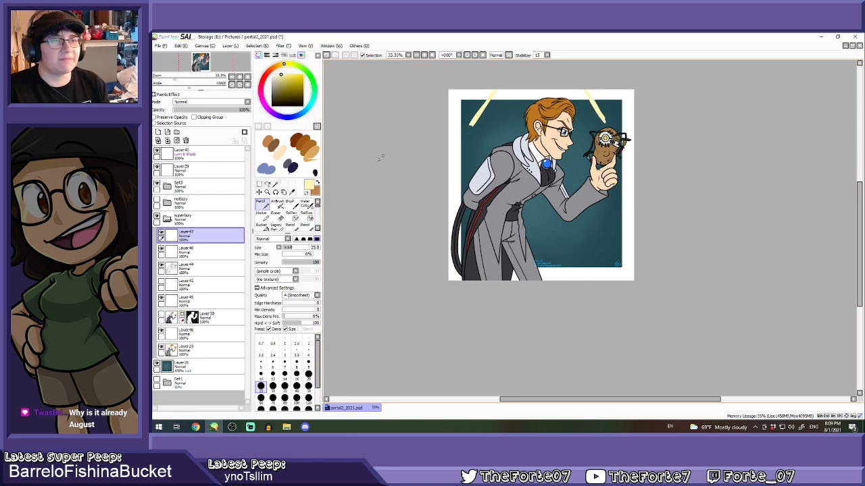
Put the light-ray layer Layer47 into a new folder inside superlazy and add another layer below it in that folder
{"action": "left_click", "coordinate": [176, 132]}
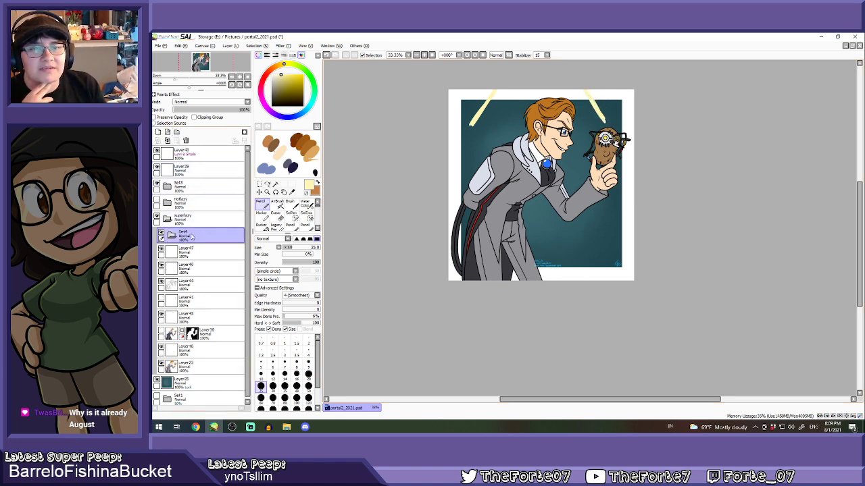
{"action": "mouse_move", "coordinate": [191, 250]}
{"action": "left_mouse_down"}
{"action": "mouse_move", "coordinate": [192, 237]}
{"action": "mouse_move", "coordinate": [203, 274]}
{"action": "left_mouse_up"}
{"action": "left_click", "coordinate": [194, 252]}
{"action": "left_click", "coordinate": [159, 132]}
Pick a muted grayish blue and paint a shadow shape below the hair across the forehead at size 20
{"action": "left_click", "coordinate": [268, 166]}
{"action": "left_click", "coordinate": [296, 386]}
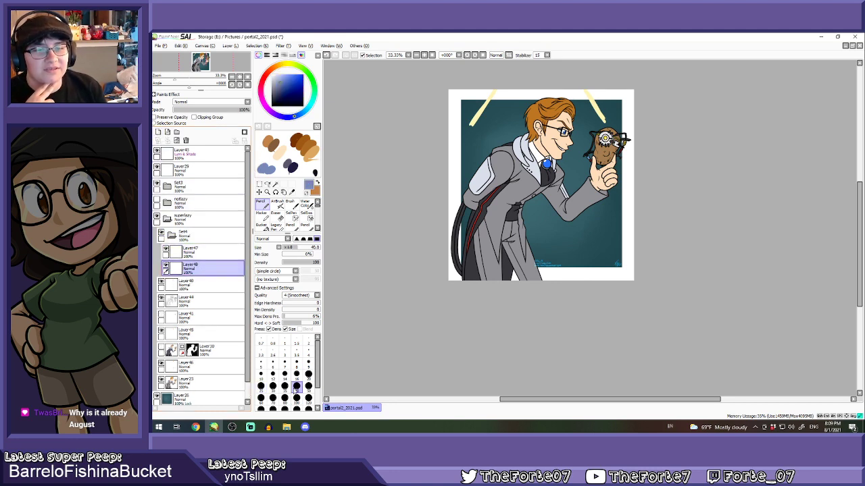
{"action": "left_click", "coordinate": [296, 374]}
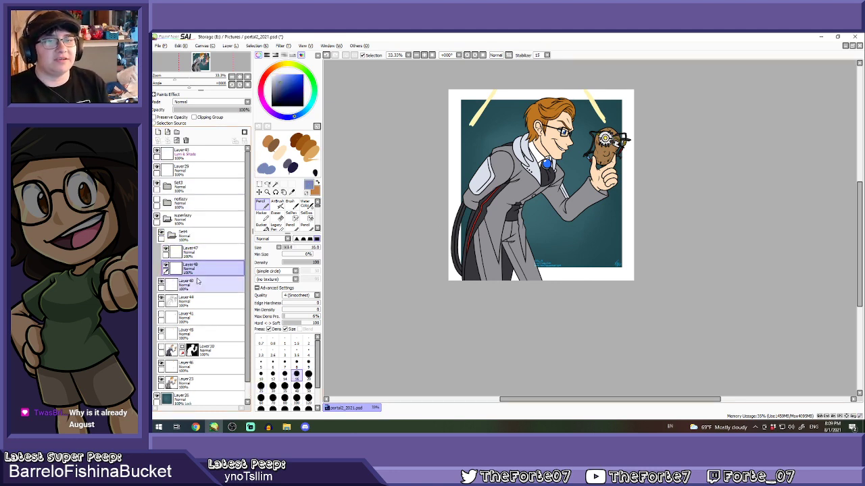
{"action": "scroll", "coordinate": [604, 151], "scroll_direction": "up", "scroll_amount": 1}
{"action": "left_click", "coordinate": [285, 386]}
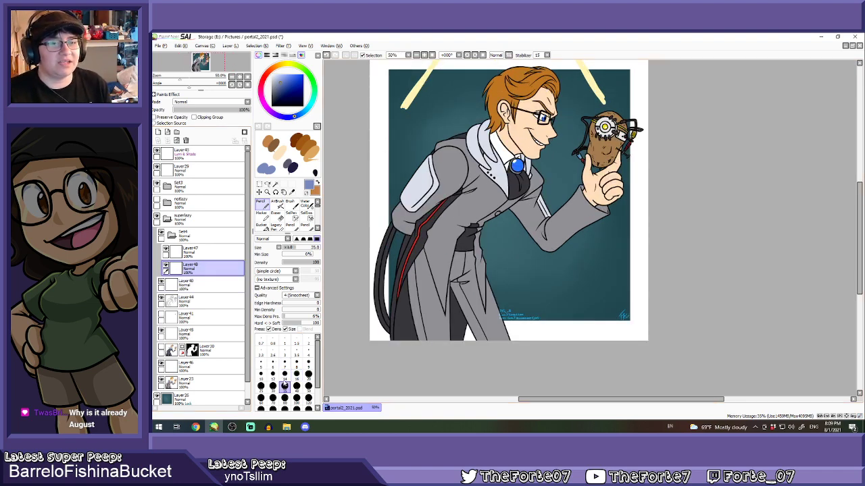
{"action": "left_click", "coordinate": [308, 374]}
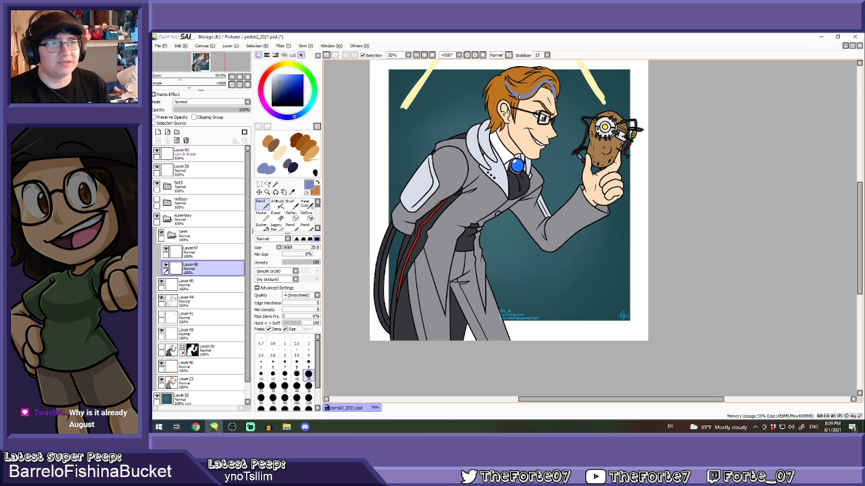
{"action": "mouse_move", "coordinate": [507, 79]}
{"action": "left_mouse_down"}
{"action": "mouse_move", "coordinate": [524, 99]}
{"action": "mouse_move", "coordinate": [550, 98]}
{"action": "left_mouse_up"}
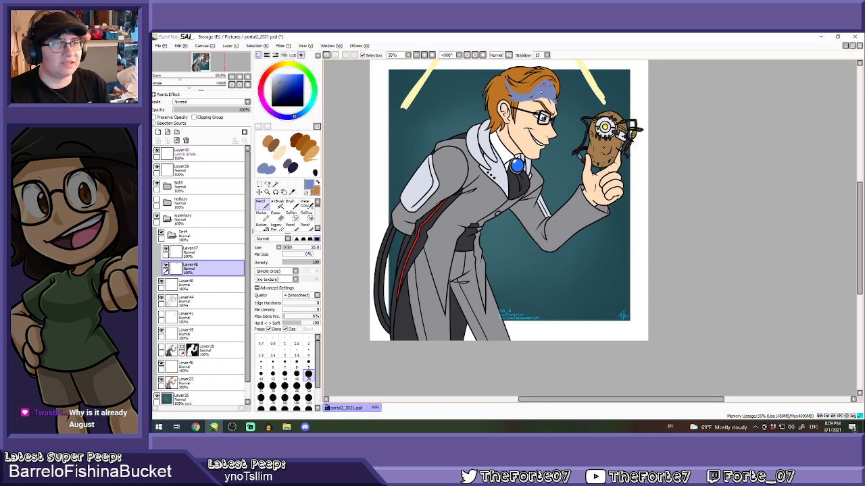
Mask the shadow layer Layer48 to the character silhouette taken from the flat color layer Layer23
{"action": "left_click", "coordinate": [174, 382], "text": "ctrl"}
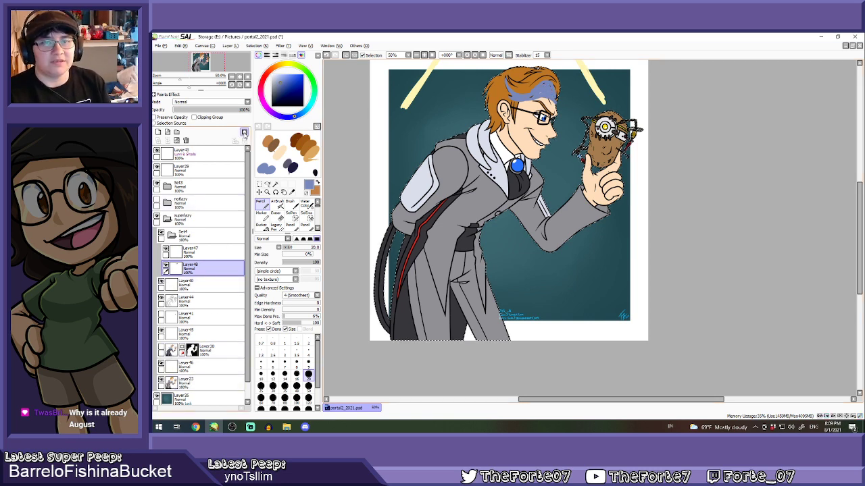
{"action": "left_click", "coordinate": [244, 132]}
{"action": "left_click", "coordinate": [272, 386]}
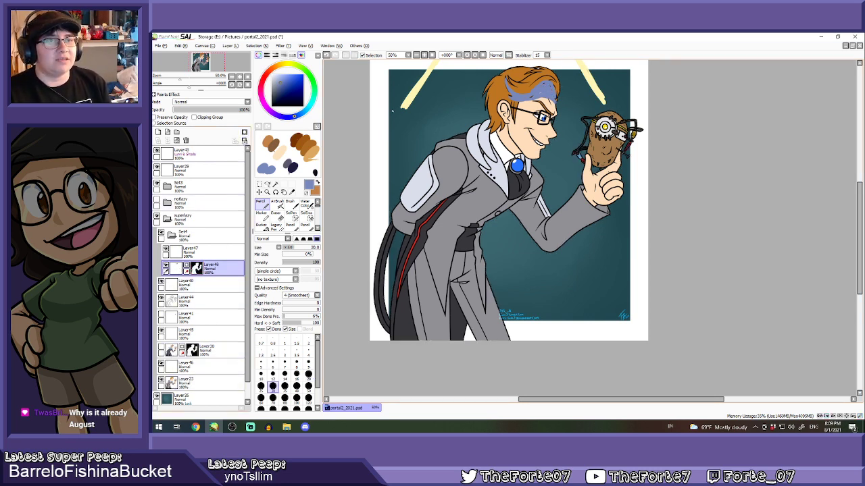
Set Layer48's blending mode to Multiply and the Set4 folder's mode to Pass Through, with the Pencil at size 35
{"action": "left_click", "coordinate": [192, 102]}
{"action": "left_click", "coordinate": [185, 119]}
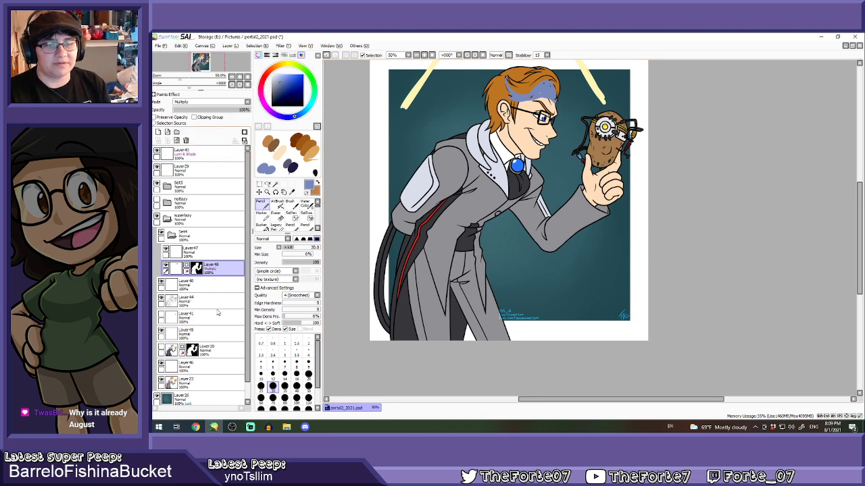
{"action": "left_click", "coordinate": [284, 386]}
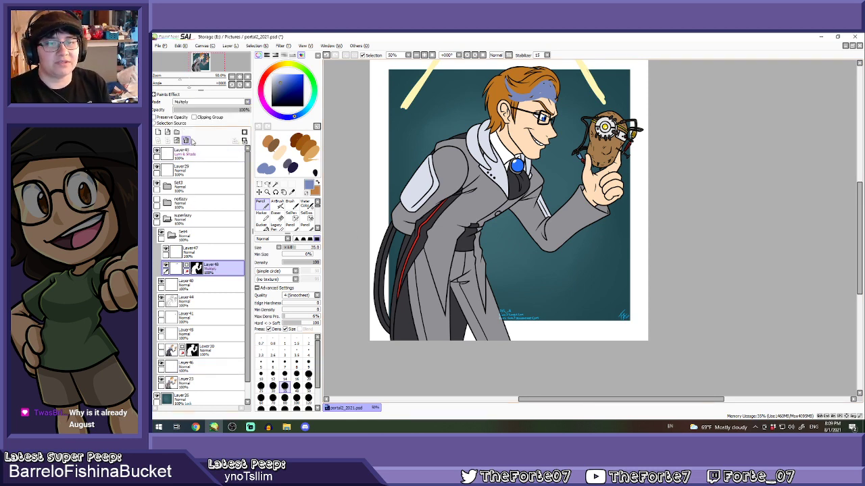
{"action": "left_click", "coordinate": [195, 234]}
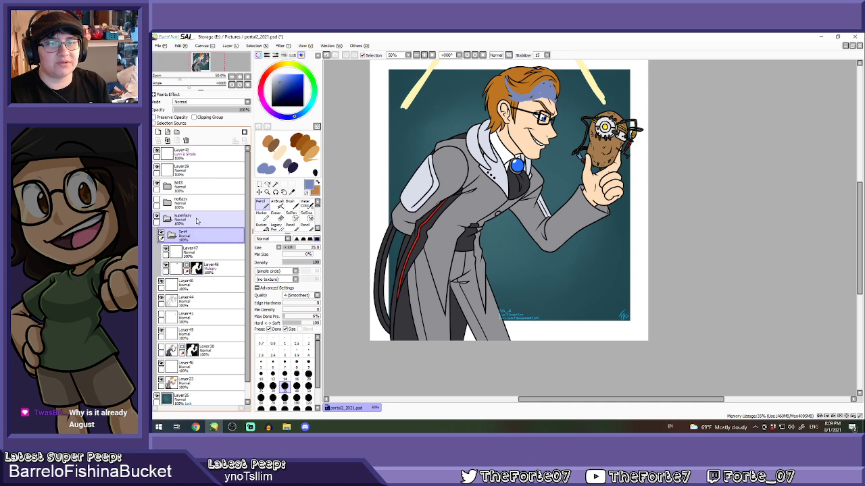
{"action": "left_click", "coordinate": [191, 101]}
{"action": "left_click", "coordinate": [196, 153]}
Paint blue shadows on Layer48 over the character's face, ear, jaw and neck
{"action": "left_click", "coordinate": [210, 267]}
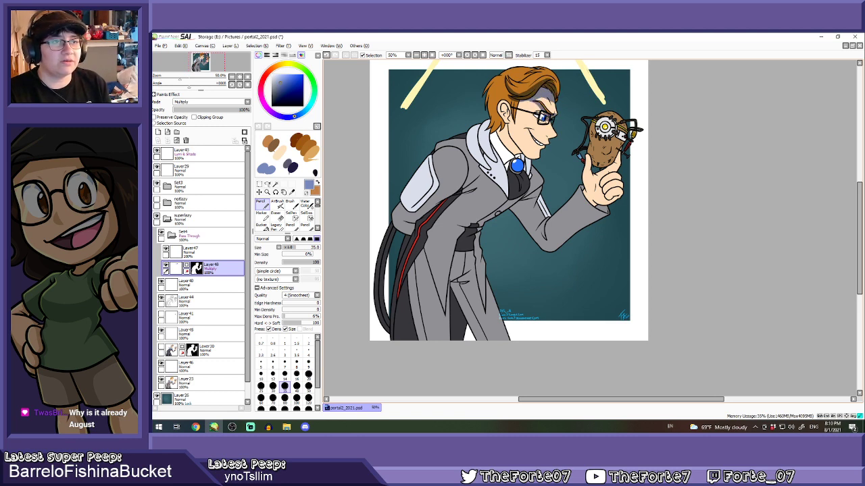
{"action": "mouse_move", "coordinate": [552, 129]}
{"action": "left_mouse_down"}
{"action": "mouse_move", "coordinate": [549, 138]}
{"action": "mouse_move", "coordinate": [540, 108]}
{"action": "mouse_move", "coordinate": [522, 104]}
{"action": "left_mouse_up"}
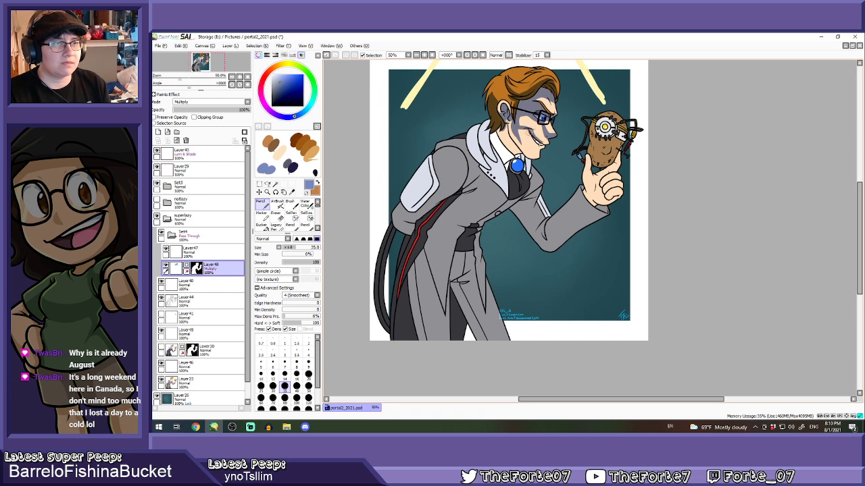
{"action": "mouse_move", "coordinate": [529, 133]}
{"action": "left_mouse_down"}
{"action": "mouse_move", "coordinate": [537, 145]}
{"action": "mouse_move", "coordinate": [530, 156]}
{"action": "mouse_move", "coordinate": [530, 141]}
{"action": "mouse_move", "coordinate": [521, 135]}
{"action": "mouse_move", "coordinate": [519, 148]}
{"action": "mouse_move", "coordinate": [508, 123]}
{"action": "mouse_move", "coordinate": [514, 139]}
{"action": "mouse_move", "coordinate": [537, 144]}
{"action": "mouse_move", "coordinate": [529, 154]}
{"action": "left_mouse_up"}
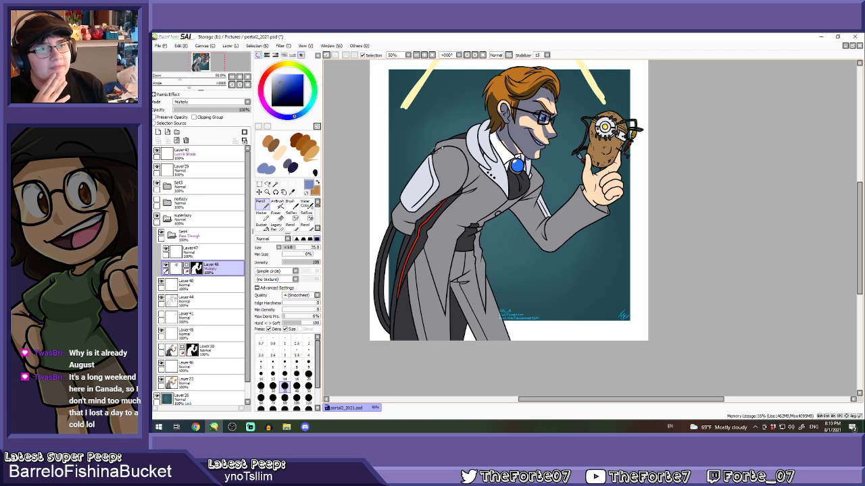
Paint shadows along the shoulder seam, under and inside the hood folds, and over the shirt collar, blue brooch and tie
{"action": "mouse_move", "coordinate": [434, 150]}
{"action": "left_mouse_down"}
{"action": "mouse_move", "coordinate": [466, 156]}
{"action": "mouse_move", "coordinate": [489, 196]}
{"action": "mouse_move", "coordinate": [469, 190]}
{"action": "mouse_move", "coordinate": [496, 192]}
{"action": "mouse_move", "coordinate": [482, 183]}
{"action": "mouse_move", "coordinate": [502, 194]}
{"action": "left_mouse_up"}
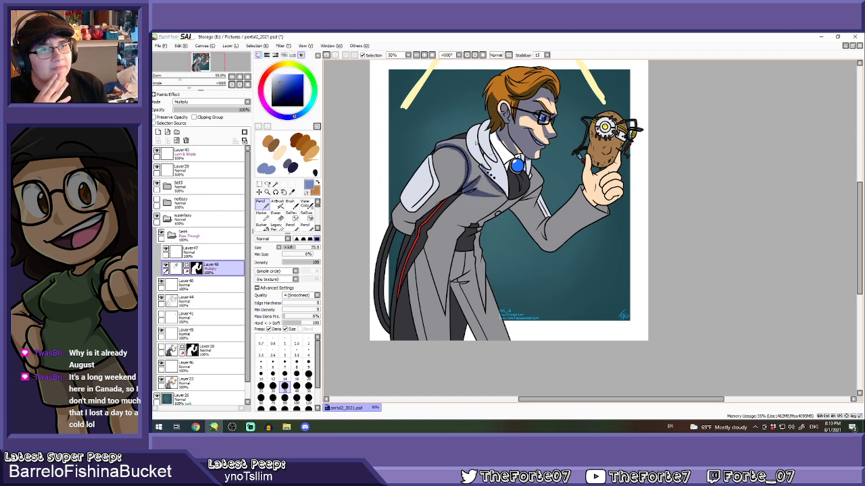
{"action": "mouse_move", "coordinate": [468, 129]}
{"action": "left_mouse_down"}
{"action": "mouse_move", "coordinate": [476, 160]}
{"action": "mouse_move", "coordinate": [488, 170]}
{"action": "mouse_move", "coordinate": [478, 144]}
{"action": "mouse_move", "coordinate": [491, 163]}
{"action": "left_mouse_up"}
{"action": "mouse_move", "coordinate": [499, 127]}
{"action": "left_mouse_down"}
{"action": "mouse_move", "coordinate": [490, 150]}
{"action": "mouse_move", "coordinate": [502, 162]}
{"action": "left_mouse_up"}
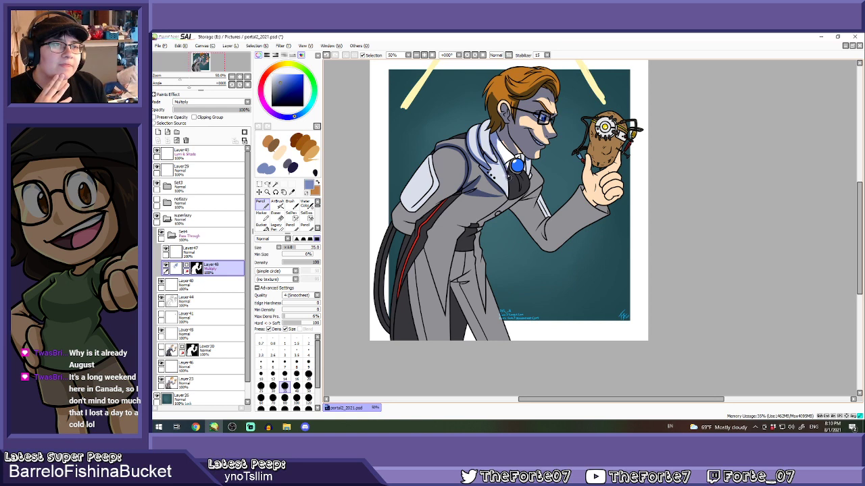
{"action": "mouse_move", "coordinate": [522, 167]}
{"action": "left_mouse_down"}
{"action": "mouse_move", "coordinate": [499, 142]}
{"action": "mouse_move", "coordinate": [503, 173]}
{"action": "mouse_move", "coordinate": [527, 188]}
{"action": "left_mouse_up"}
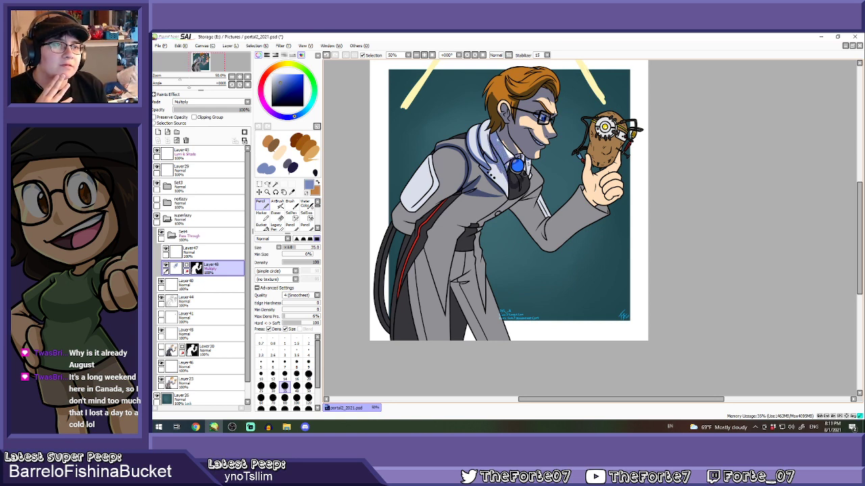
{"action": "left_click_drag", "start_coordinate": [498, 140], "coordinate": [524, 183]}
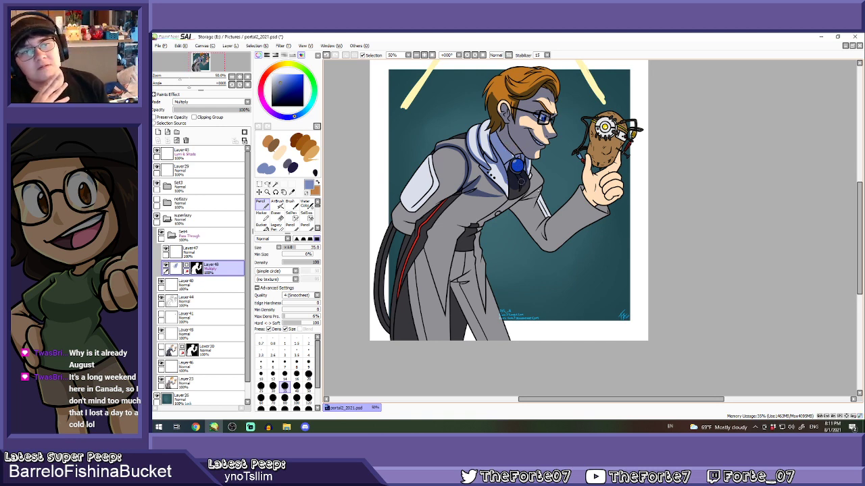
Shade the coat's chest and lapel folds and the underside of the raised arm, cuff and hand
{"action": "mouse_move", "coordinate": [475, 191]}
{"action": "left_mouse_down"}
{"action": "mouse_move", "coordinate": [497, 204]}
{"action": "mouse_move", "coordinate": [479, 181]}
{"action": "mouse_move", "coordinate": [522, 196]}
{"action": "mouse_move", "coordinate": [534, 189]}
{"action": "left_mouse_up"}
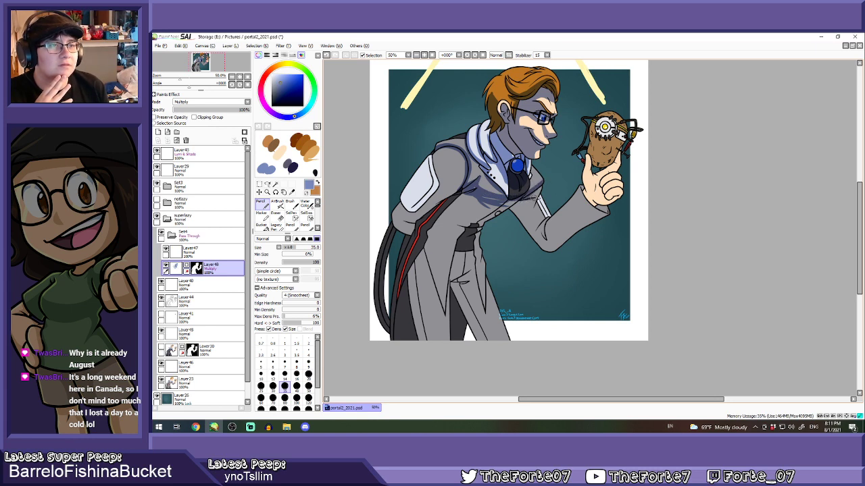
{"action": "mouse_move", "coordinate": [531, 212]}
{"action": "left_mouse_down"}
{"action": "mouse_move", "coordinate": [543, 223]}
{"action": "mouse_move", "coordinate": [540, 206]}
{"action": "mouse_move", "coordinate": [546, 216]}
{"action": "mouse_move", "coordinate": [538, 236]}
{"action": "mouse_move", "coordinate": [547, 240]}
{"action": "mouse_move", "coordinate": [592, 203]}
{"action": "mouse_move", "coordinate": [585, 191]}
{"action": "mouse_move", "coordinate": [594, 202]}
{"action": "left_mouse_up"}
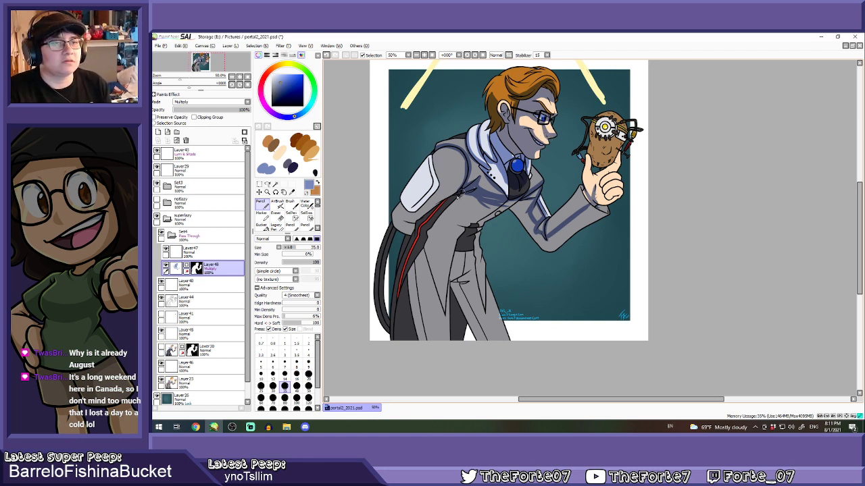
{"action": "mouse_move", "coordinate": [477, 196]}
{"action": "left_mouse_down"}
{"action": "mouse_move", "coordinate": [525, 204]}
{"action": "mouse_move", "coordinate": [496, 213]}
{"action": "left_mouse_up"}
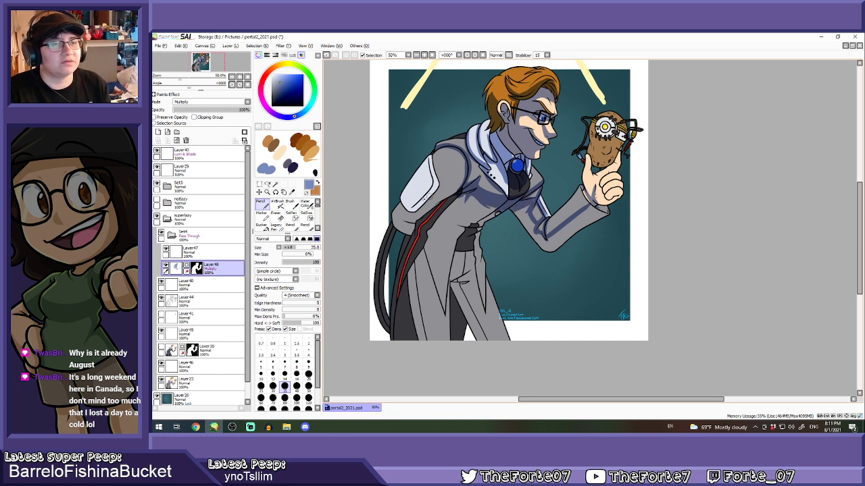
Shade the lowered arm, the coat's back edge beneath it and the red side stripe with blue
{"action": "mouse_move", "coordinate": [435, 150]}
{"action": "left_mouse_down"}
{"action": "mouse_move", "coordinate": [412, 217]}
{"action": "mouse_move", "coordinate": [391, 210]}
{"action": "mouse_move", "coordinate": [409, 220]}
{"action": "mouse_move", "coordinate": [414, 203]}
{"action": "mouse_move", "coordinate": [398, 198]}
{"action": "mouse_move", "coordinate": [415, 212]}
{"action": "mouse_move", "coordinate": [403, 208]}
{"action": "mouse_move", "coordinate": [446, 180]}
{"action": "mouse_move", "coordinate": [438, 192]}
{"action": "mouse_move", "coordinate": [435, 170]}
{"action": "mouse_move", "coordinate": [437, 193]}
{"action": "mouse_move", "coordinate": [436, 174]}
{"action": "mouse_move", "coordinate": [456, 179]}
{"action": "mouse_move", "coordinate": [439, 191]}
{"action": "mouse_move", "coordinate": [459, 183]}
{"action": "mouse_move", "coordinate": [397, 223]}
{"action": "mouse_move", "coordinate": [416, 214]}
{"action": "mouse_move", "coordinate": [400, 231]}
{"action": "mouse_move", "coordinate": [418, 223]}
{"action": "mouse_move", "coordinate": [395, 264]}
{"action": "mouse_move", "coordinate": [388, 249]}
{"action": "mouse_move", "coordinate": [383, 257]}
{"action": "mouse_move", "coordinate": [375, 322]}
{"action": "mouse_move", "coordinate": [382, 293]}
{"action": "mouse_move", "coordinate": [385, 329]}
{"action": "left_mouse_up"}
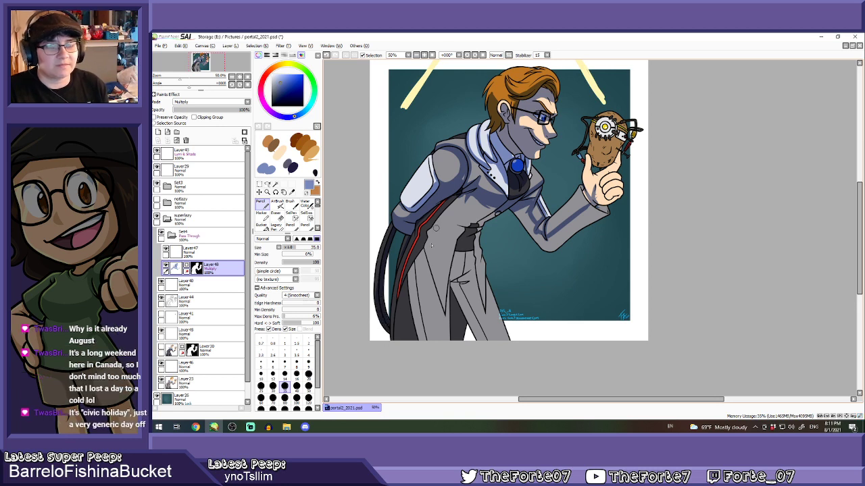
{"action": "mouse_move", "coordinate": [402, 254]}
{"action": "left_mouse_down"}
{"action": "mouse_move", "coordinate": [428, 212]}
{"action": "mouse_move", "coordinate": [458, 185]}
{"action": "mouse_move", "coordinate": [475, 185]}
{"action": "mouse_move", "coordinate": [459, 189]}
{"action": "mouse_move", "coordinate": [464, 174]}
{"action": "mouse_move", "coordinate": [449, 202]}
{"action": "mouse_move", "coordinate": [429, 212]}
{"action": "left_mouse_up"}
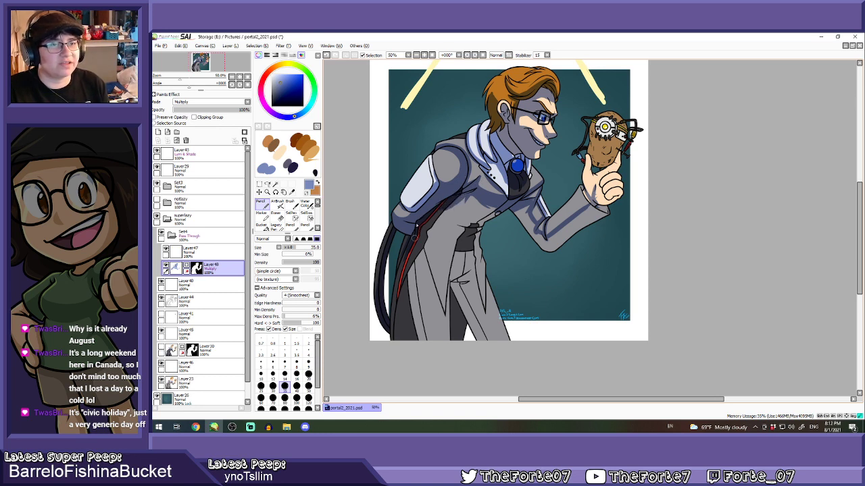
{"action": "left_click_drag", "start_coordinate": [397, 282], "coordinate": [391, 330]}
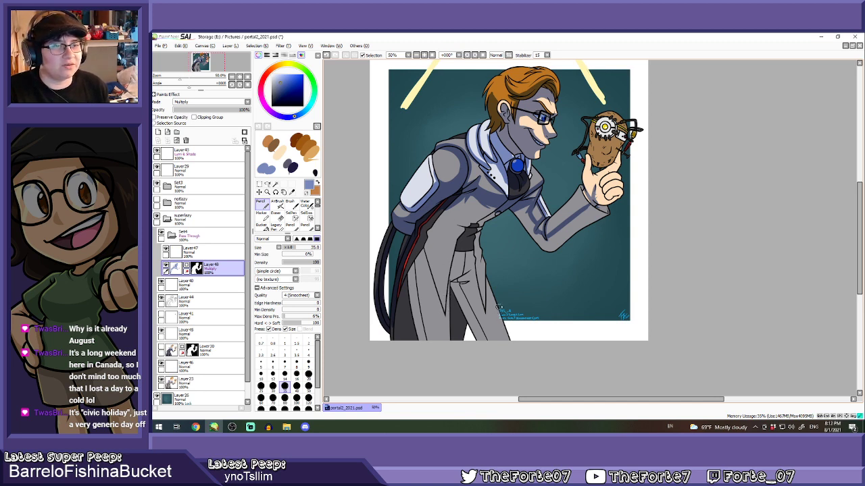
Shade the coat skirt, trousers and raised forearm's underside, using the Pencil at size 100 for the broad areas
{"action": "left_click_drag", "start_coordinate": [498, 306], "coordinate": [493, 341]}
{"action": "left_click_drag", "start_coordinate": [445, 318], "coordinate": [428, 340]}
{"action": "left_click_drag", "start_coordinate": [437, 320], "coordinate": [453, 326]}
{"action": "mouse_move", "coordinate": [439, 318]}
{"action": "left_mouse_down"}
{"action": "mouse_move", "coordinate": [426, 336]}
{"action": "mouse_move", "coordinate": [452, 319]}
{"action": "mouse_move", "coordinate": [455, 336]}
{"action": "mouse_move", "coordinate": [464, 304]}
{"action": "left_mouse_up"}
{"action": "left_click", "coordinate": [297, 398]}
{"action": "left_click_drag", "start_coordinate": [410, 302], "coordinate": [392, 351]}
{"action": "mouse_move", "coordinate": [411, 285]}
{"action": "left_mouse_down"}
{"action": "mouse_move", "coordinate": [408, 237]}
{"action": "mouse_move", "coordinate": [404, 247]}
{"action": "mouse_move", "coordinate": [423, 245]}
{"action": "mouse_move", "coordinate": [413, 250]}
{"action": "mouse_move", "coordinate": [448, 206]}
{"action": "mouse_move", "coordinate": [466, 202]}
{"action": "mouse_move", "coordinate": [494, 214]}
{"action": "mouse_move", "coordinate": [478, 219]}
{"action": "mouse_move", "coordinate": [472, 204]}
{"action": "mouse_move", "coordinate": [460, 210]}
{"action": "mouse_move", "coordinate": [419, 258]}
{"action": "mouse_move", "coordinate": [414, 350]}
{"action": "mouse_move", "coordinate": [431, 304]}
{"action": "mouse_move", "coordinate": [458, 310]}
{"action": "mouse_move", "coordinate": [425, 313]}
{"action": "mouse_move", "coordinate": [464, 312]}
{"action": "mouse_move", "coordinate": [439, 300]}
{"action": "mouse_move", "coordinate": [473, 333]}
{"action": "mouse_move", "coordinate": [487, 294]}
{"action": "mouse_move", "coordinate": [482, 342]}
{"action": "mouse_move", "coordinate": [486, 275]}
{"action": "mouse_move", "coordinate": [470, 237]}
{"action": "mouse_move", "coordinate": [426, 272]}
{"action": "mouse_move", "coordinate": [424, 297]}
{"action": "mouse_move", "coordinate": [463, 268]}
{"action": "left_mouse_up"}
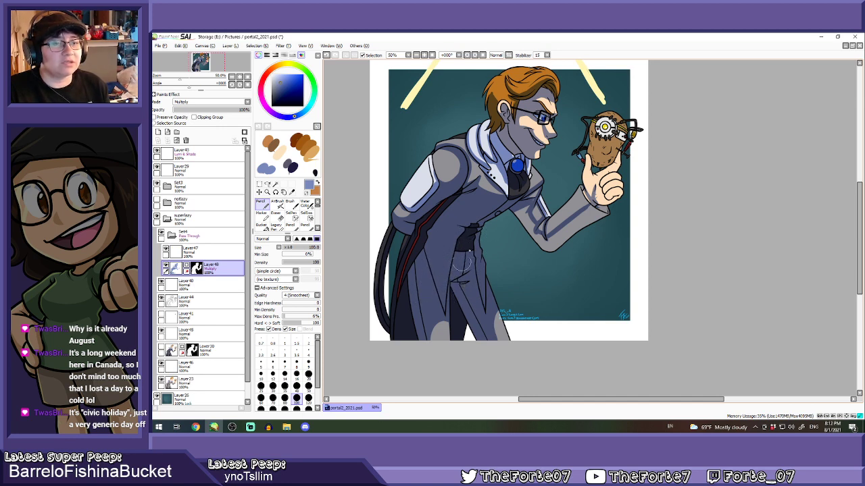
{"action": "mouse_move", "coordinate": [531, 203]}
{"action": "left_mouse_down"}
{"action": "mouse_move", "coordinate": [522, 225]}
{"action": "mouse_move", "coordinate": [538, 243]}
{"action": "mouse_move", "coordinate": [536, 222]}
{"action": "mouse_move", "coordinate": [545, 243]}
{"action": "mouse_move", "coordinate": [589, 213]}
{"action": "mouse_move", "coordinate": [583, 221]}
{"action": "mouse_move", "coordinate": [607, 212]}
{"action": "left_mouse_up"}
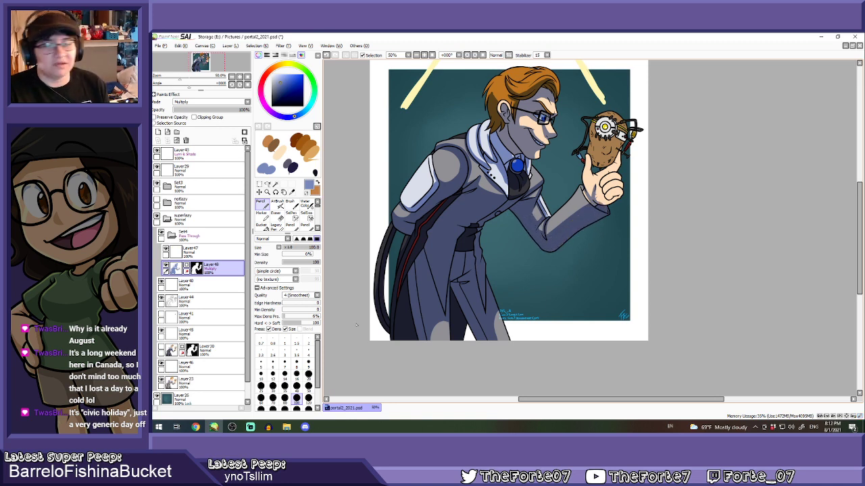
Set the Pencil to size 14 and the Eraser to size 16, refining the shadow edges around the mouth and chin
{"action": "left_click", "coordinate": [308, 375]}
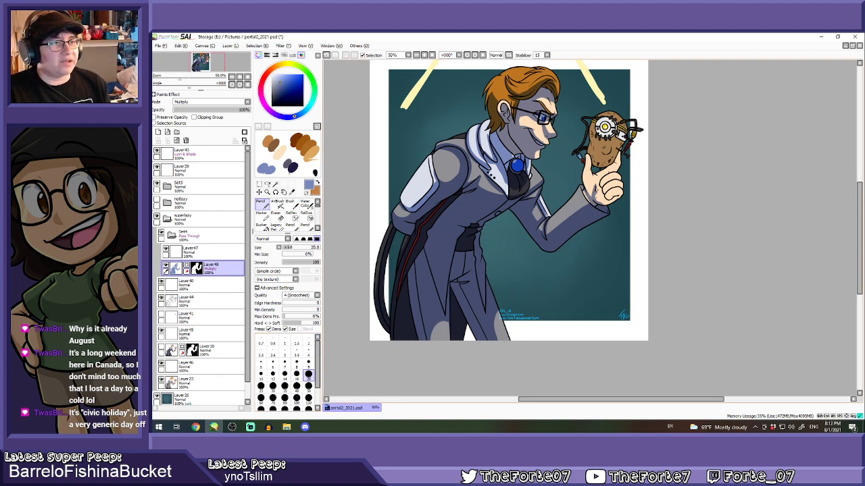
{"action": "key", "text": "bracketleft"}
{"action": "key", "text": "bracketleft"}
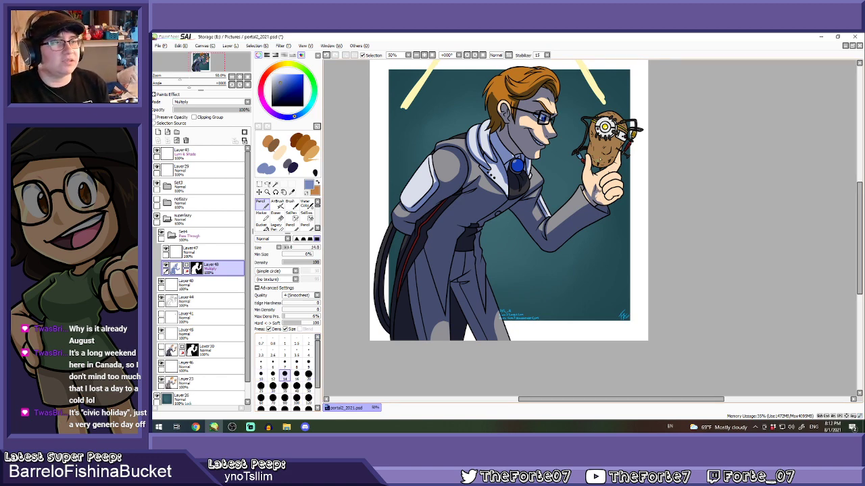
{"action": "key", "text": "bracketright"}
{"action": "key", "text": "bracketright"}
{"action": "key", "text": "bracketright"}
{"action": "key", "text": "bracketright"}
{"action": "scroll", "coordinate": [616, 130], "scroll_direction": "up", "scroll_amount": 1}
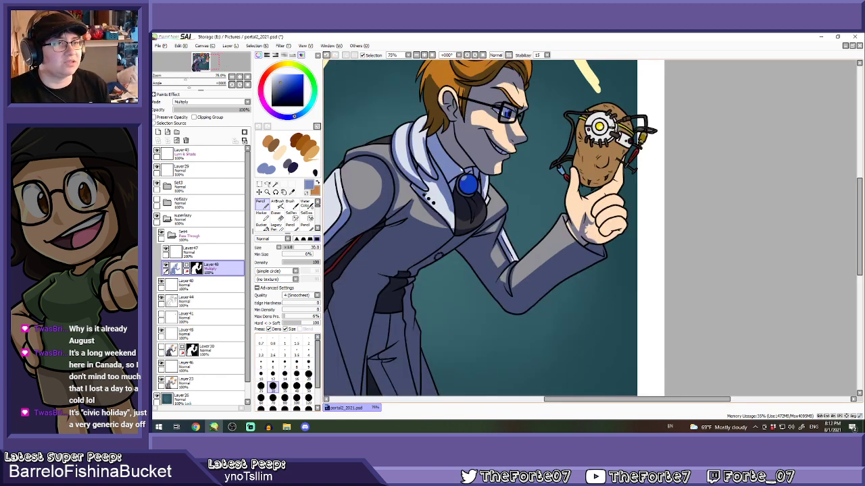
{"action": "key", "text": "e"}
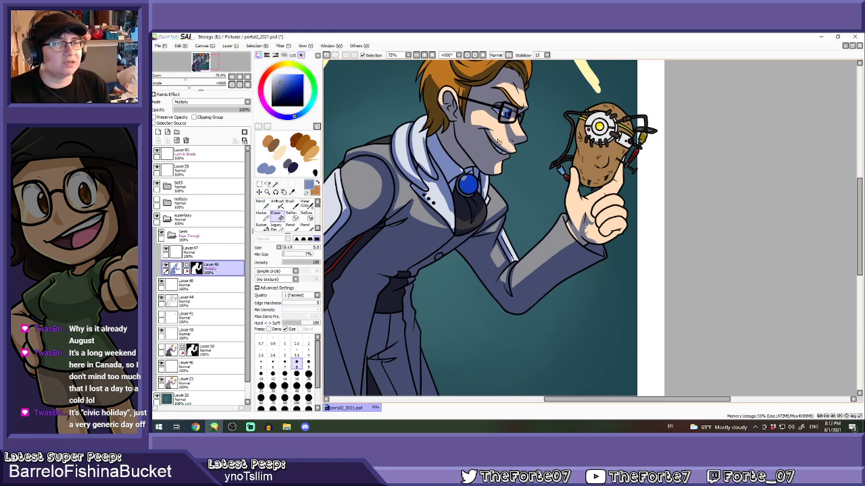
{"action": "key", "text": "n"}
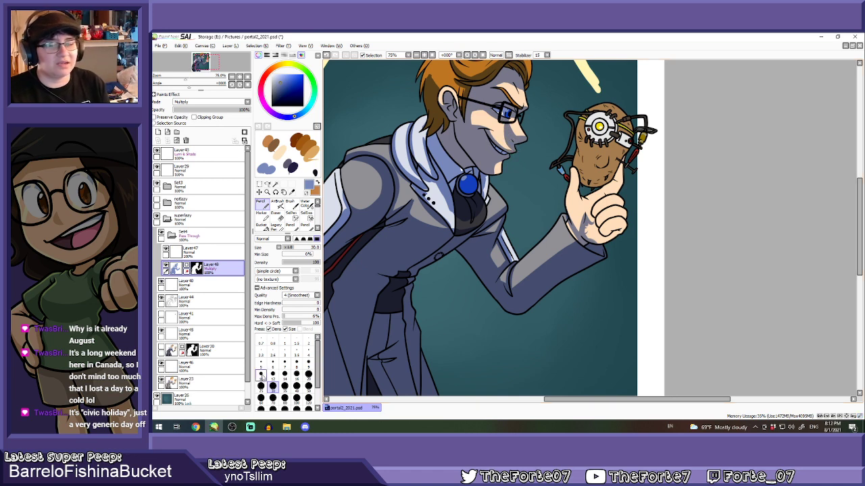
{"action": "left_click", "coordinate": [284, 374]}
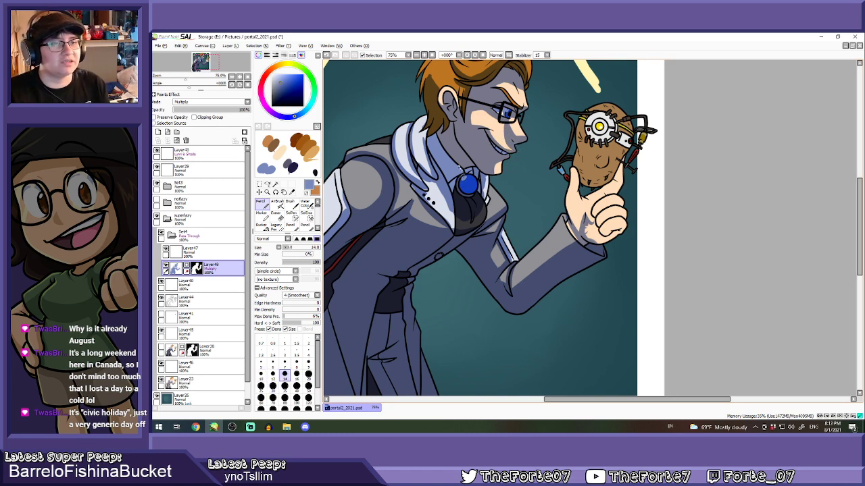
{"action": "key", "text": "e"}
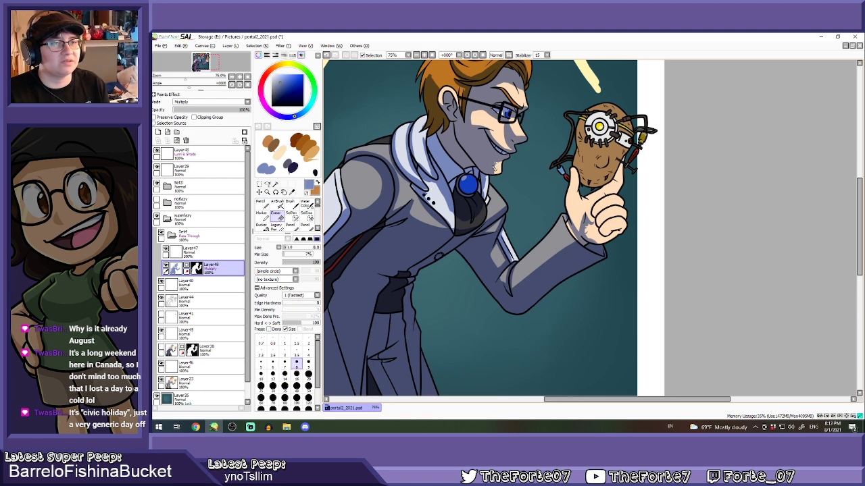
{"action": "left_click", "coordinate": [297, 374]}
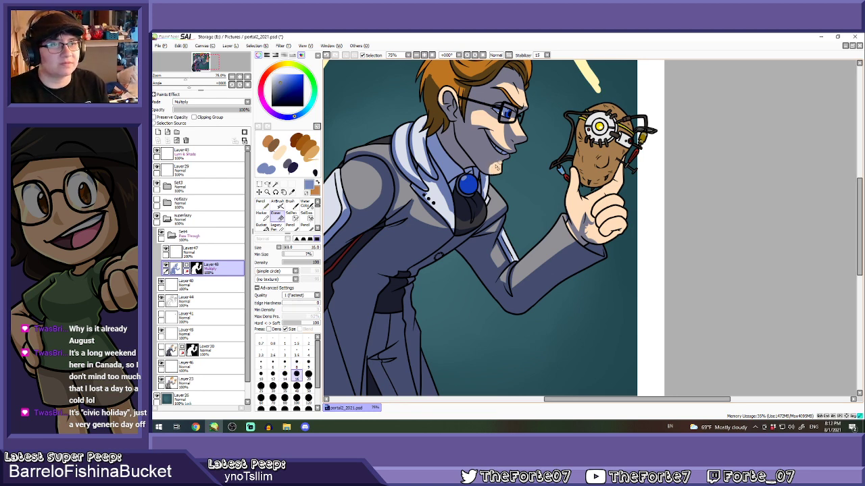
{"action": "key", "text": "n"}
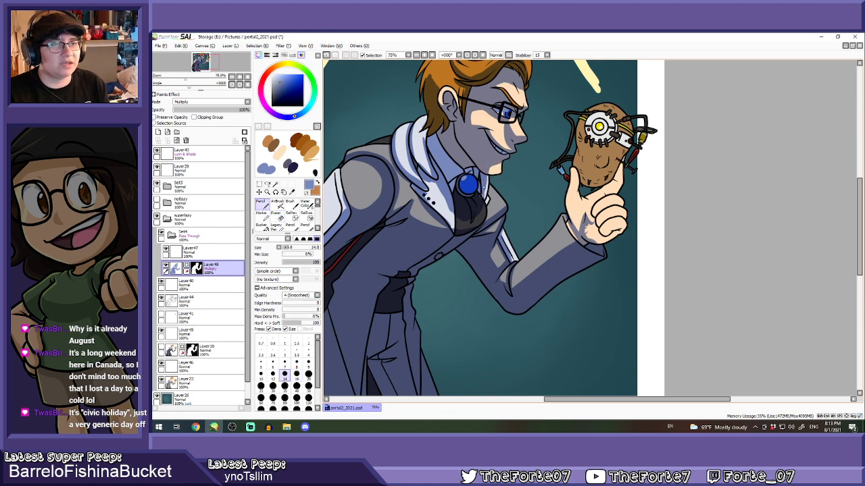
Paint a narrow shadow along the shirt front and tie beside the blue brooch
{"action": "left_click_drag", "start_coordinate": [439, 182], "coordinate": [451, 216]}
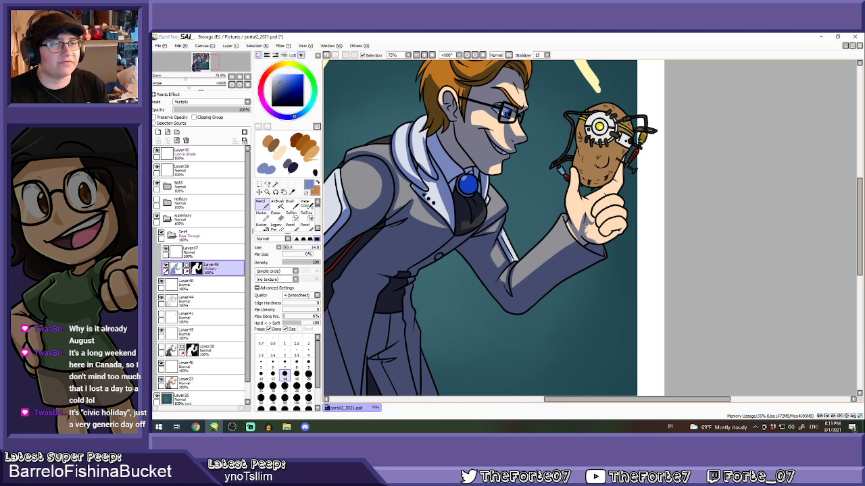
{"action": "scroll", "coordinate": [509, 241], "scroll_direction": "down", "scroll_amount": 1}
{"action": "scroll", "coordinate": [508, 243], "scroll_direction": "up", "scroll_amount": 2}
{"action": "scroll", "coordinate": [506, 244], "scroll_direction": "down", "scroll_amount": 1}
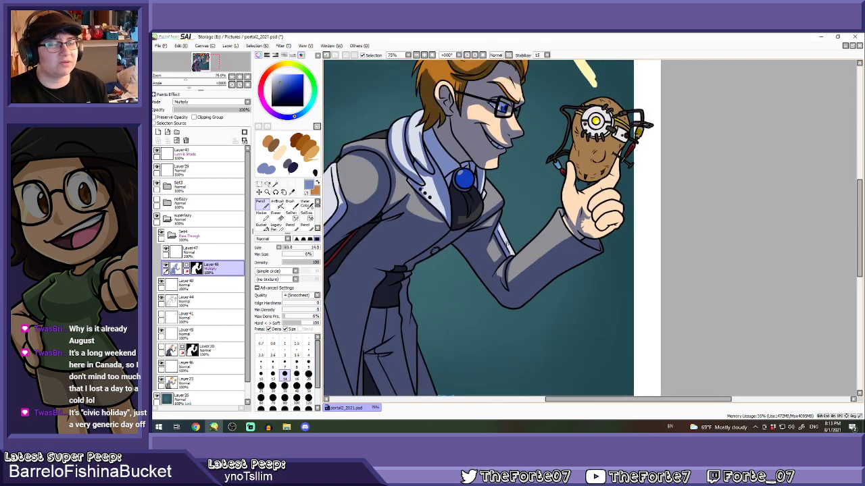
Shade the potato's lower edge and the side facing away from the character with the Pencil at size 30
{"action": "left_click", "coordinate": [272, 386]}
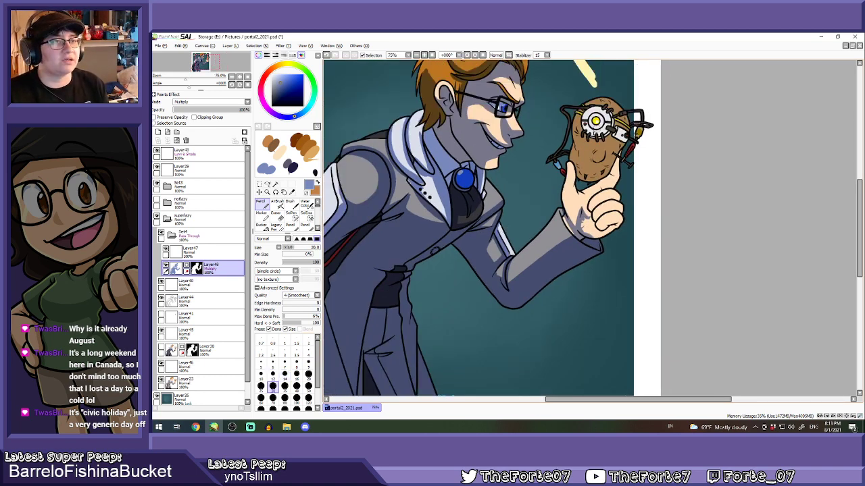
{"action": "scroll", "coordinate": [593, 127], "scroll_direction": "up", "scroll_amount": 1}
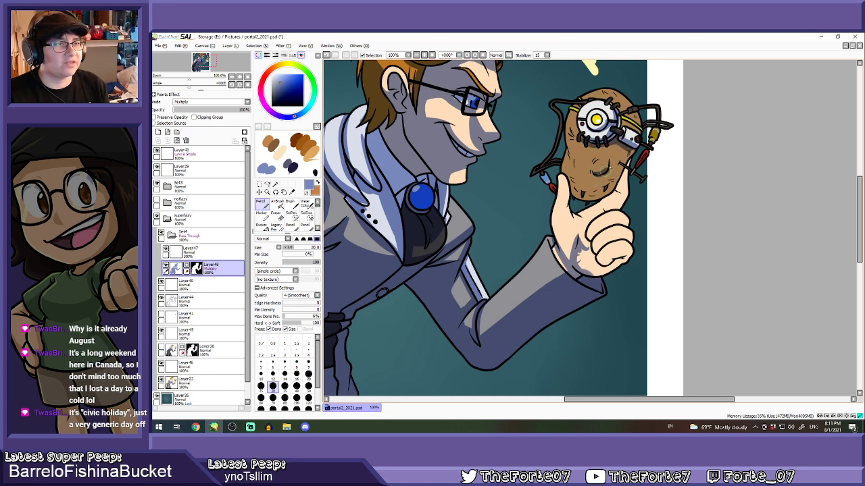
{"action": "left_click_drag", "start_coordinate": [608, 169], "coordinate": [612, 143]}
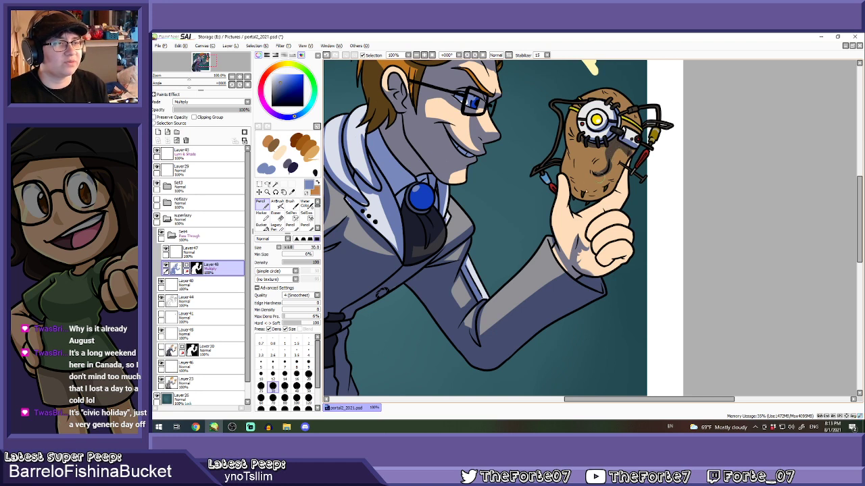
{"action": "mouse_move", "coordinate": [571, 191]}
{"action": "left_mouse_down"}
{"action": "mouse_move", "coordinate": [601, 188]}
{"action": "mouse_move", "coordinate": [615, 154]}
{"action": "mouse_move", "coordinate": [624, 157]}
{"action": "mouse_move", "coordinate": [587, 196]}
{"action": "mouse_move", "coordinate": [604, 187]}
{"action": "mouse_move", "coordinate": [573, 196]}
{"action": "mouse_move", "coordinate": [565, 181]}
{"action": "mouse_move", "coordinate": [578, 229]}
{"action": "mouse_move", "coordinate": [576, 216]}
{"action": "mouse_move", "coordinate": [607, 204]}
{"action": "left_mouse_up"}
{"action": "key", "text": "e"}
{"action": "key", "text": "n"}
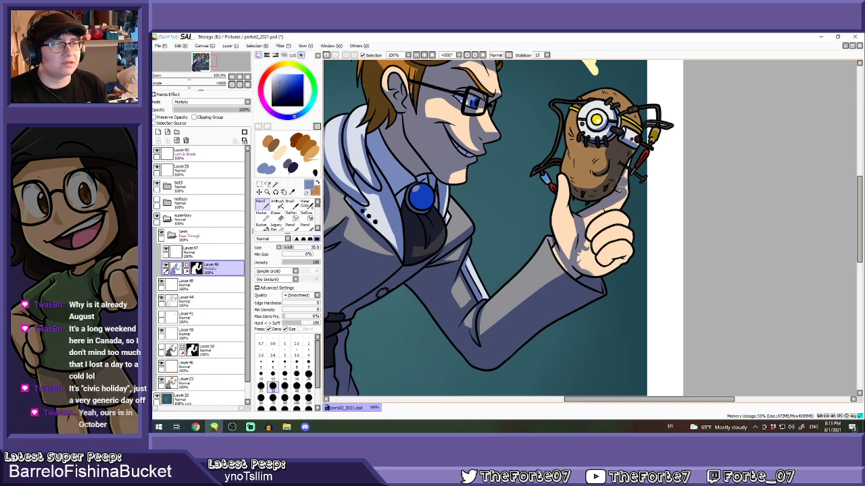
Shade the raised finger behind the potato and the metal bracket beside the potato's eye
{"action": "mouse_move", "coordinate": [626, 166]}
{"action": "left_mouse_down"}
{"action": "mouse_move", "coordinate": [624, 196]}
{"action": "mouse_move", "coordinate": [599, 208]}
{"action": "mouse_move", "coordinate": [603, 218]}
{"action": "mouse_move", "coordinate": [593, 191]}
{"action": "mouse_move", "coordinate": [581, 223]}
{"action": "mouse_move", "coordinate": [622, 204]}
{"action": "left_mouse_up"}
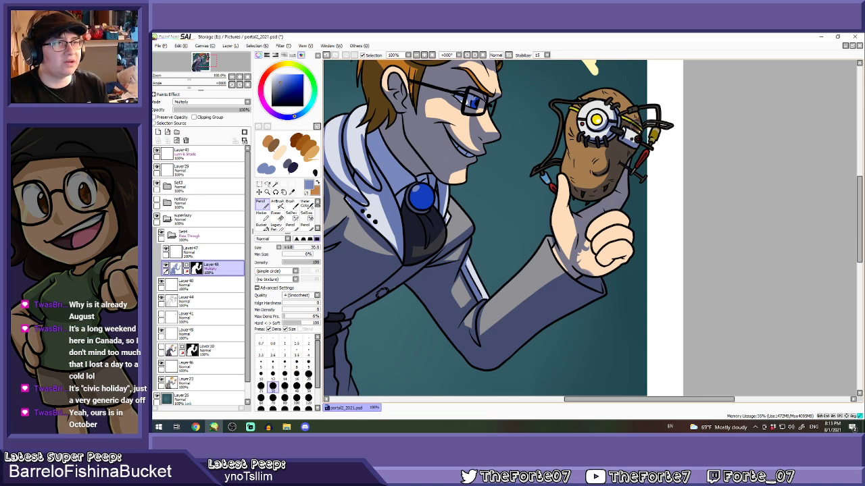
{"action": "key", "text": "e"}
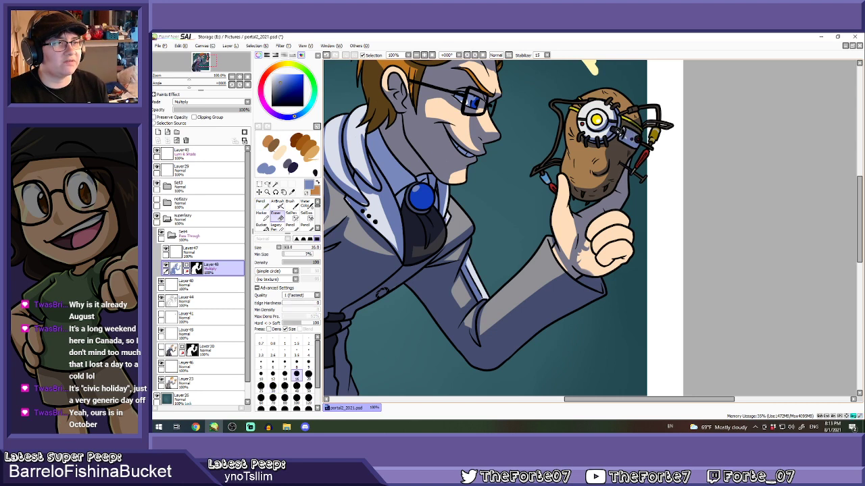
{"action": "key", "text": "n"}
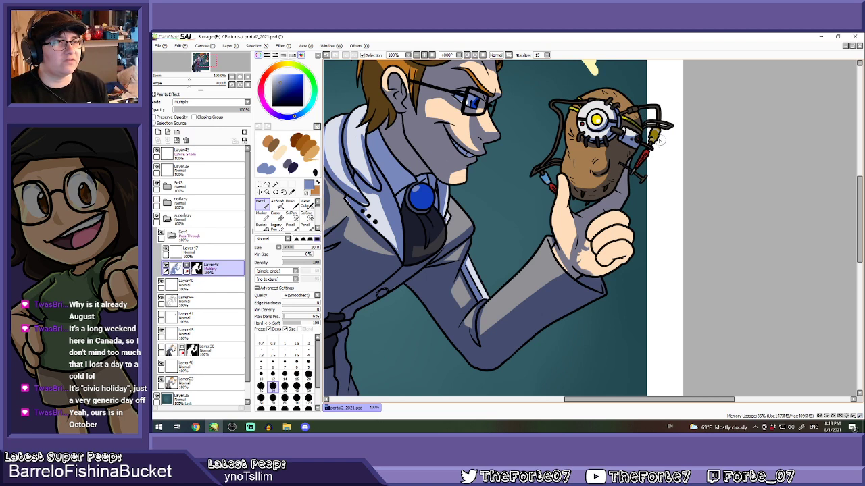
Shade the yellow and red clips and the blue connector on the potato's wires, erasing excess shadow
{"action": "key", "text": "e"}
{"action": "key", "text": "n"}
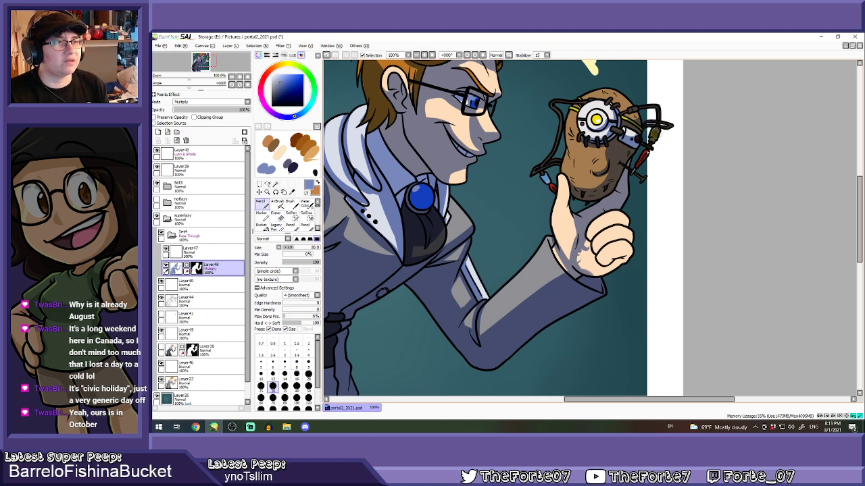
{"action": "key", "text": "e"}
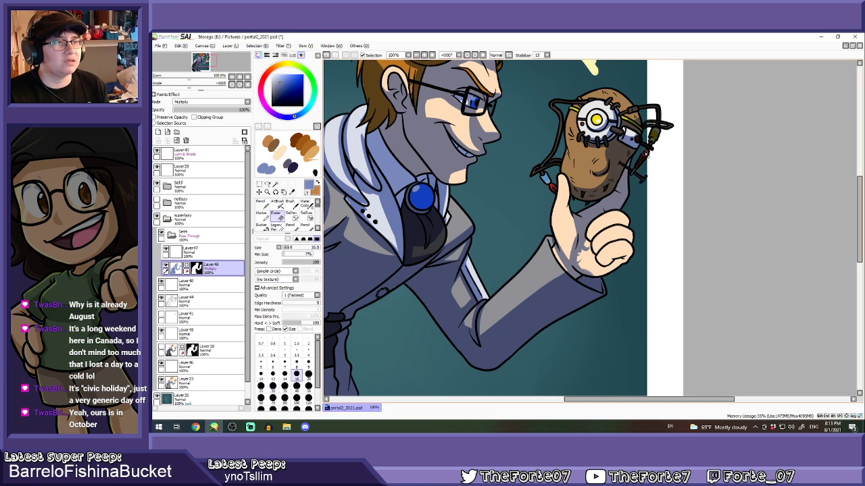
{"action": "left_click_drag", "start_coordinate": [655, 131], "coordinate": [653, 137]}
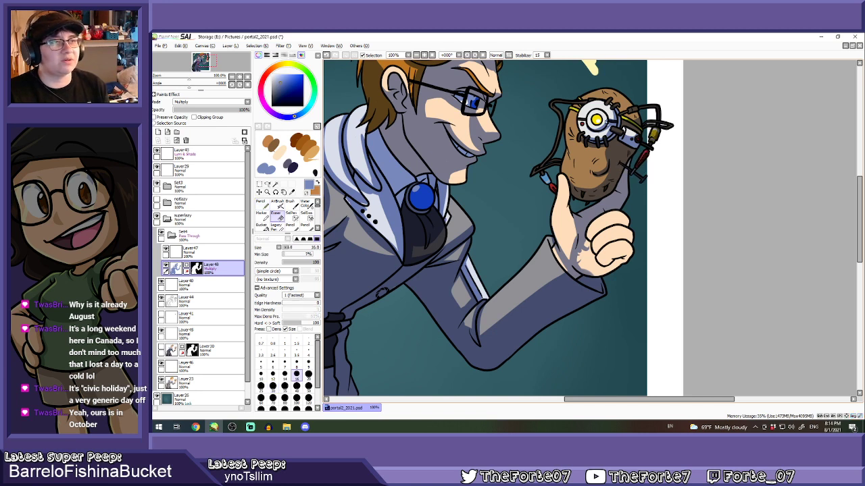
{"action": "key", "text": "n"}
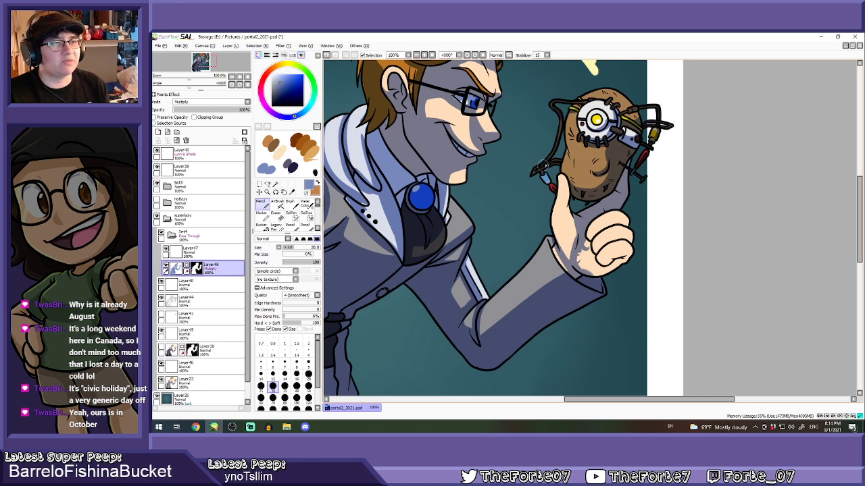
{"action": "left_click_drag", "start_coordinate": [542, 175], "coordinate": [569, 194]}
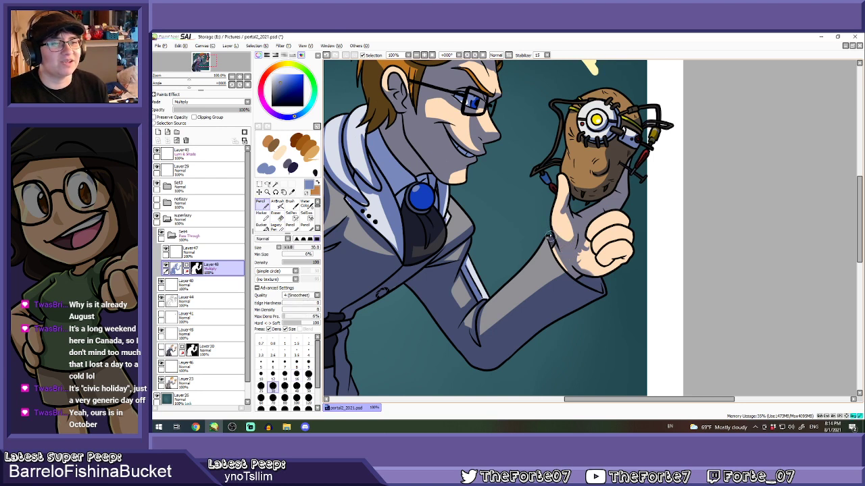
Shade the palm, thumb and curled fingers of the hand holding the potato
{"action": "key", "text": "e"}
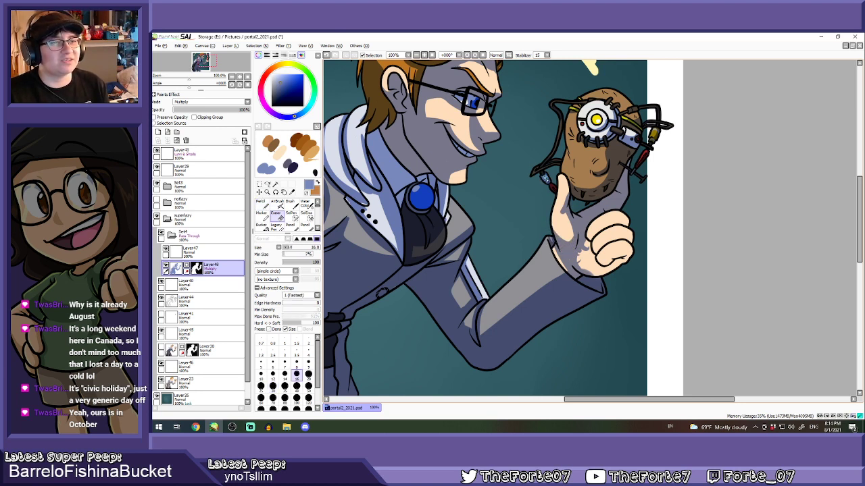
{"action": "key", "text": "n"}
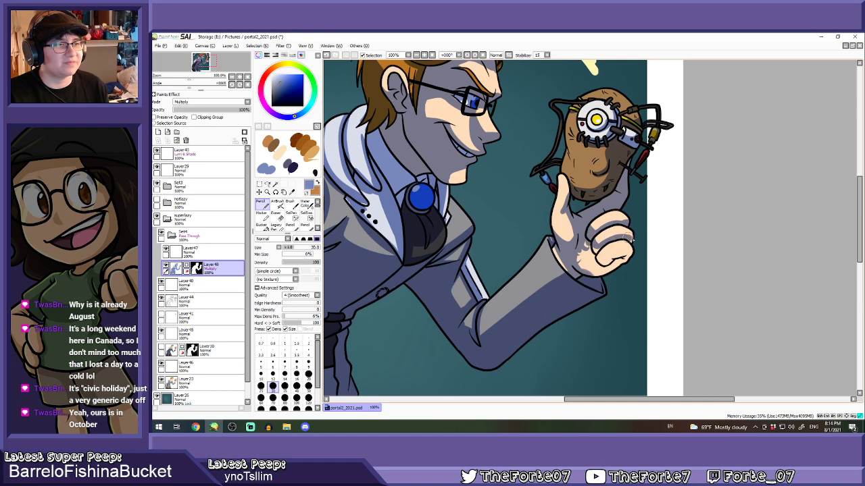
{"action": "mouse_move", "coordinate": [600, 258]}
{"action": "left_mouse_down"}
{"action": "mouse_move", "coordinate": [632, 259]}
{"action": "mouse_move", "coordinate": [604, 254]}
{"action": "mouse_move", "coordinate": [603, 276]}
{"action": "mouse_move", "coordinate": [604, 263]}
{"action": "mouse_move", "coordinate": [616, 263]}
{"action": "mouse_move", "coordinate": [594, 270]}
{"action": "mouse_move", "coordinate": [590, 251]}
{"action": "mouse_move", "coordinate": [601, 261]}
{"action": "mouse_move", "coordinate": [579, 253]}
{"action": "left_mouse_up"}
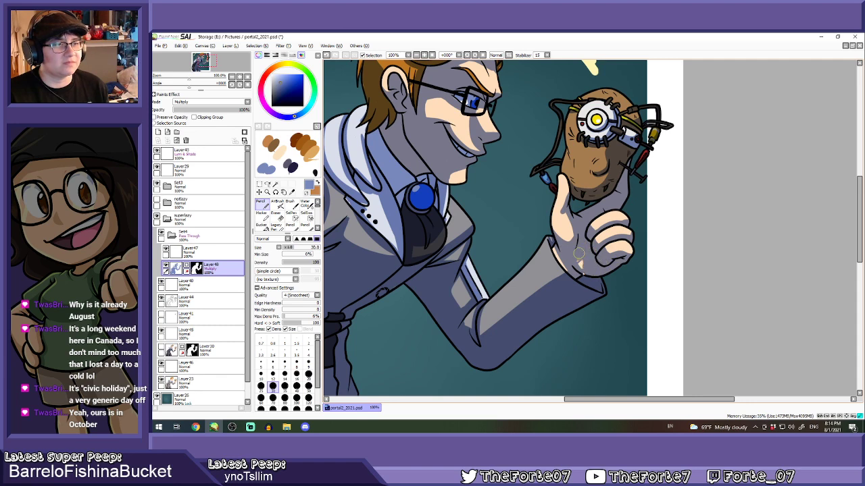
{"action": "scroll", "coordinate": [593, 255], "scroll_direction": "down", "scroll_amount": 4}
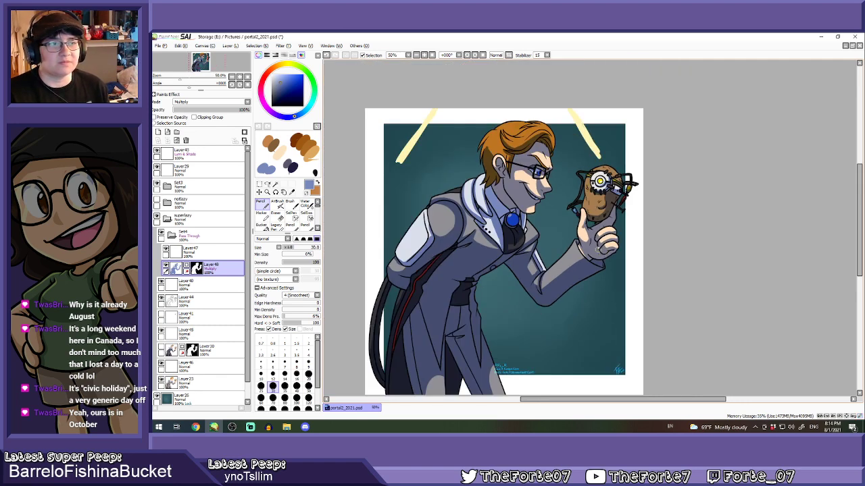
Refine the shadows on the cheek and inside the ear with the Pencil, erasing excess shadow
{"action": "scroll", "coordinate": [526, 191], "scroll_direction": "up", "scroll_amount": 3}
{"action": "key", "text": "e"}
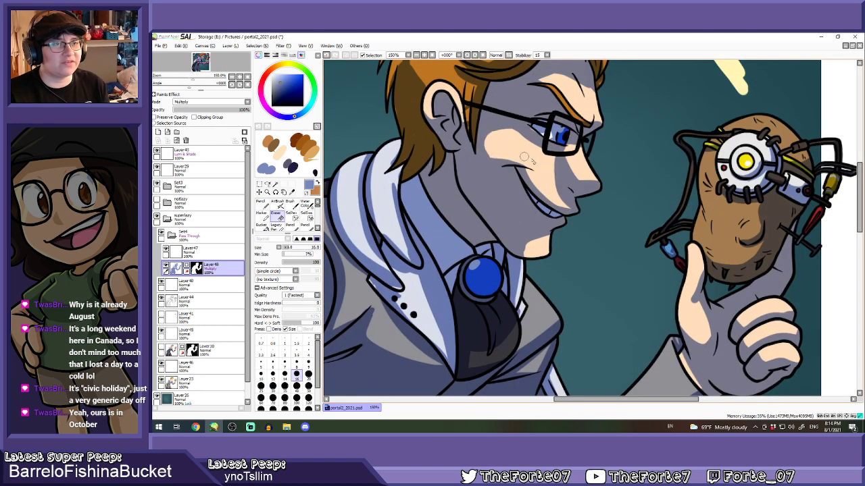
{"action": "key", "text": "n"}
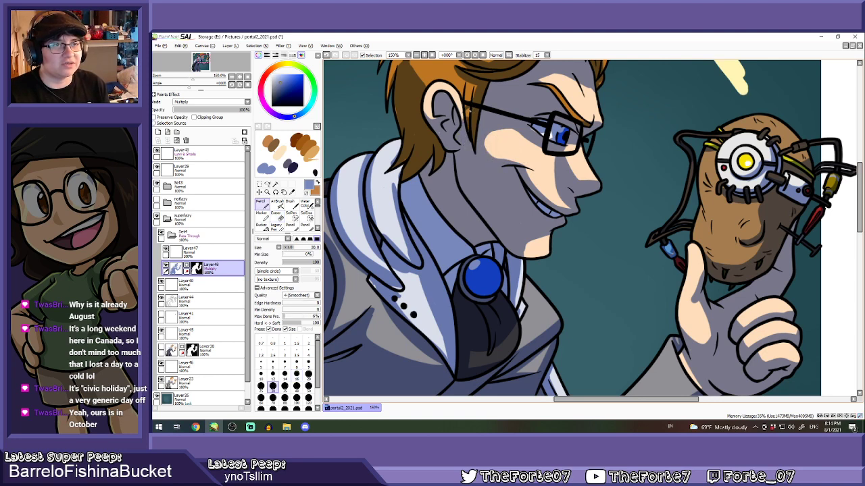
{"action": "key", "text": "e"}
{"action": "key", "text": "n"}
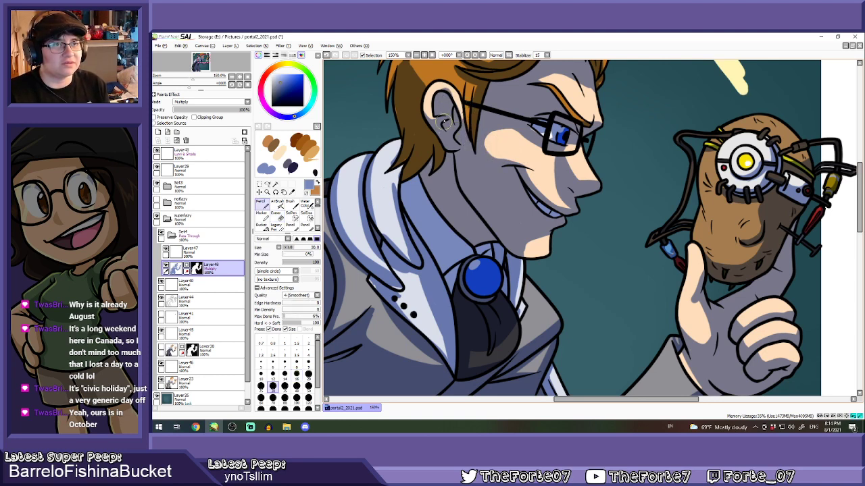
{"action": "key", "text": "e"}
{"action": "mouse_move", "coordinate": [441, 130]}
{"action": "left_mouse_down"}
{"action": "mouse_move", "coordinate": [444, 86]}
{"action": "mouse_move", "coordinate": [444, 144]}
{"action": "left_mouse_up"}
{"action": "key", "text": "n"}
Refine the shadow on the hair ends behind the ear, alternating between the Eraser and the Pencil
{"action": "key", "text": "e"}
{"action": "mouse_move", "coordinate": [431, 145]}
{"action": "left_mouse_down"}
{"action": "mouse_move", "coordinate": [417, 164]}
{"action": "mouse_move", "coordinate": [408, 154]}
{"action": "mouse_move", "coordinate": [417, 137]}
{"action": "mouse_move", "coordinate": [415, 164]}
{"action": "mouse_move", "coordinate": [403, 171]}
{"action": "left_mouse_up"}
{"action": "key", "text": "n"}
{"action": "key", "text": "e"}
{"action": "key", "text": "n"}
Shade the hood's inner fold below the hair and erase the shadow back along its lit edges
{"action": "mouse_move", "coordinate": [396, 139]}
{"action": "left_mouse_down"}
{"action": "mouse_move", "coordinate": [406, 161]}
{"action": "mouse_move", "coordinate": [390, 168]}
{"action": "mouse_move", "coordinate": [390, 202]}
{"action": "left_mouse_up"}
{"action": "key", "text": "e"}
{"action": "mouse_move", "coordinate": [399, 140]}
{"action": "left_mouse_down"}
{"action": "mouse_move", "coordinate": [389, 161]}
{"action": "mouse_move", "coordinate": [397, 145]}
{"action": "mouse_move", "coordinate": [384, 193]}
{"action": "mouse_move", "coordinate": [386, 200]}
{"action": "mouse_move", "coordinate": [393, 148]}
{"action": "mouse_move", "coordinate": [390, 201]}
{"action": "left_mouse_up"}
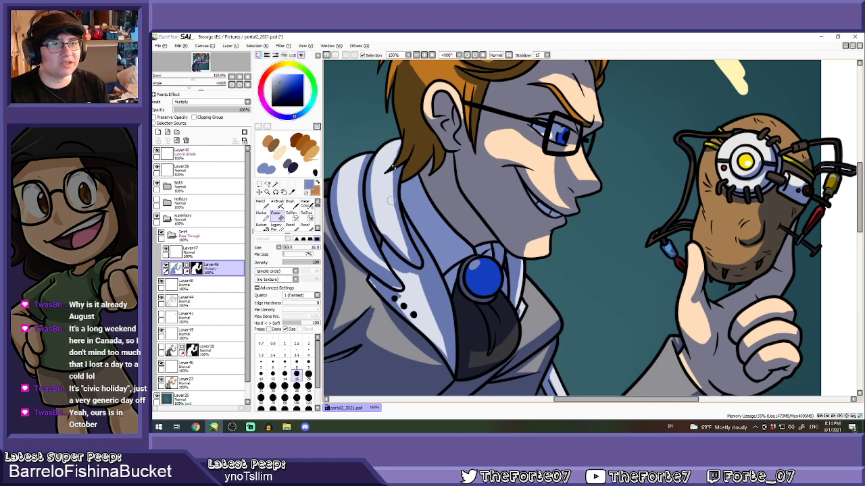
{"action": "left_click_drag", "start_coordinate": [390, 167], "coordinate": [390, 205]}
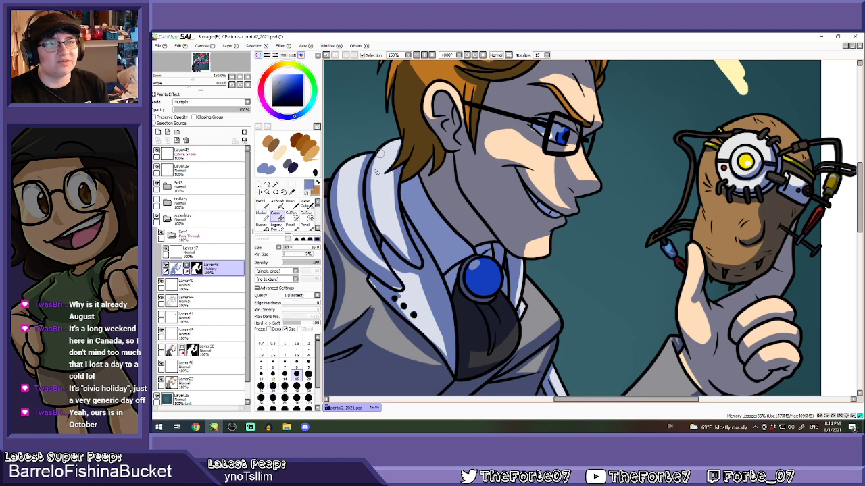
{"action": "left_click_drag", "start_coordinate": [380, 154], "coordinate": [377, 207]}
Clean up the shadow along the hood's outer fold and lapel, and shade the coat beside it with the Pencil at size 30
{"action": "key", "text": "n"}
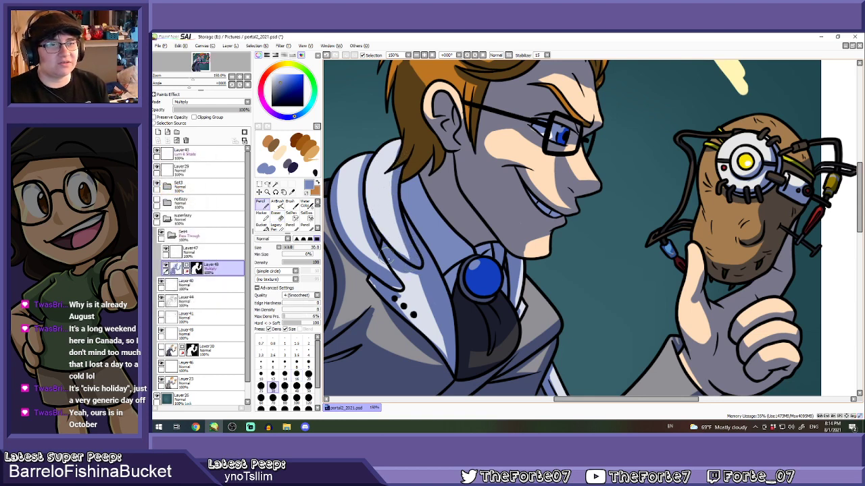
{"action": "key", "text": "e"}
{"action": "mouse_move", "coordinate": [364, 152]}
{"action": "left_mouse_down"}
{"action": "mouse_move", "coordinate": [359, 226]}
{"action": "mouse_move", "coordinate": [426, 304]}
{"action": "left_mouse_up"}
{"action": "key", "text": "n"}
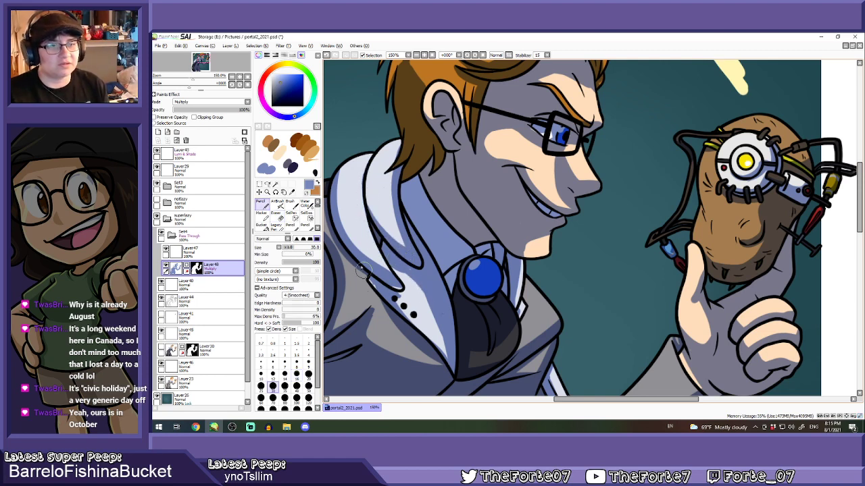
{"action": "left_click_drag", "start_coordinate": [366, 273], "coordinate": [438, 361]}
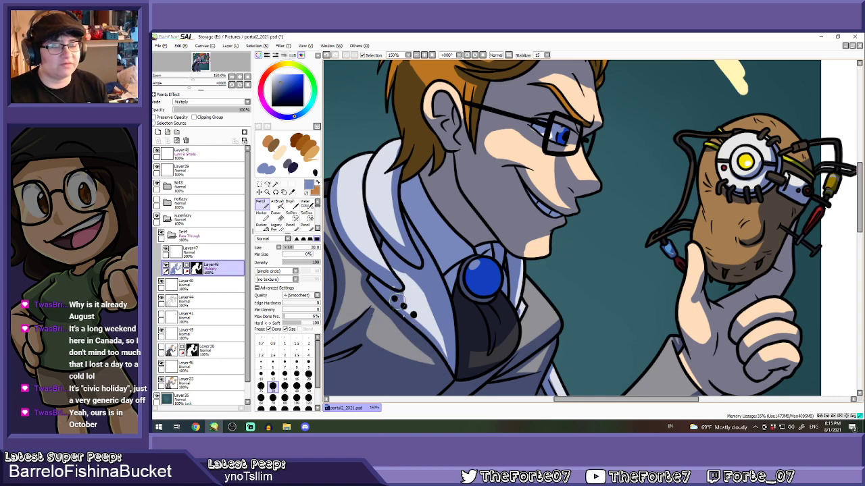
Try a darker navy shadow around the waist and lower coat, outlining it at size 35 and filling it at size 80
{"action": "scroll", "coordinate": [471, 236], "scroll_direction": "down", "scroll_amount": 5}
{"action": "scroll", "coordinate": [476, 216], "scroll_direction": "up", "scroll_amount": 4}
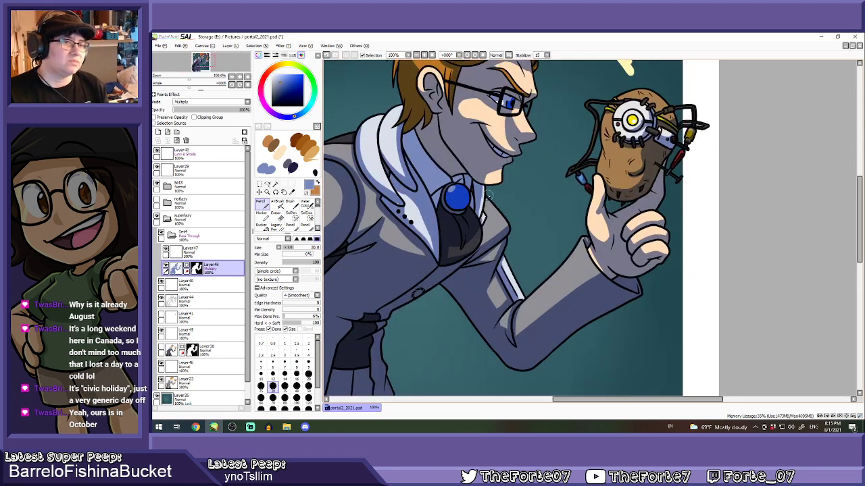
{"action": "scroll", "coordinate": [481, 214], "scroll_direction": "down", "scroll_amount": 3}
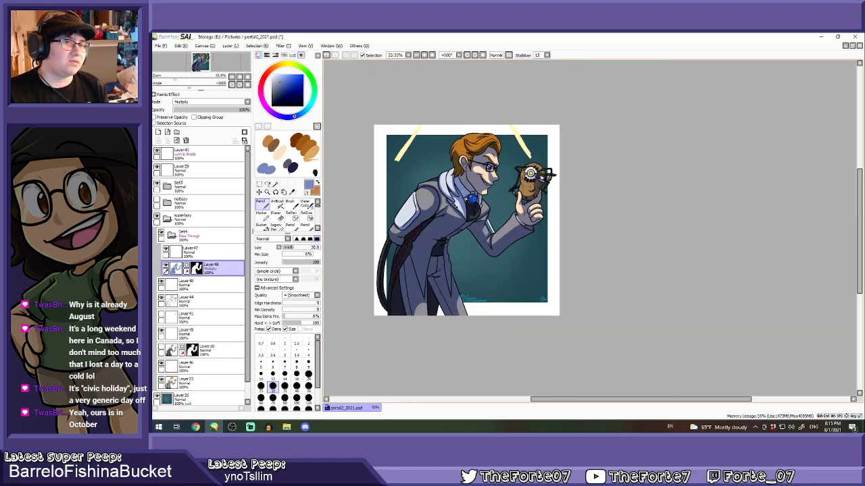
{"action": "scroll", "coordinate": [447, 204], "scroll_direction": "down", "scroll_amount": 1}
{"action": "scroll", "coordinate": [433, 234], "scroll_direction": "up", "scroll_amount": 1}
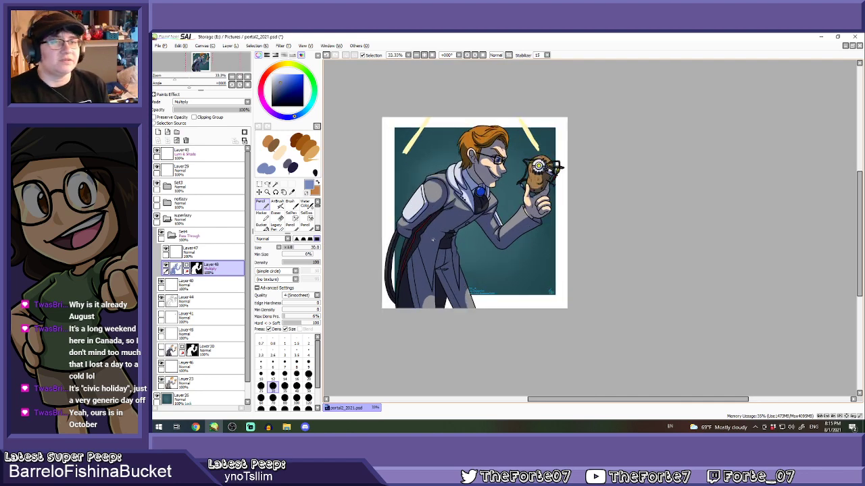
{"action": "scroll", "coordinate": [431, 239], "scroll_direction": "up", "scroll_amount": 1}
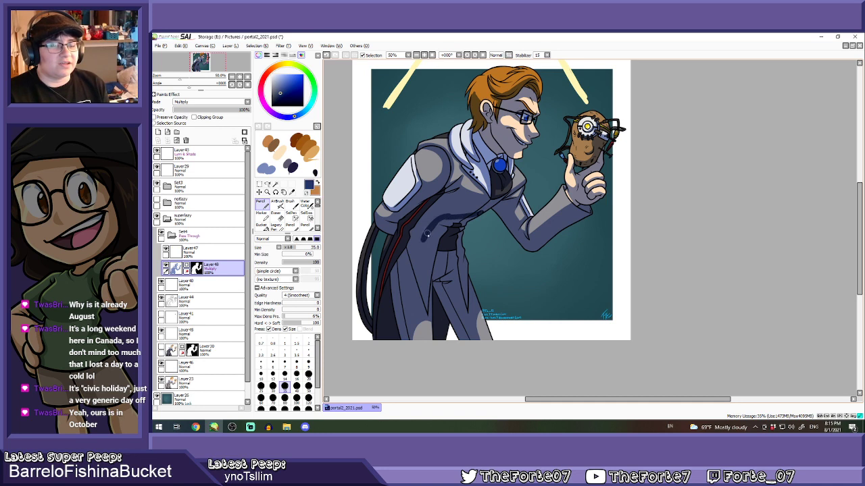
{"action": "mouse_move", "coordinate": [420, 256]}
{"action": "left_mouse_down"}
{"action": "mouse_move", "coordinate": [466, 274]}
{"action": "mouse_move", "coordinate": [445, 242]}
{"action": "mouse_move", "coordinate": [428, 256]}
{"action": "left_mouse_up"}
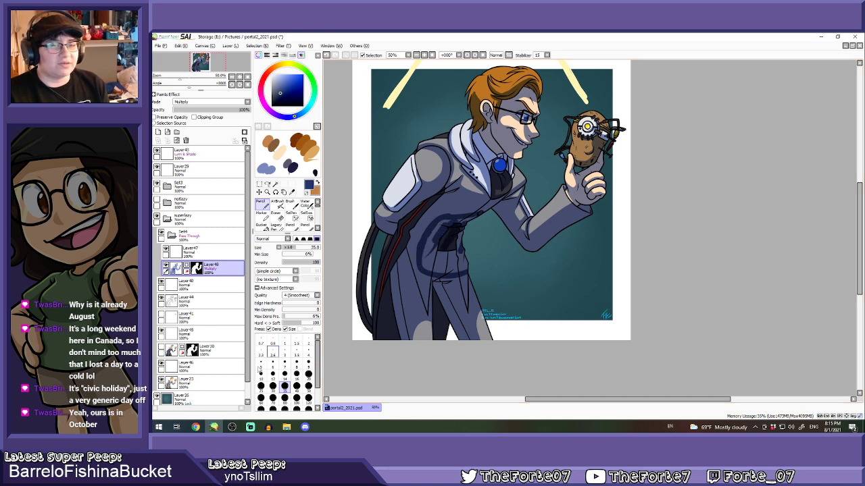
{"action": "left_click", "coordinate": [285, 399]}
{"action": "mouse_move", "coordinate": [457, 227]}
{"action": "left_mouse_down"}
{"action": "mouse_move", "coordinate": [466, 224]}
{"action": "mouse_move", "coordinate": [457, 219]}
{"action": "mouse_move", "coordinate": [482, 214]}
{"action": "left_mouse_up"}
{"action": "mouse_move", "coordinate": [440, 240]}
{"action": "left_mouse_down"}
{"action": "mouse_move", "coordinate": [431, 261]}
{"action": "mouse_move", "coordinate": [447, 247]}
{"action": "mouse_move", "coordinate": [453, 263]}
{"action": "left_mouse_up"}
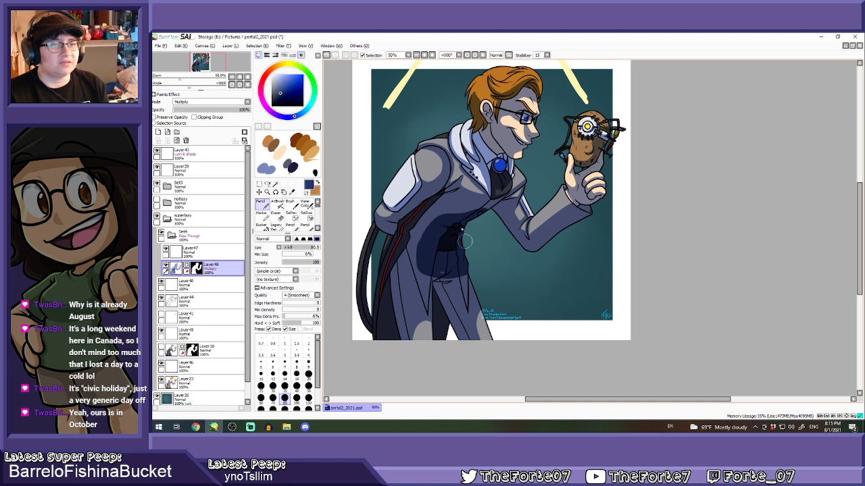
{"action": "left_click_drag", "start_coordinate": [442, 217], "coordinate": [418, 269]}
Try extending the navy shadow down the coat tails and the coat's front edge with the Pencil at size 30
{"action": "left_click", "coordinate": [308, 375]}
{"action": "key", "text": "ctrl+z"}
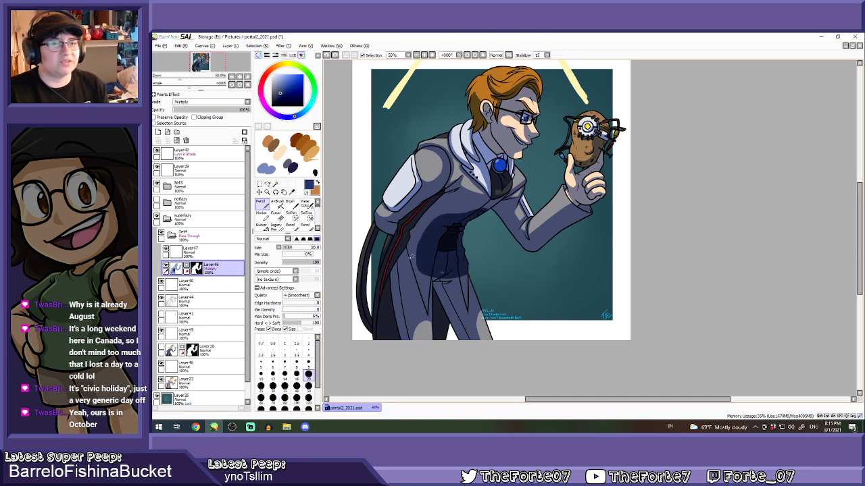
{"action": "left_click", "coordinate": [272, 386]}
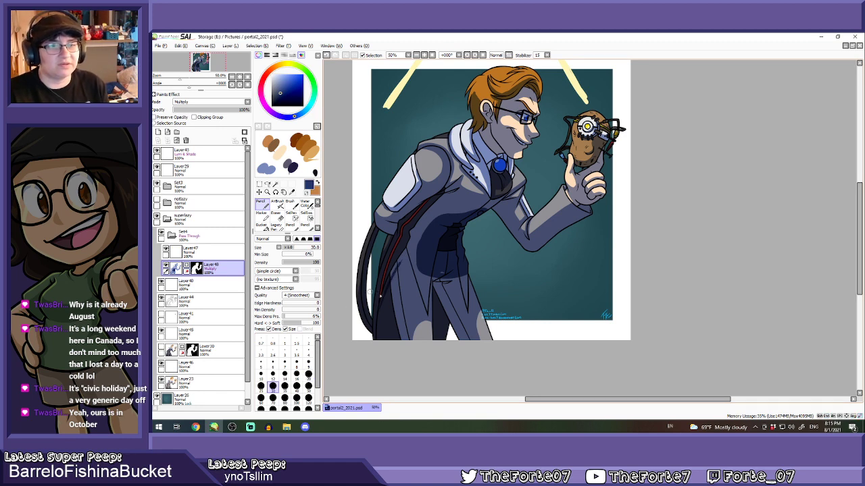
{"action": "left_click_drag", "start_coordinate": [381, 312], "coordinate": [378, 340]}
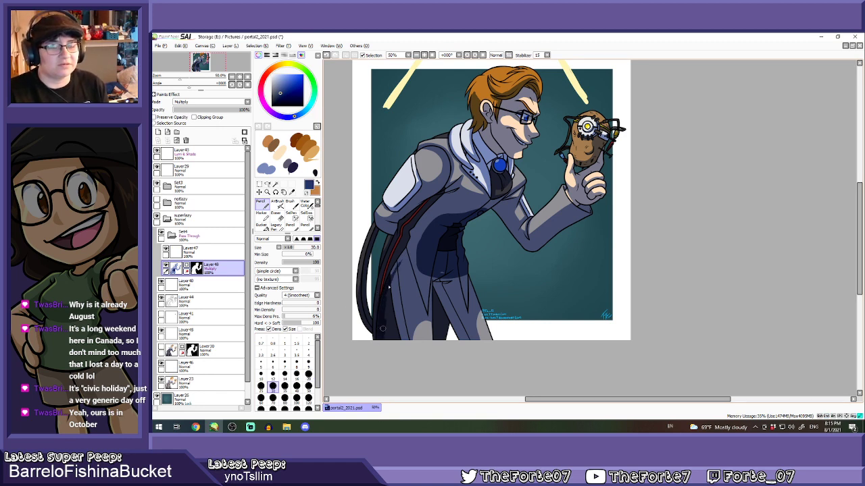
{"action": "left_click_drag", "start_coordinate": [389, 286], "coordinate": [396, 352]}
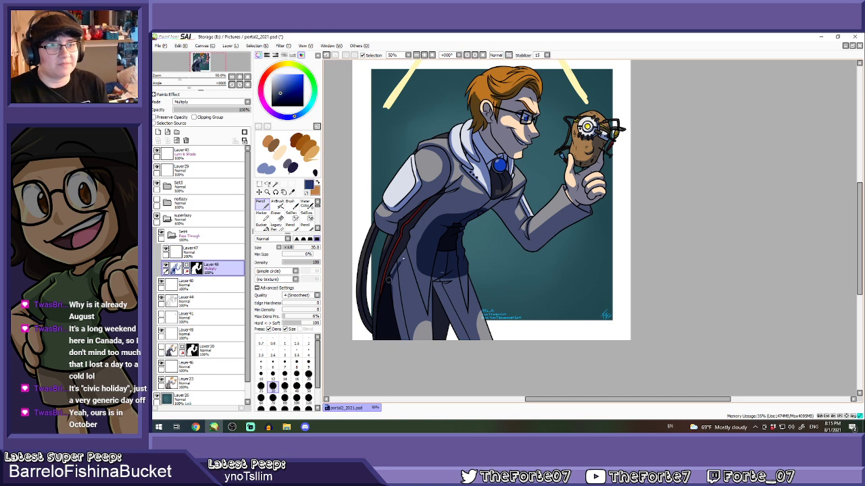
{"action": "left_click_drag", "start_coordinate": [404, 253], "coordinate": [413, 289]}
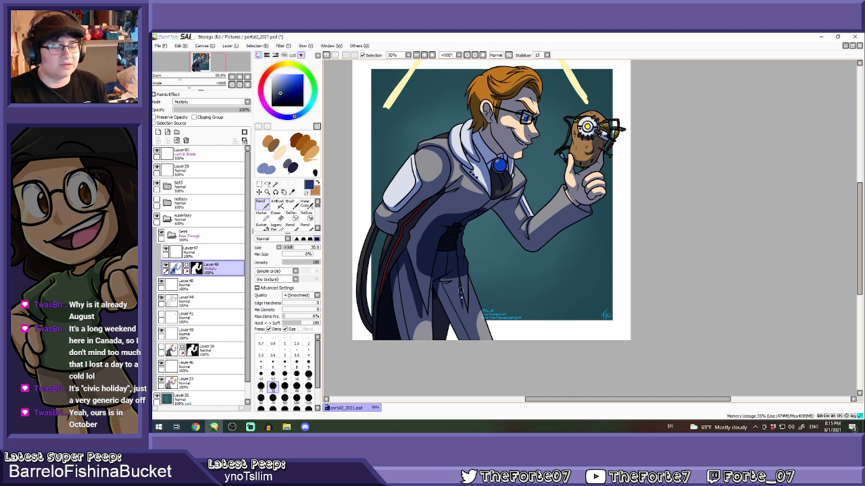
Try adding navy shadow to the trouser legs, and at size 35 along the coat's side beneath the arm
{"action": "left_click_drag", "start_coordinate": [454, 269], "coordinate": [464, 306]}
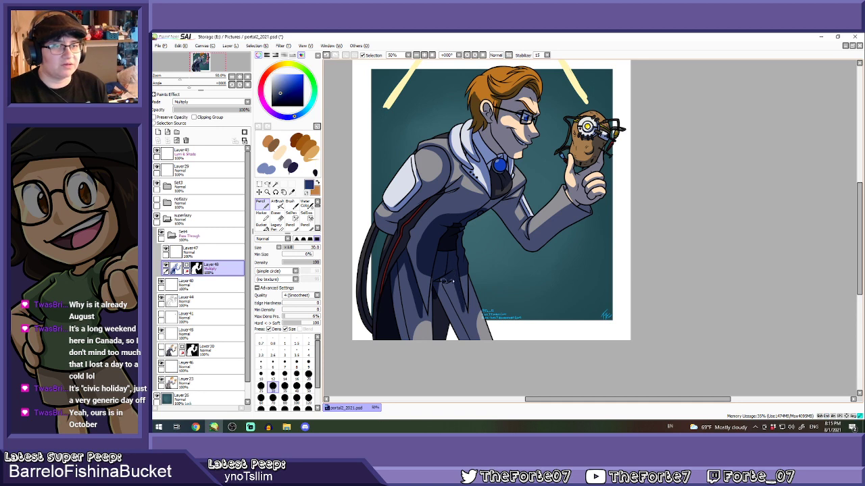
{"action": "left_click_drag", "start_coordinate": [440, 303], "coordinate": [437, 333]}
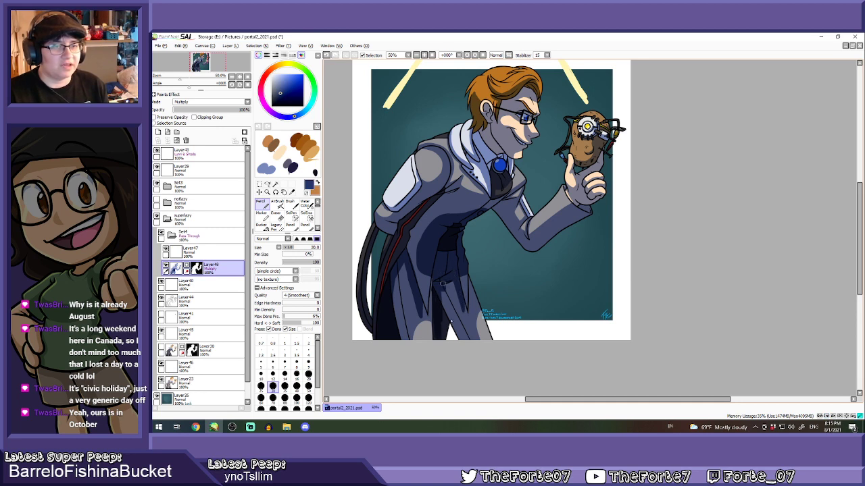
{"action": "left_click_drag", "start_coordinate": [443, 283], "coordinate": [457, 338]}
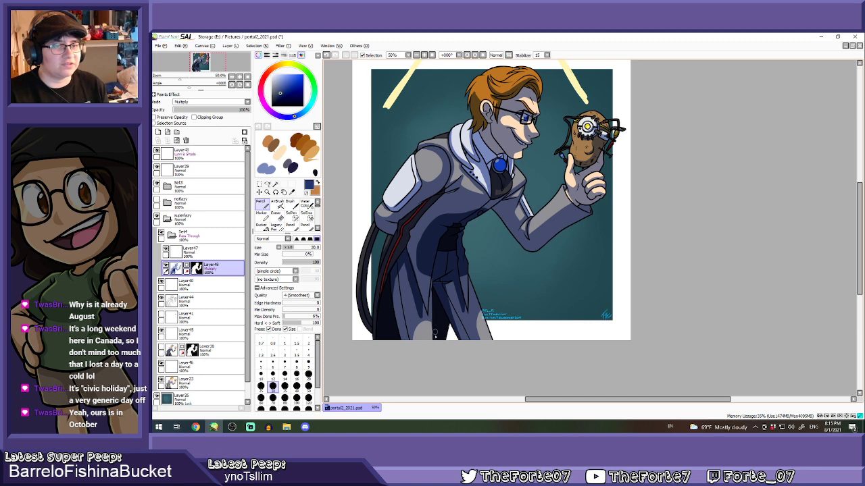
{"action": "key", "text": "bracketright"}
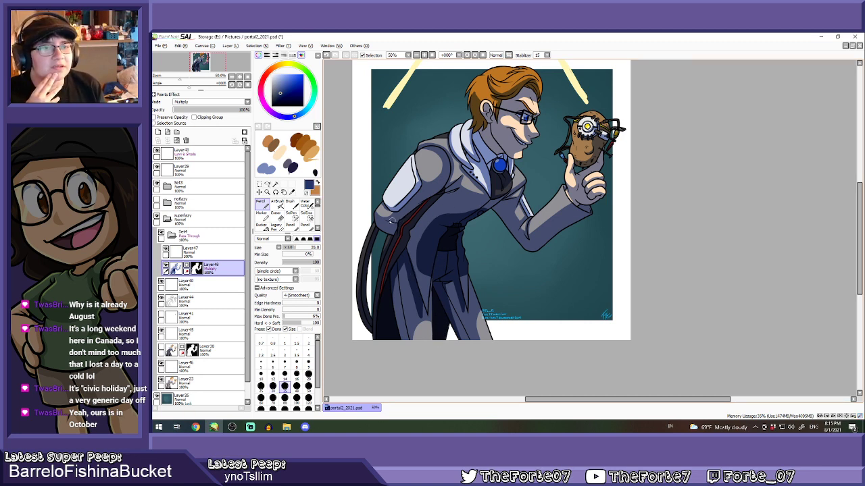
{"action": "left_click_drag", "start_coordinate": [391, 222], "coordinate": [457, 179]}
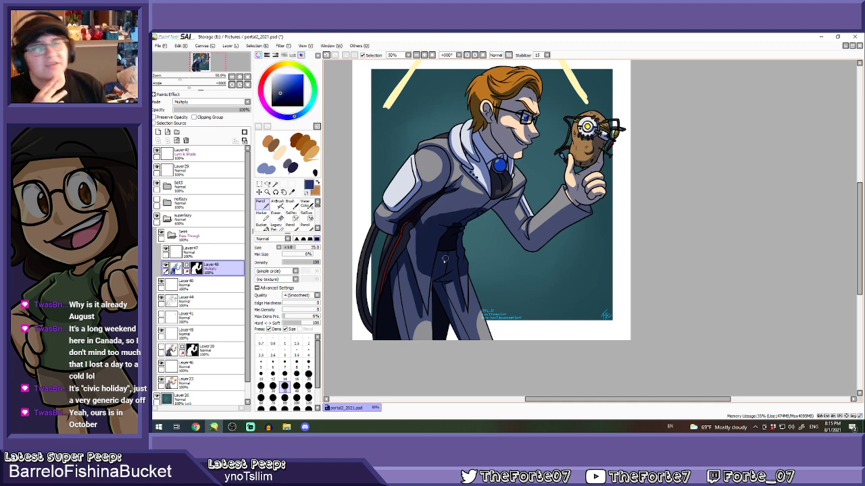
Undo the navy shadow strokes on the torso, trouser legs and coat tails
{"action": "key", "text": "ctrl+z"}
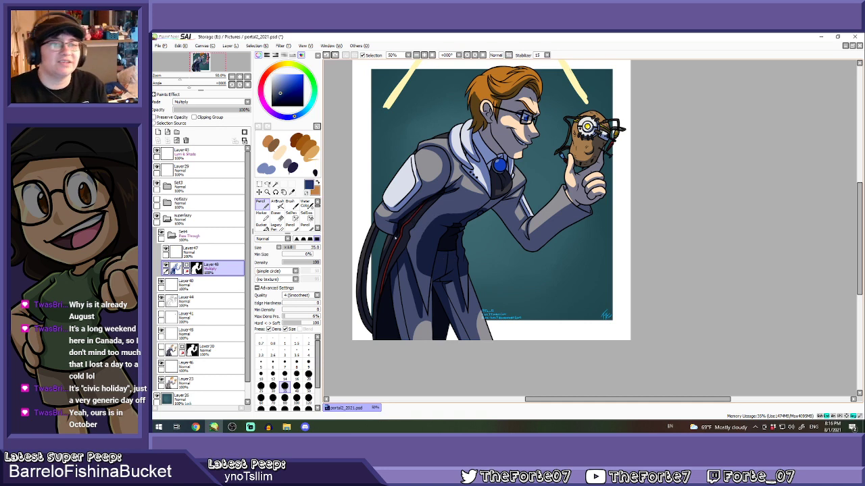
{"action": "key", "text": "ctrl+z"}
{"action": "key", "text": "ctrl+z"}
{"action": "key", "text": "ctrl+z"}
{"action": "key", "text": "ctrl+z"}
{"action": "key", "text": "ctrl+z"}
{"action": "key", "text": "ctrl+z"}
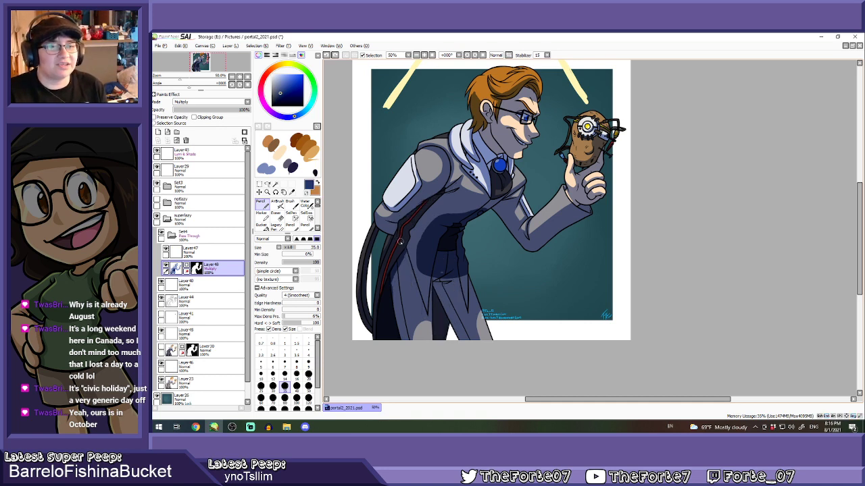
{"action": "key", "text": "ctrl+z"}
{"action": "key", "text": "ctrl+z"}
Preserve the shadow layer's opacity and repaint the navy waist area with the lighter blue swatch at size 250
{"action": "left_click", "coordinate": [166, 118]}
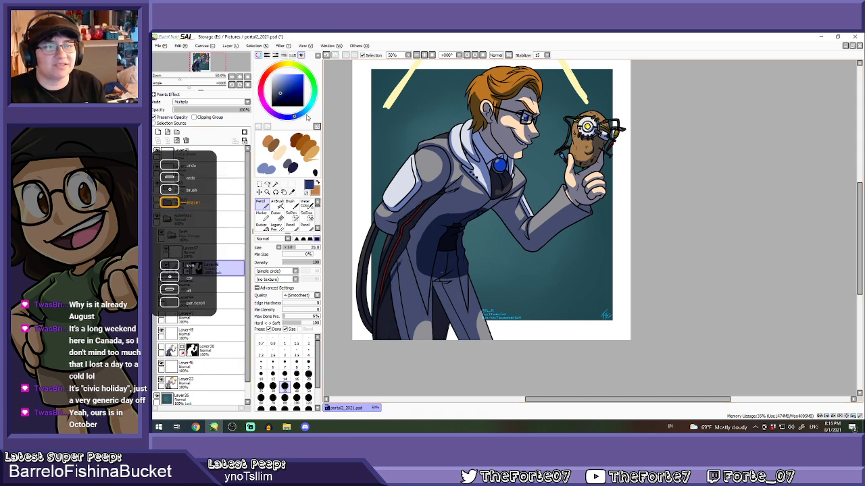
{"action": "right_click", "coordinate": [263, 165]}
{"action": "left_click", "coordinate": [285, 408]}
{"action": "mouse_move", "coordinate": [433, 270]}
{"action": "left_mouse_down"}
{"action": "mouse_move", "coordinate": [441, 234]}
{"action": "mouse_move", "coordinate": [390, 255]}
{"action": "left_mouse_up"}
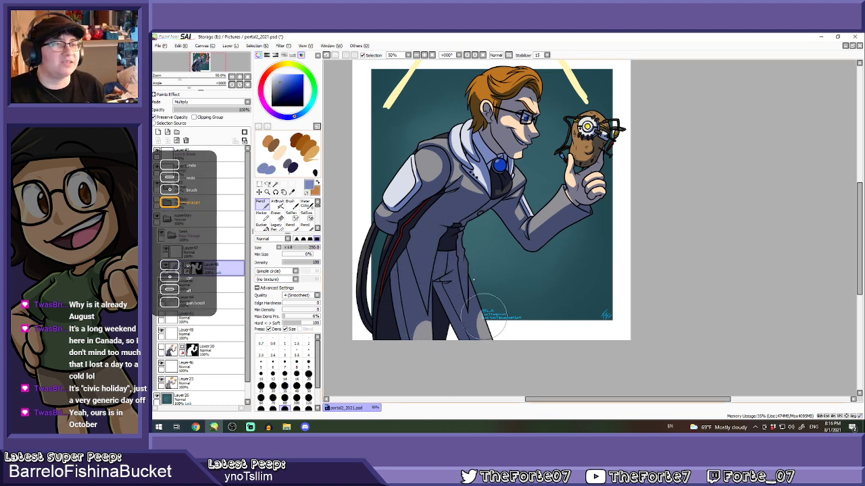
Add a new layer at the top of the Set4 folder and switch to the Brush tool, undoing the test strokes
{"action": "scroll", "coordinate": [476, 260], "scroll_direction": "down", "scroll_amount": 1}
{"action": "scroll", "coordinate": [480, 257], "scroll_direction": "up", "scroll_amount": 1}
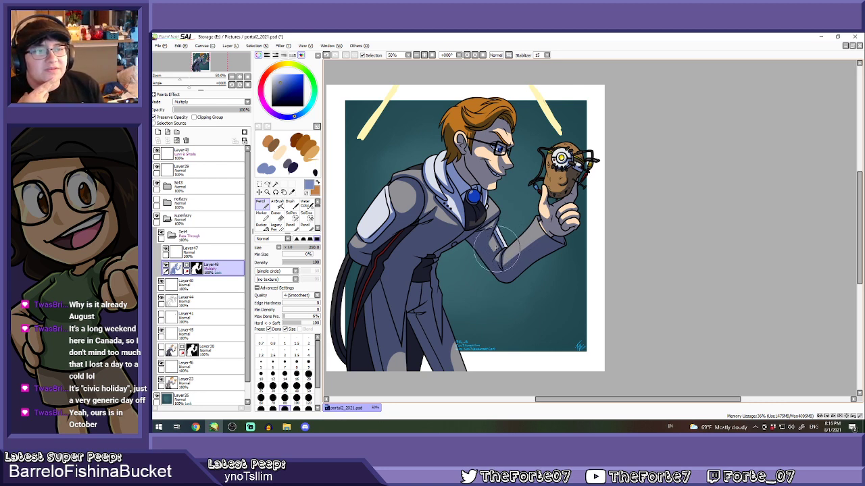
{"action": "left_click", "coordinate": [196, 234]}
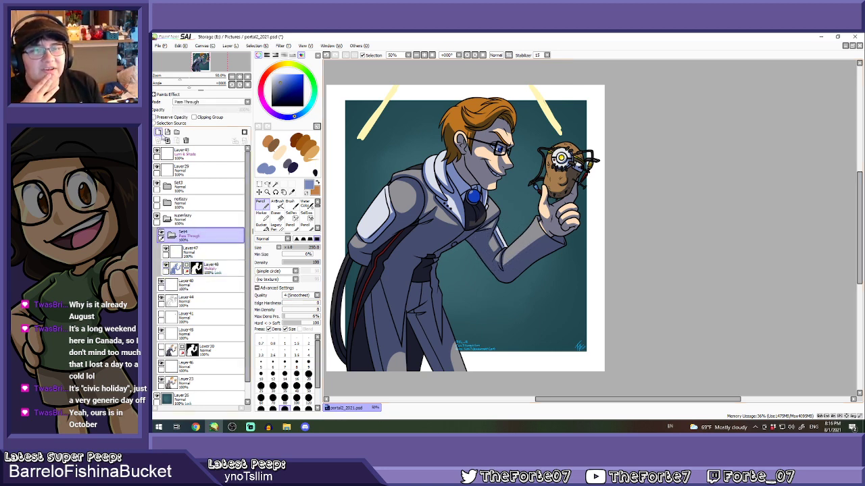
{"action": "left_click", "coordinate": [162, 137]}
{"action": "left_click_drag", "start_coordinate": [378, 250], "coordinate": [360, 341]}
{"action": "key", "text": "ctrl+z"}
{"action": "left_click", "coordinate": [294, 206]}
{"action": "key", "text": "ctrl+z"}
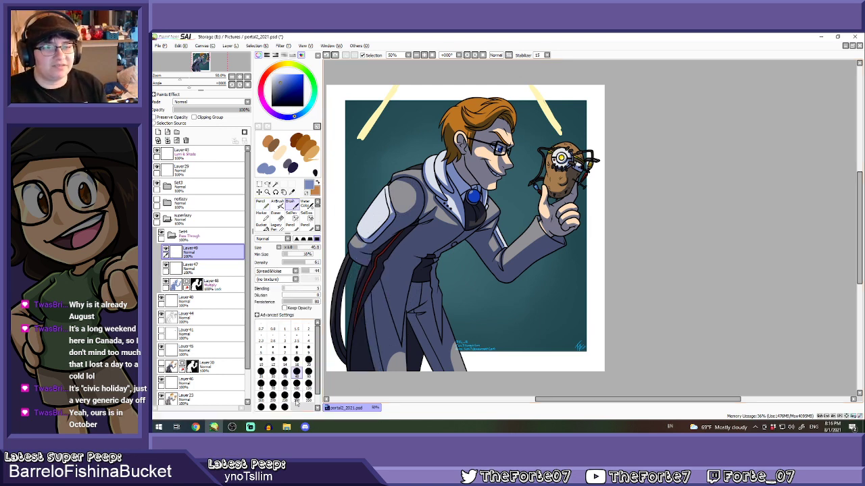
Paint a soft blue gradient over the lower torso and legs on the new layer, enlarging the Brush to size 500
{"action": "left_click", "coordinate": [296, 383]}
{"action": "mouse_move", "coordinate": [465, 233]}
{"action": "left_mouse_down"}
{"action": "mouse_move", "coordinate": [461, 386]}
{"action": "mouse_move", "coordinate": [447, 273]}
{"action": "mouse_move", "coordinate": [435, 262]}
{"action": "mouse_move", "coordinate": [404, 358]}
{"action": "left_mouse_up"}
{"action": "left_click", "coordinate": [284, 408]}
{"action": "mouse_move", "coordinate": [381, 289]}
{"action": "left_mouse_down"}
{"action": "mouse_move", "coordinate": [389, 345]}
{"action": "mouse_move", "coordinate": [443, 356]}
{"action": "mouse_move", "coordinate": [477, 351]}
{"action": "mouse_move", "coordinate": [512, 364]}
{"action": "left_mouse_up"}
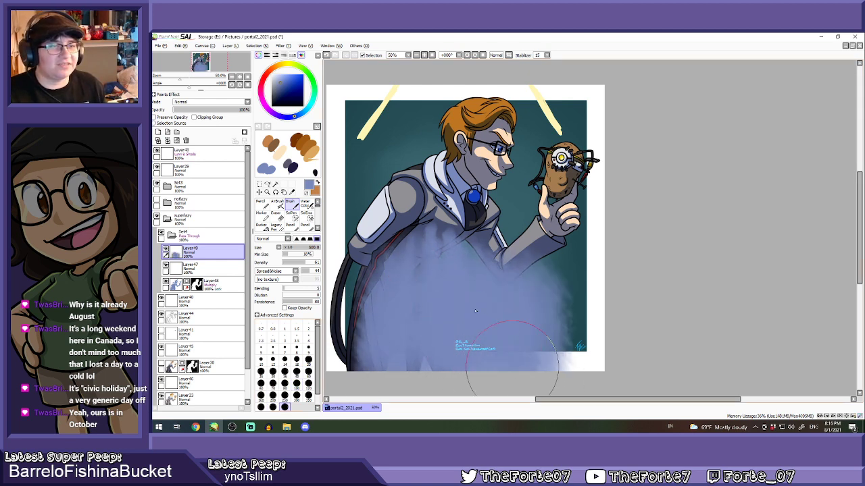
Set the soft gradient layer's blending mode to Multiply and select the superlazy folder
{"action": "left_click", "coordinate": [209, 101]}
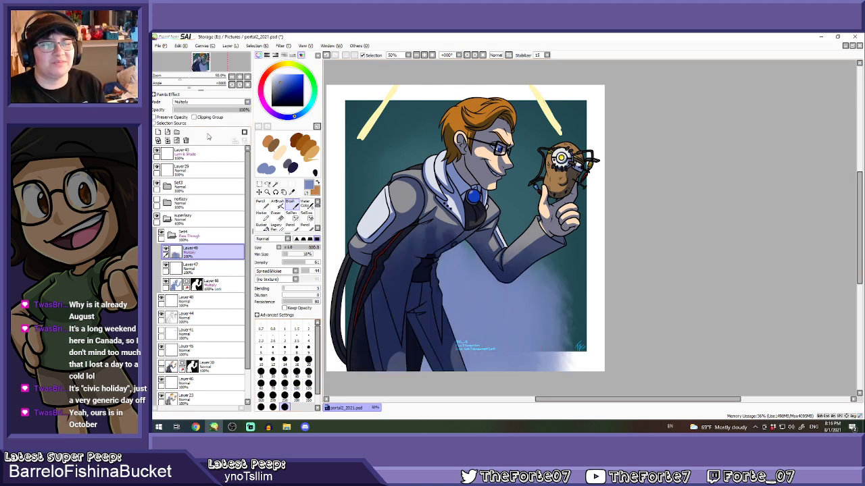
{"action": "left_click", "coordinate": [202, 114]}
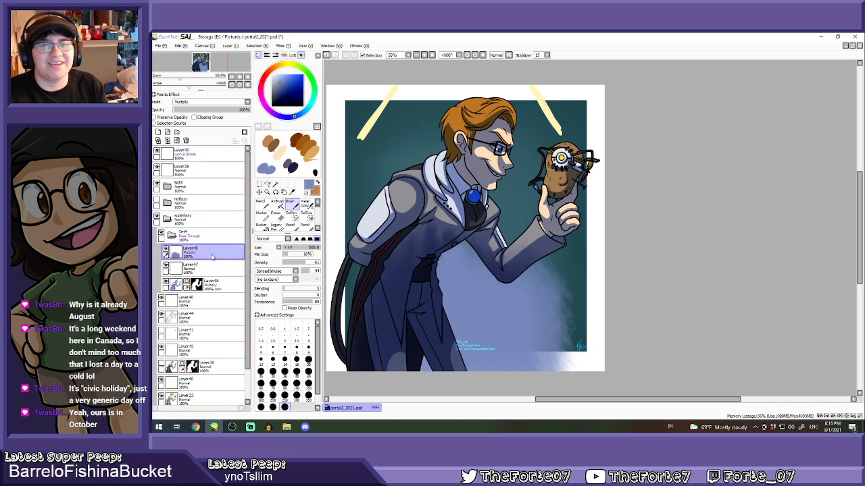
{"action": "left_click", "coordinate": [182, 218]}
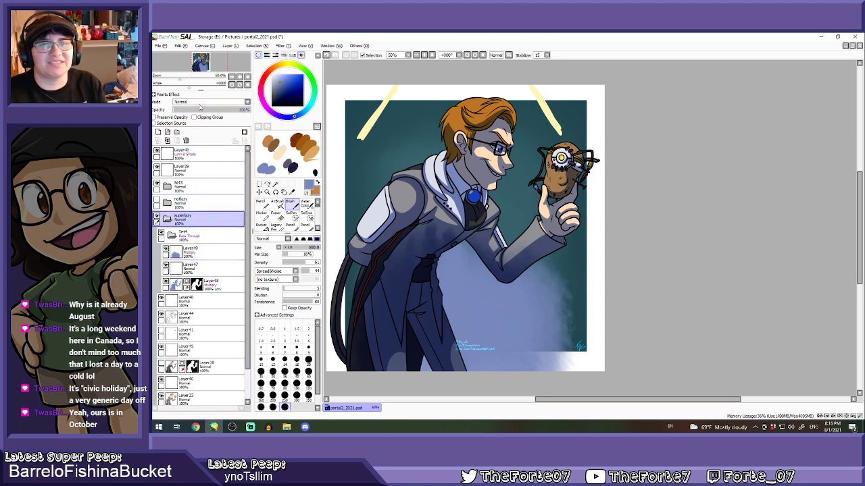
Set the superlazy folder's blending mode to Pass Through and make the soft gradient layer active
{"action": "left_click", "coordinate": [209, 101]}
{"action": "left_click", "coordinate": [196, 111]}
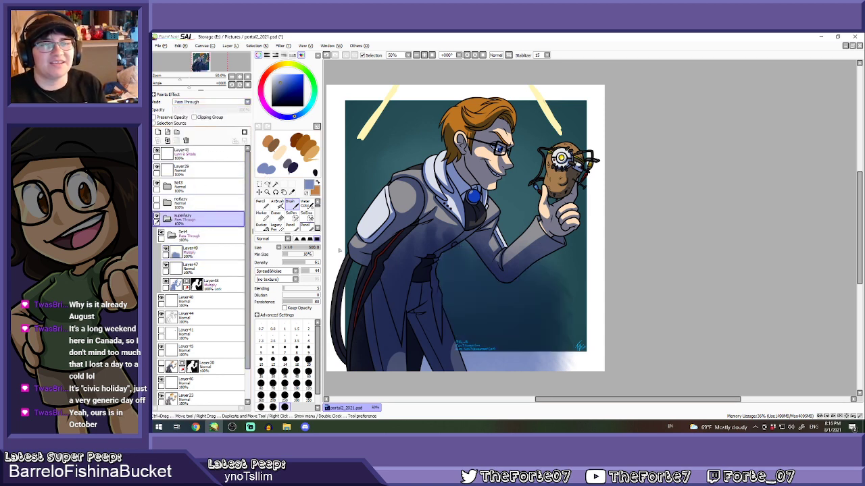
{"action": "left_click", "coordinate": [199, 251]}
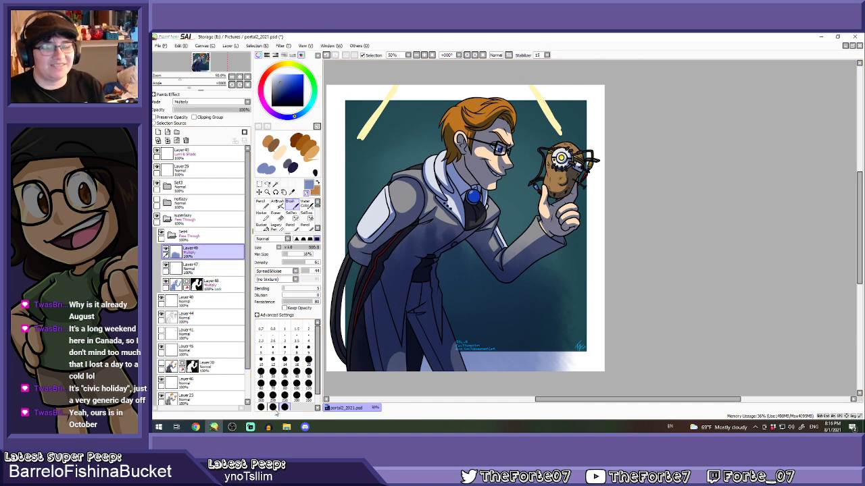
Extend the gradient over the picture's right edge and the raised hand with the Brush at size 100
{"action": "key", "text": "e"}
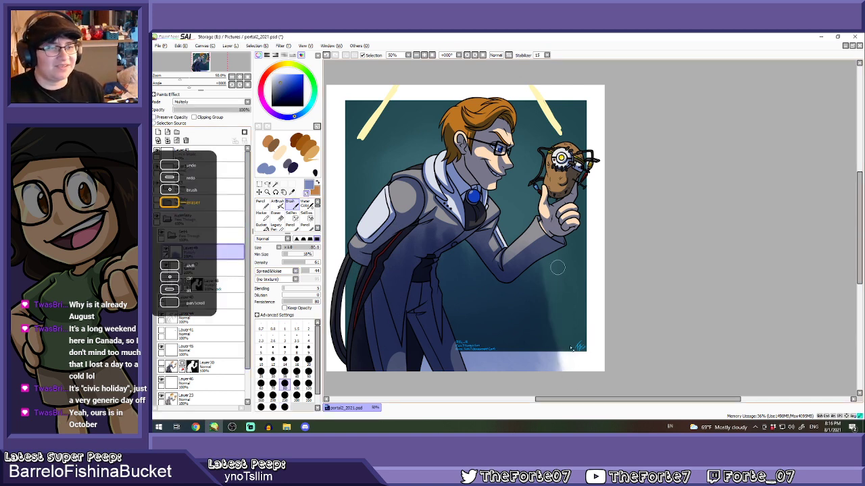
{"action": "left_click", "coordinate": [297, 383]}
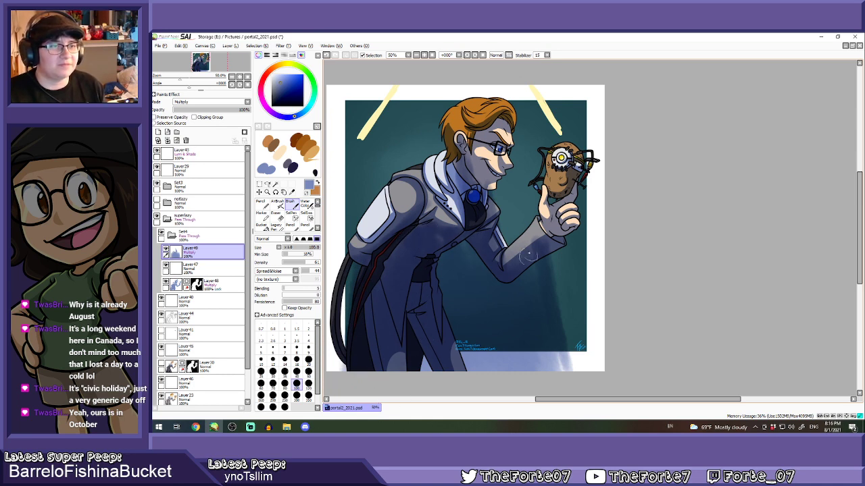
{"action": "left_click_drag", "start_coordinate": [562, 247], "coordinate": [589, 367]}
{"action": "left_click_drag", "start_coordinate": [556, 250], "coordinate": [573, 367]}
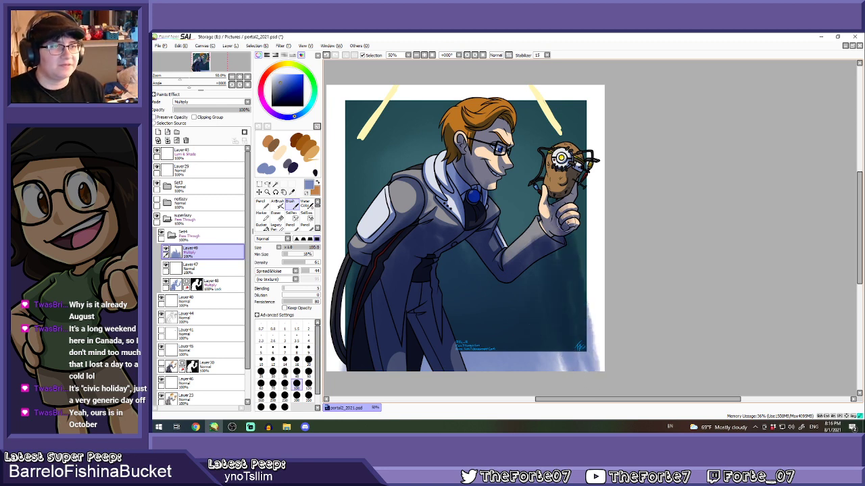
{"action": "mouse_move", "coordinate": [568, 221]}
{"action": "left_mouse_down"}
{"action": "mouse_move", "coordinate": [578, 182]}
{"action": "mouse_move", "coordinate": [580, 251]}
{"action": "mouse_move", "coordinate": [565, 192]}
{"action": "mouse_move", "coordinate": [550, 228]}
{"action": "left_mouse_up"}
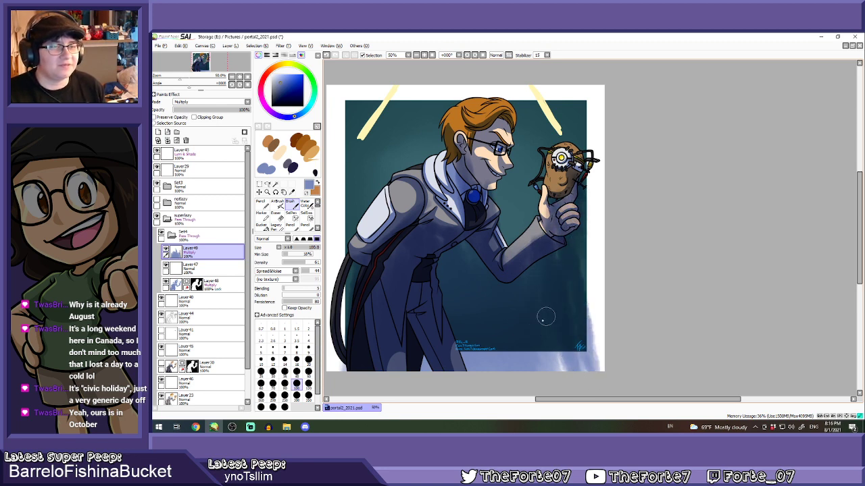
Extend the gradient down the picture's left side beside the coat and black cable
{"action": "scroll", "coordinate": [518, 248], "scroll_direction": "down", "scroll_amount": 4}
{"action": "scroll", "coordinate": [538, 246], "scroll_direction": "up", "scroll_amount": 1}
{"action": "scroll", "coordinate": [463, 255], "scroll_direction": "up", "scroll_amount": 3}
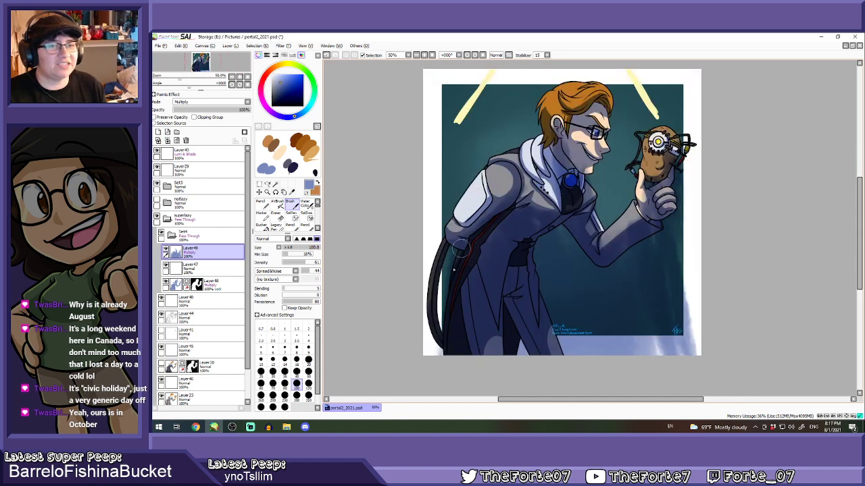
{"action": "left_click_drag", "start_coordinate": [442, 279], "coordinate": [433, 376]}
{"action": "left_click_drag", "start_coordinate": [448, 295], "coordinate": [437, 355]}
{"action": "scroll", "coordinate": [483, 246], "scroll_direction": "down", "scroll_amount": 2}
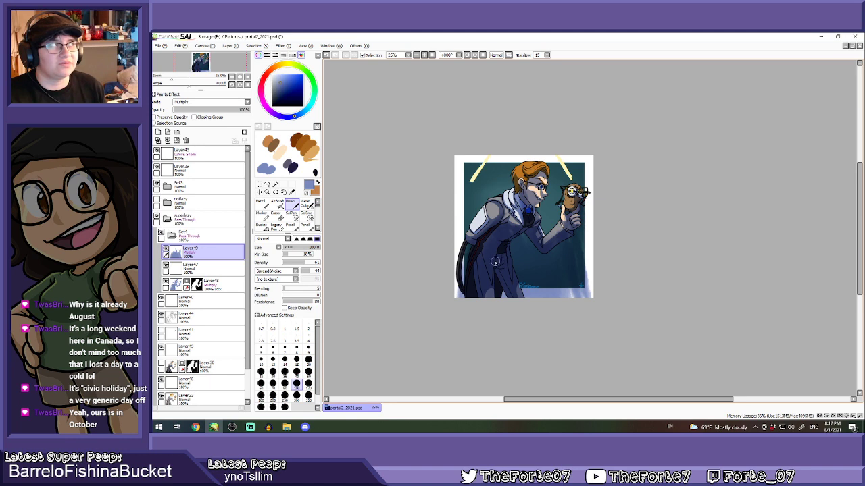
Set the Brush size to 250 and delete the soft gradient layer from the Set4 folder
{"action": "left_click", "coordinate": [285, 395]}
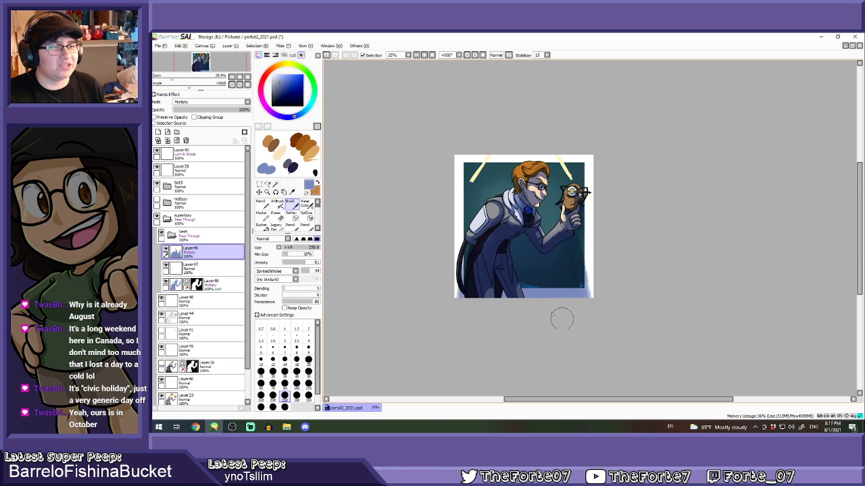
{"action": "scroll", "coordinate": [589, 209], "scroll_direction": "up", "scroll_amount": 2}
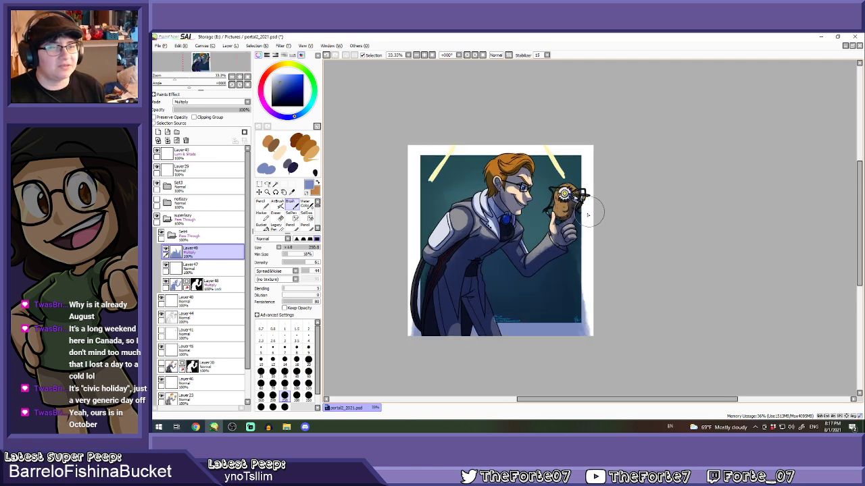
{"action": "scroll", "coordinate": [589, 209], "scroll_direction": "down", "scroll_amount": 1}
{"action": "left_click", "coordinate": [186, 140]}
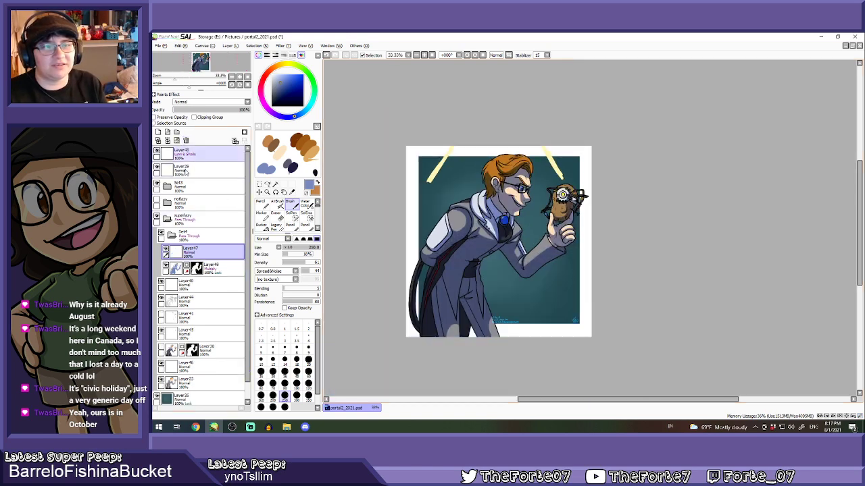
Collapse the Set4 shading folder and hide it
{"action": "left_click", "coordinate": [162, 234]}
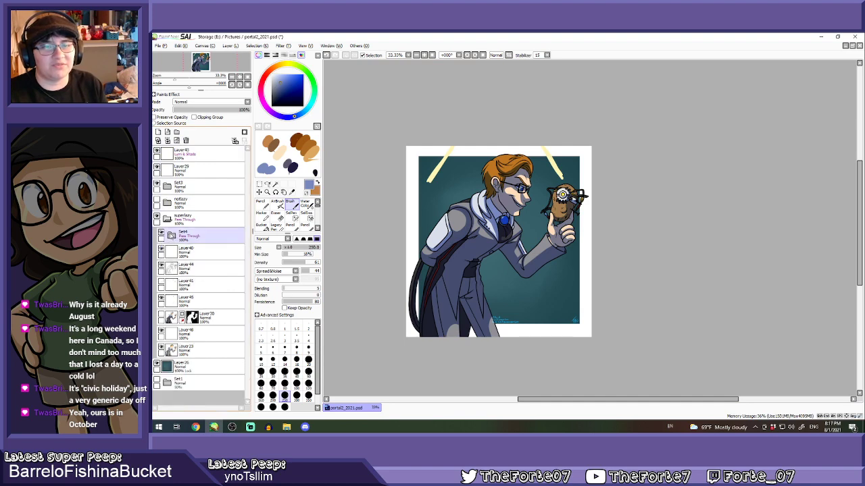
{"action": "left_click", "coordinate": [181, 236]}
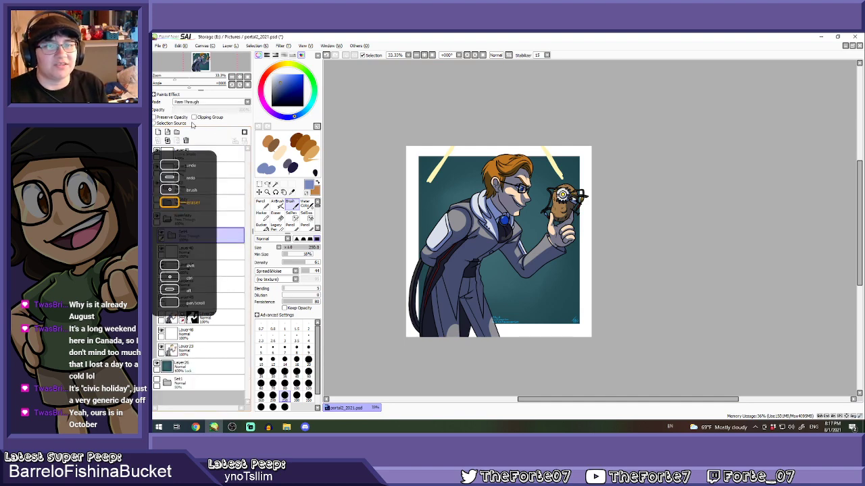
{"action": "left_click", "coordinate": [161, 233]}
{"action": "left_click", "coordinate": [188, 315]}
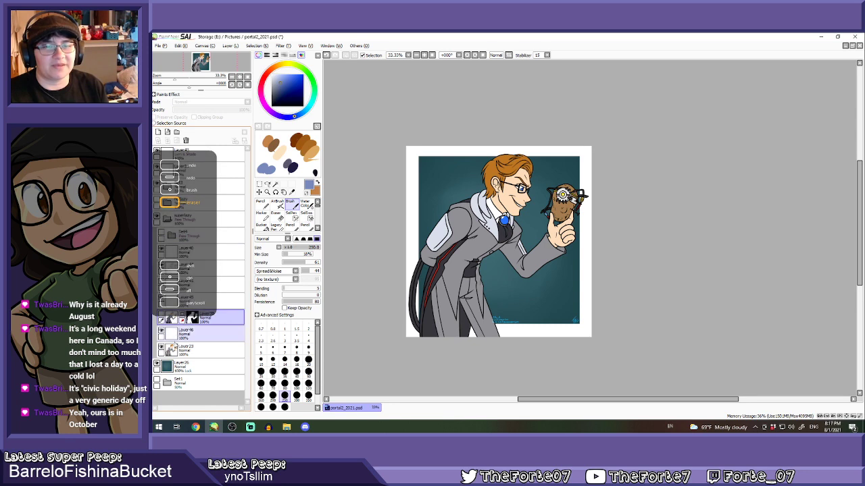
Select the skin areas from Layer38 in the Set3 folder and make the Layer23 colour layer active
{"action": "left_click", "coordinate": [170, 202]}
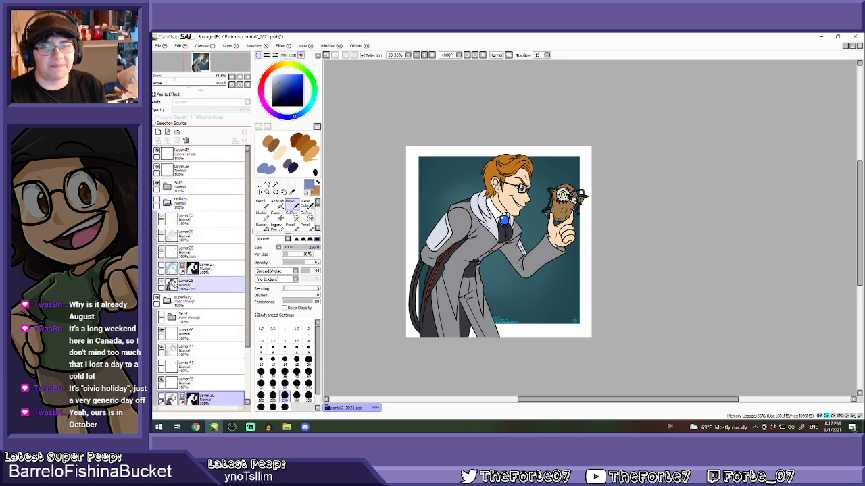
{"action": "left_click", "coordinate": [168, 202]}
{"action": "left_click", "coordinate": [167, 187]}
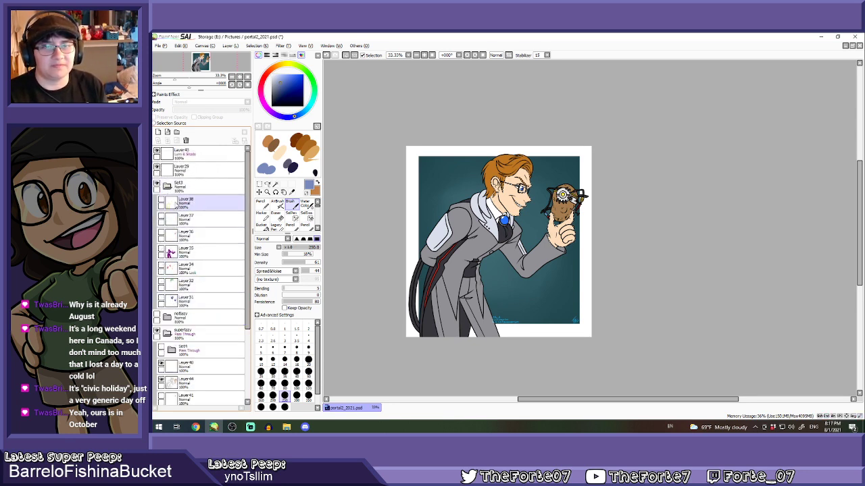
{"action": "left_click", "coordinate": [166, 185]}
{"action": "left_click", "coordinate": [177, 350]}
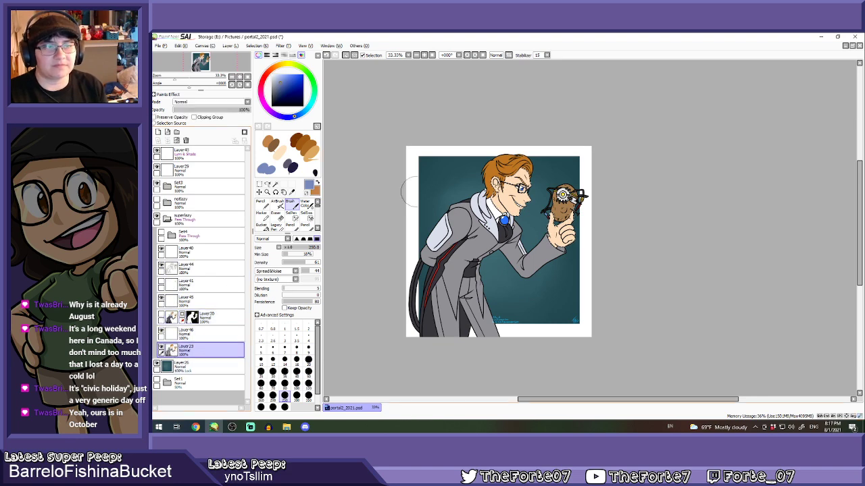
Choose the light brown swatch with a size 40 Brush and show the Set4 shading folder again
{"action": "left_click", "coordinate": [271, 142]}
{"action": "left_click", "coordinate": [296, 372]}
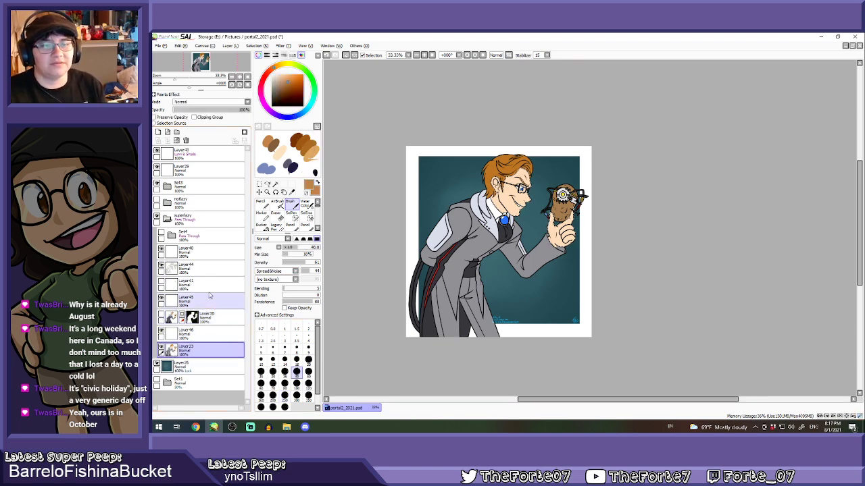
{"action": "left_click", "coordinate": [162, 235]}
{"action": "scroll", "coordinate": [540, 188], "scroll_direction": "up", "scroll_amount": 4}
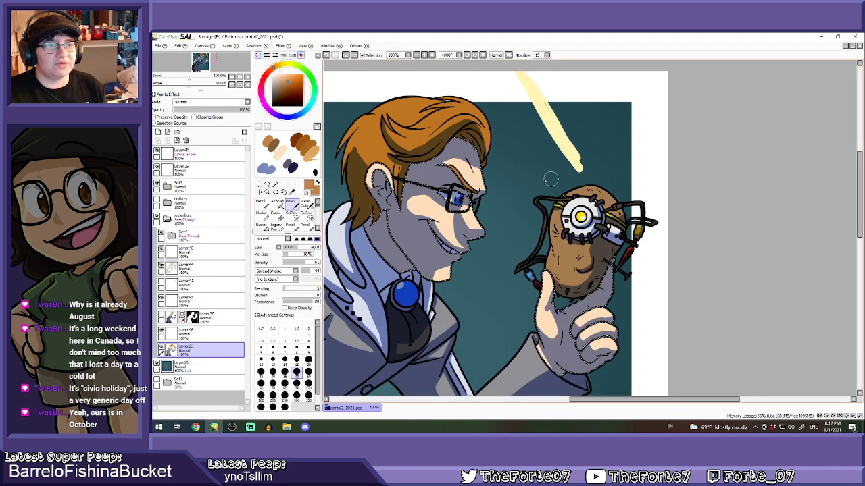
{"action": "left_click", "coordinate": [265, 46]}
{"action": "left_click", "coordinate": [273, 54]}
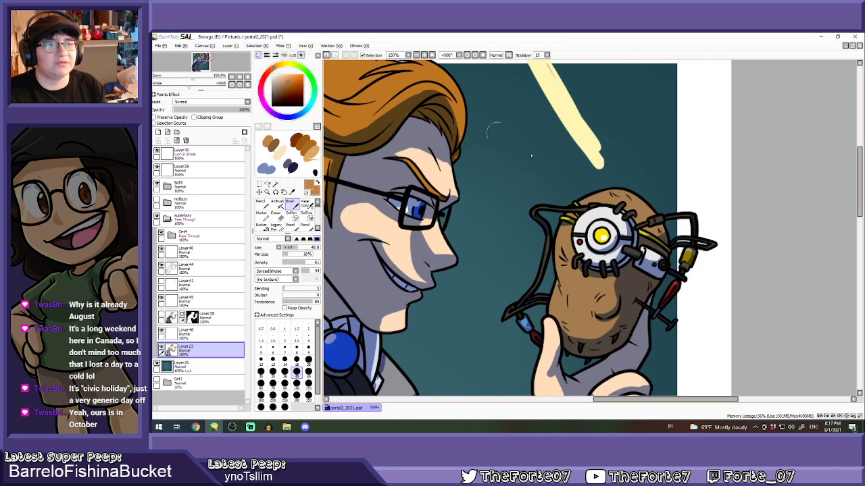
{"action": "scroll", "coordinate": [527, 153], "scroll_direction": "down", "scroll_amount": 1}
{"action": "key", "text": "ctrl+z"}
Set the Brush to size 16, density 62 and blending 31, undoing the test stroke
{"action": "left_click", "coordinate": [296, 358]}
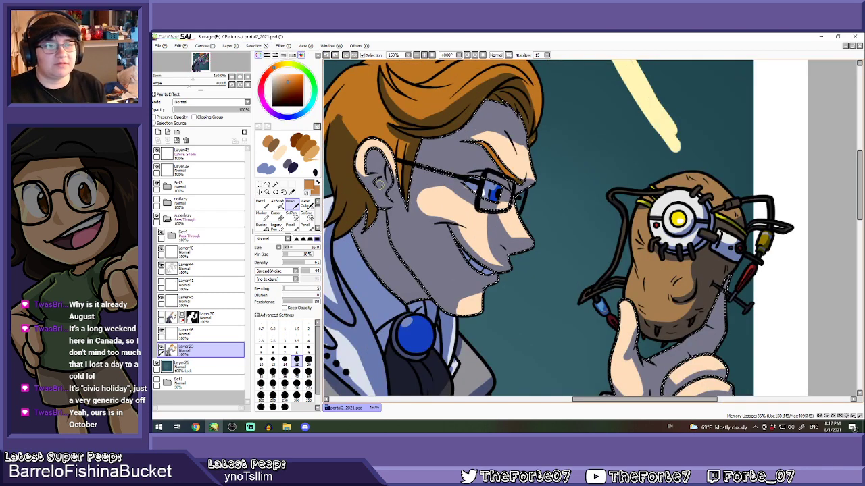
{"action": "scroll", "coordinate": [376, 186], "scroll_direction": "up", "scroll_amount": 2}
{"action": "key", "text": "ctrl+z"}
{"action": "left_click", "coordinate": [306, 262]}
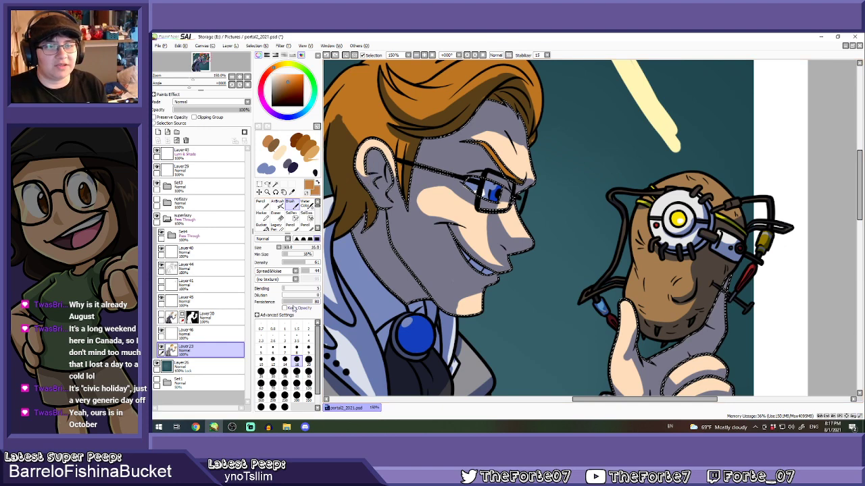
{"action": "left_click", "coordinate": [294, 289]}
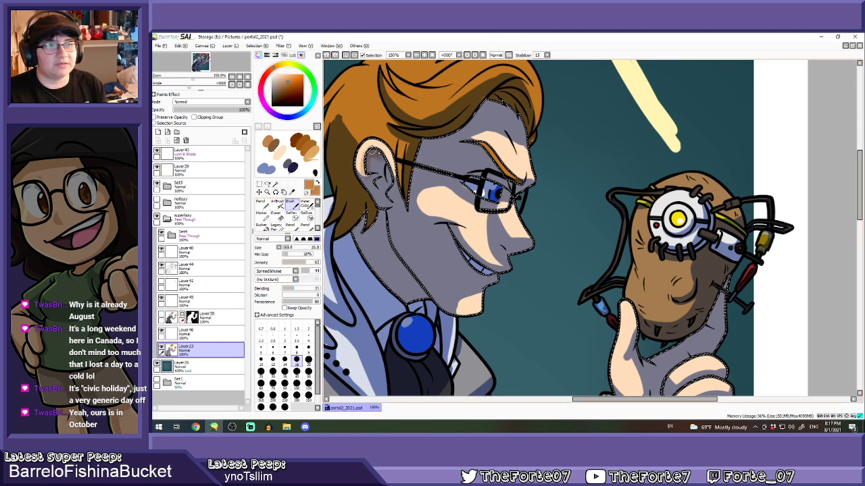
Paint light brown over the shaded skin of the ear, neck and jaw with Brush sizes up to 80
{"action": "mouse_move", "coordinate": [373, 151]}
{"action": "left_mouse_down"}
{"action": "mouse_move", "coordinate": [379, 186]}
{"action": "mouse_move", "coordinate": [372, 193]}
{"action": "mouse_move", "coordinate": [388, 213]}
{"action": "mouse_move", "coordinate": [387, 238]}
{"action": "mouse_move", "coordinate": [362, 231]}
{"action": "mouse_move", "coordinate": [367, 216]}
{"action": "mouse_move", "coordinate": [377, 216]}
{"action": "mouse_move", "coordinate": [388, 247]}
{"action": "mouse_move", "coordinate": [399, 229]}
{"action": "mouse_move", "coordinate": [357, 184]}
{"action": "mouse_move", "coordinate": [391, 192]}
{"action": "mouse_move", "coordinate": [399, 227]}
{"action": "mouse_move", "coordinate": [392, 260]}
{"action": "mouse_move", "coordinate": [381, 265]}
{"action": "mouse_move", "coordinate": [451, 309]}
{"action": "mouse_move", "coordinate": [451, 300]}
{"action": "mouse_move", "coordinate": [490, 289]}
{"action": "mouse_move", "coordinate": [470, 286]}
{"action": "mouse_move", "coordinate": [487, 279]}
{"action": "mouse_move", "coordinate": [436, 275]}
{"action": "mouse_move", "coordinate": [459, 273]}
{"action": "left_mouse_up"}
{"action": "left_click", "coordinate": [284, 371]}
{"action": "left_click", "coordinate": [296, 359]}
{"action": "left_click", "coordinate": [284, 383]}
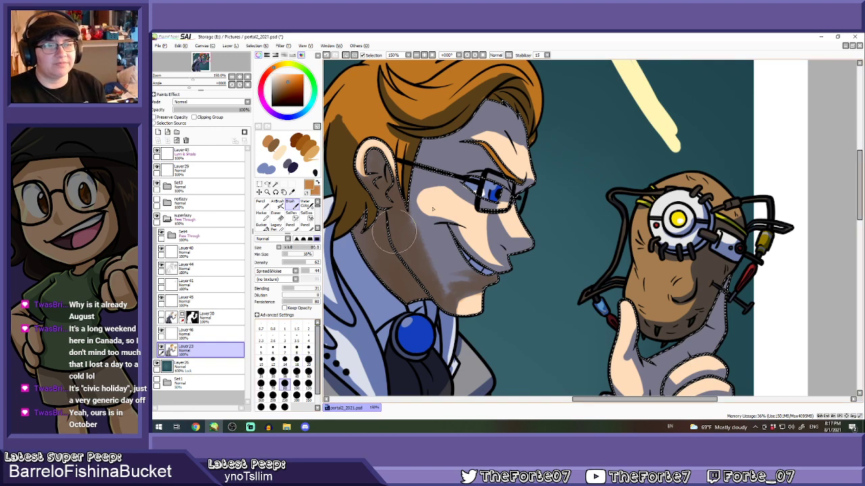
{"action": "left_click", "coordinate": [308, 372]}
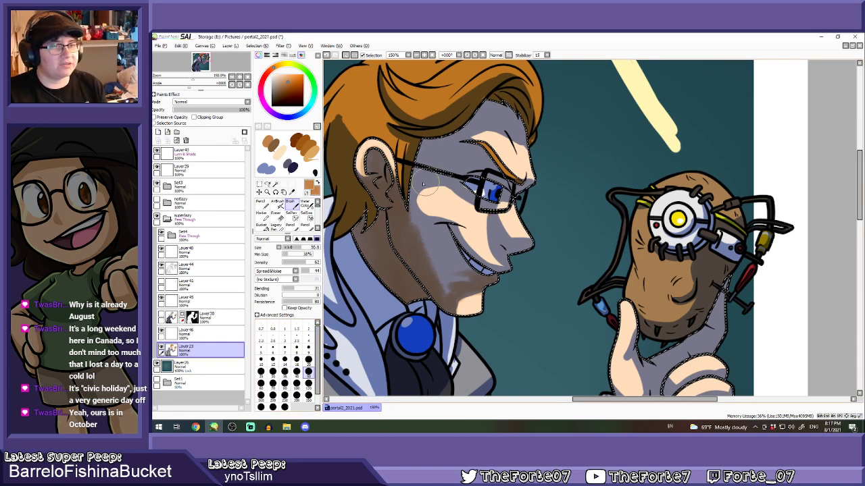
Paint light brown into the shaded skin around the cheek, mouth and nose with the Brush at size 16
{"action": "left_click", "coordinate": [296, 358]}
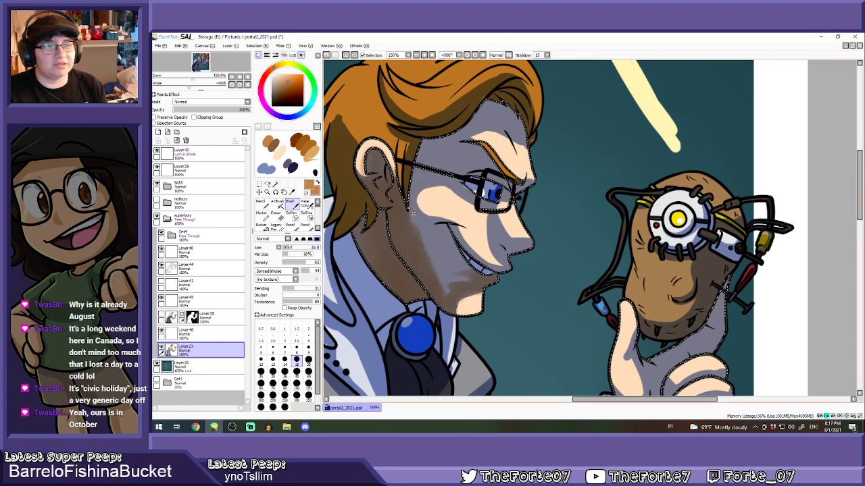
{"action": "mouse_move", "coordinate": [414, 183]}
{"action": "left_mouse_down"}
{"action": "mouse_move", "coordinate": [415, 220]}
{"action": "mouse_move", "coordinate": [463, 229]}
{"action": "mouse_move", "coordinate": [470, 250]}
{"action": "mouse_move", "coordinate": [501, 268]}
{"action": "left_mouse_up"}
{"action": "mouse_move", "coordinate": [489, 209]}
{"action": "left_mouse_down"}
{"action": "mouse_move", "coordinate": [489, 241]}
{"action": "mouse_move", "coordinate": [512, 249]}
{"action": "mouse_move", "coordinate": [506, 265]}
{"action": "mouse_move", "coordinate": [491, 211]}
{"action": "left_mouse_up"}
{"action": "left_click_drag", "start_coordinate": [510, 254], "coordinate": [529, 240]}
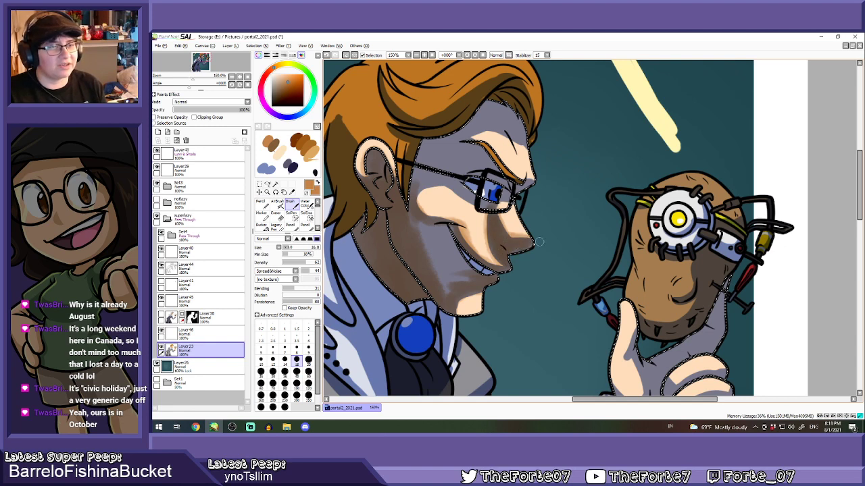
Fill the remaining shaded skin on the jaw, temple and forehead with light brown at Brush size 35
{"action": "left_click", "coordinate": [285, 371]}
{"action": "mouse_move", "coordinate": [416, 223]}
{"action": "left_mouse_down"}
{"action": "mouse_move", "coordinate": [435, 236]}
{"action": "mouse_move", "coordinate": [425, 240]}
{"action": "mouse_move", "coordinate": [444, 241]}
{"action": "mouse_move", "coordinate": [440, 231]}
{"action": "mouse_move", "coordinate": [433, 231]}
{"action": "mouse_move", "coordinate": [446, 273]}
{"action": "mouse_move", "coordinate": [445, 254]}
{"action": "mouse_move", "coordinate": [467, 252]}
{"action": "left_mouse_up"}
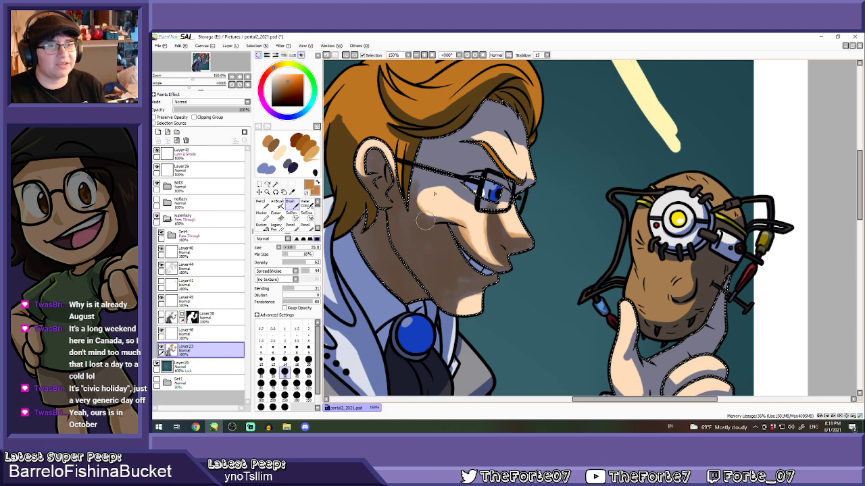
{"action": "mouse_move", "coordinate": [418, 181]}
{"action": "left_mouse_down"}
{"action": "mouse_move", "coordinate": [456, 183]}
{"action": "mouse_move", "coordinate": [465, 196]}
{"action": "mouse_move", "coordinate": [454, 184]}
{"action": "mouse_move", "coordinate": [526, 194]}
{"action": "mouse_move", "coordinate": [522, 166]}
{"action": "mouse_move", "coordinate": [524, 172]}
{"action": "mouse_move", "coordinate": [492, 166]}
{"action": "mouse_move", "coordinate": [468, 152]}
{"action": "mouse_move", "coordinate": [458, 166]}
{"action": "mouse_move", "coordinate": [428, 152]}
{"action": "mouse_move", "coordinate": [419, 158]}
{"action": "mouse_move", "coordinate": [424, 169]}
{"action": "mouse_move", "coordinate": [447, 139]}
{"action": "mouse_move", "coordinate": [495, 115]}
{"action": "mouse_move", "coordinate": [528, 140]}
{"action": "mouse_move", "coordinate": [513, 121]}
{"action": "mouse_move", "coordinate": [520, 114]}
{"action": "mouse_move", "coordinate": [491, 103]}
{"action": "mouse_move", "coordinate": [455, 120]}
{"action": "mouse_move", "coordinate": [428, 160]}
{"action": "mouse_move", "coordinate": [455, 163]}
{"action": "left_mouse_up"}
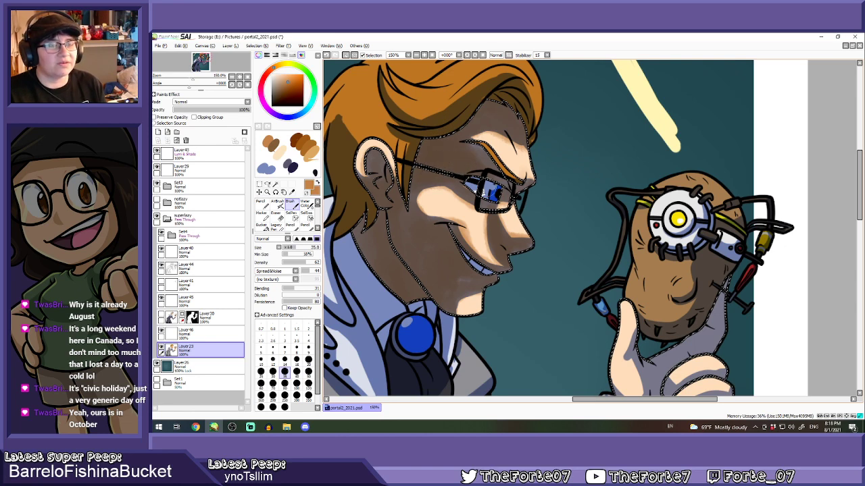
Try painting the raised hand's shaded skin light brown at Brush size 35, then undo the strokes
{"action": "scroll", "coordinate": [466, 157], "scroll_direction": "down", "scroll_amount": 2}
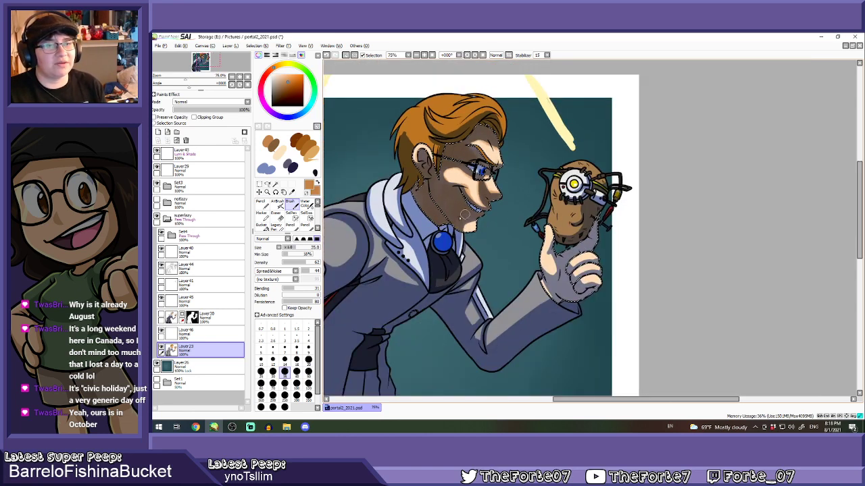
{"action": "scroll", "coordinate": [545, 270], "scroll_direction": "up", "scroll_amount": 1}
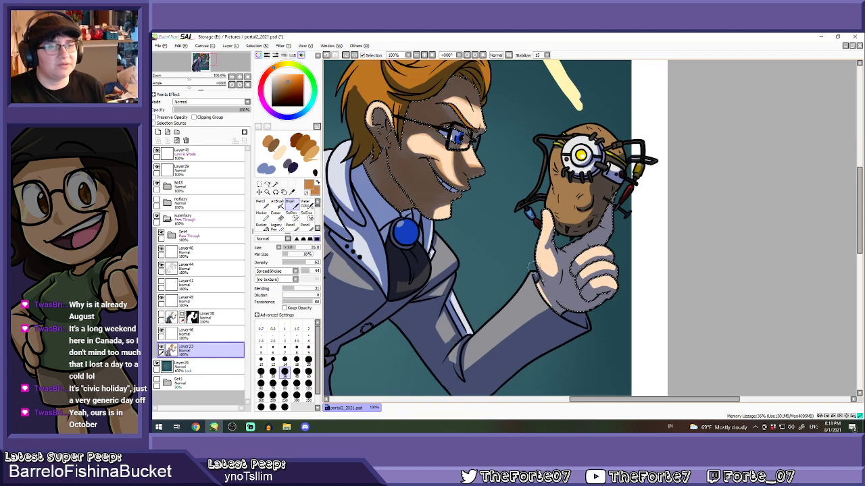
{"action": "mouse_move", "coordinate": [559, 266]}
{"action": "left_mouse_down"}
{"action": "mouse_move", "coordinate": [556, 235]}
{"action": "mouse_move", "coordinate": [572, 254]}
{"action": "mouse_move", "coordinate": [598, 236]}
{"action": "mouse_move", "coordinate": [607, 211]}
{"action": "mouse_move", "coordinate": [570, 263]}
{"action": "mouse_move", "coordinate": [613, 256]}
{"action": "mouse_move", "coordinate": [579, 286]}
{"action": "mouse_move", "coordinate": [594, 277]}
{"action": "left_mouse_up"}
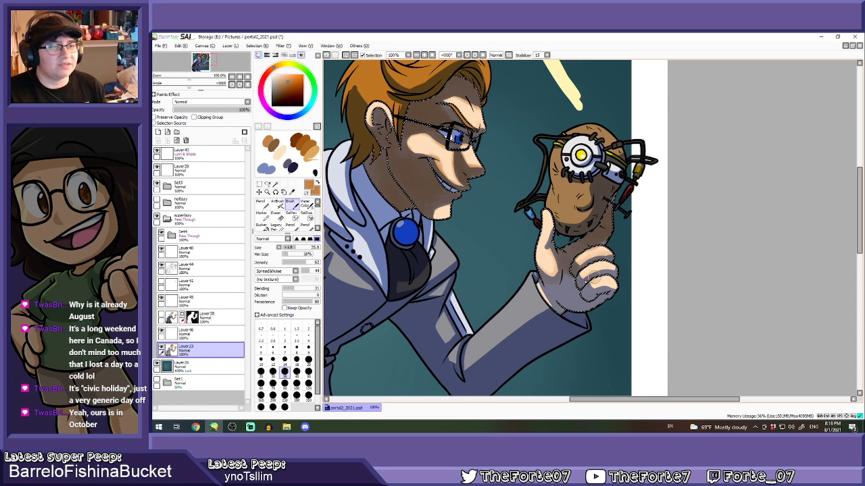
{"action": "key", "text": "ctrl+z"}
{"action": "key", "text": "ctrl+z"}
{"action": "key", "text": "ctrl+z"}
{"action": "key", "text": "ctrl+z"}
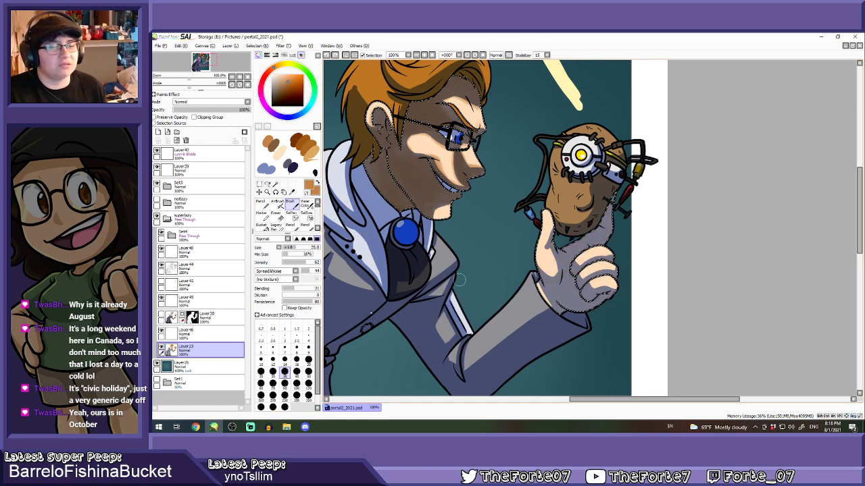
Paint light brown over the raised hand's shaded fingers, palm and wrist with the Brush at sizes 16 and 25
{"action": "left_click", "coordinate": [296, 361]}
{"action": "mouse_move", "coordinate": [596, 240]}
{"action": "left_mouse_down"}
{"action": "mouse_move", "coordinate": [582, 246]}
{"action": "mouse_move", "coordinate": [605, 239]}
{"action": "mouse_move", "coordinate": [610, 194]}
{"action": "mouse_move", "coordinate": [595, 238]}
{"action": "left_mouse_up"}
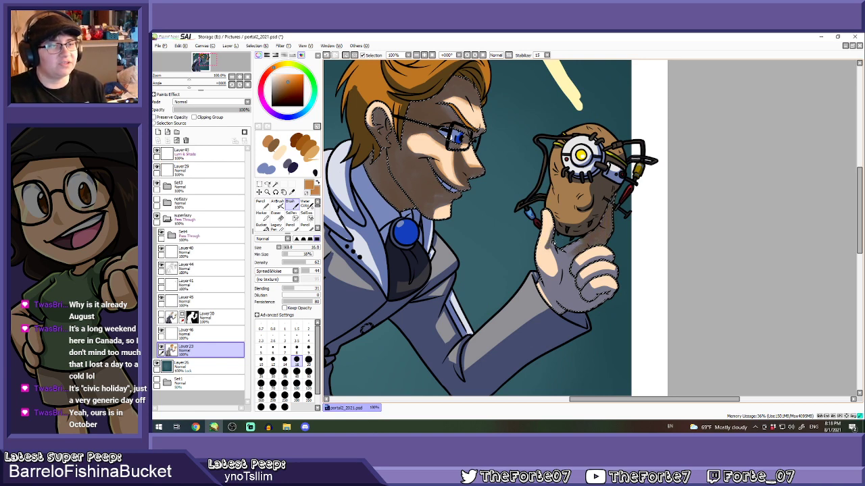
{"action": "left_click_drag", "start_coordinate": [559, 254], "coordinate": [558, 265]}
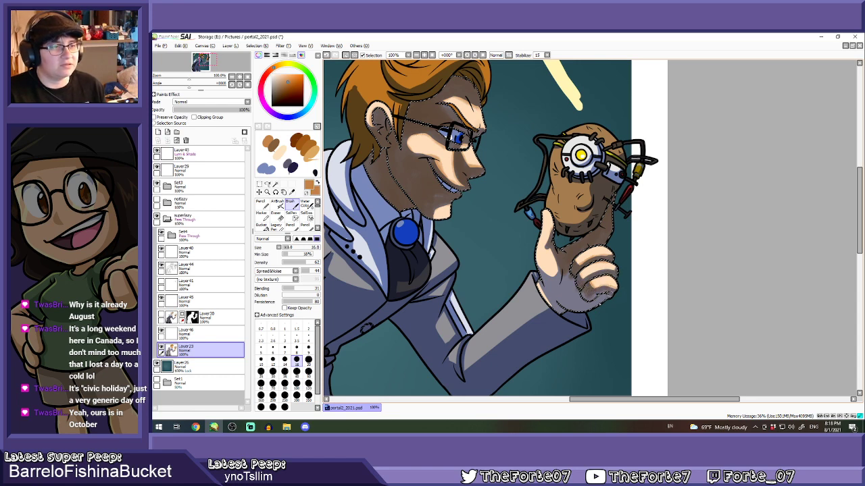
{"action": "left_click", "coordinate": [261, 371]}
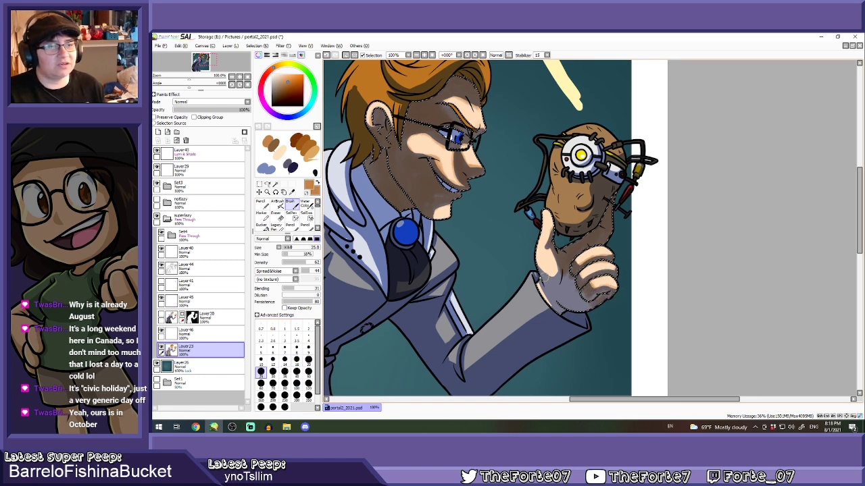
{"action": "mouse_move", "coordinate": [543, 278]}
{"action": "left_mouse_down"}
{"action": "mouse_move", "coordinate": [554, 275]}
{"action": "mouse_move", "coordinate": [545, 275]}
{"action": "mouse_move", "coordinate": [548, 287]}
{"action": "mouse_move", "coordinate": [581, 297]}
{"action": "mouse_move", "coordinate": [558, 277]}
{"action": "left_mouse_up"}
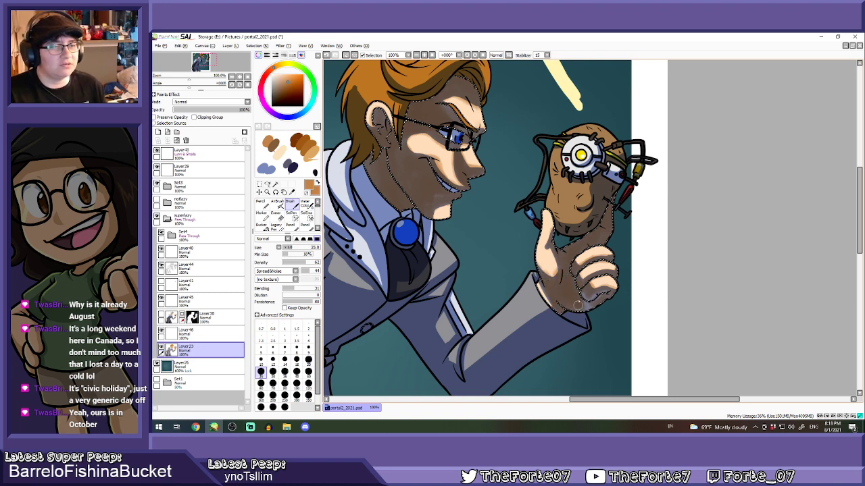
{"action": "left_click_drag", "start_coordinate": [578, 303], "coordinate": [596, 297]}
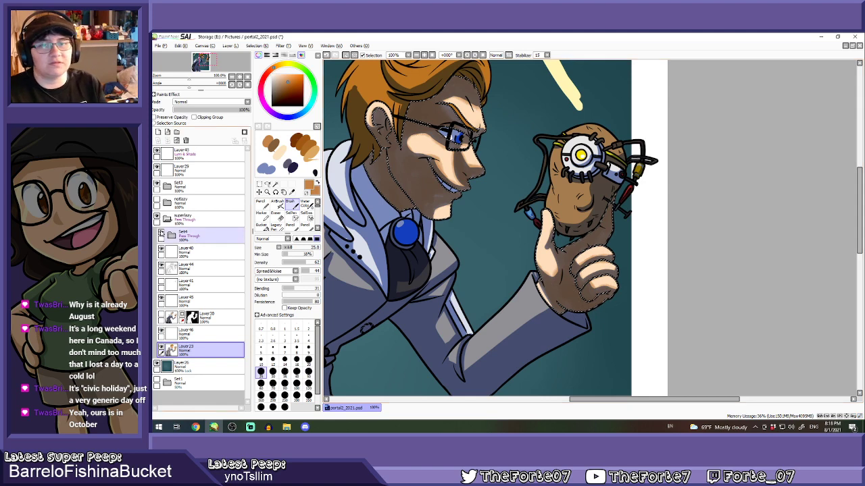
Hide the Set4 shadow group and soften the thumb's shading edge with the Brush at density 32 and blending 57
{"action": "left_click", "coordinate": [161, 233]}
{"action": "scroll", "coordinate": [560, 249], "scroll_direction": "down", "scroll_amount": 1}
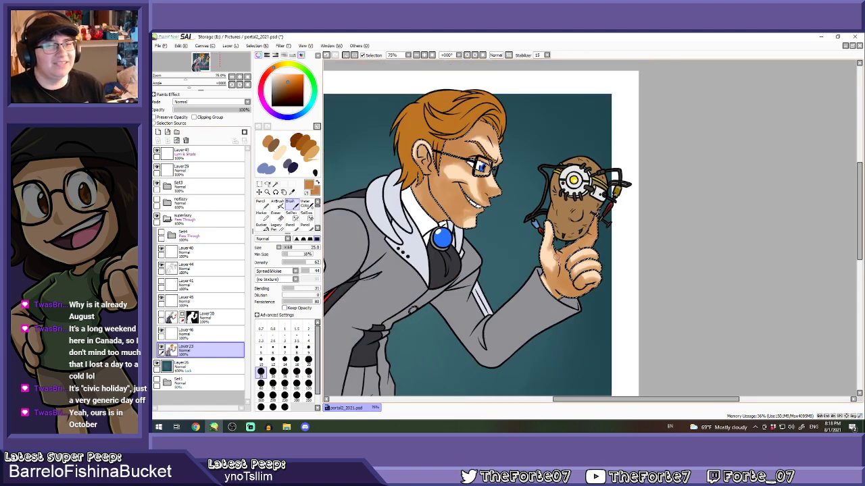
{"action": "right_click", "coordinate": [556, 262]}
{"action": "scroll", "coordinate": [553, 253], "scroll_direction": "up", "scroll_amount": 1}
{"action": "mouse_move", "coordinate": [550, 226]}
{"action": "left_mouse_down"}
{"action": "mouse_move", "coordinate": [551, 248]}
{"action": "mouse_move", "coordinate": [545, 243]}
{"action": "left_mouse_up"}
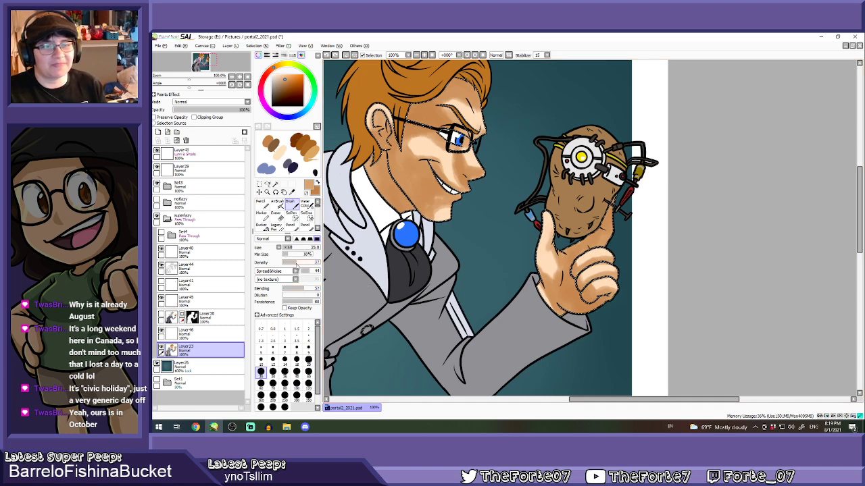
{"action": "scroll", "coordinate": [547, 229], "scroll_direction": "up", "scroll_amount": 1}
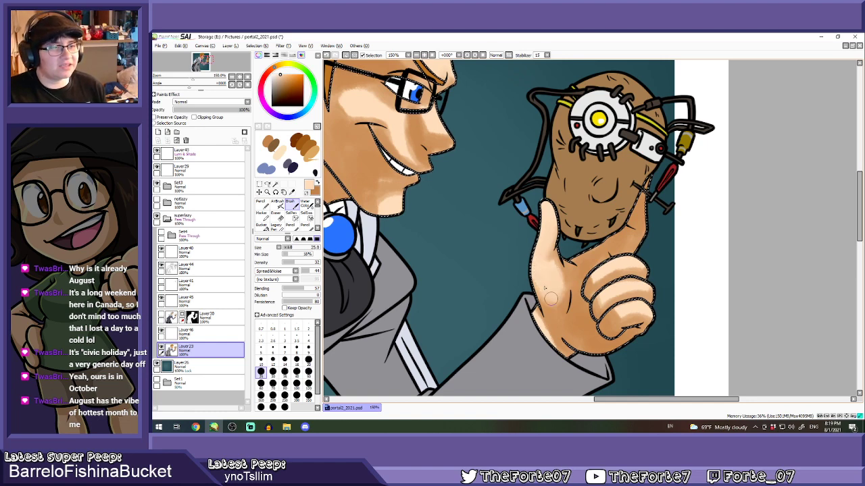
Blend the light and shaded skin on the palm and wrist using sampled skin tones at Brush sizes 16 and 20
{"action": "left_click", "coordinate": [296, 361]}
{"action": "right_click", "coordinate": [565, 276]}
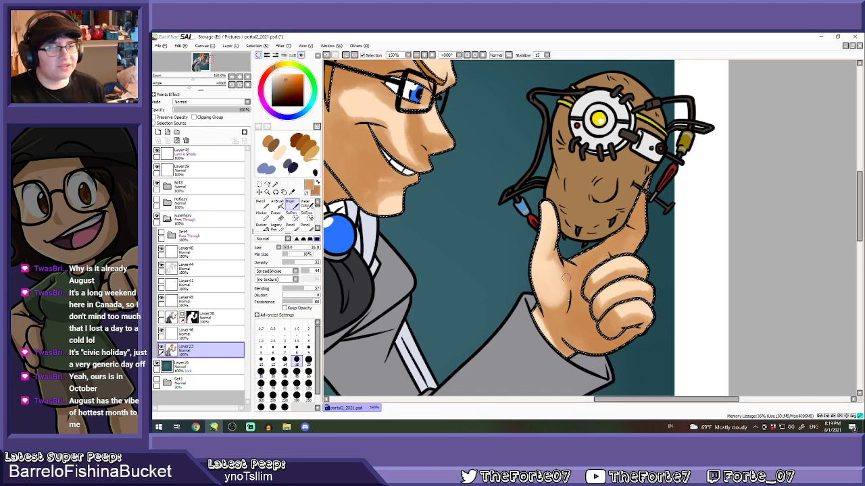
{"action": "key", "text": "bracketright"}
{"action": "key", "text": "bracketright"}
{"action": "key", "text": "bracketright"}
{"action": "key", "text": "bracketright"}
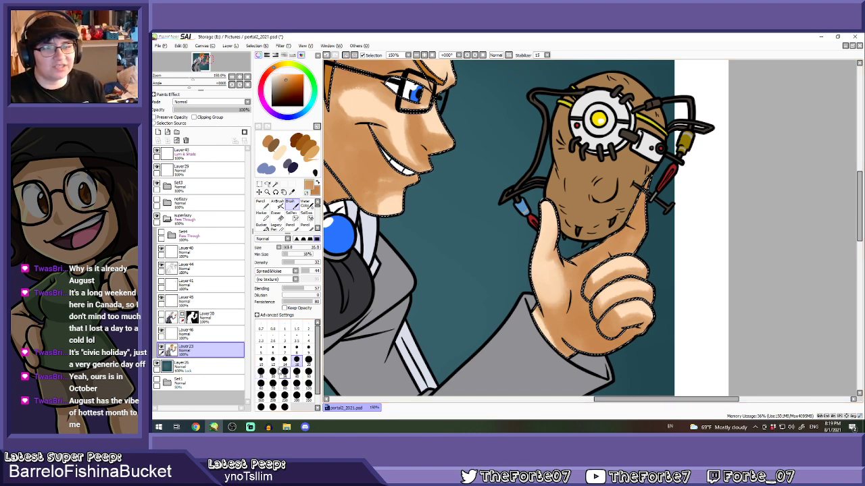
{"action": "right_click", "coordinate": [542, 325]}
{"action": "left_click", "coordinate": [308, 361]}
{"action": "left_click_drag", "start_coordinate": [526, 314], "coordinate": [535, 317]}
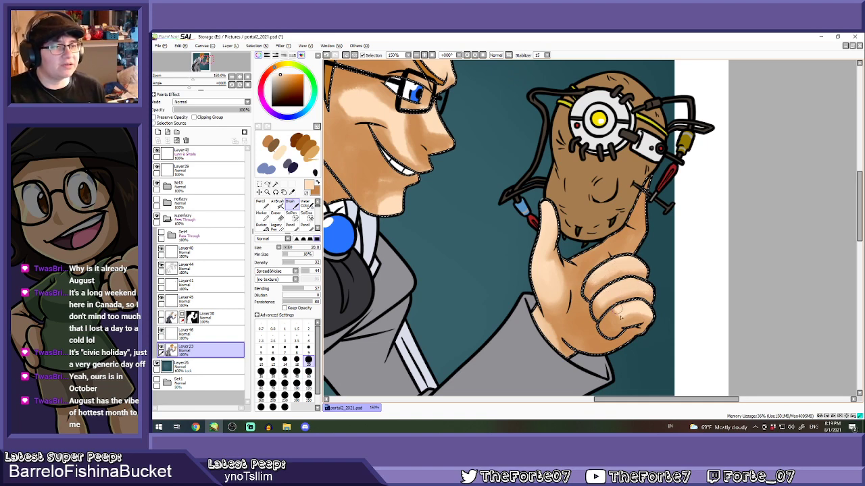
Refine the brown shading around the curled fingers and thumb base with the Brush at size 12, density 77 and blending 34
{"action": "right_click", "coordinate": [605, 323]}
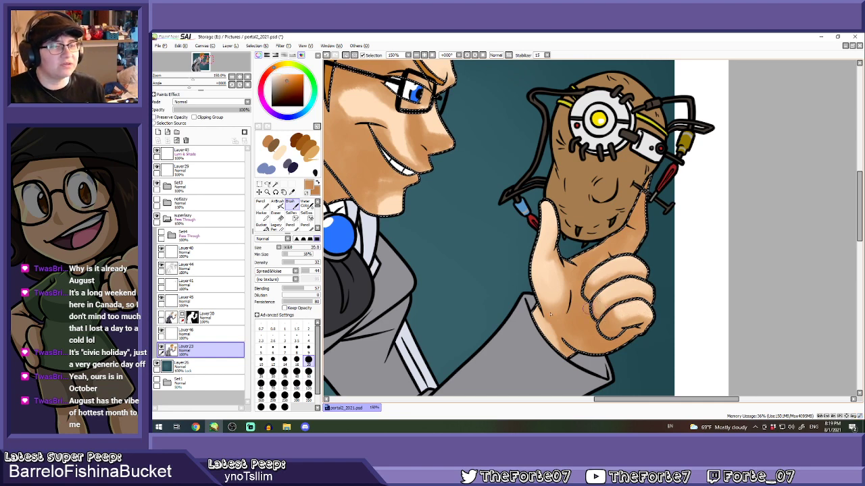
{"action": "left_click", "coordinate": [273, 360]}
{"action": "left_click_drag", "start_coordinate": [301, 289], "coordinate": [312, 262]}
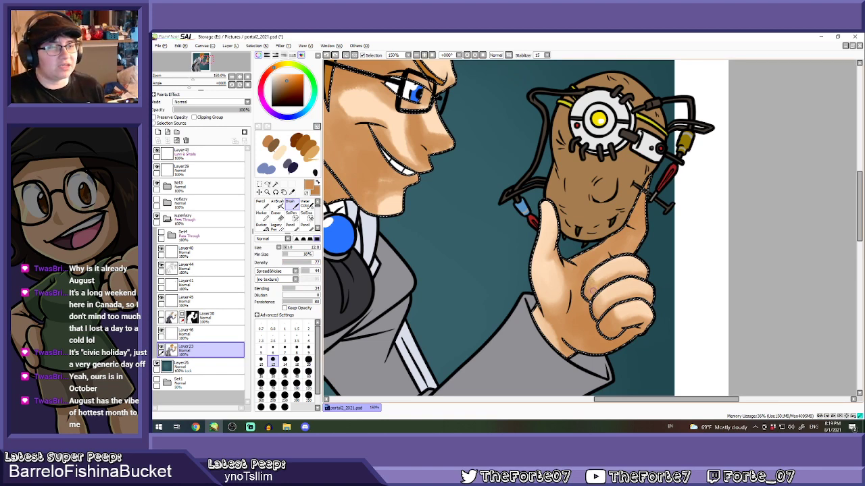
{"action": "mouse_move", "coordinate": [611, 277]}
{"action": "left_mouse_down"}
{"action": "mouse_move", "coordinate": [629, 302]}
{"action": "mouse_move", "coordinate": [594, 306]}
{"action": "left_mouse_up"}
{"action": "key", "text": "ctrl+z"}
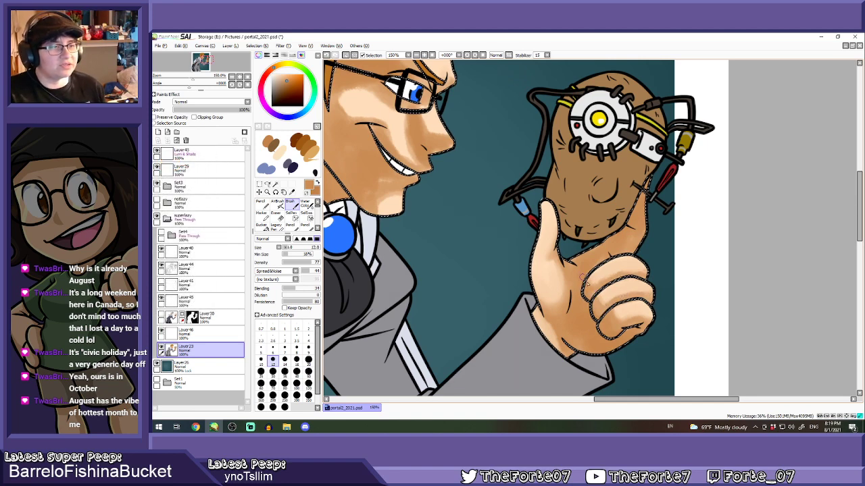
{"action": "mouse_move", "coordinate": [590, 294]}
{"action": "left_mouse_down"}
{"action": "mouse_move", "coordinate": [607, 279]}
{"action": "mouse_move", "coordinate": [641, 272]}
{"action": "left_mouse_up"}
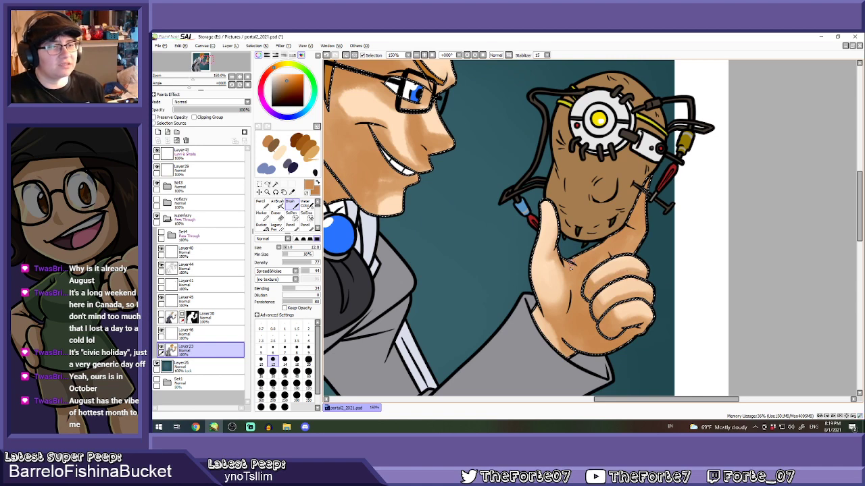
{"action": "left_click_drag", "start_coordinate": [565, 261], "coordinate": [561, 267]}
Blend the shading on the forehead and brow with sampled skin tones at Brush size 20
{"action": "scroll", "coordinate": [573, 293], "scroll_direction": "down", "scroll_amount": 3}
{"action": "scroll", "coordinate": [468, 234], "scroll_direction": "up", "scroll_amount": 1}
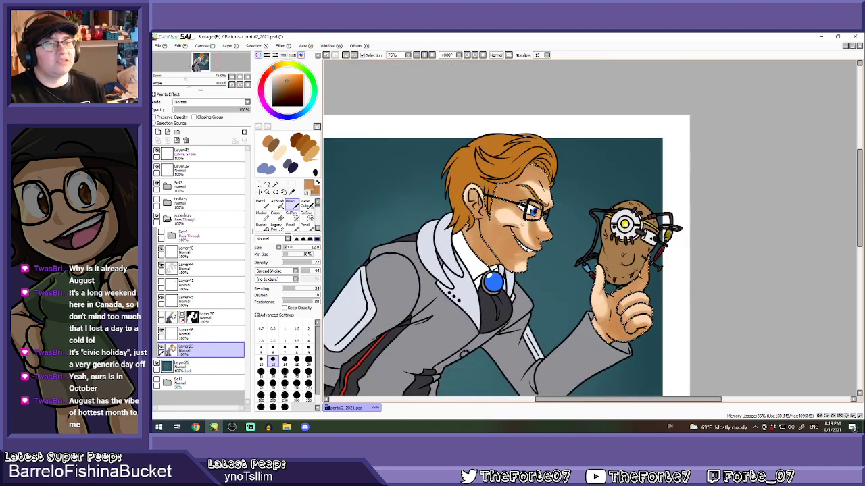
{"action": "left_click", "coordinate": [285, 362]}
{"action": "scroll", "coordinate": [401, 268], "scroll_direction": "up", "scroll_amount": 1}
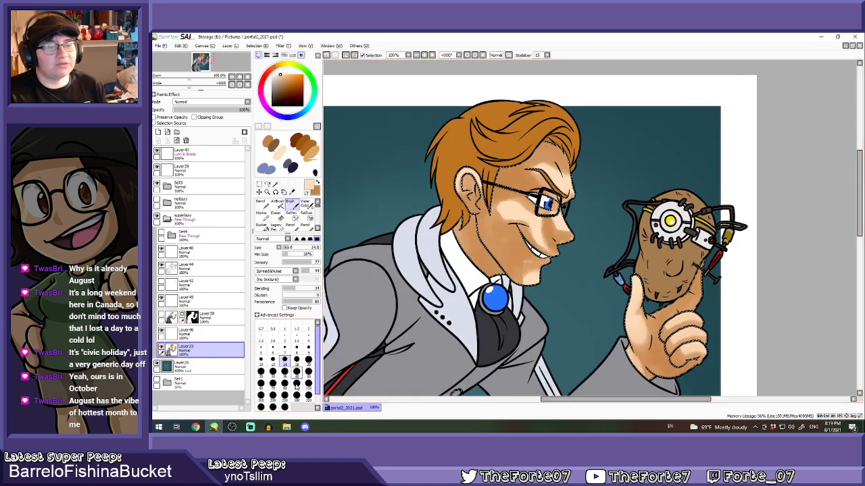
{"action": "key", "text": "bracketright"}
{"action": "key", "text": "bracketright"}
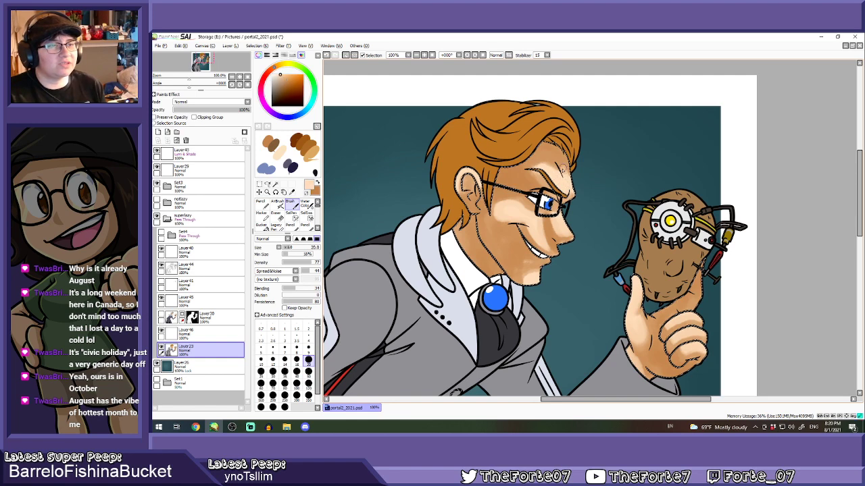
{"action": "right_click", "coordinate": [565, 171]}
{"action": "left_click_drag", "start_coordinate": [562, 163], "coordinate": [568, 178]}
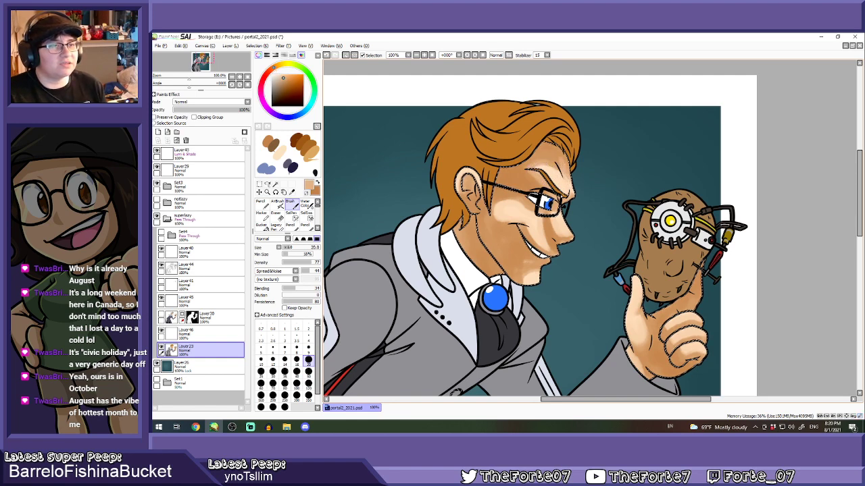
{"action": "left_click_drag", "start_coordinate": [568, 197], "coordinate": [567, 189]}
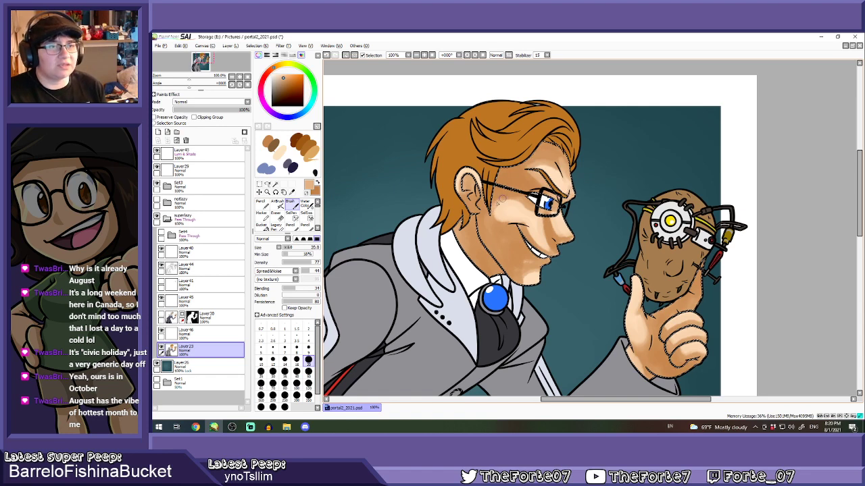
Smooth the shading transitions on the cheek and chin with sampled skin tones at Brush size 35
{"action": "left_click", "coordinate": [285, 371]}
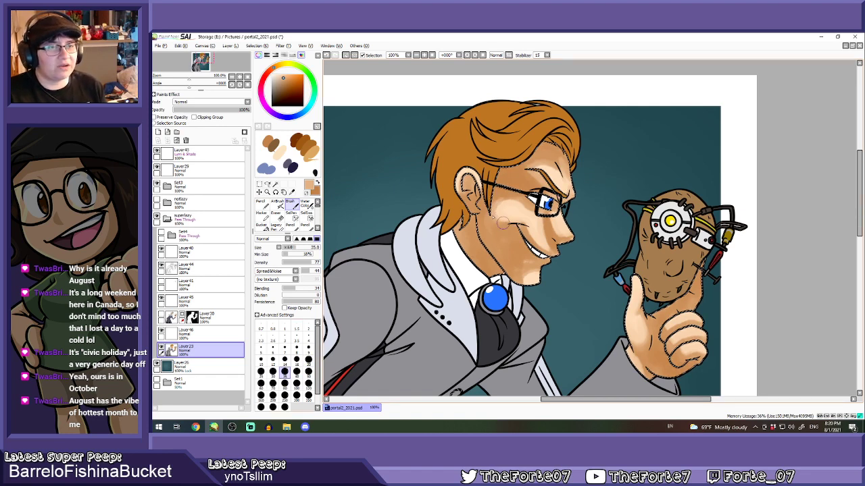
{"action": "left_click", "coordinate": [504, 196], "text": "alt"}
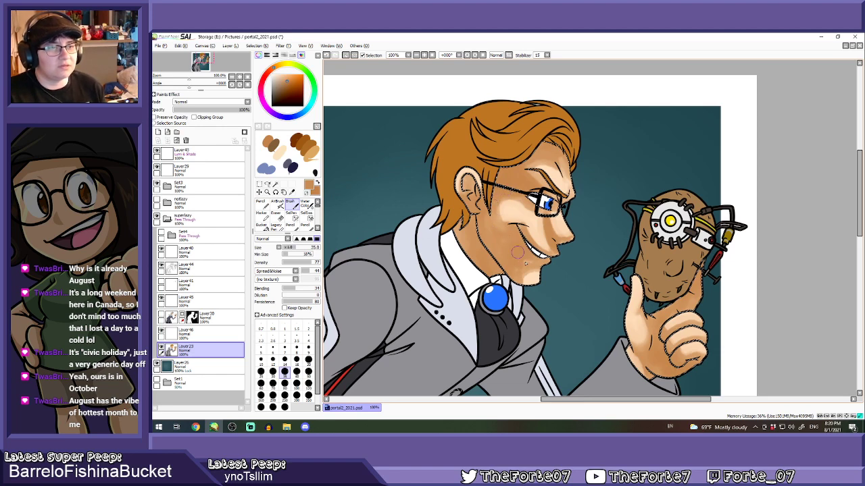
{"action": "left_click", "coordinate": [531, 278], "text": "alt"}
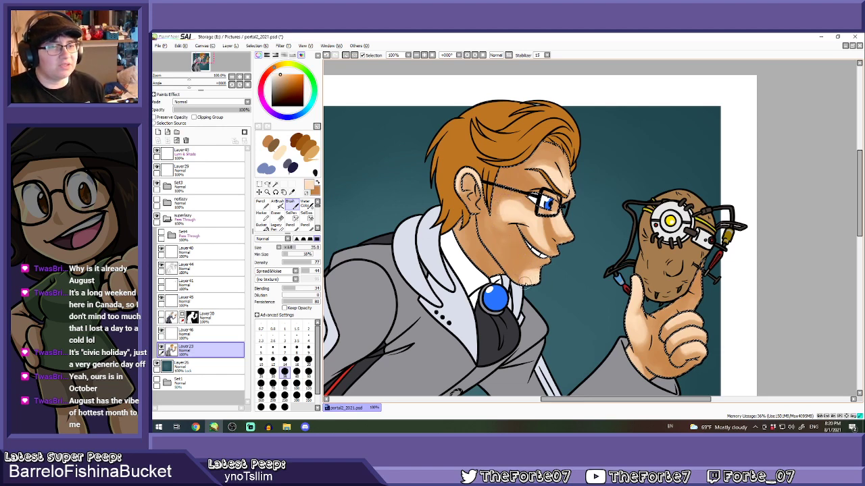
{"action": "left_click", "coordinate": [524, 266], "text": "alt"}
{"action": "mouse_move", "coordinate": [525, 266]}
{"action": "left_mouse_down"}
{"action": "mouse_move", "coordinate": [542, 267]}
{"action": "mouse_move", "coordinate": [531, 265]}
{"action": "left_mouse_up"}
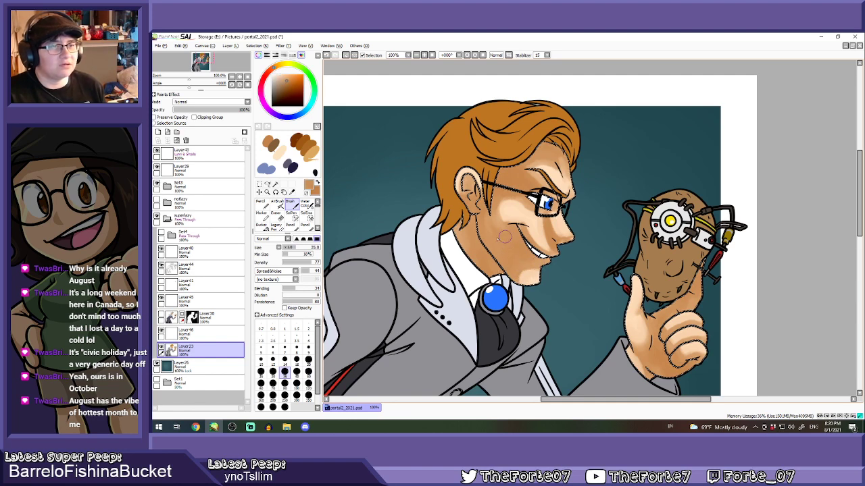
Paint darker brown shadows on the ear, jawline and chin with the Brush at size 14, density 90 and blending 18
{"action": "scroll", "coordinate": [534, 223], "scroll_direction": "down", "scroll_amount": 2}
{"action": "scroll", "coordinate": [531, 223], "scroll_direction": "up", "scroll_amount": 1}
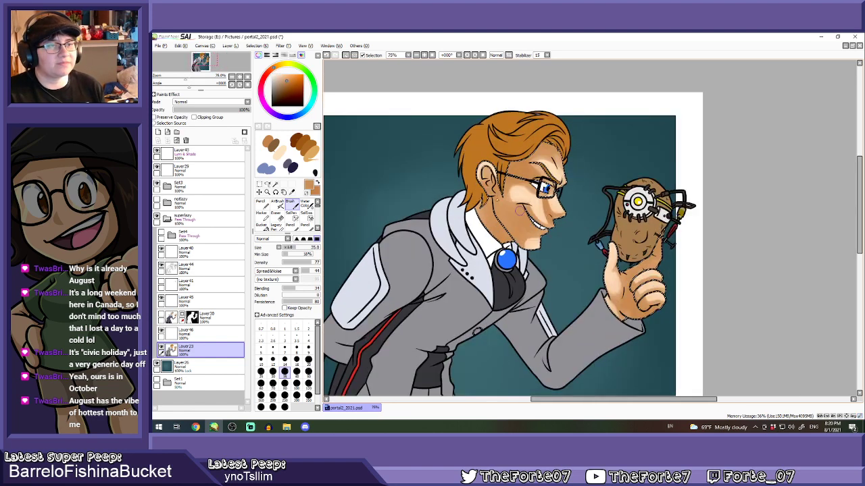
{"action": "scroll", "coordinate": [527, 235], "scroll_direction": "up", "scroll_amount": 1}
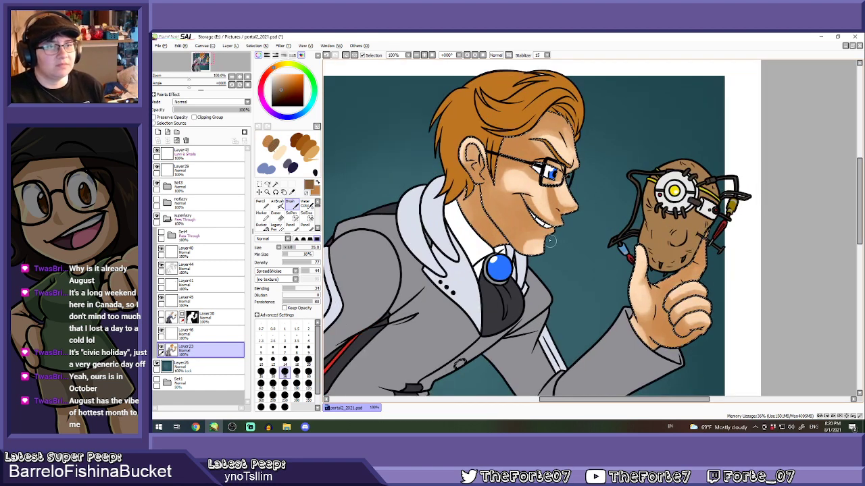
{"action": "left_click", "coordinate": [285, 359]}
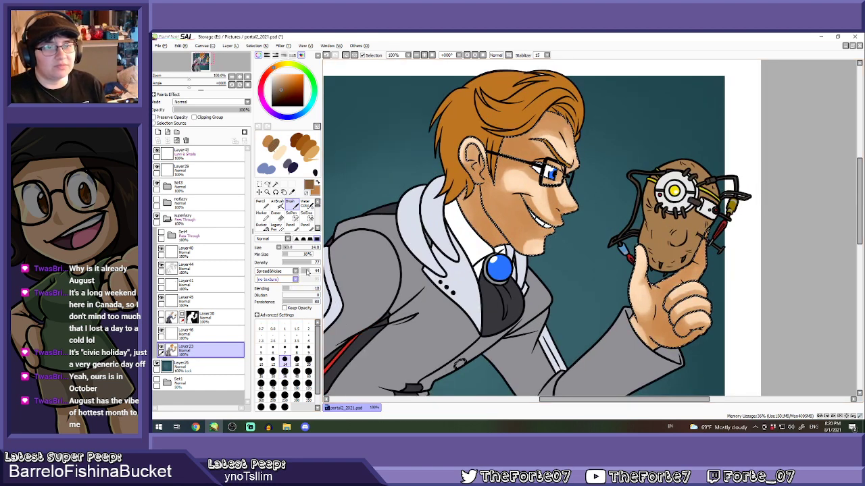
{"action": "left_click", "coordinate": [316, 262]}
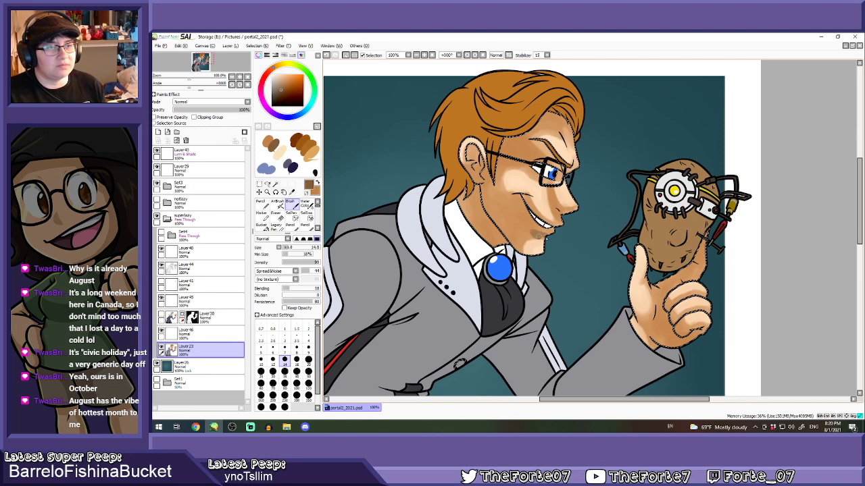
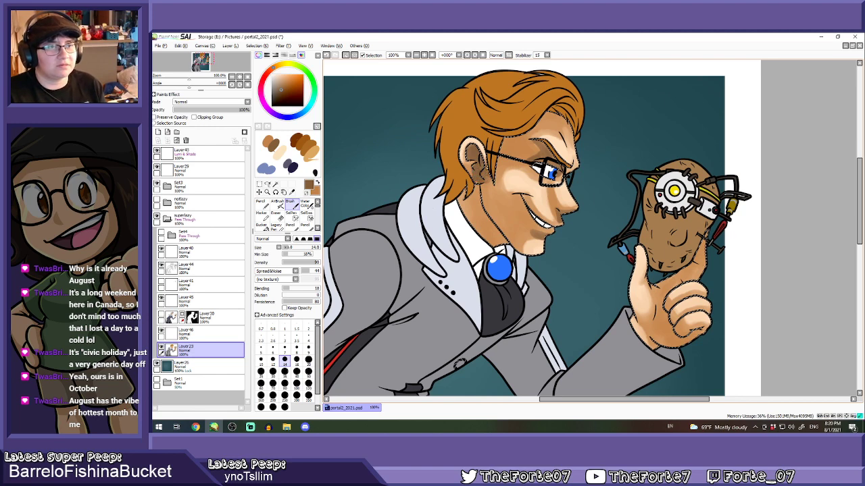
{"action": "mouse_move", "coordinate": [489, 193]}
{"action": "left_mouse_down"}
{"action": "mouse_move", "coordinate": [506, 238]}
{"action": "mouse_move", "coordinate": [482, 186]}
{"action": "mouse_move", "coordinate": [518, 250]}
{"action": "mouse_move", "coordinate": [534, 253]}
{"action": "left_mouse_up"}
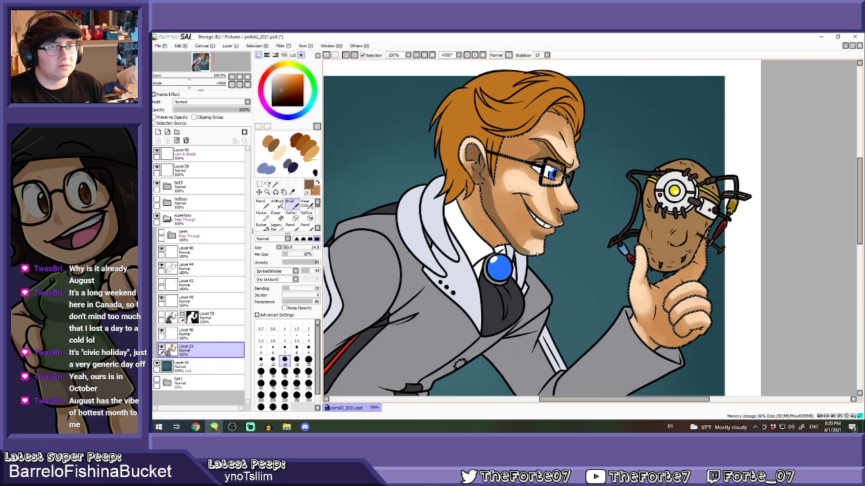
Blend the darker shadows along the jaw and neck with sampled browns at Brush sizes from 14 to 35
{"action": "left_click", "coordinate": [521, 233], "text": "alt"}
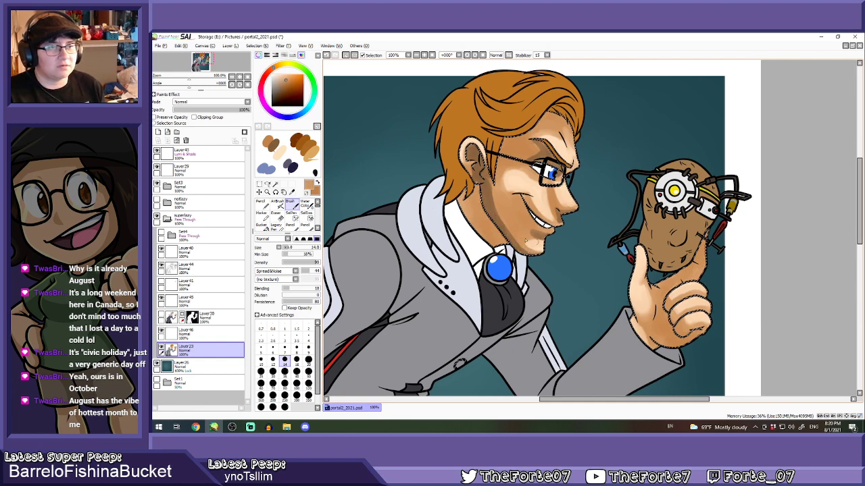
{"action": "left_click", "coordinate": [494, 213], "text": "alt"}
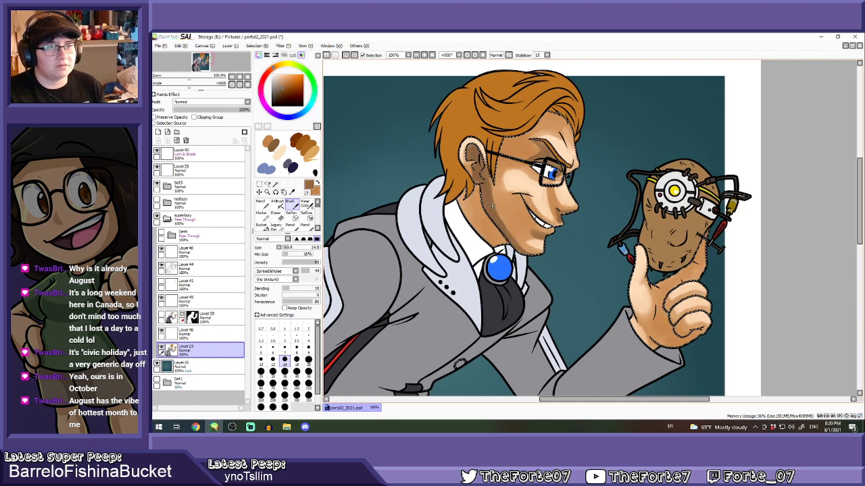
{"action": "left_click", "coordinate": [272, 370]}
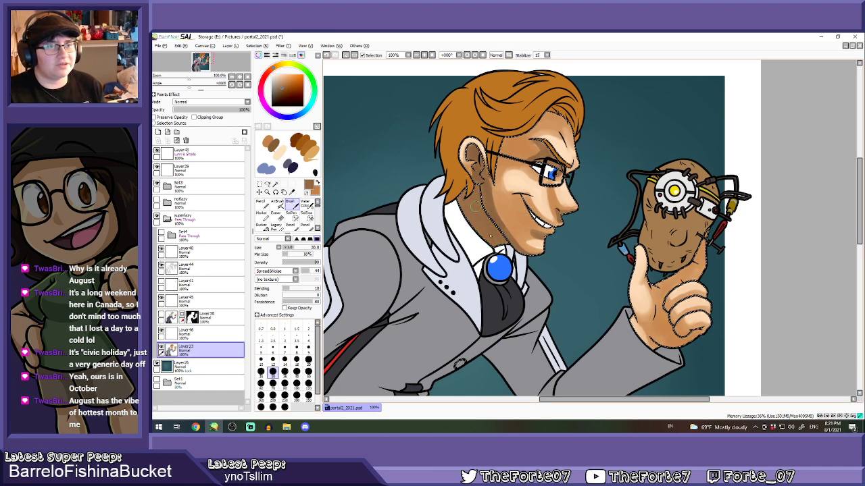
{"action": "left_click", "coordinate": [285, 371]}
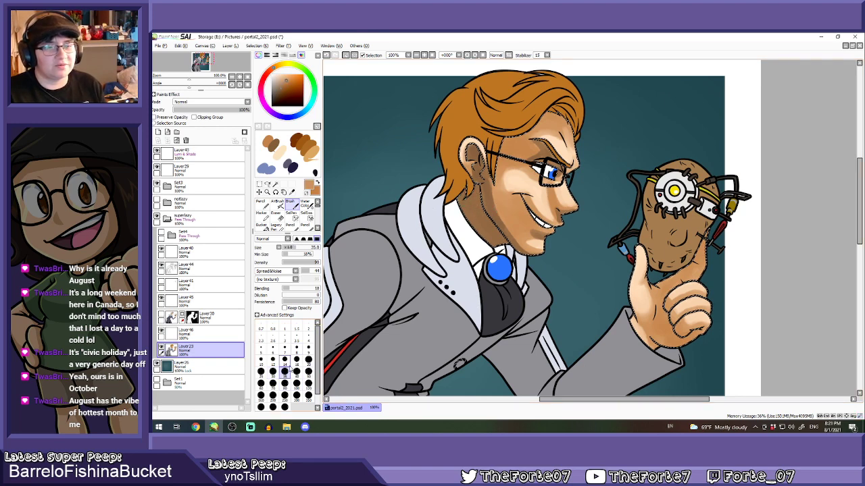
{"action": "left_click", "coordinate": [308, 359]}
{"action": "left_click", "coordinate": [509, 209], "text": "alt"}
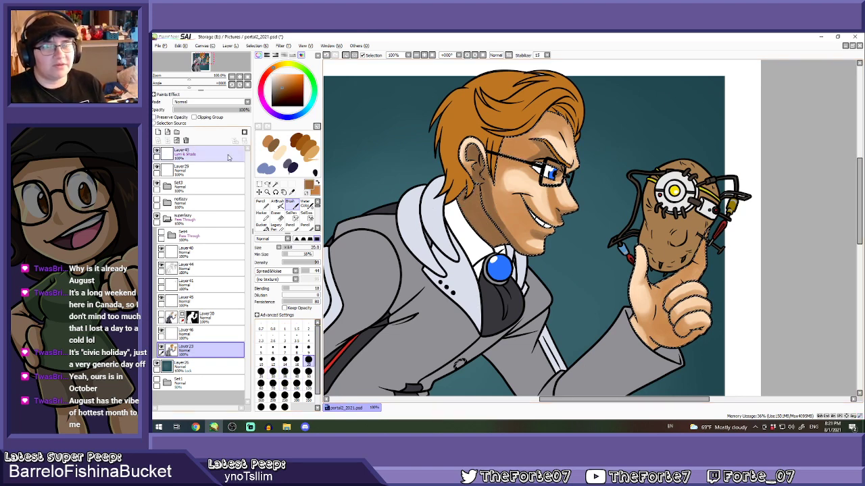
Preserve the skin layer's opacity and blend the cheek and chin shading with sampled tones at density 47 and blending 65
{"action": "left_click", "coordinate": [177, 118]}
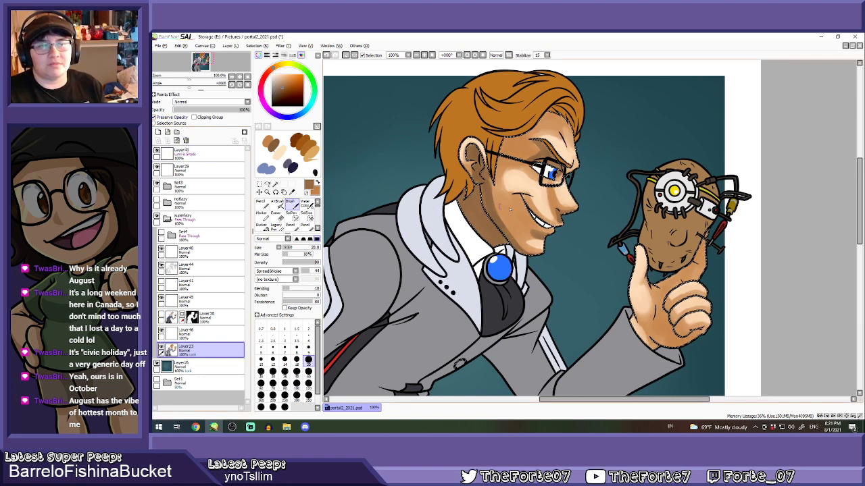
{"action": "left_click", "coordinate": [489, 196], "text": "alt"}
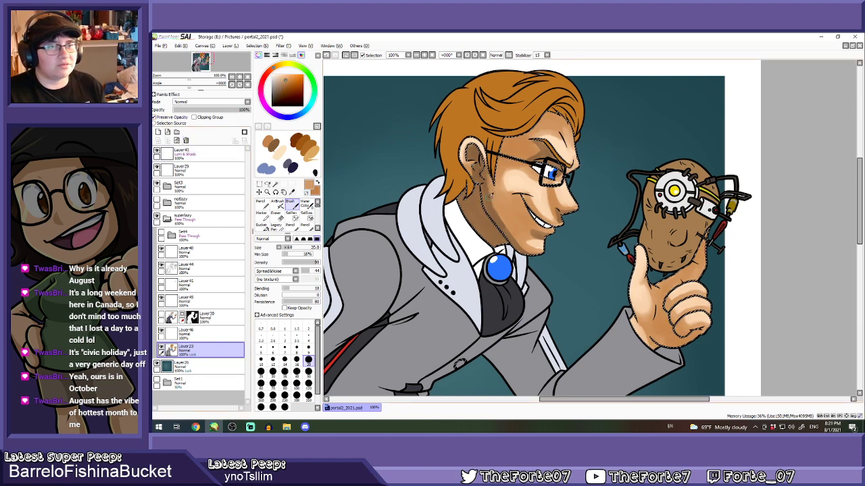
{"action": "left_click", "coordinate": [487, 192], "text": "alt"}
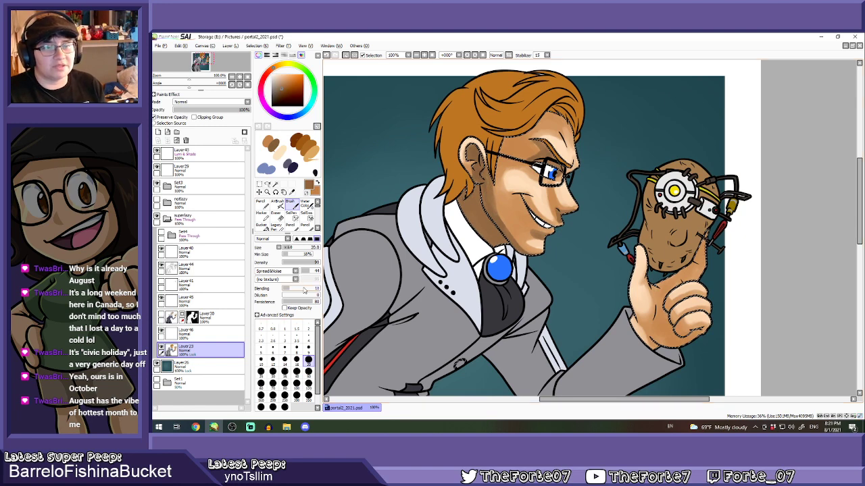
{"action": "left_click", "coordinate": [307, 288]}
{"action": "left_click", "coordinate": [300, 263]}
{"action": "left_click", "coordinate": [491, 202], "text": "alt"}
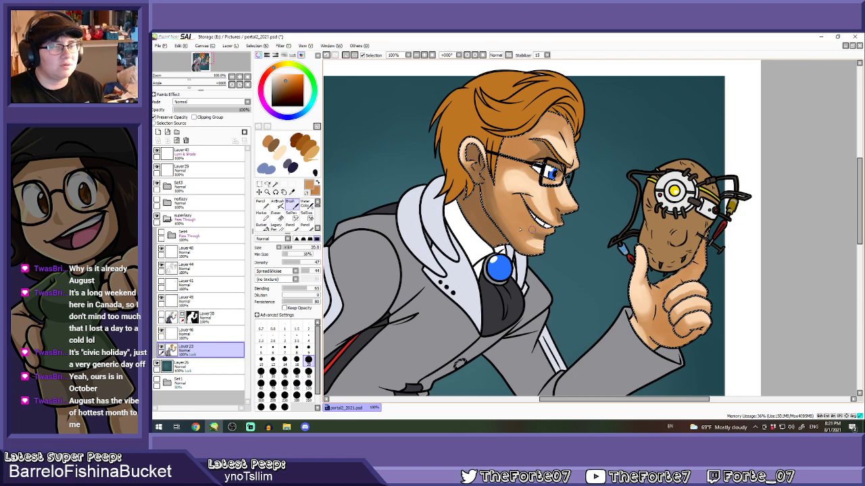
{"action": "left_click", "coordinate": [544, 192], "text": "alt"}
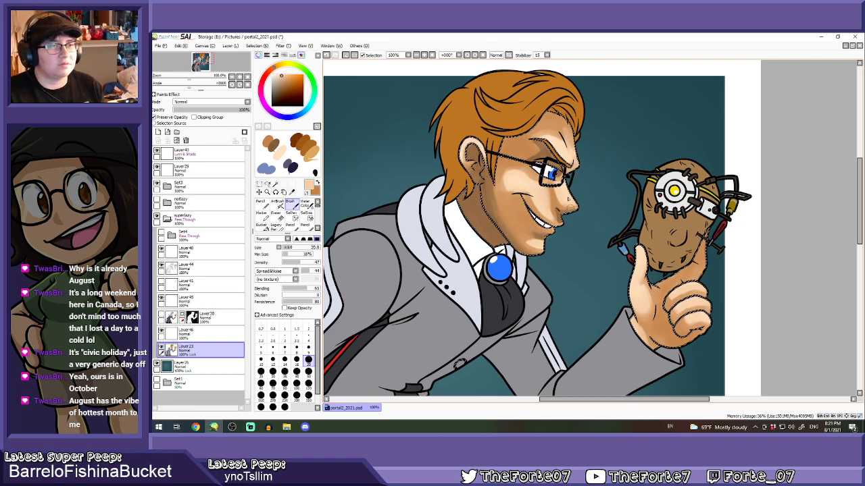
Paint a brown shadow on the temple with the Brush at size 14, density 82 and blending 38, smoothing it at sizes 35 and 40
{"action": "left_click", "coordinate": [270, 144]}
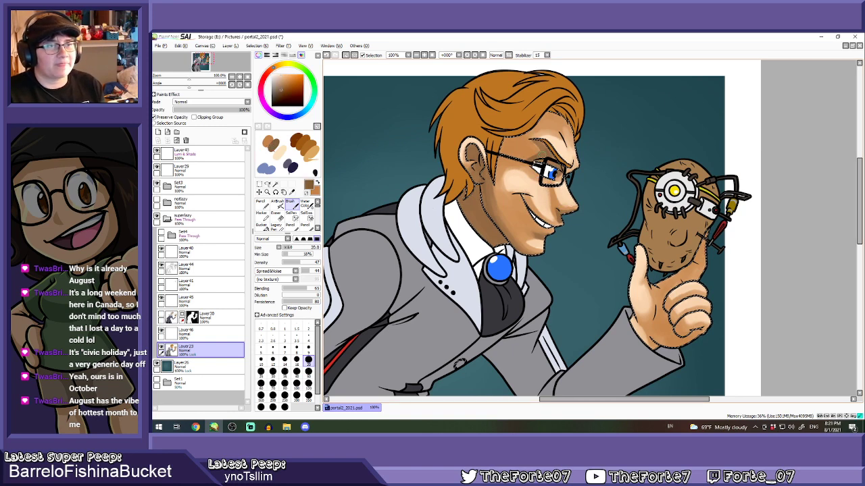
{"action": "left_click", "coordinate": [285, 362]}
{"action": "left_click", "coordinate": [298, 289]}
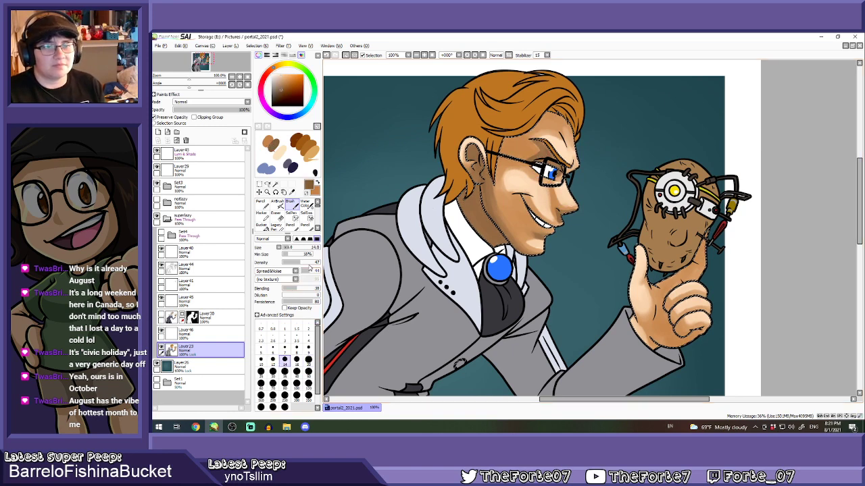
{"action": "left_click", "coordinate": [314, 262]}
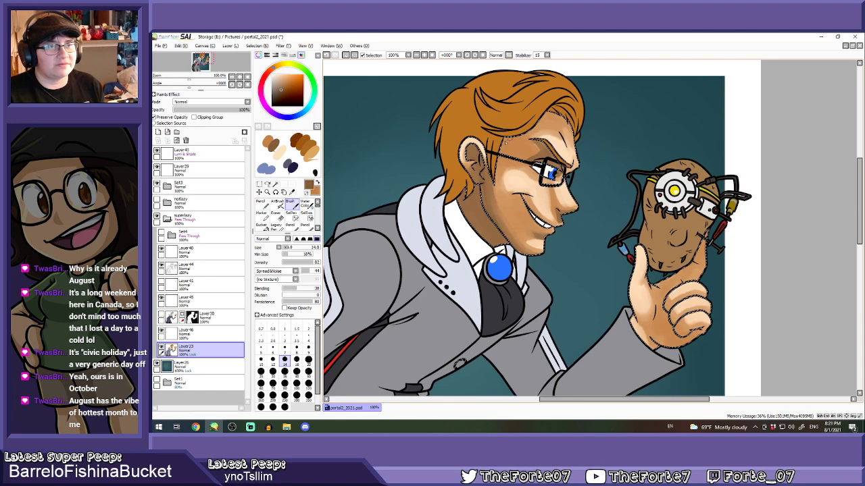
{"action": "left_click_drag", "start_coordinate": [508, 139], "coordinate": [504, 144]}
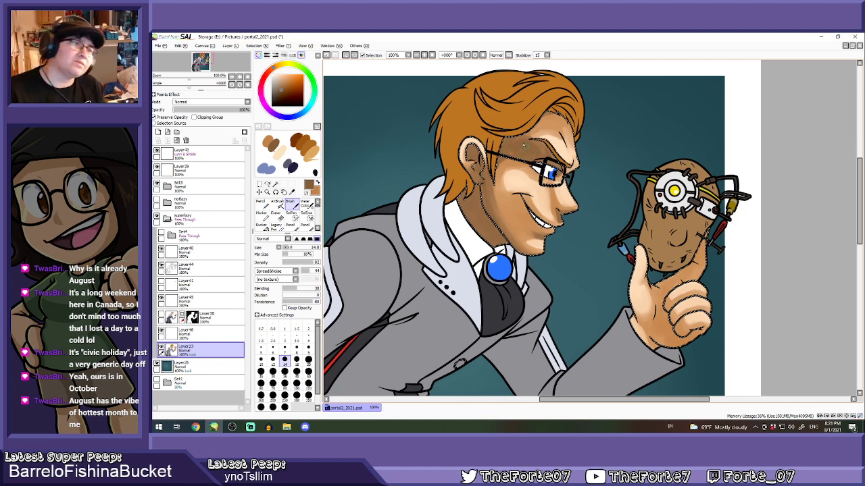
{"action": "left_click", "coordinate": [284, 371]}
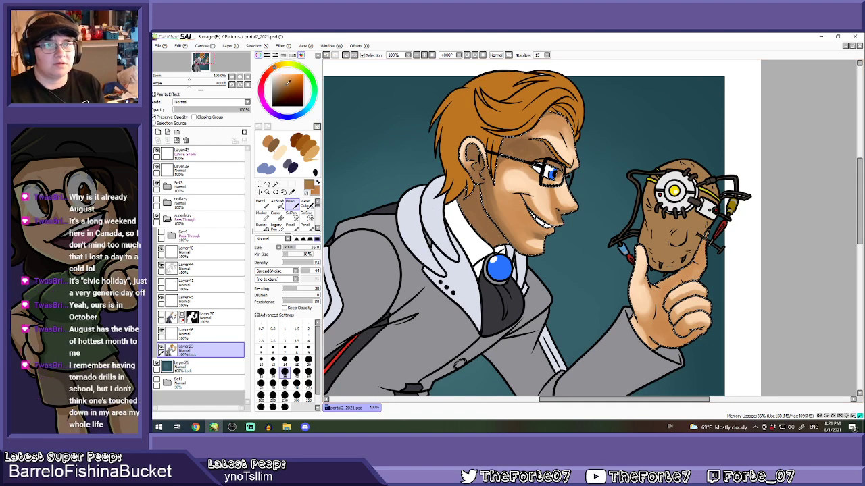
{"action": "left_click", "coordinate": [296, 372]}
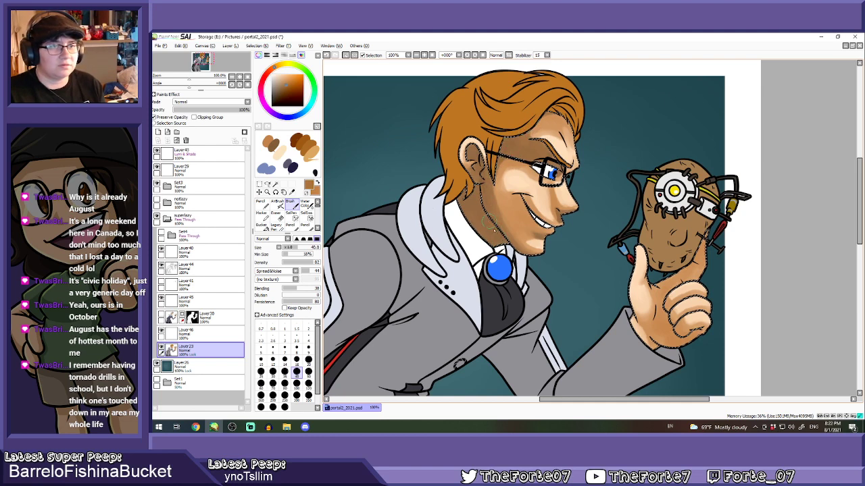
Paint dark brown shadows along the neck under the jaw, beneath the nose and above the eye at Brush size 16
{"action": "right_click", "coordinate": [295, 141]}
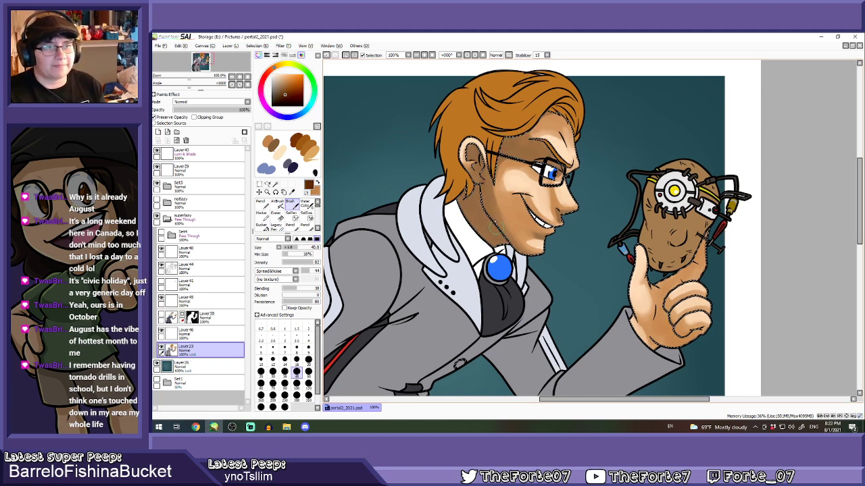
{"action": "left_click", "coordinate": [297, 362]}
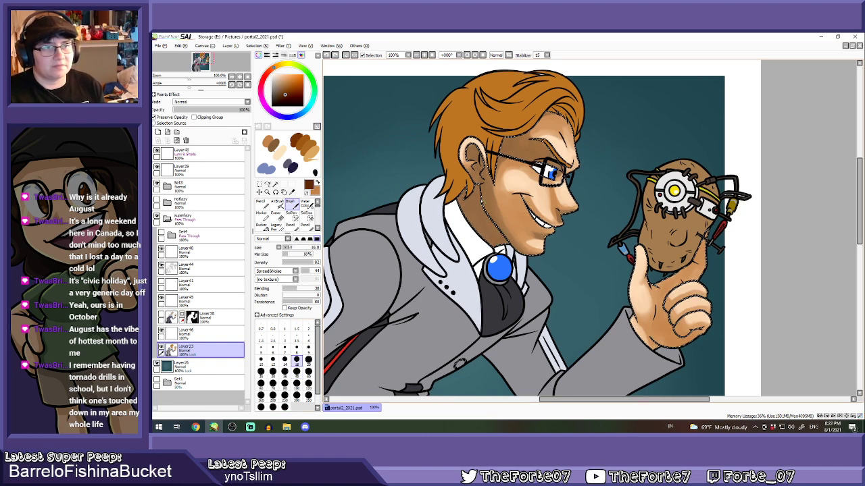
{"action": "mouse_move", "coordinate": [484, 229]}
{"action": "left_mouse_down"}
{"action": "mouse_move", "coordinate": [492, 243]}
{"action": "mouse_move", "coordinate": [507, 243]}
{"action": "left_mouse_up"}
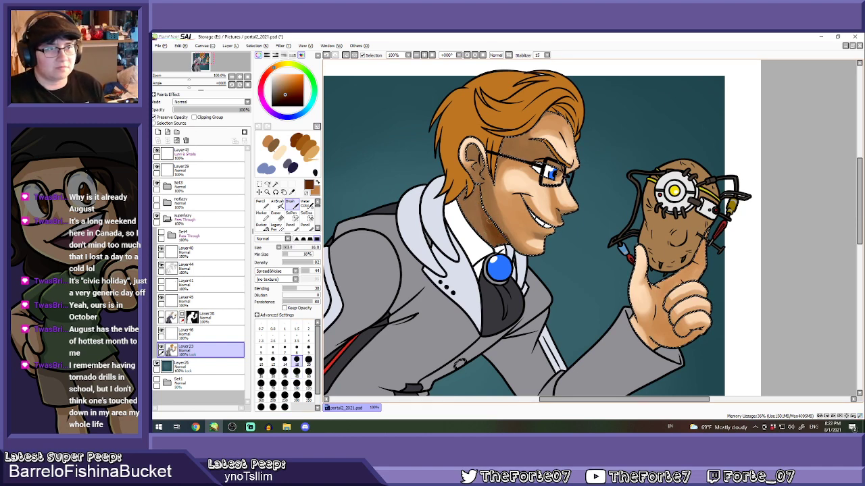
{"action": "mouse_move", "coordinate": [478, 214]}
{"action": "left_mouse_down"}
{"action": "mouse_move", "coordinate": [475, 228]}
{"action": "mouse_move", "coordinate": [505, 244]}
{"action": "left_mouse_up"}
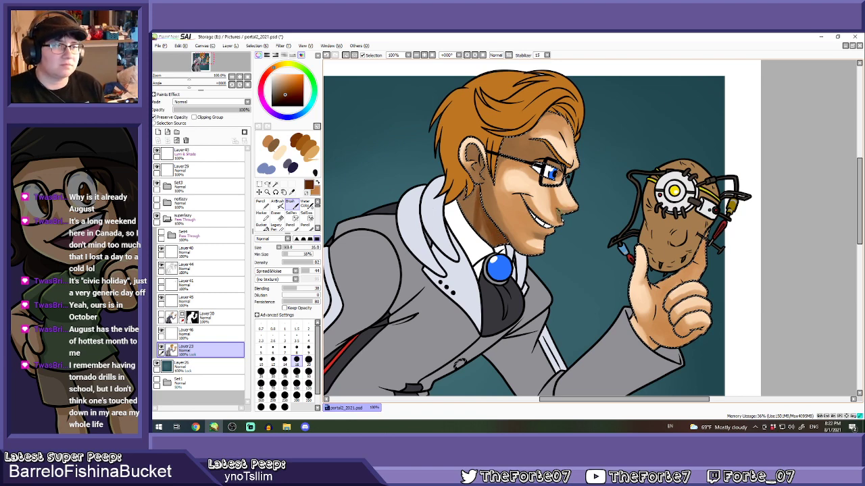
{"action": "left_click_drag", "start_coordinate": [559, 213], "coordinate": [560, 207]}
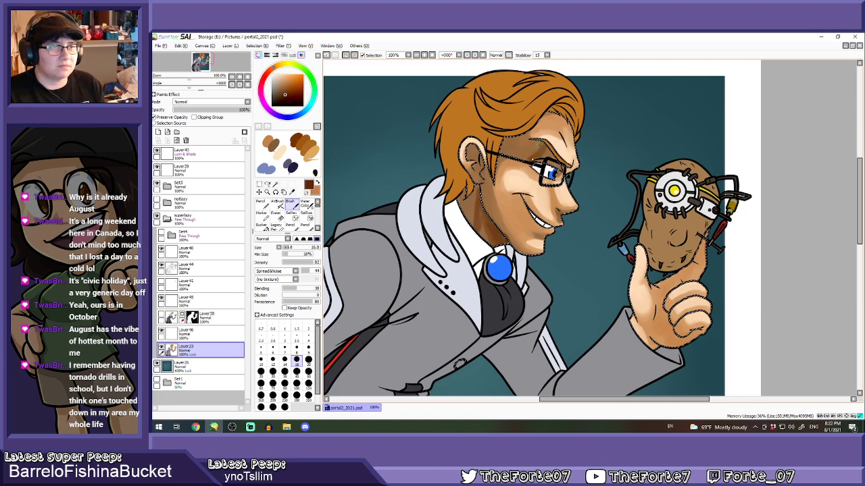
{"action": "mouse_move", "coordinate": [553, 150]}
{"action": "left_mouse_down"}
{"action": "mouse_move", "coordinate": [543, 158]}
{"action": "mouse_move", "coordinate": [559, 168]}
{"action": "mouse_move", "coordinate": [541, 150]}
{"action": "left_mouse_up"}
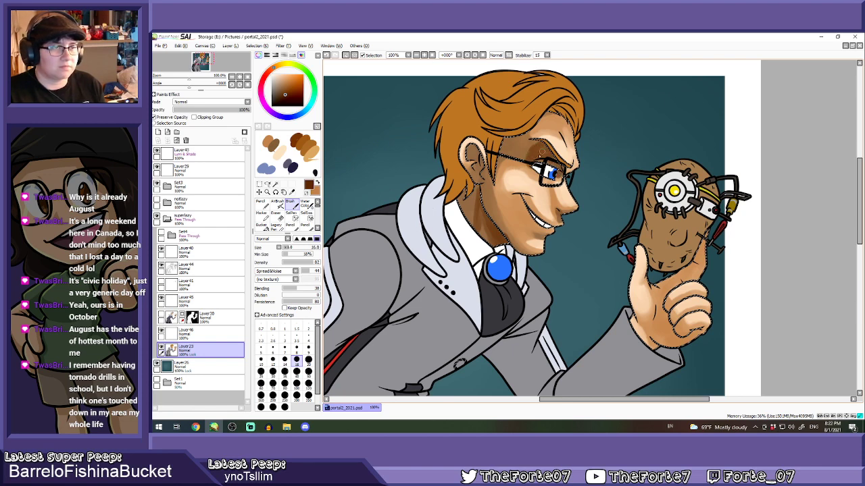
Blend the dark brown shadow between the eyebrow and temple with sampled browns at Brush size 20
{"action": "scroll", "coordinate": [499, 179], "scroll_direction": "down", "scroll_amount": 5}
{"action": "scroll", "coordinate": [492, 177], "scroll_direction": "up", "scroll_amount": 6}
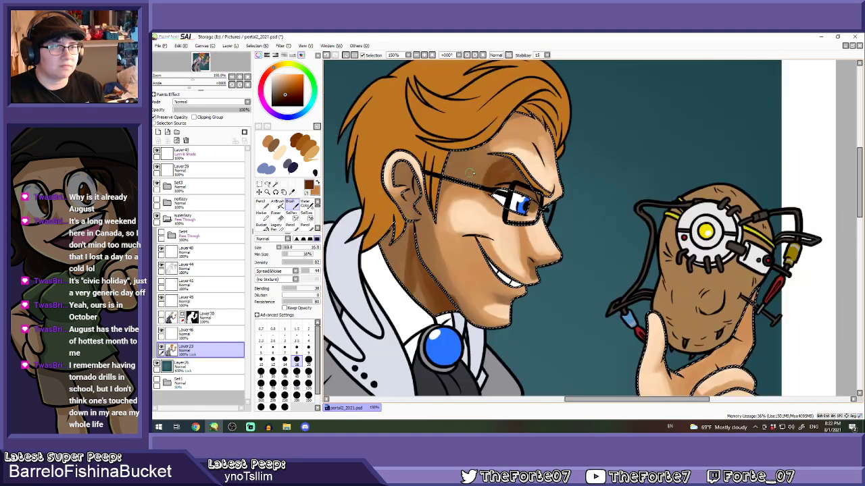
{"action": "right_click", "coordinate": [470, 173]}
{"action": "left_click", "coordinate": [297, 373]}
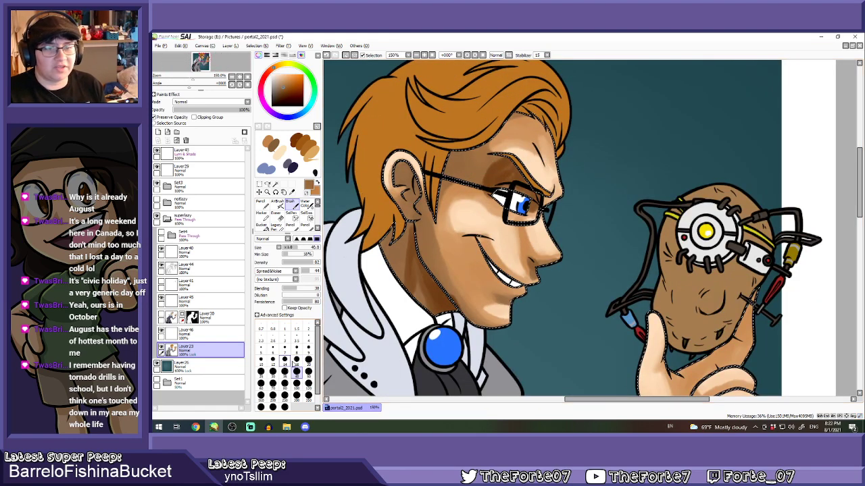
{"action": "left_click", "coordinate": [308, 359]}
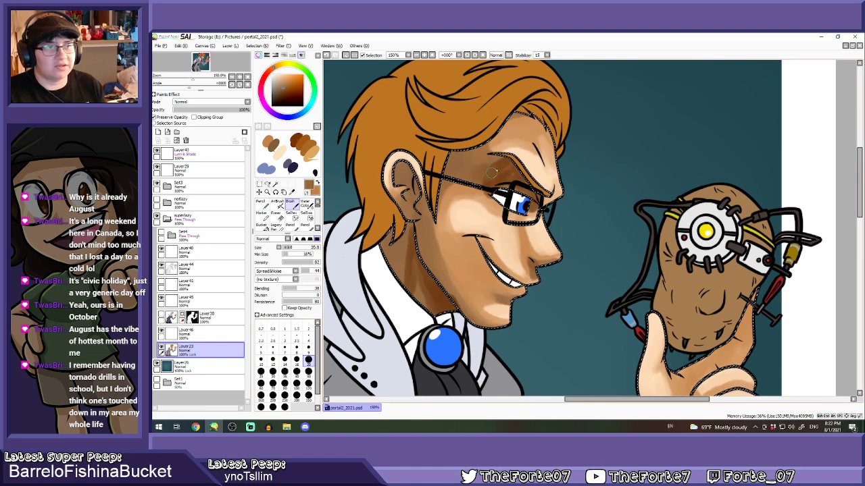
{"action": "mouse_move", "coordinate": [492, 174]}
{"action": "left_mouse_down"}
{"action": "mouse_move", "coordinate": [492, 199]}
{"action": "mouse_move", "coordinate": [474, 191]}
{"action": "mouse_move", "coordinate": [513, 178]}
{"action": "mouse_move", "coordinate": [485, 179]}
{"action": "mouse_move", "coordinate": [507, 168]}
{"action": "mouse_move", "coordinate": [476, 172]}
{"action": "left_mouse_up"}
{"action": "right_click", "coordinate": [514, 180]}
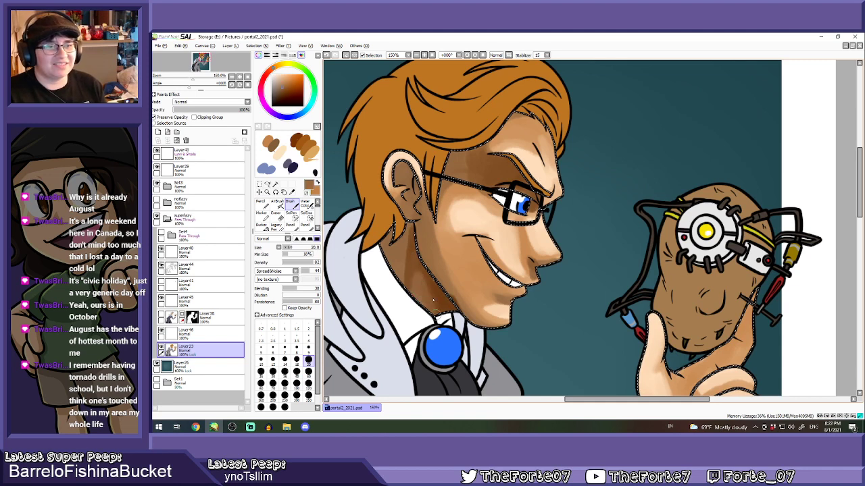
Smooth the dark neck shadow below the jaw and ear with sampled browns at density 38 and blending 56
{"action": "left_click", "coordinate": [434, 302], "text": "alt"}
{"action": "left_click", "coordinate": [304, 288]}
{"action": "left_click_drag", "start_coordinate": [310, 262], "coordinate": [297, 262]}
{"action": "left_click", "coordinate": [427, 287], "text": "alt"}
{"action": "left_click", "coordinate": [433, 287], "text": "alt"}
{"action": "mouse_move", "coordinate": [436, 292]}
{"action": "left_mouse_down"}
{"action": "mouse_move", "coordinate": [444, 306]}
{"action": "mouse_move", "coordinate": [421, 269]}
{"action": "left_mouse_up"}
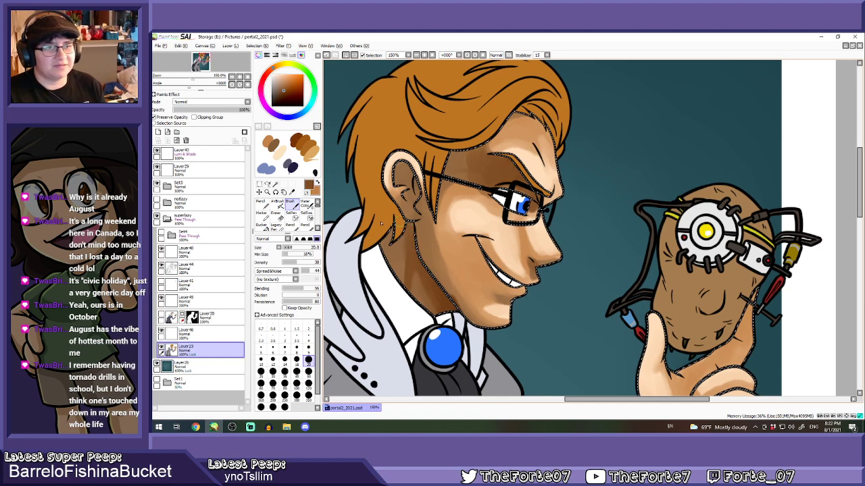
{"action": "left_click_drag", "start_coordinate": [408, 259], "coordinate": [403, 236]}
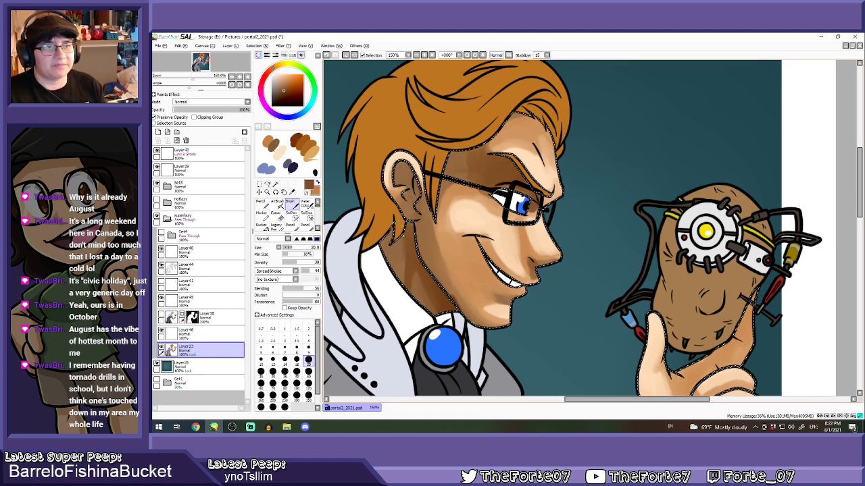
Deepen the ear, neck and jawline shadows with the Brush at sizes 14 and 16, density 80 and blending 21
{"action": "left_click", "coordinate": [285, 361]}
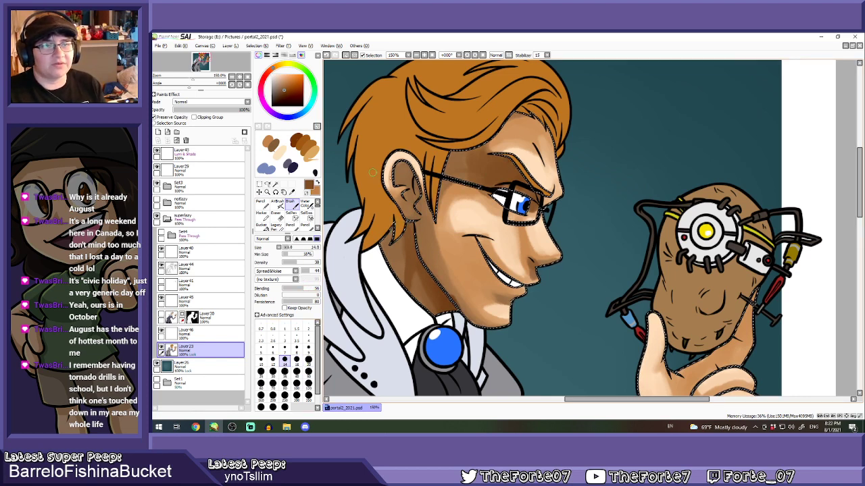
{"action": "left_click", "coordinate": [290, 289]}
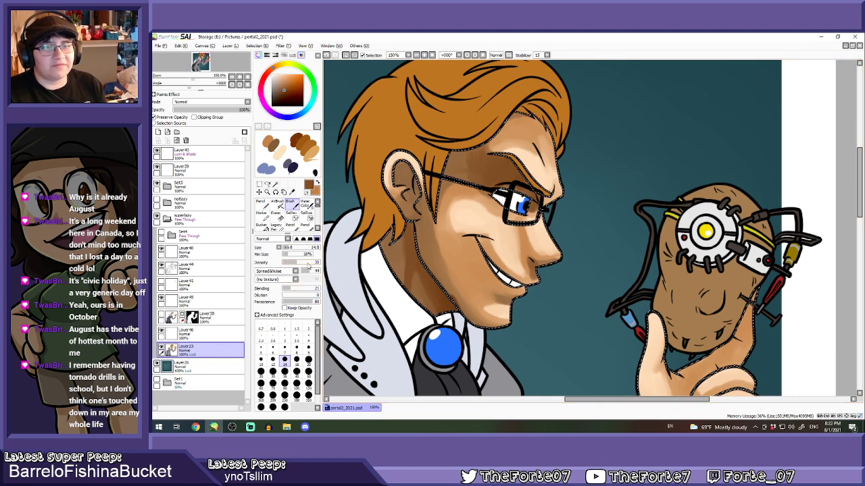
{"action": "left_click", "coordinate": [314, 262]}
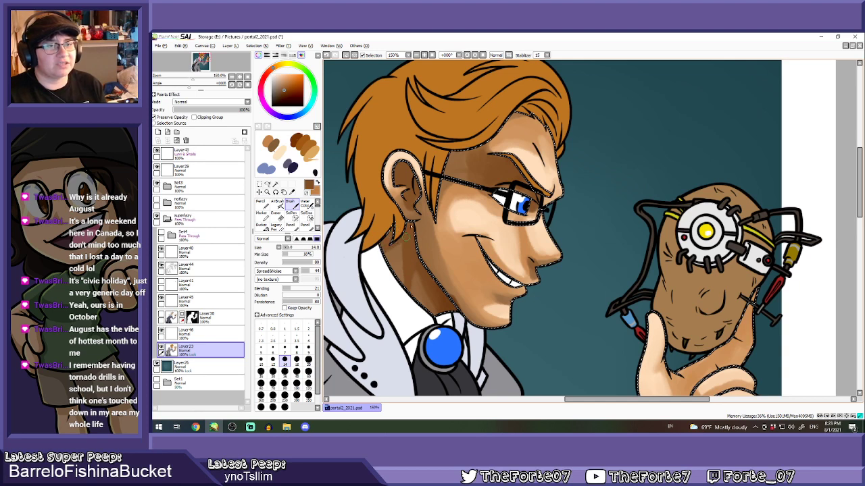
{"action": "key", "text": "bracketright"}
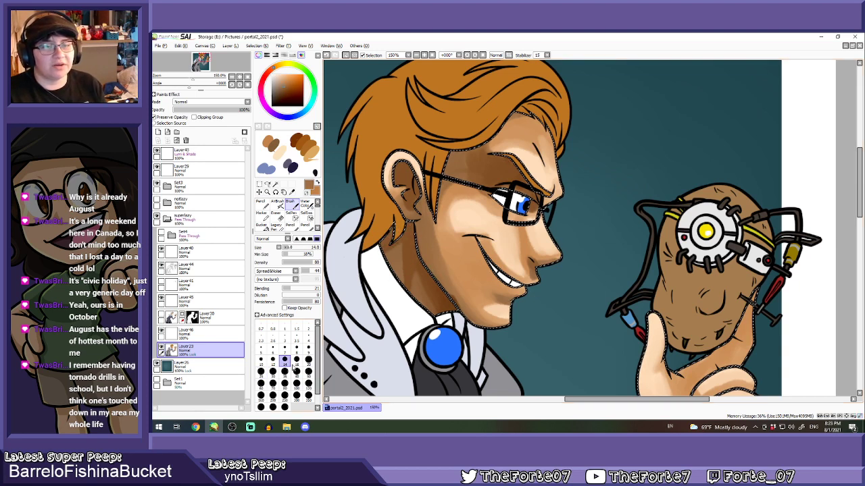
{"action": "left_click_drag", "start_coordinate": [438, 290], "coordinate": [462, 309]}
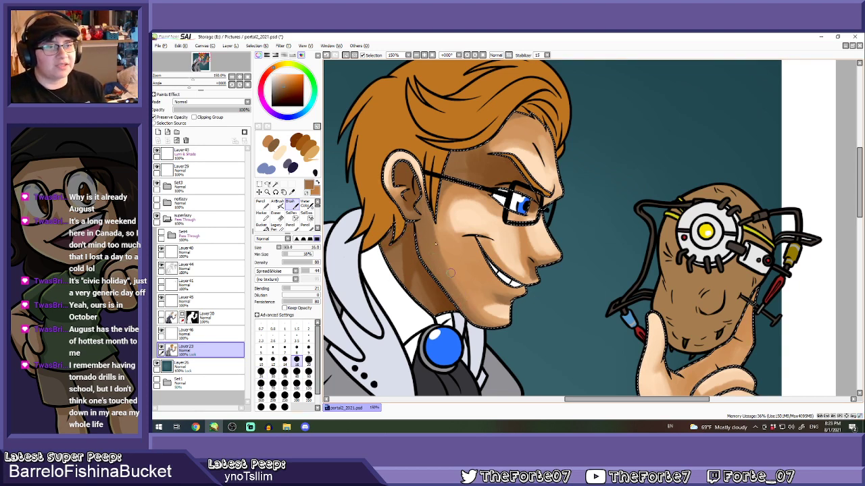
{"action": "left_click", "coordinate": [416, 268], "text": "alt"}
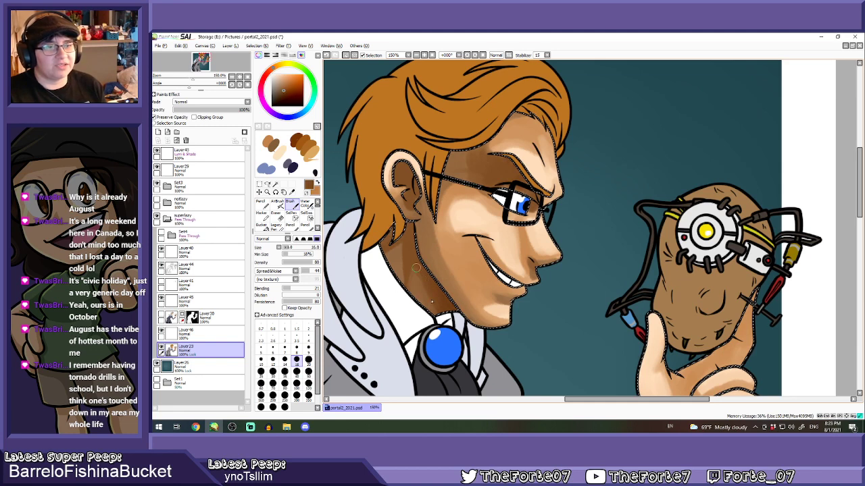
Soften the jaw and side-of-cheek shading with a sampled skin tone at density 45 and blending 59, enlarging the Brush to 35
{"action": "mouse_move", "coordinate": [298, 289]}
{"action": "left_mouse_down"}
{"action": "mouse_move", "coordinate": [305, 289]}
{"action": "mouse_move", "coordinate": [299, 262]}
{"action": "left_mouse_up"}
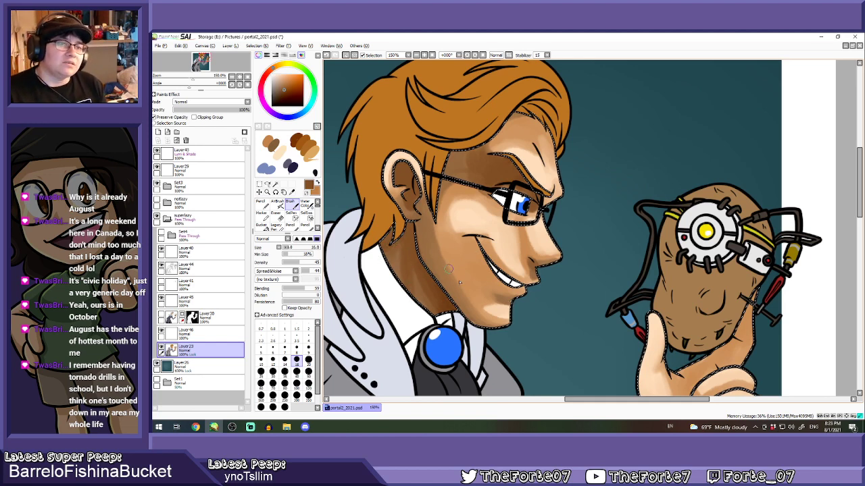
{"action": "right_click", "coordinate": [441, 231]}
{"action": "left_click", "coordinate": [285, 361]}
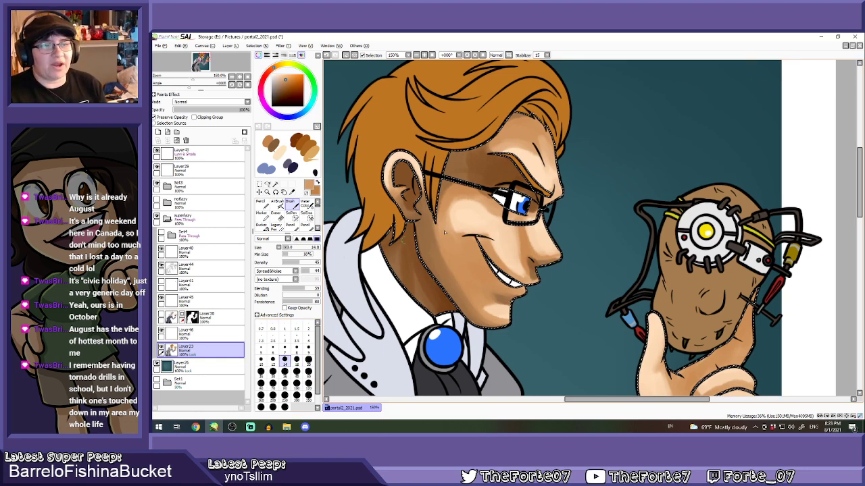
{"action": "left_click", "coordinate": [285, 372]}
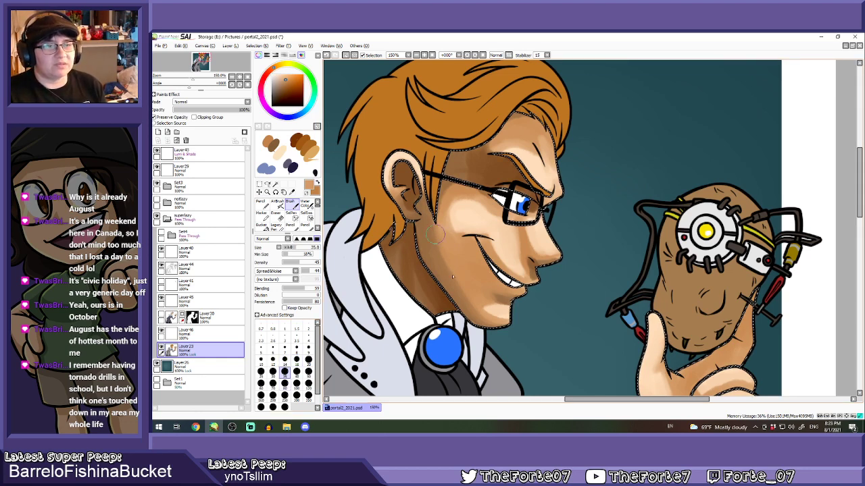
{"action": "left_click_drag", "start_coordinate": [441, 233], "coordinate": [449, 228]}
Blend the temple, forehead and upper cheek with sampled skin tones at Brush size 35, reducing the size to 16 for the cheek
{"action": "right_click", "coordinate": [477, 163]}
{"action": "mouse_move", "coordinate": [457, 177]}
{"action": "left_mouse_down"}
{"action": "mouse_move", "coordinate": [474, 158]}
{"action": "mouse_move", "coordinate": [483, 177]}
{"action": "mouse_move", "coordinate": [514, 181]}
{"action": "mouse_move", "coordinate": [519, 191]}
{"action": "left_mouse_up"}
{"action": "right_click", "coordinate": [507, 147]}
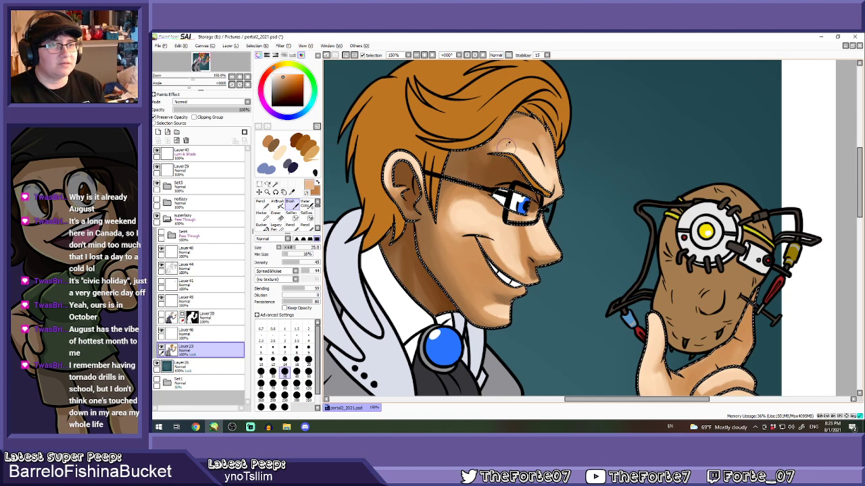
{"action": "mouse_move", "coordinate": [502, 134]}
{"action": "left_mouse_down"}
{"action": "mouse_move", "coordinate": [473, 152]}
{"action": "mouse_move", "coordinate": [493, 145]}
{"action": "mouse_move", "coordinate": [462, 188]}
{"action": "mouse_move", "coordinate": [473, 154]}
{"action": "mouse_move", "coordinate": [452, 174]}
{"action": "mouse_move", "coordinate": [477, 160]}
{"action": "mouse_move", "coordinate": [467, 196]}
{"action": "mouse_move", "coordinate": [490, 203]}
{"action": "mouse_move", "coordinate": [492, 217]}
{"action": "mouse_move", "coordinate": [476, 212]}
{"action": "mouse_move", "coordinate": [501, 231]}
{"action": "left_mouse_up"}
{"action": "right_click", "coordinate": [470, 194]}
{"action": "right_click", "coordinate": [476, 213]}
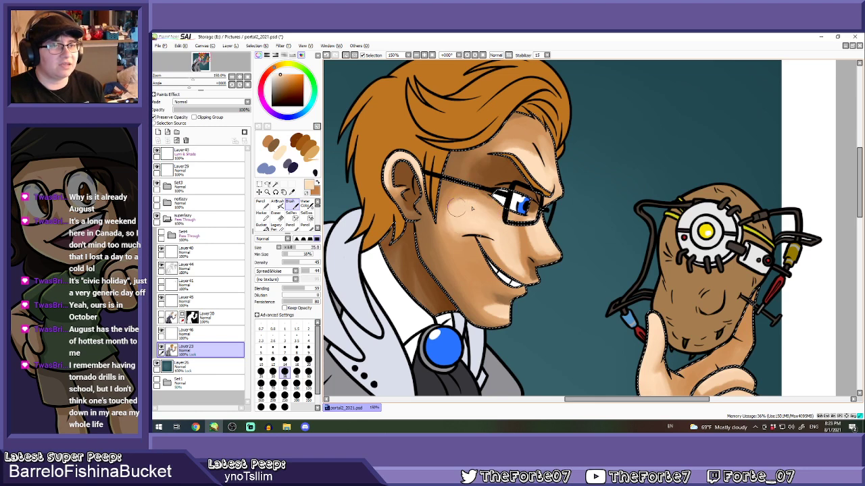
{"action": "left_click", "coordinate": [297, 358]}
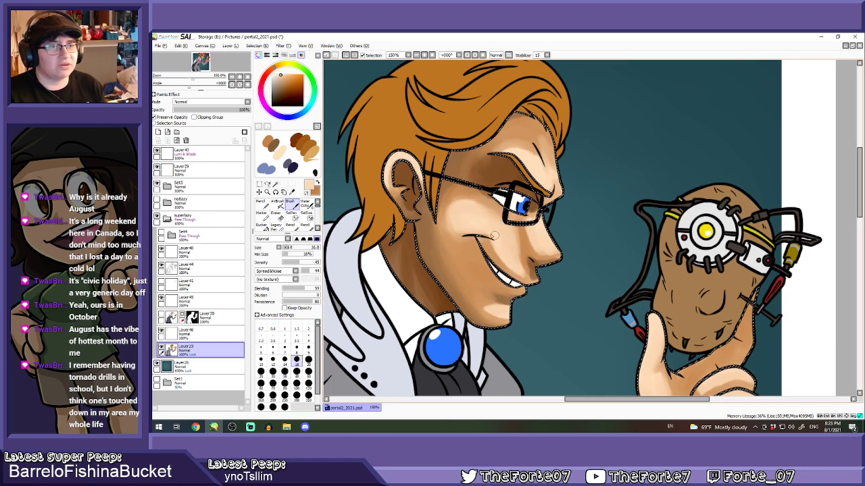
Blend the cheek beside the smile line towards the nose with sampled skin tones, using Brush sizes 16 and 35
{"action": "right_click", "coordinate": [473, 245]}
{"action": "mouse_move", "coordinate": [461, 238]}
{"action": "left_mouse_down"}
{"action": "mouse_move", "coordinate": [492, 238]}
{"action": "mouse_move", "coordinate": [506, 250]}
{"action": "mouse_move", "coordinate": [481, 233]}
{"action": "mouse_move", "coordinate": [499, 245]}
{"action": "left_mouse_up"}
{"action": "left_click", "coordinate": [508, 260], "text": "alt"}
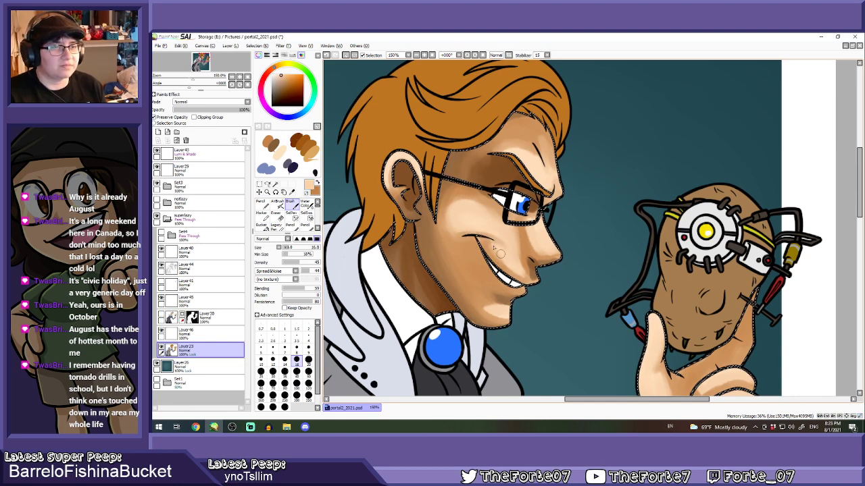
{"action": "mouse_move", "coordinate": [512, 268]}
{"action": "left_mouse_down"}
{"action": "mouse_move", "coordinate": [497, 251]}
{"action": "mouse_move", "coordinate": [515, 244]}
{"action": "left_mouse_up"}
{"action": "left_click", "coordinate": [523, 249], "text": "alt"}
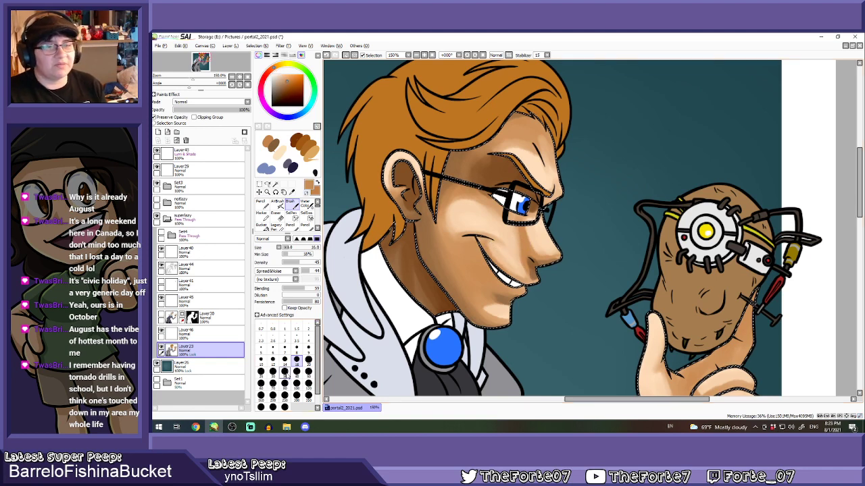
{"action": "left_click", "coordinate": [285, 373]}
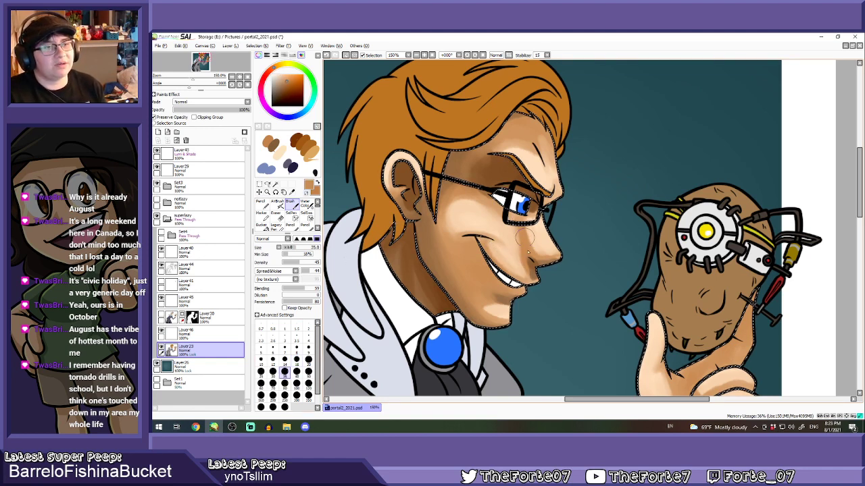
{"action": "left_click", "coordinate": [297, 359]}
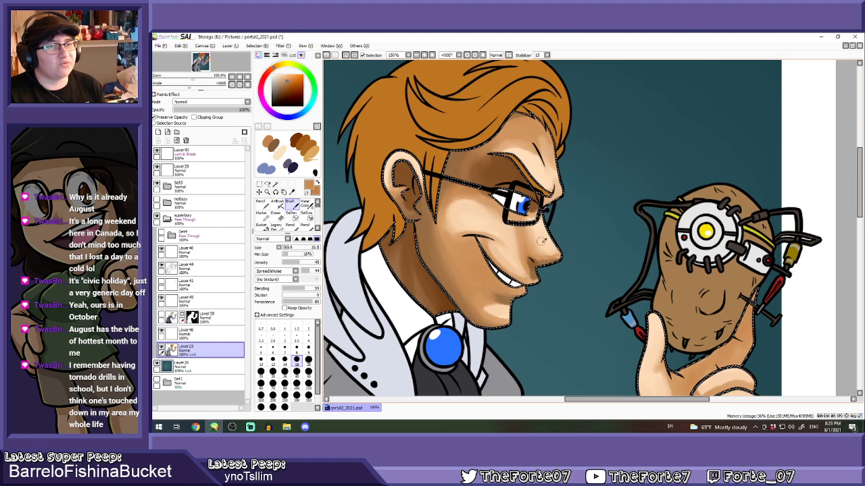
Shade the nostril and the area between nose and mouth with sampled browns and skin tones at Brush size 16
{"action": "right_click", "coordinate": [541, 241]}
{"action": "right_click", "coordinate": [536, 272]}
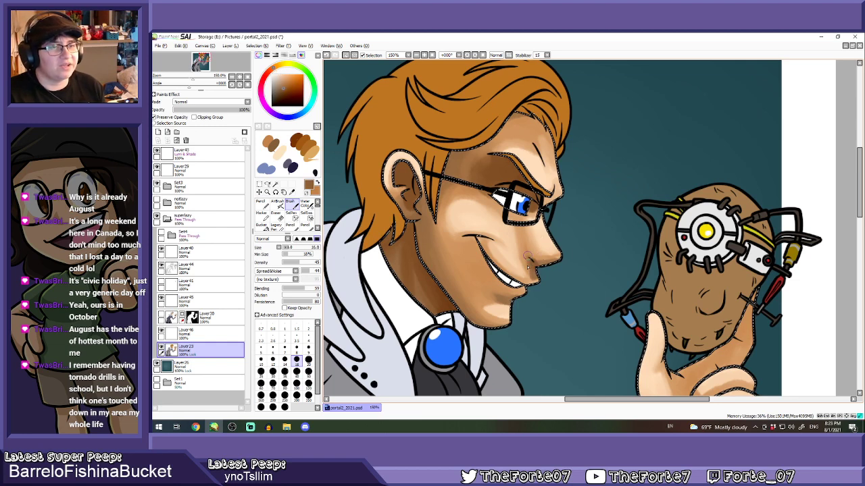
{"action": "right_click", "coordinate": [525, 257]}
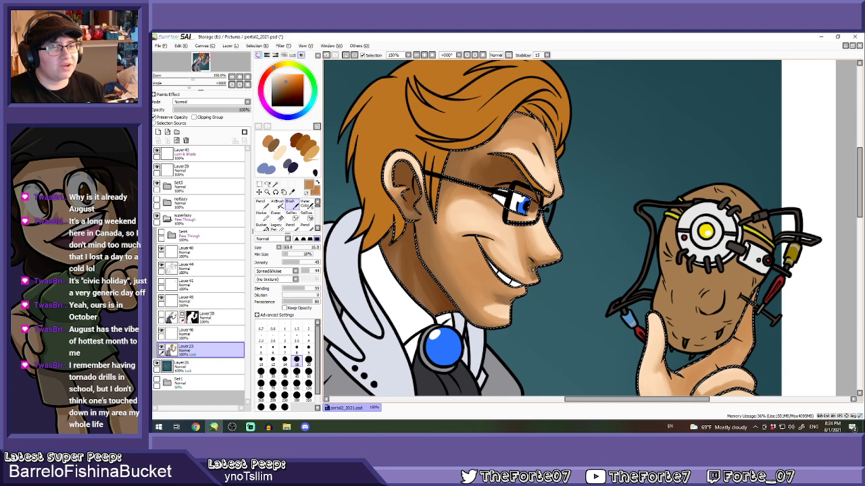
{"action": "right_click", "coordinate": [531, 264]}
{"action": "left_click", "coordinate": [491, 250], "text": "alt"}
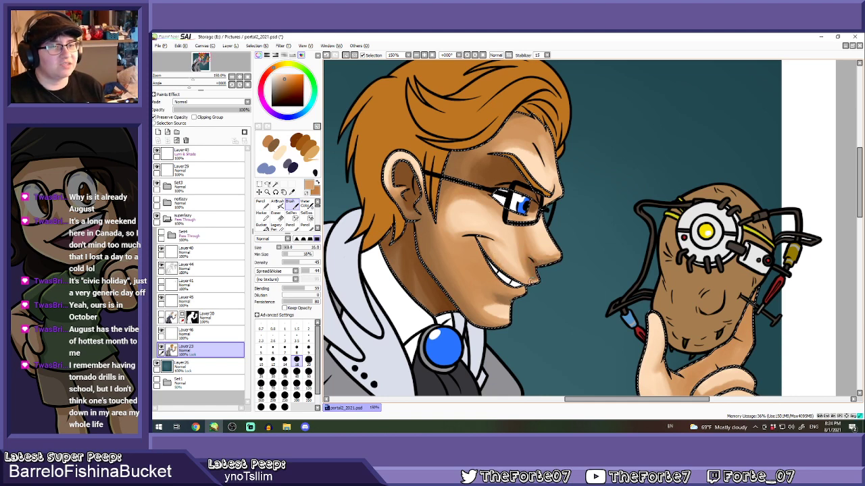
{"action": "right_click", "coordinate": [508, 252]}
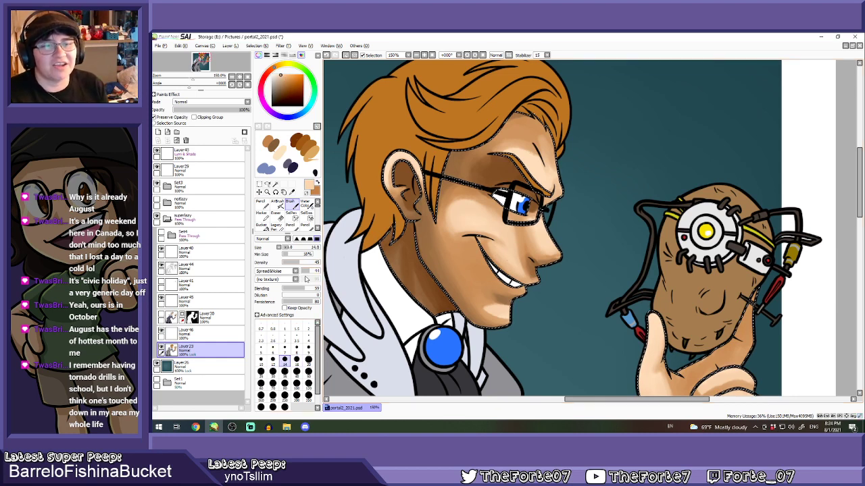
Lighten the nose and forehead at density 73 and blending 32 with Brush sizes 14 to 35, then soften them at density 45
{"action": "left_click_drag", "start_coordinate": [299, 290], "coordinate": [293, 289]}
{"action": "left_click", "coordinate": [307, 262]}
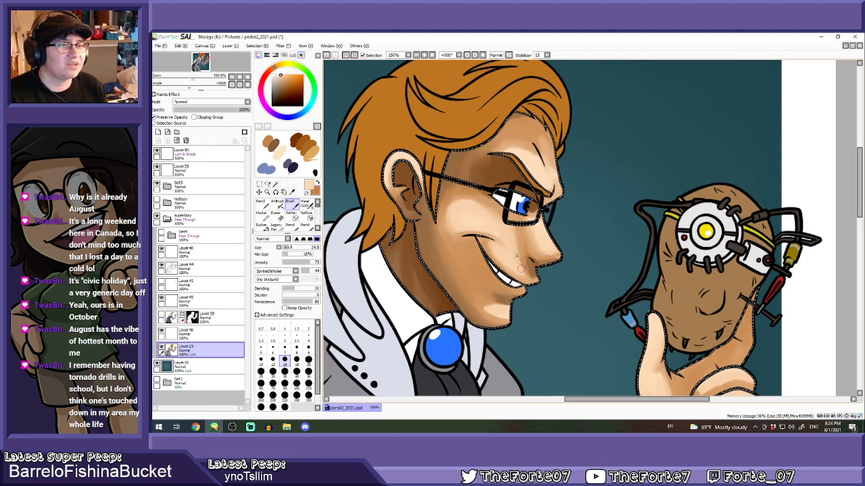
{"action": "right_click", "coordinate": [278, 155]}
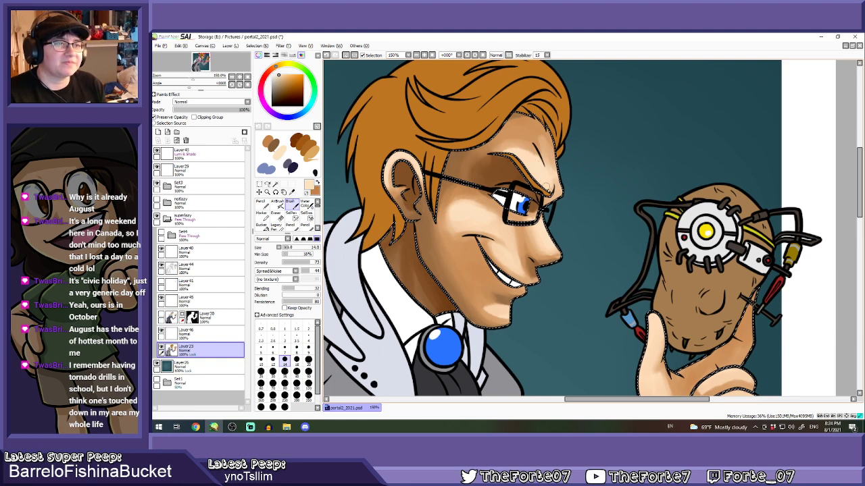
{"action": "left_click", "coordinate": [284, 371]}
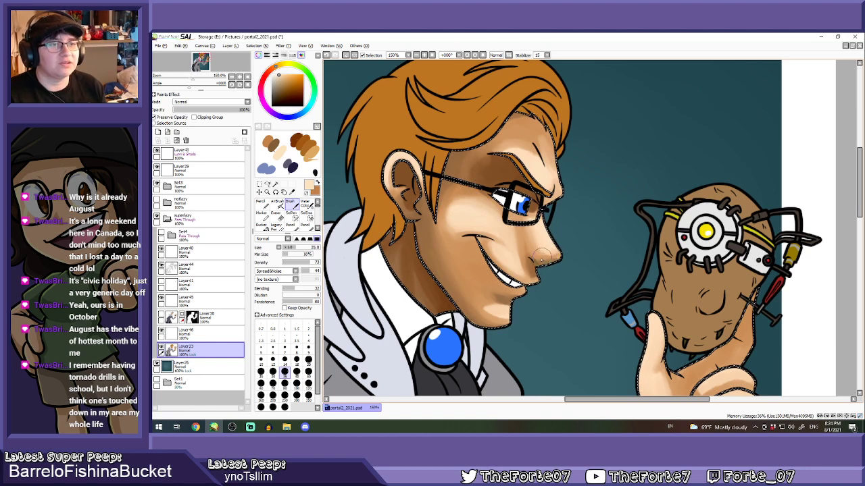
{"action": "right_click", "coordinate": [538, 259]}
{"action": "left_click", "coordinate": [308, 361]}
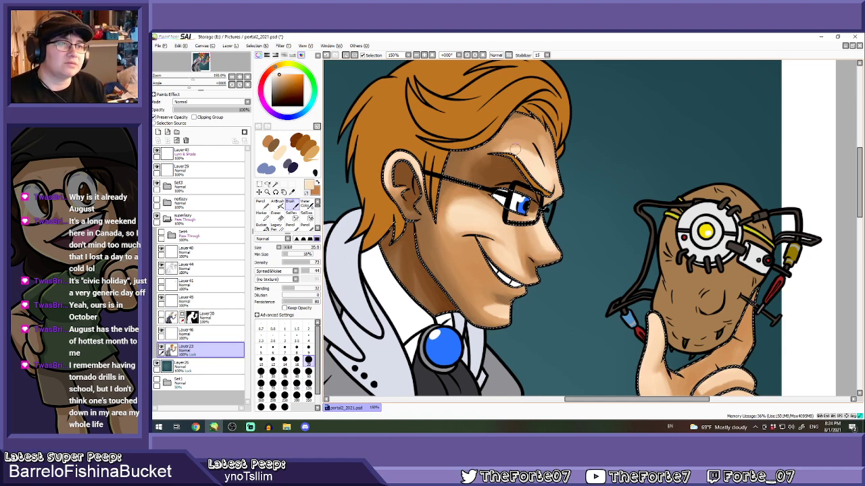
{"action": "left_click", "coordinate": [272, 371]}
{"action": "left_click_drag", "start_coordinate": [305, 264], "coordinate": [299, 265]}
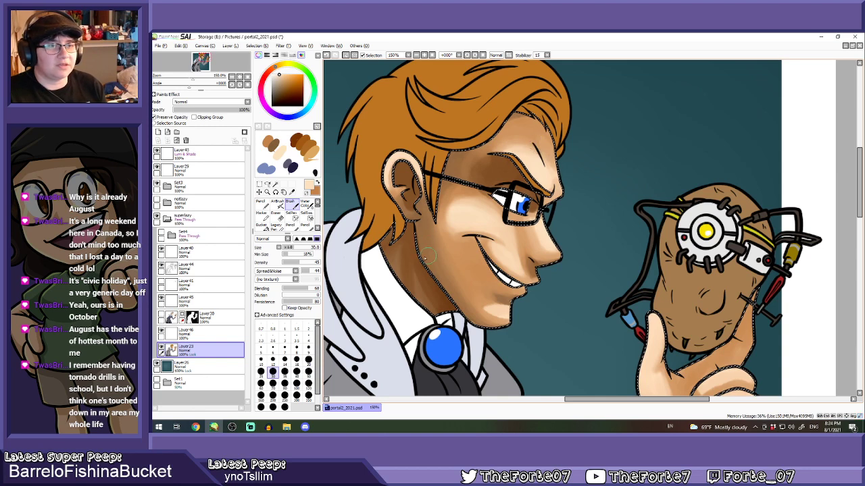
Paint brown shading on the forehead below the hairline at Brush size 14, density 76 and blending 31
{"action": "right_click", "coordinate": [274, 146]}
{"action": "left_click", "coordinate": [284, 361]}
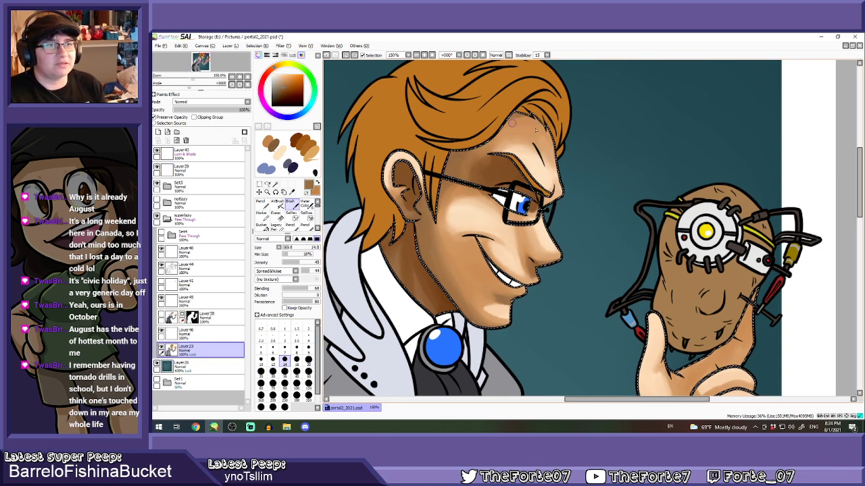
{"action": "left_click", "coordinate": [295, 289]}
{"action": "left_click", "coordinate": [311, 263]}
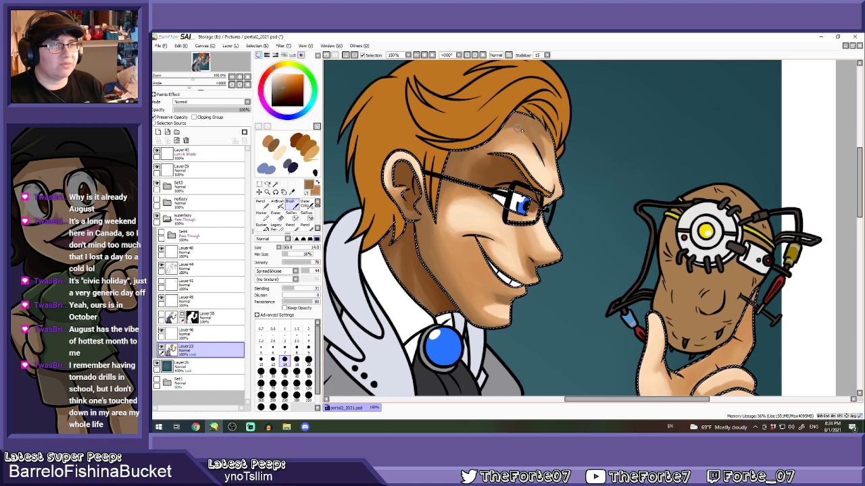
Blend the forehead shading into the surrounding skin with a sampled skin tone at Brush size 40
{"action": "scroll", "coordinate": [490, 144], "scroll_direction": "down", "scroll_amount": 2}
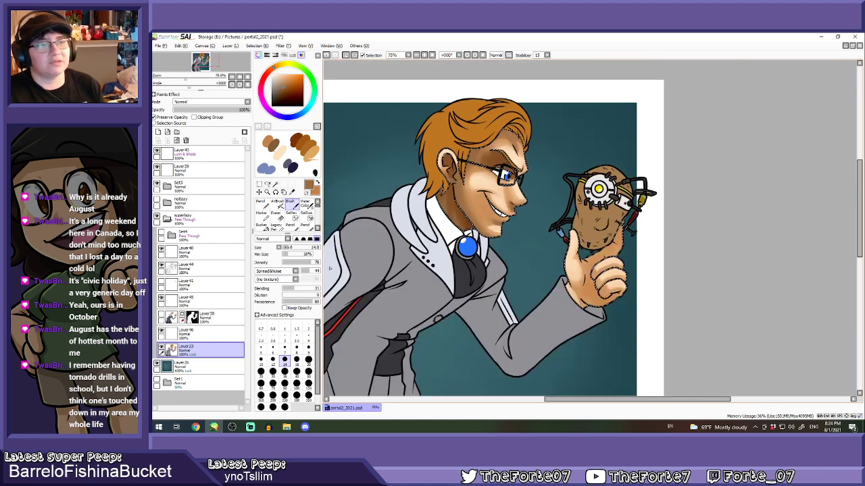
{"action": "left_click", "coordinate": [273, 384]}
{"action": "scroll", "coordinate": [502, 137], "scroll_direction": "up", "scroll_amount": 1}
{"action": "key", "text": "bracketleft"}
{"action": "key", "text": "bracketleft"}
{"action": "key", "text": "bracketleft"}
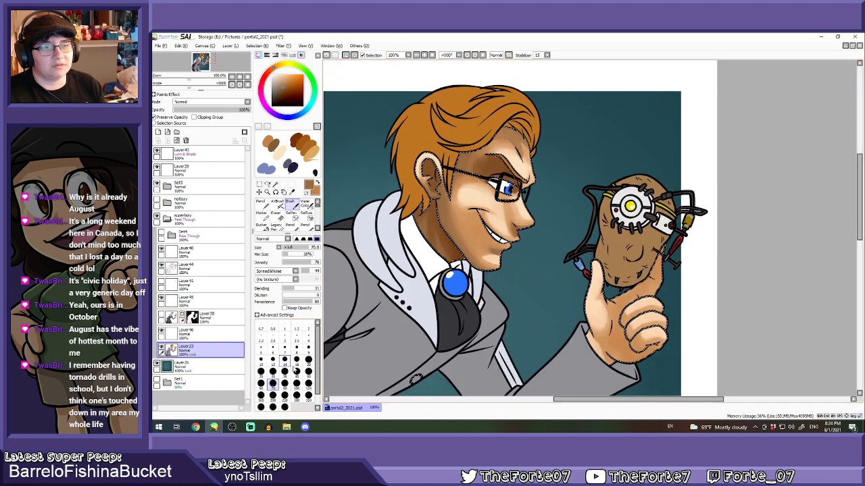
{"action": "scroll", "coordinate": [501, 139], "scroll_direction": "up", "scroll_amount": 1}
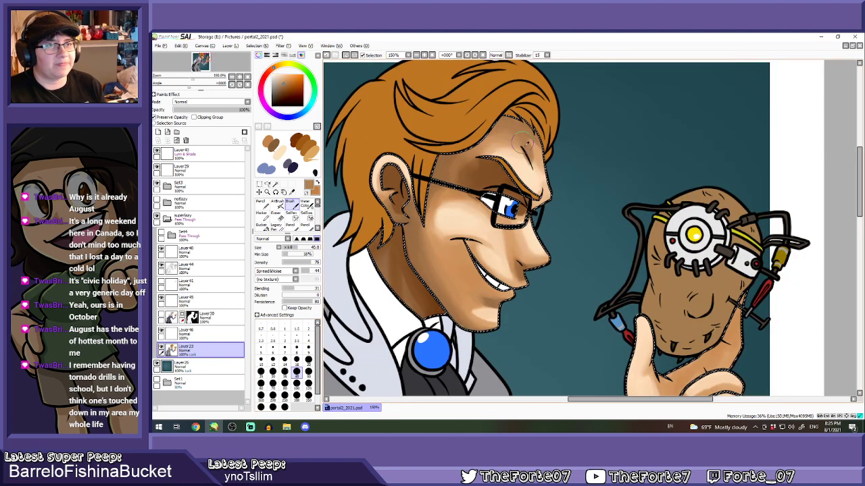
{"action": "right_click", "coordinate": [529, 142]}
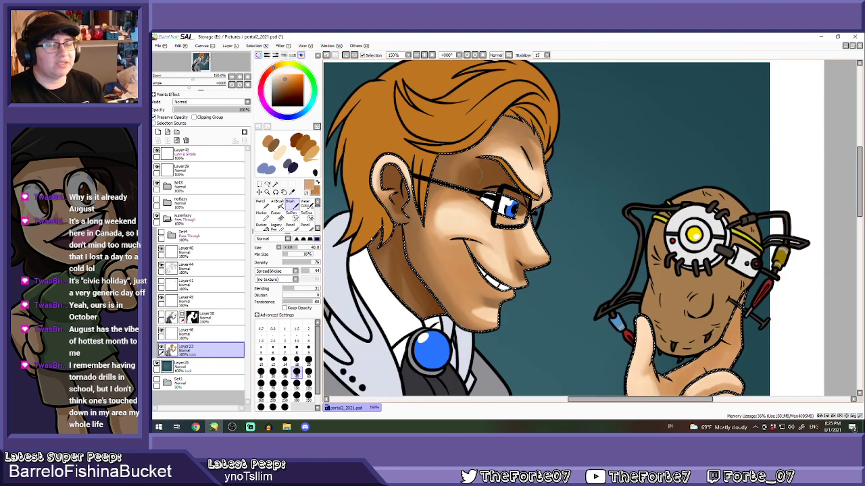
Lighten and blend the forehead and brow with sampled skin tones at Brush sizes 16 and 35, density 74 and blending 22
{"action": "left_click", "coordinate": [296, 361]}
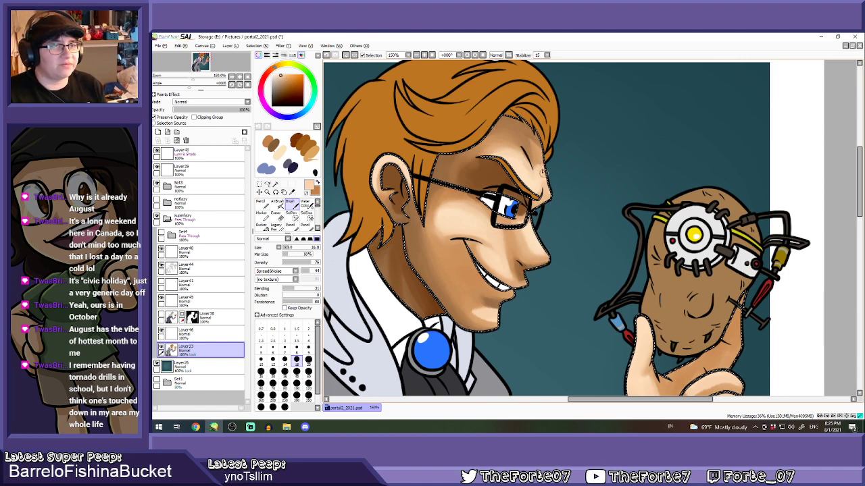
{"action": "left_click", "coordinate": [284, 371]}
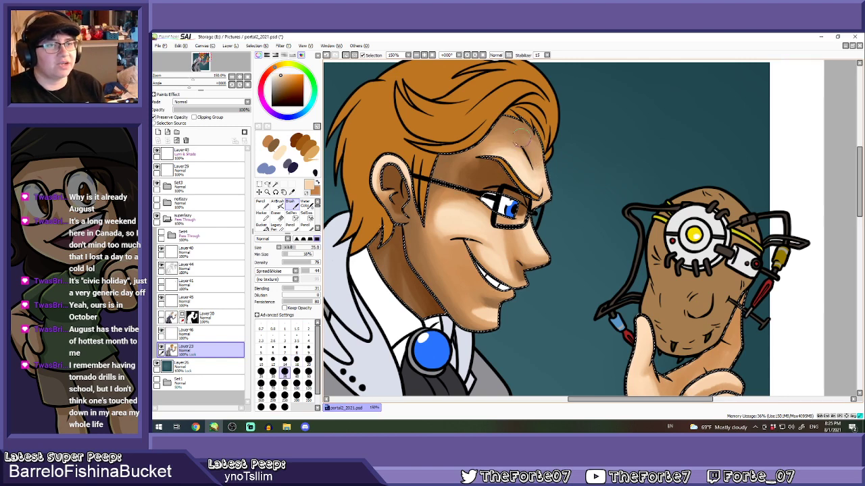
{"action": "left_click", "coordinate": [285, 383]}
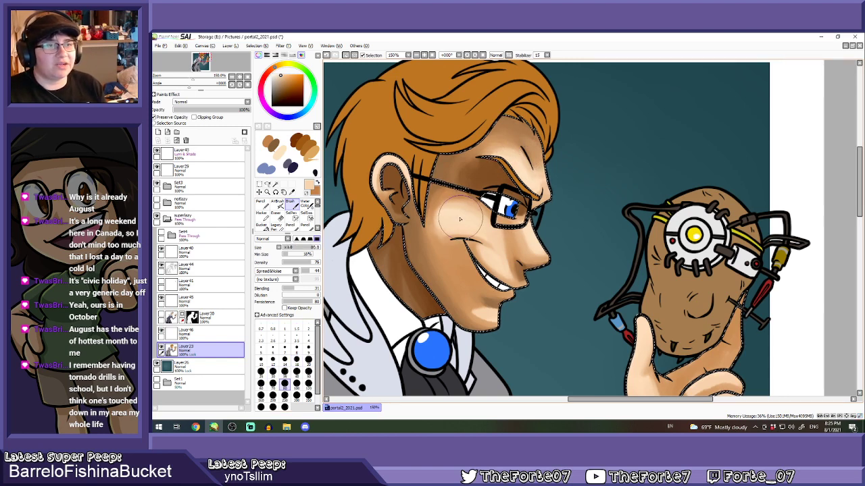
{"action": "left_click", "coordinate": [284, 371]}
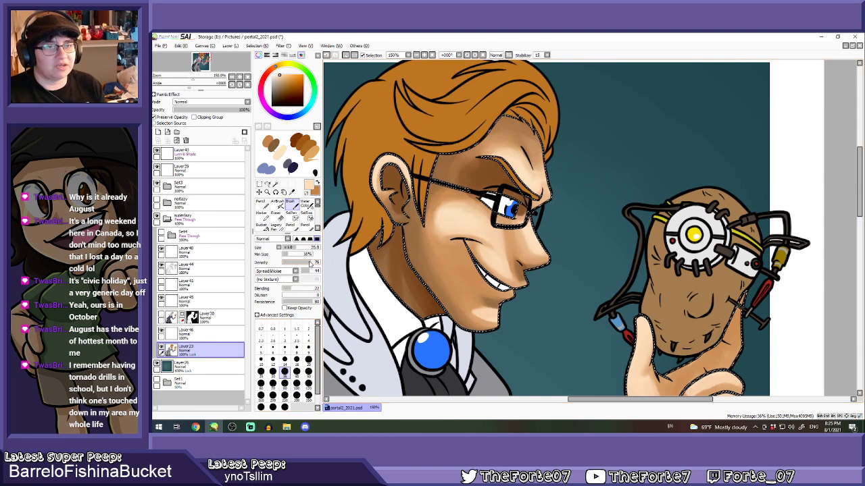
{"action": "left_click_drag", "start_coordinate": [309, 262], "coordinate": [308, 262]}
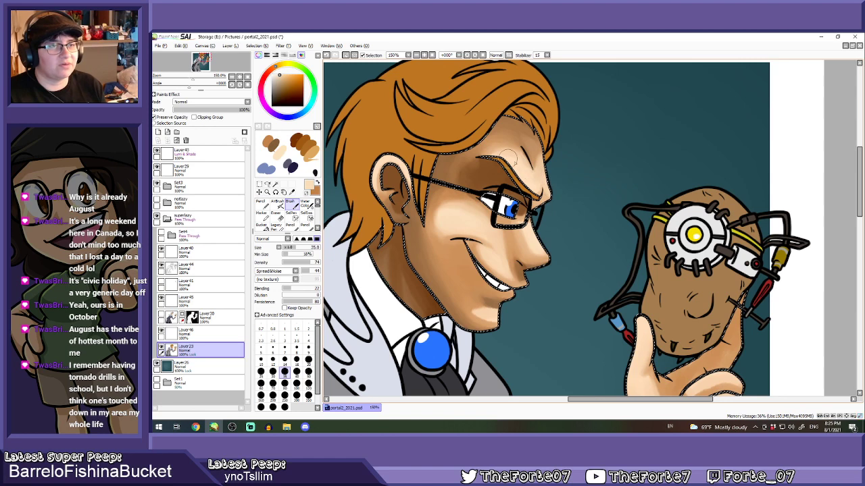
{"action": "left_click", "coordinate": [536, 150], "text": "alt"}
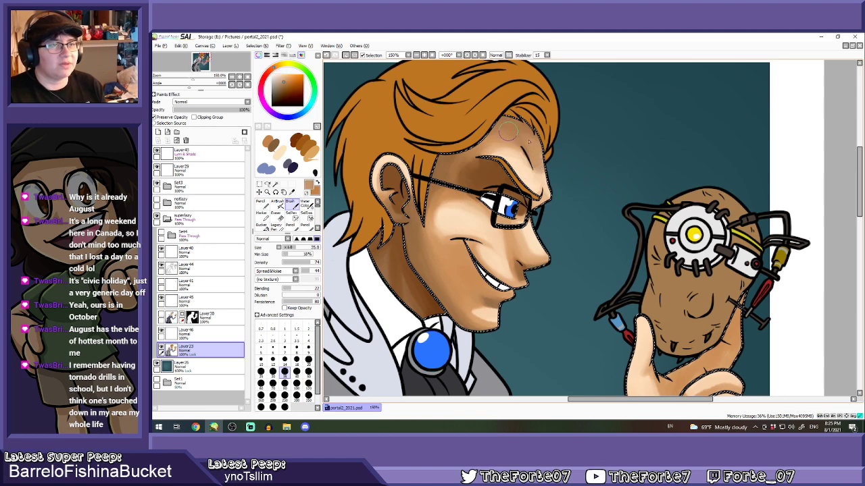
Deepen the eye-socket shadow between the eyebrow and glasses with sampled dark browns at Brush size 16
{"action": "scroll", "coordinate": [506, 154], "scroll_direction": "down", "scroll_amount": 3}
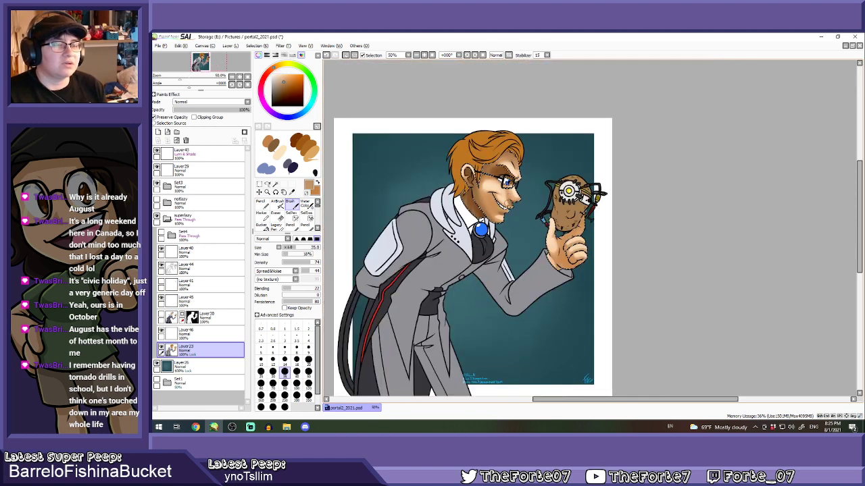
{"action": "scroll", "coordinate": [452, 145], "scroll_direction": "up", "scroll_amount": 4}
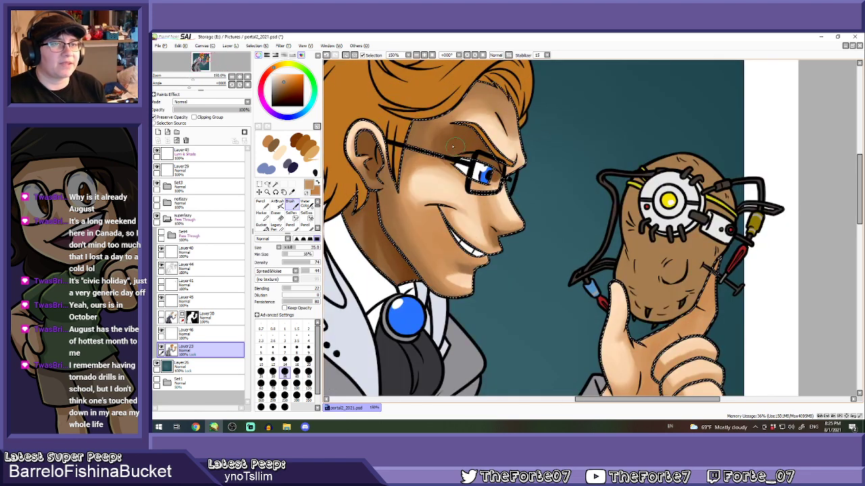
{"action": "left_click", "coordinate": [453, 147], "text": "alt"}
{"action": "left_click", "coordinate": [297, 363]}
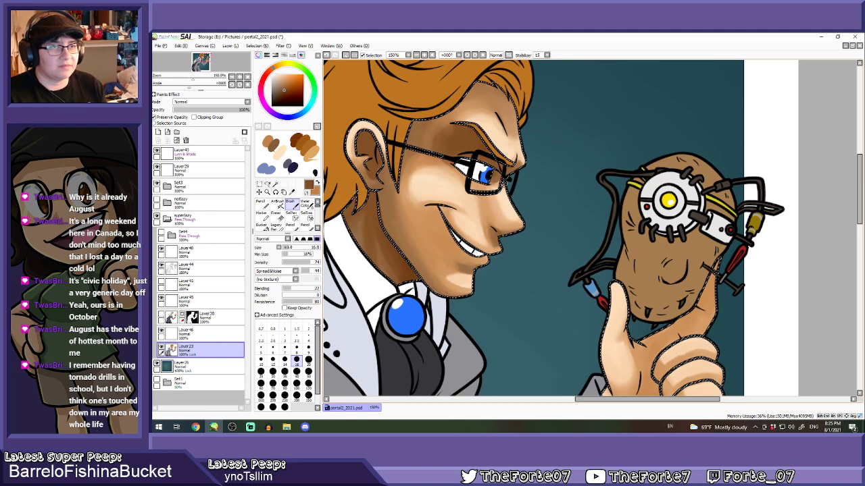
{"action": "left_click", "coordinate": [454, 160], "text": "alt"}
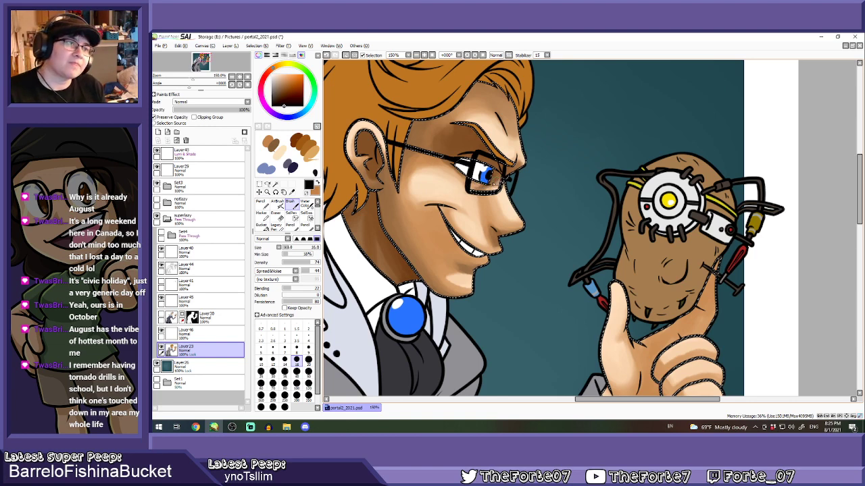
{"action": "left_click", "coordinate": [451, 138], "text": "alt"}
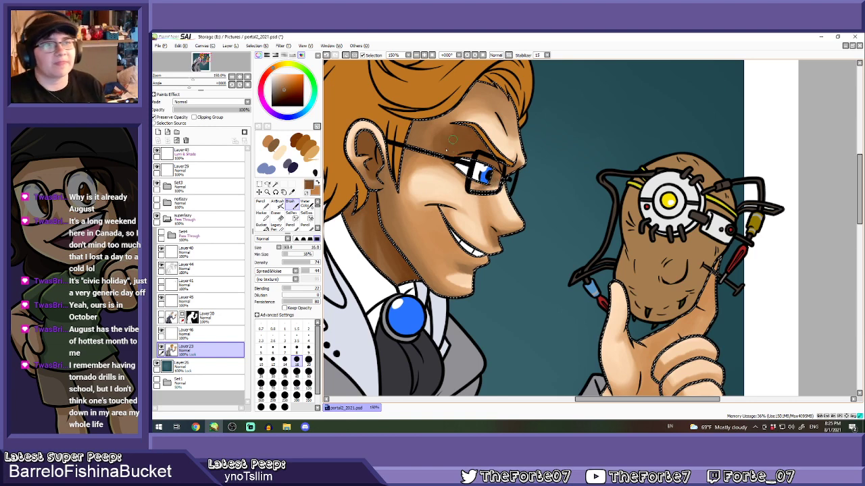
Blend the lower cheek beside the smile with a sampled skin tone at Brush sizes 16 and 35
{"action": "scroll", "coordinate": [447, 135], "scroll_direction": "down", "scroll_amount": 4}
{"action": "scroll", "coordinate": [450, 181], "scroll_direction": "up", "scroll_amount": 3}
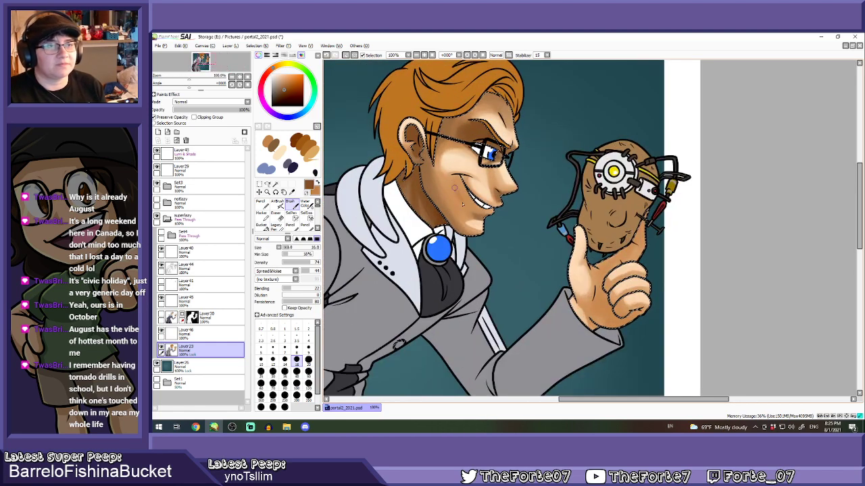
{"action": "scroll", "coordinate": [457, 194], "scroll_direction": "up", "scroll_amount": 1}
{"action": "left_click", "coordinate": [454, 196], "text": "alt"}
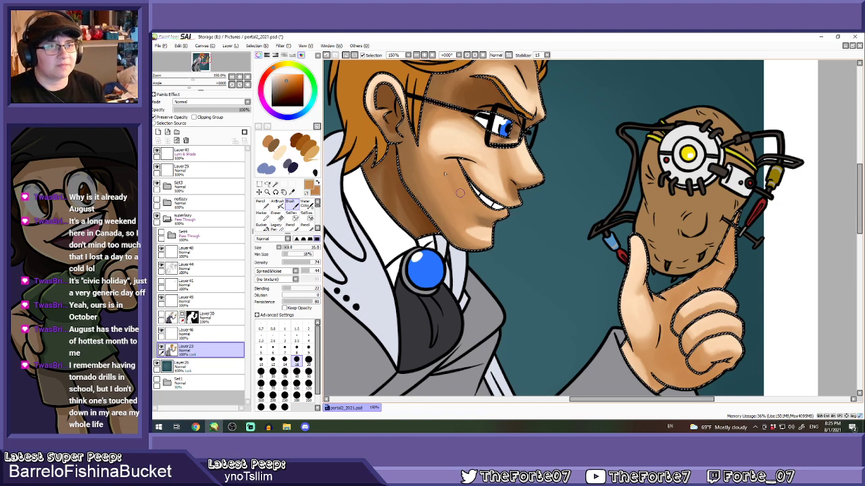
{"action": "scroll", "coordinate": [456, 203], "scroll_direction": "down", "scroll_amount": 4}
{"action": "scroll", "coordinate": [457, 195], "scroll_direction": "up", "scroll_amount": 3}
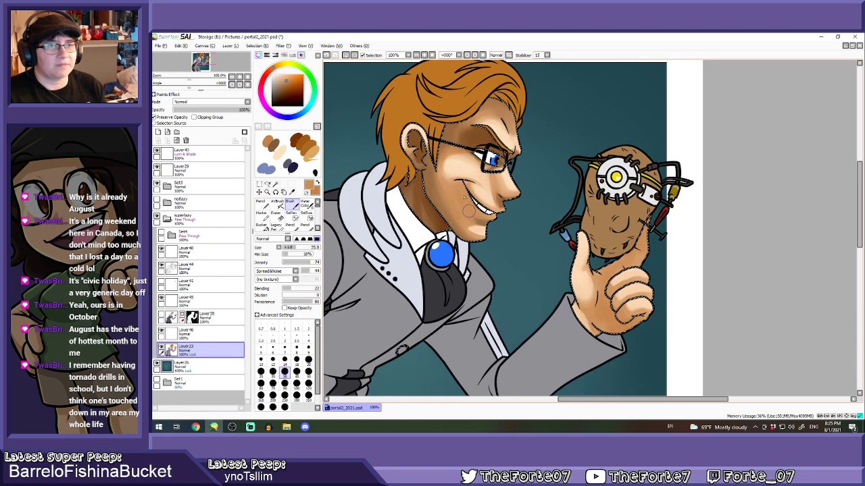
Lighten and smooth the upper cheek with sampled skin tones at Brush sizes 40 and 30, raising the density to 78
{"action": "left_click", "coordinate": [445, 174], "text": "alt"}
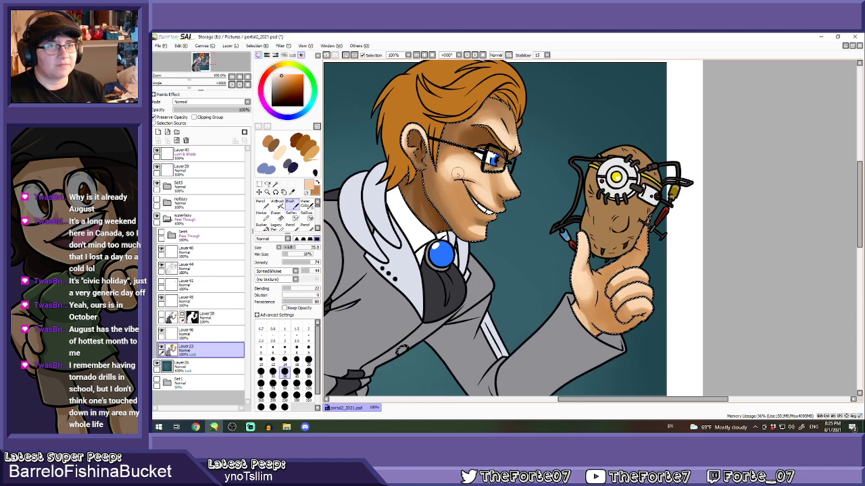
{"action": "key", "text": "bracketright"}
{"action": "left_click", "coordinate": [448, 184], "text": "alt"}
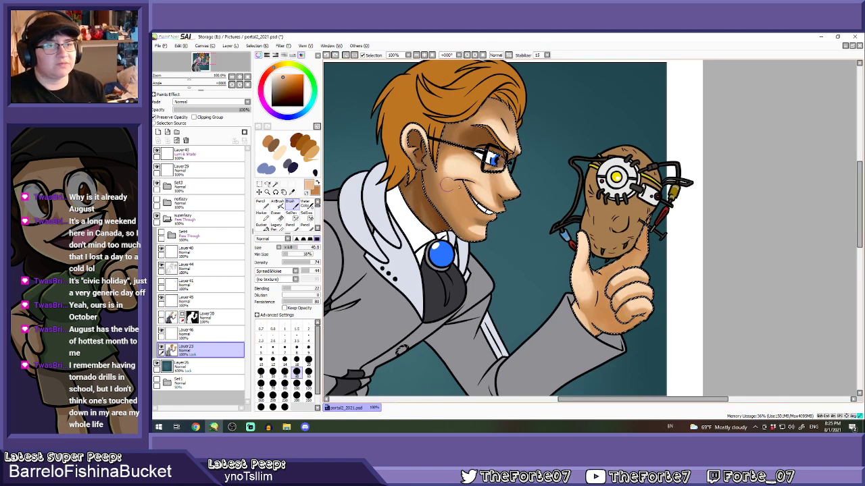
{"action": "left_click_drag", "start_coordinate": [448, 184], "coordinate": [443, 198]}
{"action": "left_click", "coordinate": [273, 373]}
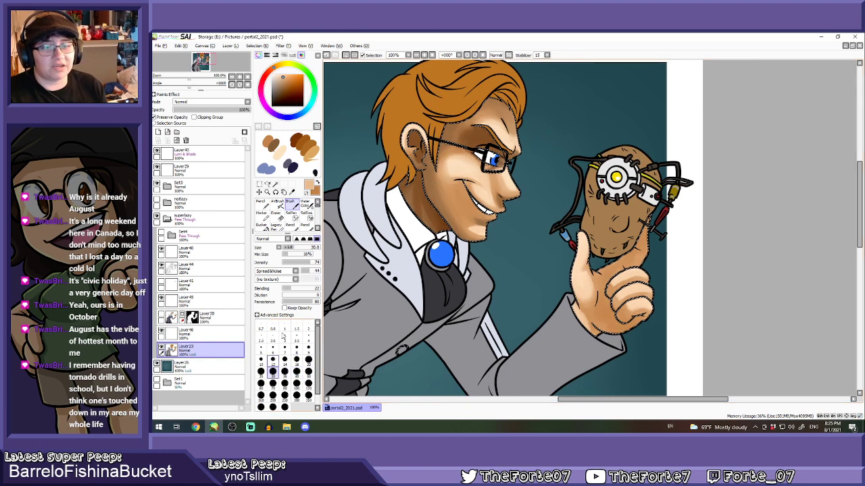
{"action": "left_click", "coordinate": [438, 184], "text": "alt"}
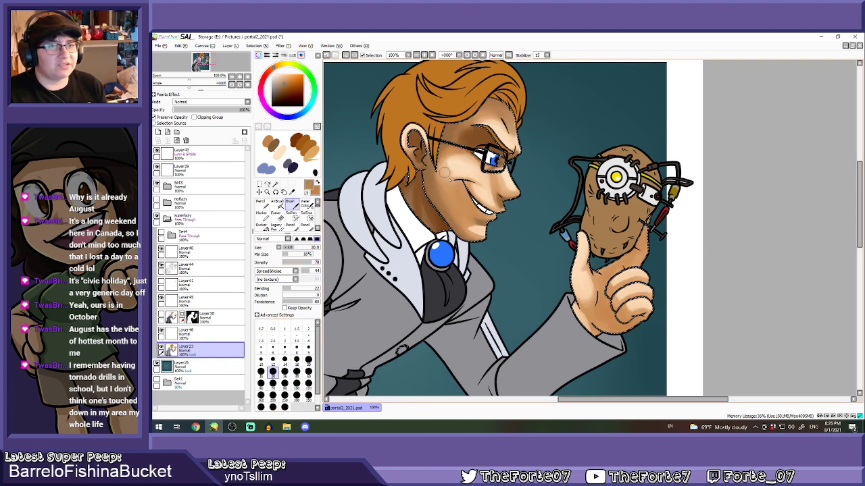
{"action": "left_click", "coordinate": [457, 173], "text": "alt"}
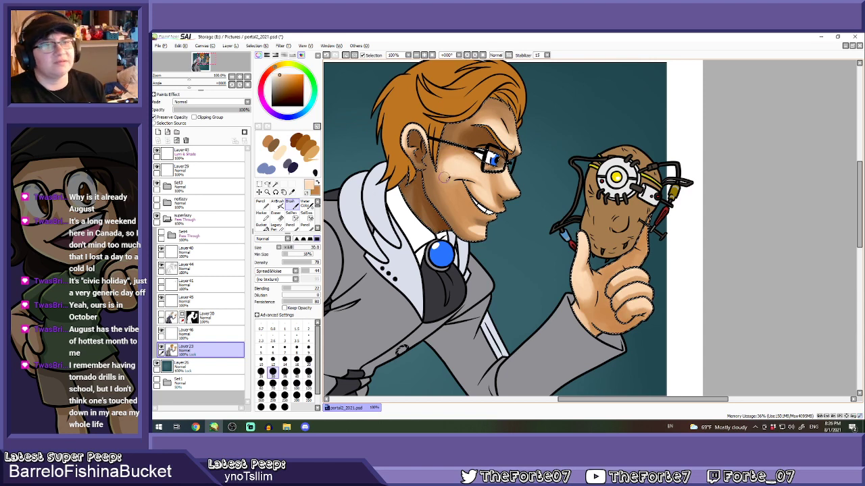
Soften the cheek, mouth and chin shading with sampled skin tones at Brush sizes 30 and 16, density 41 and blending 69
{"action": "left_click", "coordinate": [446, 177], "text": "alt"}
{"action": "left_click", "coordinate": [308, 288]}
{"action": "left_click", "coordinate": [298, 262]}
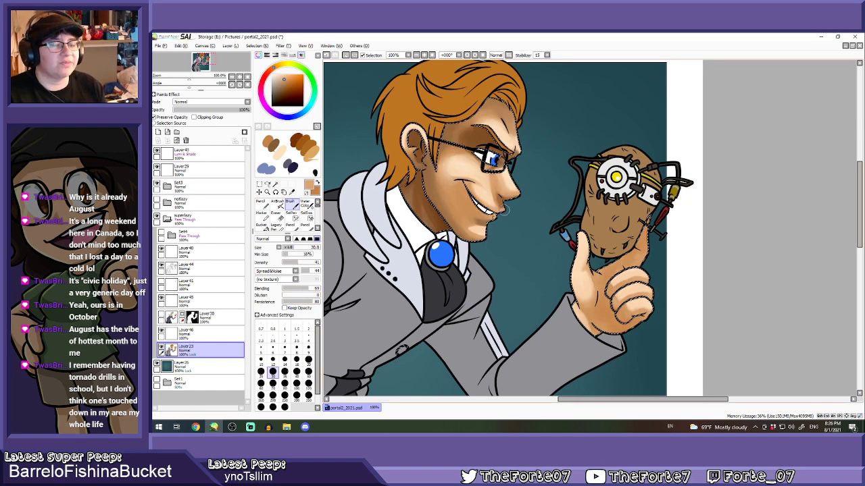
{"action": "key", "text": "bracketleft"}
{"action": "key", "text": "bracketleft"}
{"action": "key", "text": "bracketleft"}
{"action": "scroll", "coordinate": [493, 217], "scroll_direction": "up", "scroll_amount": 2}
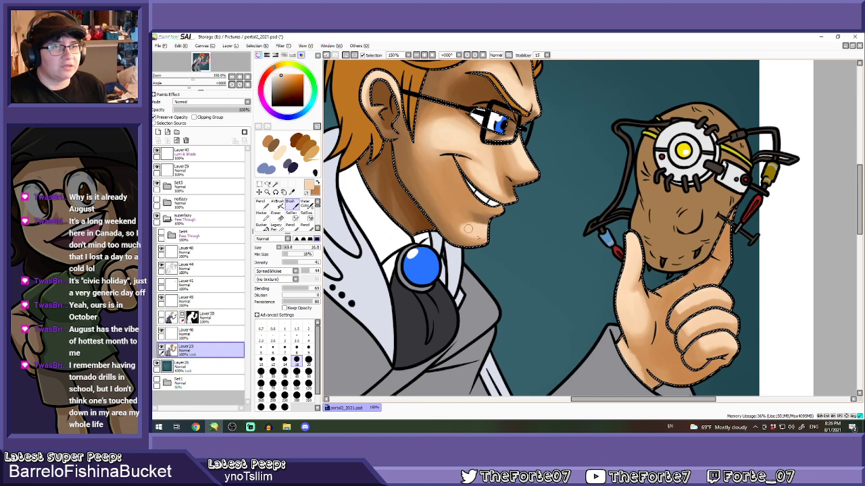
Paint a dark brown shadow between the nose and upper lip at Brush size 12, density 77 and blending 25
{"action": "right_click", "coordinate": [423, 214]}
{"action": "left_click", "coordinate": [273, 361]}
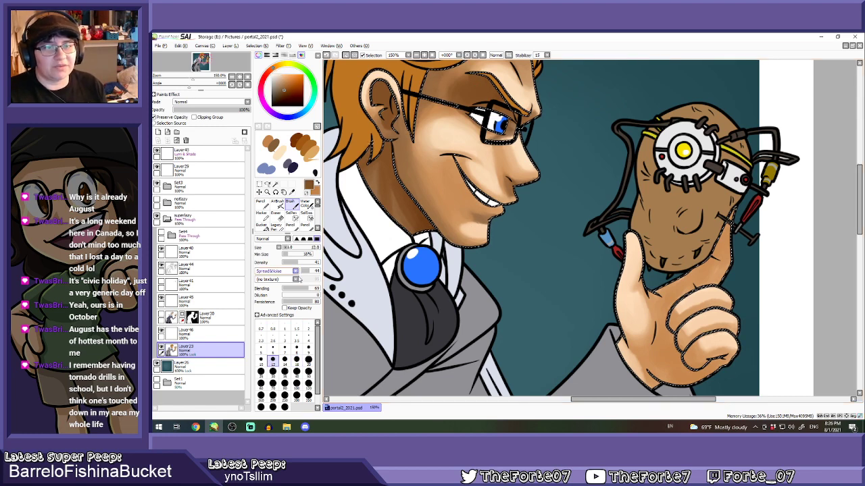
{"action": "left_click", "coordinate": [291, 288]}
{"action": "left_click", "coordinate": [310, 262]}
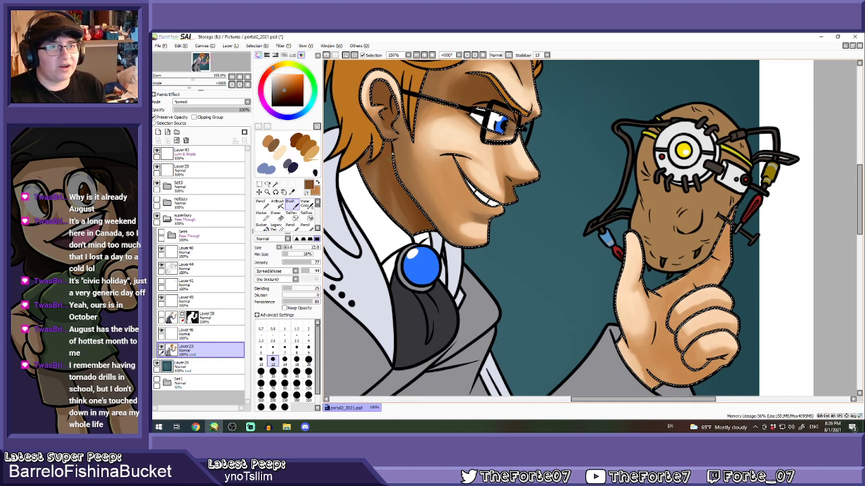
{"action": "right_click", "coordinate": [399, 186]}
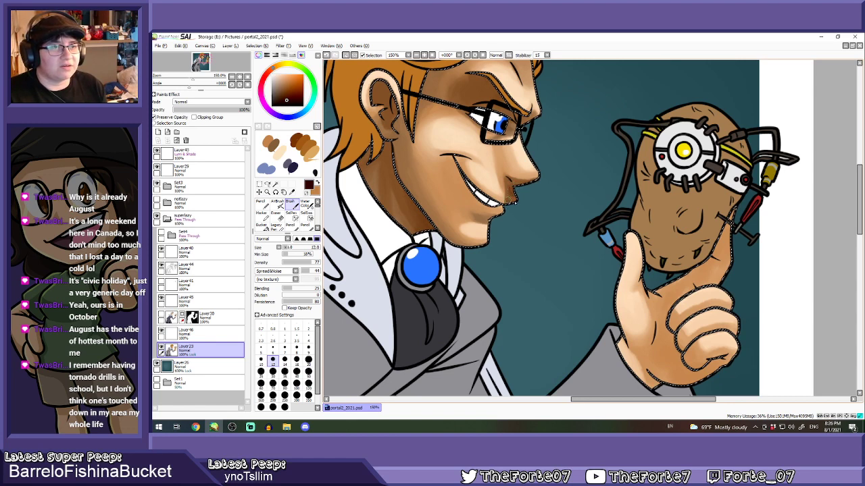
{"action": "scroll", "coordinate": [534, 186], "scroll_direction": "down", "scroll_amount": 2}
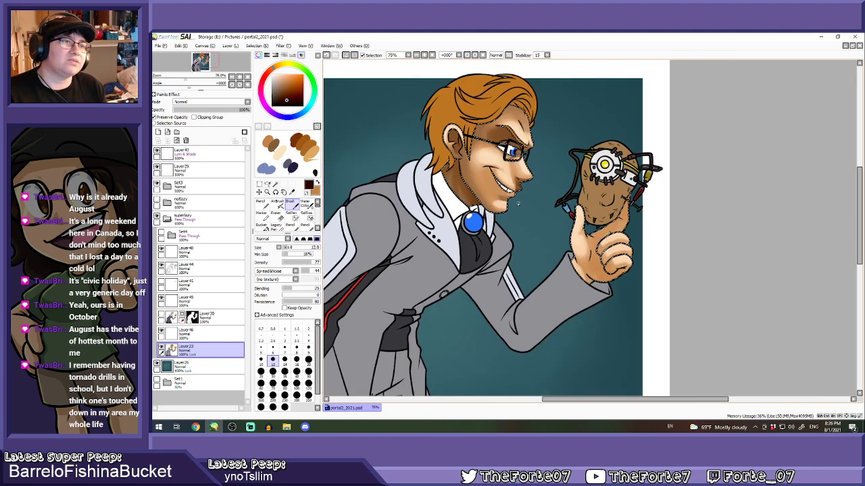
Deepen the neck shadow beneath the jawline with dark brown at Brush size 12, blending it with sampled brown at sizes 35 and 16
{"action": "scroll", "coordinate": [541, 193], "scroll_direction": "up", "scroll_amount": 1}
{"action": "scroll", "coordinate": [473, 168], "scroll_direction": "up", "scroll_amount": 2}
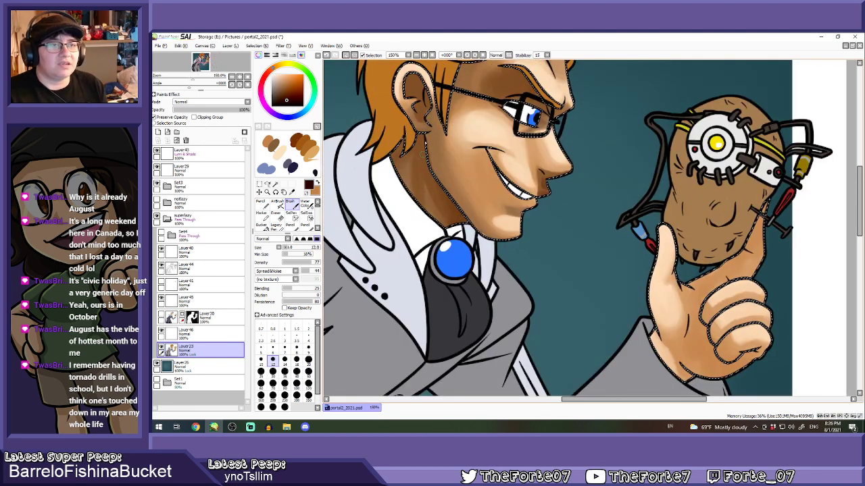
{"action": "left_click_drag", "start_coordinate": [424, 157], "coordinate": [449, 218]}
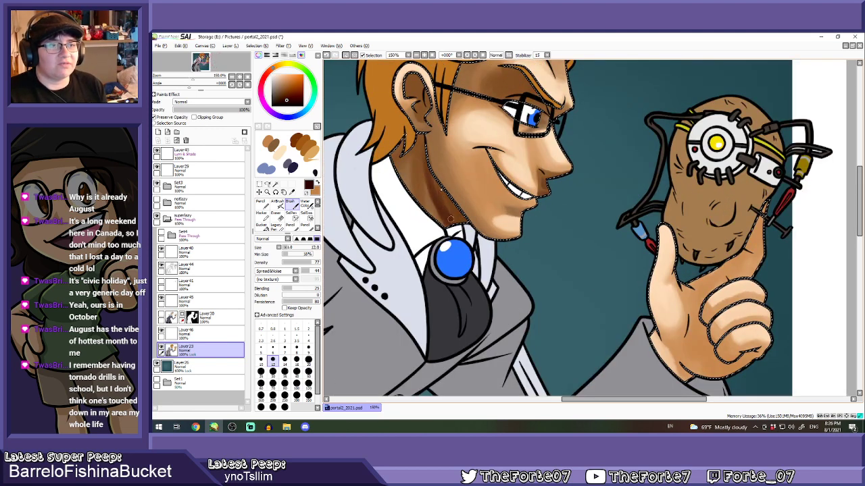
{"action": "left_click_drag", "start_coordinate": [438, 181], "coordinate": [459, 217]}
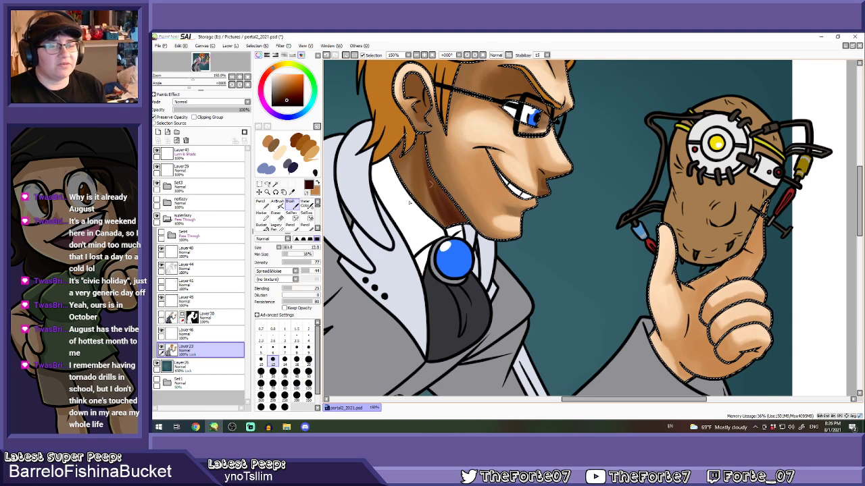
{"action": "left_click", "coordinate": [284, 373]}
{"action": "right_click", "coordinate": [435, 190]}
{"action": "mouse_move", "coordinate": [432, 177]}
{"action": "left_mouse_down"}
{"action": "mouse_move", "coordinate": [446, 212]}
{"action": "mouse_move", "coordinate": [441, 202]}
{"action": "mouse_move", "coordinate": [454, 222]}
{"action": "mouse_move", "coordinate": [442, 191]}
{"action": "mouse_move", "coordinate": [461, 219]}
{"action": "mouse_move", "coordinate": [434, 185]}
{"action": "mouse_move", "coordinate": [445, 215]}
{"action": "mouse_move", "coordinate": [430, 185]}
{"action": "mouse_move", "coordinate": [447, 224]}
{"action": "left_mouse_up"}
{"action": "left_click", "coordinate": [297, 360]}
{"action": "left_click_drag", "start_coordinate": [426, 154], "coordinate": [449, 213]}
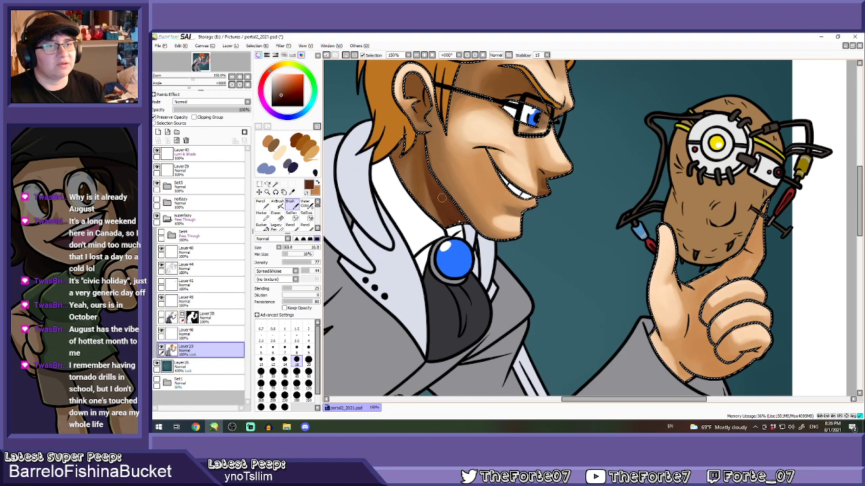
Refine the brown shading around the lips and under the nose at Brush size 6 and density 89
{"action": "scroll", "coordinate": [450, 219], "scroll_direction": "down", "scroll_amount": 2}
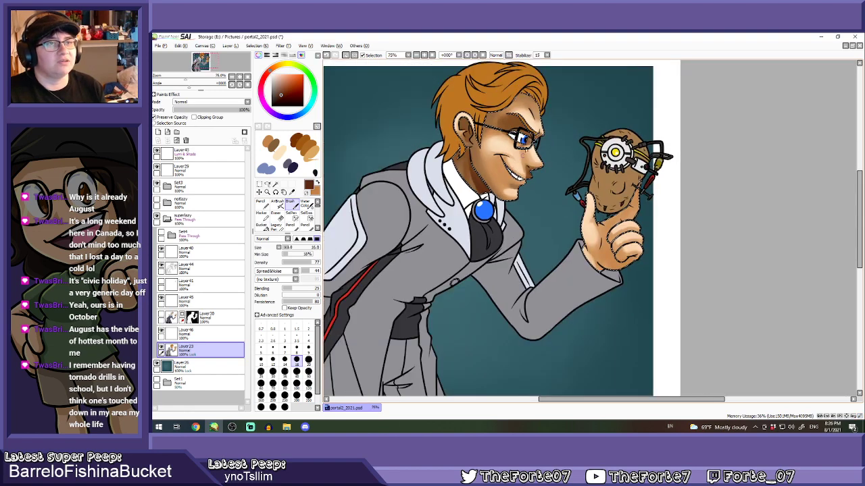
{"action": "scroll", "coordinate": [533, 165], "scroll_direction": "up", "scroll_amount": 4}
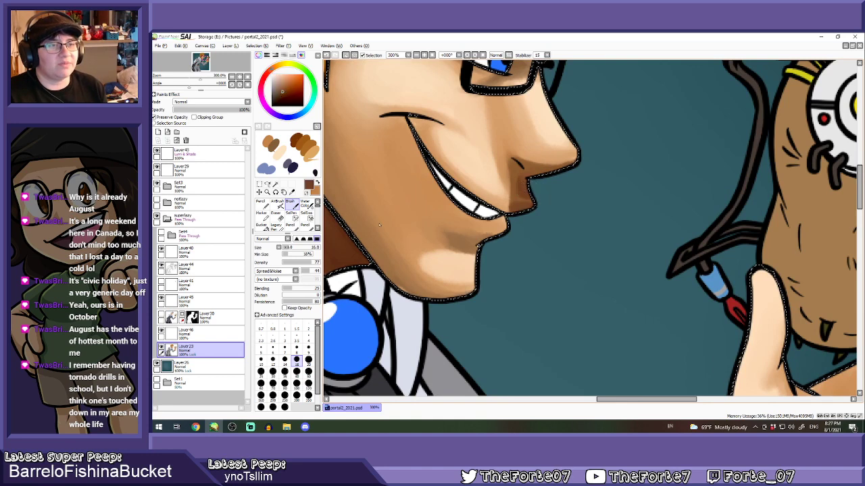
{"action": "left_click", "coordinate": [273, 349]}
{"action": "left_click", "coordinate": [273, 349]}
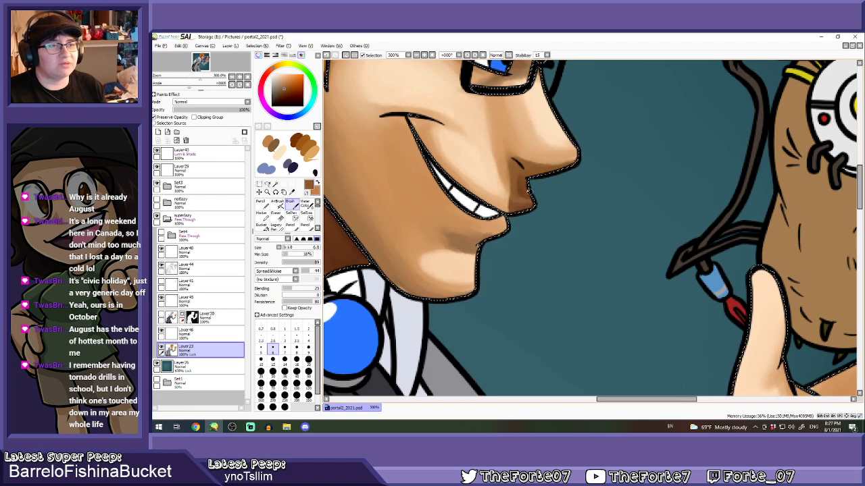
{"action": "scroll", "coordinate": [508, 196], "scroll_direction": "down", "scroll_amount": 4}
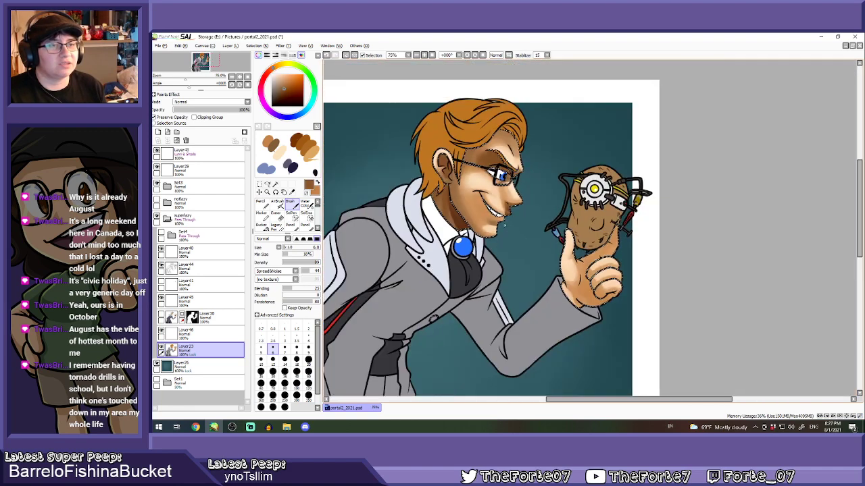
{"action": "scroll", "coordinate": [509, 210], "scroll_direction": "up", "scroll_amount": 3}
{"action": "scroll", "coordinate": [509, 220], "scroll_direction": "up", "scroll_amount": 2}
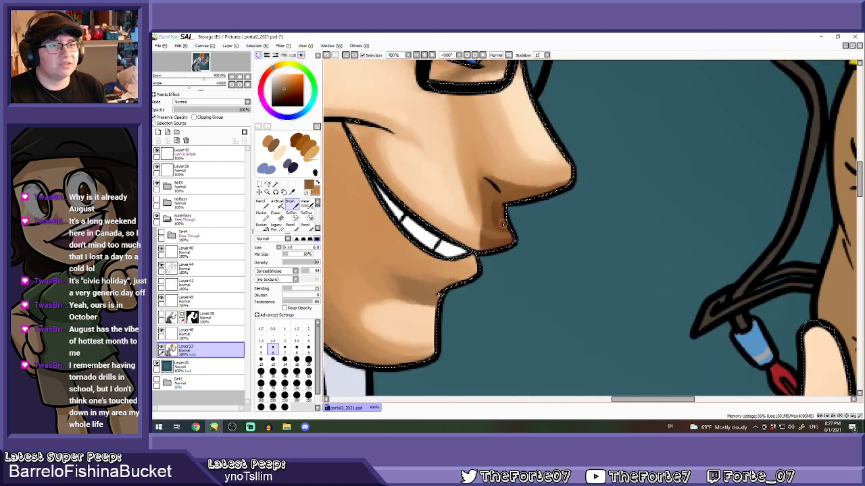
Redo the eye-socket shadow above the glasses with sampled dark browns at Brush size 12 and blend it at size 40
{"action": "right_click", "coordinate": [499, 235]}
{"action": "scroll", "coordinate": [499, 235], "scroll_direction": "down", "scroll_amount": 1}
{"action": "left_click", "coordinate": [296, 362]}
{"action": "scroll", "coordinate": [508, 208], "scroll_direction": "down", "scroll_amount": 3}
{"action": "scroll", "coordinate": [493, 151], "scroll_direction": "up", "scroll_amount": 1}
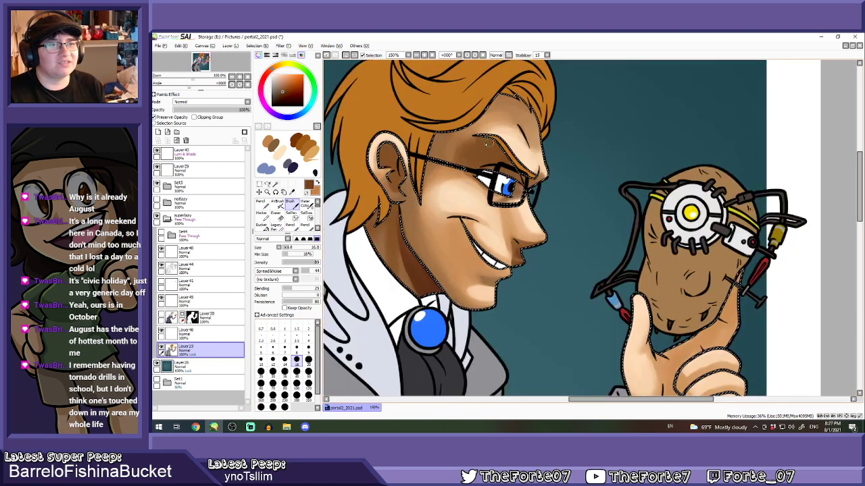
{"action": "key", "text": "ctrl+z"}
{"action": "right_click", "coordinate": [411, 274]}
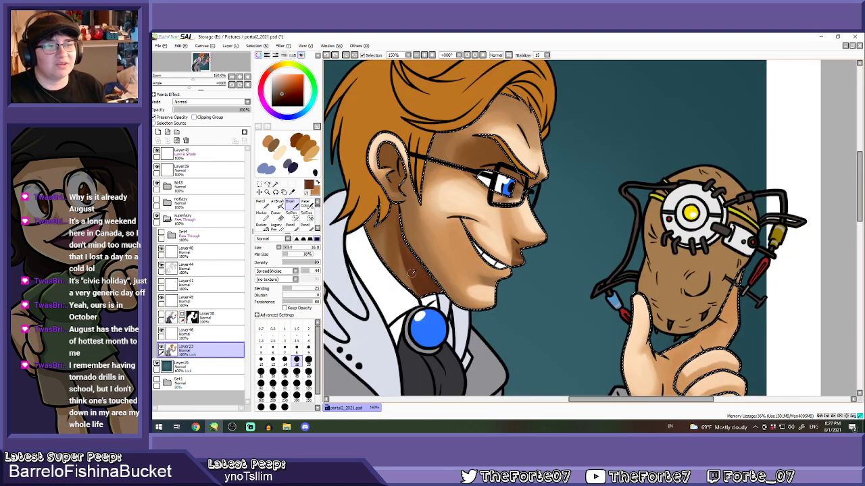
{"action": "left_click", "coordinate": [273, 362]}
{"action": "scroll", "coordinate": [491, 141], "scroll_direction": "up", "scroll_amount": 1}
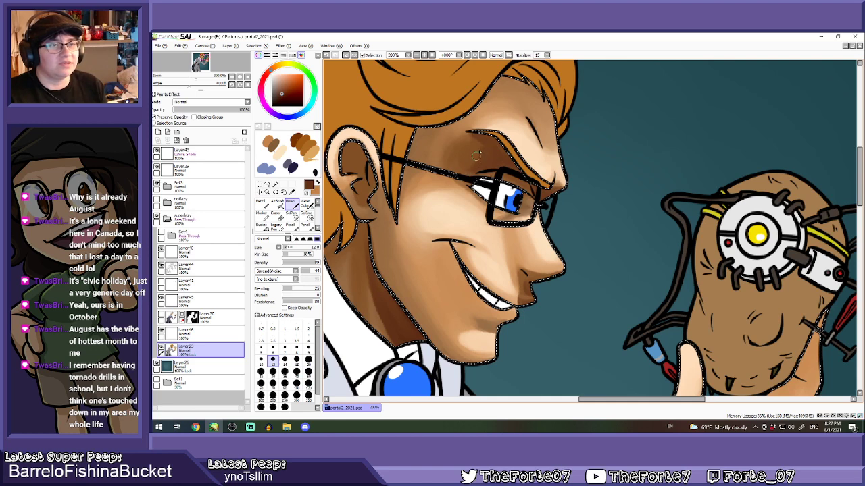
{"action": "key", "text": "bracketright"}
{"action": "key", "text": "bracketright"}
{"action": "key", "text": "bracketright"}
{"action": "key", "text": "bracketright"}
{"action": "key", "text": "bracketright"}
{"action": "key", "text": "bracketright"}
{"action": "key", "text": "bracketright"}
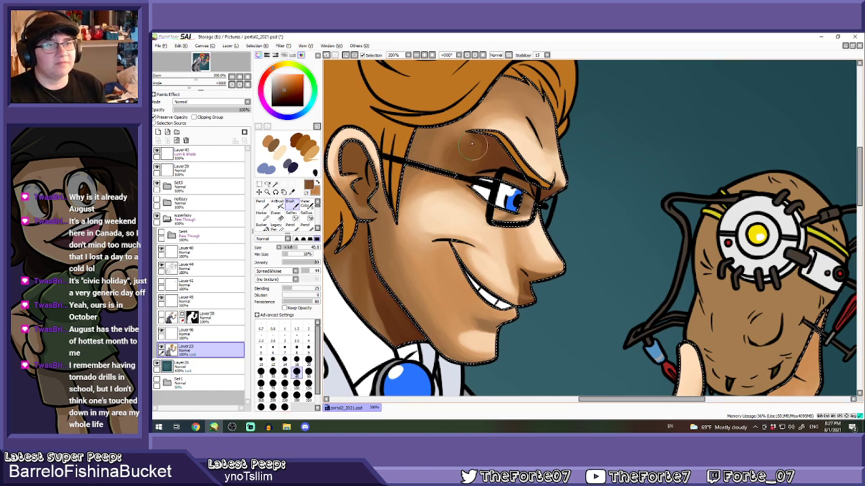
Shade the inside of the ear with dark brown at Brush sizes 20 and 12, lowering the blending to 10
{"action": "scroll", "coordinate": [507, 204], "scroll_direction": "down", "scroll_amount": 2}
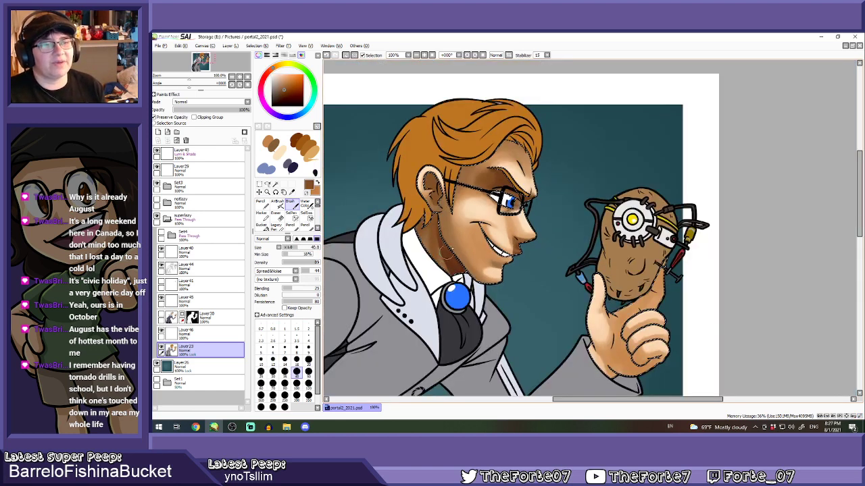
{"action": "scroll", "coordinate": [503, 196], "scroll_direction": "up", "scroll_amount": 2}
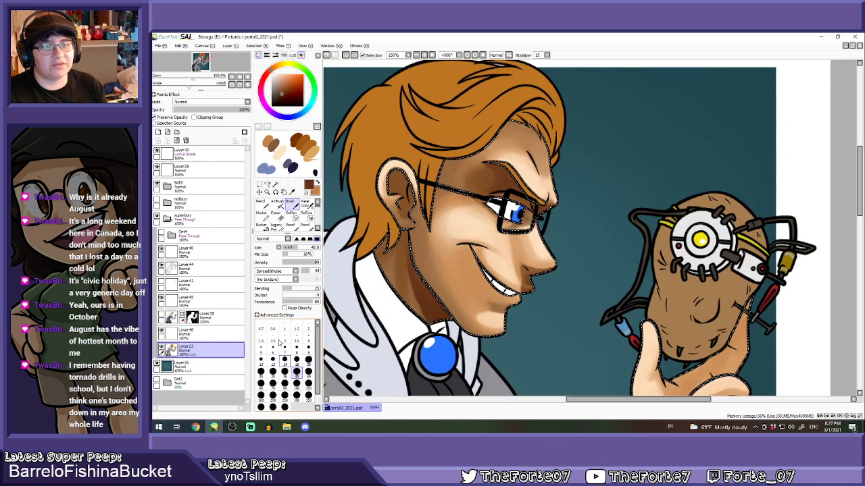
{"action": "left_click", "coordinate": [309, 361]}
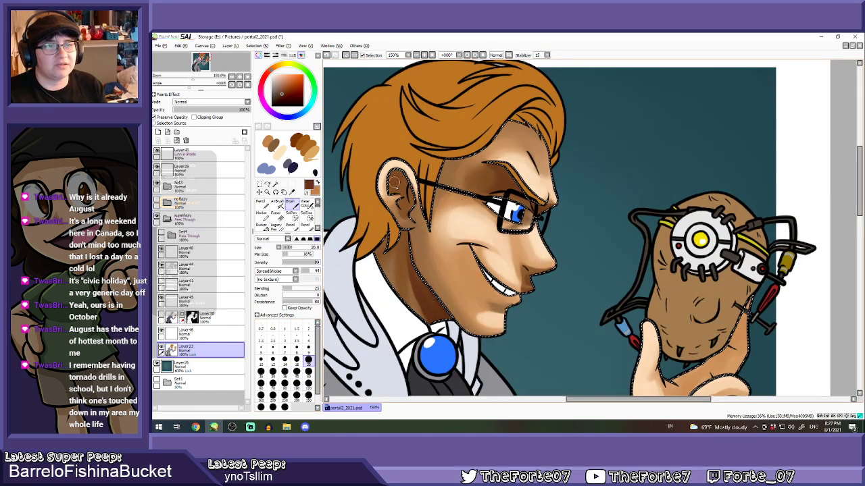
{"action": "left_click", "coordinate": [273, 361]}
{"action": "left_click", "coordinate": [288, 289]}
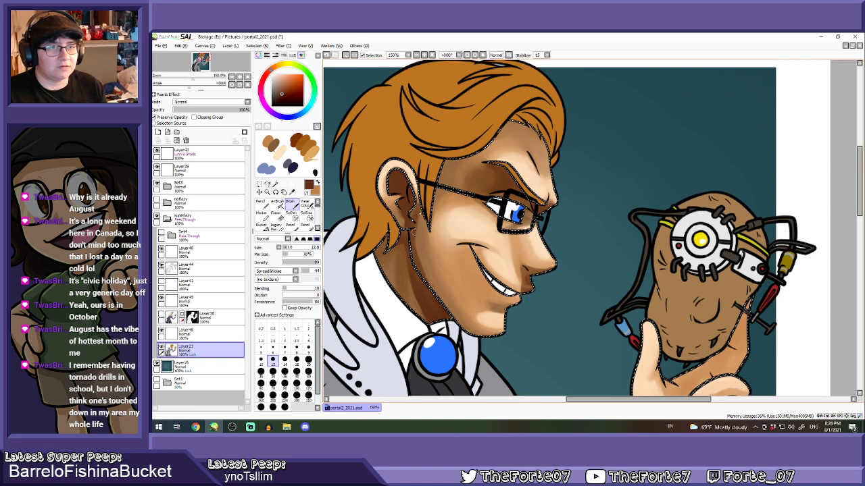
Darken the neck shadow from the earlobe down along the jaw with dark brown at Brush sizes 12 and 35
{"action": "left_click_drag", "start_coordinate": [416, 240], "coordinate": [427, 286]}
{"action": "left_click", "coordinate": [284, 373]}
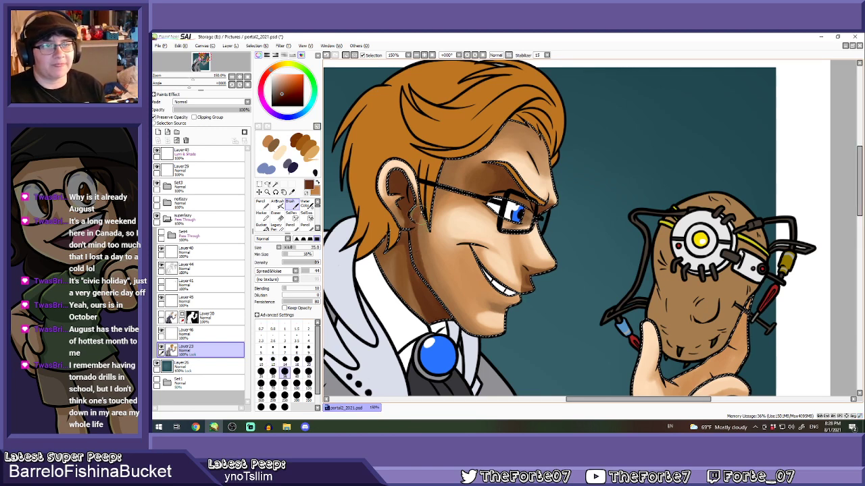
{"action": "mouse_move", "coordinate": [405, 217]}
{"action": "left_mouse_down"}
{"action": "mouse_move", "coordinate": [439, 298]}
{"action": "mouse_move", "coordinate": [415, 221]}
{"action": "mouse_move", "coordinate": [439, 299]}
{"action": "mouse_move", "coordinate": [461, 300]}
{"action": "left_mouse_up"}
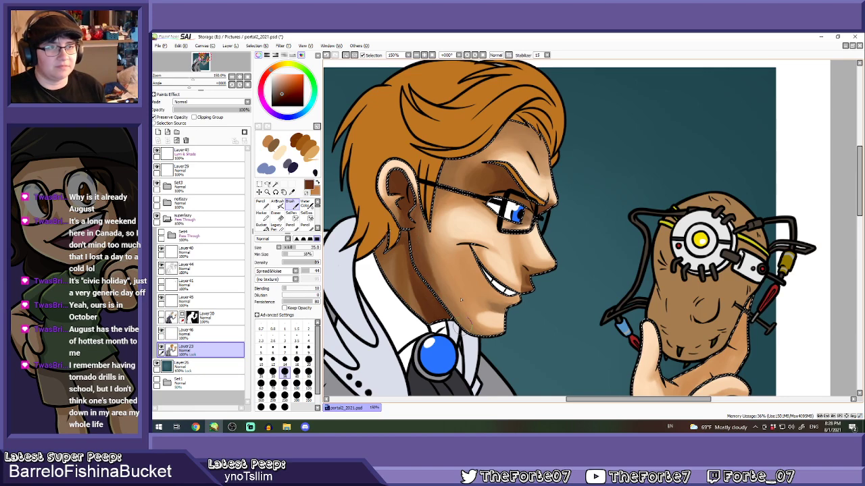
{"action": "scroll", "coordinate": [462, 300], "scroll_direction": "down", "scroll_amount": 3}
{"action": "scroll", "coordinate": [451, 291], "scroll_direction": "up", "scroll_amount": 1}
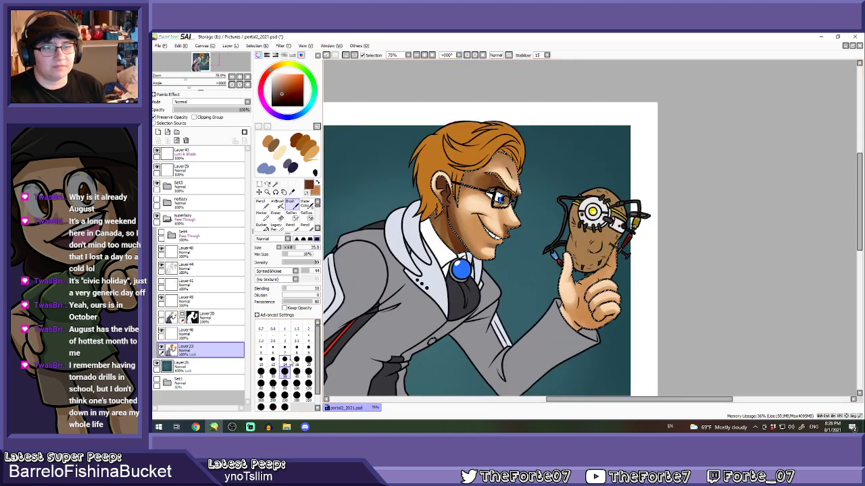
{"action": "scroll", "coordinate": [478, 215], "scroll_direction": "up", "scroll_amount": 2}
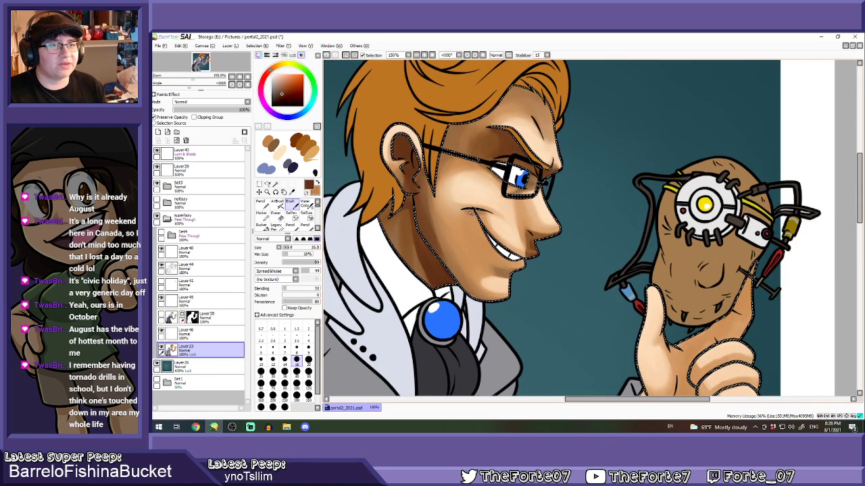
Shade and soften the cheek crease at the corner of the smile with sampled browns at Brush size 16
{"action": "left_click_drag", "start_coordinate": [470, 212], "coordinate": [481, 215]}
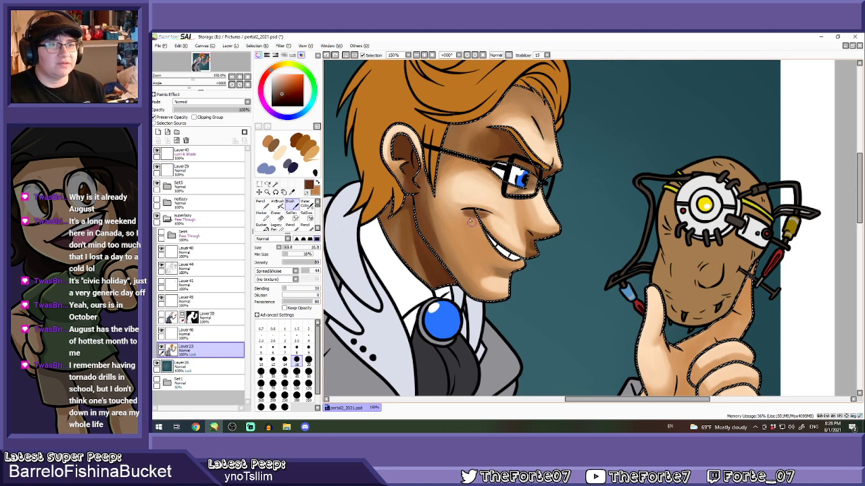
{"action": "left_click", "coordinate": [270, 145]}
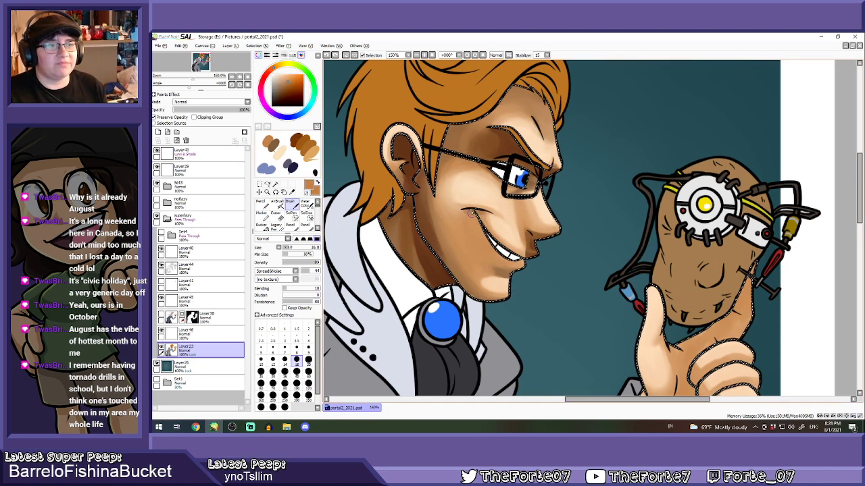
{"action": "left_click_drag", "start_coordinate": [471, 215], "coordinate": [481, 217]}
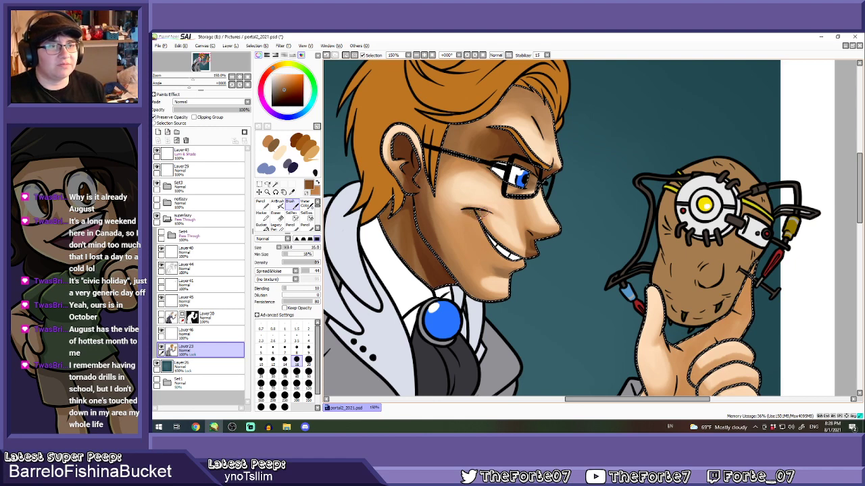
{"action": "left_click_drag", "start_coordinate": [474, 217], "coordinate": [484, 235]}
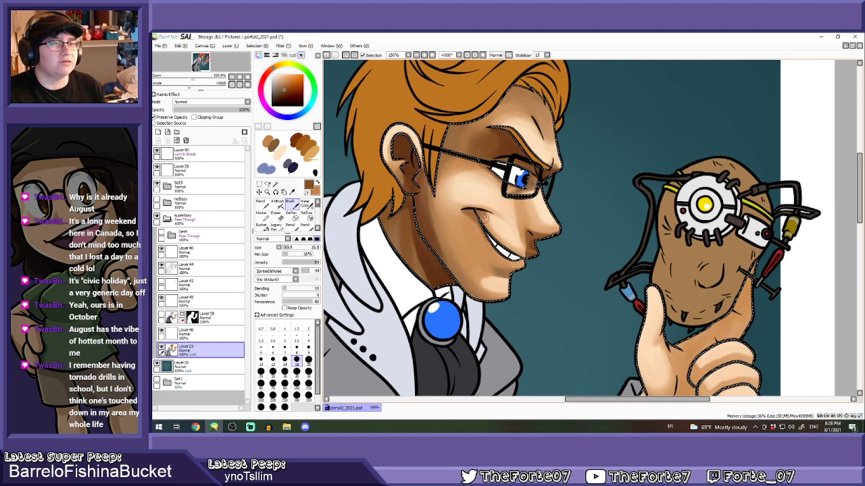
{"action": "scroll", "coordinate": [482, 211], "scroll_direction": "down", "scroll_amount": 2}
{"action": "scroll", "coordinate": [478, 217], "scroll_direction": "up", "scroll_amount": 2}
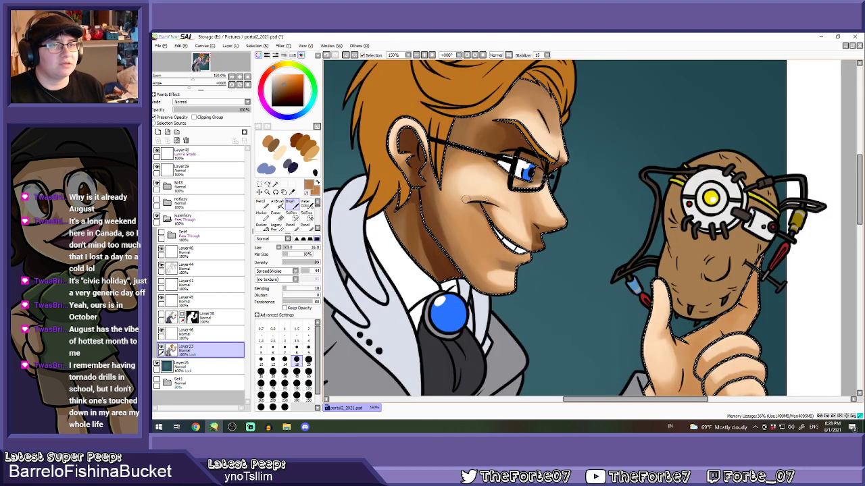
{"action": "left_click", "coordinate": [508, 214], "text": "alt"}
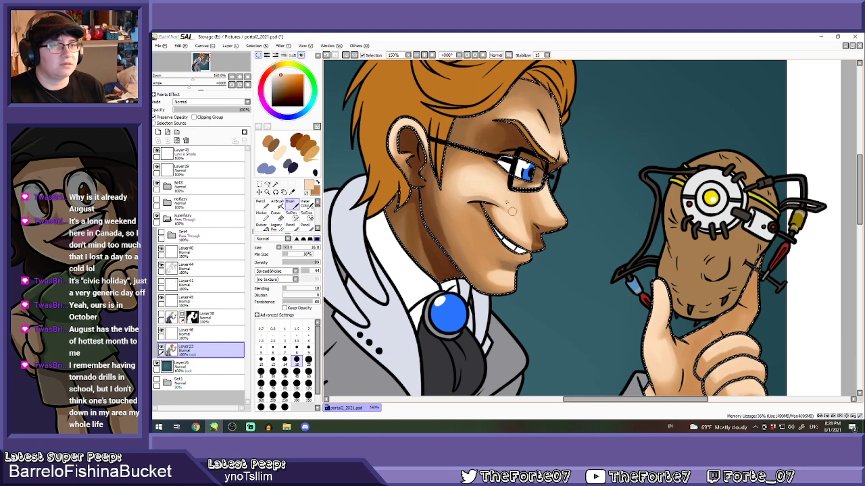
{"action": "left_click", "coordinate": [492, 212], "text": "alt"}
{"action": "left_click", "coordinate": [494, 210], "text": "alt"}
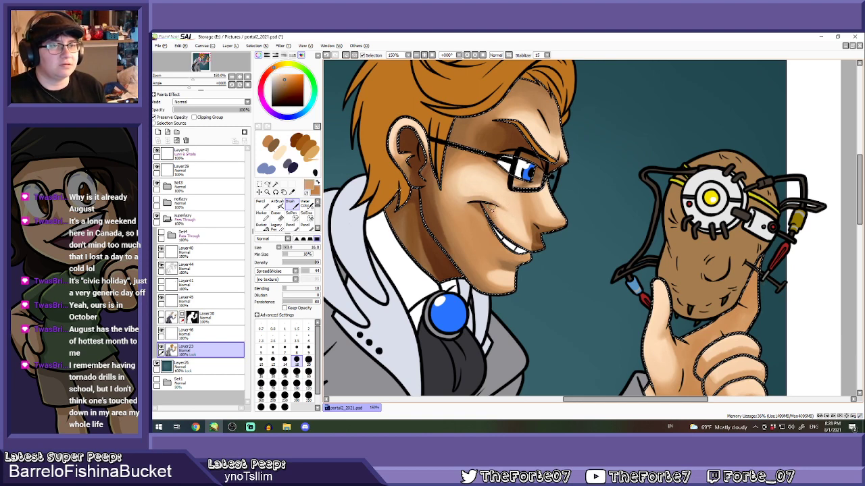
Clear the skin selection to review the shading on the whole figure, and restore the selection on Layer23
{"action": "scroll", "coordinate": [505, 231], "scroll_direction": "down", "scroll_amount": 3}
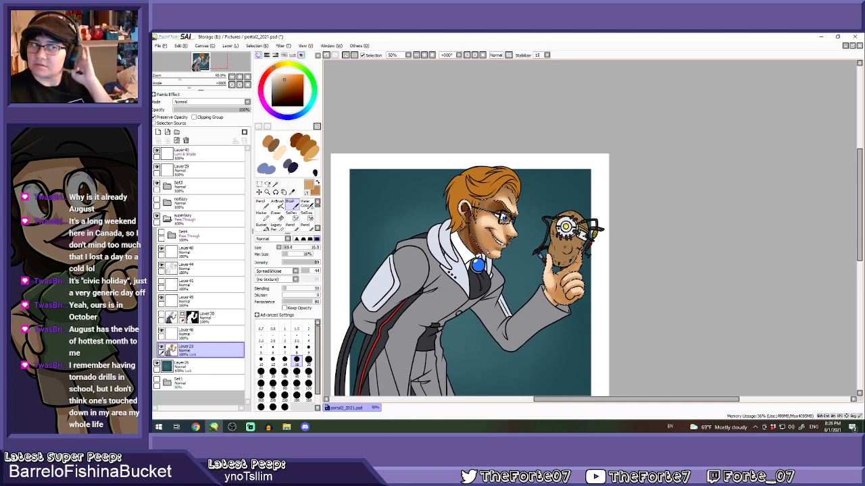
{"action": "scroll", "coordinate": [505, 221], "scroll_direction": "up", "scroll_amount": 1}
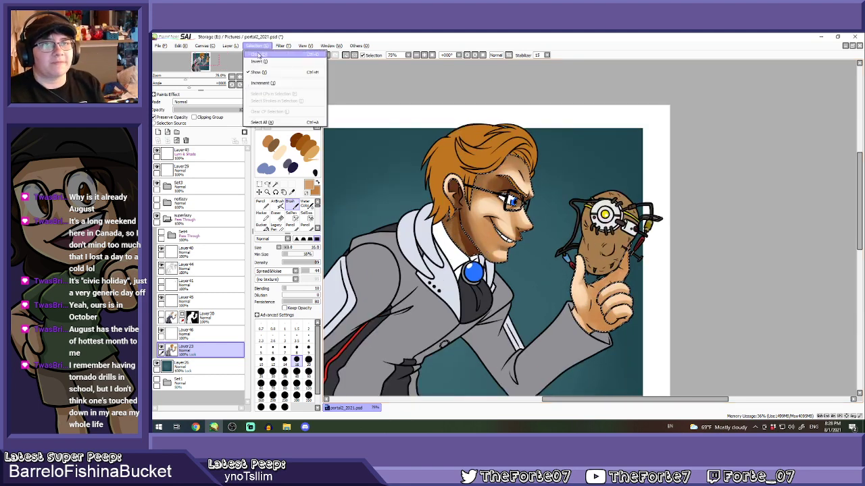
{"action": "scroll", "coordinate": [517, 205], "scroll_direction": "down", "scroll_amount": 2}
{"action": "scroll", "coordinate": [527, 206], "scroll_direction": "up", "scroll_amount": 2}
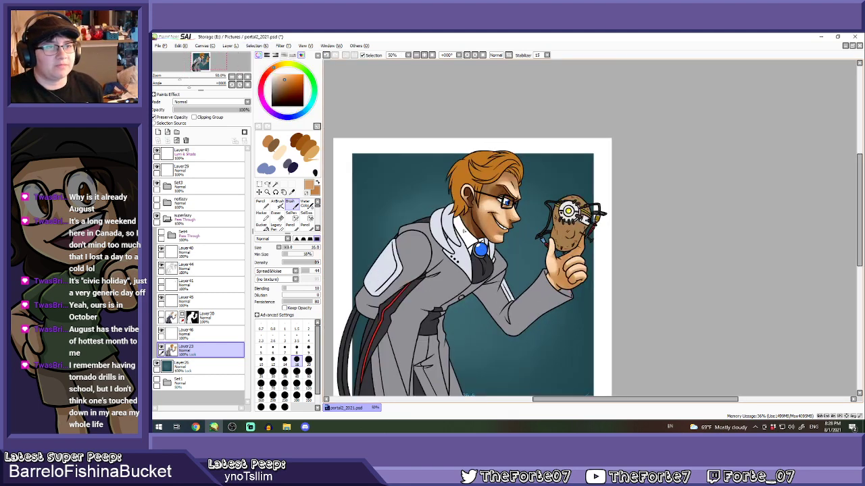
{"action": "left_click", "coordinate": [273, 373]}
{"action": "scroll", "coordinate": [498, 201], "scroll_direction": "up", "scroll_amount": 2}
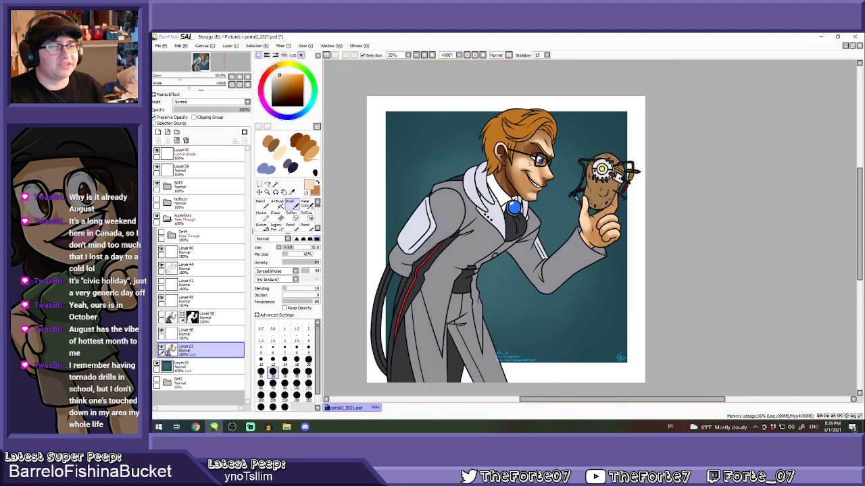
{"action": "scroll", "coordinate": [568, 159], "scroll_direction": "down", "scroll_amount": 3}
{"action": "scroll", "coordinate": [565, 176], "scroll_direction": "up", "scroll_amount": 1}
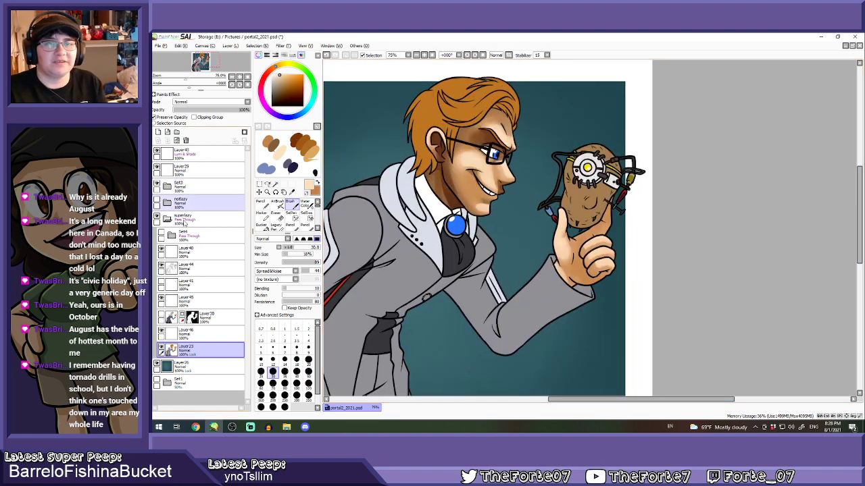
{"action": "left_click", "coordinate": [166, 186]}
{"action": "left_click", "coordinate": [166, 186]}
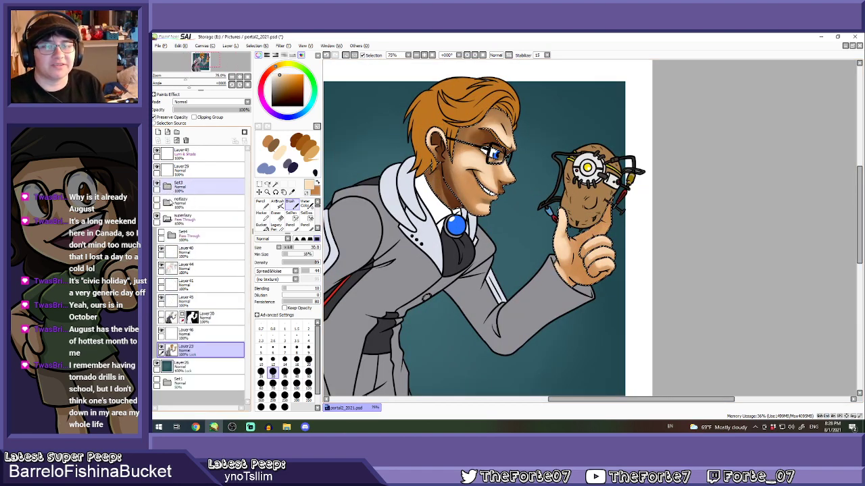
{"action": "left_click", "coordinate": [175, 335], "text": "ctrl"}
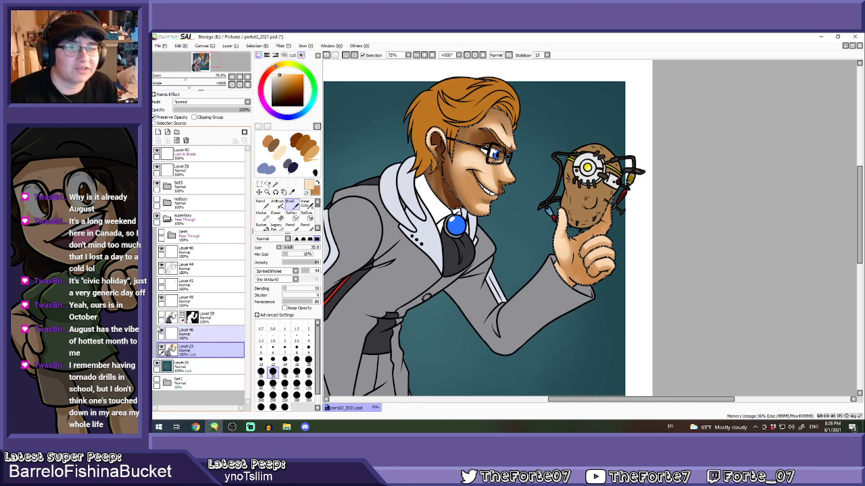
Paint brown shadow over the raised index finger, palm and lower edge of the hand at Brush size 16
{"action": "scroll", "coordinate": [473, 159], "scroll_direction": "up", "scroll_amount": 1}
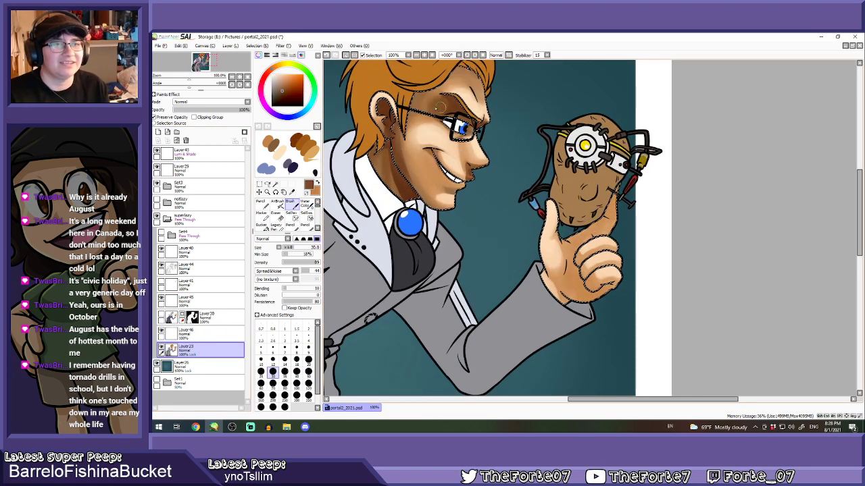
{"action": "key", "text": "bracketright"}
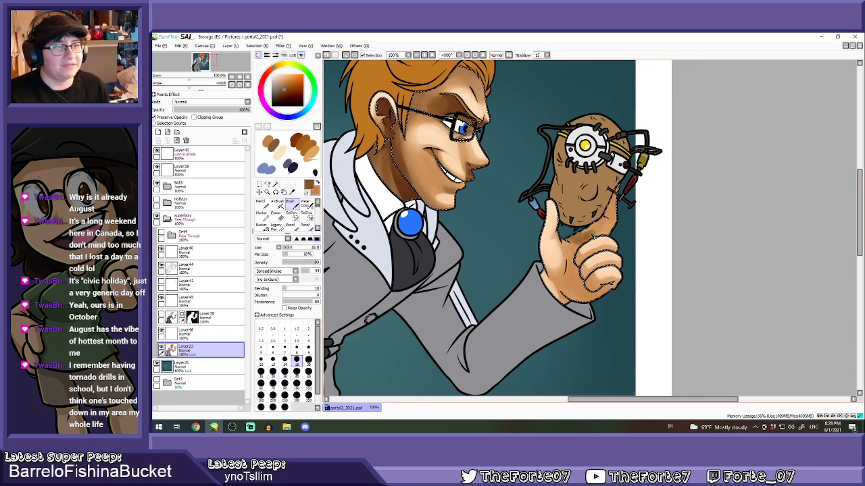
{"action": "mouse_move", "coordinate": [602, 229]}
{"action": "left_mouse_down"}
{"action": "mouse_move", "coordinate": [611, 201]}
{"action": "mouse_move", "coordinate": [614, 219]}
{"action": "mouse_move", "coordinate": [598, 235]}
{"action": "mouse_move", "coordinate": [568, 241]}
{"action": "mouse_move", "coordinate": [564, 290]}
{"action": "mouse_move", "coordinate": [591, 296]}
{"action": "mouse_move", "coordinate": [572, 292]}
{"action": "left_mouse_up"}
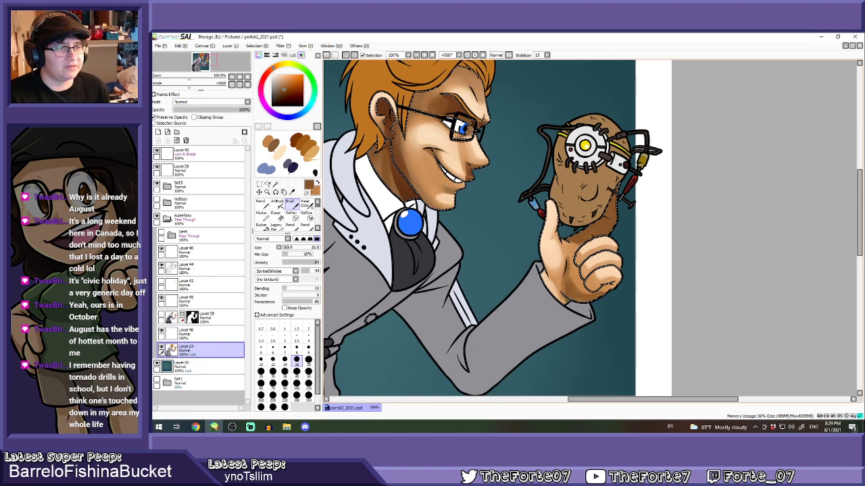
{"action": "right_click", "coordinate": [559, 283]}
{"action": "mouse_move", "coordinate": [559, 282]}
{"action": "left_mouse_down"}
{"action": "mouse_move", "coordinate": [558, 306]}
{"action": "mouse_move", "coordinate": [566, 283]}
{"action": "left_mouse_up"}
{"action": "left_click", "coordinate": [569, 295], "text": "alt"}
{"action": "right_click", "coordinate": [577, 291]}
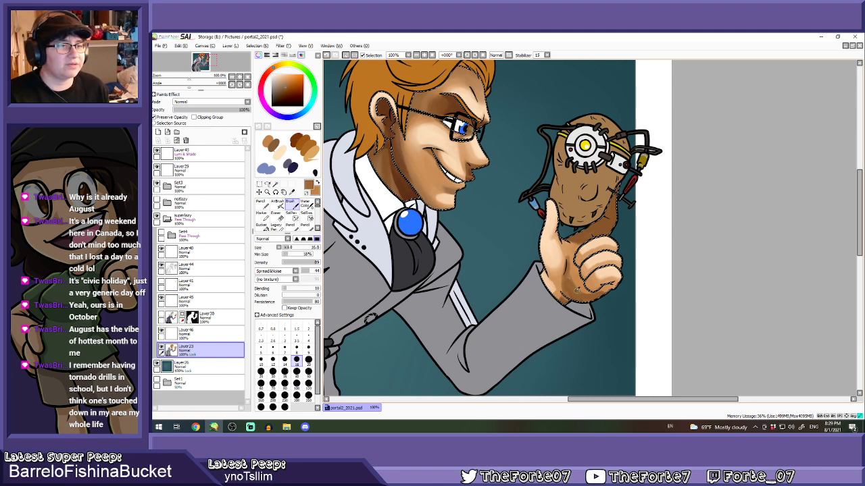
{"action": "left_click_drag", "start_coordinate": [600, 288], "coordinate": [615, 283]}
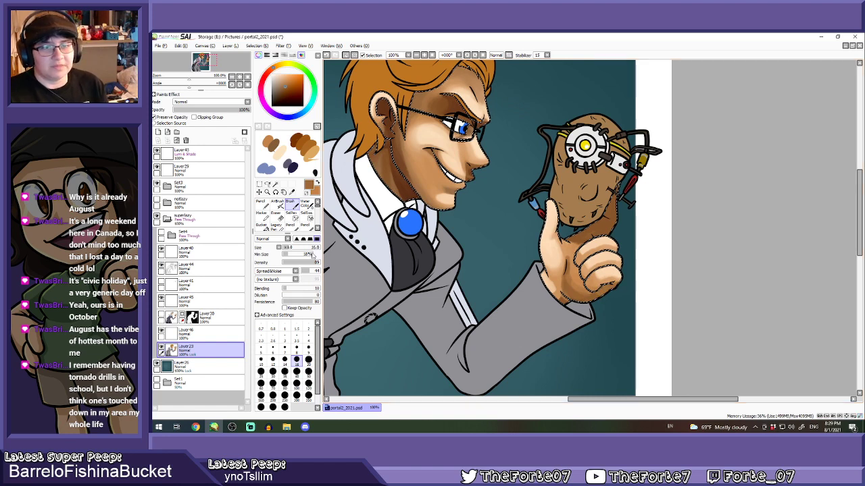
Refine the shadow on the palm beside the curled fingers and up to the index finger base with sampled browns
{"action": "right_click", "coordinate": [422, 102]}
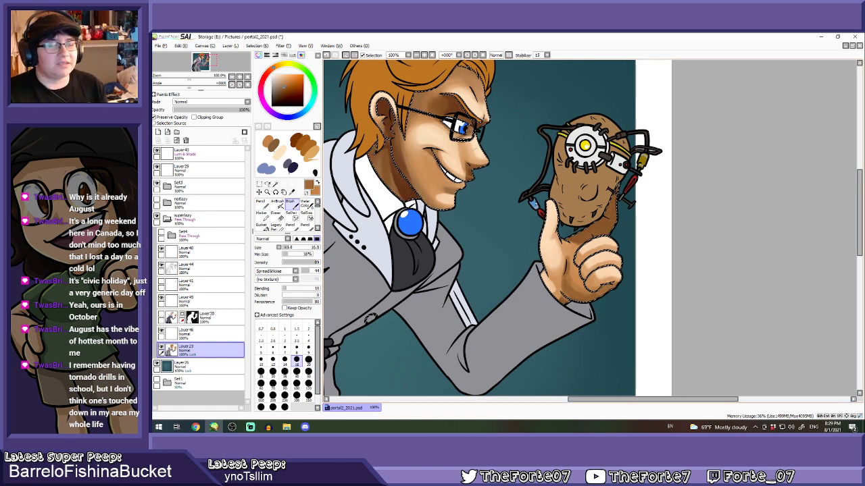
{"action": "left_click_drag", "start_coordinate": [572, 273], "coordinate": [580, 284]}
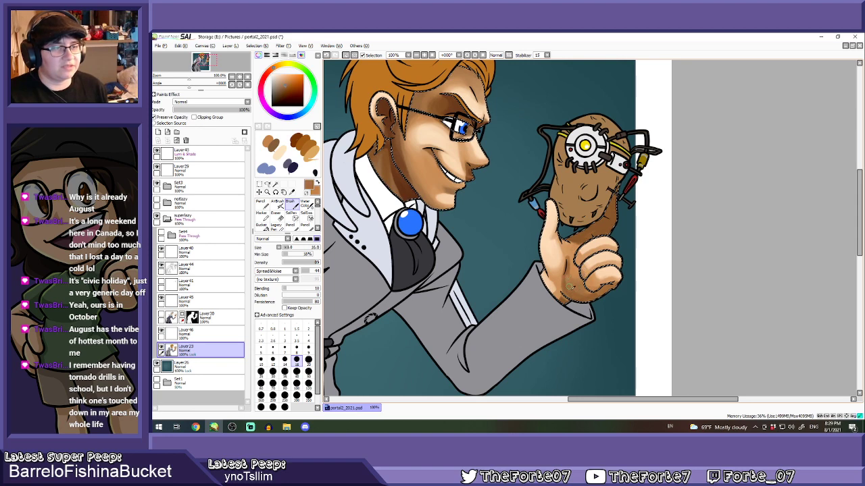
{"action": "left_click_drag", "start_coordinate": [579, 285], "coordinate": [585, 288]}
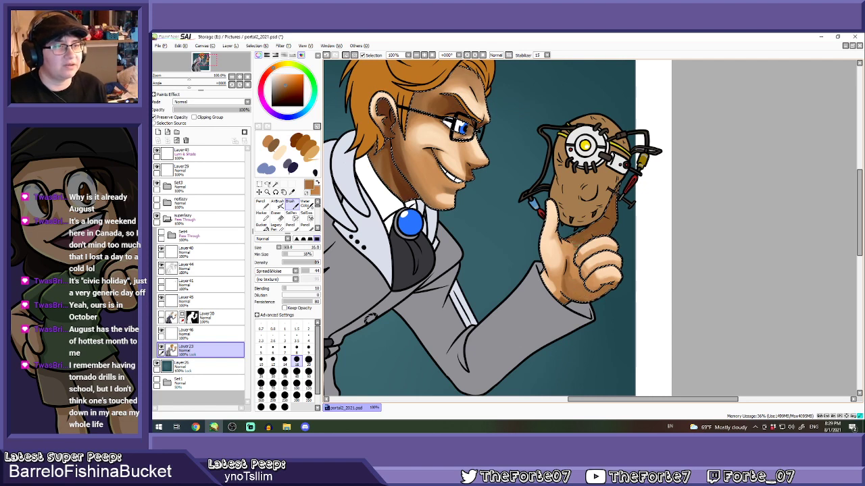
{"action": "left_click", "coordinate": [585, 250], "text": "alt"}
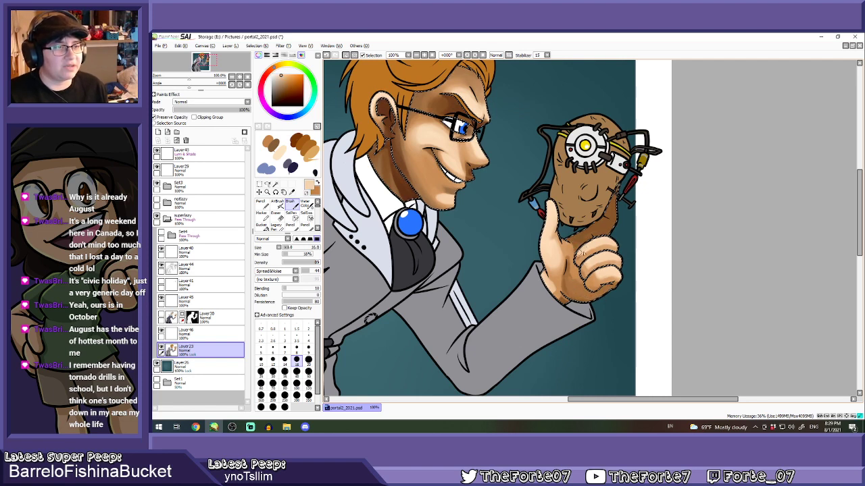
{"action": "left_click", "coordinate": [583, 256], "text": "alt"}
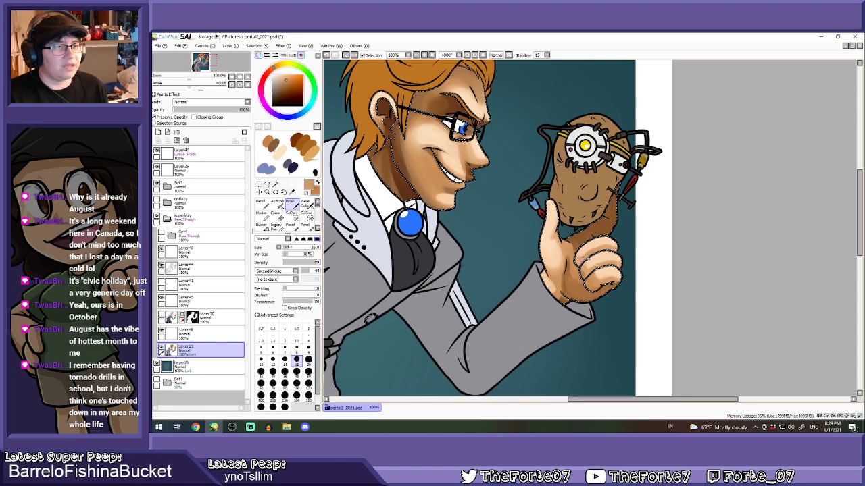
{"action": "left_click", "coordinate": [579, 239], "text": "alt"}
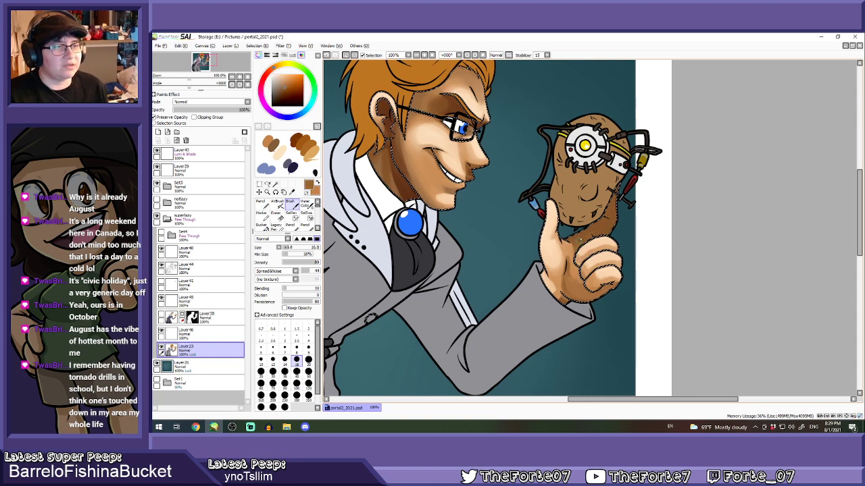
{"action": "left_click_drag", "start_coordinate": [585, 238], "coordinate": [603, 227]}
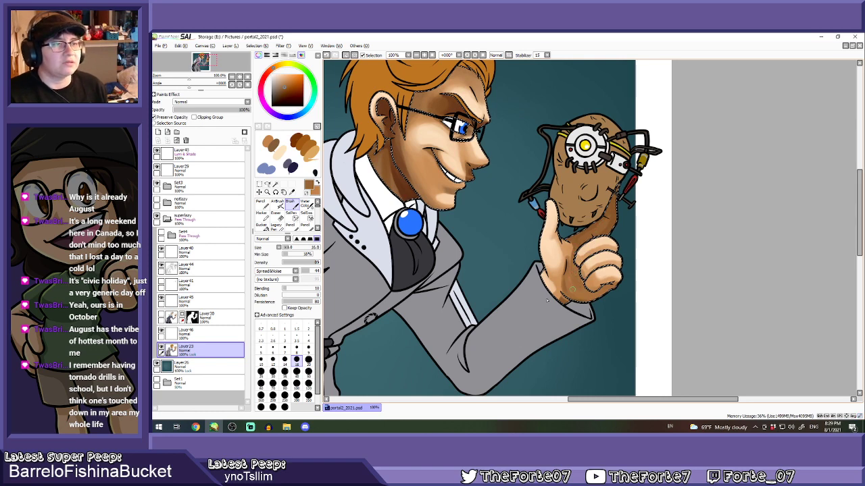
Soften the palm shading with a sampled lighter brown at Brush size 40
{"action": "key", "text": "bracketright"}
{"action": "key", "text": "bracketright"}
{"action": "key", "text": "bracketright"}
{"action": "key", "text": "bracketright"}
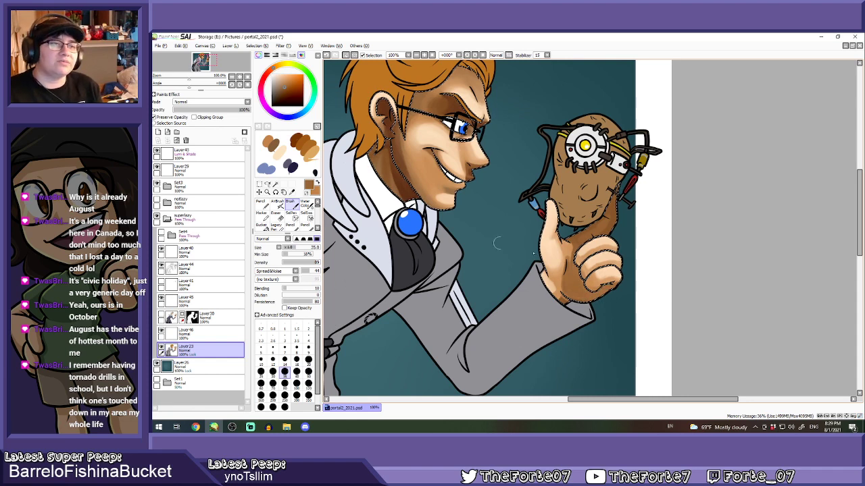
{"action": "key", "text": "bracketright"}
{"action": "scroll", "coordinate": [571, 277], "scroll_direction": "up", "scroll_amount": 2}
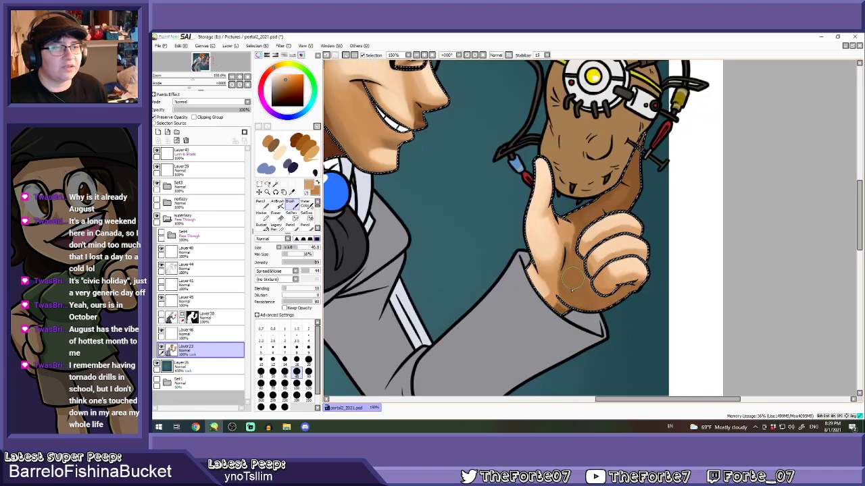
{"action": "scroll", "coordinate": [579, 287], "scroll_direction": "down", "scroll_amount": 4}
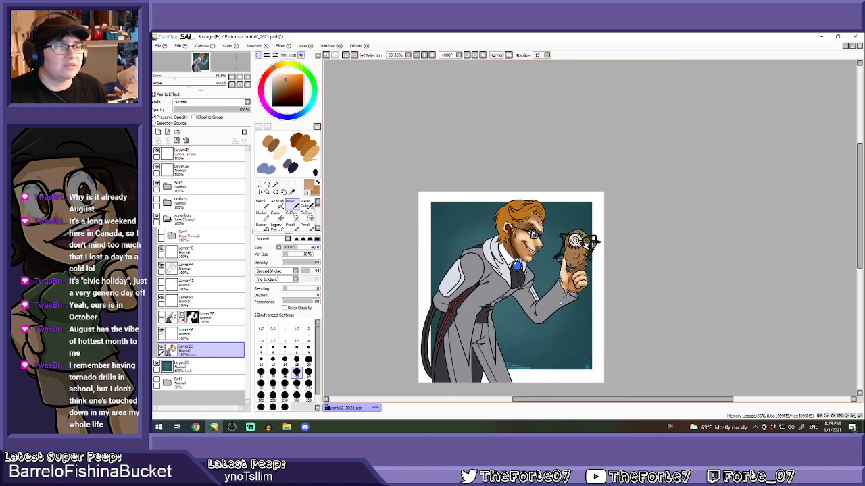
Darken the lower palm near the wrist and the crease beside the thumb with sampled brown at Brush size 14
{"action": "left_click", "coordinate": [284, 359]}
{"action": "scroll", "coordinate": [541, 280], "scroll_direction": "up", "scroll_amount": 5}
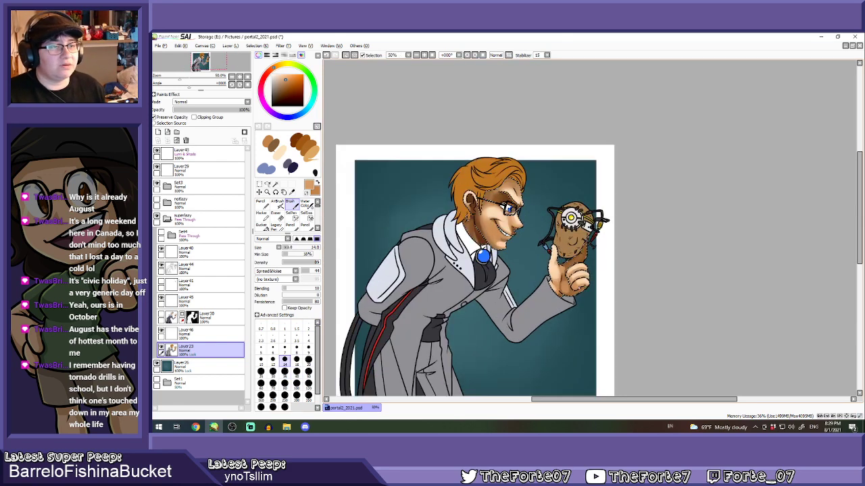
{"action": "left_click", "coordinate": [527, 287], "text": "alt"}
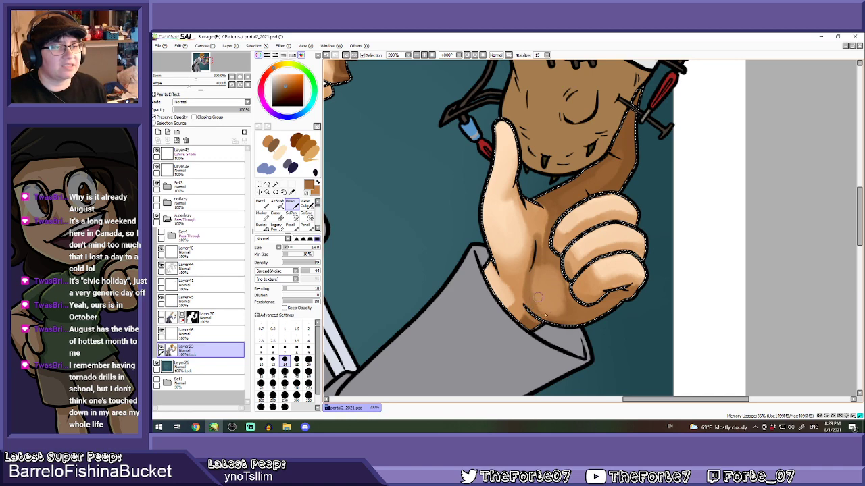
{"action": "left_click_drag", "start_coordinate": [525, 309], "coordinate": [533, 325]}
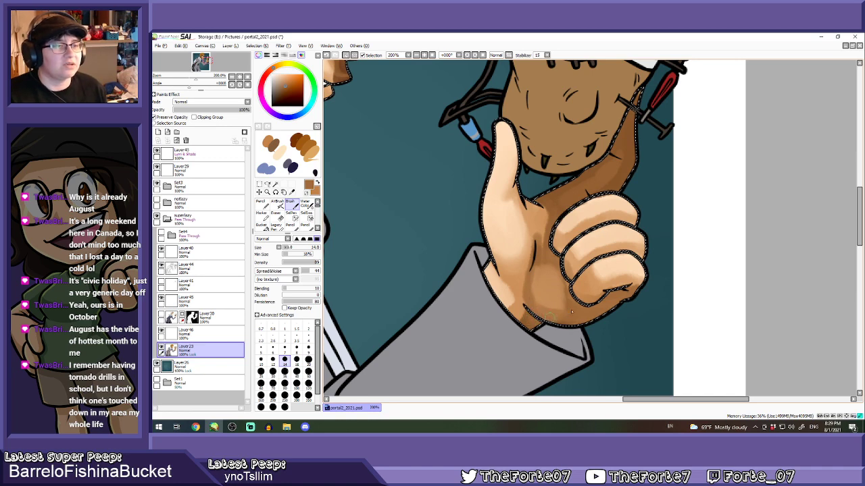
{"action": "left_click_drag", "start_coordinate": [532, 285], "coordinate": [536, 269]}
{"action": "left_click_drag", "start_coordinate": [541, 233], "coordinate": [538, 248]}
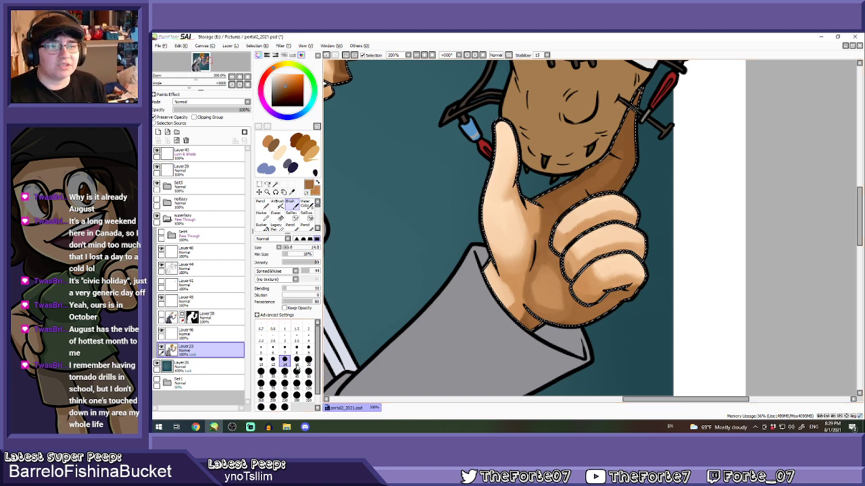
Blend the skin shading at the wrist and thumb base with sampled skin tones, using Brush size 20, Blending 50 and a lower Density
{"action": "left_click", "coordinate": [308, 360]}
{"action": "left_click", "coordinate": [302, 289]}
{"action": "left_click", "coordinate": [307, 263]}
{"action": "right_click", "coordinate": [533, 210]}
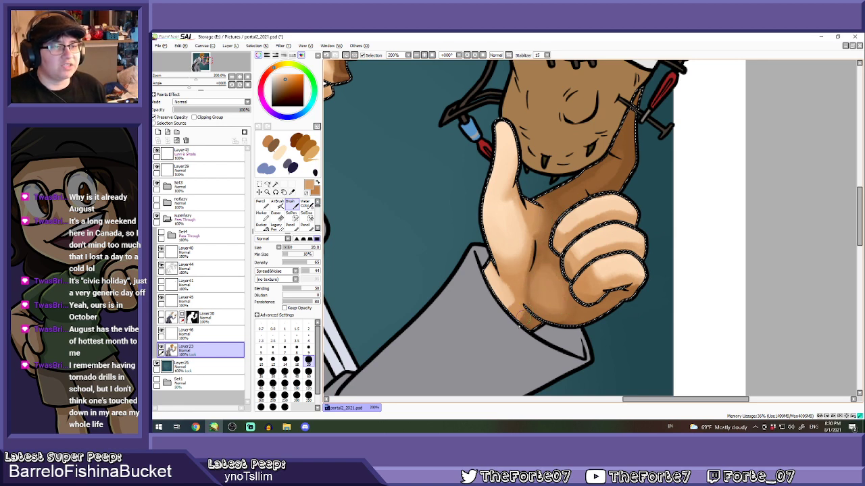
{"action": "left_click", "coordinate": [504, 303], "text": "alt"}
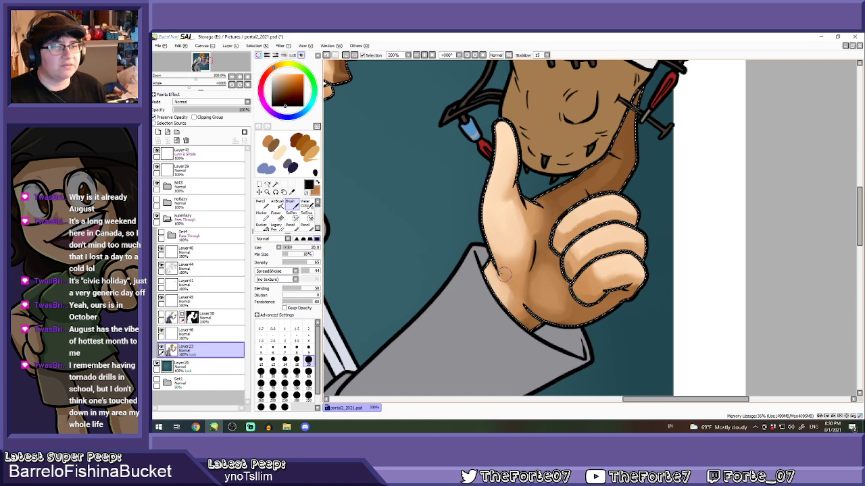
{"action": "left_click", "coordinate": [497, 273], "text": "alt"}
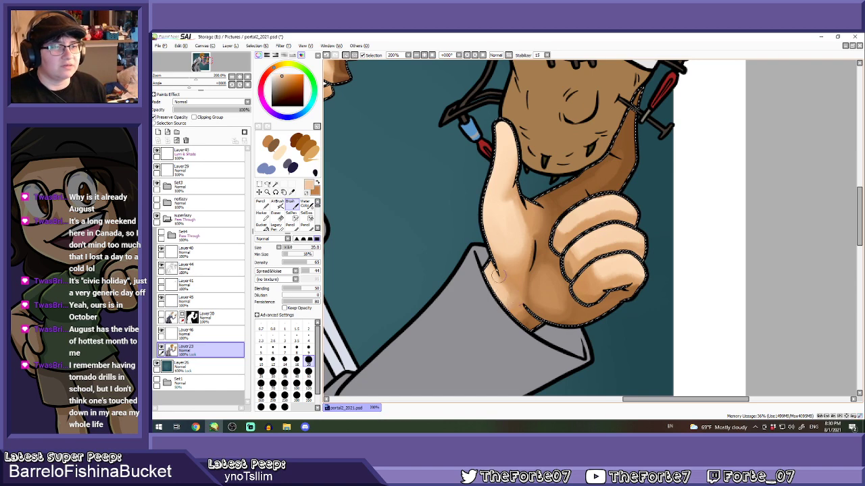
{"action": "left_click", "coordinate": [507, 273], "text": "alt"}
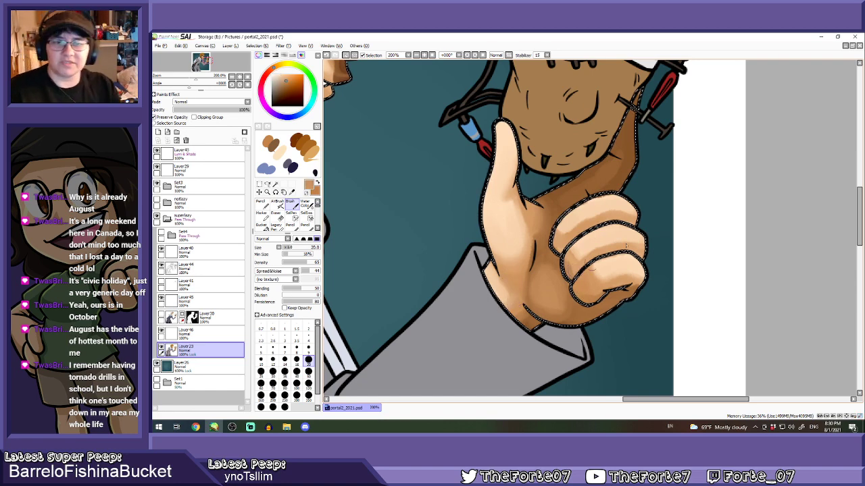
Switch to the Chrome window and look through the milkshake flavors and their descriptions on the M Street Baking Company page
{"action": "key", "text": "alt+Tab"}
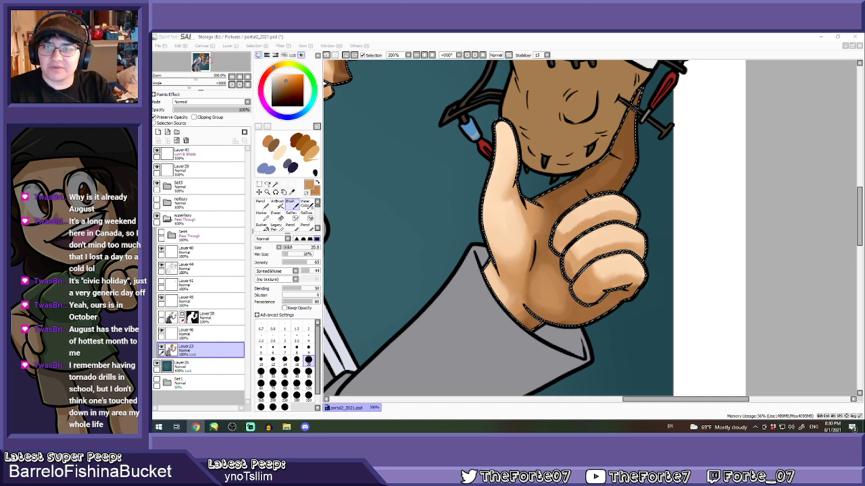
{"action": "left_click_drag", "start_coordinate": [153, 55], "coordinate": [608, 34]}
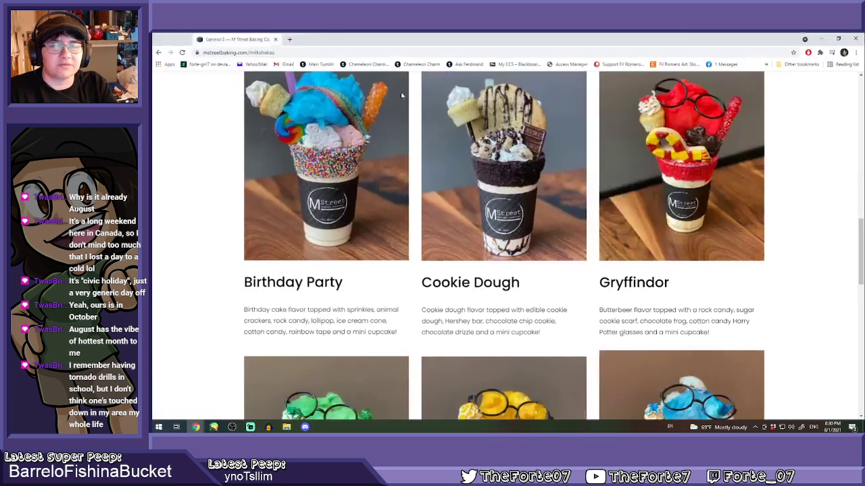
{"action": "key", "text": "alt+Tab"}
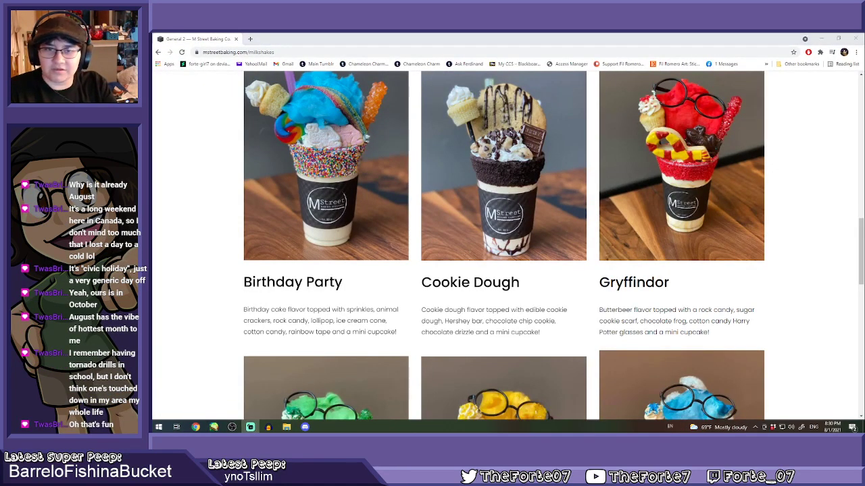
{"action": "scroll", "coordinate": [582, 102], "scroll_direction": "up", "scroll_amount": 7}
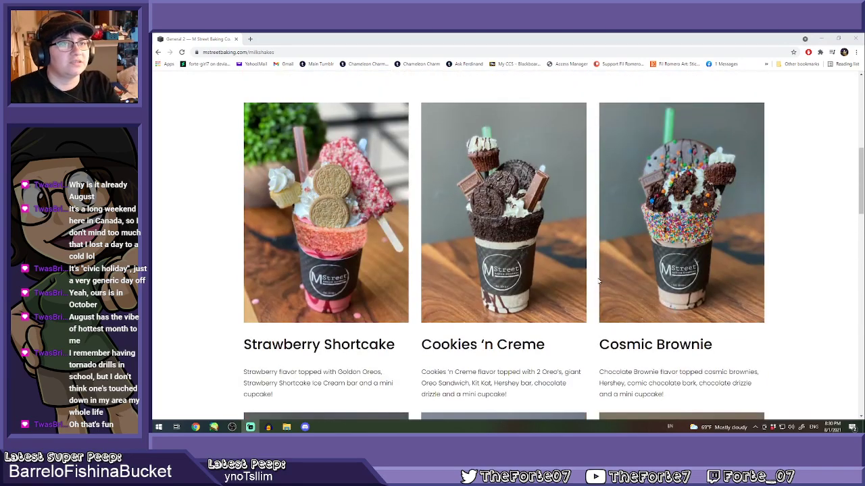
{"action": "scroll", "coordinate": [612, 280], "scroll_direction": "down", "scroll_amount": 3}
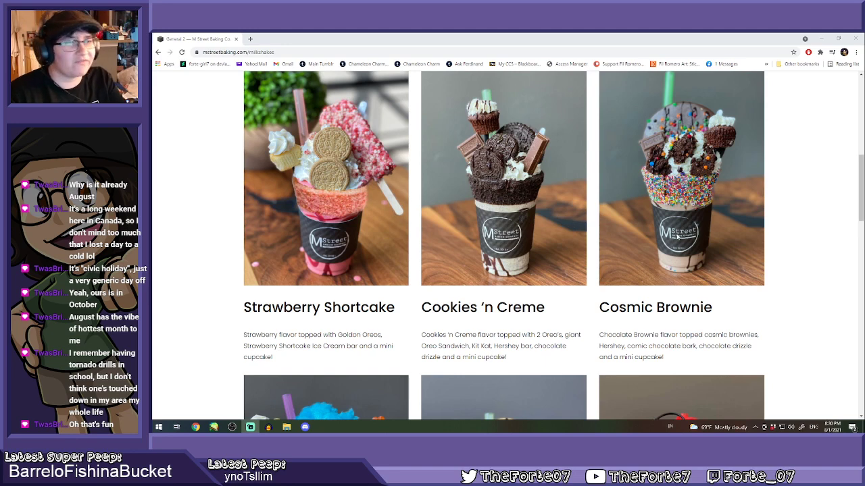
{"action": "scroll", "coordinate": [637, 233], "scroll_direction": "down", "scroll_amount": 3}
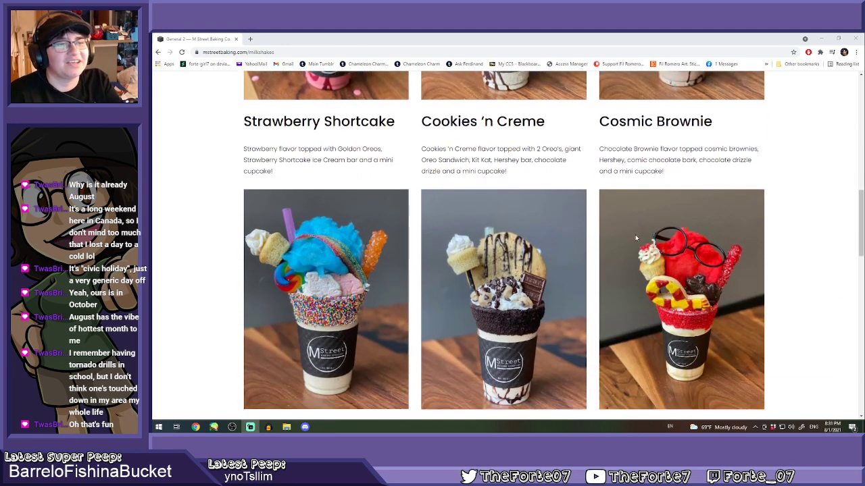
{"action": "scroll", "coordinate": [635, 238], "scroll_direction": "down", "scroll_amount": 2}
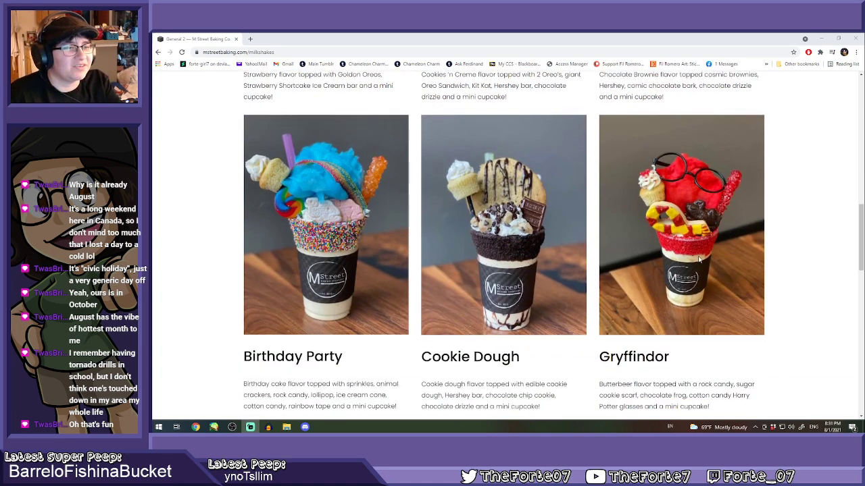
{"action": "scroll", "coordinate": [697, 261], "scroll_direction": "down", "scroll_amount": 3}
{"action": "scroll", "coordinate": [697, 262], "scroll_direction": "down", "scroll_amount": 2}
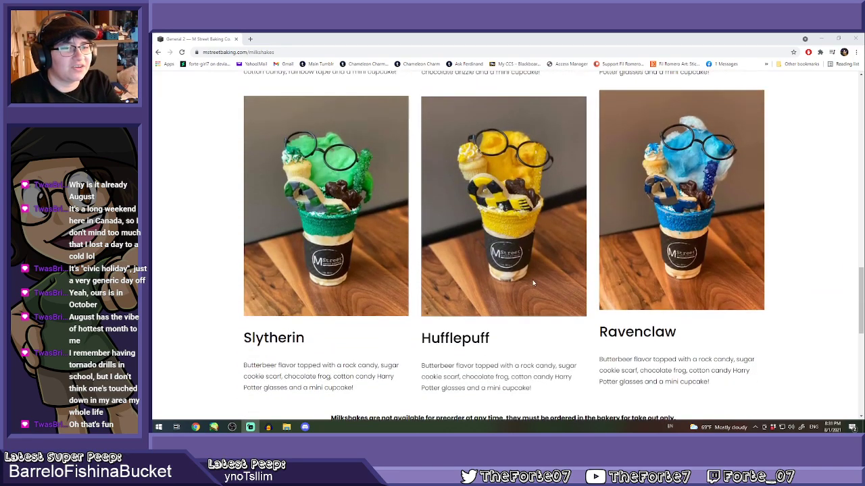
{"action": "scroll", "coordinate": [712, 283], "scroll_direction": "up", "scroll_amount": 1}
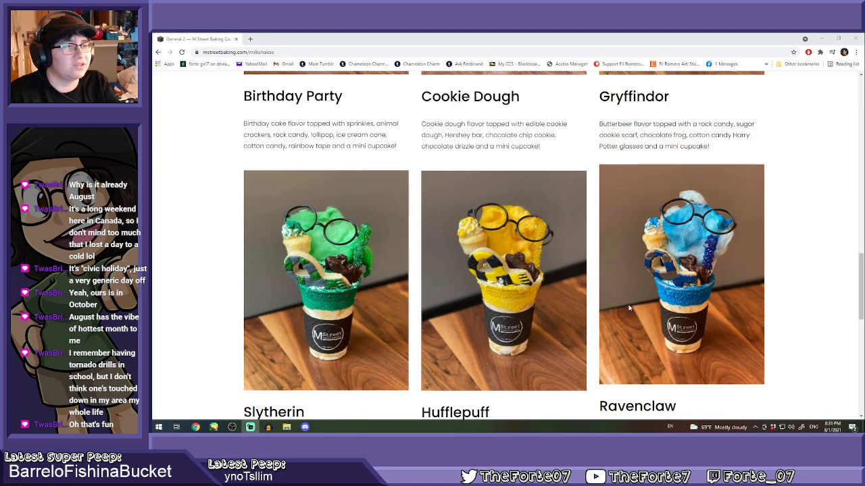
{"action": "scroll", "coordinate": [628, 308], "scroll_direction": "up", "scroll_amount": 3}
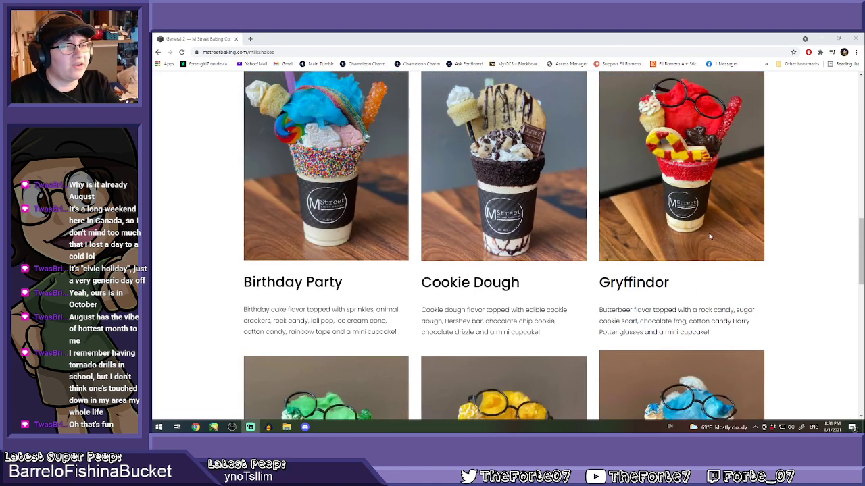
{"action": "scroll", "coordinate": [709, 236], "scroll_direction": "down", "scroll_amount": 5}
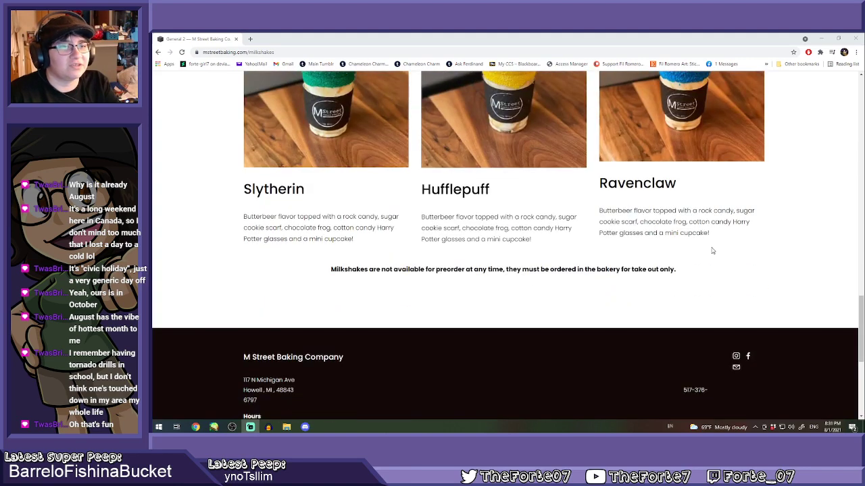
Look over the milkshake flavours, their pictures and descriptions on the bakery's Milkshakes page
{"action": "scroll", "coordinate": [711, 250], "scroll_direction": "up", "scroll_amount": 3}
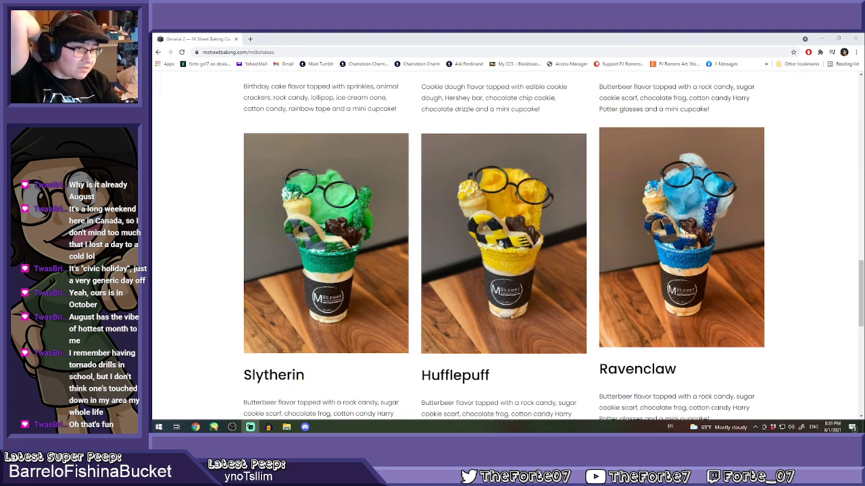
{"action": "scroll", "coordinate": [710, 260], "scroll_direction": "up", "scroll_amount": 2}
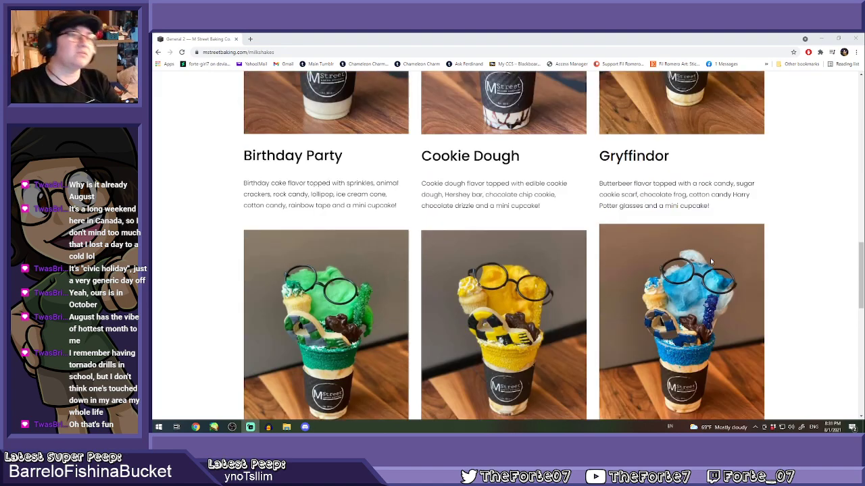
{"action": "scroll", "coordinate": [702, 257], "scroll_direction": "up", "scroll_amount": 2}
{"action": "scroll", "coordinate": [677, 252], "scroll_direction": "up", "scroll_amount": 2}
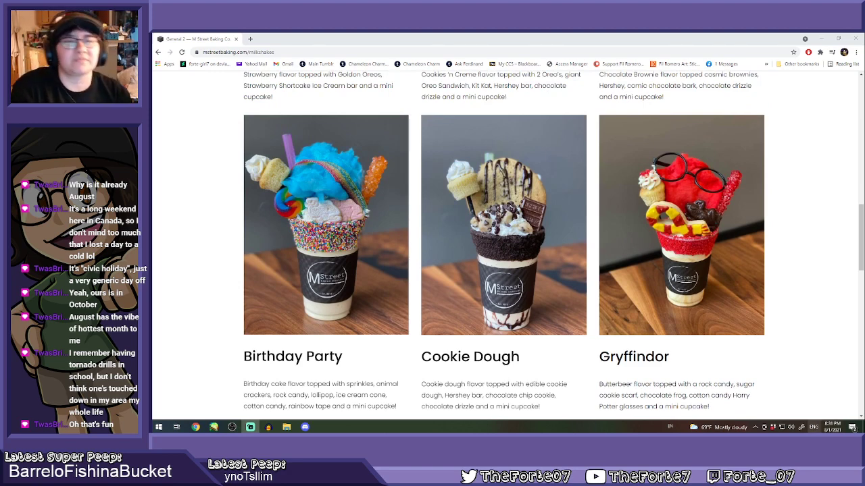
{"action": "scroll", "coordinate": [482, 284], "scroll_direction": "up", "scroll_amount": 3}
{"action": "scroll", "coordinate": [483, 284], "scroll_direction": "up", "scroll_amount": 3}
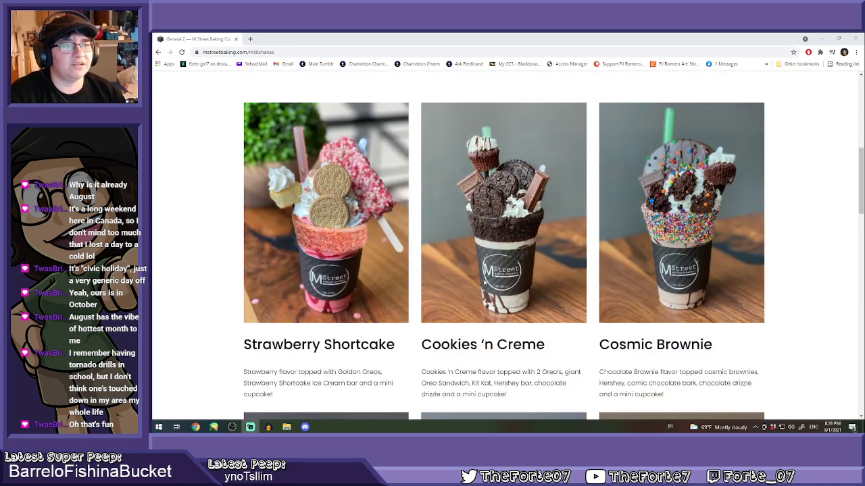
{"action": "scroll", "coordinate": [510, 286], "scroll_direction": "down", "scroll_amount": 4}
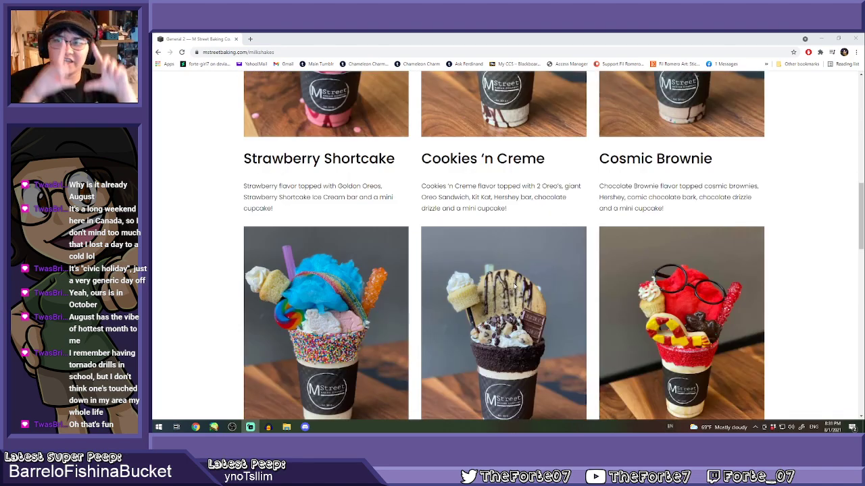
{"action": "scroll", "coordinate": [550, 317], "scroll_direction": "up", "scroll_amount": 3}
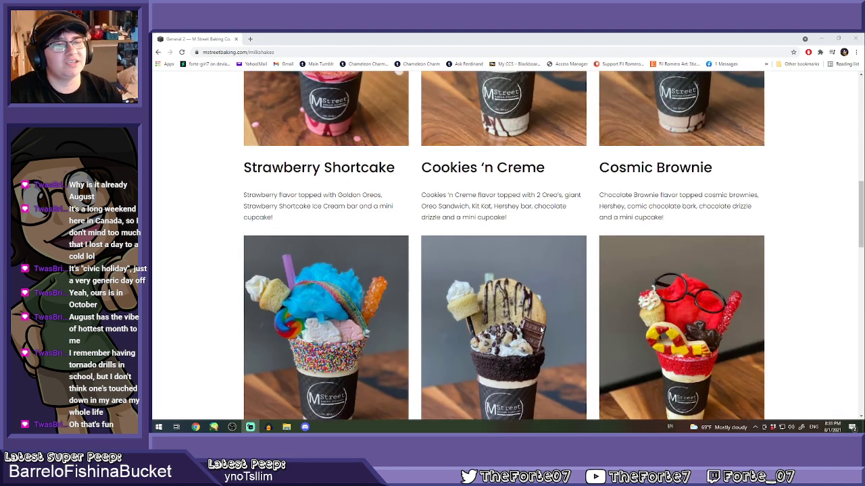
{"action": "scroll", "coordinate": [542, 323], "scroll_direction": "up", "scroll_amount": 6}
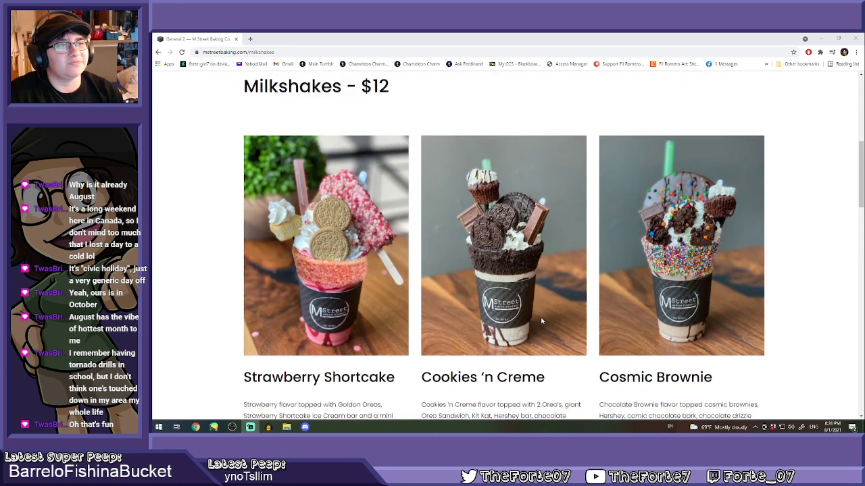
{"action": "scroll", "coordinate": [542, 318], "scroll_direction": "up", "scroll_amount": 2}
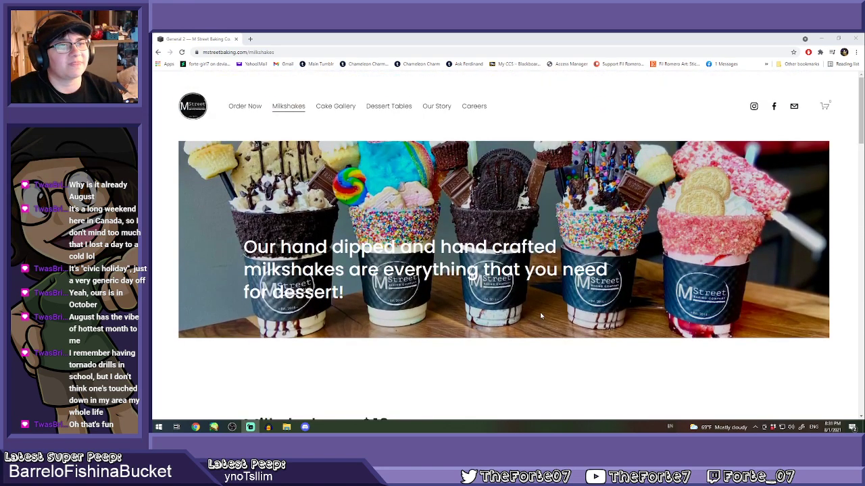
Open the bakery's Cake Gallery and look through the kids birthday cake photos
{"action": "left_click", "coordinate": [344, 108]}
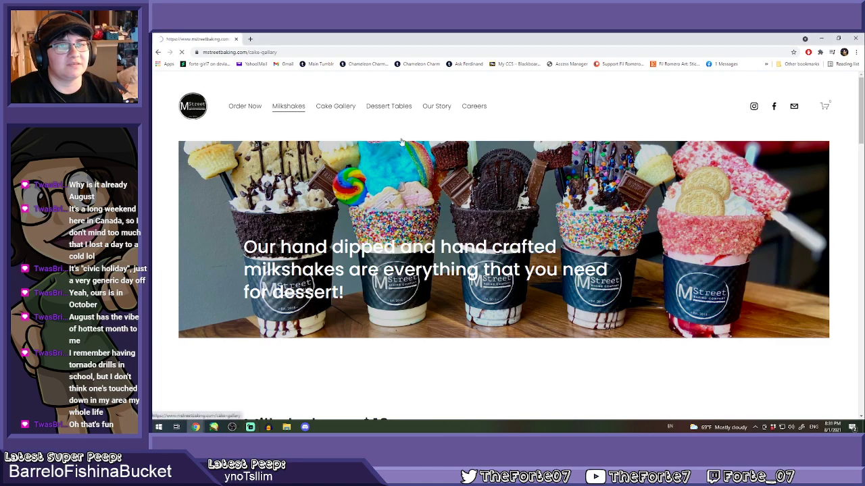
{"action": "scroll", "coordinate": [523, 309], "scroll_direction": "down", "scroll_amount": 3}
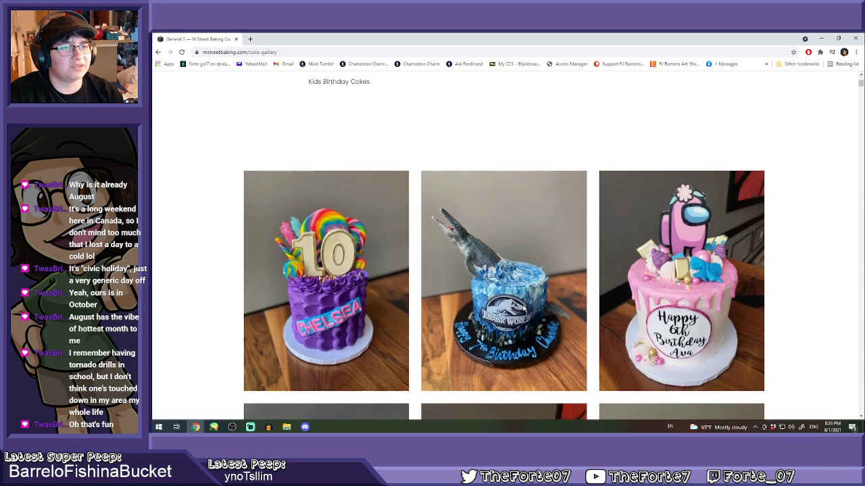
{"action": "scroll", "coordinate": [523, 307], "scroll_direction": "down", "scroll_amount": 8}
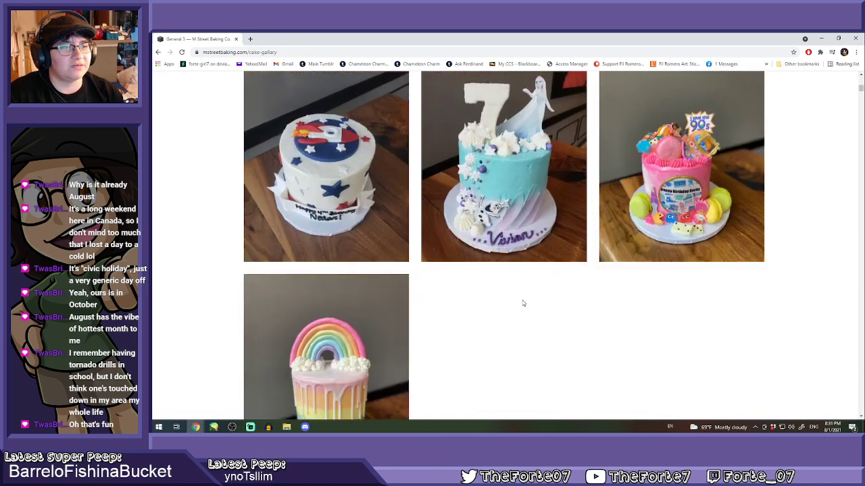
{"action": "scroll", "coordinate": [522, 302], "scroll_direction": "down", "scroll_amount": 1}
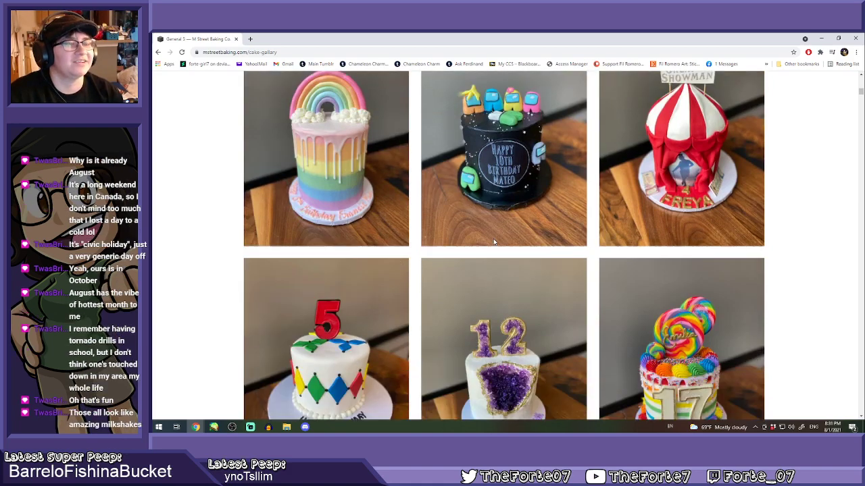
{"action": "scroll", "coordinate": [548, 284], "scroll_direction": "down", "scroll_amount": 3}
{"action": "scroll", "coordinate": [550, 287], "scroll_direction": "down", "scroll_amount": 7}
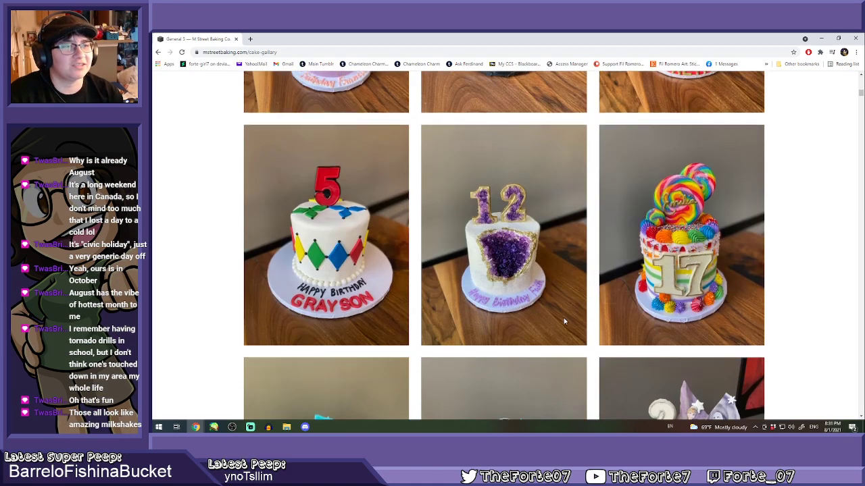
{"action": "scroll", "coordinate": [554, 299], "scroll_direction": "down", "scroll_amount": 3}
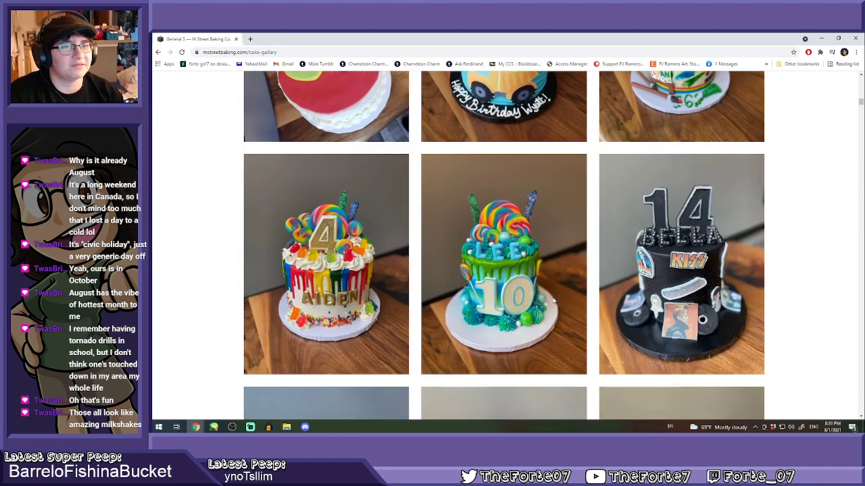
{"action": "scroll", "coordinate": [551, 300], "scroll_direction": "up", "scroll_amount": 12}
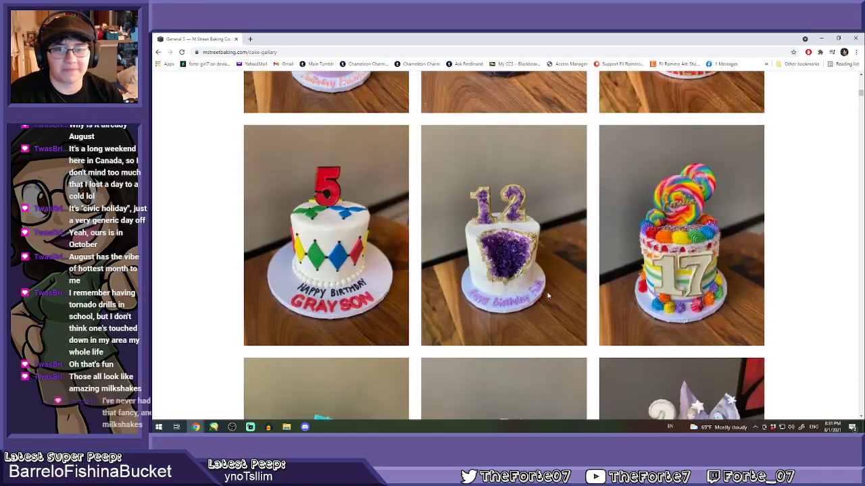
{"action": "scroll", "coordinate": [543, 291], "scroll_direction": "up", "scroll_amount": 10}
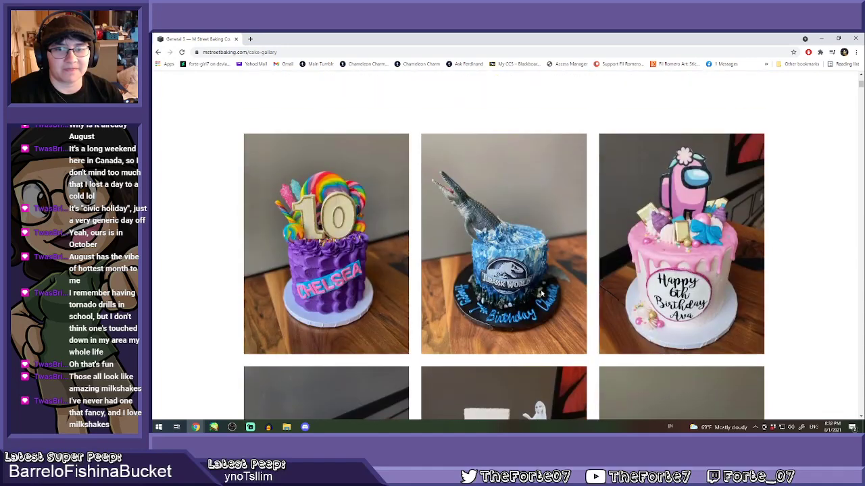
{"action": "scroll", "coordinate": [360, 139], "scroll_direction": "up", "scroll_amount": 3}
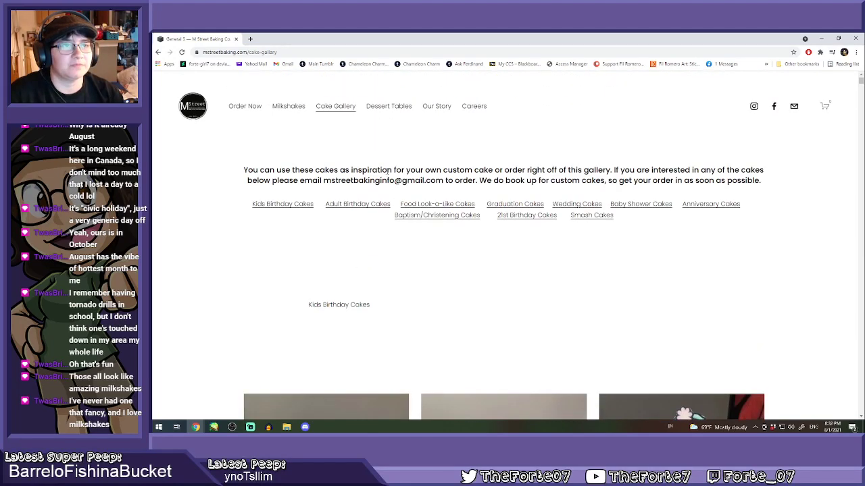
Return to the Milkshakes page and review the flavours from Strawberry Shortcake through the Harry Potter house shakes
{"action": "left_click", "coordinate": [275, 108]}
{"action": "scroll", "coordinate": [543, 269], "scroll_direction": "down", "scroll_amount": 8}
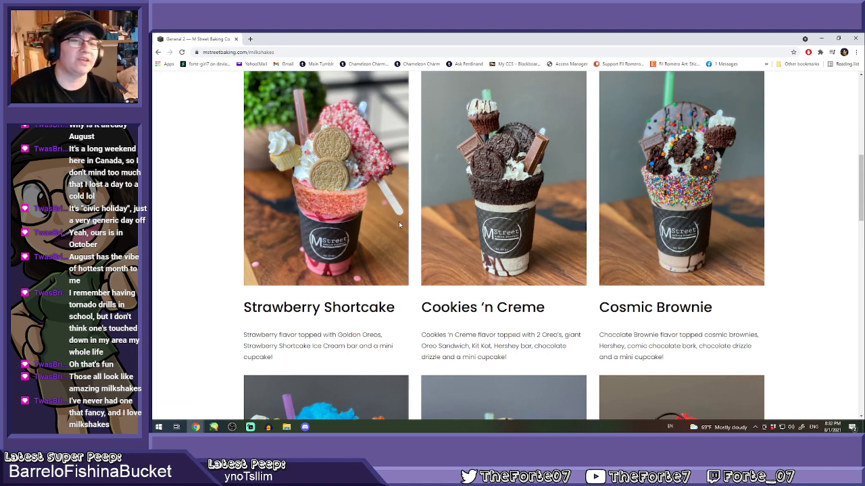
{"action": "scroll", "coordinate": [404, 220], "scroll_direction": "down", "scroll_amount": 2}
{"action": "scroll", "coordinate": [404, 220], "scroll_direction": "up", "scroll_amount": 4}
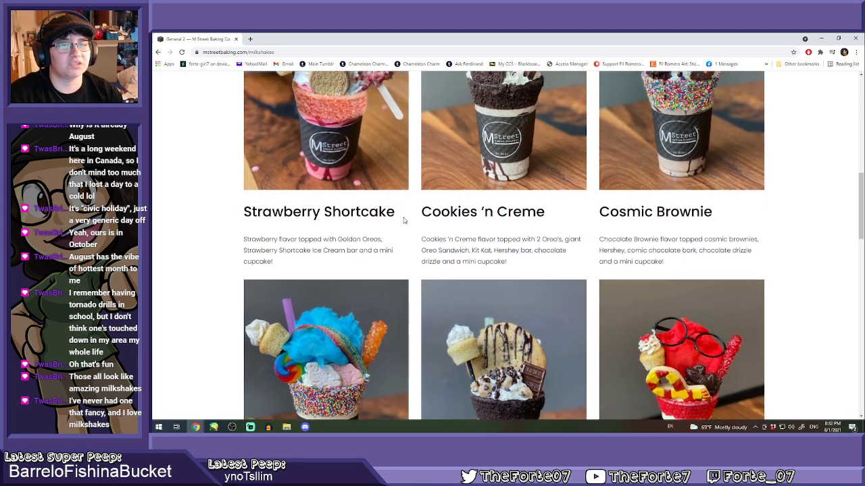
{"action": "scroll", "coordinate": [465, 256], "scroll_direction": "down", "scroll_amount": 5}
{"action": "scroll", "coordinate": [465, 256], "scroll_direction": "down", "scroll_amount": 2}
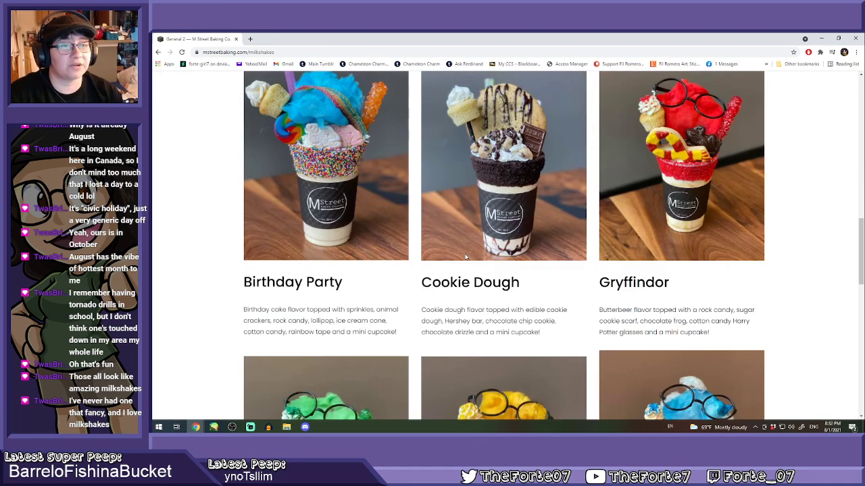
{"action": "scroll", "coordinate": [465, 256], "scroll_direction": "up", "scroll_amount": 1}
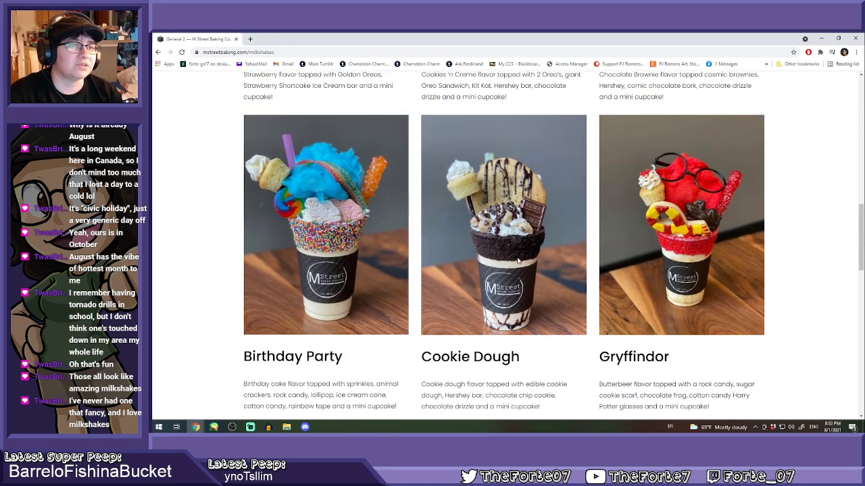
{"action": "scroll", "coordinate": [516, 258], "scroll_direction": "down", "scroll_amount": 2}
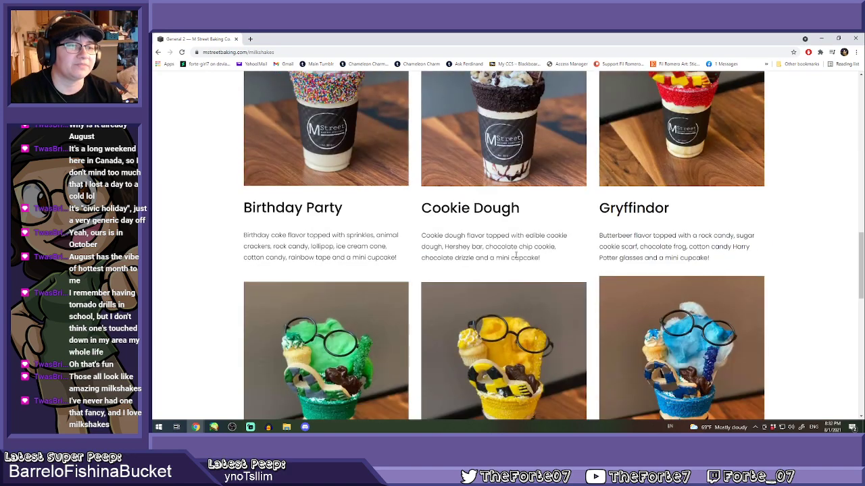
{"action": "scroll", "coordinate": [515, 254], "scroll_direction": "down", "scroll_amount": 5}
{"action": "scroll", "coordinate": [515, 256], "scroll_direction": "up", "scroll_amount": 3}
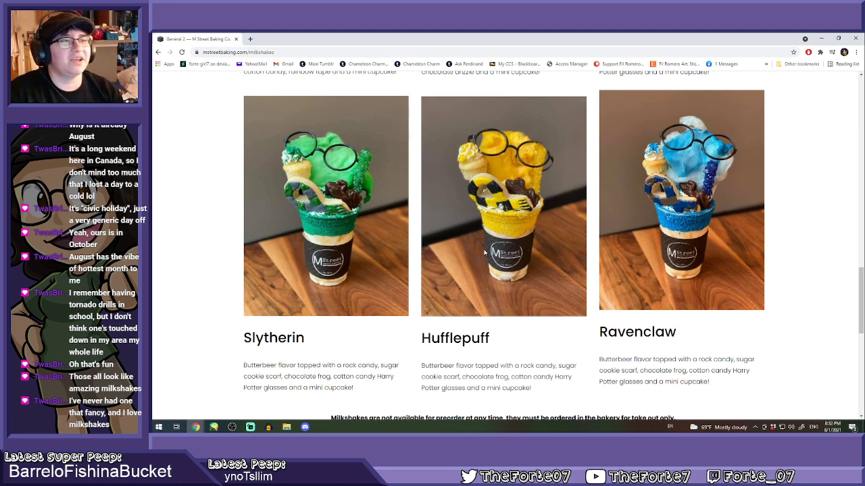
{"action": "scroll", "coordinate": [586, 292], "scroll_direction": "up", "scroll_amount": 5}
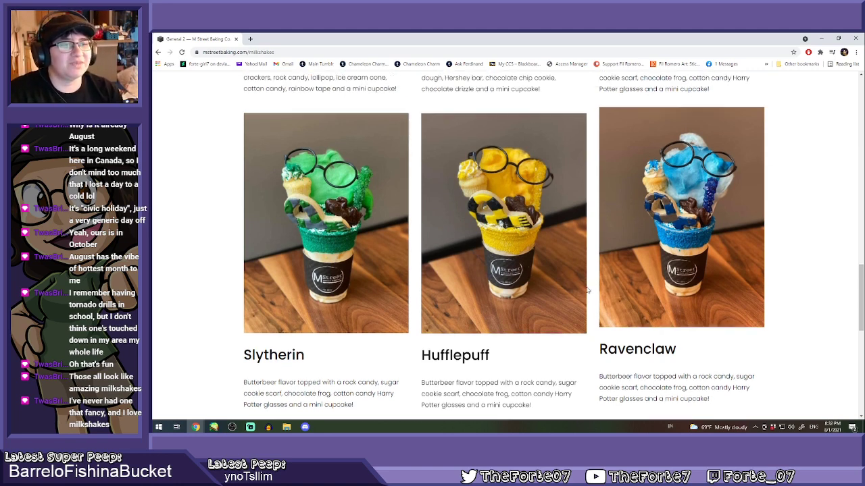
{"action": "scroll", "coordinate": [586, 292], "scroll_direction": "up", "scroll_amount": 5}
{"action": "scroll", "coordinate": [503, 258], "scroll_direction": "down", "scroll_amount": 2}
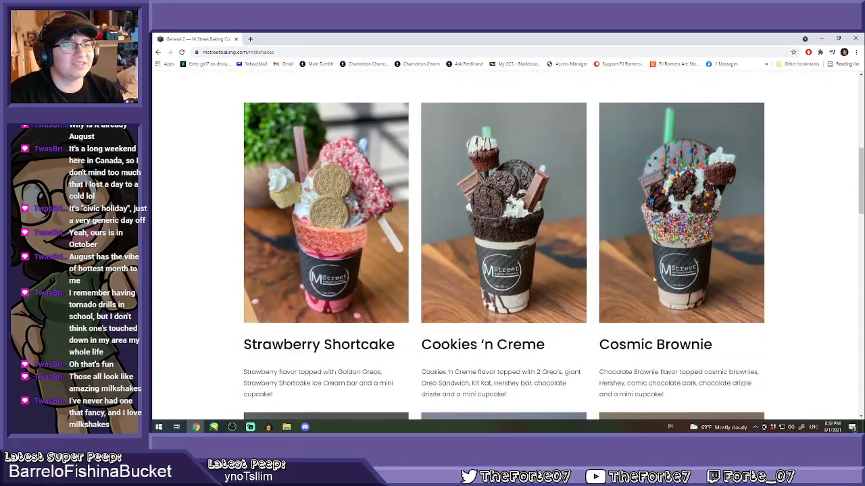
{"action": "scroll", "coordinate": [503, 258], "scroll_direction": "up", "scroll_amount": 6}
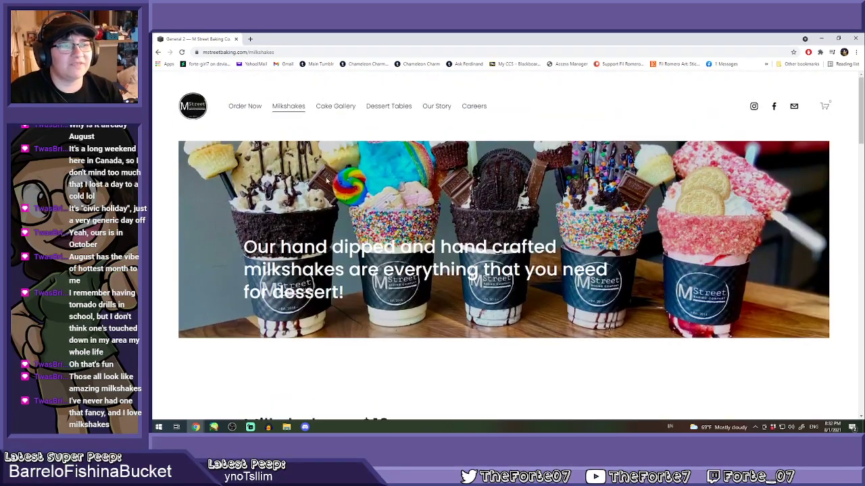
Browse the products on the bakery's Order Now page, and close the browser to return to the PaintTool SAI drawing
{"action": "left_click", "coordinate": [246, 110]}
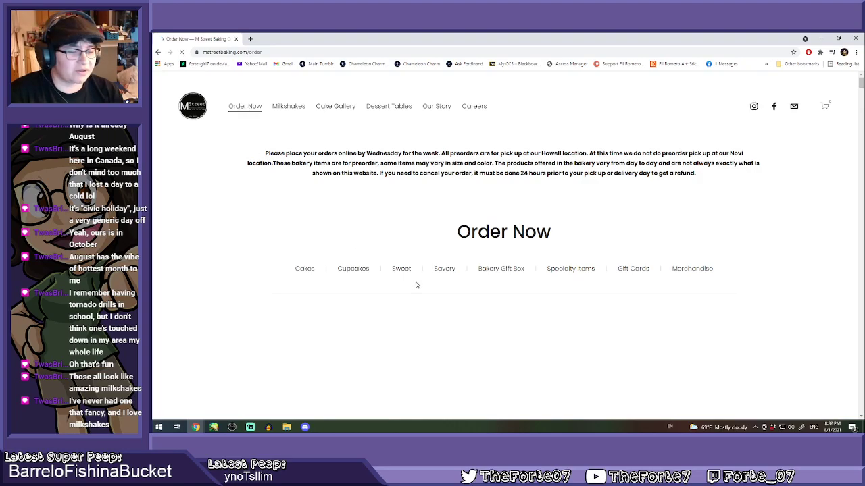
{"action": "scroll", "coordinate": [443, 282], "scroll_direction": "down", "scroll_amount": 10}
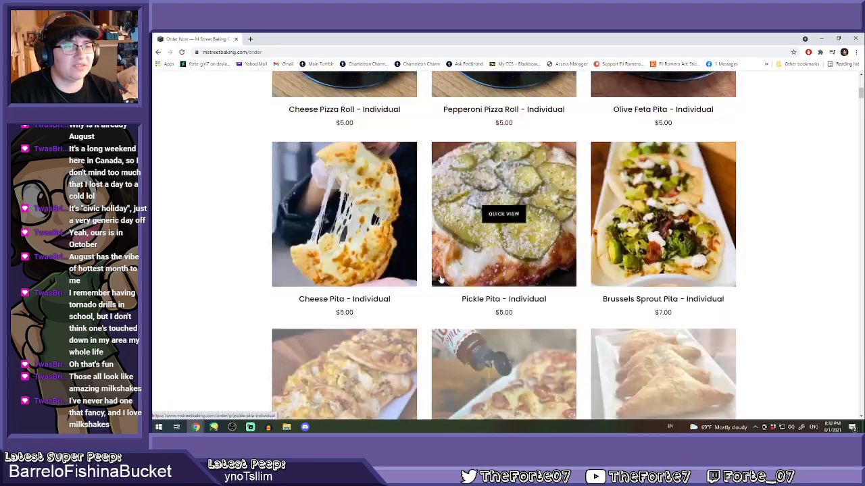
{"action": "scroll", "coordinate": [439, 279], "scroll_direction": "down", "scroll_amount": 6}
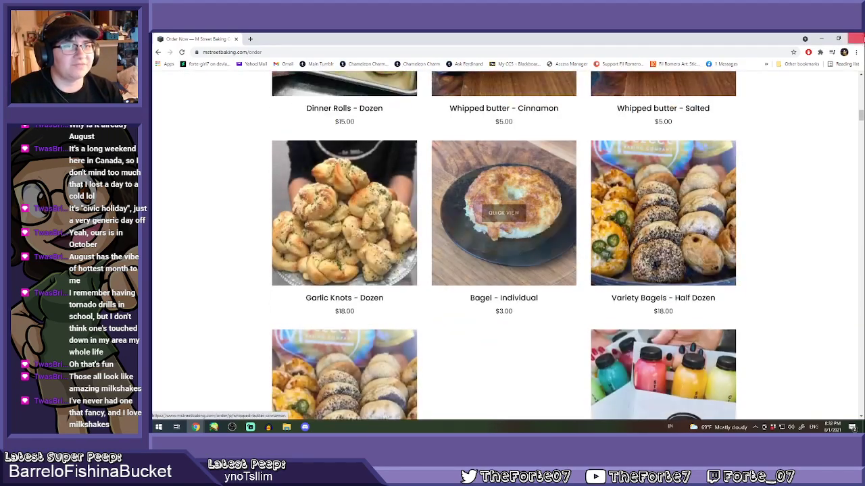
{"action": "left_click", "coordinate": [856, 39]}
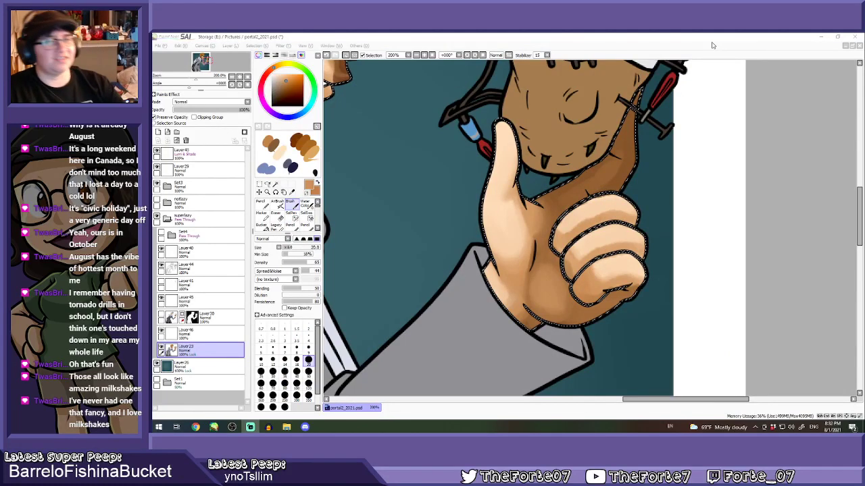
Shade the skin of the raised hand behind the potato on Layer23 with brown tones sampled from the hand
{"action": "left_click", "coordinate": [579, 181]}
{"action": "right_click", "coordinate": [619, 165]}
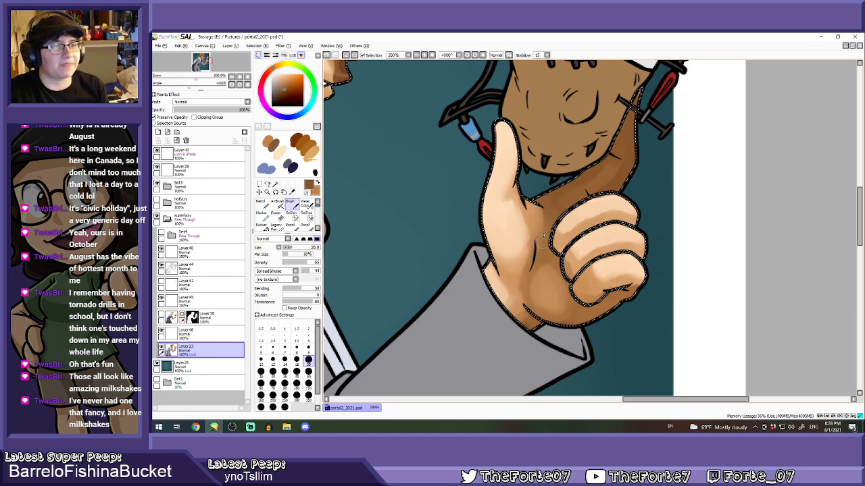
{"action": "right_click", "coordinate": [606, 174]}
{"action": "right_click", "coordinate": [615, 174]}
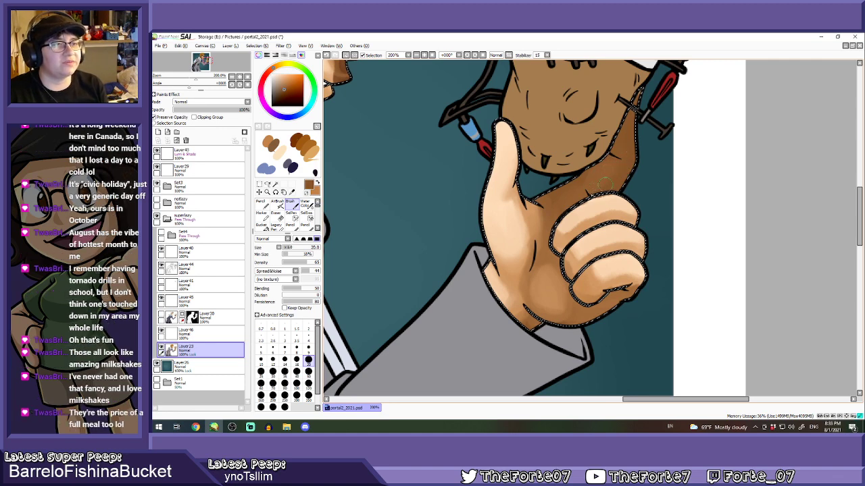
Sample the dark brown of the neck shadow below the chin and set the brush's blending to 30 and density to 94
{"action": "scroll", "coordinate": [625, 196], "scroll_direction": "down", "scroll_amount": 2}
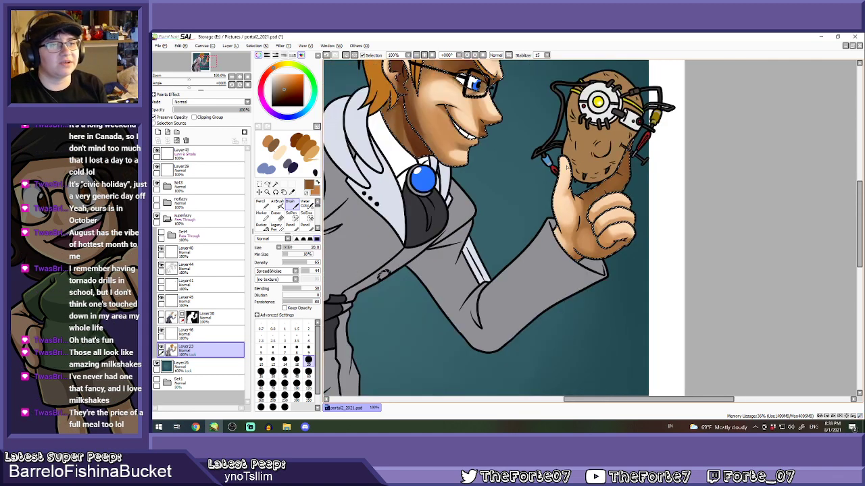
{"action": "right_click", "coordinate": [418, 151]}
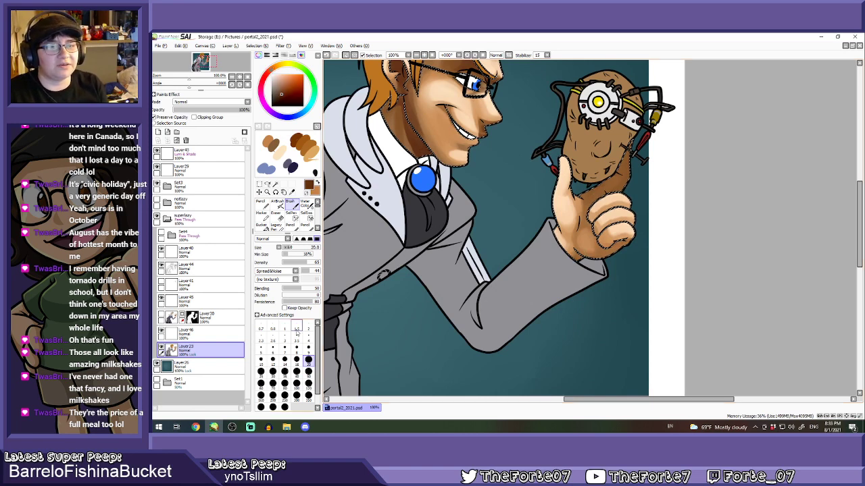
{"action": "left_click", "coordinate": [294, 289]}
{"action": "left_click", "coordinate": [317, 263]}
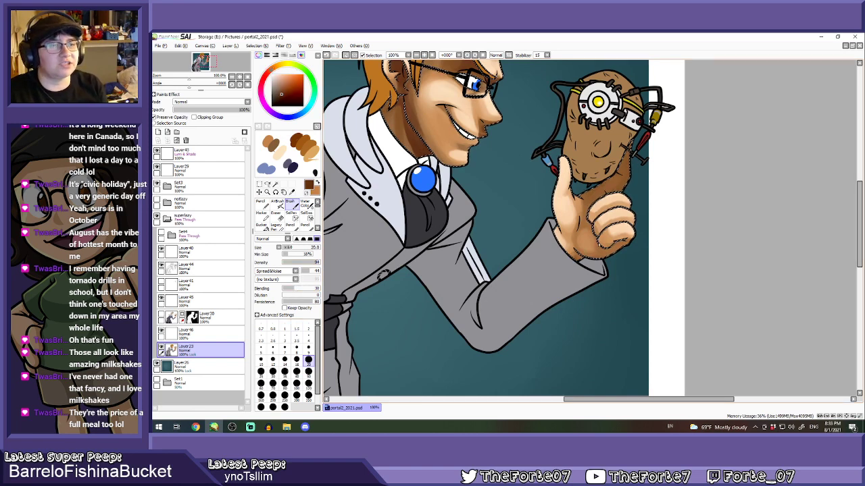
Paint a dark brown shadow along the lower edge of the raised palm below the curled fingers, sampling brown tones from the hand
{"action": "scroll", "coordinate": [611, 254], "scroll_direction": "up", "scroll_amount": 1}
{"action": "mouse_move", "coordinate": [619, 233]}
{"action": "left_mouse_down"}
{"action": "mouse_move", "coordinate": [606, 247]}
{"action": "mouse_move", "coordinate": [635, 230]}
{"action": "mouse_move", "coordinate": [629, 247]}
{"action": "mouse_move", "coordinate": [559, 247]}
{"action": "mouse_move", "coordinate": [571, 249]}
{"action": "left_mouse_up"}
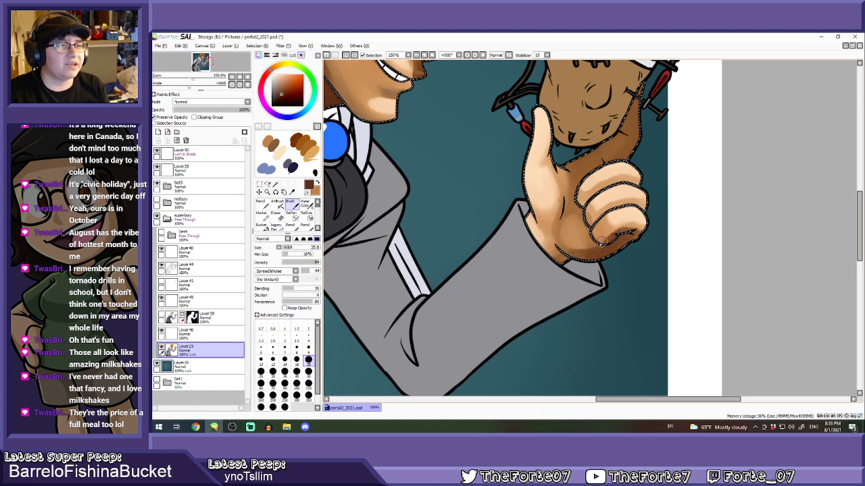
{"action": "mouse_move", "coordinate": [631, 232]}
{"action": "left_mouse_down"}
{"action": "mouse_move", "coordinate": [596, 251]}
{"action": "mouse_move", "coordinate": [589, 219]}
{"action": "mouse_move", "coordinate": [592, 249]}
{"action": "left_mouse_up"}
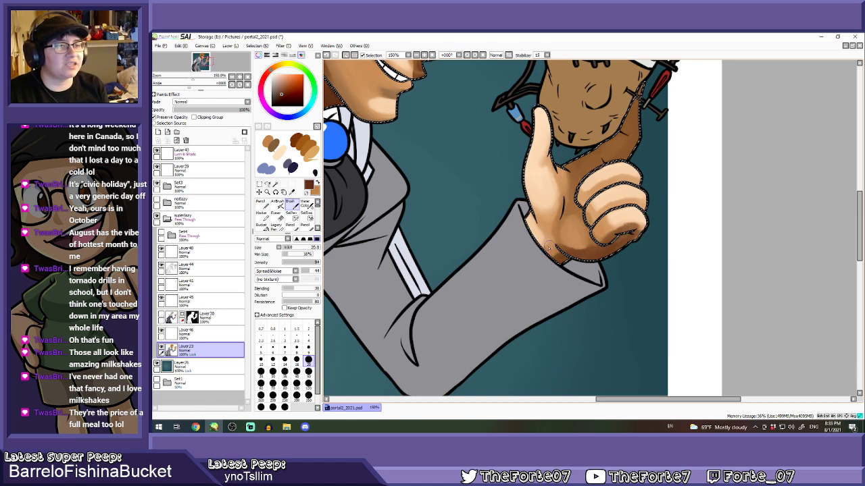
{"action": "left_click", "coordinate": [548, 248], "text": "alt"}
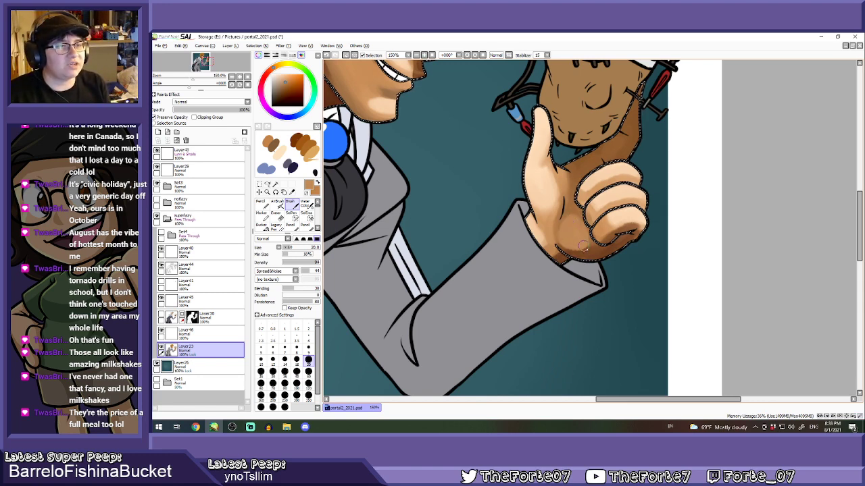
{"action": "left_click", "coordinate": [575, 251], "text": "alt"}
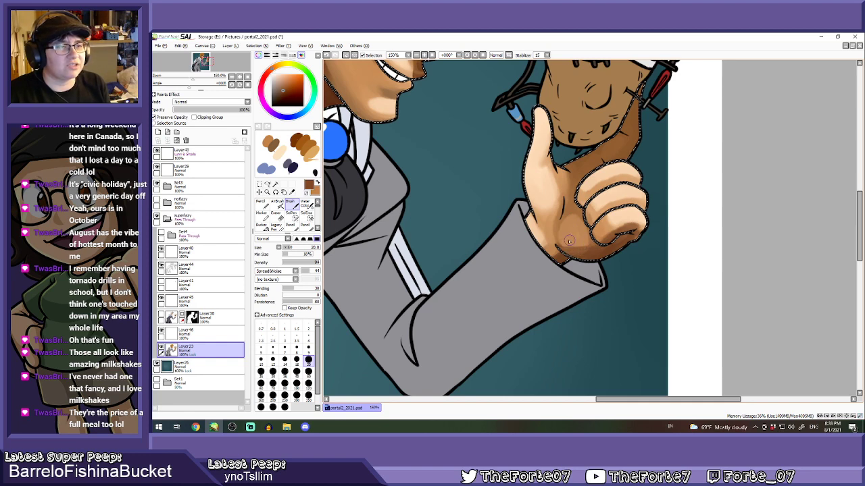
Set the brush size to 30, lower its density, and blend the palm shadow below the curled fingers with sampled mid-browns
{"action": "left_click", "coordinate": [272, 371]}
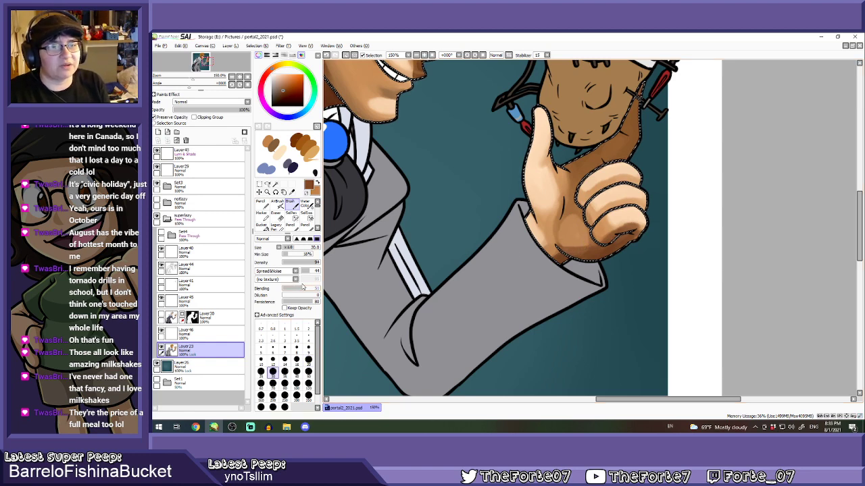
{"action": "left_click", "coordinate": [302, 262]}
{"action": "left_click", "coordinate": [581, 242], "text": "alt"}
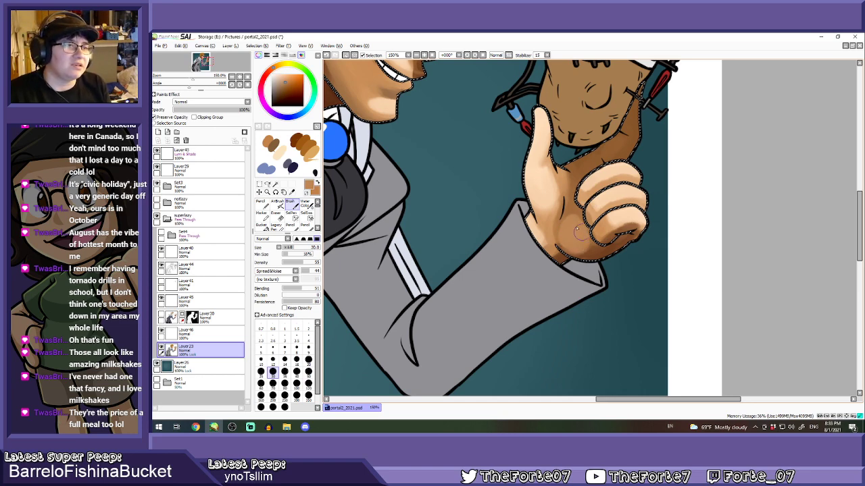
{"action": "left_click", "coordinate": [552, 243], "text": "alt"}
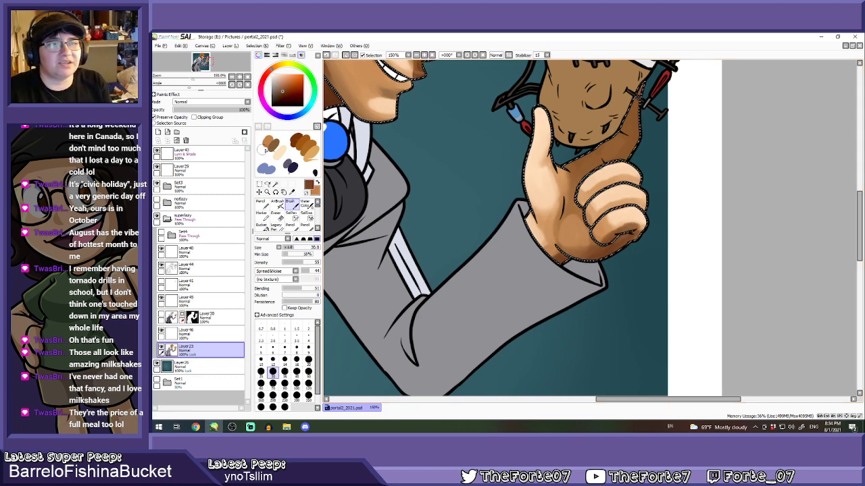
Choose a darker brown, set the brush size to 20, and deepen the shadow on the index finger behind the potato
{"action": "left_click", "coordinate": [281, 95]}
{"action": "left_click", "coordinate": [297, 373]}
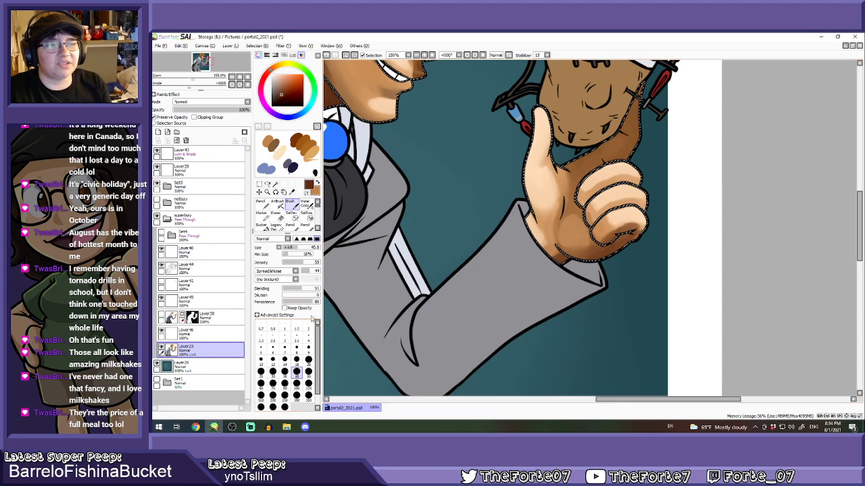
{"action": "left_click", "coordinate": [308, 359]}
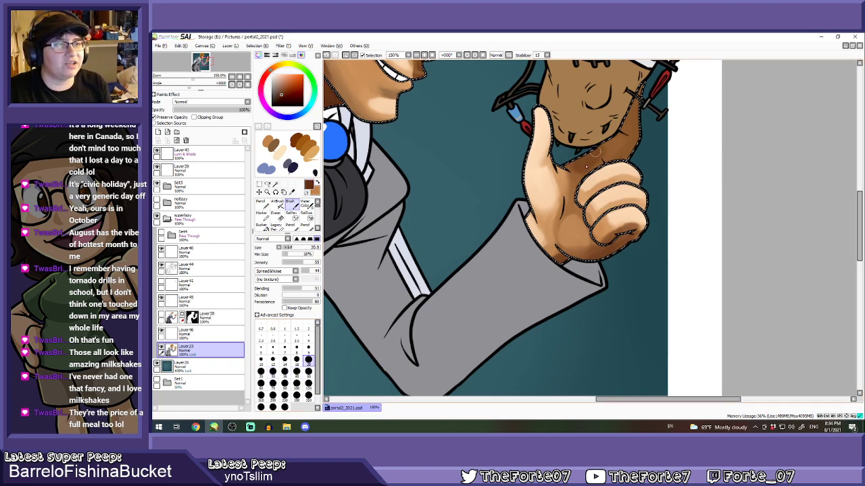
{"action": "scroll", "coordinate": [616, 138], "scroll_direction": "down", "scroll_amount": 2}
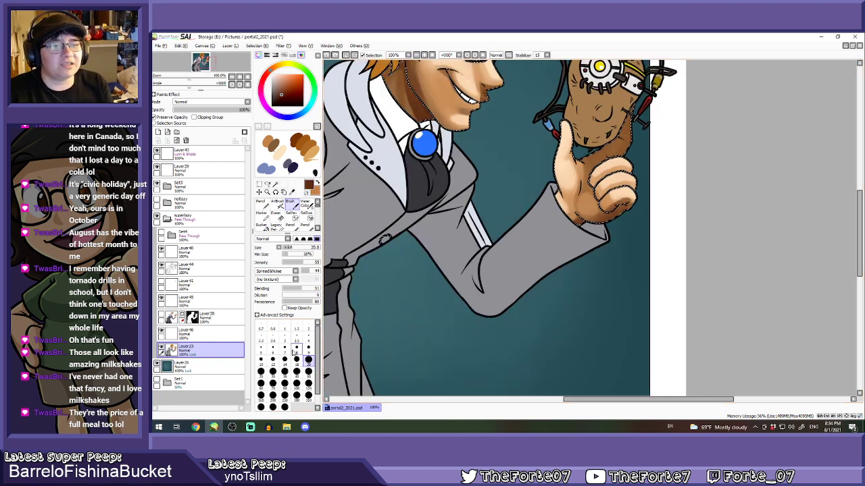
Set the brush size to 16 and density to 78, and darken the cast shadow on the index finger under the potato
{"action": "left_click", "coordinate": [297, 361]}
{"action": "left_click", "coordinate": [292, 289]}
{"action": "left_click", "coordinate": [308, 264]}
{"action": "left_click_drag", "start_coordinate": [308, 264], "coordinate": [312, 264]}
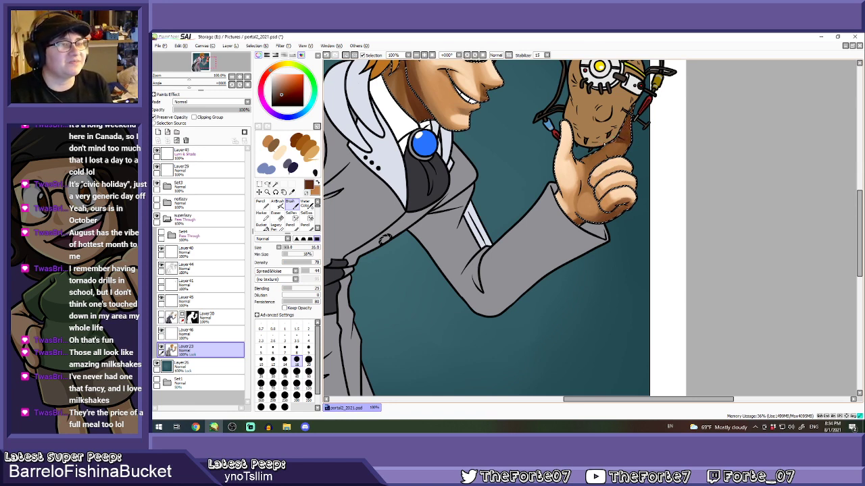
{"action": "mouse_move", "coordinate": [608, 143]}
{"action": "left_mouse_down"}
{"action": "mouse_move", "coordinate": [631, 138]}
{"action": "mouse_move", "coordinate": [630, 146]}
{"action": "left_mouse_up"}
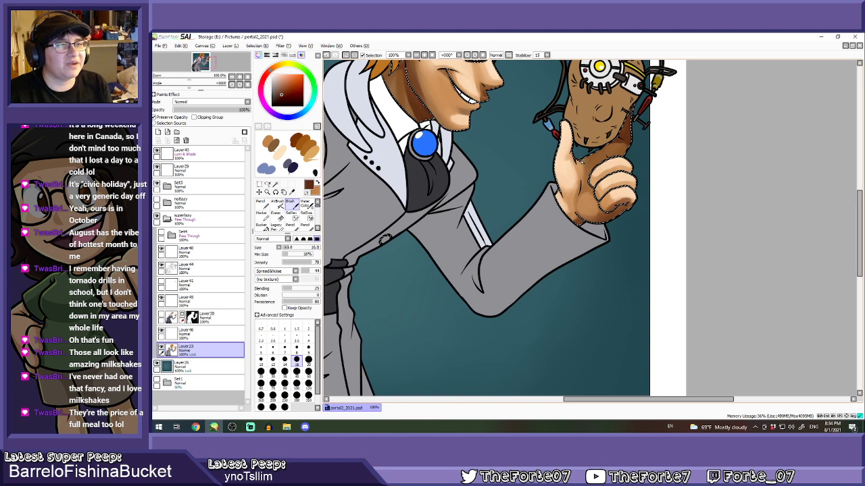
{"action": "key", "text": "ctrl+z"}
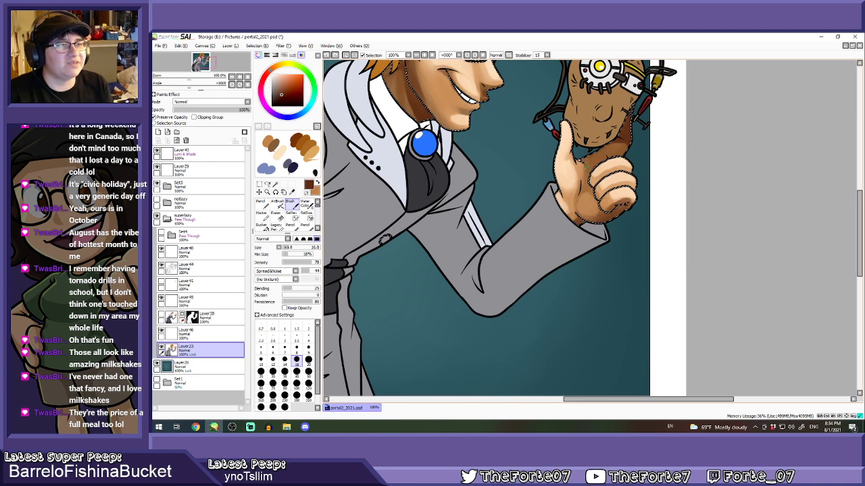
{"action": "mouse_move", "coordinate": [585, 163]}
{"action": "left_mouse_down"}
{"action": "mouse_move", "coordinate": [589, 177]}
{"action": "mouse_move", "coordinate": [586, 165]}
{"action": "left_mouse_up"}
{"action": "key", "text": "ctrl+z"}
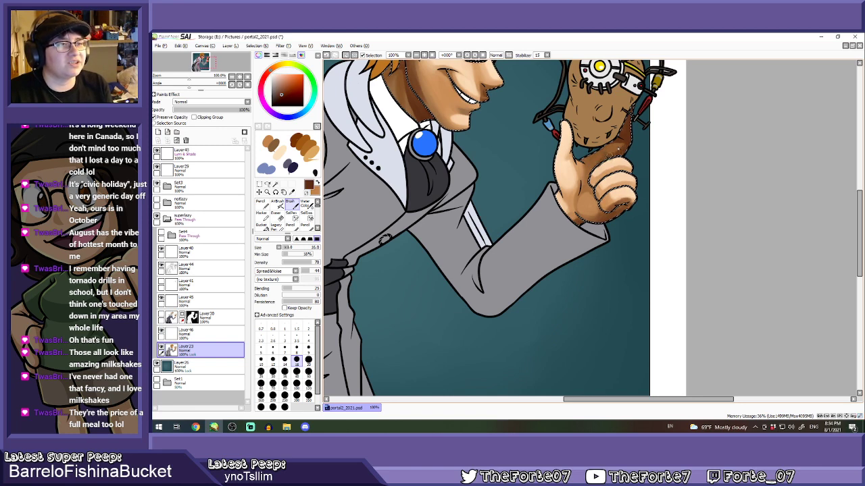
Shade and blend the curled fingers on Layer23 with brown and light skin tones sampled from the hand
{"action": "scroll", "coordinate": [639, 181], "scroll_direction": "up", "scroll_amount": 2}
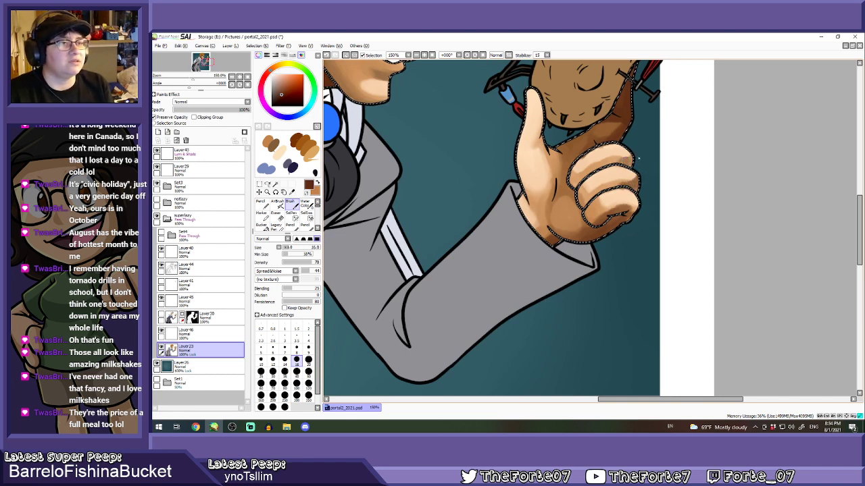
{"action": "left_click", "coordinate": [579, 162], "text": "alt"}
{"action": "mouse_move", "coordinate": [582, 163]}
{"action": "left_mouse_down"}
{"action": "mouse_move", "coordinate": [628, 158]}
{"action": "mouse_move", "coordinate": [616, 165]}
{"action": "mouse_move", "coordinate": [596, 226]}
{"action": "left_mouse_up"}
{"action": "left_click", "coordinate": [604, 162], "text": "alt"}
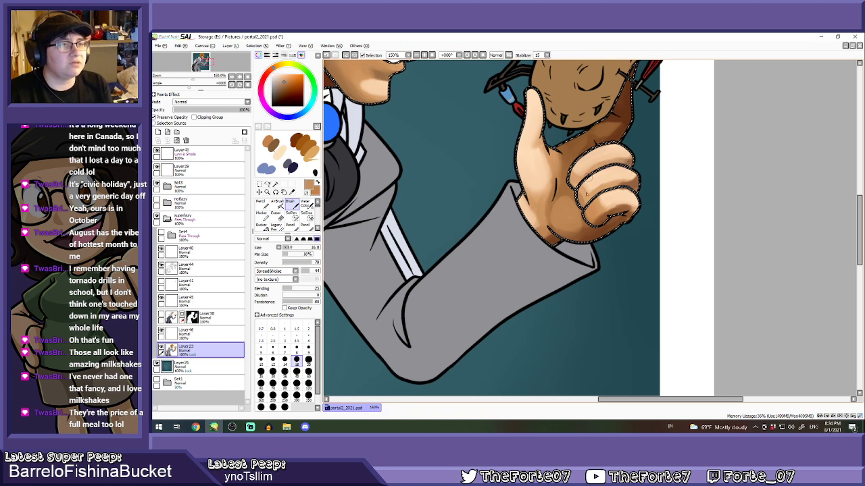
{"action": "left_click_drag", "start_coordinate": [586, 194], "coordinate": [599, 188]}
{"action": "left_click", "coordinate": [613, 198], "text": "alt"}
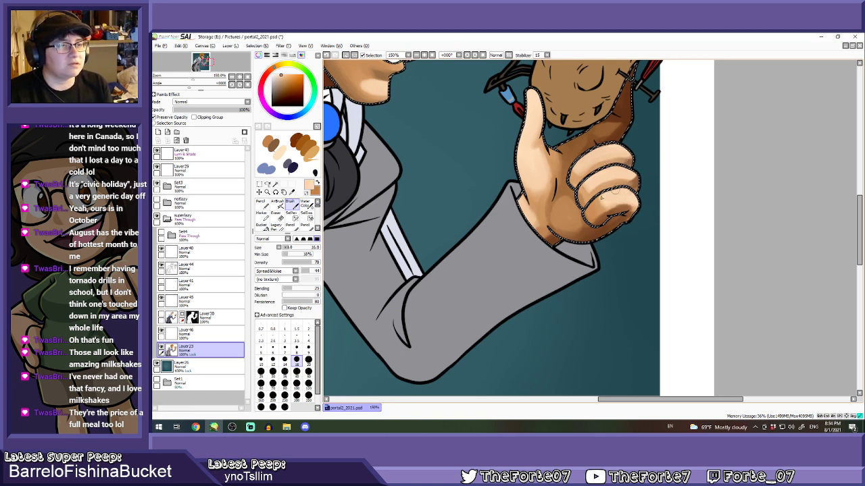
{"action": "left_click", "coordinate": [584, 196], "text": "alt"}
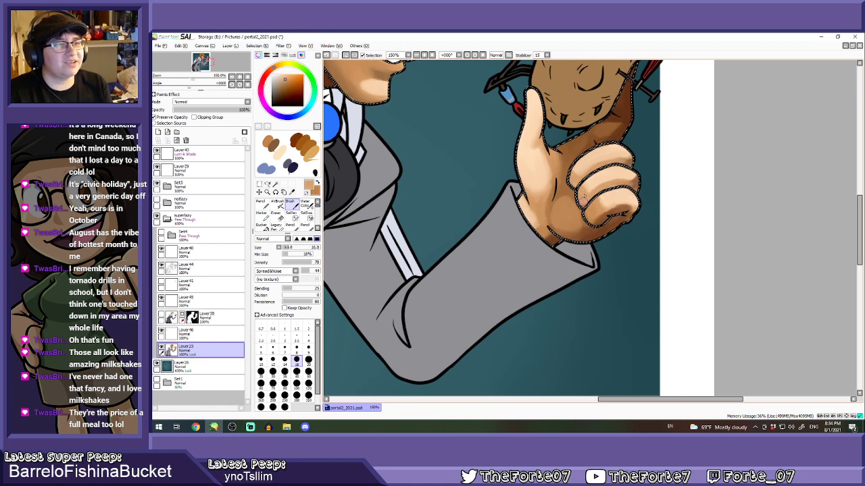
{"action": "left_click", "coordinate": [580, 193], "text": "alt"}
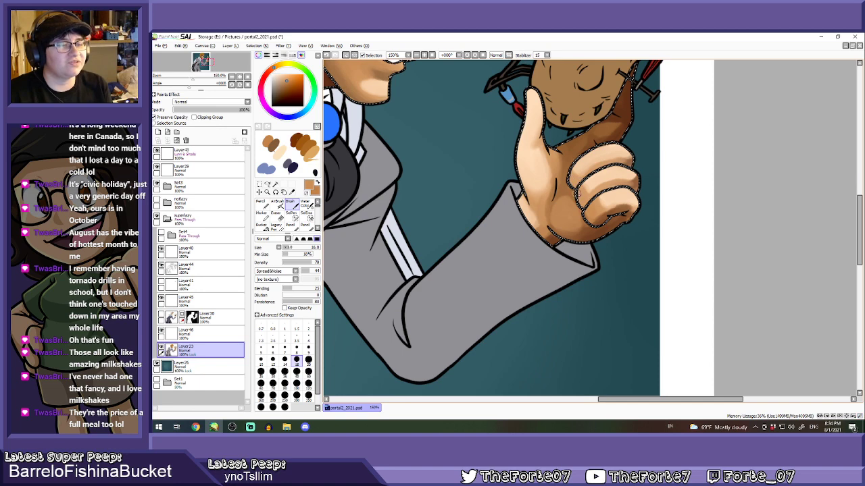
{"action": "left_click", "coordinate": [591, 236], "text": "alt"}
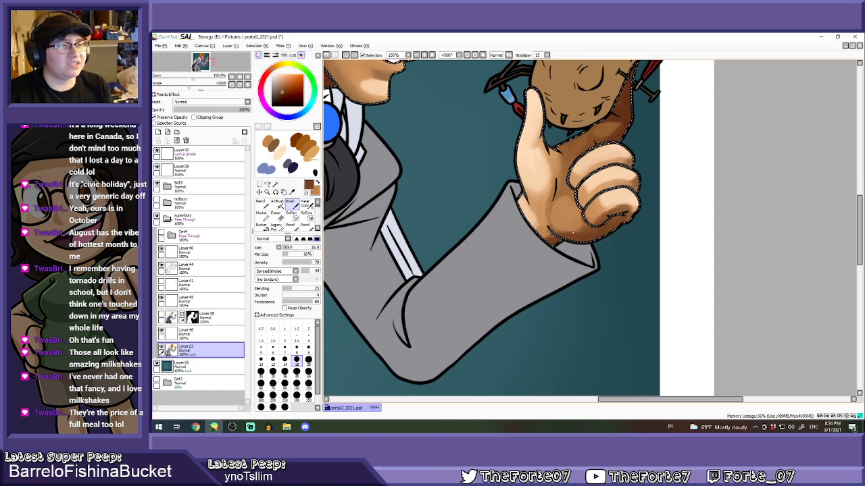
Show the Set4 group to check the skin shading under its lighting, and hide the group again
{"action": "scroll", "coordinate": [592, 206], "scroll_direction": "down", "scroll_amount": 6}
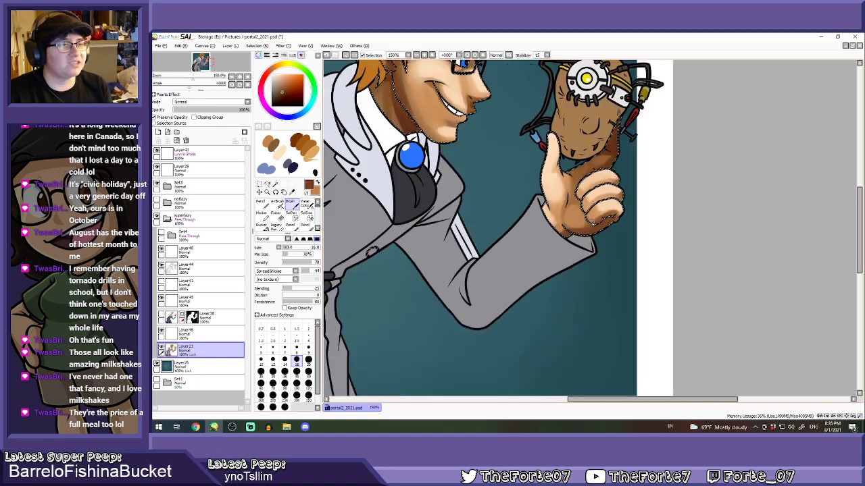
{"action": "scroll", "coordinate": [592, 206], "scroll_direction": "up", "scroll_amount": 5}
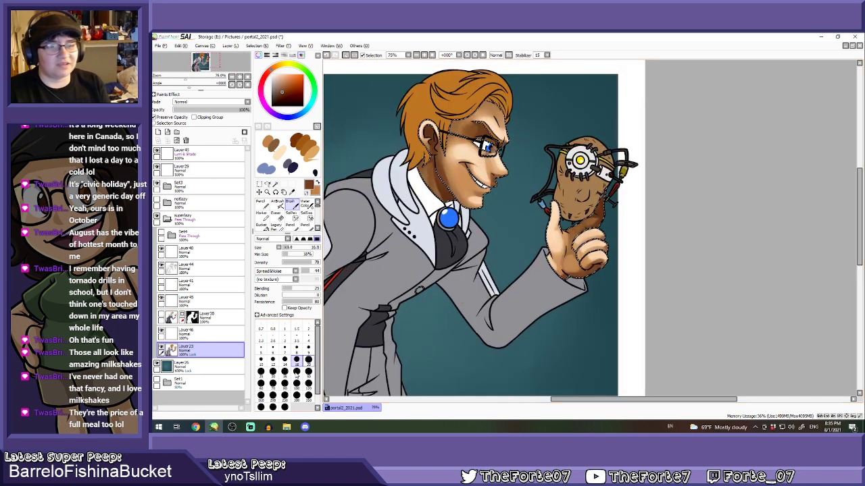
{"action": "left_click", "coordinate": [296, 371]}
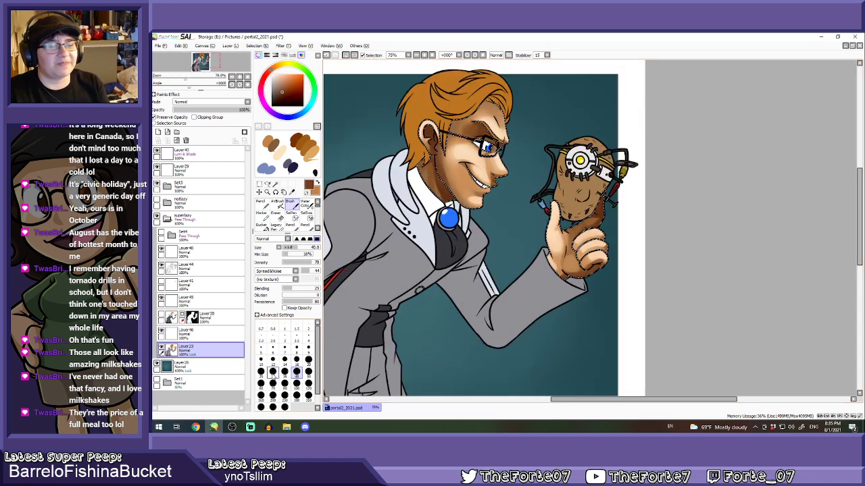
{"action": "left_click", "coordinate": [162, 232]}
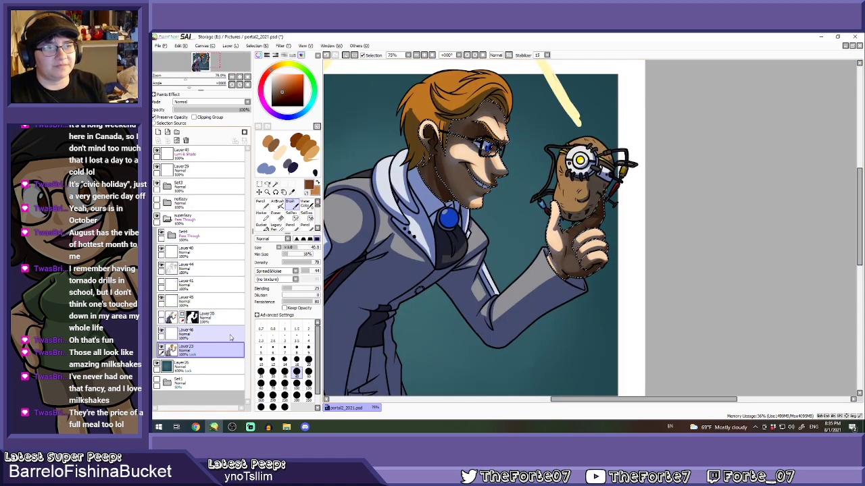
{"action": "scroll", "coordinate": [574, 243], "scroll_direction": "up", "scroll_amount": 1}
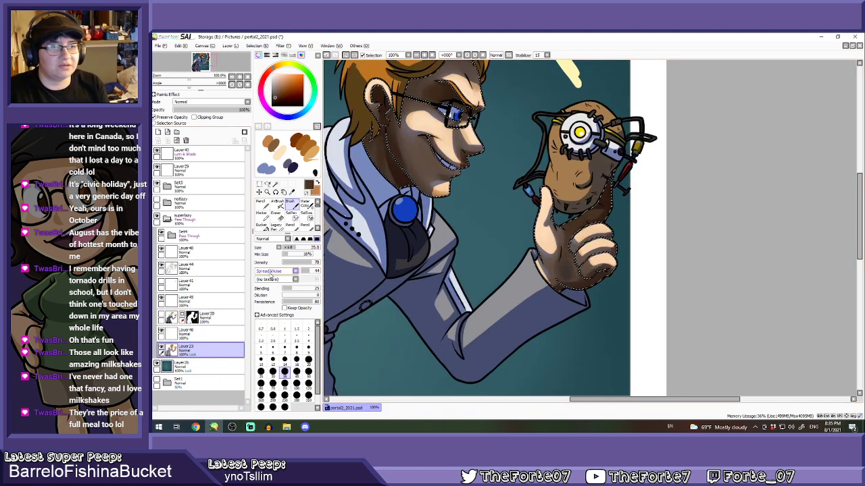
{"action": "left_click", "coordinate": [162, 234]}
Blend the shading on the lower palm with sampled mid-browns at brush size 35
{"action": "right_click", "coordinate": [563, 255]}
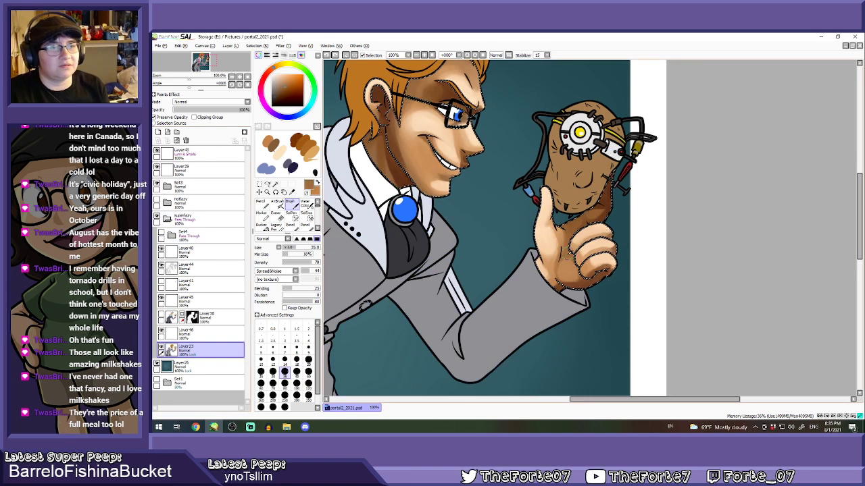
{"action": "left_click_drag", "start_coordinate": [571, 262], "coordinate": [566, 271]}
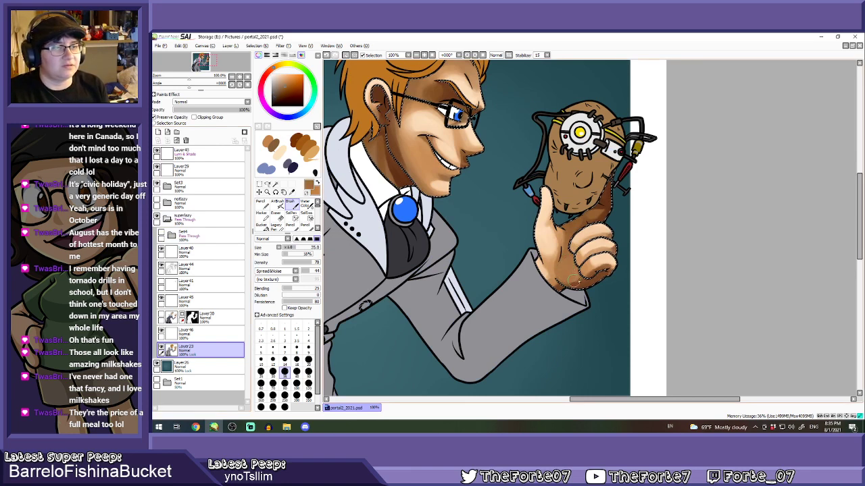
{"action": "right_click", "coordinate": [576, 278]}
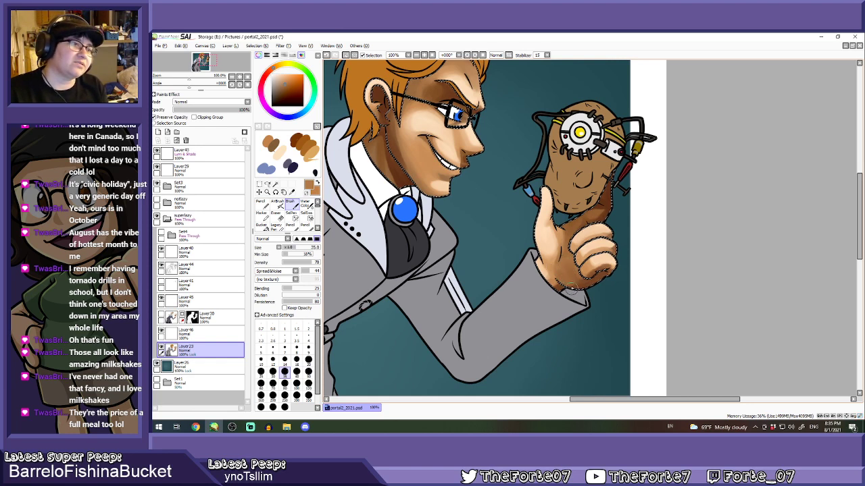
Soften the shading between the thumb and the middle of the palm with a light brown sampled from the hand
{"action": "scroll", "coordinate": [568, 282], "scroll_direction": "up", "scroll_amount": 1}
{"action": "right_click", "coordinate": [545, 238]}
{"action": "right_click", "coordinate": [548, 234]}
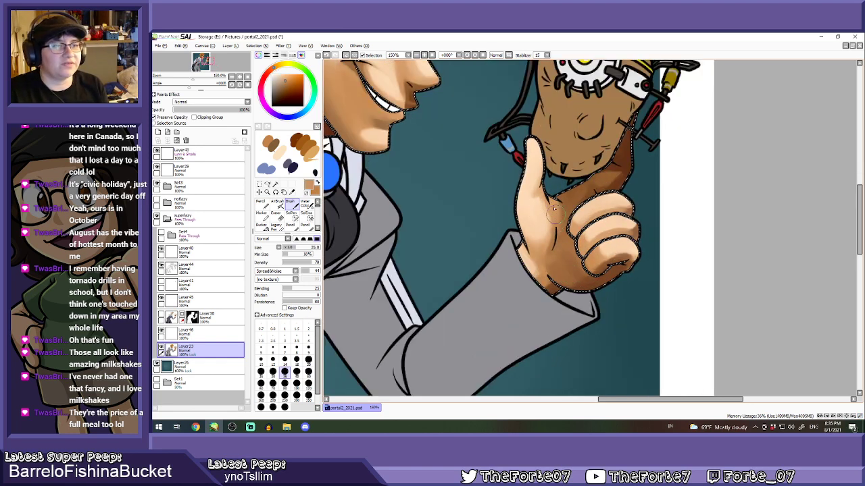
{"action": "left_click_drag", "start_coordinate": [551, 233], "coordinate": [549, 201]}
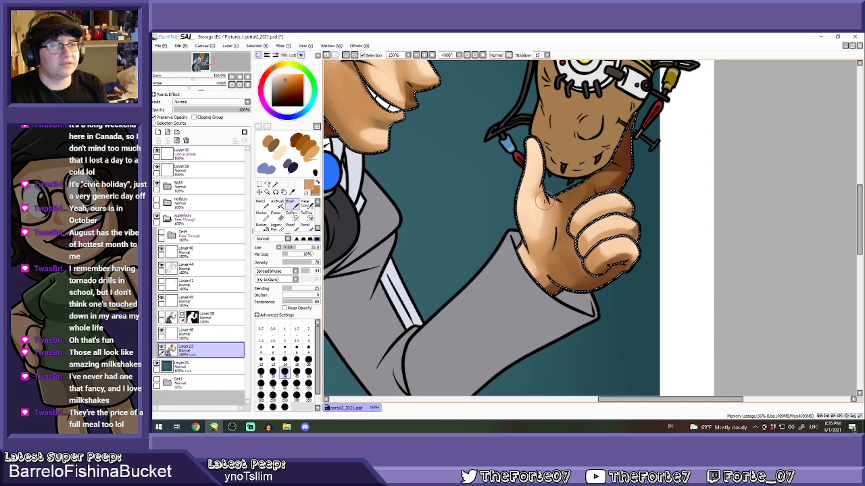
Set the brush size to 30, blending to 49 and density to 43, and blend sampled brown over the palm and index finger
{"action": "left_click", "coordinate": [308, 359]}
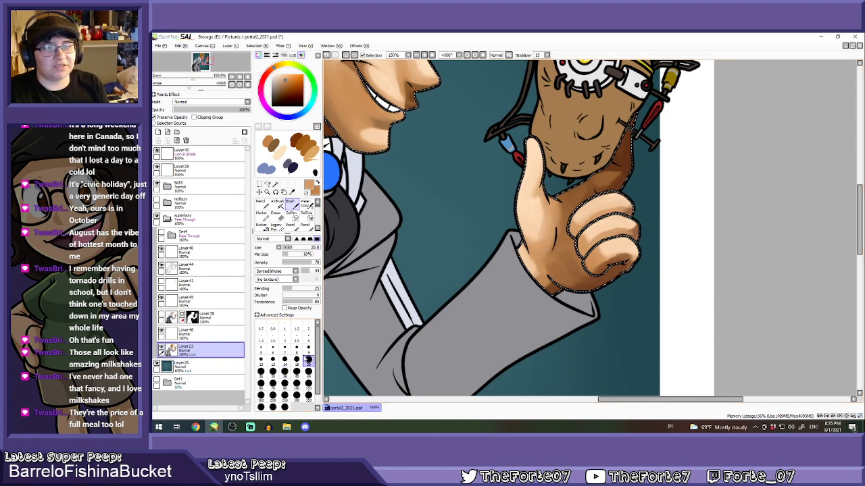
{"action": "left_click", "coordinate": [559, 206], "text": "alt"}
{"action": "left_click", "coordinate": [272, 371]}
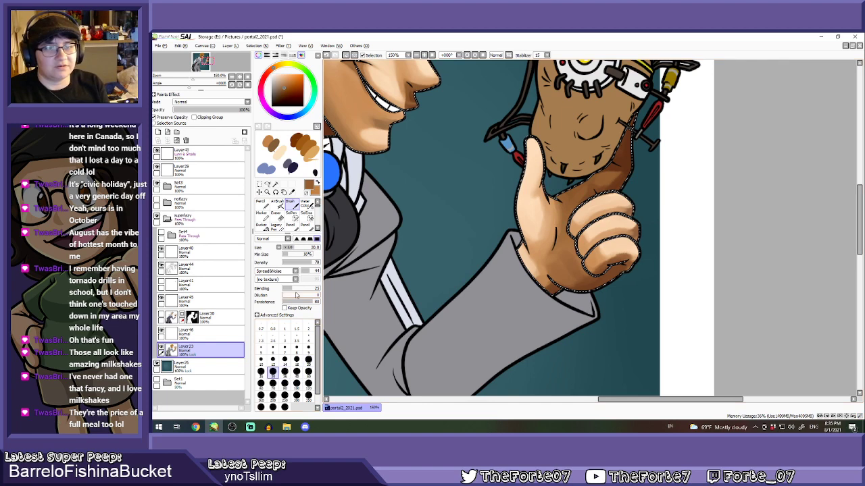
{"action": "left_click", "coordinate": [300, 289]}
{"action": "left_click", "coordinate": [302, 262]}
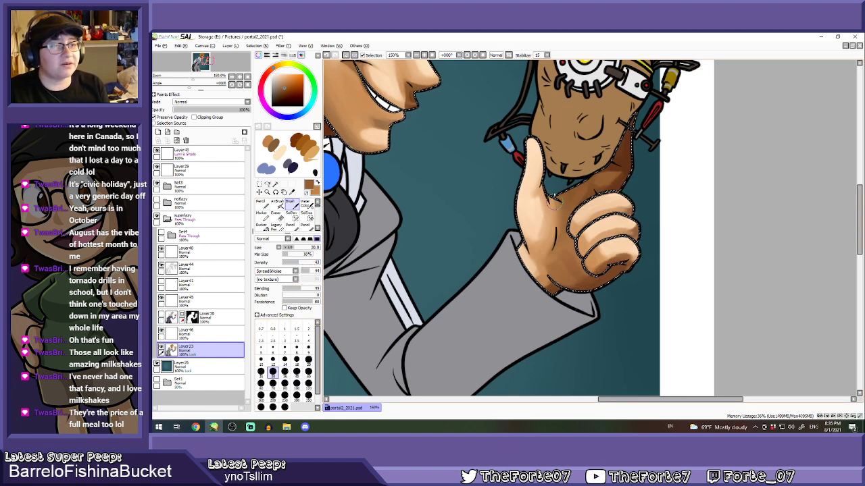
{"action": "left_click_drag", "start_coordinate": [551, 233], "coordinate": [550, 249]}
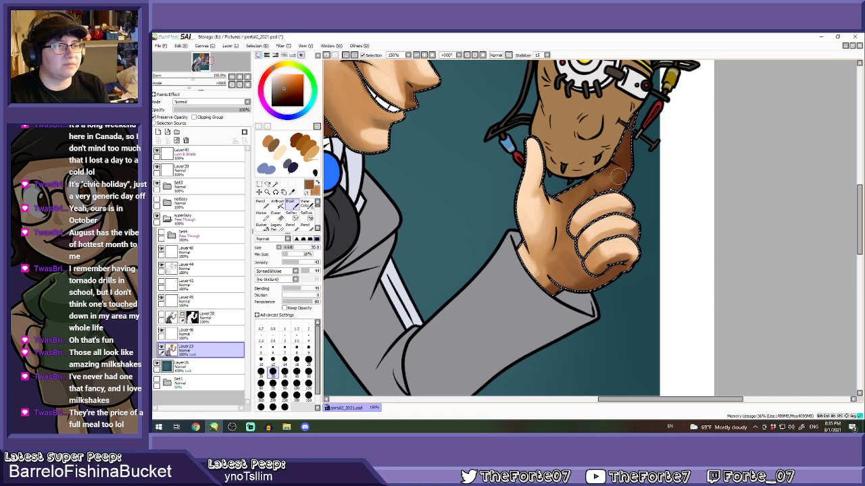
{"action": "left_click_drag", "start_coordinate": [618, 177], "coordinate": [625, 157]}
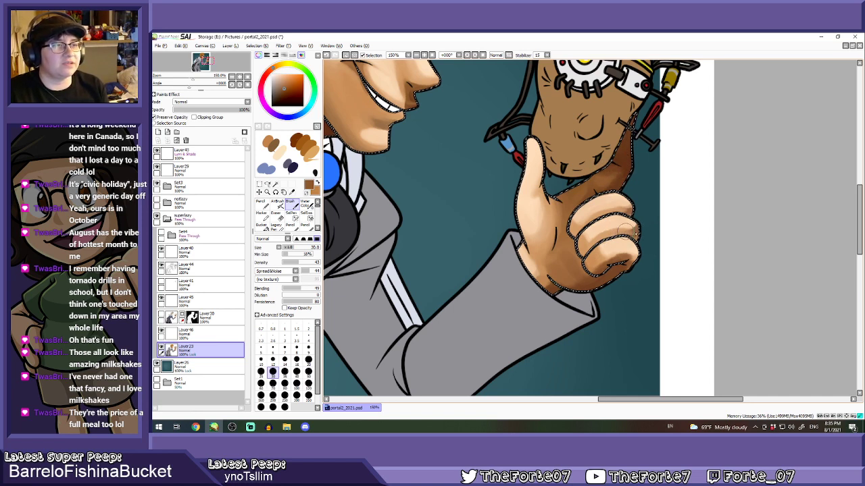
Set the brush size to 16, blending to 23 and density to 79, and paint sampled skin tones across the middle curled finger
{"action": "key", "text": "bracketright"}
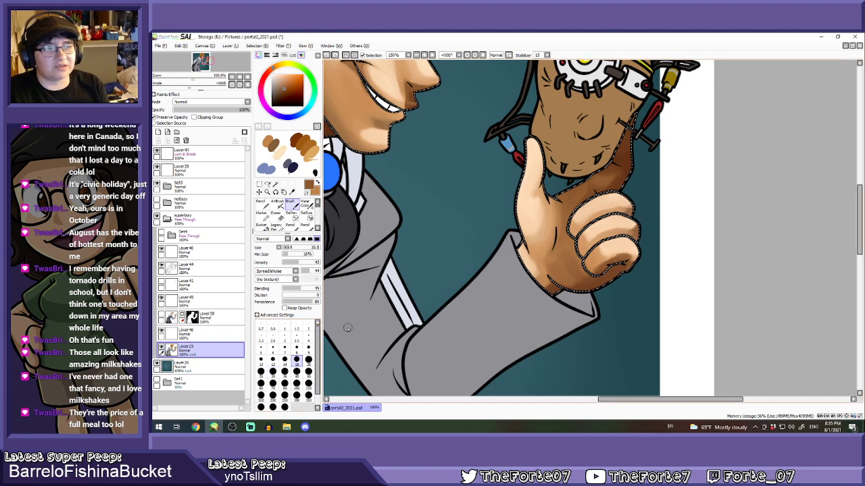
{"action": "left_click", "coordinate": [630, 227], "text": "alt"}
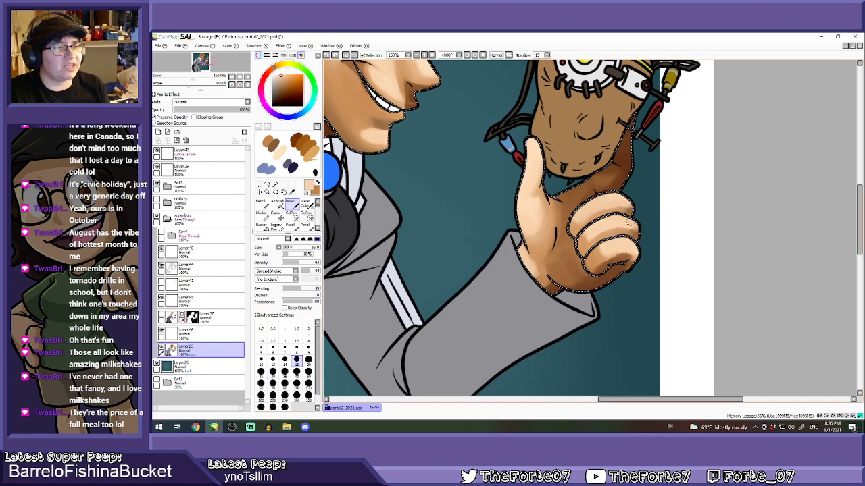
{"action": "left_click", "coordinate": [291, 288]}
{"action": "left_click", "coordinate": [312, 263]}
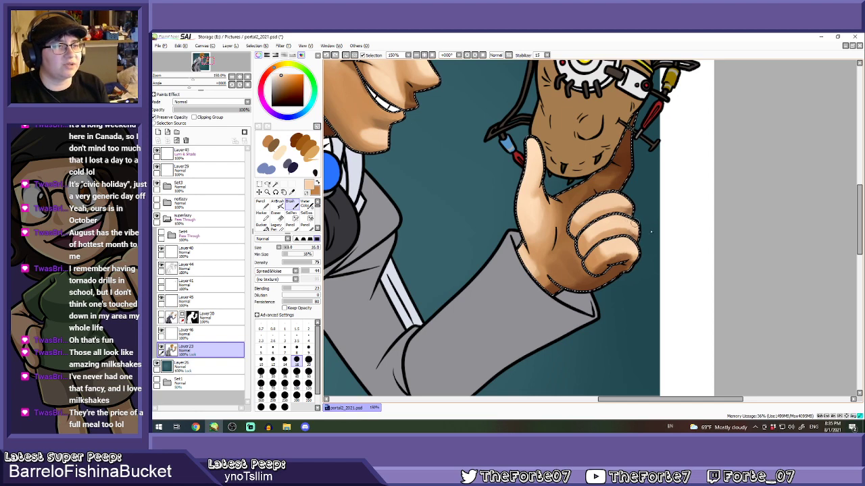
{"action": "right_click", "coordinate": [587, 245]}
{"action": "left_click_drag", "start_coordinate": [600, 238], "coordinate": [634, 235]}
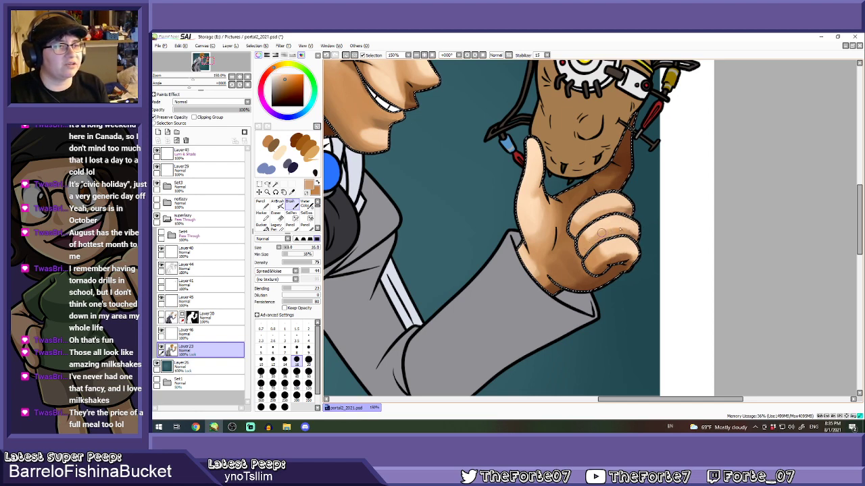
Shade the lowest curled finger with sampled light and dark browns, and undo the last stroke
{"action": "right_click", "coordinate": [617, 252]}
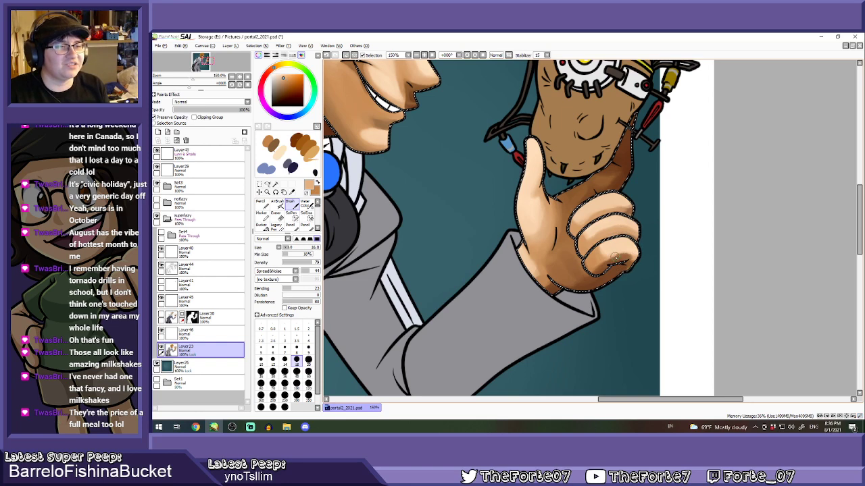
{"action": "left_click_drag", "start_coordinate": [613, 254], "coordinate": [605, 258]}
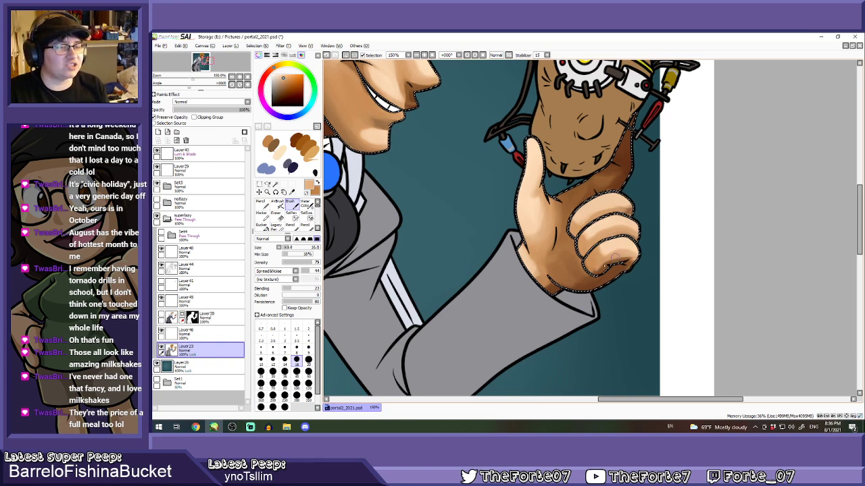
{"action": "right_click", "coordinate": [609, 267]}
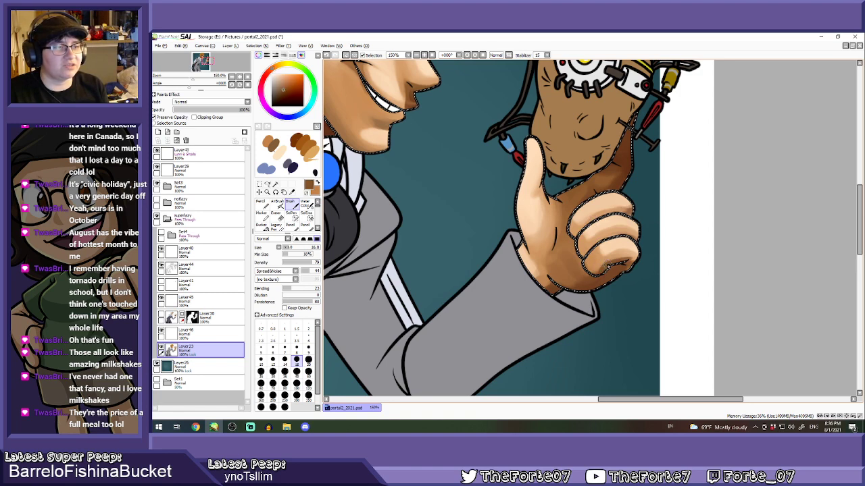
{"action": "left_click_drag", "start_coordinate": [620, 267], "coordinate": [604, 272]}
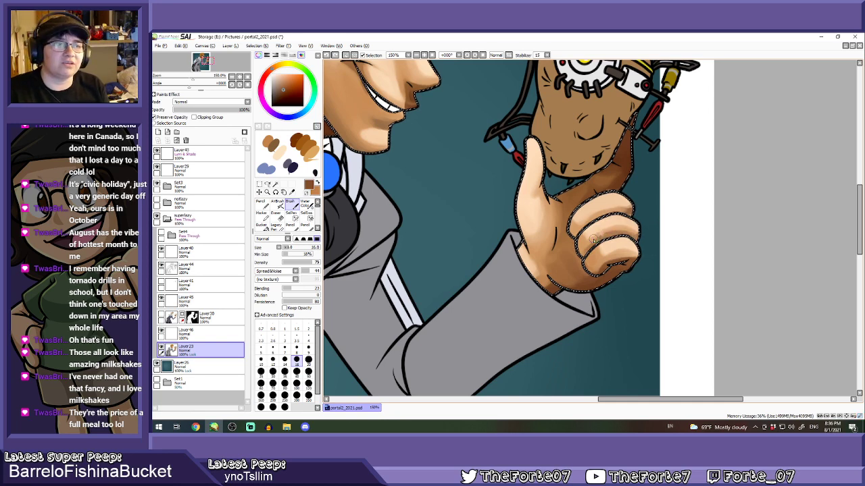
{"action": "key", "text": "ctrl+z"}
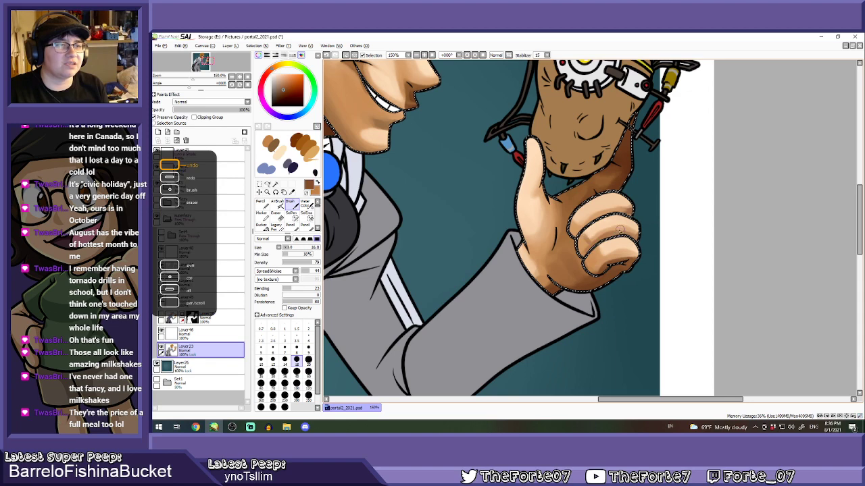
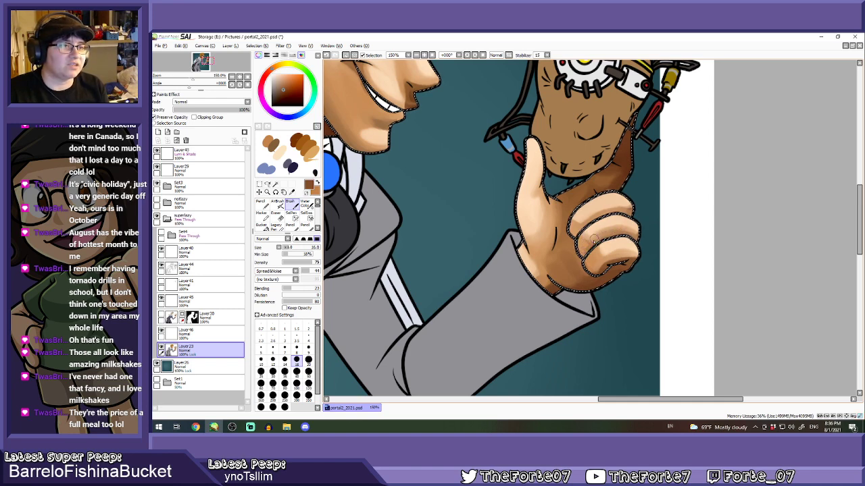
Blend sampled light skin and mid-brown tones on the middle curled finger, raising the brush blending to 58
{"action": "left_click", "coordinate": [603, 236], "text": "alt"}
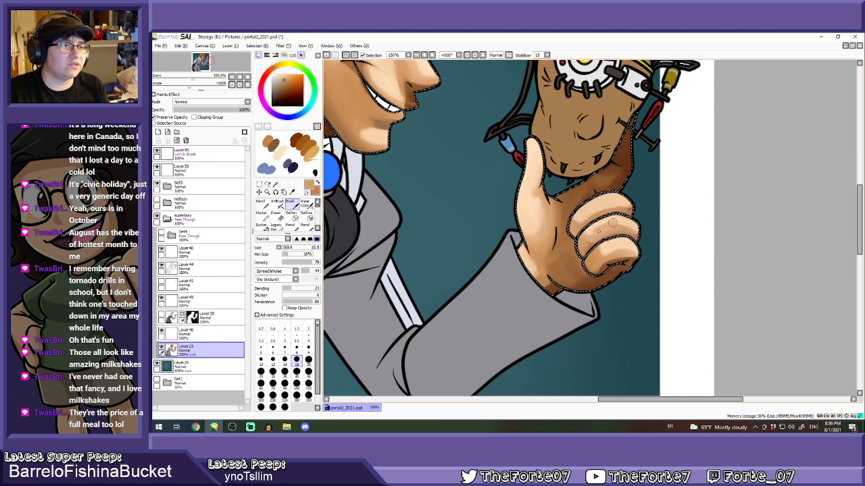
{"action": "left_click", "coordinate": [609, 222], "text": "alt"}
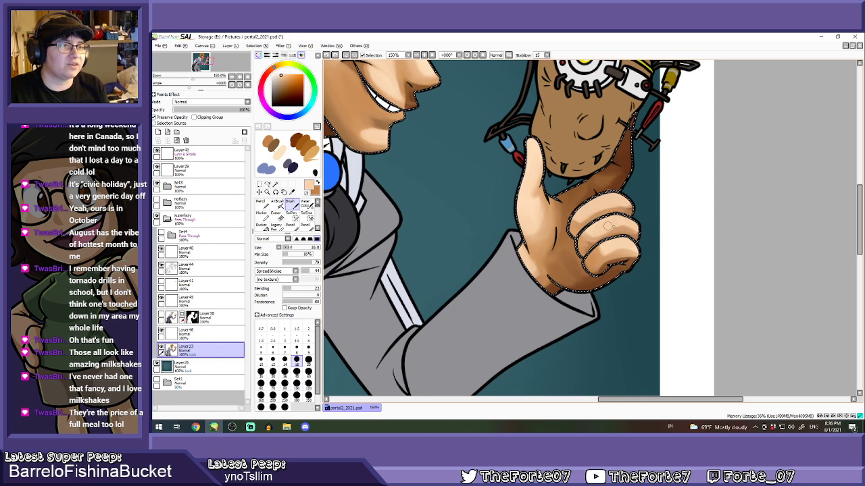
{"action": "scroll", "coordinate": [635, 230], "scroll_direction": "down", "scroll_amount": 4}
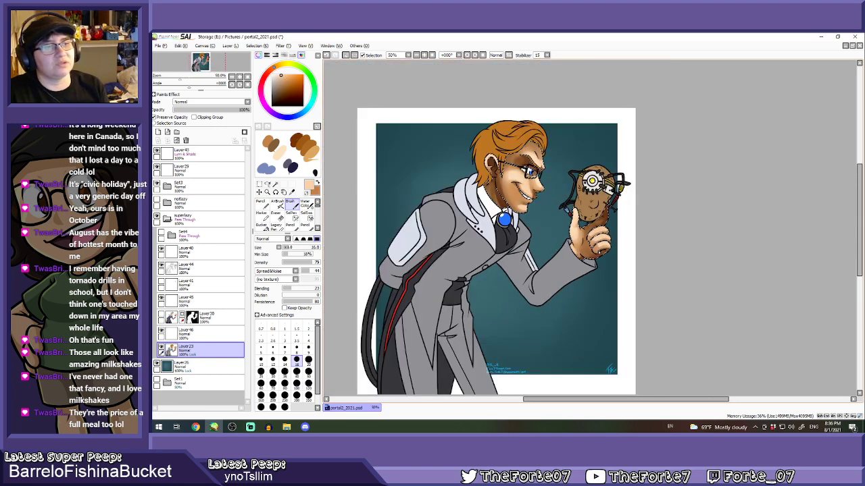
{"action": "scroll", "coordinate": [594, 227], "scroll_direction": "up", "scroll_amount": 4}
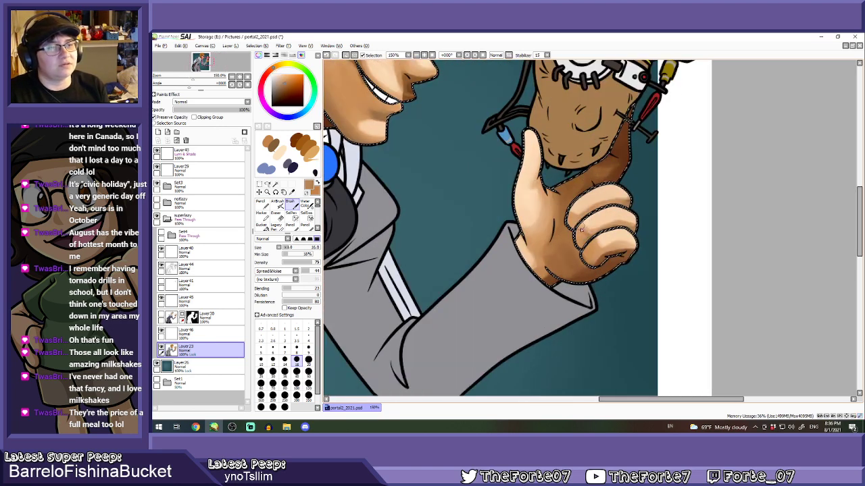
{"action": "left_click", "coordinate": [579, 237], "text": "alt"}
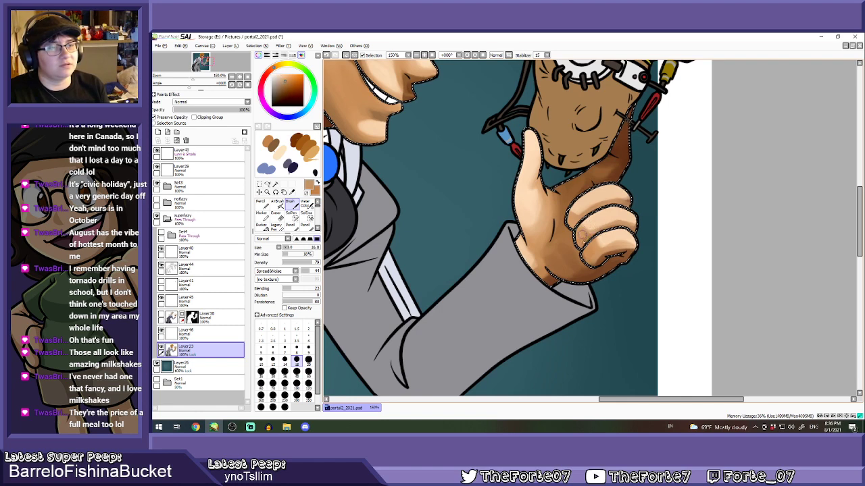
{"action": "left_click", "coordinate": [304, 289]}
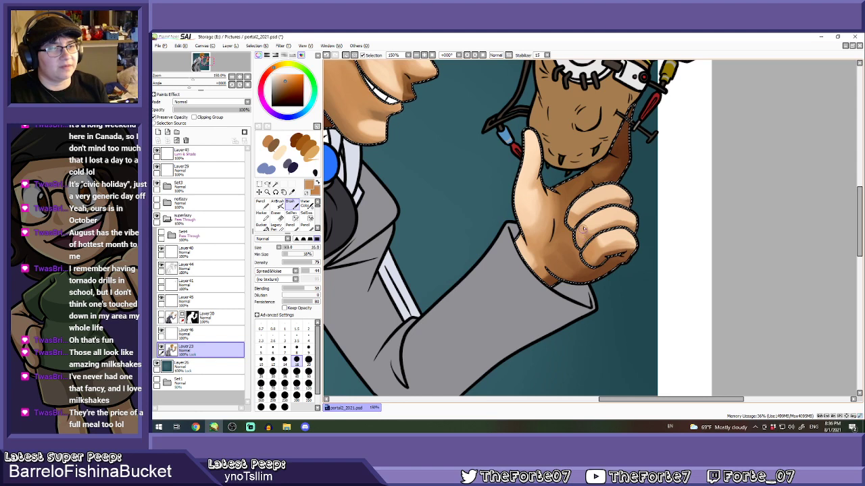
Set the brush size to 35 and blend a sampled light skin tone down the base of the thumb
{"action": "scroll", "coordinate": [606, 225], "scroll_direction": "down", "scroll_amount": 4}
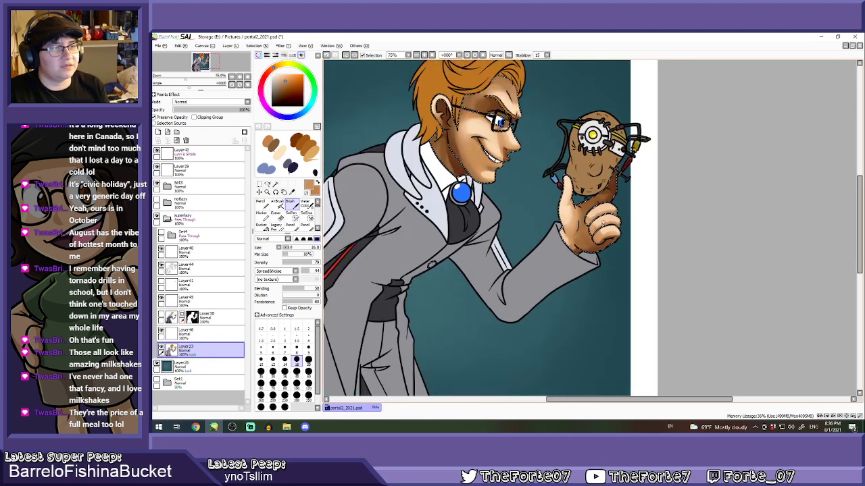
{"action": "scroll", "coordinate": [603, 225], "scroll_direction": "up", "scroll_amount": 2}
{"action": "scroll", "coordinate": [595, 230], "scroll_direction": "up", "scroll_amount": 2}
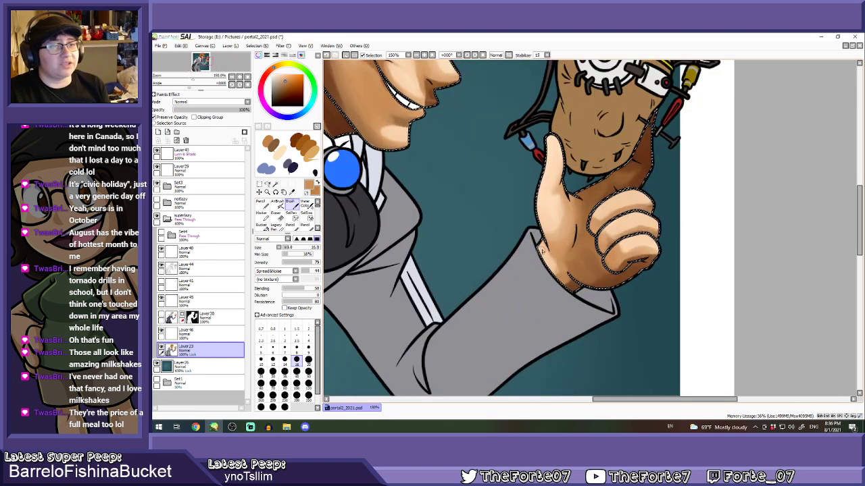
{"action": "left_click", "coordinate": [295, 371]}
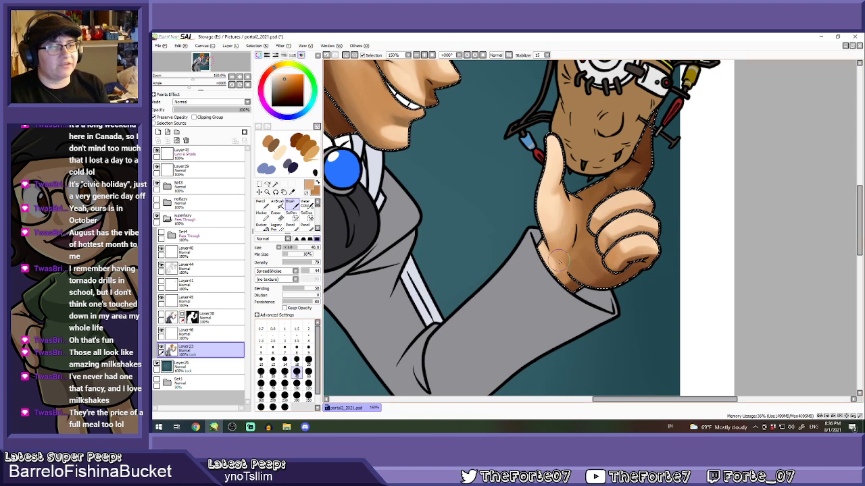
{"action": "key", "text": "bracketleft"}
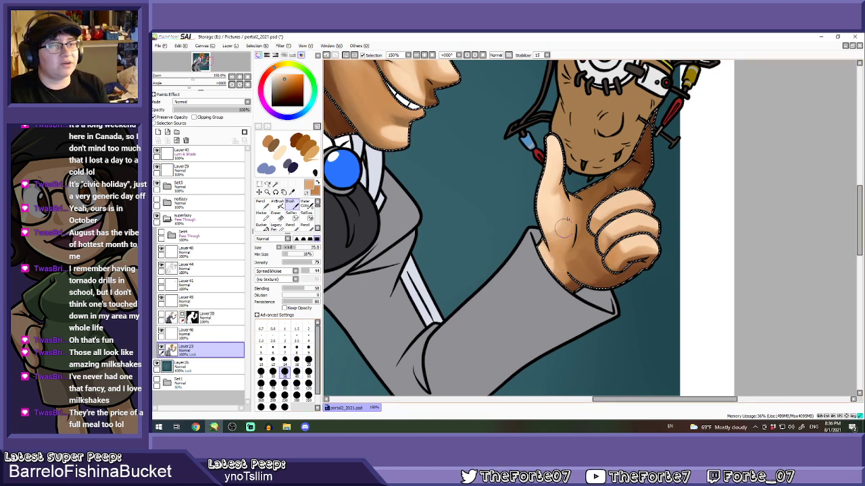
{"action": "right_click", "coordinate": [552, 204]}
{"action": "mouse_move", "coordinate": [551, 208]}
{"action": "left_mouse_down"}
{"action": "mouse_move", "coordinate": [558, 226]}
{"action": "mouse_move", "coordinate": [541, 228]}
{"action": "mouse_move", "coordinate": [561, 234]}
{"action": "left_mouse_up"}
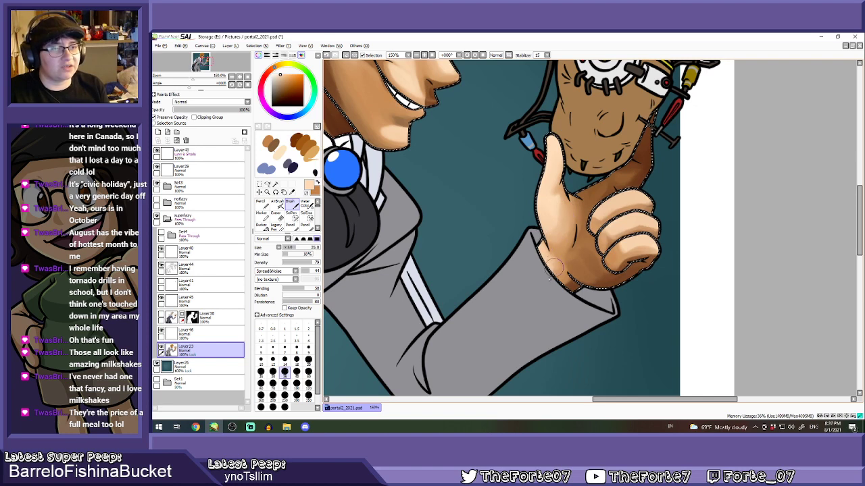
Blend sampled mid and dark browns over the wrist and the lower palm
{"action": "left_click", "coordinate": [560, 257], "text": "alt"}
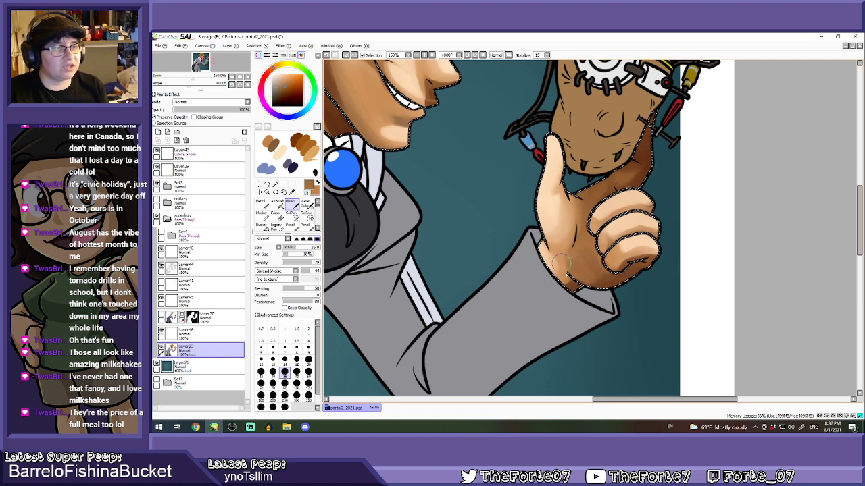
{"action": "mouse_move", "coordinate": [561, 263]}
{"action": "left_mouse_down"}
{"action": "mouse_move", "coordinate": [566, 277]}
{"action": "mouse_move", "coordinate": [558, 263]}
{"action": "mouse_move", "coordinate": [570, 270]}
{"action": "left_mouse_up"}
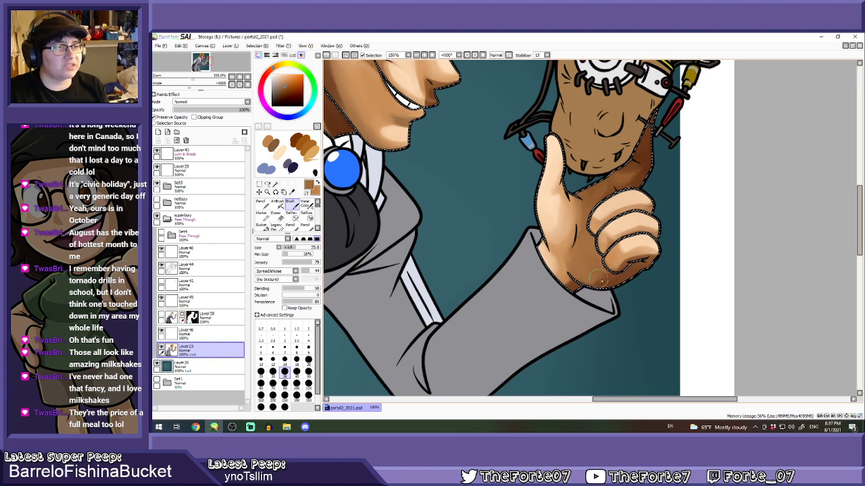
{"action": "left_click", "coordinate": [598, 279], "text": "alt"}
{"action": "left_click_drag", "start_coordinate": [598, 277], "coordinate": [592, 262]}
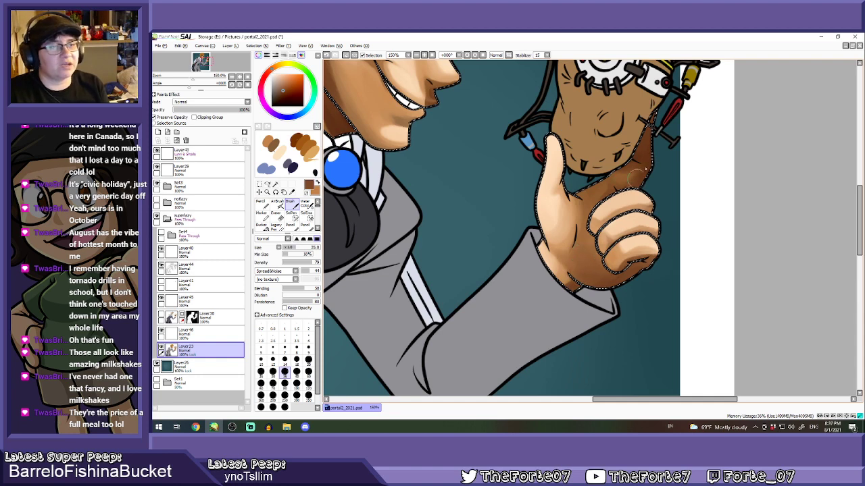
Set the brush size to 8 and blending to 30, and darken the base of the upper curled finger with dark brown
{"action": "scroll", "coordinate": [579, 253], "scroll_direction": "down", "scroll_amount": 4}
{"action": "scroll", "coordinate": [599, 182], "scroll_direction": "up", "scroll_amount": 3}
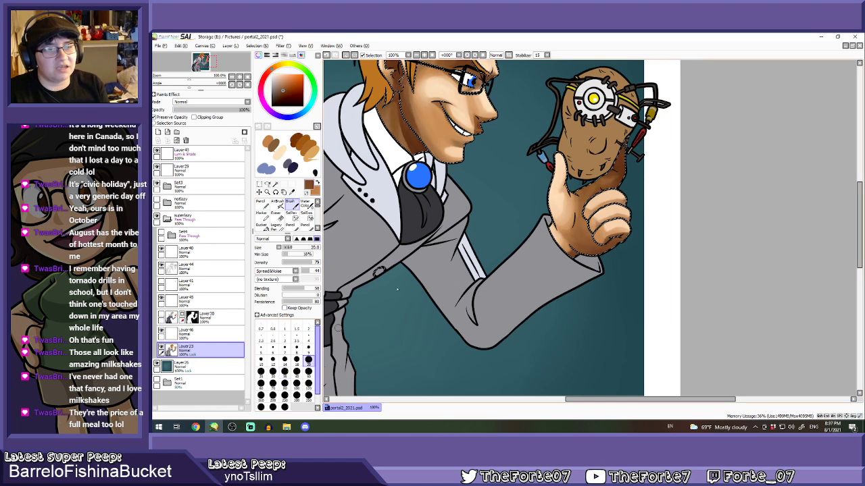
{"action": "scroll", "coordinate": [595, 216], "scroll_direction": "up", "scroll_amount": 1}
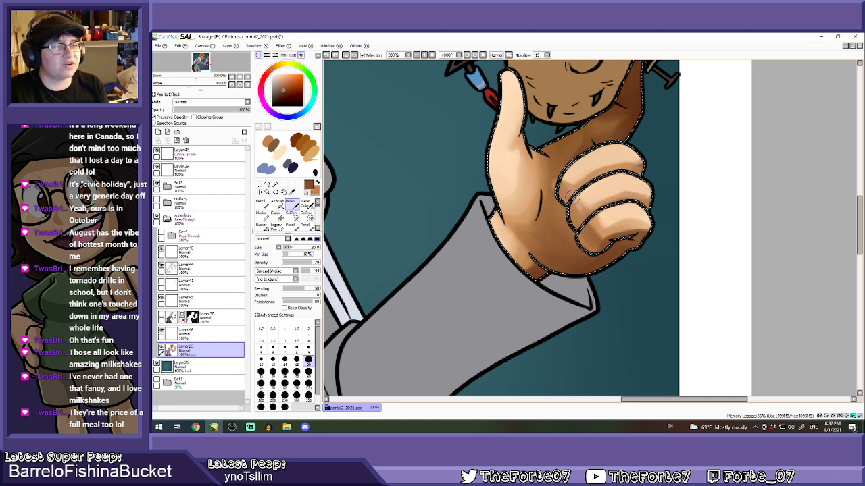
{"action": "left_click", "coordinate": [296, 347]}
{"action": "left_click", "coordinate": [294, 288]}
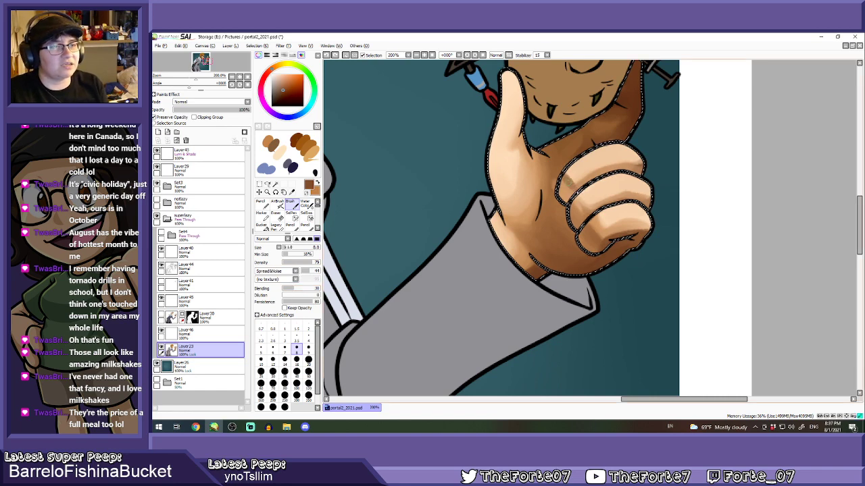
{"action": "left_click_drag", "start_coordinate": [570, 193], "coordinate": [559, 177]}
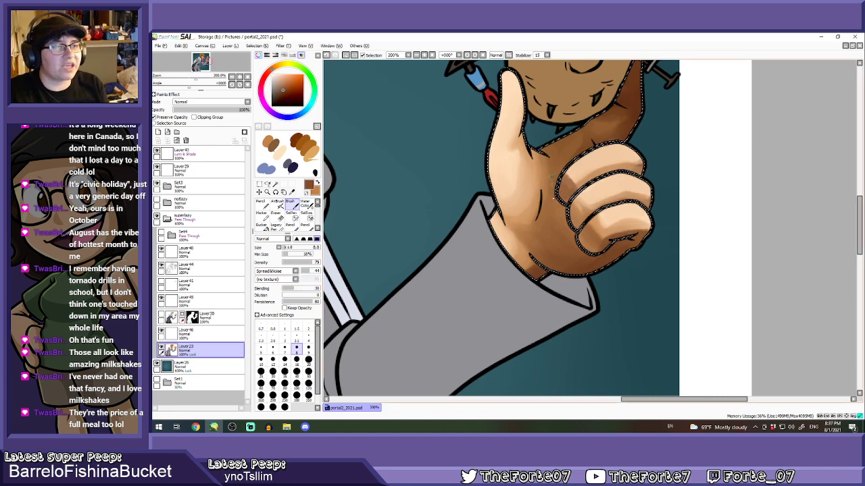
Soften the shadow on the upper curled finger with sampled light browns at brush size 16, and reduce the size to 12
{"action": "right_click", "coordinate": [576, 184]}
{"action": "left_click", "coordinate": [296, 360]}
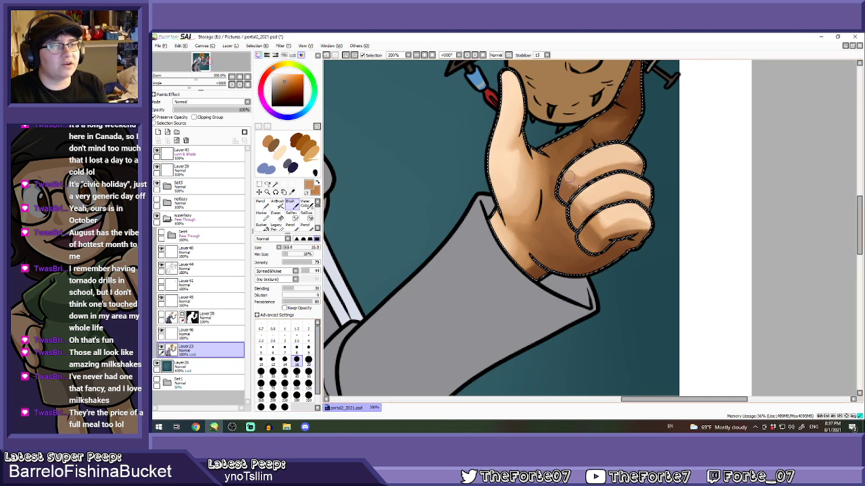
{"action": "left_click_drag", "start_coordinate": [579, 179], "coordinate": [587, 179]}
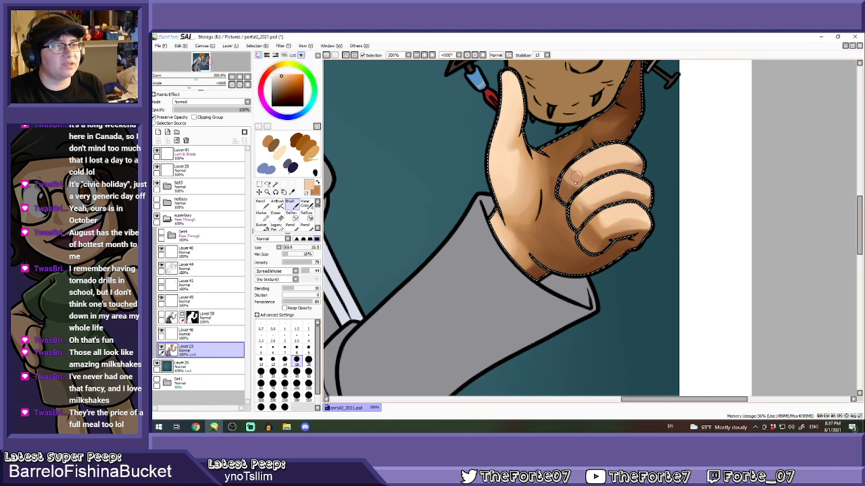
{"action": "right_click", "coordinate": [573, 182]}
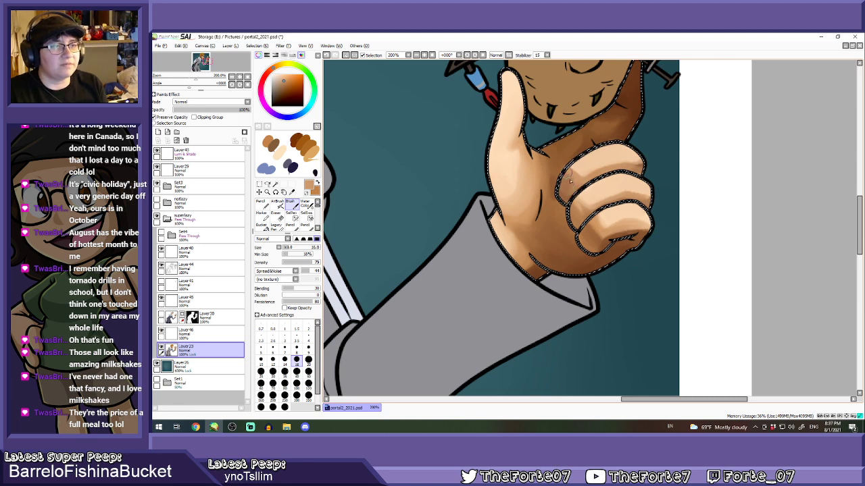
{"action": "key", "text": "bracketleft"}
{"action": "key", "text": "bracketleft"}
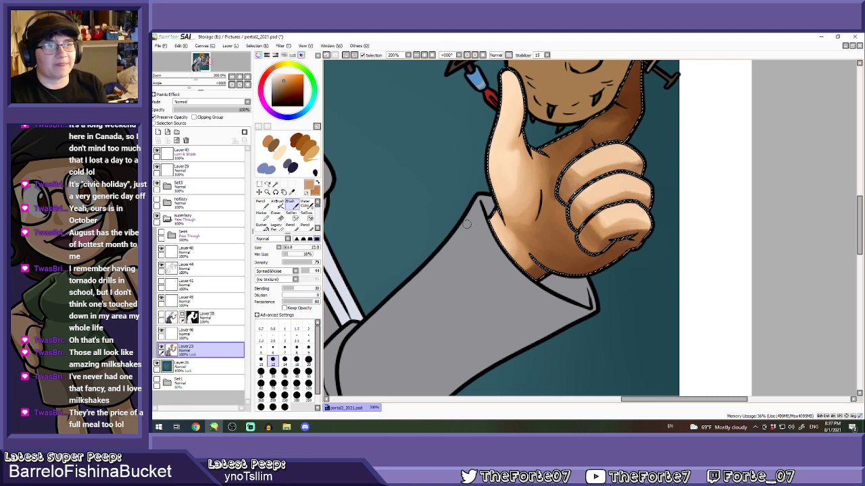
Darken the lowest curled finger and the adjoining palm with a sampled dark brown, setting blending to 10 and ending at brush size 35
{"action": "left_click", "coordinate": [595, 244], "text": "alt"}
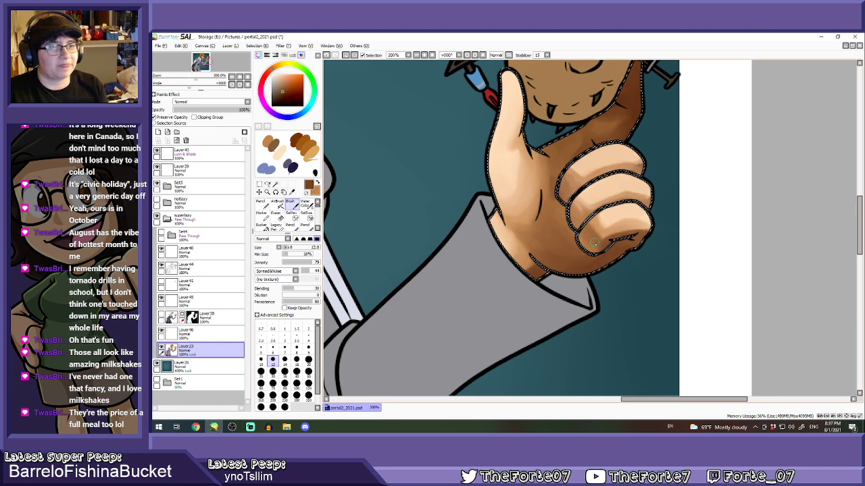
{"action": "left_click", "coordinate": [273, 383]}
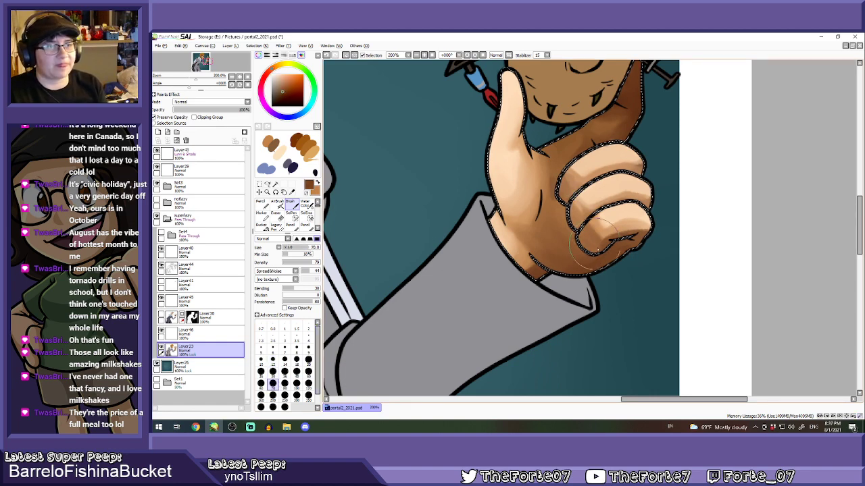
{"action": "left_click", "coordinate": [284, 359]}
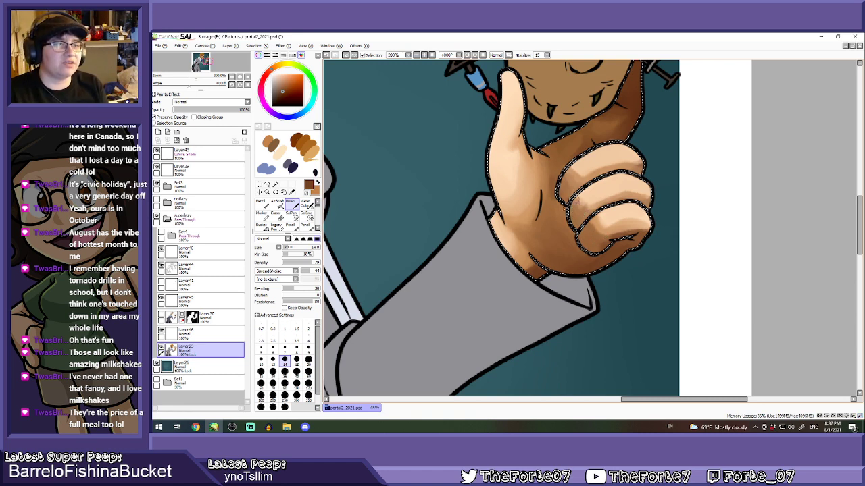
{"action": "left_click", "coordinate": [285, 289]}
{"action": "left_click", "coordinate": [284, 383]}
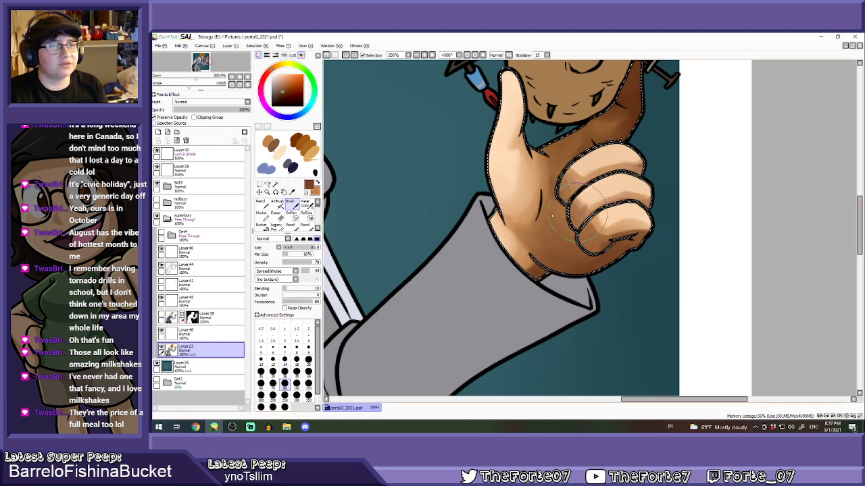
{"action": "left_click", "coordinate": [285, 371]}
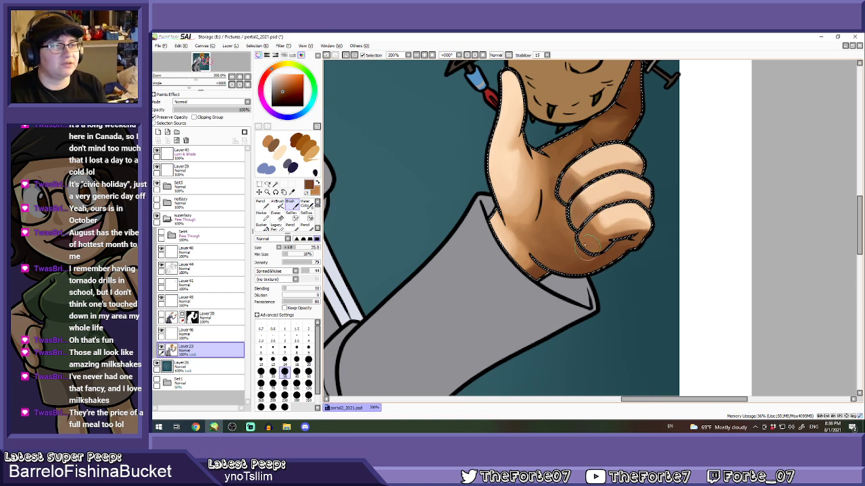
Lighten the lower curled fingers with a sampled light skin tone, reducing the brush size to 20
{"action": "left_click", "coordinate": [597, 225], "text": "alt"}
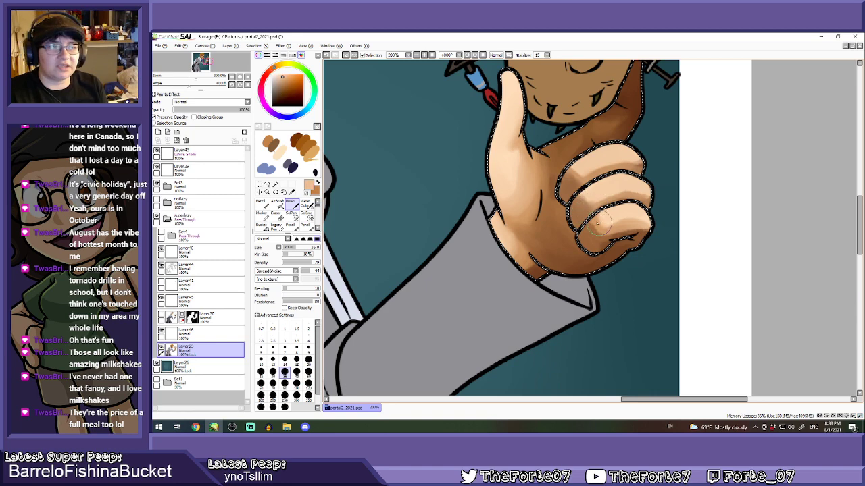
{"action": "left_click", "coordinate": [308, 359]}
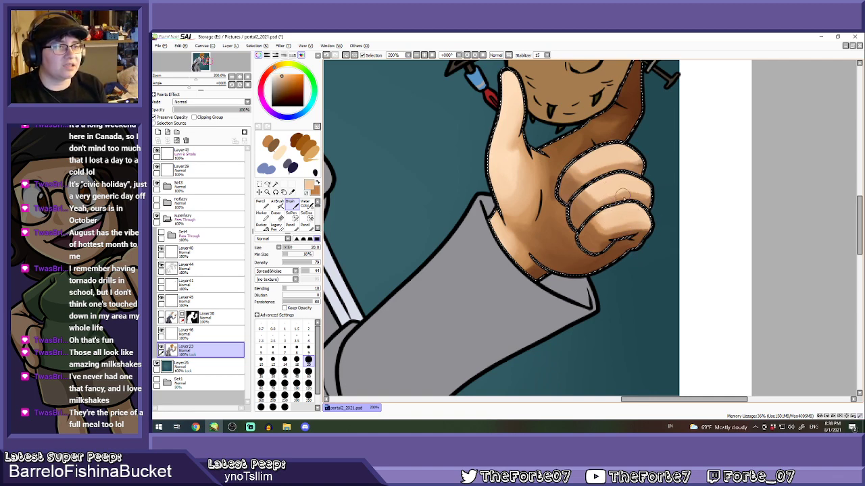
Set the brush size to 30 and shade the wrist beside the cuff with sampled mid and dark browns
{"action": "scroll", "coordinate": [609, 158], "scroll_direction": "down", "scroll_amount": 4}
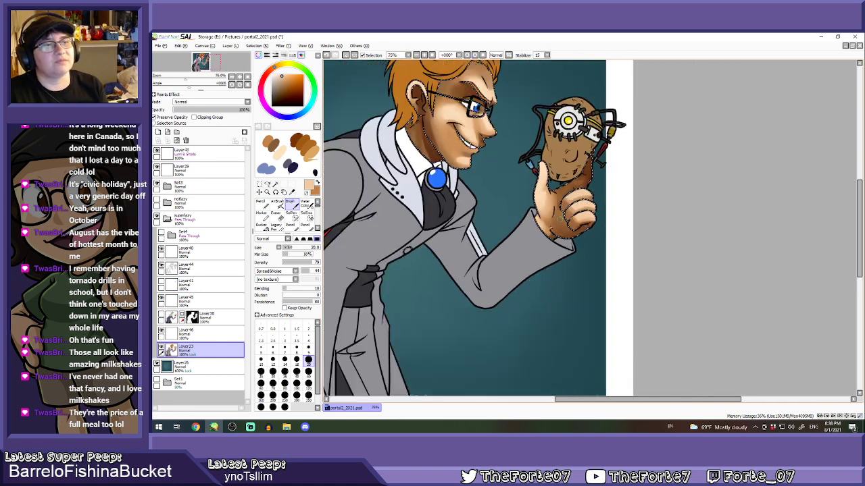
{"action": "scroll", "coordinate": [581, 196], "scroll_direction": "up", "scroll_amount": 1}
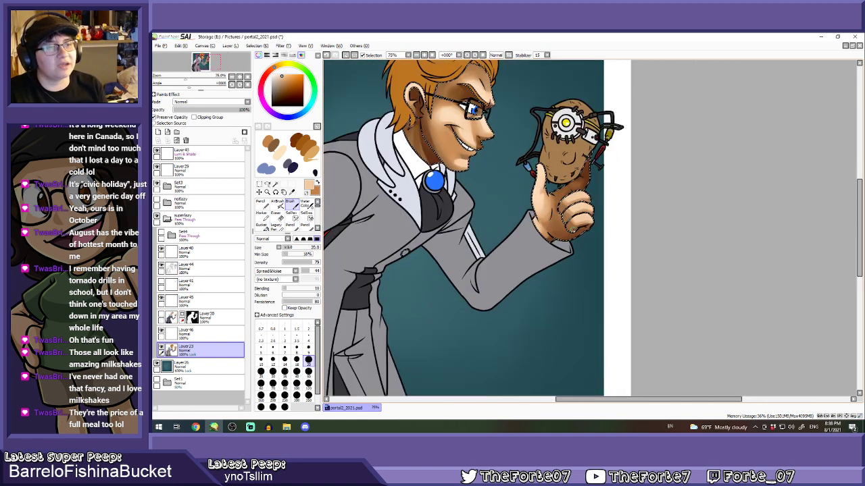
{"action": "scroll", "coordinate": [550, 240], "scroll_direction": "up", "scroll_amount": 3}
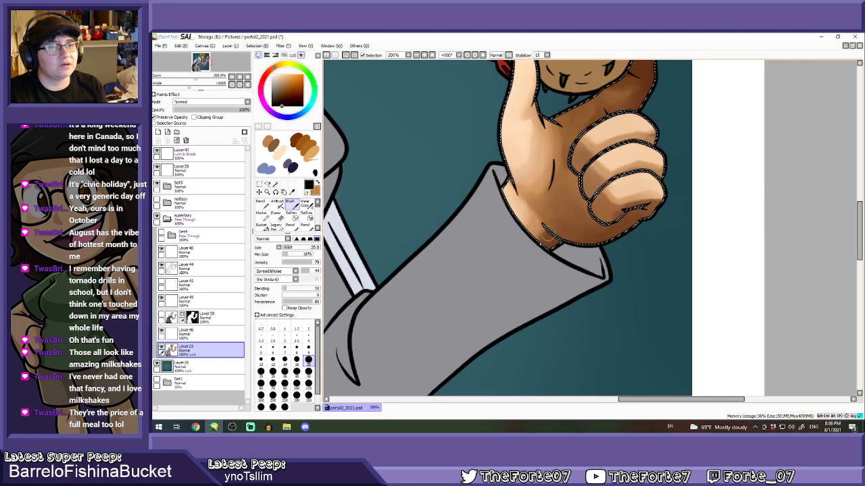
{"action": "key", "text": "bracketright"}
{"action": "key", "text": "bracketright"}
{"action": "key", "text": "bracketright"}
{"action": "key", "text": "bracketleft"}
{"action": "right_click", "coordinate": [540, 234]}
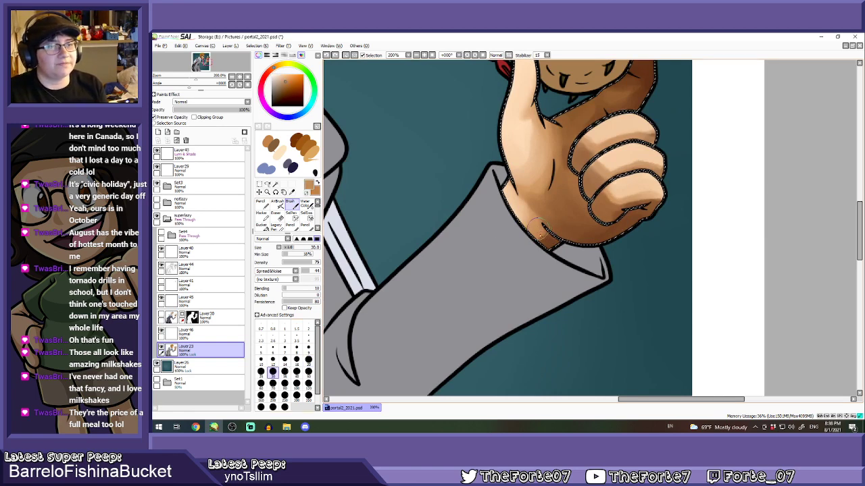
{"action": "right_click", "coordinate": [551, 243]}
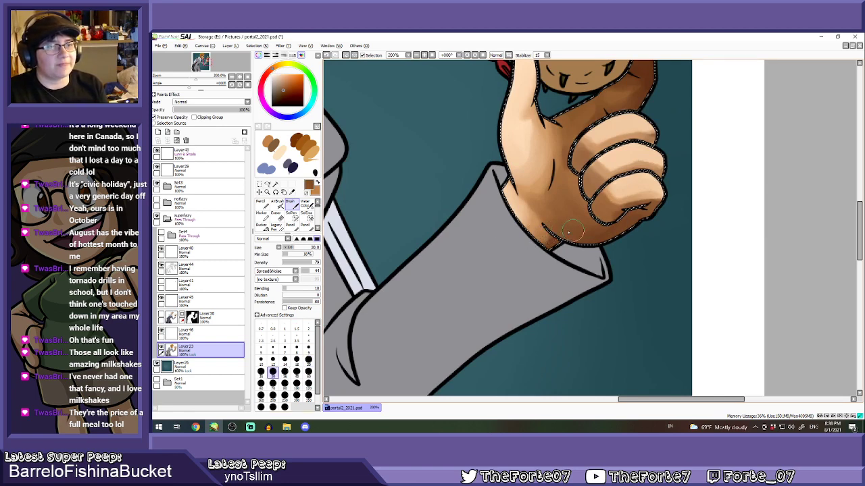
Set the brush size to 14 and refine the shadow at the wrist crease with brown and a sampled lighter tone
{"action": "left_click", "coordinate": [295, 372]}
{"action": "left_click", "coordinate": [284, 360]}
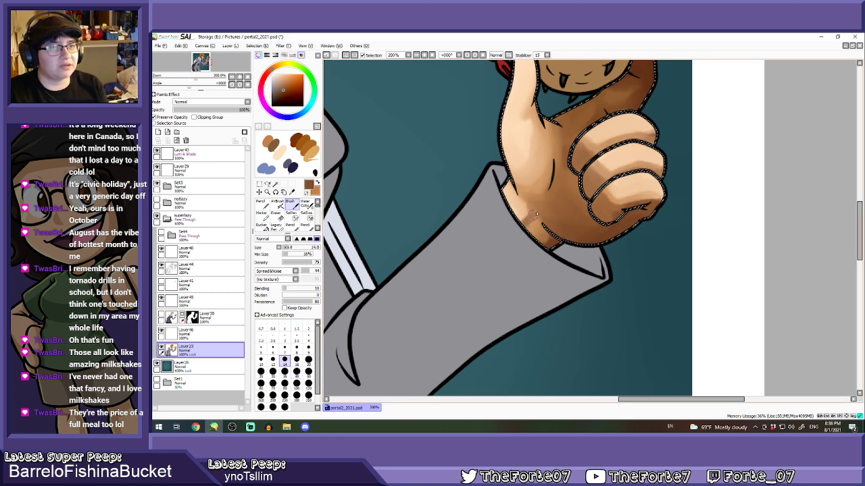
{"action": "left_click", "coordinate": [529, 198], "text": "alt"}
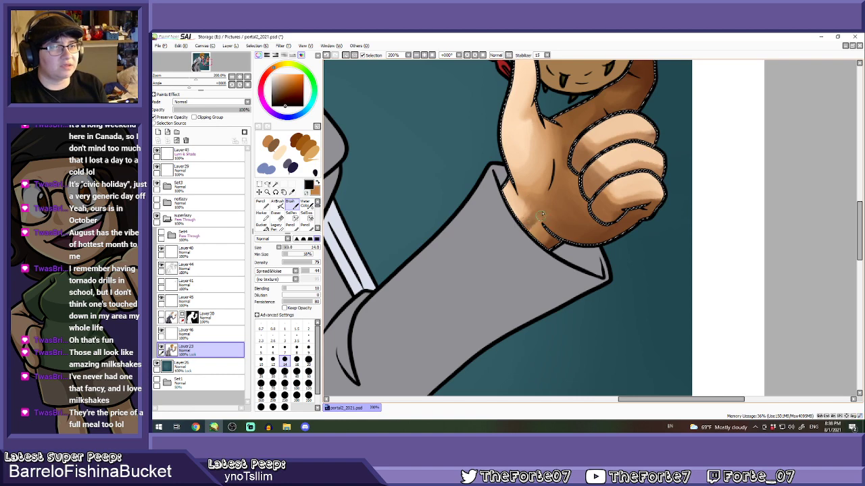
{"action": "scroll", "coordinate": [542, 214], "scroll_direction": "down", "scroll_amount": 4}
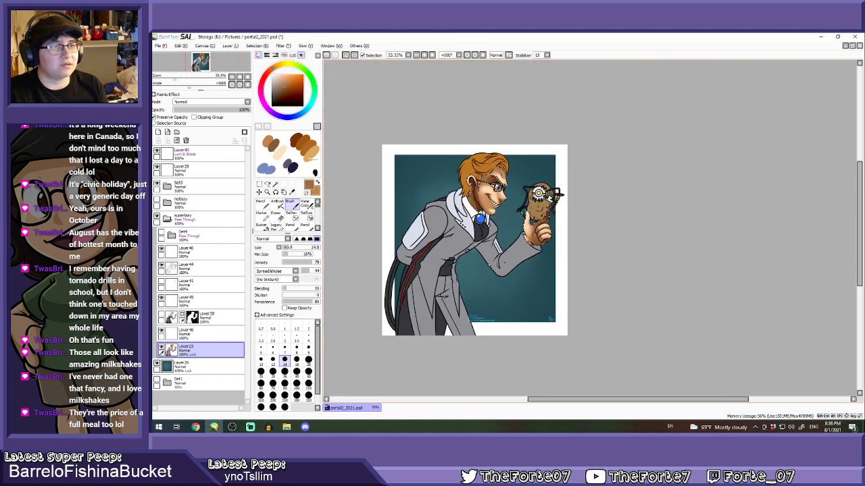
Set the brush size to 35 and blend brown over the base of the raised index finger
{"action": "left_click", "coordinate": [284, 371]}
{"action": "scroll", "coordinate": [501, 187], "scroll_direction": "up", "scroll_amount": 4}
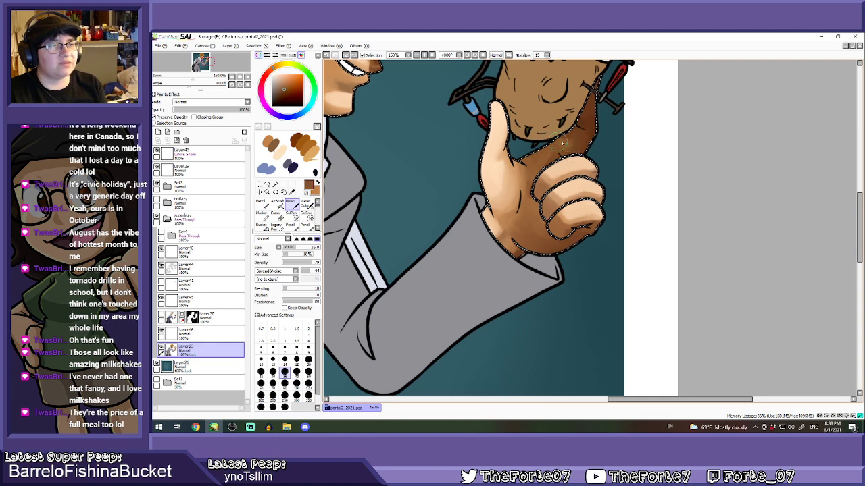
{"action": "scroll", "coordinate": [567, 143], "scroll_direction": "down", "scroll_amount": 2}
{"action": "scroll", "coordinate": [568, 144], "scroll_direction": "down", "scroll_amount": 3}
{"action": "scroll", "coordinate": [568, 144], "scroll_direction": "up", "scroll_amount": 2}
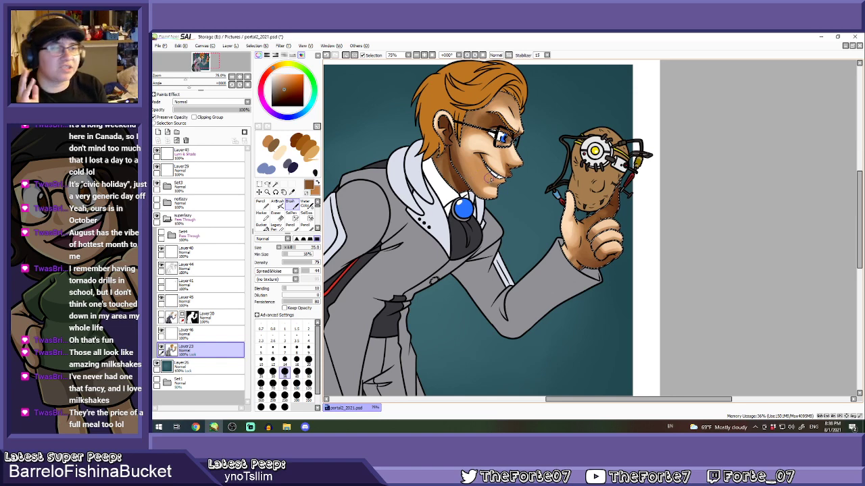
Set the brush density to 45 and blending to 72, and soften the thumb base and palm with sampled light and mid skin tones
{"action": "right_click", "coordinate": [569, 229]}
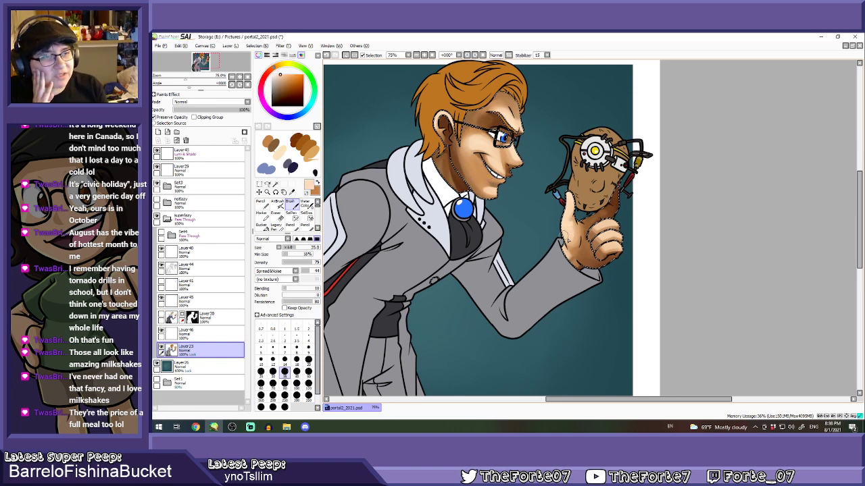
{"action": "left_click", "coordinate": [308, 289]}
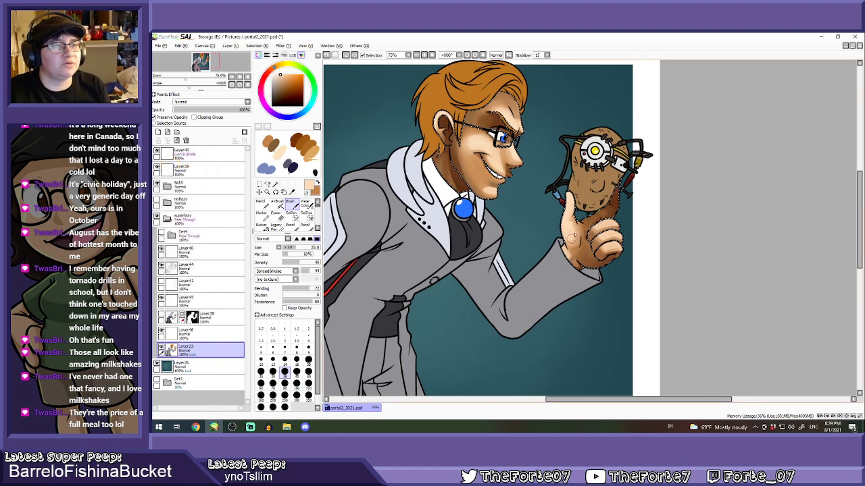
{"action": "scroll", "coordinate": [574, 228], "scroll_direction": "up", "scroll_amount": 1}
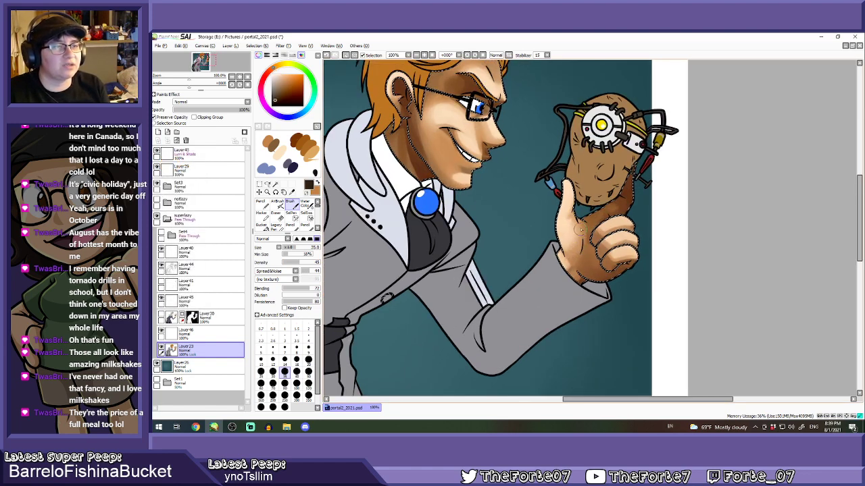
{"action": "left_click", "coordinate": [585, 262], "text": "alt"}
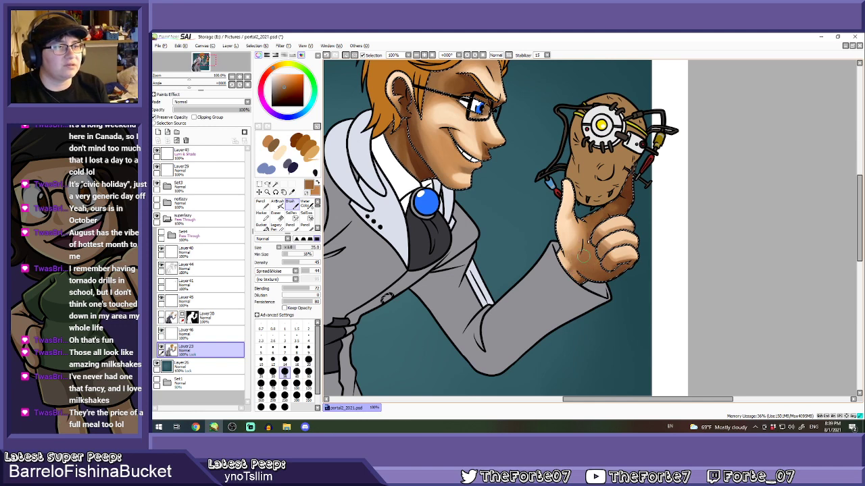
{"action": "scroll", "coordinate": [577, 219], "scroll_direction": "down", "scroll_amount": 1}
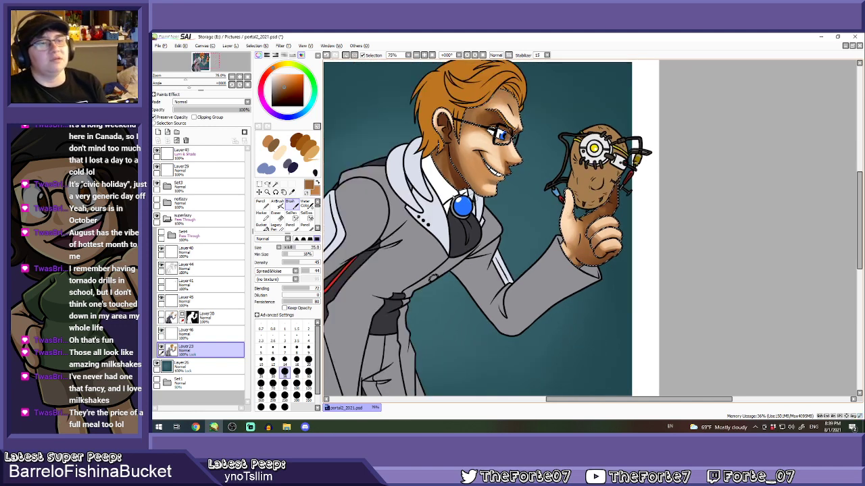
Blend the shadow along the character's jaw below the ear with sampled light and dark browns
{"action": "scroll", "coordinate": [372, 144], "scroll_direction": "down", "scroll_amount": 1}
{"action": "key", "text": "minus"}
{"action": "key", "text": "plus"}
{"action": "key", "text": "plus"}
{"action": "key", "text": "plus"}
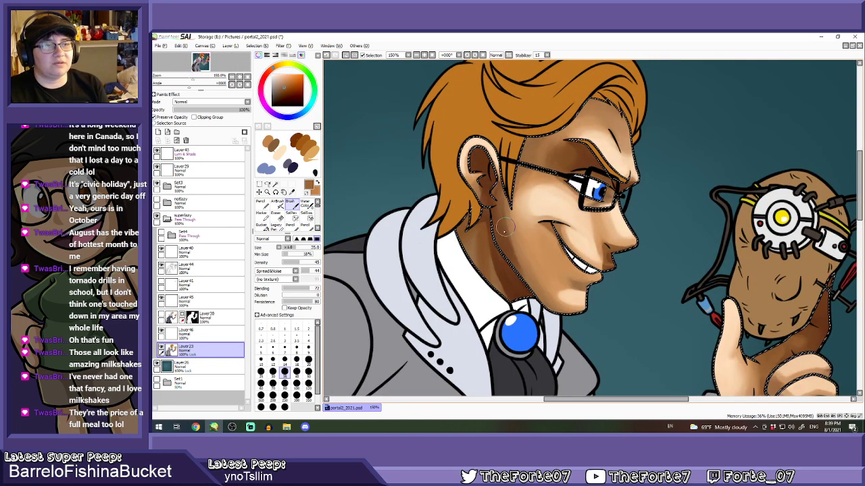
{"action": "left_click", "coordinate": [532, 235], "text": "alt"}
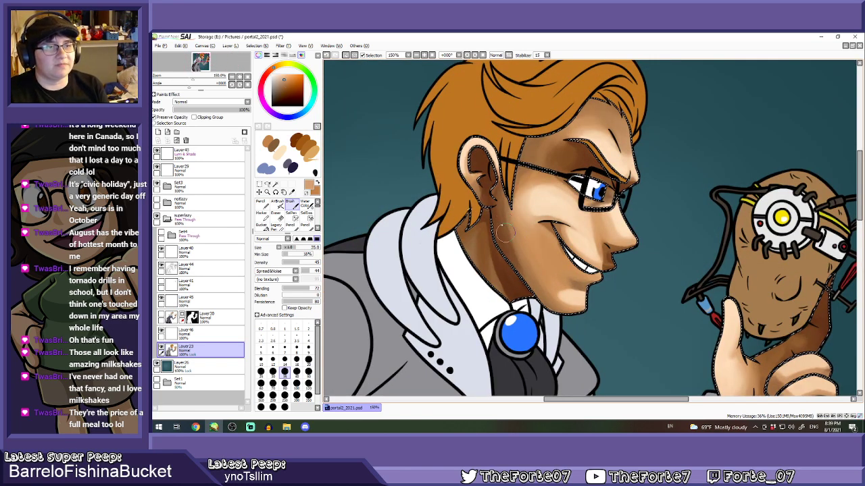
{"action": "left_click", "coordinate": [500, 213], "text": "alt"}
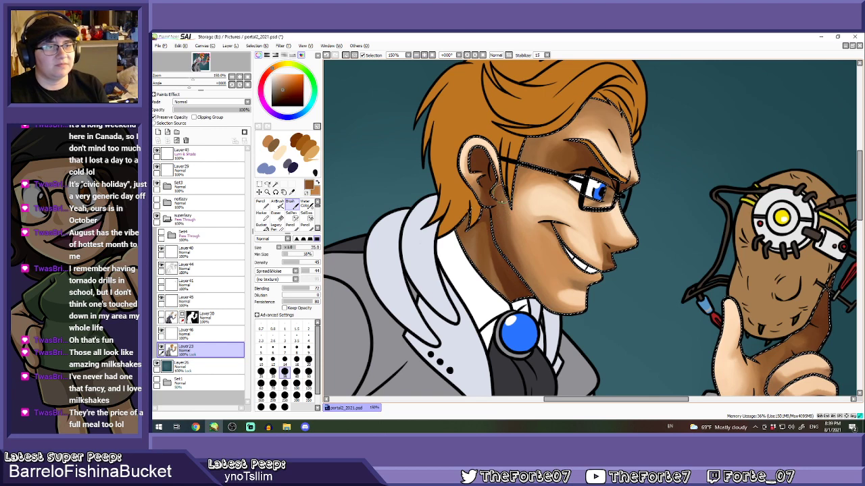
{"action": "left_click", "coordinate": [503, 270], "text": "alt"}
{"action": "scroll", "coordinate": [495, 260], "scroll_direction": "down", "scroll_amount": 2}
Clear the skin selection and load the coat's layer in the Set3 folder as the new selection
{"action": "left_click", "coordinate": [257, 46]}
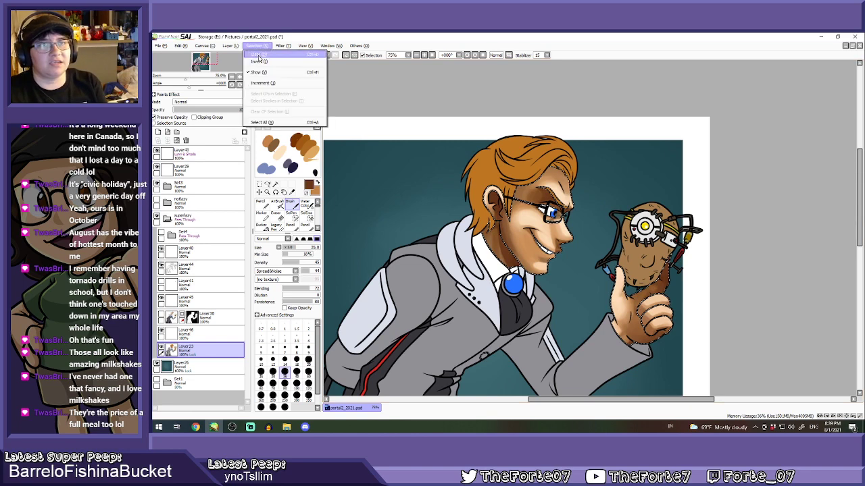
{"action": "left_click", "coordinate": [259, 56]}
{"action": "scroll", "coordinate": [559, 239], "scroll_direction": "down", "scroll_amount": 2}
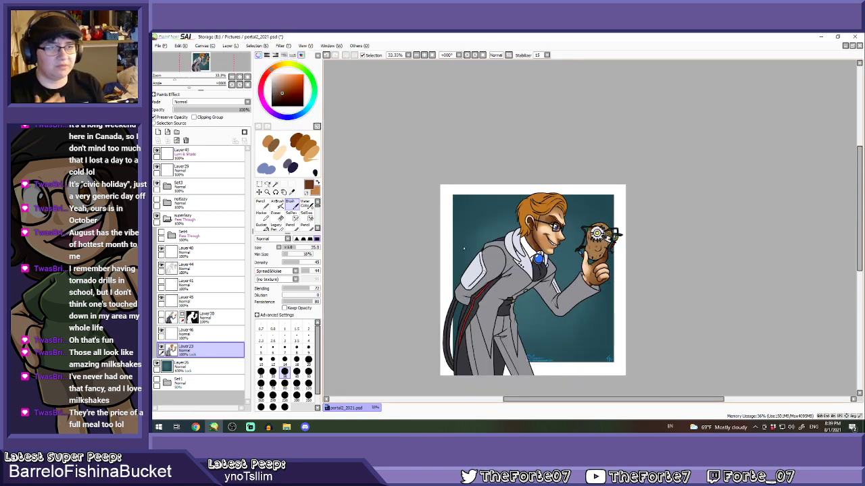
{"action": "left_click", "coordinate": [275, 184]}
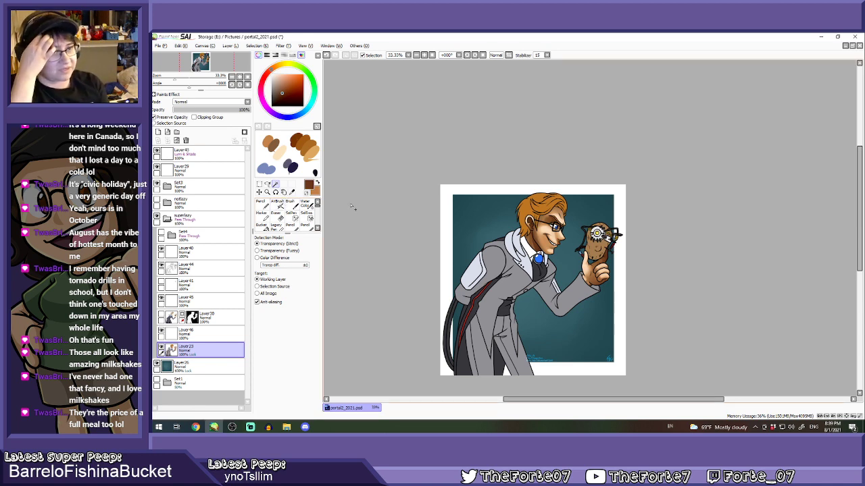
{"action": "left_click", "coordinate": [167, 219]}
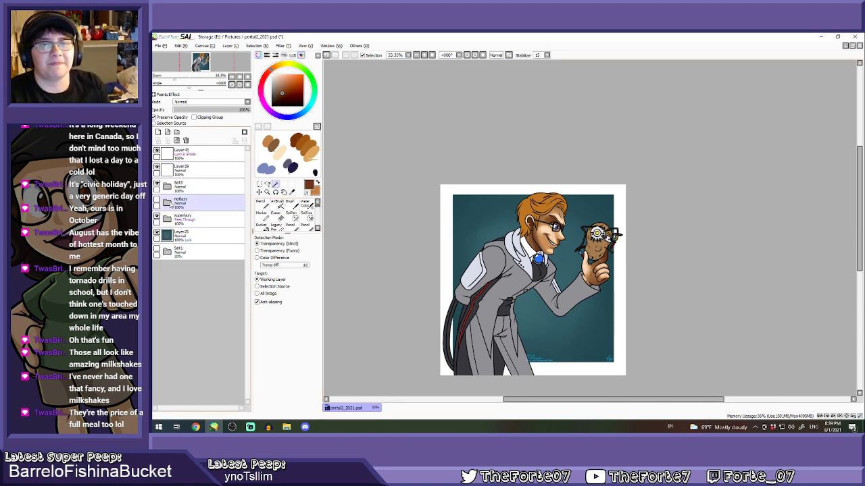
{"action": "left_click", "coordinate": [168, 187]}
{"action": "left_click", "coordinate": [167, 254], "text": "ctrl"}
{"action": "left_click", "coordinate": [168, 187]}
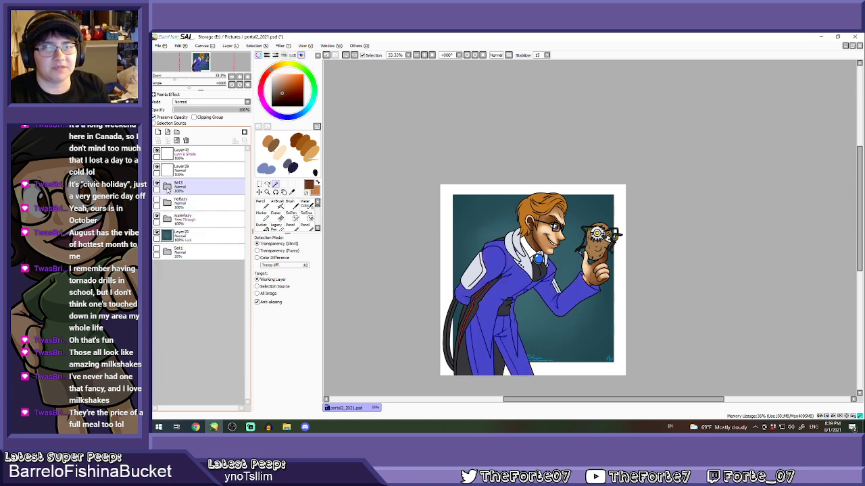
Return to Layer23 in the superlazy folder, pick a dark blue-grey swatch and switch to the Brush tool
{"action": "left_click", "coordinate": [166, 218]}
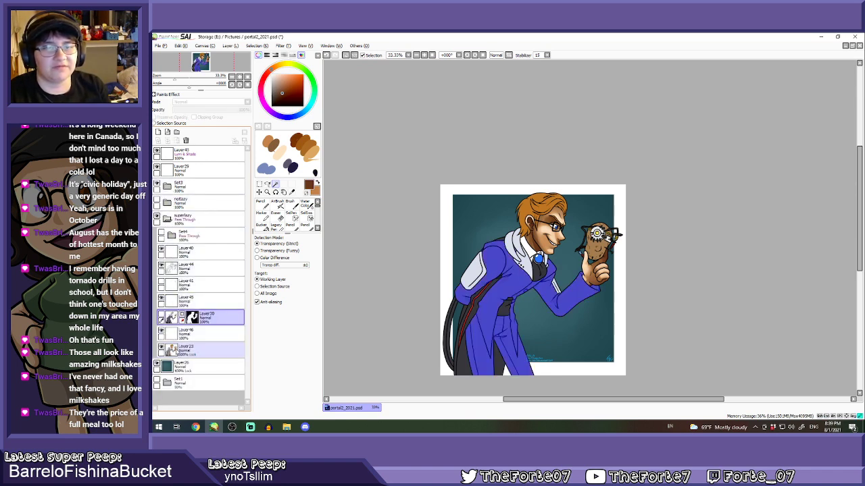
{"action": "left_click", "coordinate": [290, 164]}
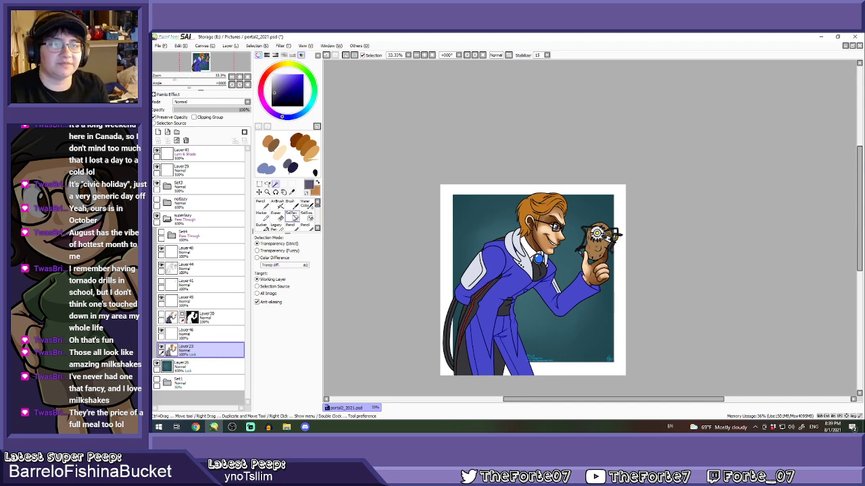
{"action": "left_click", "coordinate": [290, 202]}
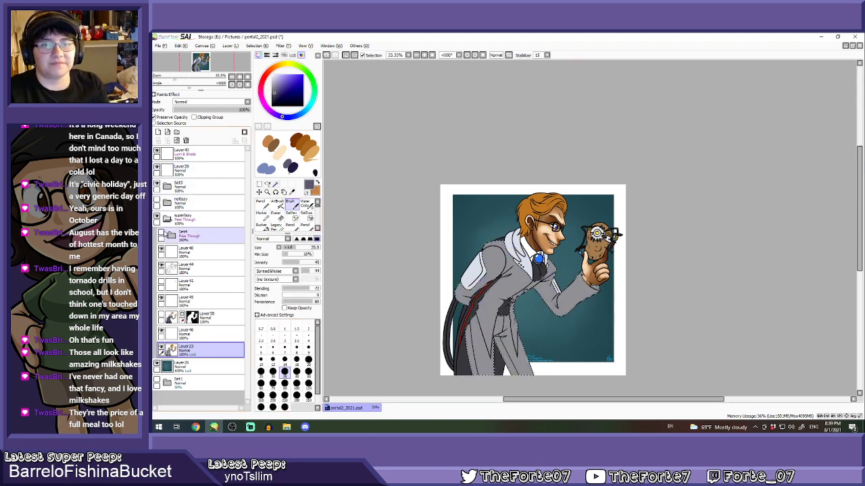
Show the Set4 lighting folder, set the brush blending to 22 and raise its density
{"action": "left_click", "coordinate": [161, 233]}
{"action": "scroll", "coordinate": [510, 260], "scroll_direction": "up", "scroll_amount": 3}
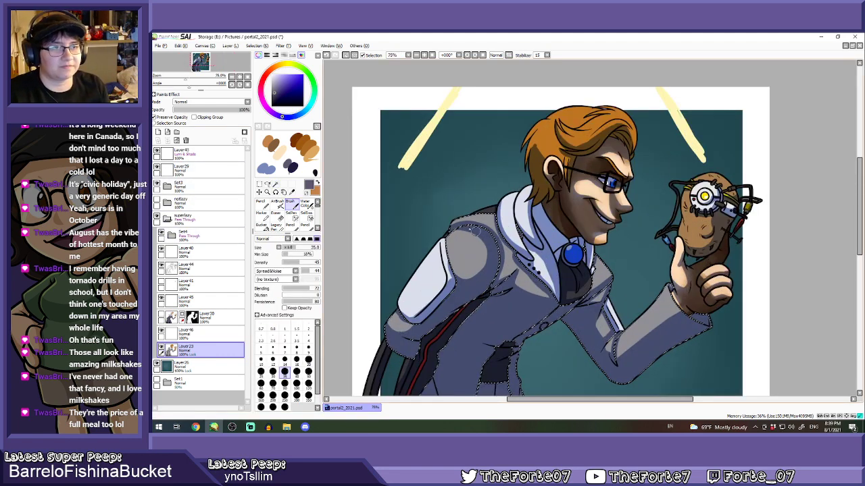
{"action": "left_click", "coordinate": [290, 288]}
{"action": "left_click", "coordinate": [315, 262]}
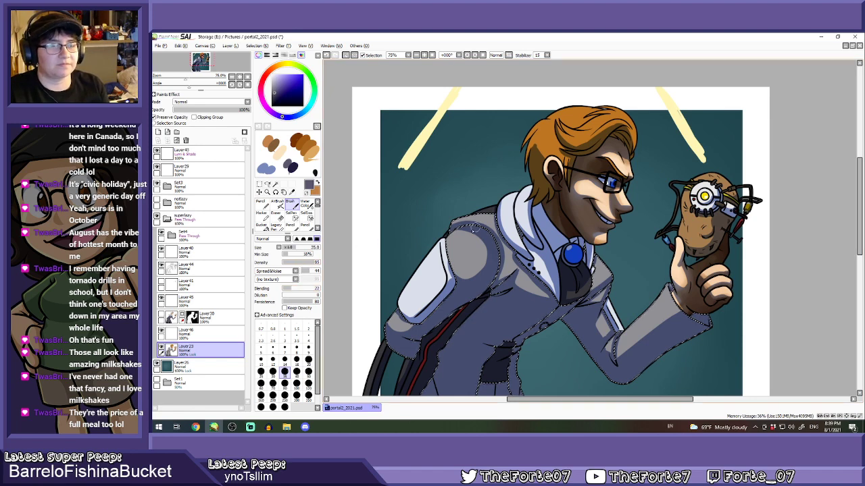
Shade the coat's torso below the rear sleeve and the raised arm's sleeve with dark blue-grey, using brush sizes 80 and 35
{"action": "mouse_move", "coordinate": [477, 230]}
{"action": "left_mouse_down"}
{"action": "mouse_move", "coordinate": [494, 258]}
{"action": "mouse_move", "coordinate": [487, 233]}
{"action": "mouse_move", "coordinate": [488, 281]}
{"action": "mouse_move", "coordinate": [495, 252]}
{"action": "mouse_move", "coordinate": [486, 295]}
{"action": "mouse_move", "coordinate": [505, 283]}
{"action": "mouse_move", "coordinate": [476, 266]}
{"action": "mouse_move", "coordinate": [490, 262]}
{"action": "mouse_move", "coordinate": [480, 275]}
{"action": "mouse_move", "coordinate": [455, 279]}
{"action": "mouse_move", "coordinate": [485, 279]}
{"action": "mouse_move", "coordinate": [469, 285]}
{"action": "mouse_move", "coordinate": [486, 271]}
{"action": "mouse_move", "coordinate": [458, 284]}
{"action": "mouse_move", "coordinate": [480, 277]}
{"action": "mouse_move", "coordinate": [441, 311]}
{"action": "mouse_move", "coordinate": [411, 325]}
{"action": "mouse_move", "coordinate": [397, 307]}
{"action": "mouse_move", "coordinate": [418, 328]}
{"action": "mouse_move", "coordinate": [385, 328]}
{"action": "mouse_move", "coordinate": [412, 348]}
{"action": "mouse_move", "coordinate": [429, 318]}
{"action": "mouse_move", "coordinate": [478, 291]}
{"action": "left_mouse_up"}
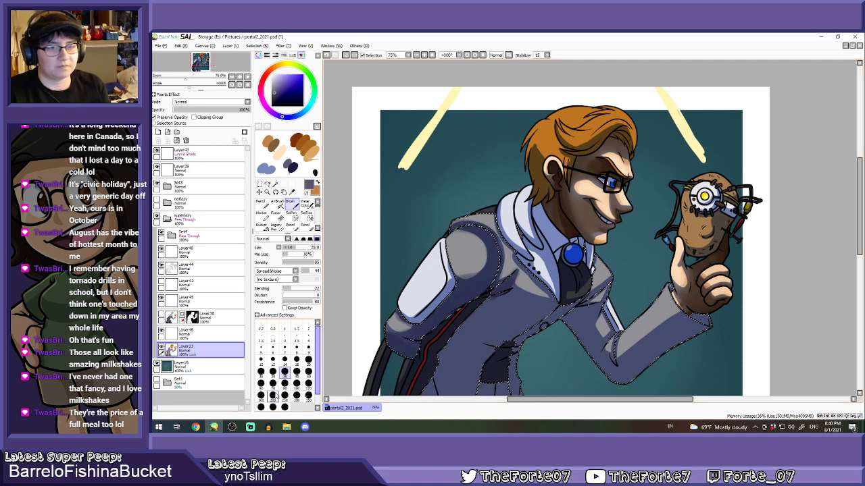
{"action": "left_click", "coordinate": [284, 383]}
{"action": "mouse_move", "coordinate": [526, 304]}
{"action": "left_mouse_down"}
{"action": "mouse_move", "coordinate": [510, 288]}
{"action": "mouse_move", "coordinate": [547, 311]}
{"action": "left_mouse_up"}
{"action": "mouse_move", "coordinate": [486, 284]}
{"action": "left_mouse_down"}
{"action": "mouse_move", "coordinate": [487, 295]}
{"action": "mouse_move", "coordinate": [524, 314]}
{"action": "mouse_move", "coordinate": [564, 307]}
{"action": "mouse_move", "coordinate": [476, 270]}
{"action": "left_mouse_up"}
{"action": "left_click", "coordinate": [285, 370]}
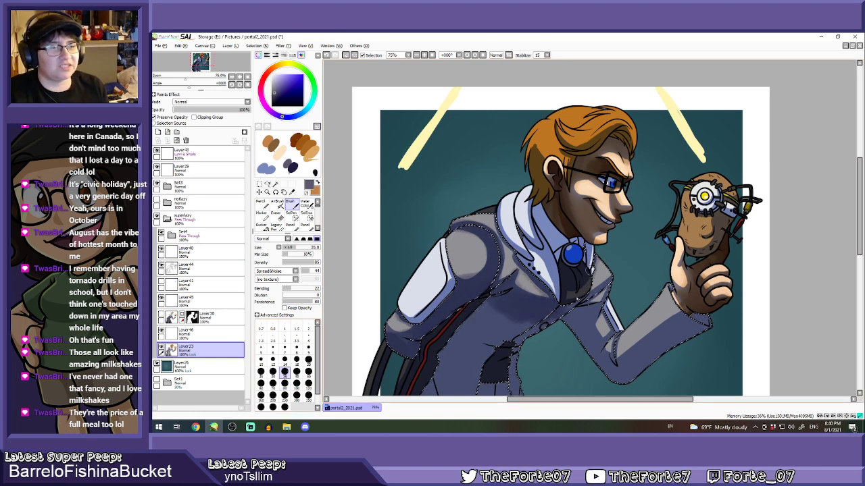
{"action": "mouse_move", "coordinate": [586, 296]}
{"action": "left_mouse_down"}
{"action": "mouse_move", "coordinate": [605, 281]}
{"action": "mouse_move", "coordinate": [568, 310]}
{"action": "mouse_move", "coordinate": [592, 318]}
{"action": "mouse_move", "coordinate": [587, 346]}
{"action": "mouse_move", "coordinate": [589, 331]}
{"action": "mouse_move", "coordinate": [604, 373]}
{"action": "mouse_move", "coordinate": [604, 358]}
{"action": "mouse_move", "coordinate": [684, 323]}
{"action": "mouse_move", "coordinate": [628, 360]}
{"action": "mouse_move", "coordinate": [650, 337]}
{"action": "mouse_move", "coordinate": [699, 319]}
{"action": "mouse_move", "coordinate": [645, 365]}
{"action": "mouse_move", "coordinate": [622, 370]}
{"action": "left_mouse_up"}
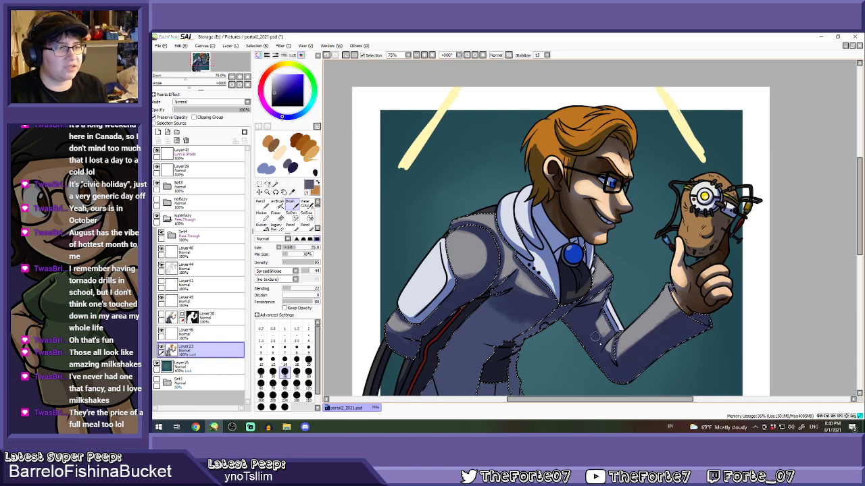
Darken the coat tails and trouser legs down to the lower canvas edge with the blue-grey, finishing at brush size 80
{"action": "scroll", "coordinate": [531, 170], "scroll_direction": "down", "scroll_amount": 4}
{"action": "scroll", "coordinate": [561, 195], "scroll_direction": "up", "scroll_amount": 2}
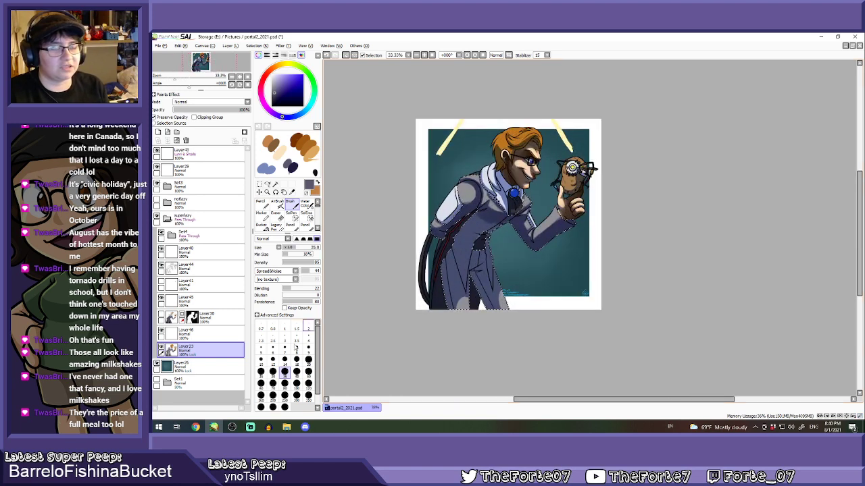
{"action": "left_click", "coordinate": [296, 396]}
{"action": "mouse_move", "coordinate": [465, 261]}
{"action": "left_mouse_down"}
{"action": "mouse_move", "coordinate": [462, 290]}
{"action": "mouse_move", "coordinate": [488, 274]}
{"action": "left_mouse_up"}
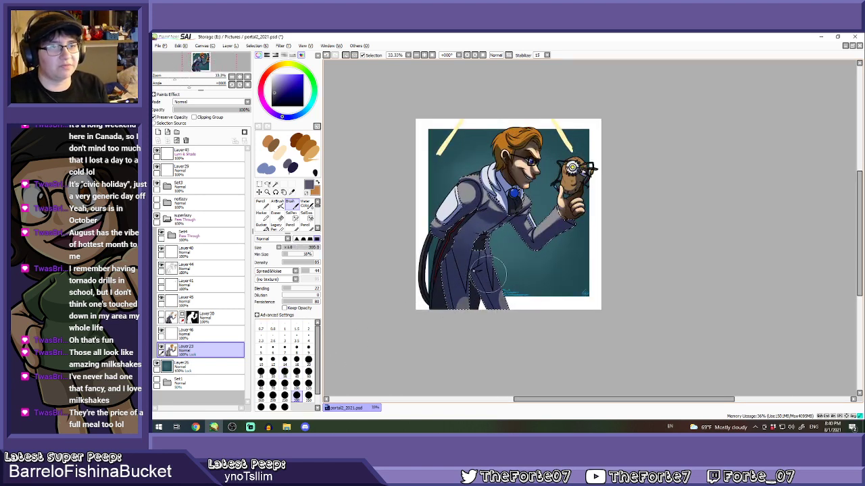
{"action": "left_click", "coordinate": [297, 371]}
{"action": "scroll", "coordinate": [473, 303], "scroll_direction": "up", "scroll_amount": 1}
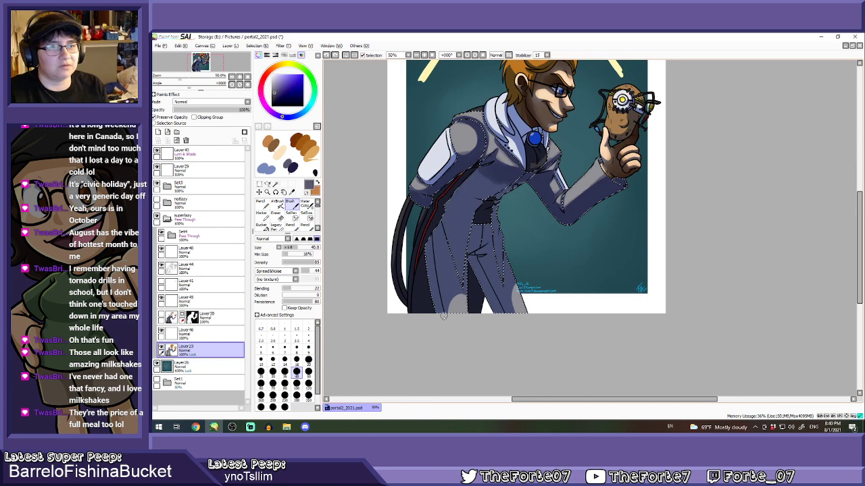
{"action": "left_click_drag", "start_coordinate": [445, 311], "coordinate": [448, 295]}
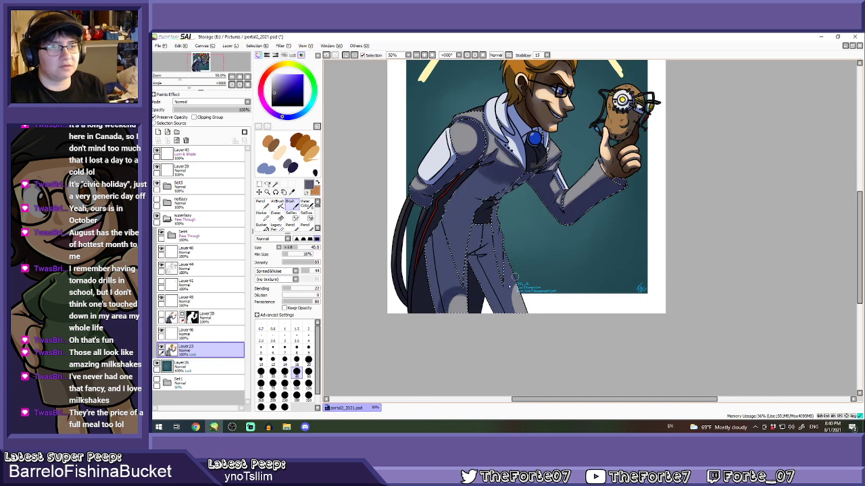
{"action": "left_click_drag", "start_coordinate": [516, 277], "coordinate": [511, 314]}
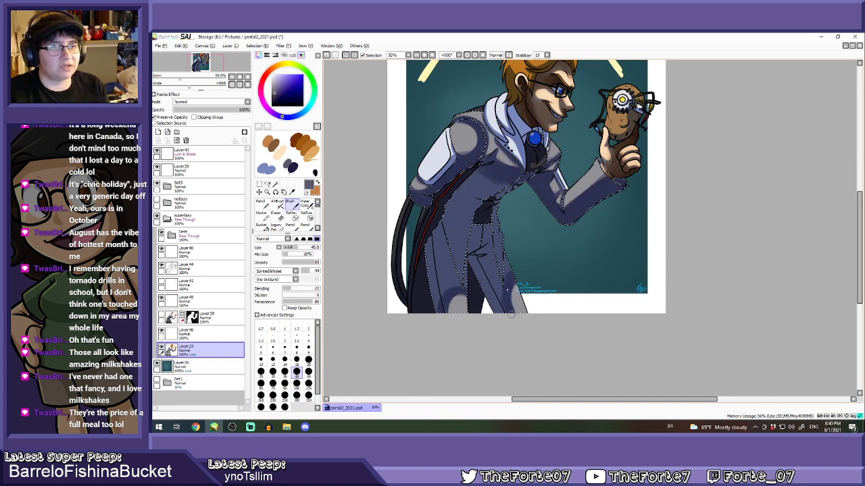
{"action": "left_click", "coordinate": [284, 383]}
{"action": "mouse_move", "coordinate": [432, 271]}
{"action": "left_mouse_down"}
{"action": "mouse_move", "coordinate": [450, 226]}
{"action": "mouse_move", "coordinate": [431, 231]}
{"action": "mouse_move", "coordinate": [471, 177]}
{"action": "mouse_move", "coordinate": [473, 193]}
{"action": "mouse_move", "coordinate": [498, 179]}
{"action": "mouse_move", "coordinate": [499, 197]}
{"action": "mouse_move", "coordinate": [453, 248]}
{"action": "mouse_move", "coordinate": [456, 281]}
{"action": "mouse_move", "coordinate": [462, 278]}
{"action": "mouse_move", "coordinate": [465, 269]}
{"action": "mouse_move", "coordinate": [438, 291]}
{"action": "mouse_move", "coordinate": [453, 250]}
{"action": "mouse_move", "coordinate": [481, 261]}
{"action": "mouse_move", "coordinate": [501, 223]}
{"action": "mouse_move", "coordinate": [478, 258]}
{"action": "left_mouse_up"}
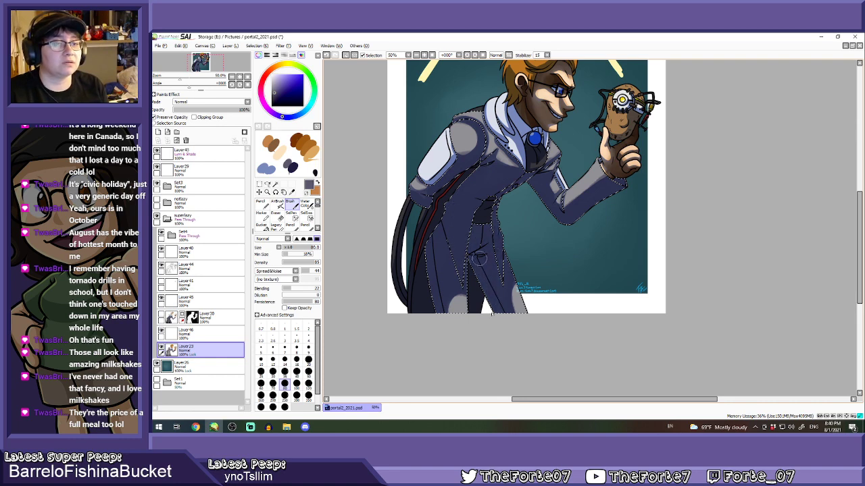
Hide the Set4 lighting folder and reduce the brush size to 14
{"action": "left_click", "coordinate": [162, 235]}
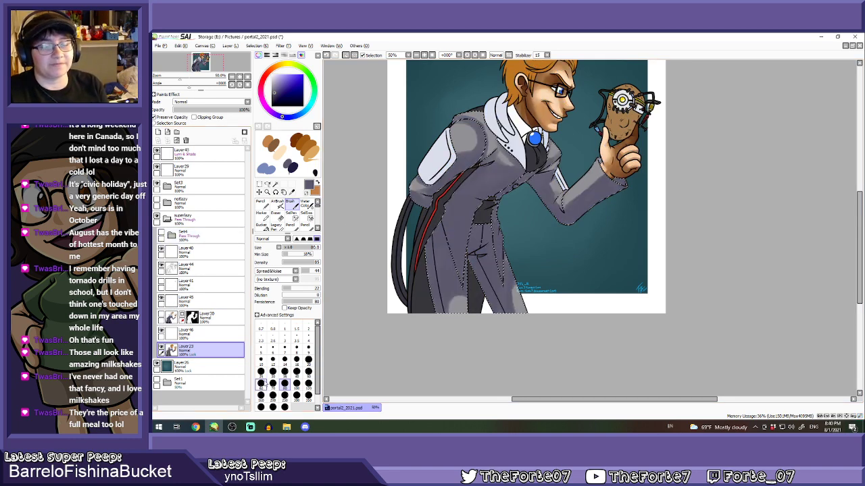
{"action": "left_click", "coordinate": [308, 385]}
{"action": "scroll", "coordinate": [471, 219], "scroll_direction": "down", "scroll_amount": 2}
{"action": "scroll", "coordinate": [460, 192], "scroll_direction": "up", "scroll_amount": 2}
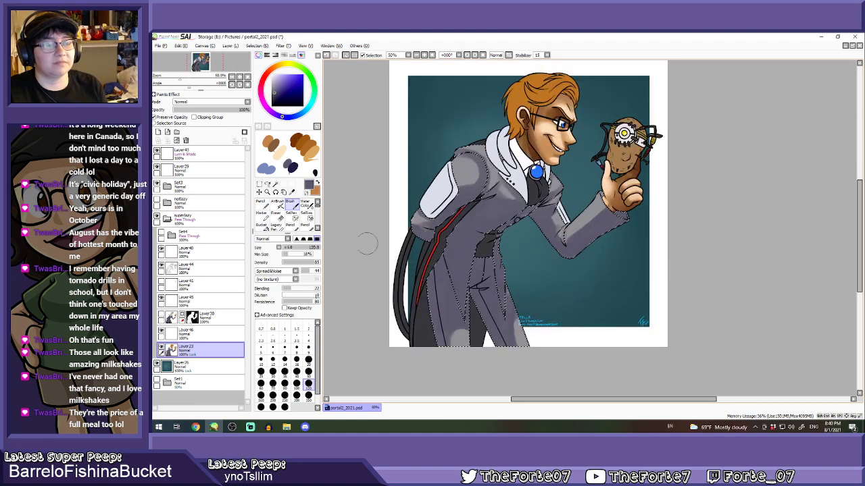
{"action": "left_click", "coordinate": [296, 361]}
{"action": "scroll", "coordinate": [511, 190], "scroll_direction": "up", "scroll_amount": 2}
{"action": "scroll", "coordinate": [494, 194], "scroll_direction": "down", "scroll_amount": 1}
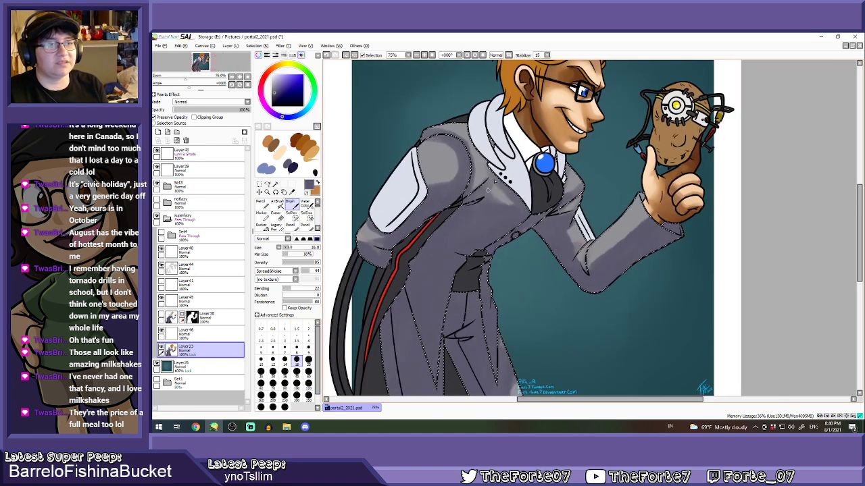
{"action": "left_click", "coordinate": [284, 361]}
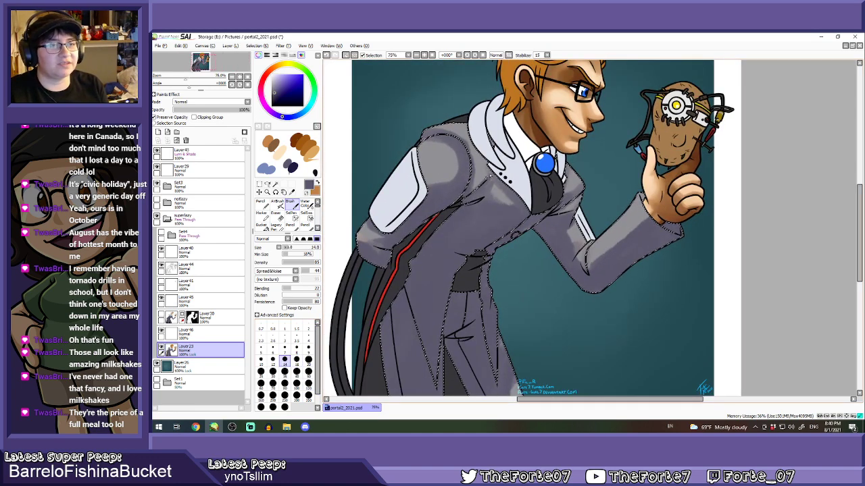
Undo the last stroke and lighten the coat's rear shoulder with a sampled light grey at brush size 80
{"action": "key", "text": "]"}
{"action": "key", "text": "]"}
{"action": "key", "text": "]"}
{"action": "key", "text": "]"}
{"action": "key", "text": "]"}
{"action": "key", "text": "]"}
{"action": "key", "text": "]"}
{"action": "key", "text": "]"}
{"action": "key", "text": "]"}
{"action": "key", "text": "]"}
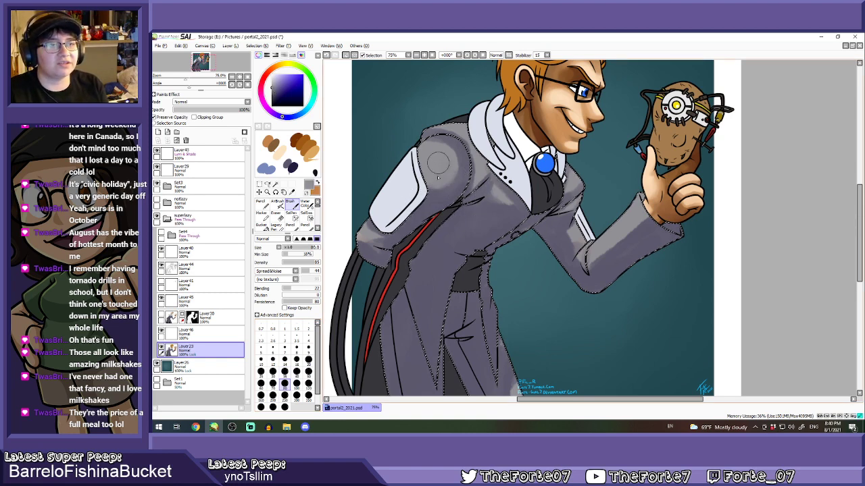
{"action": "key", "text": "ctrl+z"}
{"action": "mouse_move", "coordinate": [429, 149]}
{"action": "left_mouse_down"}
{"action": "mouse_move", "coordinate": [453, 148]}
{"action": "mouse_move", "coordinate": [457, 171]}
{"action": "left_mouse_up"}
Blend the rear sleeve's elbow area with a sampled dark blue-grey at brush size 35
{"action": "key", "text": "["}
{"action": "key", "text": "["}
{"action": "key", "text": "["}
{"action": "key", "text": "["}
{"action": "key", "text": "["}
{"action": "left_click", "coordinate": [445, 195], "text": "alt"}
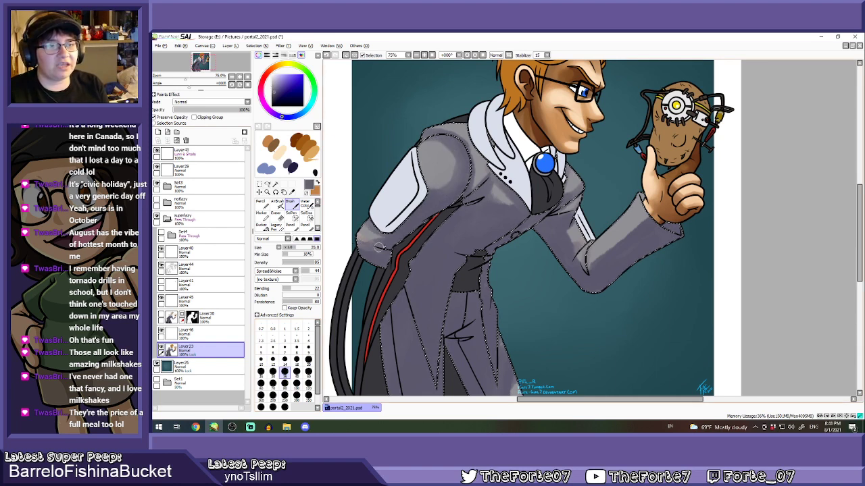
{"action": "left_click_drag", "start_coordinate": [375, 244], "coordinate": [391, 238]}
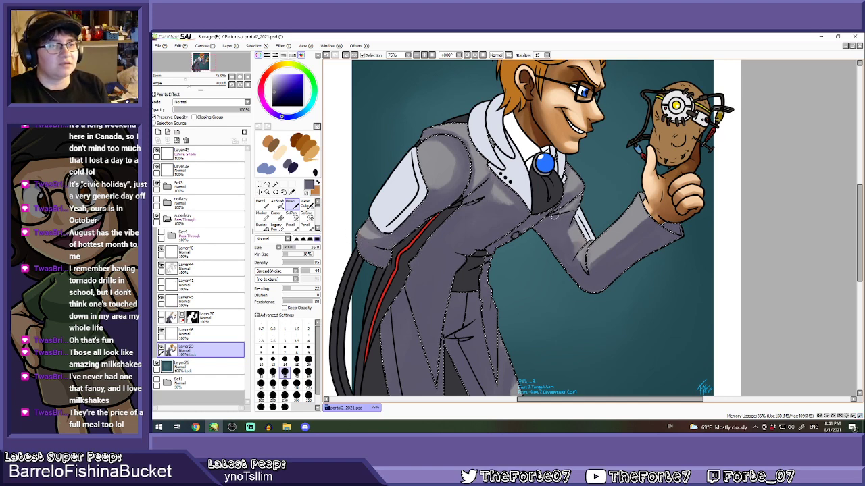
Blend the shading on the coat's front lapel and the raised arm's upper sleeve with sampled light and dark greys
{"action": "left_click_drag", "start_coordinate": [554, 201], "coordinate": [557, 197]}
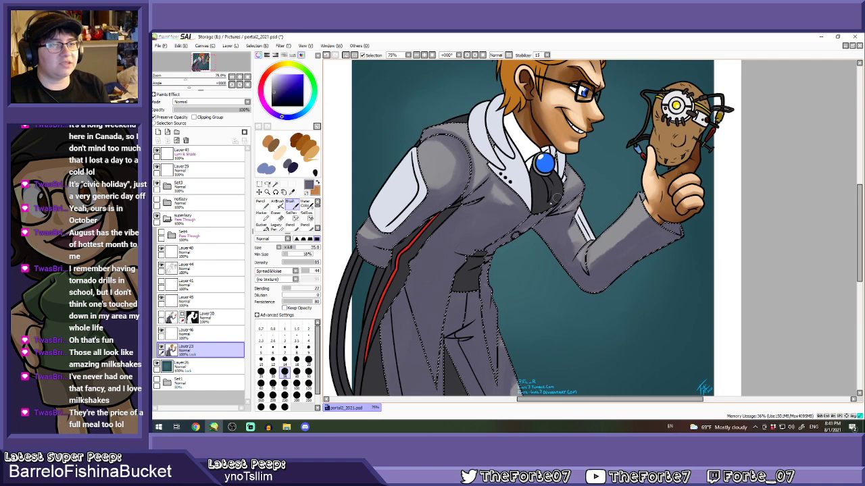
{"action": "right_click", "coordinate": [574, 231]}
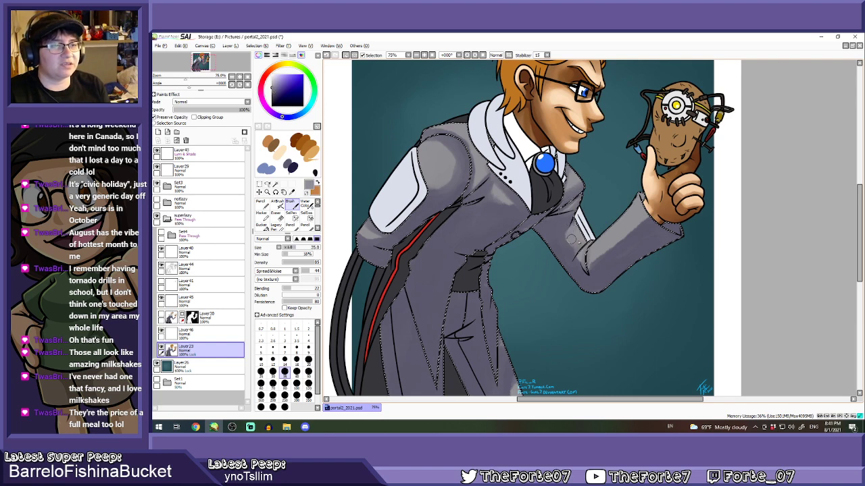
{"action": "right_click", "coordinate": [565, 242]}
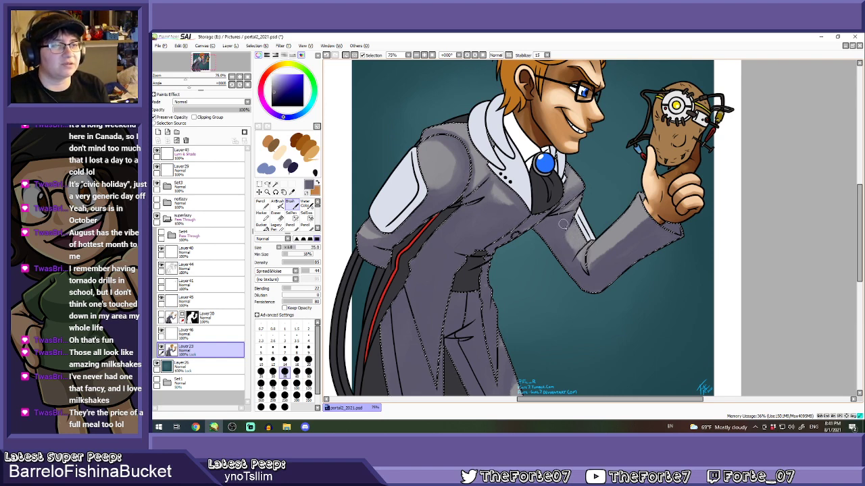
{"action": "mouse_move", "coordinate": [568, 257]}
{"action": "left_mouse_down"}
{"action": "mouse_move", "coordinate": [566, 264]}
{"action": "mouse_move", "coordinate": [574, 244]}
{"action": "left_mouse_up"}
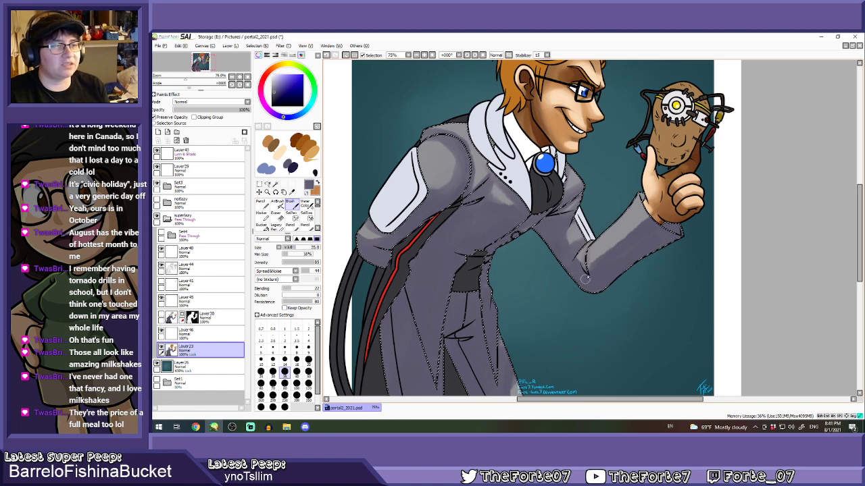
Shade the raised forearm's sleeve toward the cuff with sampled greys, enlarging the brush
{"action": "right_click", "coordinate": [606, 236]}
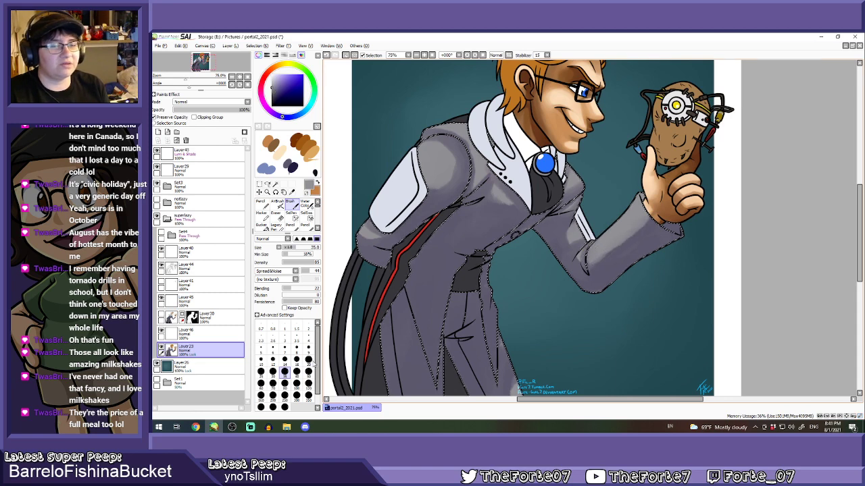
{"action": "key", "text": "bracketright"}
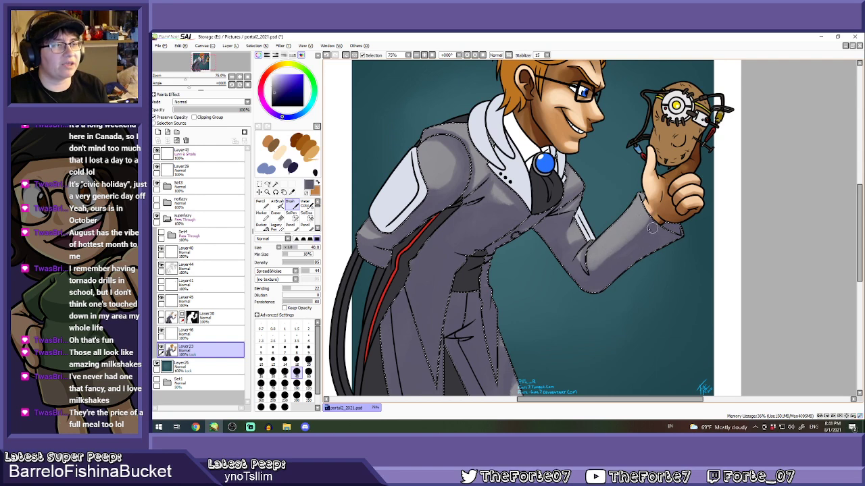
{"action": "key", "text": "bracketright"}
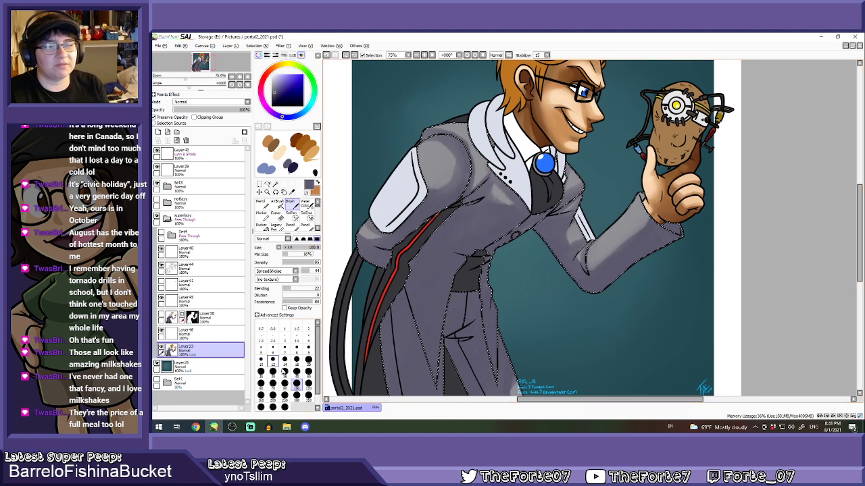
Reduce the brush to size 35 and soften the rear sleeve's lower edge with sampled coat greys
{"action": "key", "text": "bracketleft"}
{"action": "key", "text": "bracketleft"}
{"action": "key", "text": "bracketleft"}
{"action": "key", "text": "bracketleft"}
{"action": "key", "text": "bracketleft"}
{"action": "key", "text": "bracketleft"}
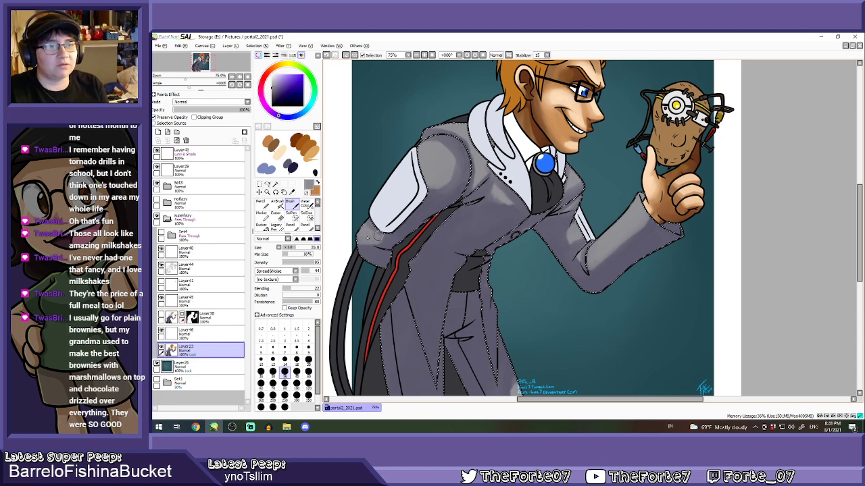
{"action": "right_click", "coordinate": [392, 243]}
{"action": "left_click_drag", "start_coordinate": [392, 243], "coordinate": [348, 240]}
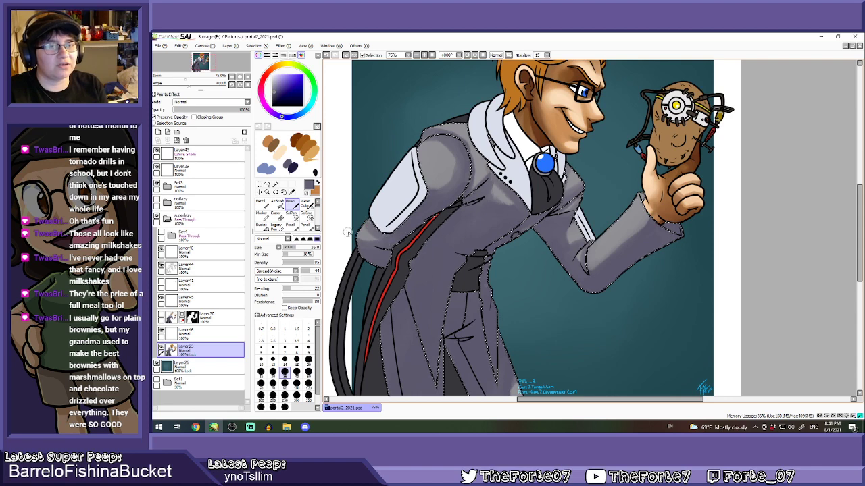
Refine the light-to-dark transition on the rear shoulder and the coat's chest with colors sampled from the coat
{"action": "right_click", "coordinate": [453, 164]}
{"action": "mouse_move", "coordinate": [426, 143]}
{"action": "left_mouse_down"}
{"action": "mouse_move", "coordinate": [446, 180]}
{"action": "mouse_move", "coordinate": [437, 162]}
{"action": "mouse_move", "coordinate": [431, 173]}
{"action": "mouse_move", "coordinate": [445, 181]}
{"action": "mouse_move", "coordinate": [456, 162]}
{"action": "left_mouse_up"}
{"action": "left_click", "coordinate": [437, 163], "text": "alt"}
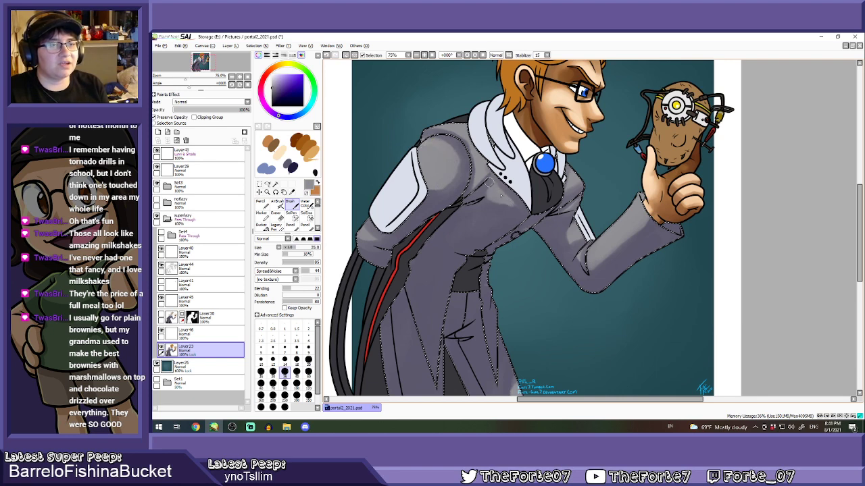
{"action": "left_click", "coordinate": [492, 179], "text": "alt"}
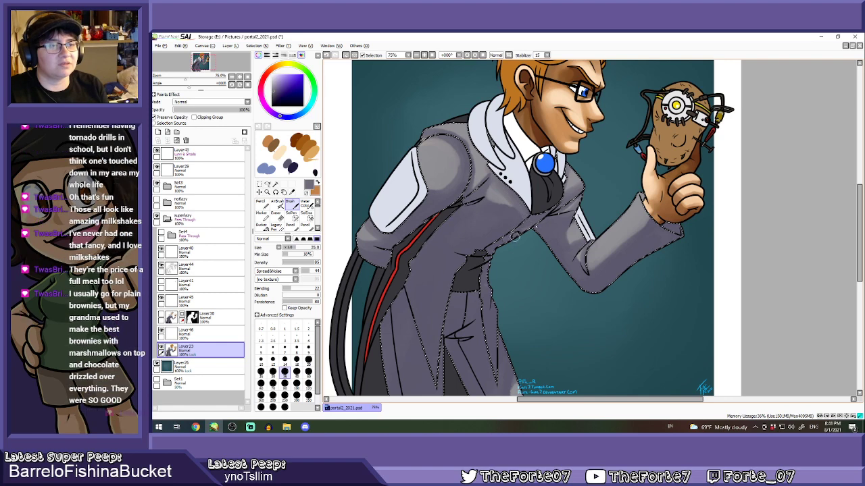
{"action": "left_click", "coordinate": [502, 222], "text": "alt"}
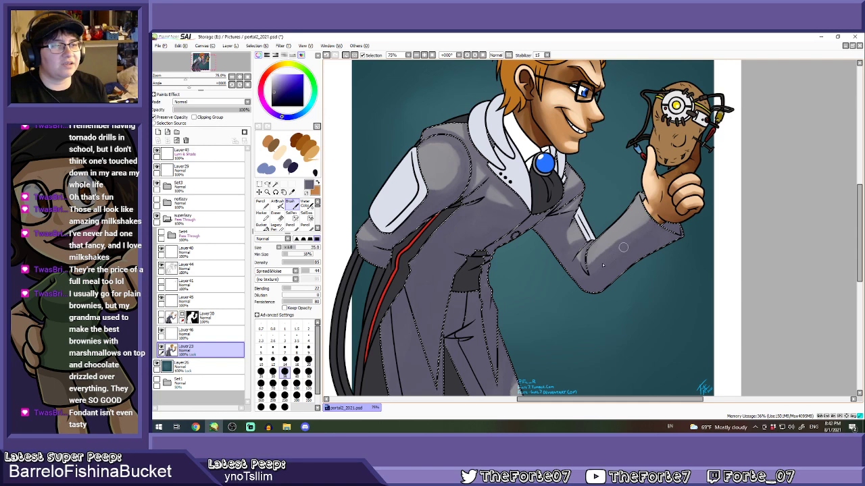
Paint deep navy shadow over the coat's lower torso, tails and trousers with the dark navy swatch at brush size 100
{"action": "scroll", "coordinate": [402, 230], "scroll_direction": "down", "scroll_amount": 1}
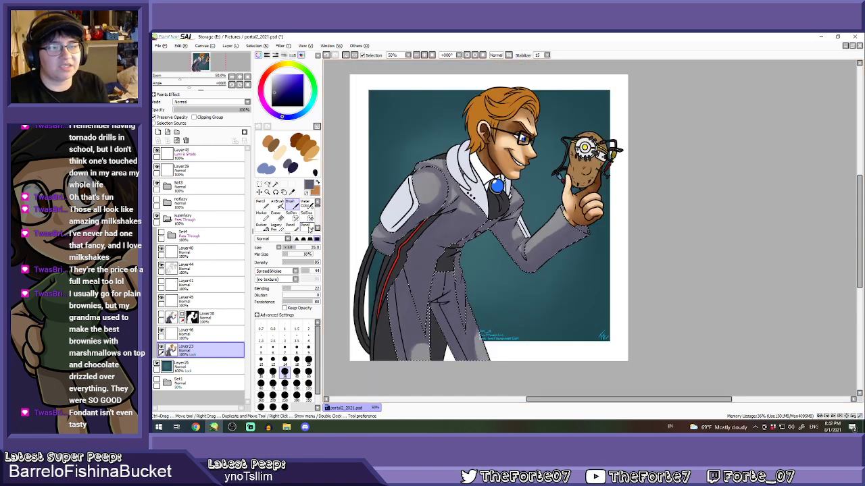
{"action": "left_click", "coordinate": [291, 166]}
{"action": "left_click", "coordinate": [296, 383]}
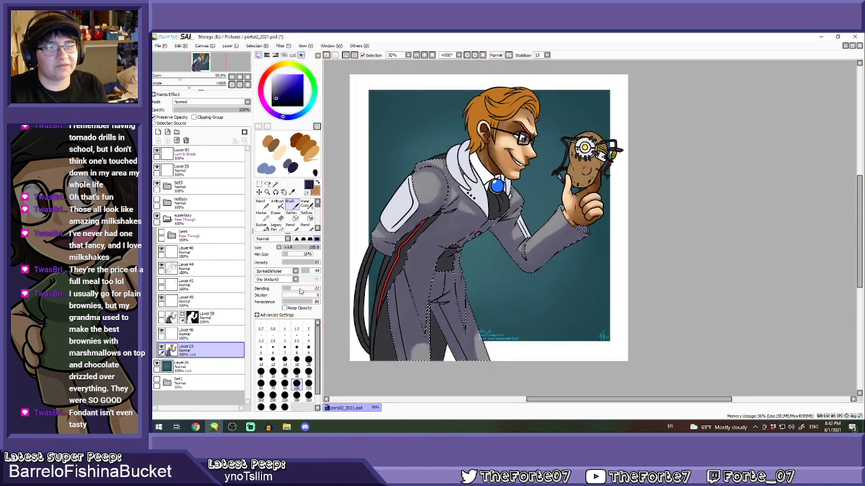
{"action": "mouse_move", "coordinate": [422, 244]}
{"action": "left_mouse_down"}
{"action": "mouse_move", "coordinate": [473, 239]}
{"action": "mouse_move", "coordinate": [437, 245]}
{"action": "mouse_move", "coordinate": [431, 262]}
{"action": "mouse_move", "coordinate": [441, 238]}
{"action": "mouse_move", "coordinate": [427, 279]}
{"action": "mouse_move", "coordinate": [461, 267]}
{"action": "mouse_move", "coordinate": [425, 273]}
{"action": "mouse_move", "coordinate": [422, 298]}
{"action": "mouse_move", "coordinate": [437, 222]}
{"action": "mouse_move", "coordinate": [461, 231]}
{"action": "mouse_move", "coordinate": [418, 248]}
{"action": "mouse_move", "coordinate": [421, 237]}
{"action": "mouse_move", "coordinate": [387, 307]}
{"action": "mouse_move", "coordinate": [395, 274]}
{"action": "mouse_move", "coordinate": [415, 307]}
{"action": "mouse_move", "coordinate": [401, 267]}
{"action": "mouse_move", "coordinate": [415, 327]}
{"action": "mouse_move", "coordinate": [420, 274]}
{"action": "mouse_move", "coordinate": [453, 258]}
{"action": "mouse_move", "coordinate": [427, 294]}
{"action": "mouse_move", "coordinate": [436, 291]}
{"action": "mouse_move", "coordinate": [447, 341]}
{"action": "mouse_move", "coordinate": [450, 273]}
{"action": "mouse_move", "coordinate": [459, 318]}
{"action": "mouse_move", "coordinate": [444, 254]}
{"action": "mouse_move", "coordinate": [412, 318]}
{"action": "mouse_move", "coordinate": [412, 270]}
{"action": "mouse_move", "coordinate": [420, 322]}
{"action": "left_mouse_up"}
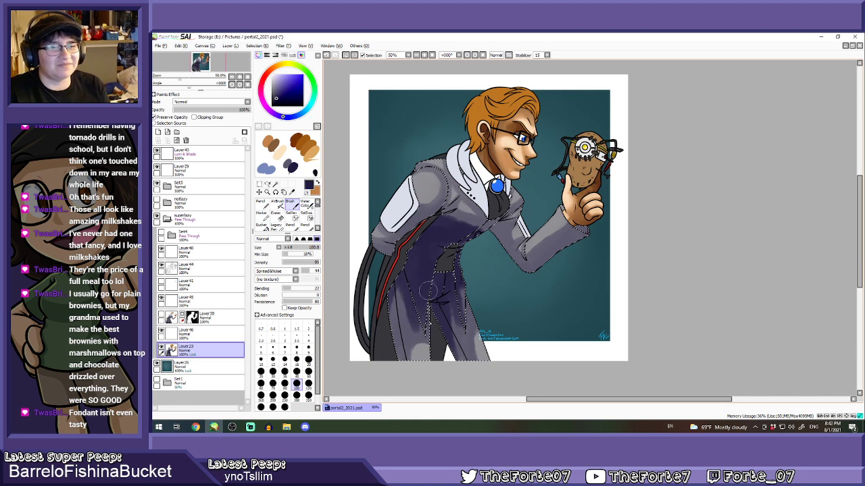
{"action": "mouse_move", "coordinate": [427, 289]}
{"action": "left_mouse_down"}
{"action": "mouse_move", "coordinate": [437, 353]}
{"action": "mouse_move", "coordinate": [400, 285]}
{"action": "mouse_move", "coordinate": [388, 353]}
{"action": "mouse_move", "coordinate": [405, 290]}
{"action": "mouse_move", "coordinate": [389, 344]}
{"action": "mouse_move", "coordinate": [407, 301]}
{"action": "mouse_move", "coordinate": [396, 371]}
{"action": "left_mouse_up"}
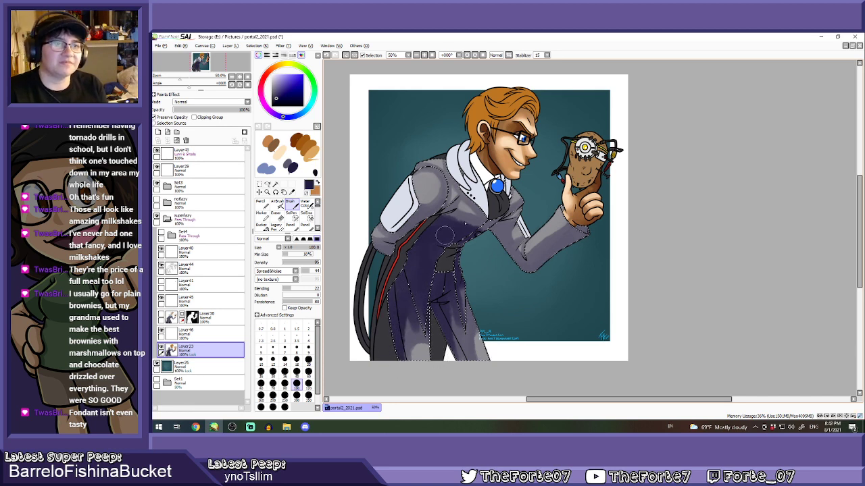
{"action": "mouse_move", "coordinate": [445, 234]}
{"action": "left_mouse_down"}
{"action": "mouse_move", "coordinate": [446, 208]}
{"action": "mouse_move", "coordinate": [481, 230]}
{"action": "mouse_move", "coordinate": [462, 230]}
{"action": "mouse_move", "coordinate": [481, 234]}
{"action": "mouse_move", "coordinate": [419, 223]}
{"action": "mouse_move", "coordinate": [426, 216]}
{"action": "mouse_move", "coordinate": [485, 234]}
{"action": "mouse_move", "coordinate": [502, 226]}
{"action": "mouse_move", "coordinate": [504, 248]}
{"action": "left_mouse_up"}
Reduce the brush to size 35 and paint deep navy shadow along the underside of the raised arm's sleeve and elbow
{"action": "key", "text": "["}
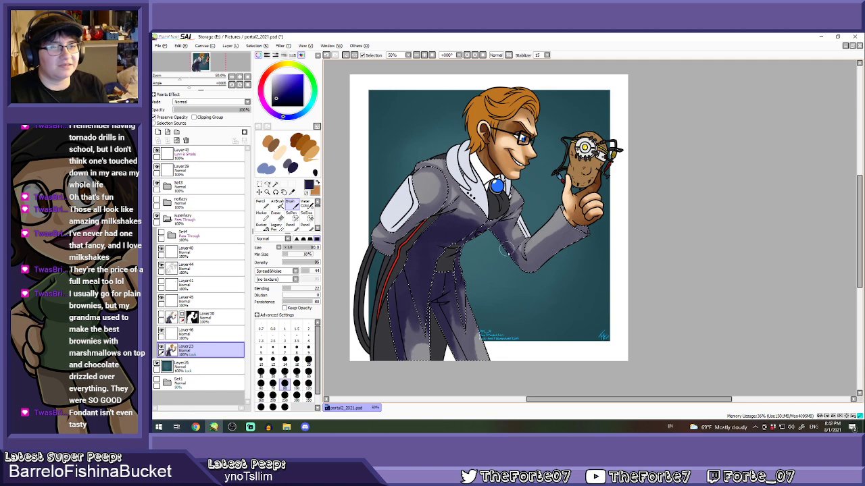
{"action": "key", "text": "["}
{"action": "key", "text": "["}
{"action": "key", "text": "["}
{"action": "key", "text": "["}
{"action": "key", "text": "["}
{"action": "key", "text": "["}
{"action": "key", "text": "["}
{"action": "key", "text": "["}
{"action": "key", "text": "["}
{"action": "scroll", "coordinate": [508, 248], "scroll_direction": "up", "scroll_amount": 1}
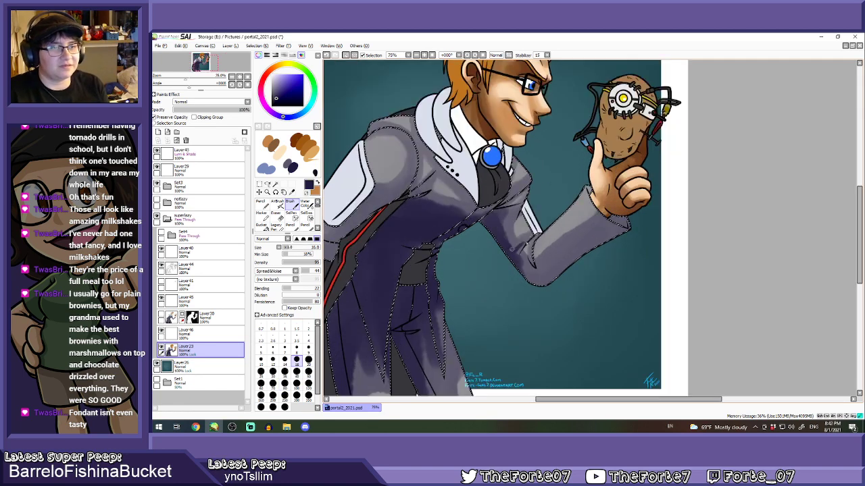
{"action": "key", "text": "]"}
{"action": "key", "text": "]"}
{"action": "key", "text": "]"}
{"action": "key", "text": "]"}
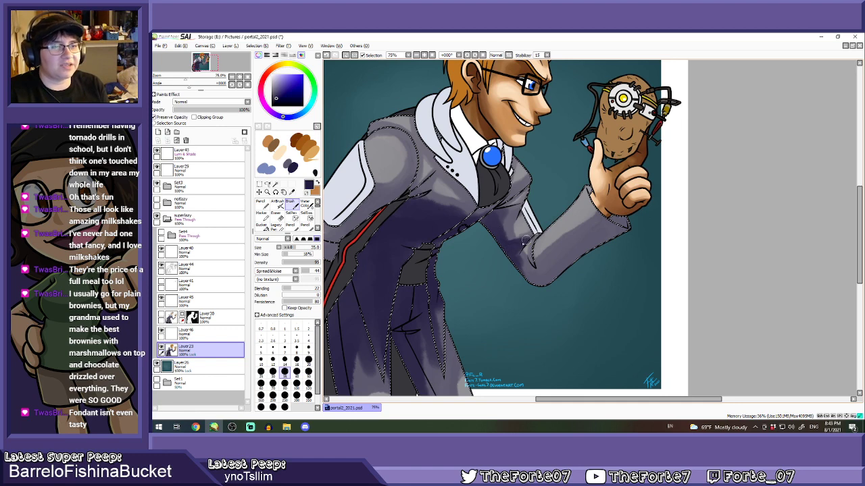
{"action": "mouse_move", "coordinate": [520, 265]}
{"action": "left_mouse_down"}
{"action": "mouse_move", "coordinate": [527, 276]}
{"action": "mouse_move", "coordinate": [625, 220]}
{"action": "mouse_move", "coordinate": [615, 217]}
{"action": "left_mouse_up"}
{"action": "mouse_move", "coordinate": [566, 265]}
{"action": "left_mouse_down"}
{"action": "mouse_move", "coordinate": [542, 276]}
{"action": "mouse_move", "coordinate": [519, 255]}
{"action": "mouse_move", "coordinate": [544, 271]}
{"action": "mouse_move", "coordinate": [561, 261]}
{"action": "mouse_move", "coordinate": [515, 257]}
{"action": "left_mouse_up"}
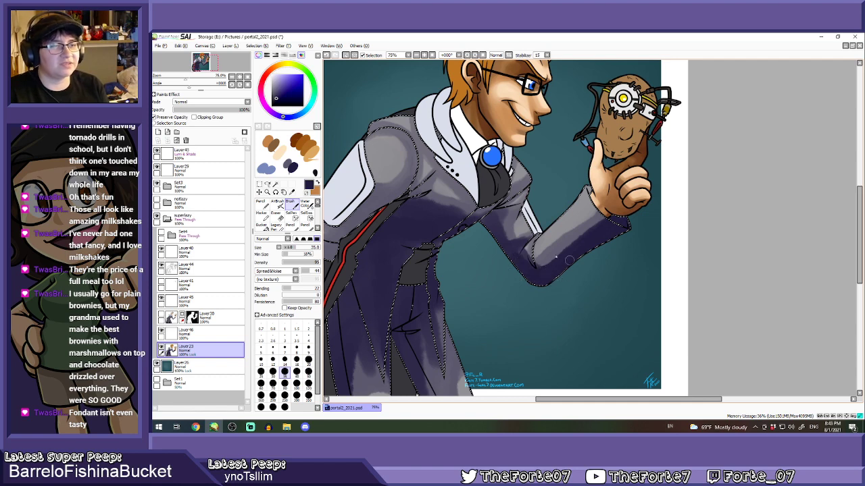
{"action": "mouse_move", "coordinate": [483, 211]}
{"action": "left_mouse_down"}
{"action": "mouse_move", "coordinate": [456, 211]}
{"action": "mouse_move", "coordinate": [485, 209]}
{"action": "left_mouse_up"}
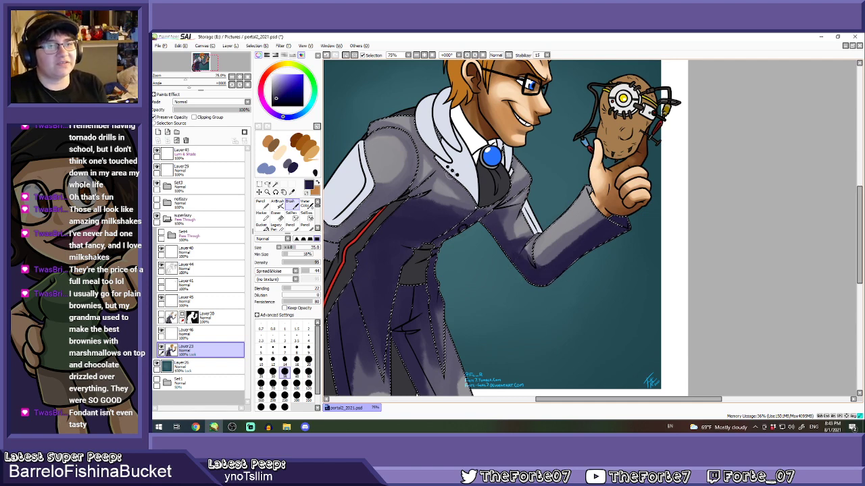
Briefly show the hidden layer folder directly below Set3 to compare its shading, and hide it again
{"action": "scroll", "coordinate": [473, 193], "scroll_direction": "down", "scroll_amount": 2}
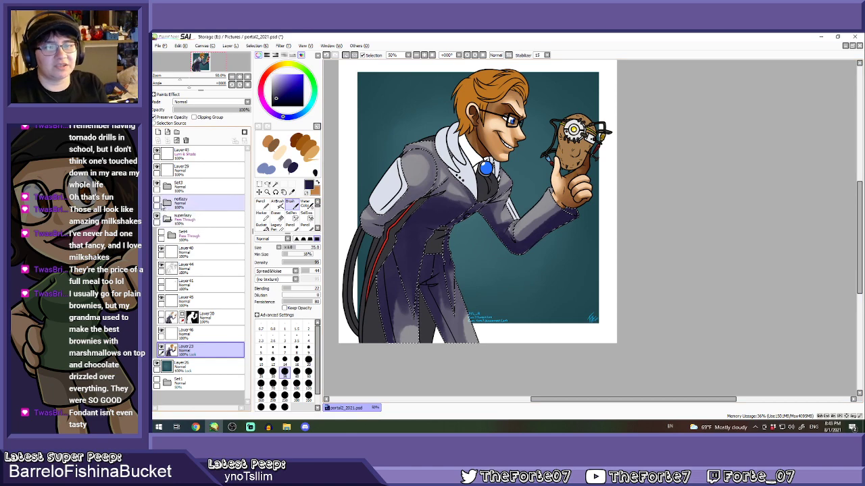
{"action": "left_click", "coordinate": [156, 200]}
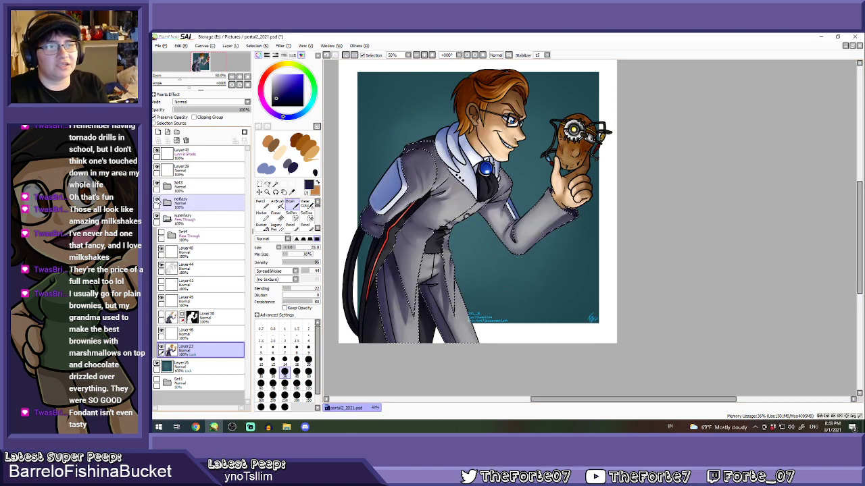
{"action": "left_click", "coordinate": [157, 201]}
Paint navy shadow over the rear sleeve and around the underside of the rear shoulder
{"action": "scroll", "coordinate": [444, 194], "scroll_direction": "up", "scroll_amount": 1}
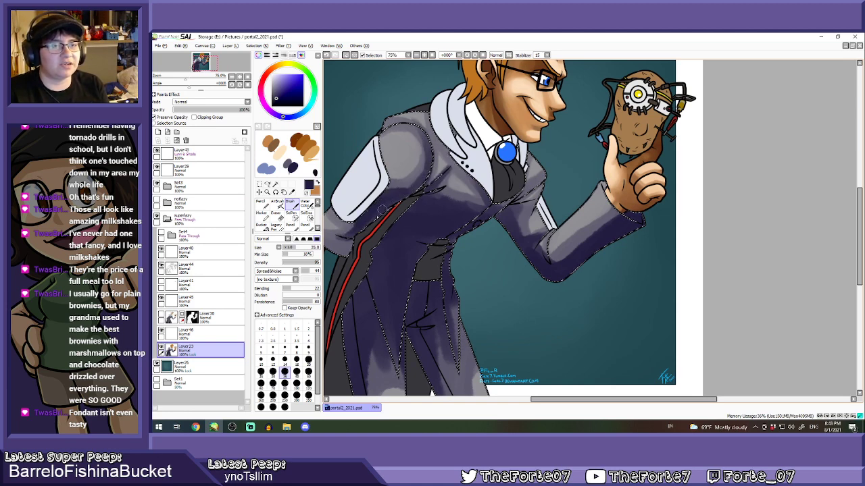
{"action": "scroll", "coordinate": [344, 249], "scroll_direction": "down", "scroll_amount": 2}
{"action": "scroll", "coordinate": [358, 234], "scroll_direction": "up", "scroll_amount": 1}
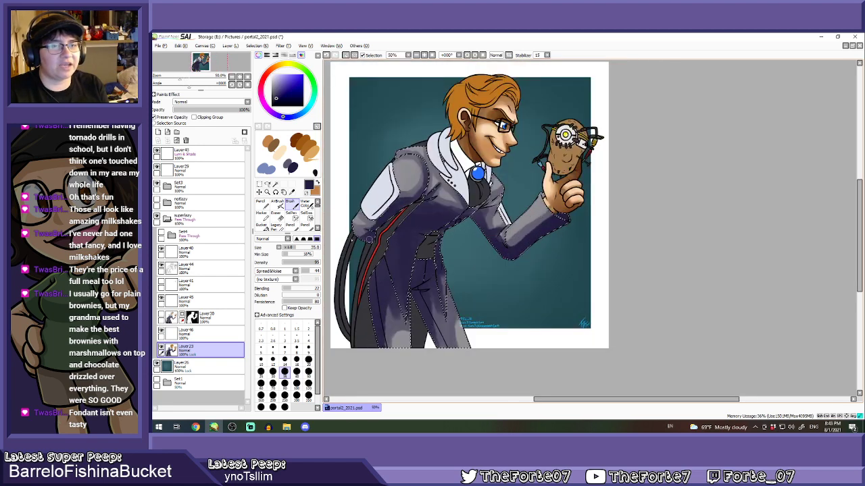
{"action": "scroll", "coordinate": [418, 194], "scroll_direction": "up", "scroll_amount": 1}
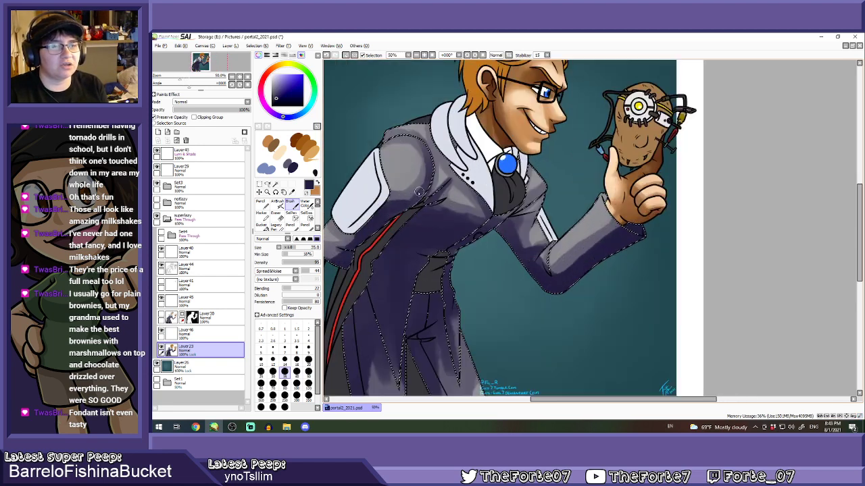
{"action": "scroll", "coordinate": [330, 277], "scroll_direction": "down", "scroll_amount": 1}
{"action": "key", "text": "ctrl+plus"}
{"action": "key", "text": "ctrl+plus"}
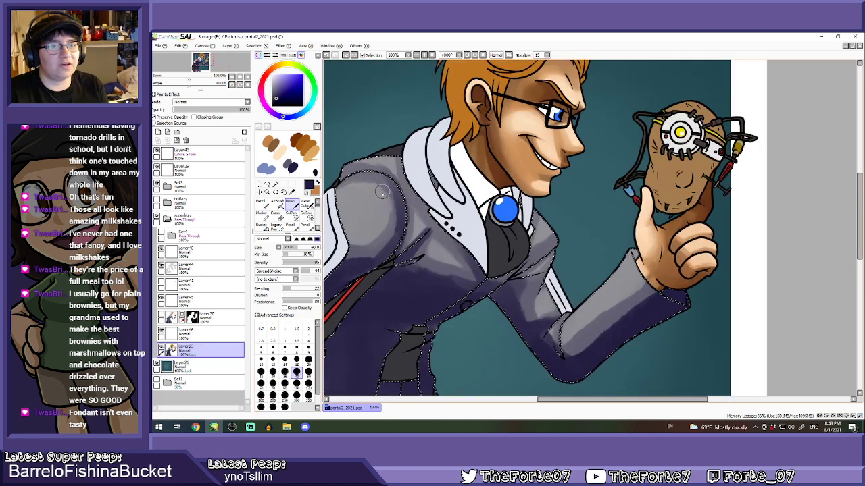
Blend the rear shoulder's shading with sampled coat greys at density 47 and blending 64, using brush sizes 35 and 40
{"action": "left_click", "coordinate": [353, 263], "text": "alt"}
{"action": "left_click", "coordinate": [285, 371]}
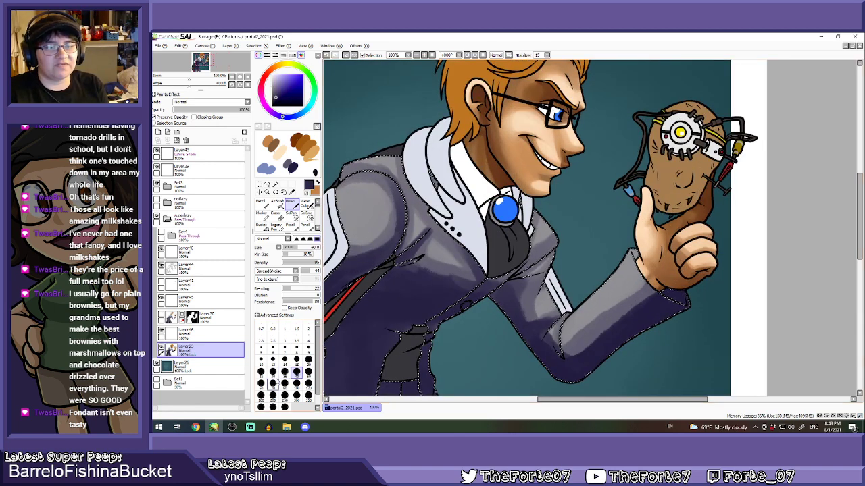
{"action": "left_click", "coordinate": [303, 289]}
{"action": "left_click_drag", "start_coordinate": [303, 290], "coordinate": [307, 289]}
{"action": "left_click", "coordinate": [300, 262]}
{"action": "left_click", "coordinate": [367, 194], "text": "alt"}
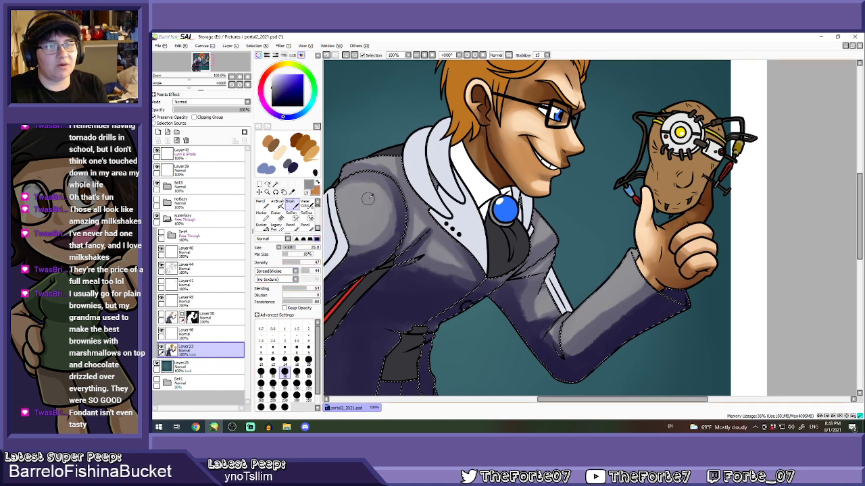
{"action": "left_click", "coordinate": [296, 372]}
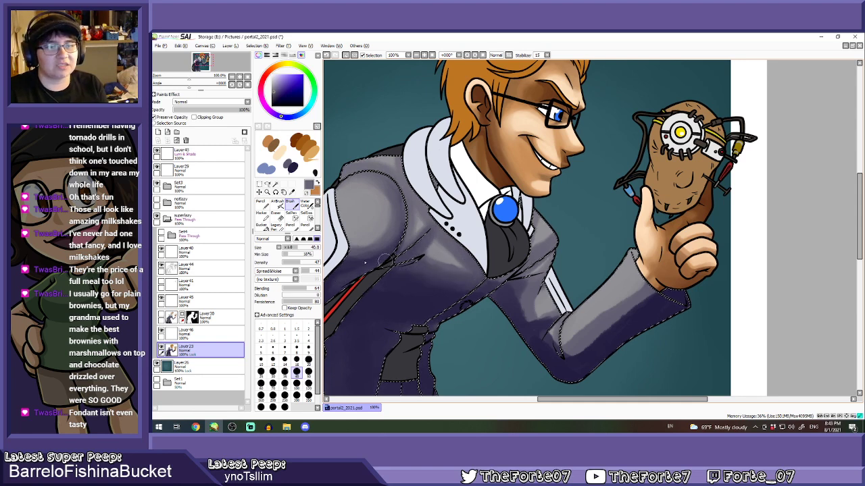
Set the density to 83 and blending to 38, and deepen the rear sleeve's shadow with the dark navy swatch
{"action": "scroll", "coordinate": [381, 260], "scroll_direction": "down", "scroll_amount": 3}
{"action": "scroll", "coordinate": [456, 247], "scroll_direction": "up", "scroll_amount": 1}
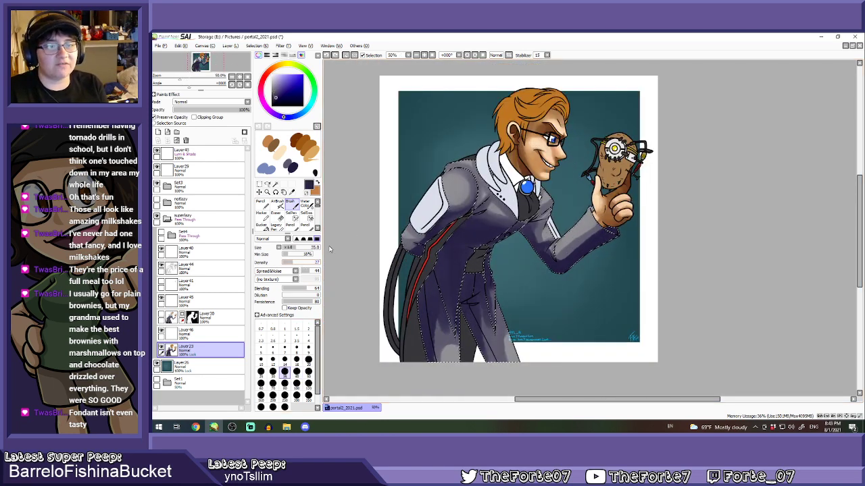
{"action": "left_click_drag", "start_coordinate": [303, 262], "coordinate": [314, 262]}
{"action": "left_click", "coordinate": [296, 288]}
{"action": "scroll", "coordinate": [432, 222], "scroll_direction": "up", "scroll_amount": 1}
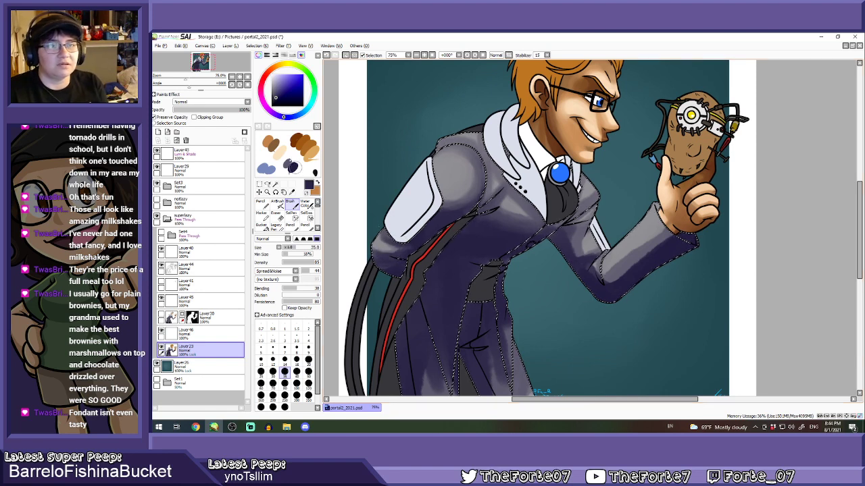
{"action": "right_click", "coordinate": [287, 164]}
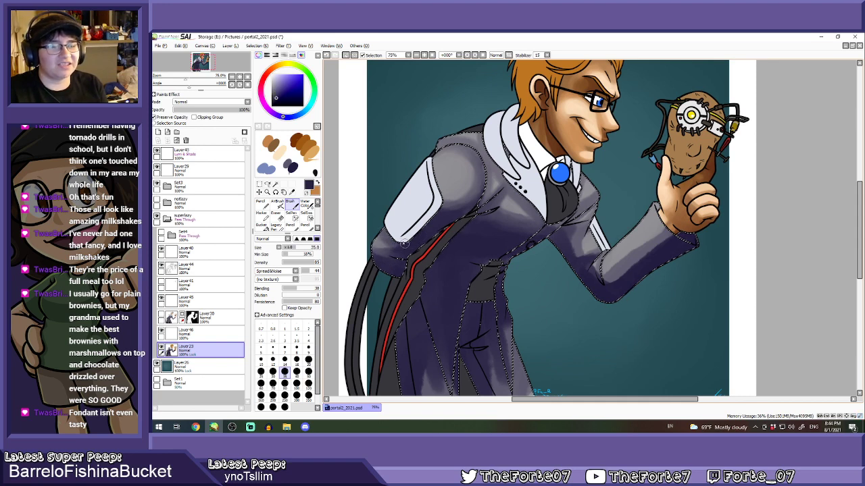
Enlarge the brush to size 100 and extend the navy shadow down the coat tail and rear trouser leg with sampled colors
{"action": "scroll", "coordinate": [414, 244], "scroll_direction": "down", "scroll_amount": 1}
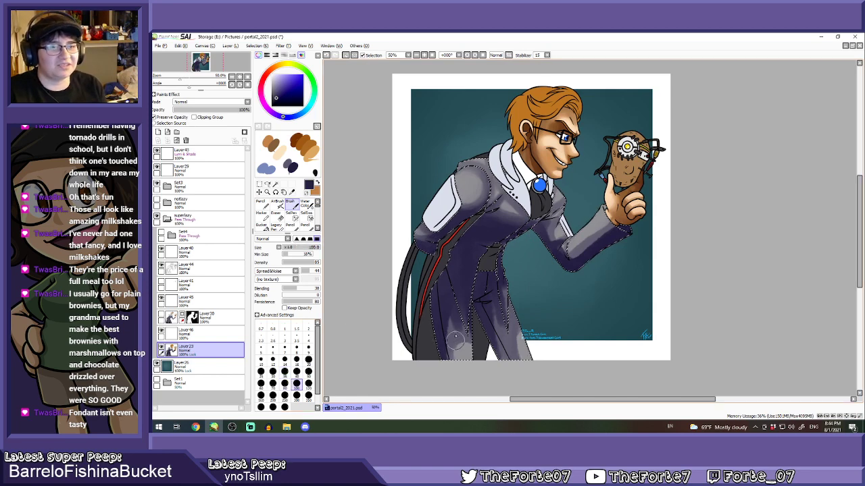
{"action": "scroll", "coordinate": [456, 338], "scroll_direction": "up", "scroll_amount": 1}
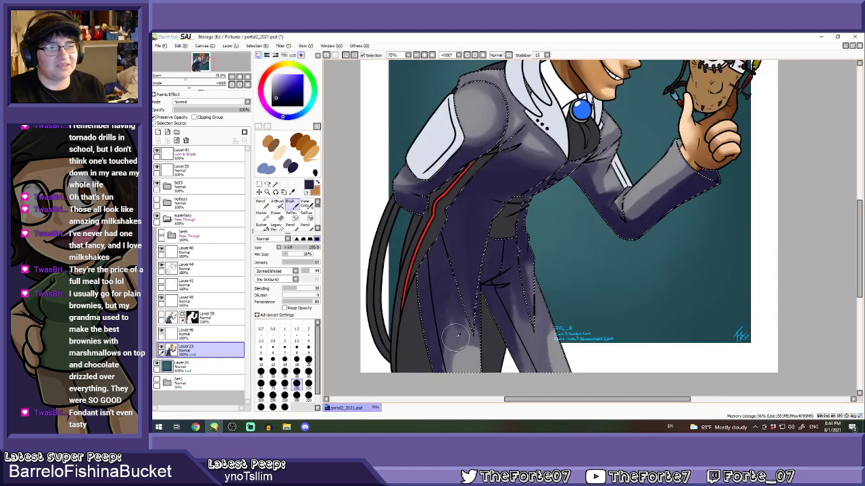
{"action": "right_click", "coordinate": [456, 340]}
{"action": "right_click", "coordinate": [436, 321]}
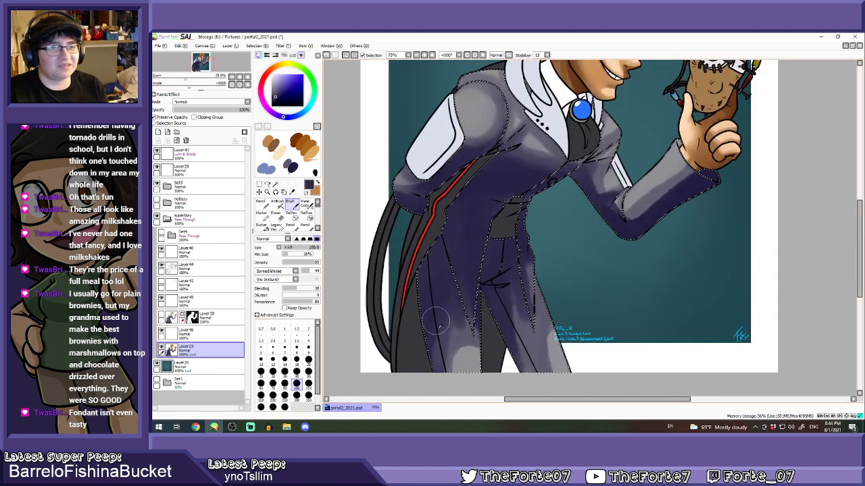
{"action": "left_click_drag", "start_coordinate": [437, 316], "coordinate": [439, 364]}
{"action": "mouse_move", "coordinate": [453, 297]}
{"action": "left_mouse_down"}
{"action": "mouse_move", "coordinate": [473, 335]}
{"action": "mouse_move", "coordinate": [497, 288]}
{"action": "mouse_move", "coordinate": [479, 245]}
{"action": "mouse_move", "coordinate": [466, 316]}
{"action": "mouse_move", "coordinate": [438, 314]}
{"action": "left_mouse_up"}
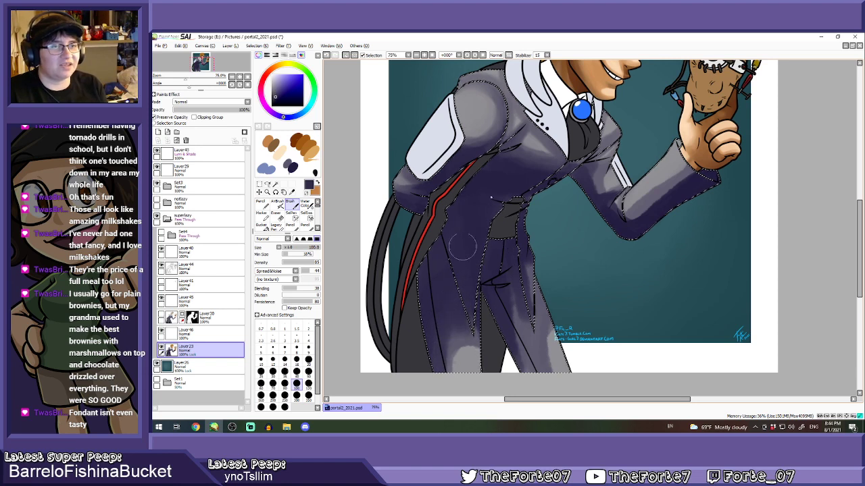
Smooth the navy shading across the coat's waist and chest with colors sampled from the torso
{"action": "right_click", "coordinate": [523, 153]}
{"action": "mouse_move", "coordinate": [551, 162]}
{"action": "left_mouse_down"}
{"action": "mouse_move", "coordinate": [499, 154]}
{"action": "mouse_move", "coordinate": [558, 171]}
{"action": "left_mouse_up"}
{"action": "right_click", "coordinate": [494, 193]}
{"action": "mouse_move", "coordinate": [495, 192]}
{"action": "left_mouse_down"}
{"action": "mouse_move", "coordinate": [527, 186]}
{"action": "mouse_move", "coordinate": [501, 177]}
{"action": "left_mouse_up"}
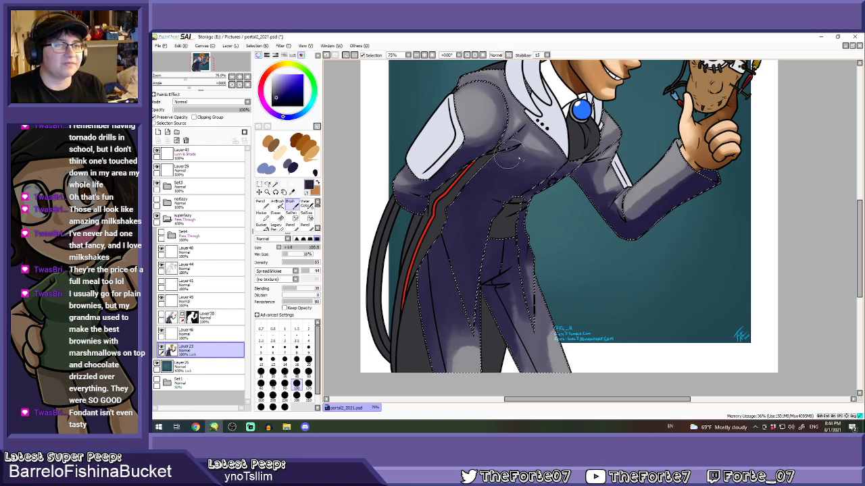
{"action": "right_click", "coordinate": [498, 145]}
{"action": "mouse_move", "coordinate": [500, 140]}
{"action": "left_mouse_down"}
{"action": "mouse_move", "coordinate": [531, 146]}
{"action": "mouse_move", "coordinate": [520, 139]}
{"action": "left_mouse_up"}
Set the brush to size 35, blending 21 and density 87, and paint sampled grey light on the coat's chest beside the lapel
{"action": "left_click", "coordinate": [284, 373]}
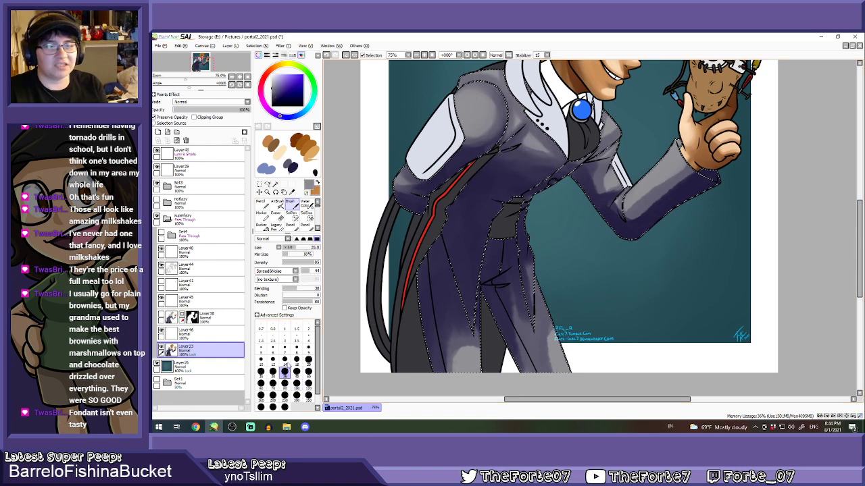
{"action": "left_click", "coordinate": [290, 289]}
{"action": "left_click", "coordinate": [316, 262]}
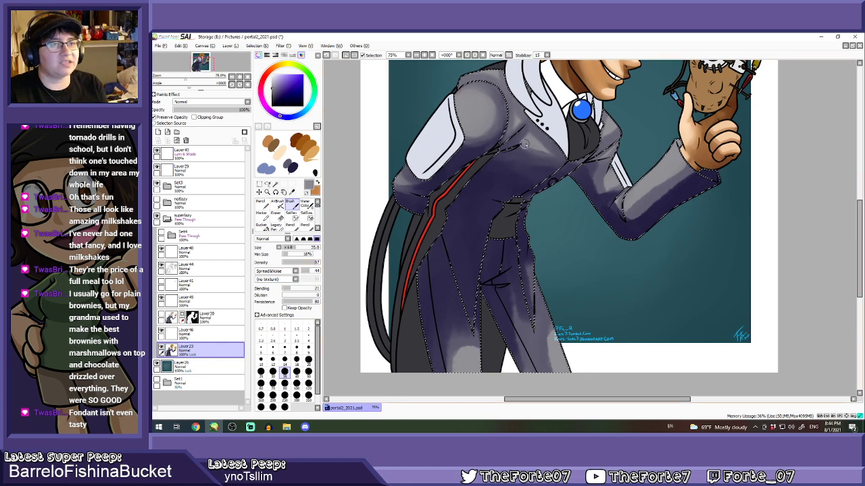
{"action": "left_click_drag", "start_coordinate": [525, 144], "coordinate": [551, 155]}
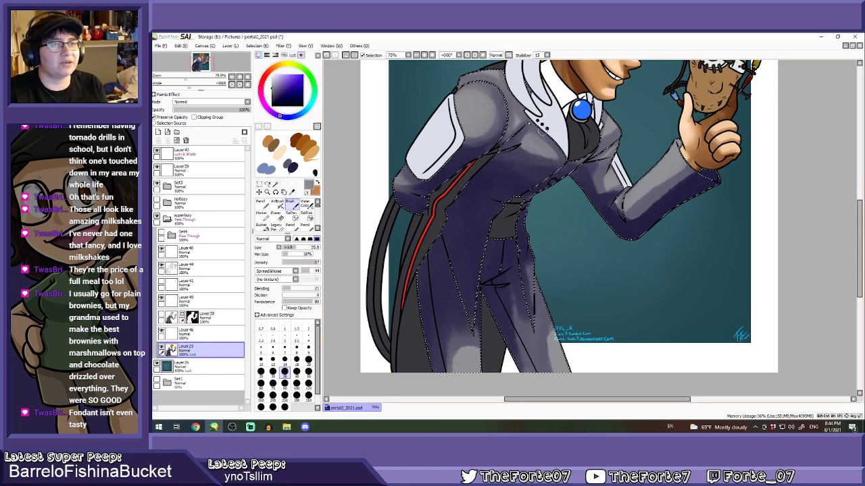
{"action": "mouse_move", "coordinate": [520, 127]}
{"action": "left_mouse_down"}
{"action": "mouse_move", "coordinate": [519, 160]}
{"action": "mouse_move", "coordinate": [514, 139]}
{"action": "mouse_move", "coordinate": [497, 148]}
{"action": "mouse_move", "coordinate": [524, 119]}
{"action": "mouse_move", "coordinate": [493, 145]}
{"action": "mouse_move", "coordinate": [525, 119]}
{"action": "mouse_move", "coordinate": [503, 142]}
{"action": "left_mouse_up"}
{"action": "right_click", "coordinate": [514, 140]}
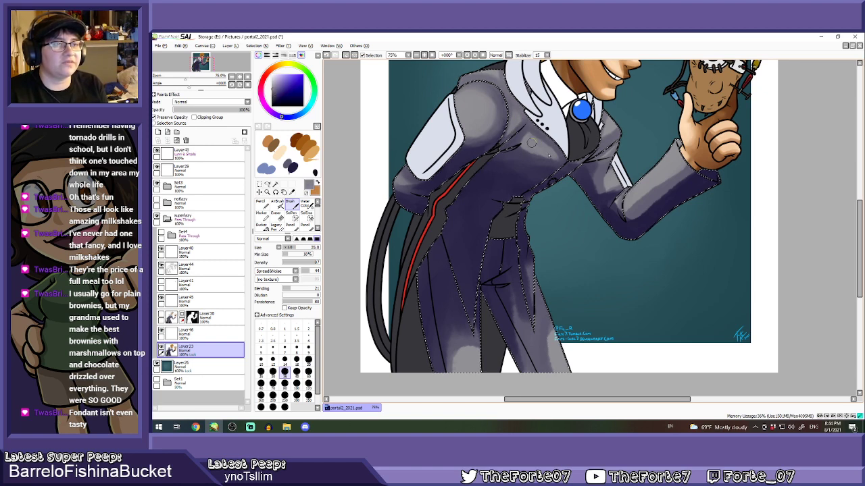
Rework the light and shadow on the front shoulder and raised upper arm with greys and navy sampled from the coat
{"action": "left_click", "coordinate": [547, 146], "text": "alt"}
{"action": "left_click", "coordinate": [633, 189], "text": "alt"}
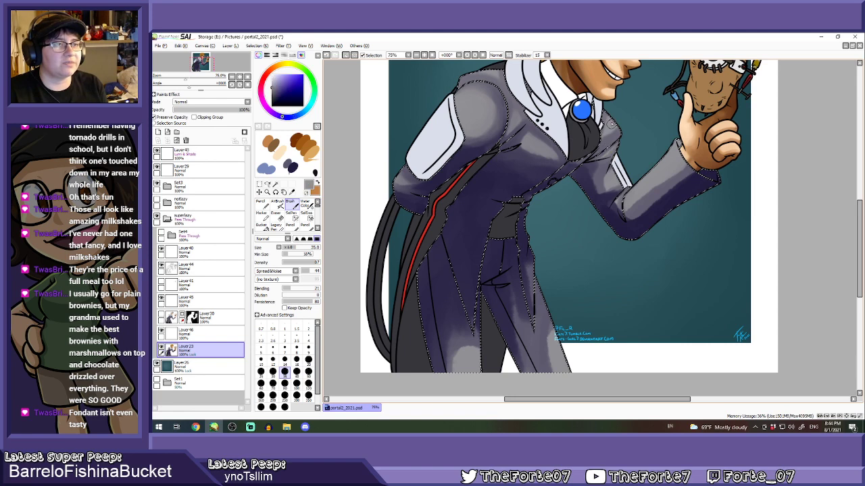
{"action": "left_click_drag", "start_coordinate": [616, 128], "coordinate": [596, 141]}
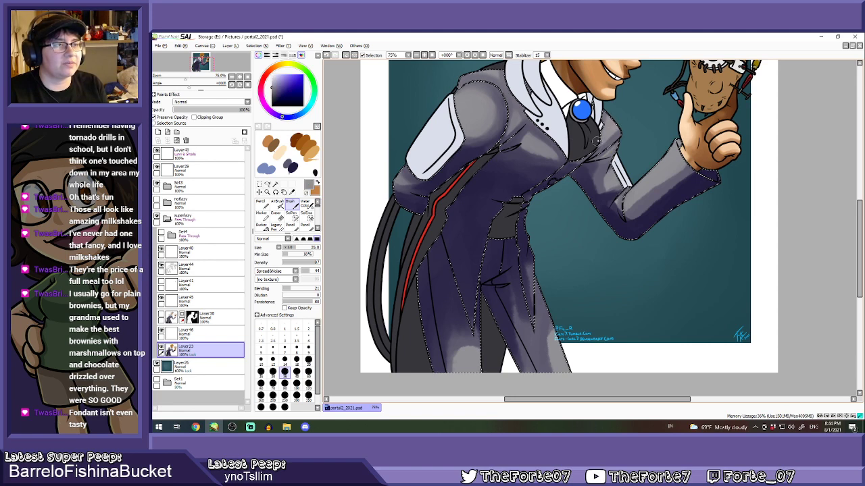
{"action": "mouse_move", "coordinate": [622, 105]}
{"action": "left_mouse_down"}
{"action": "mouse_move", "coordinate": [587, 148]}
{"action": "mouse_move", "coordinate": [629, 117]}
{"action": "mouse_move", "coordinate": [585, 145]}
{"action": "mouse_move", "coordinate": [625, 109]}
{"action": "mouse_move", "coordinate": [601, 167]}
{"action": "mouse_move", "coordinate": [581, 171]}
{"action": "mouse_move", "coordinate": [617, 139]}
{"action": "left_mouse_up"}
{"action": "left_click", "coordinate": [595, 168], "text": "alt"}
{"action": "left_click_drag", "start_coordinate": [584, 176], "coordinate": [593, 191]}
{"action": "left_click", "coordinate": [600, 200], "text": "alt"}
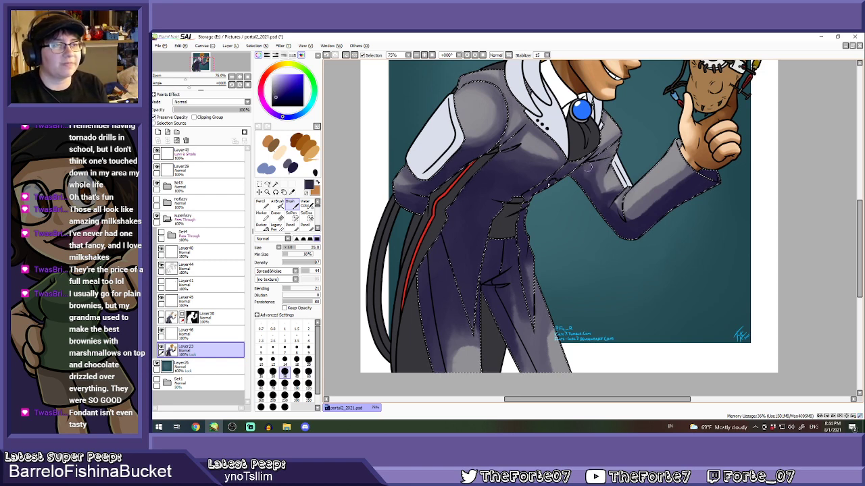
Set the brush to size 40, blending 70 and density 52, and soften the raised upper arm's shading with sampled coat colors
{"action": "left_click", "coordinate": [296, 371]}
{"action": "left_click", "coordinate": [309, 289]}
{"action": "left_click", "coordinate": [303, 263]}
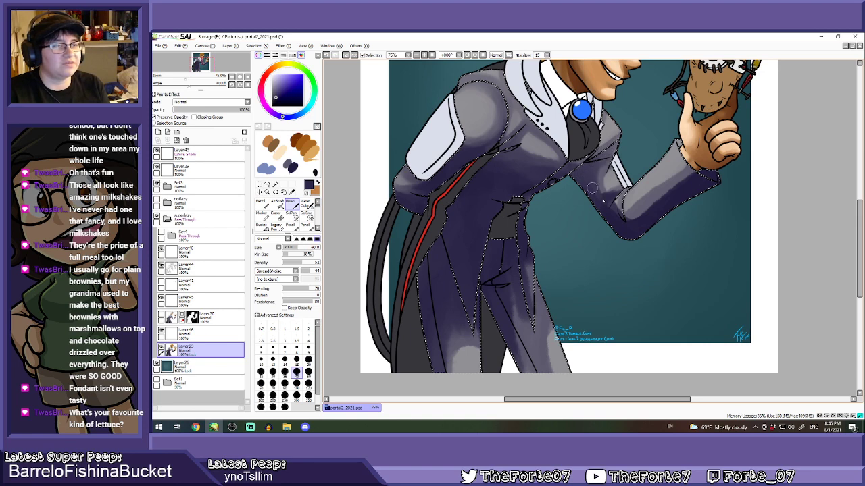
{"action": "right_click", "coordinate": [603, 175]}
{"action": "right_click", "coordinate": [612, 188]}
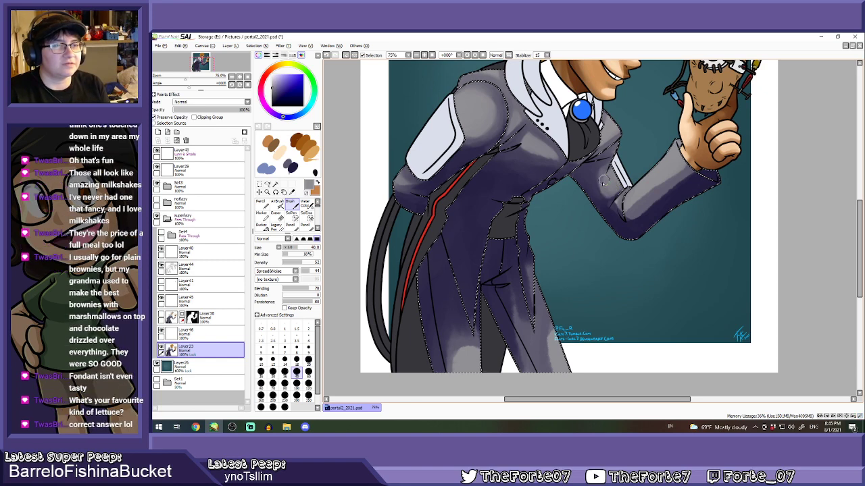
{"action": "right_click", "coordinate": [602, 181]}
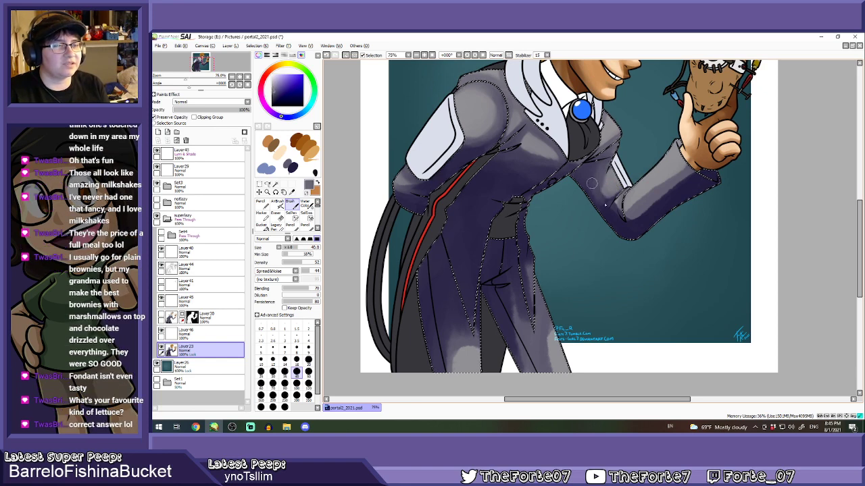
{"action": "left_click", "coordinate": [598, 173], "text": "alt"}
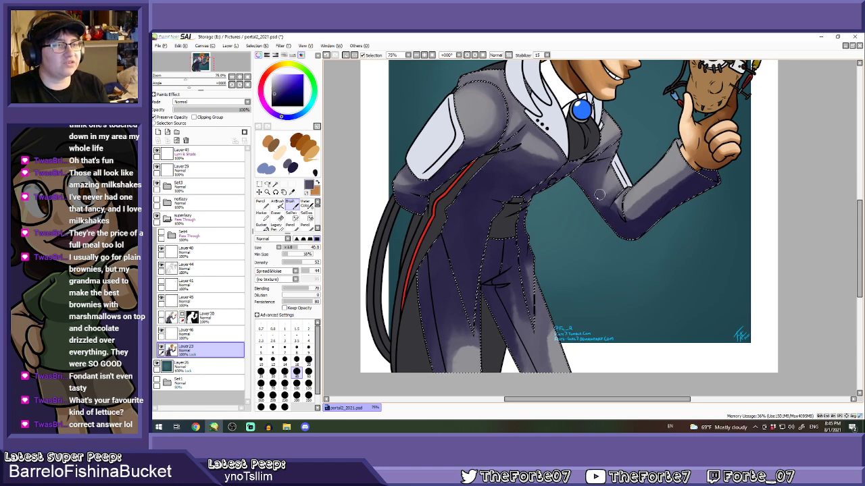
{"action": "left_click", "coordinate": [579, 177], "text": "alt"}
Set the brush to size 16, blending 27 and density 78, and paint sampled coat colors on the raised upper arm near the elbow
{"action": "left_click", "coordinate": [296, 362]}
{"action": "left_click", "coordinate": [293, 289]}
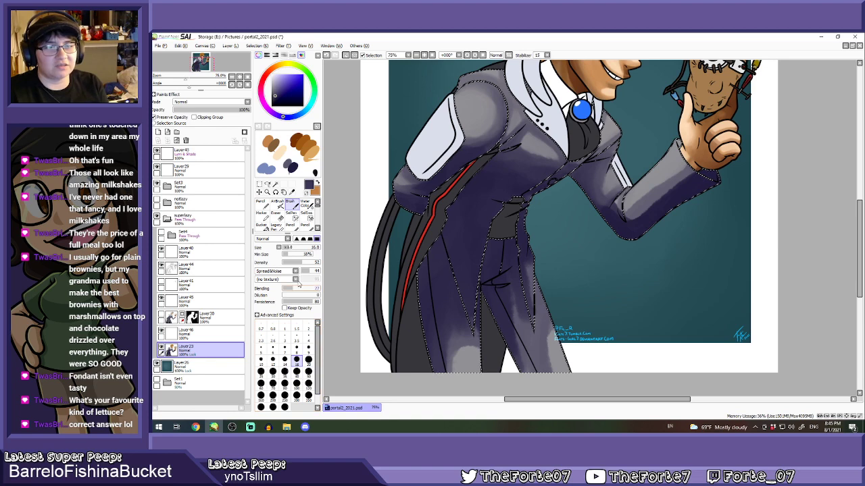
{"action": "left_click", "coordinate": [313, 263]}
{"action": "left_click", "coordinate": [315, 270]}
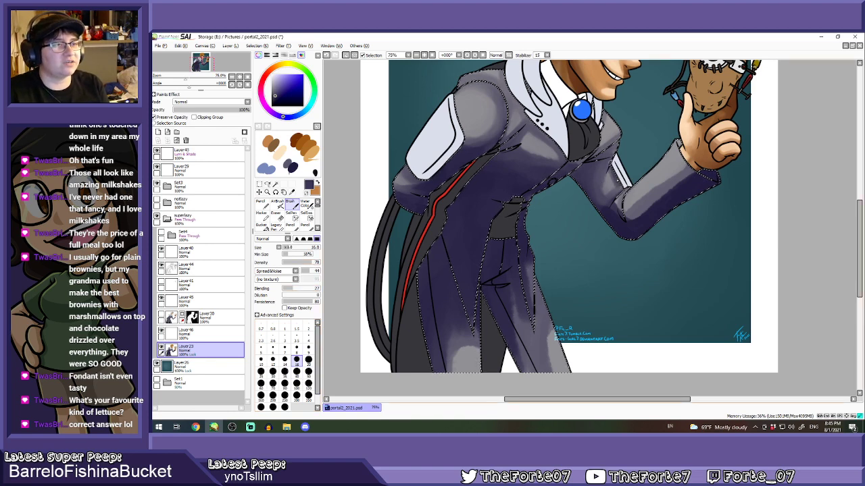
{"action": "left_click", "coordinate": [643, 189], "text": "alt"}
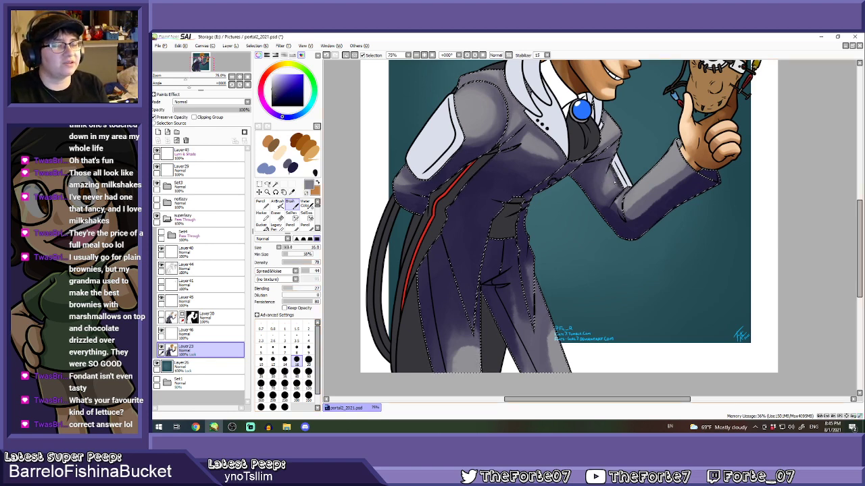
{"action": "left_click", "coordinate": [611, 202], "text": "alt"}
{"action": "left_click", "coordinate": [297, 361]}
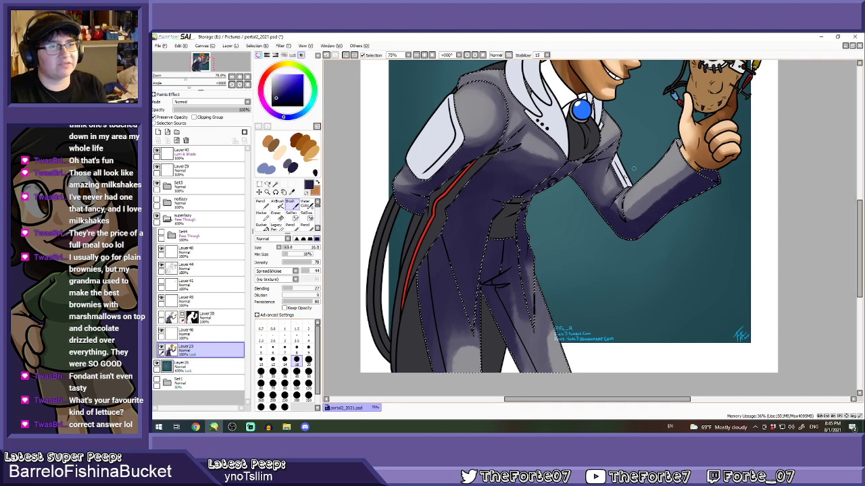
{"action": "left_click_drag", "start_coordinate": [600, 196], "coordinate": [611, 204]}
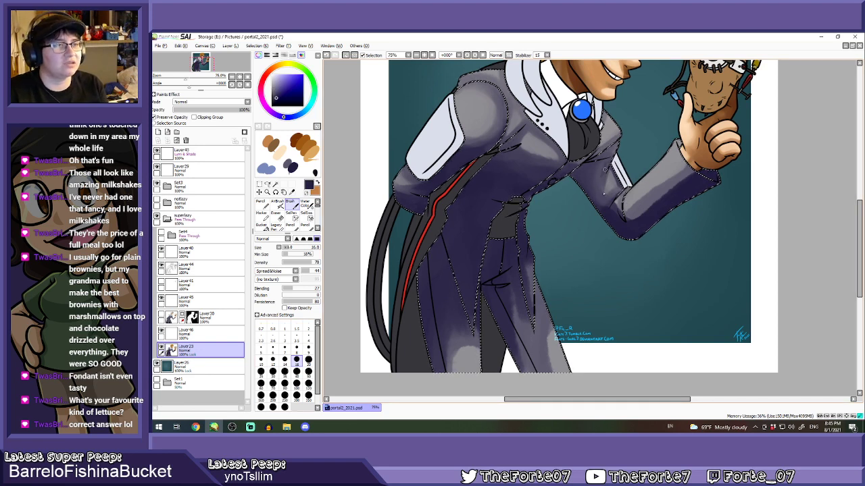
Rework the navy shadow around the raised arm's elbow using varied brush sizes, undo one stroke, and repaint with sampled navy at size 35
{"action": "left_click", "coordinate": [296, 383]}
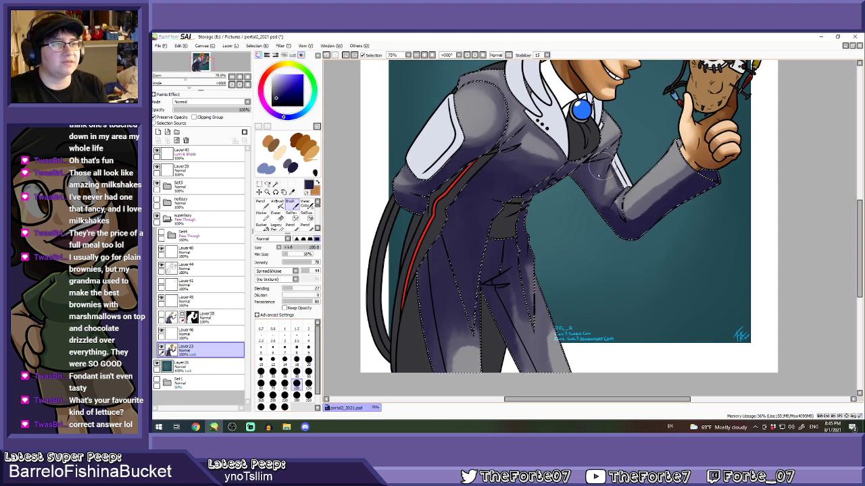
{"action": "left_click", "coordinate": [272, 383]}
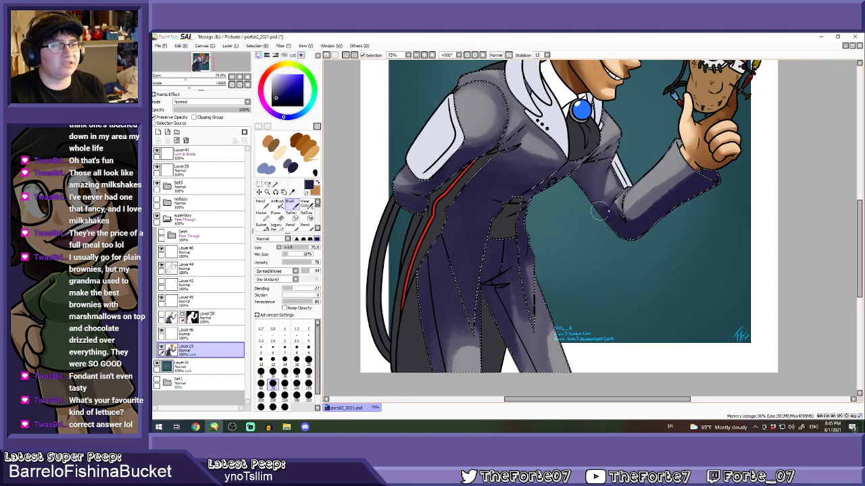
{"action": "left_click", "coordinate": [284, 358]}
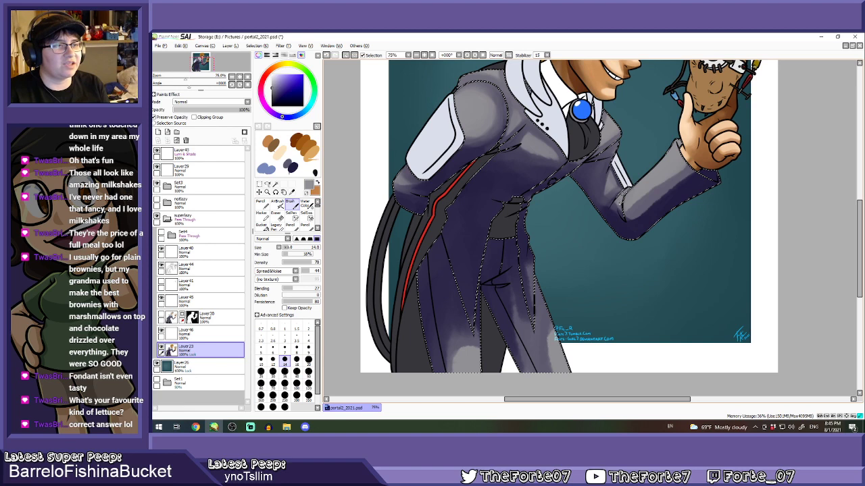
{"action": "left_click", "coordinate": [284, 371]}
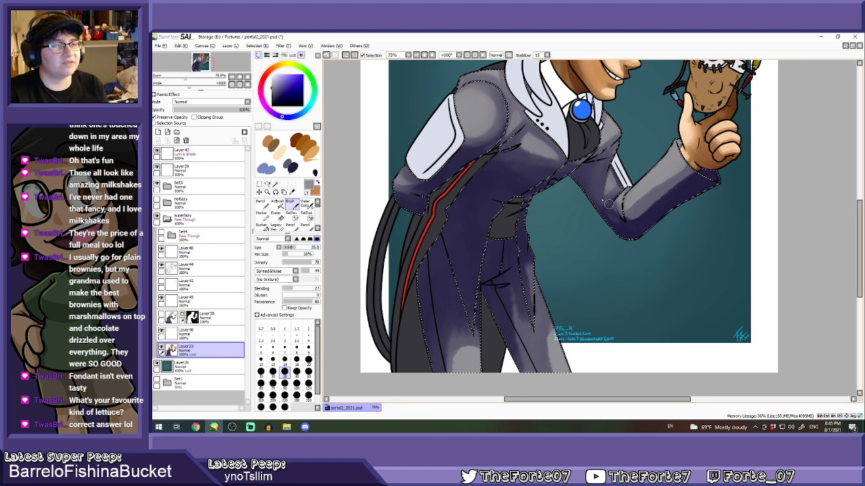
{"action": "key", "text": "ctrl+z"}
{"action": "right_click", "coordinate": [619, 229]}
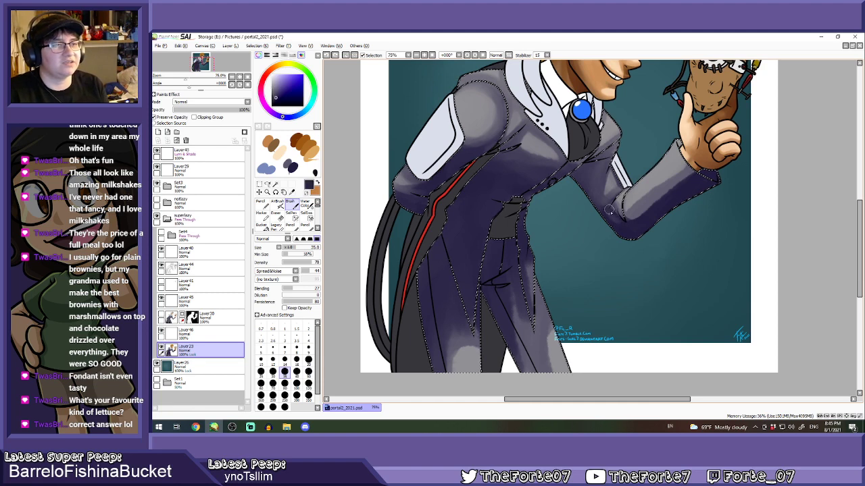
{"action": "left_click_drag", "start_coordinate": [620, 230], "coordinate": [616, 195]}
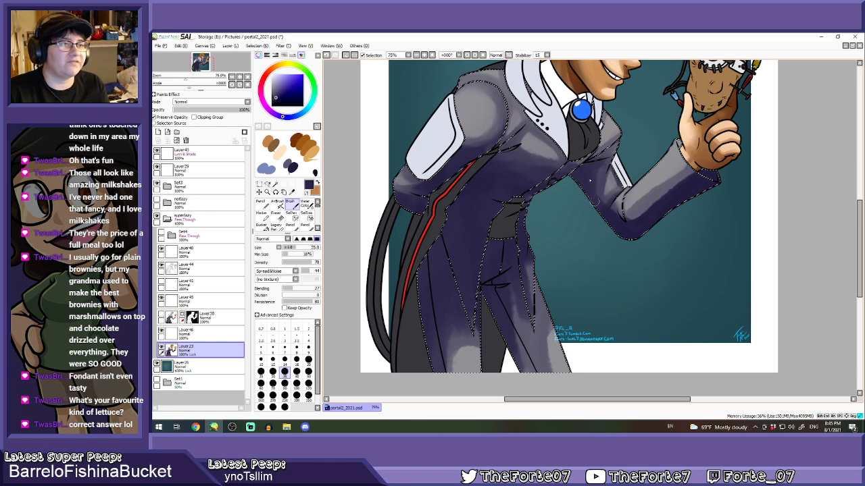
Blend sampled greys and navy along the raised forearm from the elbow fold toward the cuff, using brush sizes 35 and 40
{"action": "right_click", "coordinate": [631, 204]}
{"action": "right_click", "coordinate": [628, 210]}
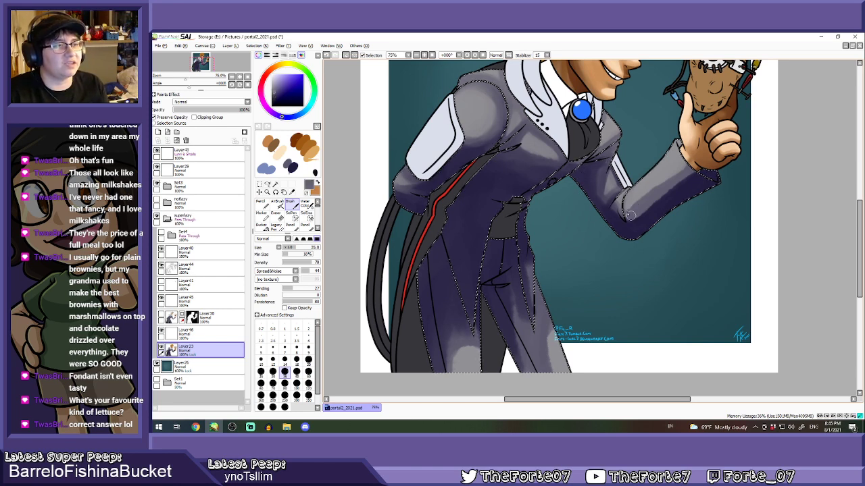
{"action": "left_click_drag", "start_coordinate": [629, 208], "coordinate": [627, 214]}
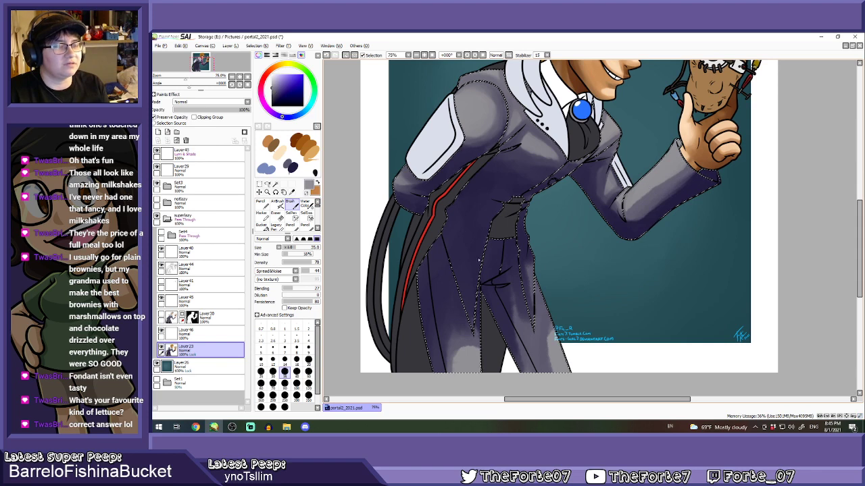
{"action": "left_click", "coordinate": [296, 370]}
{"action": "left_click_drag", "start_coordinate": [634, 192], "coordinate": [672, 169]}
{"action": "right_click", "coordinate": [640, 201]}
{"action": "mouse_move", "coordinate": [643, 202]}
{"action": "left_mouse_down"}
{"action": "mouse_move", "coordinate": [692, 174]}
{"action": "mouse_move", "coordinate": [635, 217]}
{"action": "mouse_move", "coordinate": [656, 214]}
{"action": "mouse_move", "coordinate": [696, 175]}
{"action": "mouse_move", "coordinate": [616, 231]}
{"action": "mouse_move", "coordinate": [622, 219]}
{"action": "mouse_move", "coordinate": [612, 207]}
{"action": "mouse_move", "coordinate": [625, 225]}
{"action": "mouse_move", "coordinate": [677, 189]}
{"action": "left_mouse_up"}
{"action": "left_click", "coordinate": [655, 215], "text": "alt"}
Set the brush to size 80 and soften the shading near the raised sleeve's cuff with colors sampled from the forearm
{"action": "scroll", "coordinate": [624, 197], "scroll_direction": "down", "scroll_amount": 3}
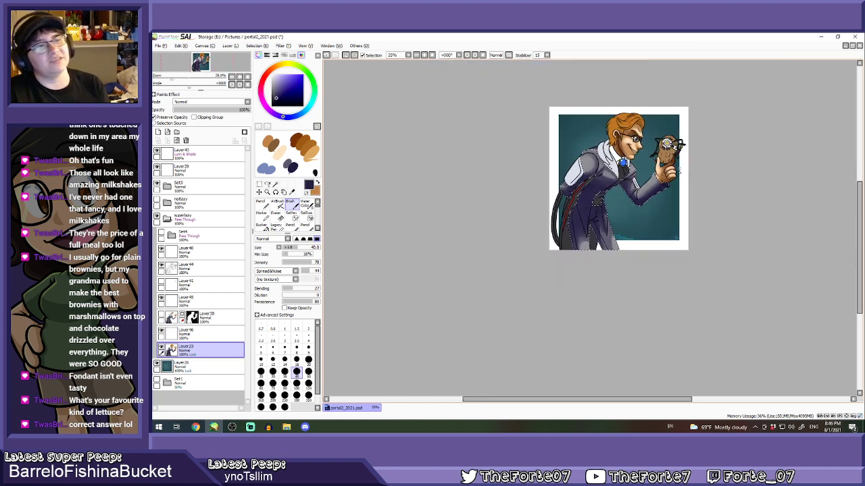
{"action": "scroll", "coordinate": [624, 187], "scroll_direction": "up", "scroll_amount": 2}
{"action": "left_click", "coordinate": [284, 383]}
{"action": "scroll", "coordinate": [702, 177], "scroll_direction": "up", "scroll_amount": 1}
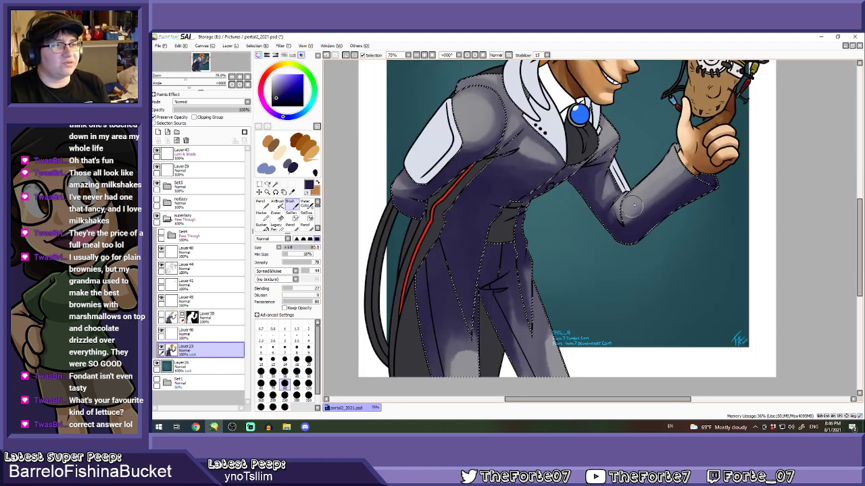
{"action": "right_click", "coordinate": [676, 179]}
{"action": "left_click_drag", "start_coordinate": [675, 179], "coordinate": [696, 185]}
{"action": "right_click", "coordinate": [687, 176]}
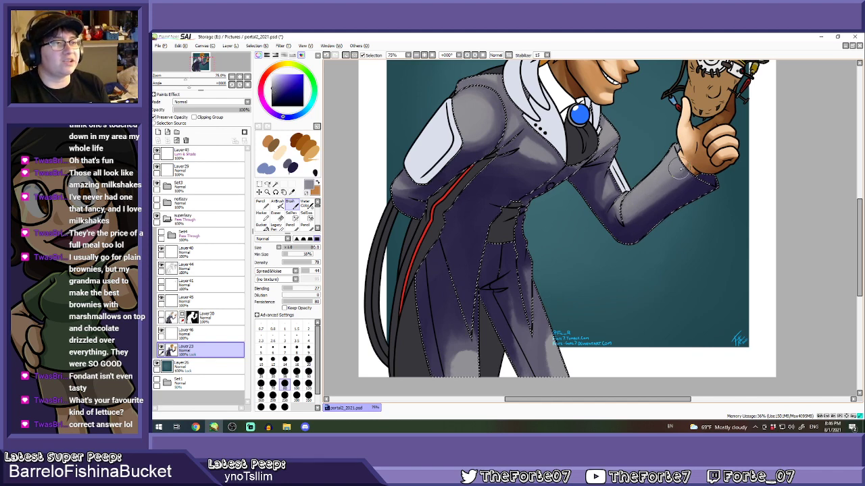
Refine the light and shadow at the raised arm's elbow crease with sampled greys and navy, using brush sizes 35 and 20
{"action": "left_click", "coordinate": [284, 373]}
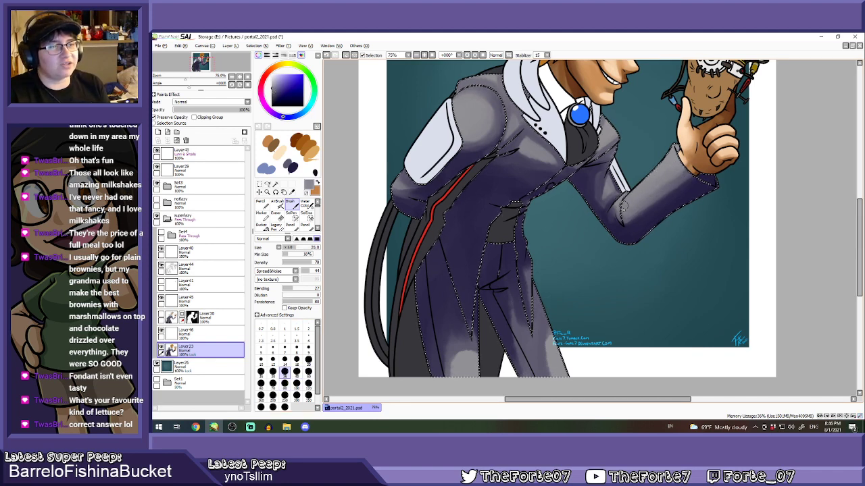
{"action": "right_click", "coordinate": [613, 219]}
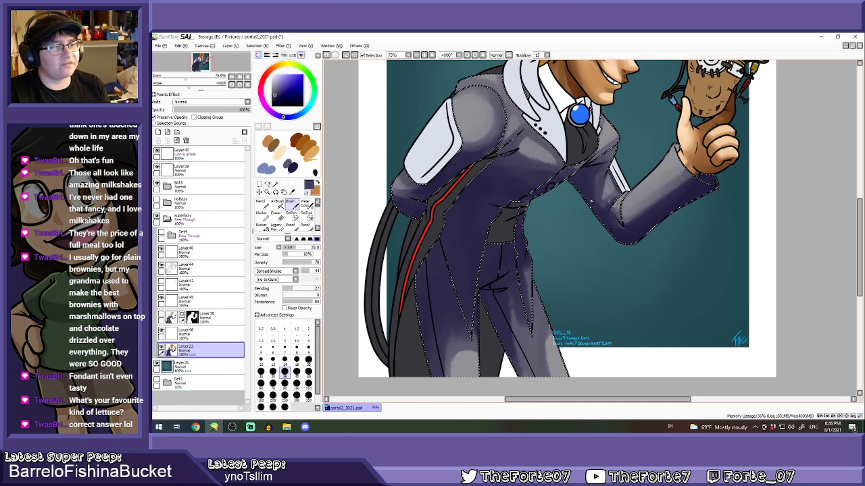
{"action": "key", "text": "bracketleft"}
{"action": "key", "text": "bracketleft"}
{"action": "key", "text": "bracketleft"}
{"action": "left_click", "coordinate": [629, 218], "text": "alt"}
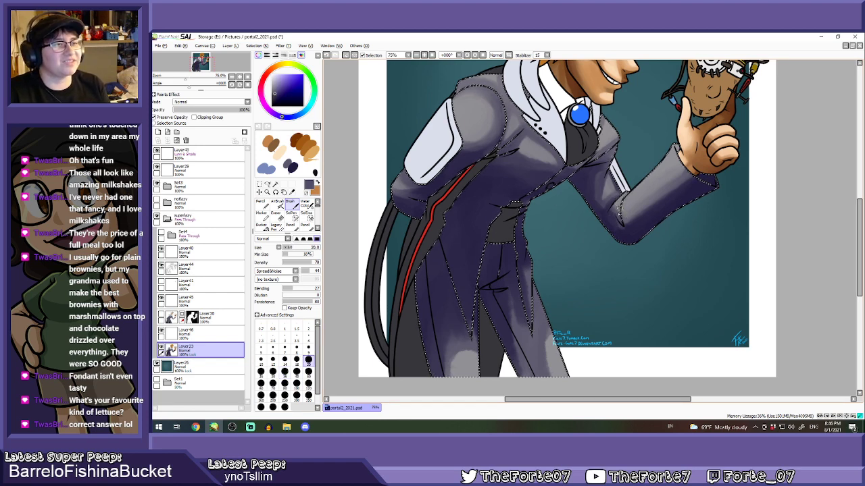
{"action": "left_click", "coordinate": [614, 217], "text": "alt"}
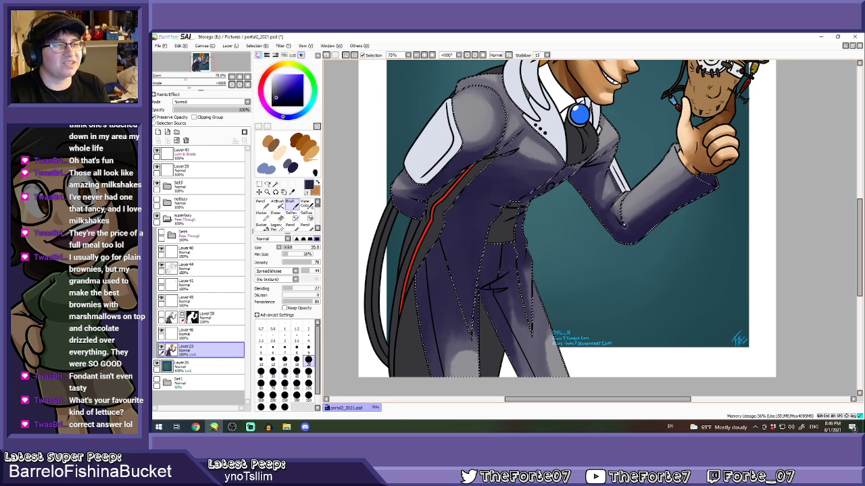
{"action": "left_click", "coordinate": [628, 202], "text": "alt"}
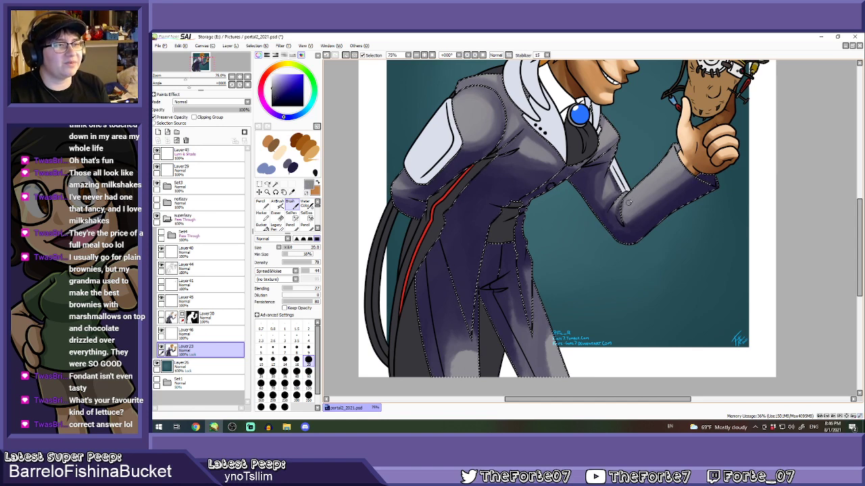
{"action": "left_click", "coordinate": [629, 233], "text": "alt"}
{"action": "key", "text": "bracketright"}
{"action": "key", "text": "bracketright"}
{"action": "key", "text": "bracketright"}
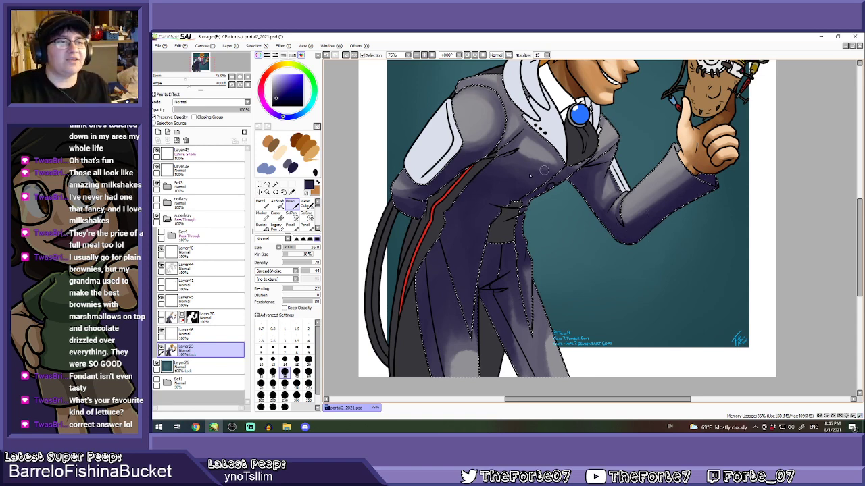
Enlarge the brush to size 100 and paint navy shadow across the coat's lower chest
{"action": "key", "text": "bracketright"}
{"action": "key", "text": "bracketright"}
{"action": "key", "text": "bracketright"}
{"action": "key", "text": "bracketright"}
{"action": "key", "text": "bracketright"}
{"action": "key", "text": "bracketright"}
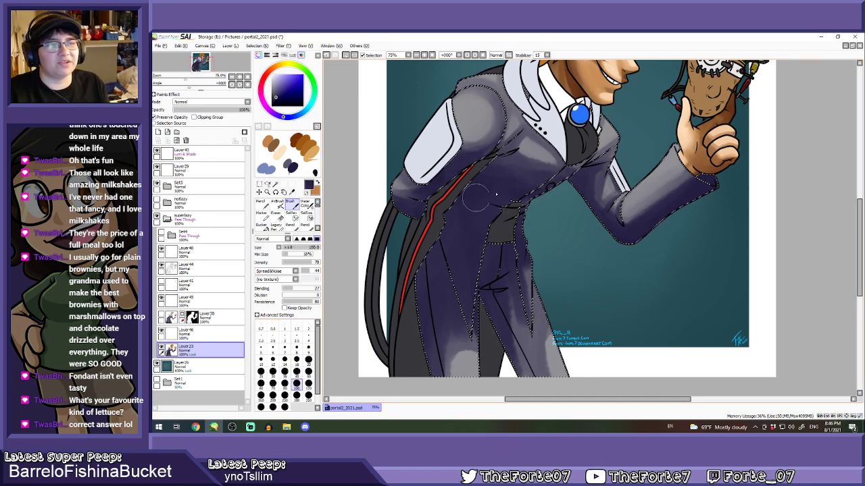
{"action": "mouse_move", "coordinate": [510, 187]}
{"action": "left_mouse_down"}
{"action": "mouse_move", "coordinate": [535, 176]}
{"action": "mouse_move", "coordinate": [504, 161]}
{"action": "mouse_move", "coordinate": [524, 171]}
{"action": "left_mouse_up"}
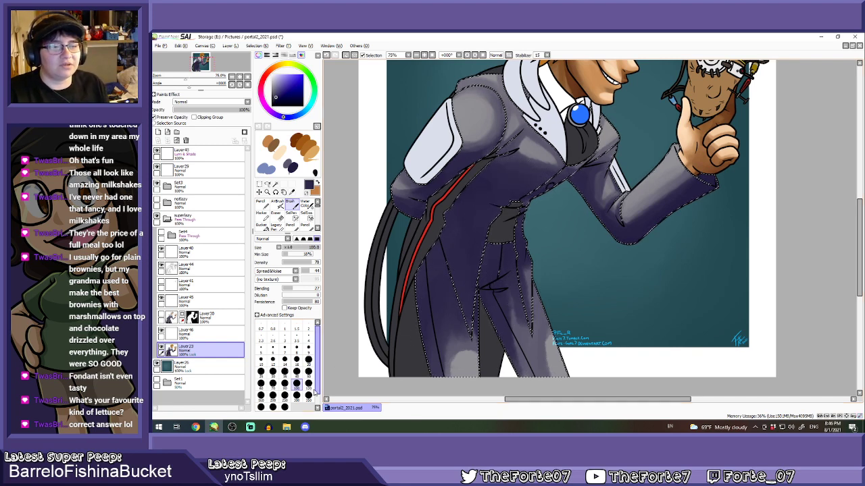
Set the brush to size 40 and paint sampled grey light on the coat's front below the waist, blending its edges with navy
{"action": "key", "text": "bracketleft"}
{"action": "key", "text": "bracketleft"}
{"action": "key", "text": "bracketleft"}
{"action": "key", "text": "bracketleft"}
{"action": "key", "text": "bracketleft"}
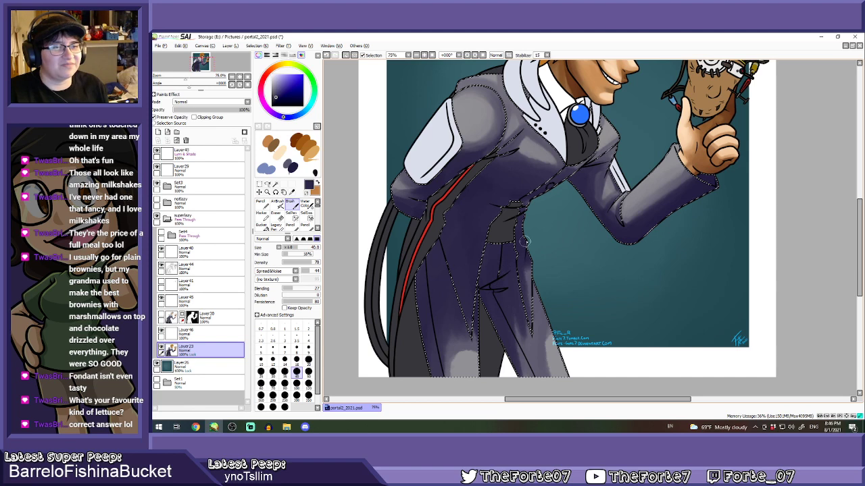
{"action": "right_click", "coordinate": [538, 340]}
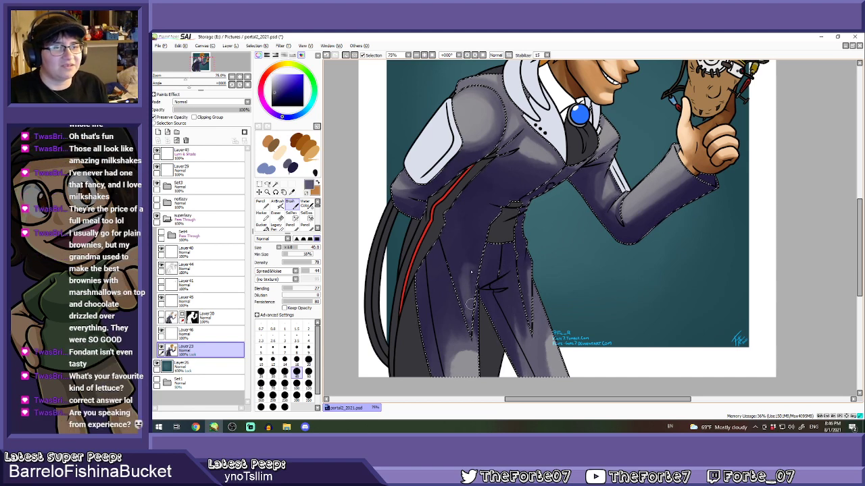
{"action": "right_click", "coordinate": [462, 276]}
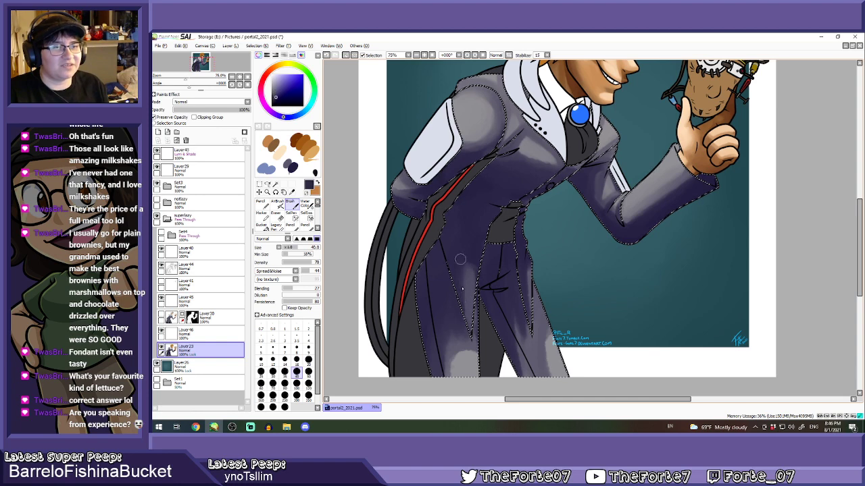
{"action": "right_click", "coordinate": [470, 290]}
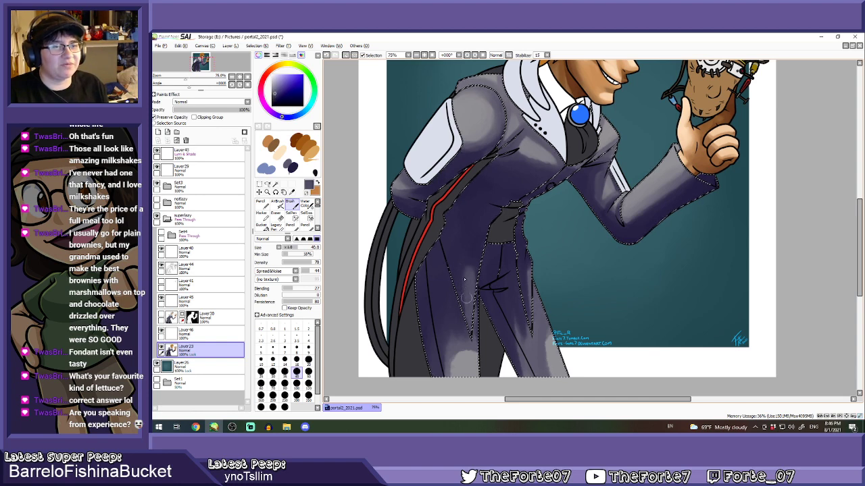
{"action": "left_click", "coordinate": [458, 266], "text": "alt"}
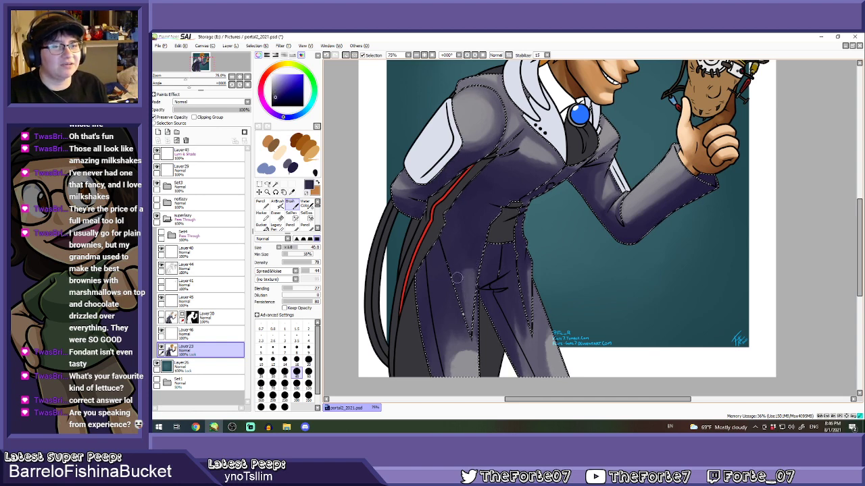
Blend the light and shadow on the front trouser leg with colors sampled from the thigh
{"action": "left_click", "coordinate": [521, 324], "text": "alt"}
{"action": "left_click", "coordinate": [520, 331], "text": "alt"}
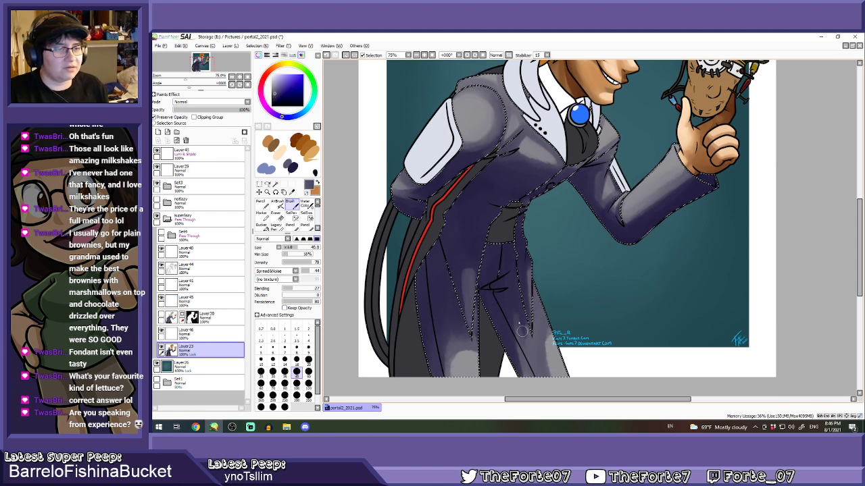
{"action": "left_click", "coordinate": [525, 343], "text": "alt"}
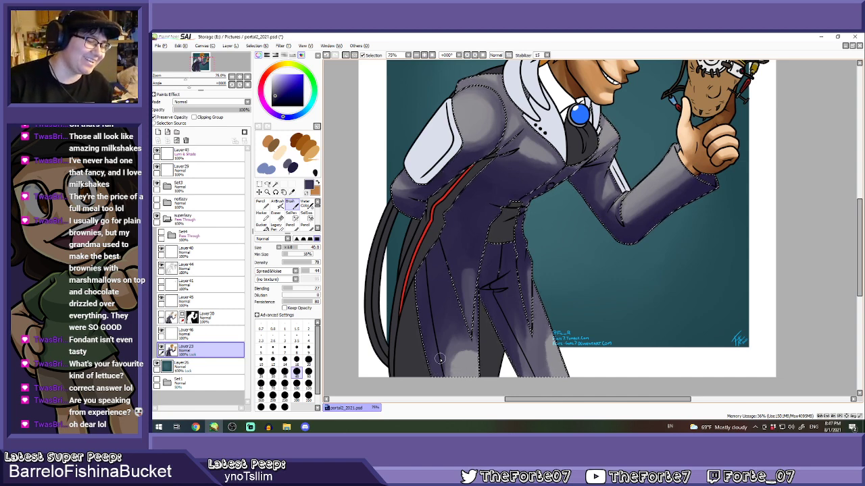
Set the brush to size 30 and touch up the coat's chest below the lapel with sampled greys
{"action": "left_click", "coordinate": [272, 371]}
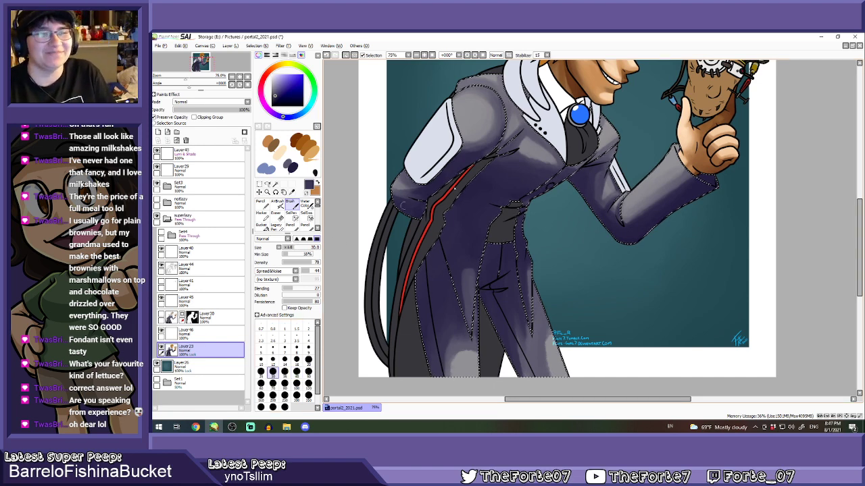
{"action": "left_click", "coordinate": [422, 157], "text": "alt"}
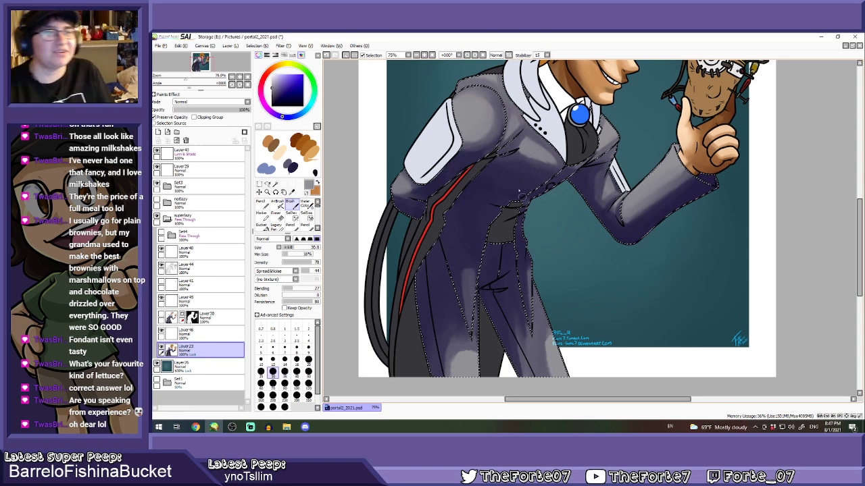
{"action": "right_click", "coordinate": [522, 150]}
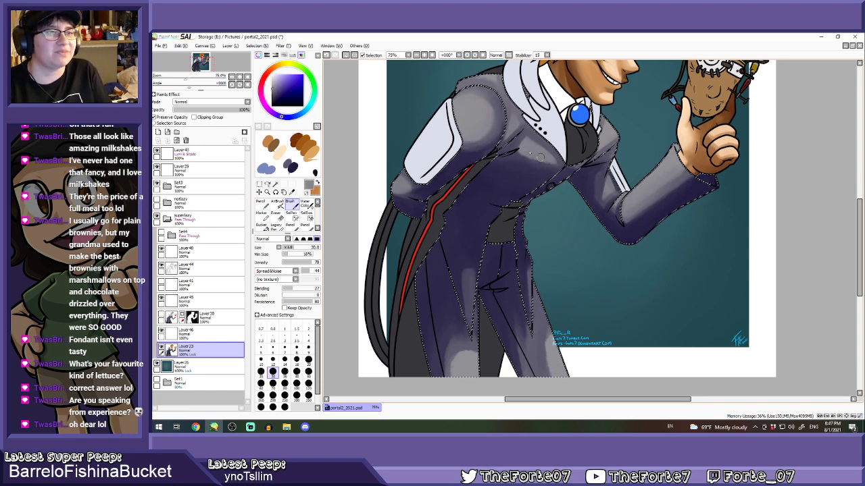
{"action": "right_click", "coordinate": [543, 142]}
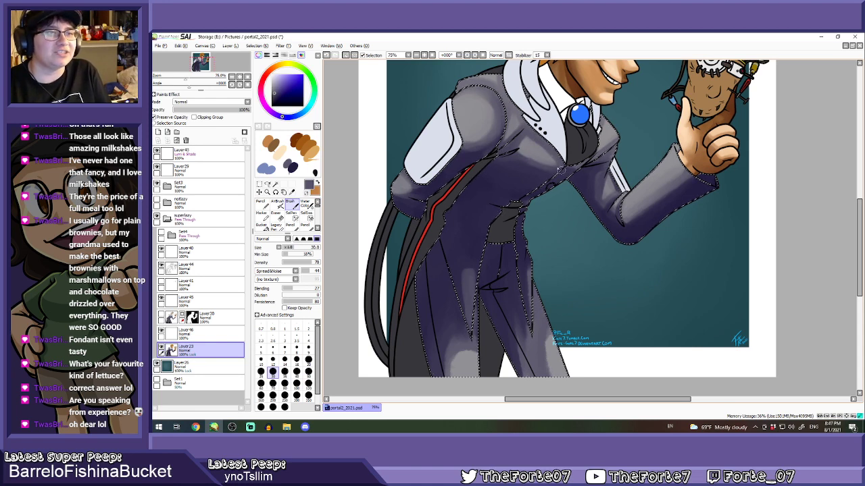
Touch up the coat's front and the raised sleeve near the elbow with sampled colors at brush sizes 35 and 40
{"action": "left_click", "coordinate": [285, 371]}
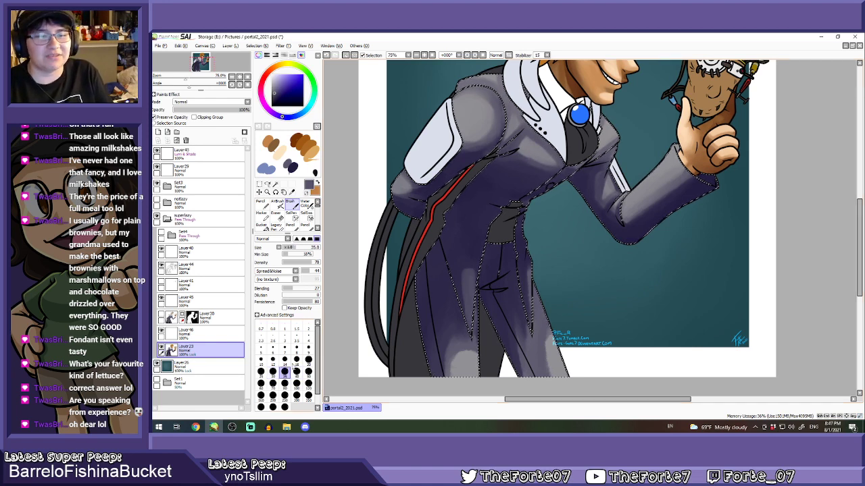
{"action": "left_click", "coordinate": [539, 172], "text": "alt"}
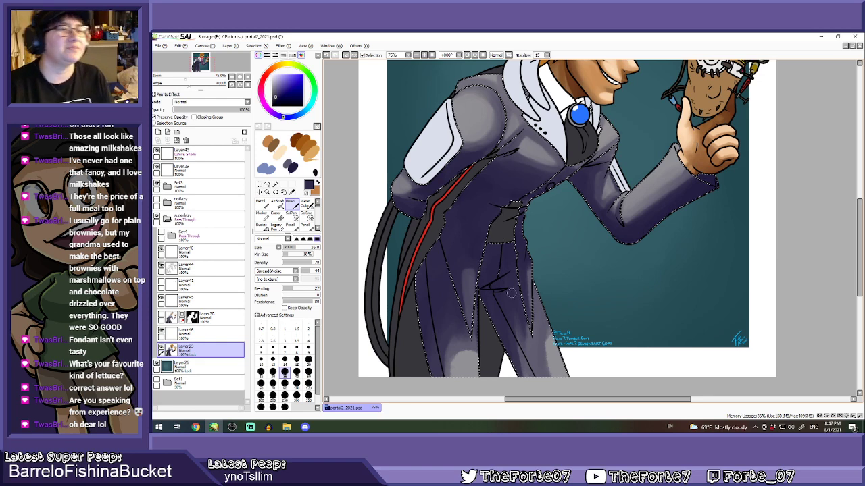
{"action": "left_click", "coordinate": [296, 371]}
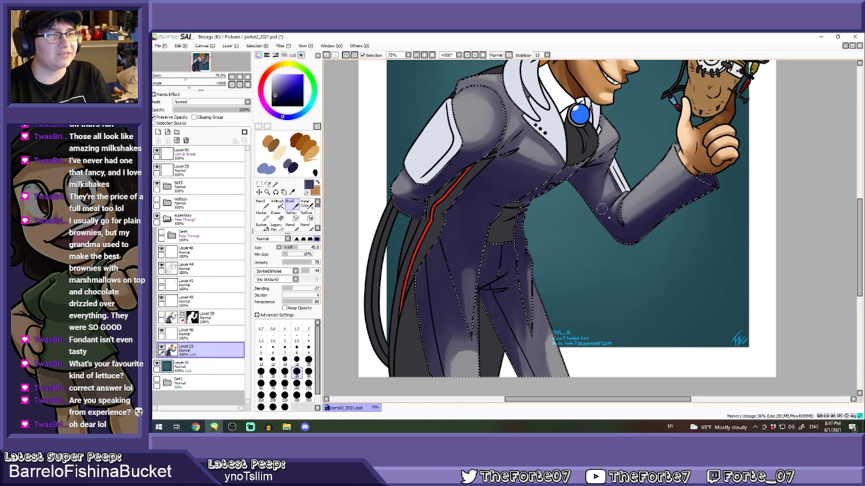
{"action": "left_click", "coordinate": [650, 183], "text": "alt"}
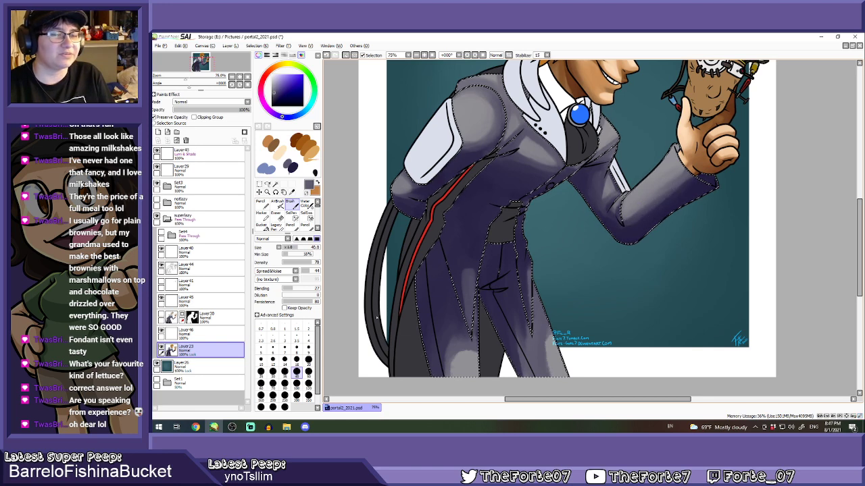
Enlarge the brush to size 80 and smooth the raised sleeve's forearm and cuff with sampled greys and navy
{"action": "left_click", "coordinate": [285, 385]}
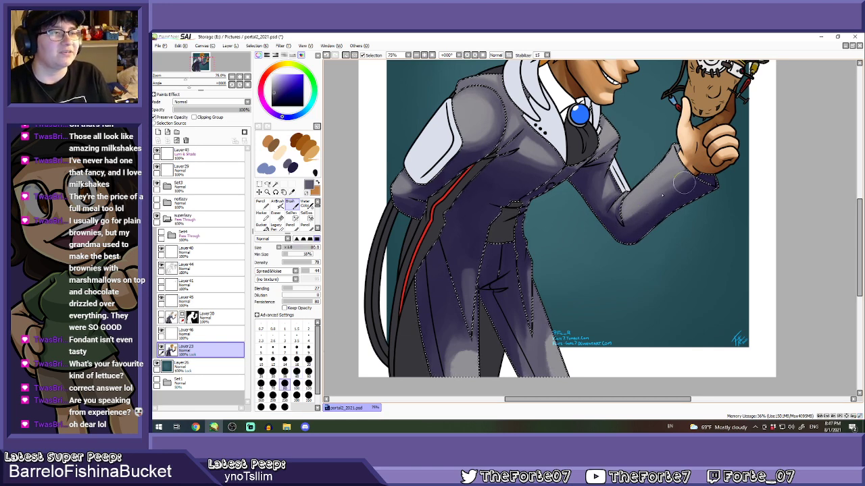
{"action": "left_click", "coordinate": [639, 204], "text": "alt"}
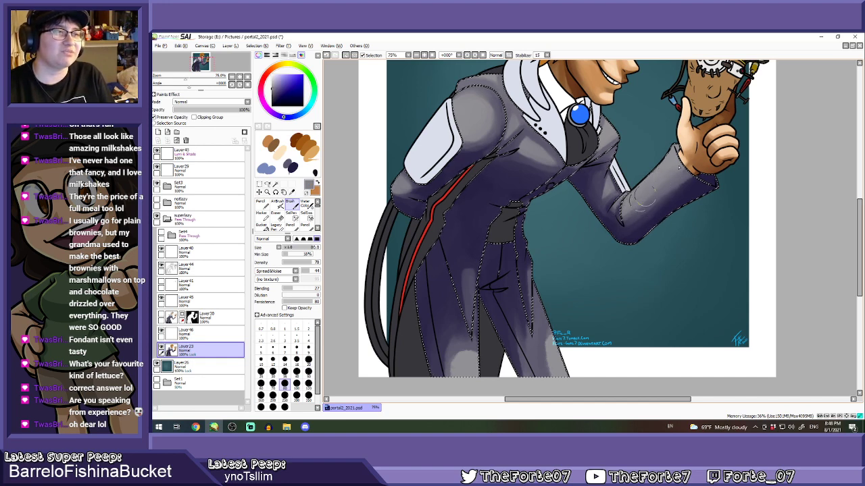
{"action": "left_click", "coordinate": [684, 192], "text": "alt"}
{"action": "left_click", "coordinate": [687, 182], "text": "alt"}
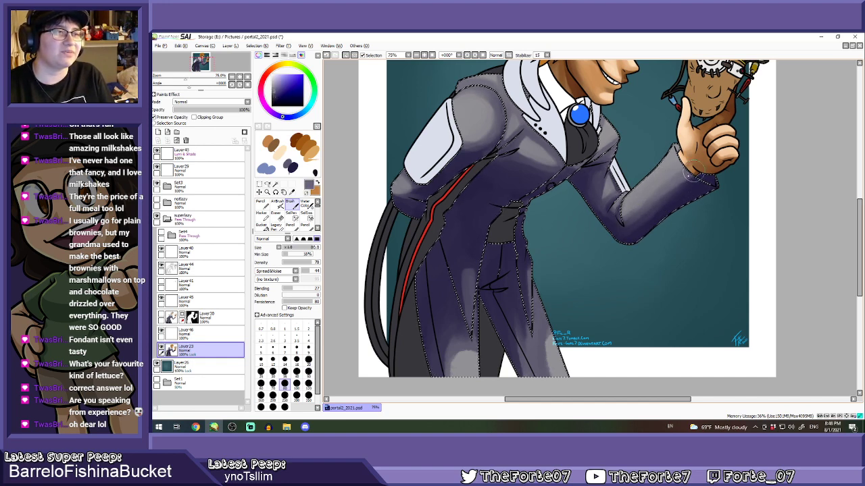
{"action": "left_click", "coordinate": [689, 171], "text": "alt"}
{"action": "left_click", "coordinate": [665, 203], "text": "alt"}
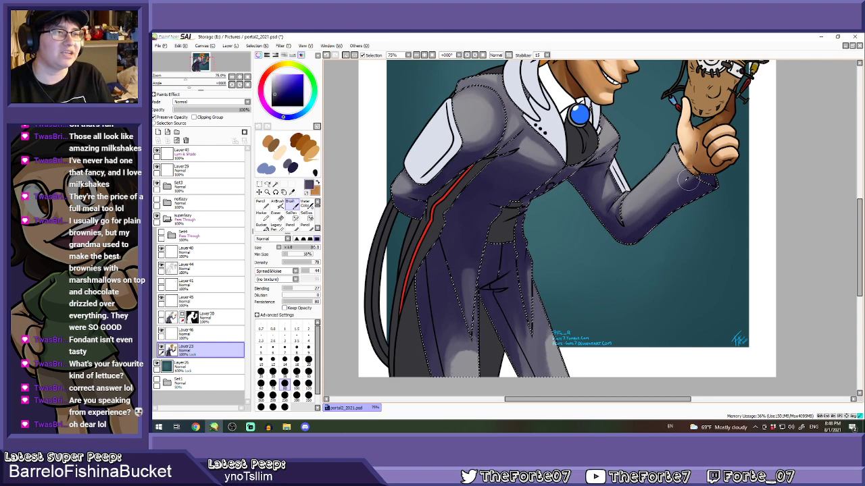
Set the brush blending to 74 and density to 57, and soften the shadows on both sleeves with sampled navy
{"action": "left_click", "coordinate": [310, 289]}
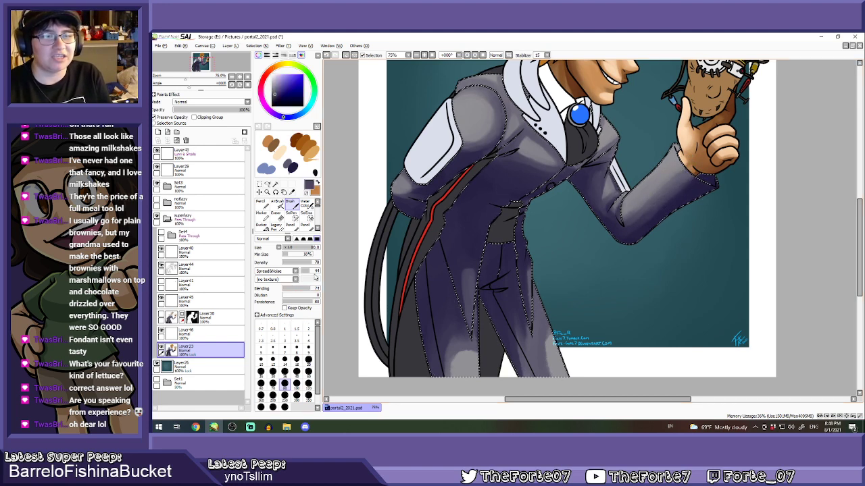
{"action": "left_click", "coordinate": [304, 262]}
{"action": "left_click", "coordinate": [624, 217], "text": "alt"}
{"action": "left_click_drag", "start_coordinate": [625, 215], "coordinate": [622, 223]}
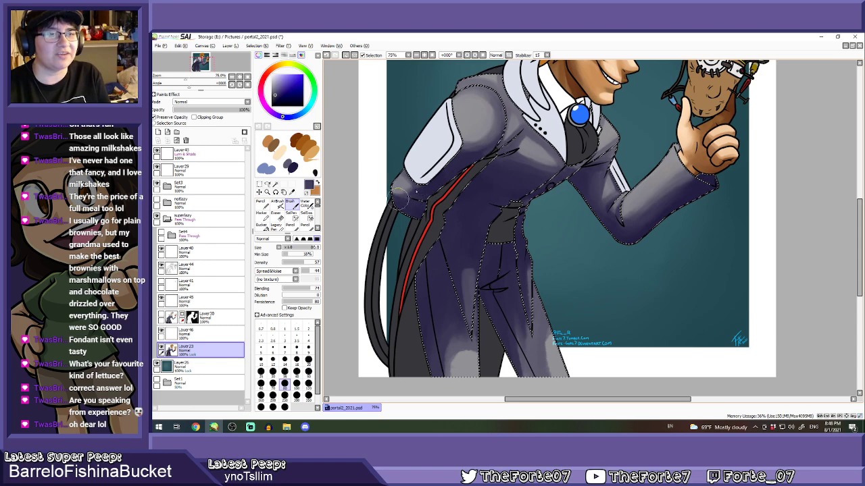
{"action": "mouse_move", "coordinate": [400, 197]}
{"action": "left_mouse_down"}
{"action": "mouse_move", "coordinate": [427, 184]}
{"action": "mouse_move", "coordinate": [412, 208]}
{"action": "mouse_move", "coordinate": [426, 203]}
{"action": "mouse_move", "coordinate": [492, 133]}
{"action": "mouse_move", "coordinate": [511, 170]}
{"action": "mouse_move", "coordinate": [516, 155]}
{"action": "mouse_move", "coordinate": [554, 172]}
{"action": "left_mouse_up"}
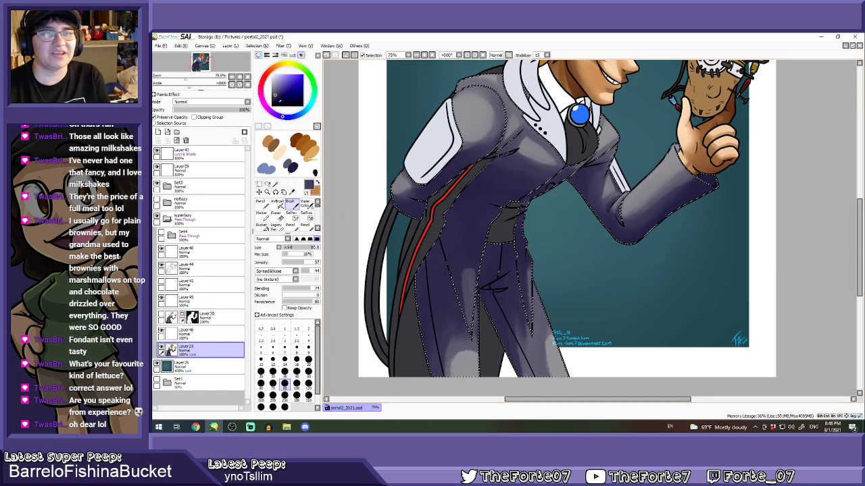
Choose a darker navy, set the brush to size 35 with blending 36 and a higher density, and deepen the coat and trouser shadows
{"action": "left_click", "coordinate": [275, 101]}
{"action": "left_click", "coordinate": [285, 373]}
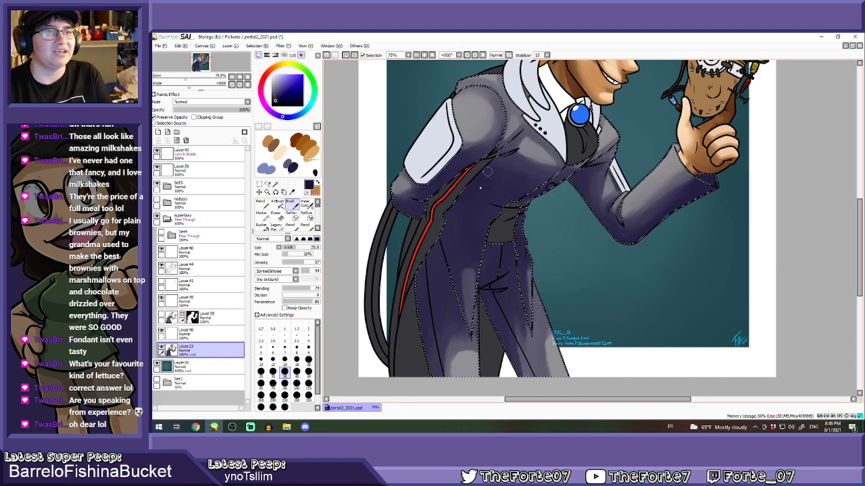
{"action": "left_click", "coordinate": [296, 289]}
{"action": "left_click", "coordinate": [315, 263]}
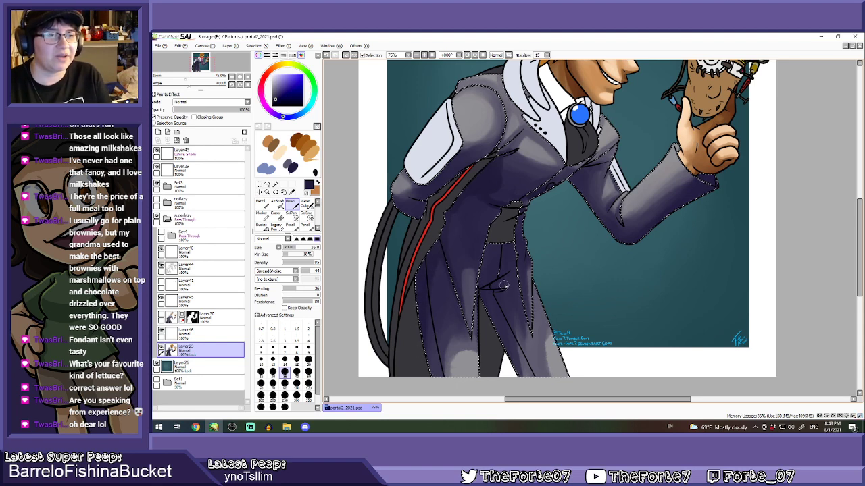
Paint the dark folds on the upper trousers and coat tails with brush sizes 14, 16 and 40
{"action": "left_click", "coordinate": [284, 359]}
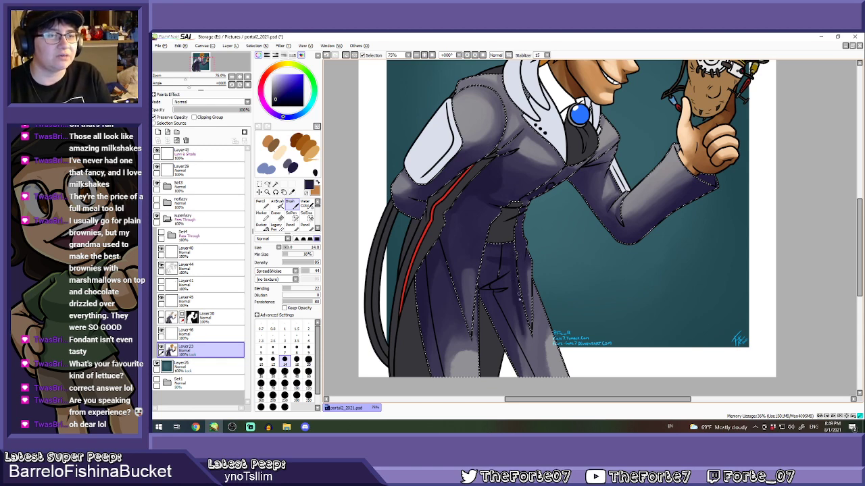
{"action": "left_click", "coordinate": [296, 360]}
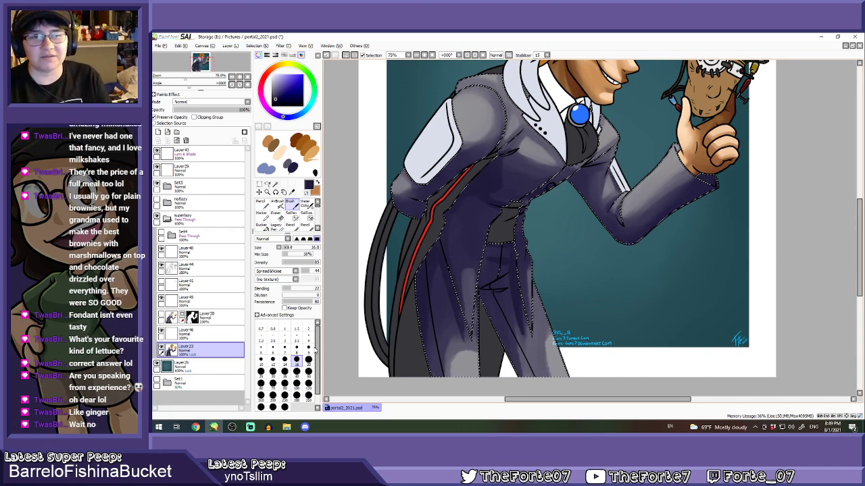
{"action": "left_click", "coordinate": [296, 371]}
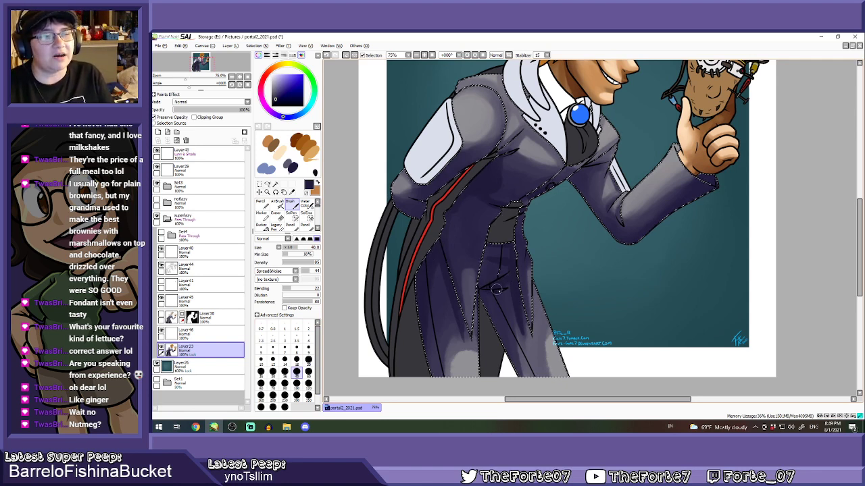
{"action": "mouse_move", "coordinate": [493, 289]}
{"action": "left_mouse_down"}
{"action": "mouse_move", "coordinate": [495, 336]}
{"action": "mouse_move", "coordinate": [495, 291]}
{"action": "left_mouse_up"}
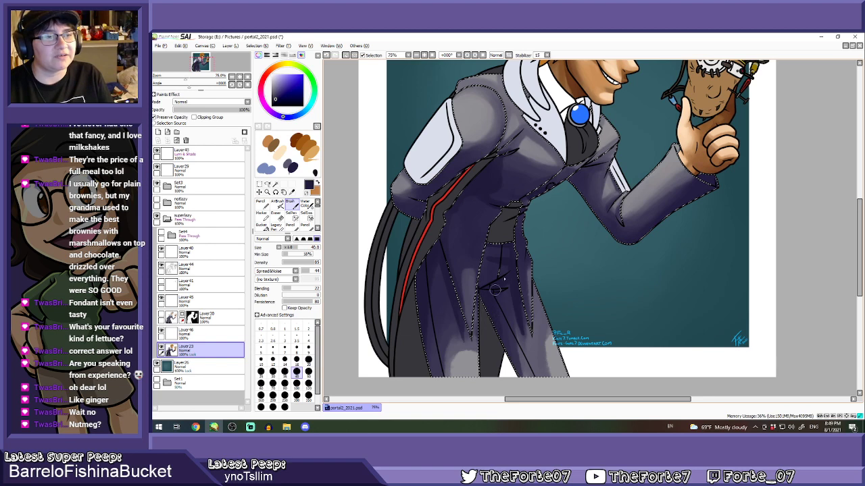
Clear the selection and check the shading on the whole figure
{"action": "scroll", "coordinate": [512, 261], "scroll_direction": "down", "scroll_amount": 2}
{"action": "scroll", "coordinate": [540, 241], "scroll_direction": "up", "scroll_amount": 1}
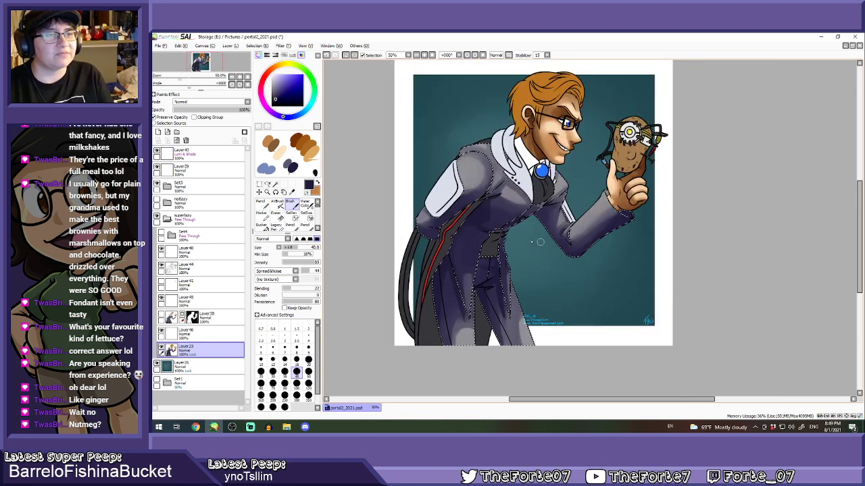
{"action": "scroll", "coordinate": [486, 219], "scroll_direction": "up", "scroll_amount": 1}
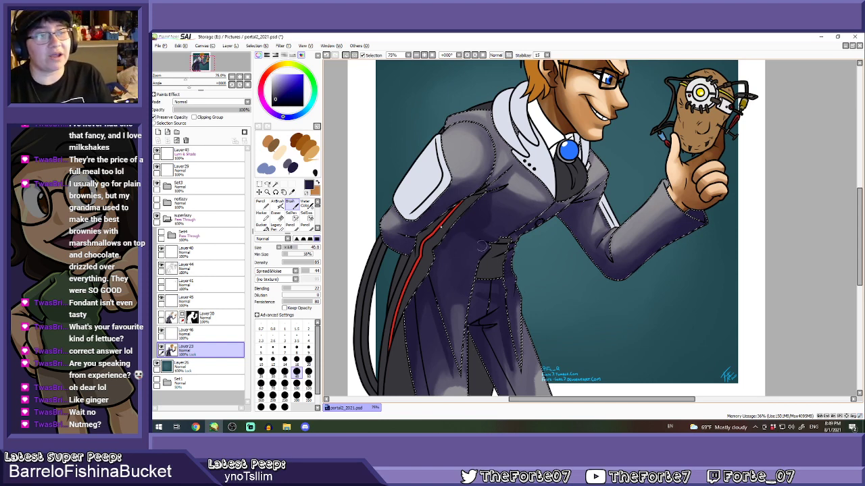
{"action": "left_click", "coordinate": [255, 47]}
{"action": "left_click", "coordinate": [260, 54]}
{"action": "scroll", "coordinate": [474, 222], "scroll_direction": "down", "scroll_amount": 4}
{"action": "scroll", "coordinate": [542, 236], "scroll_direction": "up", "scroll_amount": 2}
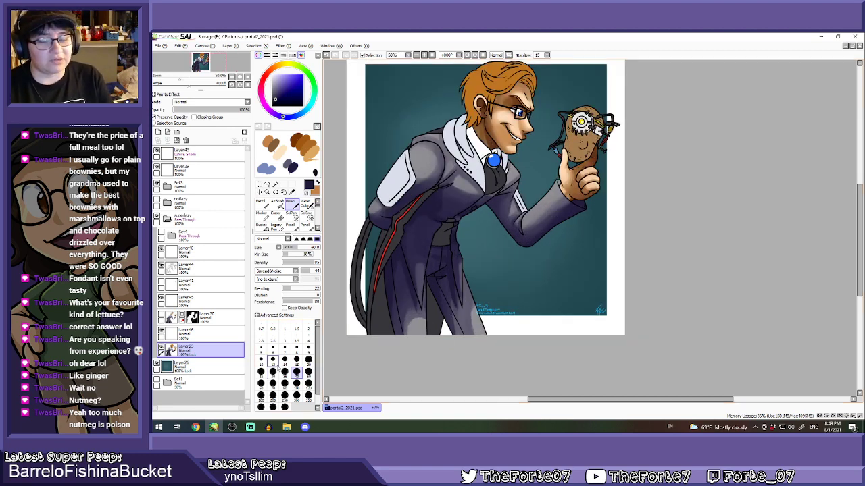
Load the selection from Layer34 in the Set3 folder, and make Layer23 the active layer
{"action": "left_click", "coordinate": [168, 218]}
{"action": "left_click", "coordinate": [168, 187]}
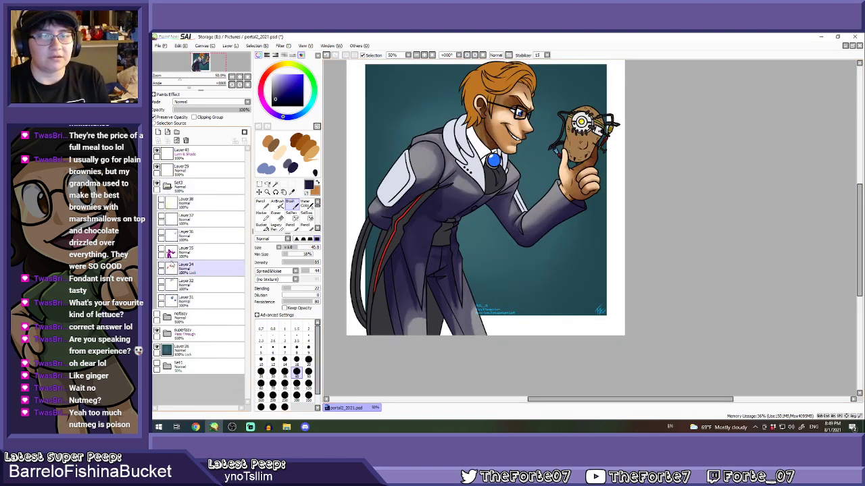
{"action": "left_click", "coordinate": [172, 268], "text": "ctrl"}
{"action": "left_click", "coordinate": [168, 186]}
{"action": "left_click", "coordinate": [167, 219]}
{"action": "left_click", "coordinate": [202, 301]}
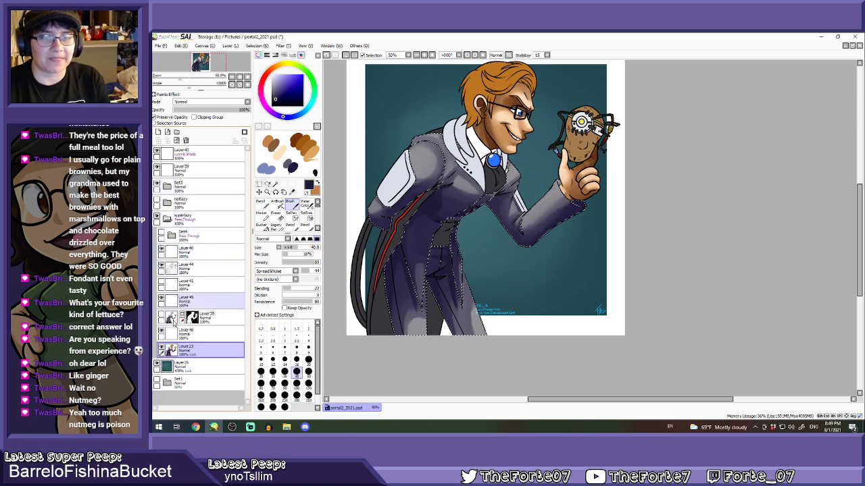
{"action": "left_click", "coordinate": [203, 350]}
Shade the coat tail down to its hem with sampled colors at brush sizes 30 and 35
{"action": "left_click", "coordinate": [272, 371]}
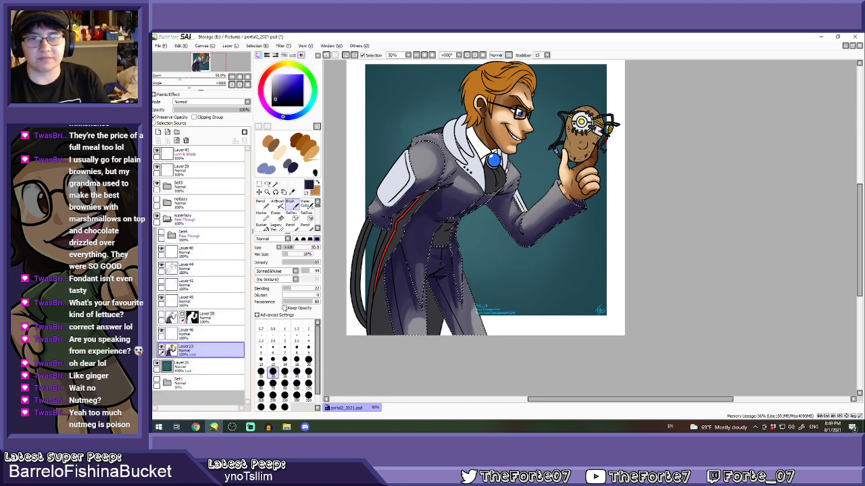
{"action": "scroll", "coordinate": [403, 298], "scroll_direction": "up", "scroll_amount": 2}
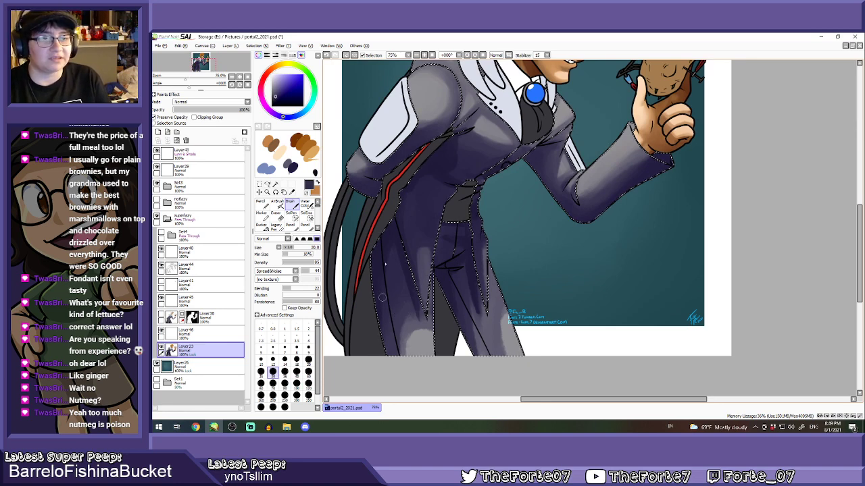
{"action": "left_click", "coordinate": [285, 371]}
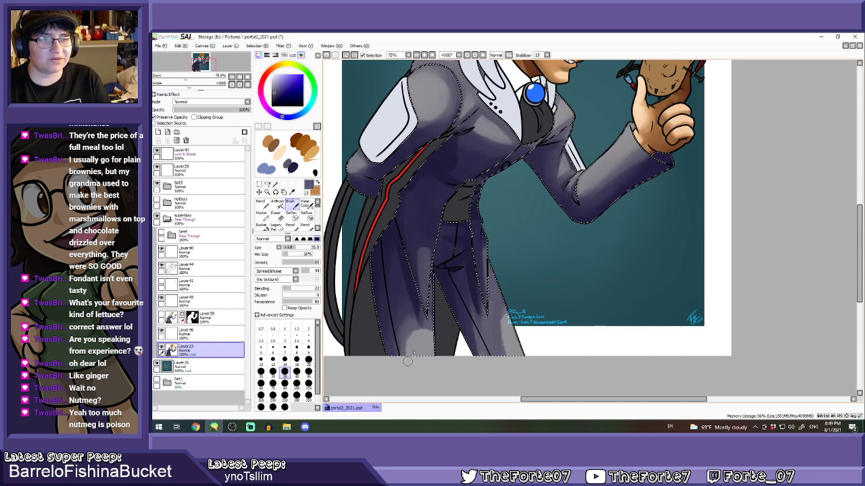
Set the brush to size 40, blending 56 and density 57, and blend the grey light into navy on the lower coat tail
{"action": "left_click", "coordinate": [297, 370]}
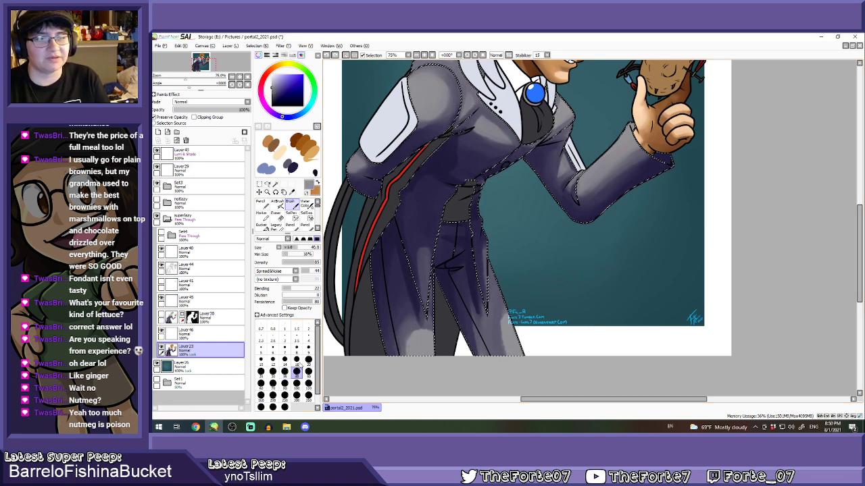
{"action": "left_click", "coordinate": [303, 289]}
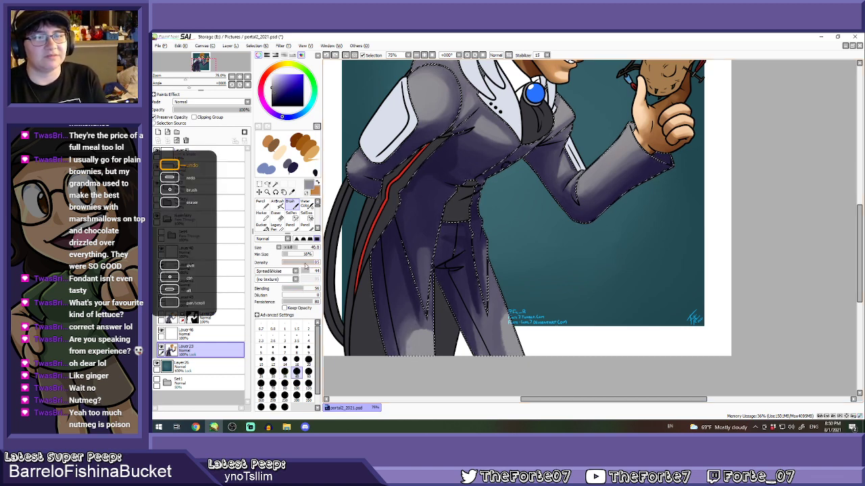
{"action": "left_click", "coordinate": [304, 263]}
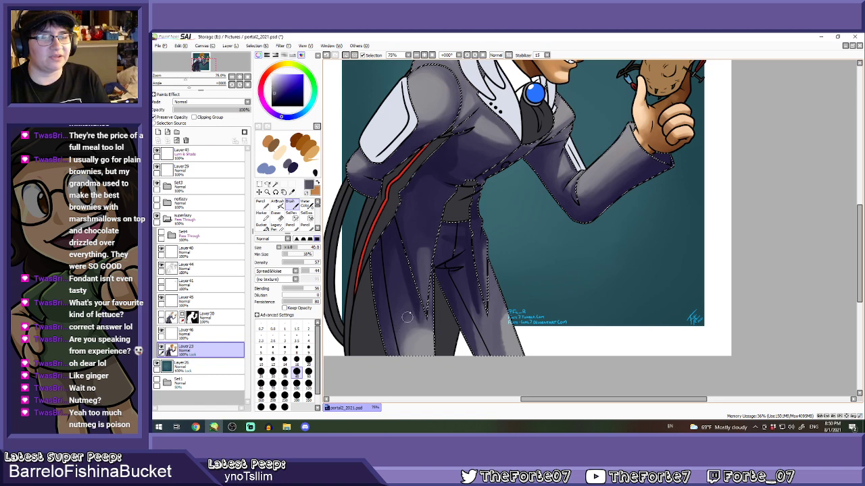
{"action": "right_click", "coordinate": [315, 173]}
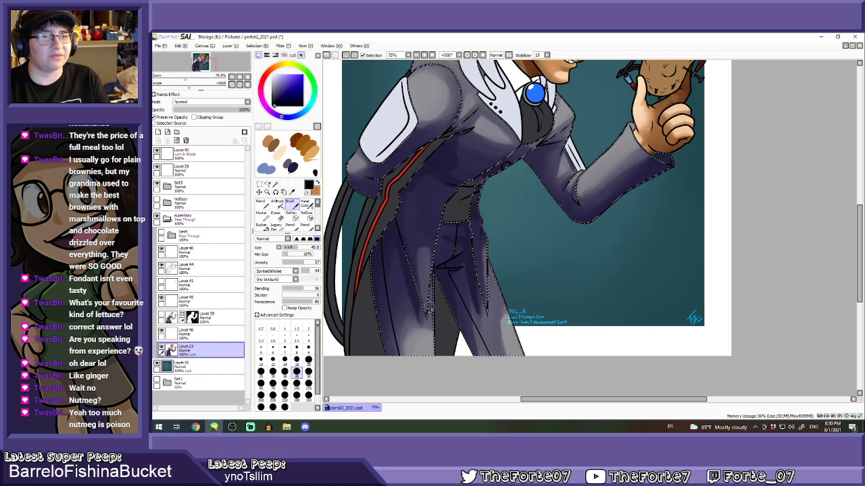
{"action": "left_click", "coordinate": [435, 312], "text": "alt"}
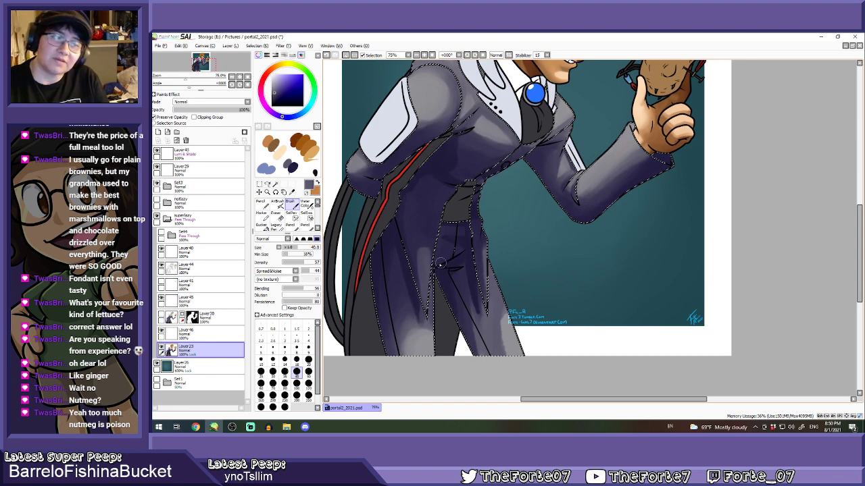
Blend the light and shadow on the coat's front flaps and the front trouser leg with sampled navy and grey
{"action": "left_click", "coordinate": [414, 240], "text": "alt"}
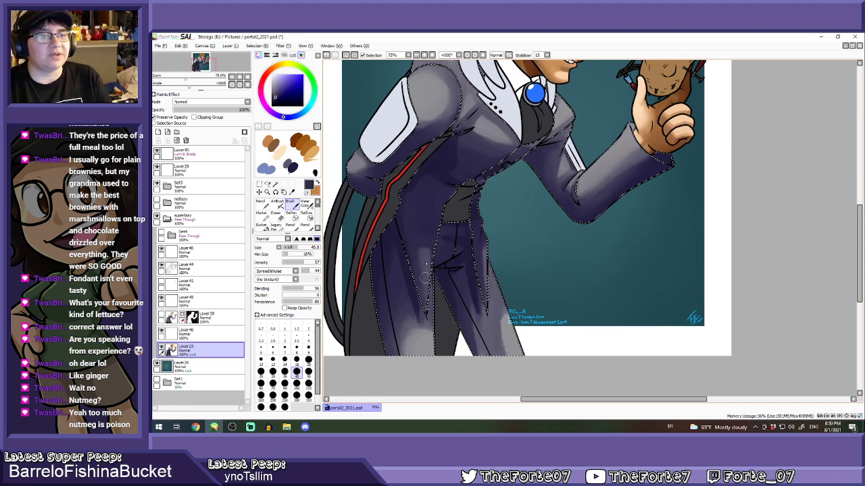
{"action": "left_click", "coordinate": [420, 272], "text": "alt"}
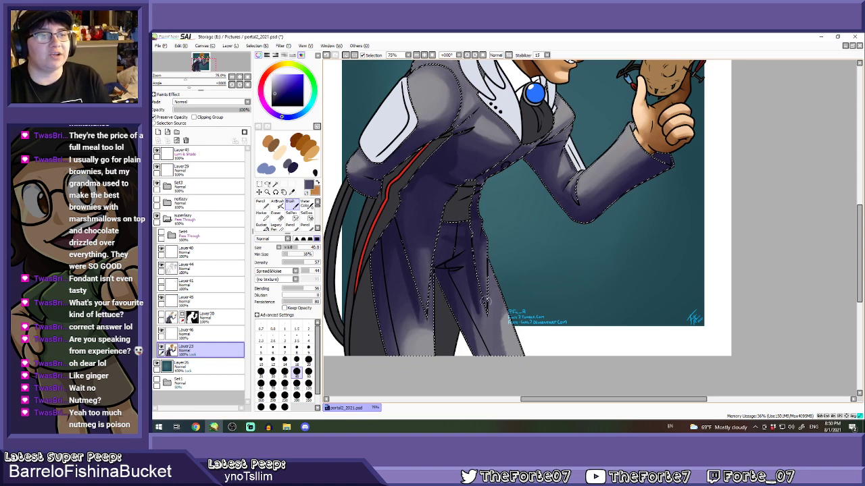
{"action": "left_click", "coordinate": [478, 247], "text": "alt"}
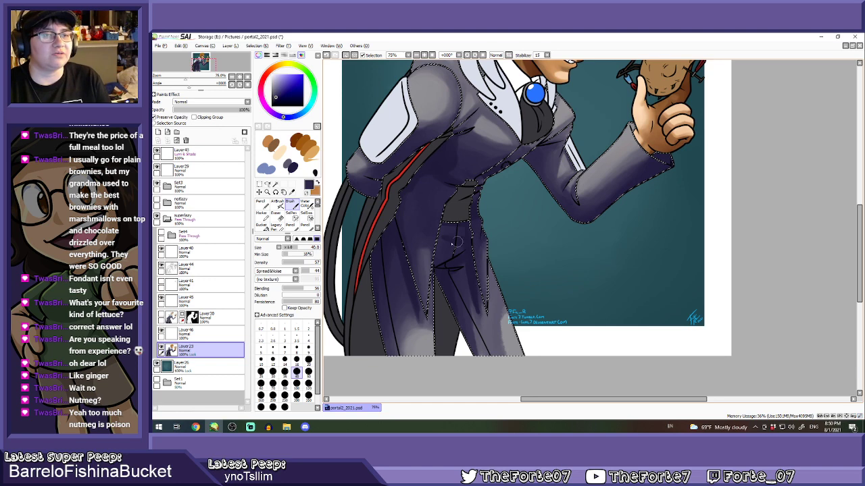
{"action": "left_click", "coordinate": [426, 256], "text": "alt"}
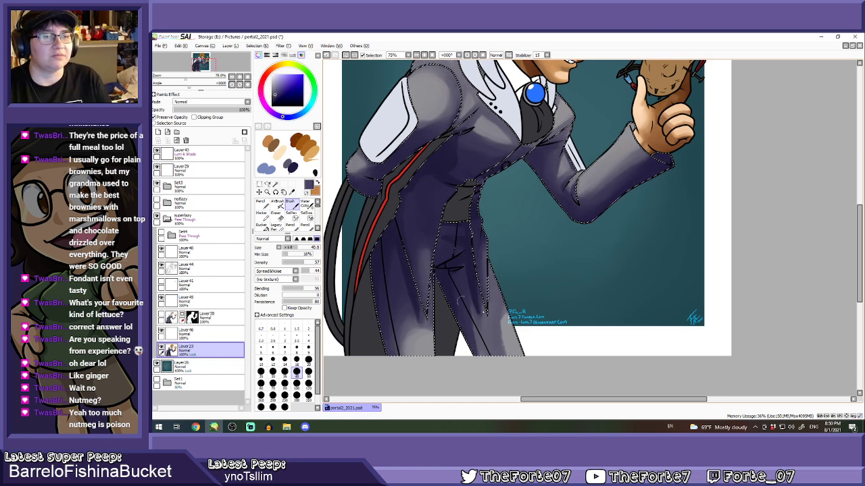
{"action": "left_click", "coordinate": [498, 314], "text": "alt"}
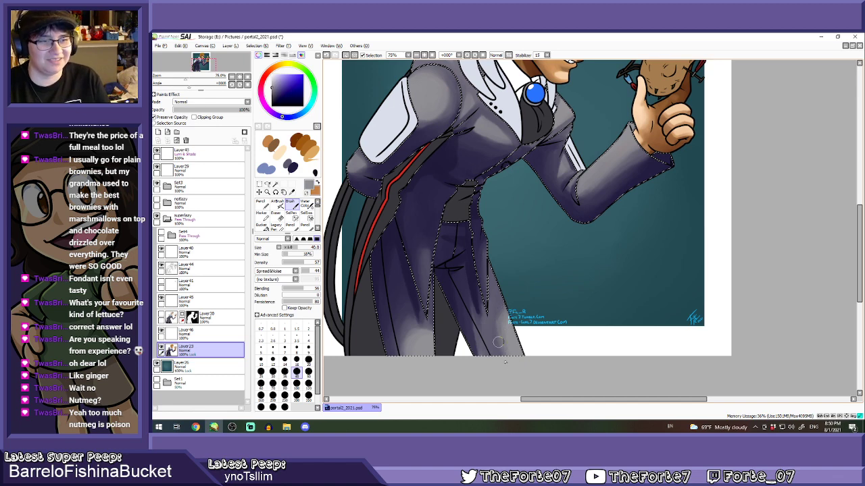
Blend the grey light and navy shadow on the lower front trouser leg with sampled colors at brush sizes 40 and 80
{"action": "left_click", "coordinate": [297, 384]}
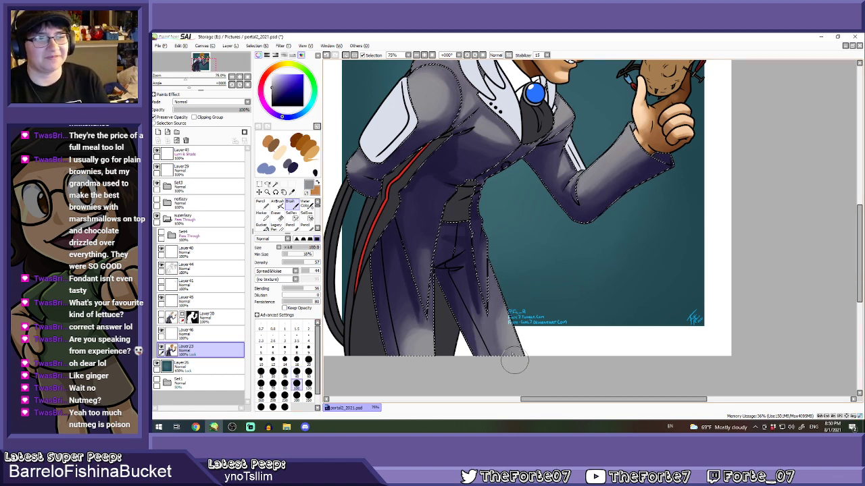
{"action": "left_click", "coordinate": [296, 371]}
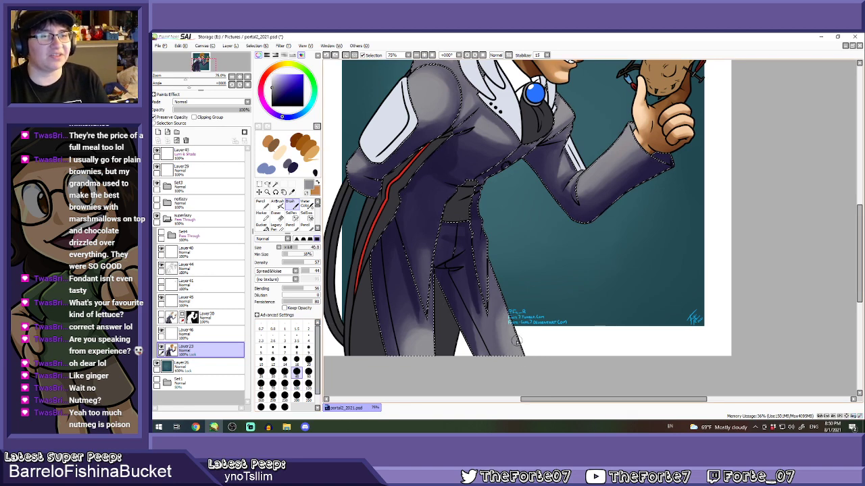
{"action": "key", "text": "ctrl+z"}
{"action": "right_click", "coordinate": [483, 315]}
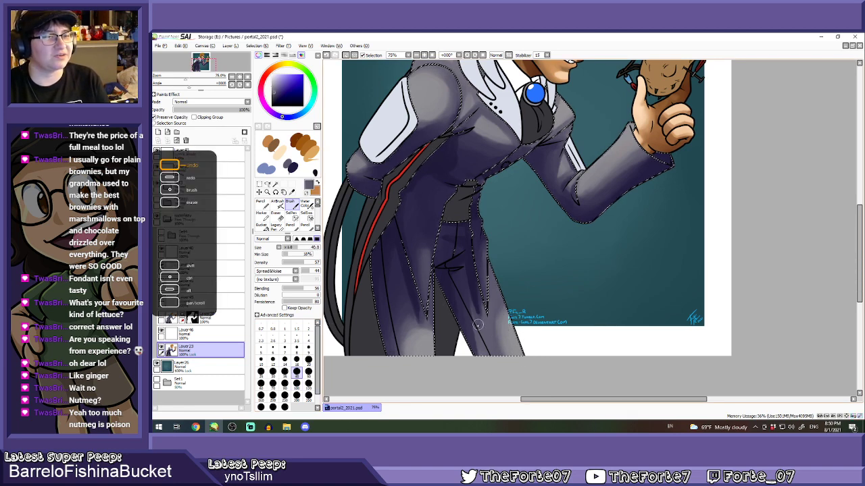
{"action": "right_click", "coordinate": [483, 316]}
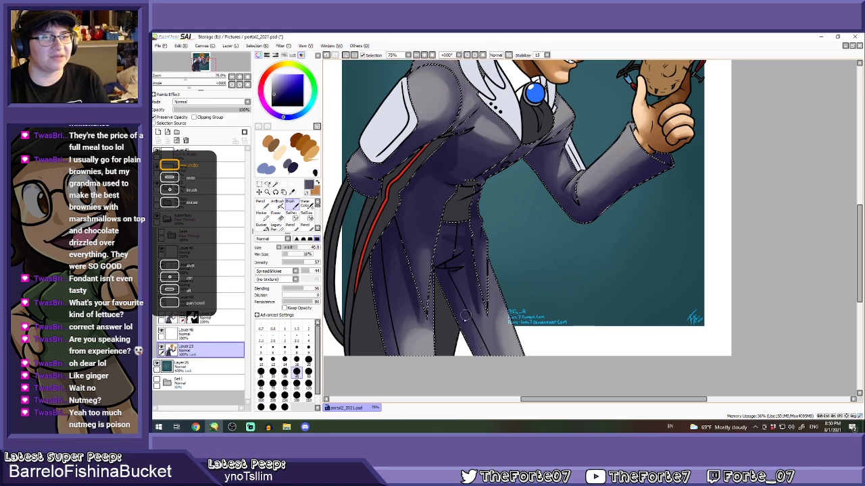
{"action": "right_click", "coordinate": [504, 346]}
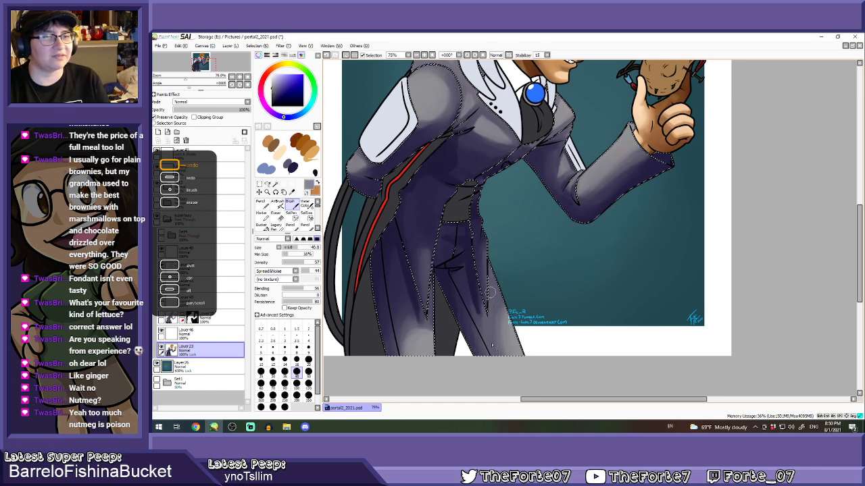
{"action": "right_click", "coordinate": [478, 343]}
{"action": "left_click", "coordinate": [285, 384]}
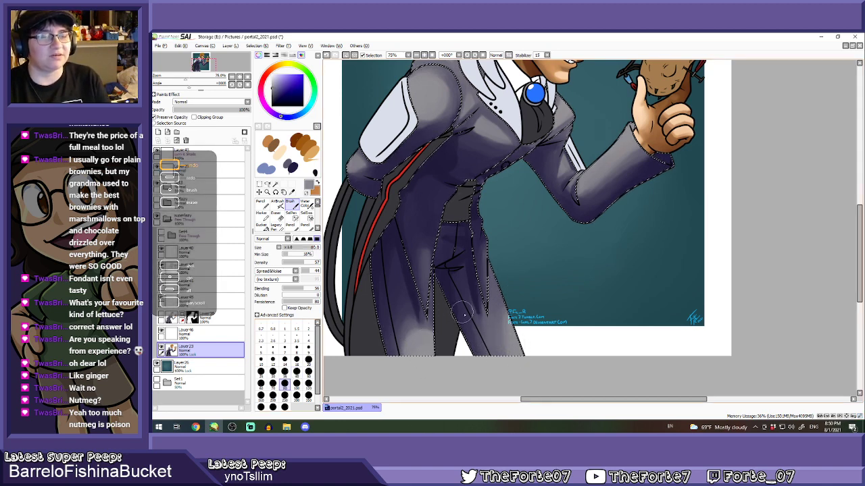
{"action": "scroll", "coordinate": [460, 322], "scroll_direction": "down", "scroll_amount": 3}
{"action": "scroll", "coordinate": [465, 343], "scroll_direction": "up", "scroll_amount": 3}
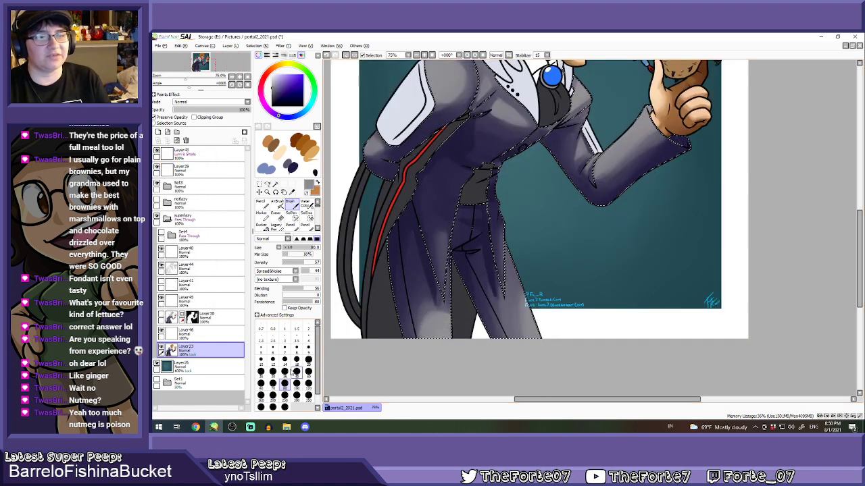
Soften the grey light on the lower coat tail with the brush at size 50, blending 60 and density 47
{"action": "left_click", "coordinate": [292, 288]}
{"action": "left_click", "coordinate": [310, 263]}
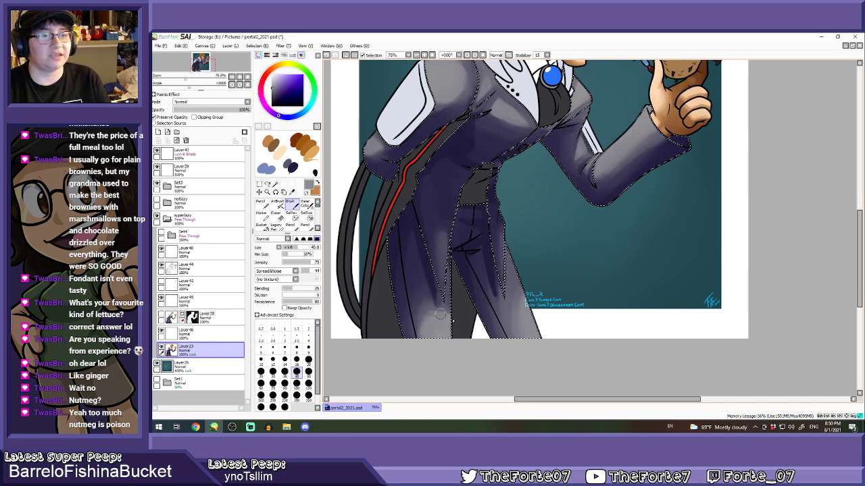
{"action": "left_click", "coordinate": [308, 371]}
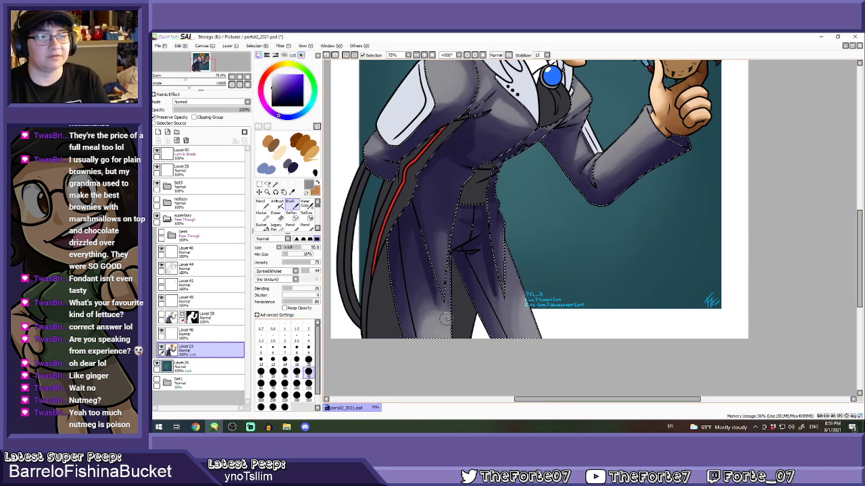
{"action": "left_click", "coordinate": [305, 288]}
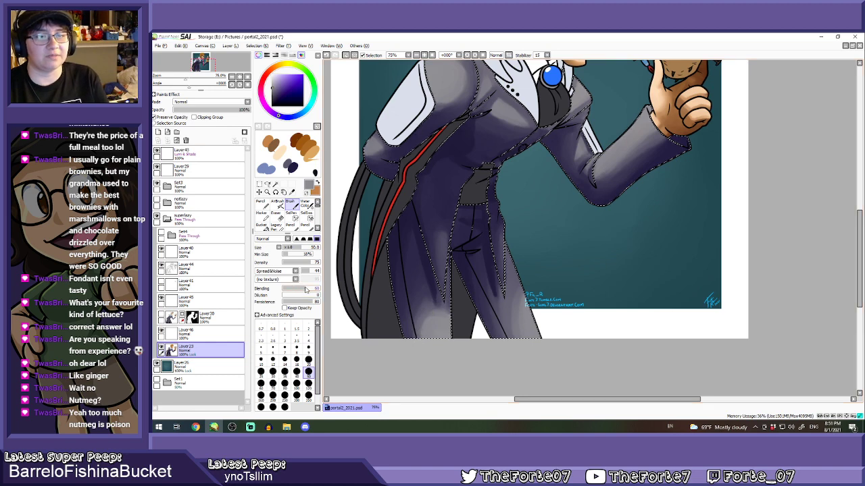
{"action": "left_click", "coordinate": [299, 262]}
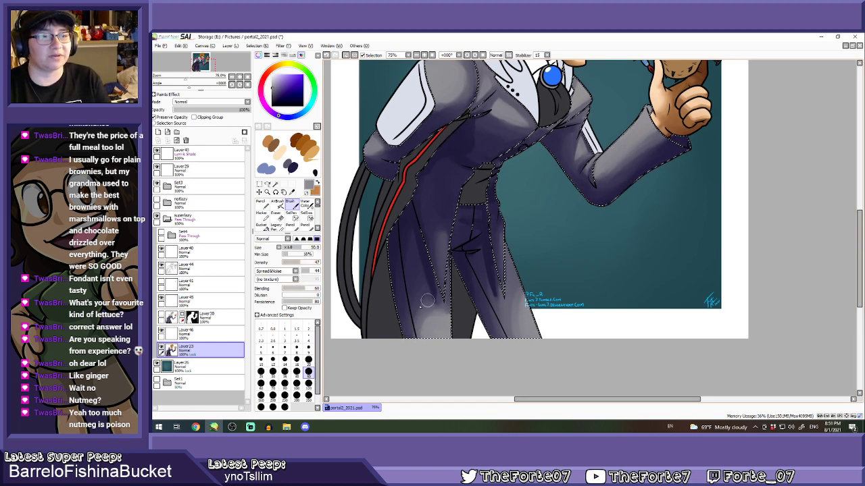
{"action": "key", "text": "ctrl+z"}
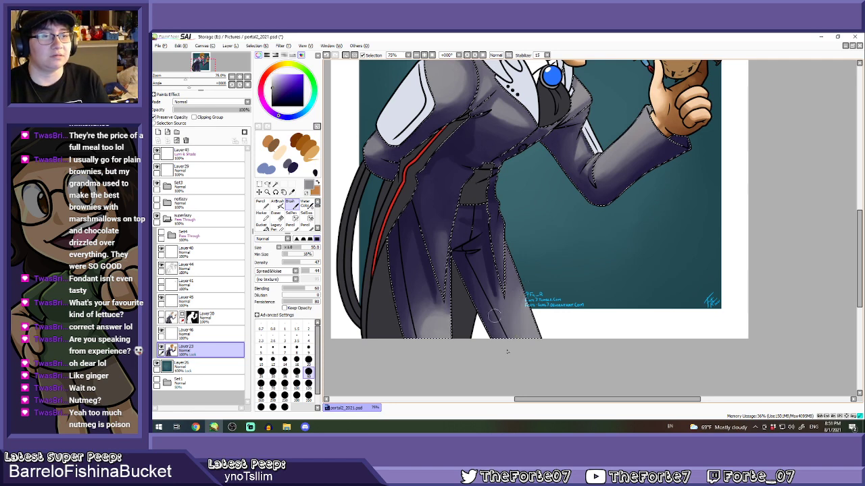
Shade the raised arm's sleeve with sampled navy at brush size 50
{"action": "scroll", "coordinate": [489, 292], "scroll_direction": "down", "scroll_amount": 5}
{"action": "scroll", "coordinate": [478, 250], "scroll_direction": "up", "scroll_amount": 5}
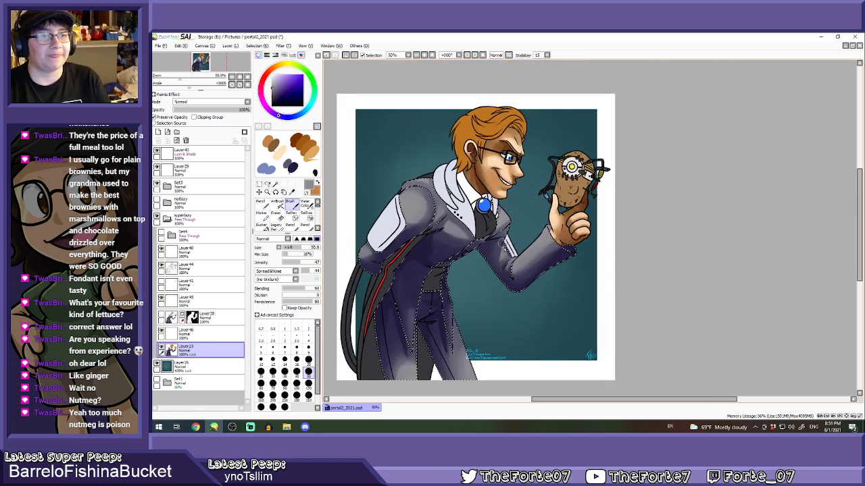
{"action": "right_click", "coordinate": [478, 256]}
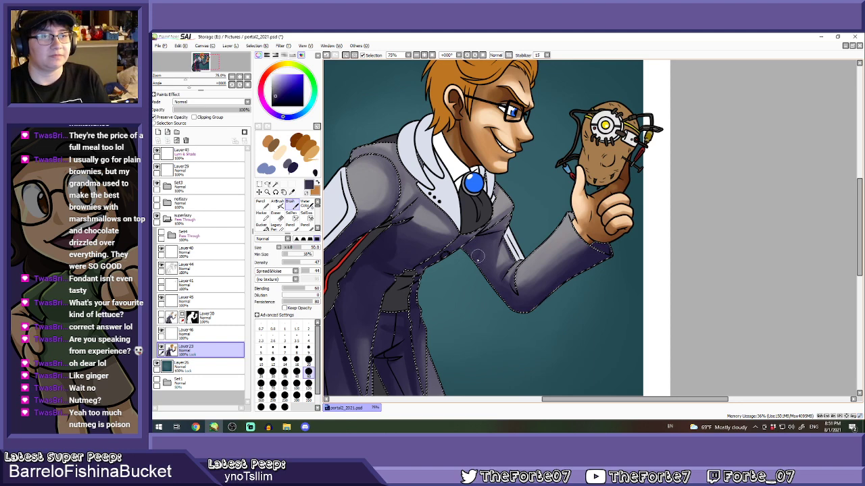
{"action": "right_click", "coordinate": [537, 295]}
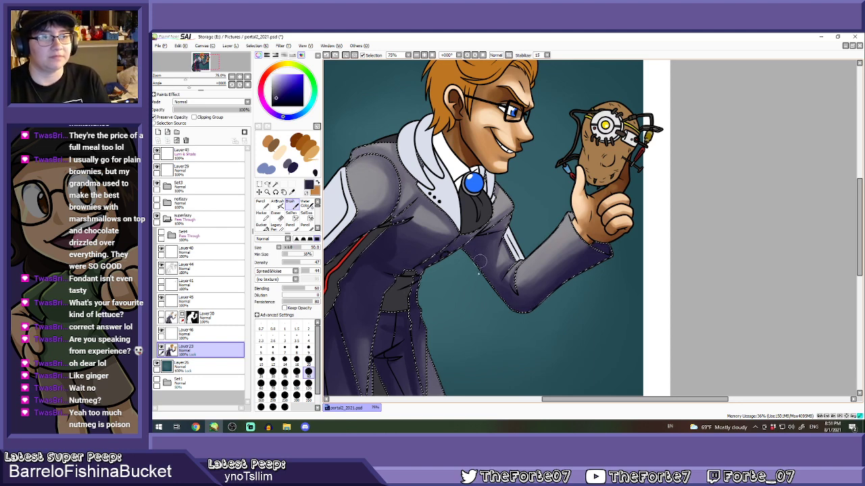
{"action": "mouse_move", "coordinate": [478, 239]}
{"action": "left_mouse_down"}
{"action": "mouse_move", "coordinate": [504, 303]}
{"action": "mouse_move", "coordinate": [548, 294]}
{"action": "mouse_move", "coordinate": [562, 277]}
{"action": "mouse_move", "coordinate": [526, 300]}
{"action": "mouse_move", "coordinate": [552, 268]}
{"action": "left_mouse_up"}
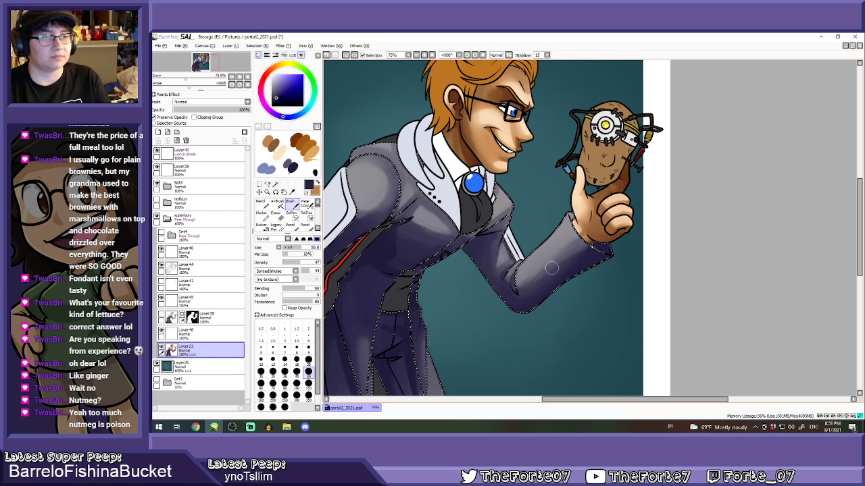
Set the brush to size 80 and blending 72, and blend sampled grey light and navy shadow across the raised sleeve
{"action": "left_click", "coordinate": [284, 383]}
{"action": "left_click", "coordinate": [309, 288]}
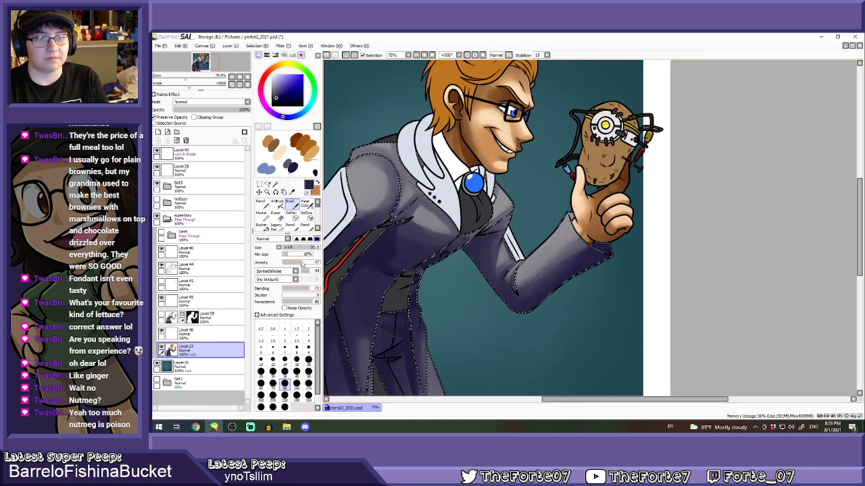
{"action": "right_click", "coordinate": [526, 250]}
{"action": "right_click", "coordinate": [533, 246]}
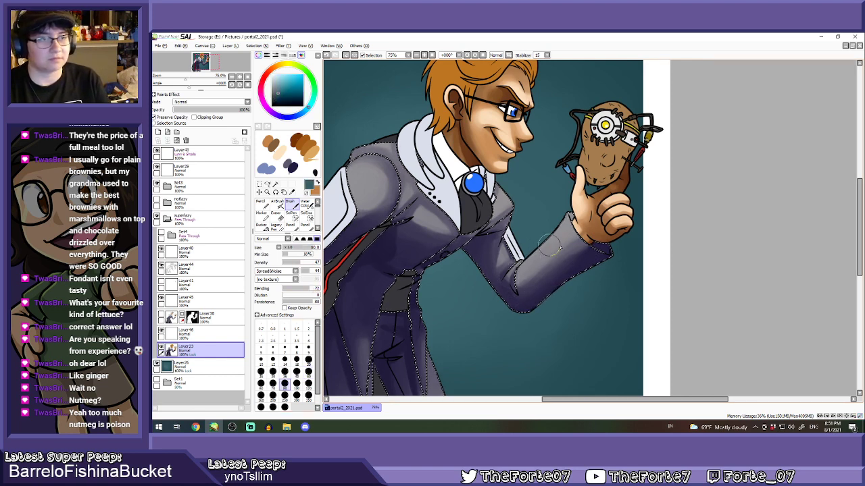
{"action": "right_click", "coordinate": [556, 251]}
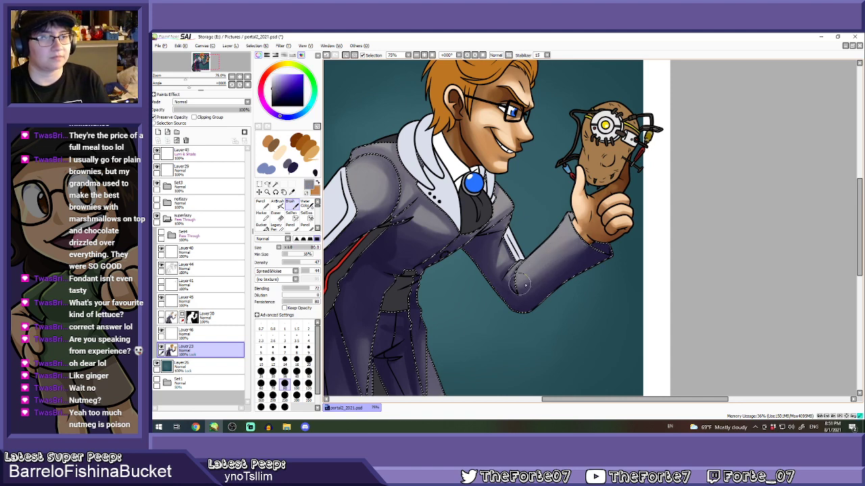
{"action": "left_click", "coordinate": [549, 251], "text": "alt"}
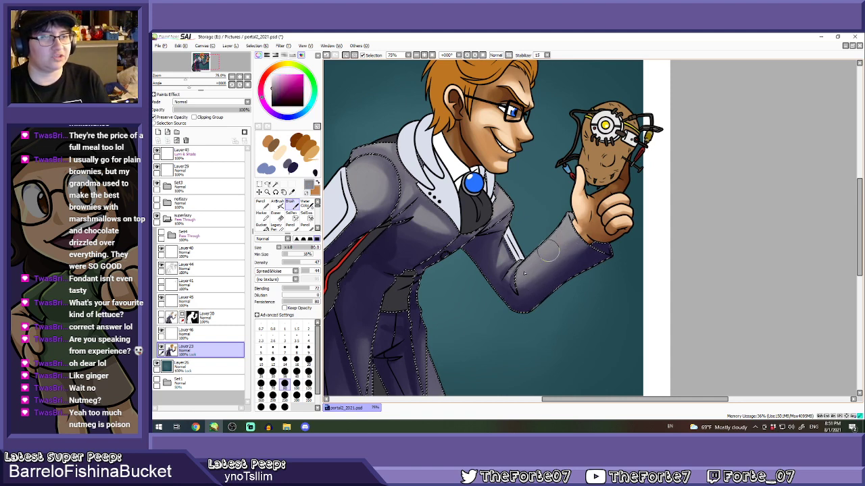
{"action": "left_click_drag", "start_coordinate": [545, 254], "coordinate": [561, 243]}
{"action": "right_click", "coordinate": [592, 253]}
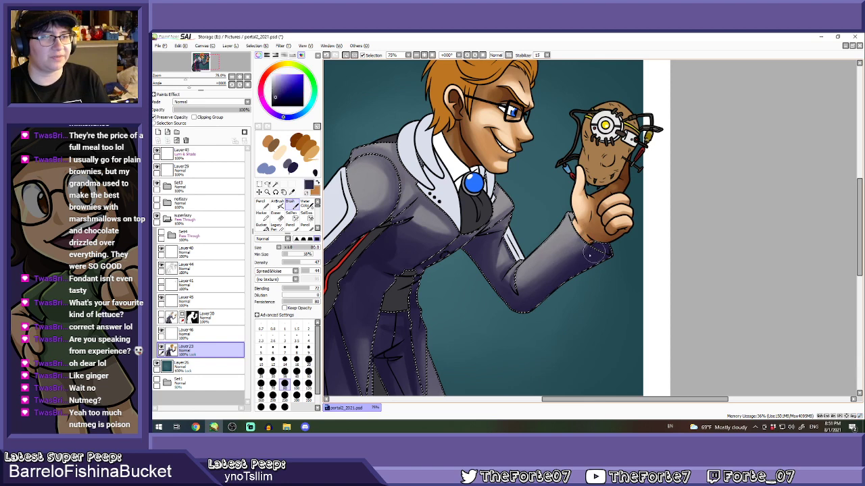
{"action": "left_click", "coordinate": [492, 247], "text": "alt"}
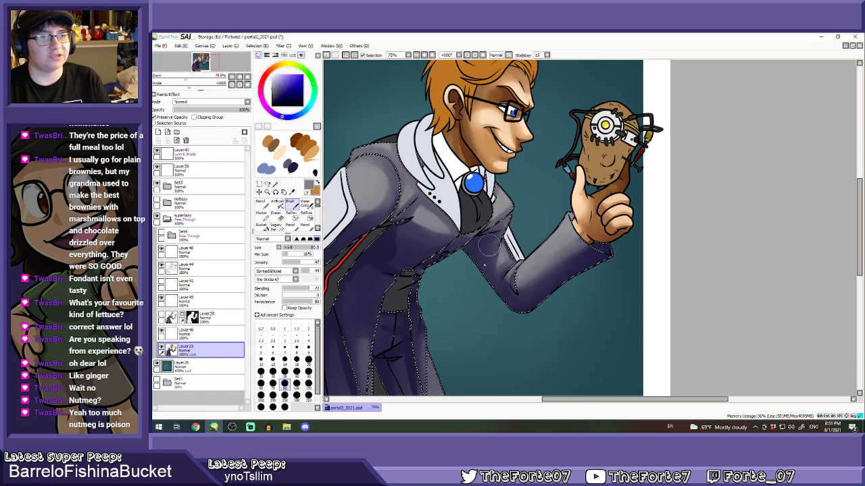
{"action": "left_click_drag", "start_coordinate": [486, 253], "coordinate": [486, 256]}
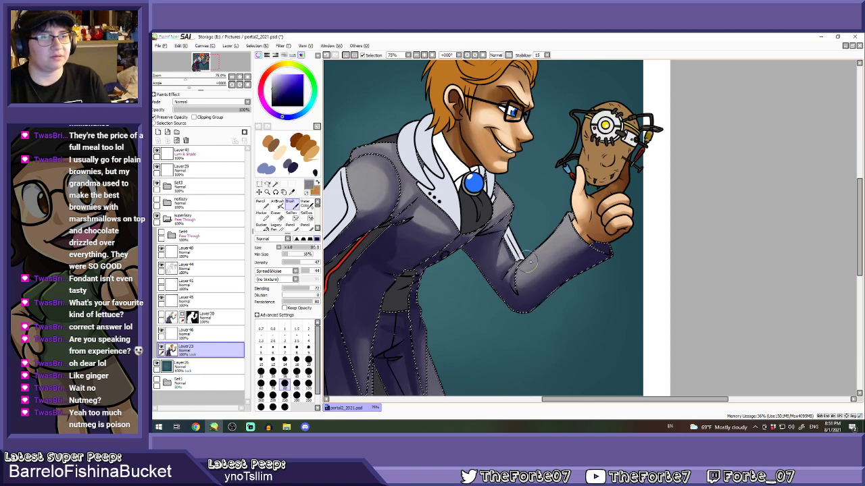
Set the brush to size 16, blending 31 and density 73, and paint grey light along the raised sleeve's elbow fold
{"action": "left_click", "coordinate": [295, 359]}
{"action": "left_click", "coordinate": [292, 288]}
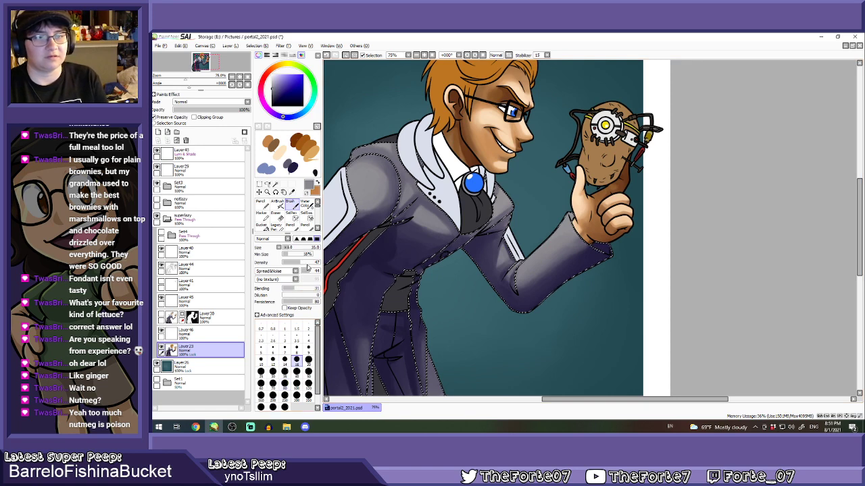
{"action": "left_click", "coordinate": [308, 263]}
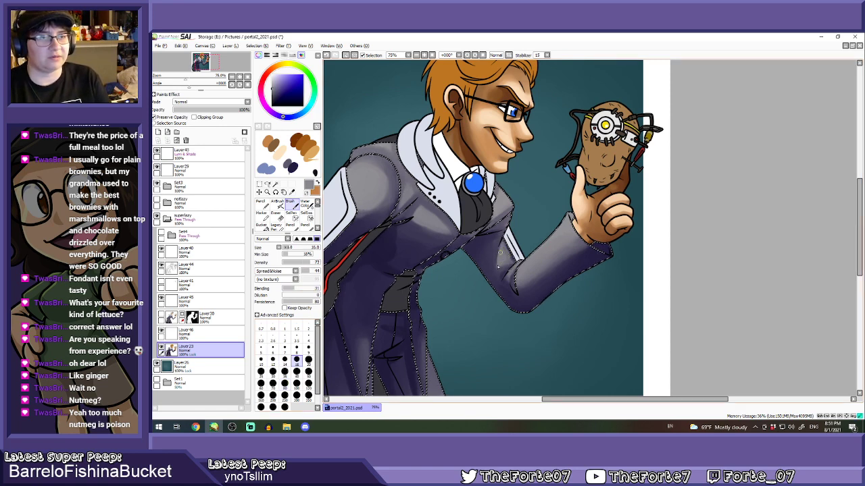
{"action": "left_click_drag", "start_coordinate": [497, 268], "coordinate": [514, 271]}
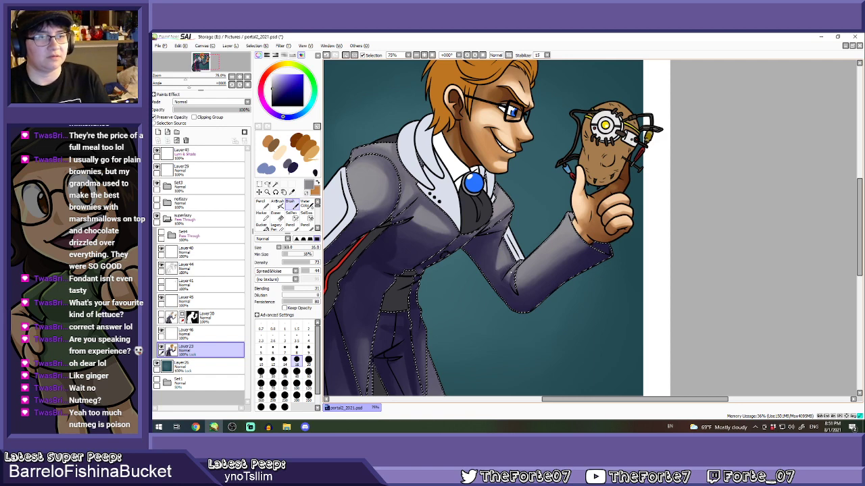
Refine the light and shadow on both upper sleeves and shoulders with sampled grey and navy at brush size 30
{"action": "left_click", "coordinate": [273, 374]}
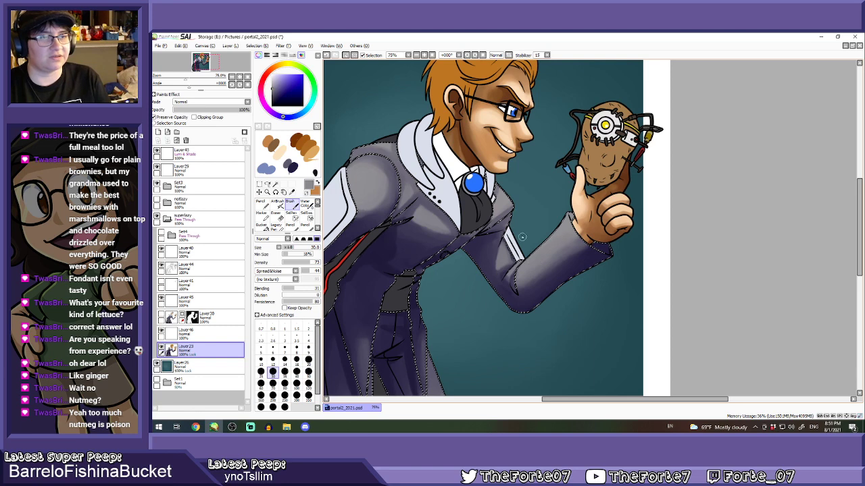
{"action": "left_click", "coordinate": [502, 203], "text": "alt"}
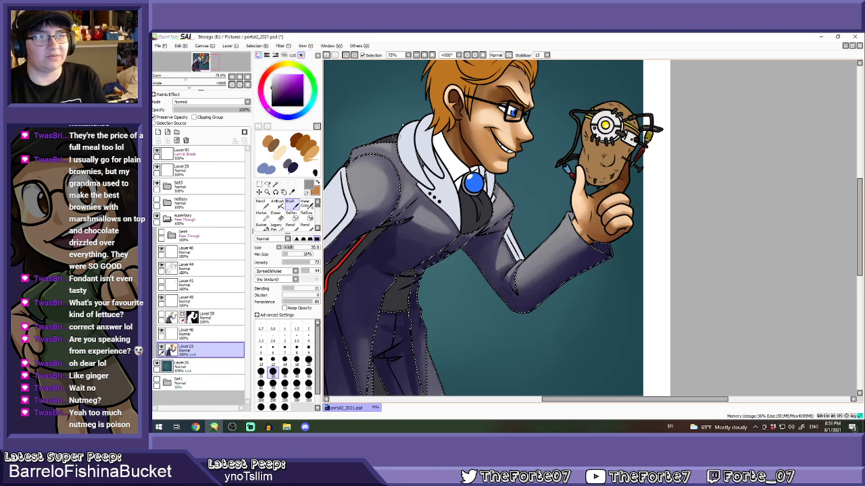
{"action": "left_click", "coordinate": [378, 218], "text": "alt"}
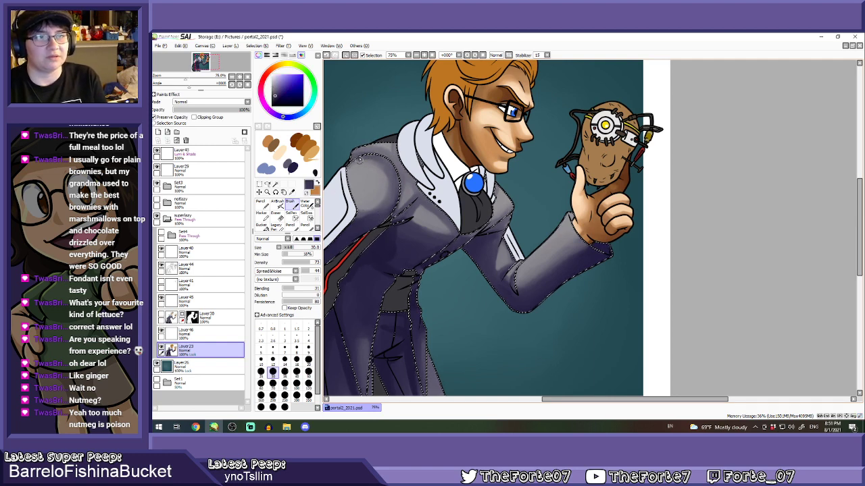
{"action": "key", "text": "ctrl+z"}
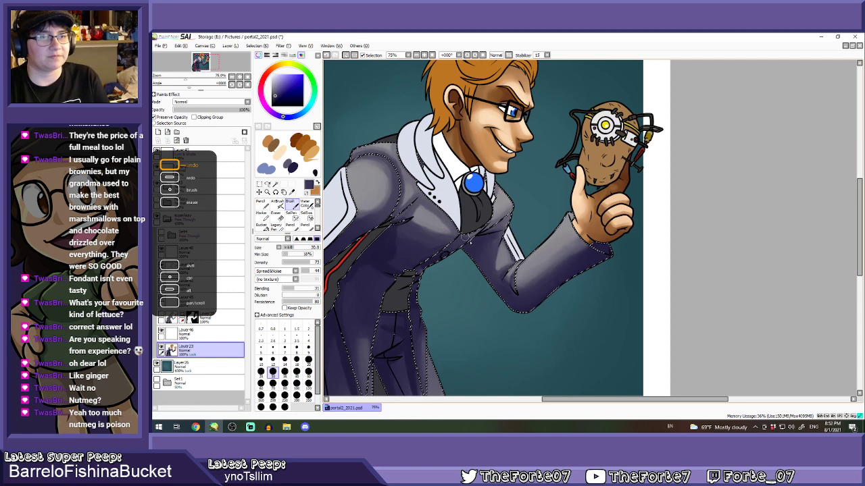
{"action": "scroll", "coordinate": [447, 247], "scroll_direction": "down", "scroll_amount": 2}
{"action": "scroll", "coordinate": [424, 253], "scroll_direction": "up", "scroll_amount": 1}
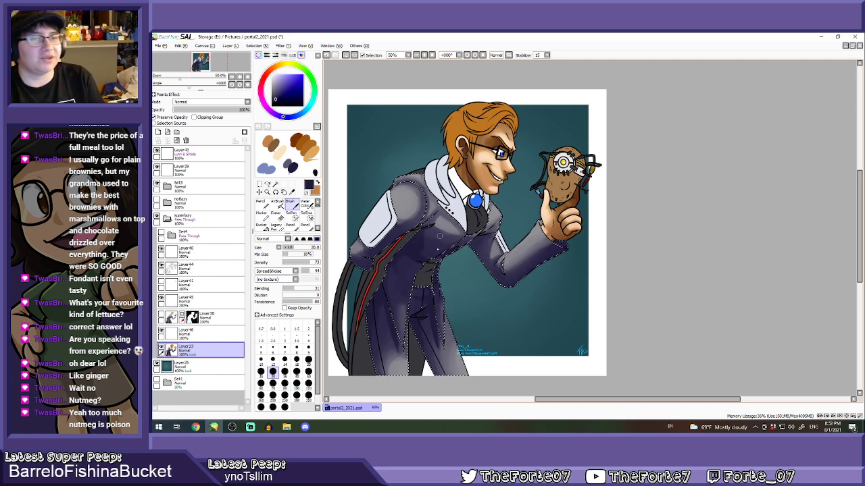
Set the brush to size 16 and blending 18 with a higher density, and paint dark navy shadows around the waist and upper trousers
{"action": "scroll", "coordinate": [439, 236], "scroll_direction": "up", "scroll_amount": 2}
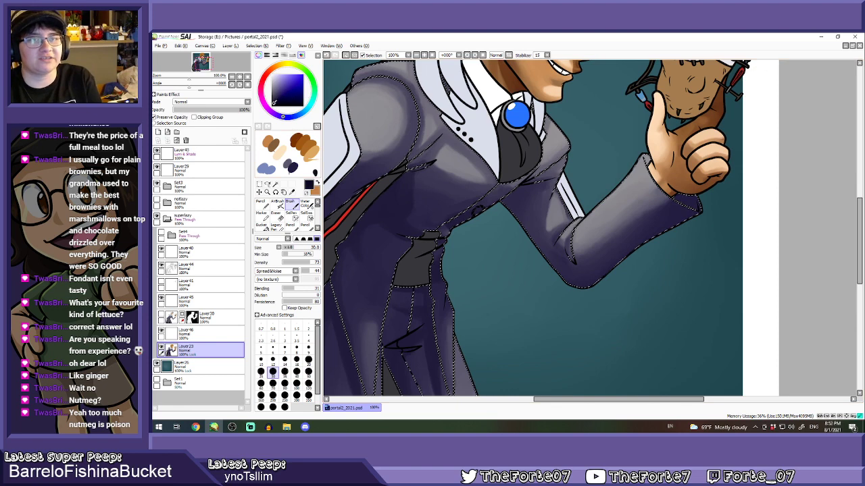
{"action": "left_click", "coordinate": [297, 362]}
{"action": "left_click", "coordinate": [315, 262]}
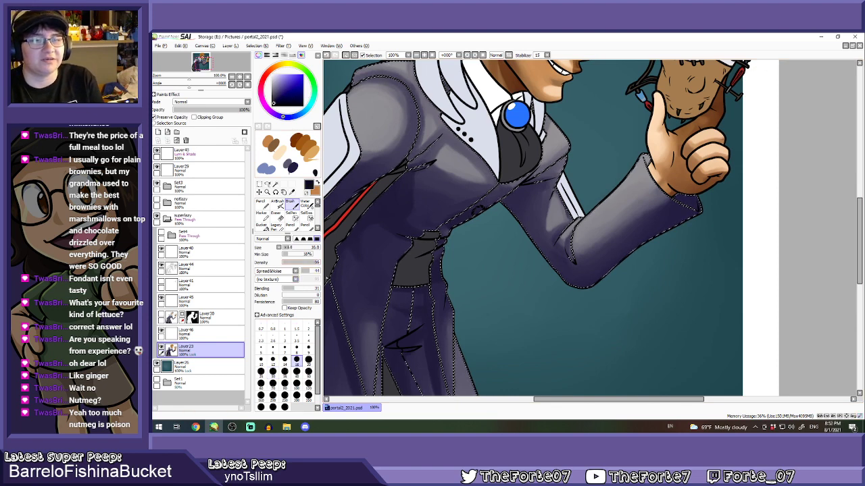
{"action": "left_click", "coordinate": [289, 288]}
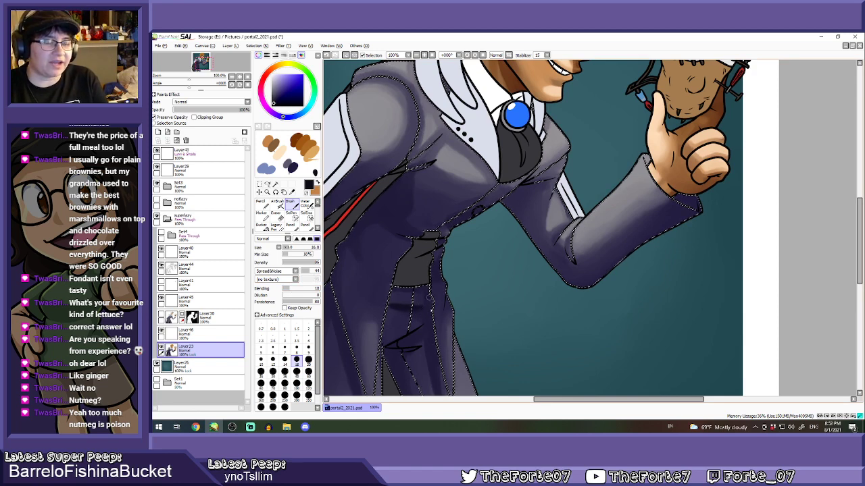
{"action": "scroll", "coordinate": [432, 279], "scroll_direction": "down", "scroll_amount": 3}
{"action": "scroll", "coordinate": [422, 335], "scroll_direction": "up", "scroll_amount": 3}
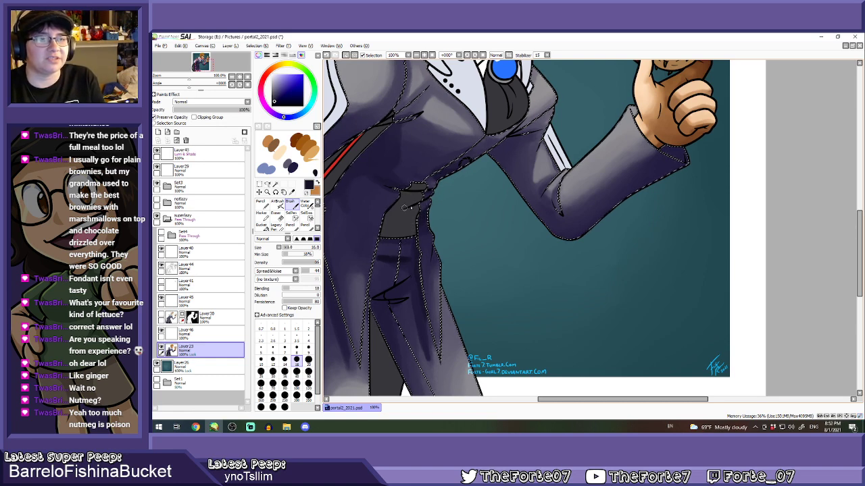
{"action": "scroll", "coordinate": [500, 183], "scroll_direction": "down", "scroll_amount": 2}
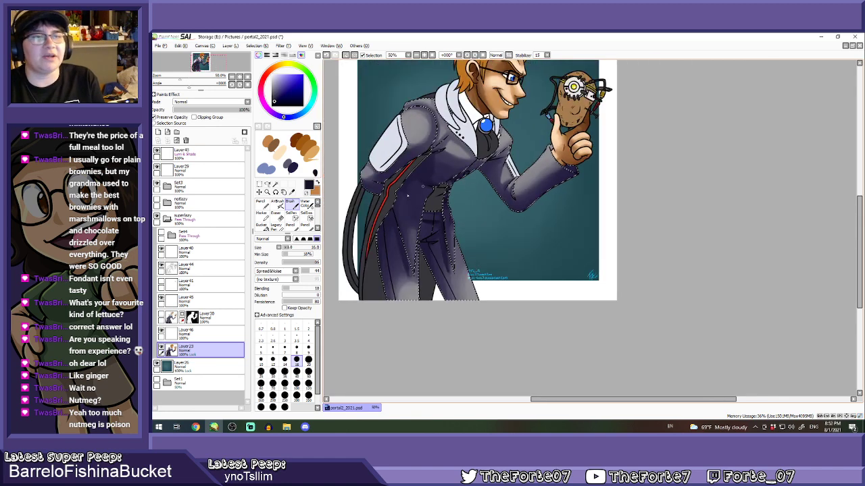
{"action": "scroll", "coordinate": [441, 189], "scroll_direction": "up", "scroll_amount": 2}
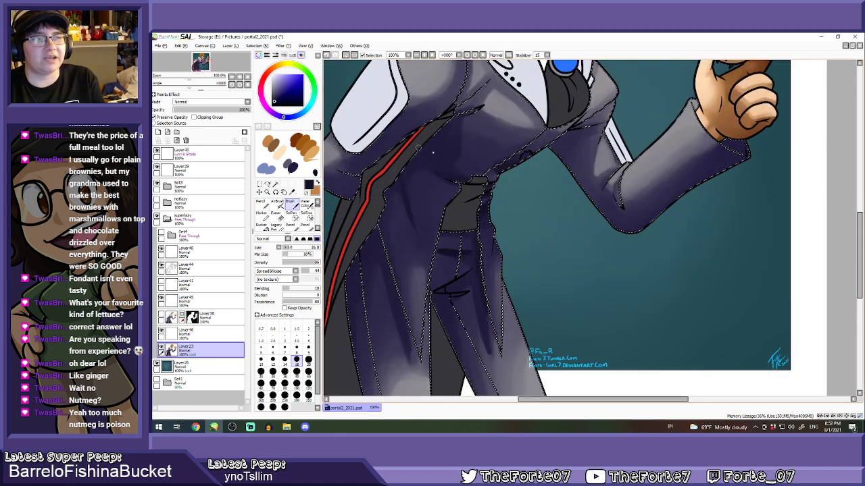
{"action": "scroll", "coordinate": [407, 187], "scroll_direction": "down", "scroll_amount": 1}
{"action": "scroll", "coordinate": [407, 187], "scroll_direction": "up", "scroll_amount": 1}
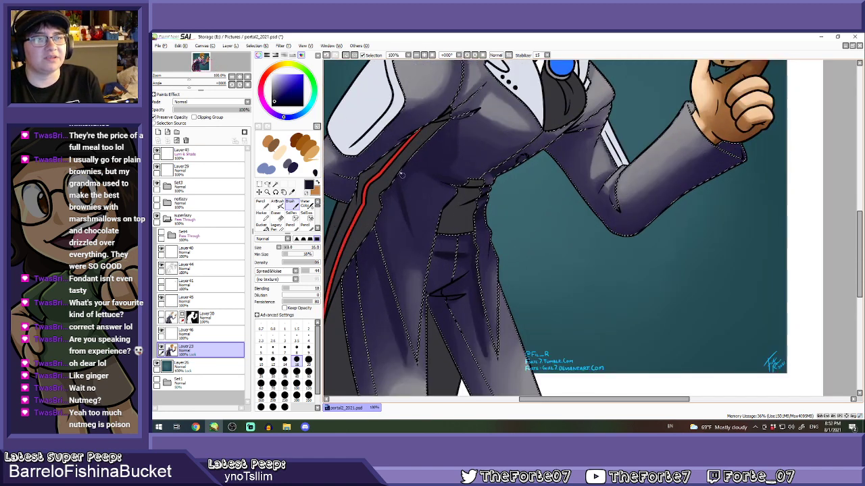
{"action": "scroll", "coordinate": [415, 202], "scroll_direction": "down", "scroll_amount": 2}
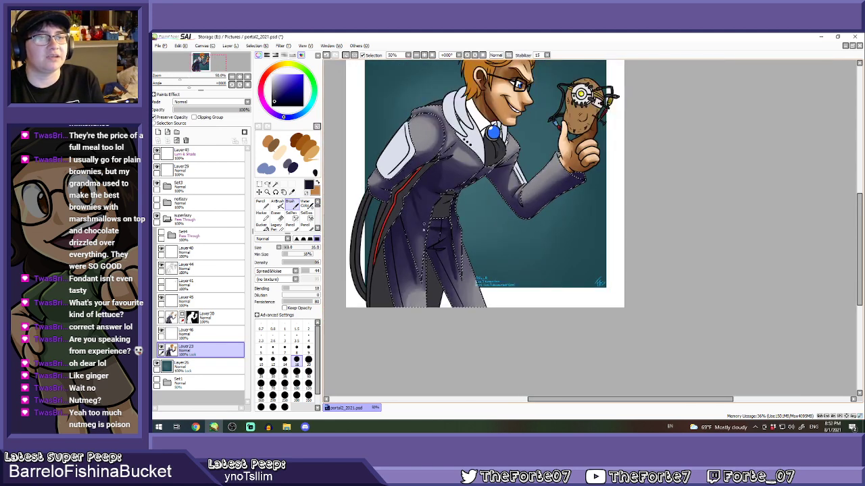
{"action": "scroll", "coordinate": [428, 186], "scroll_direction": "up", "scroll_amount": 1}
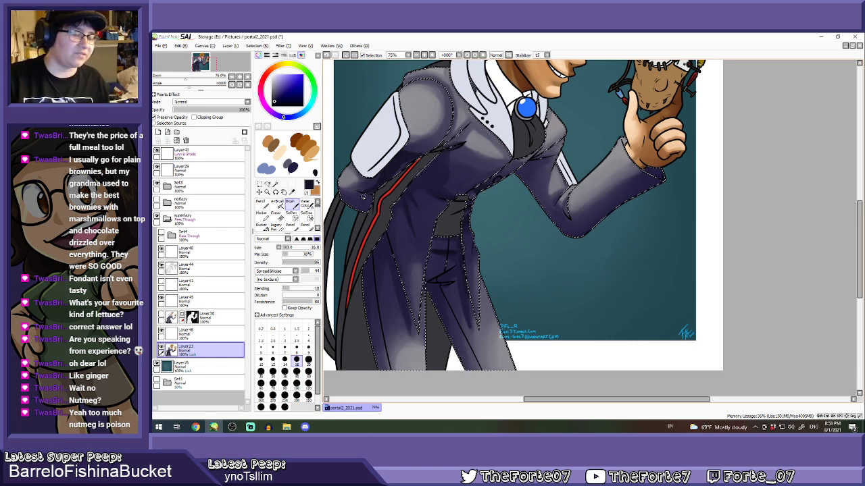
Switch to Chrome and preview several product photos in the "morley peanut butter block" image results
{"action": "key", "text": "alt+Tab"}
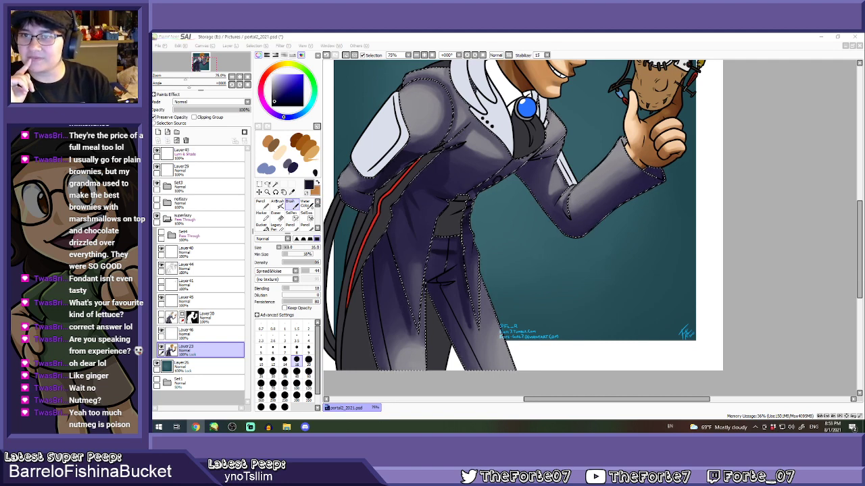
{"action": "left_click_drag", "start_coordinate": [154, 48], "coordinate": [594, 34]}
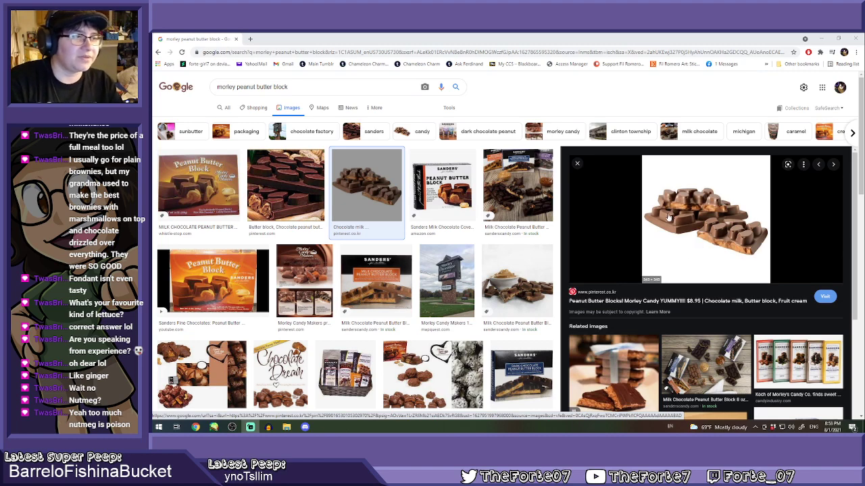
{"action": "left_click", "coordinate": [443, 192]}
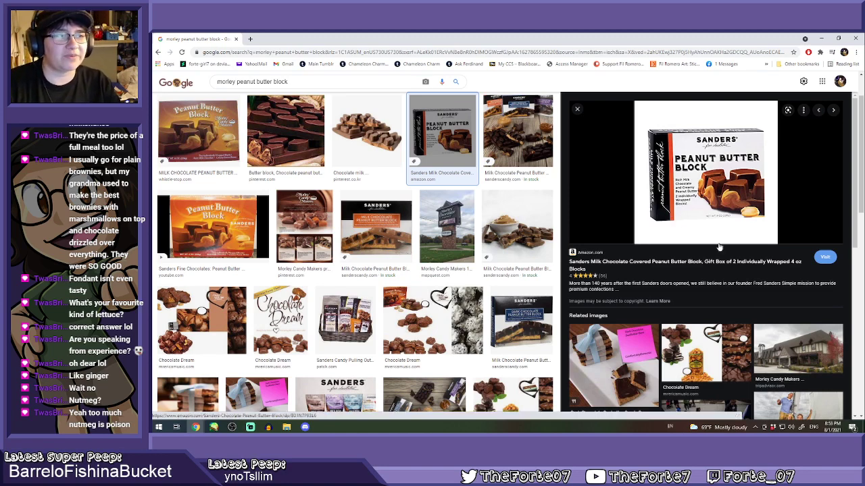
{"action": "left_click", "coordinate": [511, 154]}
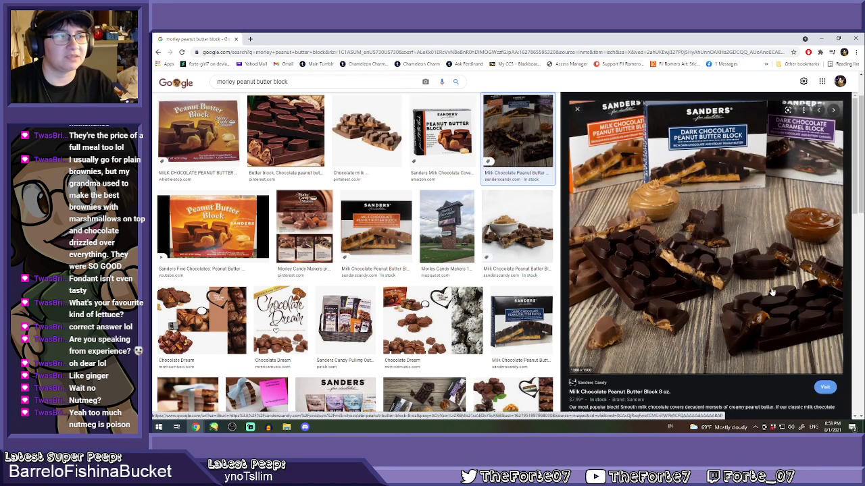
{"action": "left_click", "coordinate": [282, 129]}
{"action": "left_click", "coordinate": [198, 130]}
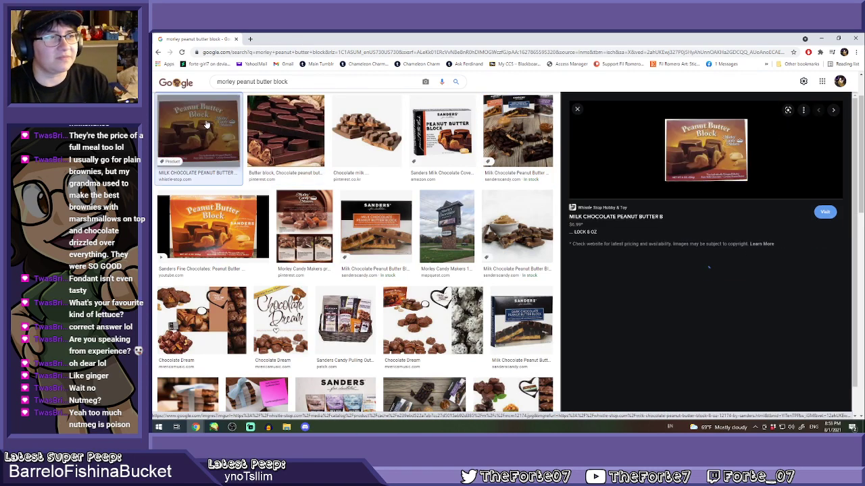
{"action": "left_click", "coordinate": [354, 135]}
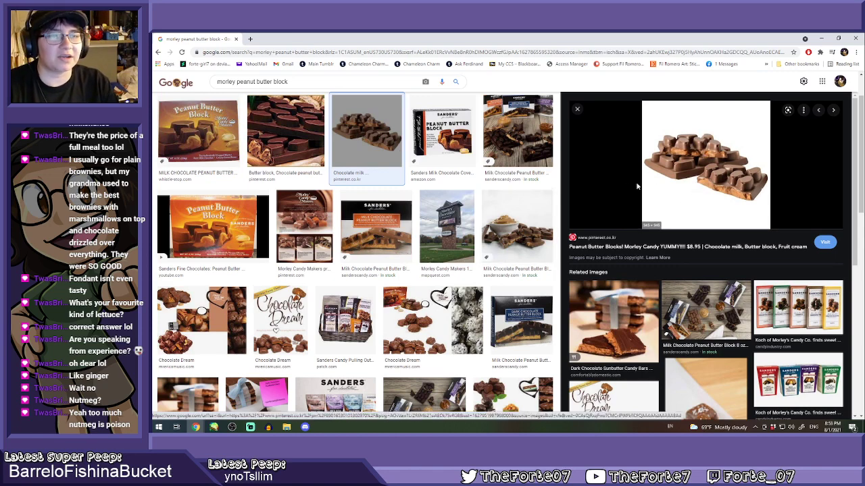
{"action": "left_click", "coordinate": [470, 158]}
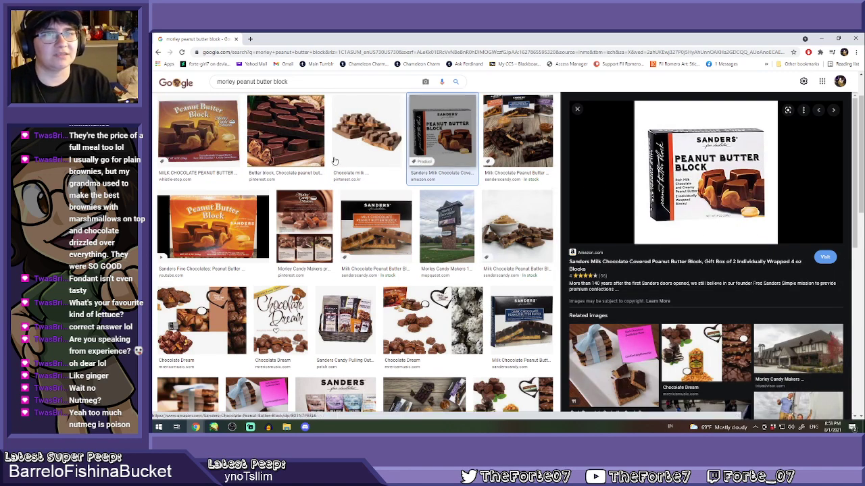
{"action": "left_click", "coordinate": [198, 132]}
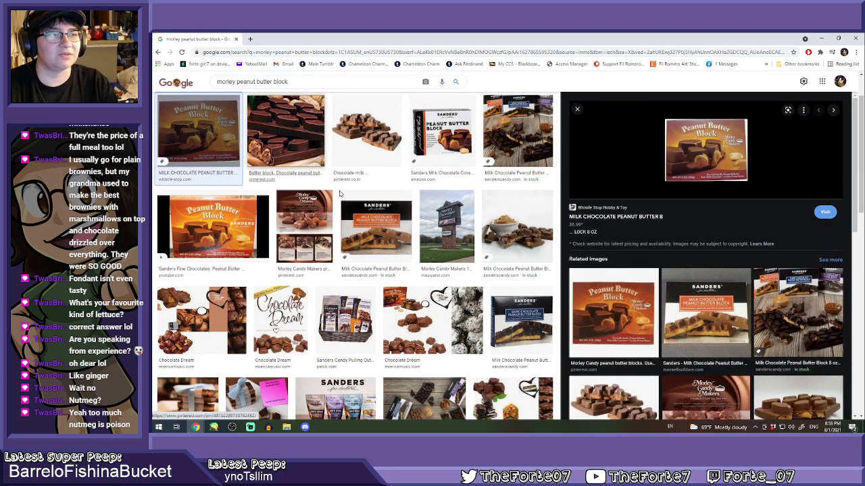
Look through further peanut butter block images, previewing the Sanders video and Amazon box, and reopen the Whistle Stop milk chocolate box
{"action": "left_click", "coordinate": [202, 237]}
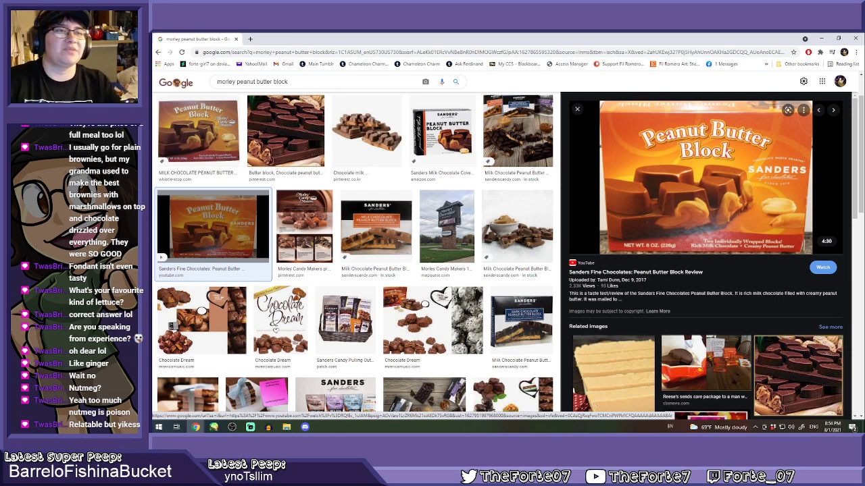
{"action": "left_click", "coordinate": [467, 146]}
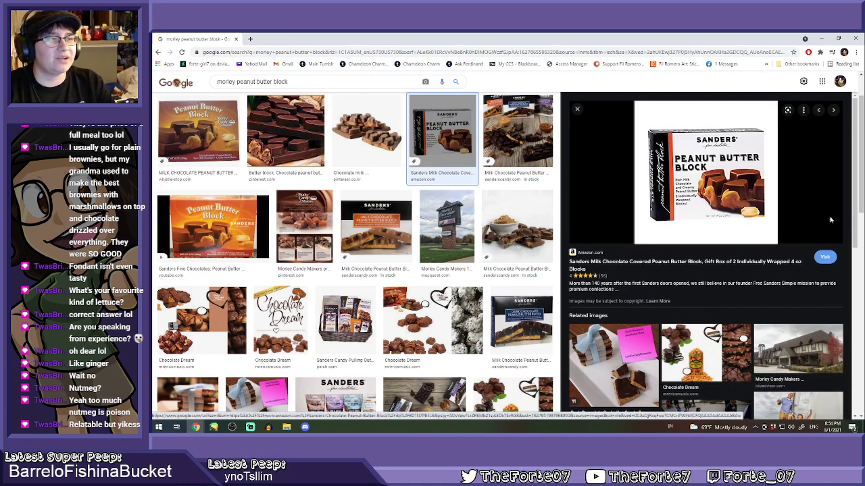
{"action": "scroll", "coordinate": [339, 294], "scroll_direction": "down", "scroll_amount": 2}
{"action": "scroll", "coordinate": [339, 293], "scroll_direction": "down", "scroll_amount": 2}
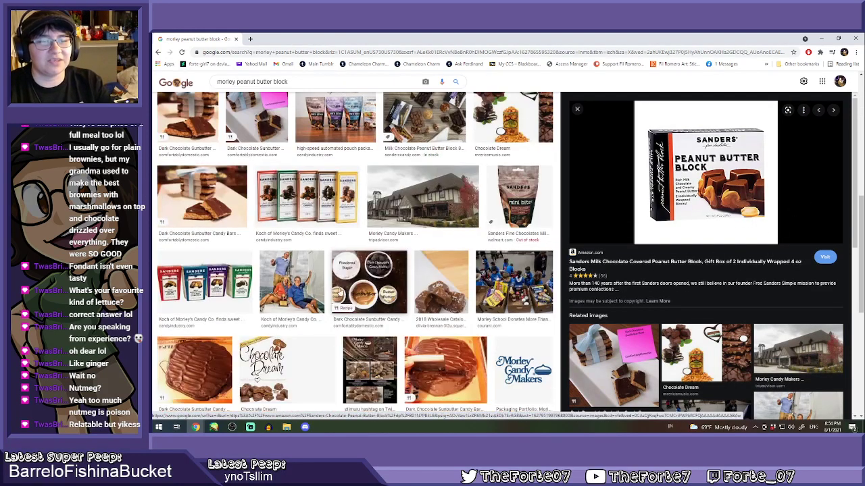
{"action": "scroll", "coordinate": [459, 334], "scroll_direction": "up", "scroll_amount": 2}
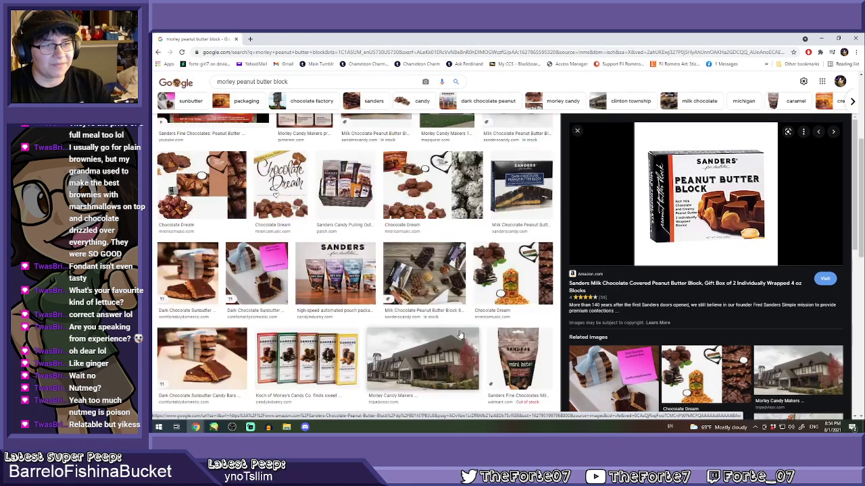
{"action": "scroll", "coordinate": [459, 334], "scroll_direction": "up", "scroll_amount": 3}
{"action": "left_click", "coordinate": [208, 190]}
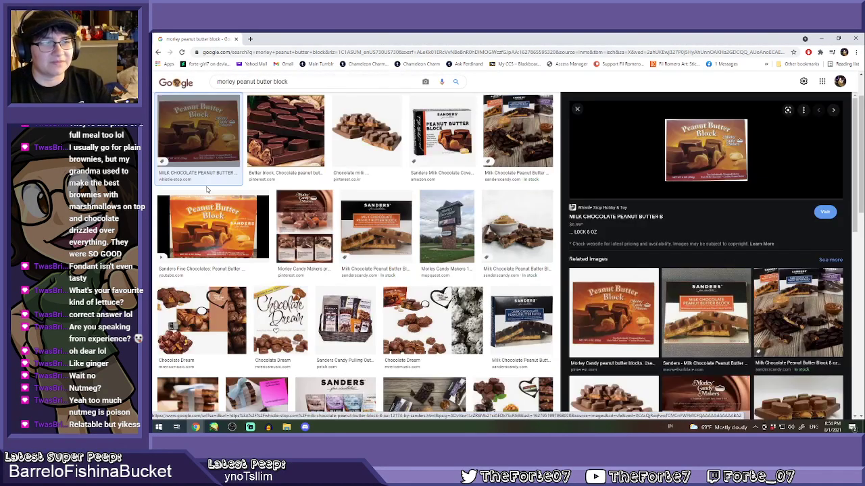
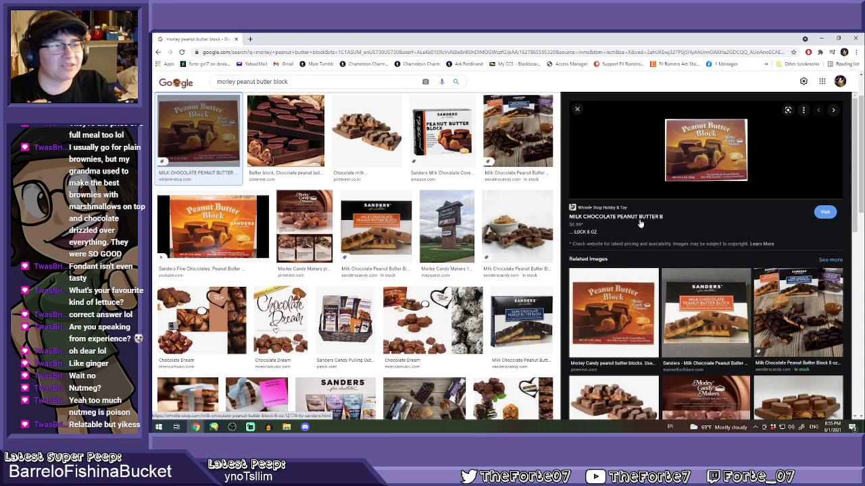
Preview the Sanders Candy block, the Morley Chocolate Factory sign and the boxed blocks, and close the browser to return to the painting
{"action": "left_click", "coordinate": [517, 227]}
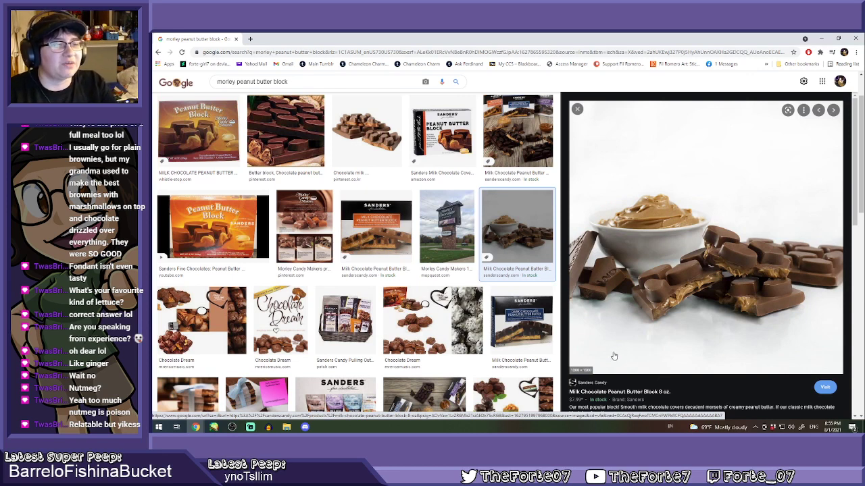
{"action": "left_click", "coordinate": [453, 247]}
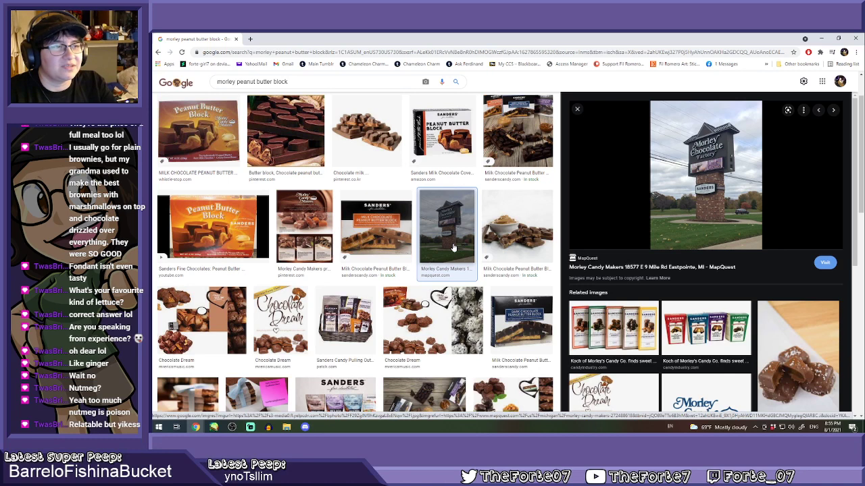
{"action": "left_click", "coordinate": [356, 160]}
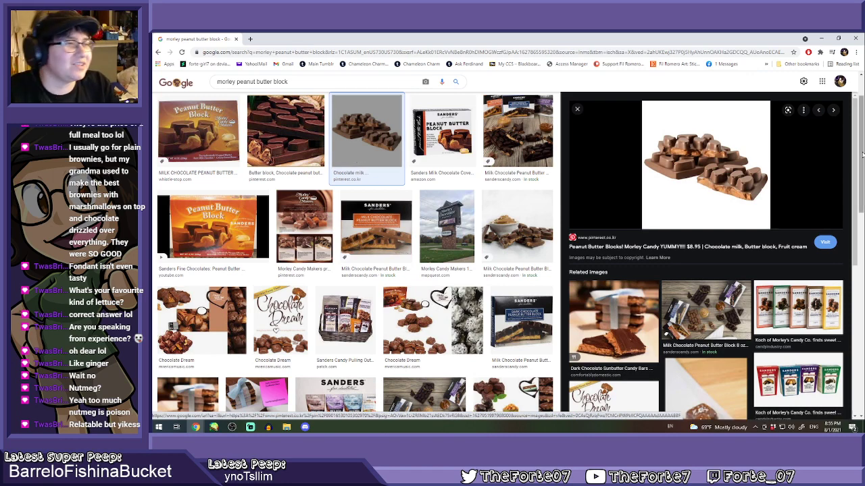
{"action": "left_click", "coordinate": [200, 135]}
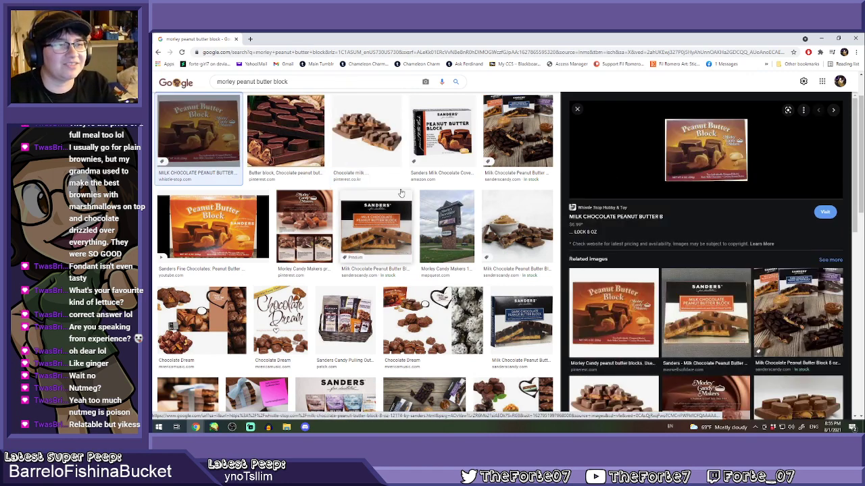
{"action": "left_click", "coordinate": [443, 132]}
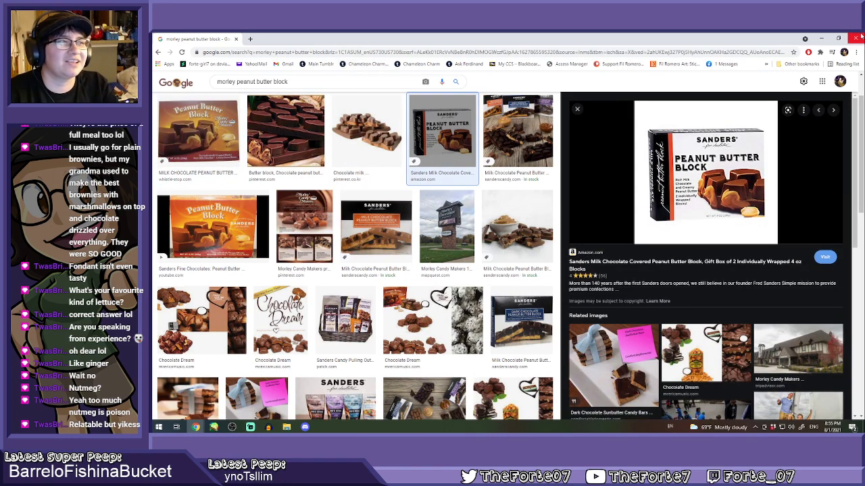
{"action": "left_click", "coordinate": [855, 39]}
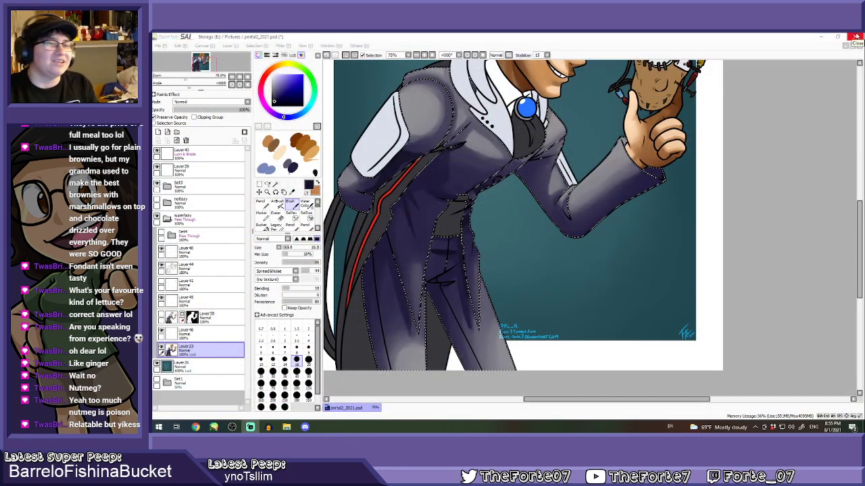
Set the brush to size 40, density 48 and a higher blending, and blend sampled navy and grey over the lowered arm's upper sleeve
{"action": "left_click", "coordinate": [285, 371]}
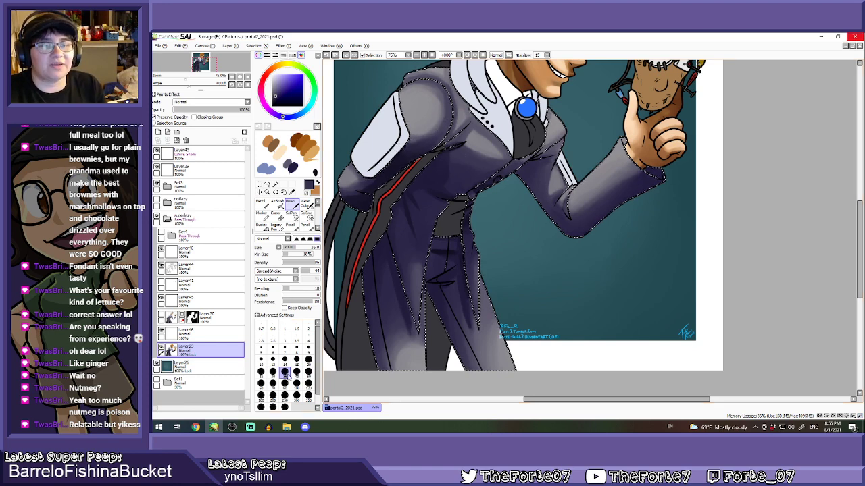
{"action": "key", "text": "bracketright"}
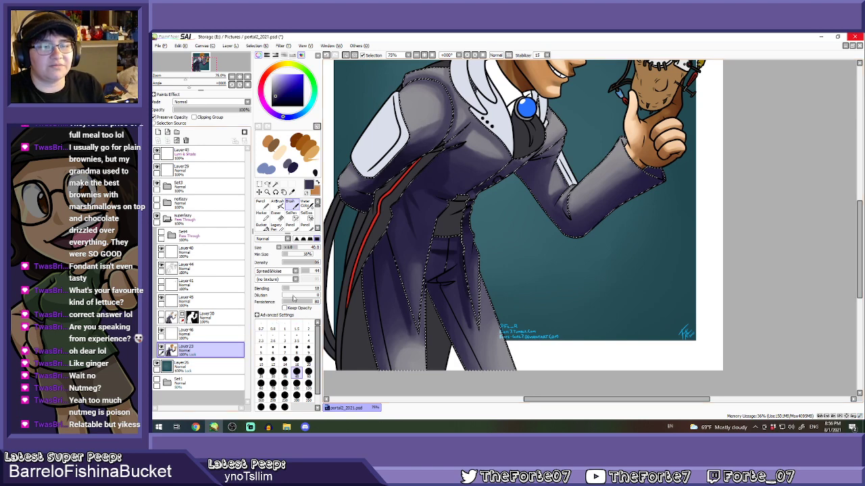
{"action": "key", "text": "ctrl+z"}
{"action": "left_click", "coordinate": [304, 288]}
{"action": "left_click", "coordinate": [301, 262]}
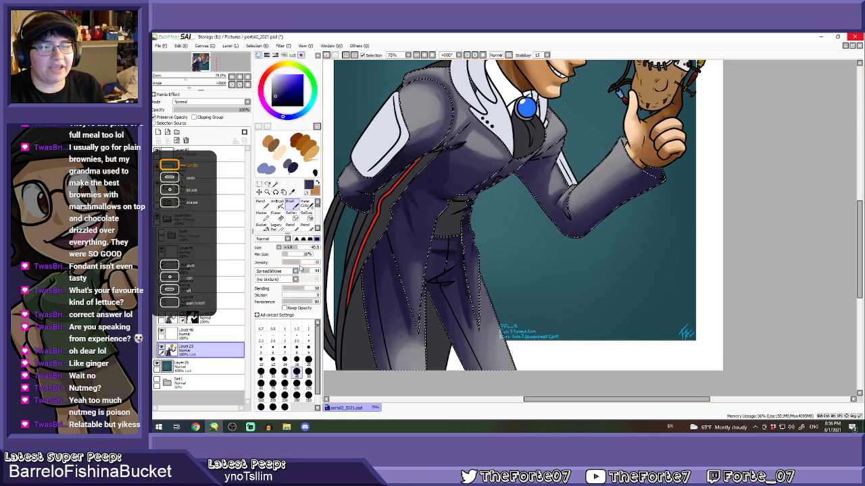
{"action": "mouse_move", "coordinate": [438, 108]}
{"action": "left_mouse_down"}
{"action": "mouse_move", "coordinate": [404, 135]}
{"action": "mouse_move", "coordinate": [430, 133]}
{"action": "mouse_move", "coordinate": [396, 116]}
{"action": "mouse_move", "coordinate": [418, 134]}
{"action": "mouse_move", "coordinate": [412, 148]}
{"action": "mouse_move", "coordinate": [420, 135]}
{"action": "mouse_move", "coordinate": [403, 154]}
{"action": "left_mouse_up"}
{"action": "right_click", "coordinate": [420, 139]}
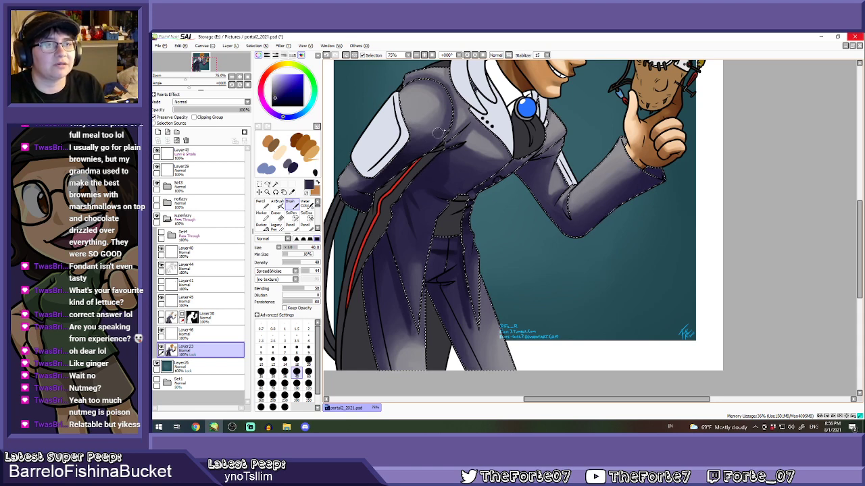
{"action": "right_click", "coordinate": [433, 108]}
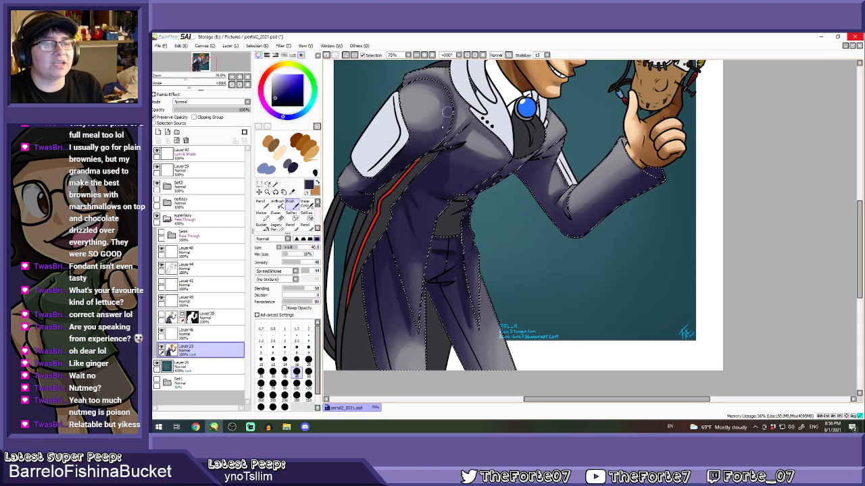
{"action": "mouse_move", "coordinate": [434, 114]}
{"action": "left_mouse_down"}
{"action": "mouse_move", "coordinate": [437, 126]}
{"action": "mouse_move", "coordinate": [430, 106]}
{"action": "left_mouse_up"}
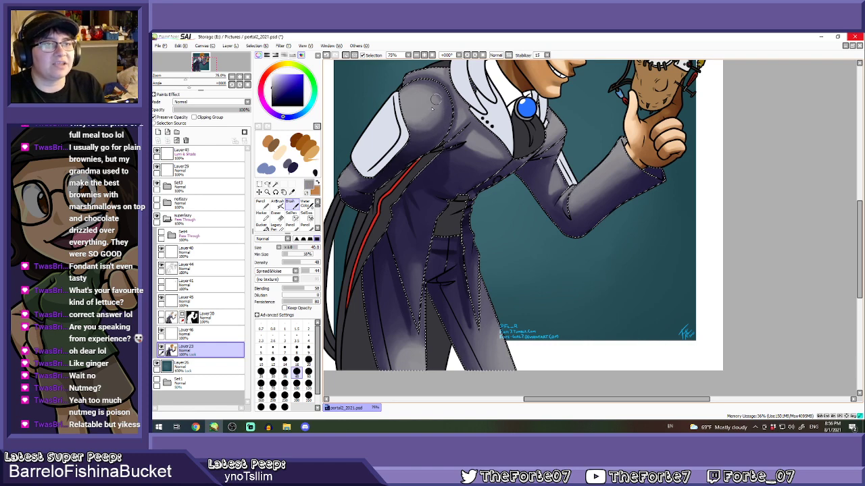
{"action": "left_click", "coordinate": [272, 371]}
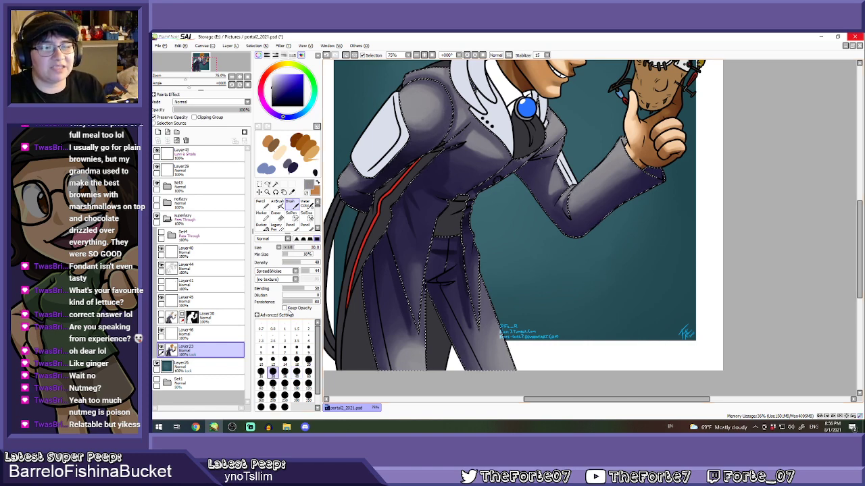
Blend sampled navy into the coat's torso below the chest, using brush sizes 40, 70 and 30
{"action": "left_click", "coordinate": [296, 371]}
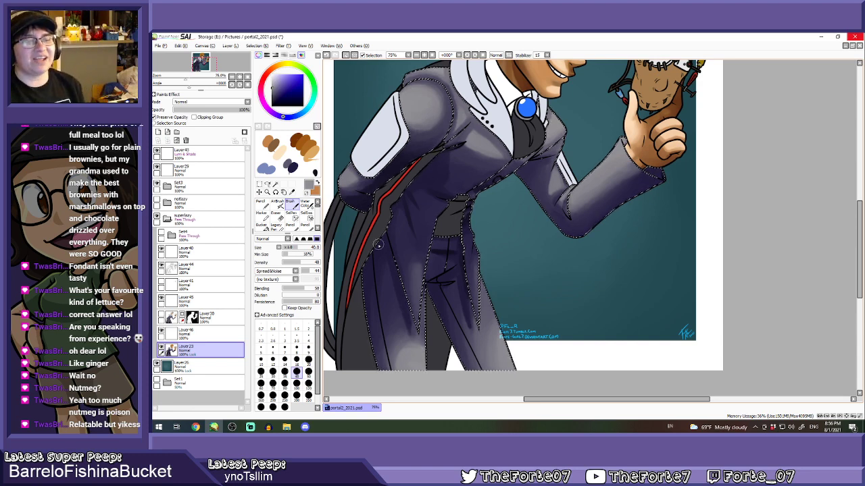
{"action": "left_click", "coordinate": [273, 383]}
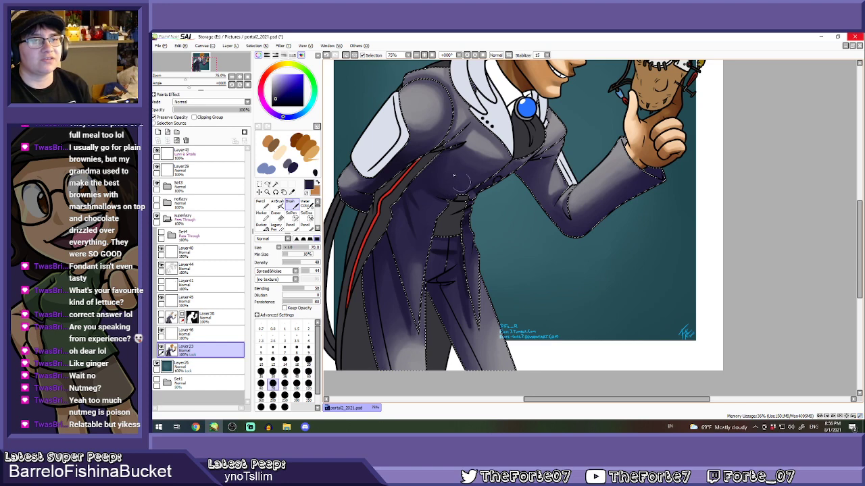
{"action": "left_click", "coordinate": [297, 372]}
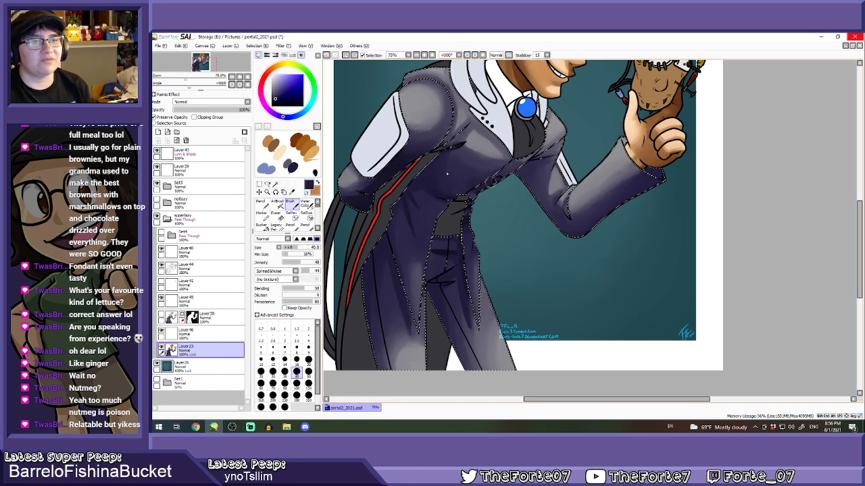
{"action": "left_click", "coordinate": [273, 372]}
{"action": "left_click", "coordinate": [274, 373]}
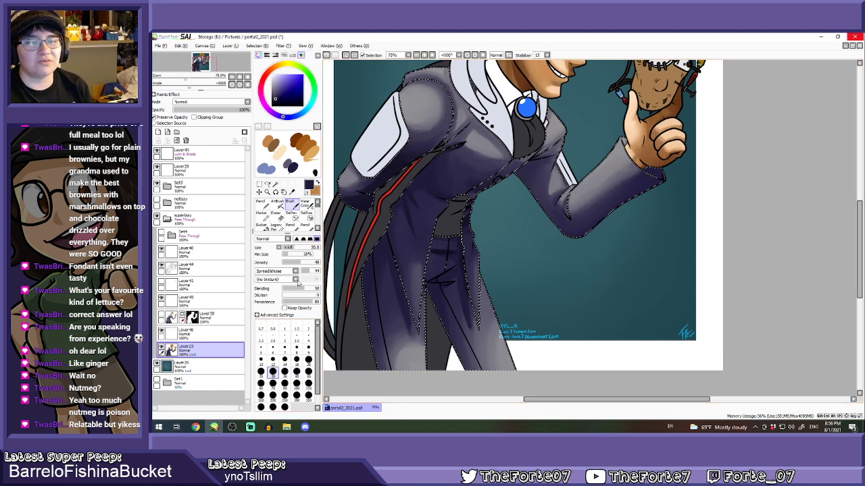
Set the brush to blending 32 and density 74, and shade the coat's waist at sizes 35 and 30
{"action": "left_click_drag", "start_coordinate": [302, 289], "coordinate": [294, 288]}
{"action": "left_click", "coordinate": [310, 262]}
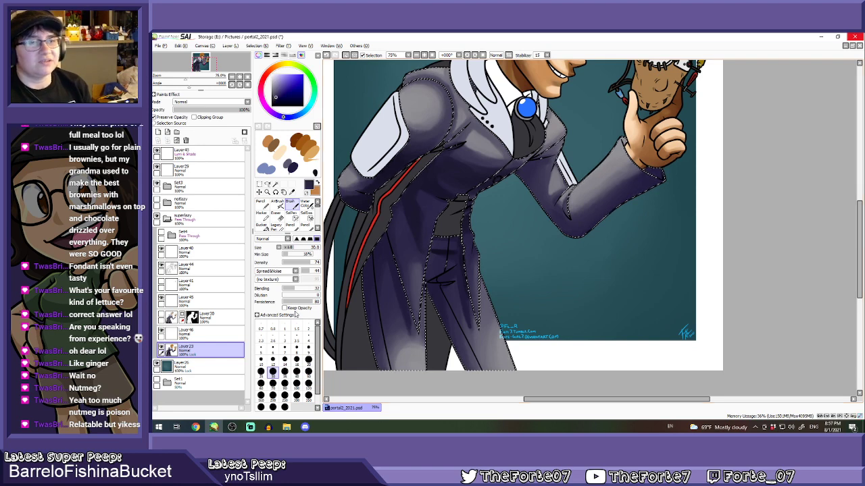
{"action": "left_click", "coordinate": [284, 373]}
{"action": "scroll", "coordinate": [426, 189], "scroll_direction": "down", "scroll_amount": 2}
{"action": "scroll", "coordinate": [426, 190], "scroll_direction": "up", "scroll_amount": 1}
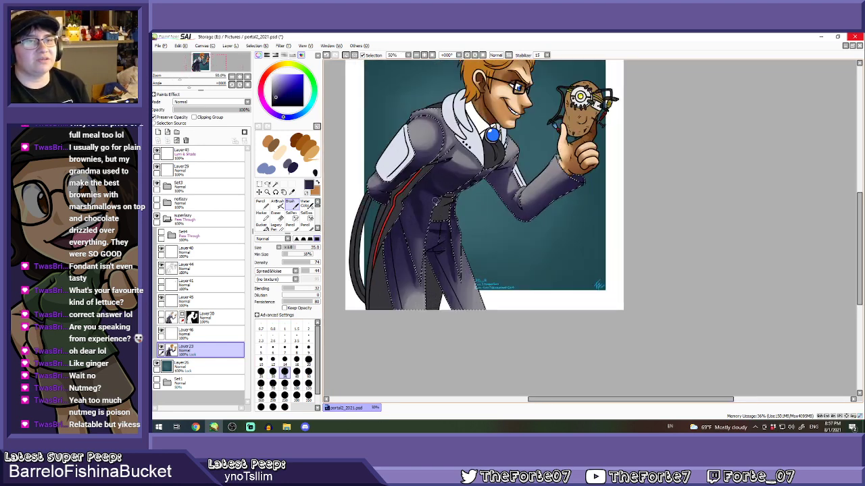
{"action": "scroll", "coordinate": [260, 409], "scroll_direction": "down", "scroll_amount": 1}
{"action": "left_click", "coordinate": [273, 359]}
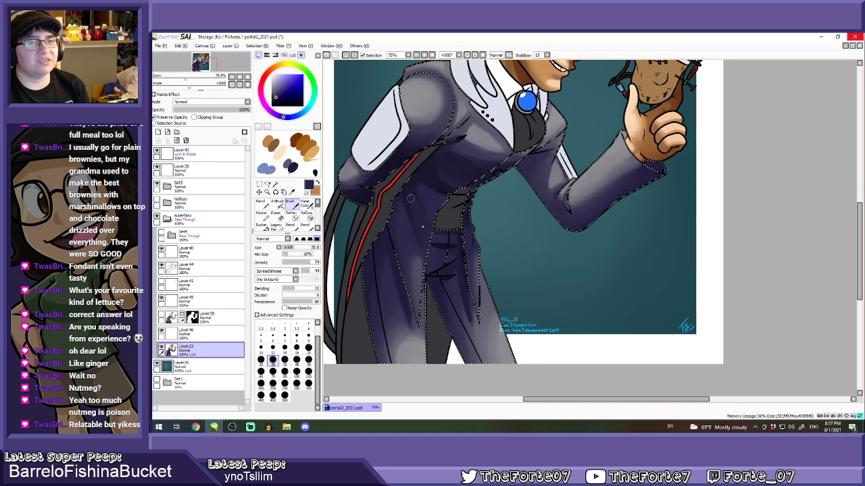
Sample dark navy from the coat and soften its torso shadows at size 80 with blending 64 and density 38
{"action": "right_click", "coordinate": [410, 196]}
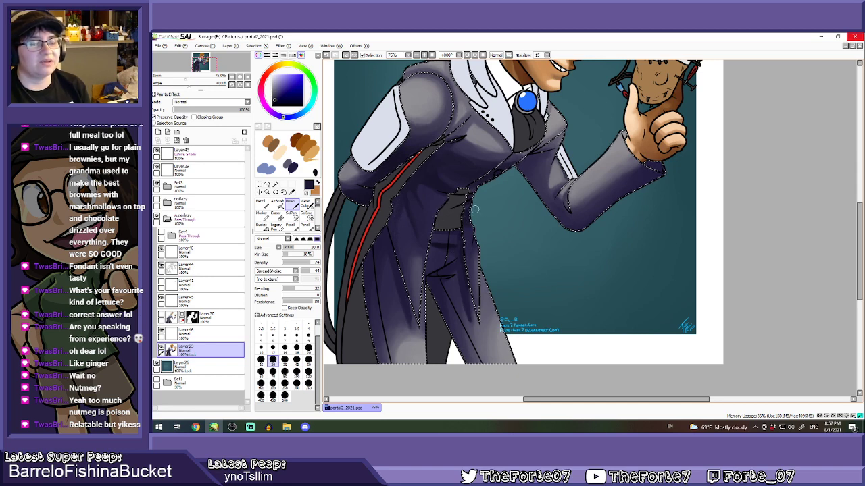
{"action": "left_click", "coordinate": [284, 373]}
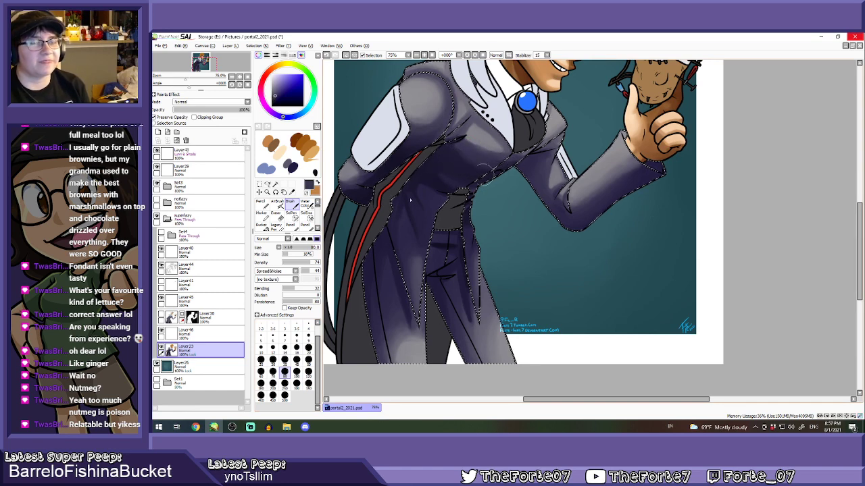
{"action": "left_click_drag", "start_coordinate": [307, 288], "coordinate": [296, 262]}
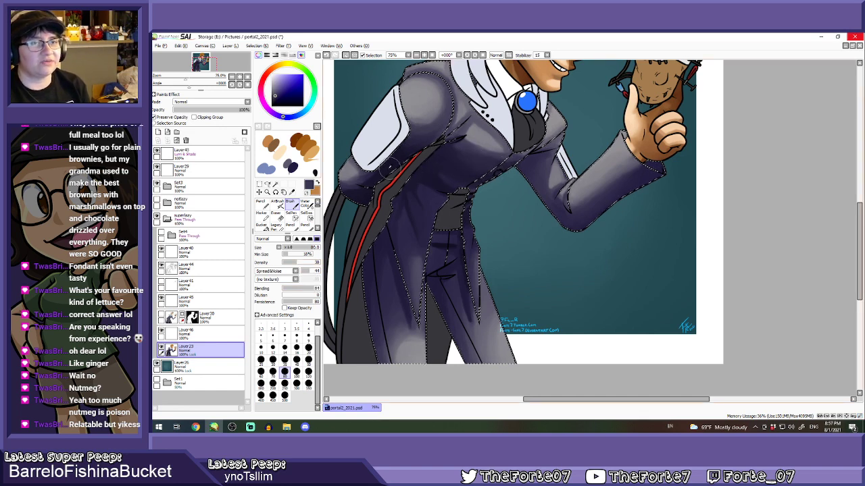
Set the brush to blending 41 and density 66, and reduce its size to 16 for shading the raised arm's upper sleeve
{"action": "left_click", "coordinate": [284, 348]}
{"action": "mouse_move", "coordinate": [312, 287]}
{"action": "left_mouse_down"}
{"action": "mouse_move", "coordinate": [297, 288]}
{"action": "mouse_move", "coordinate": [311, 265]}
{"action": "left_mouse_up"}
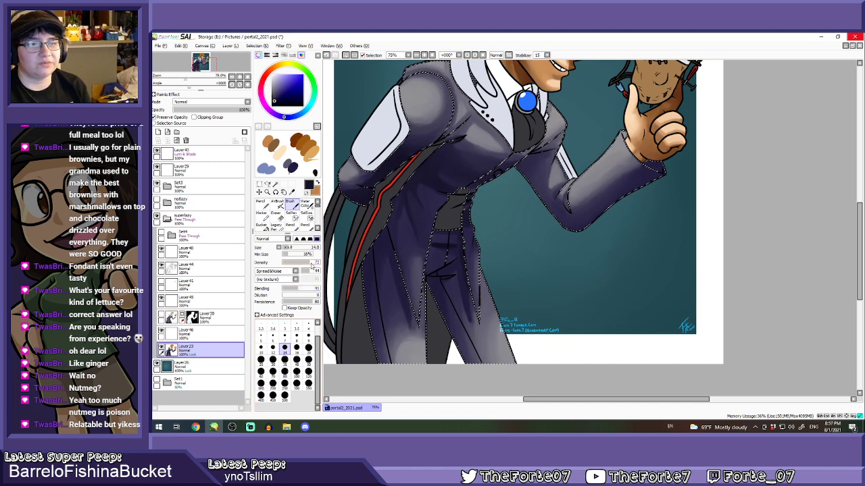
{"action": "left_click", "coordinate": [273, 371]}
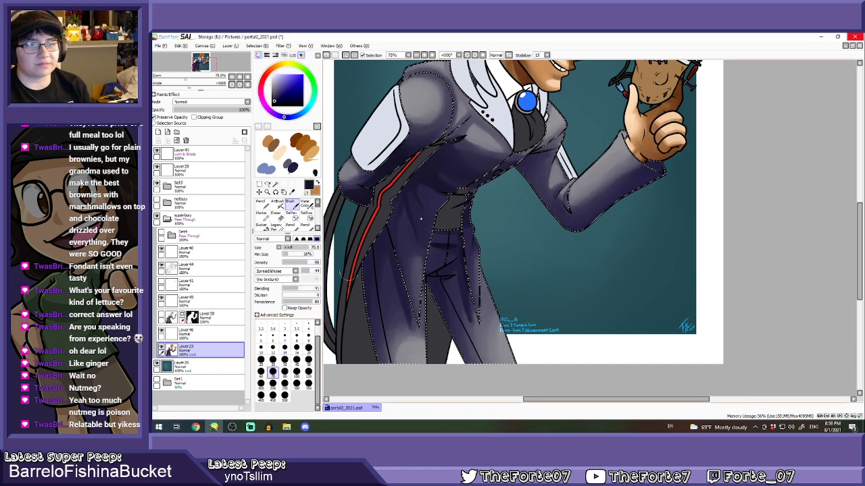
{"action": "key", "text": "bracketleft"}
{"action": "key", "text": "bracketleft"}
{"action": "key", "text": "bracketleft"}
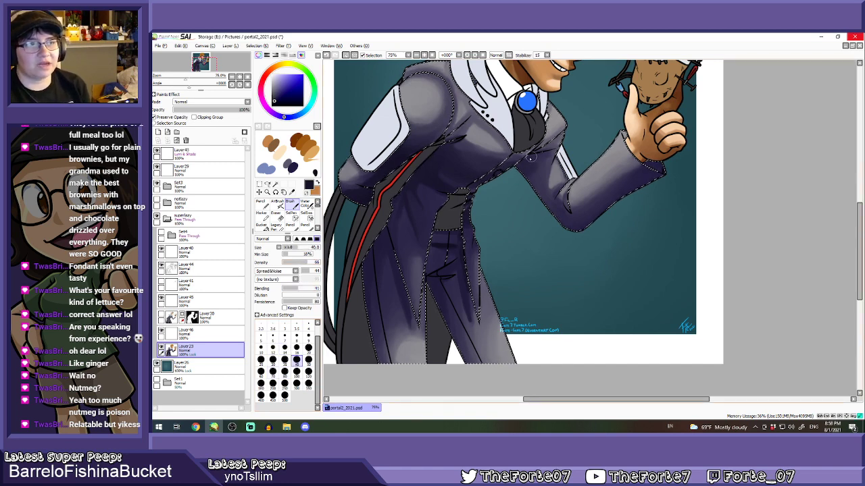
{"action": "key", "text": "bracketleft"}
{"action": "key", "text": "bracketleft"}
{"action": "key", "text": "bracketleft"}
{"action": "key", "text": "bracketleft"}
{"action": "key", "text": "bracketleft"}
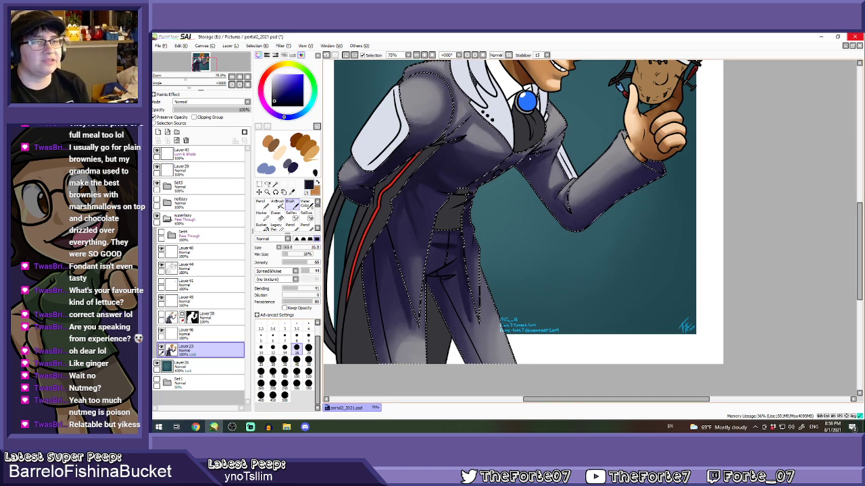
Shade the raised arm's sleeve near the elbow, enlarging the brush to 35 and reducing it to 16
{"action": "key", "text": "bracketright"}
{"action": "key", "text": "bracketright"}
{"action": "key", "text": "bracketright"}
{"action": "key", "text": "bracketright"}
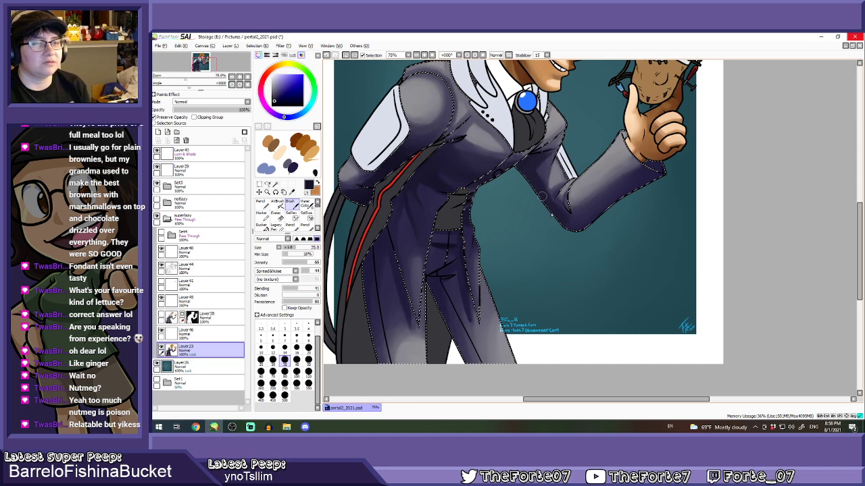
{"action": "key", "text": "bracketleft"}
{"action": "key", "text": "bracketleft"}
{"action": "key", "text": "bracketleft"}
{"action": "key", "text": "bracketleft"}
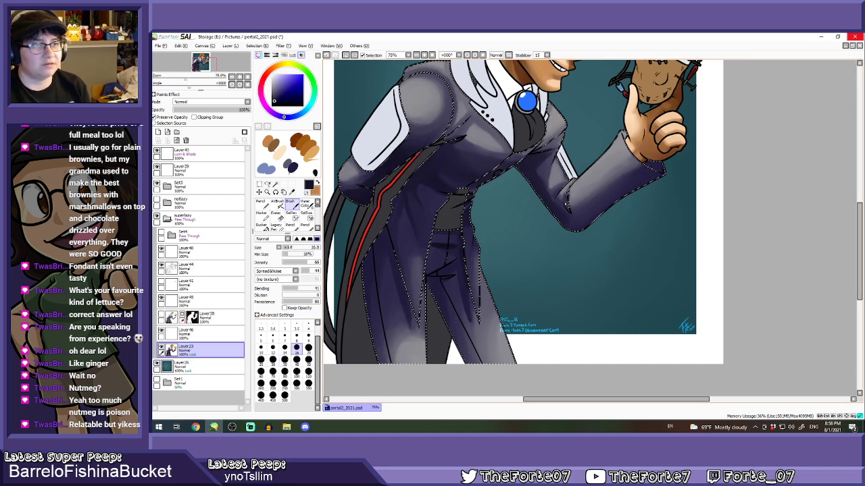
Sample navy from the coat's side and darken the raised arm's elbow with brush sizes 80 and 16
{"action": "left_click", "coordinate": [574, 201], "text": "alt"}
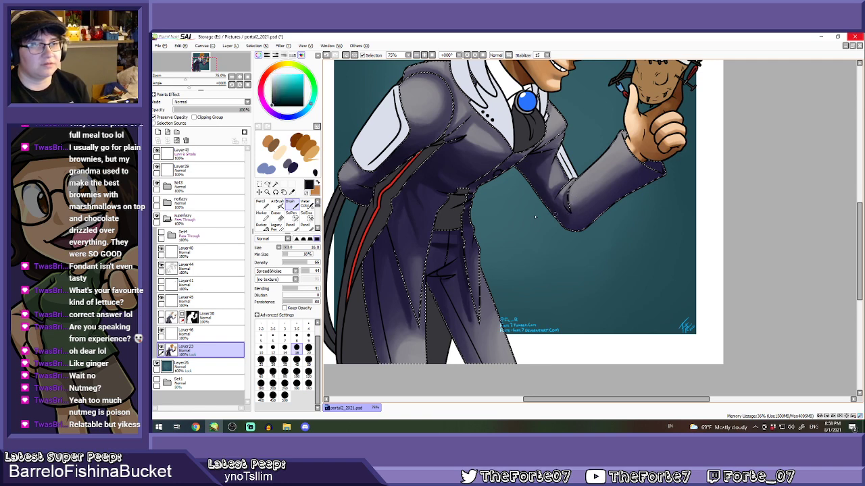
{"action": "left_click", "coordinate": [410, 192], "text": "alt"}
{"action": "key", "text": "bracketright"}
{"action": "key", "text": "bracketright"}
{"action": "key", "text": "bracketright"}
{"action": "key", "text": "bracketright"}
{"action": "key", "text": "bracketright"}
{"action": "key", "text": "bracketright"}
{"action": "key", "text": "bracketright"}
{"action": "key", "text": "bracketright"}
{"action": "key", "text": "bracketright"}
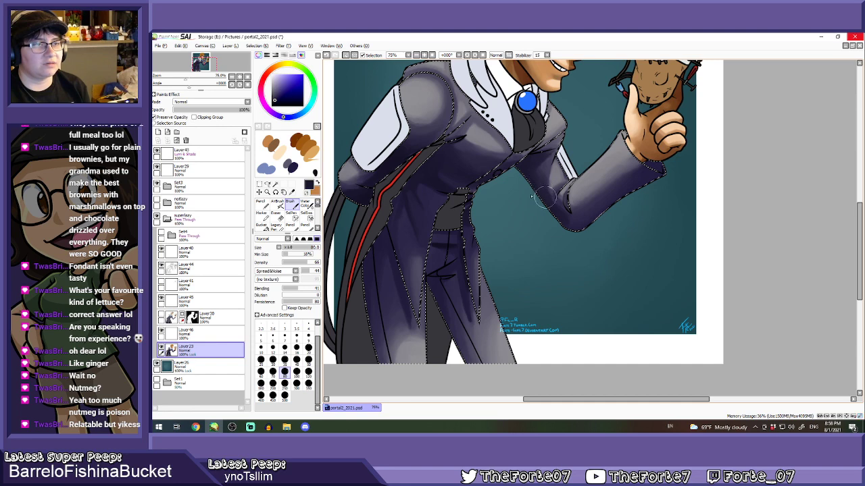
{"action": "left_click", "coordinate": [295, 347]}
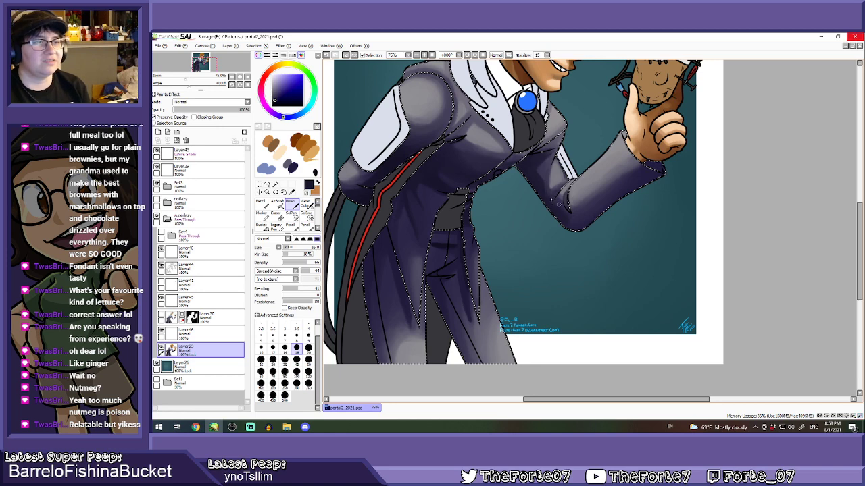
{"action": "left_click", "coordinate": [284, 371]}
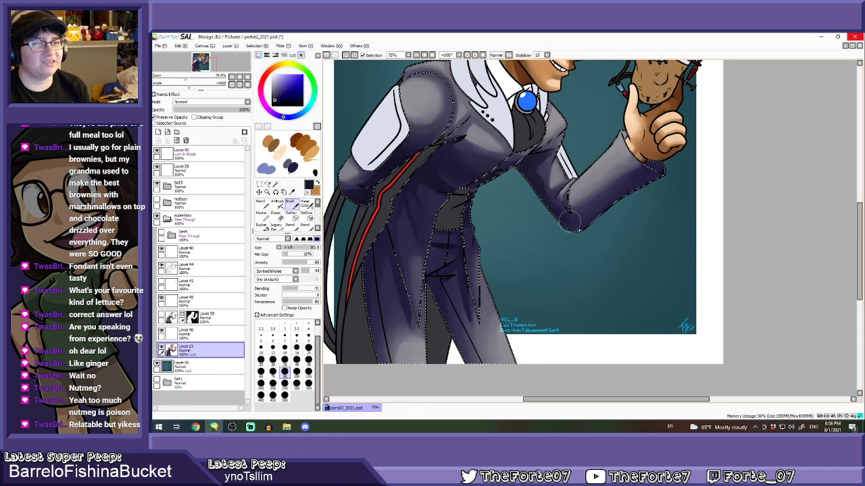
Set the brush to size 35, blending 27 and density 79, and paint navy shadow below the raised sleeve's cuff
{"action": "left_click", "coordinate": [285, 361]}
{"action": "left_click", "coordinate": [292, 288]}
{"action": "left_click", "coordinate": [311, 263]}
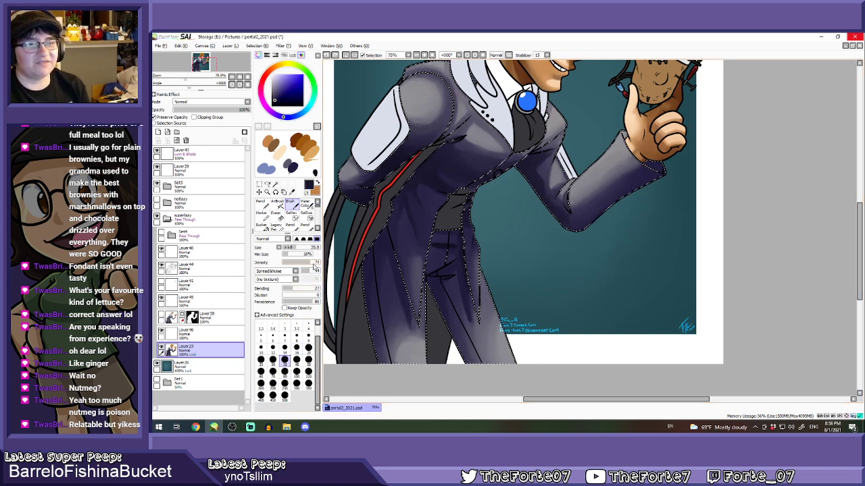
{"action": "left_click", "coordinate": [314, 262]}
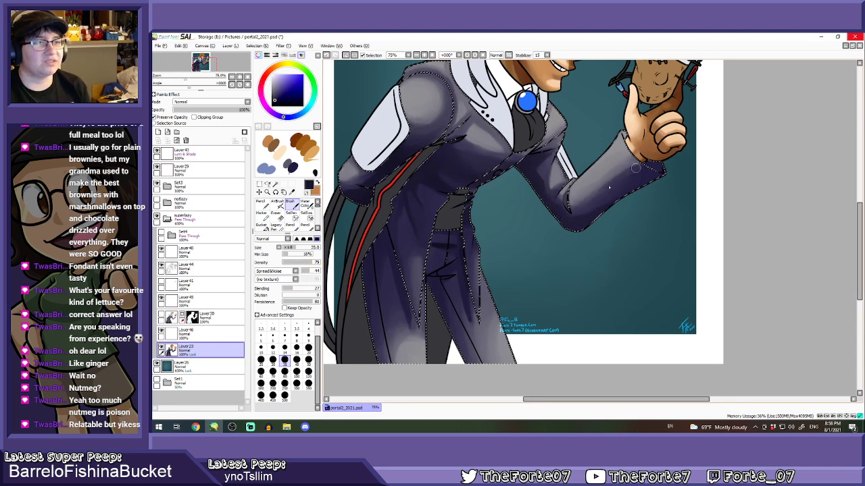
{"action": "mouse_move", "coordinate": [636, 171]}
{"action": "left_mouse_down"}
{"action": "mouse_move", "coordinate": [615, 184]}
{"action": "mouse_move", "coordinate": [637, 174]}
{"action": "left_mouse_up"}
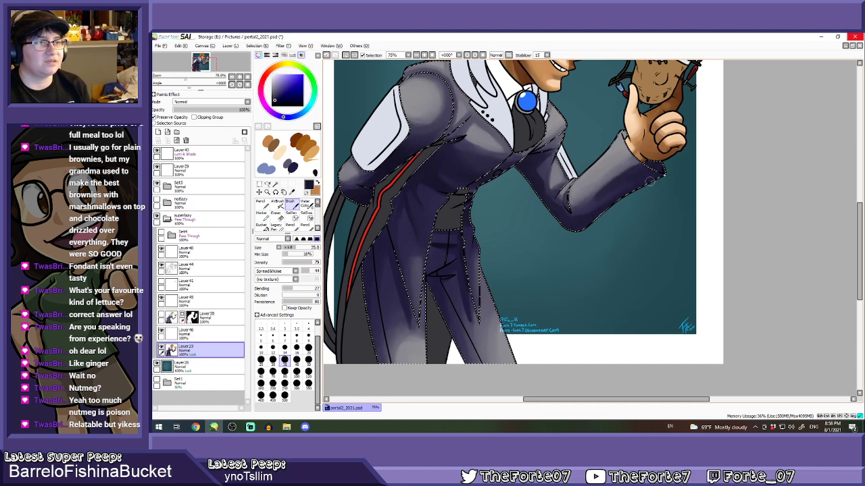
Sample navy tones from the raised sleeve and blend the forearm's shadow edge, finishing with brush size 40
{"action": "right_click", "coordinate": [647, 180]}
{"action": "mouse_move", "coordinate": [635, 178]}
{"action": "left_mouse_down"}
{"action": "mouse_move", "coordinate": [603, 194]}
{"action": "mouse_move", "coordinate": [623, 177]}
{"action": "left_mouse_up"}
{"action": "right_click", "coordinate": [618, 177]}
{"action": "left_click", "coordinate": [610, 183], "text": "alt"}
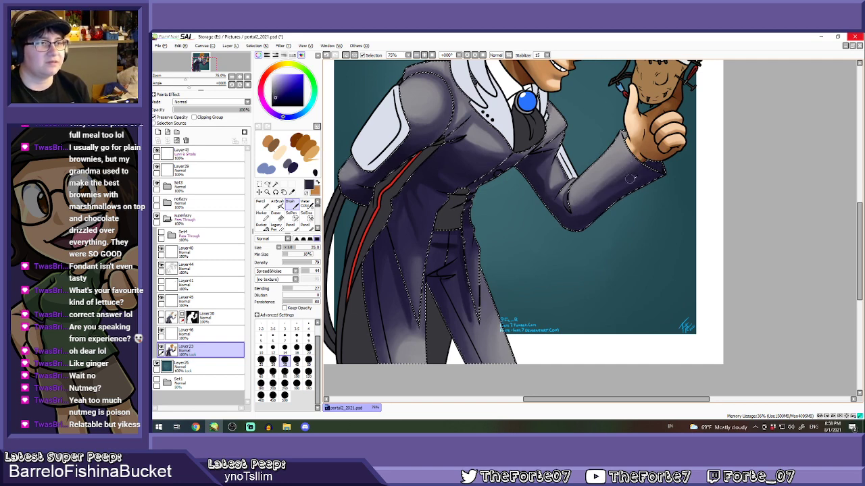
{"action": "right_click", "coordinate": [618, 181]}
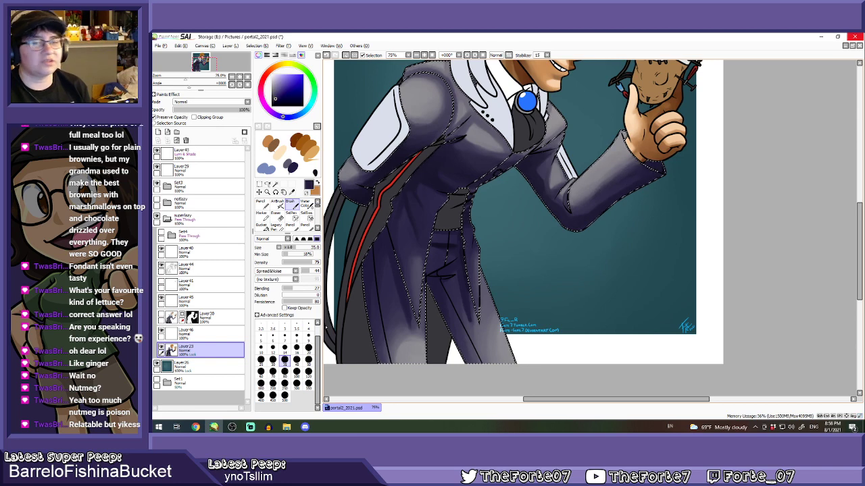
{"action": "left_click", "coordinate": [297, 371]}
{"action": "right_click", "coordinate": [588, 212]}
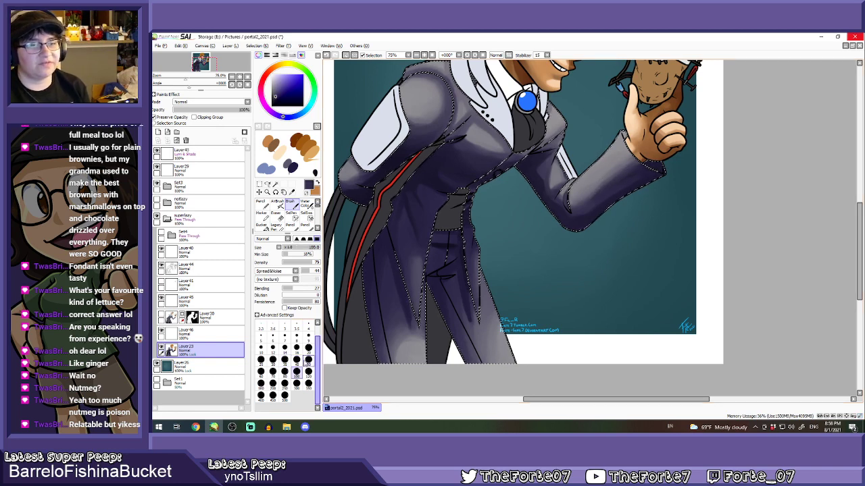
{"action": "left_click", "coordinate": [296, 361]}
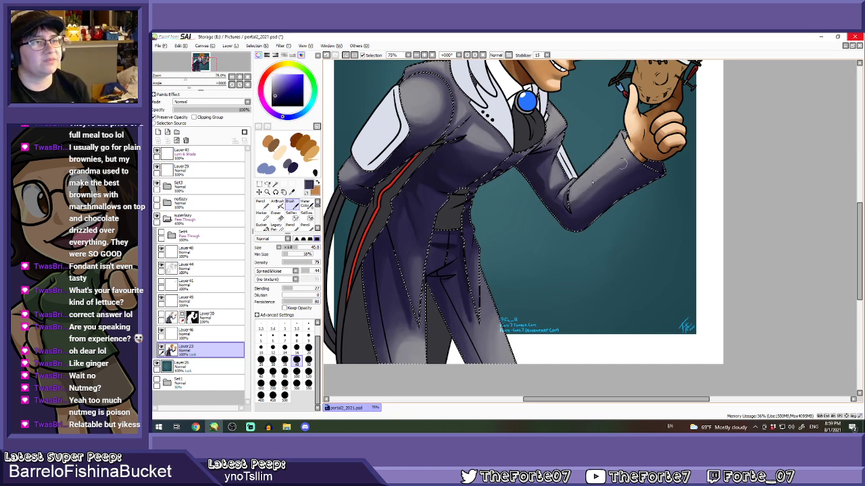
Set the brush to size 80, blending 68 and density 50, and blend sampled greys over the raised forearm near the cuff
{"action": "left_click", "coordinate": [284, 370]}
{"action": "left_click", "coordinate": [308, 288]}
{"action": "left_click", "coordinate": [304, 262]}
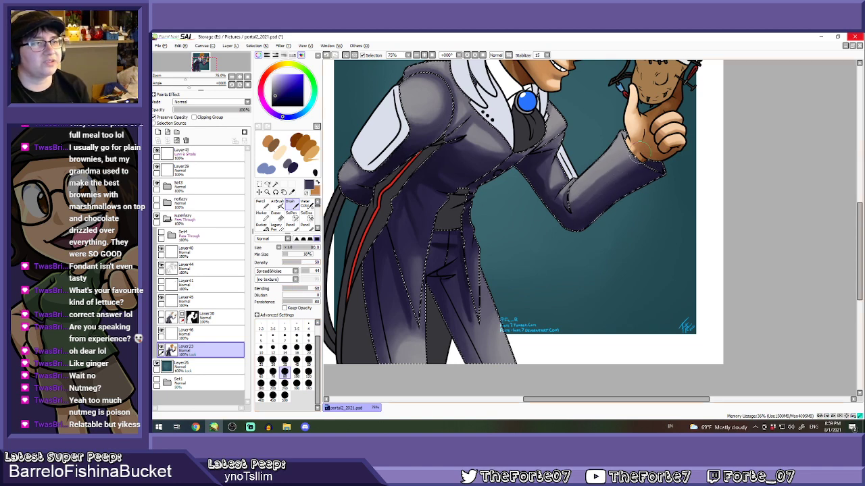
{"action": "left_click", "coordinate": [628, 156], "text": "alt"}
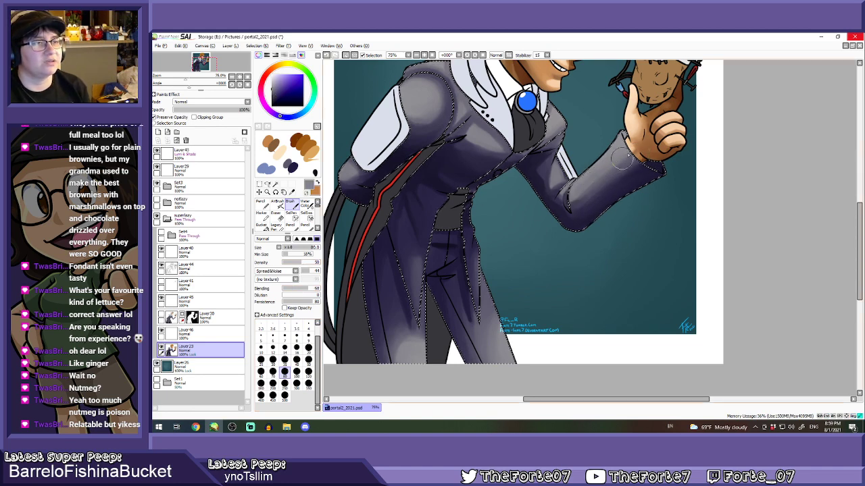
{"action": "left_click", "coordinate": [606, 167], "text": "alt"}
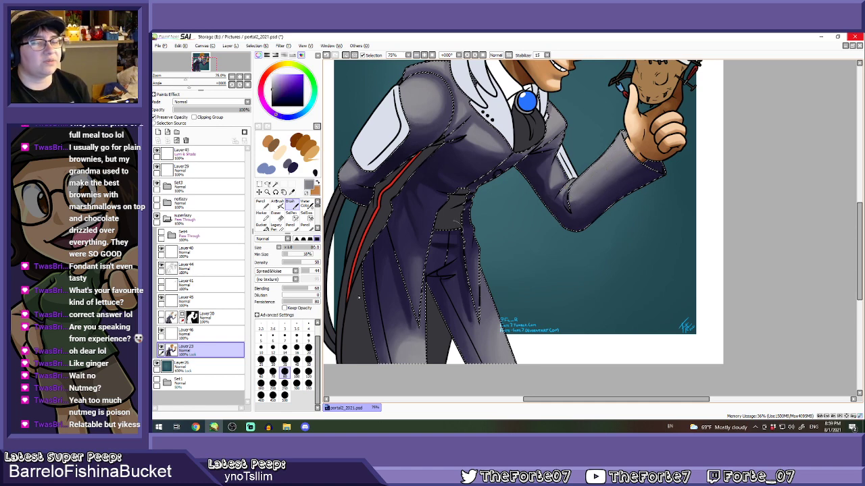
Choose a lighter bluish grey and set the brush to size 30, blending 31 and density 66
{"action": "left_click", "coordinate": [296, 360]}
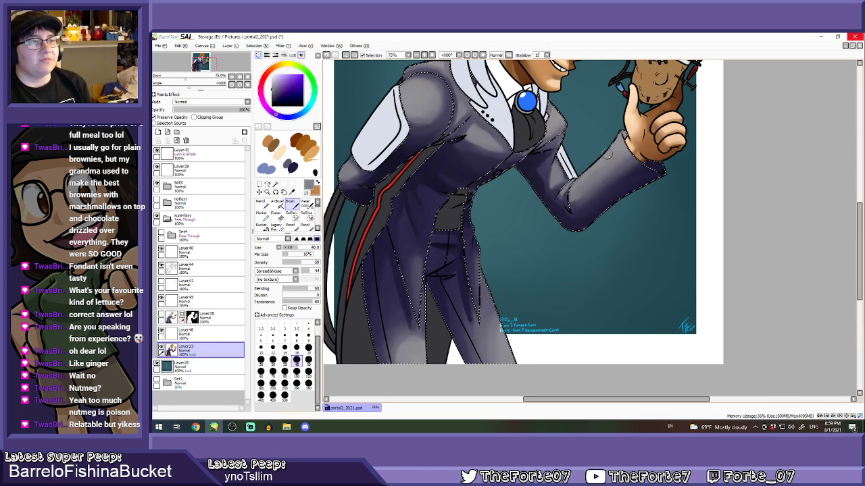
{"action": "left_click", "coordinate": [282, 117]}
{"action": "left_click_drag", "start_coordinate": [279, 80], "coordinate": [272, 83]}
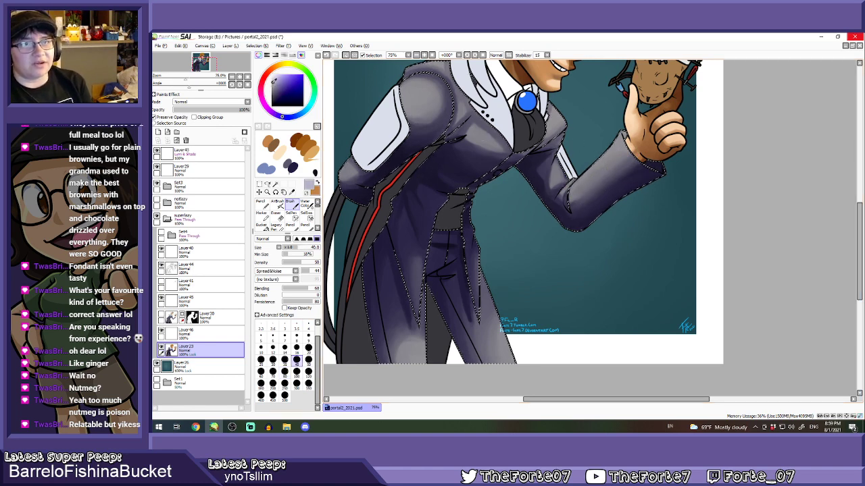
{"action": "left_click", "coordinate": [272, 360]}
{"action": "left_click", "coordinate": [293, 289]}
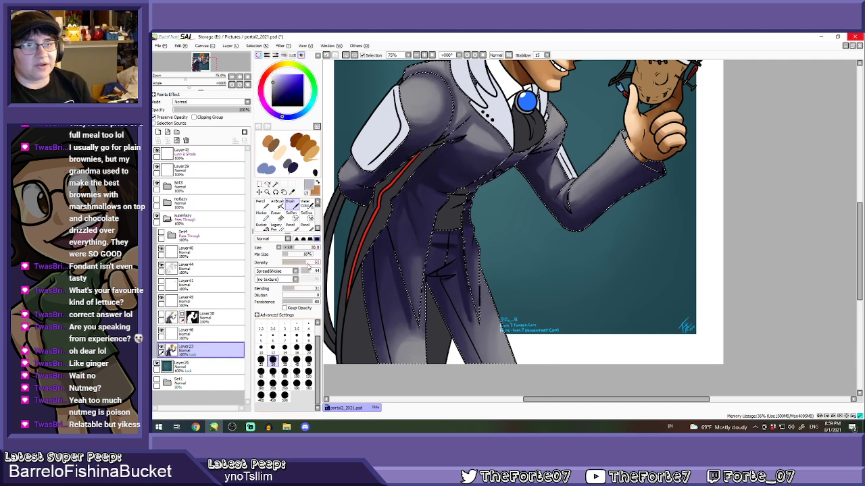
Paint light grey highlights along the raised forearm, on the coat's chest and beside the lapel at the far shoulder
{"action": "mouse_move", "coordinate": [612, 155]}
{"action": "left_mouse_down"}
{"action": "mouse_move", "coordinate": [578, 186]}
{"action": "mouse_move", "coordinate": [618, 154]}
{"action": "mouse_move", "coordinate": [575, 179]}
{"action": "left_mouse_up"}
{"action": "mouse_move", "coordinate": [478, 139]}
{"action": "left_mouse_down"}
{"action": "mouse_move", "coordinate": [495, 142]}
{"action": "mouse_move", "coordinate": [477, 134]}
{"action": "left_mouse_up"}
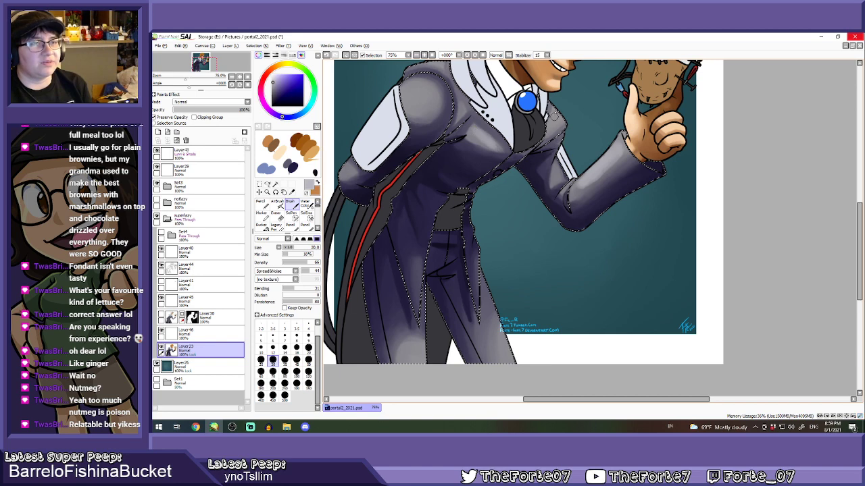
{"action": "left_click_drag", "start_coordinate": [554, 113], "coordinate": [552, 123]}
{"action": "scroll", "coordinate": [469, 168], "scroll_direction": "down", "scroll_amount": 1}
{"action": "scroll", "coordinate": [435, 112], "scroll_direction": "up", "scroll_amount": 2}
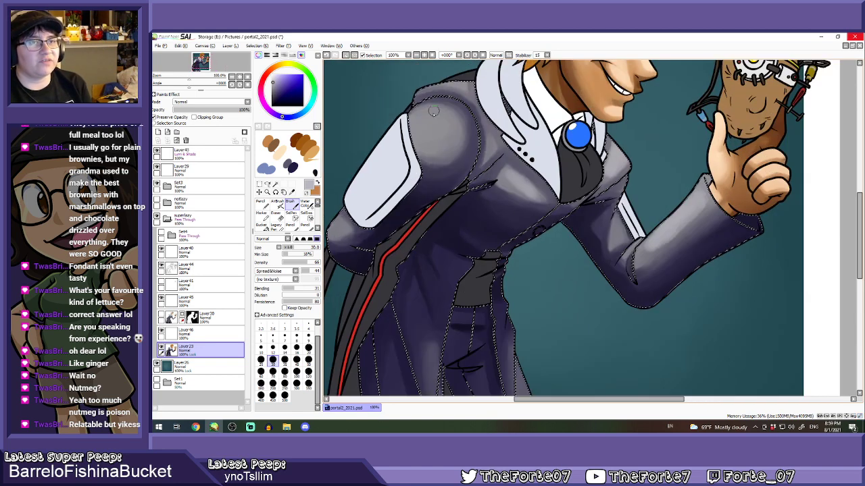
Brighten the near shoulder's highlight and, with brush size 40, blend sampled greys over the near sleeve's elbow below the white panel
{"action": "mouse_move", "coordinate": [436, 114]}
{"action": "left_mouse_down"}
{"action": "mouse_move", "coordinate": [431, 129]}
{"action": "mouse_move", "coordinate": [446, 132]}
{"action": "mouse_move", "coordinate": [424, 128]}
{"action": "left_mouse_up"}
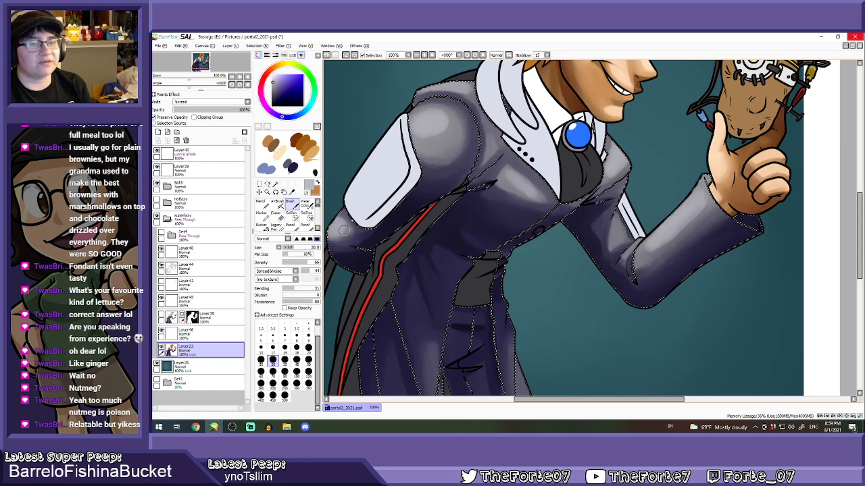
{"action": "left_click", "coordinate": [297, 347]}
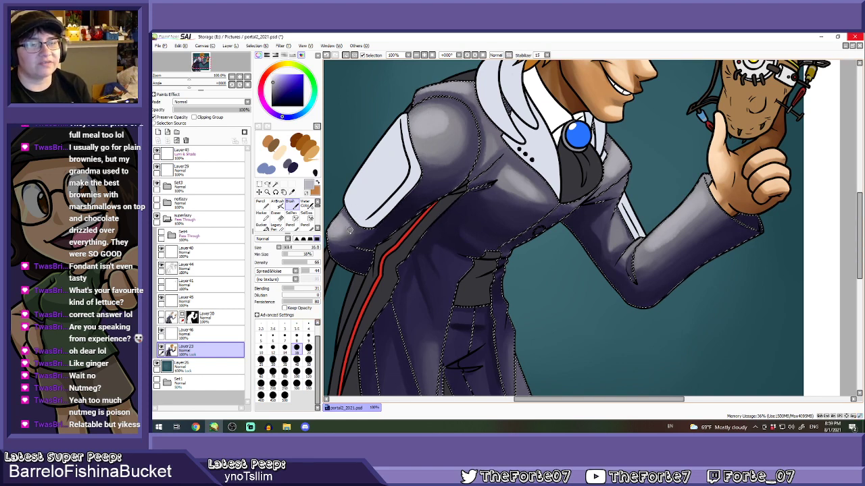
{"action": "left_click", "coordinate": [297, 359]}
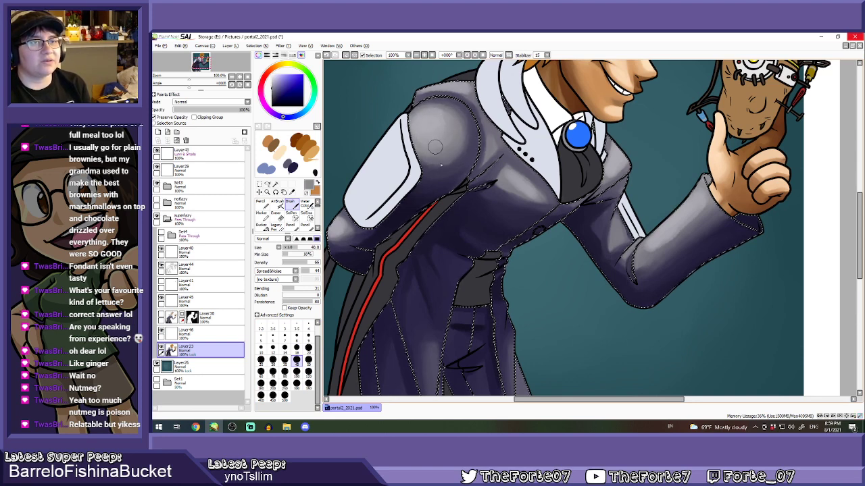
{"action": "left_click_drag", "start_coordinate": [336, 227], "coordinate": [340, 235]}
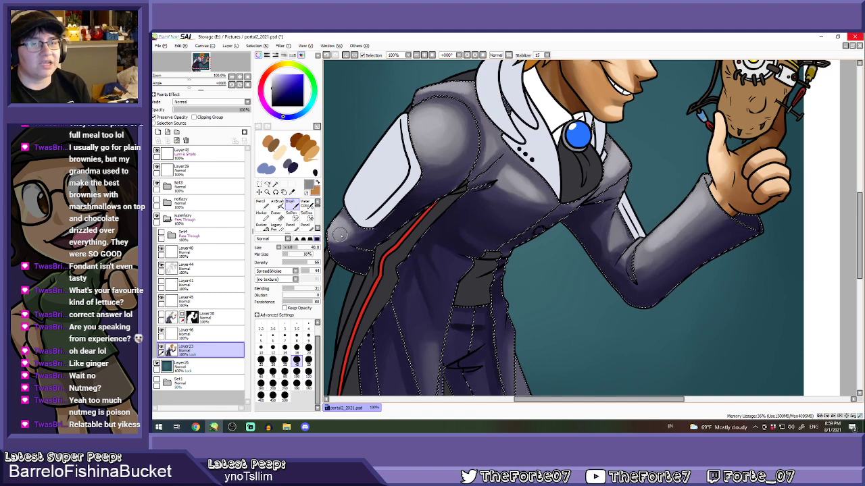
{"action": "right_click", "coordinate": [356, 237]}
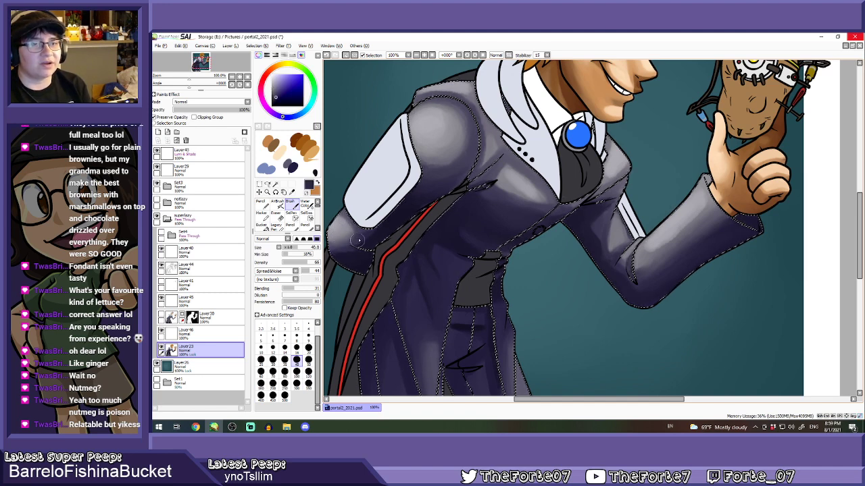
{"action": "left_click_drag", "start_coordinate": [354, 236], "coordinate": [347, 227]}
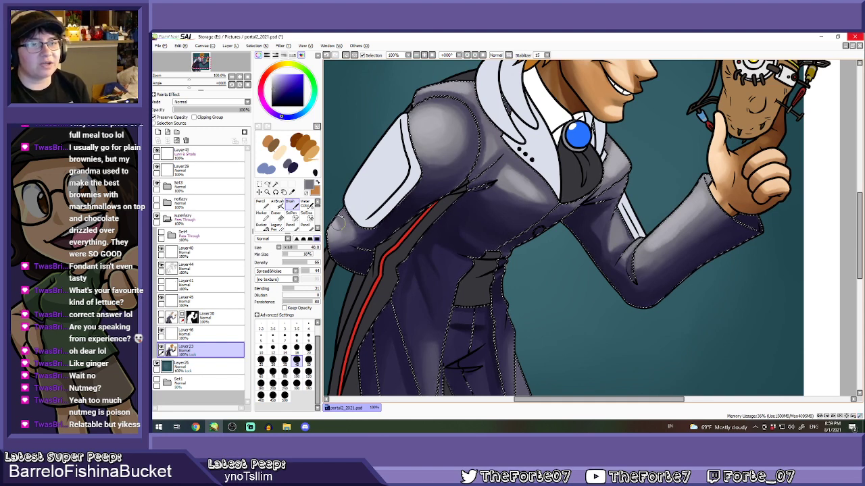
Sample light grey from the near shoulder and navy from the lower sleeve to refine the elbow's shading
{"action": "scroll", "coordinate": [425, 174], "scroll_direction": "down", "scroll_amount": 4}
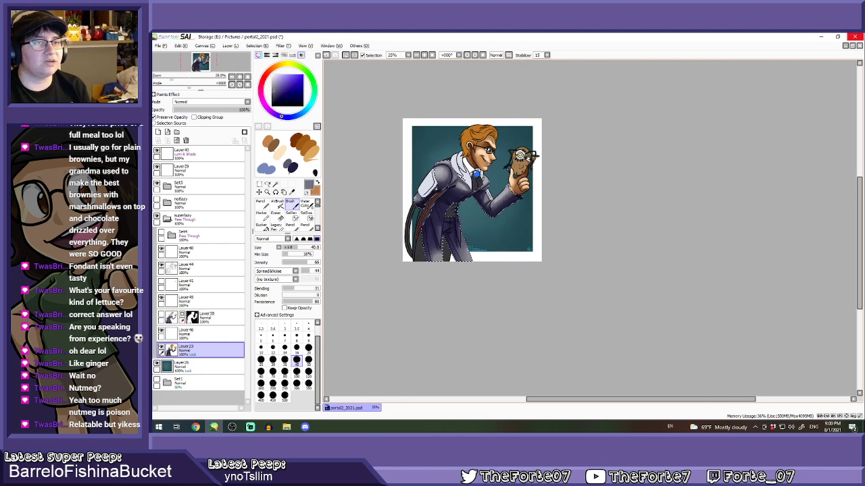
{"action": "scroll", "coordinate": [423, 189], "scroll_direction": "up", "scroll_amount": 3}
{"action": "scroll", "coordinate": [402, 212], "scroll_direction": "up", "scroll_amount": 1}
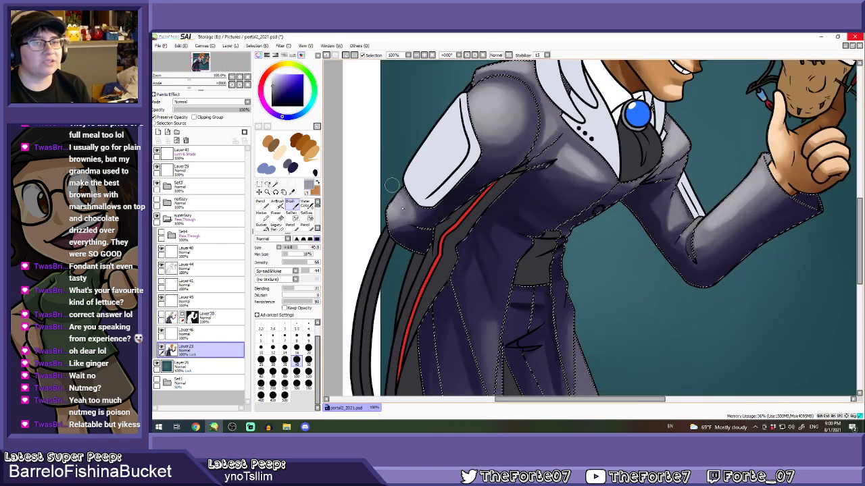
{"action": "right_click", "coordinate": [491, 100]}
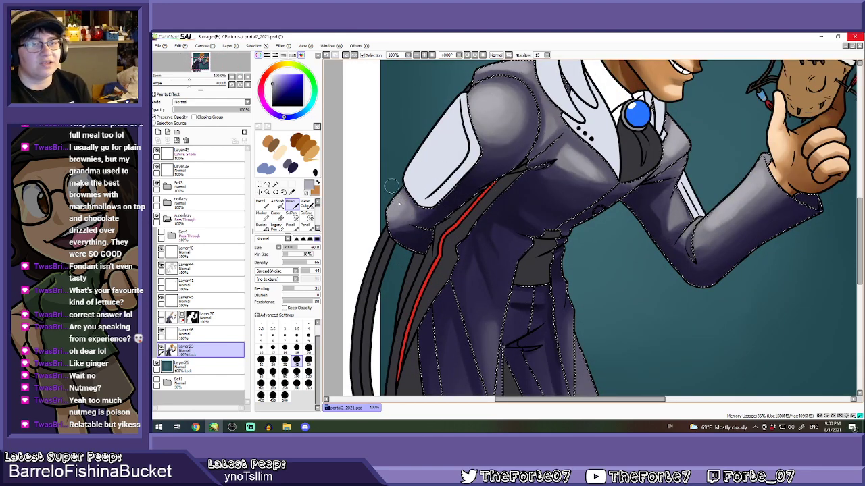
{"action": "left_click", "coordinate": [415, 219], "text": "alt"}
{"action": "right_click", "coordinate": [409, 225]}
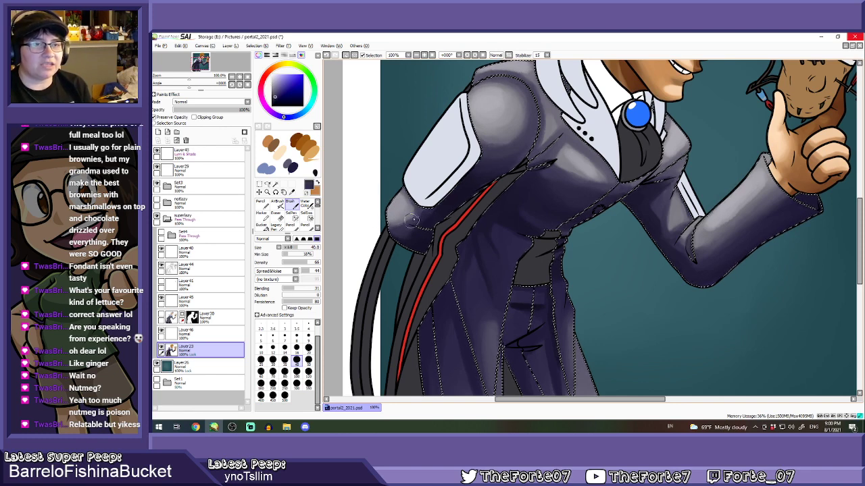
Sample greys from the coat's chest to blend the highlight beside the lapel
{"action": "scroll", "coordinate": [514, 150], "scroll_direction": "down", "scroll_amount": 1}
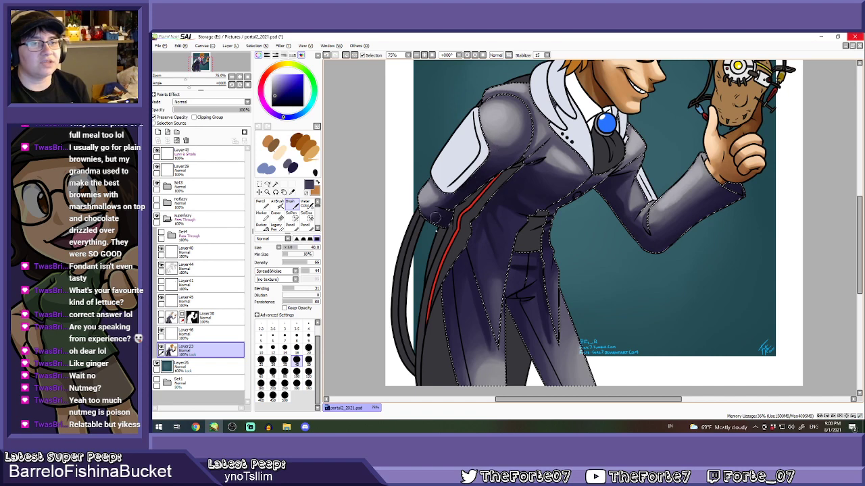
{"action": "right_click", "coordinate": [556, 158]}
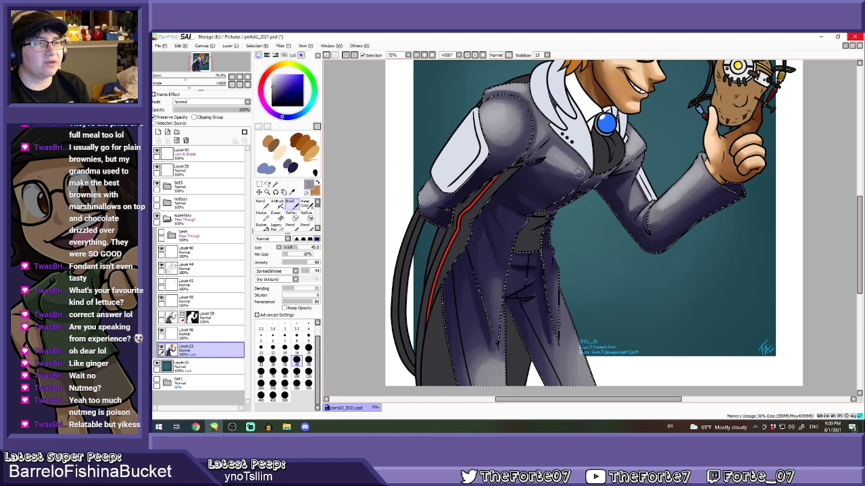
{"action": "right_click", "coordinate": [581, 175]}
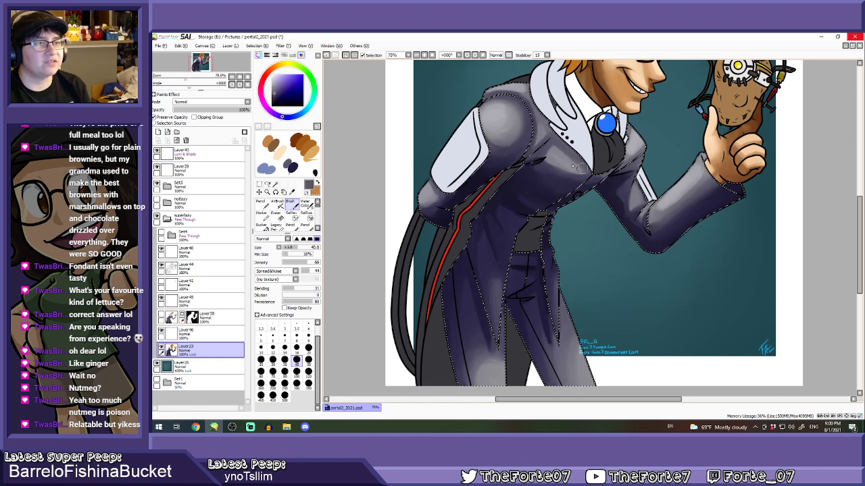
Darken the folds on the coat's torso with a sampled dark navy, using brush sizes 14 and 16, density 75 and blending 16
{"action": "left_click", "coordinate": [519, 181], "text": "alt"}
{"action": "left_click", "coordinate": [284, 348]}
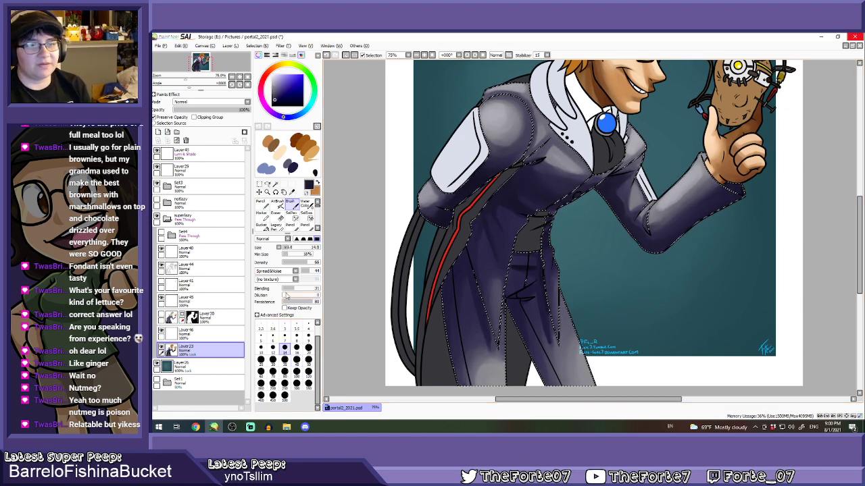
{"action": "scroll", "coordinate": [530, 82], "scroll_direction": "up", "scroll_amount": 1}
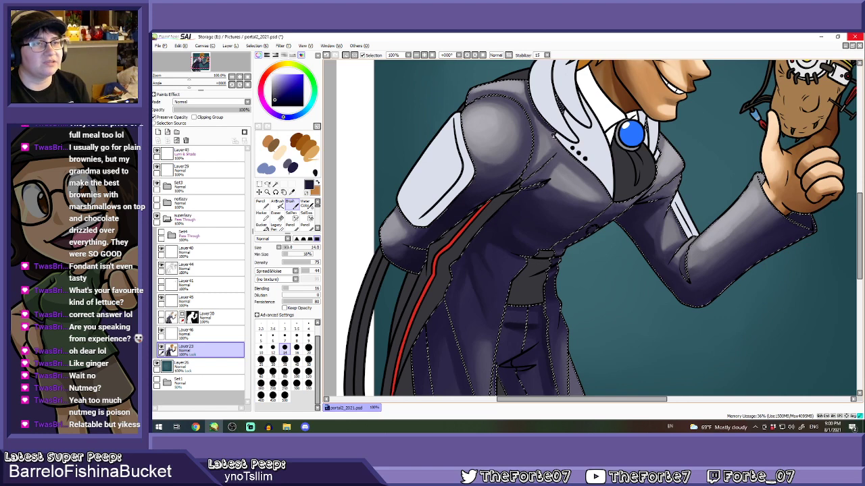
{"action": "left_click", "coordinate": [296, 349]}
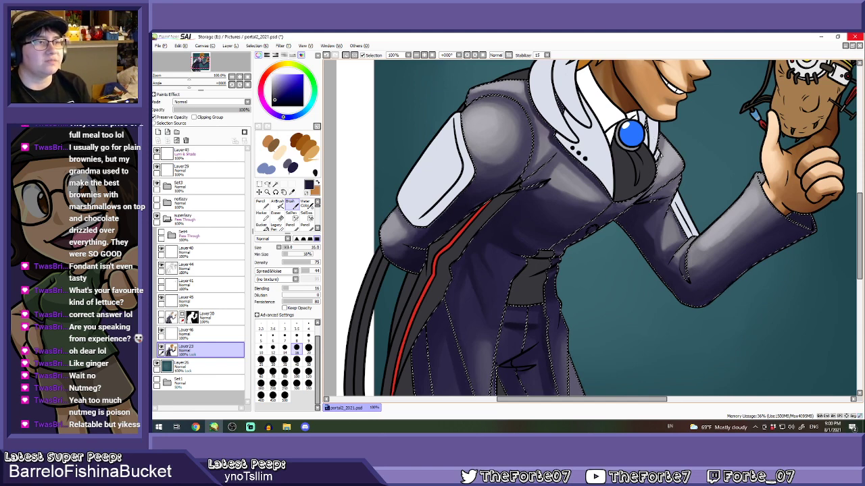
Blend the shading around the coat's shoulder and lapel with brush sizes 14 and 35, density 23 and blending 43
{"action": "left_click", "coordinate": [285, 359]}
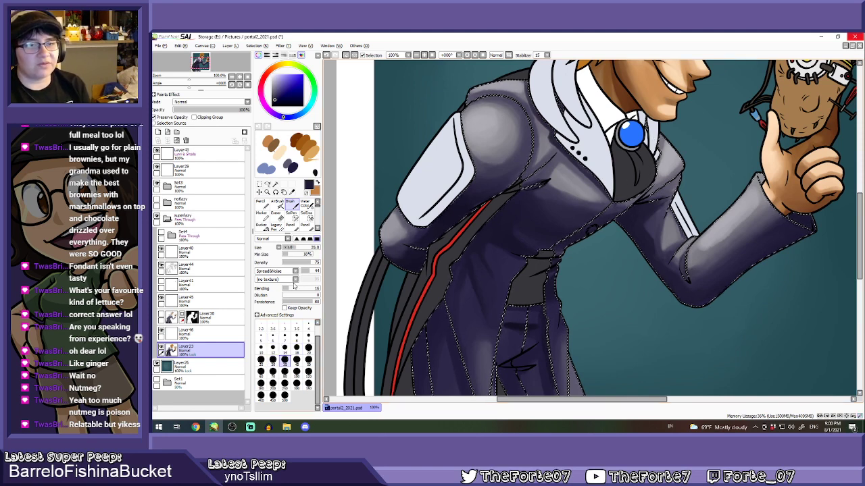
{"action": "left_click", "coordinate": [298, 288]}
{"action": "left_click", "coordinate": [291, 262]}
{"action": "right_click", "coordinate": [287, 164]}
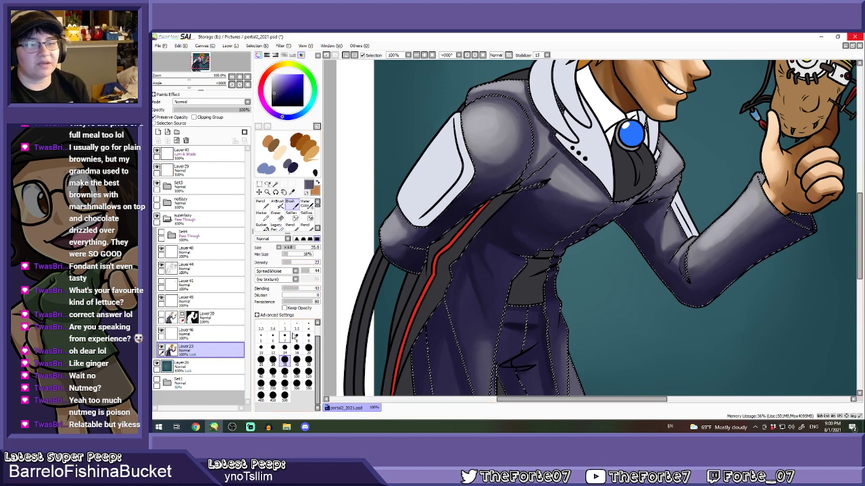
{"action": "left_click", "coordinate": [285, 348]}
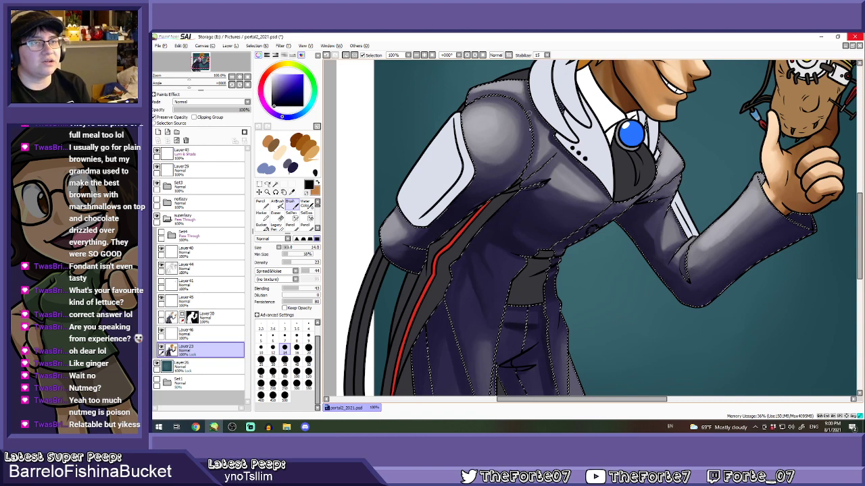
{"action": "left_click", "coordinate": [284, 360]}
{"action": "mouse_move", "coordinate": [476, 98]}
{"action": "left_mouse_down"}
{"action": "mouse_move", "coordinate": [524, 95]}
{"action": "mouse_move", "coordinate": [545, 128]}
{"action": "left_mouse_up"}
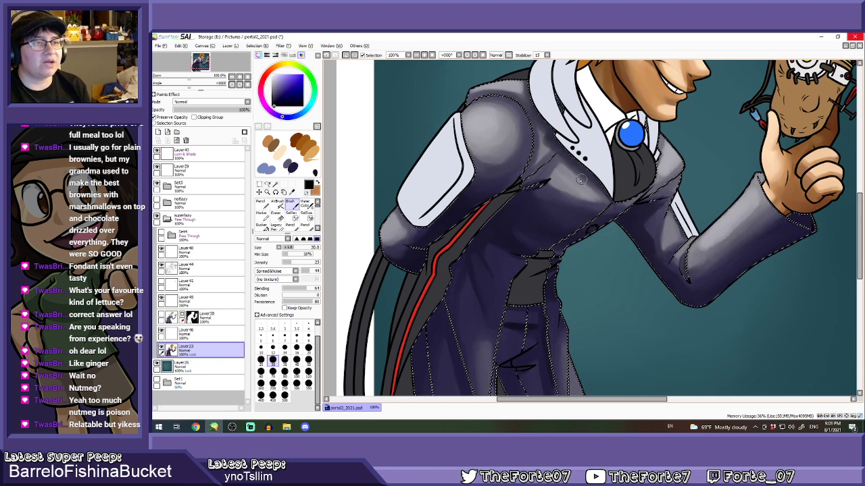
Paint a highlight on the coat's chest with a sampled light grey at brush size 16, density 62 and blending 25
{"action": "left_click", "coordinate": [560, 182], "text": "alt"}
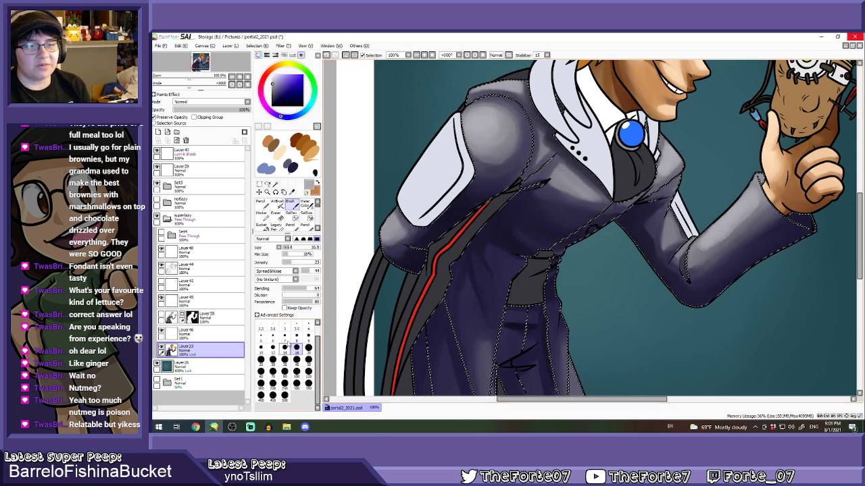
{"action": "left_click", "coordinate": [297, 348]}
{"action": "left_click", "coordinate": [296, 289]}
{"action": "left_click", "coordinate": [291, 288]}
{"action": "left_click", "coordinate": [305, 263]}
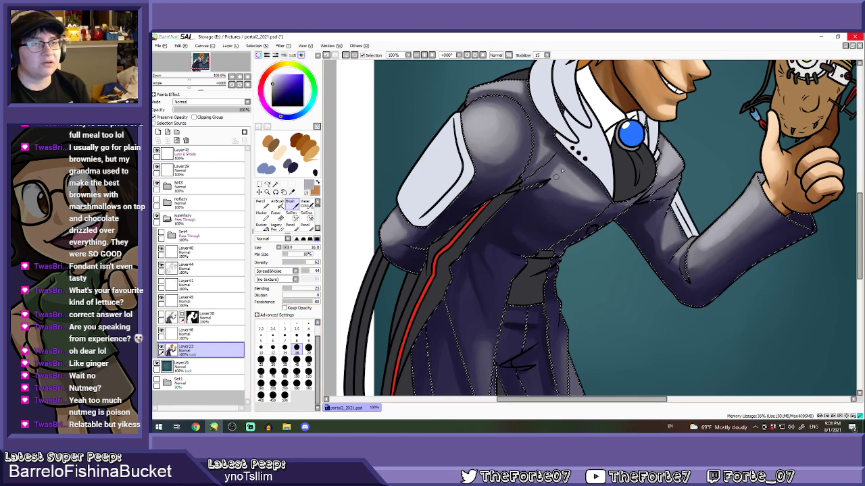
Brush light grey along the raised forearm's sleeve at size 70 and shade its elbow with a sampled dark navy
{"action": "left_click", "coordinate": [285, 359]}
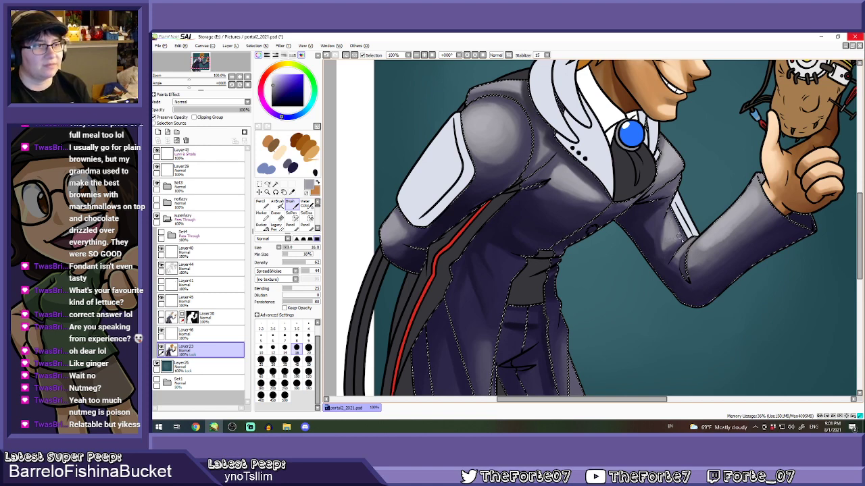
{"action": "left_click", "coordinate": [297, 361]}
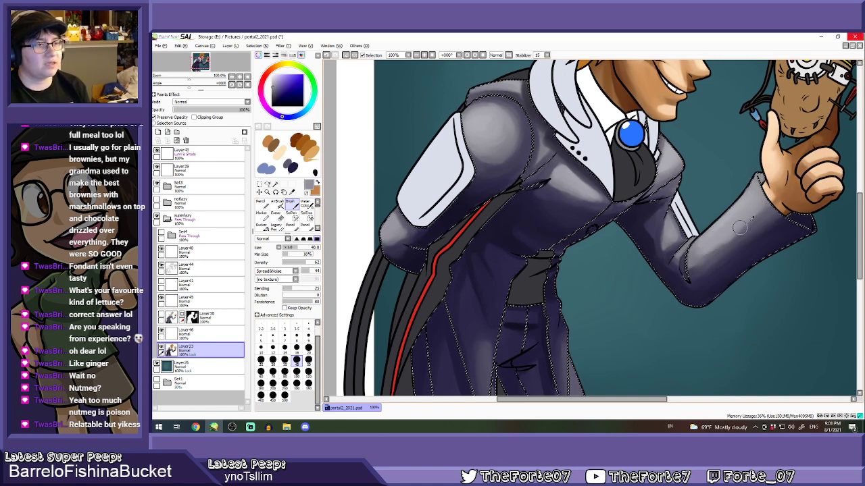
{"action": "left_click", "coordinate": [273, 372]}
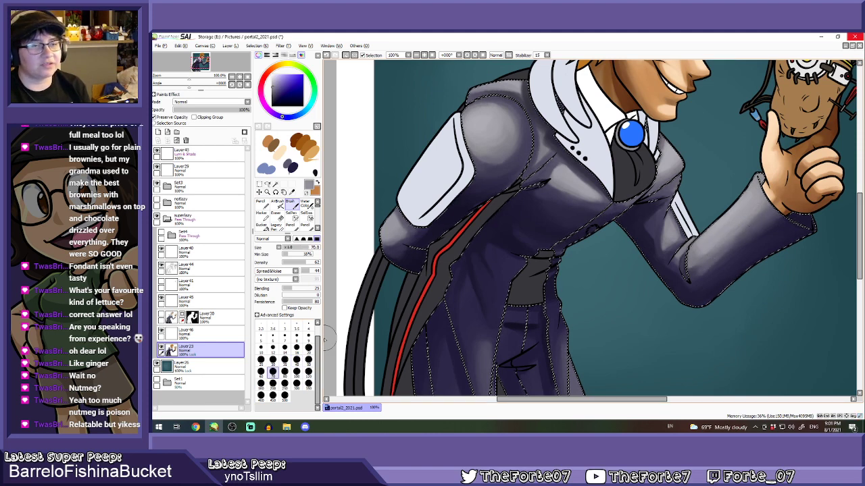
{"action": "left_click_drag", "start_coordinate": [754, 217], "coordinate": [696, 266]}
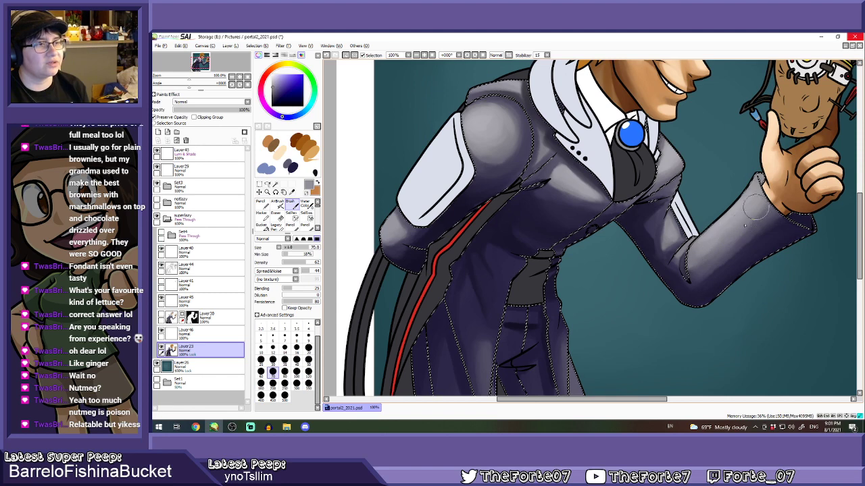
{"action": "right_click", "coordinate": [698, 293]}
{"action": "mouse_move", "coordinate": [698, 292]}
{"action": "left_mouse_down"}
{"action": "mouse_move", "coordinate": [710, 275]}
{"action": "mouse_move", "coordinate": [721, 277]}
{"action": "left_mouse_up"}
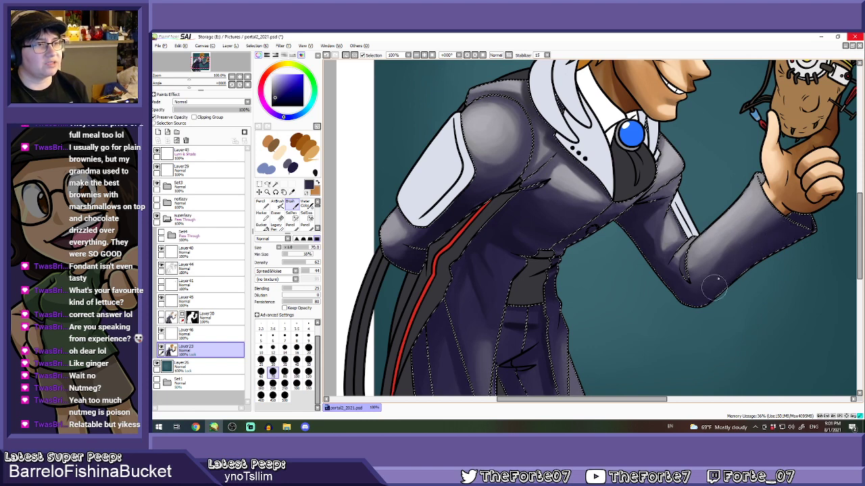
Rework the grey fade at the coat's lower hem at brush size 70, undoing unwanted strokes
{"action": "scroll", "coordinate": [702, 237], "scroll_direction": "down", "scroll_amount": 4}
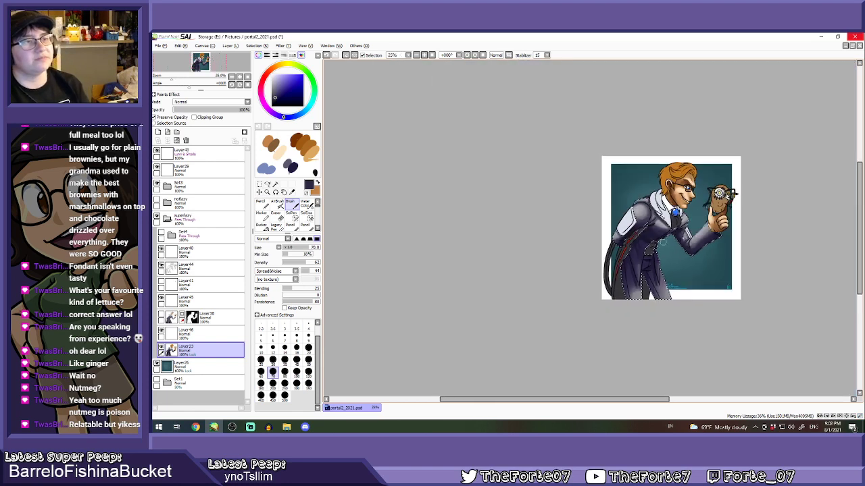
{"action": "scroll", "coordinate": [741, 244], "scroll_direction": "up", "scroll_amount": 2}
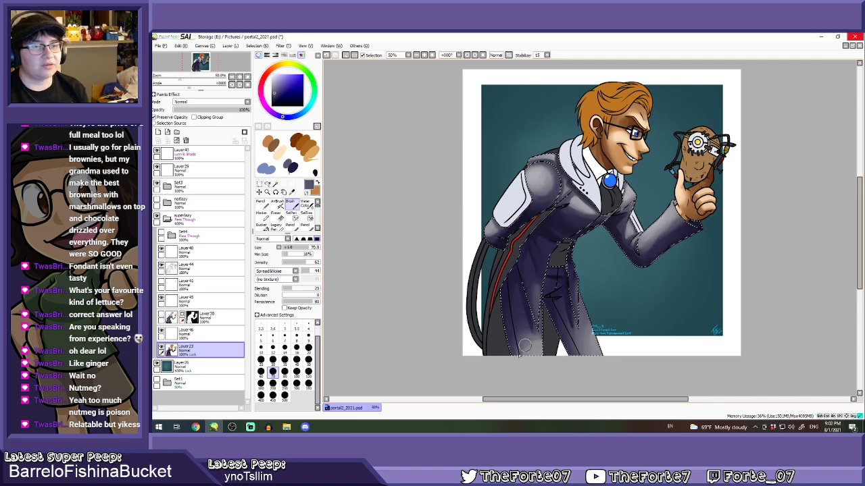
{"action": "key", "text": "ctrl+z"}
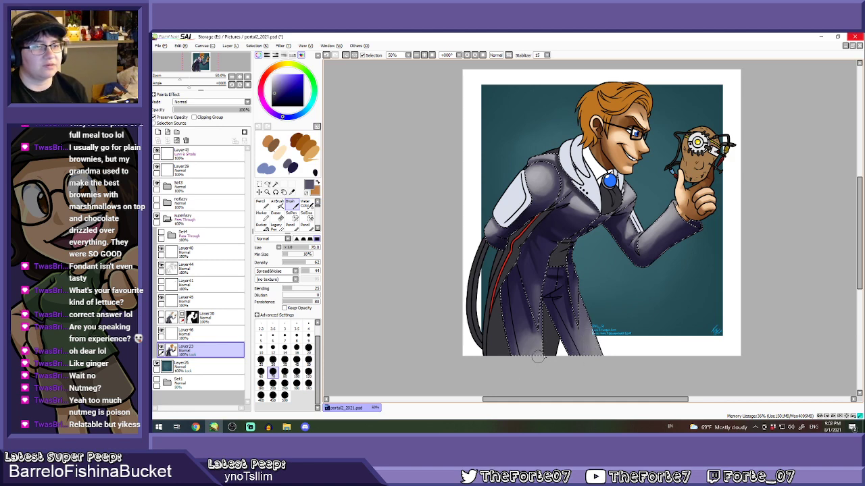
{"action": "key", "text": "ctrl+z"}
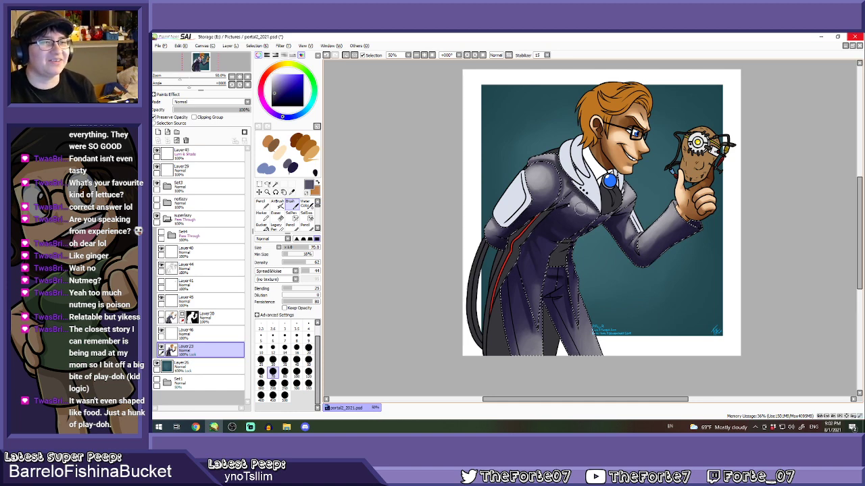
Refine the shading beside the lapel with grey and navy tones sampled from the coat, using brush size 20
{"action": "scroll", "coordinate": [645, 195], "scroll_direction": "up", "scroll_amount": 1}
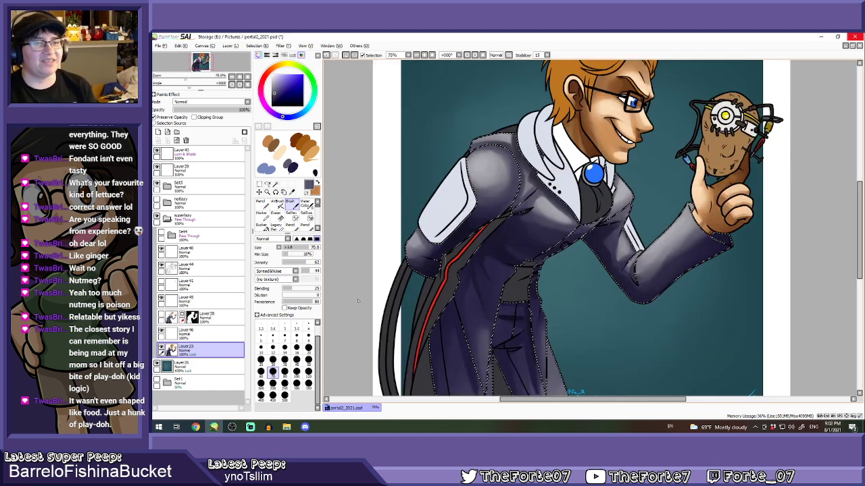
{"action": "left_click", "coordinate": [297, 361]}
{"action": "left_click", "coordinate": [308, 348]}
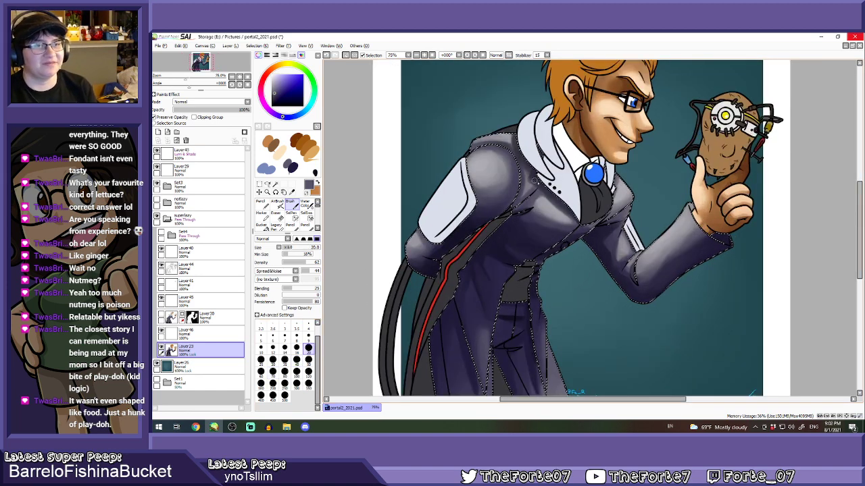
{"action": "scroll", "coordinate": [540, 191], "scroll_direction": "up", "scroll_amount": 1}
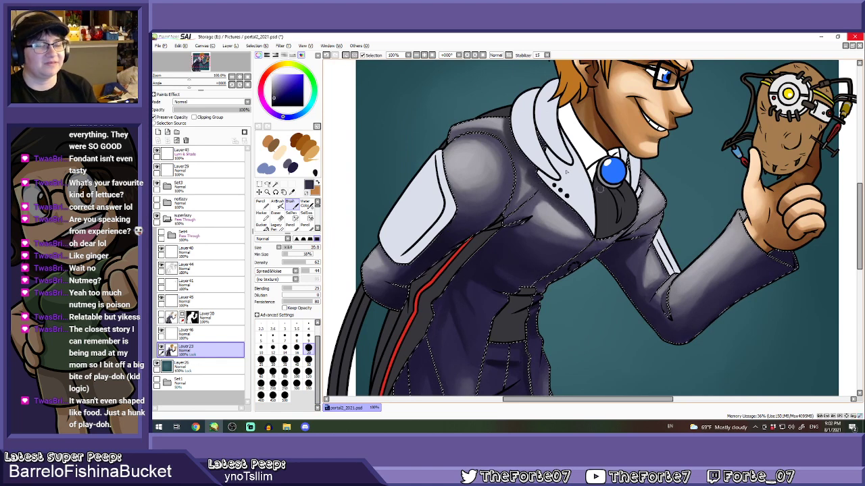
{"action": "right_click", "coordinate": [569, 224]}
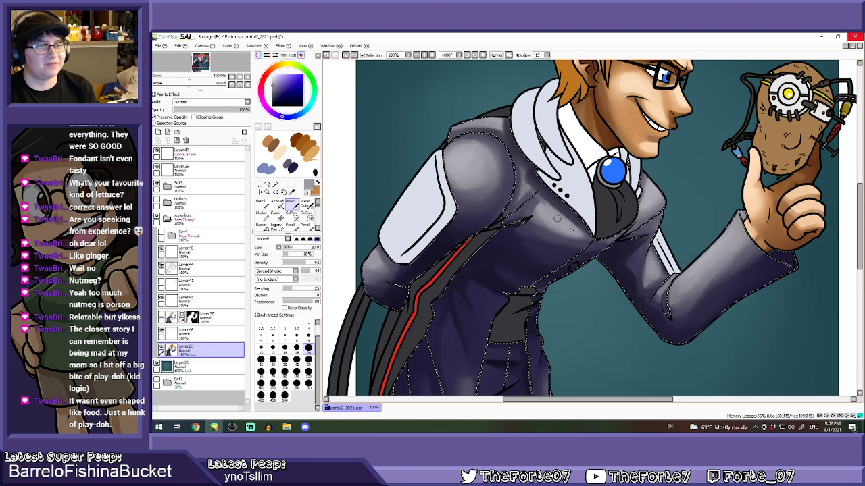
{"action": "left_click", "coordinate": [534, 195], "text": "alt"}
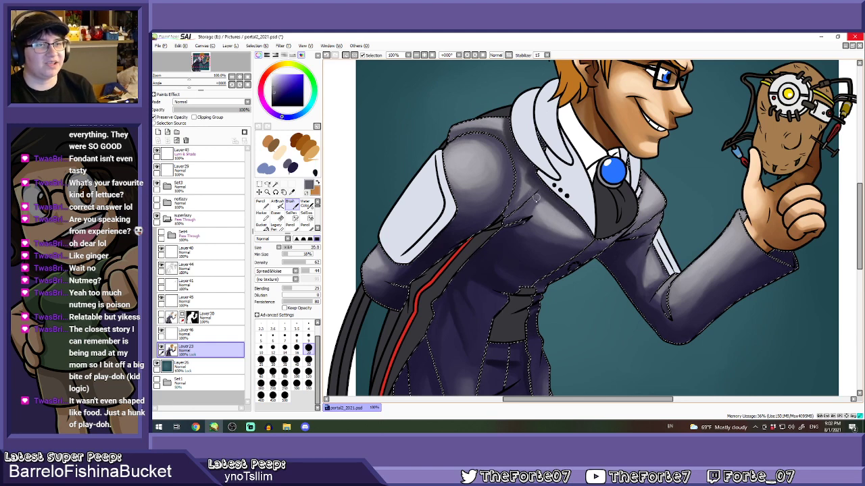
{"action": "left_click", "coordinate": [529, 181], "text": "alt"}
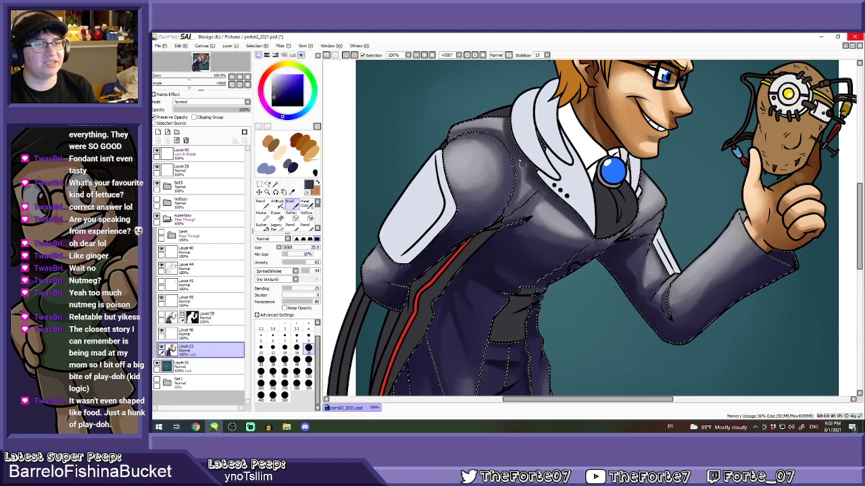
{"action": "left_click", "coordinate": [528, 174], "text": "alt"}
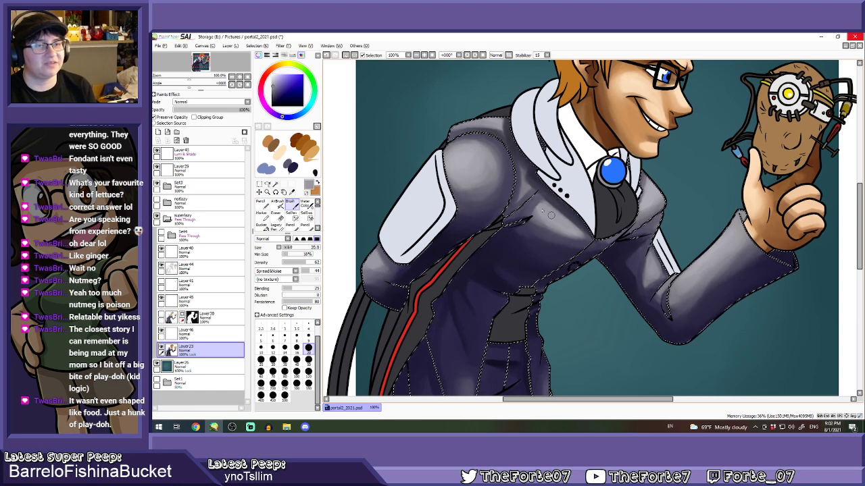
Add sharper highlights along the lapel and chest at density 72 and blending 14, using brush sizes 12, 40 and 16
{"action": "left_click", "coordinate": [272, 348]}
{"action": "left_click", "coordinate": [287, 288]}
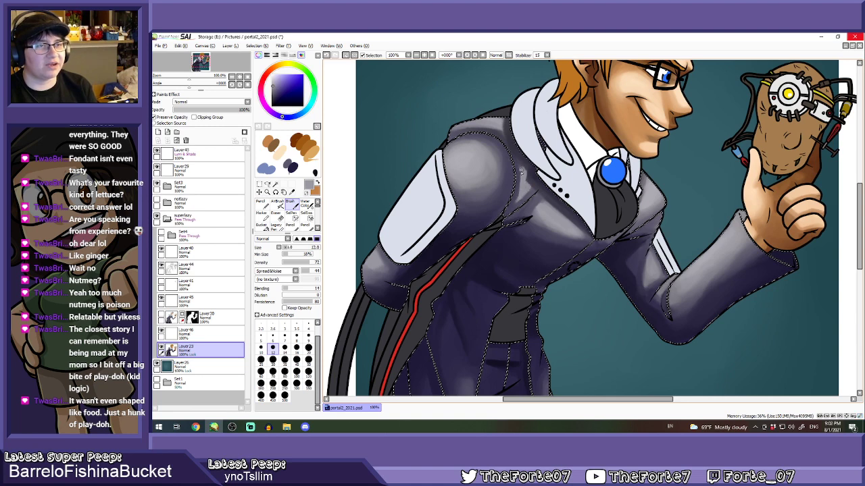
{"action": "left_click", "coordinate": [296, 361]}
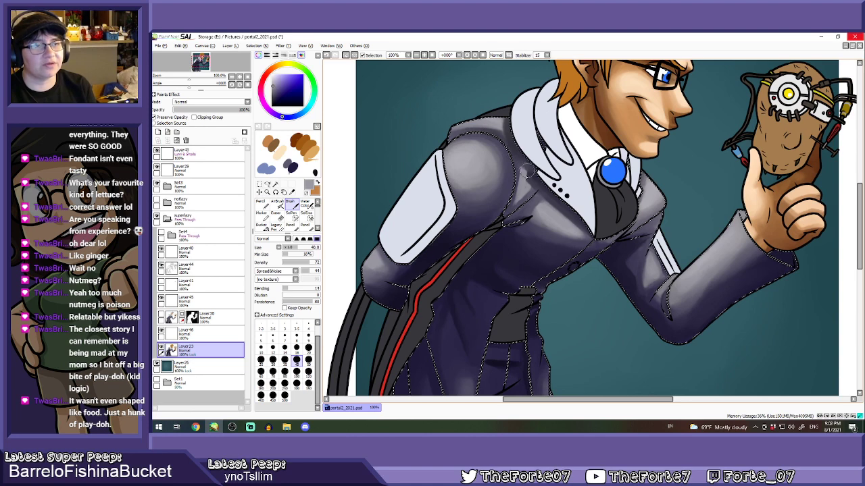
{"action": "key", "text": "bracketleft"}
{"action": "key", "text": "bracketleft"}
{"action": "key", "text": "bracketleft"}
{"action": "key", "text": "bracketleft"}
{"action": "key", "text": "bracketleft"}
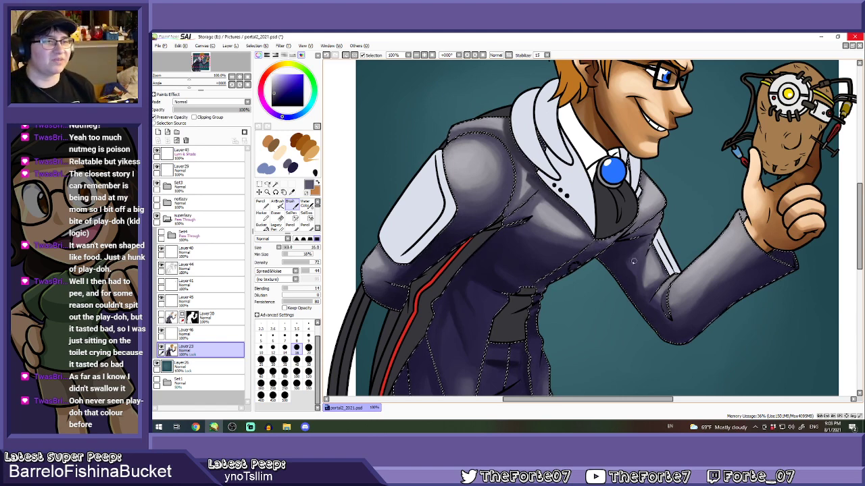
Deepen the shadows on the coat's torso and waist with sampled dark navy tones, using brush sizes 35 and 50
{"action": "right_click", "coordinate": [580, 250]}
{"action": "left_click", "coordinate": [284, 360]}
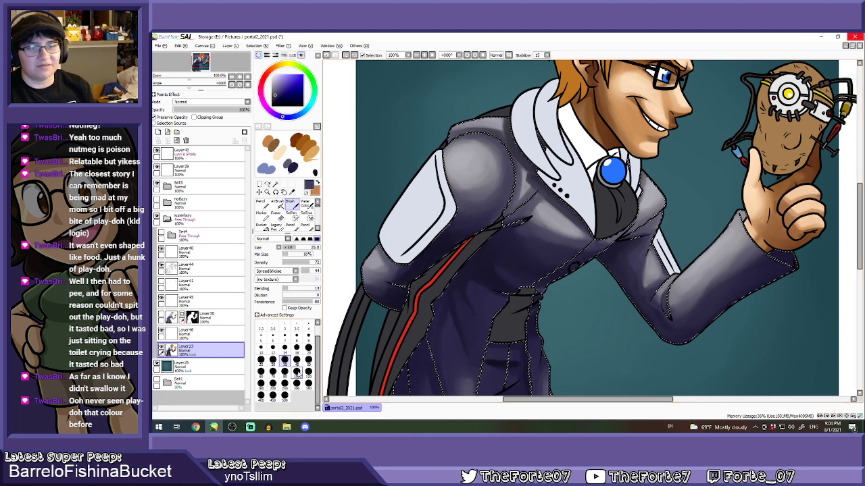
{"action": "left_click", "coordinate": [297, 373]}
{"action": "right_click", "coordinate": [470, 286]}
{"action": "key", "text": "bracketleft"}
{"action": "key", "text": "bracketleft"}
{"action": "key", "text": "bracketleft"}
{"action": "key", "text": "bracketleft"}
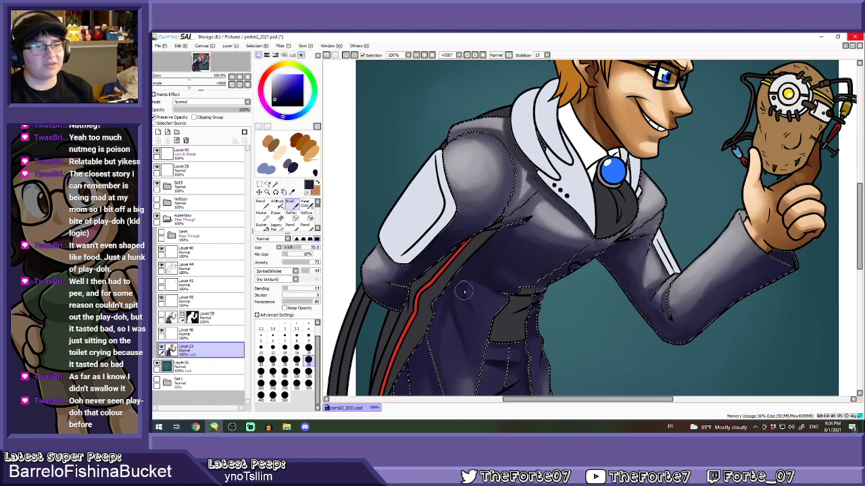
Paint narrow dark folds on the navy trousers at brush size 14 and density 87
{"action": "scroll", "coordinate": [486, 258], "scroll_direction": "down", "scroll_amount": 3}
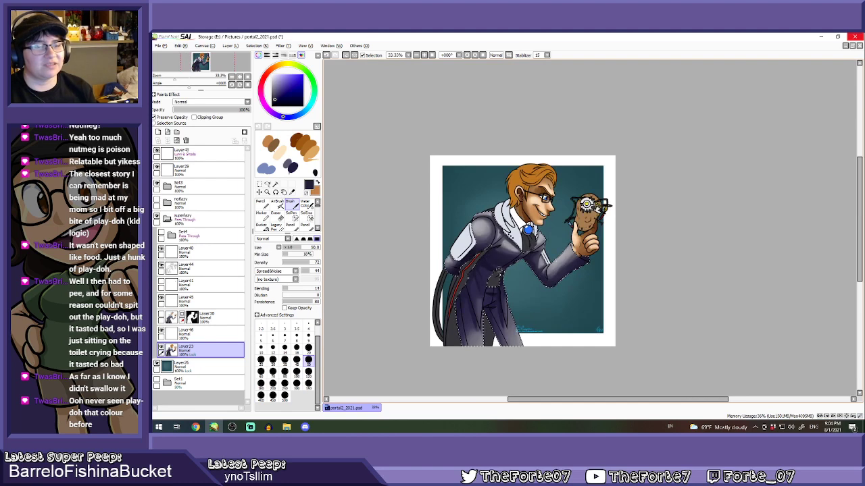
{"action": "scroll", "coordinate": [502, 285], "scroll_direction": "up", "scroll_amount": 1}
{"action": "scroll", "coordinate": [509, 309], "scroll_direction": "up", "scroll_amount": 1}
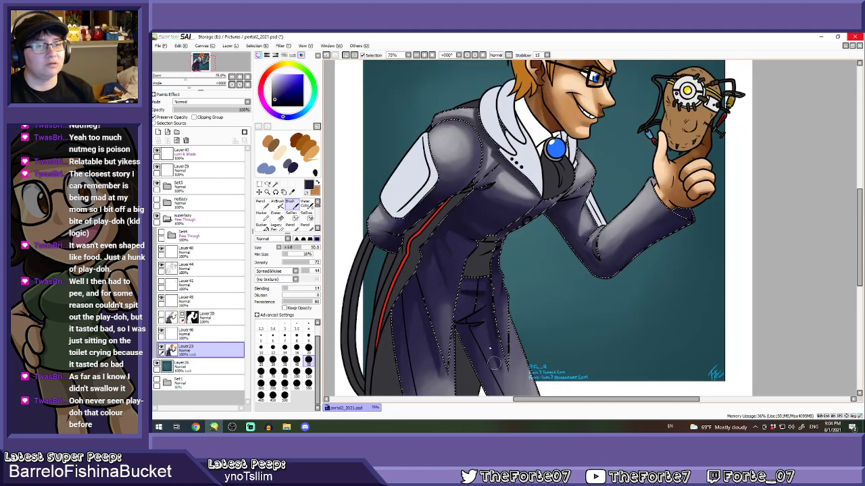
{"action": "scroll", "coordinate": [494, 336], "scroll_direction": "down", "scroll_amount": 1}
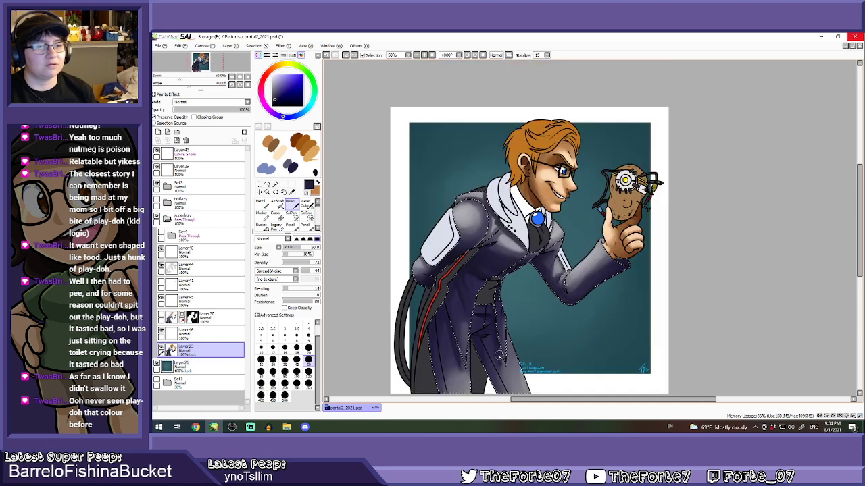
{"action": "scroll", "coordinate": [501, 372], "scroll_direction": "up", "scroll_amount": 1}
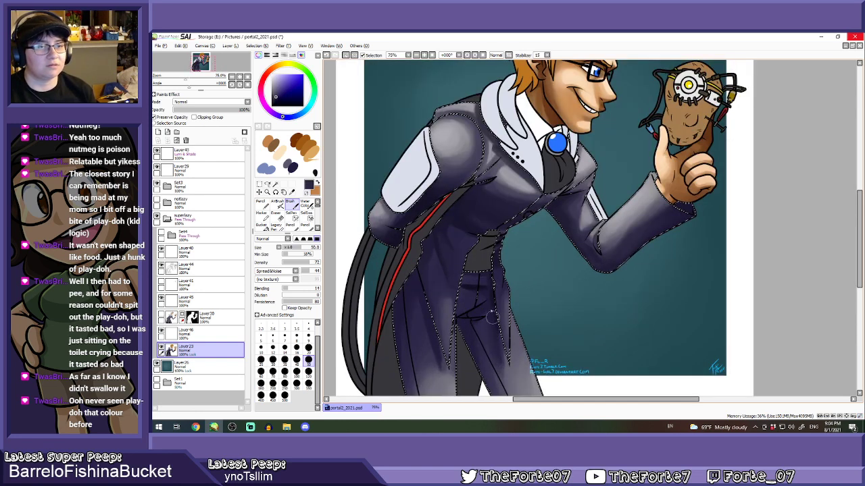
{"action": "left_click", "coordinate": [285, 348]}
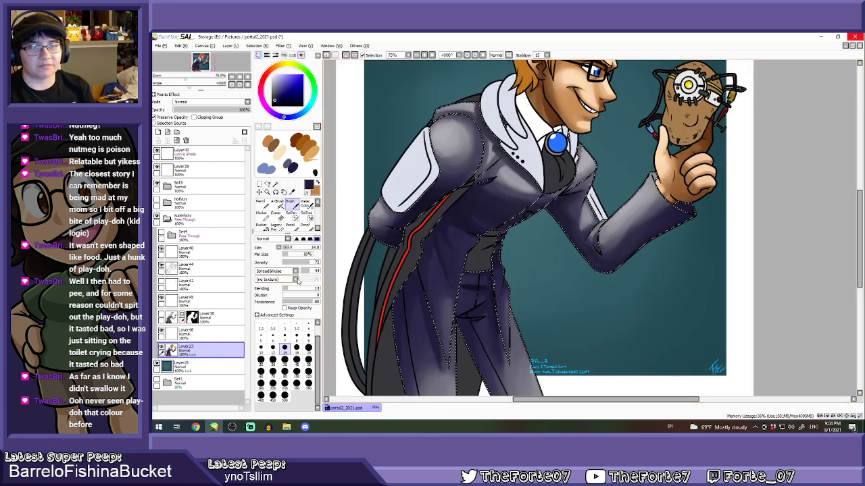
{"action": "left_click_drag", "start_coordinate": [310, 262], "coordinate": [315, 262]}
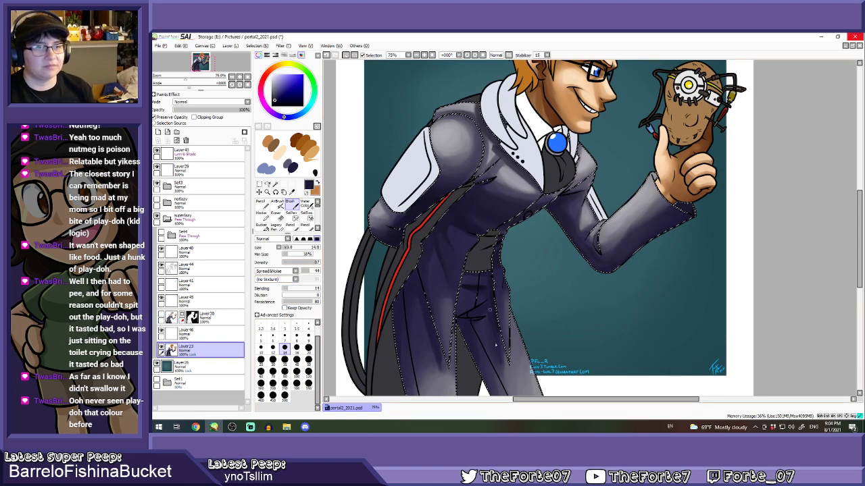
Shade the front of the trousers below the waist with navy tones sampled from the clothing, using brush size 35
{"action": "left_click", "coordinate": [285, 362]}
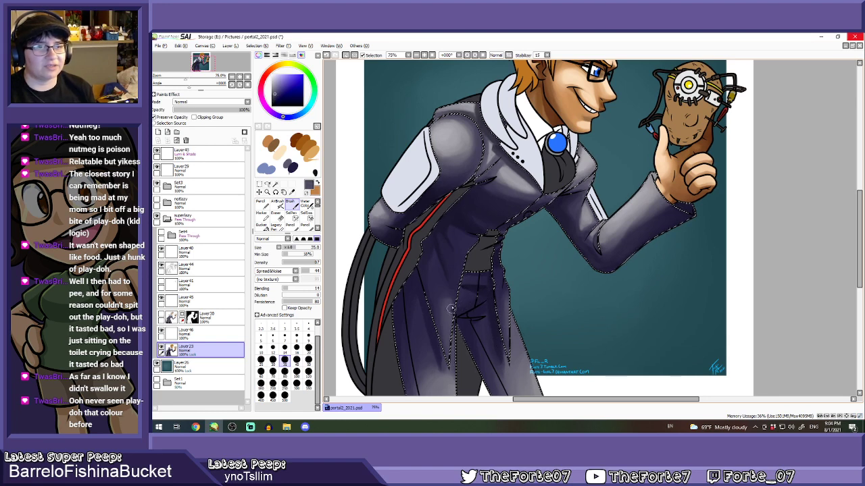
{"action": "right_click", "coordinate": [478, 292]}
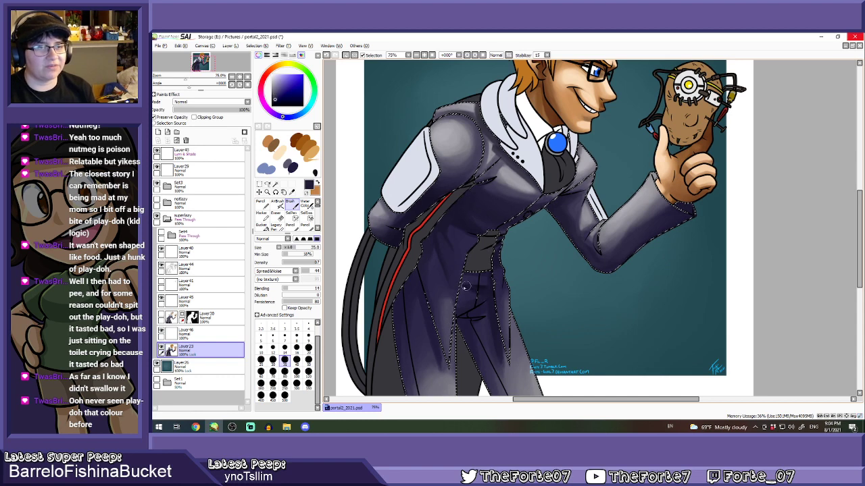
{"action": "left_click", "coordinate": [465, 284], "text": "alt"}
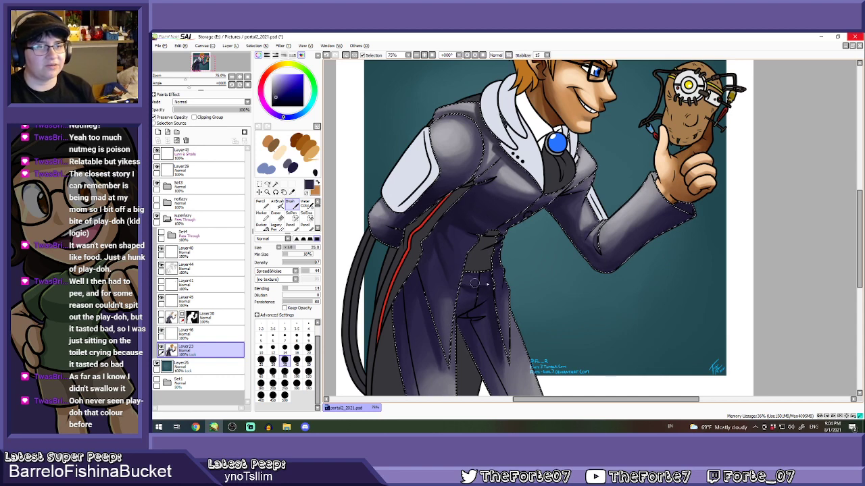
{"action": "right_click", "coordinate": [484, 277]}
{"action": "mouse_move", "coordinate": [483, 278]}
{"action": "left_mouse_down"}
{"action": "mouse_move", "coordinate": [467, 285]}
{"action": "mouse_move", "coordinate": [478, 305]}
{"action": "left_mouse_up"}
{"action": "right_click", "coordinate": [464, 283]}
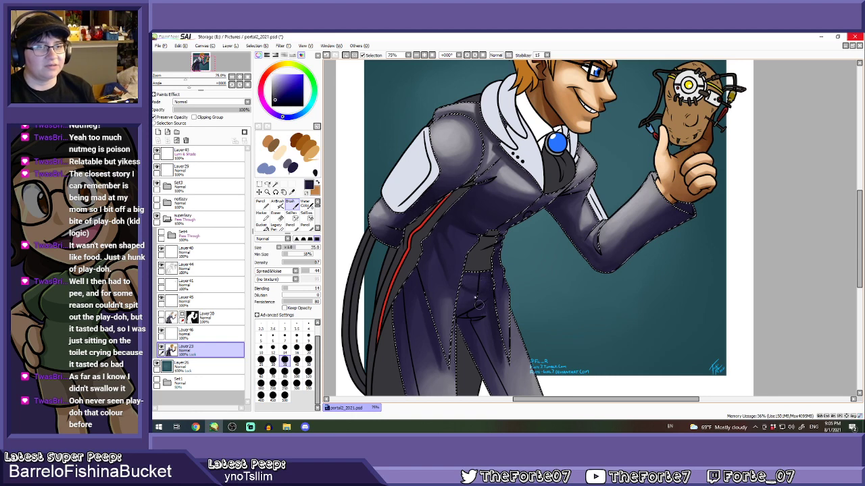
Refine the creases around the coat's waist and the upper trousers with dark navy, using brush sizes 12 and 16
{"action": "scroll", "coordinate": [500, 307], "scroll_direction": "up", "scroll_amount": 2}
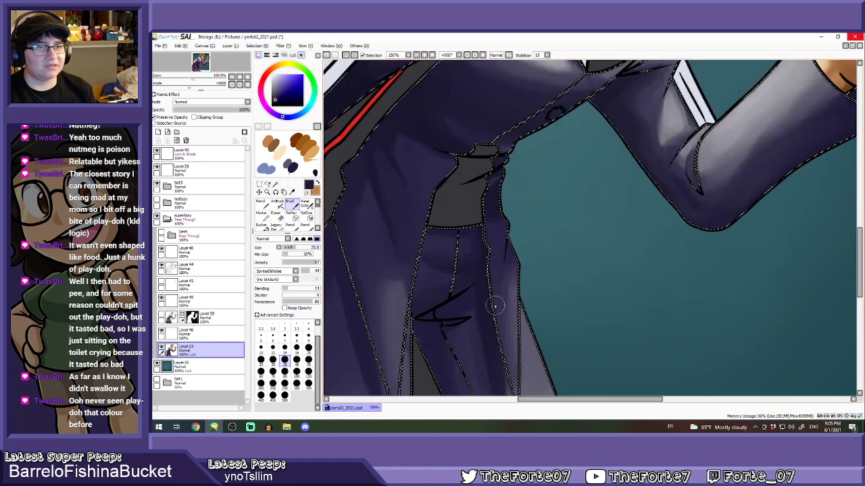
{"action": "scroll", "coordinate": [493, 298], "scroll_direction": "down", "scroll_amount": 2}
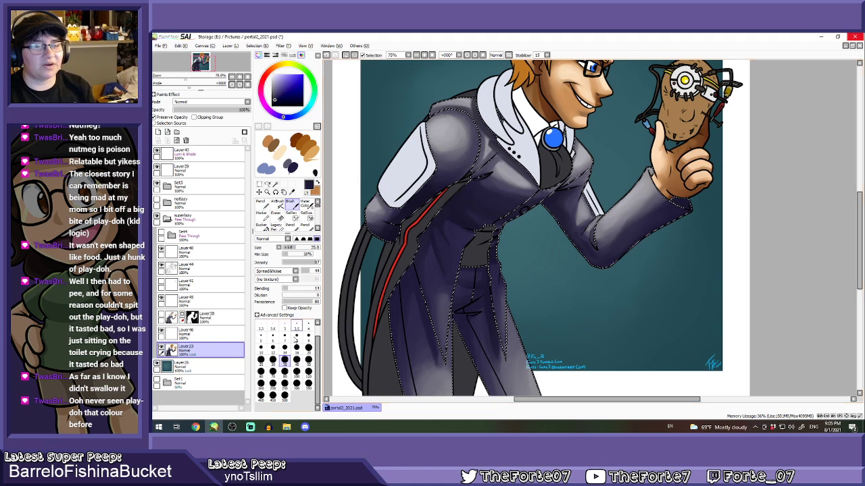
{"action": "left_click", "coordinate": [272, 348]}
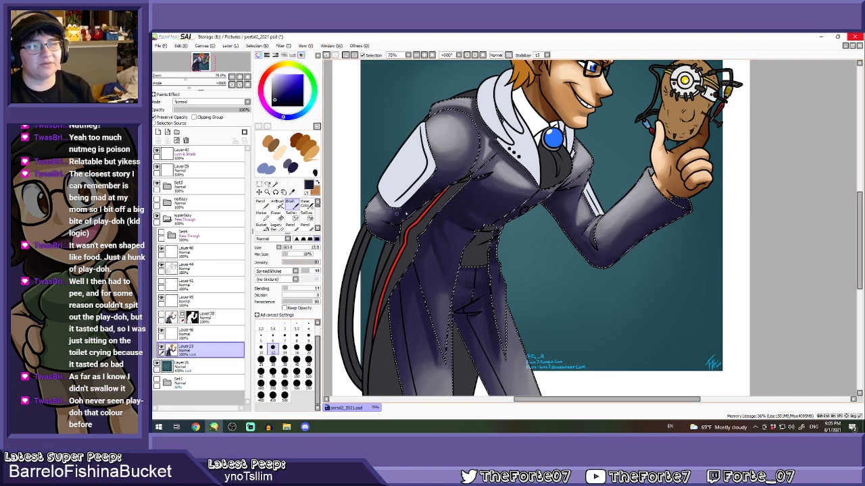
{"action": "scroll", "coordinate": [460, 277], "scroll_direction": "up", "scroll_amount": 1}
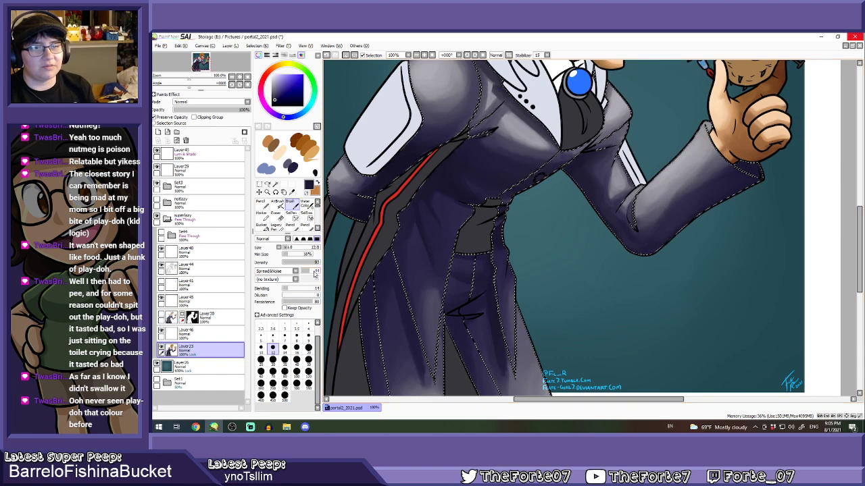
{"action": "left_click", "coordinate": [296, 347]}
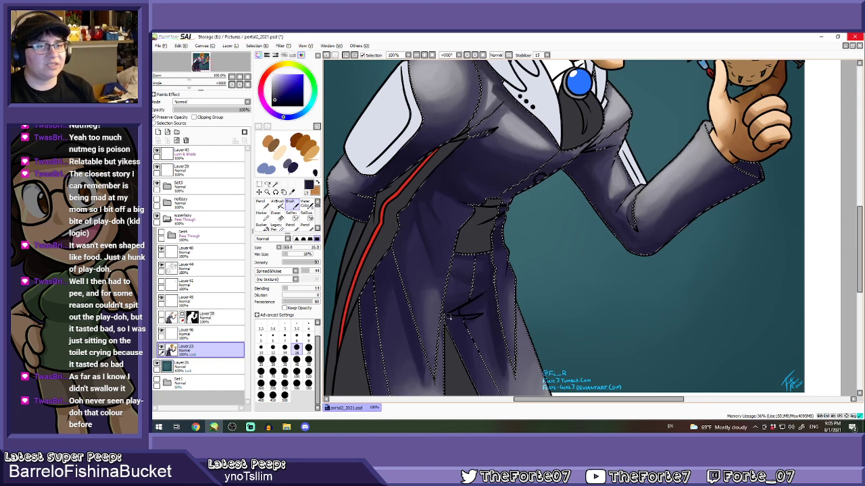
{"action": "left_click", "coordinate": [317, 262]}
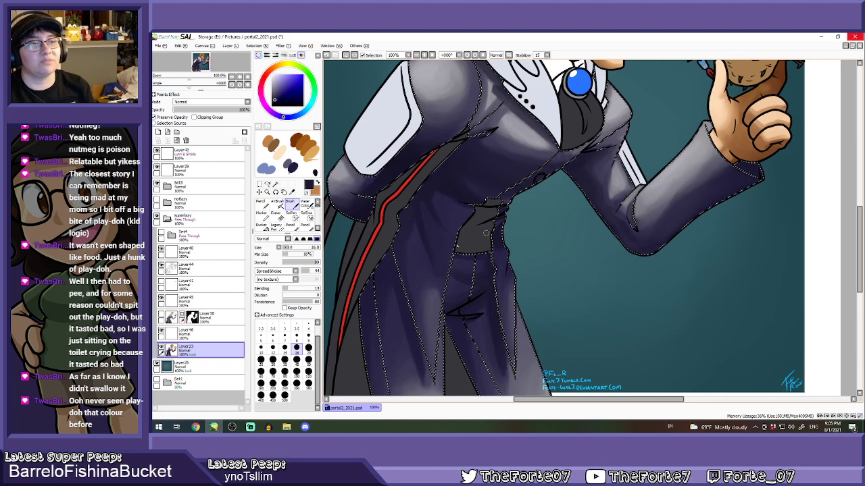
{"action": "scroll", "coordinate": [457, 254], "scroll_direction": "down", "scroll_amount": 1}
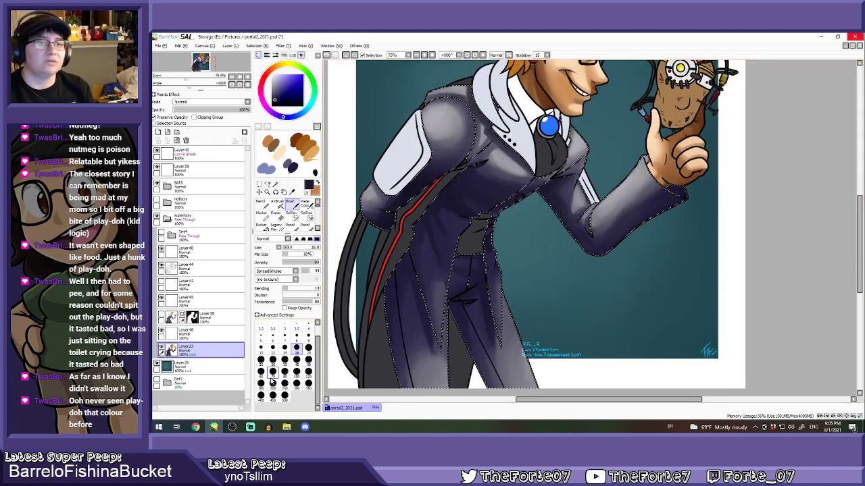
Shade the long fold down the coat's rear tail at density 87, using brush sizes 14 and 30
{"action": "left_click", "coordinate": [272, 359]}
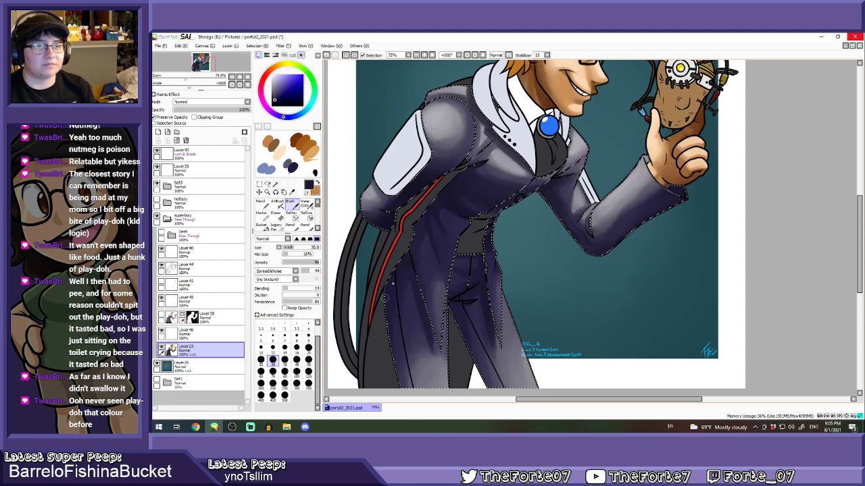
{"action": "left_click", "coordinate": [315, 262]}
{"action": "left_click", "coordinate": [285, 347]}
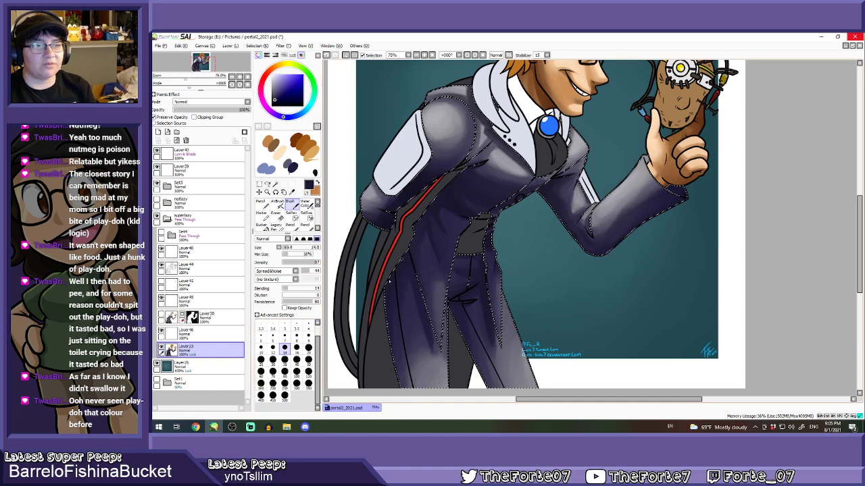
{"action": "key", "text": "bracketright"}
{"action": "key", "text": "bracketright"}
{"action": "key", "text": "bracketright"}
{"action": "key", "text": "bracketright"}
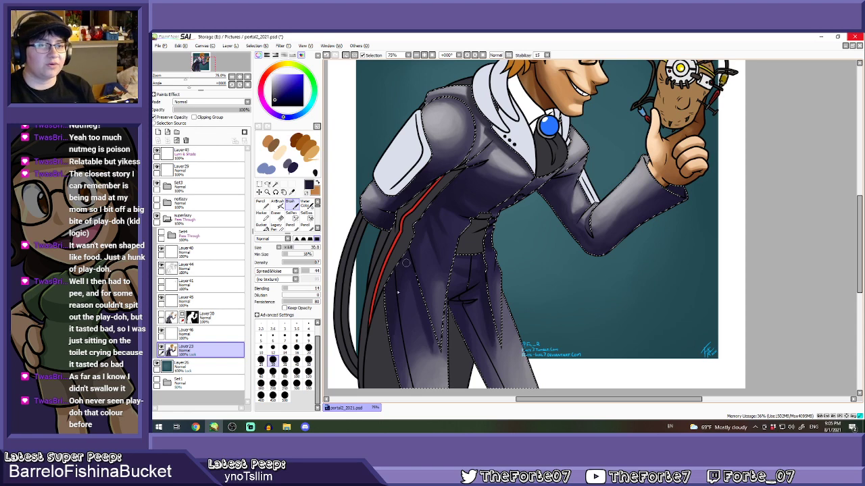
{"action": "left_click_drag", "start_coordinate": [398, 293], "coordinate": [398, 374]}
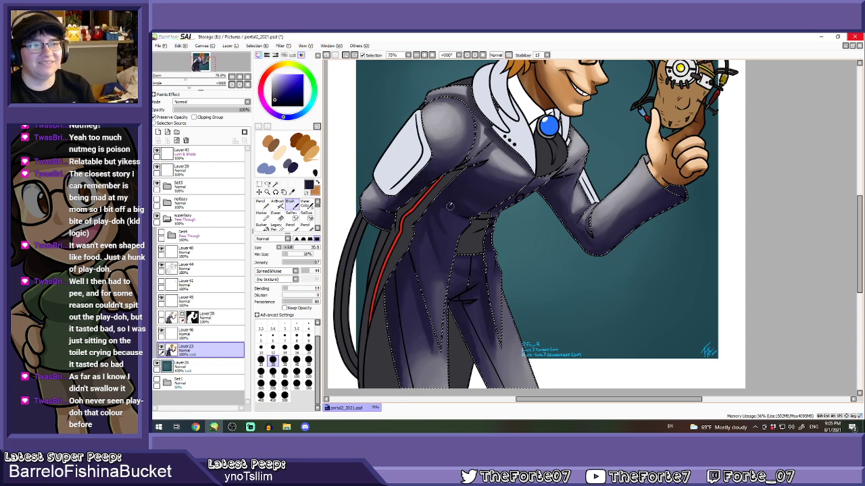
Deepen the trouser creases and the coat tail's upper edge with a sampled darker navy, using brush sizes 14 and 30
{"action": "right_click", "coordinate": [455, 298]}
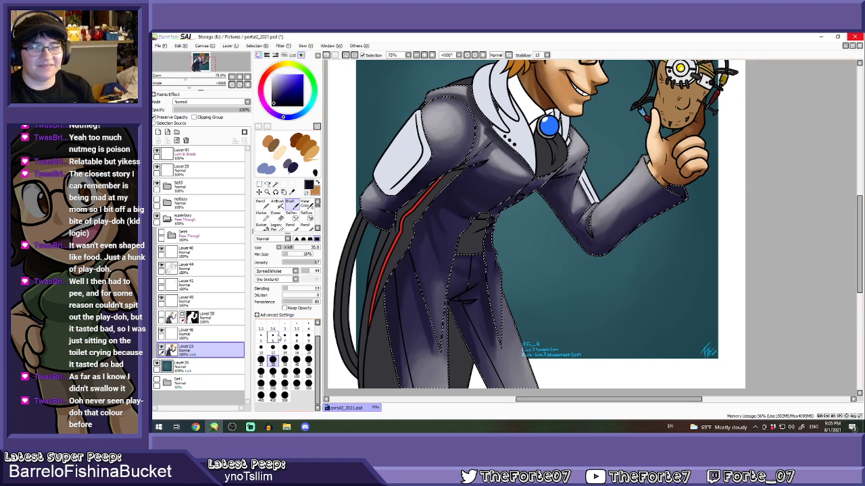
{"action": "left_click", "coordinate": [284, 349]}
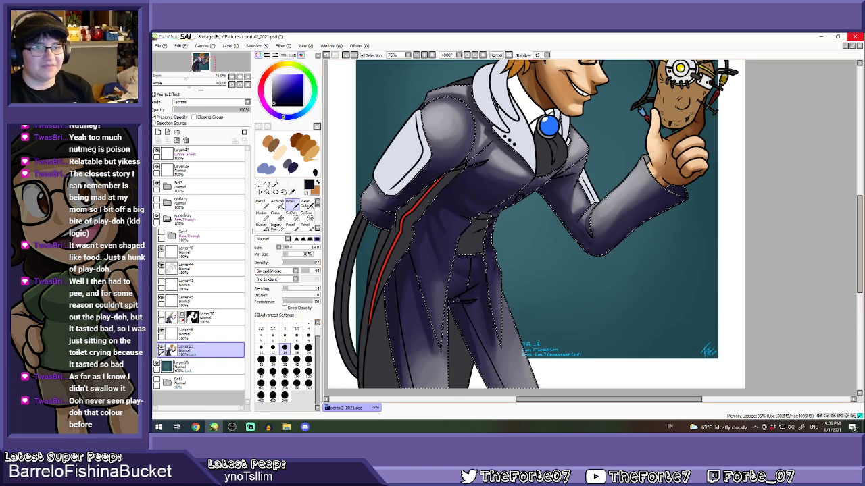
{"action": "left_click", "coordinate": [272, 359]}
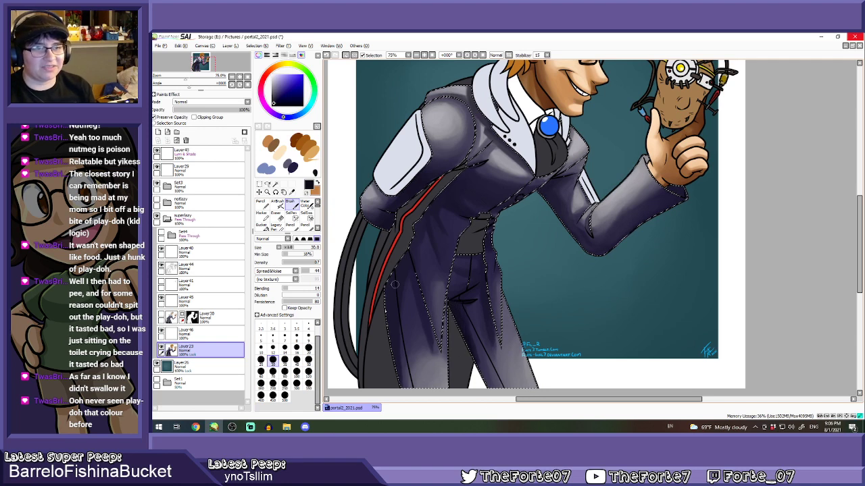
{"action": "left_click_drag", "start_coordinate": [391, 288], "coordinate": [403, 259]}
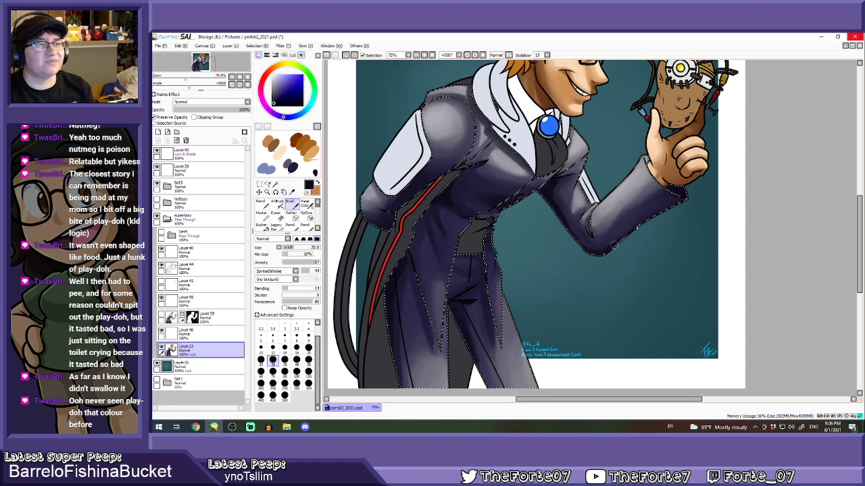
Darken and soften the underside of the raised sleeve at brush size 40, lowering density to 42 and raising blending to 61
{"action": "key", "text": "bracketright"}
{"action": "key", "text": "bracketright"}
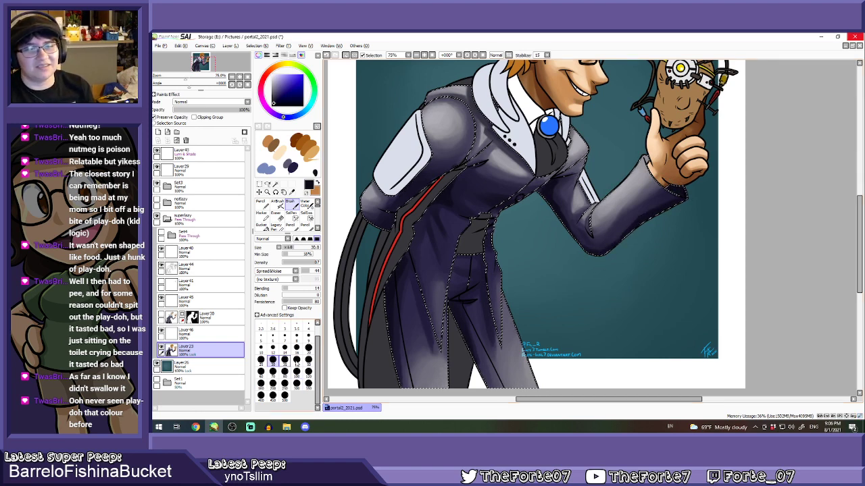
{"action": "left_click_drag", "start_coordinate": [611, 240], "coordinate": [555, 201]}
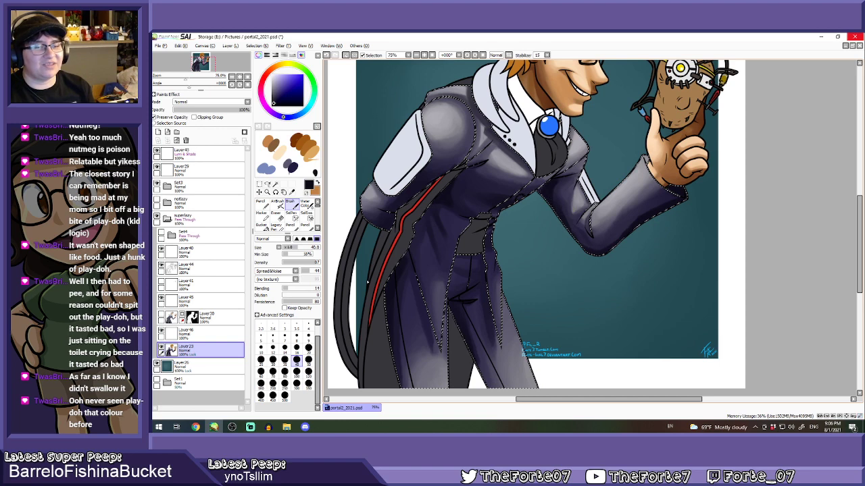
{"action": "left_click", "coordinate": [305, 289]}
{"action": "left_click", "coordinate": [297, 262]}
{"action": "mouse_move", "coordinate": [557, 197]}
{"action": "left_mouse_down"}
{"action": "mouse_move", "coordinate": [566, 178]}
{"action": "mouse_move", "coordinate": [550, 199]}
{"action": "mouse_move", "coordinate": [554, 181]}
{"action": "mouse_move", "coordinate": [560, 205]}
{"action": "left_mouse_up"}
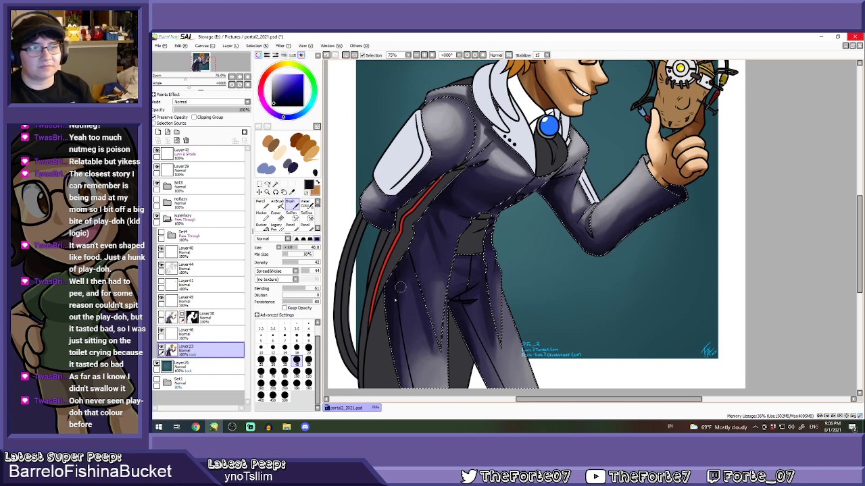
Clear the selection around the coat and trousers
{"action": "scroll", "coordinate": [491, 285], "scroll_direction": "down", "scroll_amount": 3}
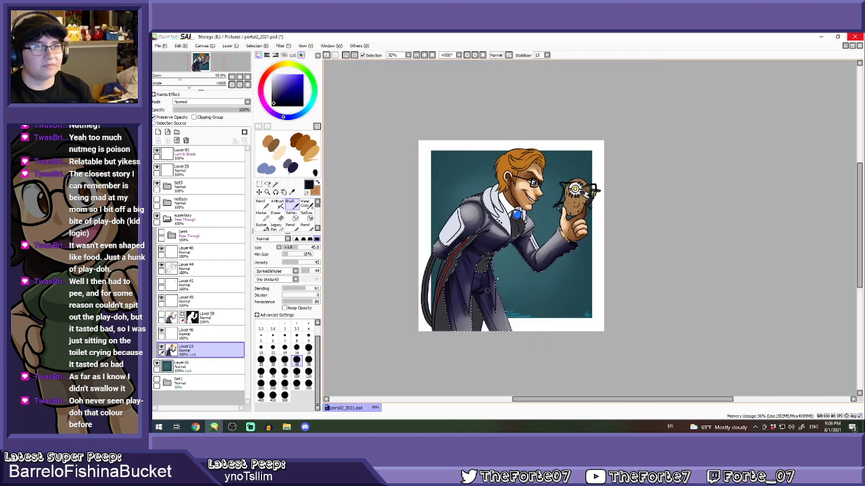
{"action": "scroll", "coordinate": [522, 279], "scroll_direction": "up", "scroll_amount": 1}
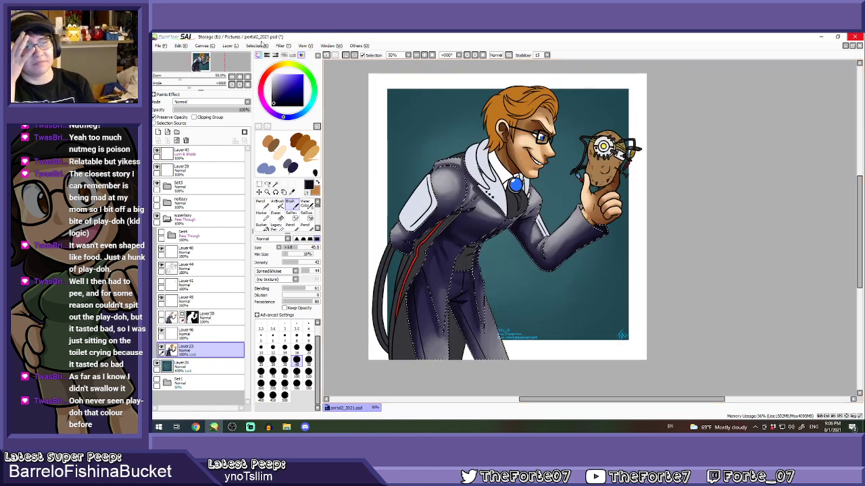
{"action": "left_click", "coordinate": [257, 45]}
{"action": "left_click", "coordinate": [268, 60]}
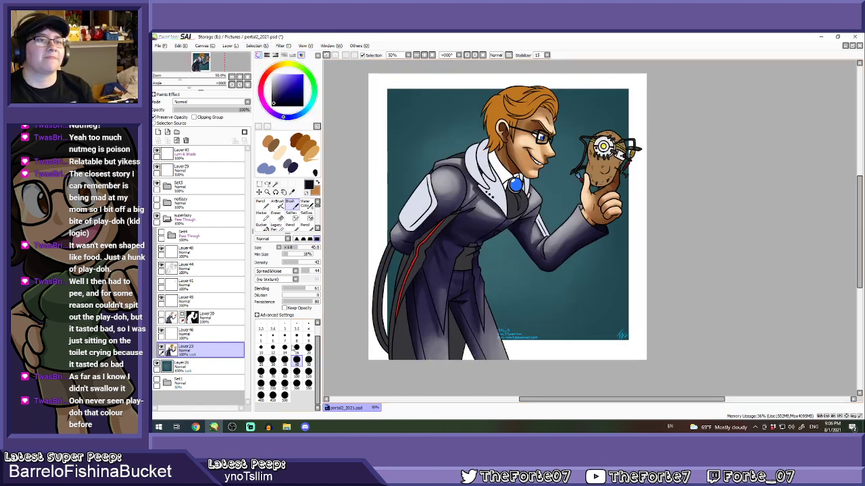
Try a dark shadow stroke on the coat beside the hood at brush size 14 and blending 33, and undo it
{"action": "scroll", "coordinate": [504, 192], "scroll_direction": "up", "scroll_amount": 2}
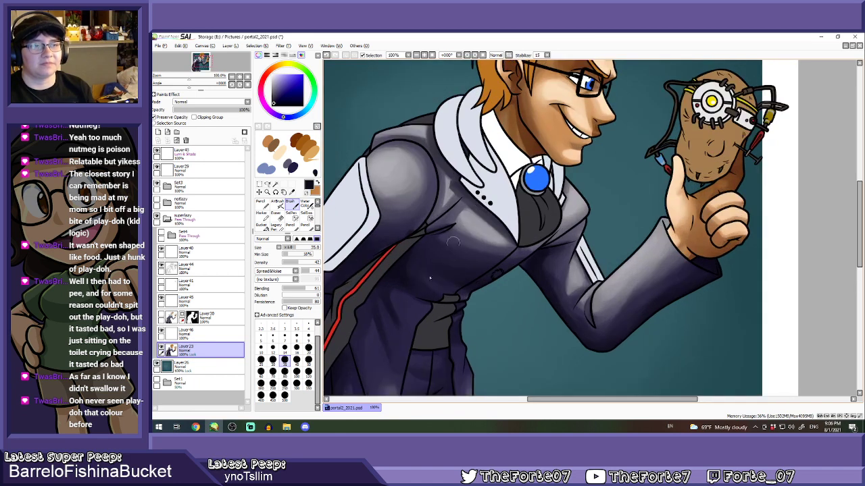
{"action": "left_click", "coordinate": [285, 348]}
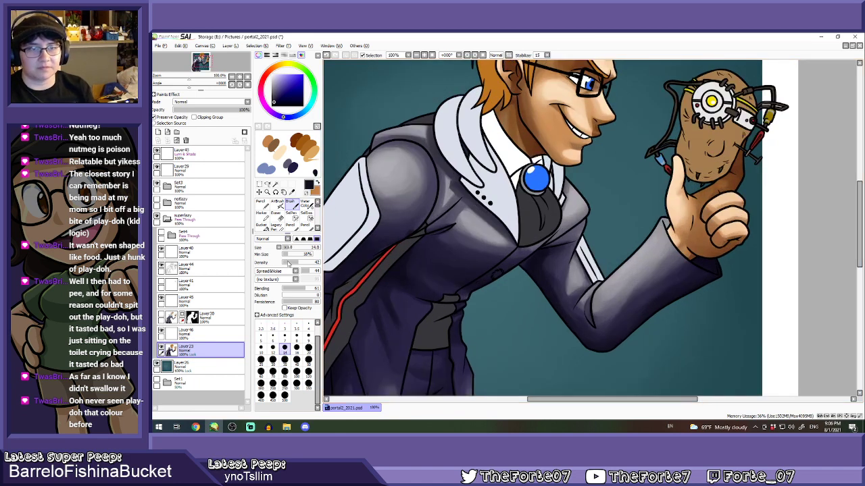
{"action": "left_click", "coordinate": [314, 263]}
{"action": "left_click", "coordinate": [295, 288]}
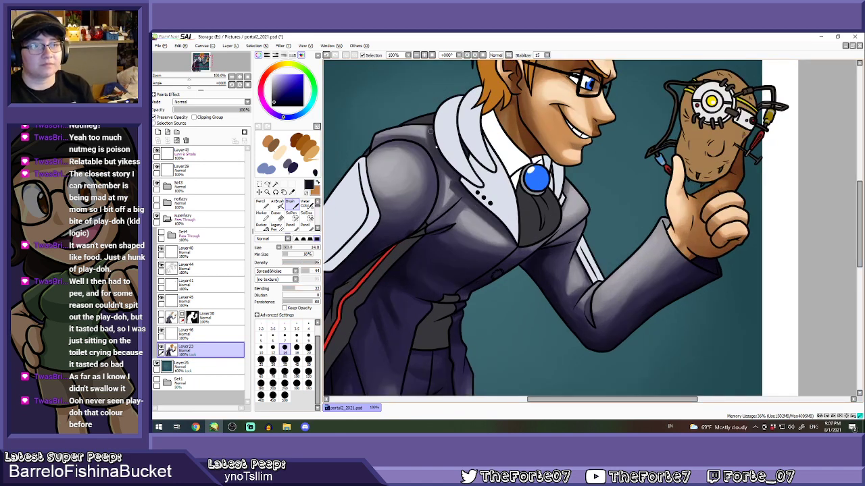
{"action": "left_click_drag", "start_coordinate": [431, 131], "coordinate": [442, 166]}
{"action": "key", "text": "ctrl+z"}
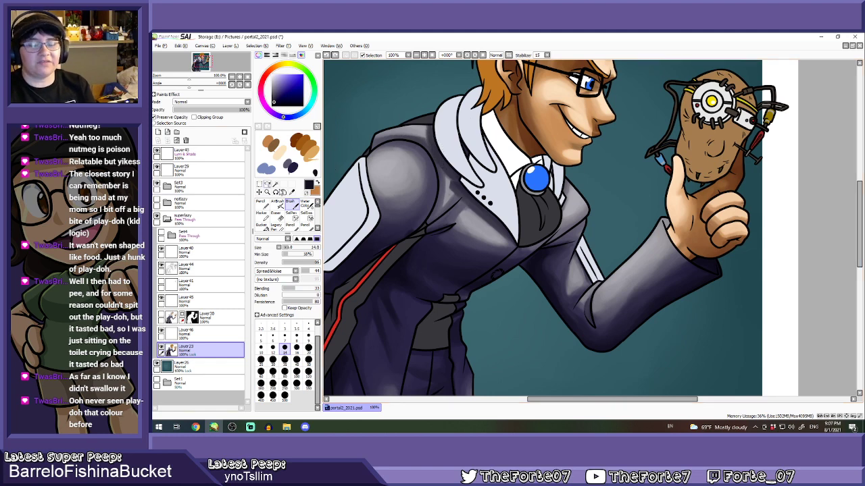
Restore the selection around the coat and trousers and paint dark shadow strokes along the coat front below the hood
{"action": "key", "text": "ctrl+z"}
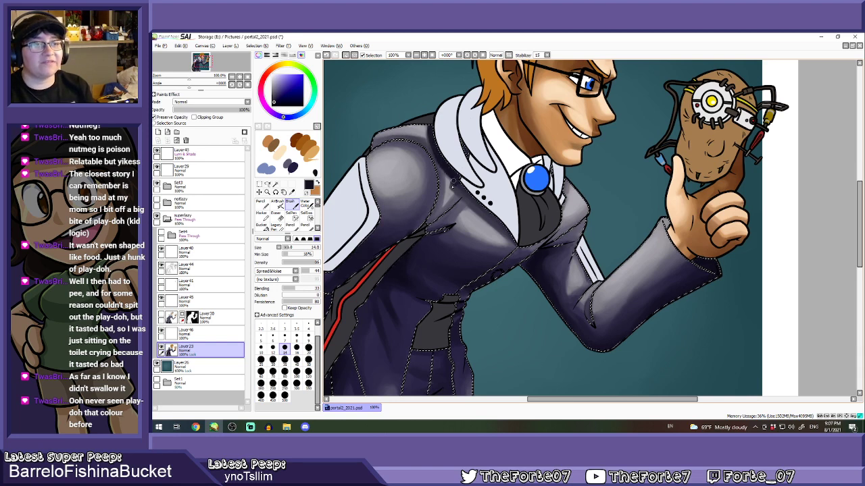
{"action": "left_click_drag", "start_coordinate": [453, 182], "coordinate": [495, 226]}
{"action": "left_click_drag", "start_coordinate": [453, 178], "coordinate": [511, 236]}
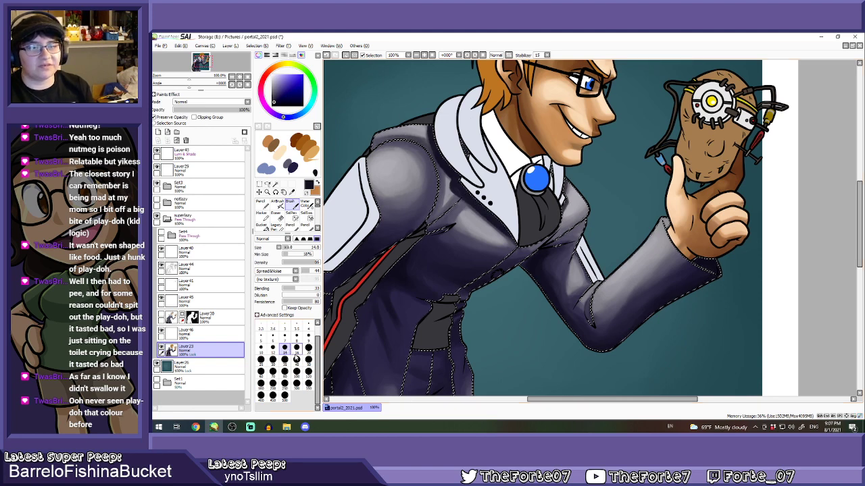
Shade the coat front beside the hood's lower edge with a navy sampled from the coat at brush size 14, undoing one stroke
{"action": "left_click", "coordinate": [296, 360]}
{"action": "right_click", "coordinate": [420, 210]}
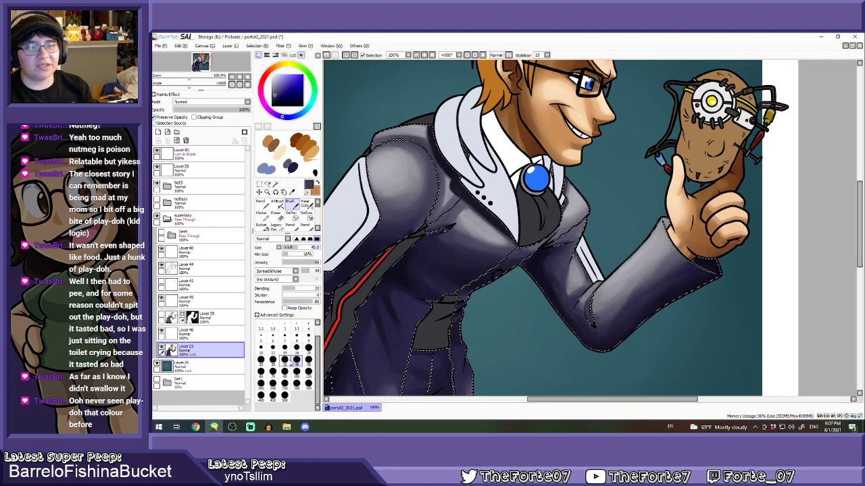
{"action": "left_click", "coordinate": [284, 359]}
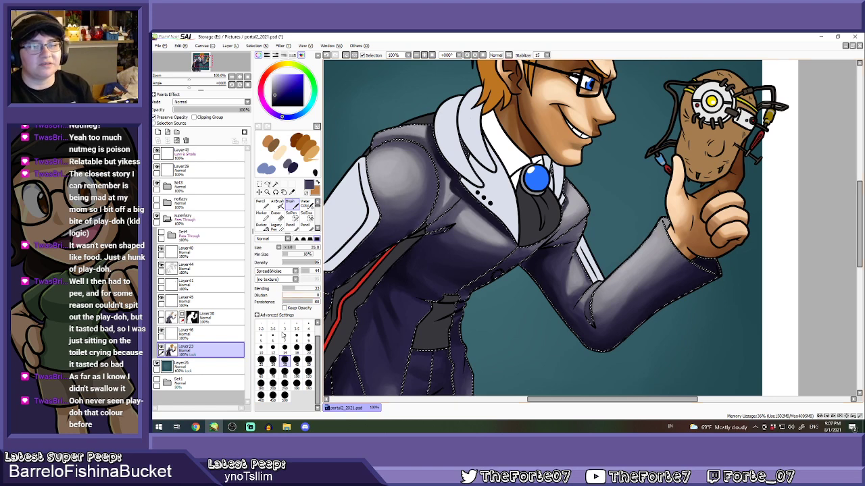
{"action": "left_click", "coordinate": [284, 348]}
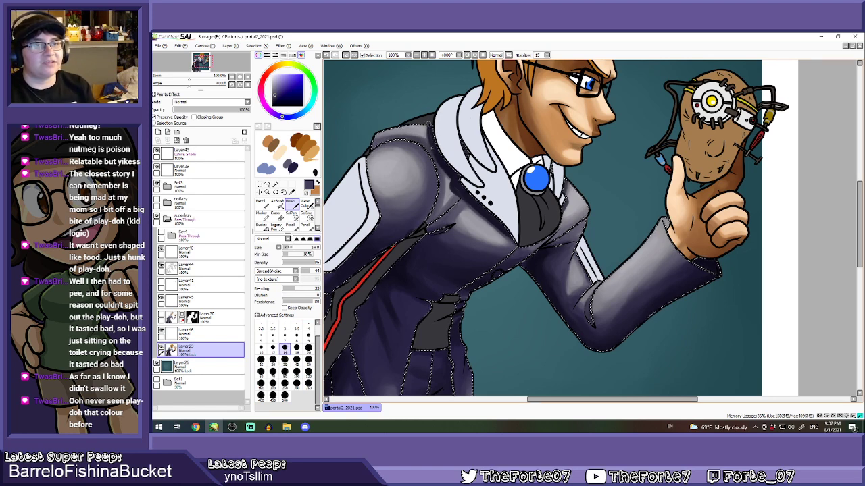
{"action": "key", "text": "ctrl+z"}
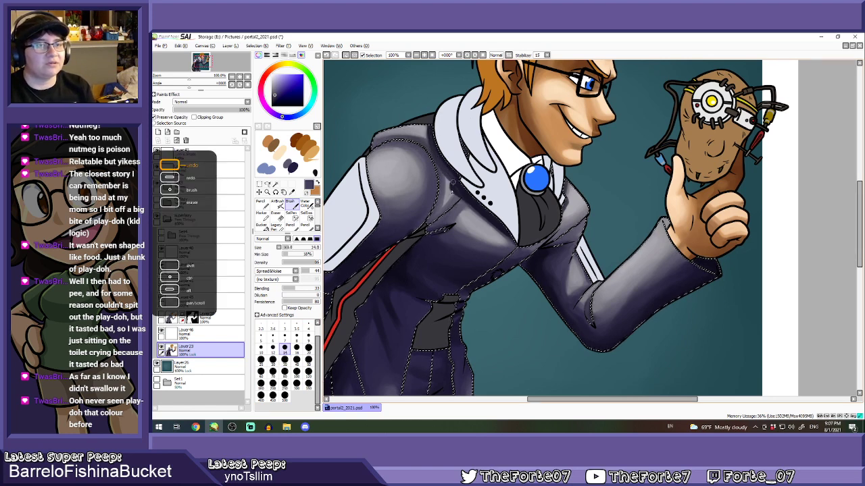
{"action": "left_click_drag", "start_coordinate": [478, 209], "coordinate": [504, 230]}
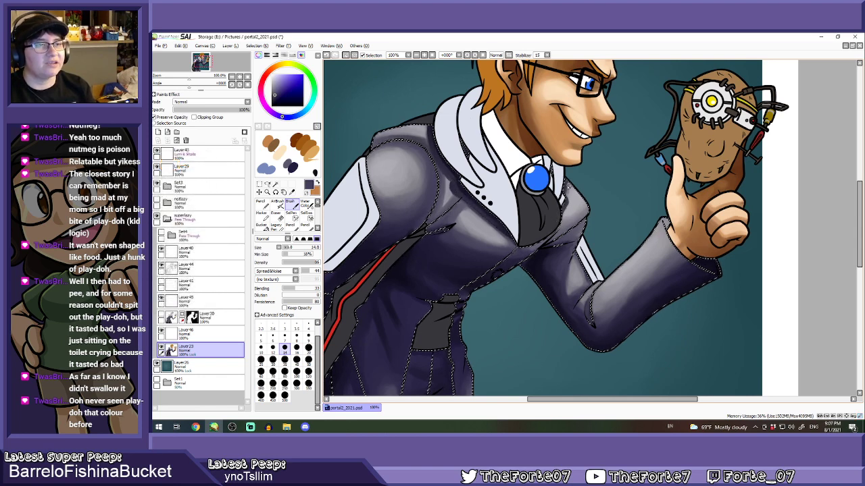
Lighten the coat front beside the hood with a grey sampled from the far lapel, using brush sizes 35, 16 and 30
{"action": "right_click", "coordinate": [568, 197]}
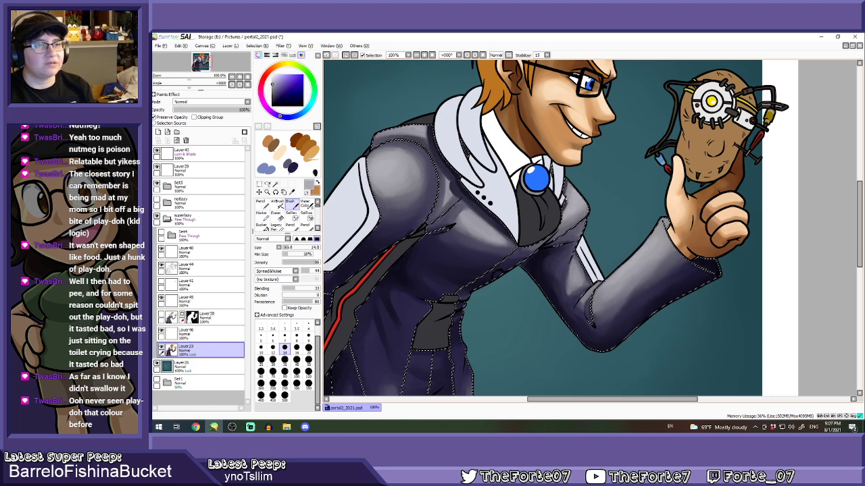
{"action": "key", "text": "bracketright"}
{"action": "key", "text": "bracketright"}
{"action": "key", "text": "bracketright"}
{"action": "key", "text": "bracketright"}
{"action": "key", "text": "bracketright"}
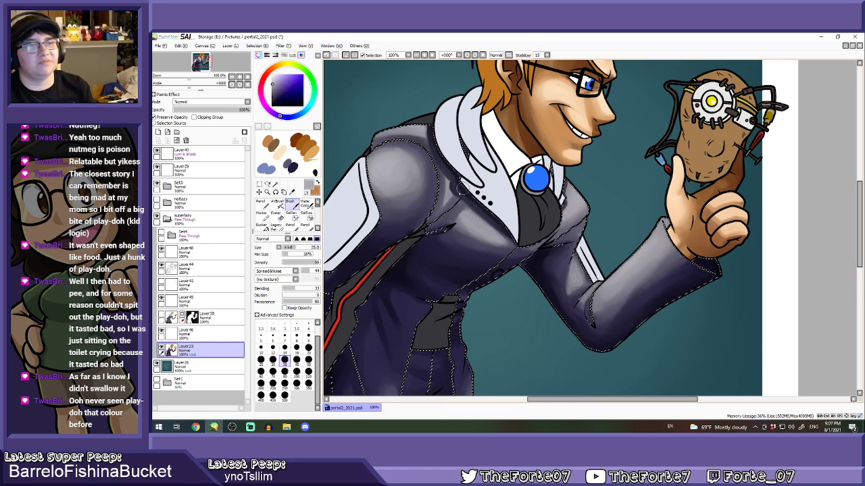
{"action": "left_click", "coordinate": [297, 350]}
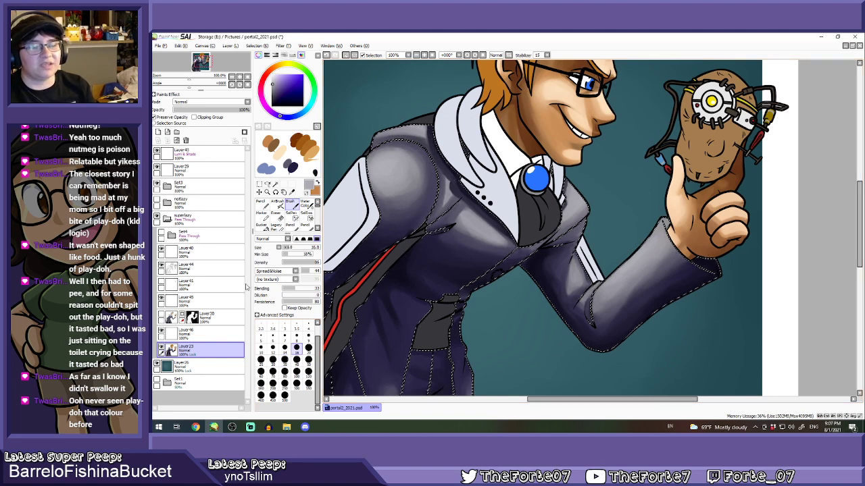
{"action": "left_click", "coordinate": [272, 359]}
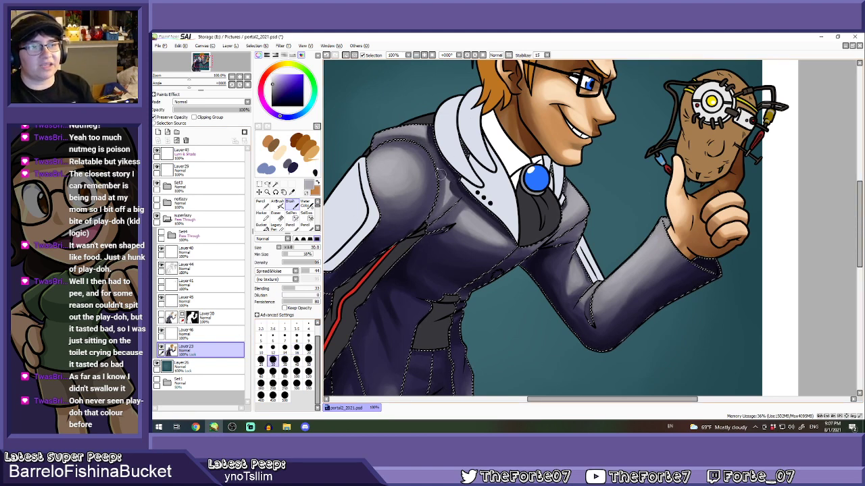
Blend the coat's shadow and highlight beside the hood with sampled navy and grey tones, using brush size 14 and blending 19
{"action": "left_click", "coordinate": [428, 133], "text": "alt"}
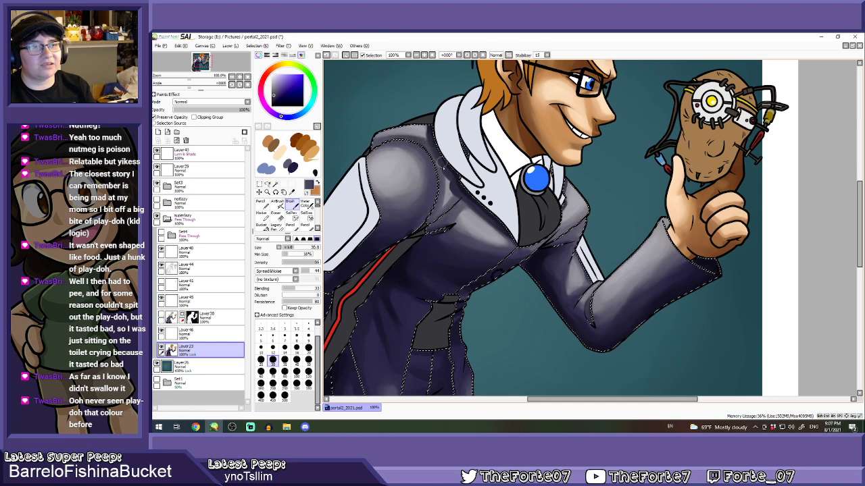
{"action": "left_click", "coordinate": [447, 193], "text": "alt"}
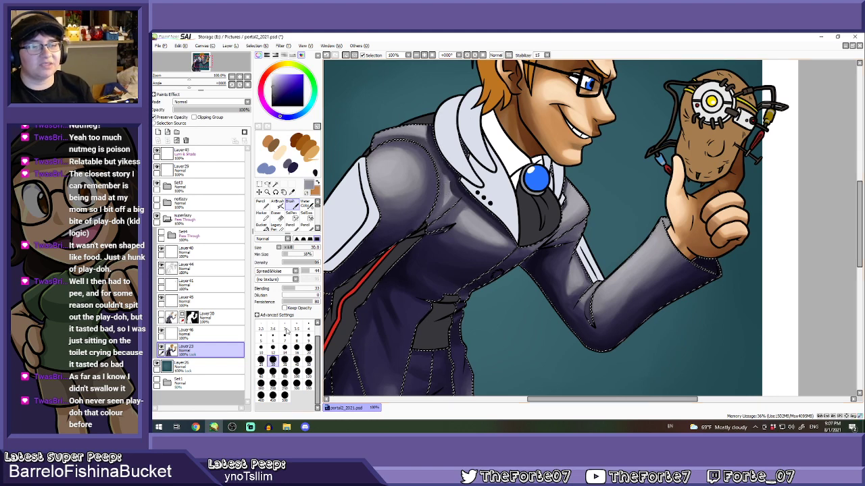
{"action": "left_click", "coordinate": [285, 348]}
{"action": "left_click_drag", "start_coordinate": [295, 289], "coordinate": [289, 289]}
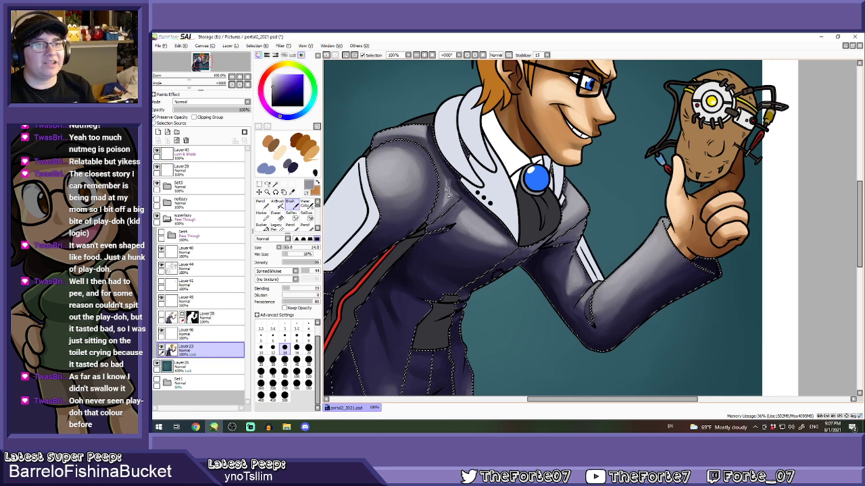
{"action": "right_click", "coordinate": [447, 192]}
Try a short highlight stroke on the coat beside the hood at brush size 16, and undo it
{"action": "left_click", "coordinate": [296, 348]}
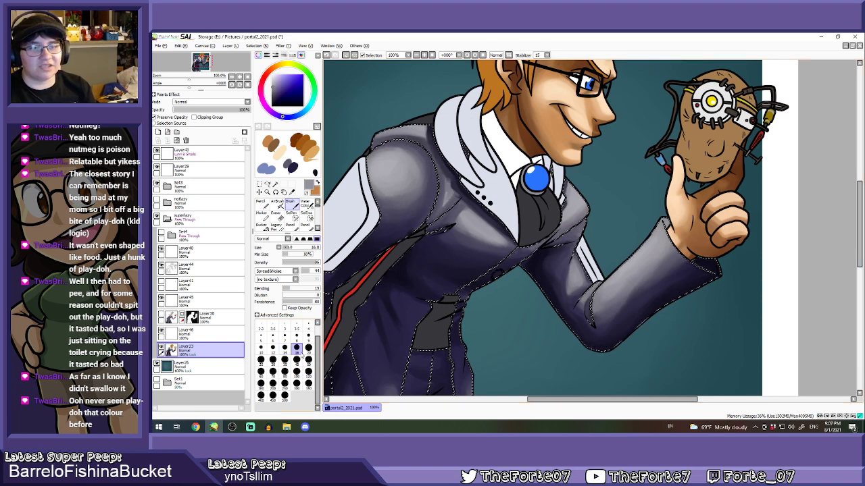
{"action": "key", "text": "ctrl+z"}
{"action": "left_click_drag", "start_coordinate": [447, 190], "coordinate": [460, 206]}
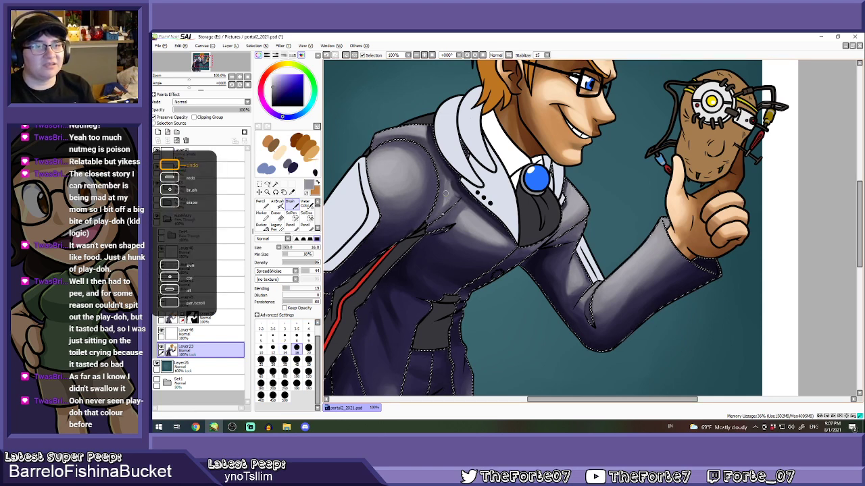
{"action": "key", "text": "ctrl+z"}
Refine the coat's edge along the hood with sampled light and dark coat tones, alternating brush sizes 30 and 16
{"action": "right_click", "coordinate": [474, 227]}
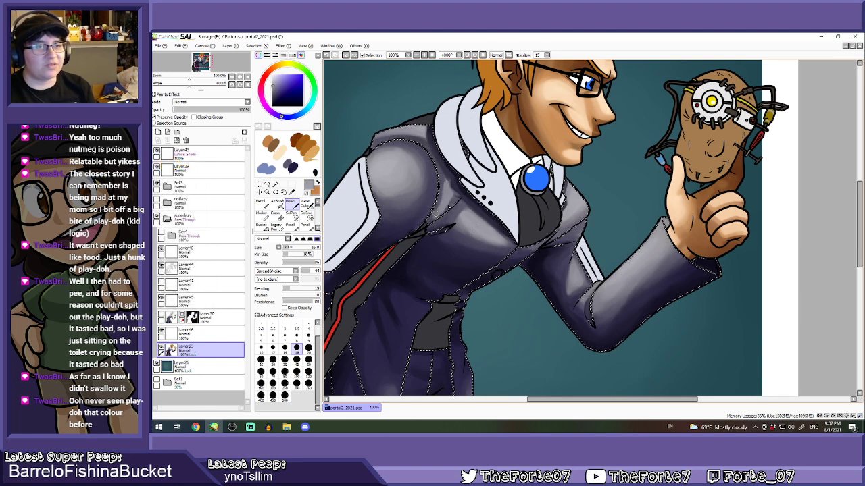
{"action": "right_click", "coordinate": [450, 206]}
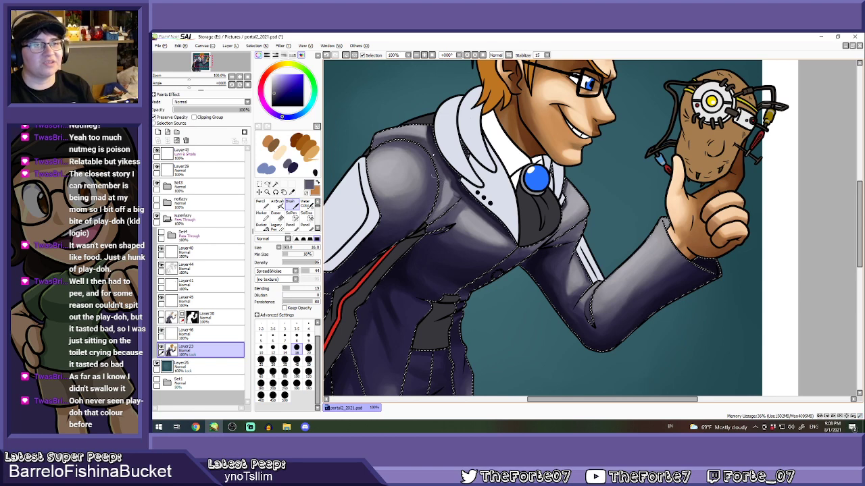
{"action": "left_click", "coordinate": [273, 359]}
{"action": "left_click", "coordinate": [437, 128], "text": "alt"}
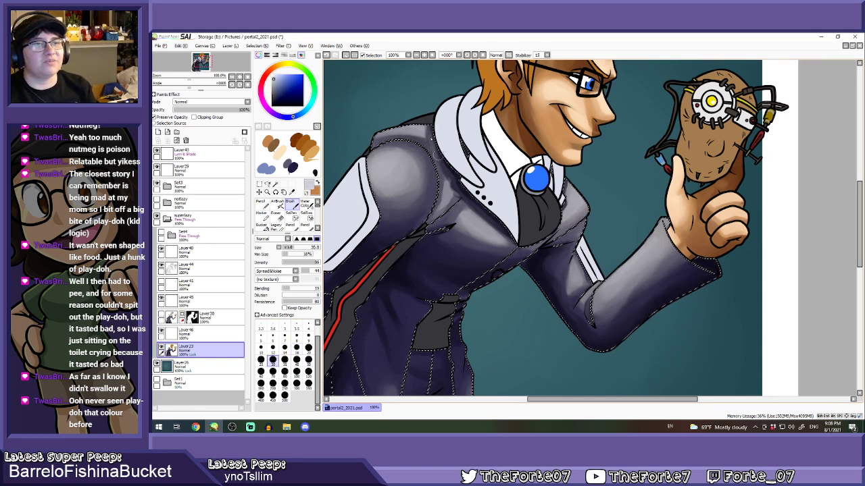
{"action": "left_click", "coordinate": [296, 347]}
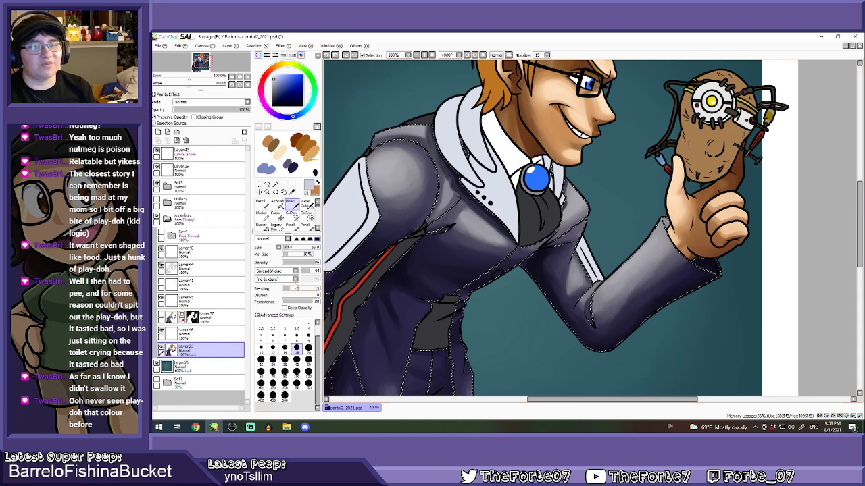
{"action": "left_click", "coordinate": [434, 138], "text": "alt"}
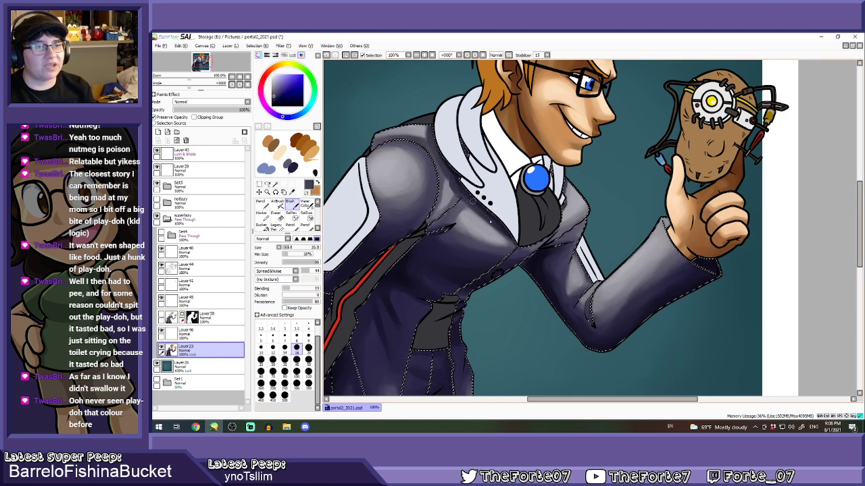
{"action": "left_click", "coordinate": [447, 184], "text": "alt"}
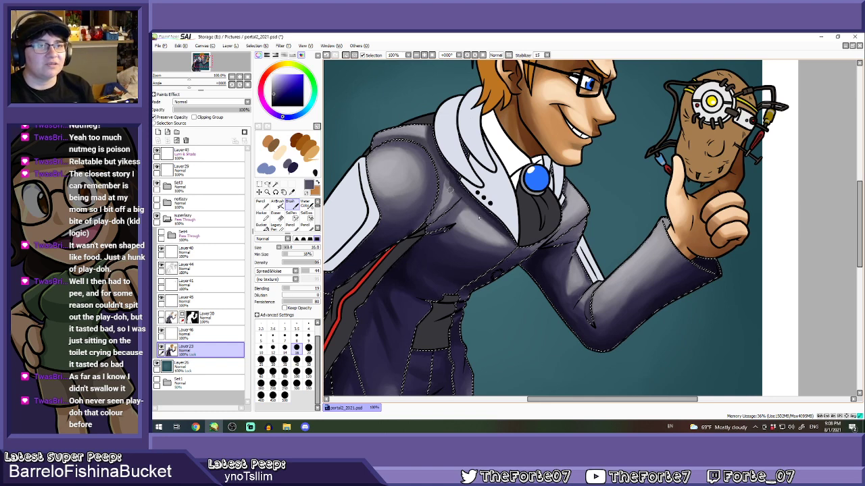
Build up the chest highlight and surrounding shadow below the hood with sampled coat tones at brush size 30
{"action": "left_click", "coordinate": [272, 359]}
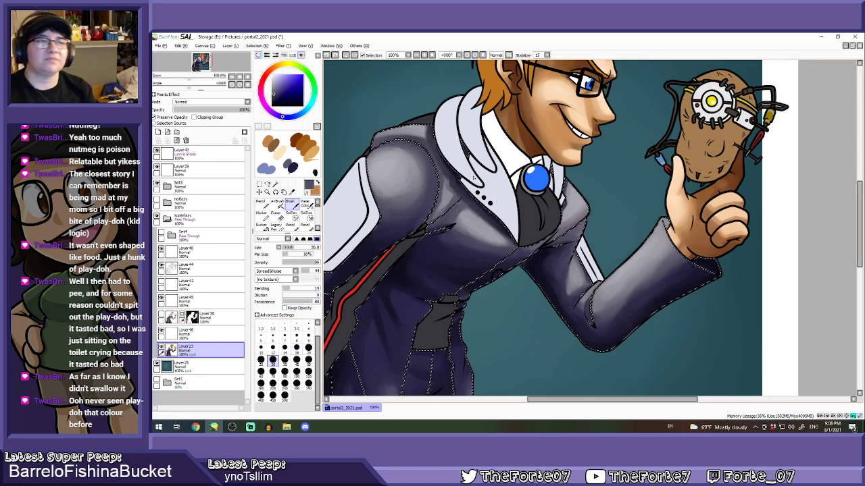
{"action": "left_click_drag", "start_coordinate": [472, 214], "coordinate": [483, 222]}
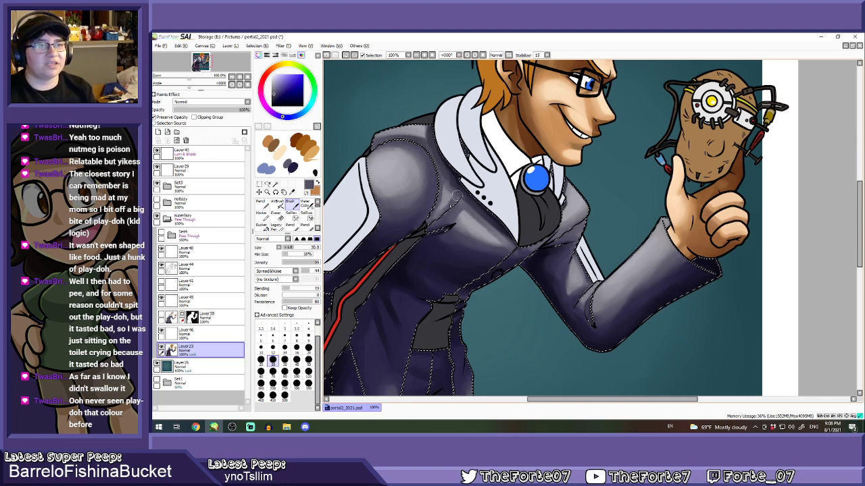
{"action": "left_click", "coordinate": [497, 250], "text": "alt"}
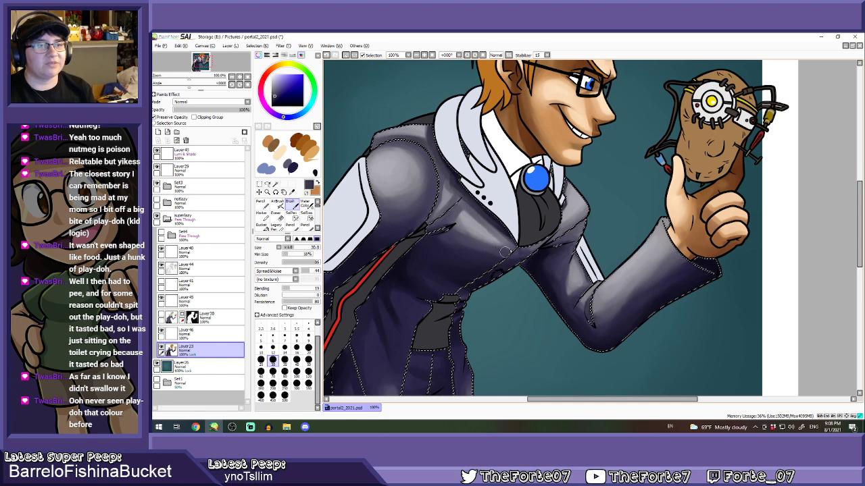
{"action": "left_click", "coordinate": [477, 230], "text": "alt"}
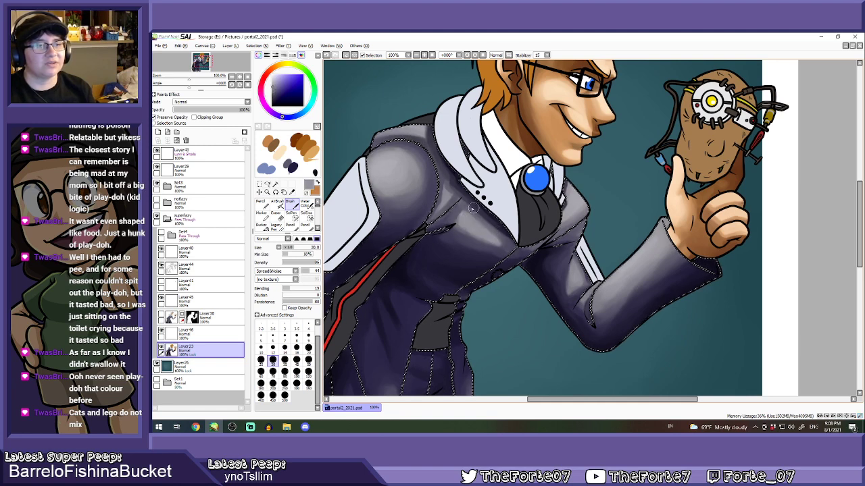
{"action": "left_click", "coordinate": [465, 197], "text": "alt"}
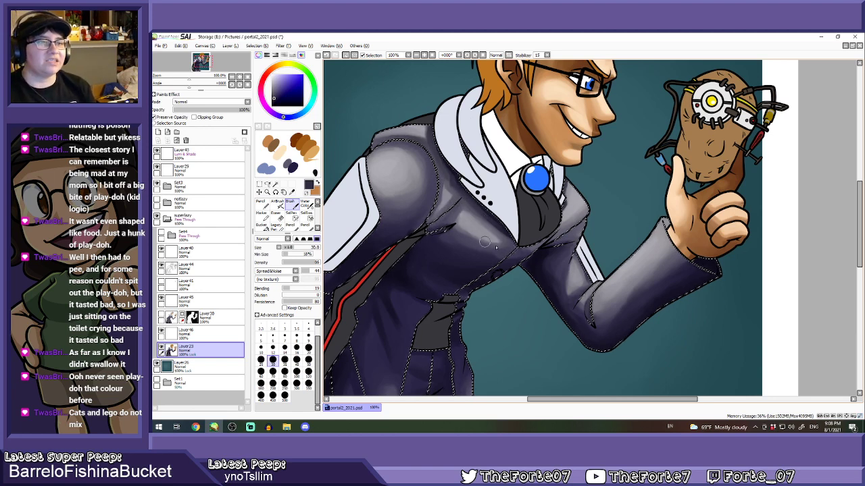
Darken the area around the chest highlight with the sampled navy at brush sizes 80 and 50
{"action": "key", "text": "bracketright"}
{"action": "key", "text": "bracketright"}
{"action": "key", "text": "bracketright"}
{"action": "key", "text": "bracketright"}
{"action": "key", "text": "bracketright"}
{"action": "key", "text": "bracketright"}
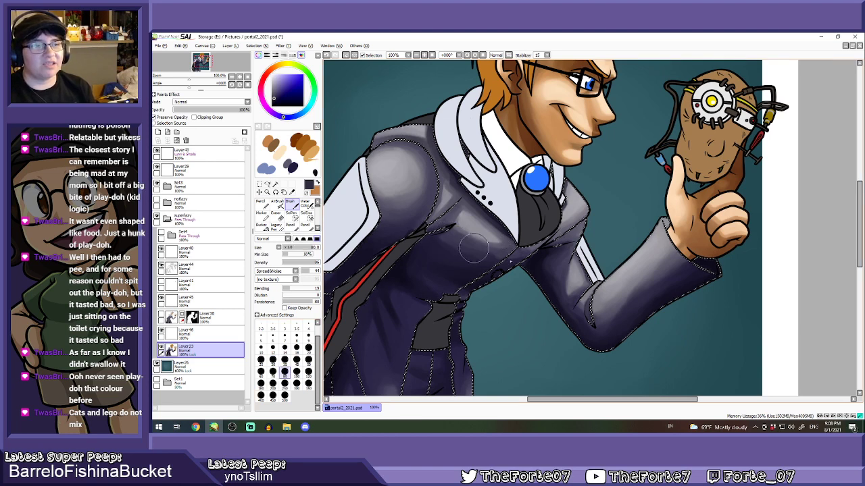
{"action": "key", "text": "bracketleft"}
{"action": "key", "text": "bracketleft"}
{"action": "key", "text": "bracketleft"}
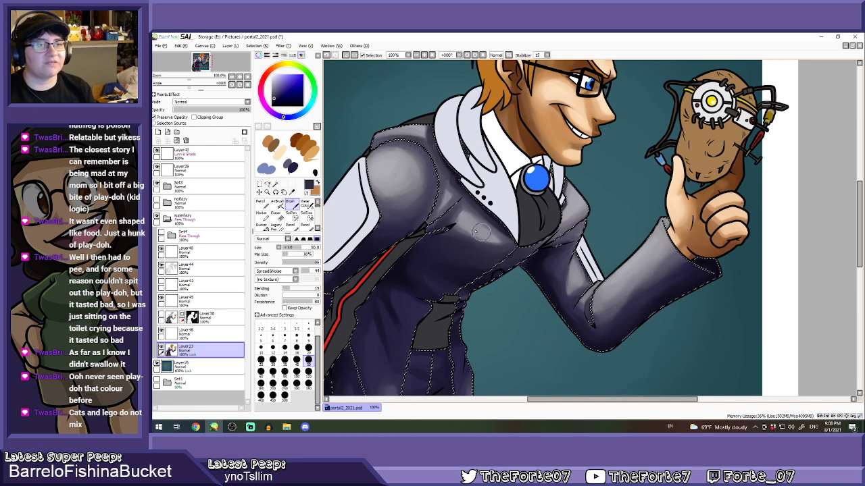
Soften the coat's chest and waist shading at brush size 80 with density 36 and blending 57
{"action": "scroll", "coordinate": [476, 232], "scroll_direction": "down", "scroll_amount": 1}
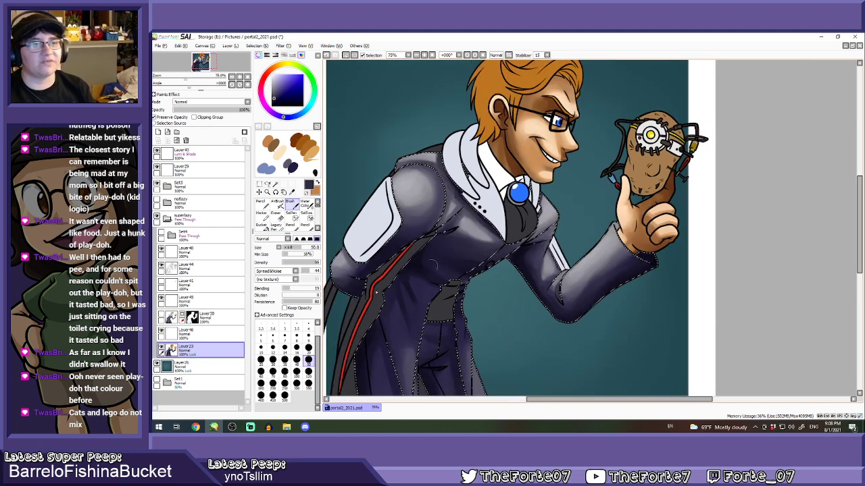
{"action": "left_click", "coordinate": [296, 263]}
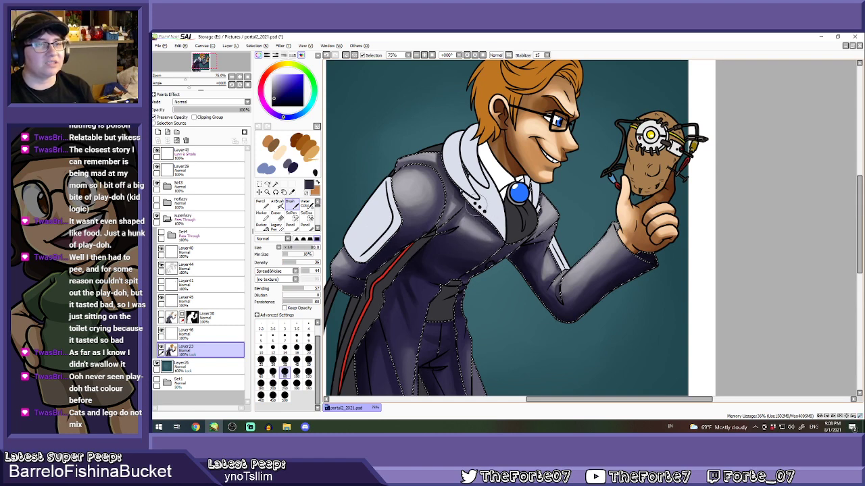
{"action": "scroll", "coordinate": [497, 203], "scroll_direction": "down", "scroll_amount": 2}
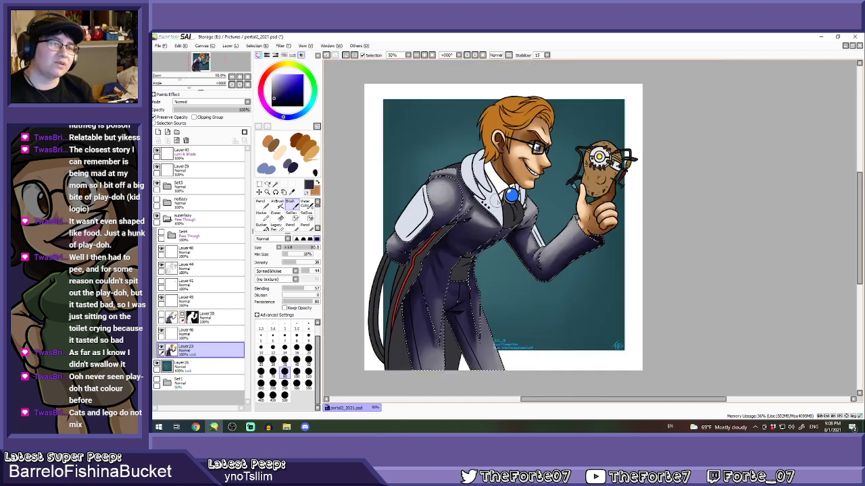
{"action": "scroll", "coordinate": [511, 211], "scroll_direction": "up", "scroll_amount": 1}
{"action": "scroll", "coordinate": [520, 251], "scroll_direction": "up", "scroll_amount": 2}
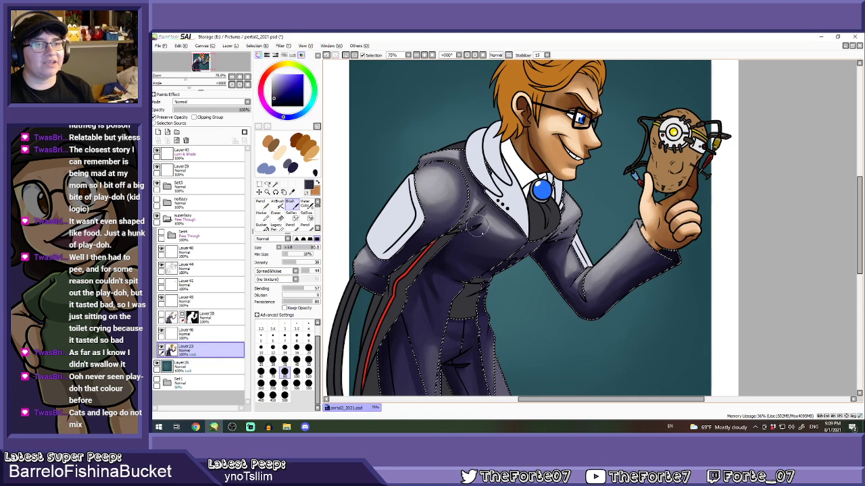
Add small light accents to the chest with the tone sampled from the shoulder, using brush size 14, density 82 and blending 36
{"action": "left_click", "coordinate": [432, 186], "text": "alt"}
{"action": "left_click", "coordinate": [284, 352]}
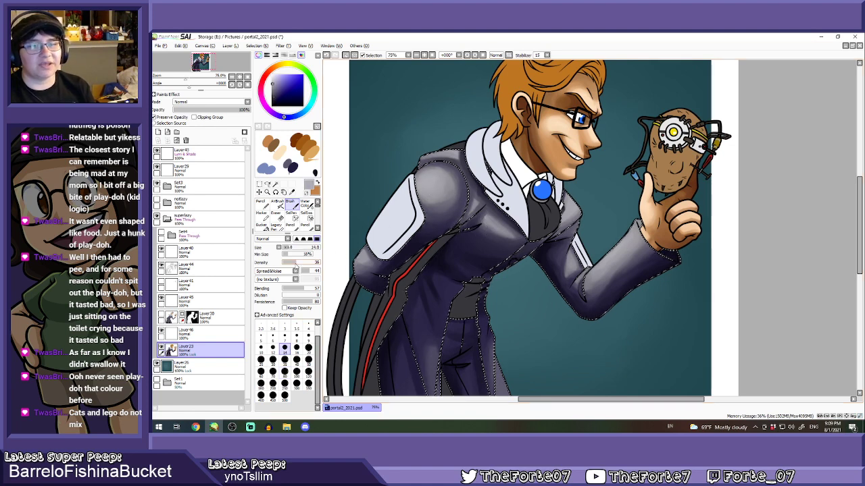
{"action": "left_click_drag", "start_coordinate": [296, 264], "coordinate": [313, 263]}
{"action": "left_click_drag", "start_coordinate": [303, 290], "coordinate": [299, 289]}
{"action": "left_click", "coordinate": [295, 289]}
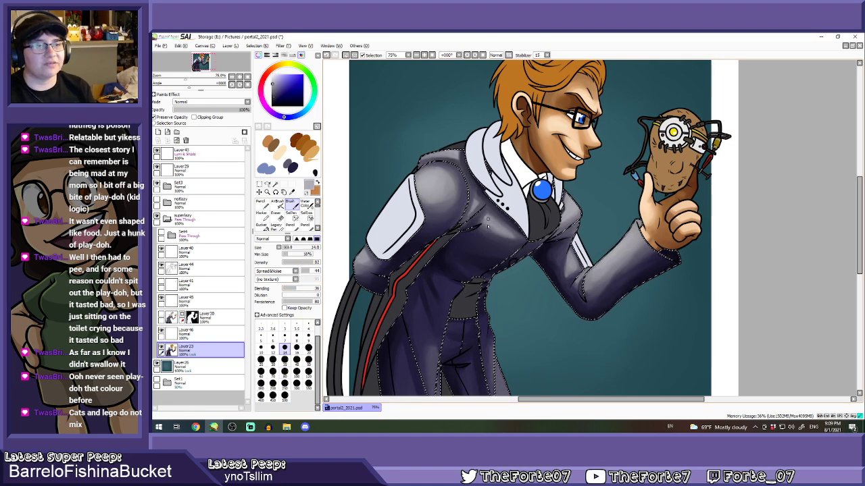
Rework the chest highlight below the hood with sampled coat tones at brush size 35 and blending 72, undoing unwanted strokes
{"action": "left_click", "coordinate": [284, 360]}
{"action": "scroll", "coordinate": [491, 223], "scroll_direction": "up", "scroll_amount": 1}
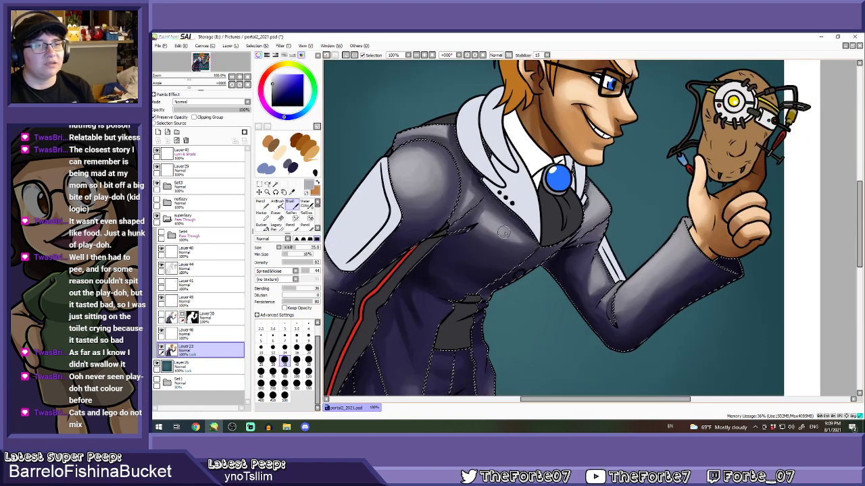
{"action": "mouse_move", "coordinate": [518, 240]}
{"action": "left_mouse_down"}
{"action": "mouse_move", "coordinate": [483, 225]}
{"action": "mouse_move", "coordinate": [522, 243]}
{"action": "mouse_move", "coordinate": [500, 233]}
{"action": "mouse_move", "coordinate": [509, 245]}
{"action": "mouse_move", "coordinate": [491, 232]}
{"action": "mouse_move", "coordinate": [530, 247]}
{"action": "mouse_move", "coordinate": [475, 232]}
{"action": "left_mouse_up"}
{"action": "right_click", "coordinate": [509, 244]}
{"action": "key", "text": "ctrl+z"}
{"action": "left_click_drag", "start_coordinate": [304, 289], "coordinate": [315, 289]}
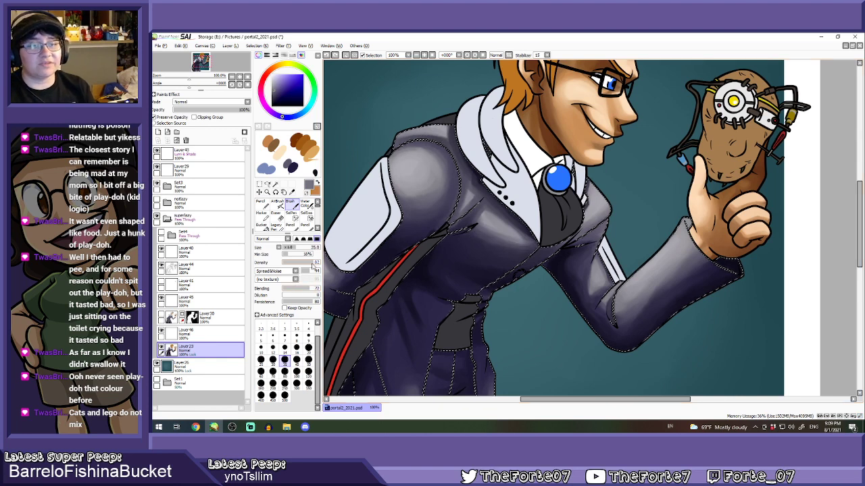
{"action": "mouse_move", "coordinate": [510, 221]}
{"action": "left_mouse_down"}
{"action": "mouse_move", "coordinate": [477, 229]}
{"action": "mouse_move", "coordinate": [482, 222]}
{"action": "mouse_move", "coordinate": [513, 236]}
{"action": "mouse_move", "coordinate": [487, 214]}
{"action": "mouse_move", "coordinate": [526, 243]}
{"action": "left_mouse_up"}
{"action": "right_click", "coordinate": [501, 208]}
{"action": "mouse_move", "coordinate": [499, 214]}
{"action": "left_mouse_down"}
{"action": "mouse_move", "coordinate": [524, 238]}
{"action": "mouse_move", "coordinate": [484, 201]}
{"action": "mouse_move", "coordinate": [521, 234]}
{"action": "mouse_move", "coordinate": [508, 219]}
{"action": "mouse_move", "coordinate": [510, 238]}
{"action": "mouse_move", "coordinate": [472, 230]}
{"action": "mouse_move", "coordinate": [499, 243]}
{"action": "left_mouse_up"}
{"action": "key", "text": "ctrl+z"}
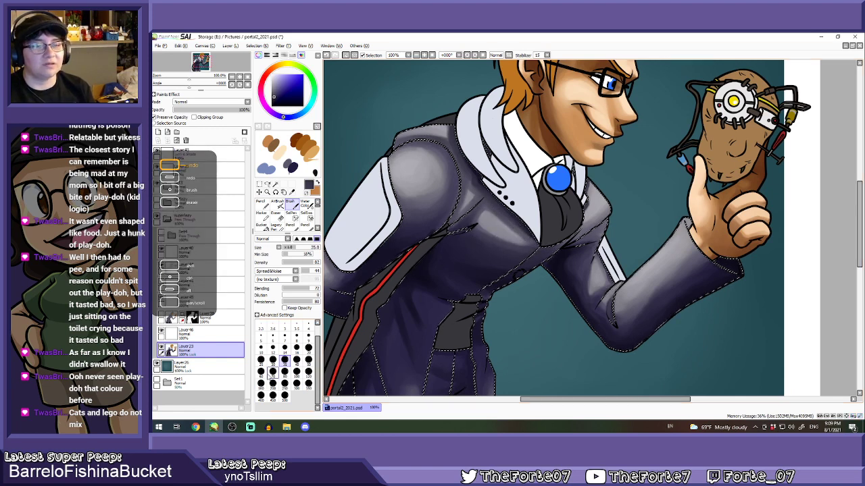
Smooth the broad chest and waist shading with navy tones at brush sizes 80 and 120
{"action": "left_click", "coordinate": [284, 373]}
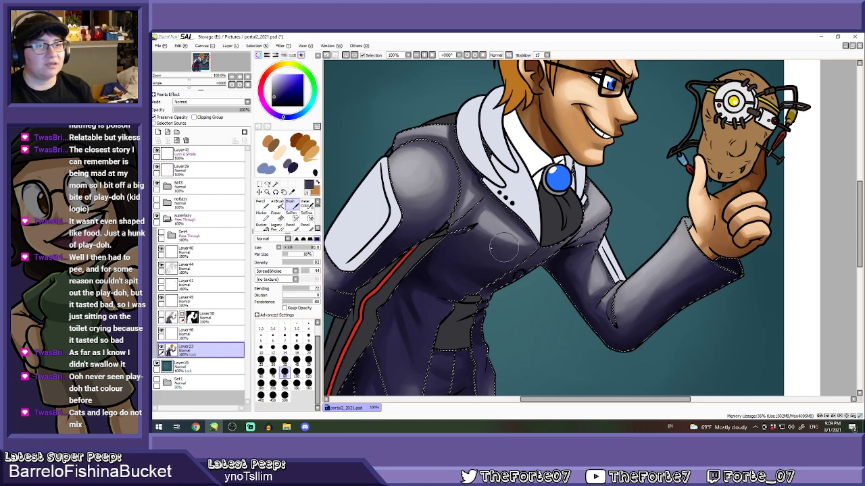
{"action": "scroll", "coordinate": [496, 276], "scroll_direction": "down", "scroll_amount": 3}
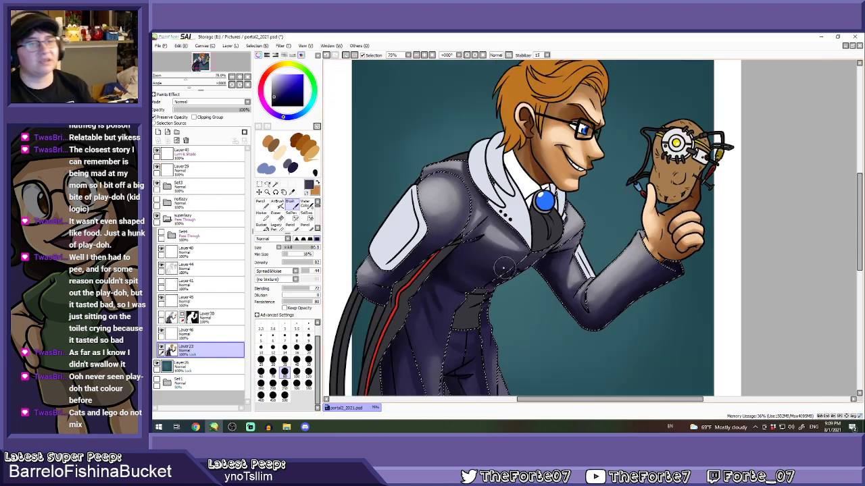
{"action": "scroll", "coordinate": [529, 309], "scroll_direction": "up", "scroll_amount": 3}
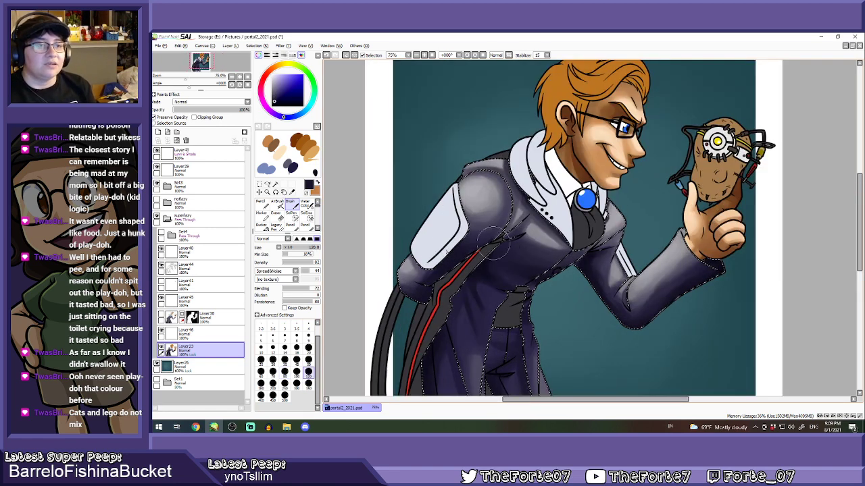
Define the dark chest and waist shading at brush sizes 14 and 40 with density 95 and blending 32, undoing the last stroke
{"action": "left_click", "coordinate": [284, 348]}
{"action": "left_click", "coordinate": [295, 288]}
{"action": "left_click", "coordinate": [319, 263]}
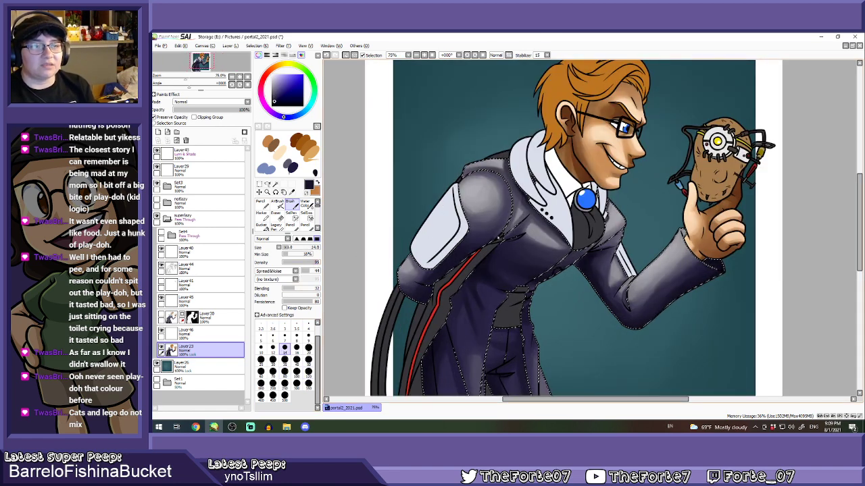
{"action": "key", "text": "bracketright"}
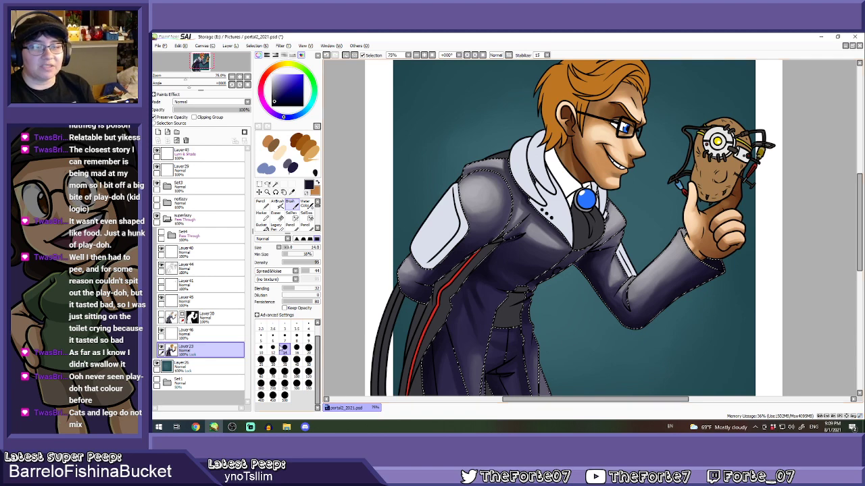
{"action": "key", "text": "bracketright"}
{"action": "key", "text": "bracketright"}
{"action": "key", "text": "bracketright"}
{"action": "key", "text": "bracketright"}
{"action": "key", "text": "bracketright"}
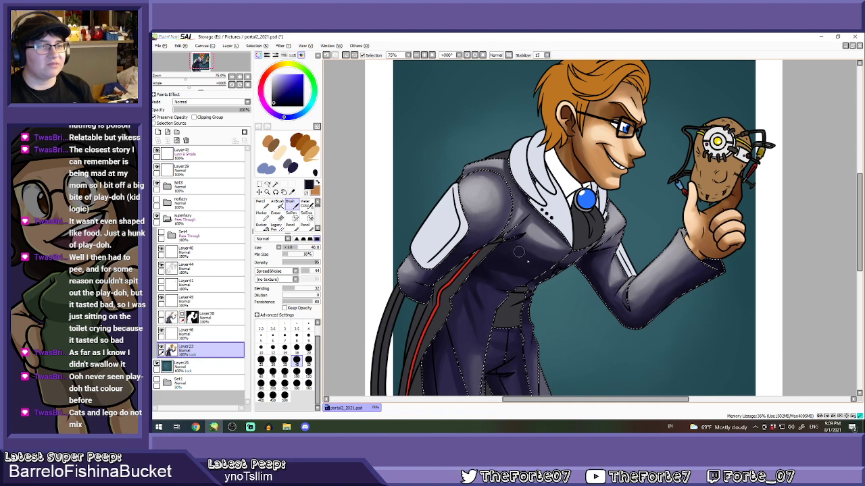
{"action": "right_click", "coordinate": [519, 252]}
{"action": "key", "text": "ctrl+z"}
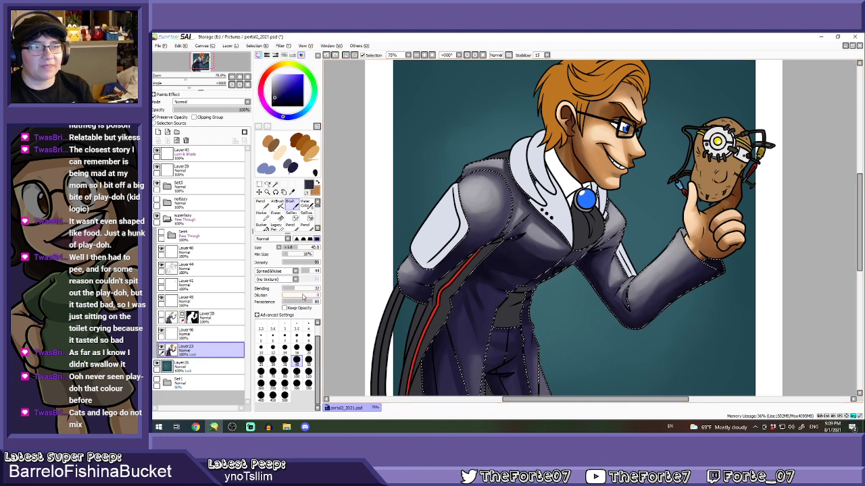
Blend the coat's lower chest shading with the sampled navy at brush size 40, density 49 and blending 78
{"action": "mouse_move", "coordinate": [297, 289]}
{"action": "left_mouse_down"}
{"action": "mouse_move", "coordinate": [311, 288]}
{"action": "mouse_move", "coordinate": [300, 262]}
{"action": "left_mouse_up"}
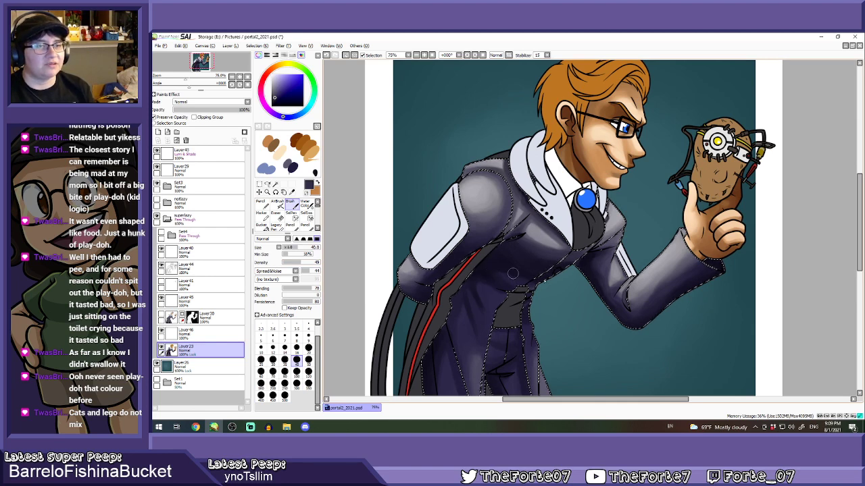
{"action": "left_click", "coordinate": [518, 263], "text": "alt"}
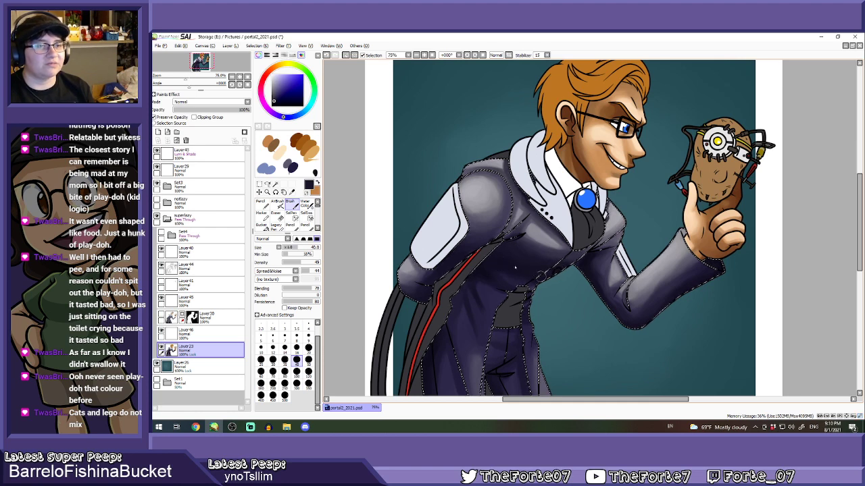
{"action": "scroll", "coordinate": [563, 188], "scroll_direction": "down", "scroll_amount": 1}
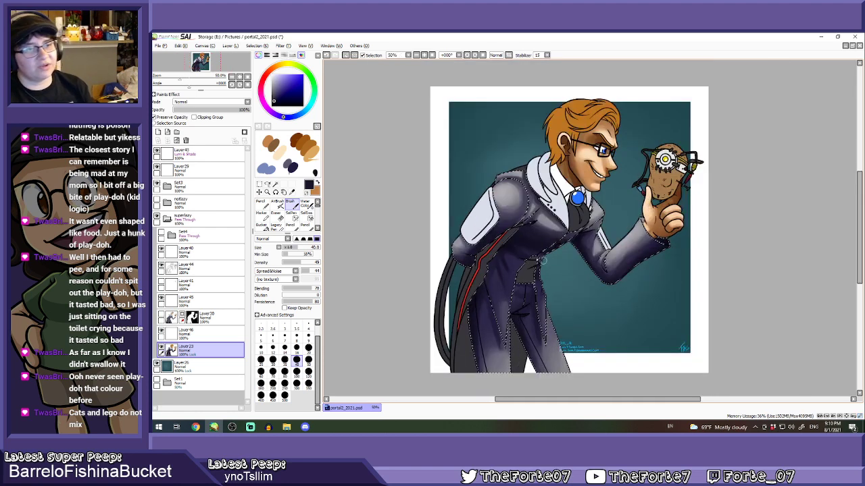
{"action": "scroll", "coordinate": [535, 244], "scroll_direction": "up", "scroll_amount": 1}
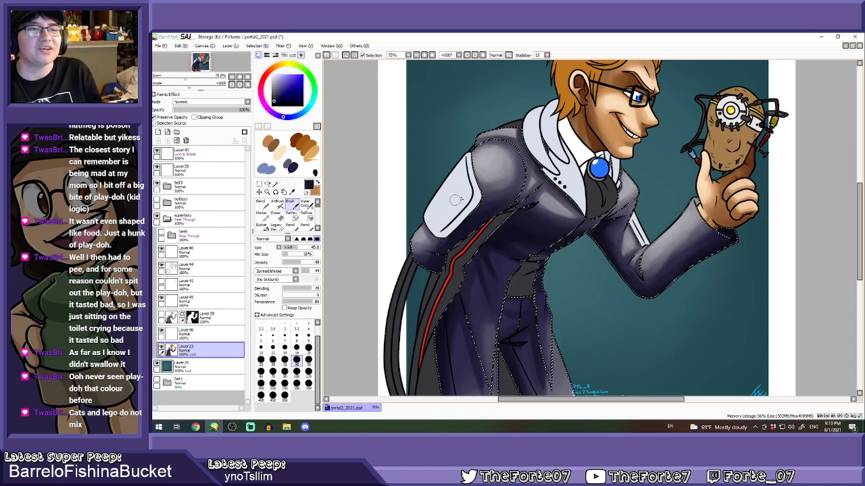
Soften the shading at the coat's waist with a sampled navy tone at density 22
{"action": "left_click", "coordinate": [495, 261], "text": "alt"}
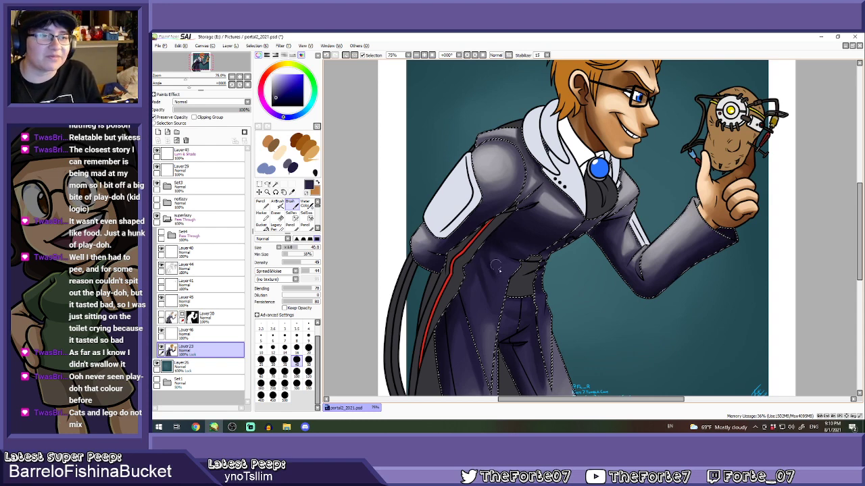
{"action": "left_click", "coordinate": [298, 264]}
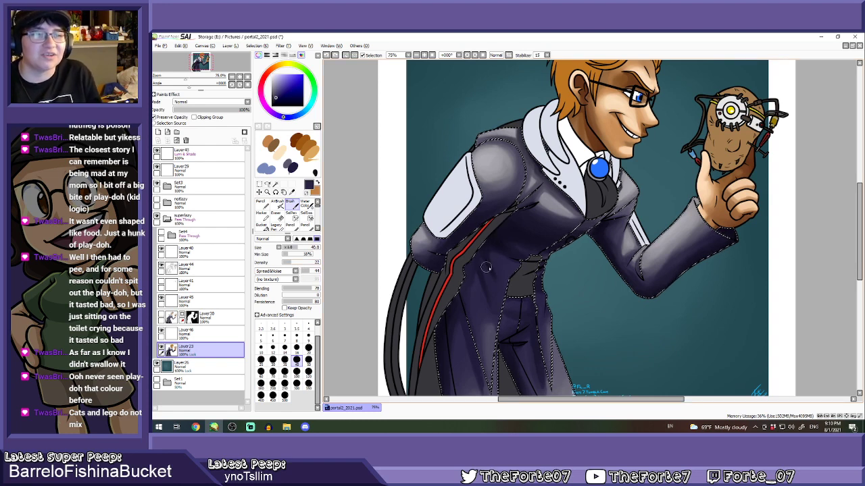
{"action": "left_click_drag", "start_coordinate": [486, 267], "coordinate": [497, 270]}
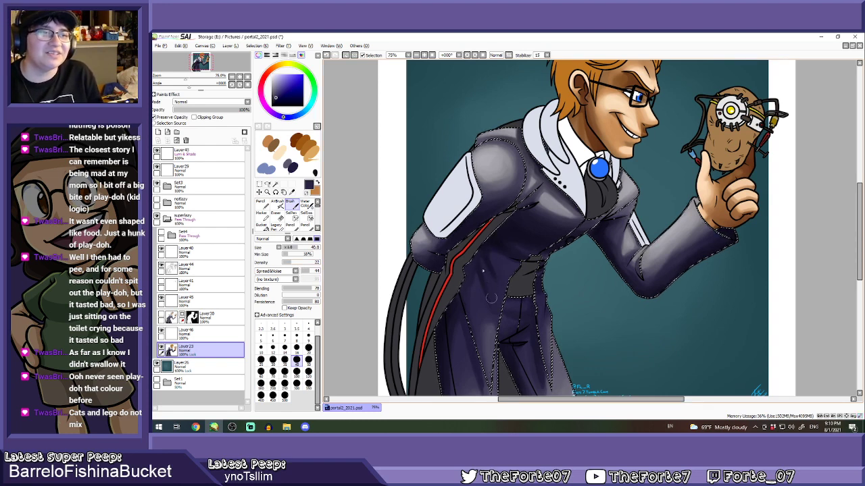
{"action": "scroll", "coordinate": [496, 292], "scroll_direction": "down", "scroll_amount": 1}
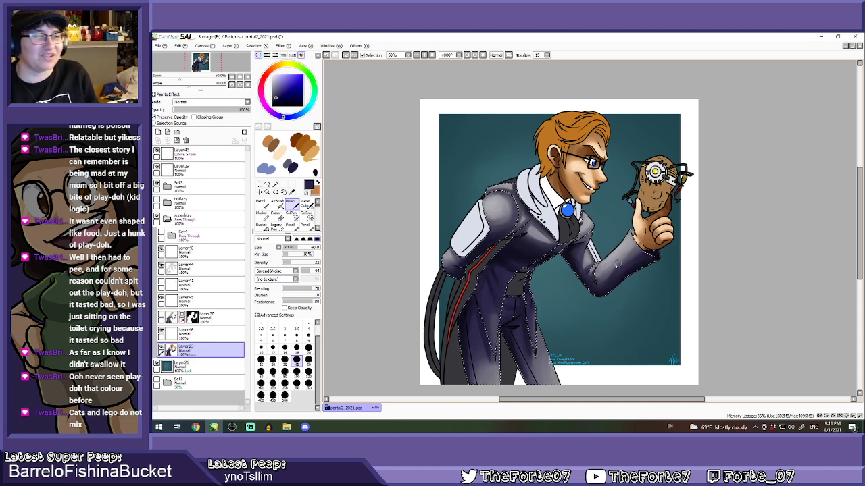
Paint a lighter edge along the top of the raised forearm sleeve at brush size 10, density 82 and blending 14
{"action": "scroll", "coordinate": [496, 263], "scroll_direction": "up", "scroll_amount": 3}
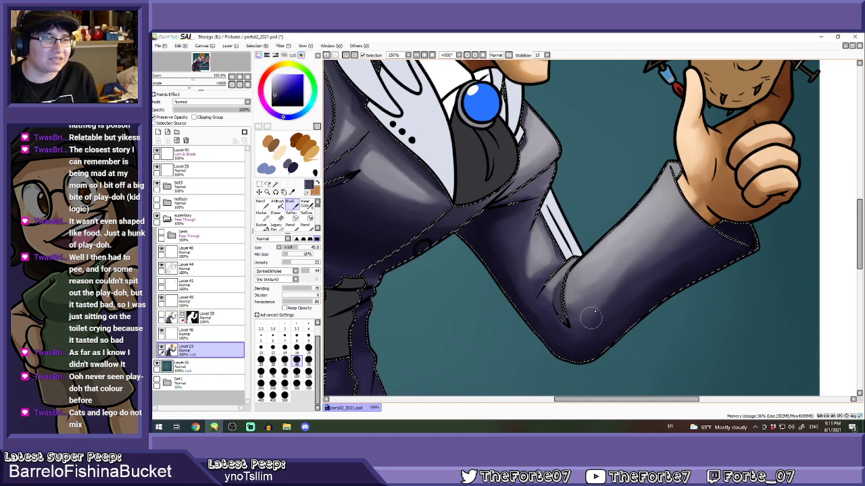
{"action": "scroll", "coordinate": [594, 301], "scroll_direction": "down", "scroll_amount": 3}
{"action": "scroll", "coordinate": [585, 292], "scroll_direction": "up", "scroll_amount": 1}
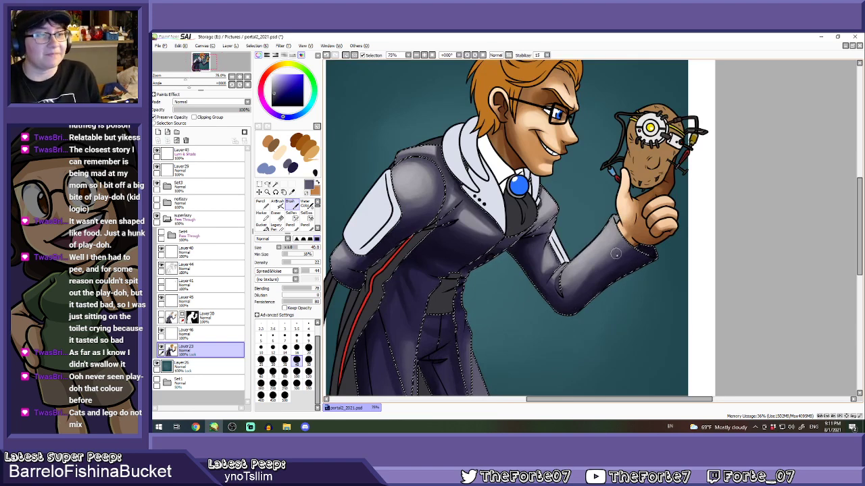
{"action": "left_click", "coordinate": [297, 347]}
{"action": "left_click", "coordinate": [295, 289]}
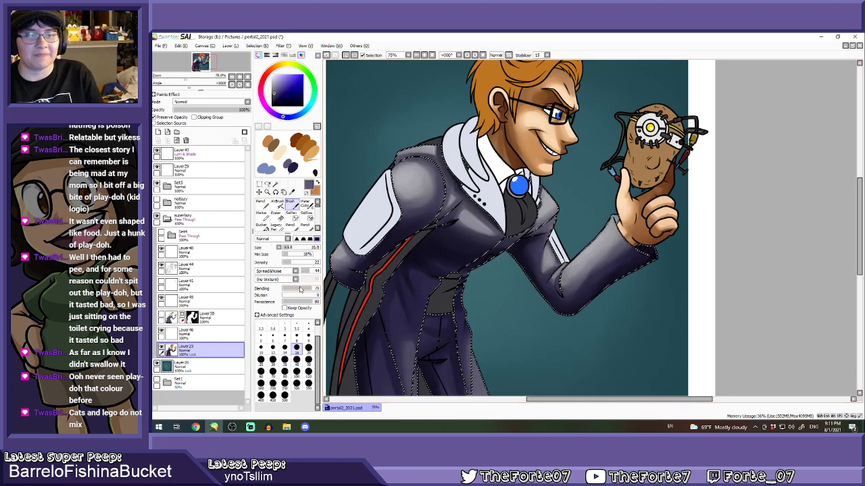
{"action": "scroll", "coordinate": [592, 211], "scroll_direction": "up", "scroll_amount": 2}
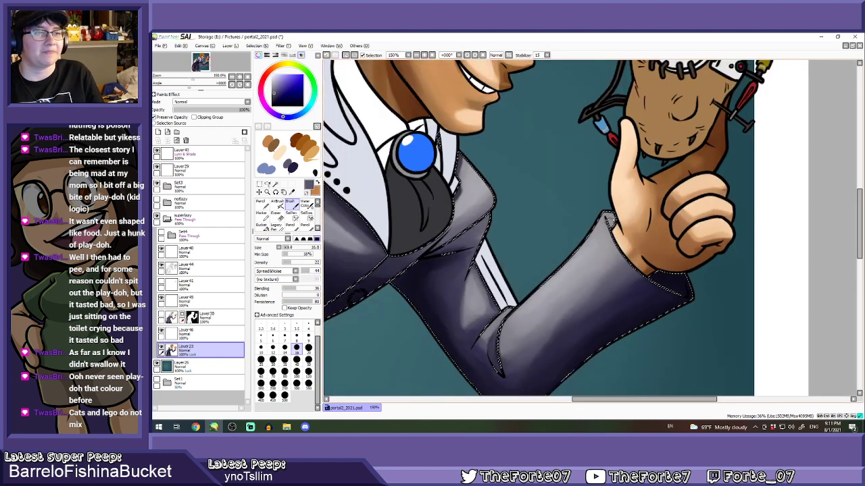
{"action": "left_click", "coordinate": [314, 263]}
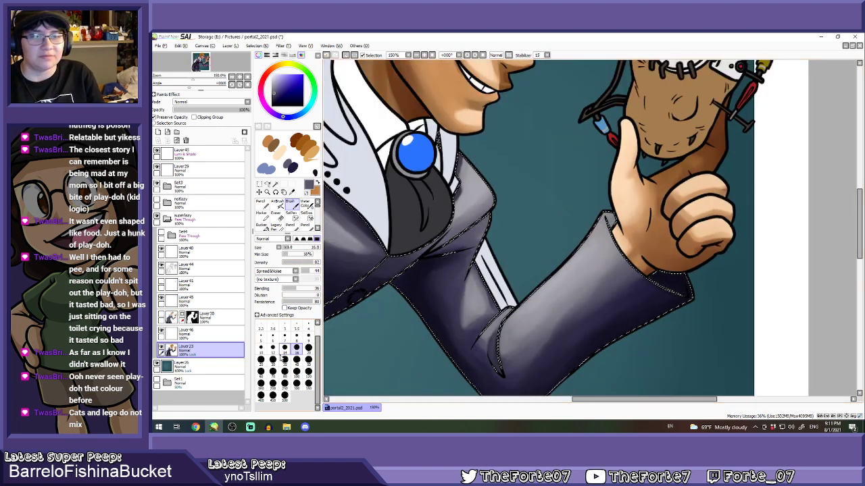
{"action": "left_click", "coordinate": [261, 349]}
{"action": "left_click", "coordinate": [288, 288]}
{"action": "left_click_drag", "start_coordinate": [595, 234], "coordinate": [505, 316]}
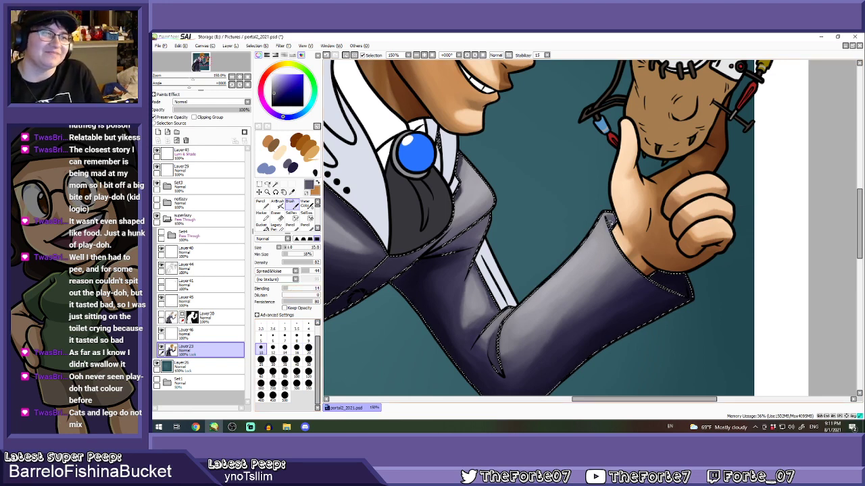
Touch up the raised sleeve's fold and cuff edge with sampled dark coat tones, using brush size 16 at the cuff
{"action": "right_click", "coordinate": [666, 284]}
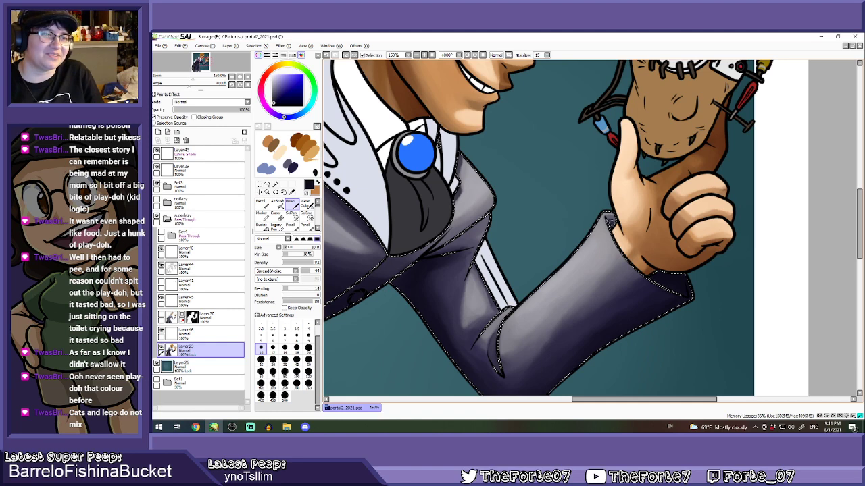
{"action": "right_click", "coordinate": [494, 321]}
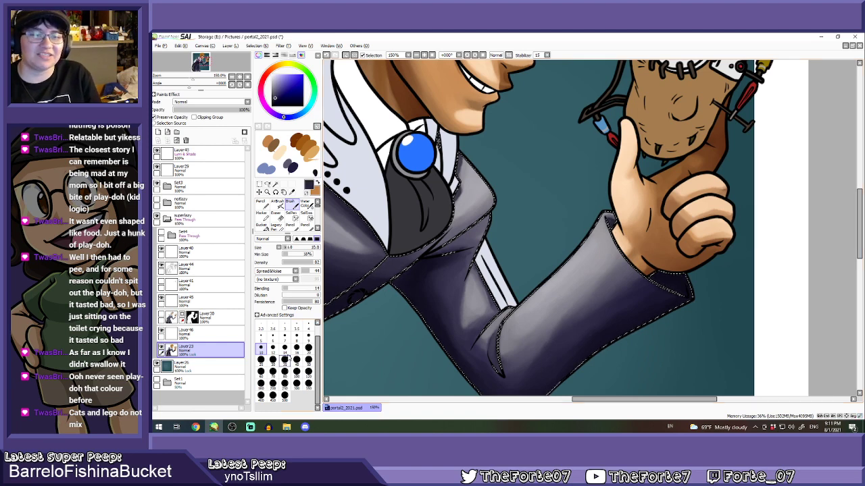
{"action": "left_click", "coordinate": [296, 349]}
{"action": "left_click_drag", "start_coordinate": [607, 217], "coordinate": [620, 241]}
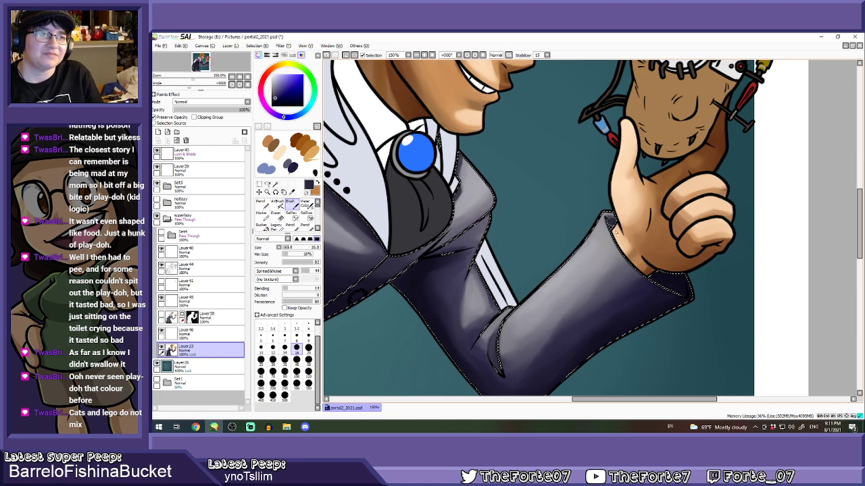
Blend a sampled light grey into the cuff's upper corner with density 48 and blending 54
{"action": "left_click", "coordinate": [599, 219], "text": "alt"}
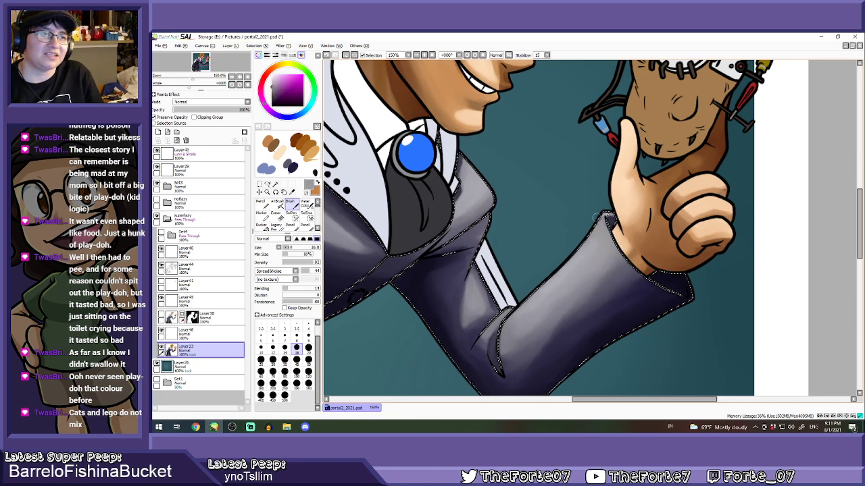
{"action": "left_click", "coordinate": [302, 289]}
{"action": "left_click", "coordinate": [301, 262]}
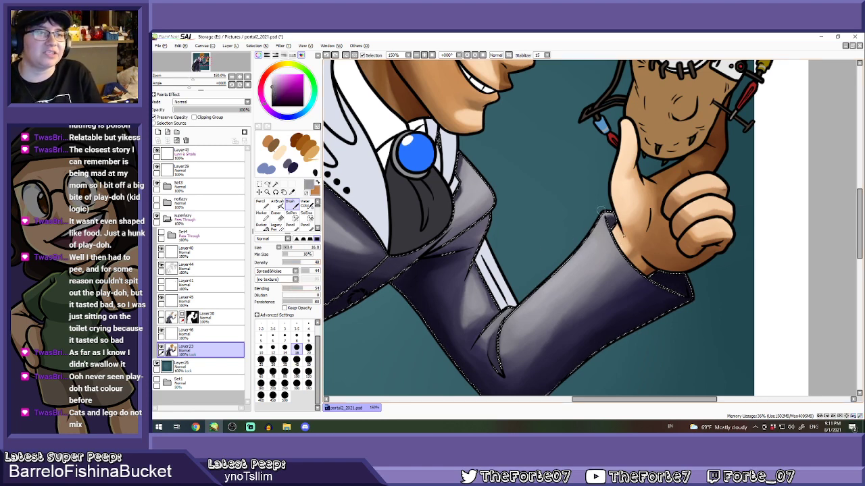
{"action": "left_click", "coordinate": [601, 231], "text": "alt"}
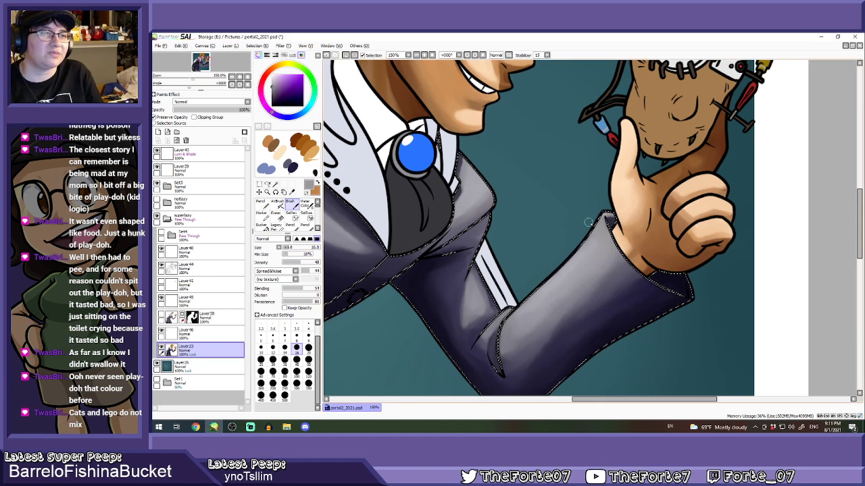
Clear the selection around the coat
{"action": "scroll", "coordinate": [589, 221], "scroll_direction": "down", "scroll_amount": 4}
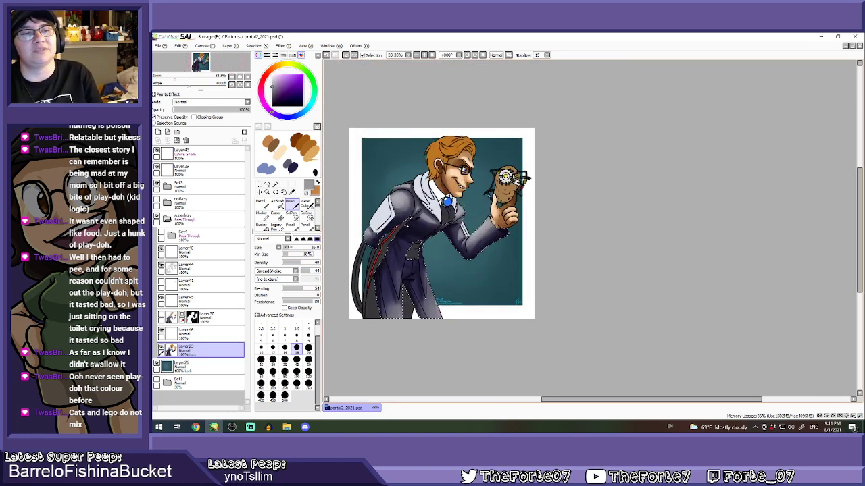
{"action": "scroll", "coordinate": [407, 226], "scroll_direction": "up", "scroll_amount": 1}
{"action": "left_click", "coordinate": [257, 47]}
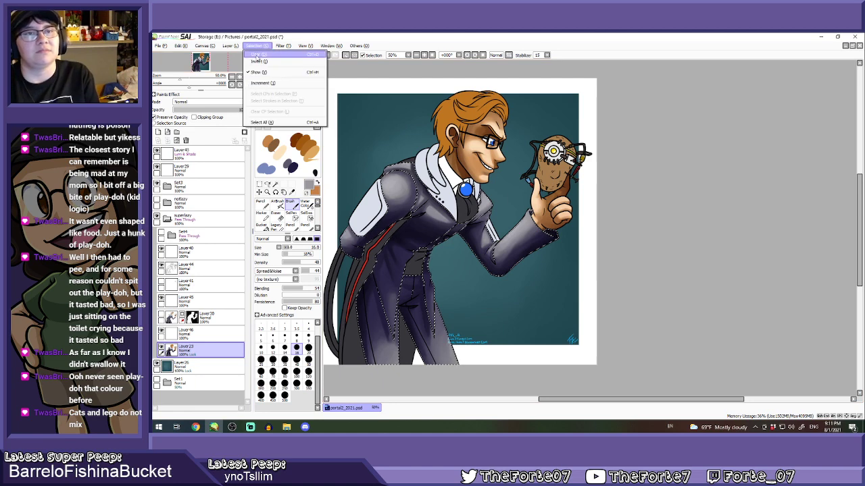
{"action": "left_click", "coordinate": [256, 56]}
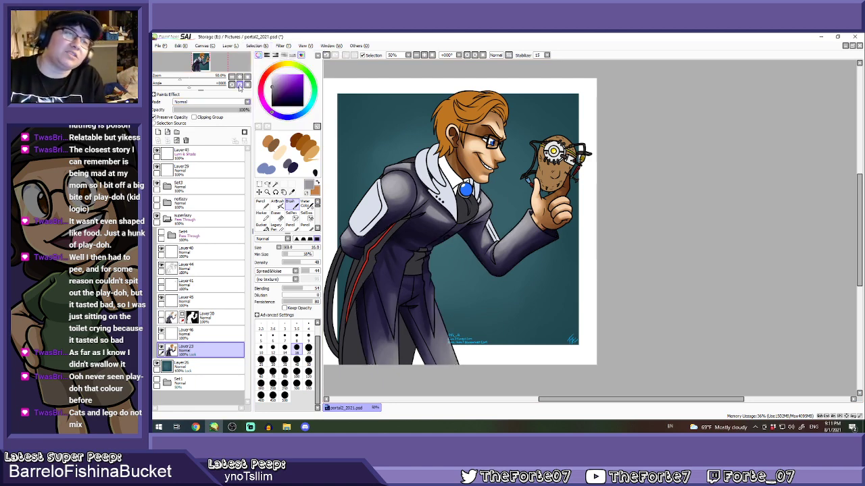
Select the pale hood and sleeve panel areas using Layer34 in folder Set3, and make Layer23 in superlazy the active layer
{"action": "left_click", "coordinate": [167, 219]}
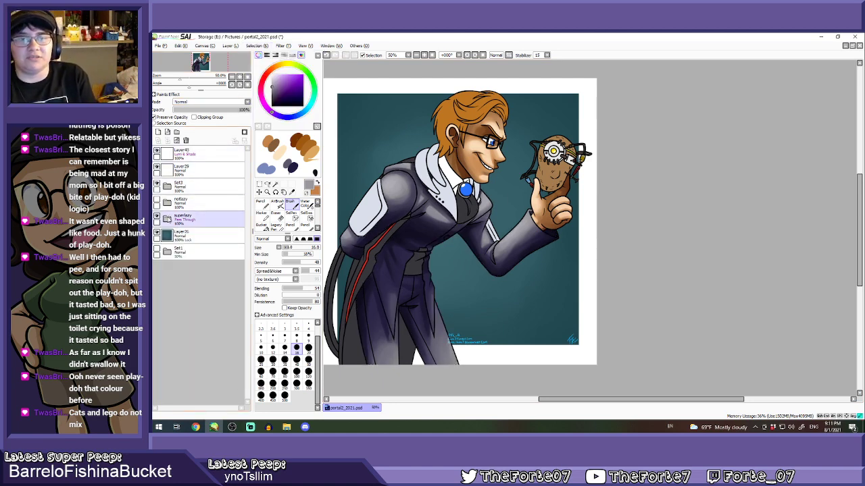
{"action": "left_click", "coordinate": [166, 184]}
{"action": "left_click", "coordinate": [162, 265]}
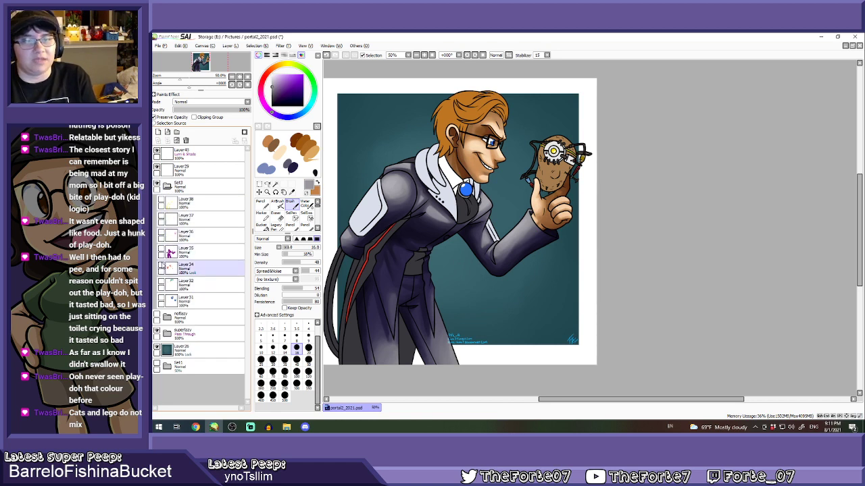
{"action": "left_click", "coordinate": [162, 265]}
{"action": "left_click", "coordinate": [163, 266]}
{"action": "left_click", "coordinate": [163, 265]}
{"action": "left_click", "coordinate": [162, 265]}
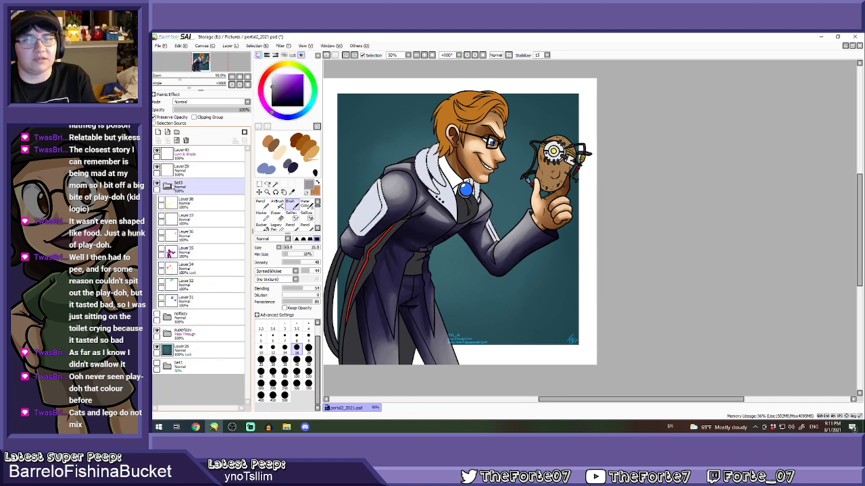
{"action": "left_click", "coordinate": [166, 184]}
{"action": "left_click", "coordinate": [168, 222]}
{"action": "left_click", "coordinate": [167, 224]}
{"action": "left_click", "coordinate": [186, 350]}
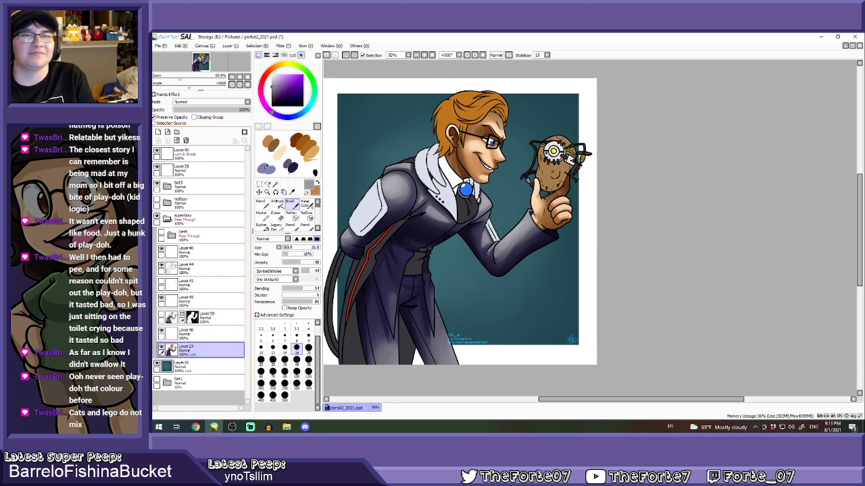
Using notlazy as reference, paint blue shading on the shoulder panel's lower edge and raised sleeve's stripe at brush size 25, blending 31
{"action": "right_click", "coordinate": [271, 171]}
{"action": "left_click", "coordinate": [157, 200]}
{"action": "key", "text": "ctrl+plus"}
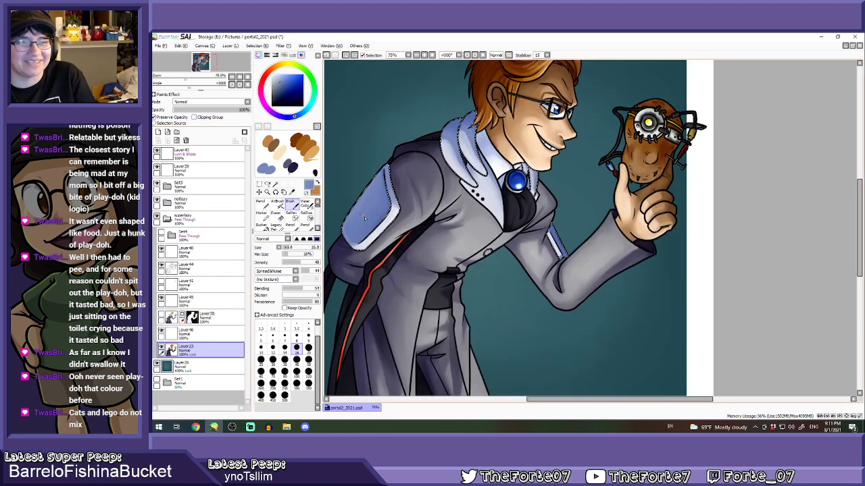
{"action": "left_click", "coordinate": [157, 201]}
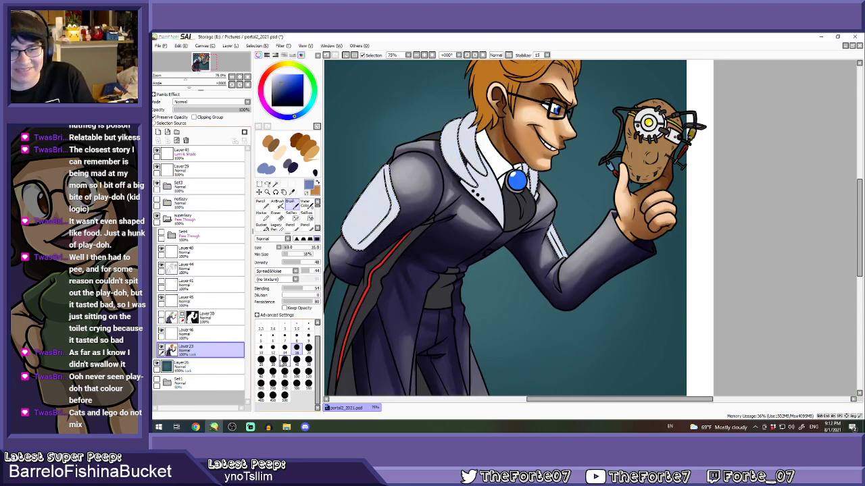
{"action": "left_click", "coordinate": [261, 360]}
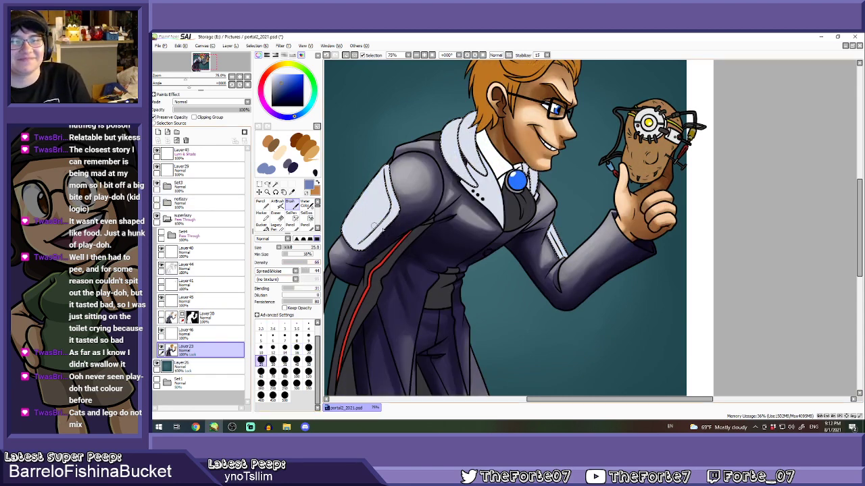
{"action": "scroll", "coordinate": [351, 245], "scroll_direction": "up", "scroll_amount": 1}
{"action": "left_click_drag", "start_coordinate": [351, 247], "coordinate": [378, 232]}
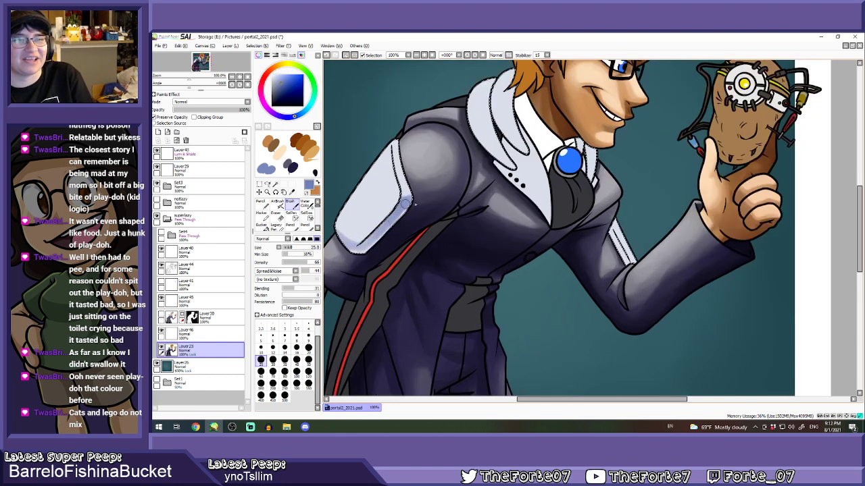
{"action": "mouse_move", "coordinate": [398, 205]}
{"action": "left_mouse_down"}
{"action": "mouse_move", "coordinate": [392, 177]}
{"action": "mouse_move", "coordinate": [397, 206]}
{"action": "mouse_move", "coordinate": [380, 227]}
{"action": "mouse_move", "coordinate": [364, 238]}
{"action": "mouse_move", "coordinate": [370, 230]}
{"action": "mouse_move", "coordinate": [333, 226]}
{"action": "mouse_move", "coordinate": [342, 236]}
{"action": "mouse_move", "coordinate": [381, 221]}
{"action": "left_mouse_up"}
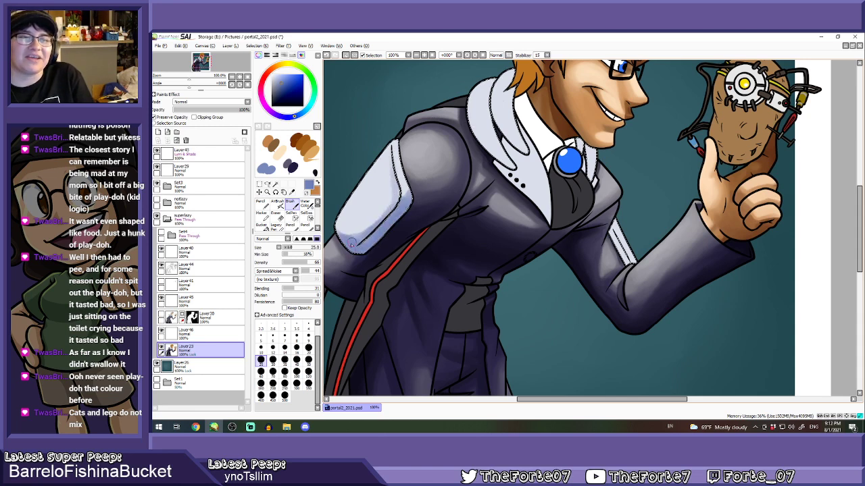
{"action": "mouse_move", "coordinate": [603, 257]}
{"action": "left_mouse_down"}
{"action": "mouse_move", "coordinate": [616, 233]}
{"action": "mouse_move", "coordinate": [614, 250]}
{"action": "mouse_move", "coordinate": [610, 235]}
{"action": "left_mouse_up"}
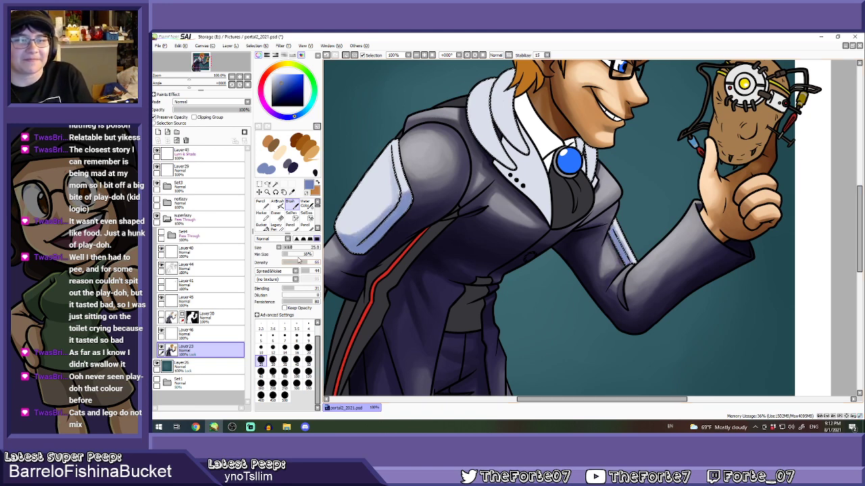
Soften the shoulder panel's blue shading with sampled panel tones at density 40 and blending 55, using brush sizes 25 and 35
{"action": "left_click", "coordinate": [300, 289]}
{"action": "left_click_drag", "start_coordinate": [304, 262], "coordinate": [296, 263]}
{"action": "left_click", "coordinate": [341, 228], "text": "alt"}
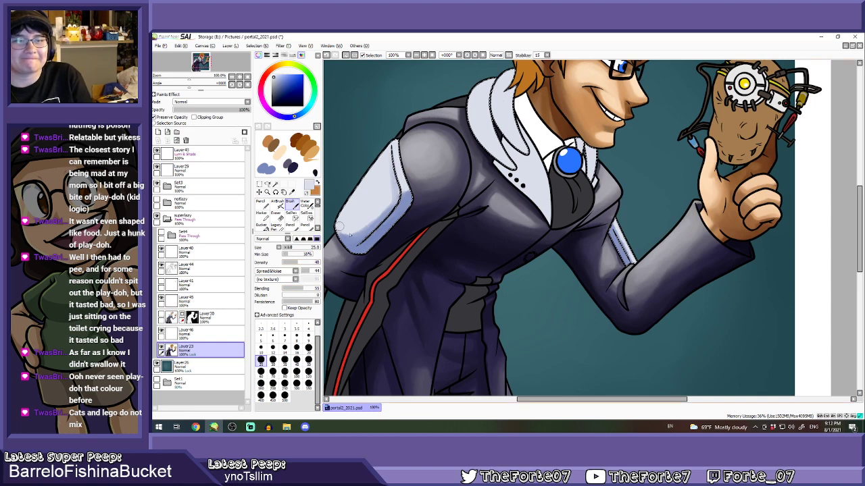
{"action": "mouse_move", "coordinate": [386, 209]}
{"action": "left_mouse_down"}
{"action": "mouse_move", "coordinate": [387, 166]}
{"action": "mouse_move", "coordinate": [405, 186]}
{"action": "left_mouse_up"}
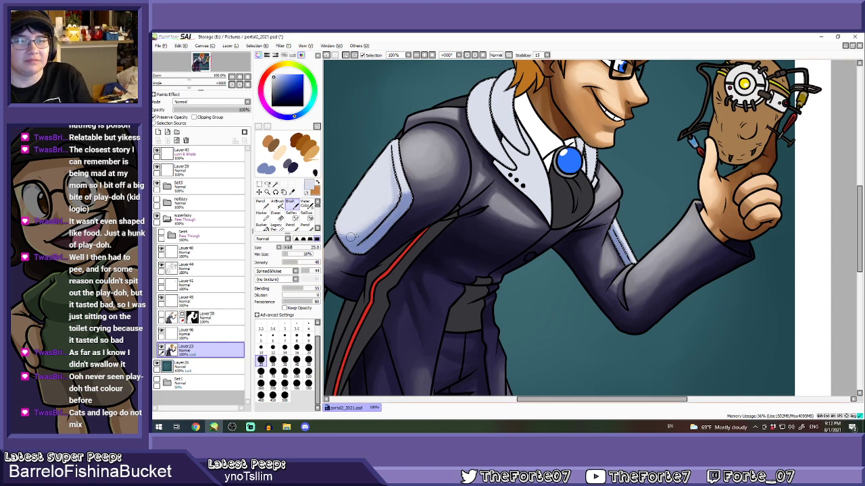
{"action": "key", "text": "bracketright"}
{"action": "key", "text": "bracketright"}
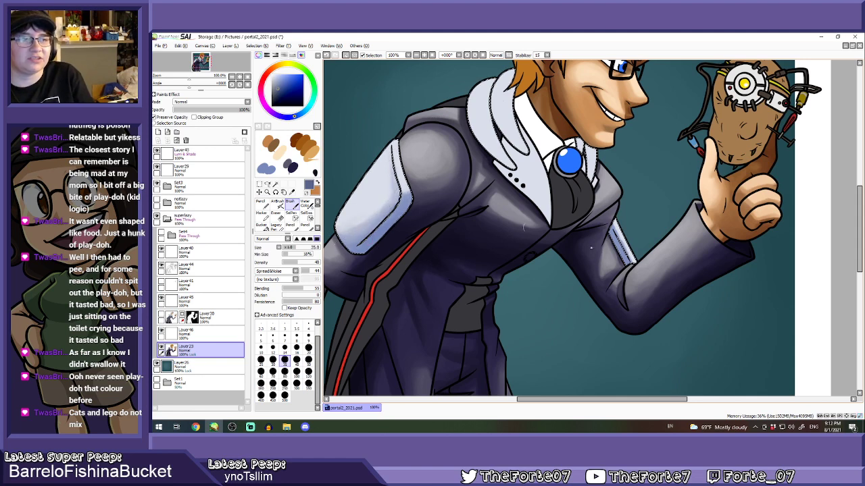
{"action": "left_click", "coordinate": [351, 195], "text": "alt"}
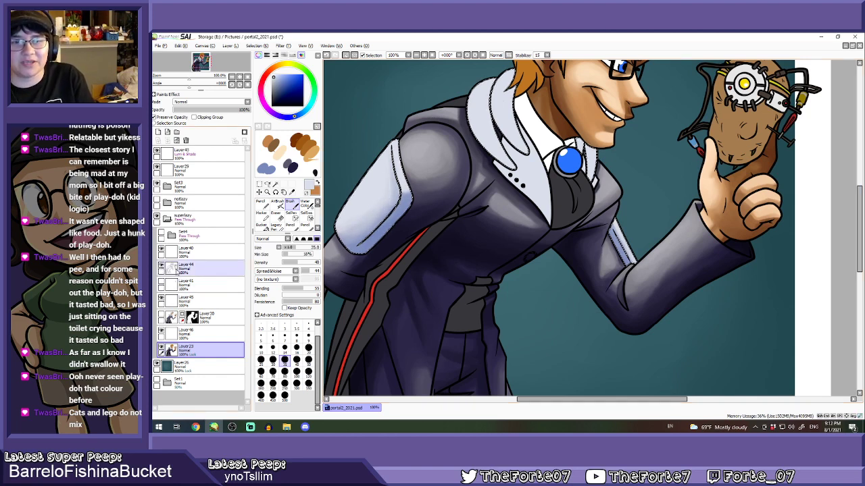
Recheck the notlazy shading and deepen the blue along the shoulder panel's lower edge at brush size 14, density 82 and blending 31
{"action": "left_click", "coordinate": [158, 201]}
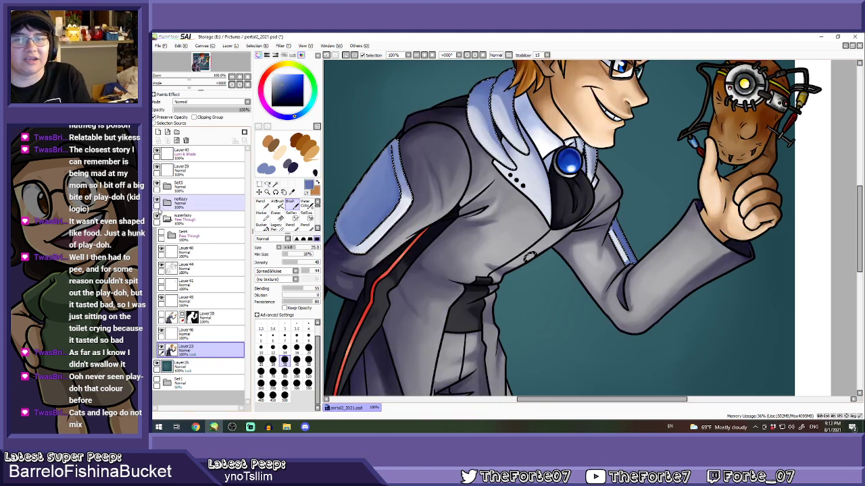
{"action": "left_click", "coordinate": [157, 201]}
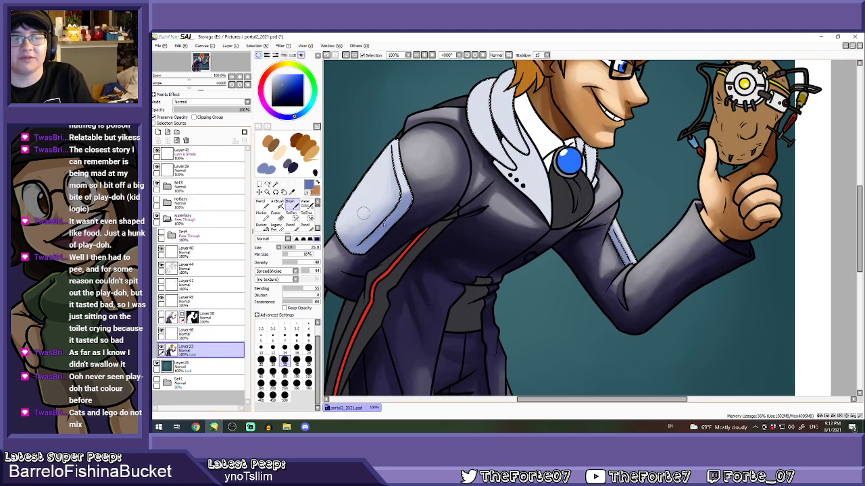
{"action": "left_click", "coordinate": [296, 348]}
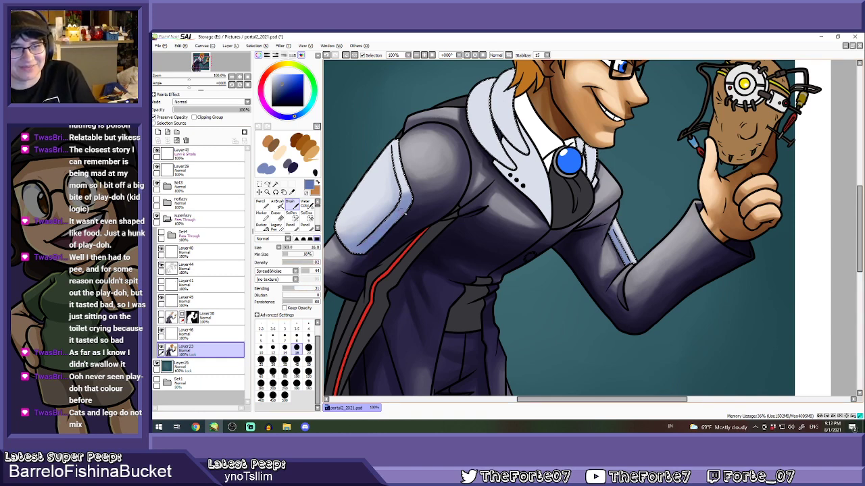
{"action": "left_click", "coordinate": [284, 347]}
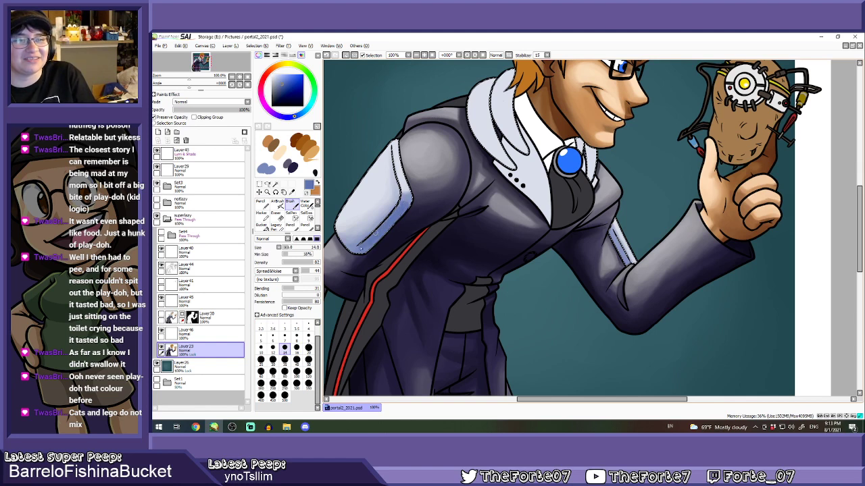
{"action": "left_click", "coordinate": [296, 359]}
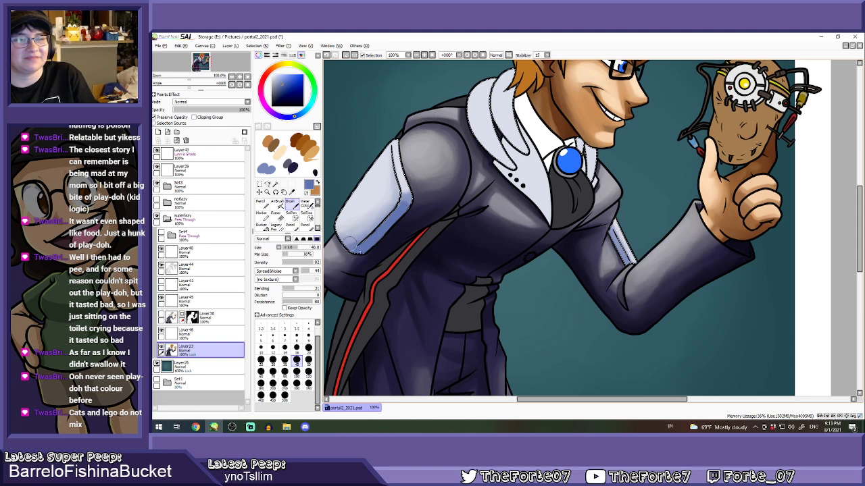
{"action": "left_click", "coordinate": [284, 347]}
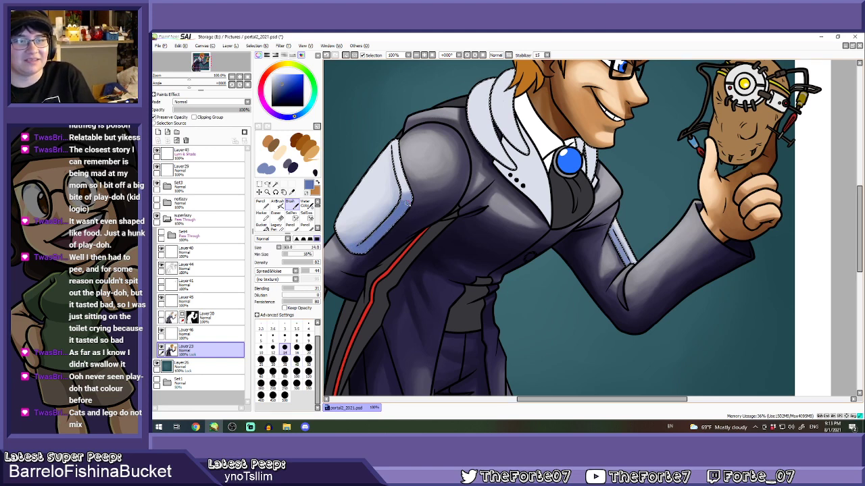
{"action": "left_click_drag", "start_coordinate": [404, 215], "coordinate": [357, 252]}
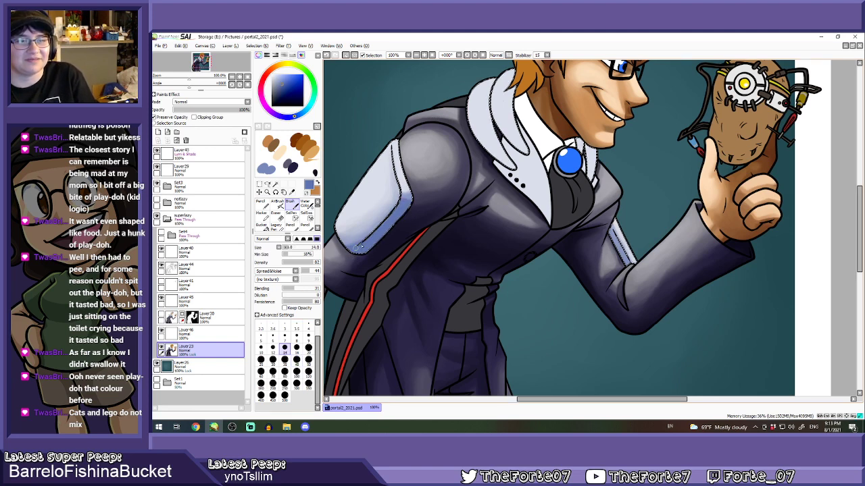
Extend the shoulder panel's shading inward with sampled lighter blue tones, using brush sizes 30 and 40 at density 82
{"action": "right_click", "coordinate": [361, 247]}
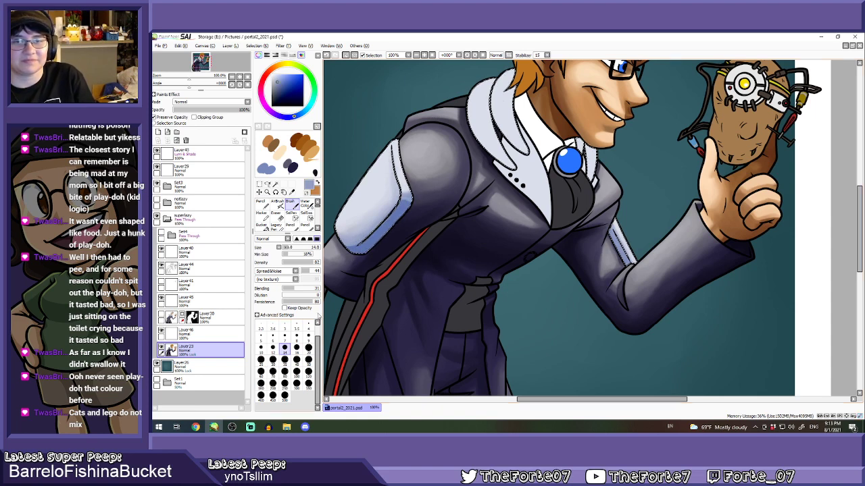
{"action": "left_click", "coordinate": [272, 371]}
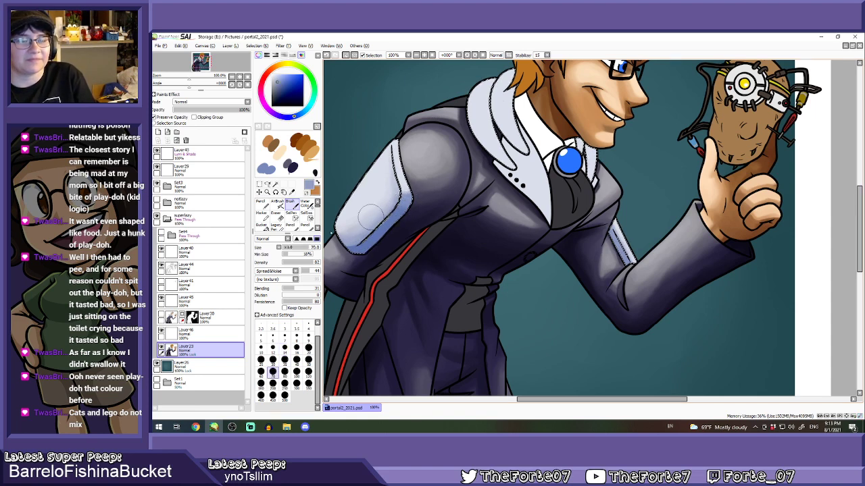
{"action": "left_click", "coordinate": [272, 358]}
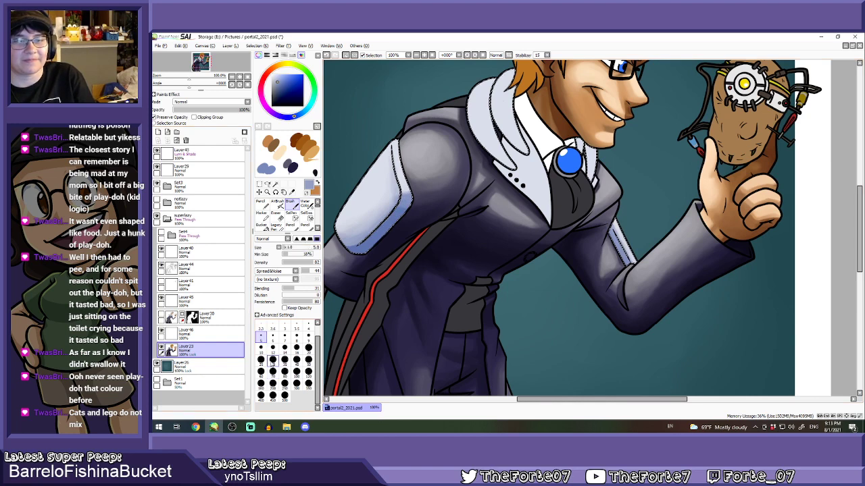
{"action": "left_click", "coordinate": [377, 215], "text": "alt"}
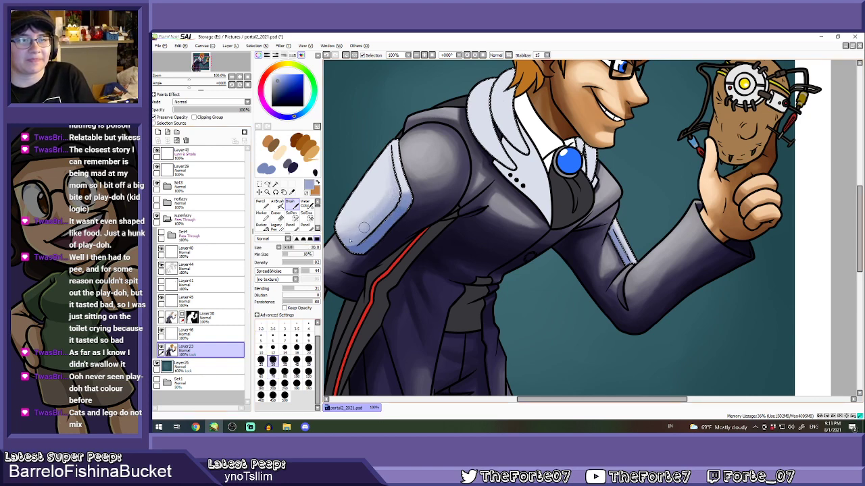
{"action": "left_click", "coordinate": [297, 359]}
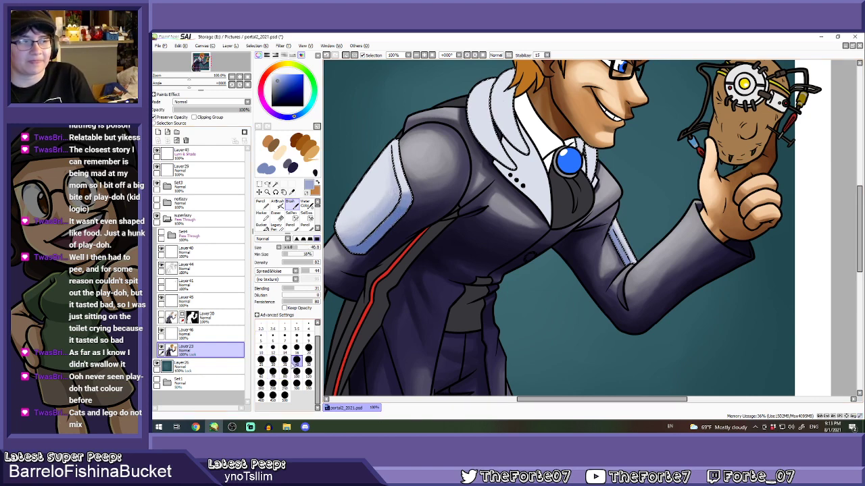
Blend a sampled light grey into the middle of the shoulder panel at brush size 40, raising blending to 63
{"action": "left_click", "coordinate": [302, 288]}
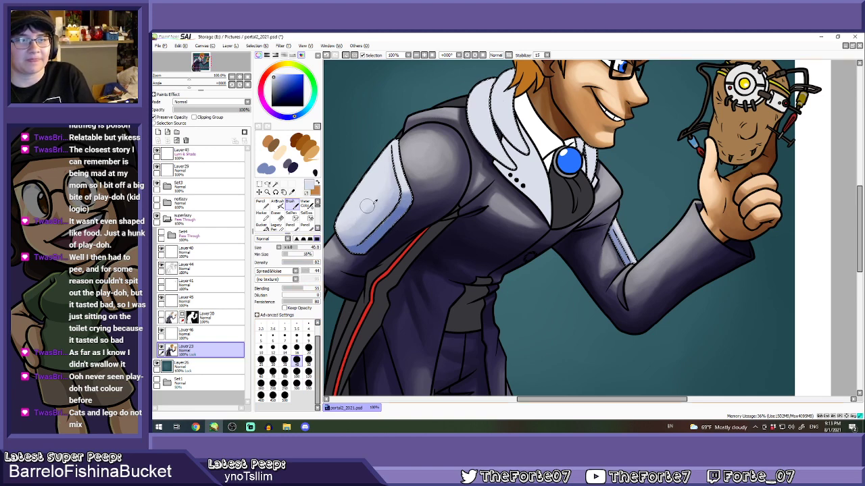
{"action": "left_click", "coordinate": [306, 288]}
{"action": "left_click", "coordinate": [293, 262]}
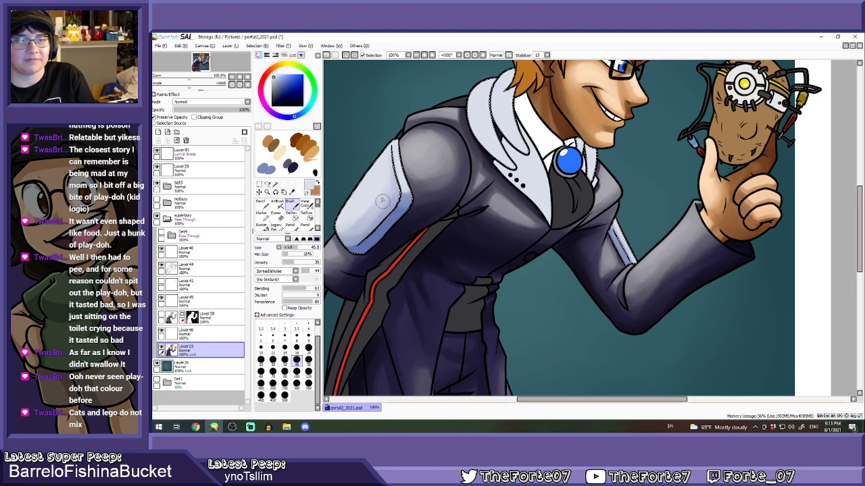
Paint a near-white highlight on the shoulder panel at blending 27, reducing the brush to size 30 and raising density to 86
{"action": "left_click", "coordinate": [308, 263]}
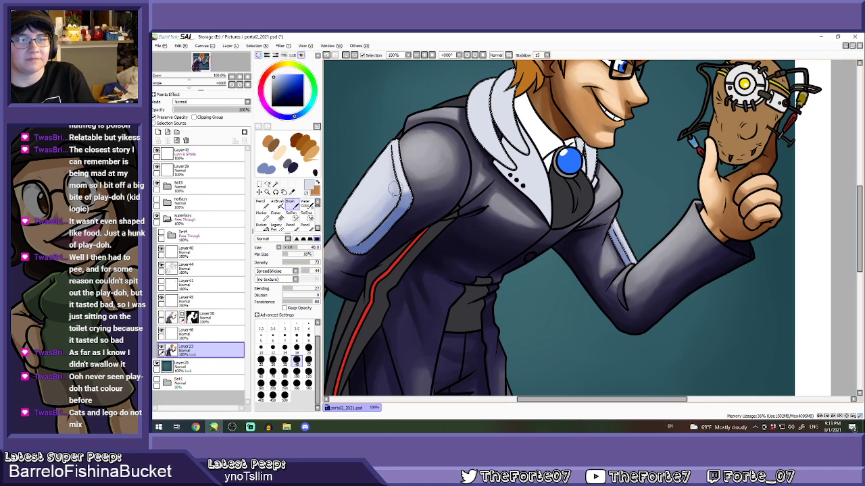
{"action": "left_click_drag", "start_coordinate": [358, 225], "coordinate": [372, 207]}
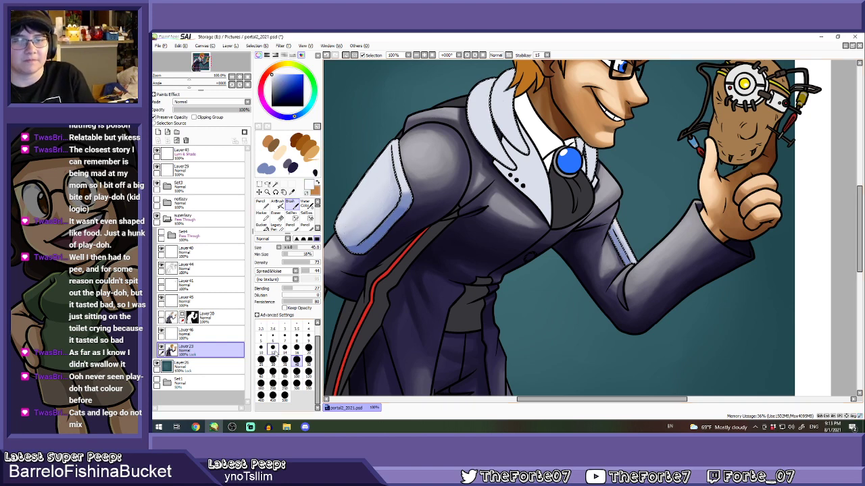
{"action": "left_click", "coordinate": [272, 359]}
{"action": "left_click", "coordinate": [314, 263]}
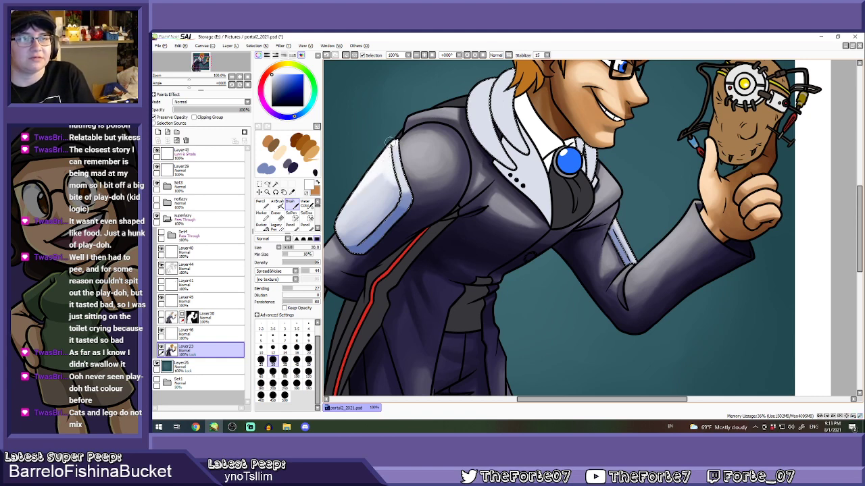
Smooth the shoulder panel's highlight into the shading with a sampled light grey at blending 70 and density 42
{"action": "right_click", "coordinate": [379, 183]}
{"action": "left_click", "coordinate": [308, 289]}
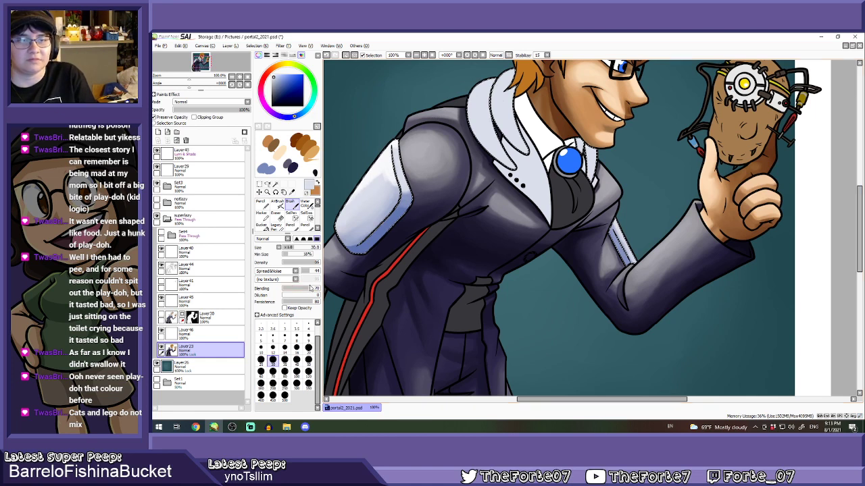
{"action": "left_click", "coordinate": [297, 263]}
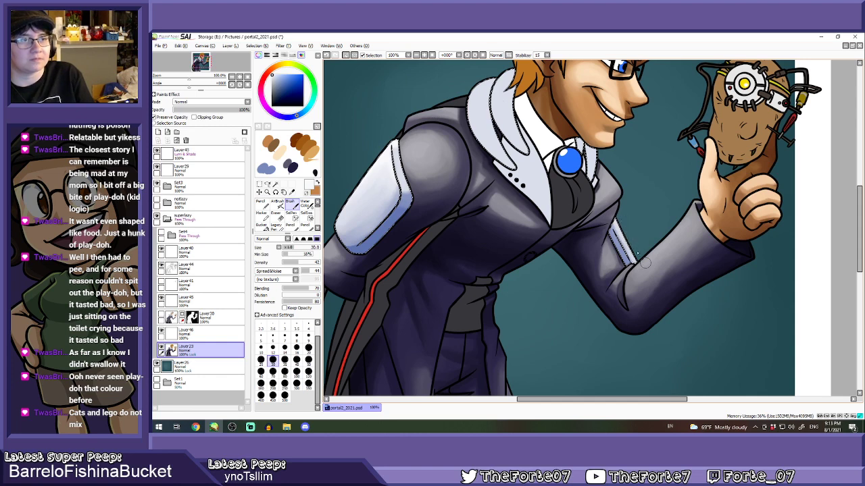
Shade the hood's folds with a sampled muted blue at brush size 30, blending 35 and density 72
{"action": "left_click", "coordinate": [405, 200], "text": "alt"}
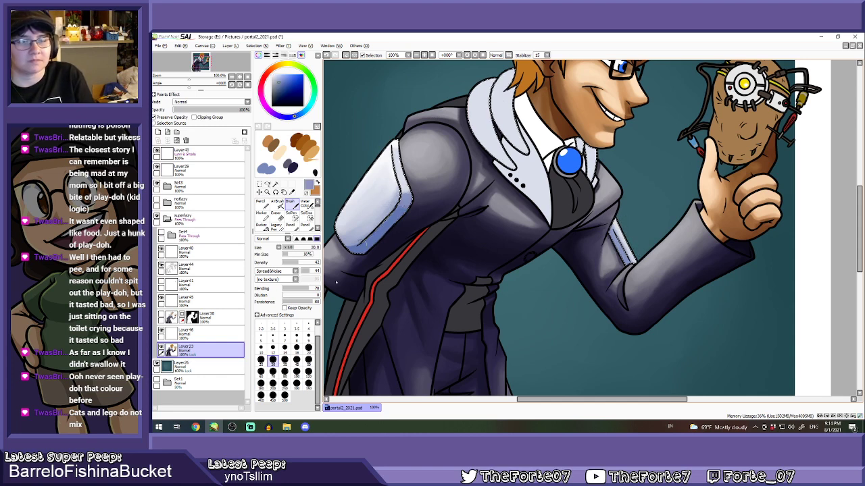
{"action": "left_click", "coordinate": [295, 288]}
{"action": "left_click", "coordinate": [307, 262]}
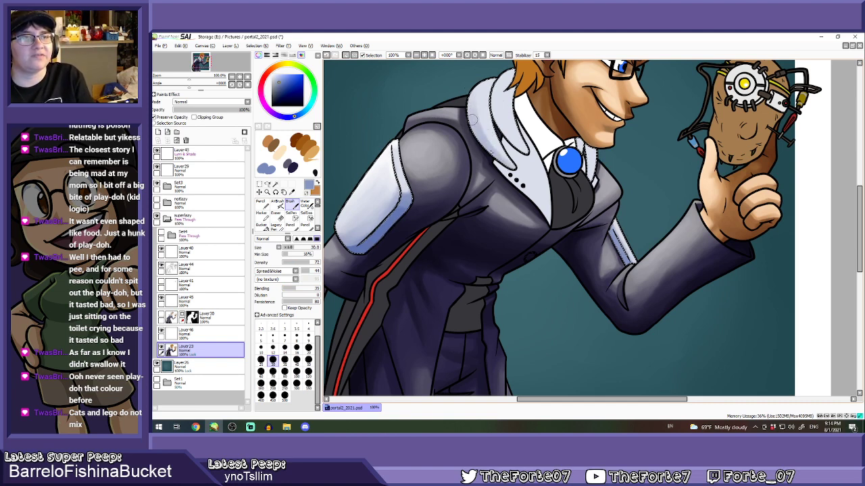
{"action": "left_click_drag", "start_coordinate": [496, 76], "coordinate": [511, 142]}
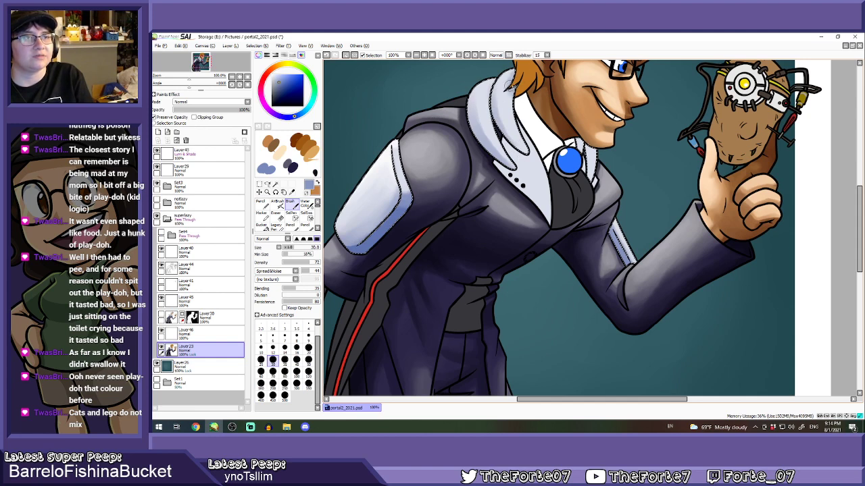
{"action": "scroll", "coordinate": [517, 115], "scroll_direction": "down", "scroll_amount": 4}
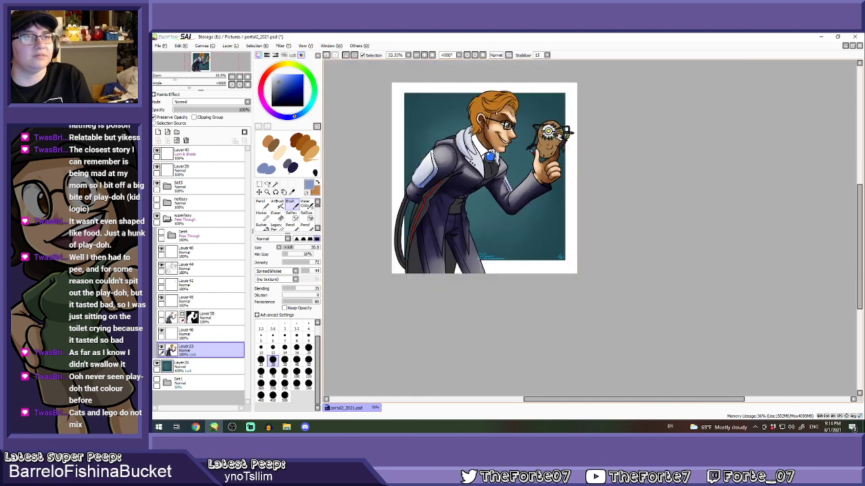
Soften the hood's fold shading with sampled pale blue-greys at blending 84 and density 38, using brush sizes 40, 16 and 30
{"action": "scroll", "coordinate": [473, 203], "scroll_direction": "up", "scroll_amount": 3}
{"action": "scroll", "coordinate": [352, 252], "scroll_direction": "down", "scroll_amount": 1}
{"action": "scroll", "coordinate": [352, 251], "scroll_direction": "up", "scroll_amount": 1}
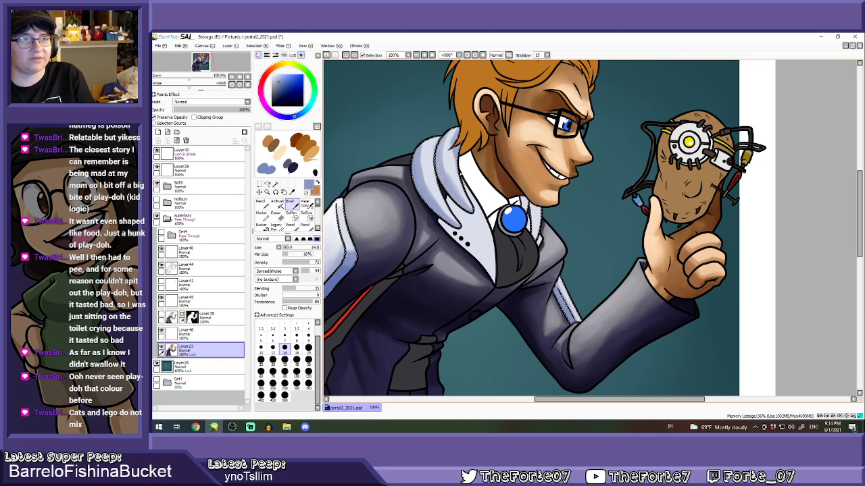
{"action": "scroll", "coordinate": [375, 196], "scroll_direction": "up", "scroll_amount": 1}
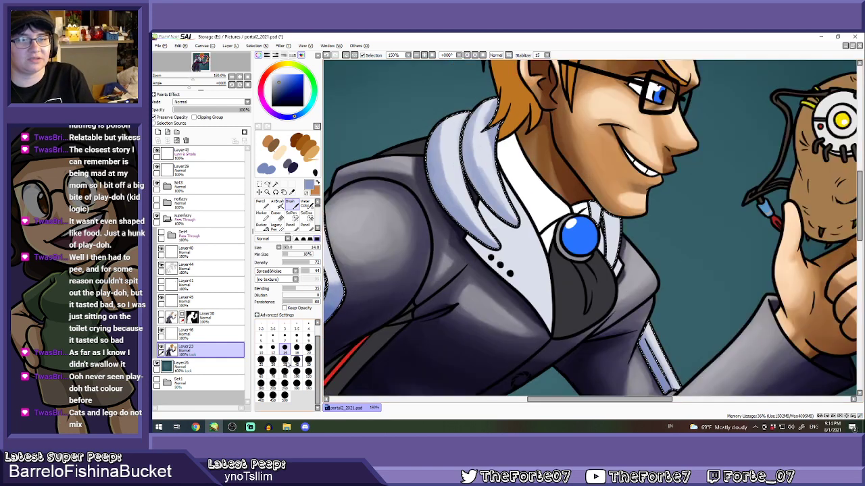
{"action": "left_click", "coordinate": [311, 289]}
{"action": "right_click", "coordinate": [453, 182]}
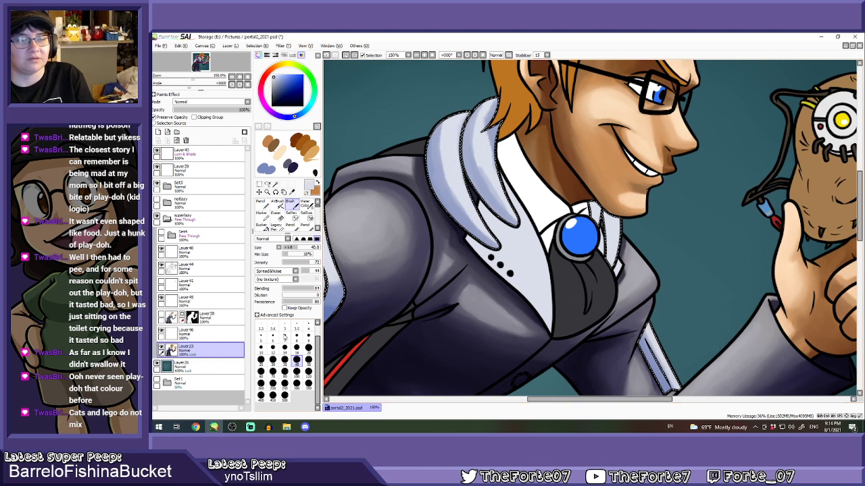
{"action": "left_click", "coordinate": [296, 349]}
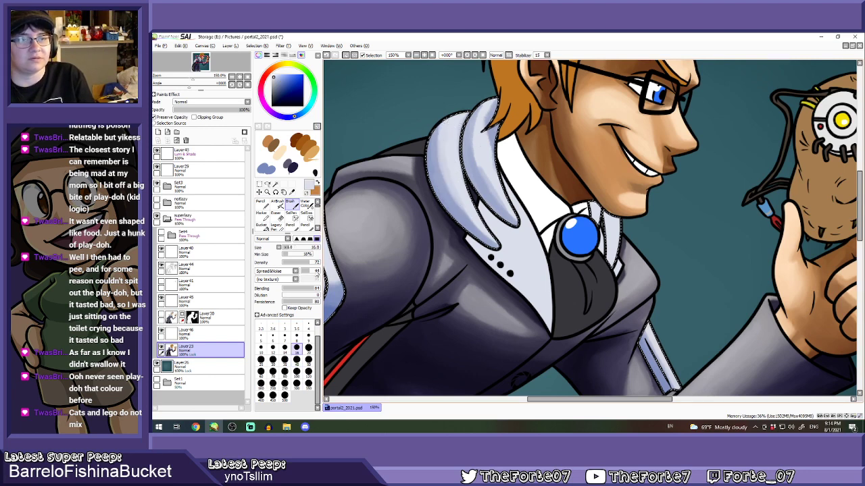
{"action": "left_click", "coordinate": [272, 359]}
{"action": "left_click", "coordinate": [297, 262]}
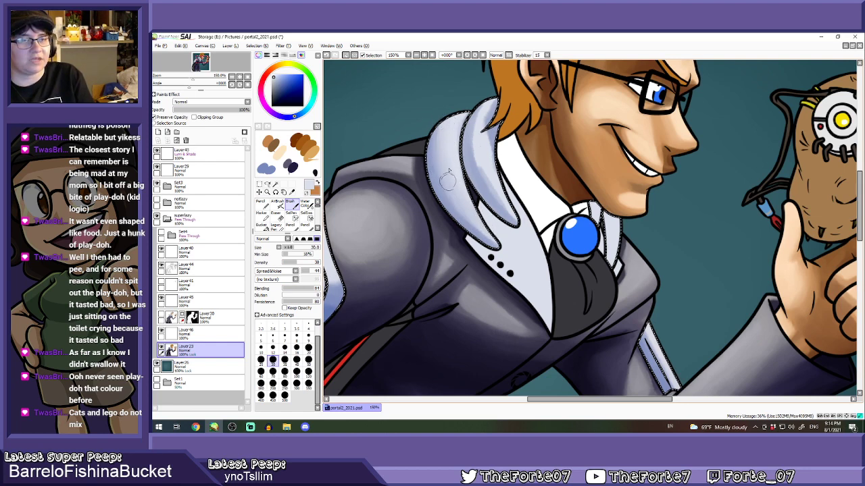
{"action": "right_click", "coordinate": [478, 142]}
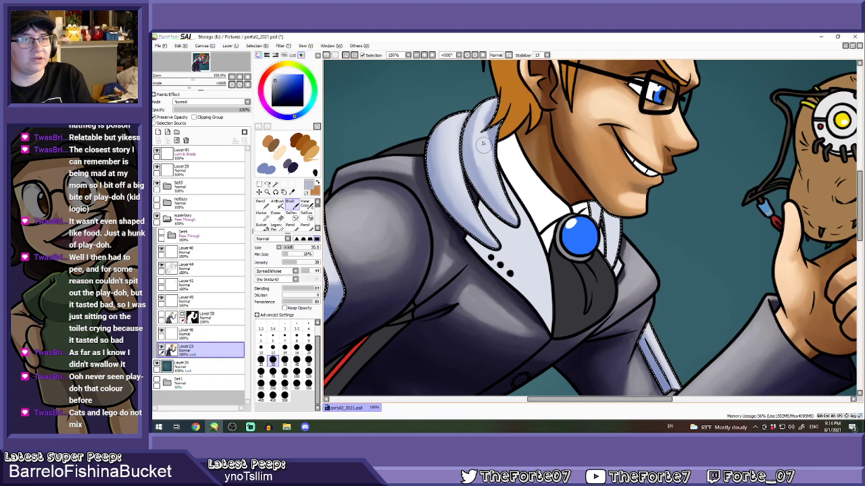
Paint sampled pale grey along the hood's inner fold at blending 53 and density 77, enlarging the brush from size 16 to 35
{"action": "right_click", "coordinate": [613, 224]}
{"action": "left_click", "coordinate": [296, 349]}
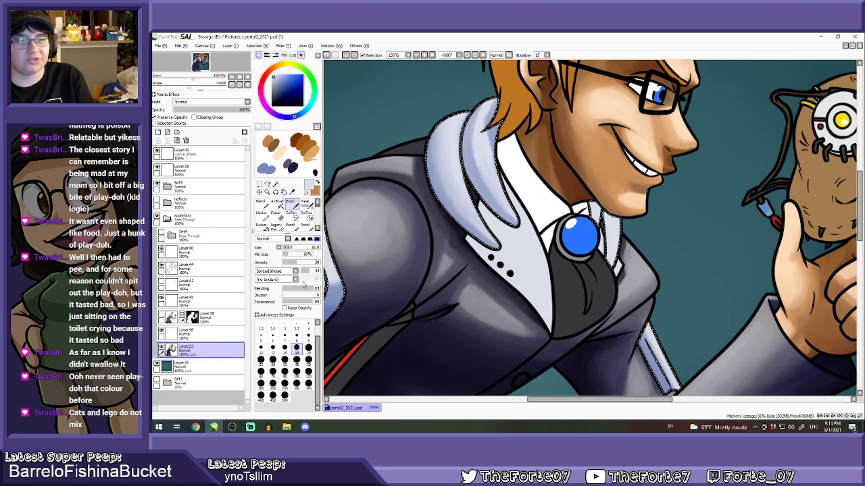
{"action": "left_click", "coordinate": [302, 289]}
{"action": "left_click", "coordinate": [310, 262]}
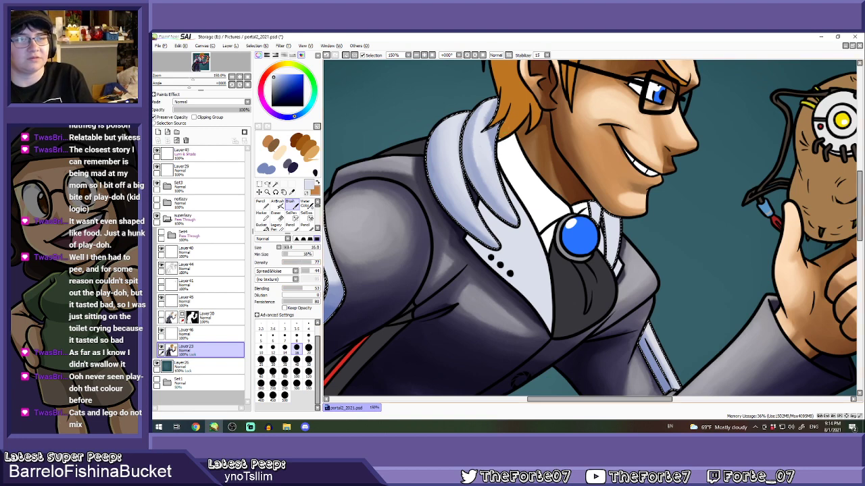
{"action": "left_click_drag", "start_coordinate": [472, 135], "coordinate": [482, 189]}
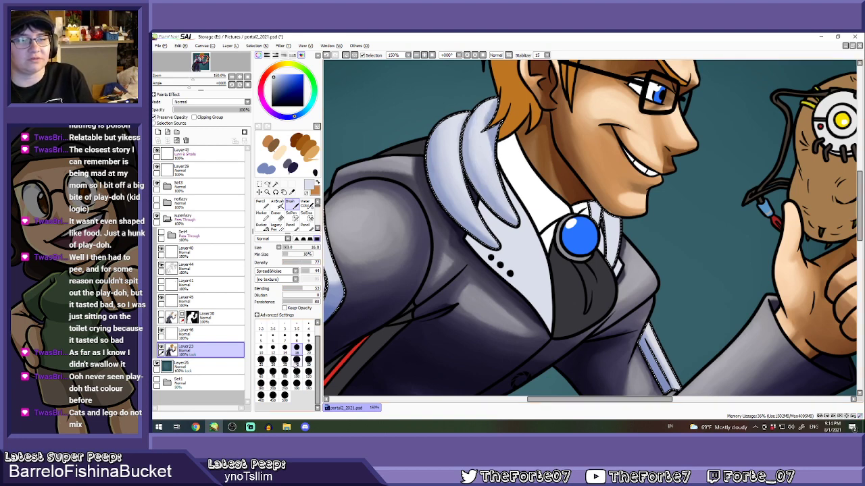
{"action": "left_click", "coordinate": [285, 361]}
{"action": "left_click_drag", "start_coordinate": [491, 103], "coordinate": [480, 131]}
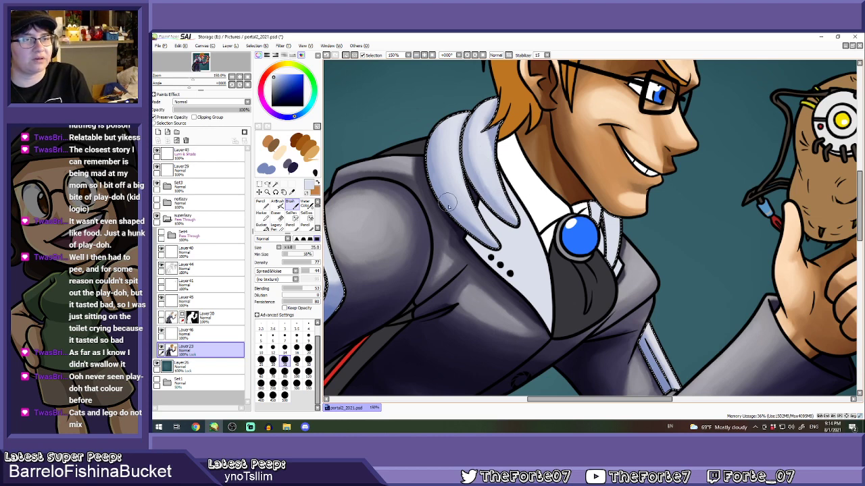
Shade the hood's far side beside the blue brooch with a sampled blue, enlarging the brush from size 8 to 16
{"action": "right_click", "coordinate": [332, 291]}
{"action": "left_click", "coordinate": [297, 339]}
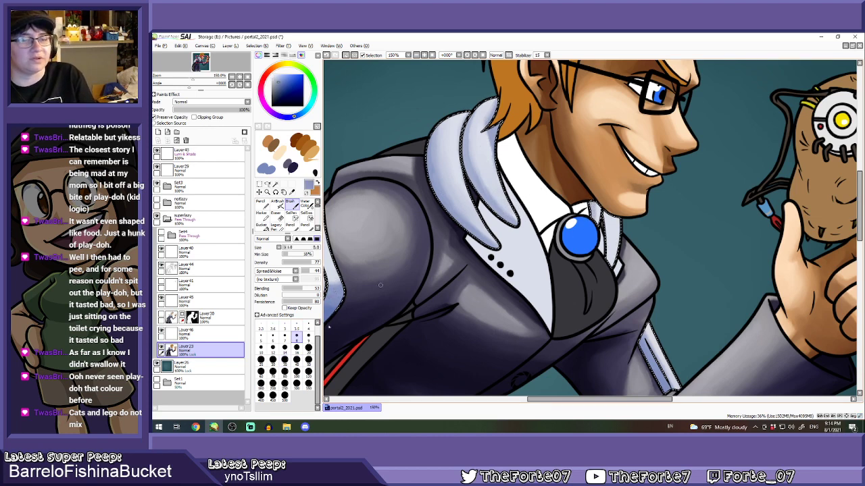
{"action": "key", "text": "bracketright"}
{"action": "key", "text": "bracketright"}
{"action": "key", "text": "bracketright"}
{"action": "key", "text": "bracketright"}
{"action": "key", "text": "bracketright"}
{"action": "key", "text": "bracketright"}
{"action": "key", "text": "bracketright"}
{"action": "key", "text": "bracketright"}
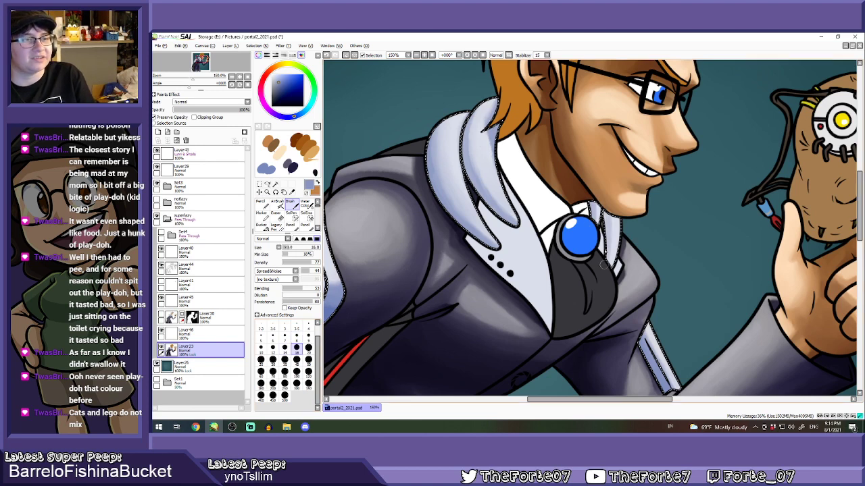
{"action": "key", "text": "minus"}
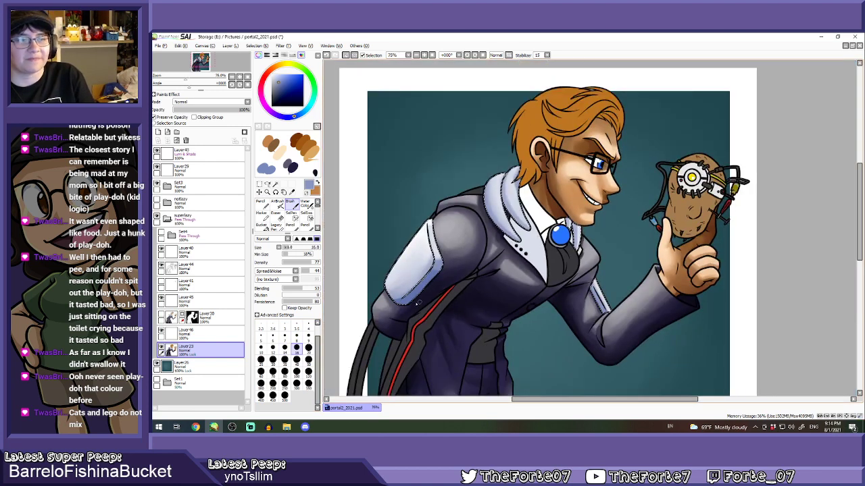
Deepen the shadows along the hood's folds with a darker blue at brush size 16, blending 28 and density 89
{"action": "key", "text": "plus"}
{"action": "key", "text": "plus"}
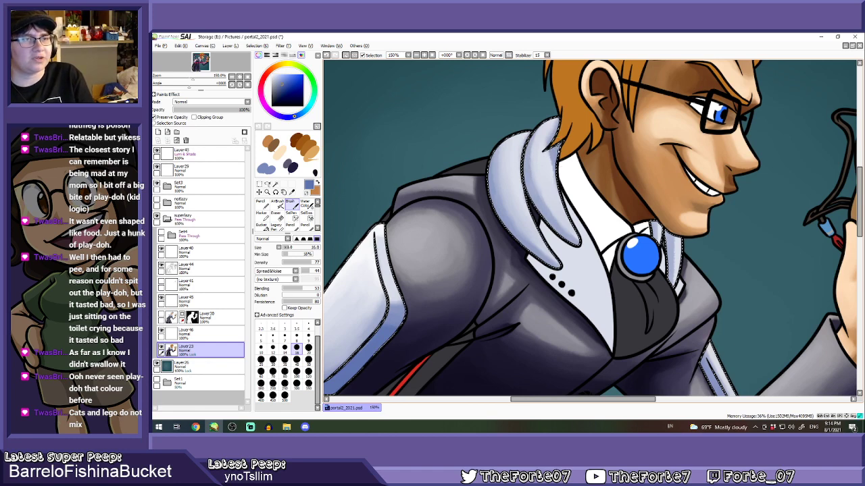
{"action": "left_click", "coordinate": [294, 289]}
{"action": "left_click", "coordinate": [317, 263]}
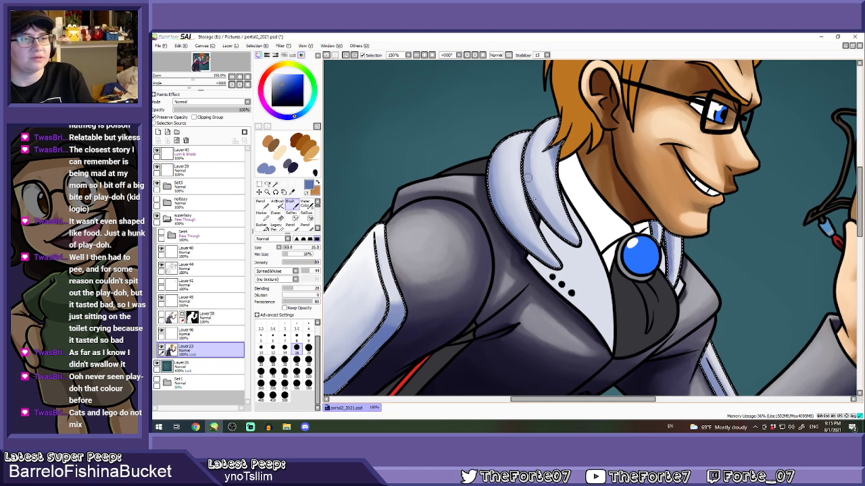
{"action": "scroll", "coordinate": [587, 209], "scroll_direction": "down", "scroll_amount": 3}
{"action": "scroll", "coordinate": [528, 198], "scroll_direction": "up", "scroll_amount": 3}
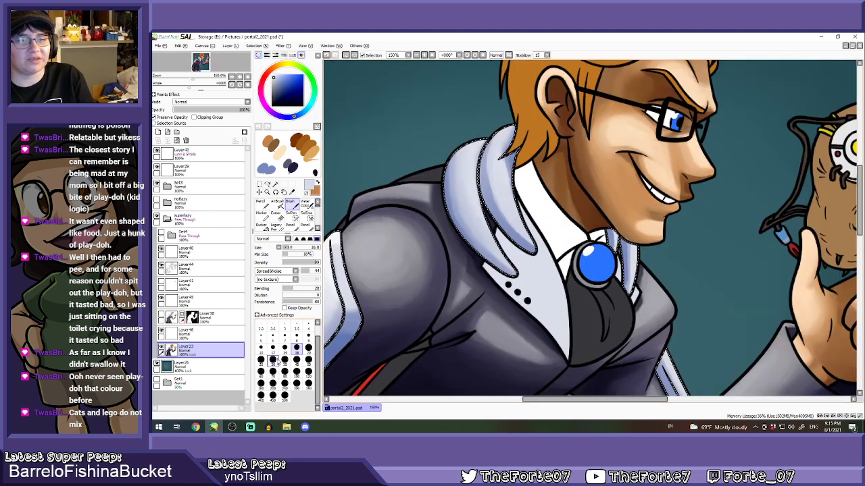
Blend the hood's shadow beneath the hair at brush size 30, blending 72 and density 53, reducing to size 14 and density 20
{"action": "left_click", "coordinate": [272, 359]}
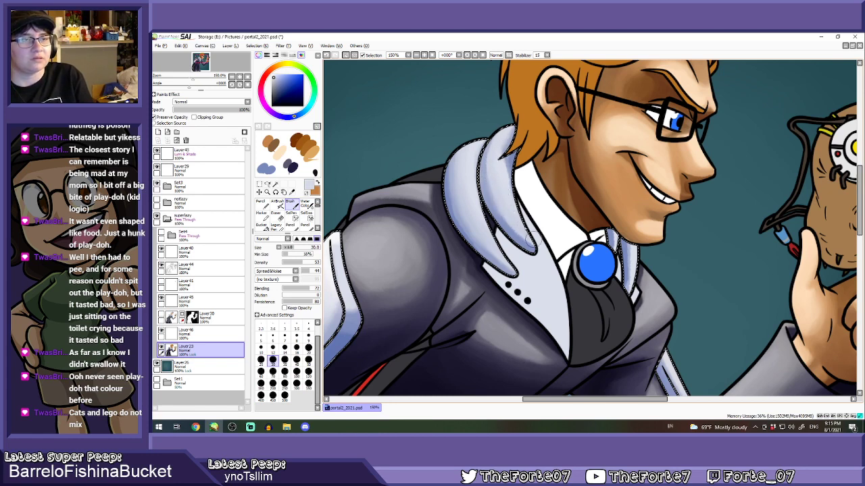
{"action": "right_click", "coordinate": [511, 159]}
{"action": "left_click_drag", "start_coordinate": [504, 158], "coordinate": [520, 156]}
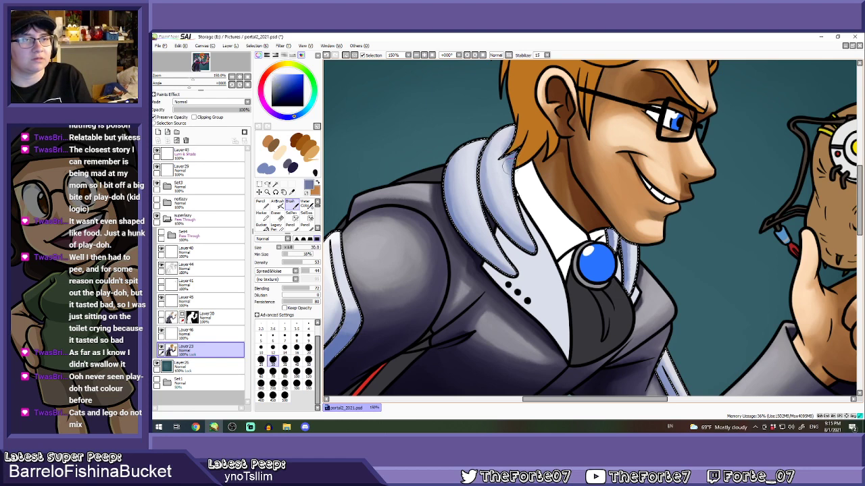
{"action": "left_click", "coordinate": [284, 348]}
{"action": "left_click", "coordinate": [268, 262]}
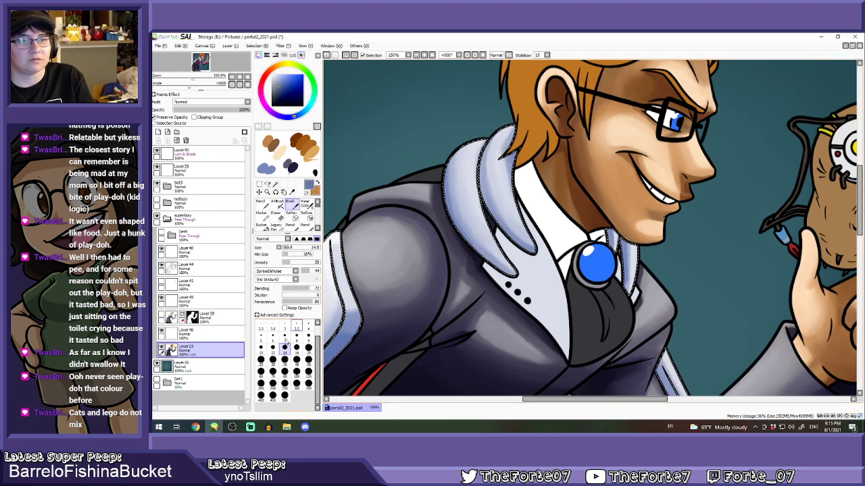
Refine the hood's lower fold at brush size 16, blending 50 and density 37, and smooth it with a sampled pale grey at size 30
{"action": "left_click", "coordinate": [296, 348]}
{"action": "left_click", "coordinate": [301, 289]}
{"action": "left_click", "coordinate": [296, 262]}
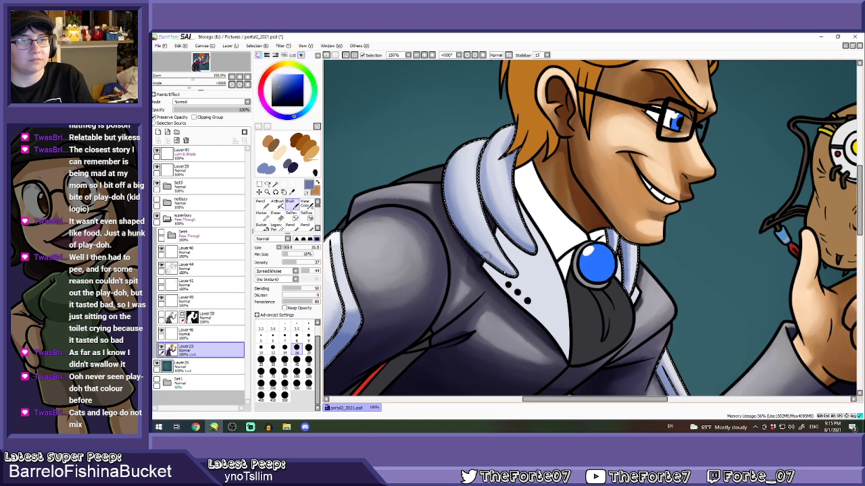
{"action": "left_click", "coordinate": [500, 260], "text": "alt"}
{"action": "right_click", "coordinate": [468, 170]}
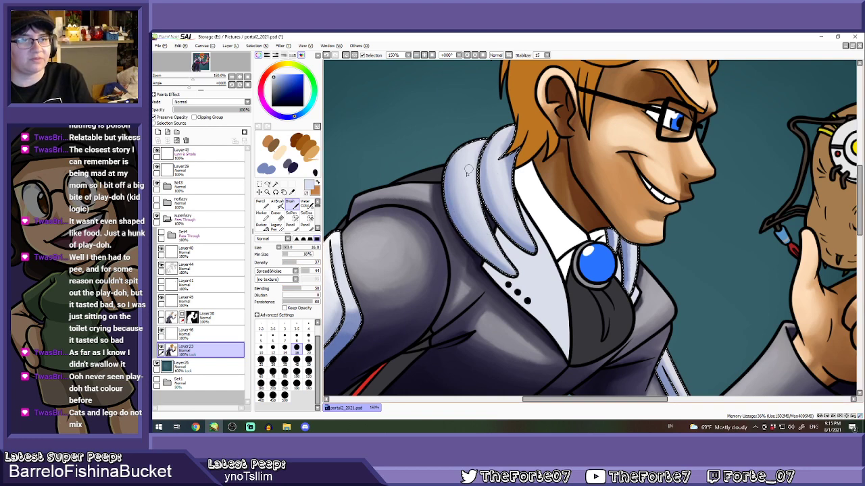
{"action": "left_click", "coordinate": [273, 359]}
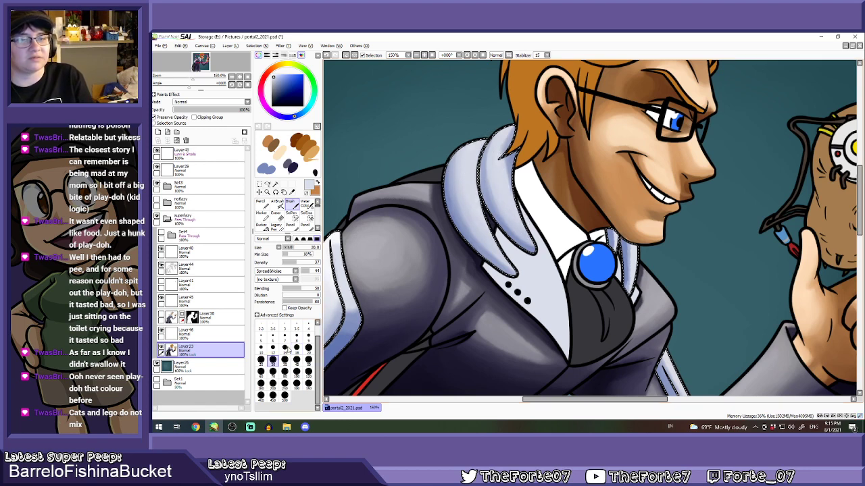
Lighten the hood's far side beside the brooch with the pale grey at brush size 16, density 61 and blending 37
{"action": "left_click", "coordinate": [296, 347]}
{"action": "left_click", "coordinate": [302, 263]}
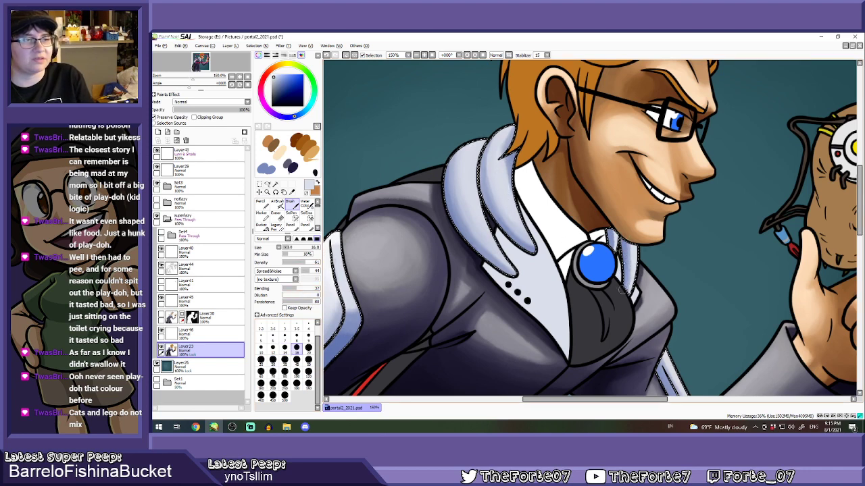
{"action": "left_click_drag", "start_coordinate": [616, 229], "coordinate": [614, 246]}
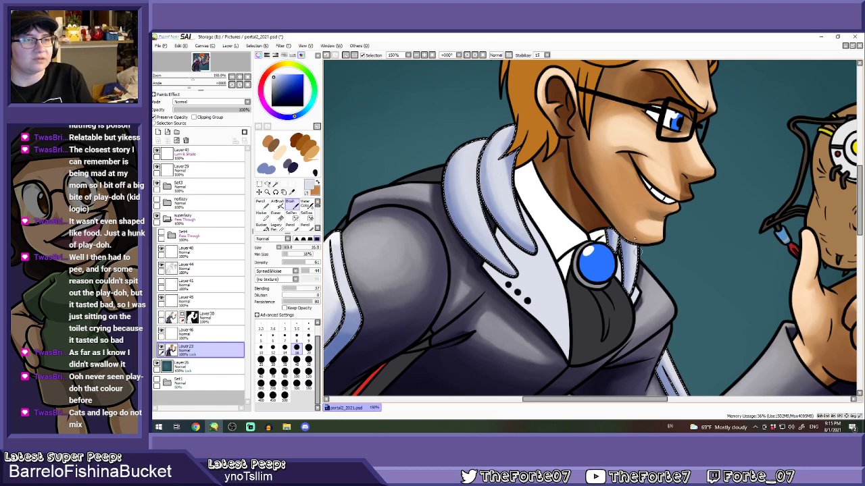
{"action": "scroll", "coordinate": [620, 287], "scroll_direction": "down", "scroll_amount": 3}
{"action": "scroll", "coordinate": [616, 281], "scroll_direction": "up", "scroll_amount": 1}
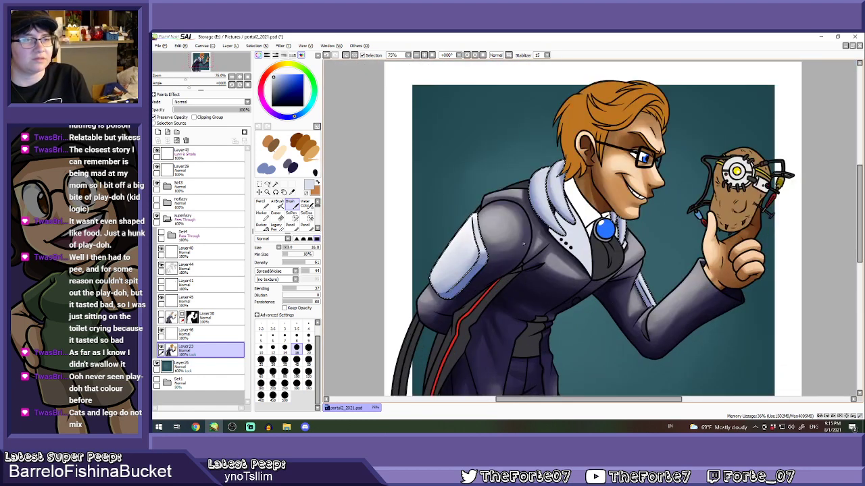
{"action": "scroll", "coordinate": [465, 233], "scroll_direction": "up", "scroll_amount": 1}
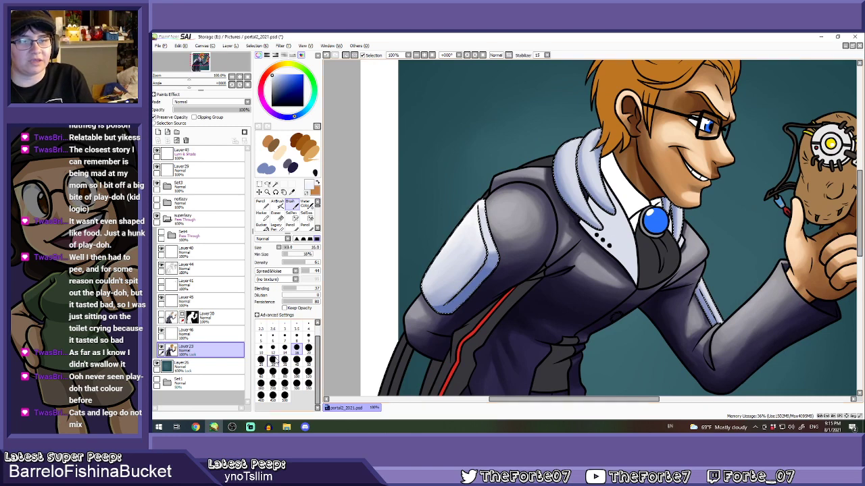
Highlight the upper parts of the hood's two folds with the pale grey at brush size 14, density 84 and blending 20
{"action": "left_click", "coordinate": [285, 347]}
{"action": "left_click", "coordinate": [314, 262]}
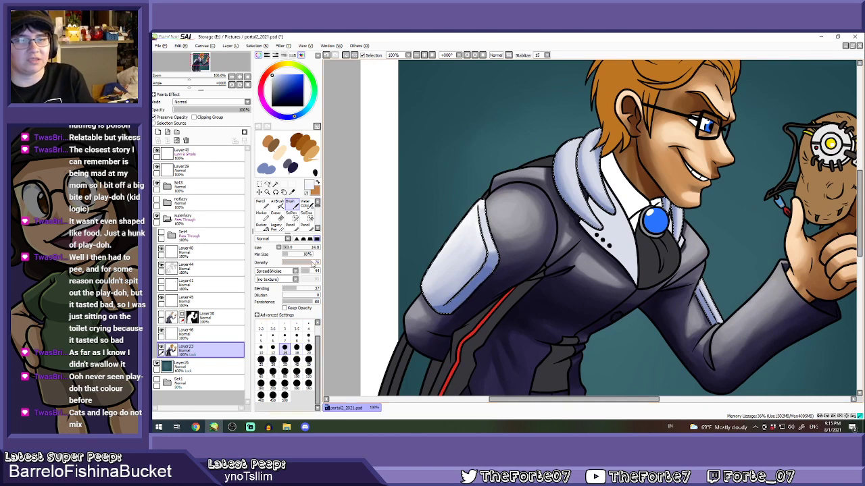
{"action": "left_click", "coordinate": [289, 288]}
{"action": "scroll", "coordinate": [592, 156], "scroll_direction": "up", "scroll_amount": 2}
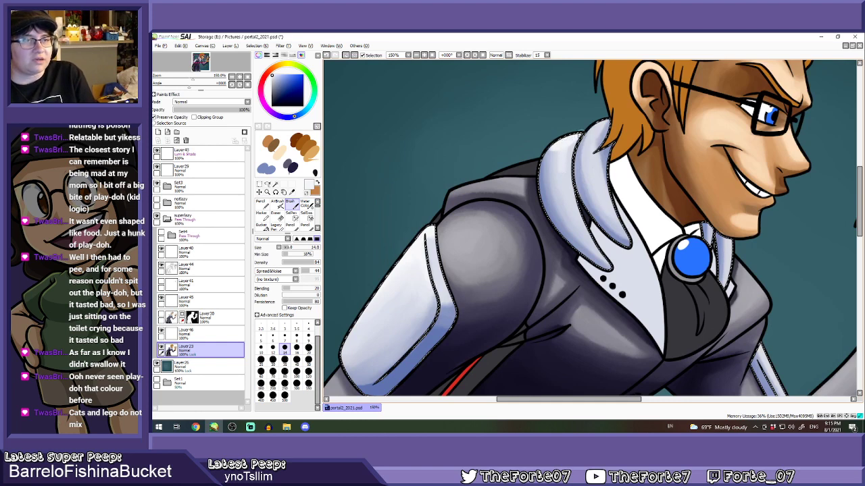
{"action": "left_click_drag", "start_coordinate": [560, 154], "coordinate": [562, 194]}
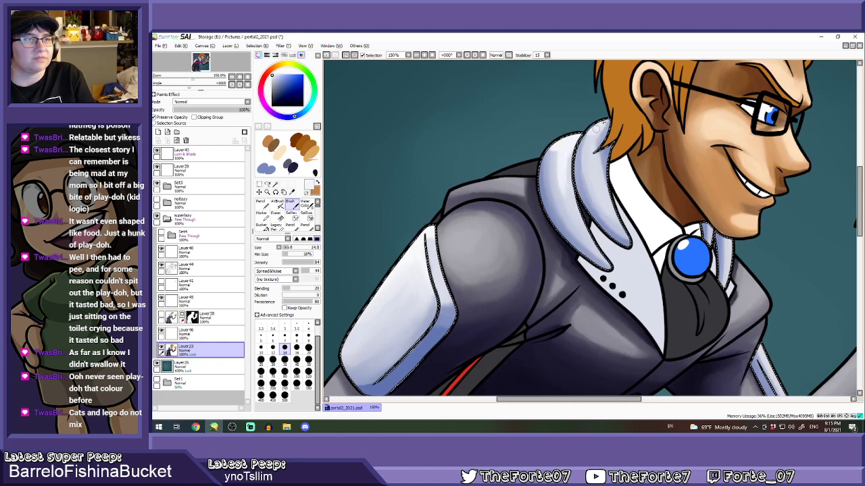
{"action": "mouse_move", "coordinate": [603, 127]}
{"action": "left_mouse_down"}
{"action": "mouse_move", "coordinate": [596, 149]}
{"action": "mouse_move", "coordinate": [594, 165]}
{"action": "mouse_move", "coordinate": [597, 125]}
{"action": "mouse_move", "coordinate": [600, 173]}
{"action": "left_mouse_up"}
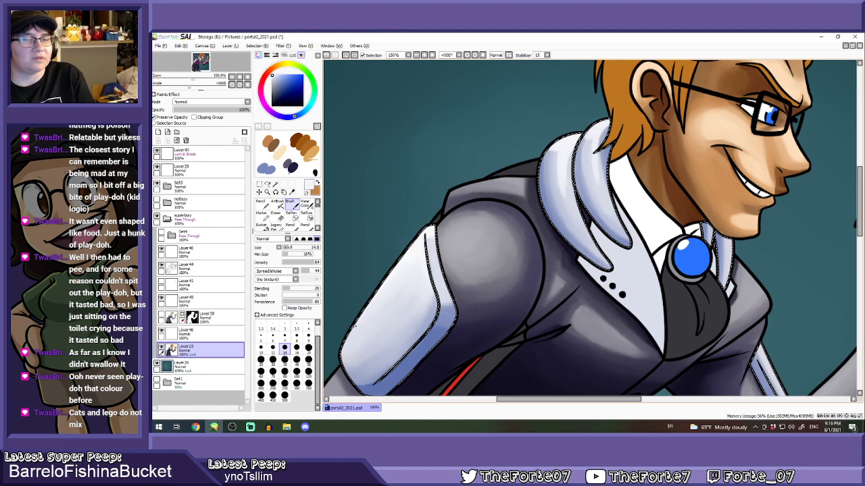
Refine the top and outer edge of the hood's outer fold at brush size 16, sampling its grey-blue and pale tones
{"action": "left_click", "coordinate": [308, 335]}
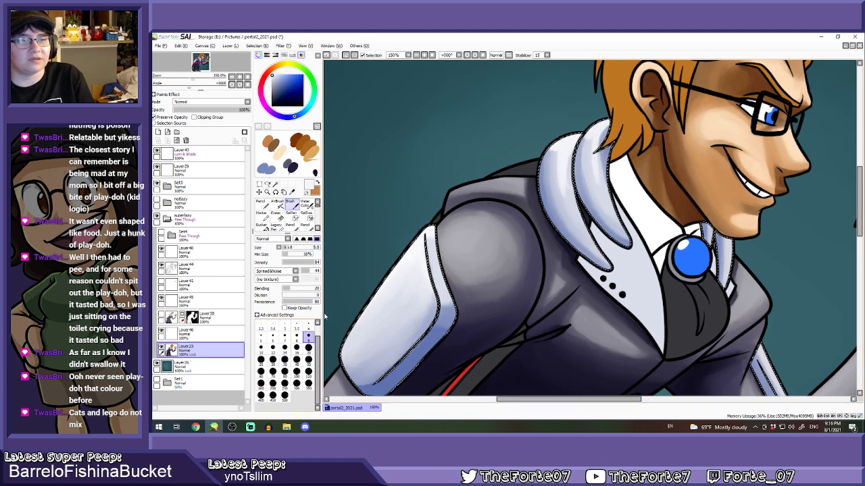
{"action": "left_click", "coordinate": [284, 360]}
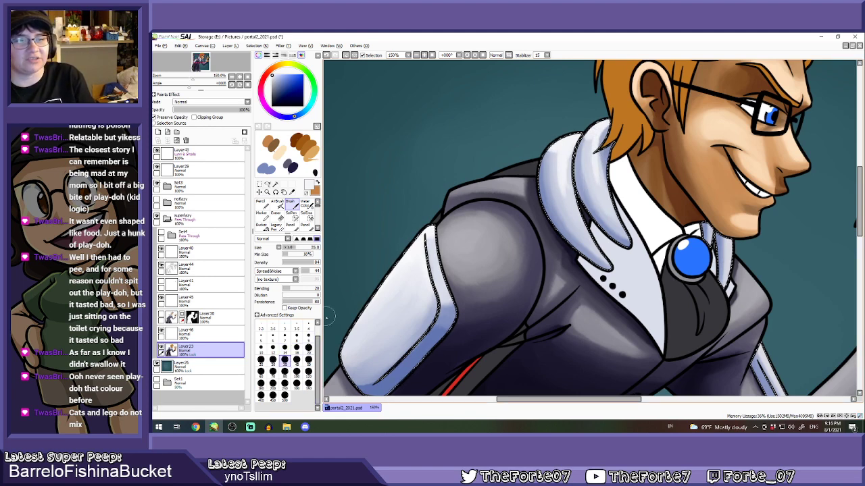
{"action": "left_click", "coordinate": [295, 348]}
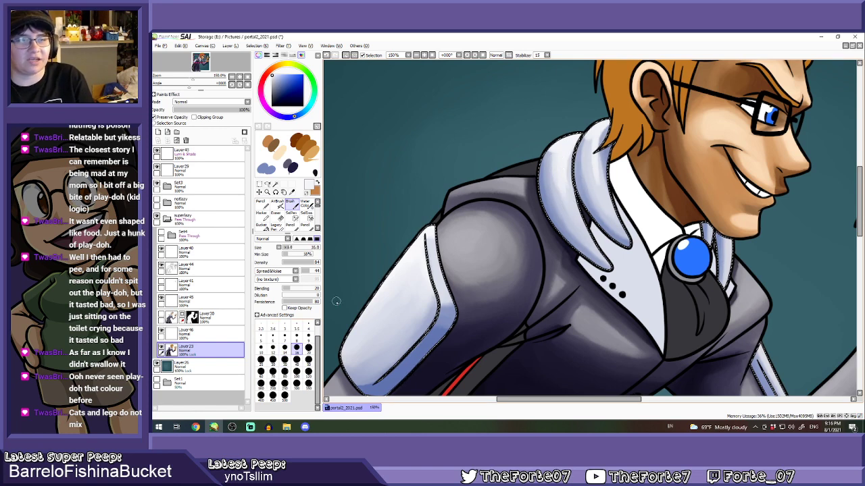
{"action": "left_click_drag", "start_coordinate": [572, 141], "coordinate": [551, 151]}
{"action": "right_click", "coordinate": [547, 178]}
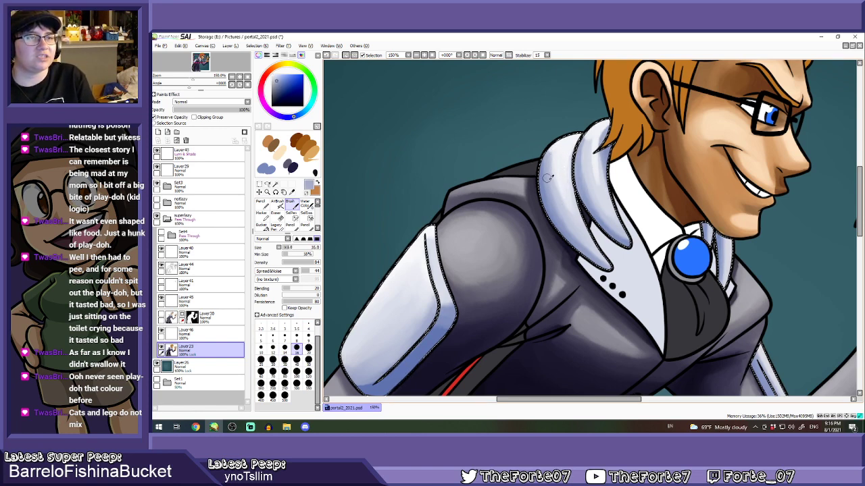
{"action": "left_click", "coordinate": [560, 152], "text": "alt"}
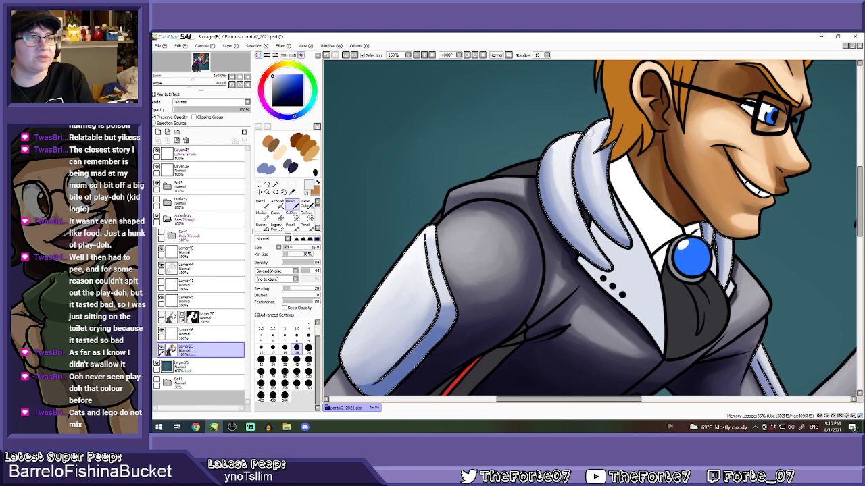
Even out the shading on the hood's inner fold with grey-blue tones sampled from the hood at brush size 16
{"action": "left_click", "coordinate": [589, 172], "text": "alt"}
{"action": "left_click", "coordinate": [585, 175], "text": "alt"}
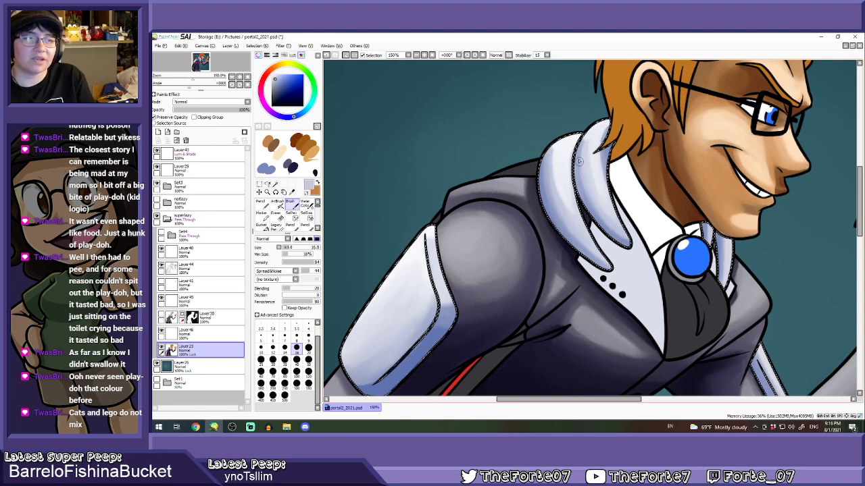
{"action": "left_click", "coordinate": [579, 162], "text": "alt"}
{"action": "left_click", "coordinate": [601, 194], "text": "alt"}
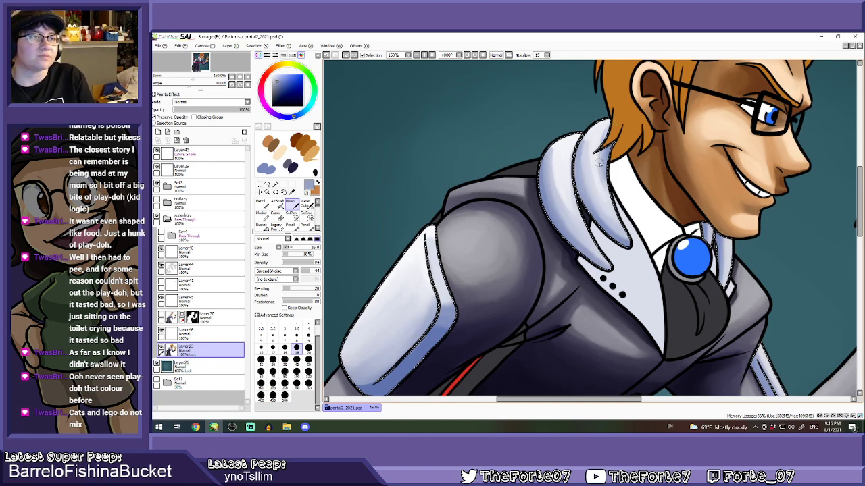
{"action": "scroll", "coordinate": [599, 163], "scroll_direction": "down", "scroll_amount": 3}
{"action": "scroll", "coordinate": [574, 179], "scroll_direction": "up", "scroll_amount": 3}
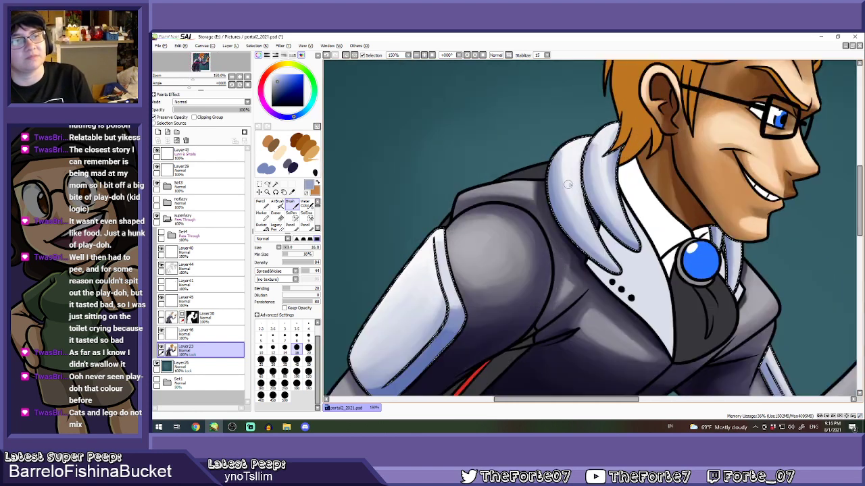
{"action": "left_click", "coordinate": [574, 215], "text": "alt"}
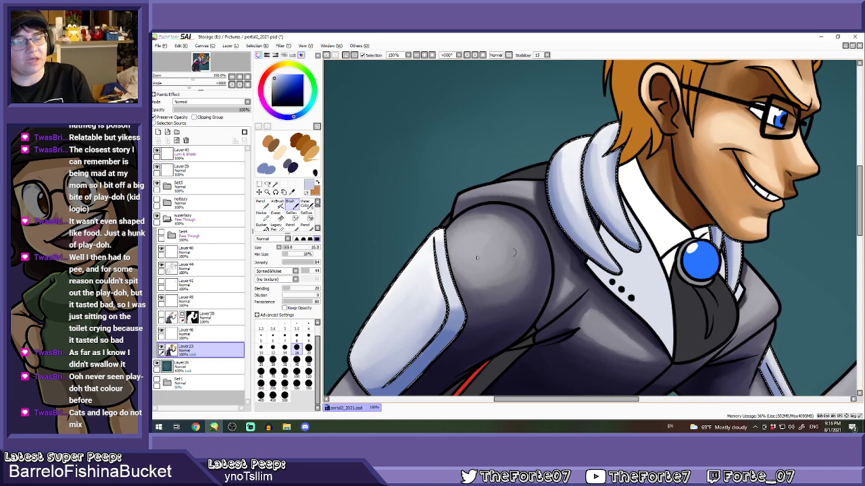
Undo the last stroke and smooth the hood's outer fold with sampled tones at brush size 16, blending 52 and density 46
{"action": "left_click", "coordinate": [273, 360]}
{"action": "left_click", "coordinate": [302, 289]}
{"action": "left_click", "coordinate": [301, 263]}
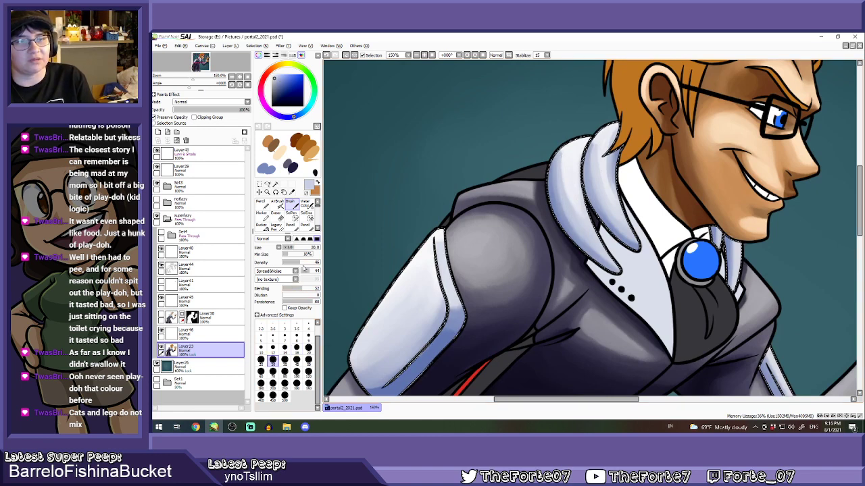
{"action": "key", "text": "ctrl+z"}
{"action": "left_click", "coordinate": [296, 349]}
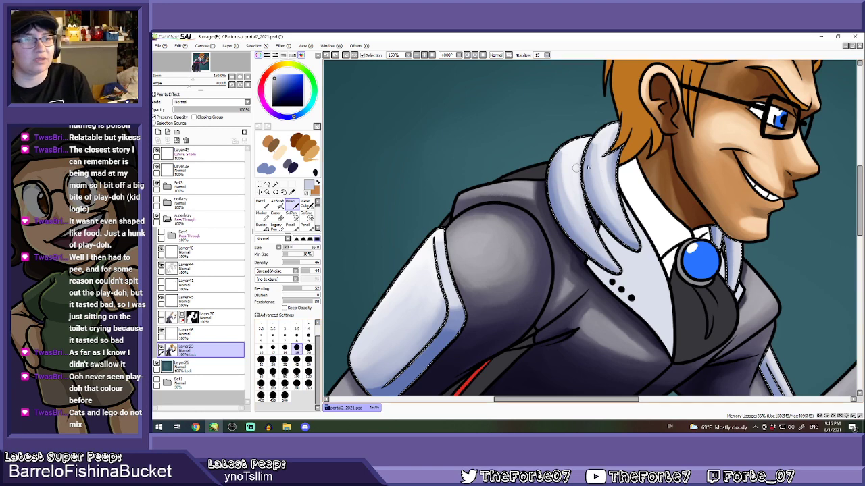
{"action": "left_click_drag", "start_coordinate": [555, 165], "coordinate": [566, 199]}
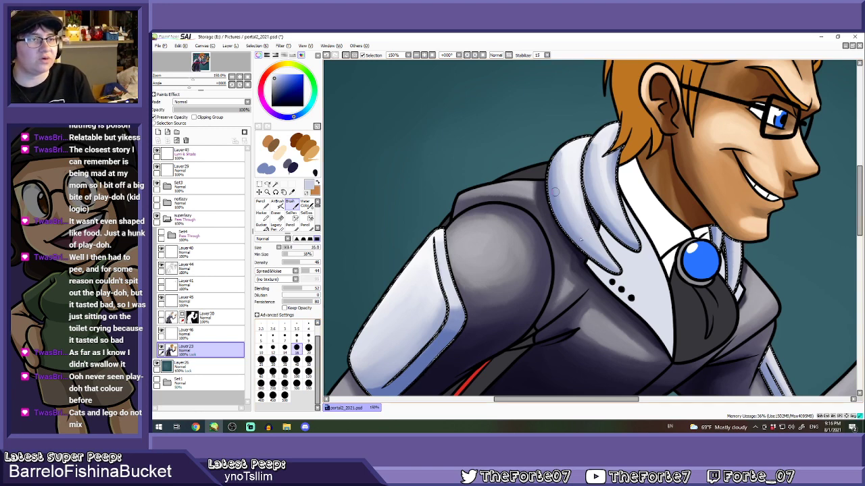
{"action": "right_click", "coordinate": [565, 157]}
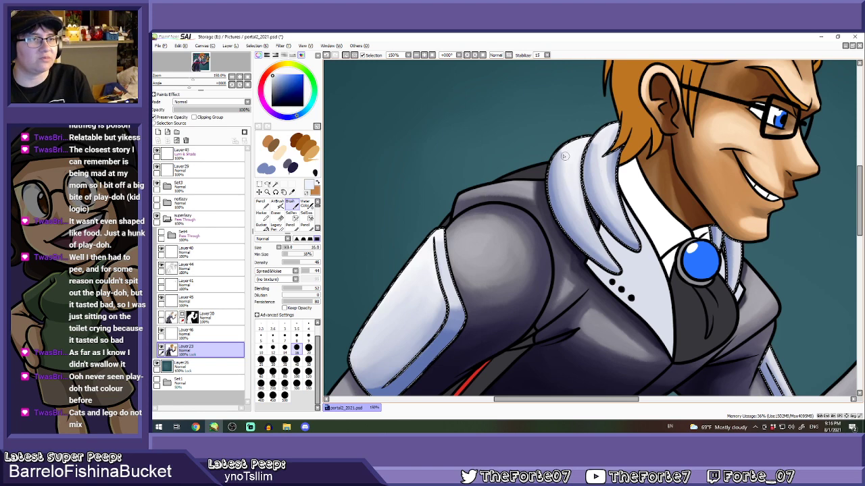
{"action": "right_click", "coordinate": [560, 159]}
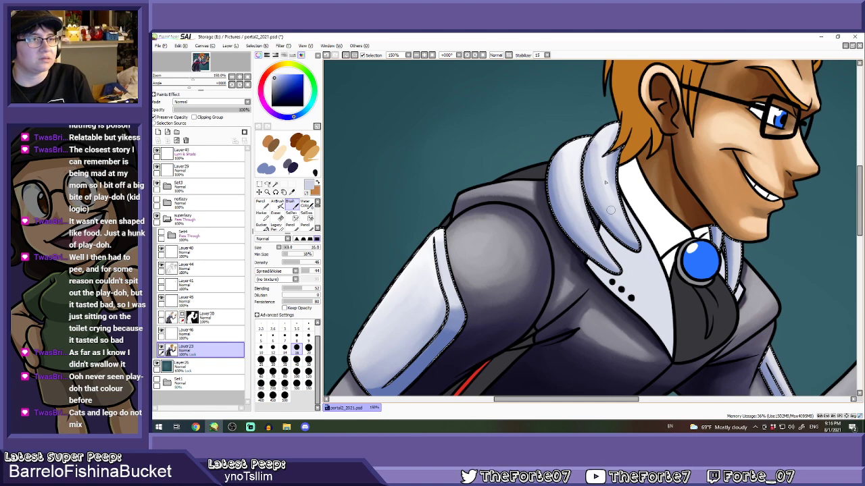
Touch up the hood's inner fold beside the hair with a sampled pale grey, reducing the brush to size 14
{"action": "right_click", "coordinate": [603, 157]}
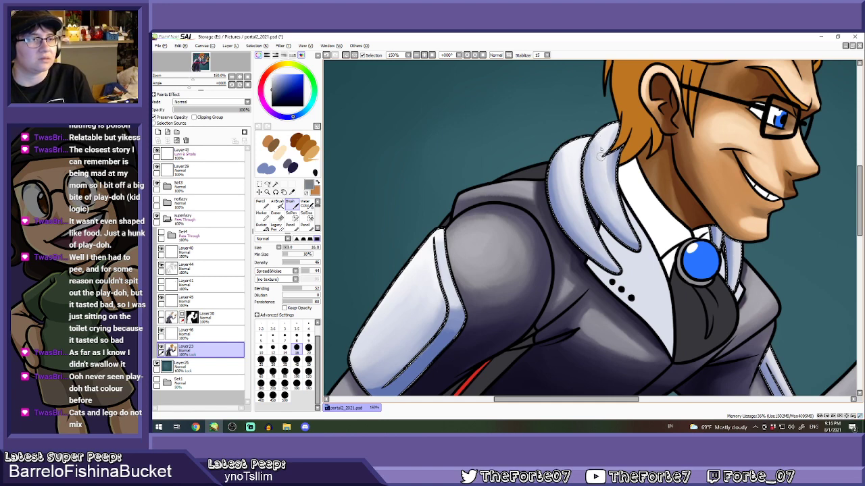
{"action": "left_click", "coordinate": [603, 139], "text": "alt"}
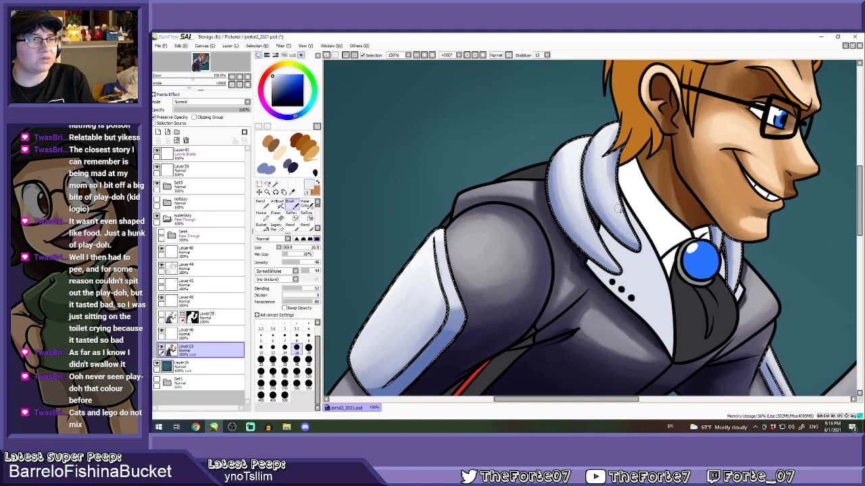
{"action": "left_click", "coordinate": [285, 347]}
Soften the hood's outer fold with sampled pale and grey-blue tones at brush size 30
{"action": "left_click", "coordinate": [566, 186], "text": "alt"}
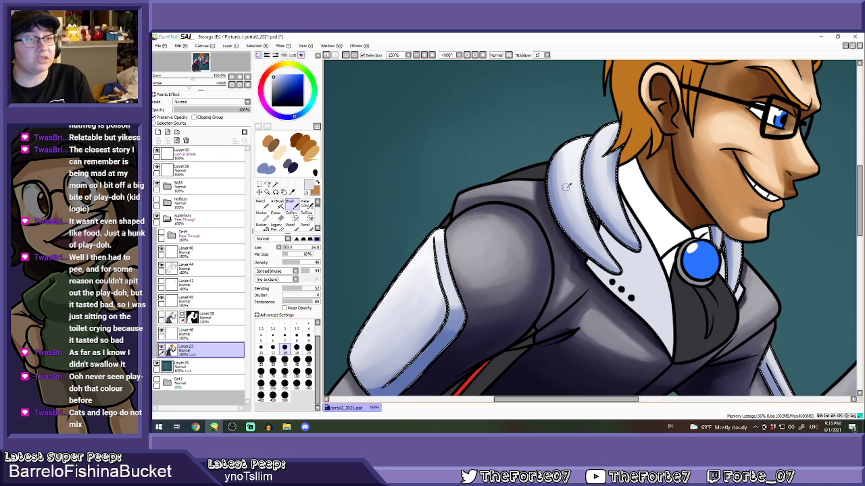
{"action": "key", "text": "bracketright"}
{"action": "key", "text": "bracketright"}
{"action": "key", "text": "bracketright"}
{"action": "key", "text": "bracketright"}
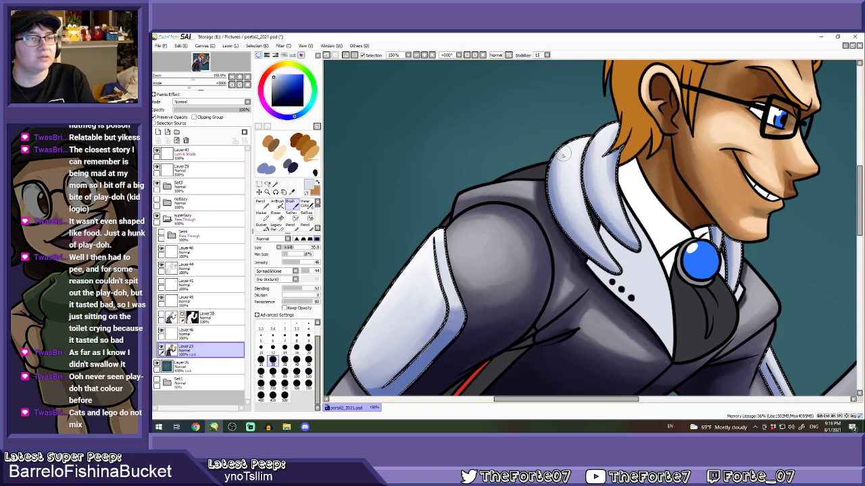
{"action": "left_click", "coordinate": [547, 173], "text": "alt"}
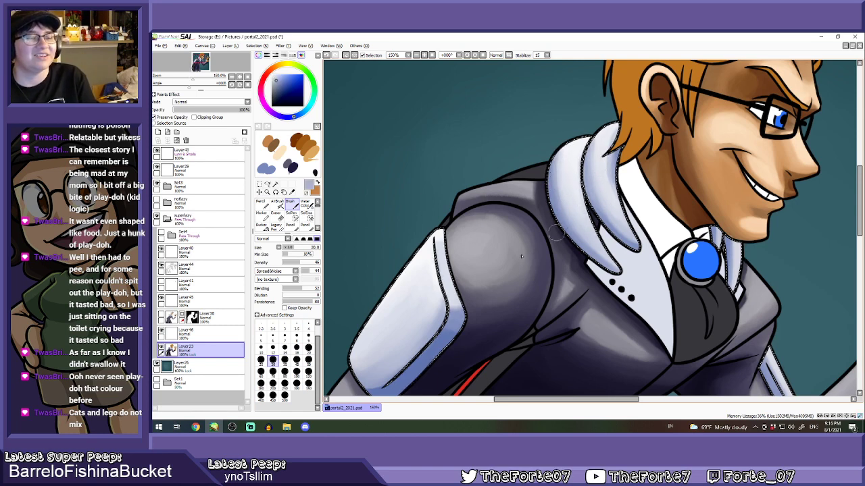
Shade the hood's fold edges with a deeper blue sampled from the shoulder panel at brush size 16 and density 92
{"action": "left_click", "coordinate": [429, 351], "text": "alt"}
{"action": "left_click", "coordinate": [297, 349]}
{"action": "left_click", "coordinate": [317, 262]}
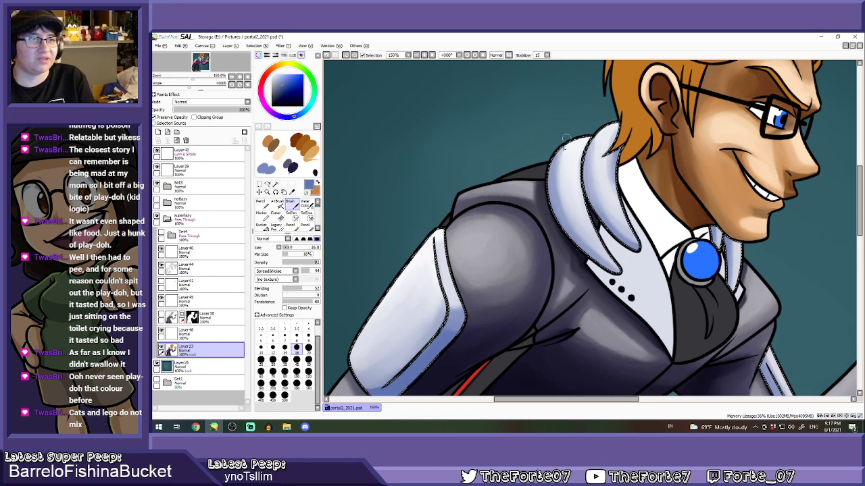
Deepen the shadows in the hood's folds with a darker blue at brush size 14, density 73 and blending 23
{"action": "left_click", "coordinate": [280, 92]}
{"action": "left_click", "coordinate": [261, 361]}
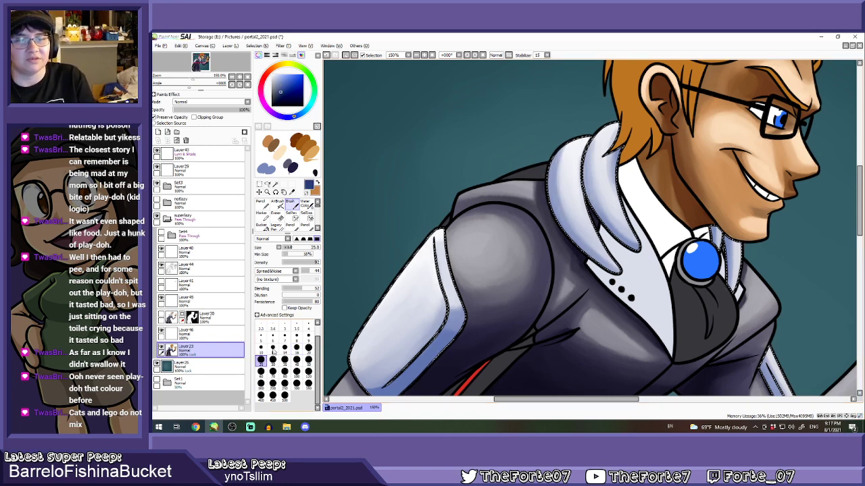
{"action": "left_click", "coordinate": [308, 288]}
{"action": "left_click", "coordinate": [296, 263]}
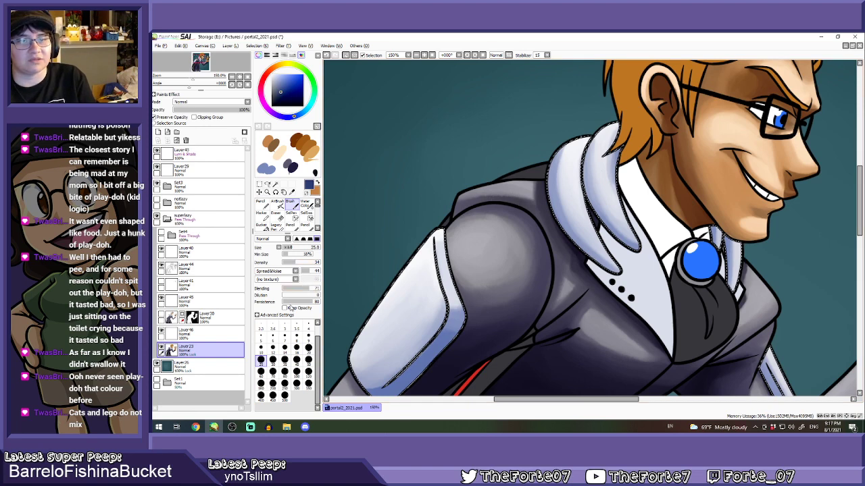
{"action": "left_click", "coordinate": [285, 348]}
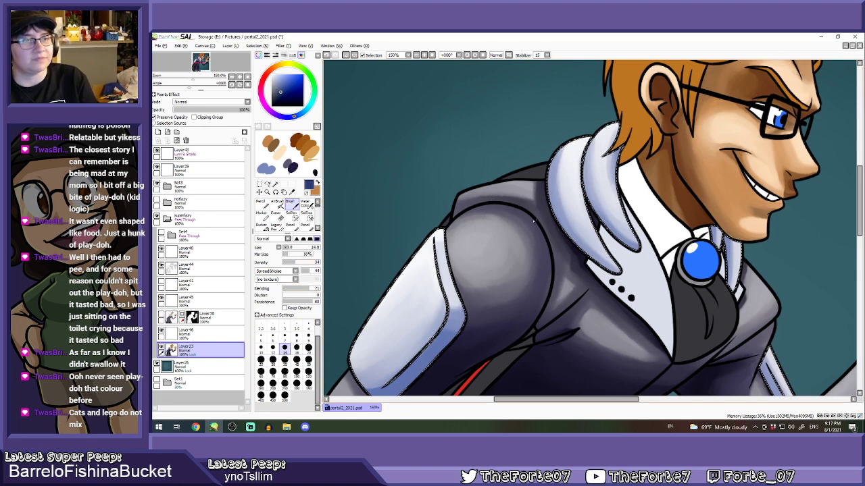
{"action": "left_click_drag", "start_coordinate": [300, 264], "coordinate": [291, 289]}
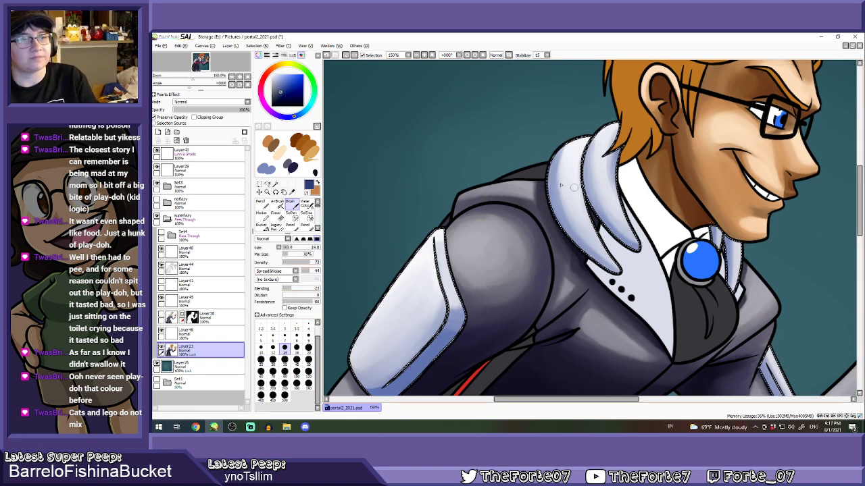
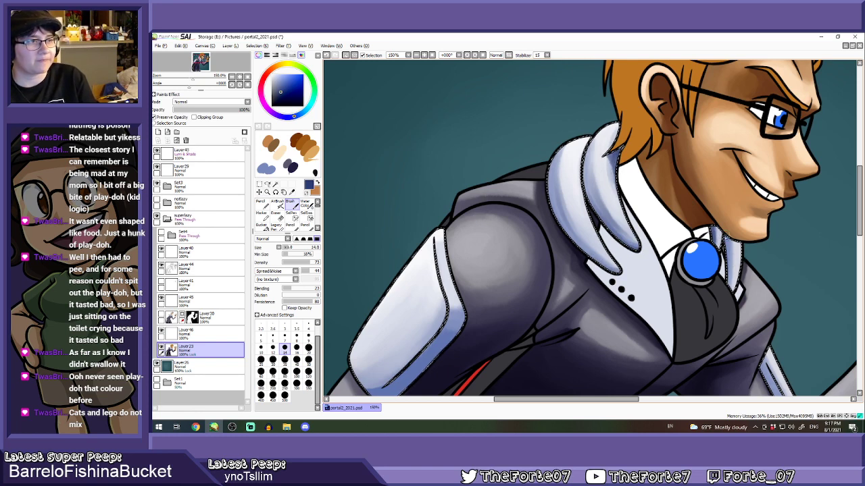
Blend dark blue shadow into the hood's inner fold beneath the hair at brush size 16, blending 68 and density 27
{"action": "left_click", "coordinate": [295, 348]}
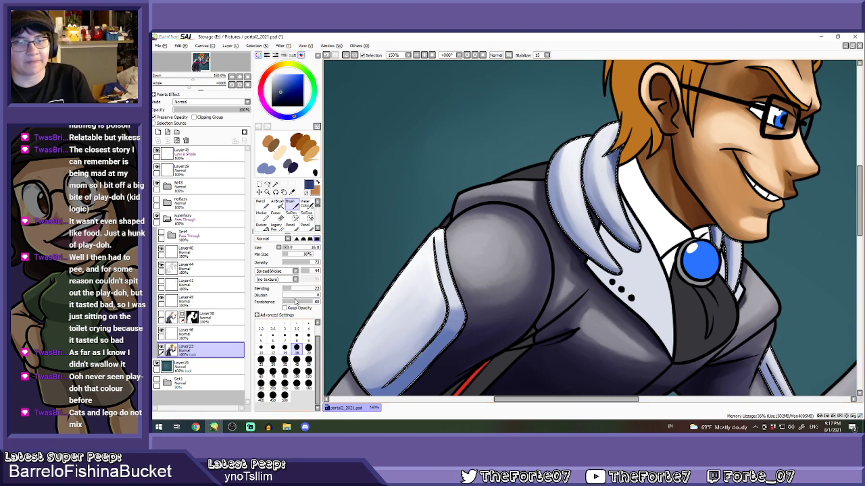
{"action": "left_click", "coordinate": [307, 289]}
{"action": "left_click", "coordinate": [293, 262]}
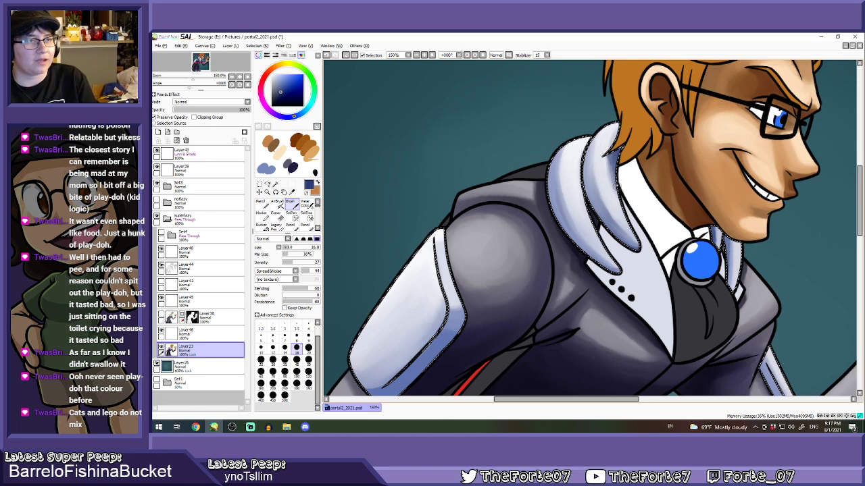
{"action": "left_click_drag", "start_coordinate": [613, 153], "coordinate": [614, 177]}
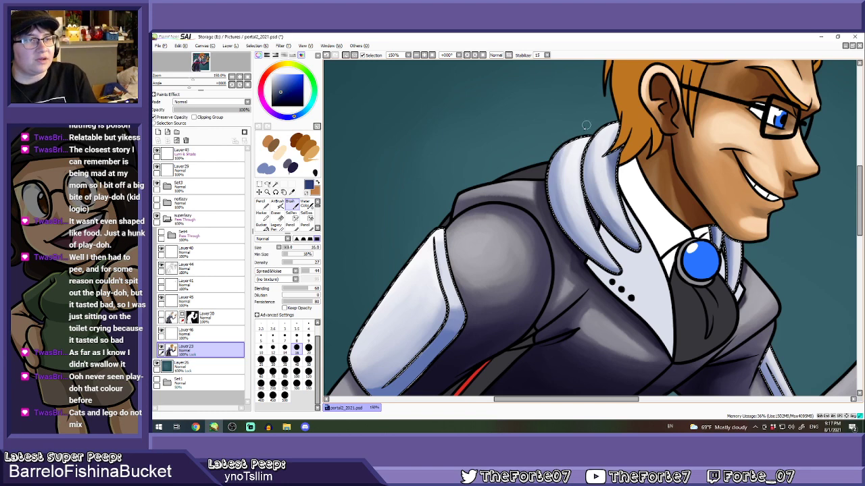
Lighten the hood's outer fold with sampled pale grey-blue tones, using brush size 16, blending 29 and density 61
{"action": "left_click", "coordinate": [552, 176], "text": "alt"}
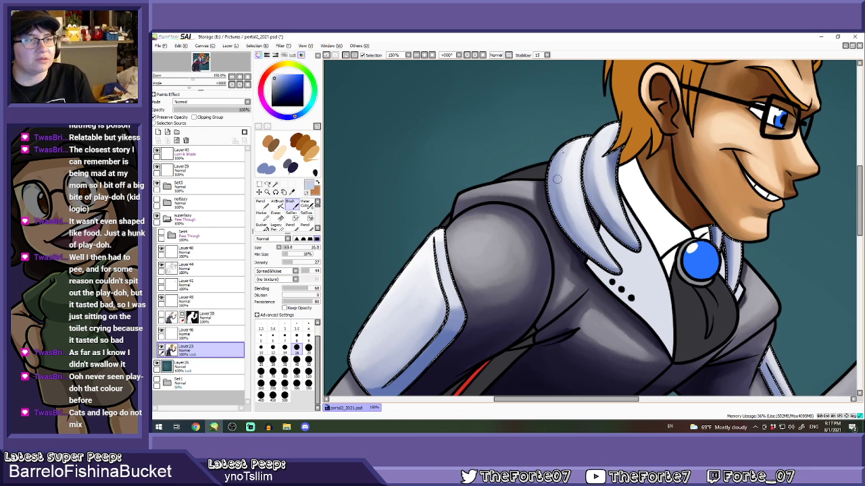
{"action": "left_click", "coordinate": [566, 181], "text": "alt"}
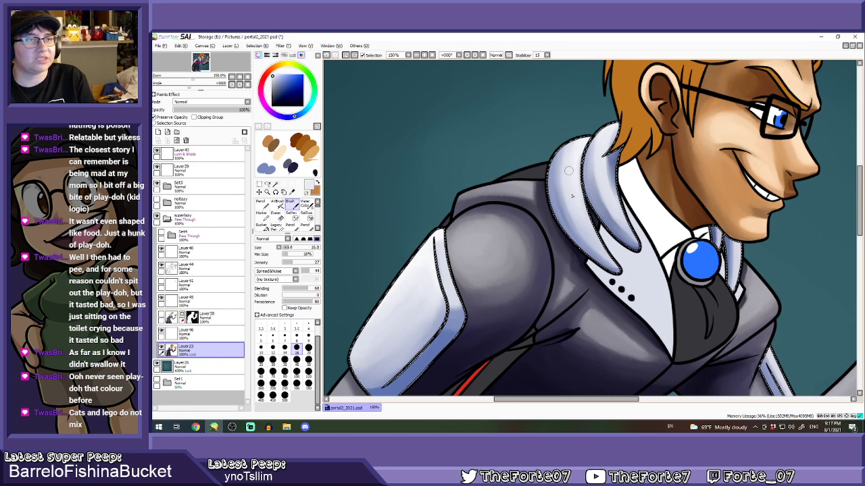
{"action": "left_click", "coordinate": [293, 289]}
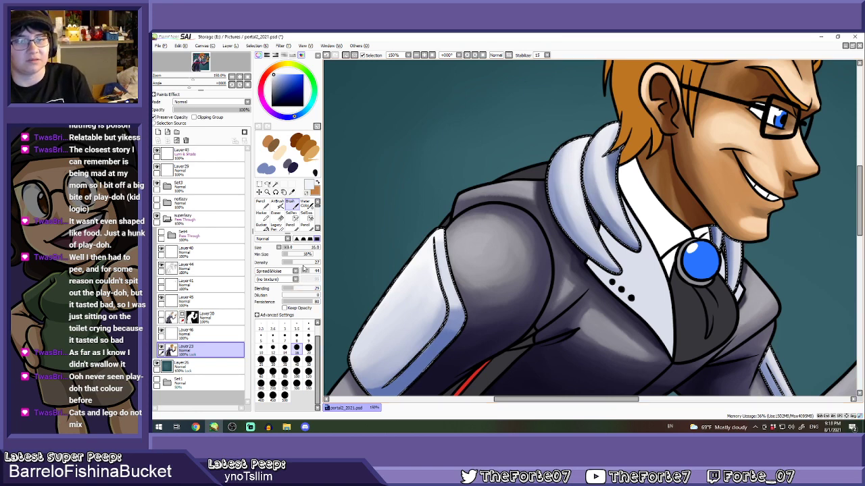
{"action": "left_click", "coordinate": [303, 263]}
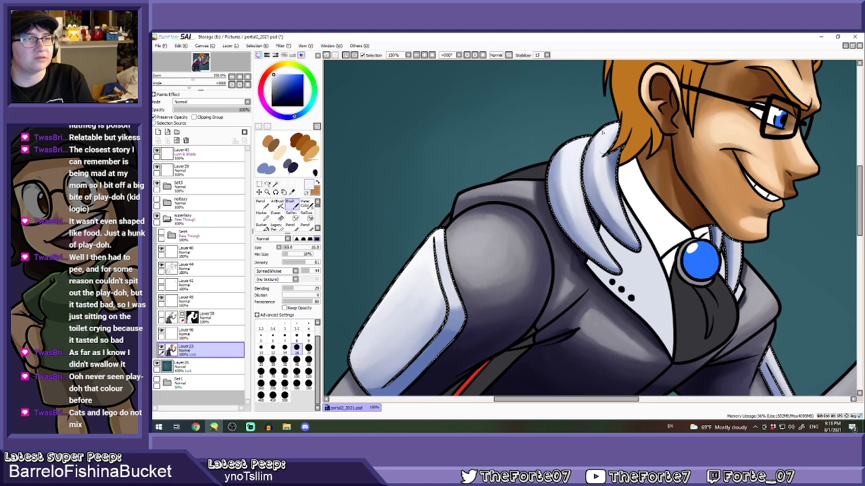
Blend a sampled pale tone across the hood's folds at brush size 40, blending 54 and density 29
{"action": "scroll", "coordinate": [601, 136], "scroll_direction": "down", "scroll_amount": 3}
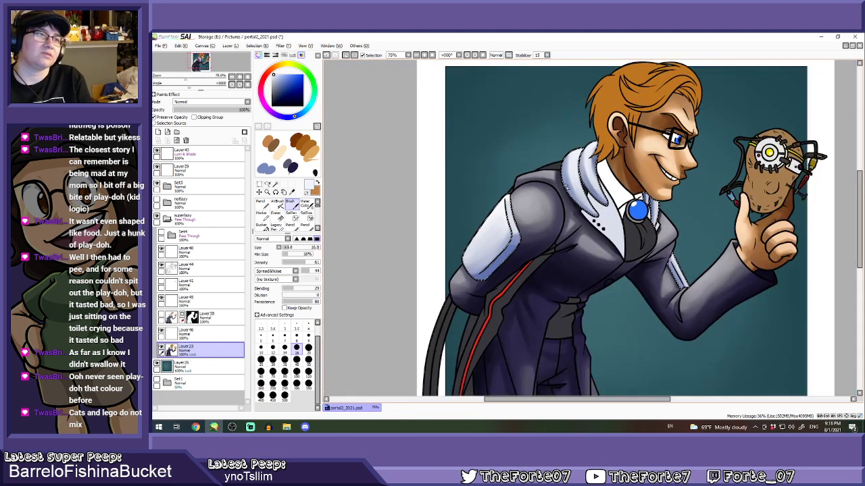
{"action": "scroll", "coordinate": [601, 197], "scroll_direction": "up", "scroll_amount": 2}
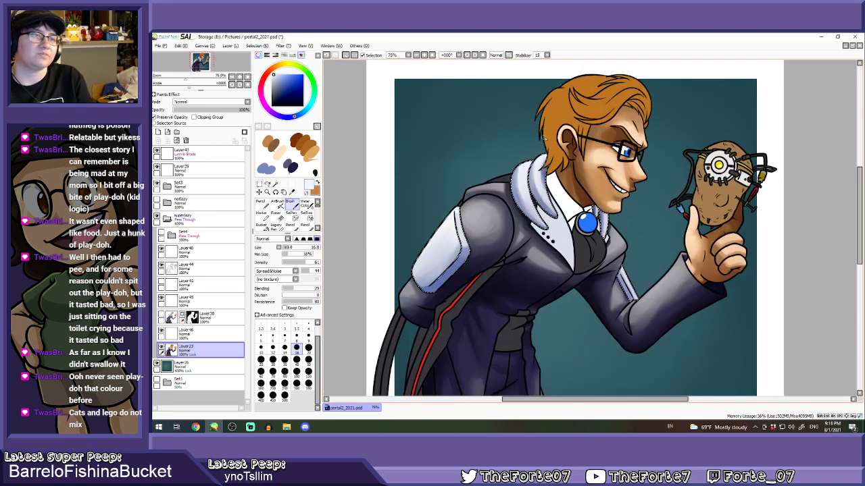
{"action": "scroll", "coordinate": [484, 194], "scroll_direction": "up", "scroll_amount": 3}
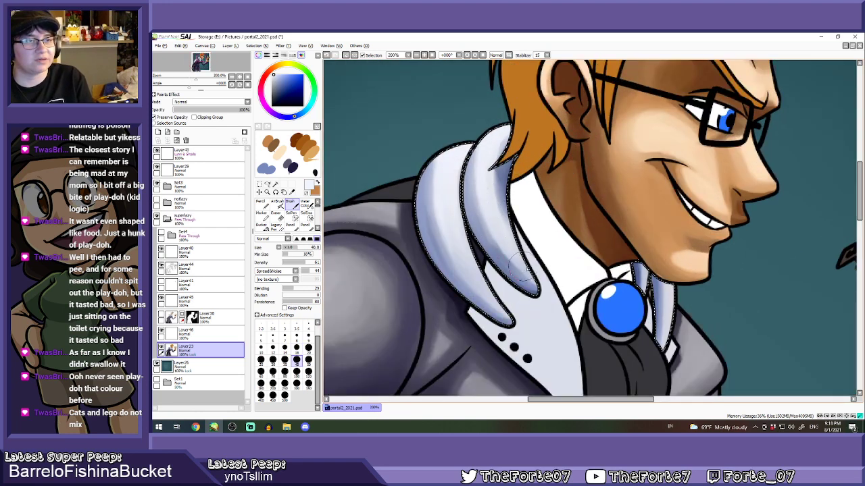
{"action": "left_click", "coordinate": [308, 347]}
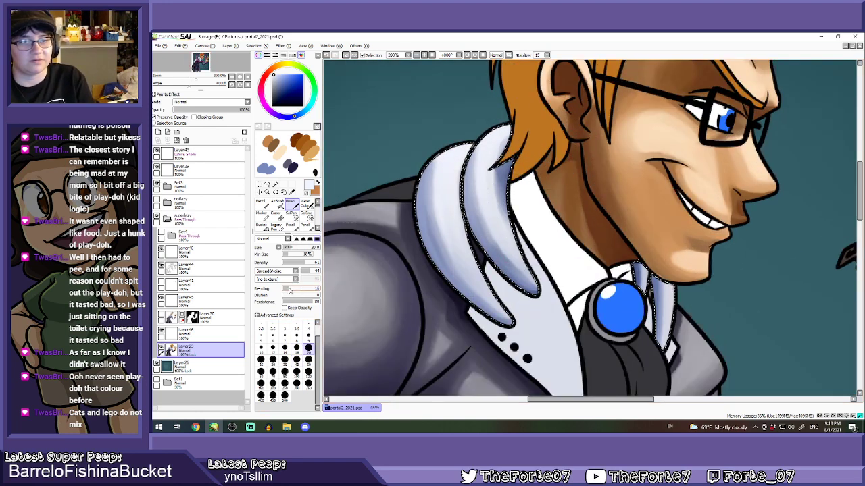
{"action": "mouse_move", "coordinate": [289, 290]}
{"action": "left_mouse_down"}
{"action": "mouse_move", "coordinate": [302, 289]}
{"action": "mouse_move", "coordinate": [293, 263]}
{"action": "left_mouse_up"}
{"action": "left_click", "coordinate": [297, 361]}
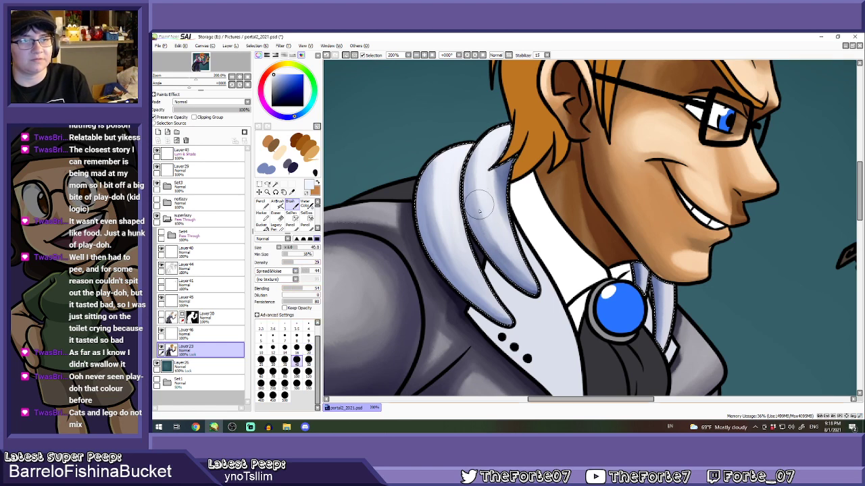
{"action": "left_click", "coordinate": [434, 195], "text": "alt"}
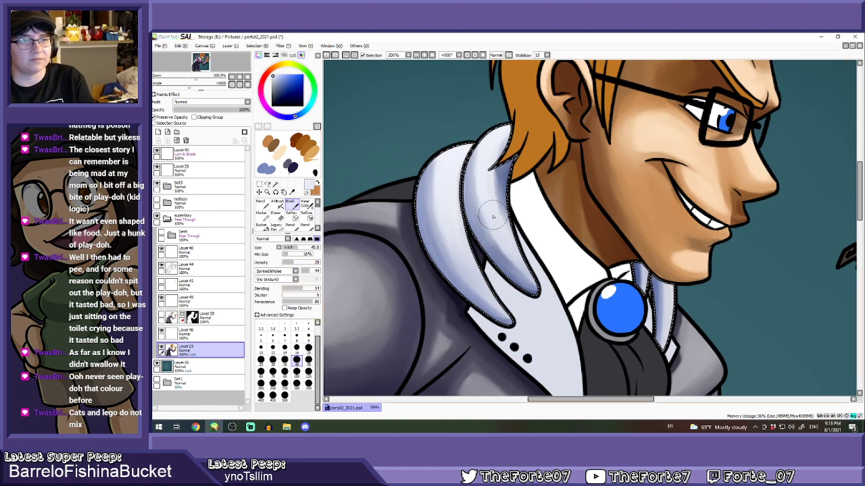
{"action": "left_click_drag", "start_coordinate": [494, 217], "coordinate": [490, 204]}
Soften the tone transitions in the hood's folds with sampled pale grey at blending 75, density 12 and brush sizes 16 and 35
{"action": "left_click", "coordinate": [296, 348]}
{"action": "left_click", "coordinate": [433, 193], "text": "alt"}
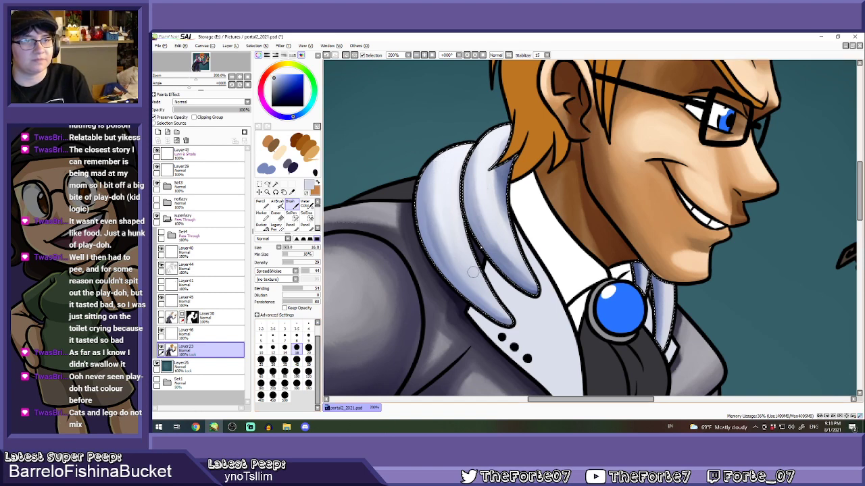
{"action": "left_click", "coordinate": [310, 288]}
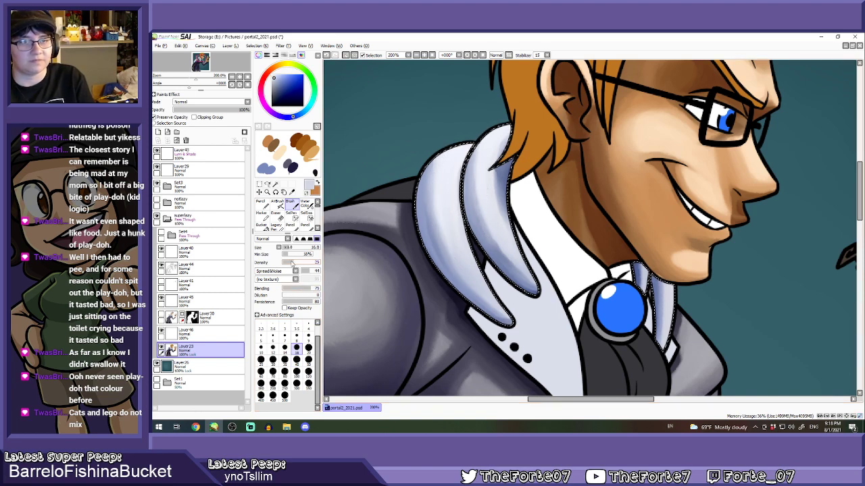
{"action": "left_click_drag", "start_coordinate": [292, 264], "coordinate": [286, 263]}
{"action": "left_click", "coordinate": [284, 359]}
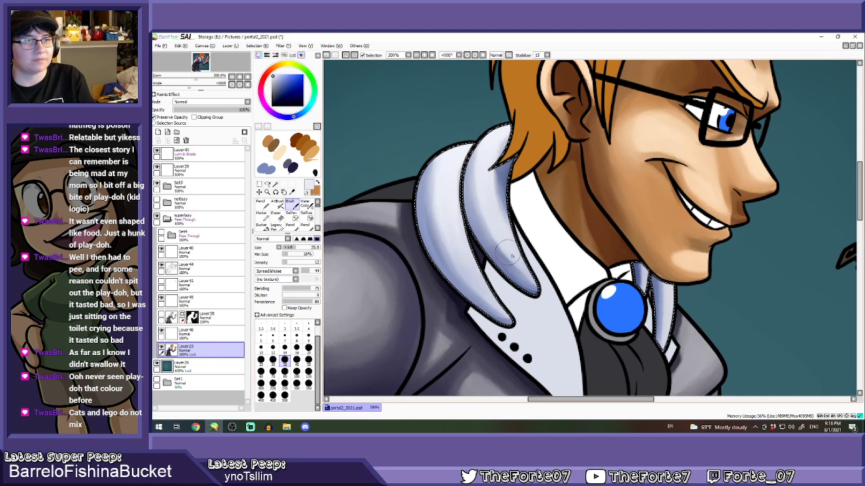
Sample brown skin tones around the neck and jaw, and set the brush to size 16, density 45 and blending 47
{"action": "scroll", "coordinate": [504, 249], "scroll_direction": "down", "scroll_amount": 5}
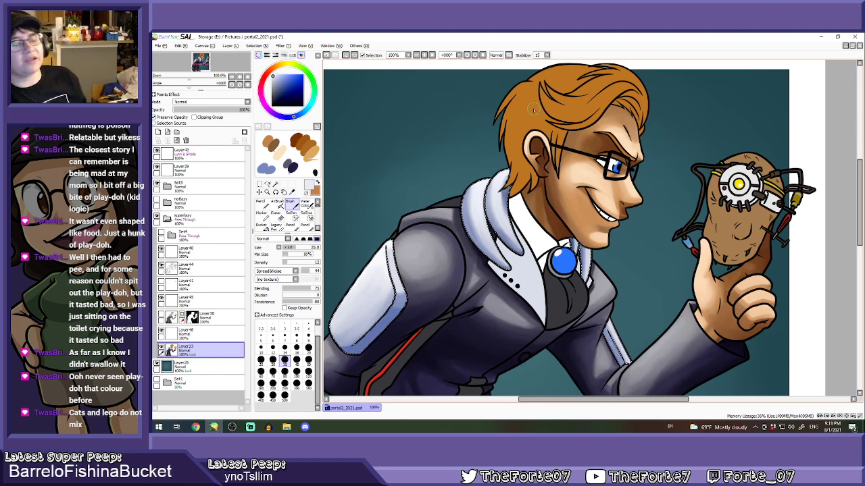
{"action": "left_click", "coordinate": [554, 222], "text": "alt"}
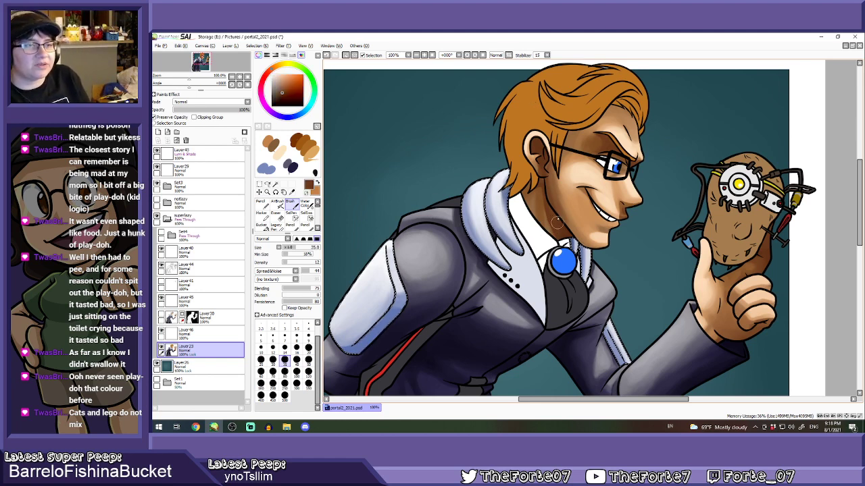
{"action": "left_click", "coordinate": [296, 348]}
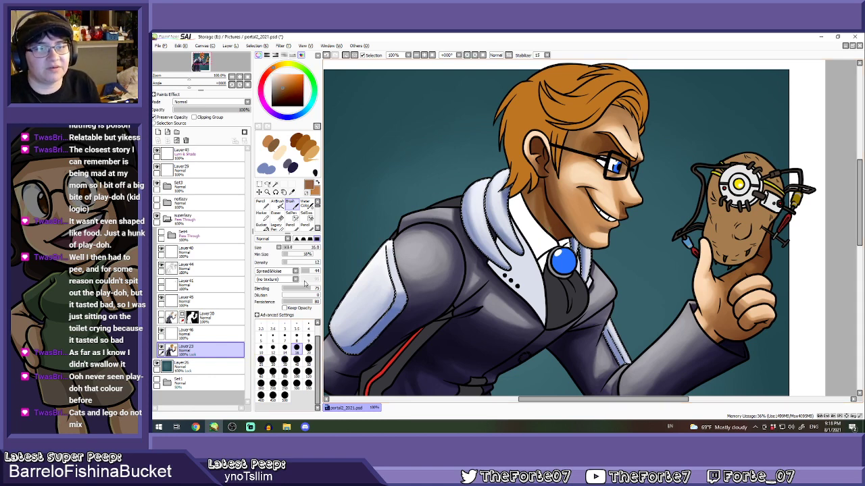
{"action": "left_click", "coordinate": [300, 288]}
{"action": "scroll", "coordinate": [526, 192], "scroll_direction": "up", "scroll_amount": 1}
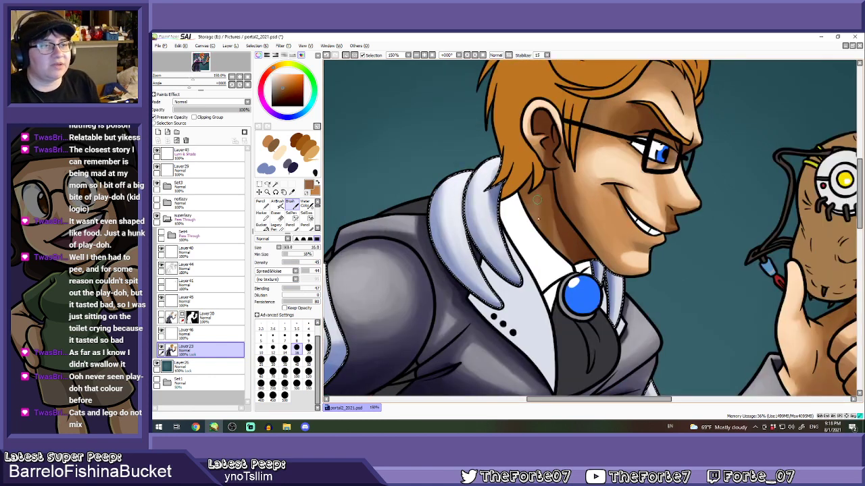
{"action": "left_click", "coordinate": [550, 174], "text": "alt"}
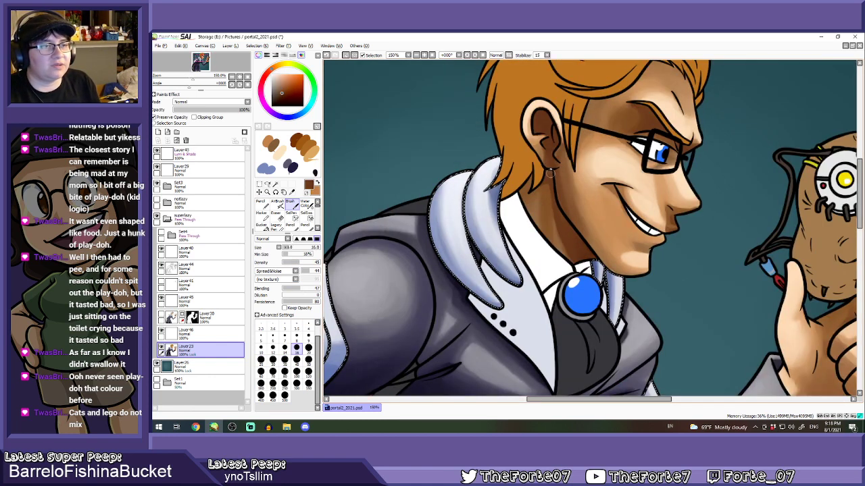
{"action": "right_click", "coordinate": [560, 237]}
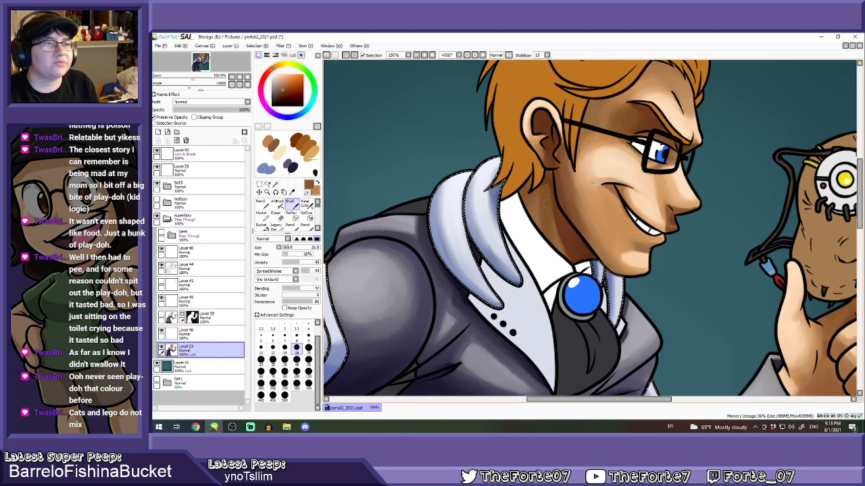
Replace the hood selection with the skin areas taken from Layer34 in the Set3 folder, and make Layer23 the active layer
{"action": "scroll", "coordinate": [561, 199], "scroll_direction": "down", "scroll_amount": 1}
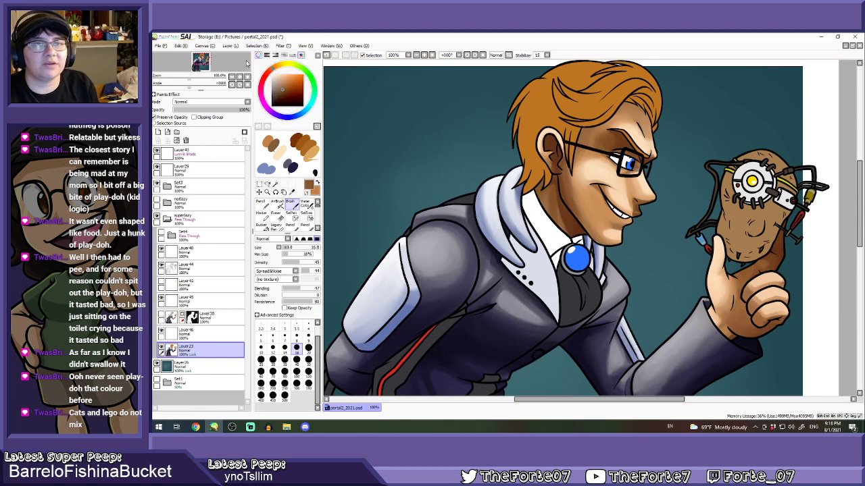
{"action": "left_click", "coordinate": [170, 204]}
{"action": "left_click", "coordinate": [168, 204]}
{"action": "left_click", "coordinate": [169, 205]}
{"action": "left_click", "coordinate": [170, 204]}
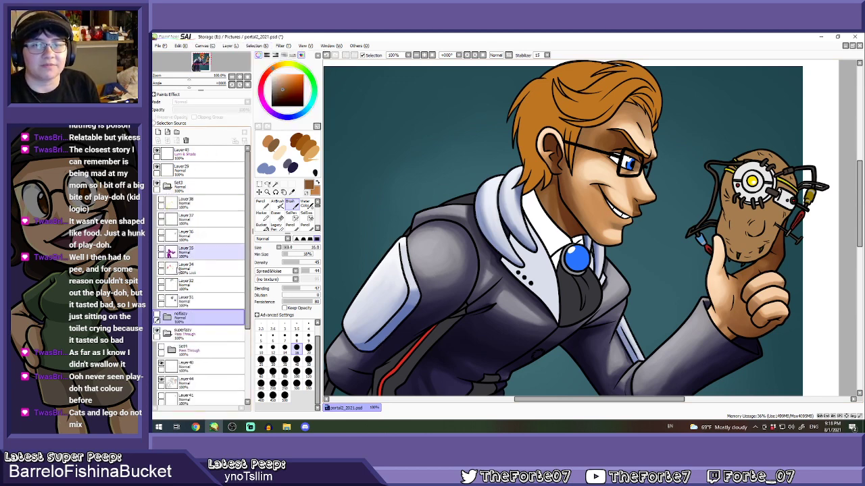
{"action": "left_click", "coordinate": [168, 204]}
{"action": "left_click", "coordinate": [185, 285], "text": "ctrl"}
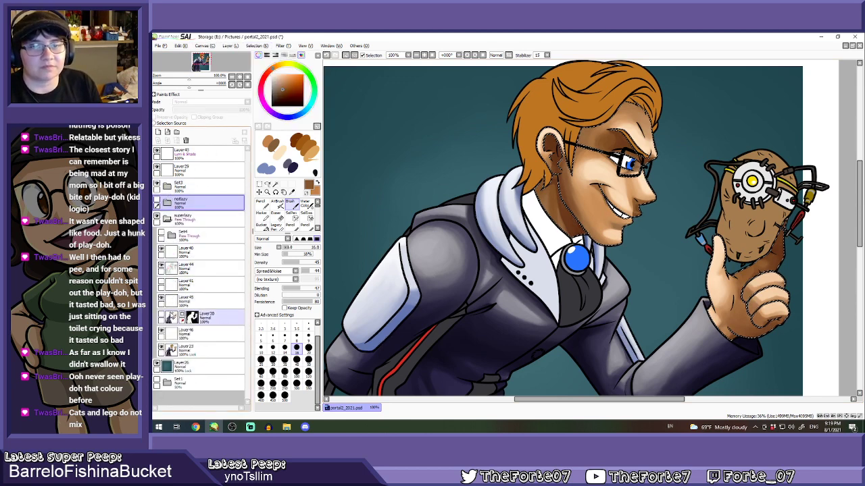
{"action": "left_click", "coordinate": [208, 317]}
{"action": "scroll", "coordinate": [595, 188], "scroll_direction": "up", "scroll_amount": 3}
{"action": "scroll", "coordinate": [566, 295], "scroll_direction": "down", "scroll_amount": 2}
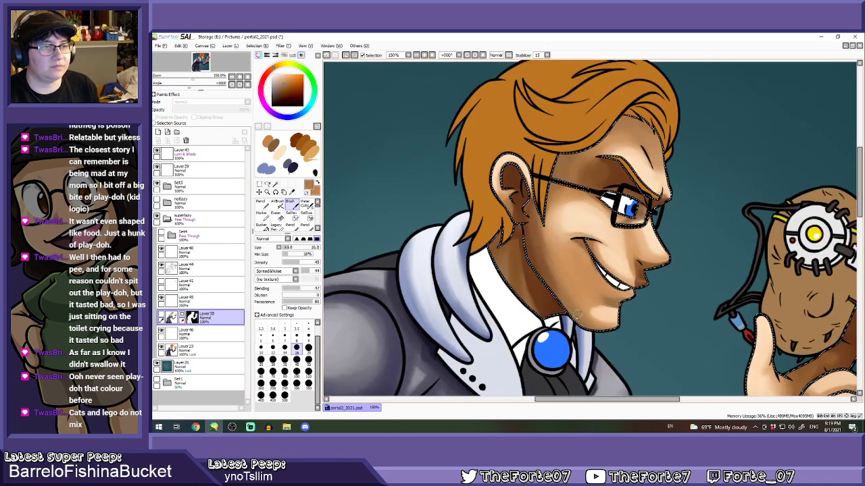
{"action": "left_click", "coordinate": [233, 348]}
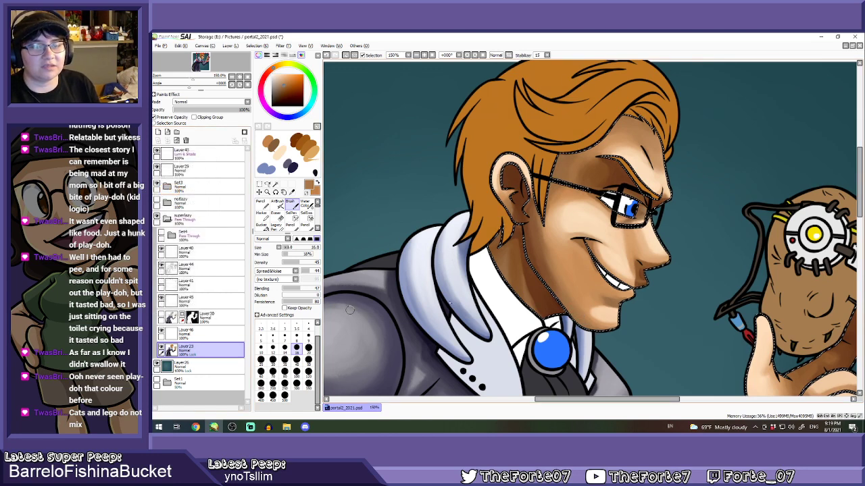
Refine the shadow along the jaw and neck edge with sampled brown skin tones, and clear the selection
{"action": "right_click", "coordinate": [592, 324]}
{"action": "right_click", "coordinate": [528, 267]}
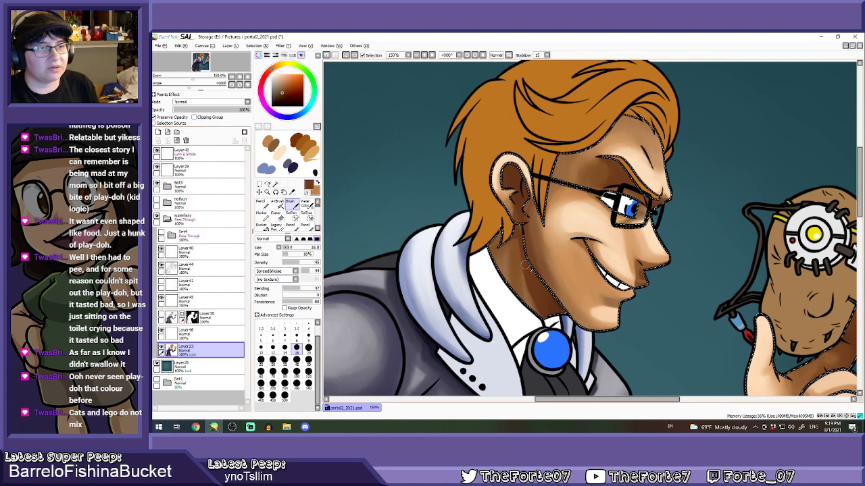
{"action": "left_click_drag", "start_coordinate": [527, 265], "coordinate": [518, 245]}
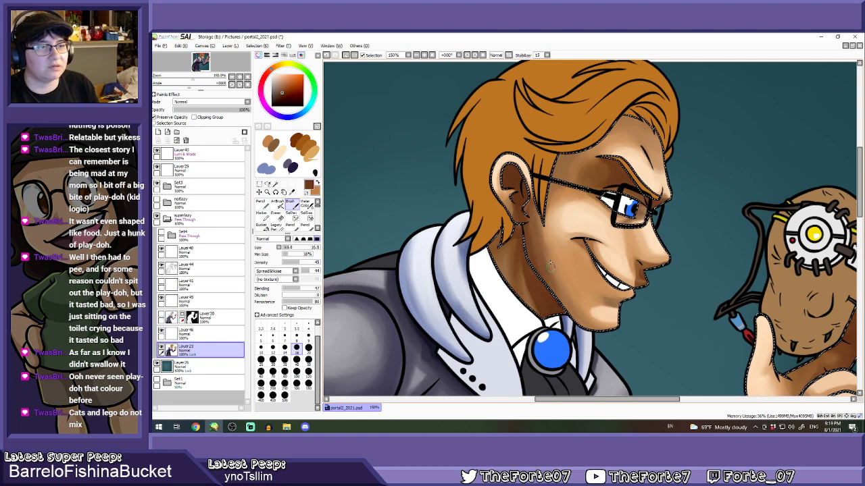
{"action": "scroll", "coordinate": [550, 268], "scroll_direction": "down", "scroll_amount": 4}
{"action": "scroll", "coordinate": [561, 323], "scroll_direction": "up", "scroll_amount": 1}
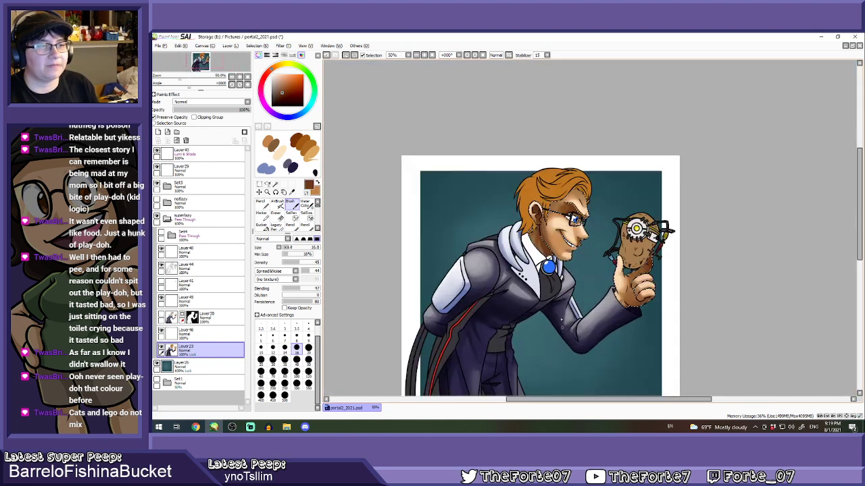
{"action": "scroll", "coordinate": [498, 236], "scroll_direction": "up", "scroll_amount": 2}
{"action": "left_click", "coordinate": [259, 48]}
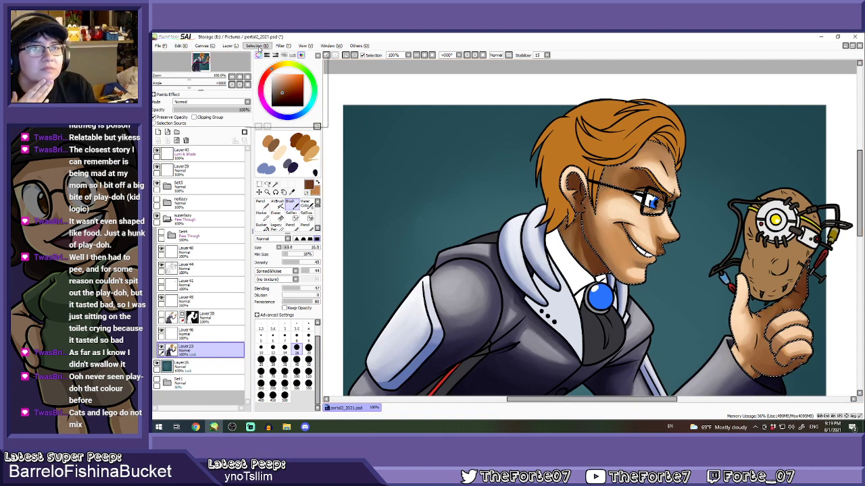
{"action": "left_click", "coordinate": [266, 55]}
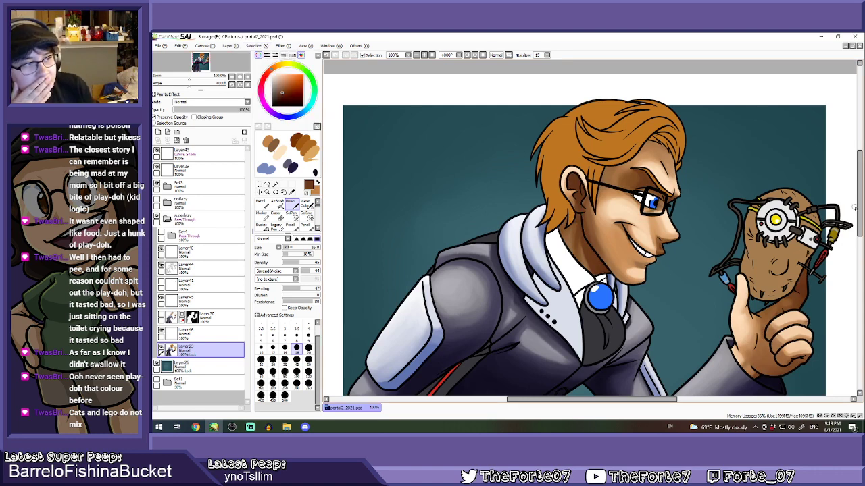
Look over the coat and preview the flat colour layers in the Set3 folder to locate the dark grey clothing parts
{"action": "left_click_drag", "start_coordinate": [854, 208], "coordinate": [547, 302]}
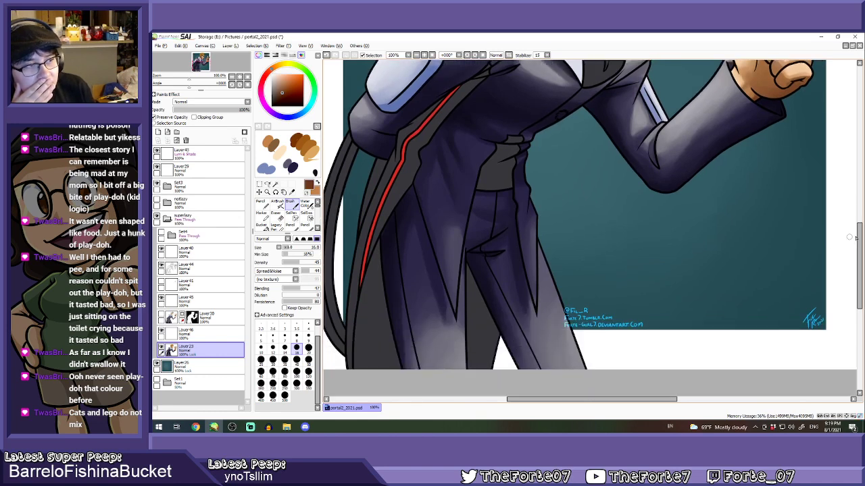
{"action": "left_click_drag", "start_coordinate": [859, 237], "coordinate": [859, 190]}
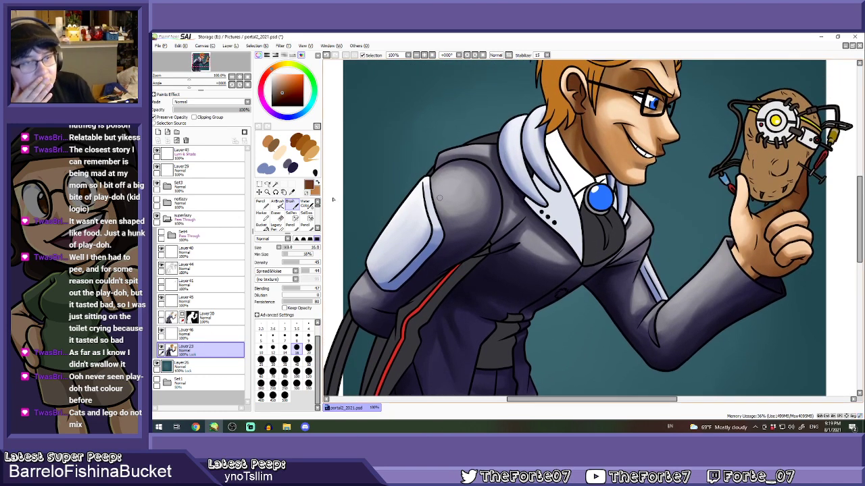
{"action": "left_click", "coordinate": [168, 219]}
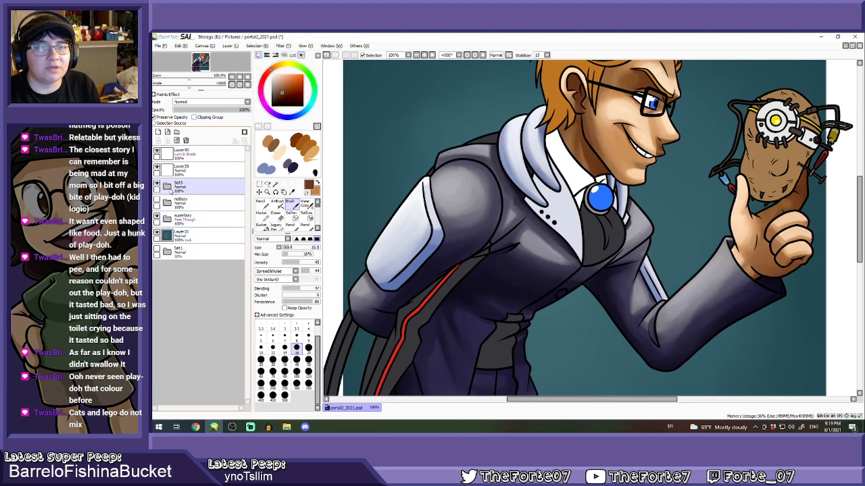
{"action": "left_click", "coordinate": [167, 187]}
{"action": "left_click", "coordinate": [162, 267]}
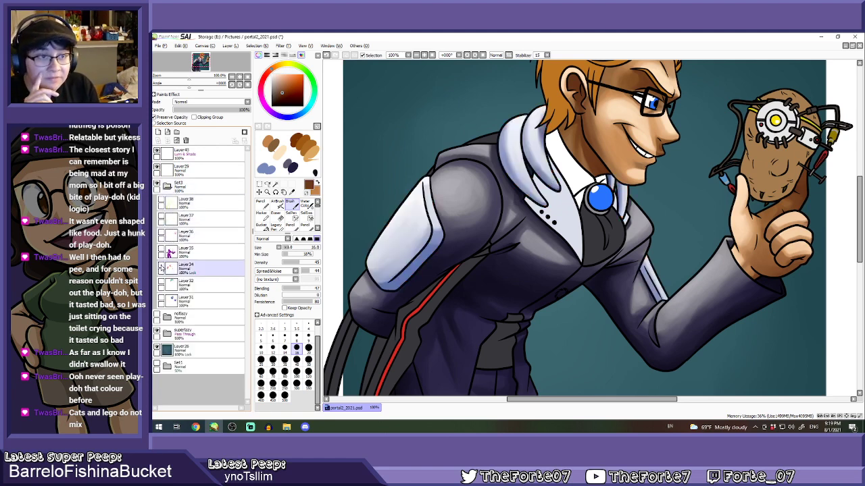
{"action": "left_click", "coordinate": [163, 251]}
{"action": "left_click", "coordinate": [163, 235]}
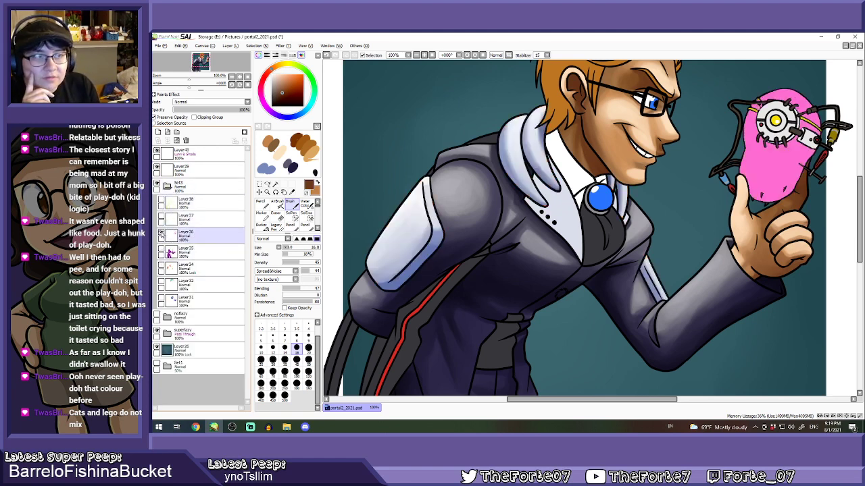
{"action": "left_click", "coordinate": [163, 220]}
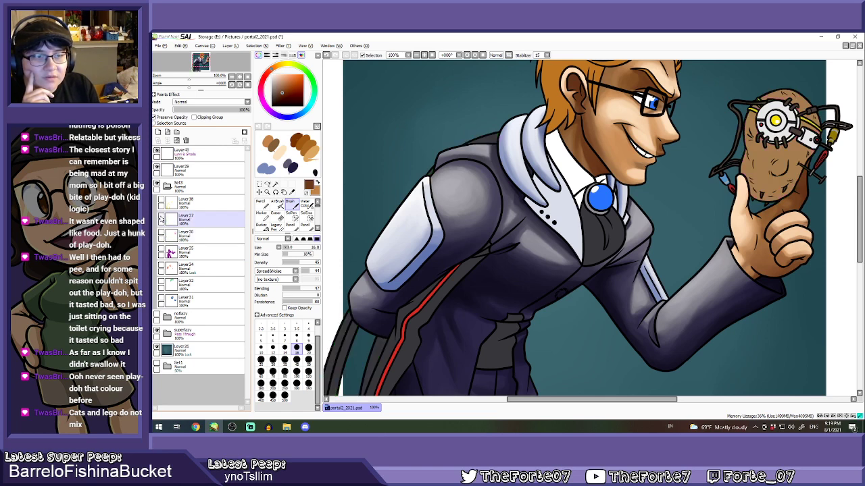
{"action": "left_click", "coordinate": [163, 202]}
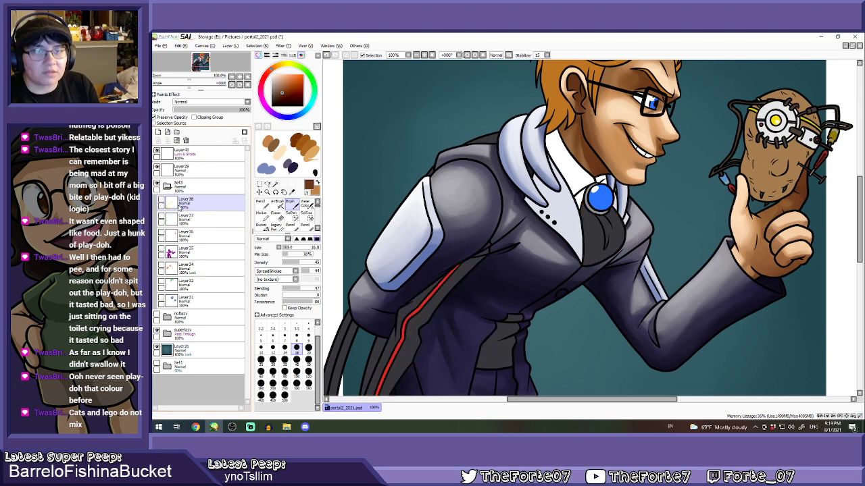
Select the dark grey chest, waist and coat-lining areas from the Set3 flats, and sample their grey with Layer23 active
{"action": "left_click", "coordinate": [162, 233]}
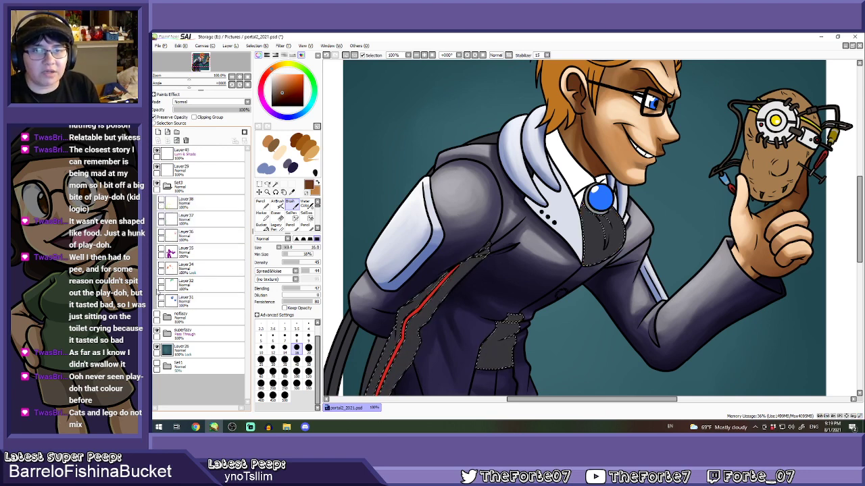
{"action": "left_click", "coordinate": [162, 282]}
{"action": "left_click", "coordinate": [164, 219]}
{"action": "left_click", "coordinate": [165, 204]}
{"action": "left_click", "coordinate": [168, 186]}
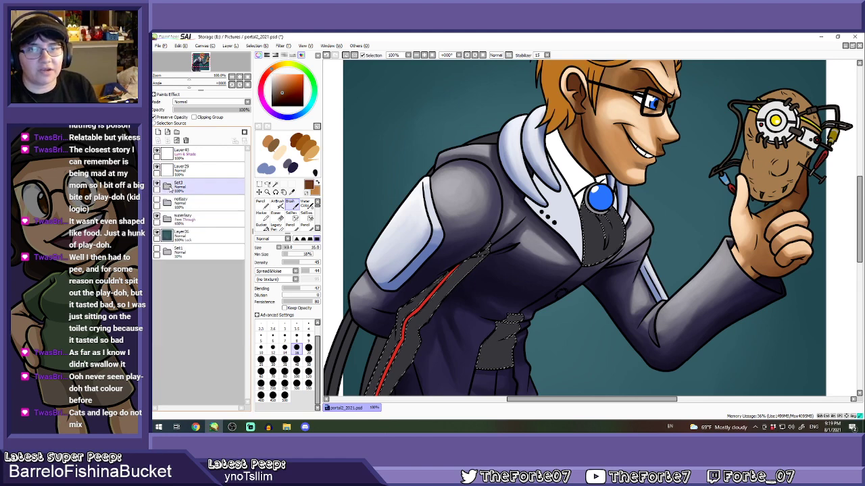
{"action": "left_click", "coordinate": [168, 206]}
{"action": "left_click", "coordinate": [166, 216]}
{"action": "left_click", "coordinate": [167, 219]}
{"action": "left_click", "coordinate": [193, 317]}
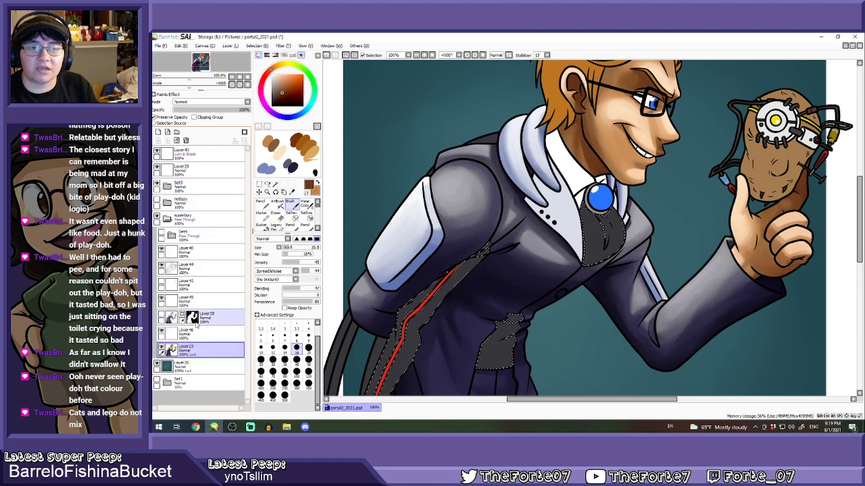
{"action": "left_click", "coordinate": [184, 350]}
{"action": "left_click", "coordinate": [496, 349], "text": "alt"}
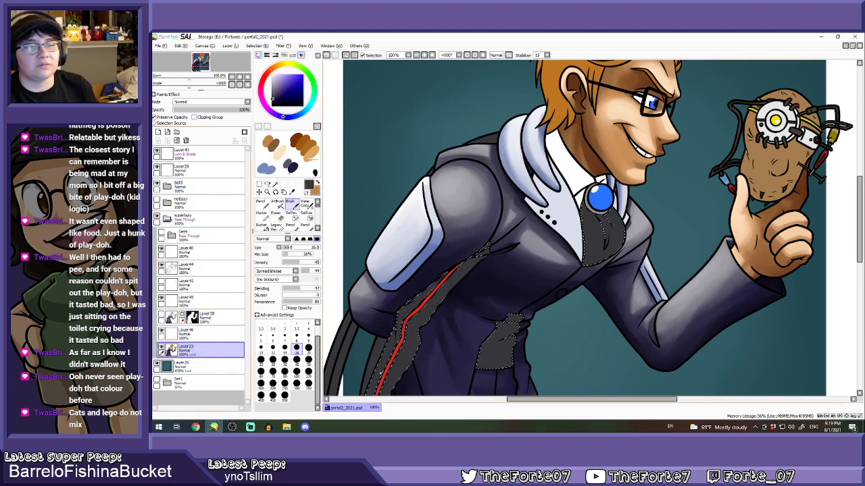
Compare the current shading with the alternate rendering in the folder below Set3, at close range and on the whole figure
{"action": "scroll", "coordinate": [567, 218], "scroll_direction": "down", "scroll_amount": 1}
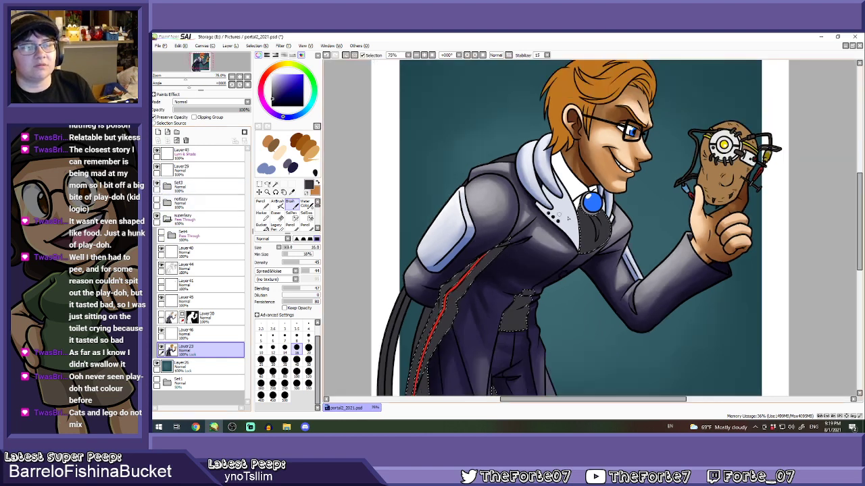
{"action": "left_click", "coordinate": [158, 203]}
{"action": "left_click", "coordinate": [158, 202]}
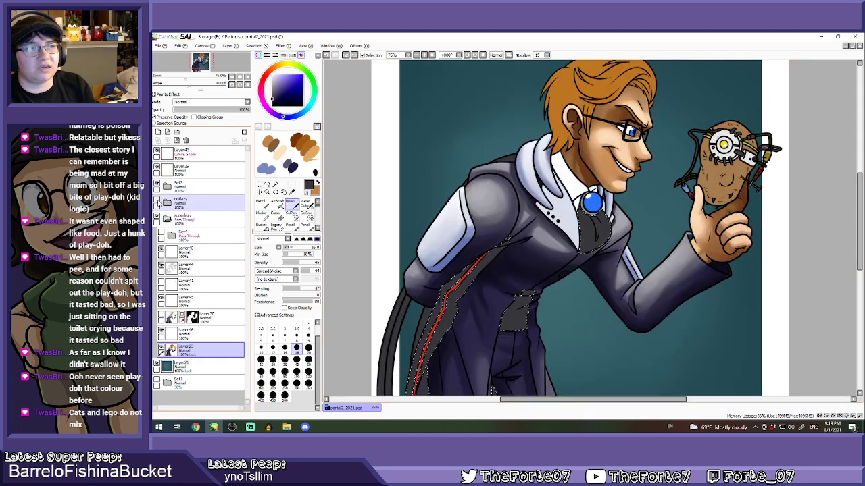
{"action": "left_click", "coordinate": [157, 203]}
{"action": "left_click", "coordinate": [157, 203]}
{"action": "left_click", "coordinate": [157, 203]}
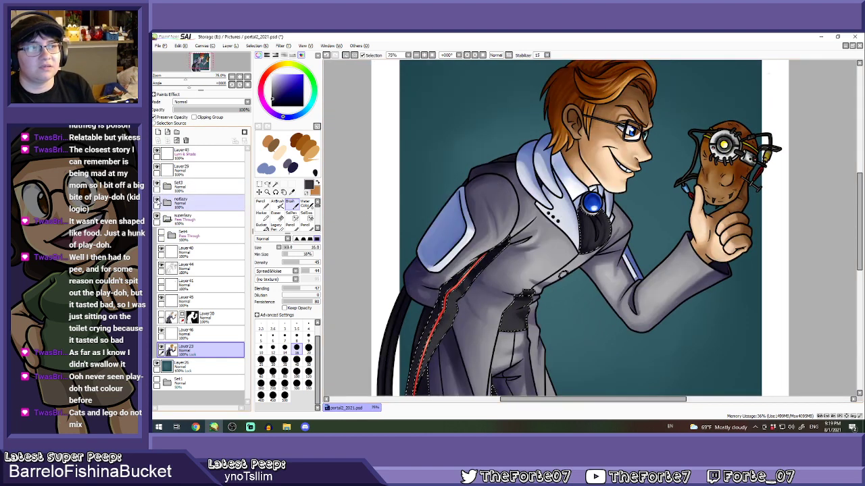
{"action": "left_click", "coordinate": [157, 203]}
{"action": "left_click", "coordinate": [158, 203]}
{"action": "left_click", "coordinate": [157, 203]}
{"action": "left_click", "coordinate": [158, 202]}
{"action": "left_click", "coordinate": [158, 203]}
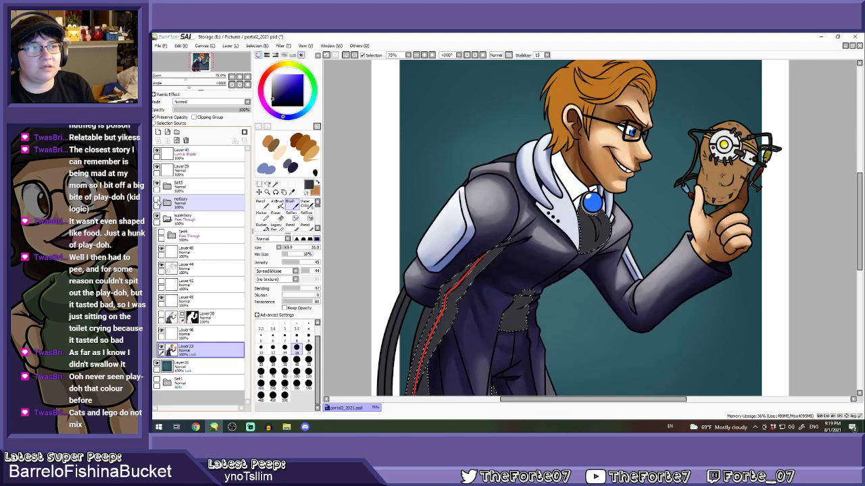
{"action": "left_click", "coordinate": [158, 202]}
{"action": "left_click", "coordinate": [157, 202]}
{"action": "left_click", "coordinate": [157, 202]}
{"action": "left_click", "coordinate": [157, 203]}
{"action": "left_click", "coordinate": [158, 203]}
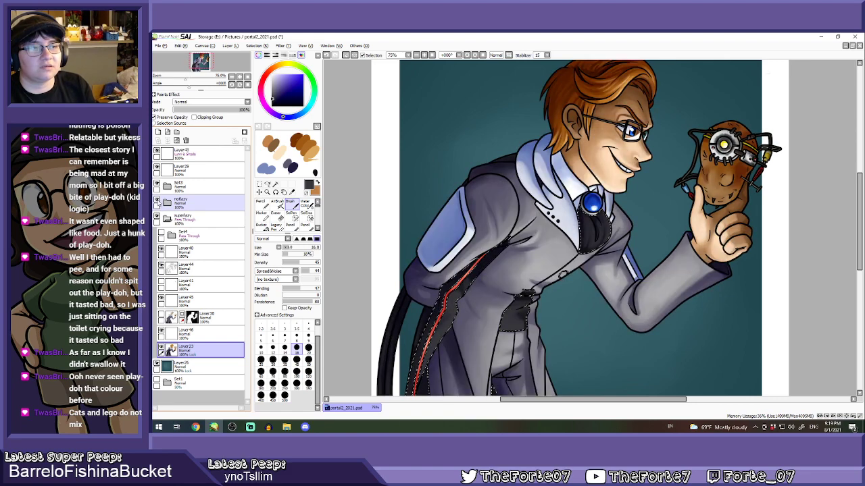
{"action": "left_click", "coordinate": [158, 202]}
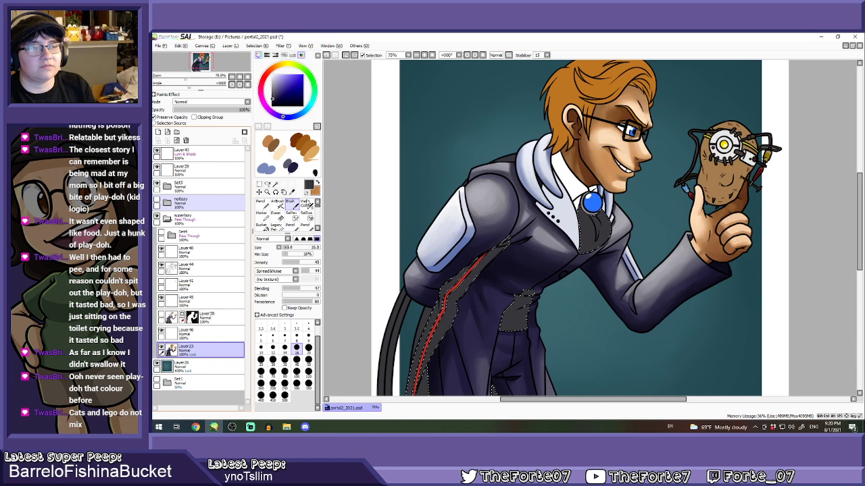
{"action": "scroll", "coordinate": [493, 216], "scroll_direction": "down", "scroll_amount": 2}
{"action": "scroll", "coordinate": [578, 218], "scroll_direction": "up", "scroll_amount": 1}
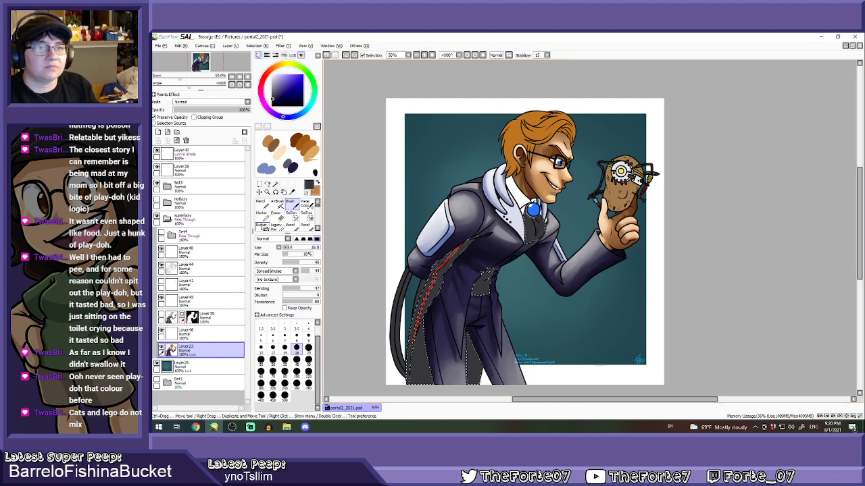
{"action": "scroll", "coordinate": [531, 232], "scroll_direction": "up", "scroll_amount": 2}
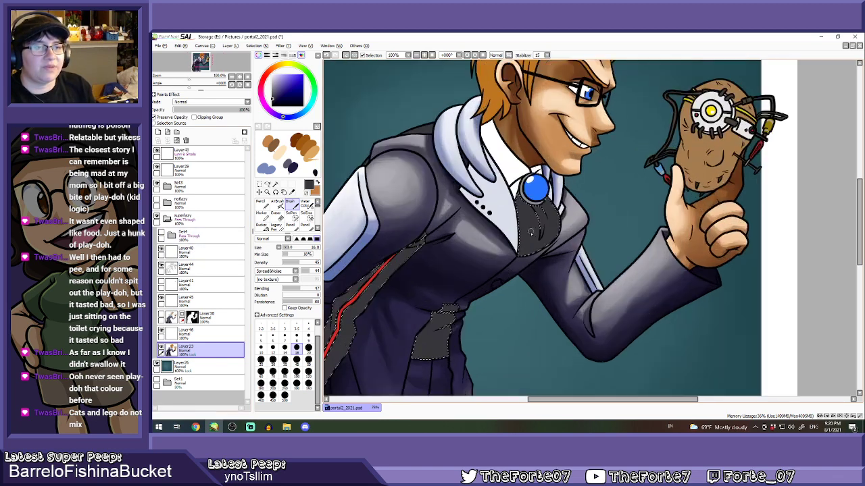
Choose a near-black shadow colour, check it against the alternate rendering, and set the brush to size 16, density 72 and blending 30
{"action": "left_click", "coordinate": [272, 103]}
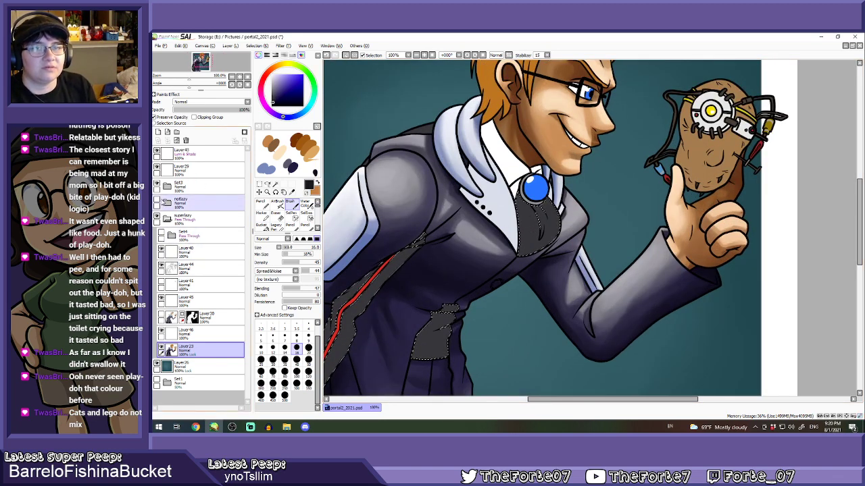
{"action": "left_click", "coordinate": [156, 199]}
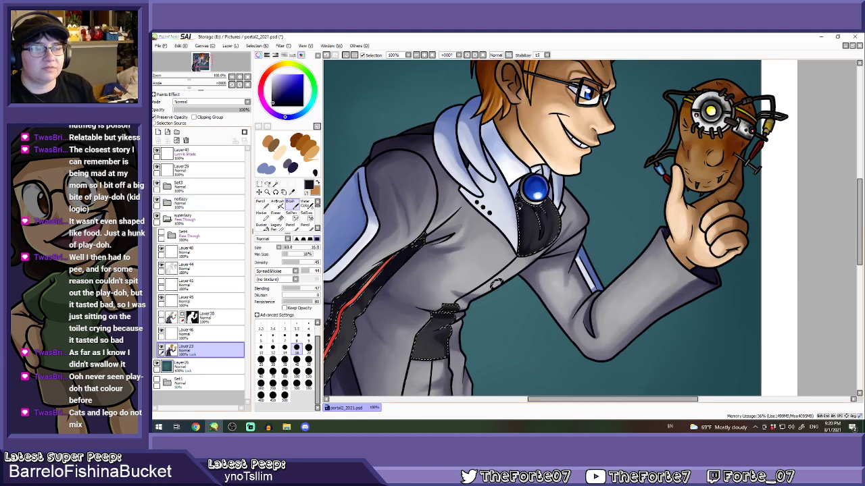
{"action": "scroll", "coordinate": [517, 205], "scroll_direction": "down", "scroll_amount": 2}
{"action": "left_click", "coordinate": [156, 200]}
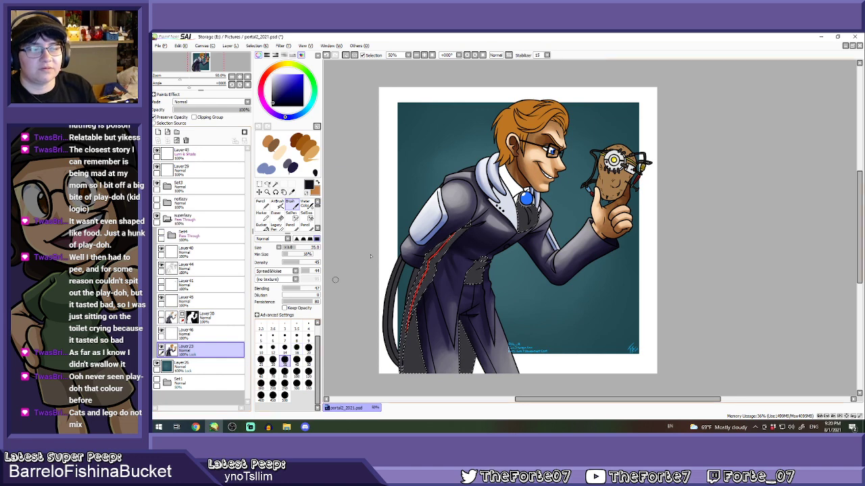
{"action": "scroll", "coordinate": [544, 210], "scroll_direction": "up", "scroll_amount": 2}
{"action": "left_click", "coordinate": [296, 347]}
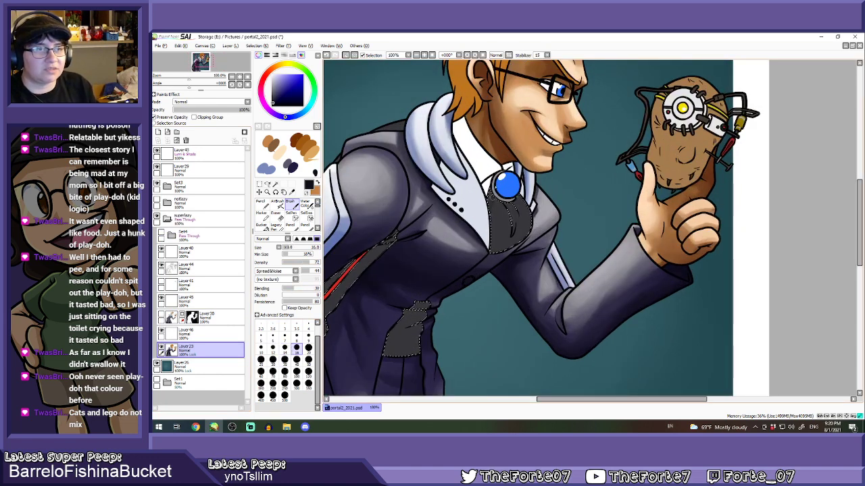
Paint near-black shadows on the dark grey chest area below the blue gem with the Pencil at sizes 12 and 35
{"action": "key", "text": "n"}
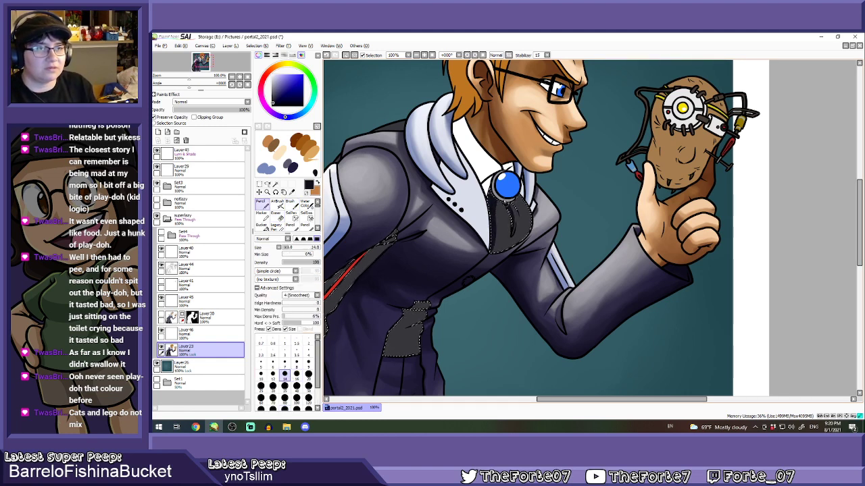
{"action": "left_click", "coordinate": [296, 387]}
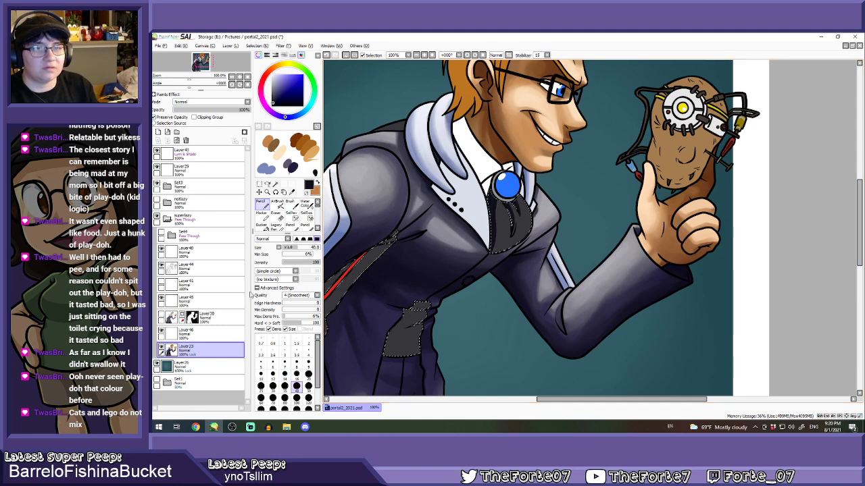
{"action": "left_click", "coordinate": [161, 233]}
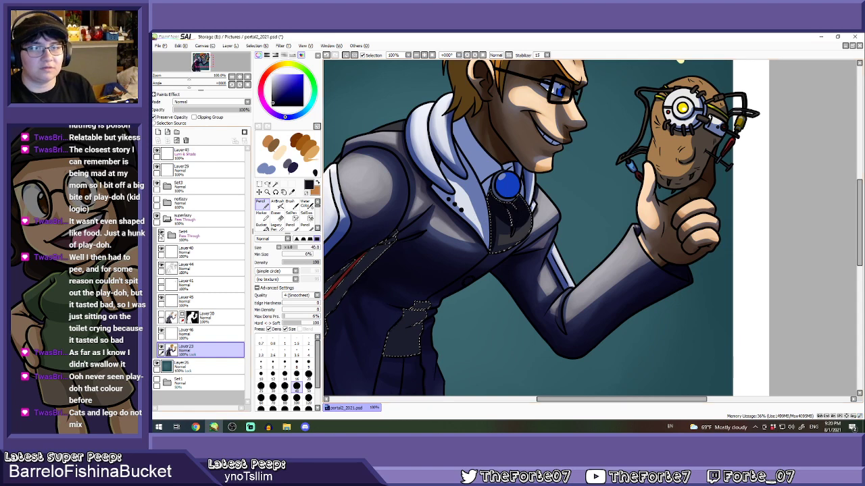
{"action": "left_click", "coordinate": [161, 234]}
{"action": "left_click", "coordinate": [272, 374]}
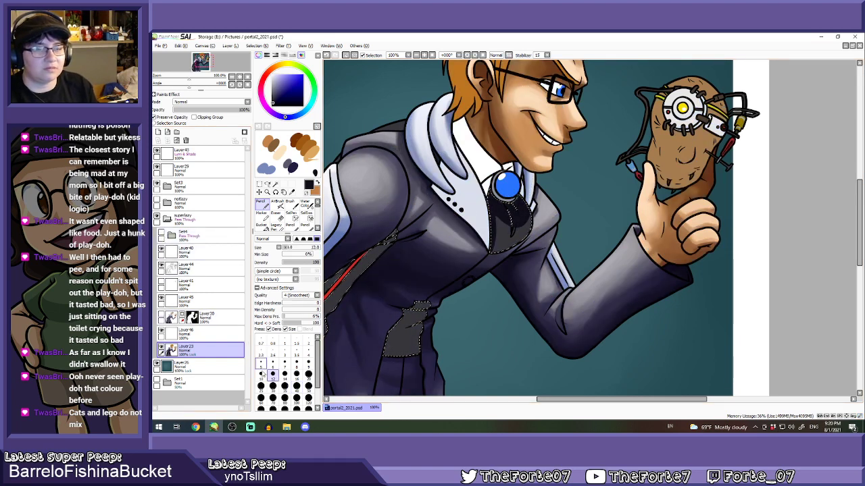
{"action": "left_click", "coordinate": [285, 386]}
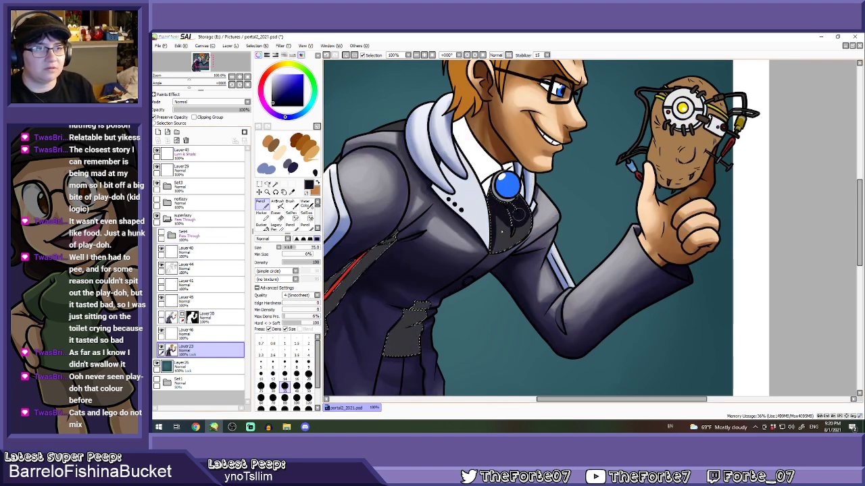
{"action": "mouse_move", "coordinate": [502, 232]}
{"action": "left_mouse_down"}
{"action": "mouse_move", "coordinate": [532, 230]}
{"action": "mouse_move", "coordinate": [492, 254]}
{"action": "left_mouse_up"}
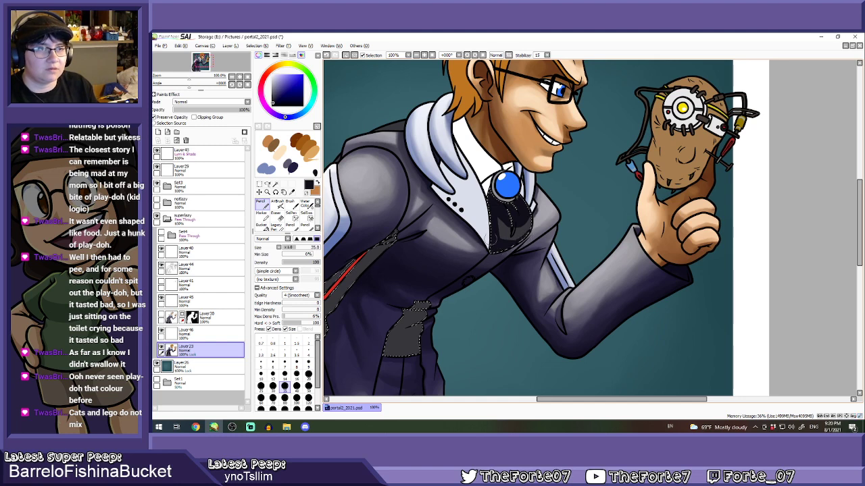
{"action": "left_click_drag", "start_coordinate": [493, 211], "coordinate": [509, 241]}
Block in near-black shadows along the coat lining, the inner coat tail and the waist panel with the Pencil at size 100
{"action": "scroll", "coordinate": [483, 215], "scroll_direction": "down", "scroll_amount": 2}
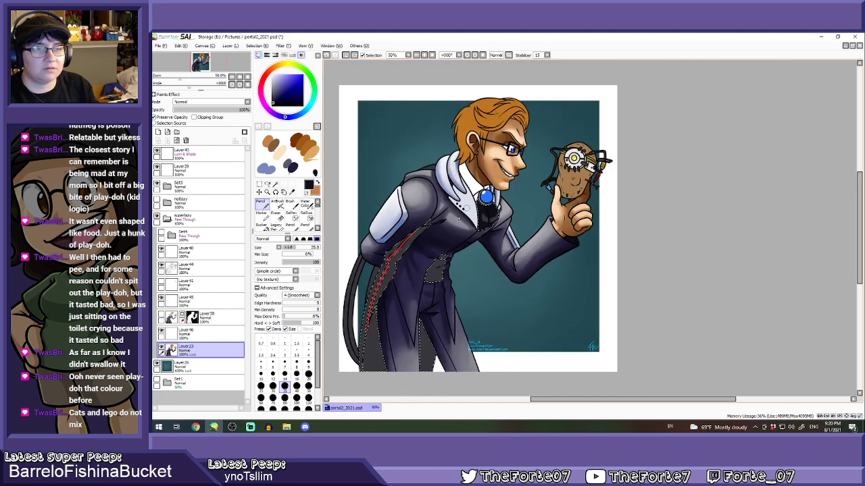
{"action": "scroll", "coordinate": [406, 260], "scroll_direction": "up", "scroll_amount": 1}
{"action": "left_click", "coordinate": [295, 399]}
{"action": "scroll", "coordinate": [381, 365], "scroll_direction": "down", "scroll_amount": 1}
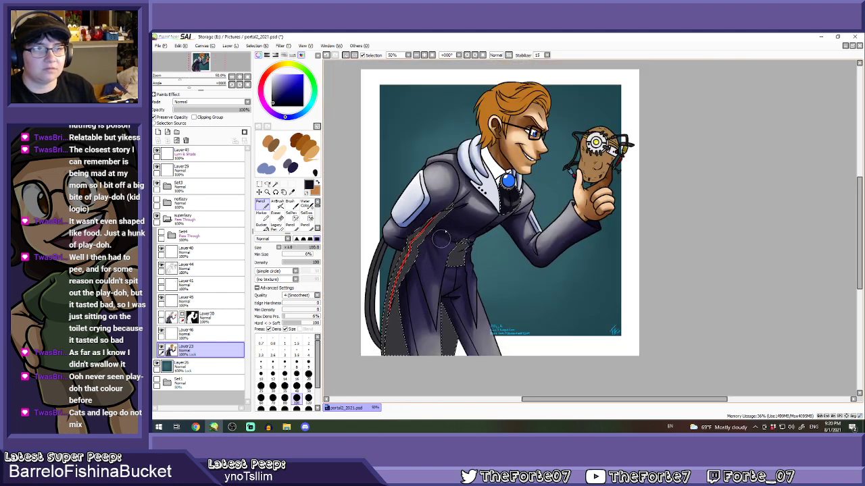
{"action": "mouse_move", "coordinate": [435, 219]}
{"action": "left_mouse_down"}
{"action": "mouse_move", "coordinate": [383, 373]}
{"action": "mouse_move", "coordinate": [405, 366]}
{"action": "left_mouse_up"}
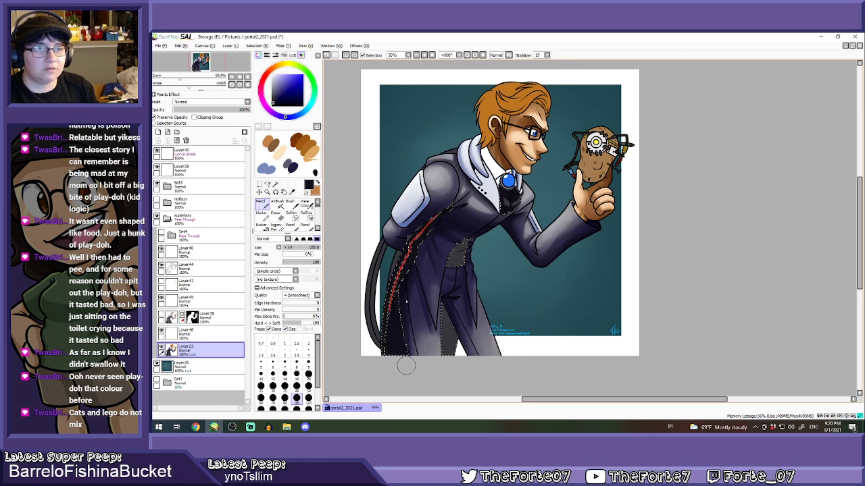
{"action": "left_click_drag", "start_coordinate": [444, 307], "coordinate": [462, 370]}
{"action": "mouse_move", "coordinate": [464, 254]}
{"action": "left_mouse_down"}
{"action": "mouse_move", "coordinate": [476, 235]}
{"action": "mouse_move", "coordinate": [476, 258]}
{"action": "left_mouse_up"}
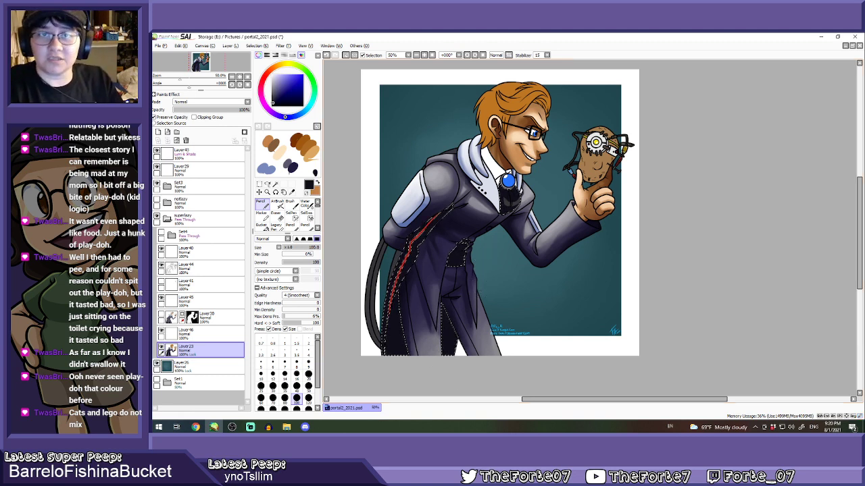
{"action": "key", "text": "alt+Tab"}
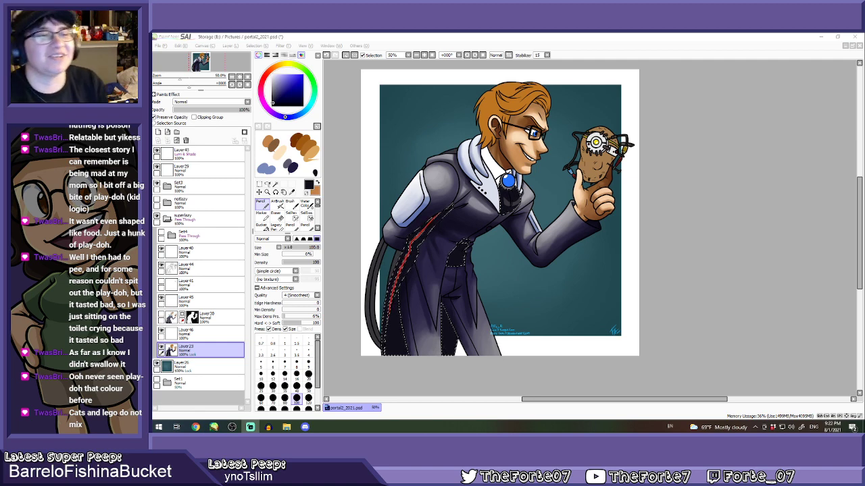
{"action": "scroll", "coordinate": [405, 160], "scroll_direction": "down", "scroll_amount": 4}
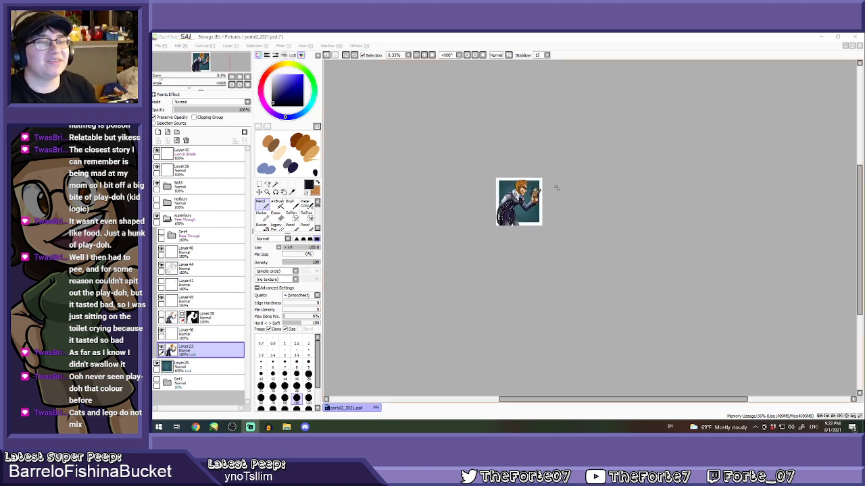
Refine the shading on the dark chest area below the blue gem with the Brush at sizes 40 and 14
{"action": "scroll", "coordinate": [533, 189], "scroll_direction": "up", "scroll_amount": 3}
{"action": "scroll", "coordinate": [485, 186], "scroll_direction": "up", "scroll_amount": 3}
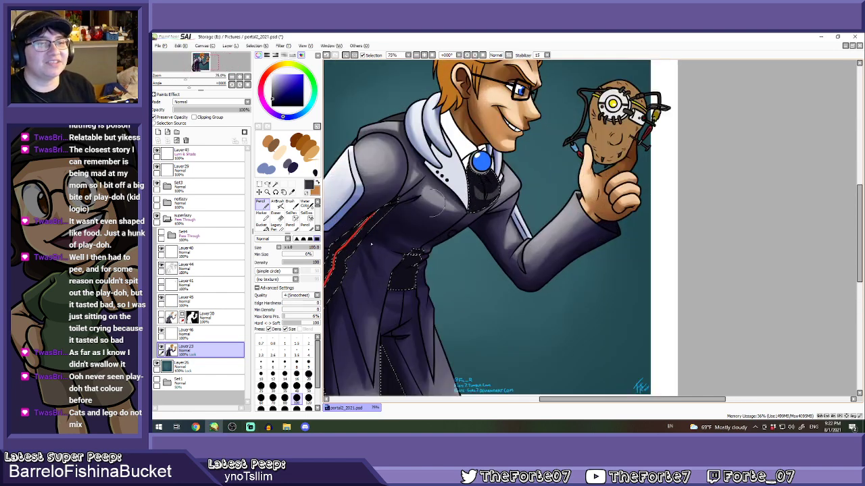
{"action": "left_click", "coordinate": [285, 374]}
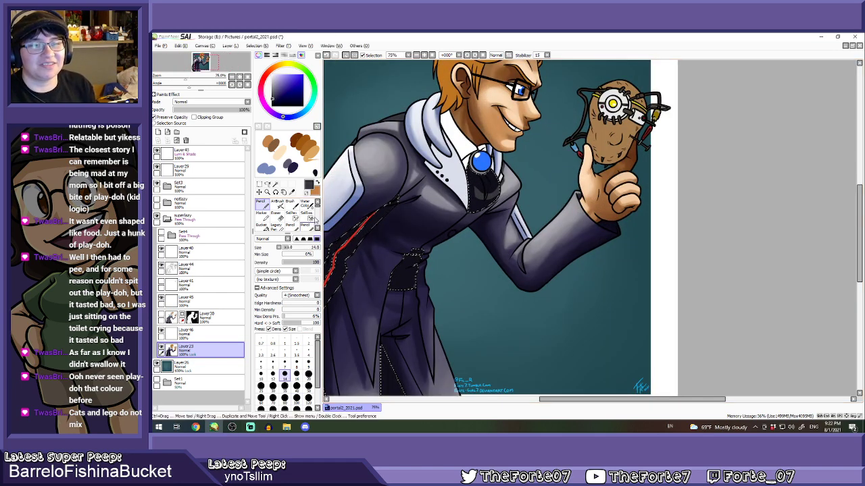
{"action": "scroll", "coordinate": [492, 162], "scroll_direction": "up", "scroll_amount": 1}
{"action": "left_click", "coordinate": [291, 201]}
{"action": "scroll", "coordinate": [476, 199], "scroll_direction": "up", "scroll_amount": 1}
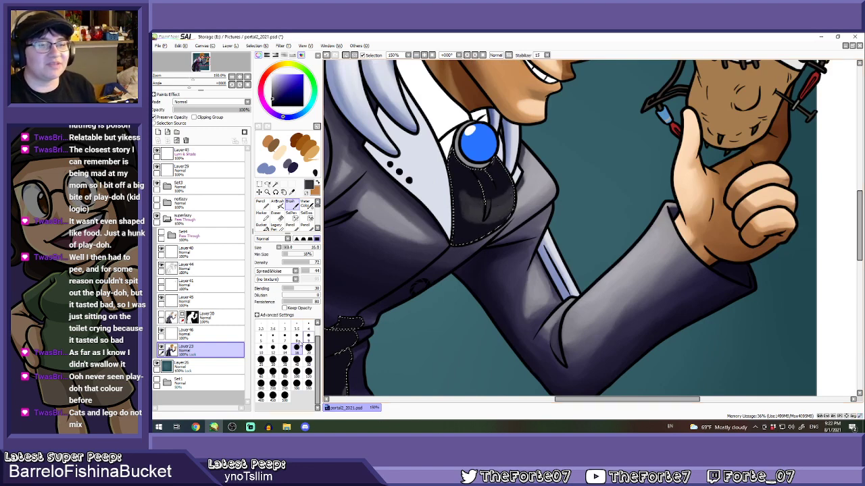
{"action": "left_click", "coordinate": [296, 359]}
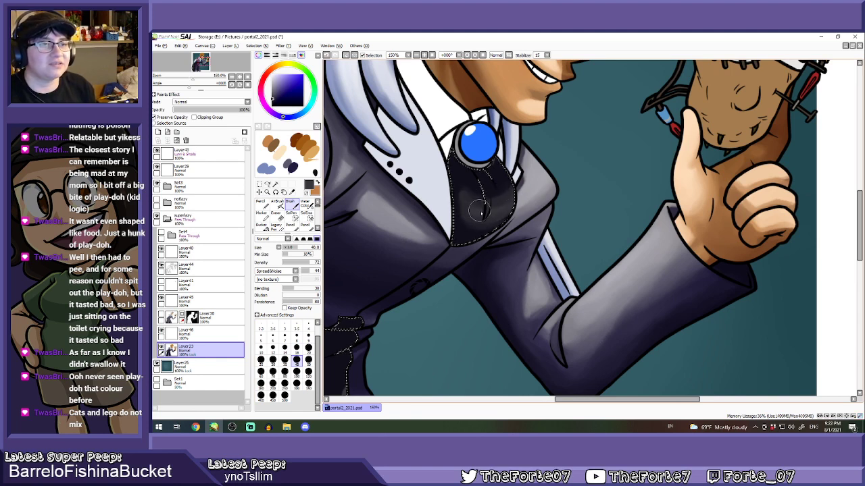
{"action": "left_click", "coordinate": [284, 347]}
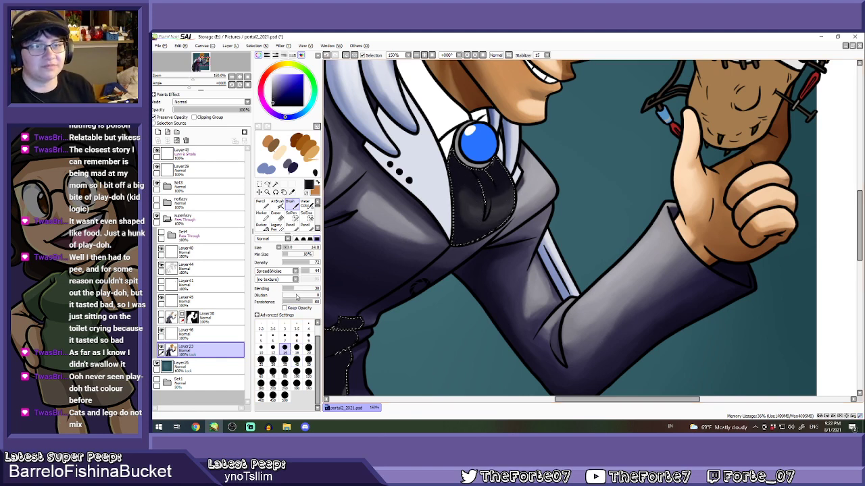
Blend broad tones across the dark chest area with the Brush at sizes 100 and 40 and blending 20
{"action": "left_click", "coordinate": [296, 336]}
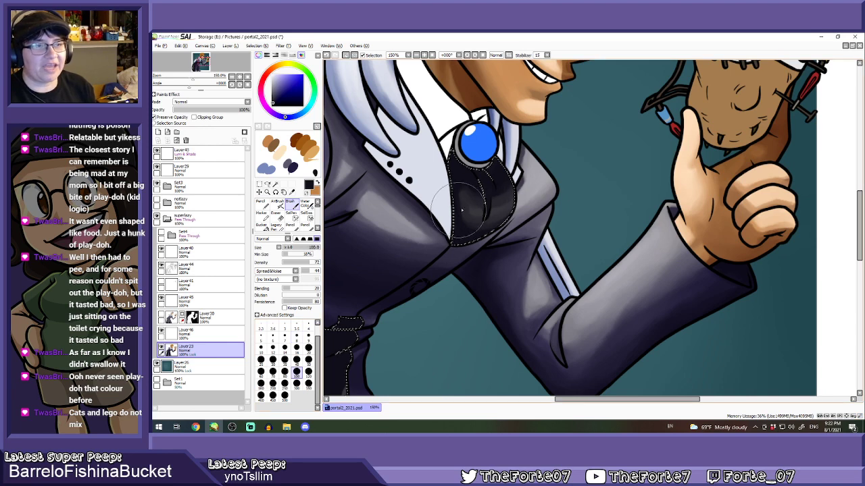
{"action": "left_click", "coordinate": [297, 371]}
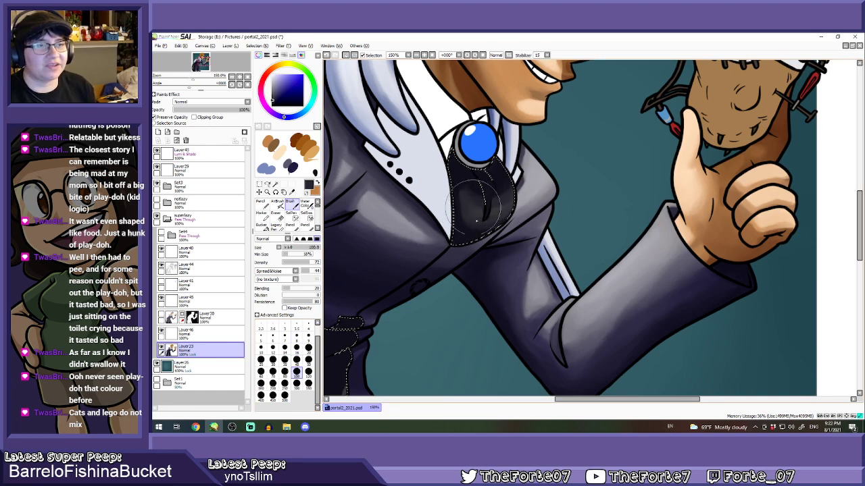
{"action": "left_click", "coordinate": [296, 360]}
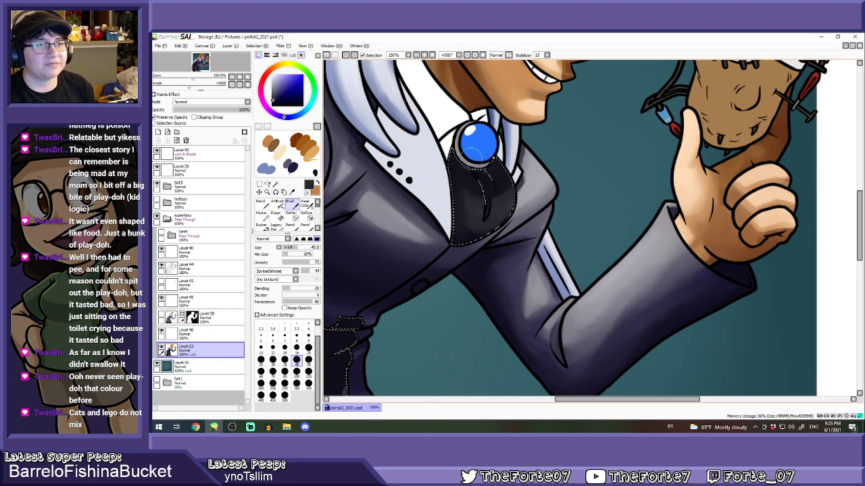
Rework the central fold of the dark chest area with the Brush at size 12, density 83 and blending 4
{"action": "left_click", "coordinate": [272, 348]}
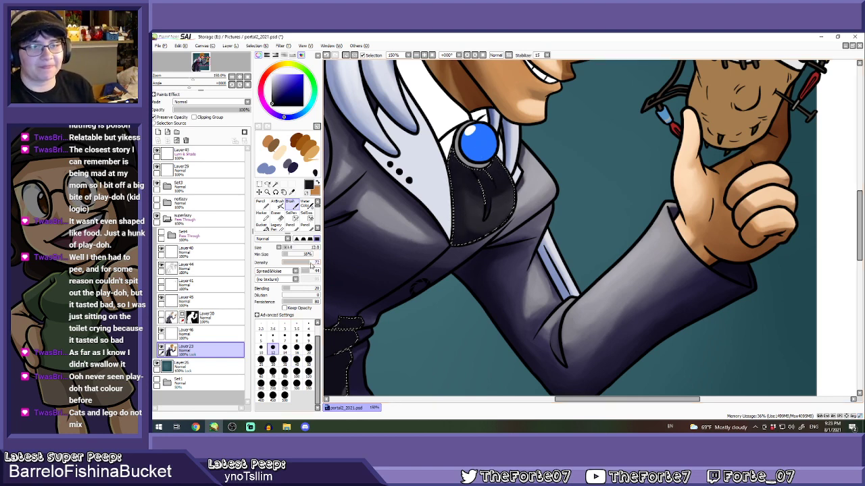
{"action": "left_click", "coordinate": [313, 262]}
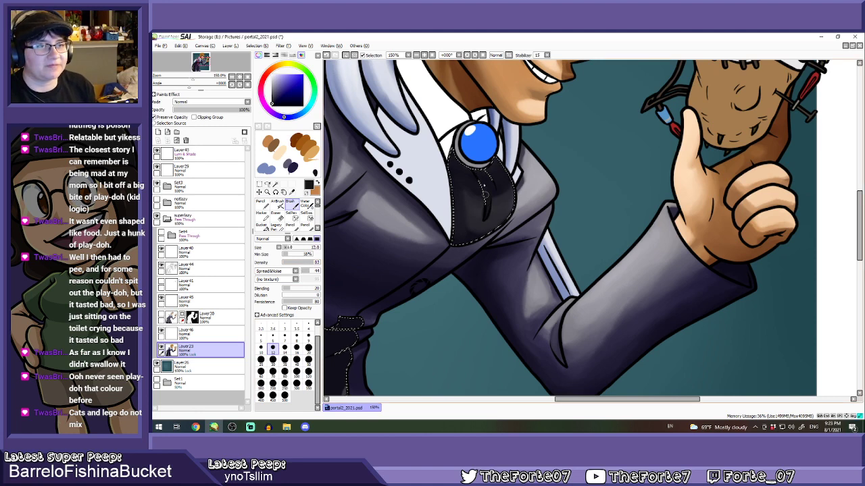
{"action": "left_click", "coordinate": [290, 288]}
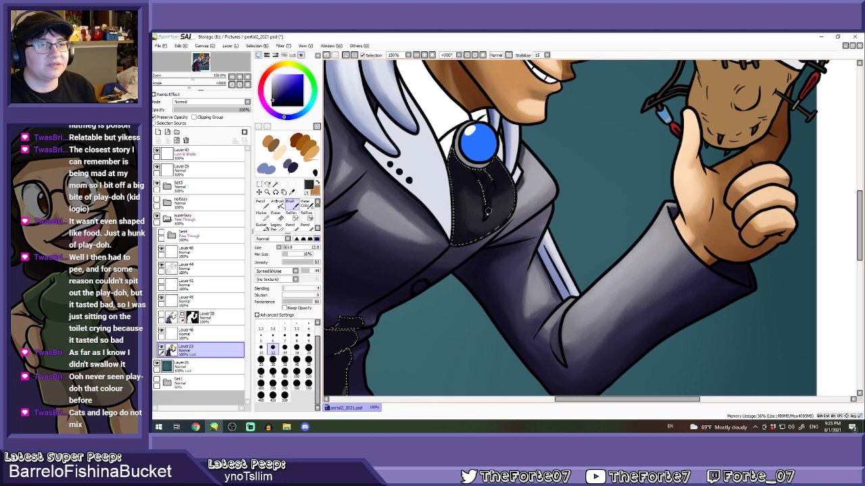
Paint tones sampled from the chest area around its central fold with the Brush, working at sizes 80 and 20
{"action": "right_click", "coordinate": [487, 210]}
{"action": "key", "text": "bracketright"}
{"action": "key", "text": "bracketright"}
{"action": "key", "text": "bracketright"}
{"action": "key", "text": "bracketright"}
{"action": "key", "text": "bracketright"}
{"action": "key", "text": "bracketright"}
{"action": "key", "text": "bracketright"}
{"action": "key", "text": "bracketright"}
{"action": "key", "text": "bracketright"}
{"action": "key", "text": "bracketright"}
{"action": "key", "text": "bracketright"}
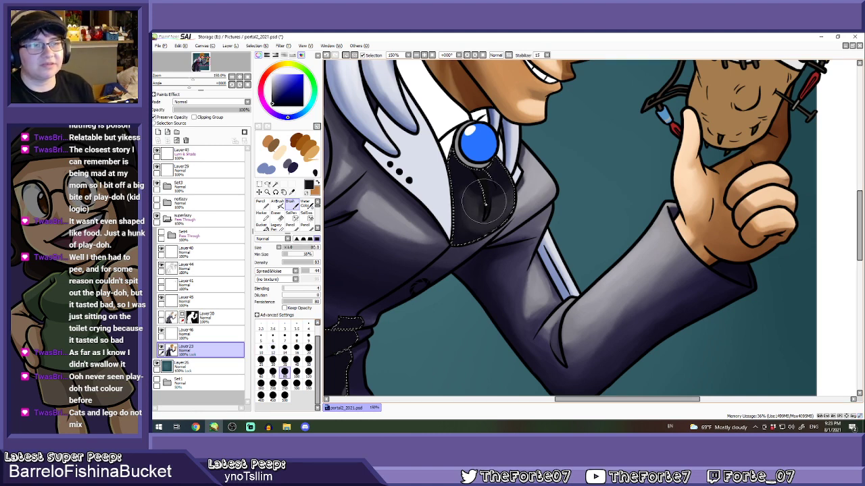
{"action": "key", "text": "bracketleft"}
{"action": "key", "text": "bracketleft"}
{"action": "key", "text": "bracketleft"}
{"action": "key", "text": "bracketleft"}
{"action": "key", "text": "bracketleft"}
{"action": "key", "text": "bracketleft"}
{"action": "key", "text": "bracketleft"}
{"action": "key", "text": "bracketleft"}
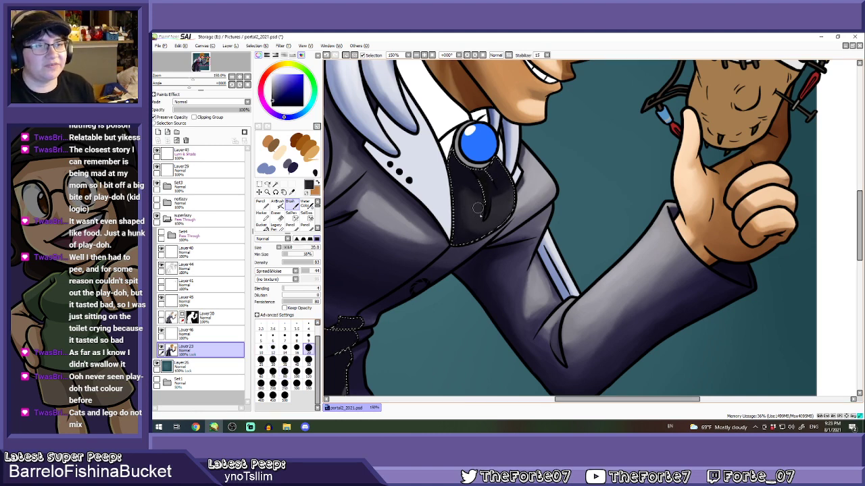
{"action": "left_click_drag", "start_coordinate": [469, 189], "coordinate": [474, 209]}
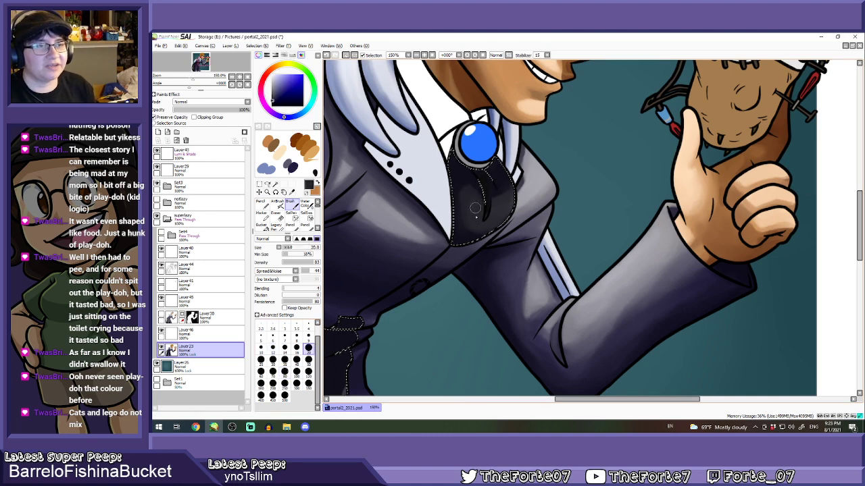
Smooth the shadows along the lower edge of the dark chest area with sampled dark tones at brush size 20
{"action": "left_click", "coordinate": [508, 188], "text": "alt"}
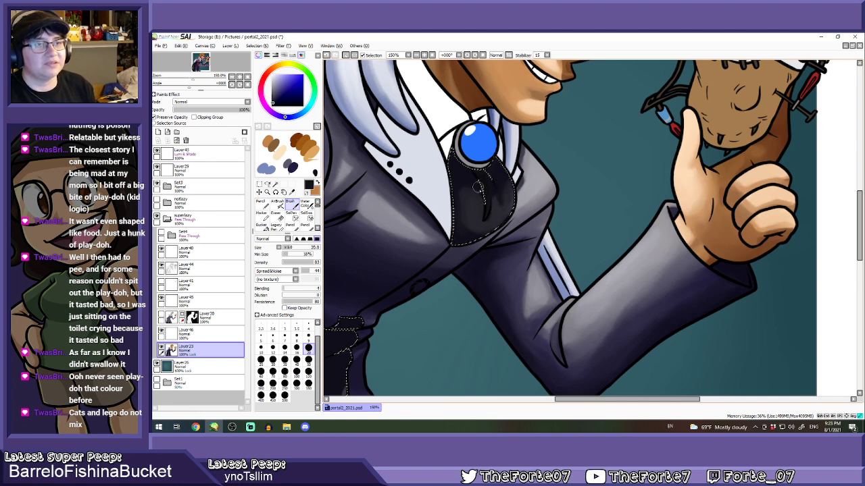
{"action": "mouse_move", "coordinate": [477, 187]}
{"action": "left_mouse_down"}
{"action": "mouse_move", "coordinate": [459, 237]}
{"action": "mouse_move", "coordinate": [477, 208]}
{"action": "mouse_move", "coordinate": [466, 235]}
{"action": "left_mouse_up"}
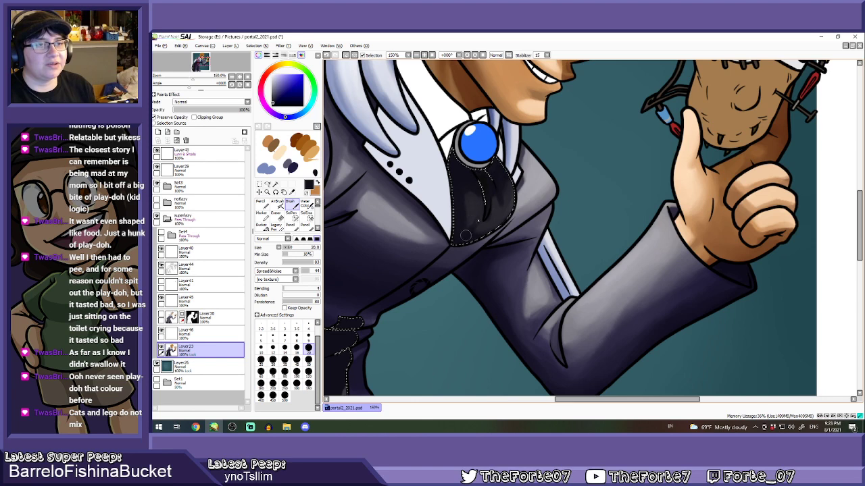
{"action": "left_click", "coordinate": [470, 217], "text": "alt"}
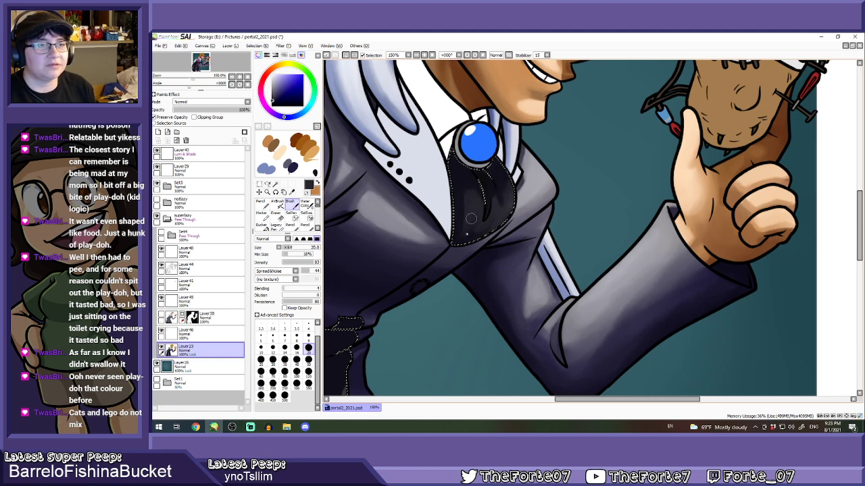
{"action": "right_click", "coordinate": [469, 239]}
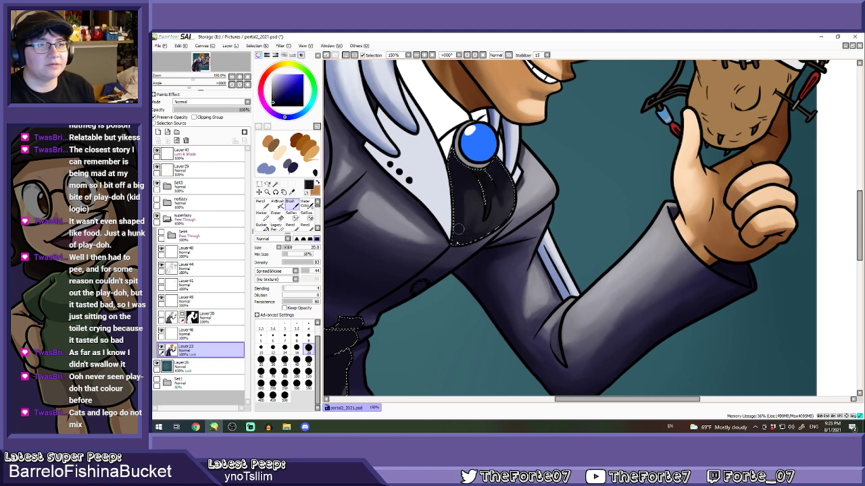
{"action": "right_click", "coordinate": [502, 214]}
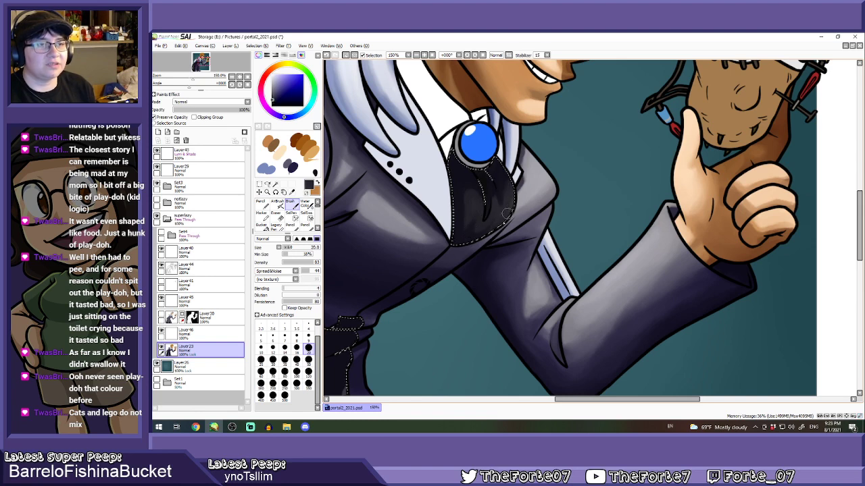
{"action": "mouse_move", "coordinate": [488, 224]}
{"action": "left_mouse_down"}
{"action": "mouse_move", "coordinate": [503, 215]}
{"action": "mouse_move", "coordinate": [508, 172]}
{"action": "mouse_move", "coordinate": [480, 231]}
{"action": "left_mouse_up"}
Undo the last stroke and shade the upper folds of the dark waist panel with sampled greys at brush size 20
{"action": "scroll", "coordinate": [481, 231], "scroll_direction": "down", "scroll_amount": 2}
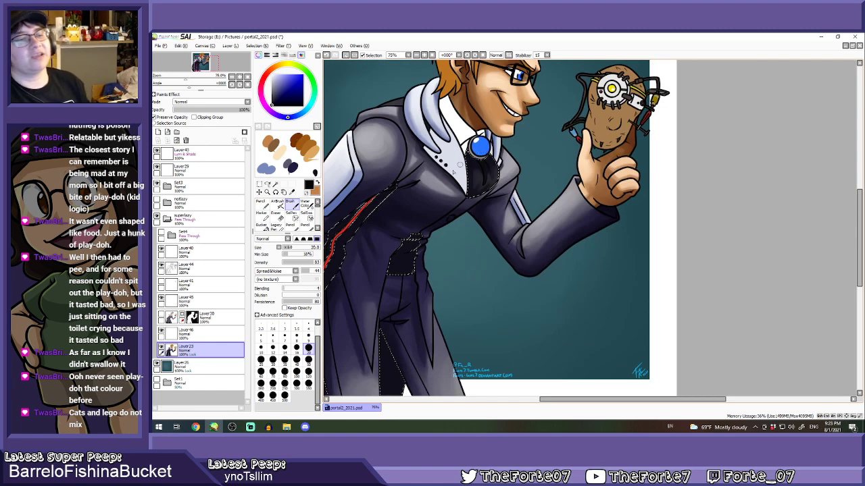
{"action": "scroll", "coordinate": [439, 177], "scroll_direction": "down", "scroll_amount": 2}
{"action": "scroll", "coordinate": [443, 183], "scroll_direction": "up", "scroll_amount": 2}
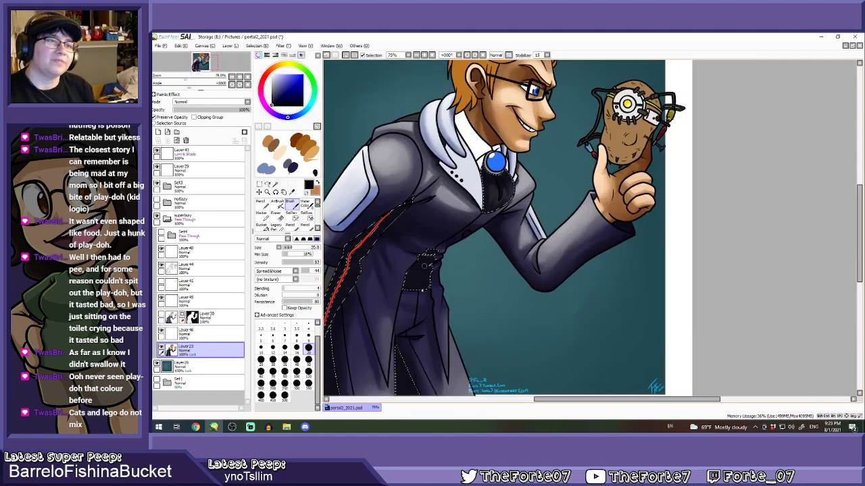
{"action": "scroll", "coordinate": [439, 270], "scroll_direction": "up", "scroll_amount": 2}
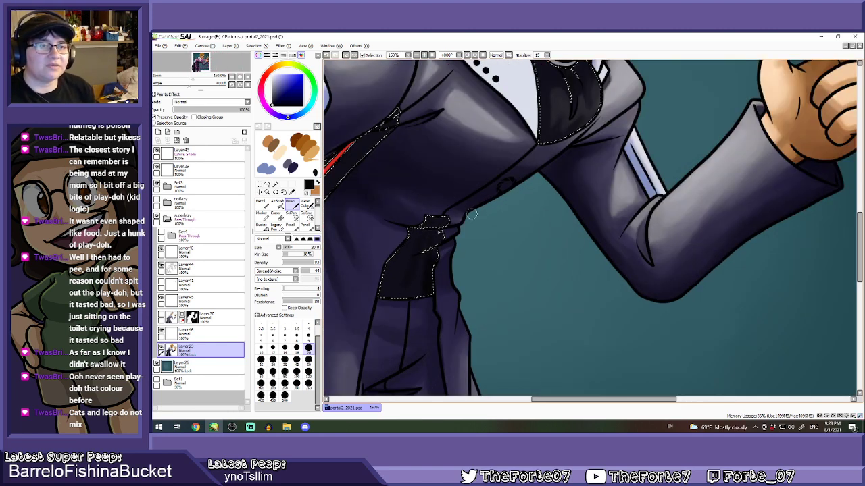
{"action": "scroll", "coordinate": [378, 298], "scroll_direction": "down", "scroll_amount": 1}
{"action": "key", "text": "ctrl+z"}
{"action": "right_click", "coordinate": [409, 271]}
{"action": "mouse_move", "coordinate": [413, 262]}
{"action": "left_mouse_down"}
{"action": "mouse_move", "coordinate": [422, 281]}
{"action": "mouse_move", "coordinate": [413, 270]}
{"action": "left_mouse_up"}
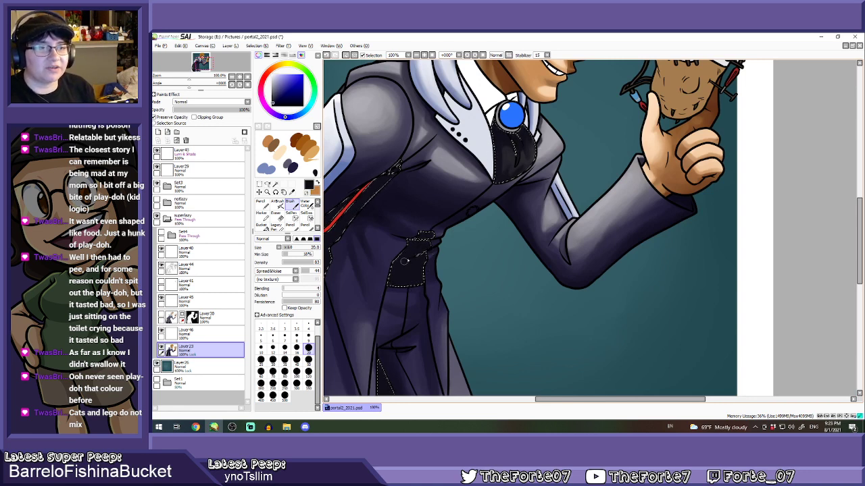
{"action": "right_click", "coordinate": [427, 241]}
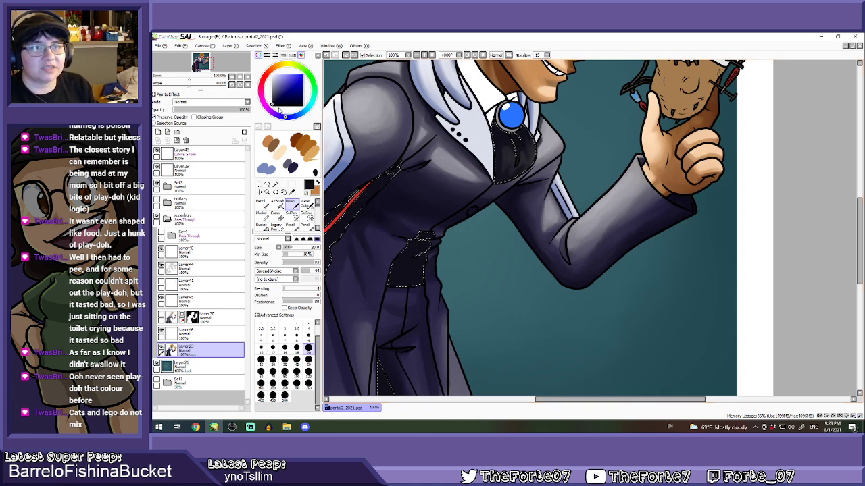
{"action": "scroll", "coordinate": [426, 238], "scroll_direction": "up", "scroll_amount": 2}
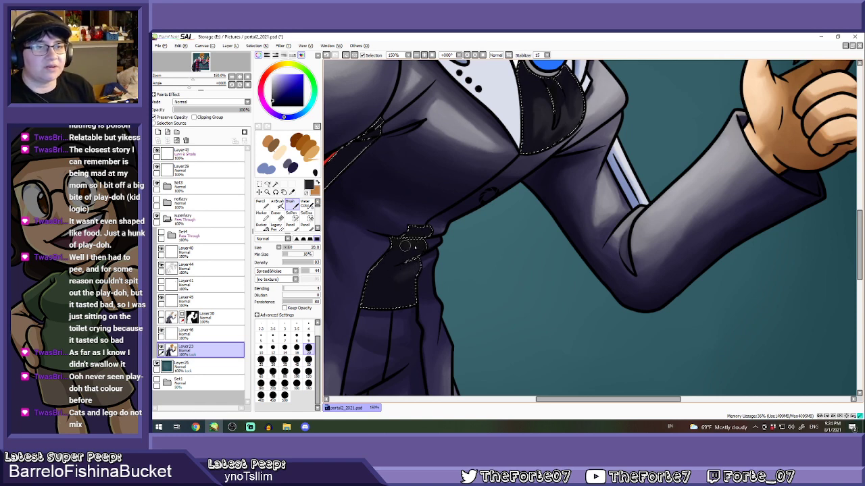
{"action": "left_click_drag", "start_coordinate": [416, 248], "coordinate": [420, 243]}
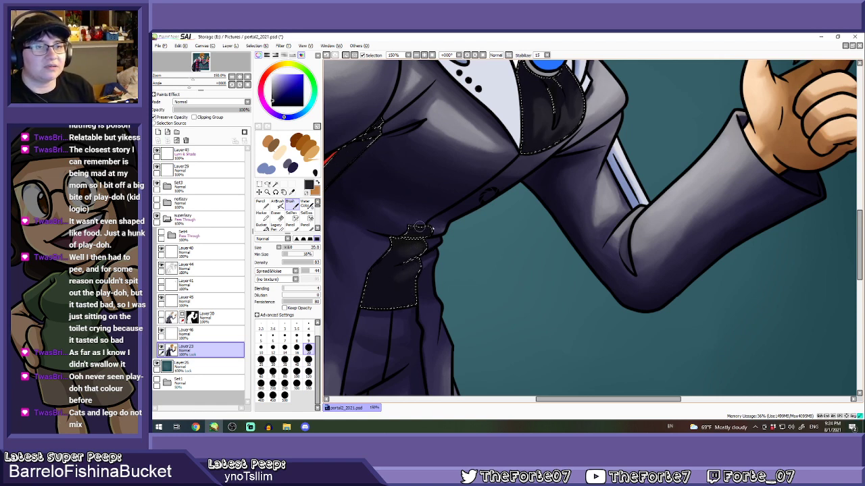
Check the whole figure and blend the waist panel's shading with the Brush at size 40
{"action": "scroll", "coordinate": [408, 286], "scroll_direction": "down", "scroll_amount": 3}
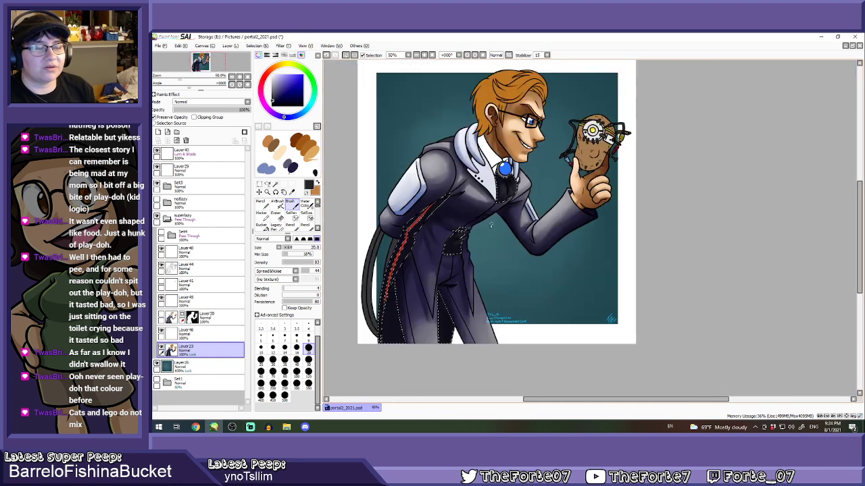
{"action": "scroll", "coordinate": [422, 217], "scroll_direction": "up", "scroll_amount": 1}
{"action": "scroll", "coordinate": [406, 219], "scroll_direction": "up", "scroll_amount": 1}
{"action": "key", "text": "bracketright"}
{"action": "key", "text": "bracketright"}
{"action": "key", "text": "bracketright"}
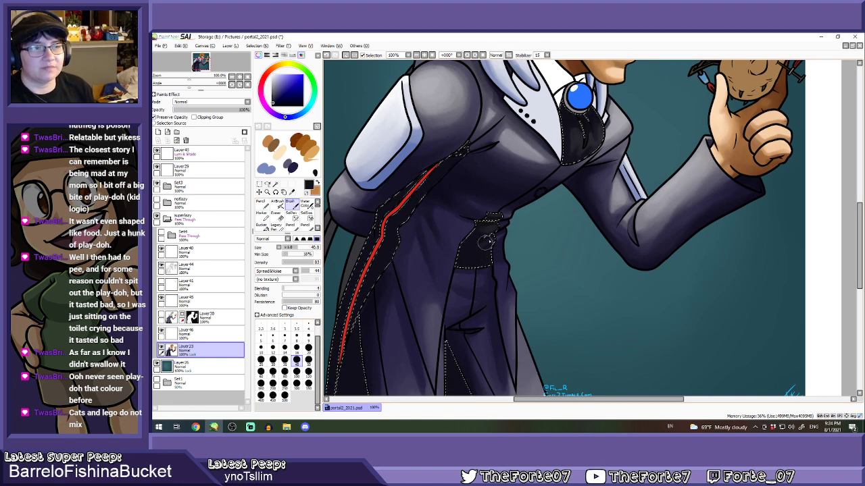
{"action": "scroll", "coordinate": [486, 246], "scroll_direction": "up", "scroll_amount": 2}
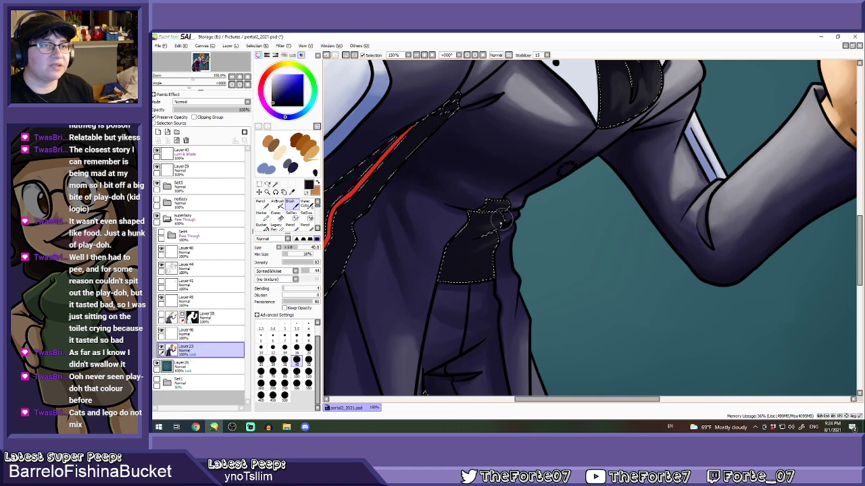
{"action": "scroll", "coordinate": [496, 242], "scroll_direction": "down", "scroll_amount": 1}
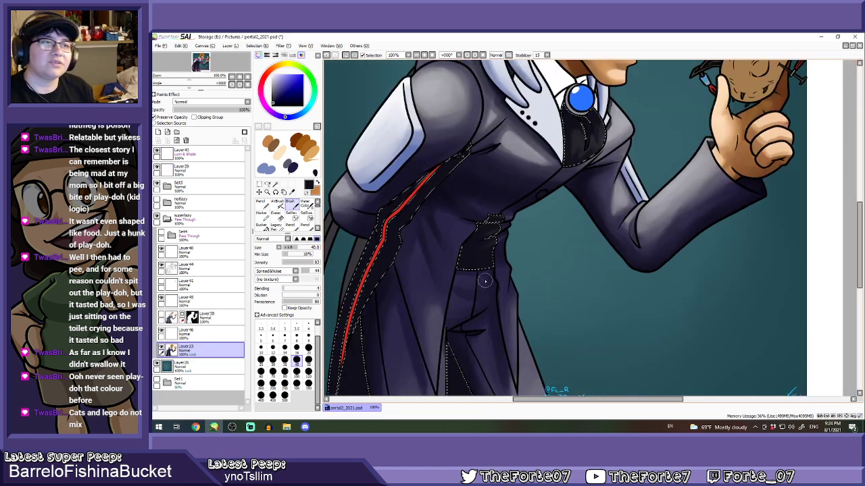
Sample a near-black tone from the dark waist panel and shade the panel's outer edge with the Brush at size 14
{"action": "right_click", "coordinate": [491, 237]}
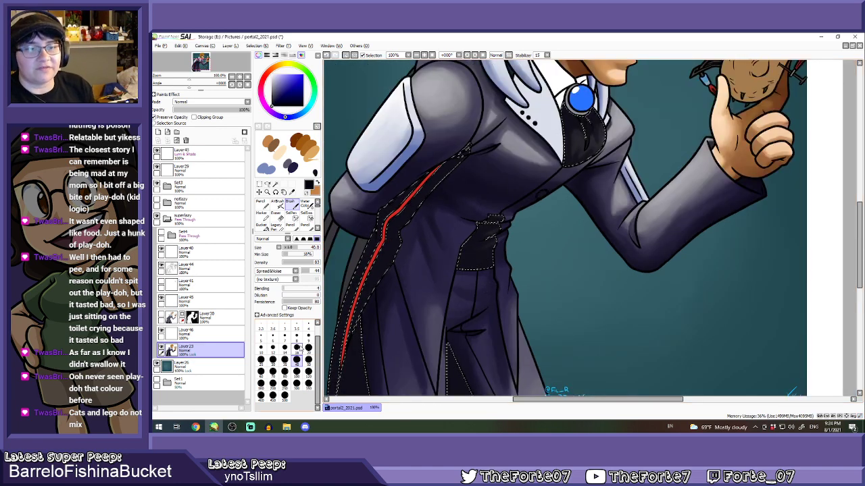
{"action": "left_click", "coordinate": [285, 347]}
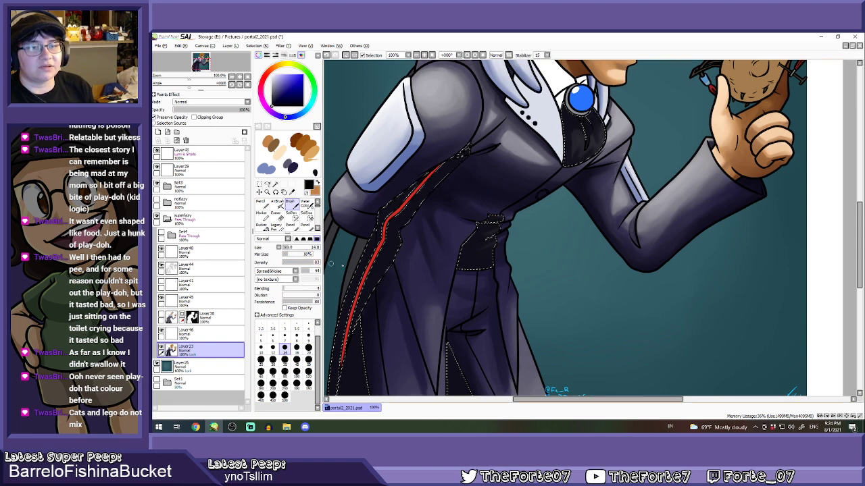
{"action": "scroll", "coordinate": [482, 216], "scroll_direction": "up", "scroll_amount": 2}
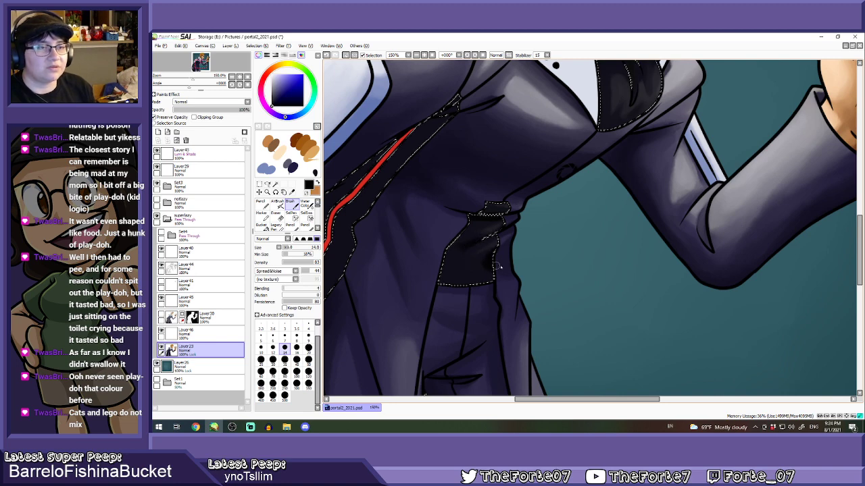
{"action": "left_click_drag", "start_coordinate": [451, 251], "coordinate": [446, 265]}
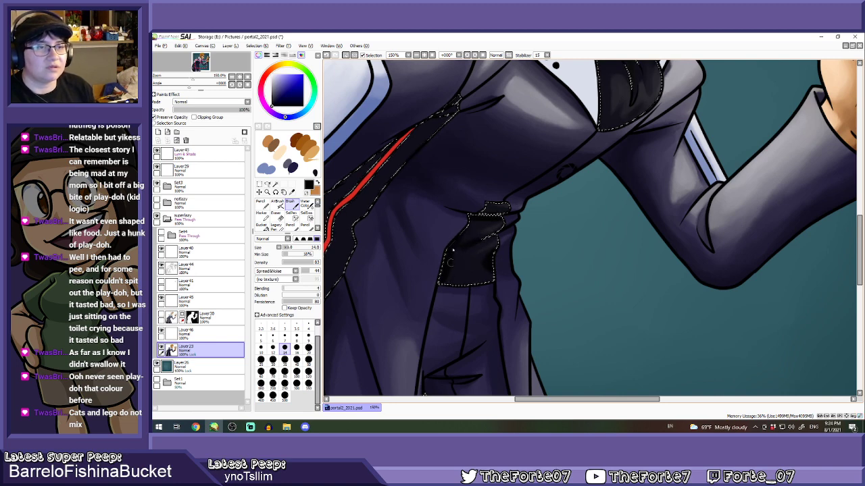
Soften the lower waist panel's shading with the Brush at blending 32, density 67 and size 80
{"action": "left_click", "coordinate": [295, 289]}
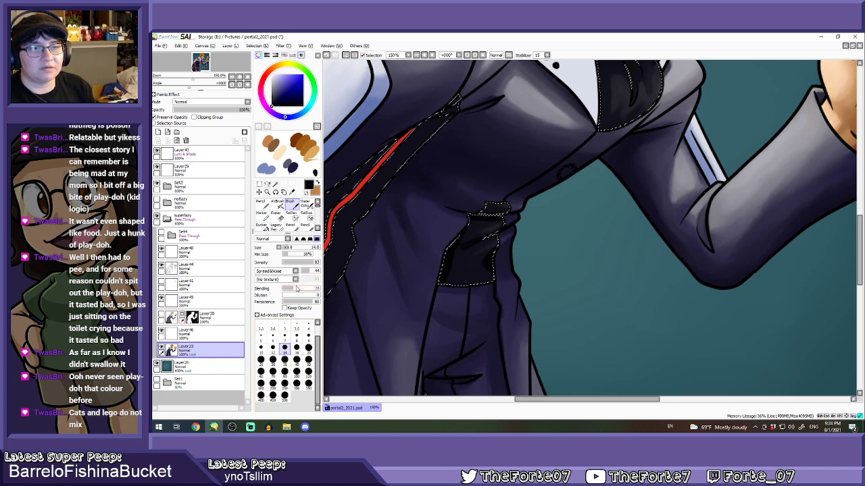
{"action": "left_click", "coordinate": [295, 289]}
{"action": "left_click", "coordinate": [308, 263]}
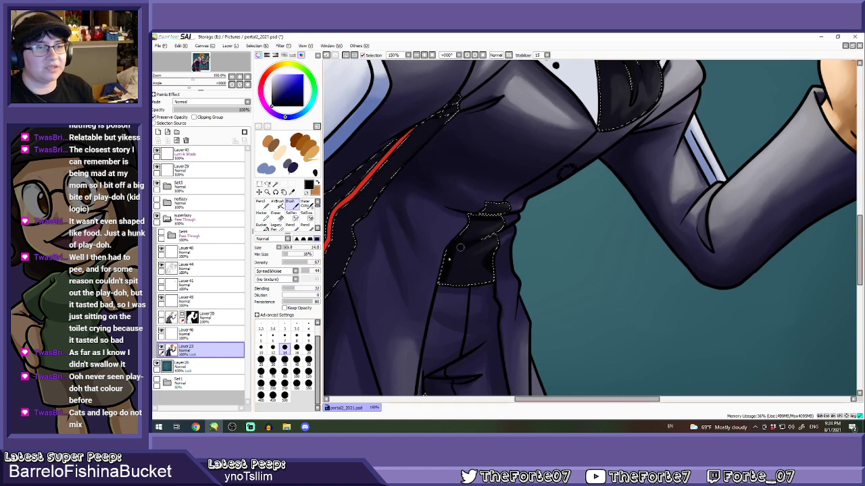
{"action": "left_click", "coordinate": [285, 360]}
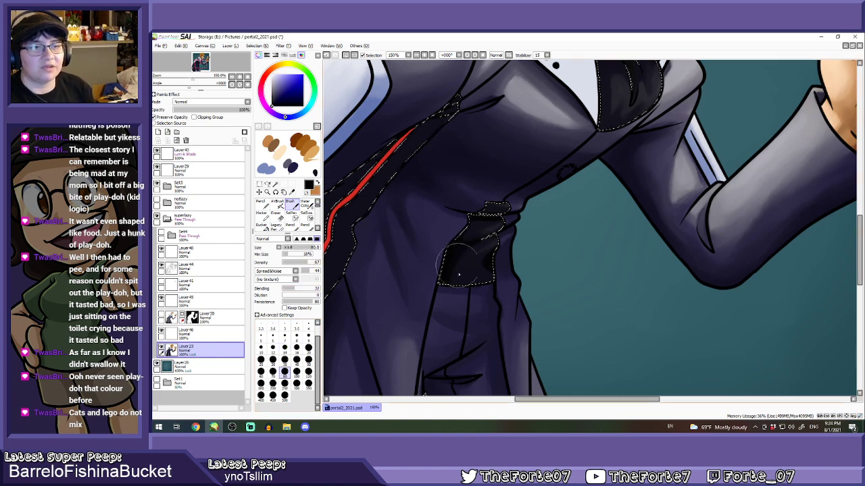
{"action": "mouse_move", "coordinate": [459, 255]}
{"action": "left_mouse_down"}
{"action": "mouse_move", "coordinate": [456, 289]}
{"action": "mouse_move", "coordinate": [463, 249]}
{"action": "mouse_move", "coordinate": [462, 269]}
{"action": "mouse_move", "coordinate": [487, 264]}
{"action": "mouse_move", "coordinate": [468, 274]}
{"action": "left_mouse_up"}
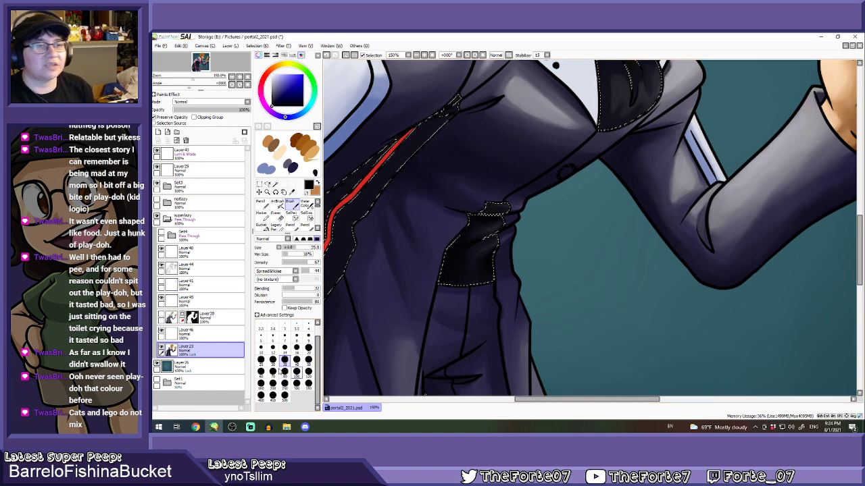
Smooth the waist panel's upper folds with tones sampled from the panel, using brush size 30
{"action": "left_click", "coordinate": [283, 336]}
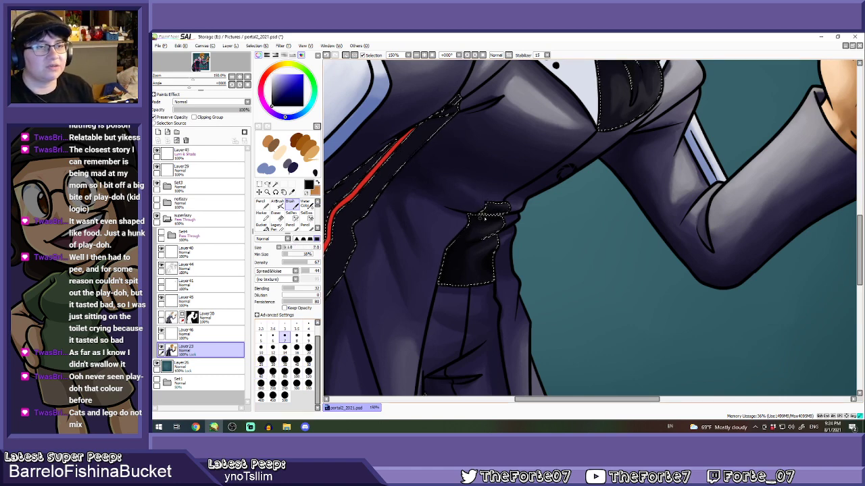
{"action": "scroll", "coordinate": [439, 267], "scroll_direction": "down", "scroll_amount": 1}
{"action": "left_click", "coordinate": [273, 360]}
{"action": "scroll", "coordinate": [465, 264], "scroll_direction": "up", "scroll_amount": 1}
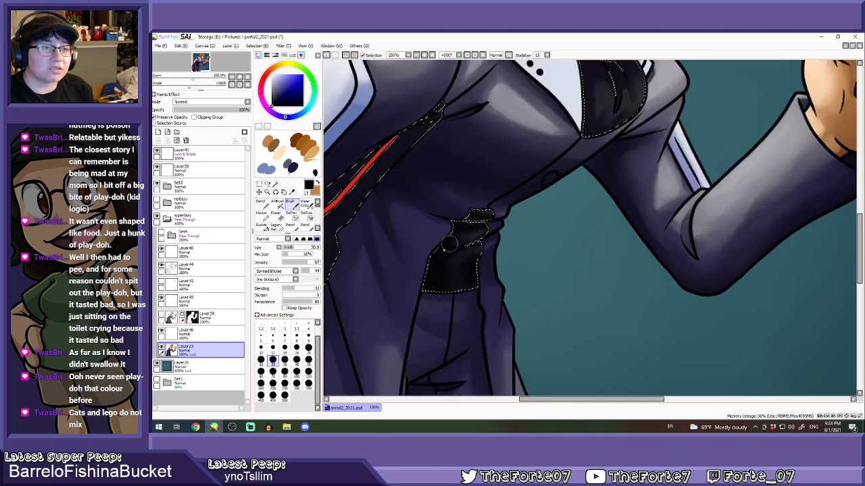
{"action": "right_click", "coordinate": [476, 235]}
{"action": "right_click", "coordinate": [463, 259]}
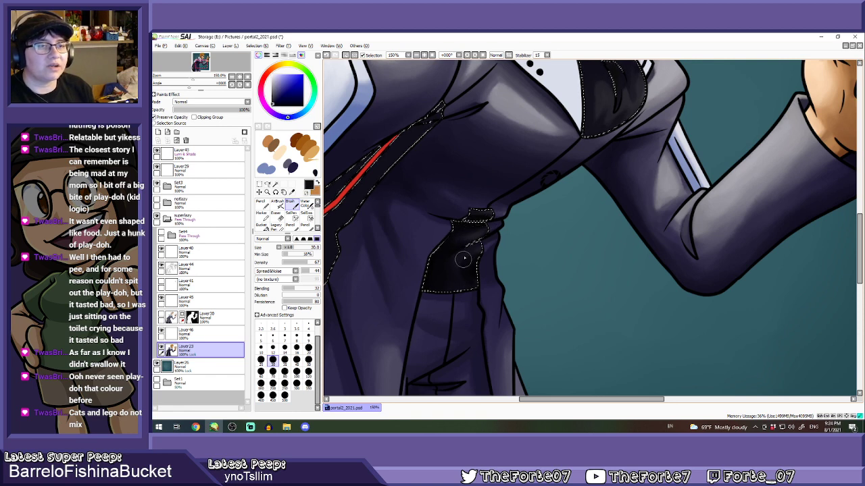
{"action": "left_click_drag", "start_coordinate": [463, 255], "coordinate": [487, 224]}
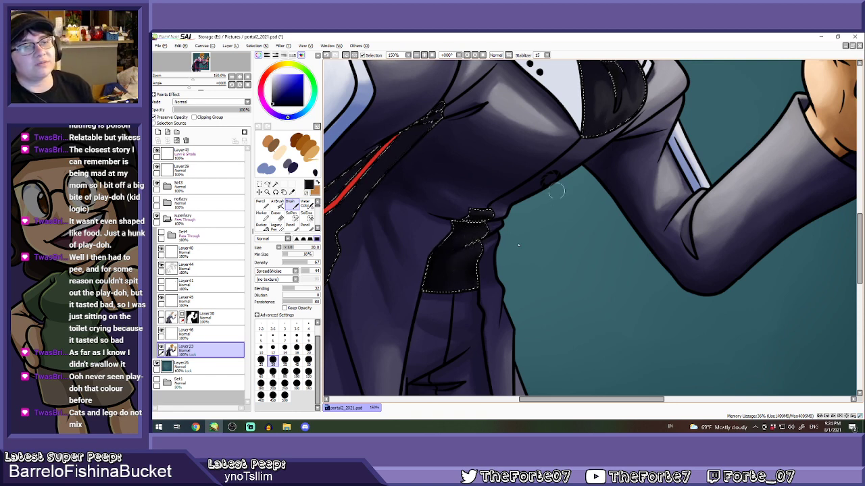
Paint near-black shadows on the dark coat trim beside the red stripe with blending at 19 and density at 90
{"action": "scroll", "coordinate": [587, 135], "scroll_direction": "down", "scroll_amount": 2}
{"action": "scroll", "coordinate": [524, 247], "scroll_direction": "up", "scroll_amount": 1}
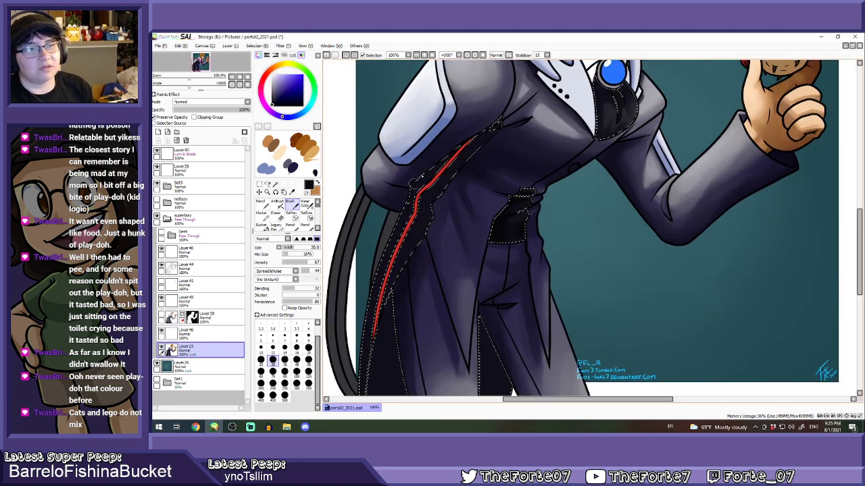
{"action": "left_click", "coordinate": [290, 288]}
{"action": "left_click_drag", "start_coordinate": [440, 163], "coordinate": [461, 147]}
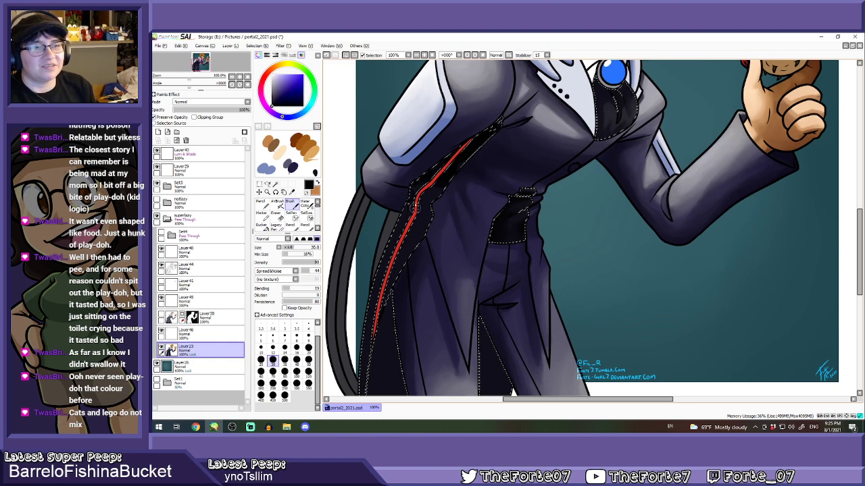
{"action": "left_click_drag", "start_coordinate": [481, 145], "coordinate": [423, 218]}
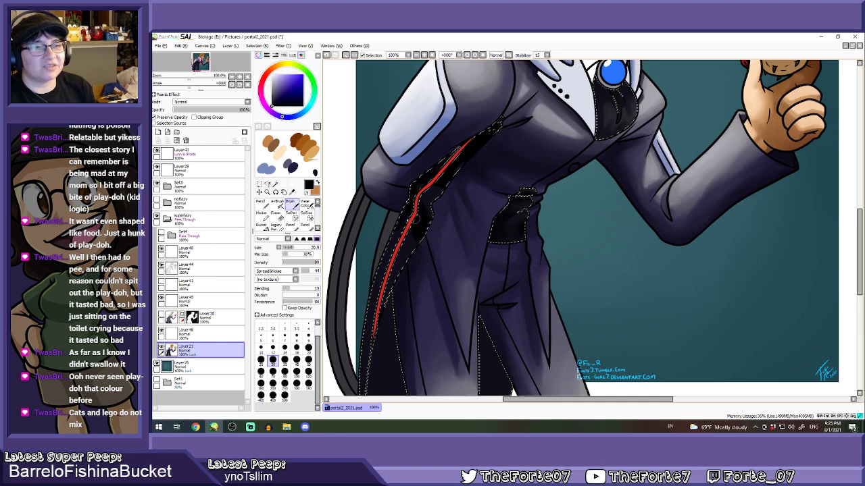
Sample dark tones from the coat trim and blend its shading around the bend of the red stripe
{"action": "right_click", "coordinate": [409, 254]}
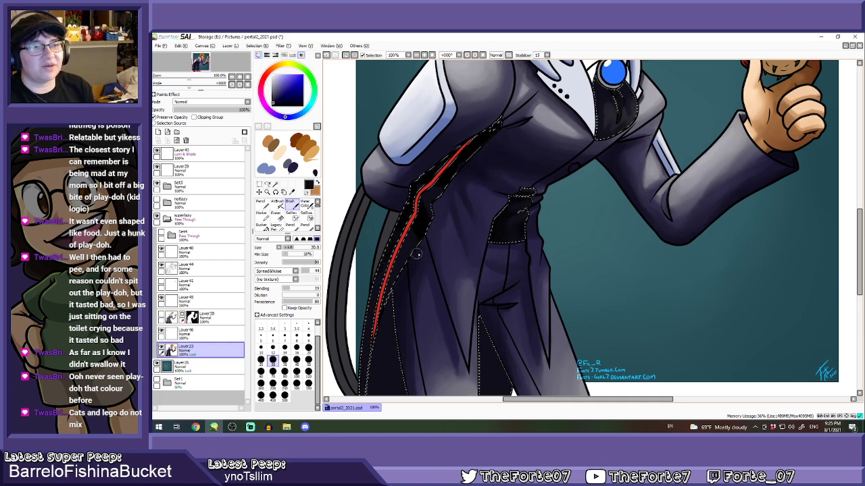
{"action": "left_click_drag", "start_coordinate": [447, 183], "coordinate": [404, 223]}
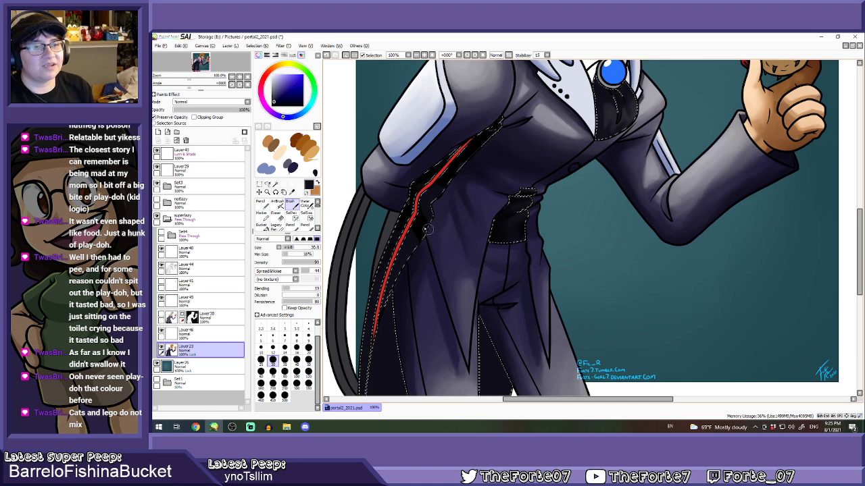
{"action": "left_click_drag", "start_coordinate": [432, 184], "coordinate": [423, 226]}
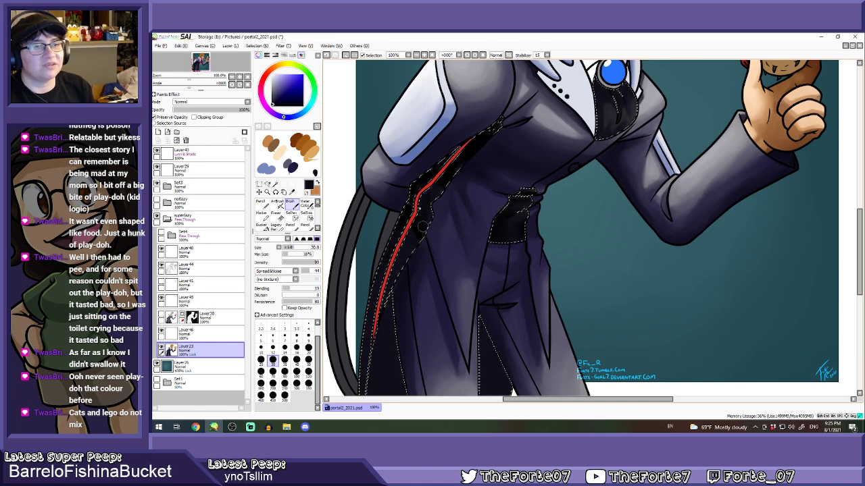
{"action": "left_click_drag", "start_coordinate": [424, 184], "coordinate": [420, 224]}
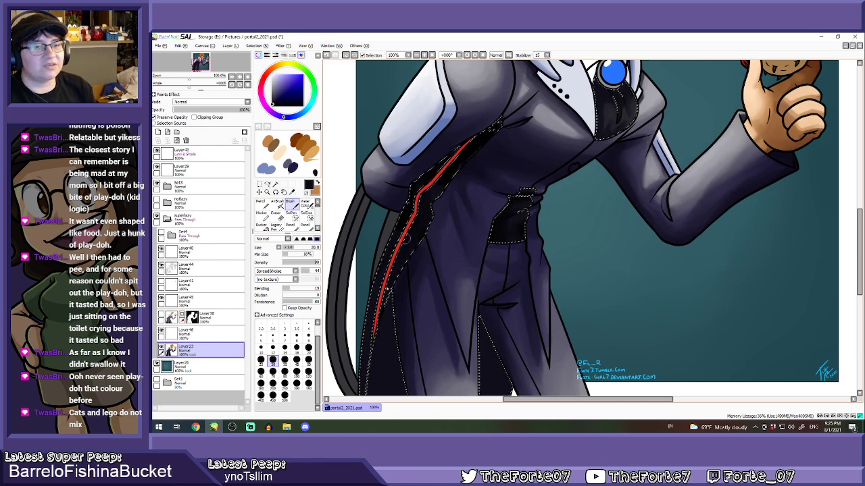
{"action": "left_click_drag", "start_coordinate": [439, 169], "coordinate": [419, 182]}
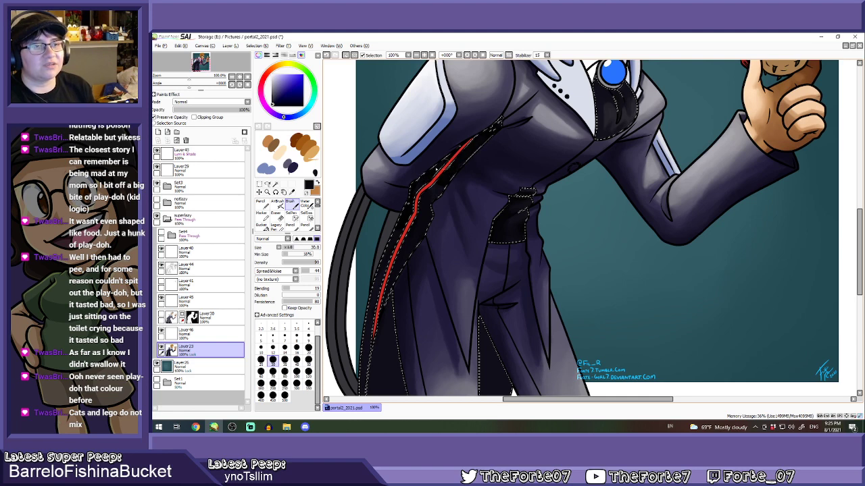
{"action": "scroll", "coordinate": [443, 162], "scroll_direction": "down", "scroll_amount": 1}
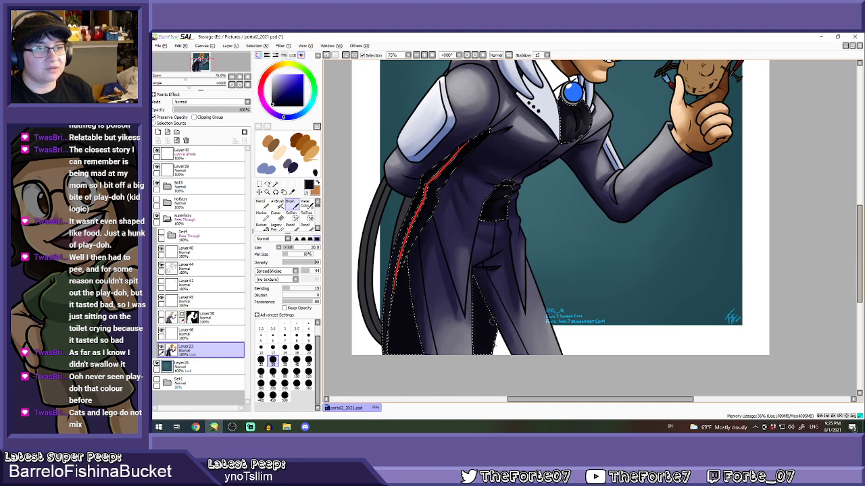
{"action": "left_click", "coordinate": [256, 45]}
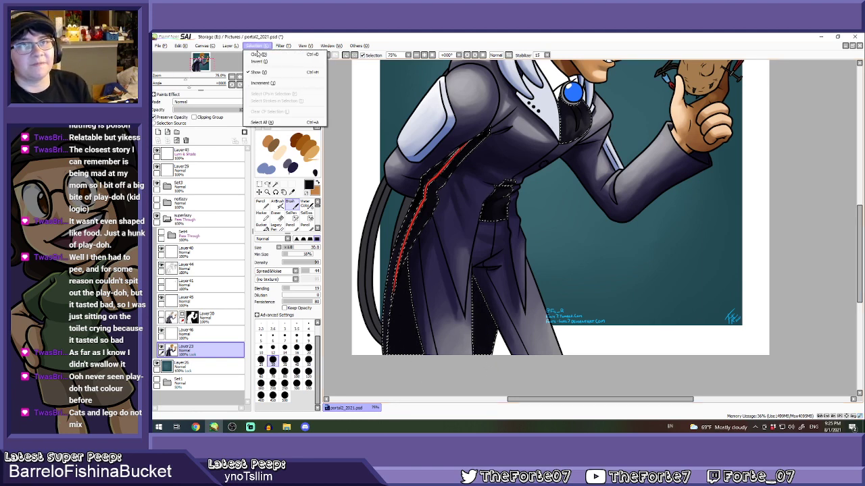
{"action": "left_click", "coordinate": [270, 65]}
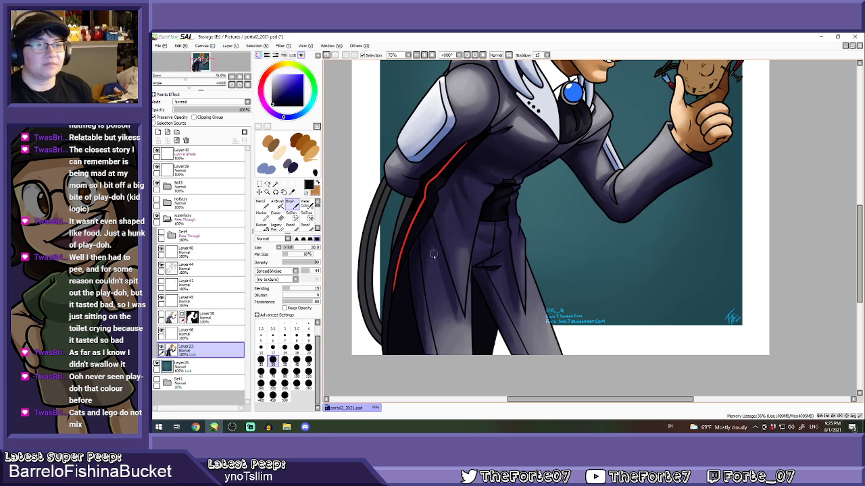
{"action": "key", "text": "ctrl+z"}
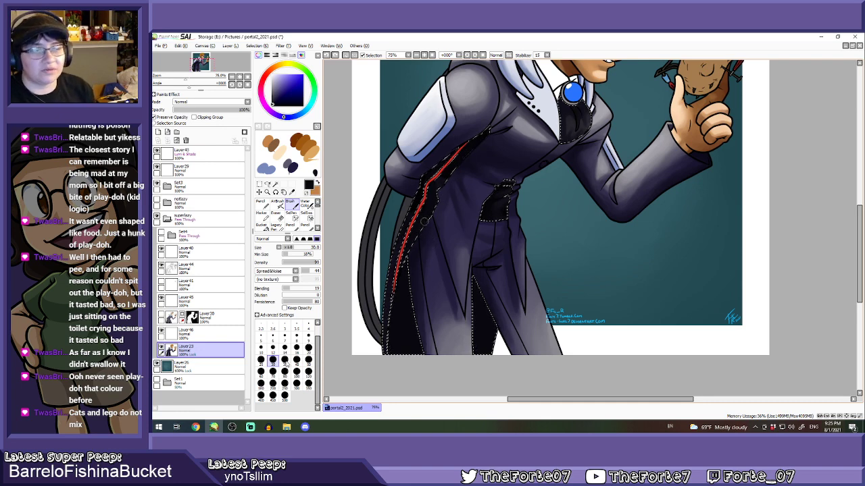
Set the brush size to 80, clear the selection around the black clothing areas and check the whole figure
{"action": "left_click", "coordinate": [285, 371]}
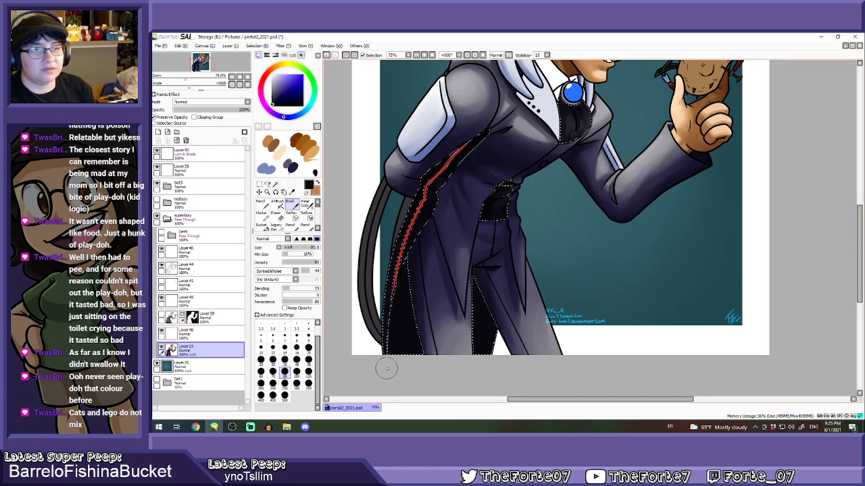
{"action": "scroll", "coordinate": [506, 204], "scroll_direction": "up", "scroll_amount": 2}
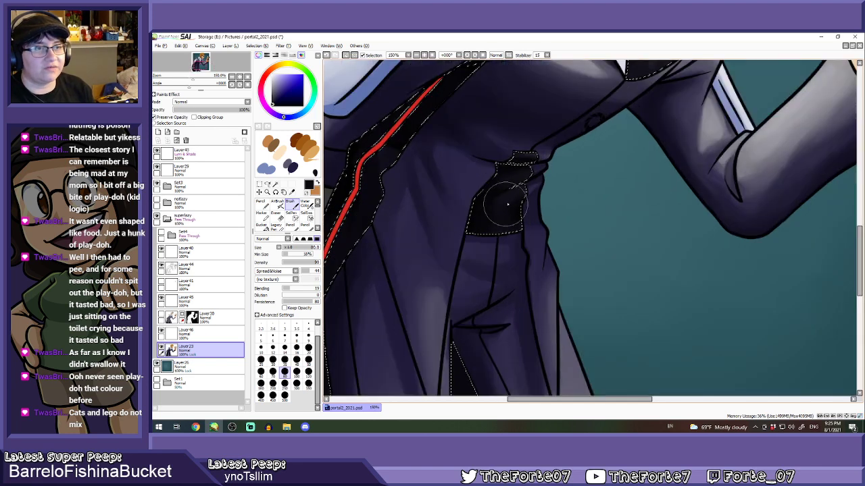
{"action": "scroll", "coordinate": [506, 204], "scroll_direction": "down", "scroll_amount": 2}
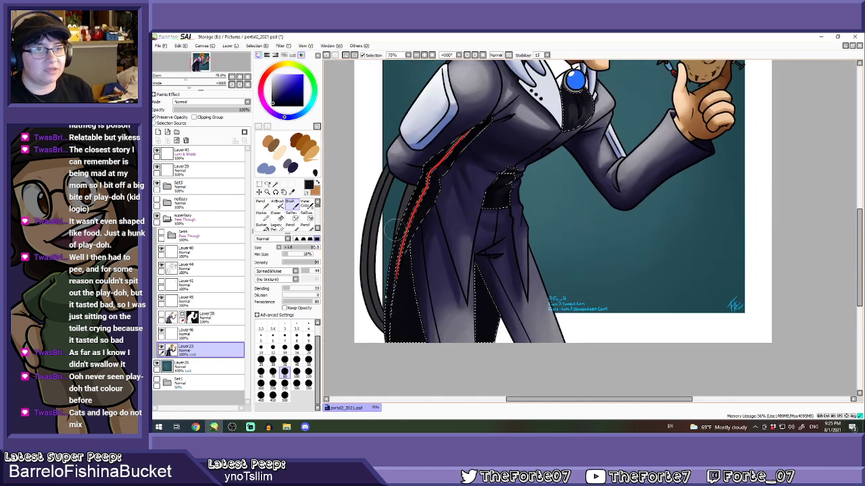
{"action": "key", "text": "ctrl+d"}
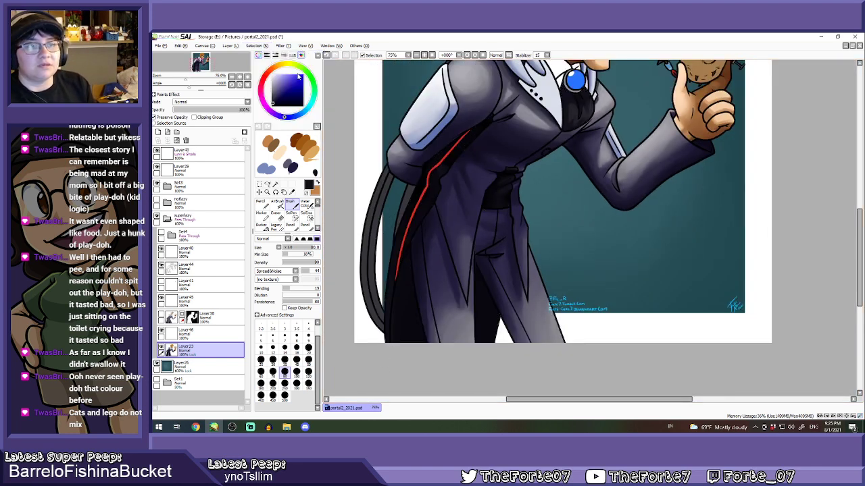
{"action": "scroll", "coordinate": [433, 174], "scroll_direction": "down", "scroll_amount": 3}
{"action": "scroll", "coordinate": [433, 174], "scroll_direction": "up", "scroll_amount": 2}
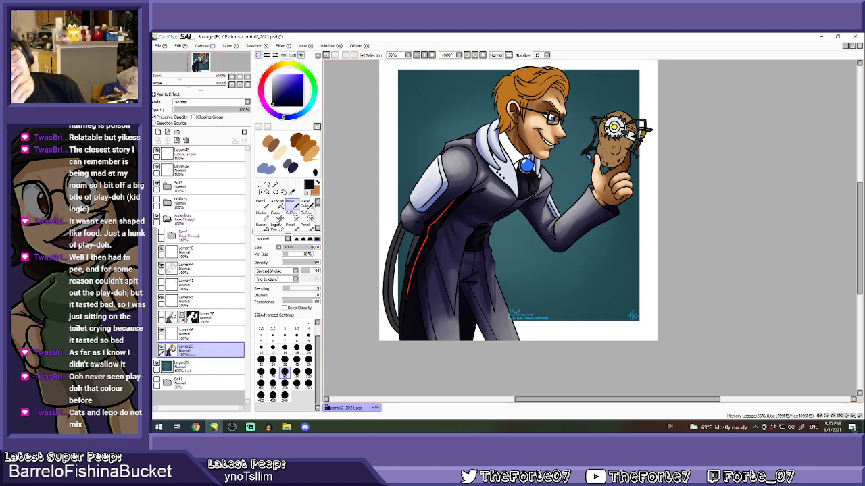
Switch to the Magic Wand, collapse the superlazy folder and check the contents of the notlazy folder
{"action": "left_click", "coordinate": [274, 184]}
{"action": "left_click", "coordinate": [167, 219]}
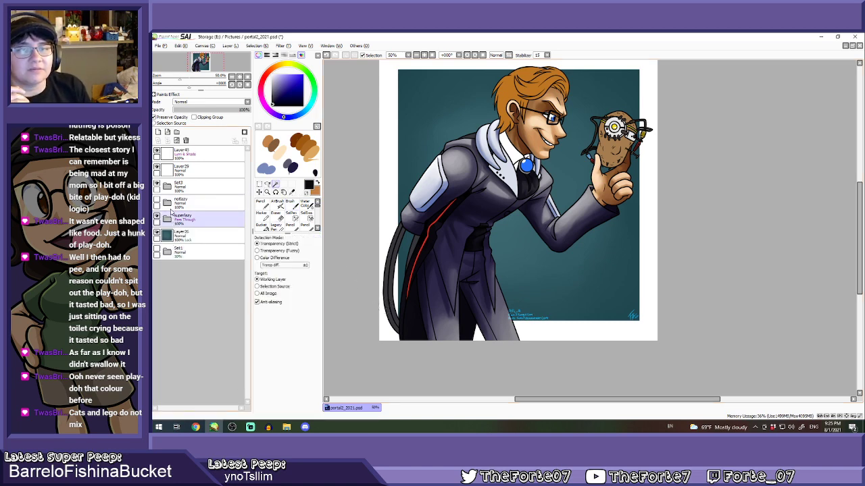
{"action": "left_click", "coordinate": [156, 201]}
{"action": "left_click", "coordinate": [157, 202]}
{"action": "left_click", "coordinate": [167, 201]}
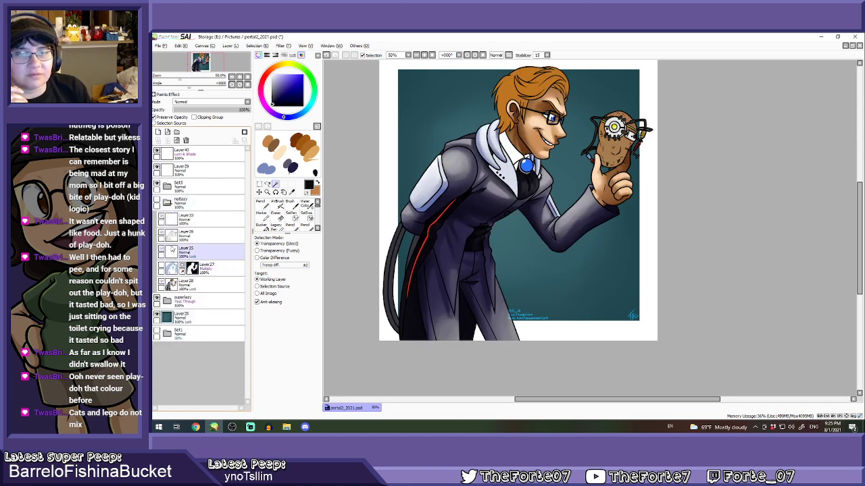
{"action": "left_click", "coordinate": [167, 202]}
Expand the Set3 folder and toggle the visibility of Layer36, Layer37 and Layer38 to examine what each contains
{"action": "left_click", "coordinate": [167, 185]}
{"action": "left_click", "coordinate": [165, 234]}
{"action": "left_click", "coordinate": [162, 235]}
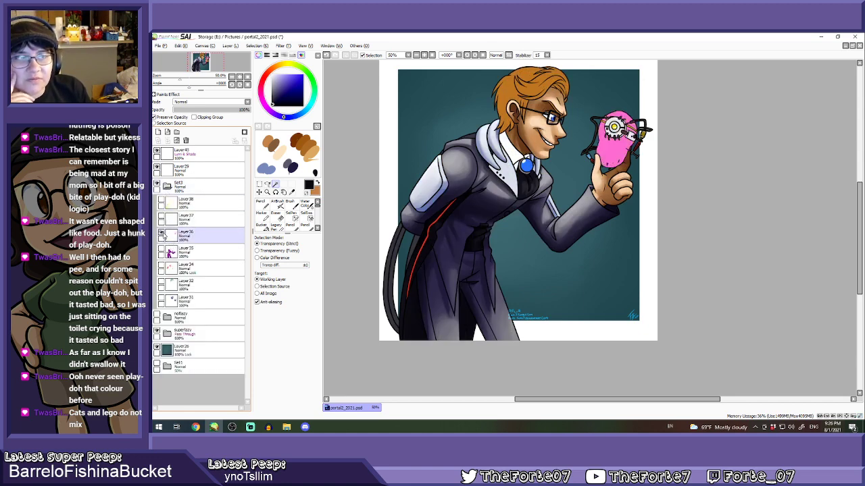
{"action": "left_click", "coordinate": [163, 235]}
{"action": "left_click", "coordinate": [164, 218]}
{"action": "left_click", "coordinate": [164, 224]}
{"action": "left_click", "coordinate": [164, 223]}
{"action": "left_click", "coordinate": [165, 223]}
{"action": "left_click", "coordinate": [165, 223]}
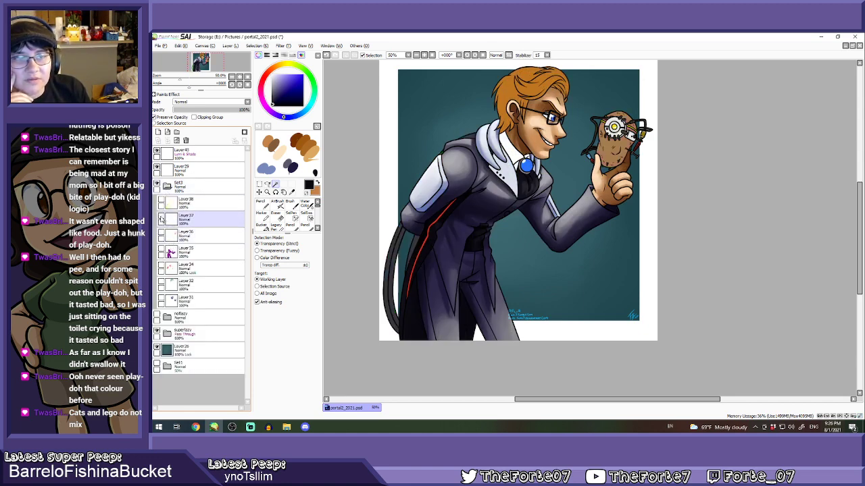
{"action": "left_click", "coordinate": [165, 208]}
{"action": "left_click", "coordinate": [162, 203]}
{"action": "left_click", "coordinate": [162, 204]}
{"action": "left_click", "coordinate": [162, 203]}
{"action": "left_click", "coordinate": [162, 204]}
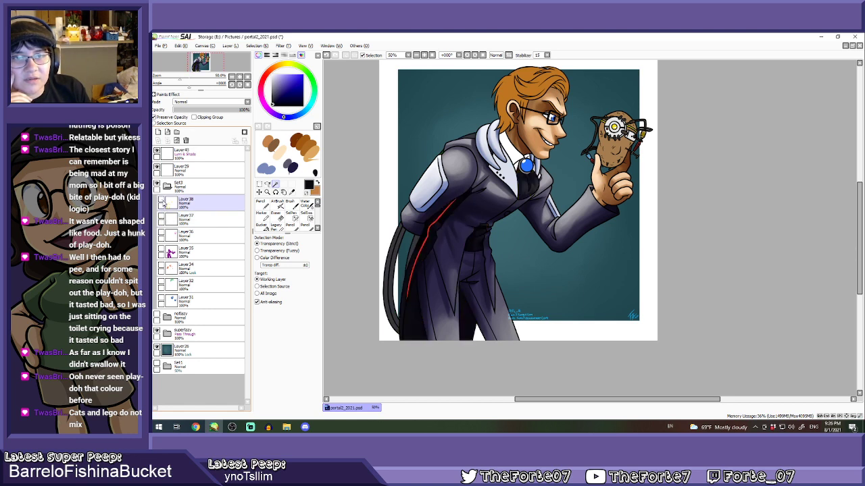
Add a new layer directly above Layer38 in the Set3 folder
{"action": "left_click", "coordinate": [170, 266]}
{"action": "left_click", "coordinate": [194, 203]}
{"action": "left_click", "coordinate": [158, 133]}
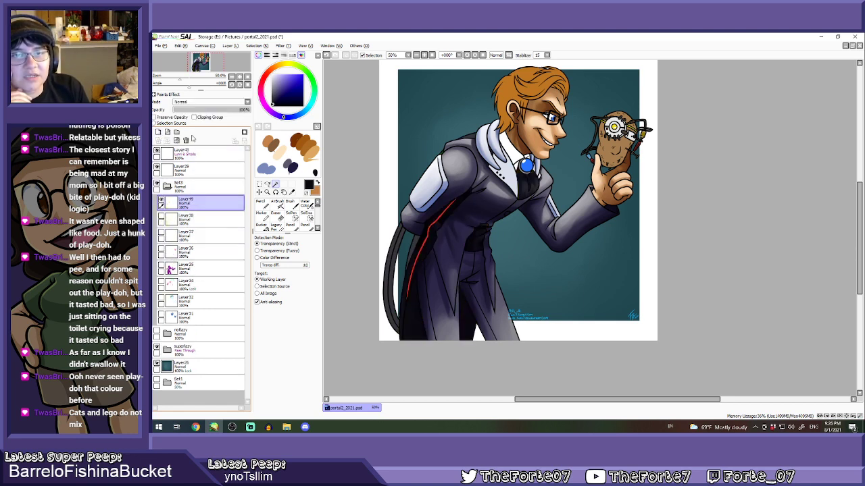
Expand the superlazy folder and use the Magic Wand on Layer44 to select the white shirt collar and the white of the eye
{"action": "left_click", "coordinate": [170, 349]}
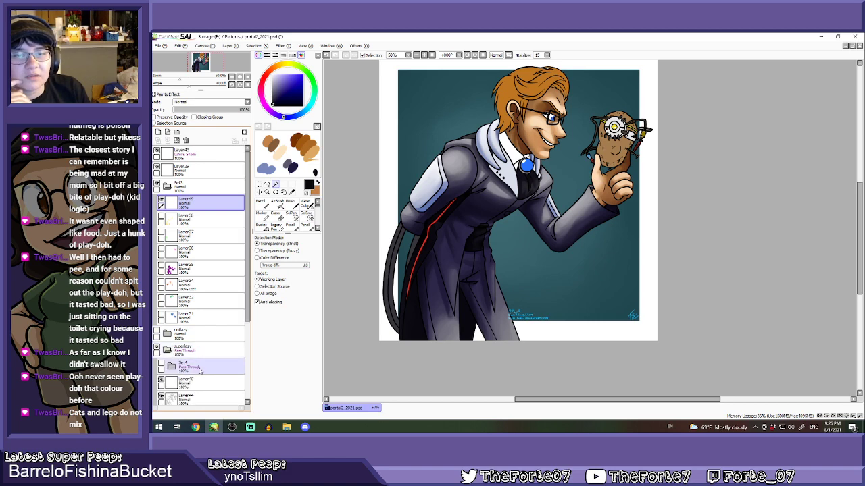
{"action": "left_click", "coordinate": [202, 394]}
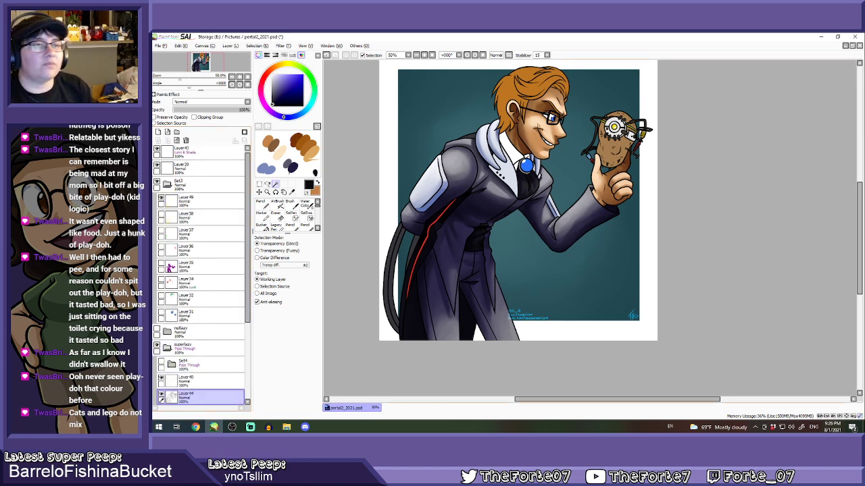
{"action": "scroll", "coordinate": [560, 120], "scroll_direction": "up", "scroll_amount": 4}
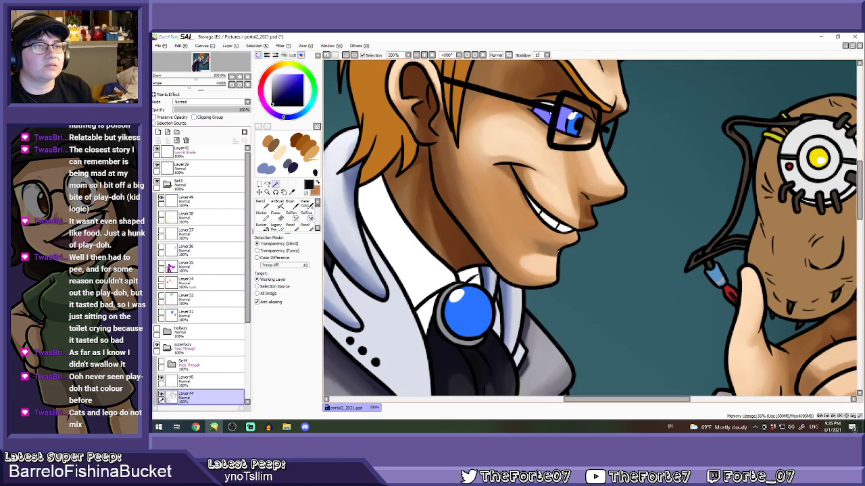
{"action": "scroll", "coordinate": [544, 115], "scroll_direction": "down", "scroll_amount": 1}
{"action": "left_click", "coordinate": [485, 237]}
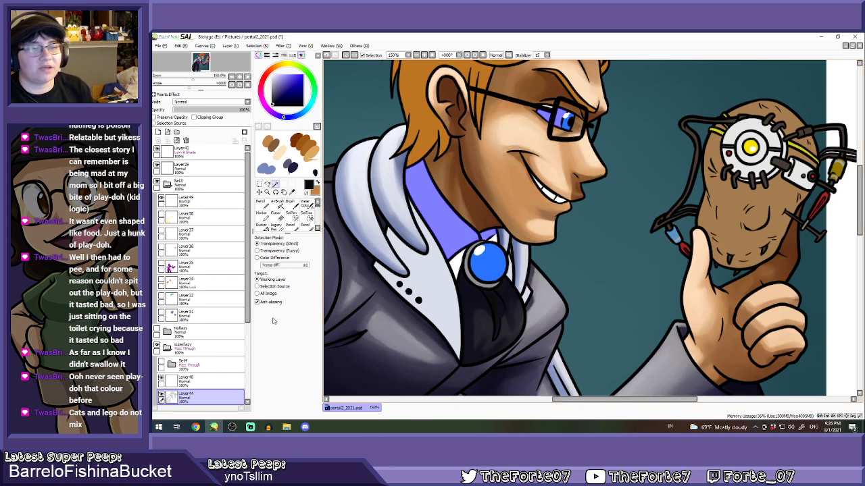
Touch up the shirt collar and eye selection with the selection pen at size 8
{"action": "left_click", "coordinate": [292, 216]}
{"action": "left_click", "coordinate": [296, 363]}
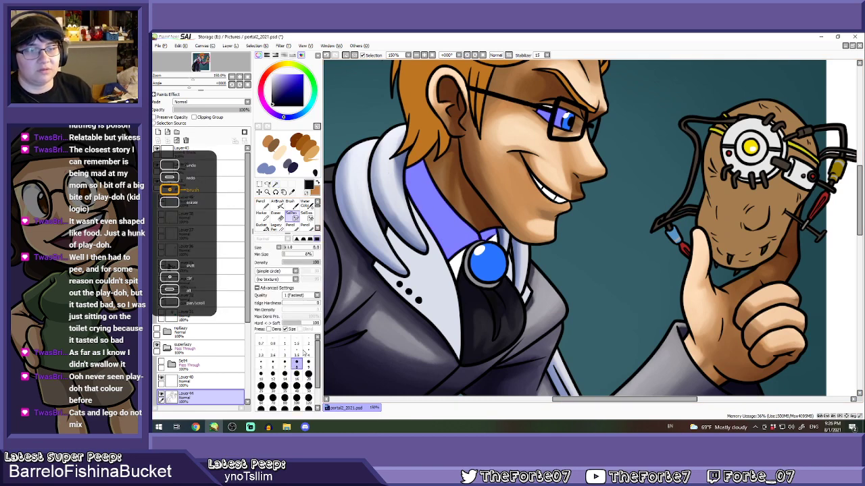
{"action": "scroll", "coordinate": [457, 264], "scroll_direction": "up", "scroll_amount": 1}
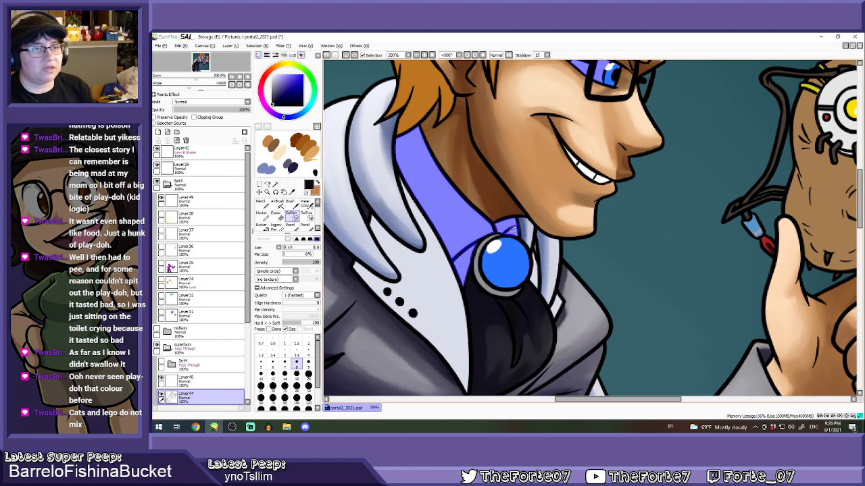
{"action": "scroll", "coordinate": [518, 224], "scroll_direction": "down", "scroll_amount": 1}
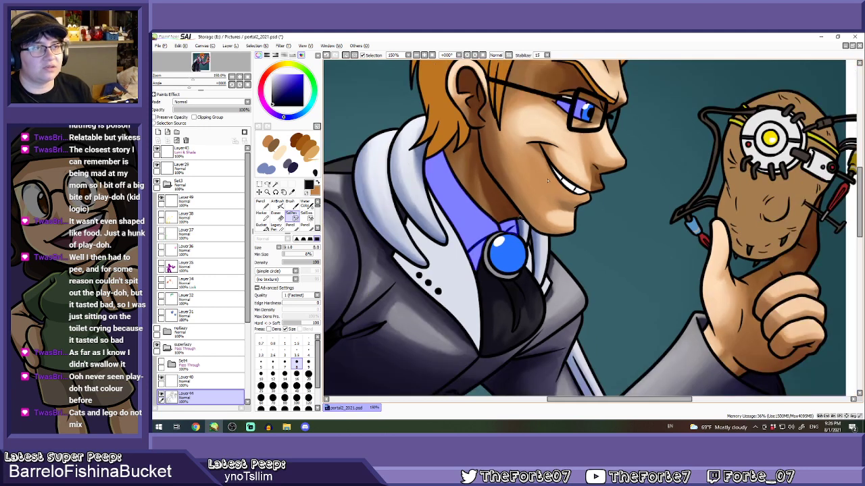
{"action": "scroll", "coordinate": [565, 102], "scroll_direction": "up", "scroll_amount": 1}
{"action": "scroll", "coordinate": [572, 99], "scroll_direction": "down", "scroll_amount": 1}
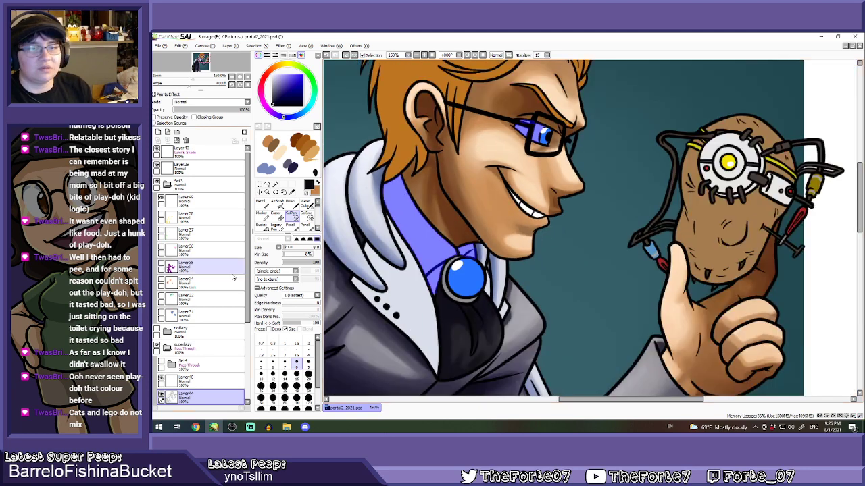
Fill the selected collar and eye areas with light orange on the new layer above Layer38, using the Pencil at size 350
{"action": "left_click", "coordinate": [195, 201]}
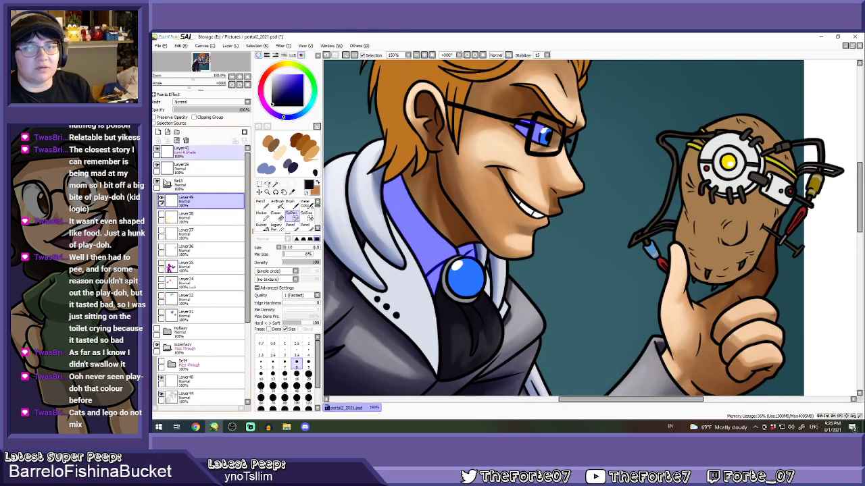
{"action": "mouse_move", "coordinate": [282, 116]}
{"action": "left_mouse_down"}
{"action": "mouse_move", "coordinate": [306, 110]}
{"action": "mouse_move", "coordinate": [297, 66]}
{"action": "mouse_move", "coordinate": [289, 65]}
{"action": "left_mouse_up"}
{"action": "left_click", "coordinate": [292, 75]}
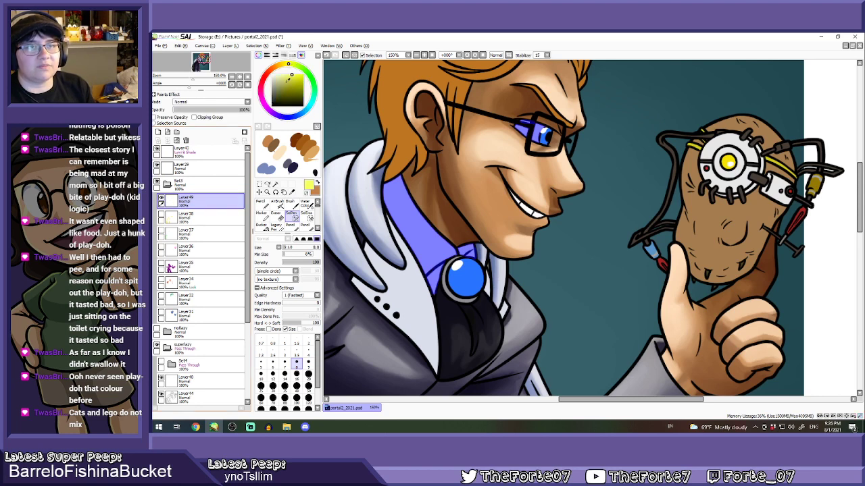
{"action": "left_click", "coordinate": [309, 399]}
{"action": "left_click", "coordinate": [275, 67]}
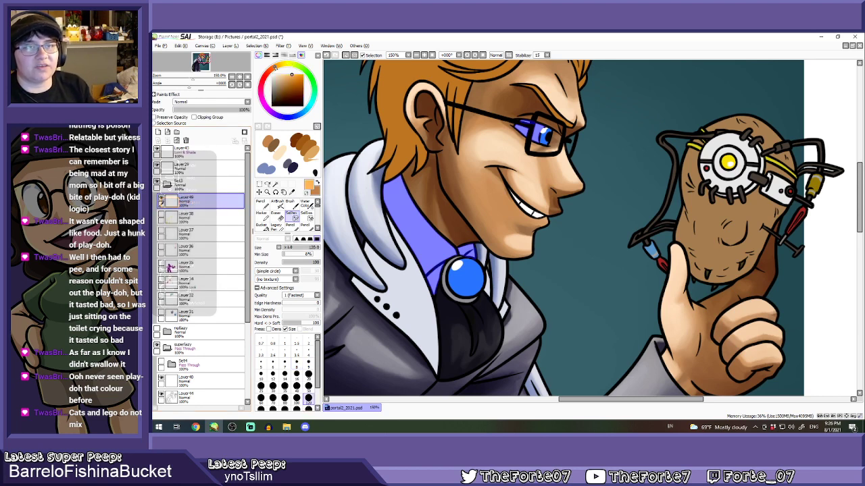
{"action": "mouse_move", "coordinate": [439, 122]}
{"action": "left_mouse_down"}
{"action": "mouse_move", "coordinate": [564, 152]}
{"action": "mouse_move", "coordinate": [505, 162]}
{"action": "mouse_move", "coordinate": [454, 221]}
{"action": "left_mouse_up"}
{"action": "key", "text": "ctrl+z"}
{"action": "key", "text": "n"}
{"action": "left_click", "coordinate": [309, 409]}
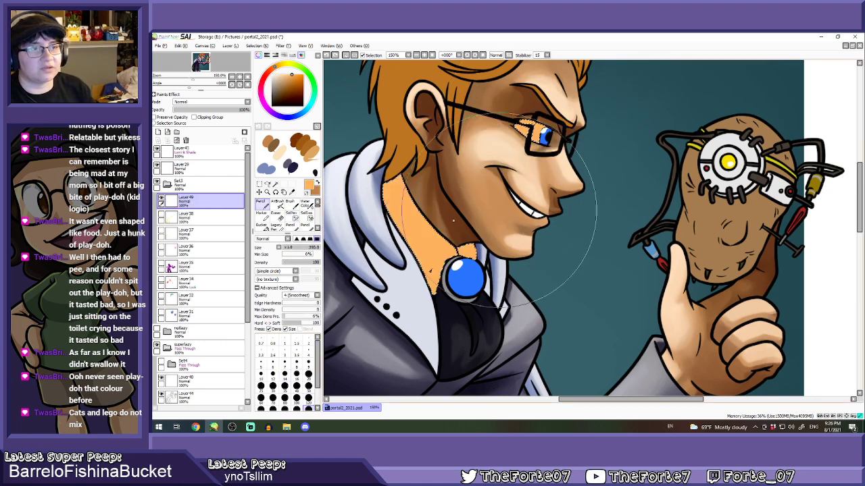
Hide the orange fill layer, reload its painted area as the selection, collapse Set3 and make Layer23 in superlazy active
{"action": "left_click", "coordinate": [260, 46]}
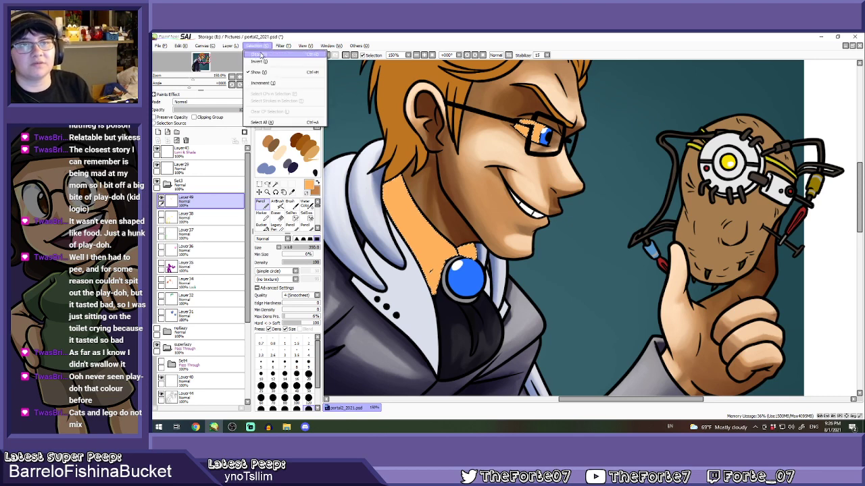
{"action": "left_click", "coordinate": [262, 55]}
{"action": "left_click", "coordinate": [162, 198]}
{"action": "left_click", "coordinate": [171, 200], "text": "ctrl"}
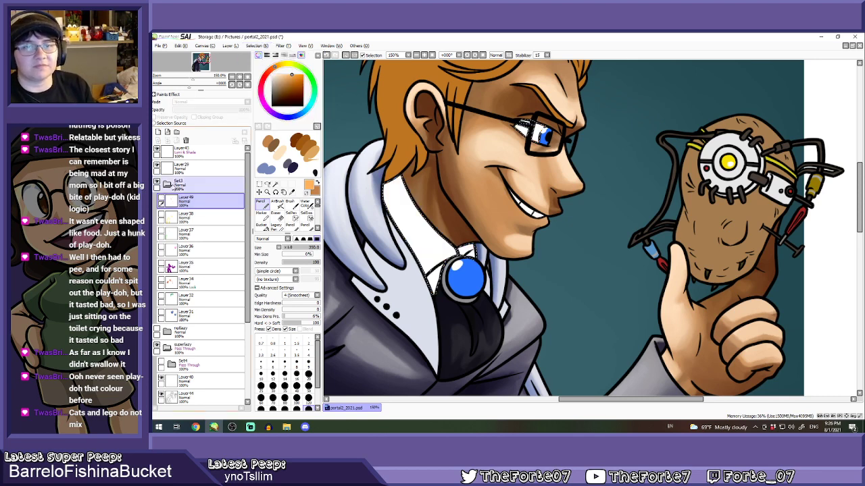
{"action": "left_click", "coordinate": [168, 184]}
{"action": "left_click", "coordinate": [184, 348]}
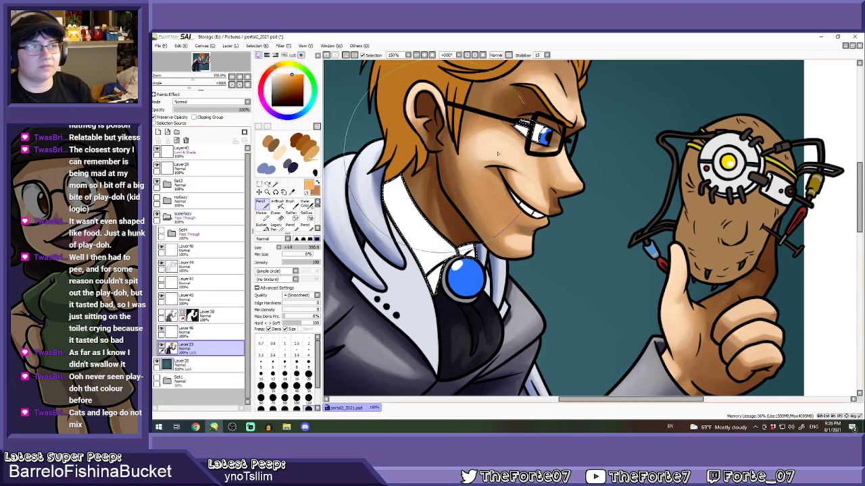
Show the notlazy version, sample the light blue shadow colour from its shirt collar, and hide that version again
{"action": "scroll", "coordinate": [497, 154], "scroll_direction": "down", "scroll_amount": 2}
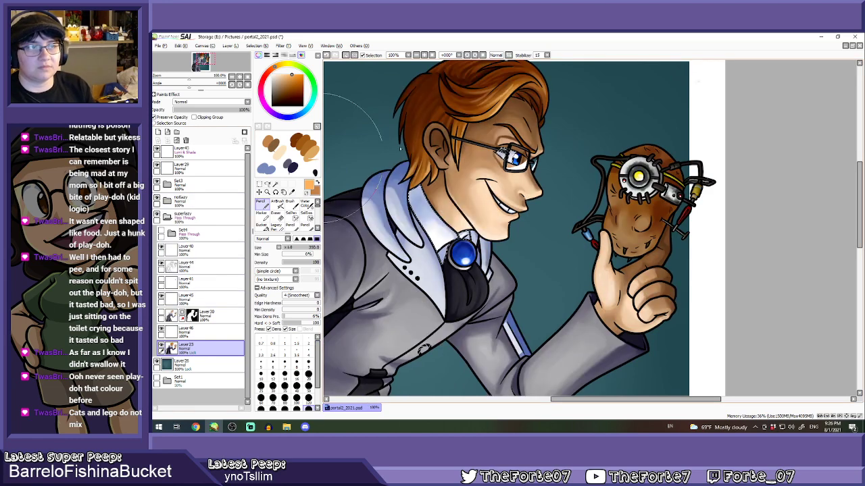
{"action": "scroll", "coordinate": [399, 147], "scroll_direction": "up", "scroll_amount": 2}
{"action": "scroll", "coordinate": [424, 198], "scroll_direction": "down", "scroll_amount": 1}
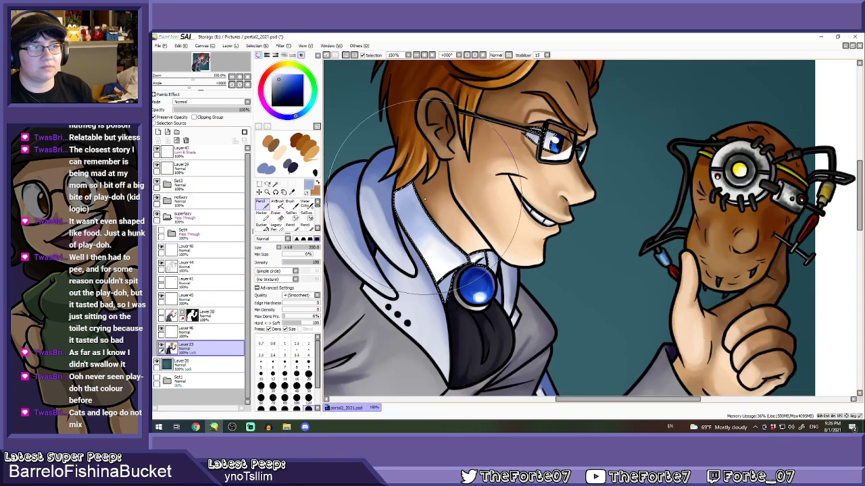
{"action": "scroll", "coordinate": [425, 197], "scroll_direction": "down", "scroll_amount": 2}
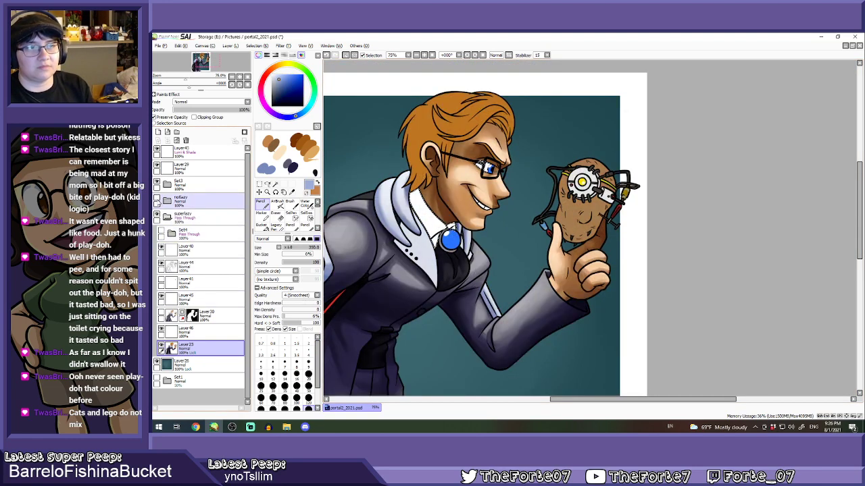
Toggle the notlazy folder's visibility repeatedly to compare its shading with the superlazy version
{"action": "left_click", "coordinate": [159, 202]}
{"action": "left_click", "coordinate": [157, 201]}
{"action": "left_click", "coordinate": [157, 201]}
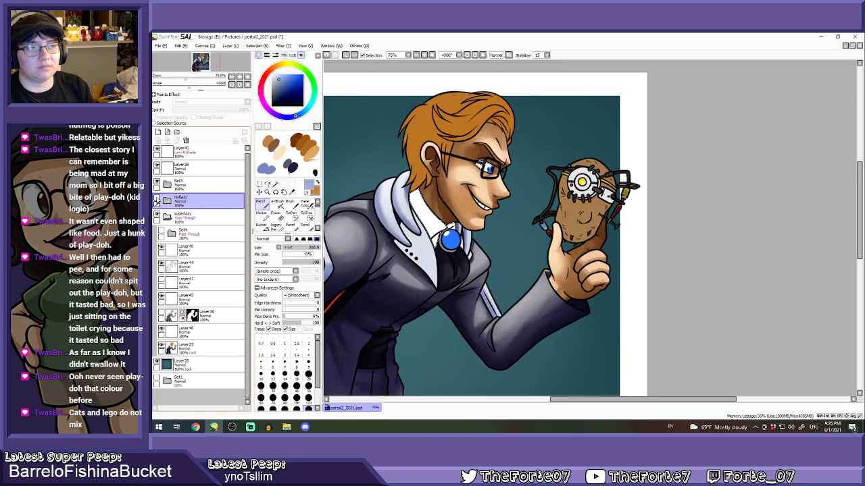
{"action": "left_click", "coordinate": [157, 201]}
{"action": "left_click", "coordinate": [157, 201]}
{"action": "left_click", "coordinate": [157, 201]}
{"action": "left_click", "coordinate": [156, 200]}
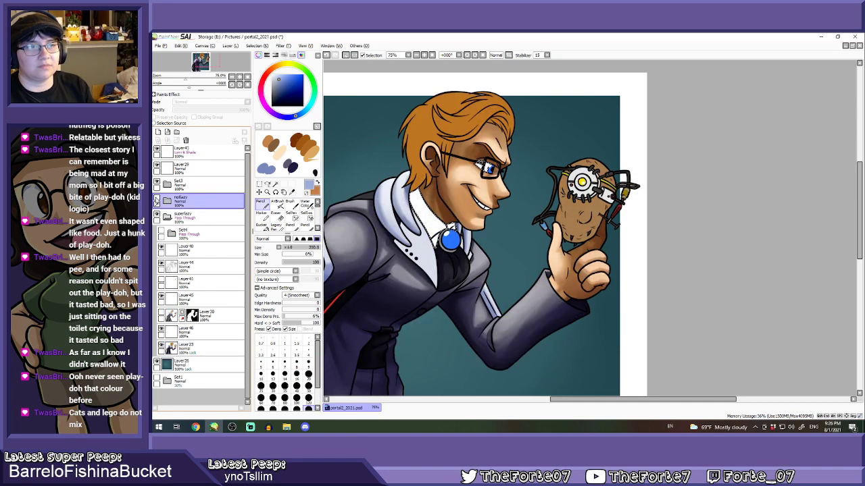
{"action": "left_click", "coordinate": [157, 201]}
{"action": "left_click", "coordinate": [157, 201]}
{"action": "left_click", "coordinate": [156, 201]}
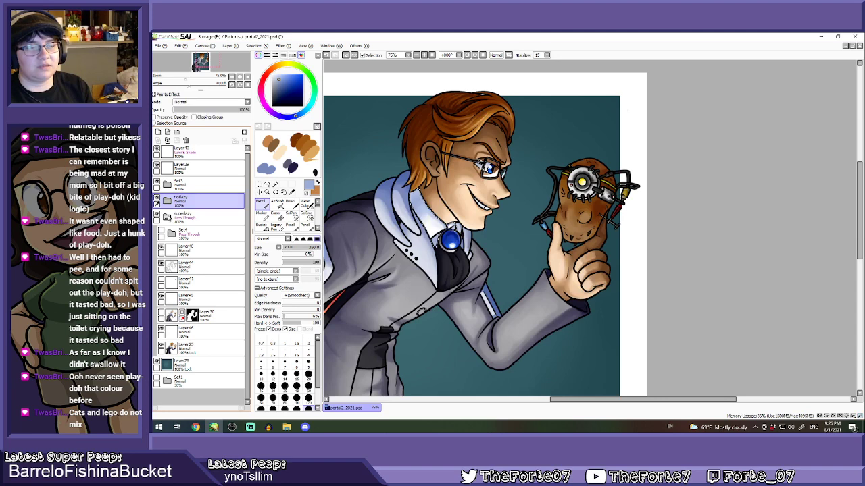
{"action": "left_click", "coordinate": [156, 199]}
{"action": "left_click", "coordinate": [215, 315]}
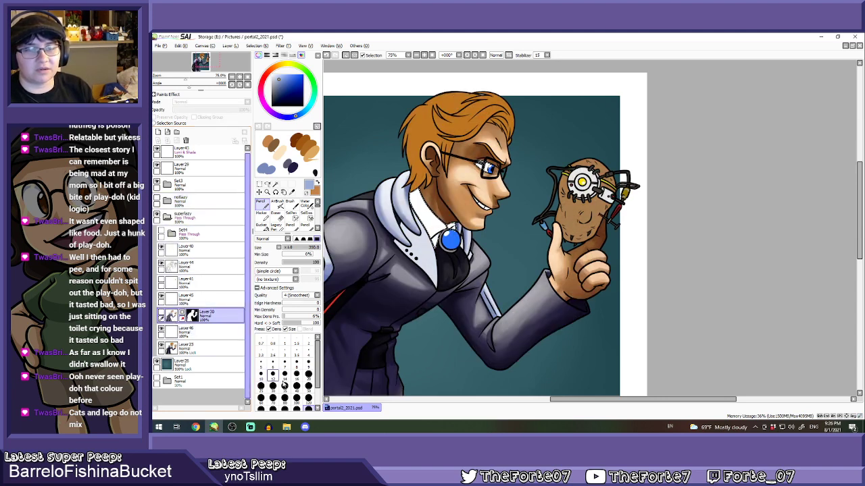
{"action": "left_click", "coordinate": [284, 375]}
{"action": "scroll", "coordinate": [482, 160], "scroll_direction": "up", "scroll_amount": 3}
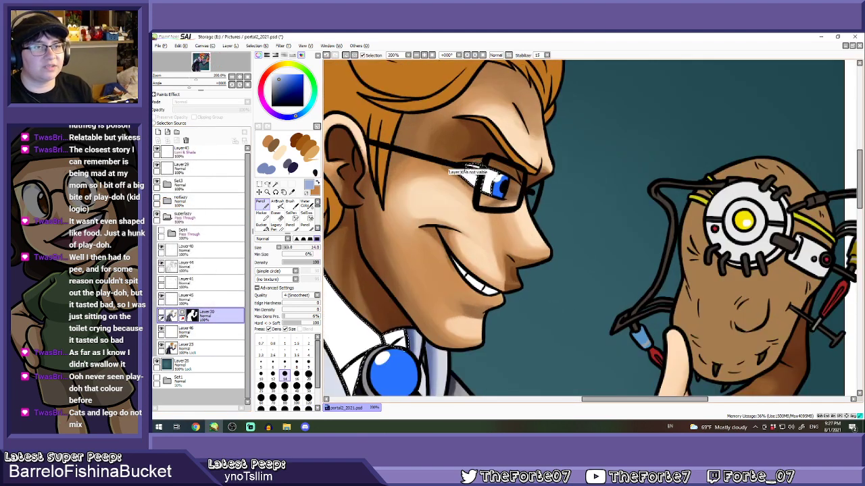
Make Layer23 active and try a light blue Brush stroke at size 40 over the white of the eye
{"action": "left_click", "coordinate": [203, 347]}
{"action": "left_click", "coordinate": [290, 202]}
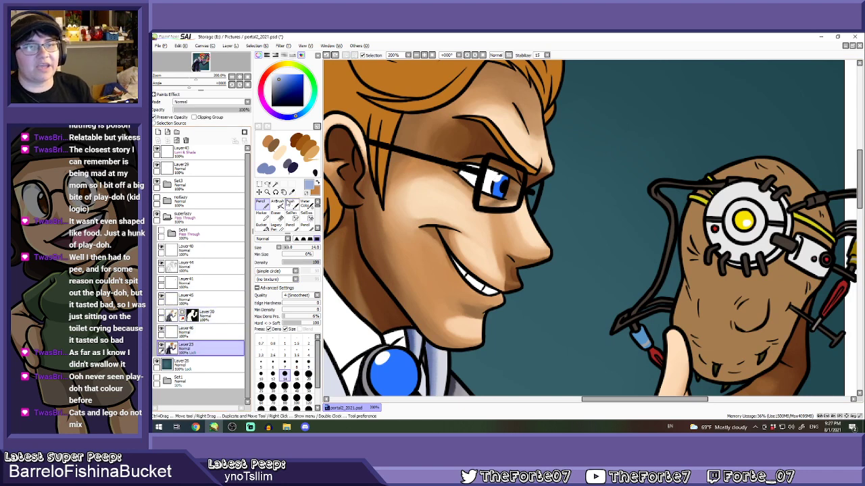
{"action": "left_click", "coordinate": [296, 361]}
{"action": "left_click_drag", "start_coordinate": [454, 179], "coordinate": [467, 161]}
{"action": "key", "text": "ctrl+z"}
Reload the orange fill layer's area as the selection and shade the white of the eye light blue on Layer23 at brush size 12
{"action": "left_click", "coordinate": [167, 183]}
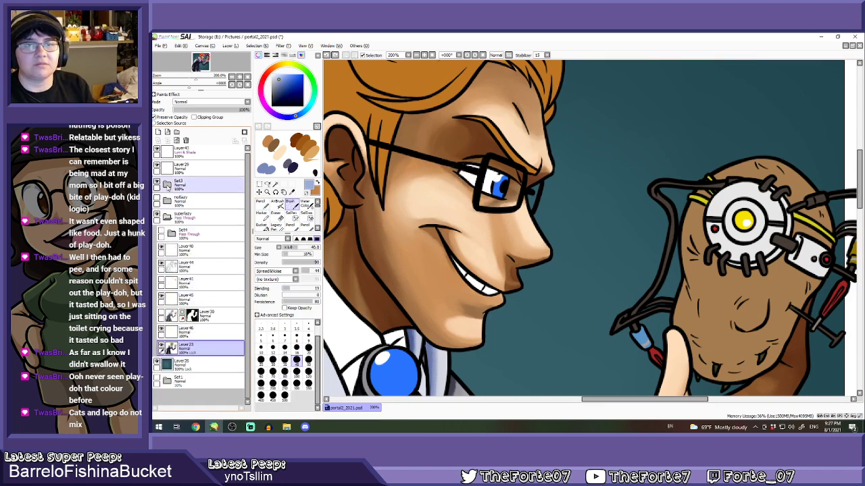
{"action": "left_click", "coordinate": [172, 202]}
{"action": "left_click", "coordinate": [167, 183]}
{"action": "left_click", "coordinate": [203, 347]}
{"action": "left_click", "coordinate": [272, 348]}
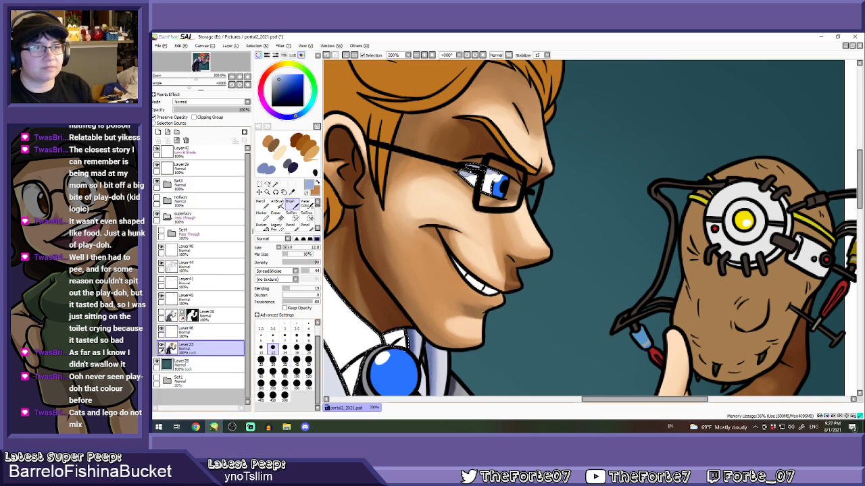
{"action": "left_click_drag", "start_coordinate": [458, 177], "coordinate": [485, 181]}
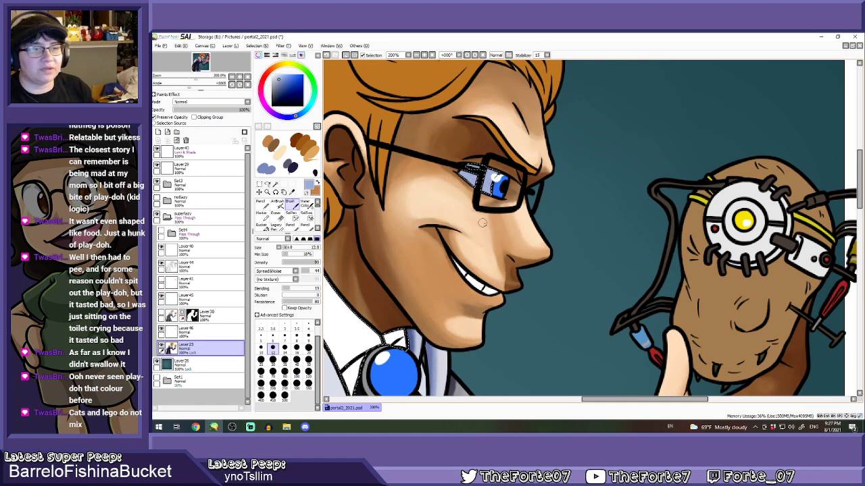
Return to Layer44 with the Magic Wand to adjust the selection around the eye
{"action": "left_click", "coordinate": [198, 268]}
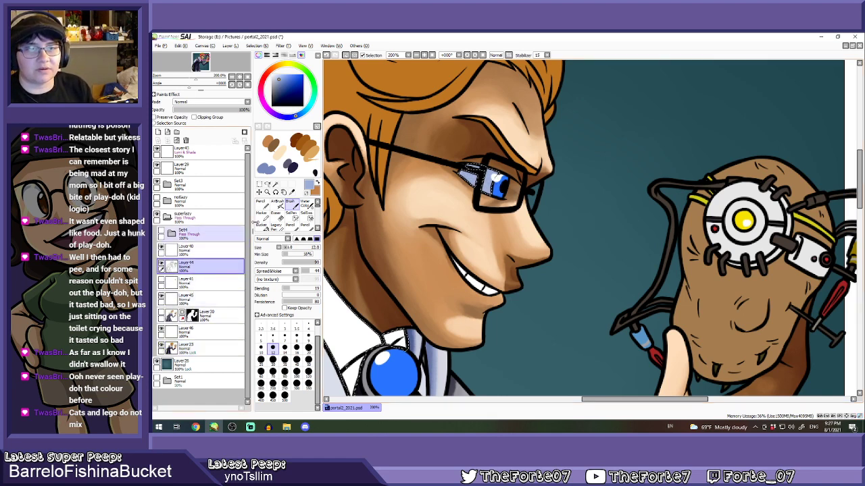
{"action": "left_click", "coordinate": [276, 184]}
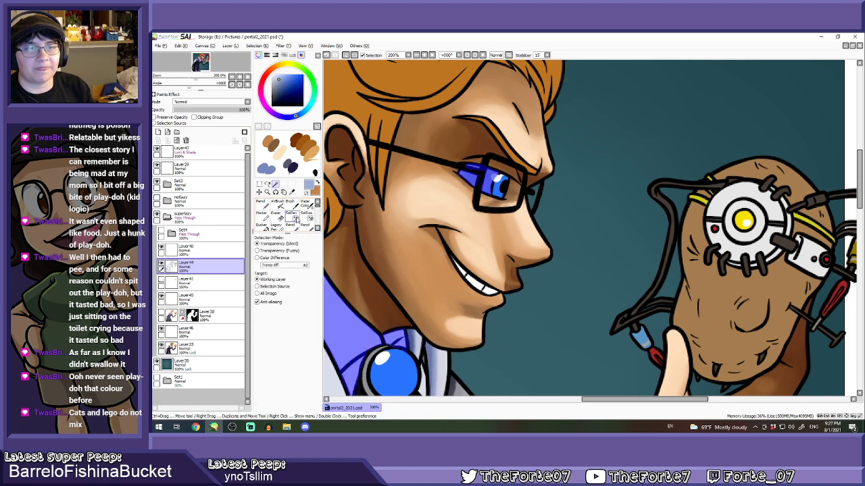
Shade the character's teeth blue-grey on Layer23 using the Brush at size 12
{"action": "left_click", "coordinate": [294, 217]}
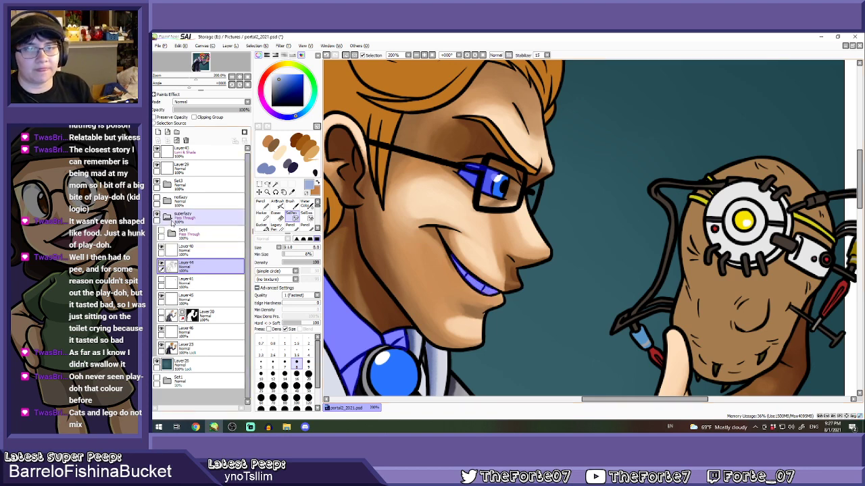
{"action": "left_click", "coordinate": [202, 348]}
{"action": "left_click", "coordinate": [296, 204]}
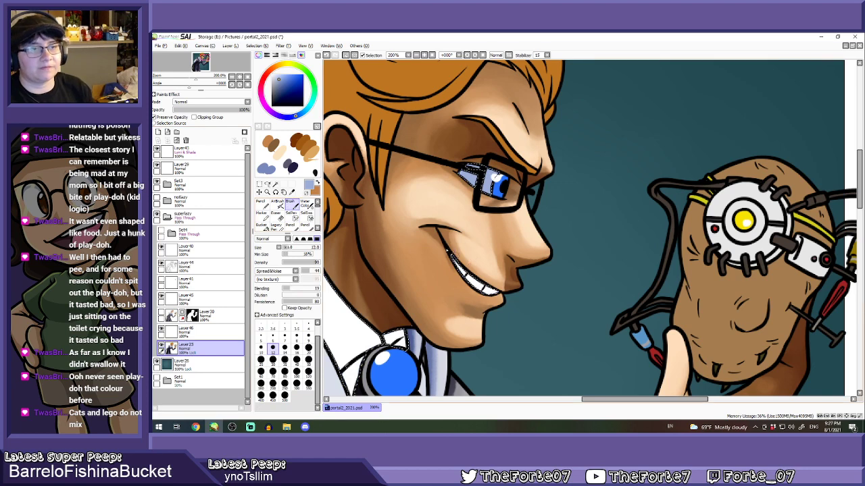
{"action": "left_click_drag", "start_coordinate": [453, 256], "coordinate": [501, 294]}
{"action": "mouse_move", "coordinate": [461, 271]}
{"action": "left_mouse_down"}
{"action": "mouse_move", "coordinate": [500, 294]}
{"action": "mouse_move", "coordinate": [489, 294]}
{"action": "left_mouse_up"}
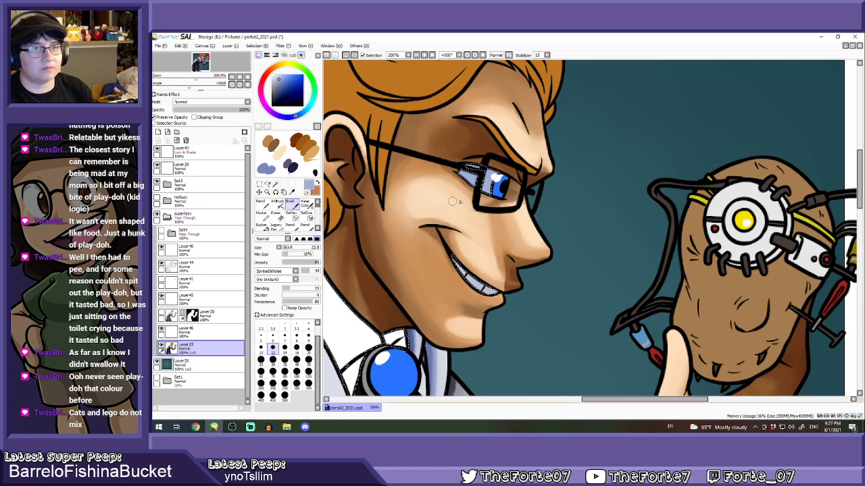
Cover the white shirt collar with a blue-grey base tone using the Brush at size 35
{"action": "scroll", "coordinate": [466, 189], "scroll_direction": "down", "scroll_amount": 1}
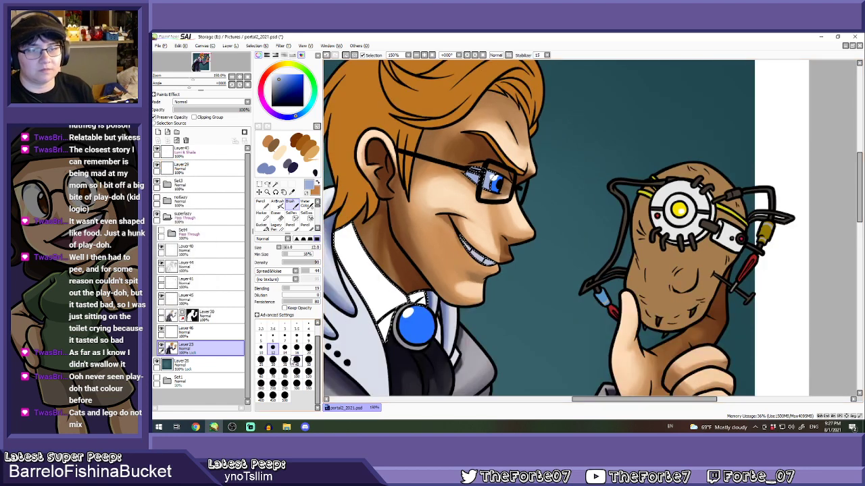
{"action": "scroll", "coordinate": [427, 202], "scroll_direction": "down", "scroll_amount": 1}
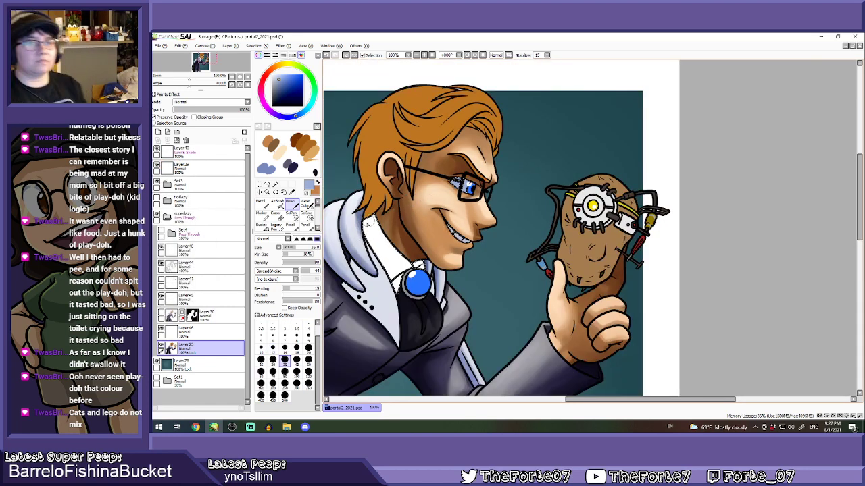
{"action": "mouse_move", "coordinate": [399, 258]}
{"action": "left_mouse_down"}
{"action": "mouse_move", "coordinate": [379, 227]}
{"action": "mouse_move", "coordinate": [389, 261]}
{"action": "mouse_move", "coordinate": [379, 234]}
{"action": "mouse_move", "coordinate": [381, 252]}
{"action": "mouse_move", "coordinate": [388, 256]}
{"action": "mouse_move", "coordinate": [382, 243]}
{"action": "mouse_move", "coordinate": [424, 262]}
{"action": "left_mouse_up"}
{"action": "scroll", "coordinate": [454, 193], "scroll_direction": "down", "scroll_amount": 3}
{"action": "scroll", "coordinate": [421, 191], "scroll_direction": "up", "scroll_amount": 3}
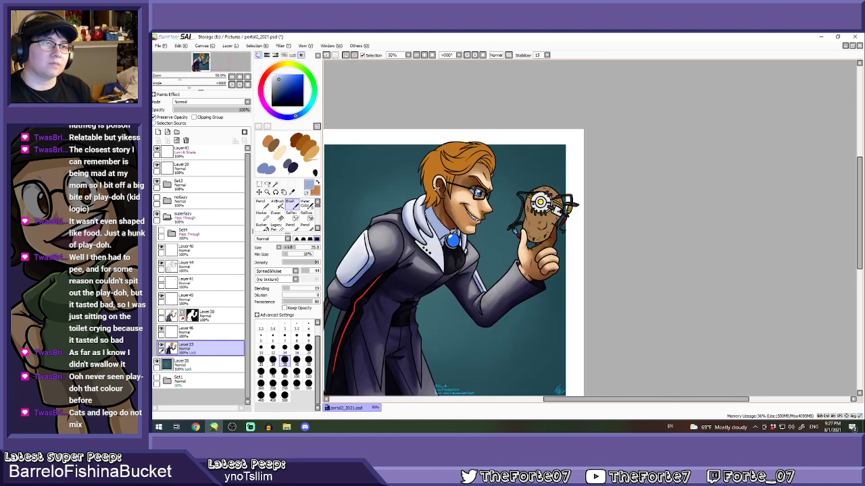
{"action": "scroll", "coordinate": [437, 248], "scroll_direction": "up", "scroll_amount": 1}
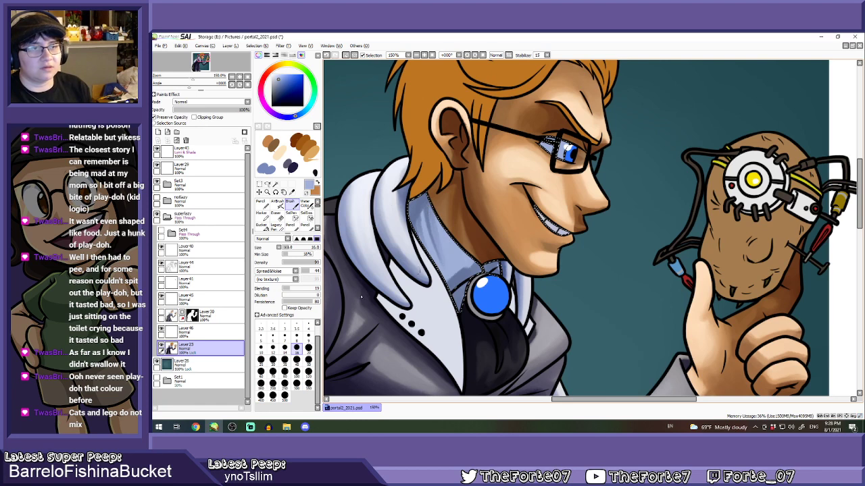
Raise the brush blending and lower its density, then soften the shirt collar's shading with sizes 35, 40 and 16
{"action": "left_click", "coordinate": [284, 359]}
{"action": "left_click", "coordinate": [305, 289]}
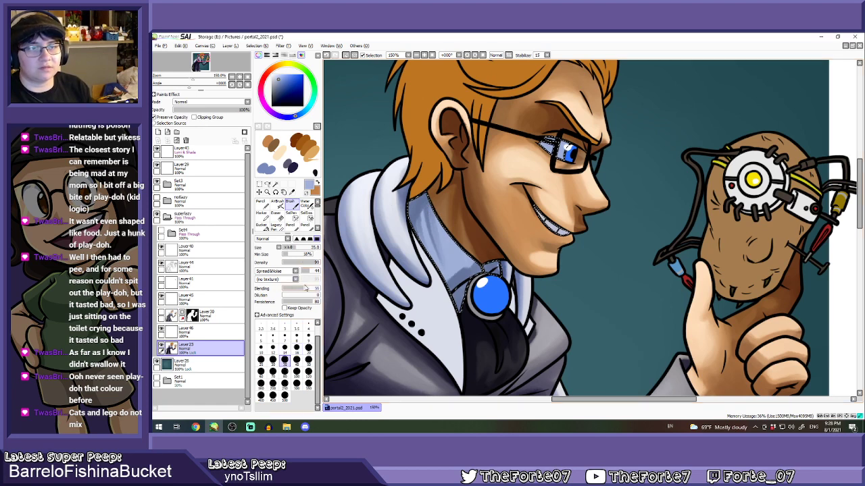
{"action": "left_click", "coordinate": [304, 262]}
{"action": "left_click", "coordinate": [296, 361]}
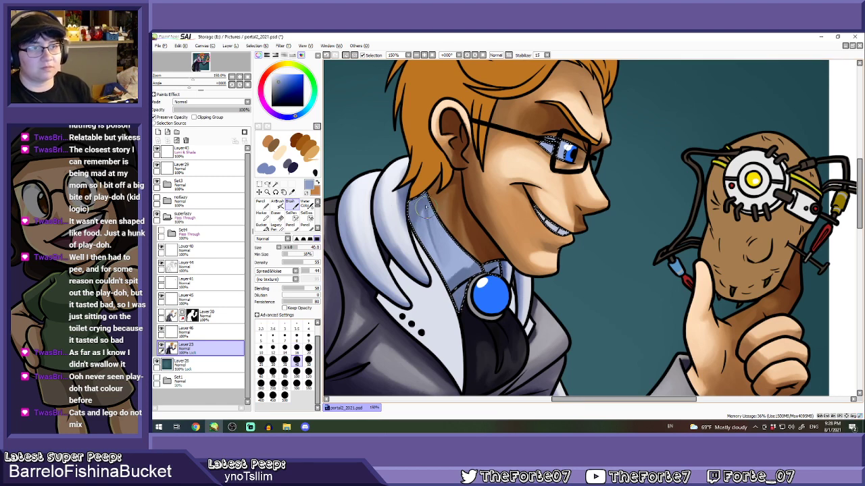
{"action": "left_click", "coordinate": [296, 348]}
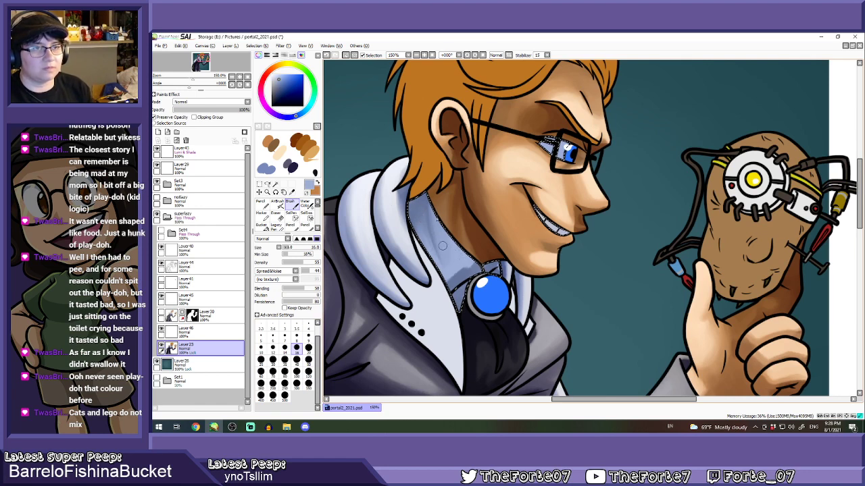
Sample the collar's blue-grey tones and blend them at sizes 16 and 35, choosing a lighter blue for the highlight
{"action": "right_click", "coordinate": [458, 276]}
{"action": "left_click", "coordinate": [297, 373]}
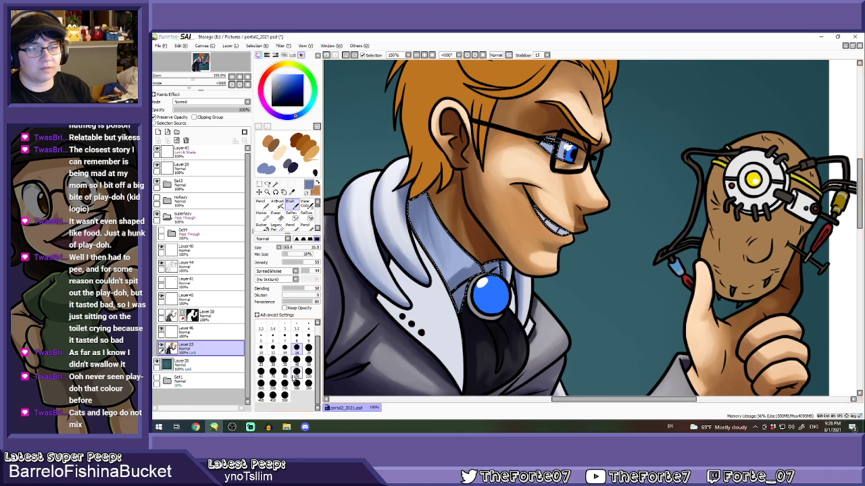
{"action": "right_click", "coordinate": [450, 263]}
{"action": "left_click", "coordinate": [296, 346]}
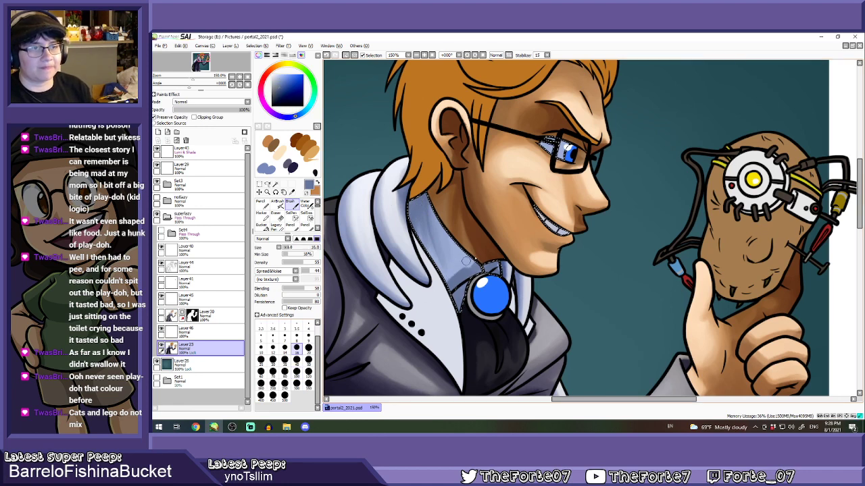
{"action": "left_click", "coordinate": [285, 363]}
{"action": "right_click", "coordinate": [450, 257]}
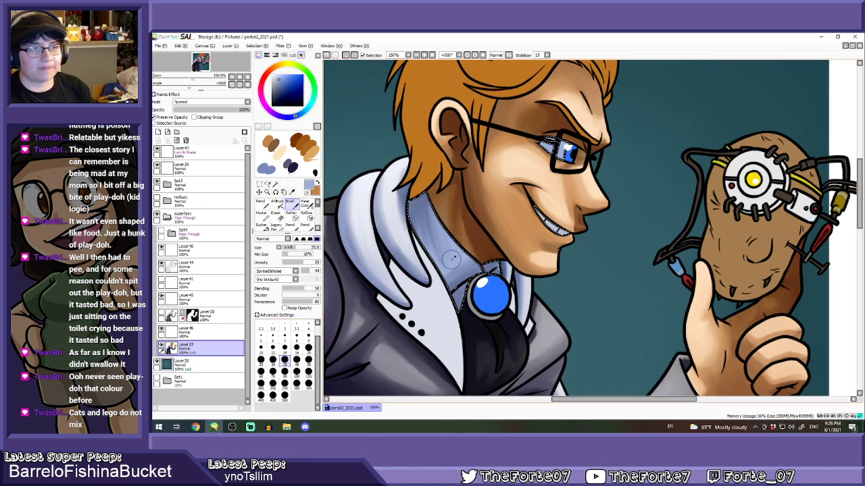
{"action": "left_click", "coordinate": [278, 78]}
{"action": "left_click", "coordinate": [276, 76]}
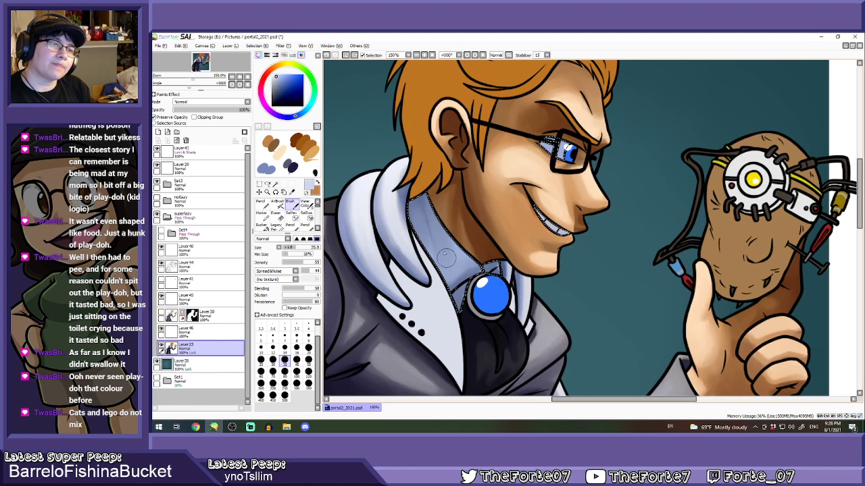
Deepen the shirt collar's shading with a darker blue-grey, using brush sizes 80 and 14
{"action": "scroll", "coordinate": [445, 255], "scroll_direction": "down", "scroll_amount": 4}
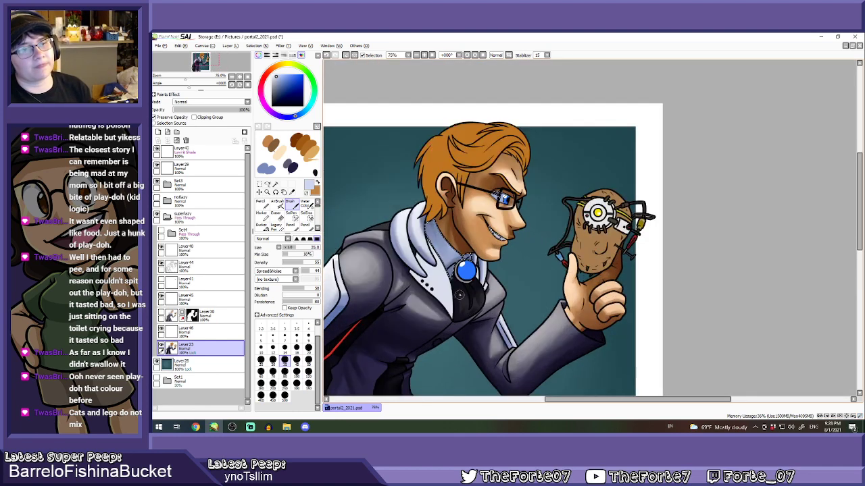
{"action": "scroll", "coordinate": [458, 295], "scroll_direction": "up", "scroll_amount": 4}
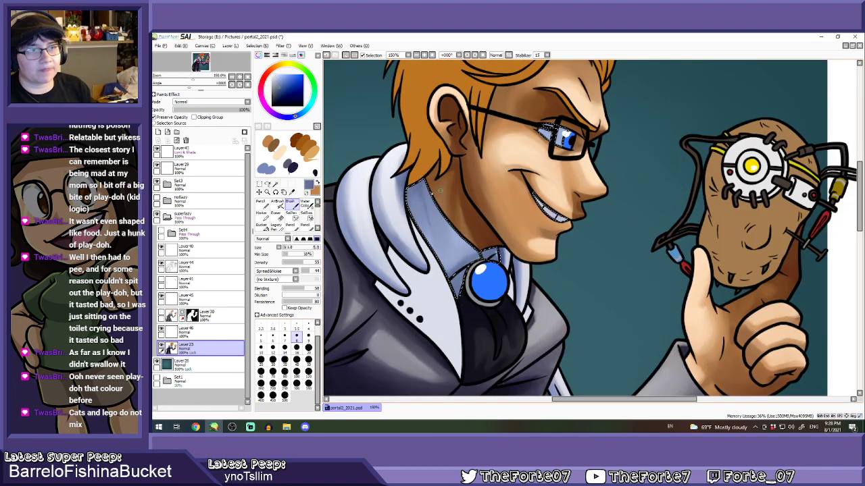
{"action": "left_click", "coordinate": [284, 372]}
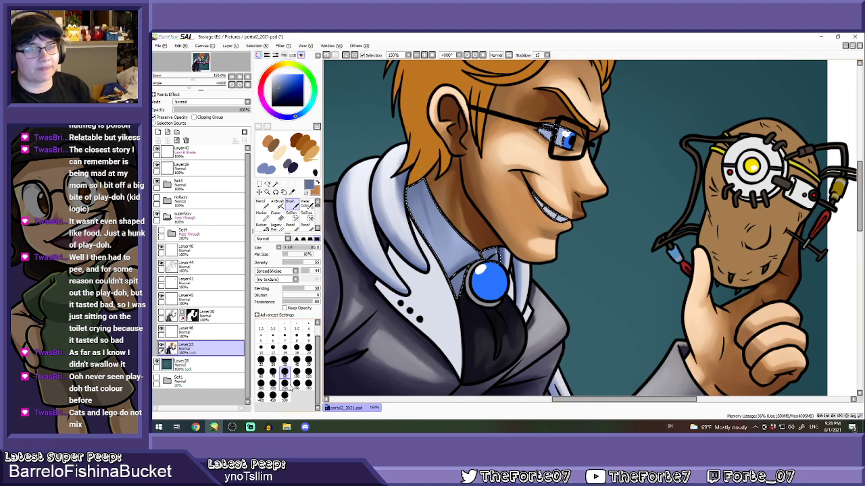
{"action": "left_click", "coordinate": [284, 347]}
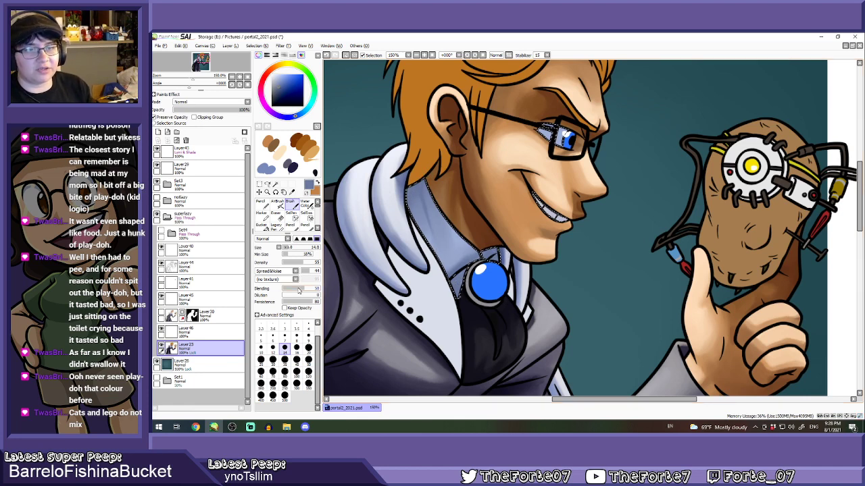
Set the brush density to 76 and blending to 17, then paint firmer dark blue shadows on the collar at size 16
{"action": "left_click", "coordinate": [296, 336]}
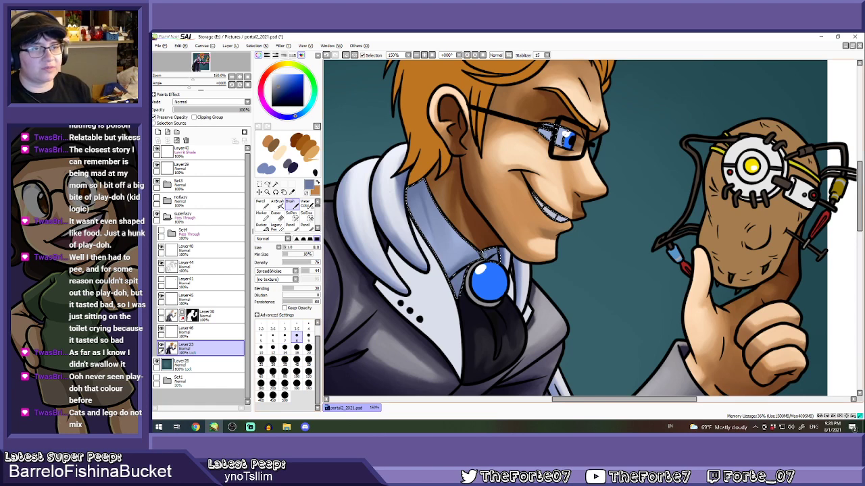
{"action": "left_click_drag", "start_coordinate": [292, 289], "coordinate": [288, 289]}
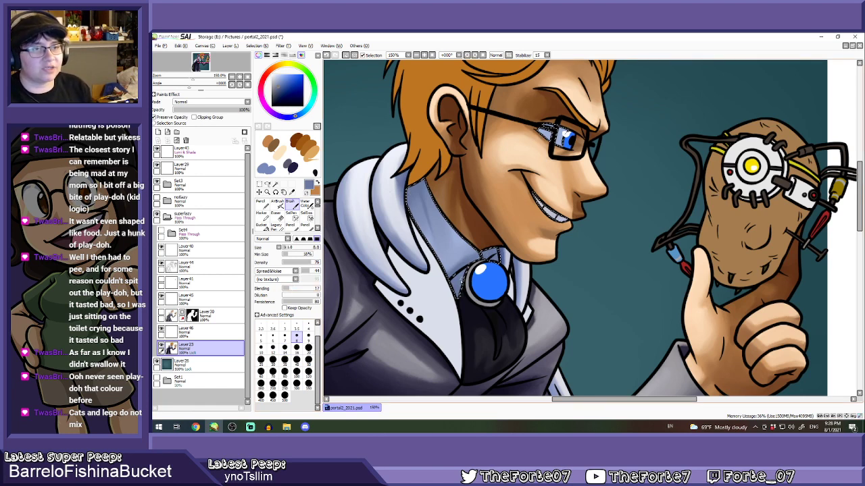
{"action": "left_click", "coordinate": [296, 349]}
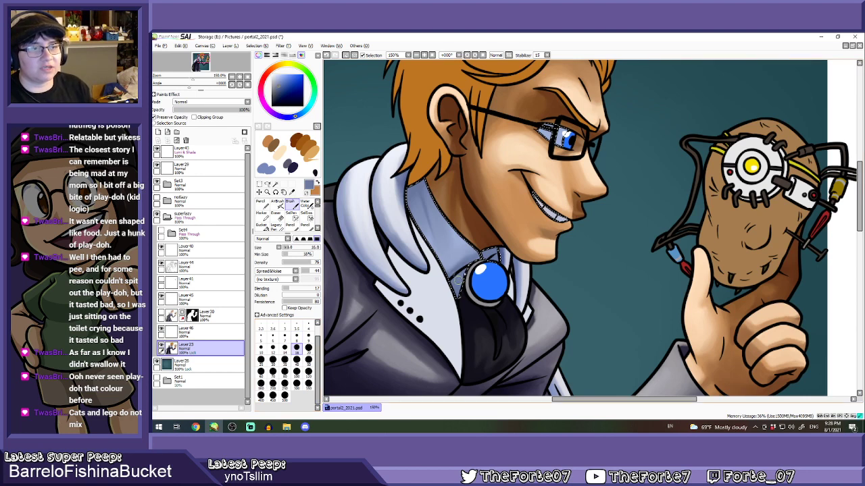
{"action": "left_click", "coordinate": [276, 94]}
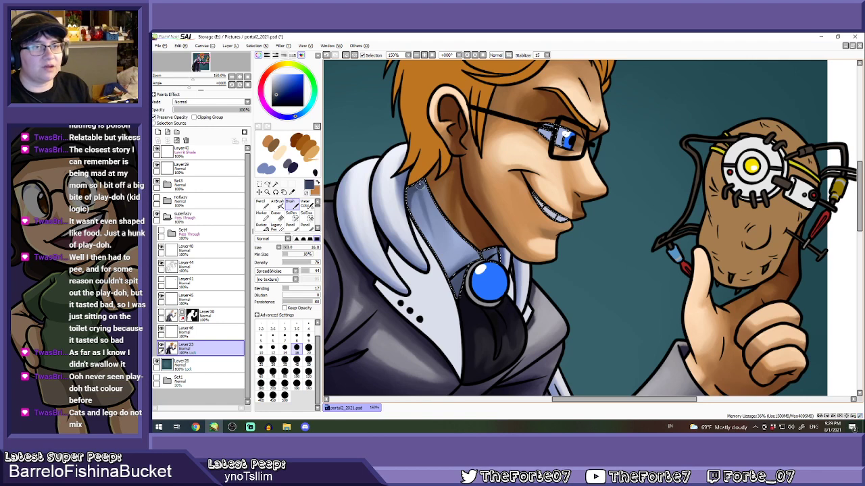
Paint a dark navy shadow on the collar beneath the hair at brush size 12, blending it with sampled collar tones
{"action": "scroll", "coordinate": [424, 194], "scroll_direction": "up", "scroll_amount": 1}
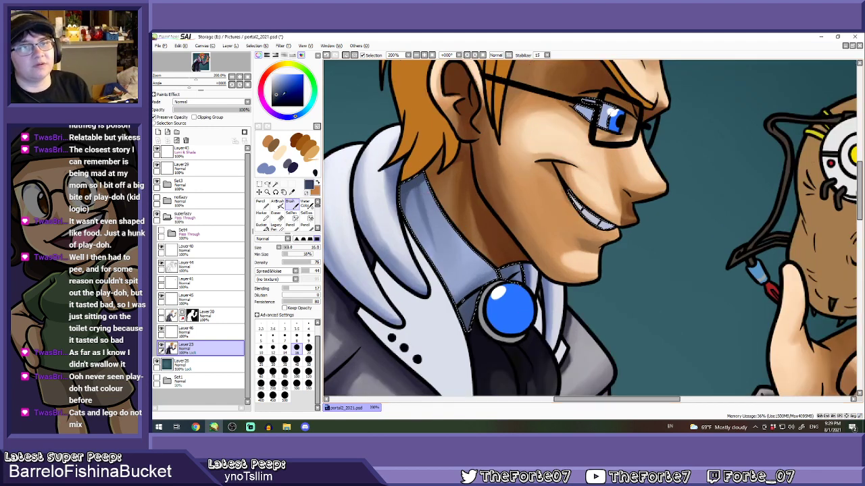
{"action": "left_click", "coordinate": [277, 100]}
{"action": "left_click", "coordinate": [273, 349]}
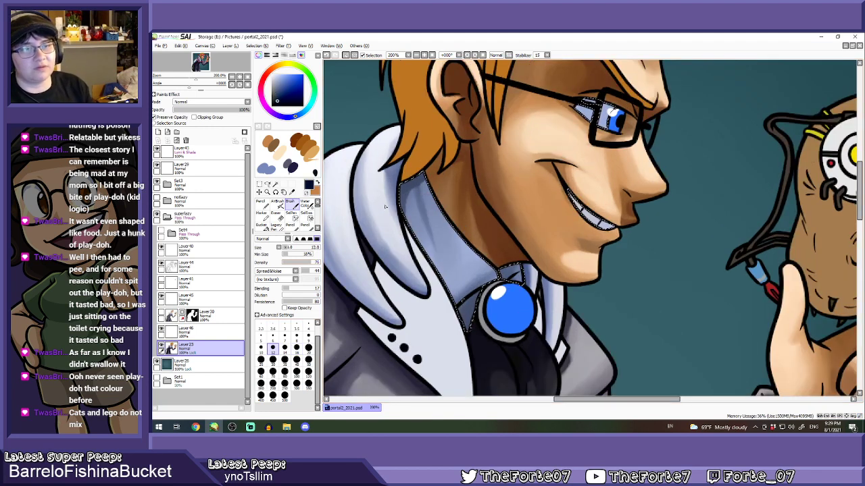
{"action": "right_click", "coordinate": [414, 182]}
{"action": "right_click", "coordinate": [414, 181]}
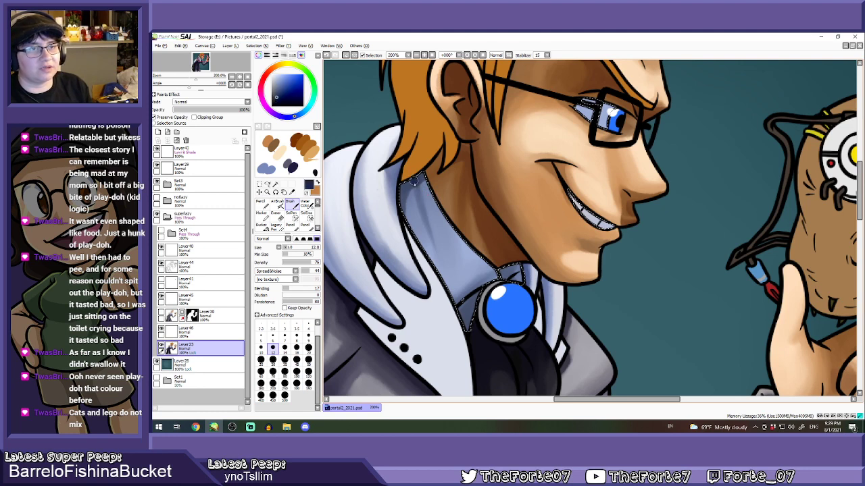
{"action": "right_click", "coordinate": [415, 183]}
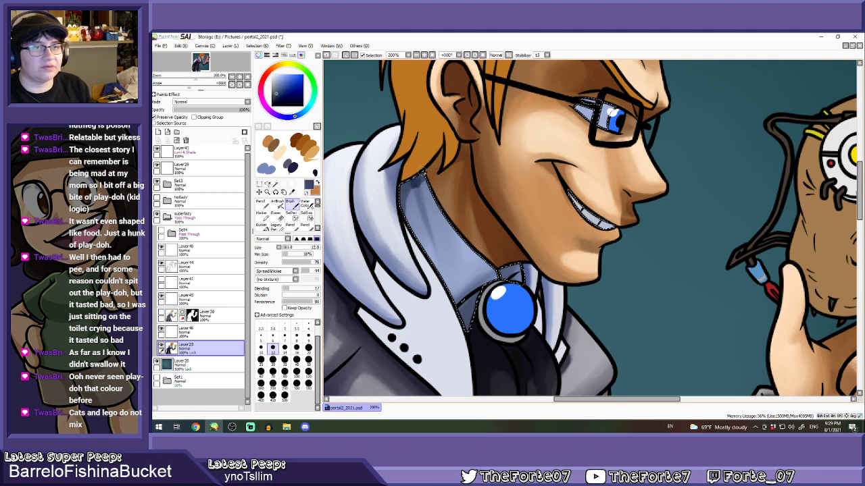
{"action": "right_click", "coordinate": [419, 177]}
{"action": "right_click", "coordinate": [425, 201]}
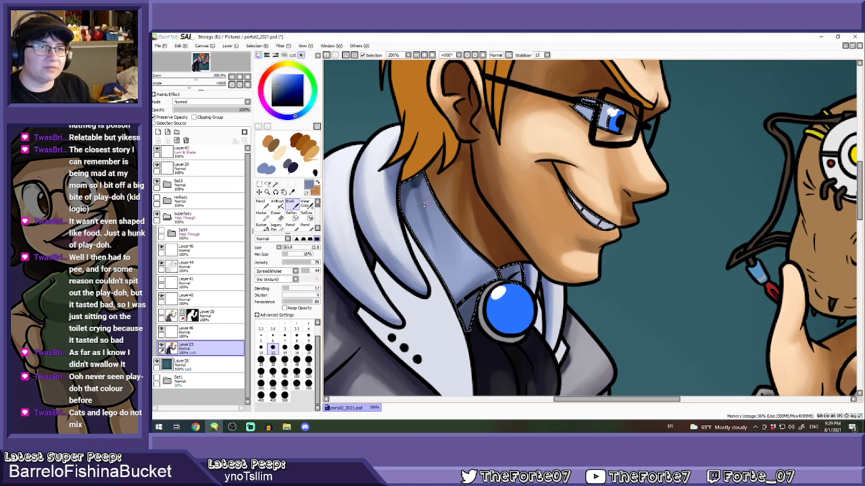
{"action": "right_click", "coordinate": [407, 193]}
Reduce the brush to size 7 and refine the edge of the collar shadow beneath the hair
{"action": "key", "text": "bracketleft"}
{"action": "key", "text": "bracketleft"}
{"action": "key", "text": "bracketleft"}
{"action": "key", "text": "bracketleft"}
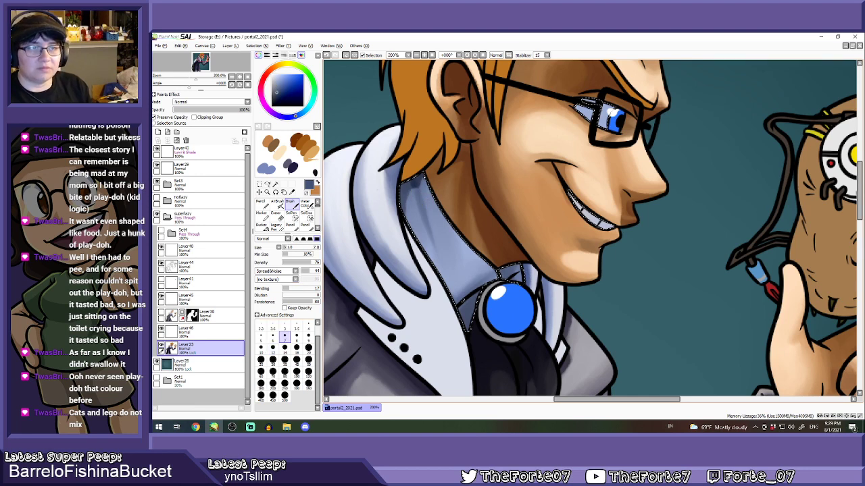
{"action": "left_click_drag", "start_coordinate": [418, 179], "coordinate": [422, 175]}
{"action": "scroll", "coordinate": [418, 183], "scroll_direction": "down", "scroll_amount": 2}
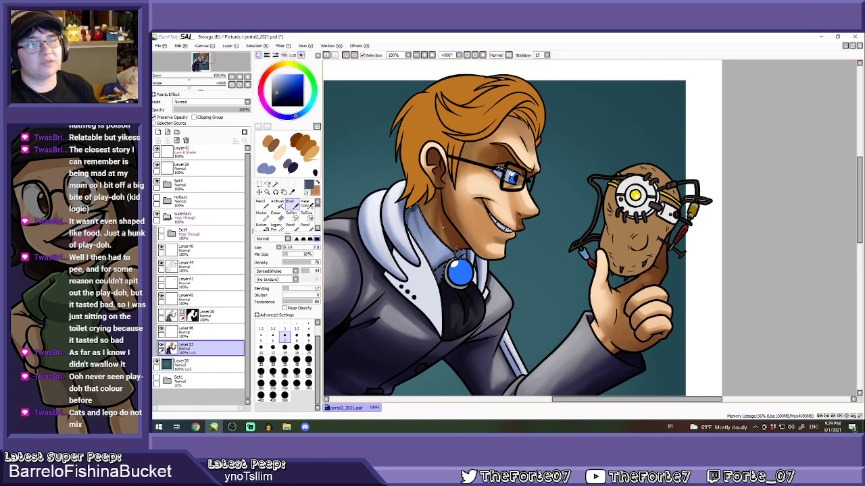
Shade the lower collar folds around the blue brooch with dark blue at brush size 14, blending with sampled tones
{"action": "scroll", "coordinate": [409, 209], "scroll_direction": "up", "scroll_amount": 2}
{"action": "right_click", "coordinate": [292, 167]}
{"action": "left_click", "coordinate": [284, 350]}
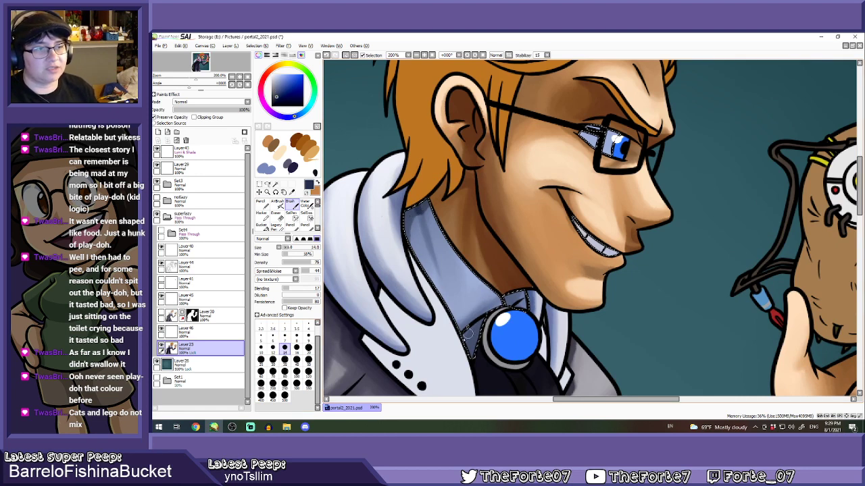
{"action": "mouse_move", "coordinate": [467, 334]}
{"action": "left_mouse_down"}
{"action": "mouse_move", "coordinate": [473, 329]}
{"action": "mouse_move", "coordinate": [462, 338]}
{"action": "left_mouse_up"}
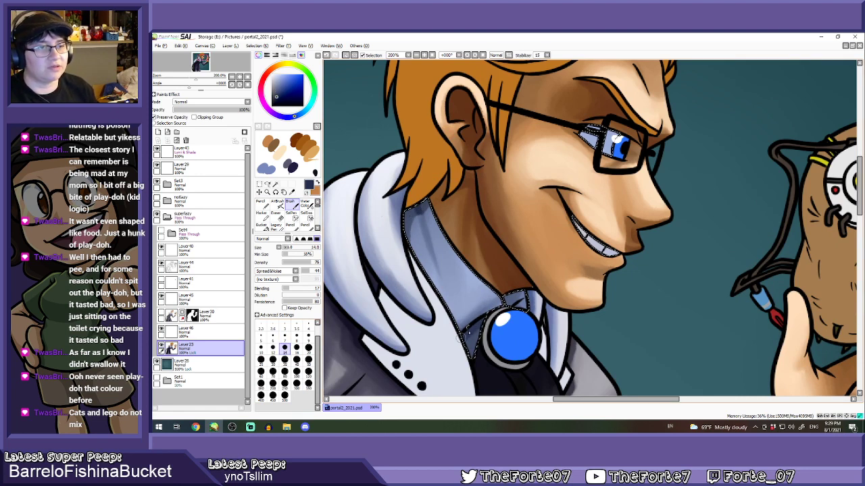
{"action": "mouse_move", "coordinate": [516, 302]}
{"action": "left_mouse_down"}
{"action": "mouse_move", "coordinate": [507, 308]}
{"action": "mouse_move", "coordinate": [511, 296]}
{"action": "mouse_move", "coordinate": [525, 299]}
{"action": "mouse_move", "coordinate": [471, 304]}
{"action": "left_mouse_up"}
{"action": "scroll", "coordinate": [506, 304], "scroll_direction": "down", "scroll_amount": 3}
{"action": "scroll", "coordinate": [502, 321], "scroll_direction": "up", "scroll_amount": 3}
{"action": "right_click", "coordinate": [474, 304]}
{"action": "mouse_move", "coordinate": [513, 274]}
{"action": "left_mouse_down"}
{"action": "mouse_move", "coordinate": [508, 266]}
{"action": "mouse_move", "coordinate": [512, 276]}
{"action": "left_mouse_up"}
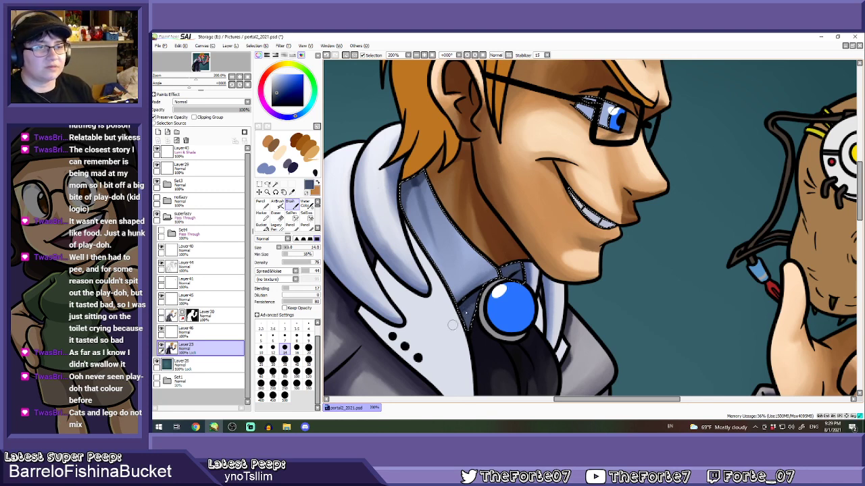
Raise the brush density and refine the collar's shadow edge at brush size 8, using light and dark blues sampled from the collar
{"action": "right_click", "coordinate": [434, 215]}
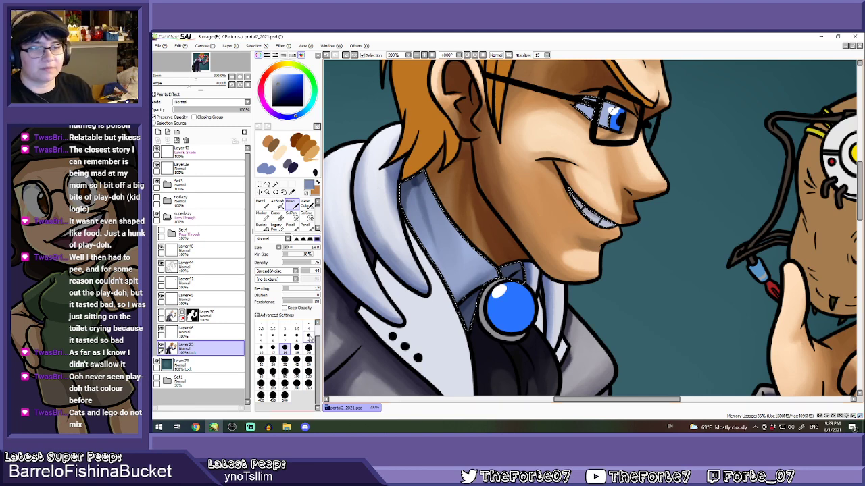
{"action": "left_click", "coordinate": [297, 336]}
{"action": "left_click", "coordinate": [313, 262]}
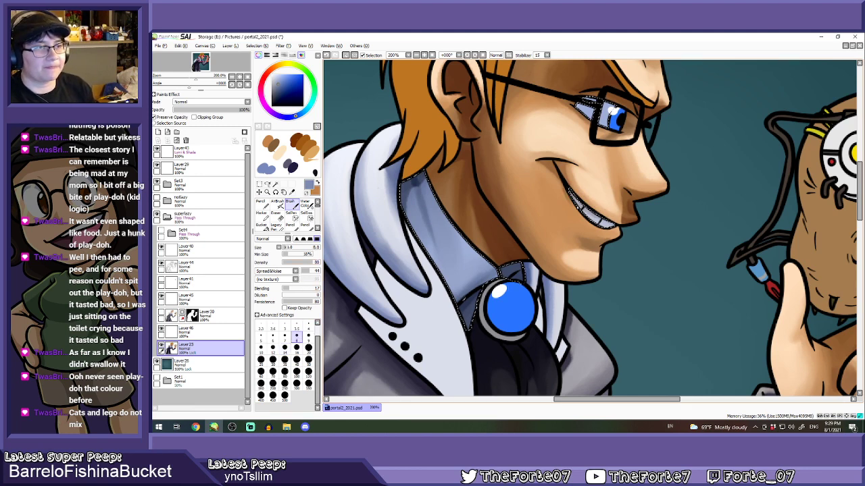
{"action": "right_click", "coordinate": [406, 198]}
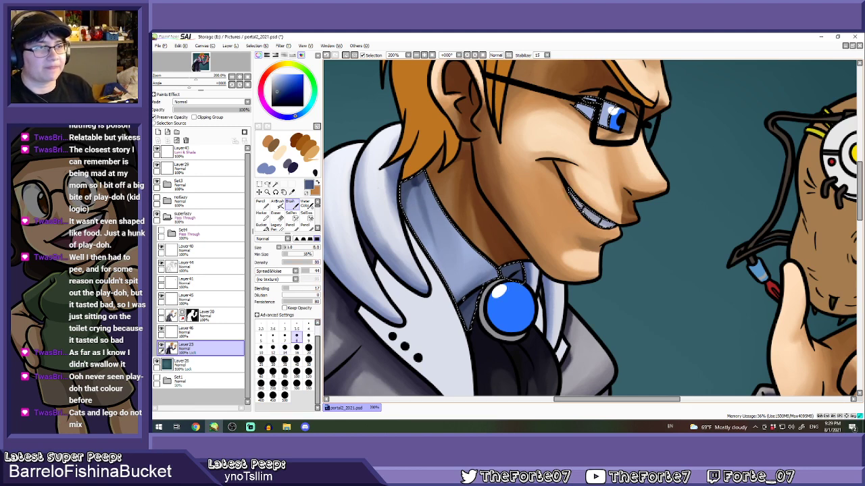
{"action": "left_click_drag", "start_coordinate": [584, 206], "coordinate": [609, 223]}
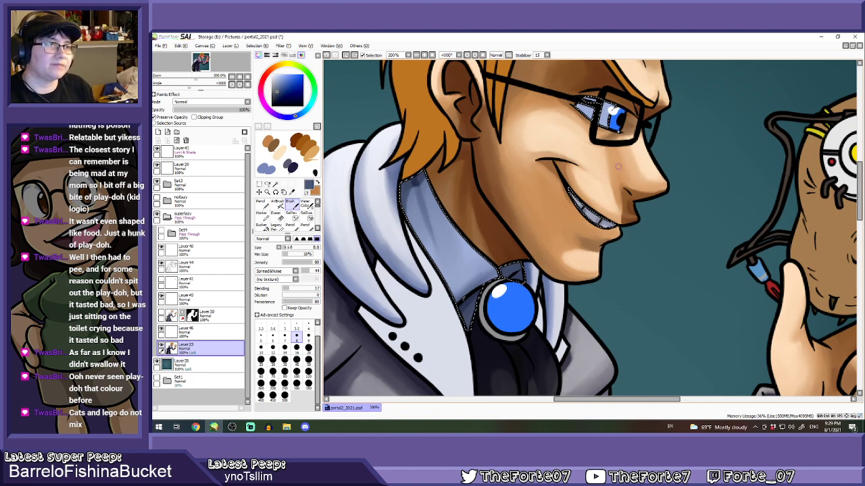
Shade the white of the eye behind the glasses at brush size 14, using sampled dark and blue-grey tones
{"action": "left_click", "coordinate": [285, 347]}
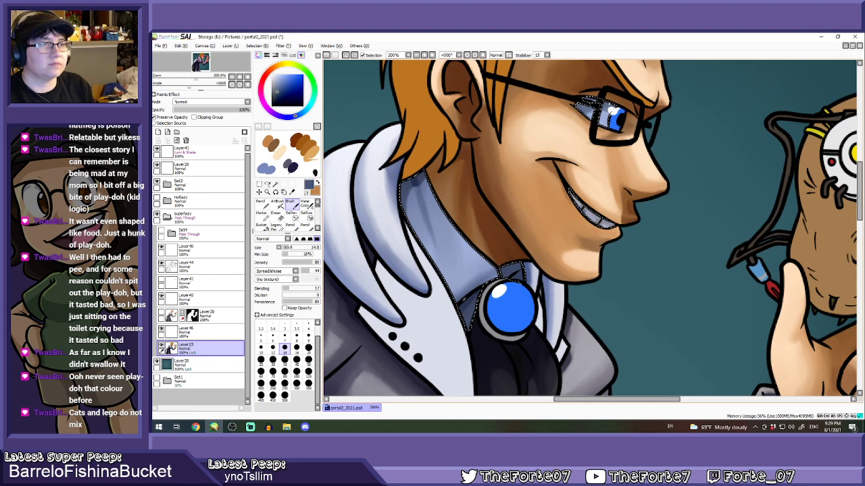
{"action": "left_click", "coordinate": [572, 109], "text": "alt"}
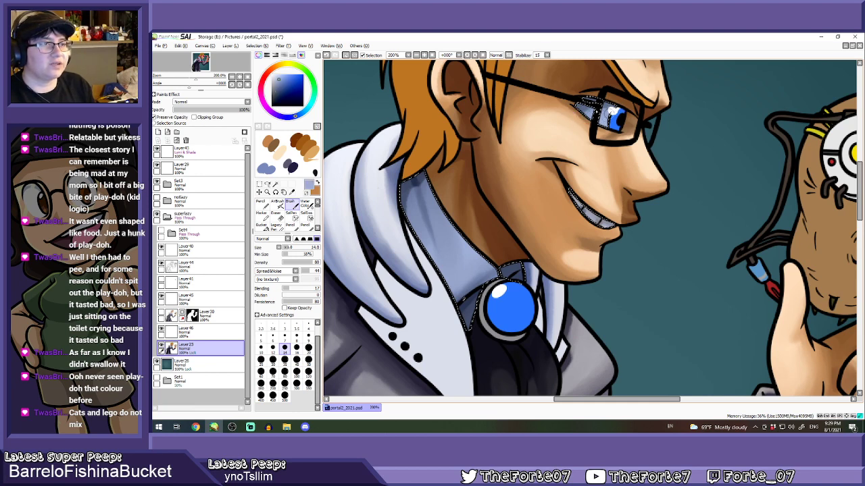
{"action": "left_click", "coordinate": [600, 100], "text": "alt"}
{"action": "left_click_drag", "start_coordinate": [590, 102], "coordinate": [611, 105]}
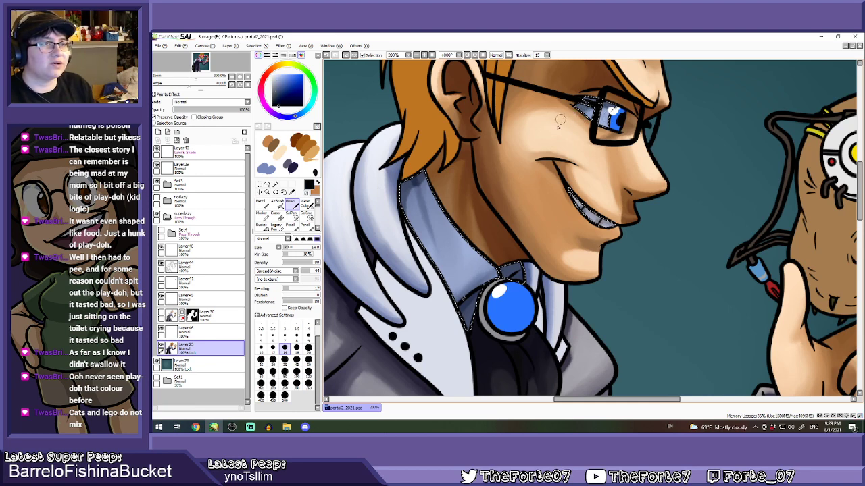
{"action": "left_click", "coordinate": [424, 220], "text": "alt"}
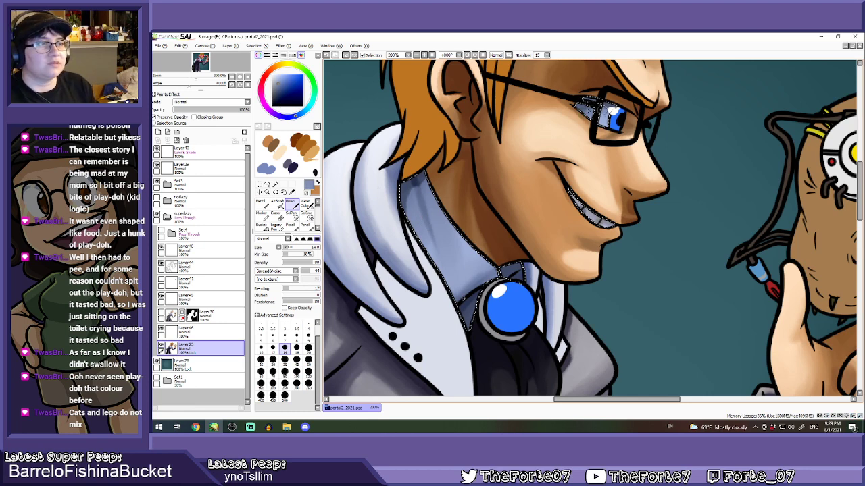
{"action": "mouse_move", "coordinate": [580, 107]}
{"action": "left_mouse_down"}
{"action": "mouse_move", "coordinate": [611, 108]}
{"action": "mouse_move", "coordinate": [599, 111]}
{"action": "mouse_move", "coordinate": [597, 126]}
{"action": "left_mouse_up"}
{"action": "left_click", "coordinate": [606, 121], "text": "alt"}
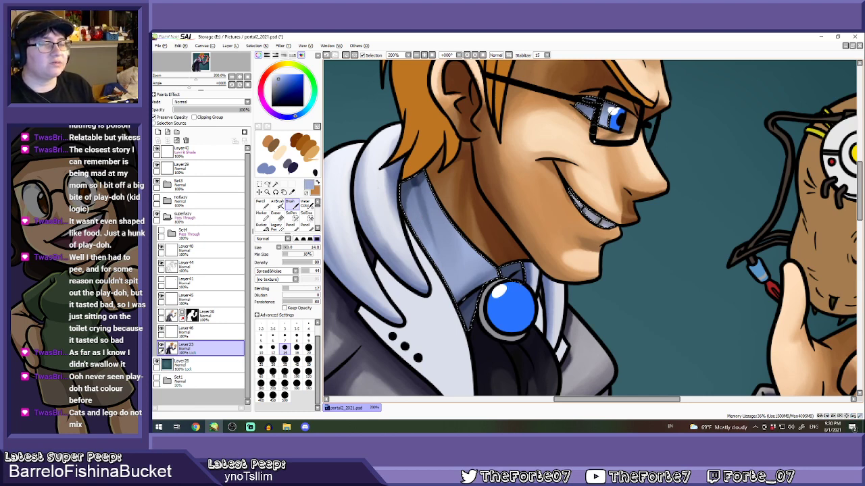
Clear the selection around the collar, eye and teeth
{"action": "scroll", "coordinate": [593, 142], "scroll_direction": "down", "scroll_amount": 2}
{"action": "scroll", "coordinate": [615, 122], "scroll_direction": "up", "scroll_amount": 1}
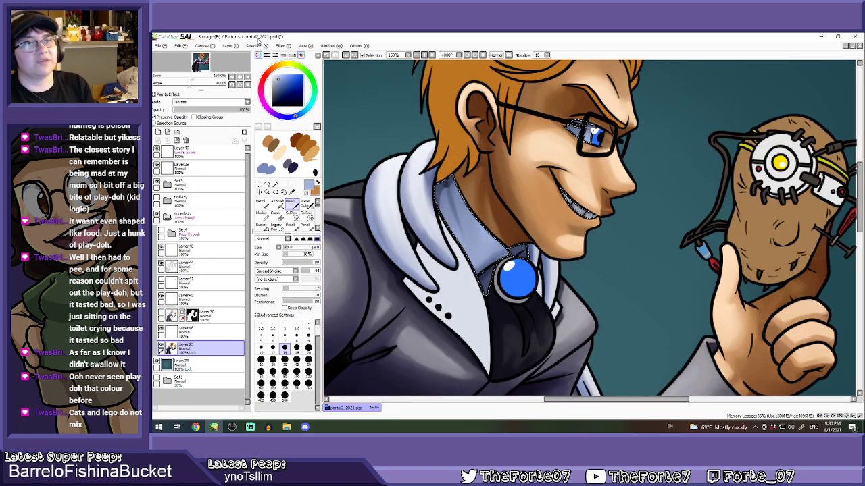
{"action": "left_click", "coordinate": [257, 46]}
{"action": "left_click", "coordinate": [262, 54]}
Refine the teeth and the gaps between them at brush size 7 with sampled blue-grey tones and white
{"action": "scroll", "coordinate": [580, 213], "scroll_direction": "up", "scroll_amount": 3}
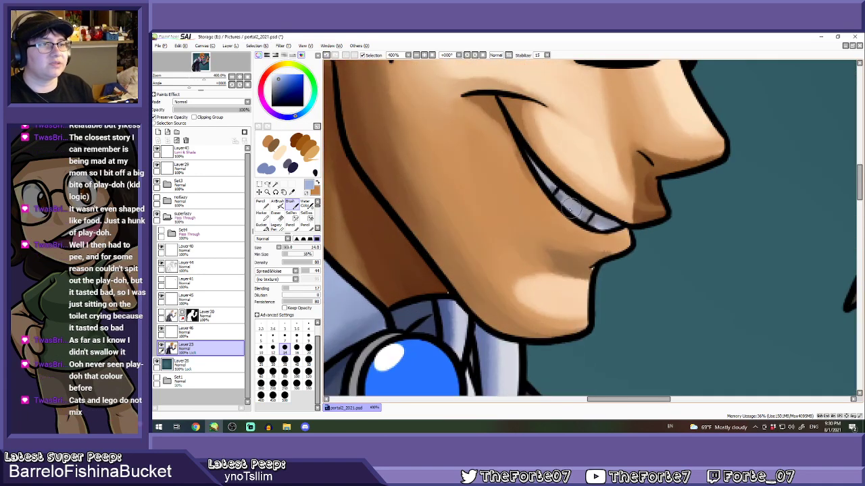
{"action": "left_click", "coordinate": [284, 335]}
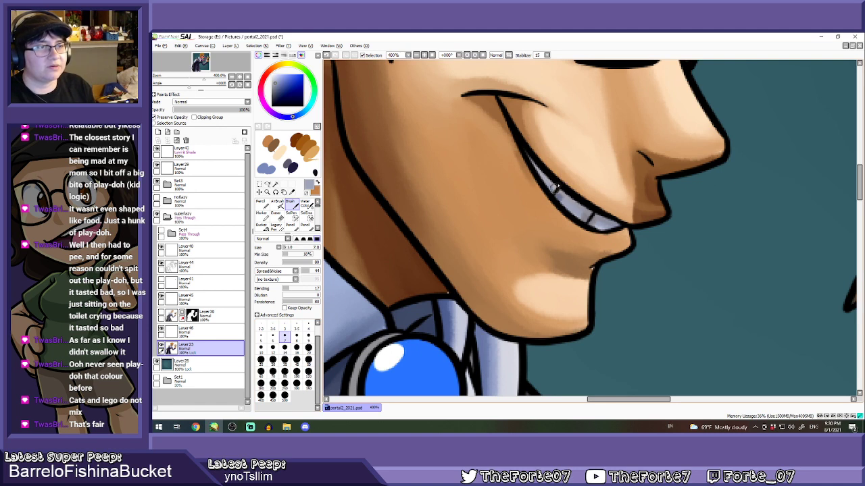
{"action": "left_click", "coordinate": [555, 187], "text": "alt"}
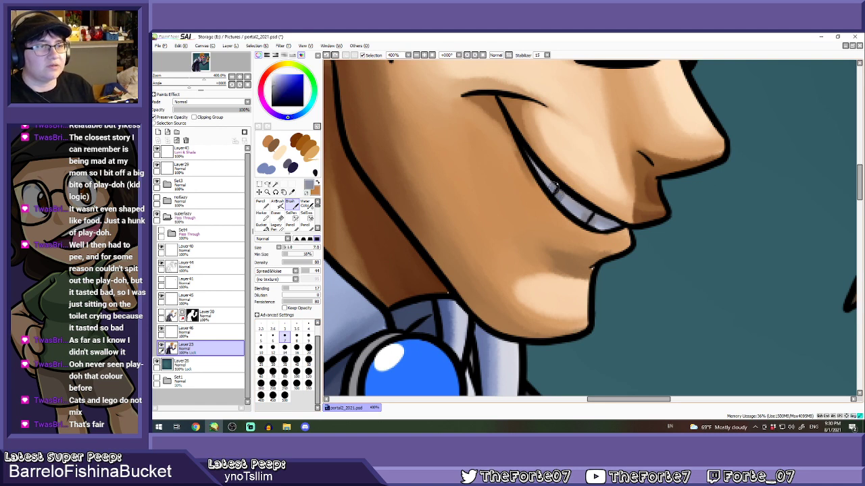
{"action": "left_click", "coordinate": [550, 183], "text": "alt"}
{"action": "left_click_drag", "start_coordinate": [550, 185], "coordinate": [542, 174]}
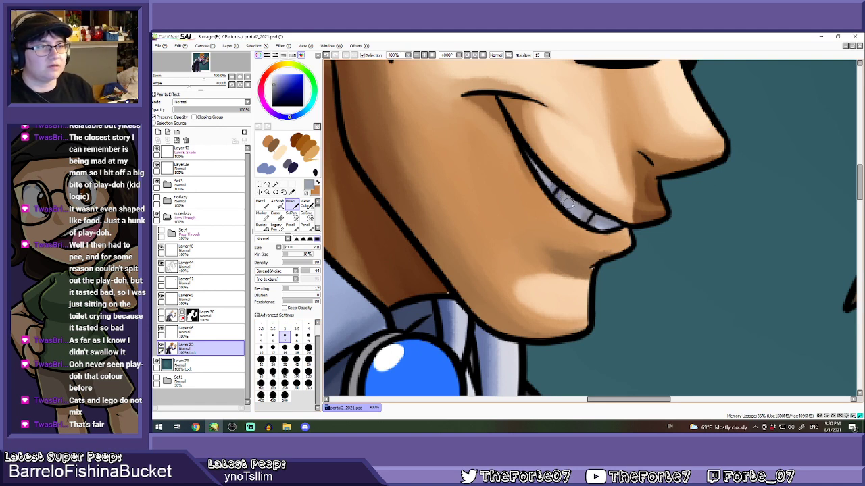
{"action": "left_click", "coordinate": [578, 209], "text": "alt"}
{"action": "left_click_drag", "start_coordinate": [579, 211], "coordinate": [581, 216]}
{"action": "left_click", "coordinate": [582, 215], "text": "alt"}
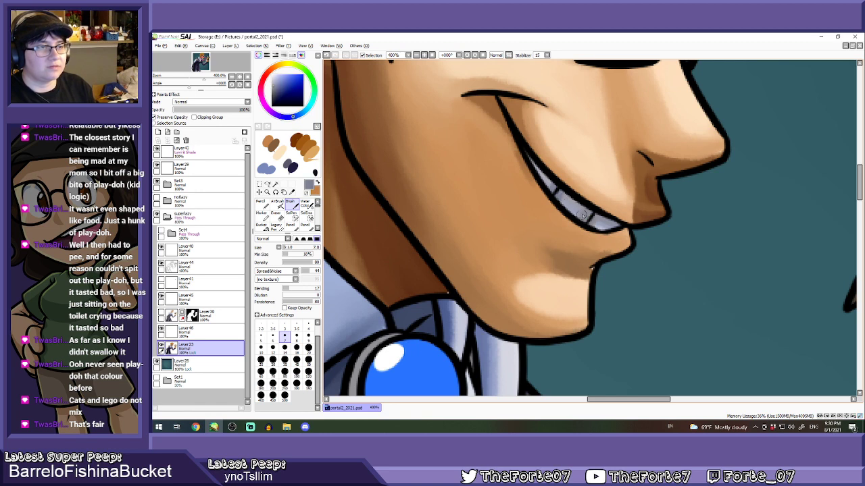
{"action": "left_click", "coordinate": [585, 216], "text": "alt"}
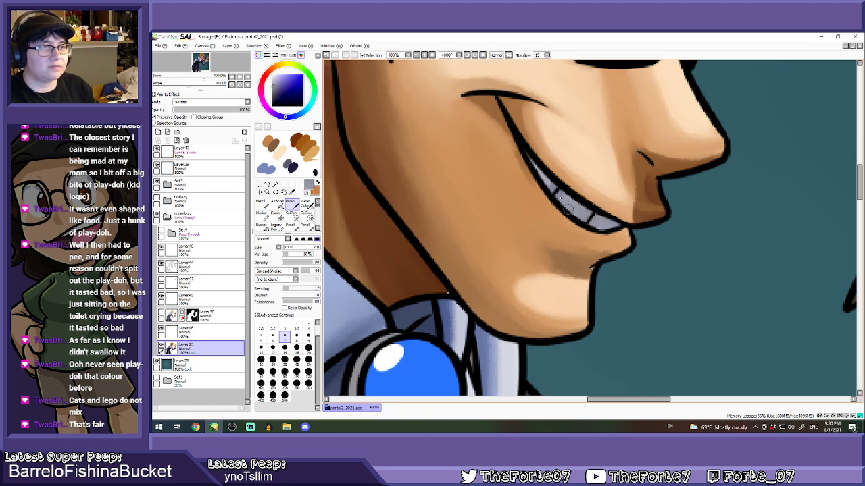
{"action": "scroll", "coordinate": [567, 199], "scroll_direction": "down", "scroll_amount": 1}
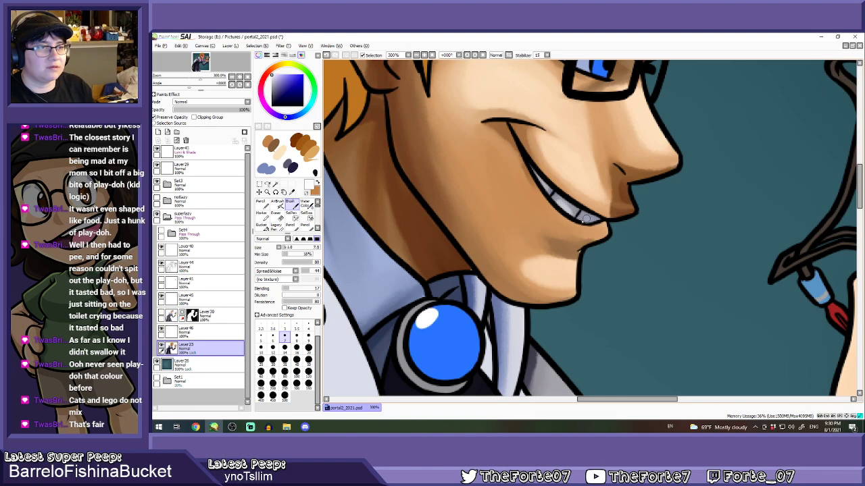
{"action": "scroll", "coordinate": [543, 186], "scroll_direction": "down", "scroll_amount": 3}
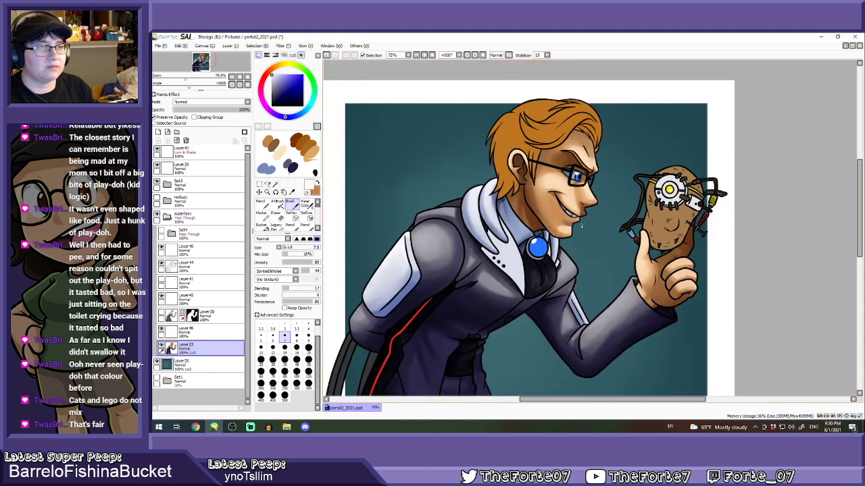
Paint a soft brown shadow on the skin beneath the lower lip
{"action": "scroll", "coordinate": [578, 227], "scroll_direction": "up", "scroll_amount": 2}
{"action": "scroll", "coordinate": [566, 219], "scroll_direction": "up", "scroll_amount": 2}
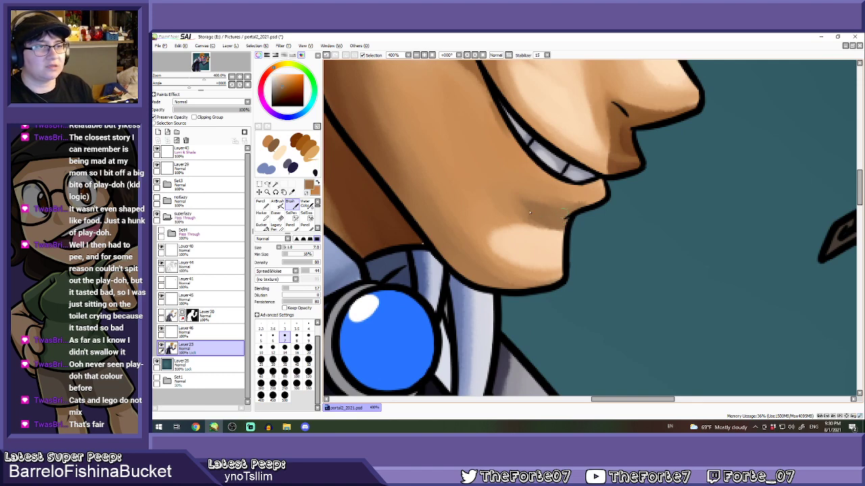
{"action": "scroll", "coordinate": [513, 204], "scroll_direction": "down", "scroll_amount": 3}
{"action": "scroll", "coordinate": [559, 217], "scroll_direction": "up", "scroll_amount": 2}
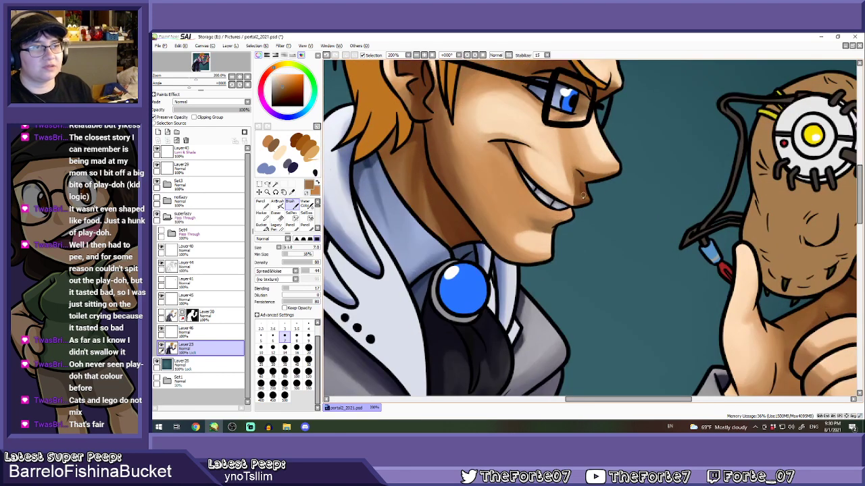
{"action": "scroll", "coordinate": [540, 220], "scroll_direction": "up", "scroll_amount": 1}
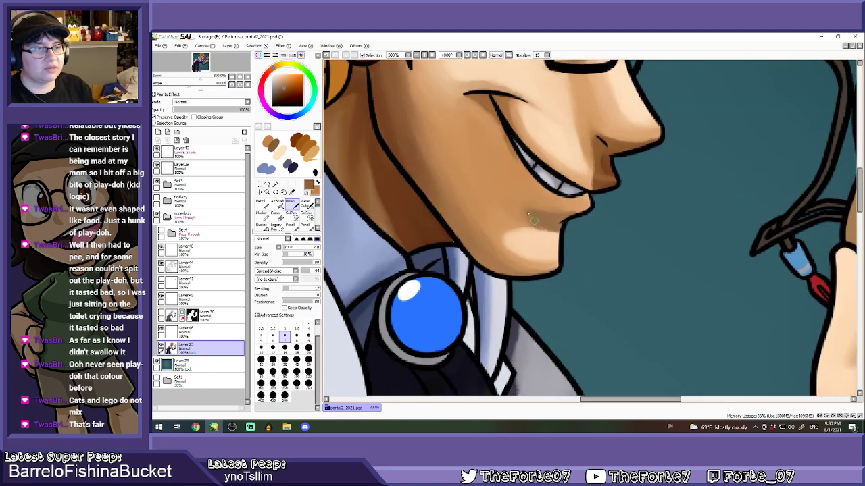
{"action": "left_click_drag", "start_coordinate": [530, 217], "coordinate": [560, 233]}
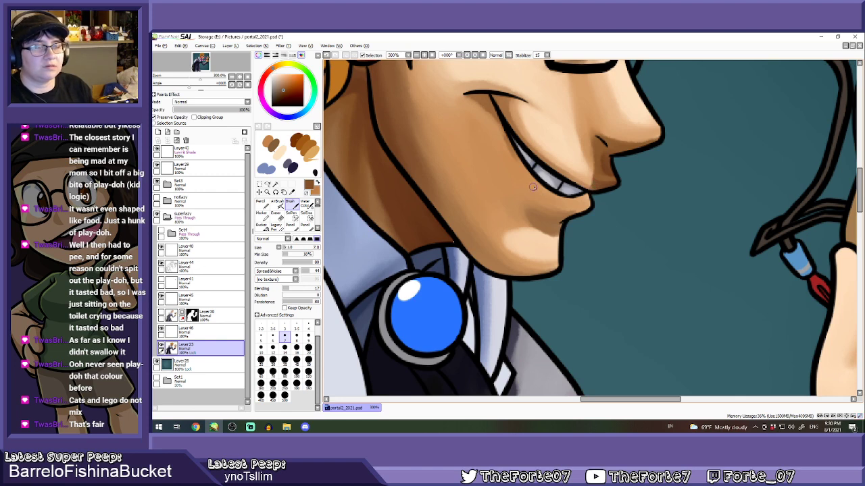
Try a pale tan and a muted red rim along the lower edge of the smile
{"action": "left_click", "coordinate": [379, 132], "text": "alt"}
{"action": "left_click", "coordinate": [277, 79]}
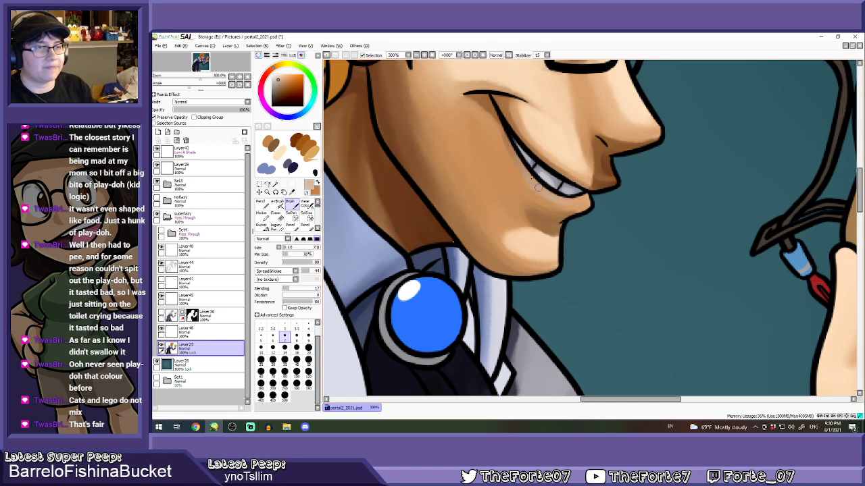
{"action": "scroll", "coordinate": [537, 187], "scroll_direction": "down", "scroll_amount": 3}
{"action": "scroll", "coordinate": [506, 139], "scroll_direction": "up", "scroll_amount": 3}
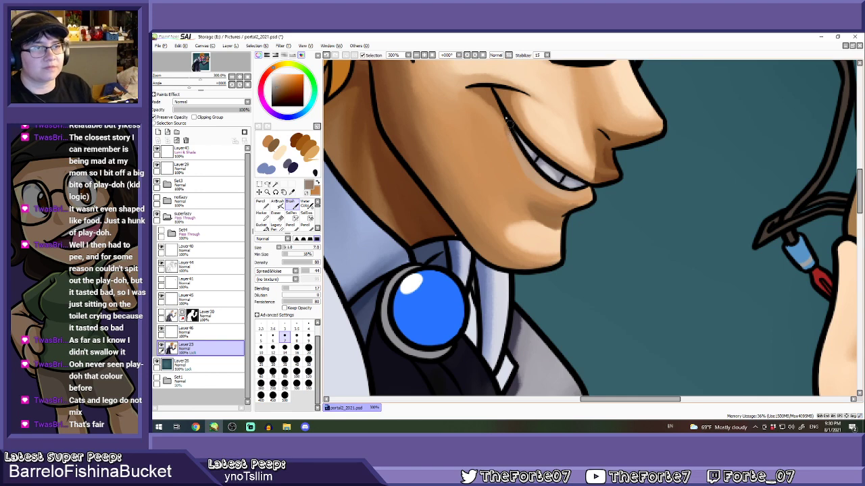
{"action": "mouse_move", "coordinate": [507, 123]}
{"action": "left_mouse_down"}
{"action": "mouse_move", "coordinate": [525, 163]}
{"action": "mouse_move", "coordinate": [553, 189]}
{"action": "mouse_move", "coordinate": [585, 192]}
{"action": "left_mouse_up"}
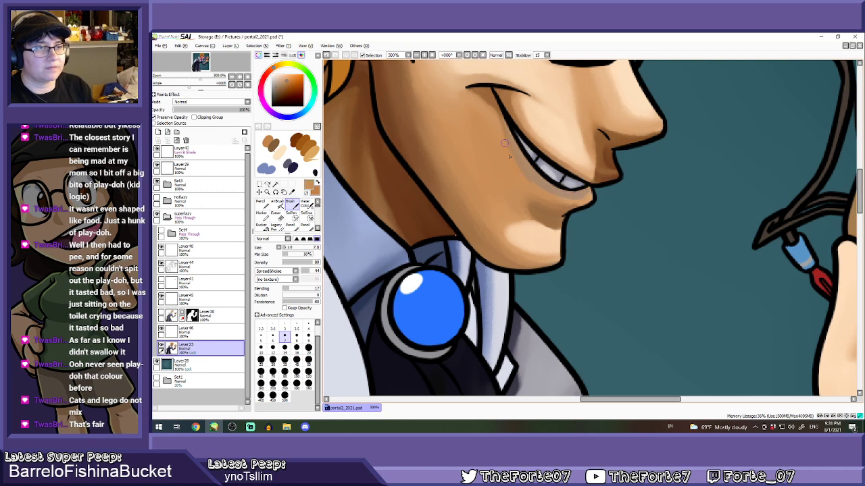
{"action": "left_click", "coordinate": [267, 73]}
{"action": "left_click", "coordinate": [286, 82]}
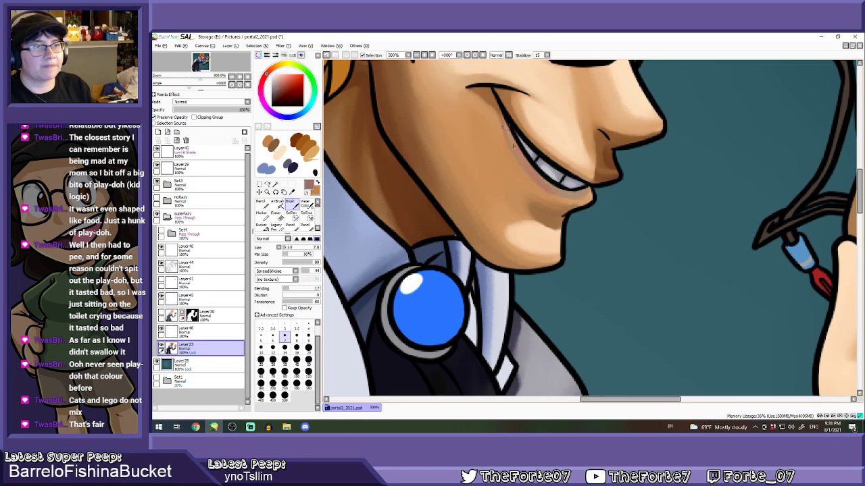
{"action": "scroll", "coordinate": [552, 195], "scroll_direction": "down", "scroll_amount": 4}
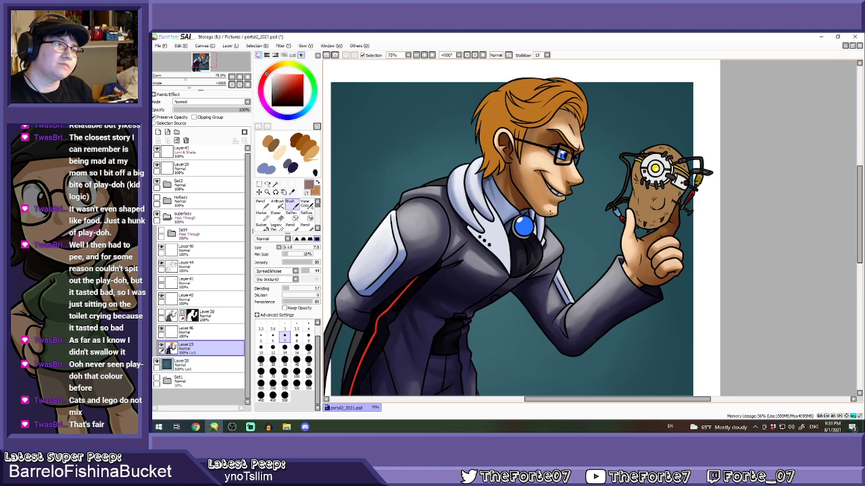
Shade the skin along the lower edge of the smile with brown, blending it with sampled skin tones
{"action": "scroll", "coordinate": [551, 211], "scroll_direction": "up", "scroll_amount": 5}
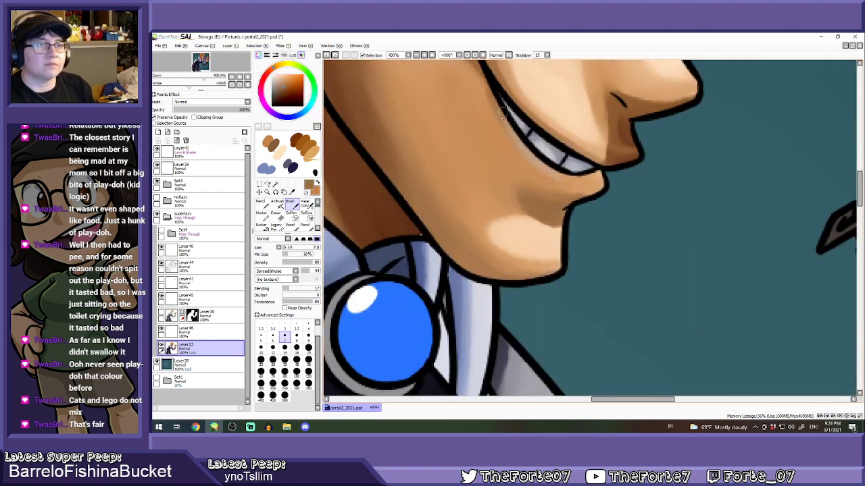
{"action": "left_click_drag", "start_coordinate": [495, 104], "coordinate": [552, 172]}
{"action": "mouse_move", "coordinate": [504, 129]}
{"action": "left_mouse_down"}
{"action": "mouse_move", "coordinate": [558, 173]}
{"action": "mouse_move", "coordinate": [558, 134]}
{"action": "mouse_move", "coordinate": [533, 144]}
{"action": "mouse_move", "coordinate": [542, 157]}
{"action": "mouse_move", "coordinate": [506, 126]}
{"action": "mouse_move", "coordinate": [559, 176]}
{"action": "mouse_move", "coordinate": [512, 139]}
{"action": "mouse_move", "coordinate": [585, 179]}
{"action": "mouse_move", "coordinate": [559, 180]}
{"action": "mouse_move", "coordinate": [598, 170]}
{"action": "left_mouse_up"}
{"action": "right_click", "coordinate": [560, 181]}
{"action": "right_click", "coordinate": [551, 187]}
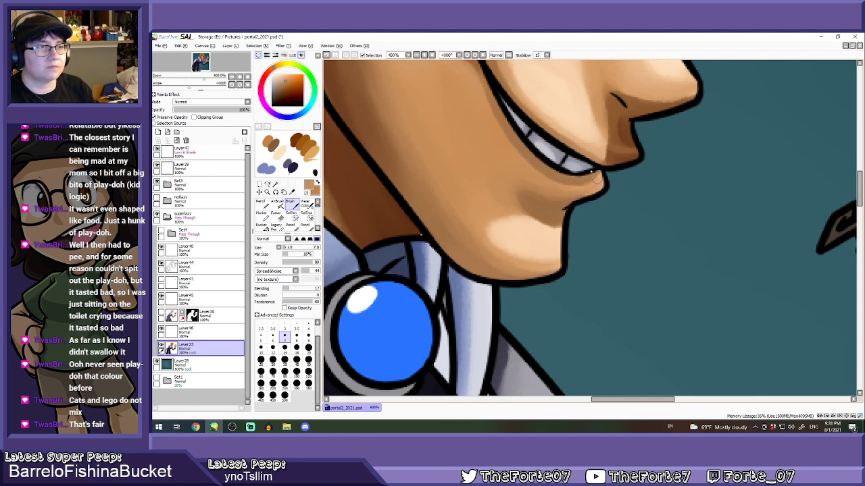
Shade the side of the nose around the nostril with brown and blend it with sampled skin tones
{"action": "scroll", "coordinate": [574, 171], "scroll_direction": "down", "scroll_amount": 7}
{"action": "scroll", "coordinate": [537, 172], "scroll_direction": "up", "scroll_amount": 2}
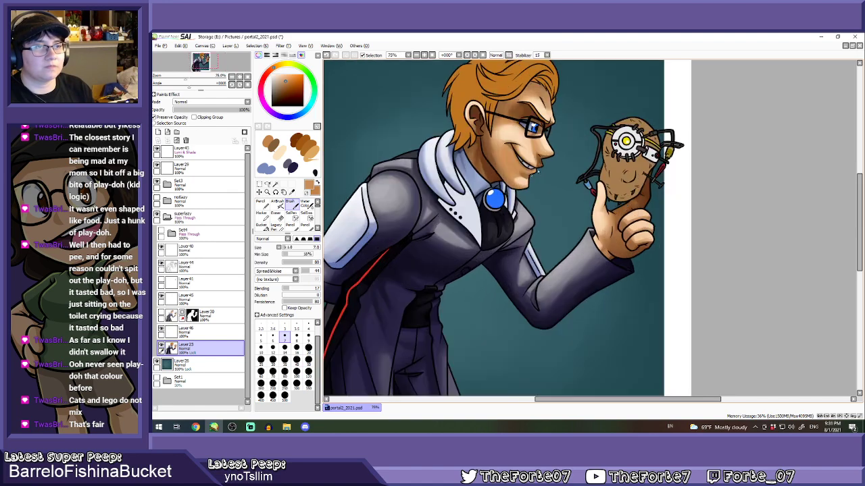
{"action": "scroll", "coordinate": [539, 172], "scroll_direction": "up", "scroll_amount": 6}
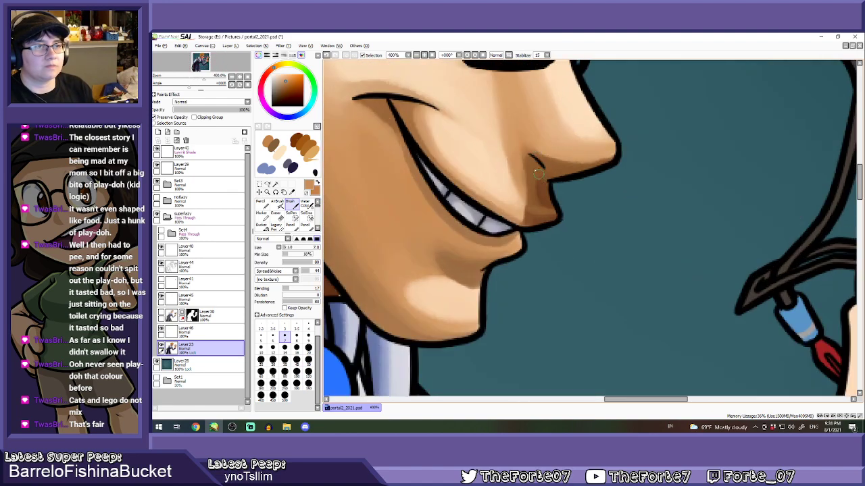
{"action": "left_click_drag", "start_coordinate": [535, 167], "coordinate": [523, 157]}
{"action": "scroll", "coordinate": [527, 149], "scroll_direction": "down", "scroll_amount": 5}
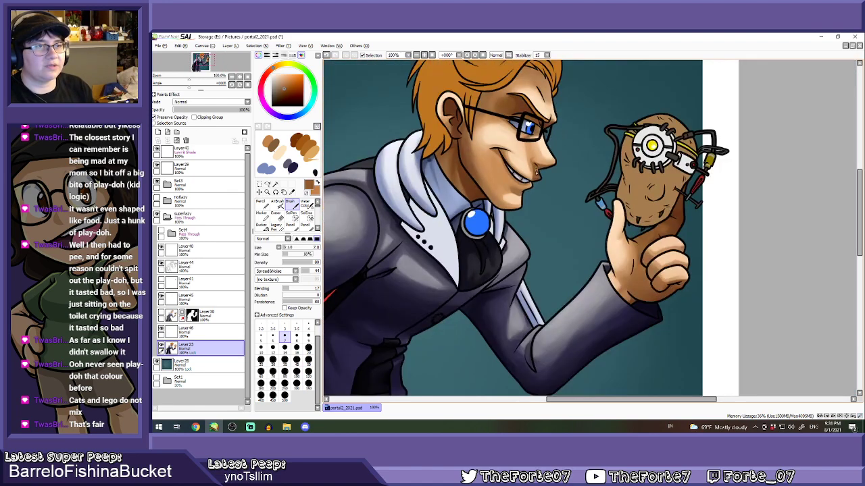
{"action": "scroll", "coordinate": [525, 166], "scroll_direction": "up", "scroll_amount": 4}
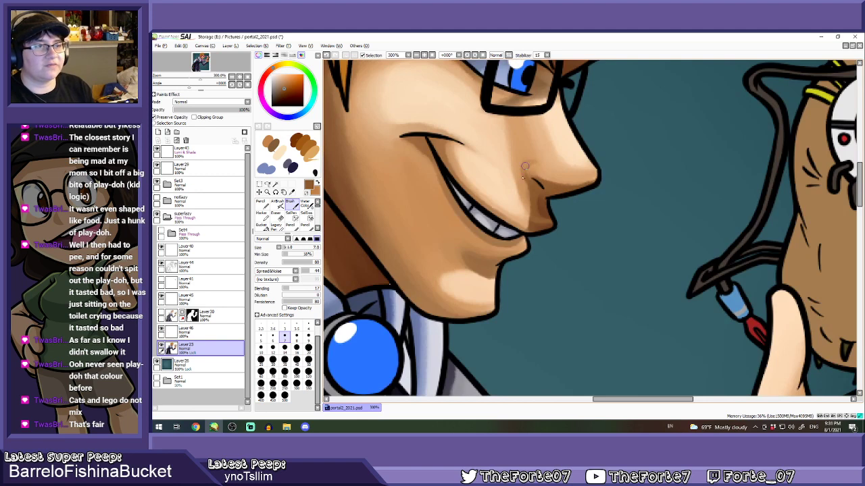
{"action": "scroll", "coordinate": [525, 166], "scroll_direction": "up", "scroll_amount": 1}
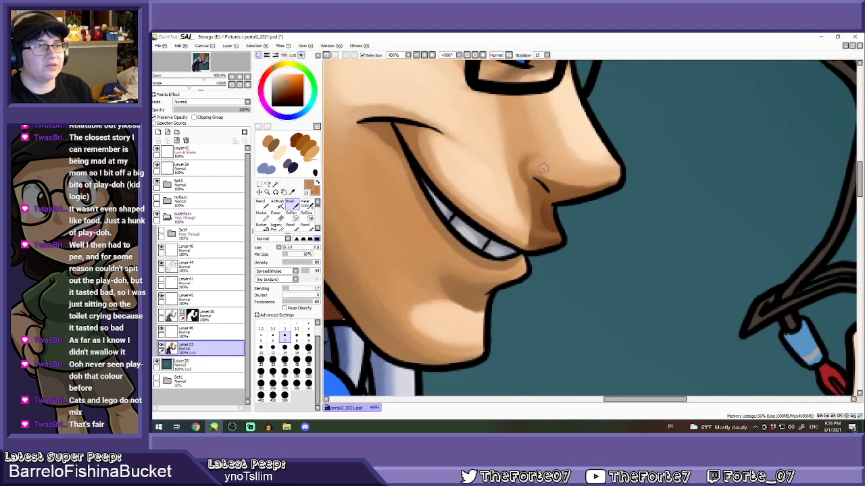
{"action": "right_click", "coordinate": [542, 169]}
{"action": "mouse_move", "coordinate": [542, 162]}
{"action": "left_mouse_down"}
{"action": "mouse_move", "coordinate": [531, 176]}
{"action": "mouse_move", "coordinate": [554, 177]}
{"action": "left_mouse_up"}
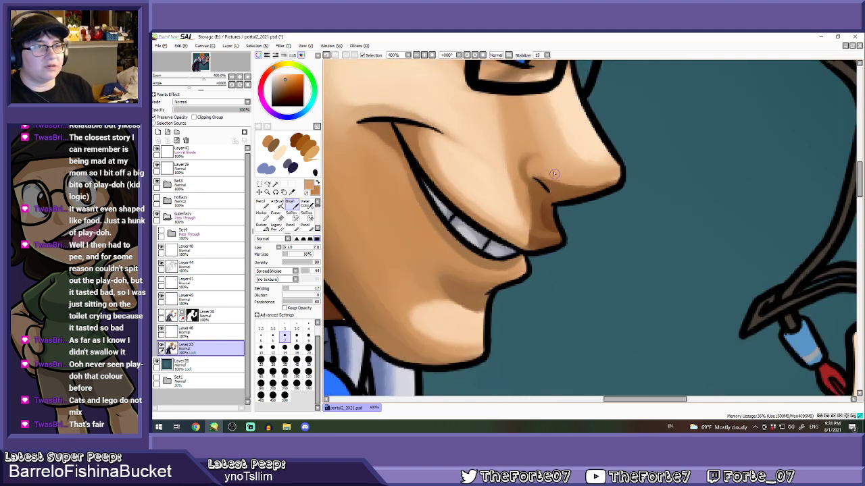
Touch up the shading on the tip and underside of the nose with sampled skin tones and check the whole figure
{"action": "right_click", "coordinate": [523, 156]}
{"action": "scroll", "coordinate": [558, 197], "scroll_direction": "down", "scroll_amount": 6}
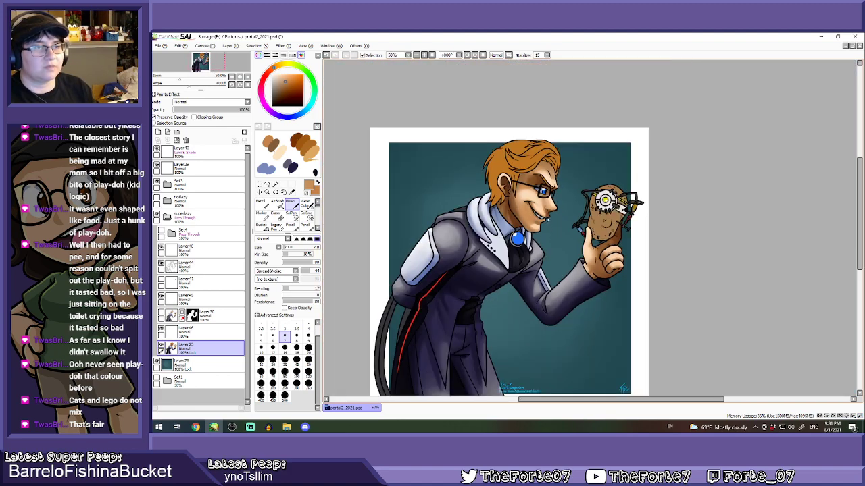
{"action": "scroll", "coordinate": [547, 219], "scroll_direction": "up", "scroll_amount": 5}
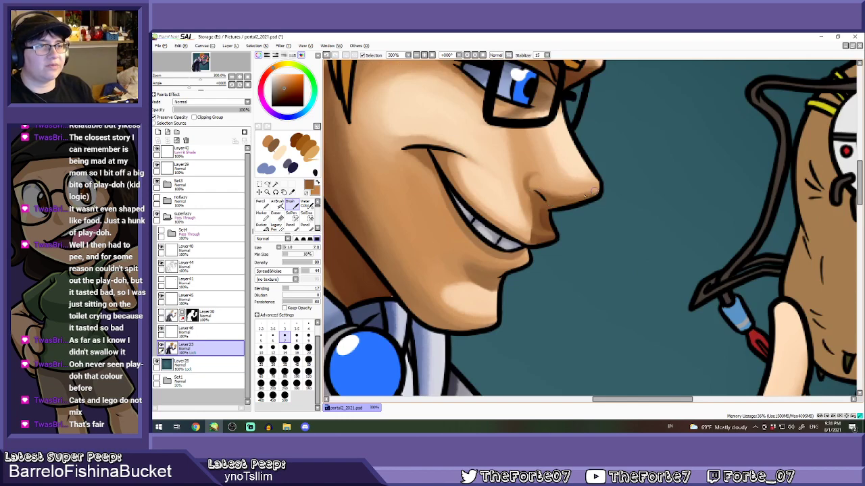
{"action": "scroll", "coordinate": [567, 195], "scroll_direction": "down", "scroll_amount": 2}
{"action": "scroll", "coordinate": [557, 188], "scroll_direction": "down", "scroll_amount": 2}
{"action": "scroll", "coordinate": [526, 203], "scroll_direction": "up", "scroll_amount": 2}
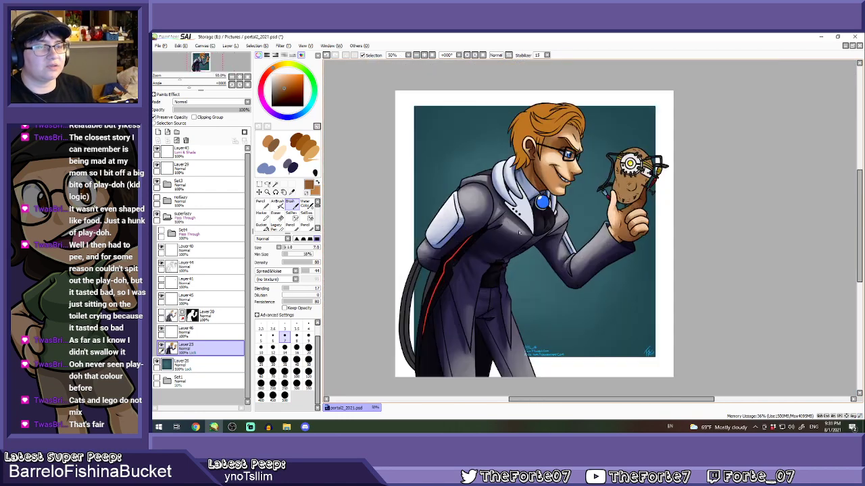
{"action": "scroll", "coordinate": [495, 187], "scroll_direction": "down", "scroll_amount": 1}
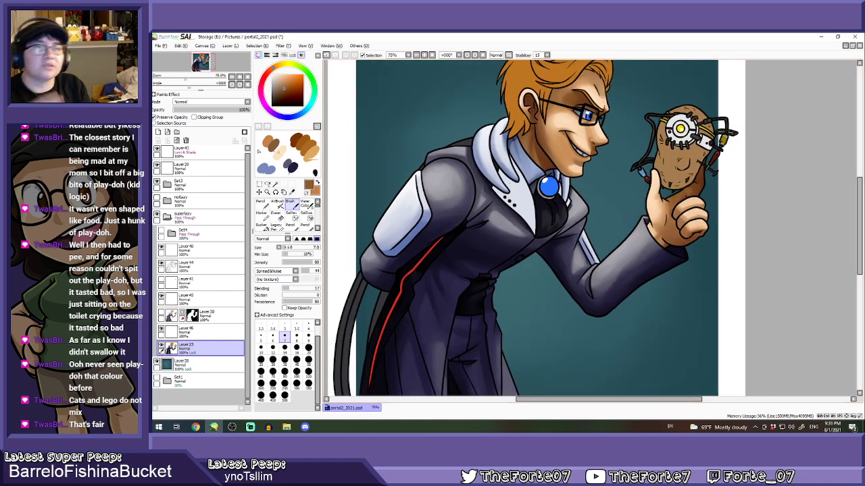
Select the large white lapel with dots below the scarf from the line art on Layer44 using the Magic Wand
{"action": "left_click", "coordinate": [276, 184]}
{"action": "left_click", "coordinate": [202, 265]}
{"action": "left_click", "coordinate": [528, 194]}
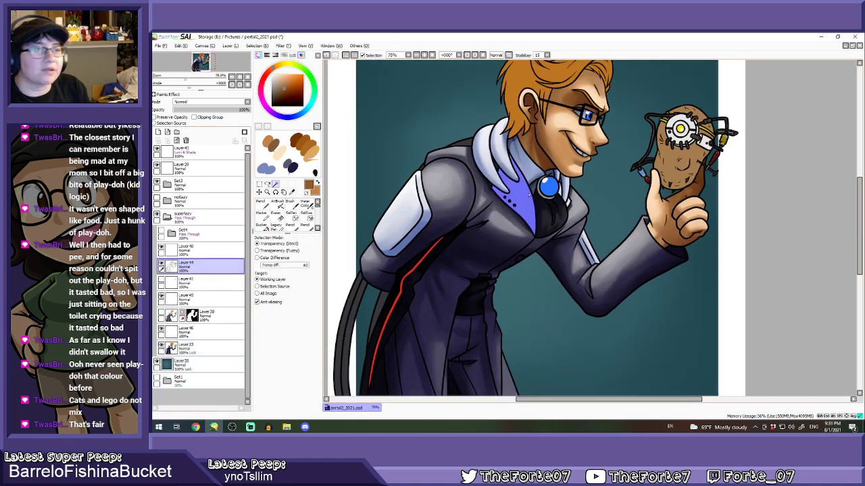
{"action": "left_click", "coordinate": [291, 215]}
{"action": "scroll", "coordinate": [512, 155], "scroll_direction": "up", "scroll_amount": 2}
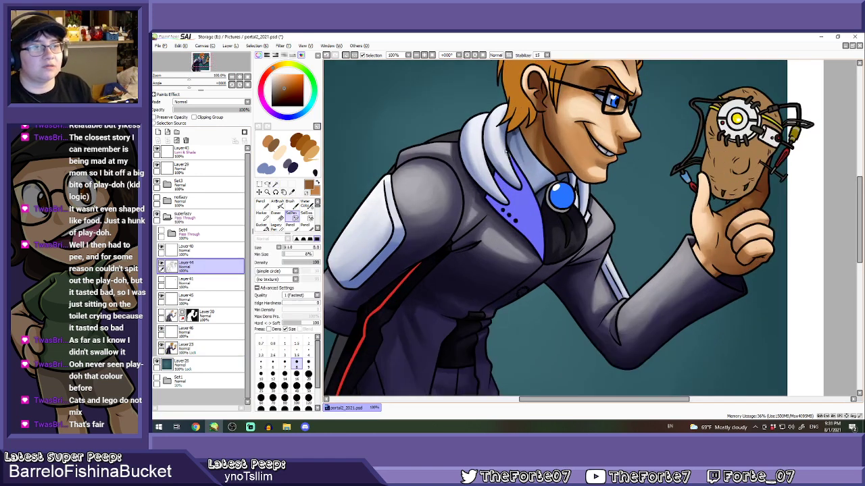
Add the white lapel areas on the far side of the brooch to the selection, filling missed spots with the selection pen
{"action": "left_click", "coordinate": [275, 183]}
{"action": "scroll", "coordinate": [605, 227], "scroll_direction": "up", "scroll_amount": 2}
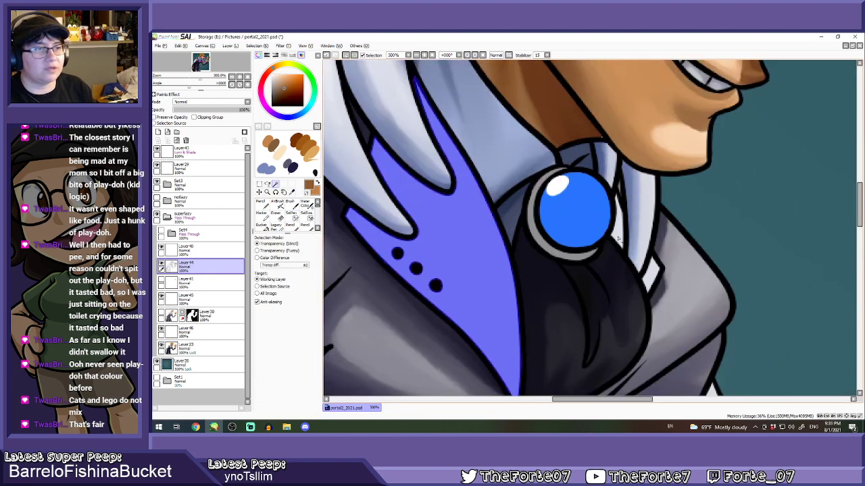
{"action": "left_click", "coordinate": [652, 277]}
{"action": "left_click", "coordinate": [291, 214]}
{"action": "left_click_drag", "start_coordinate": [615, 195], "coordinate": [616, 200]}
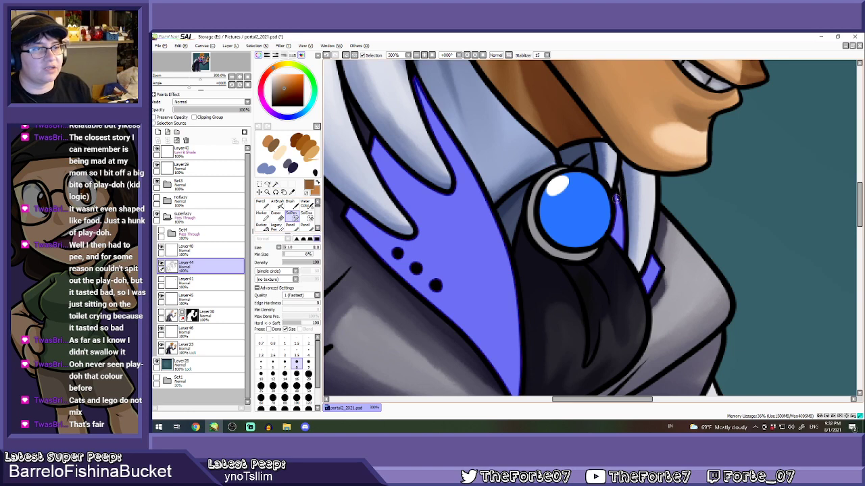
{"action": "scroll", "coordinate": [616, 199], "scroll_direction": "down", "scroll_amount": 3}
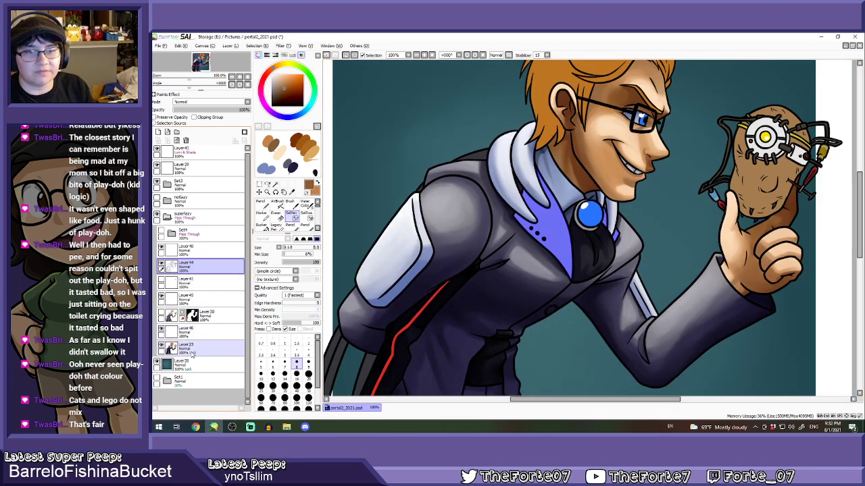
Paint blue-grey shading along the selected lapel on Layer23 with the Brush at size 35, using a colour sampled from the shoulder plate
{"action": "left_click", "coordinate": [191, 352]}
{"action": "left_click", "coordinate": [284, 386]}
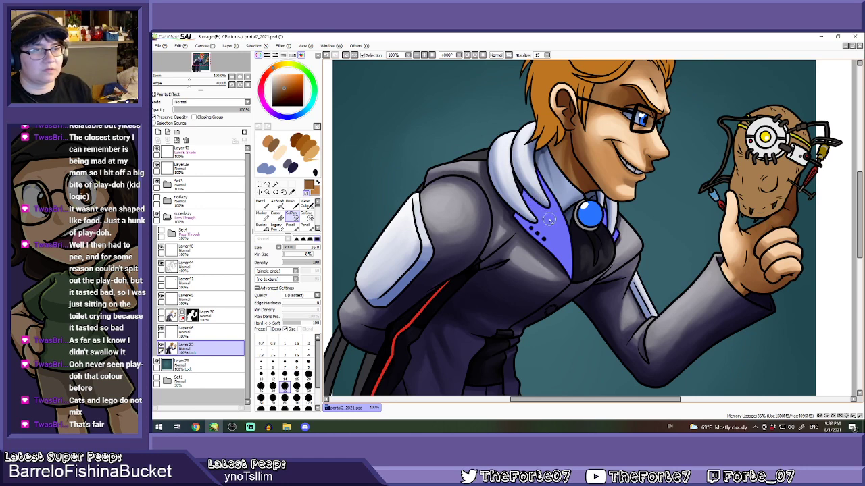
{"action": "left_click", "coordinate": [289, 202]}
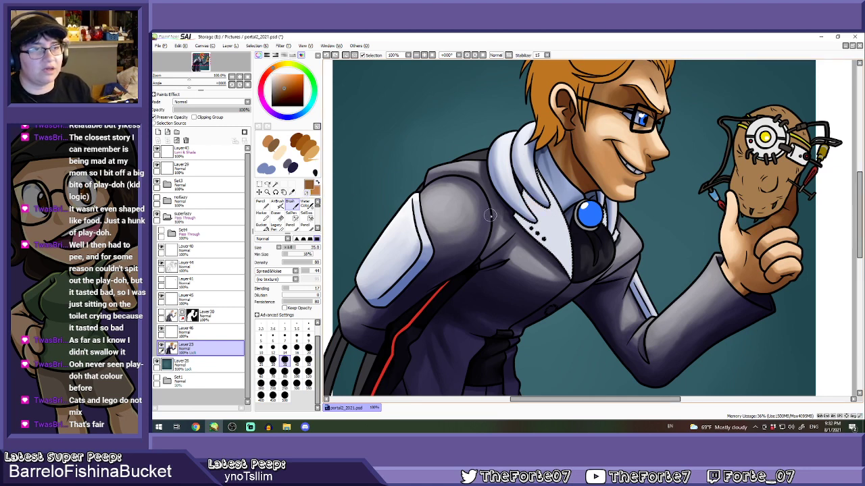
{"action": "left_click", "coordinate": [372, 292], "text": "alt"}
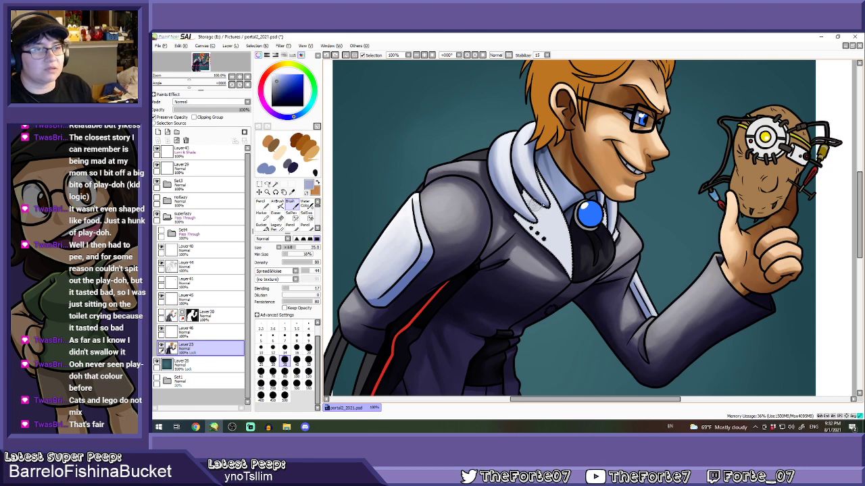
{"action": "mouse_move", "coordinate": [544, 180]}
{"action": "left_mouse_down"}
{"action": "mouse_move", "coordinate": [572, 226]}
{"action": "mouse_move", "coordinate": [572, 272]}
{"action": "left_mouse_up"}
{"action": "left_click_drag", "start_coordinate": [536, 235], "coordinate": [572, 282]}
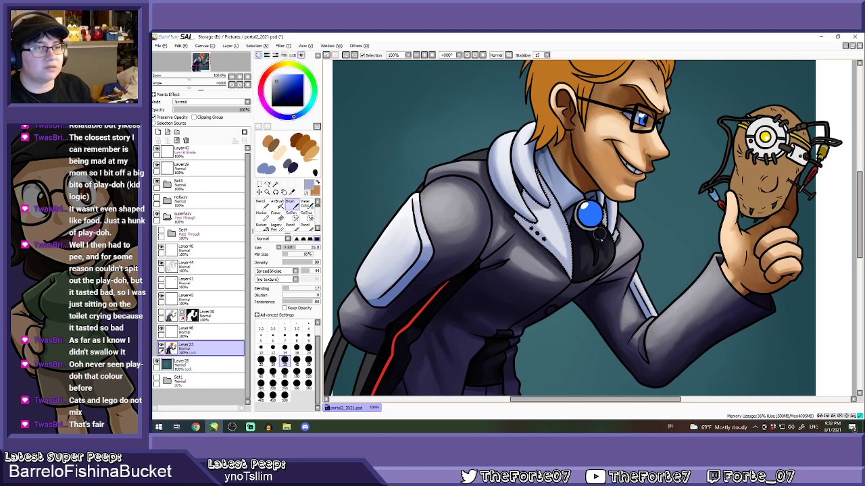
Deepen the lapel shadow beneath the scarf folds with a darker sampled blue, reducing the brush size to 16
{"action": "right_click", "coordinate": [389, 299]}
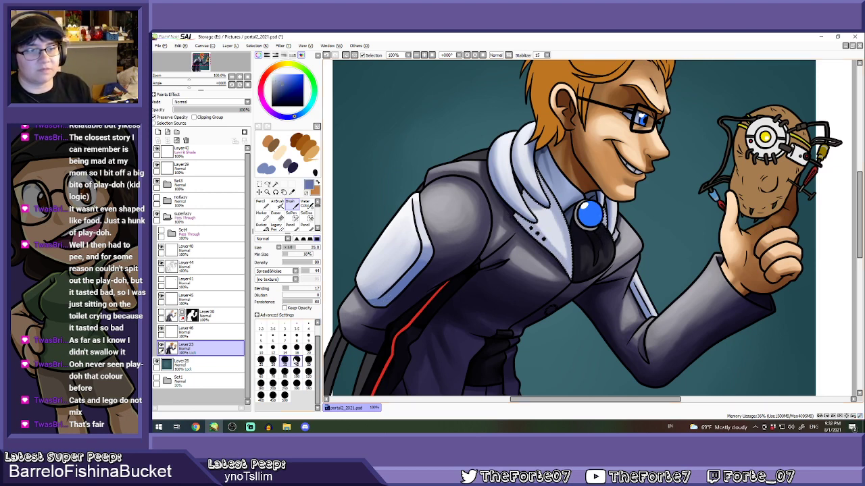
{"action": "left_click", "coordinate": [296, 360]}
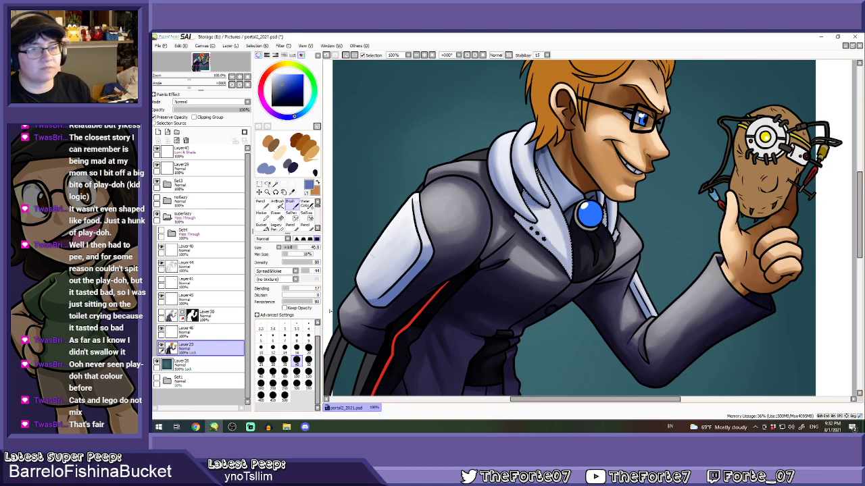
{"action": "key", "text": "bracketleft"}
{"action": "key", "text": "bracketleft"}
{"action": "key", "text": "bracketleft"}
{"action": "key", "text": "bracketleft"}
{"action": "key", "text": "bracketleft"}
{"action": "key", "text": "bracketleft"}
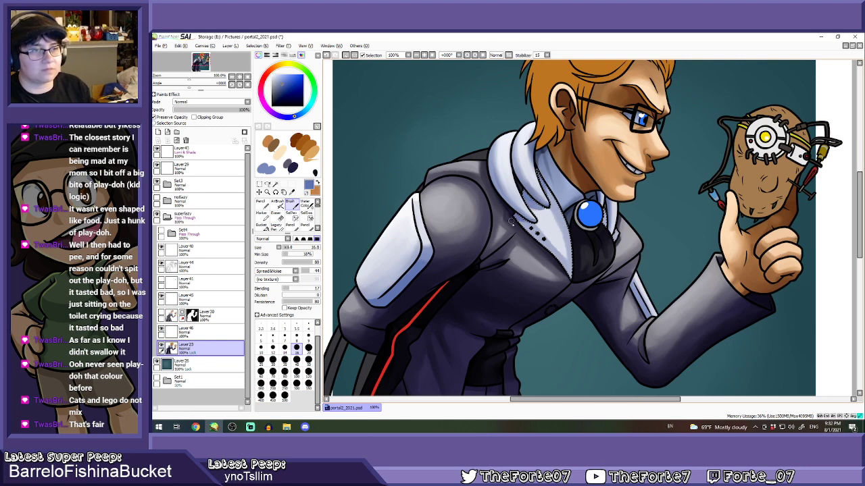
Blend the lapel's light and shadow areas with sampled pale and blue-grey tones at brush sizes 80 and 40
{"action": "left_click", "coordinate": [285, 371]}
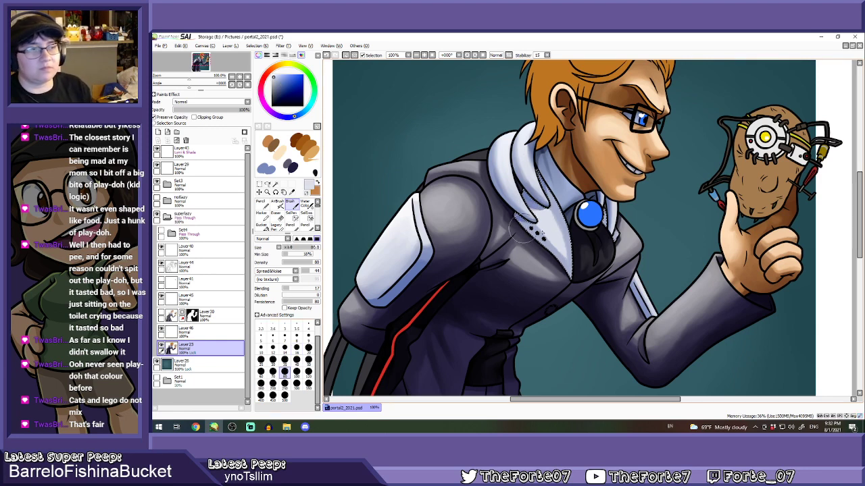
{"action": "right_click", "coordinate": [392, 283]}
{"action": "left_click", "coordinate": [297, 361]}
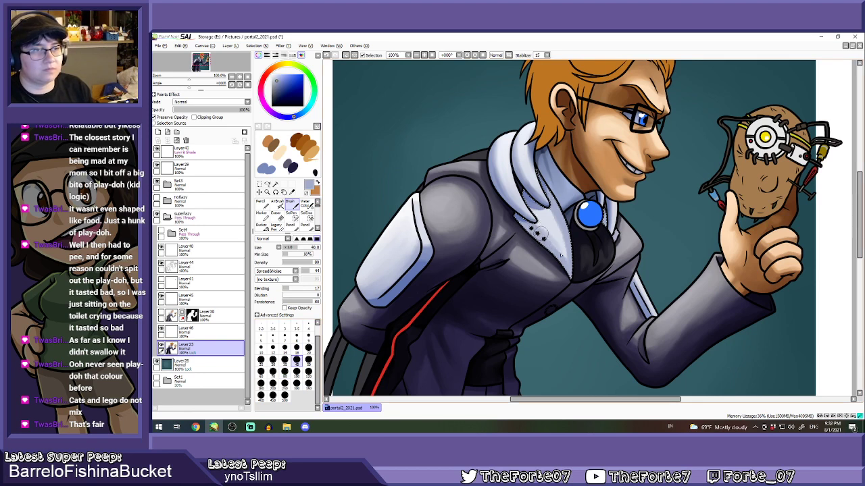
{"action": "left_click", "coordinate": [553, 226], "text": "alt"}
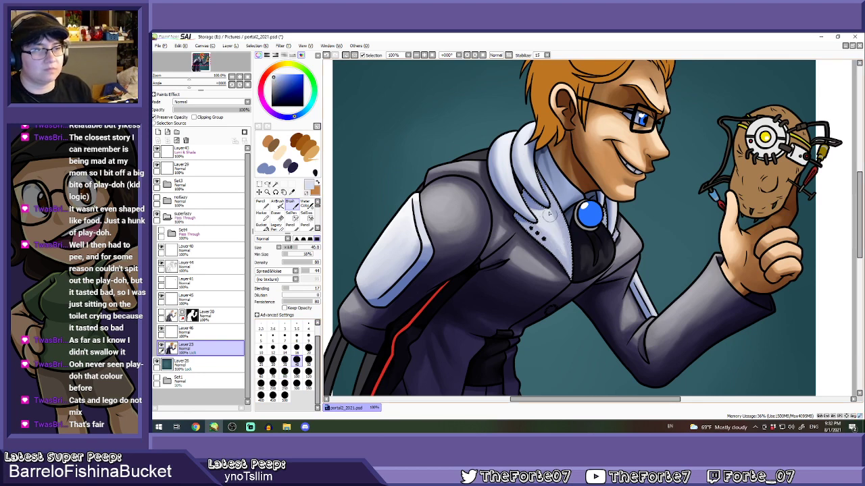
{"action": "left_click", "coordinate": [555, 215], "text": "alt"}
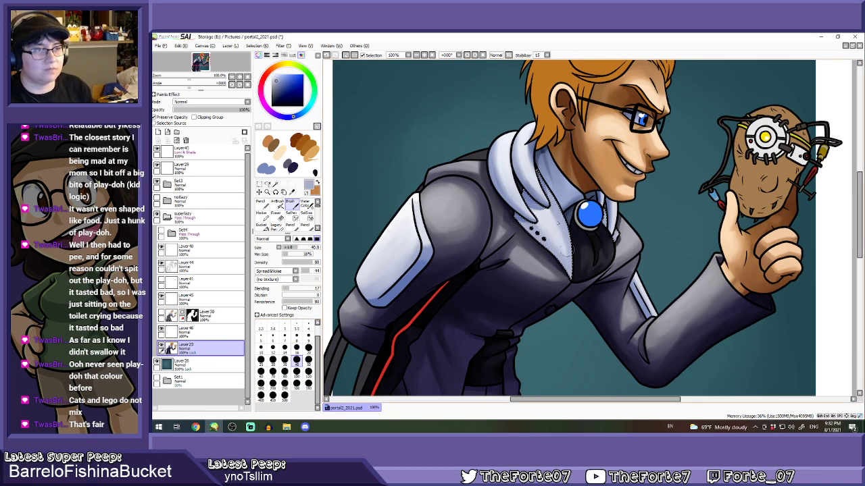
{"action": "left_click", "coordinate": [550, 230], "text": "alt"}
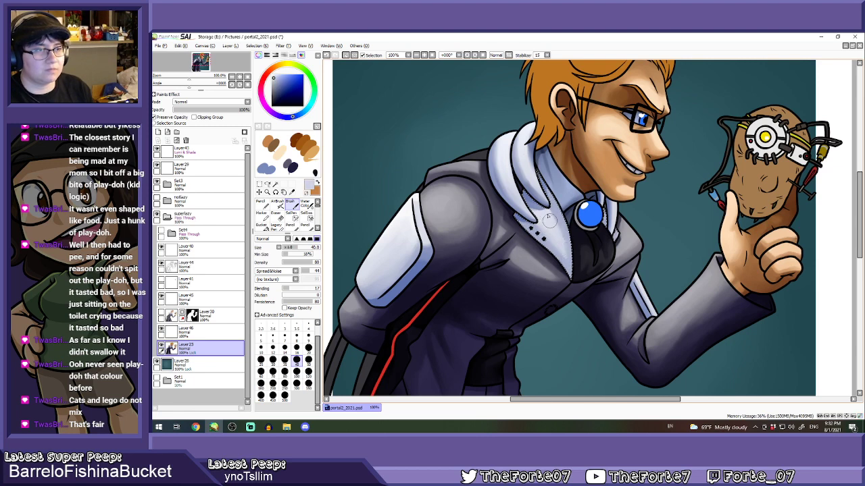
{"action": "left_click", "coordinate": [564, 248], "text": "alt"}
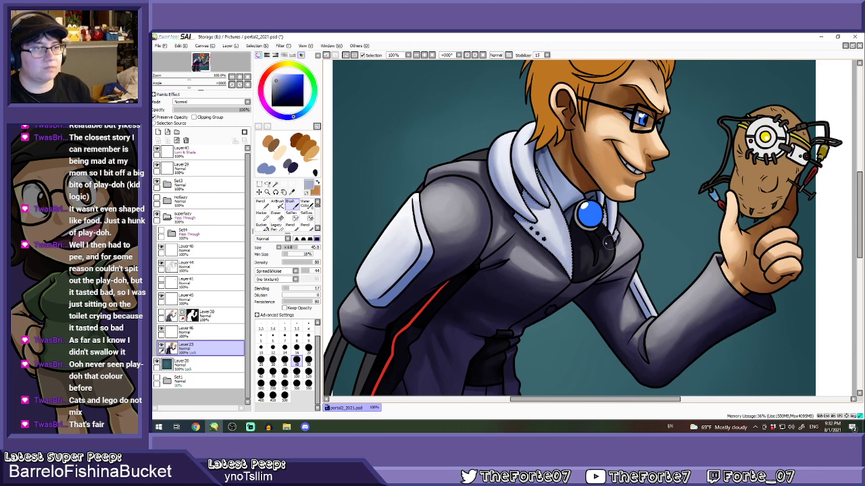
{"action": "left_click", "coordinate": [535, 245], "text": "alt"}
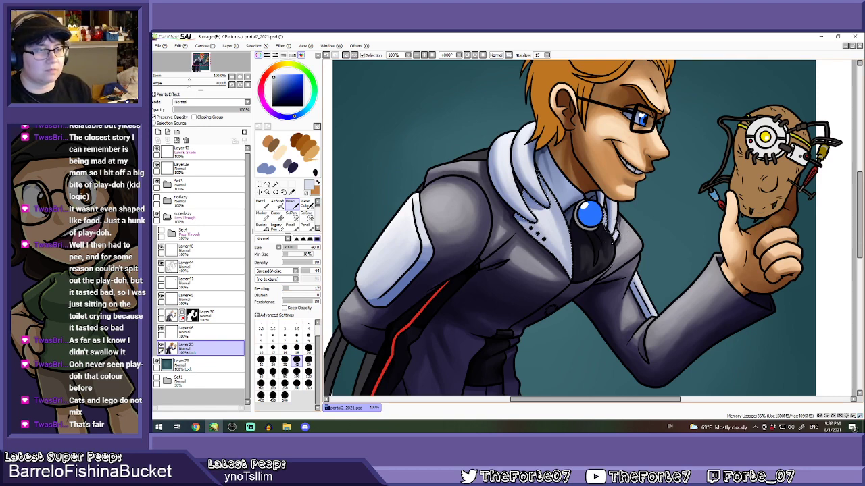
Add darker blue shadows under the scarf and beside the brooch at brush size 16, and clear the selection
{"action": "left_click", "coordinate": [498, 208], "text": "alt"}
{"action": "left_click", "coordinate": [296, 348]}
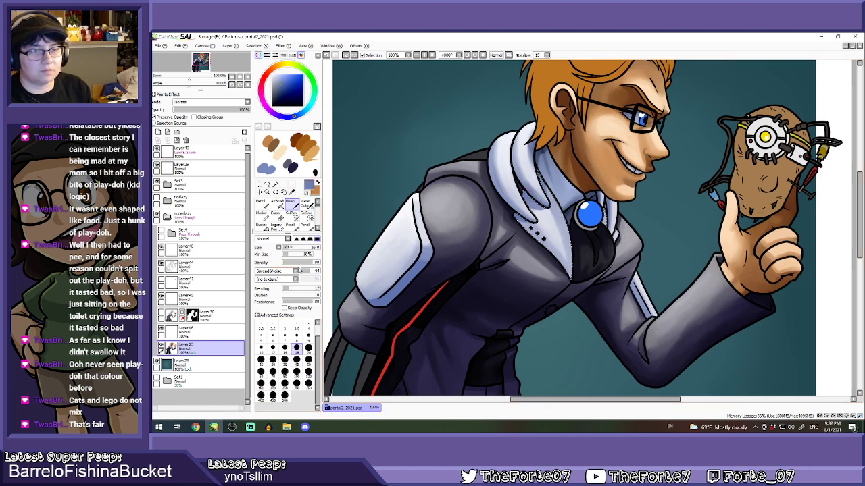
{"action": "left_click_drag", "start_coordinate": [534, 202], "coordinate": [533, 192]}
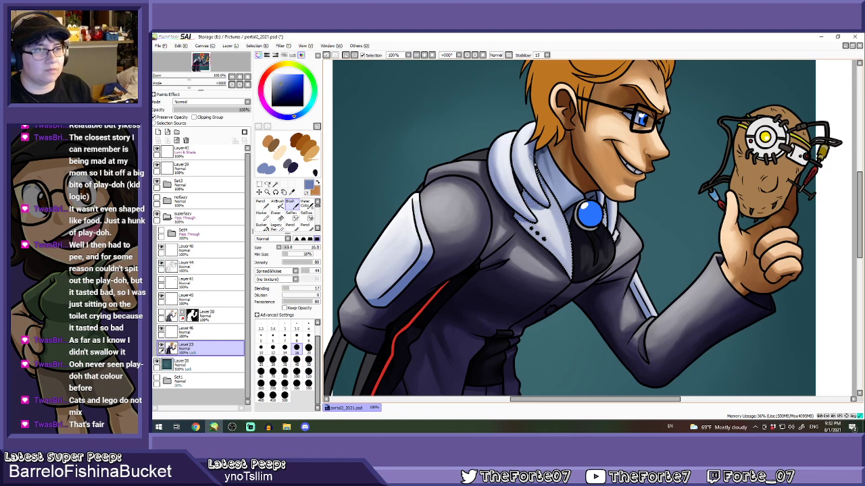
{"action": "left_click_drag", "start_coordinate": [611, 204], "coordinate": [612, 214]}
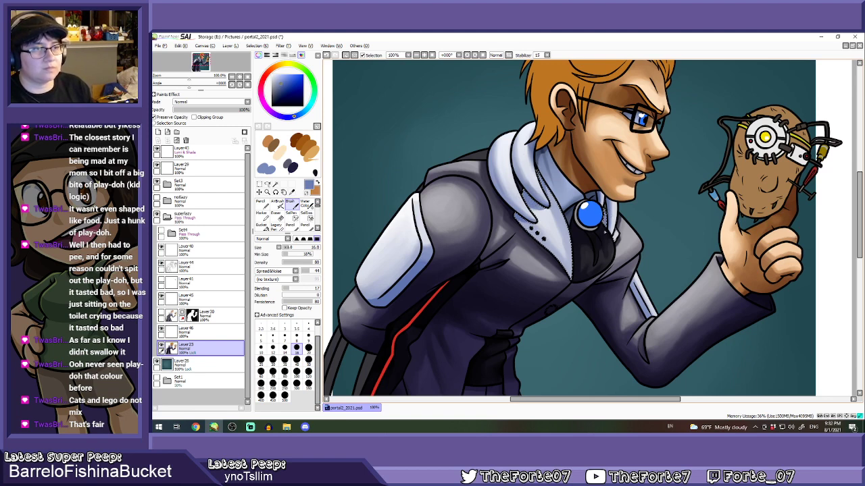
{"action": "left_click", "coordinate": [258, 46]}
{"action": "left_click", "coordinate": [264, 54]}
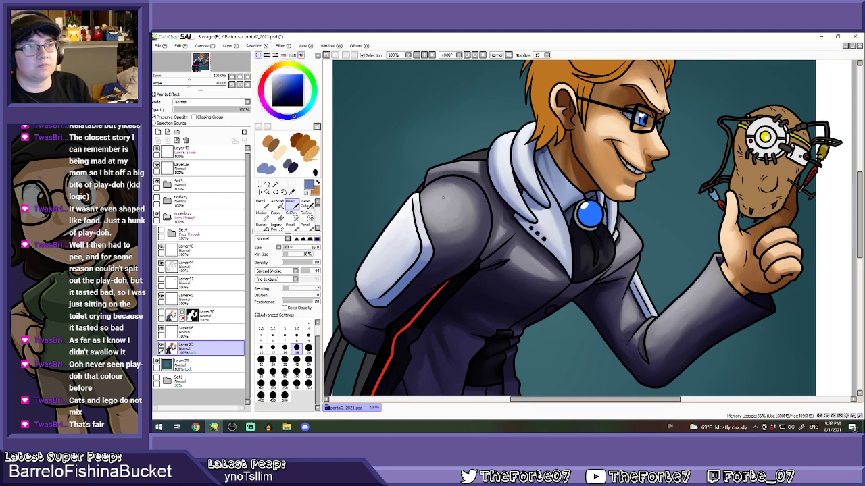
Retouch the collar area beside the brooch with a sampled dark navy at brush size 7
{"action": "right_click", "coordinate": [289, 165]}
{"action": "left_click", "coordinate": [284, 337]}
{"action": "scroll", "coordinate": [613, 208], "scroll_direction": "up", "scroll_amount": 4}
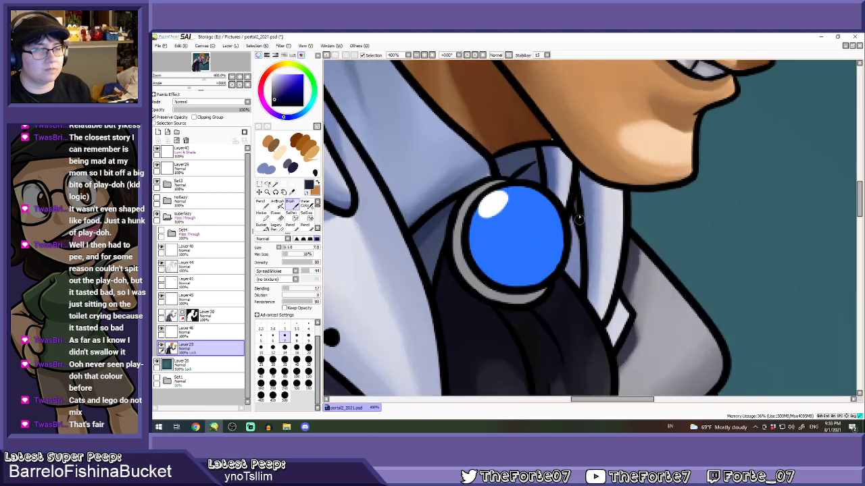
{"action": "scroll", "coordinate": [578, 206], "scroll_direction": "down", "scroll_amount": 1}
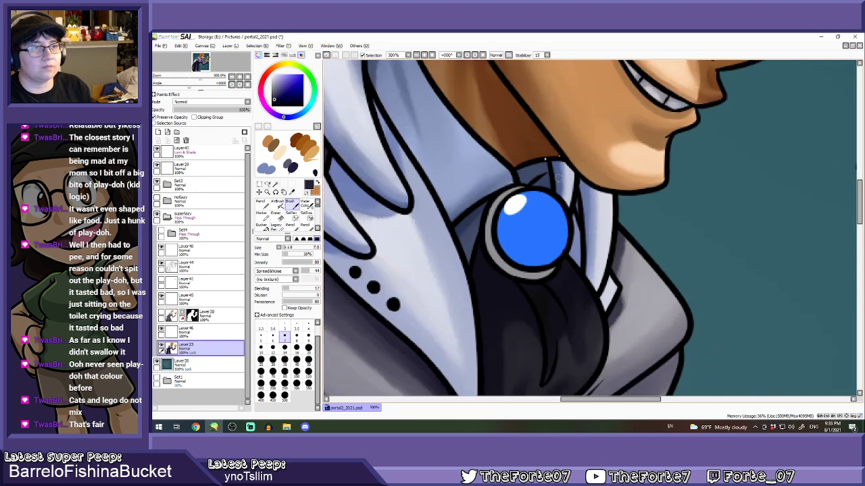
Touch up the neck skin along the collar edge above the brooch with sampled browns and check the whole figure
{"action": "right_click", "coordinate": [545, 151]}
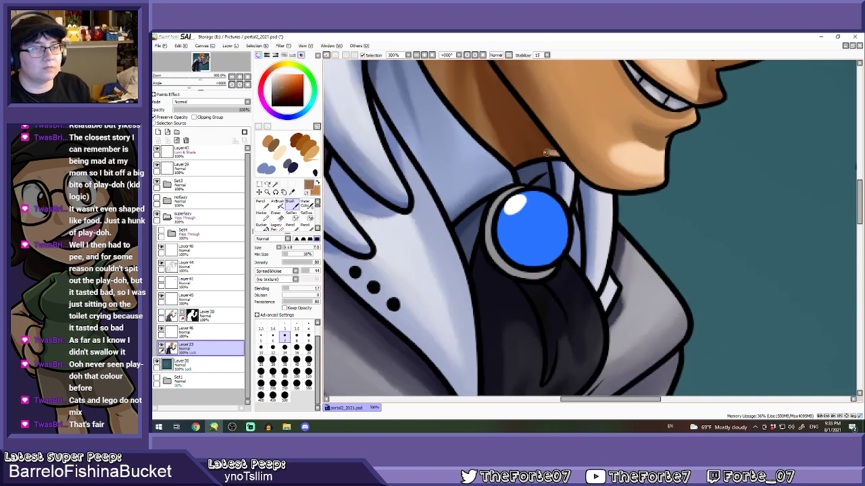
{"action": "scroll", "coordinate": [551, 155], "scroll_direction": "down", "scroll_amount": 5}
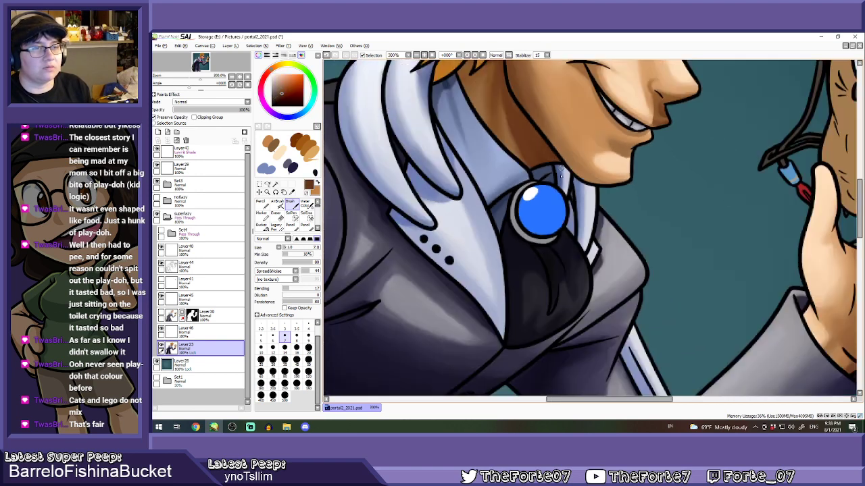
{"action": "scroll", "coordinate": [557, 176], "scroll_direction": "up", "scroll_amount": 2}
{"action": "scroll", "coordinate": [556, 177], "scroll_direction": "up", "scroll_amount": 3}
{"action": "scroll", "coordinate": [549, 190], "scroll_direction": "down", "scroll_amount": 4}
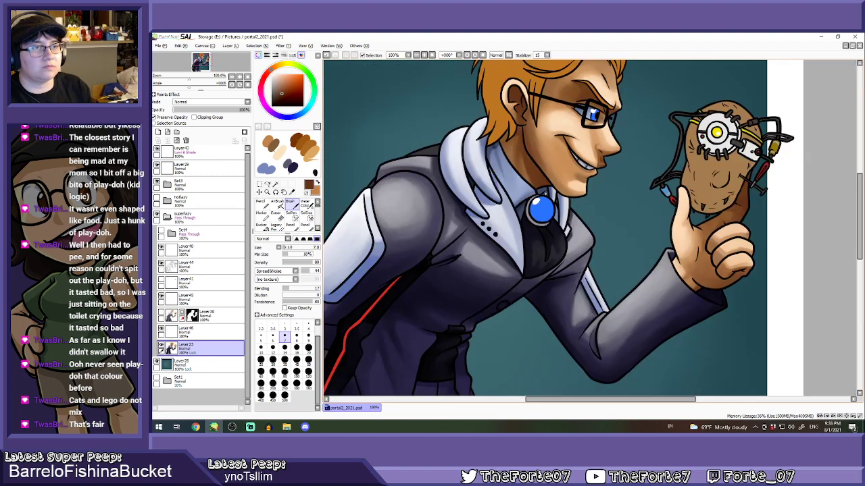
{"action": "scroll", "coordinate": [554, 183], "scroll_direction": "up", "scroll_amount": 2}
{"action": "scroll", "coordinate": [556, 183], "scroll_direction": "up", "scroll_amount": 3}
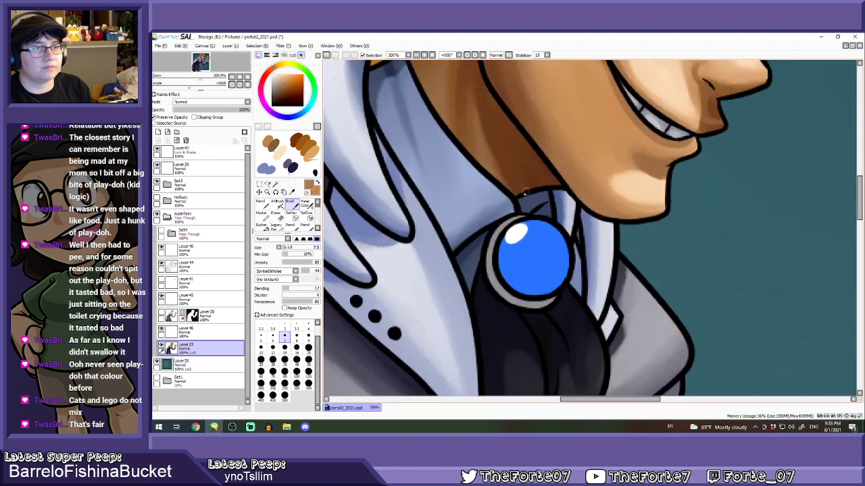
{"action": "scroll", "coordinate": [544, 188], "scroll_direction": "down", "scroll_amount": 4}
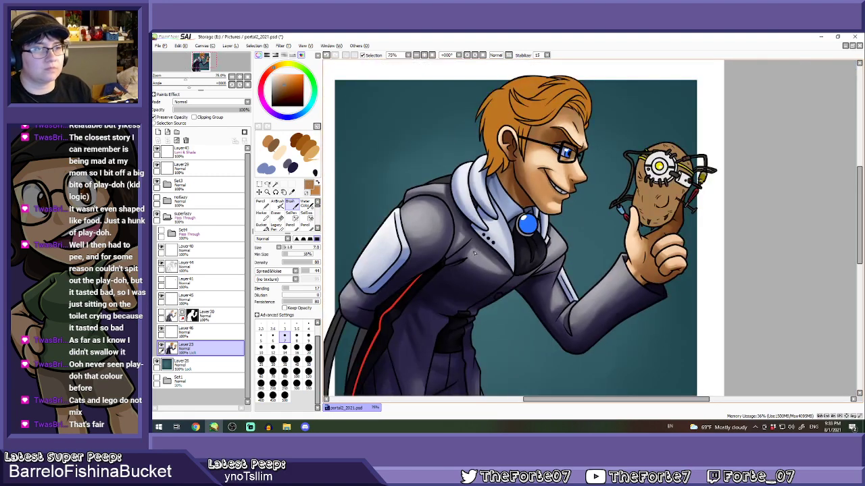
{"action": "scroll", "coordinate": [475, 252], "scroll_direction": "down", "scroll_amount": 1}
{"action": "scroll", "coordinate": [477, 251], "scroll_direction": "down", "scroll_amount": 1}
{"action": "scroll", "coordinate": [470, 258], "scroll_direction": "up", "scroll_amount": 1}
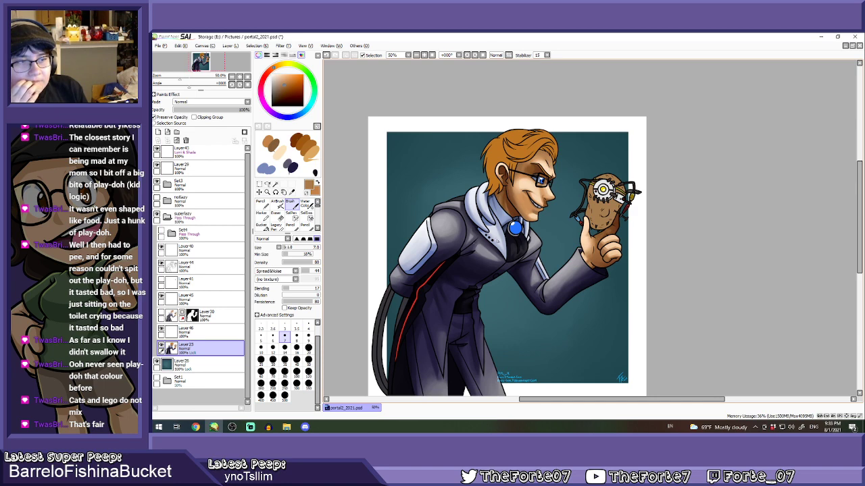
Shade the lower lapel edge and the folds under the scarf with blue tones at brush size 14 and check the whole figure
{"action": "scroll", "coordinate": [481, 197], "scroll_direction": "up", "scroll_amount": 4}
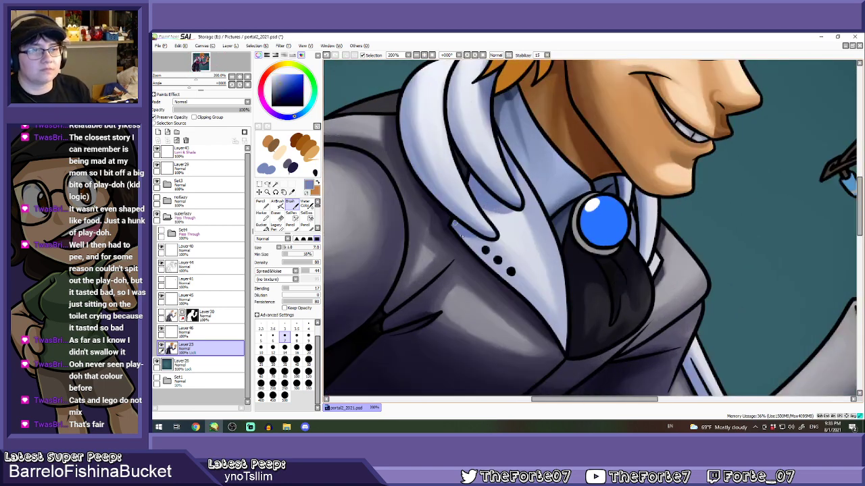
{"action": "left_click", "coordinate": [284, 347]}
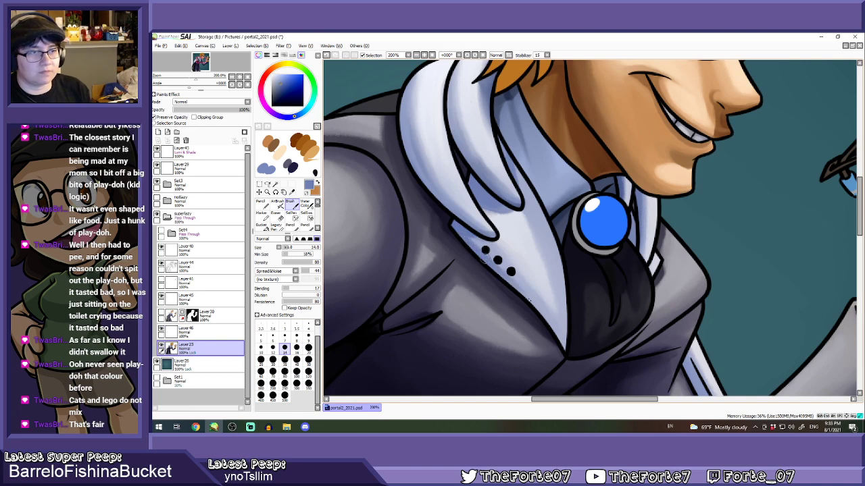
{"action": "left_click_drag", "start_coordinate": [508, 279], "coordinate": [566, 346]}
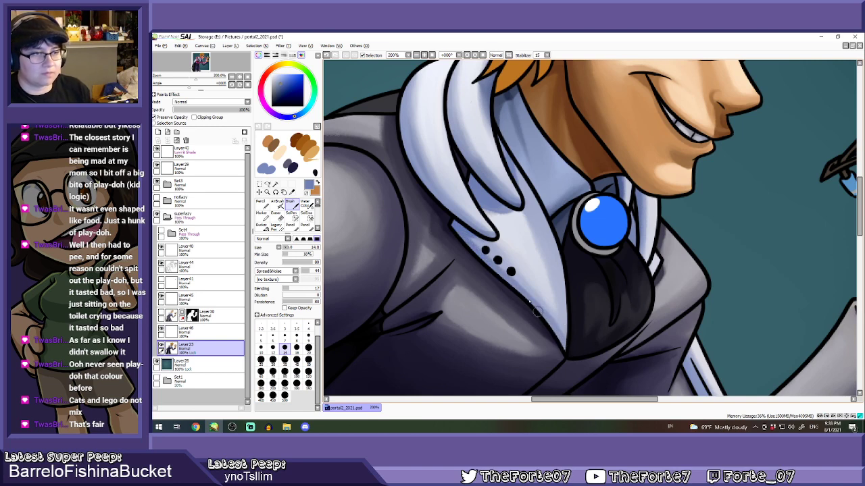
{"action": "left_click_drag", "start_coordinate": [539, 312], "coordinate": [559, 346]}
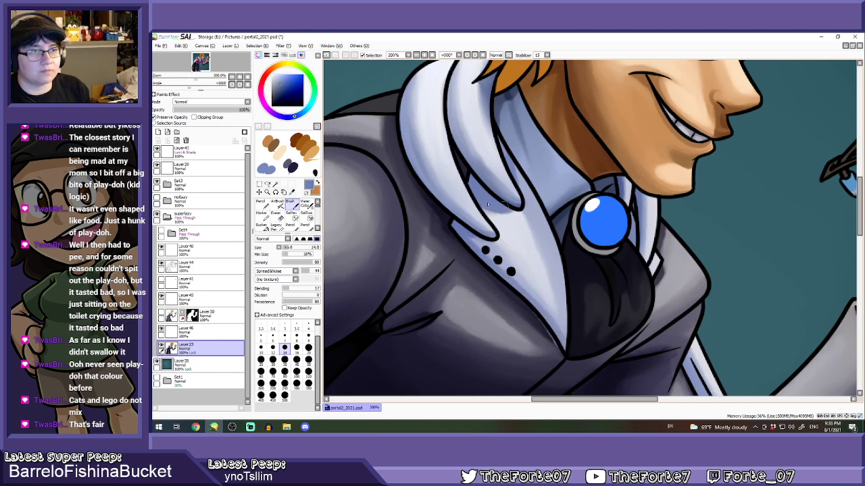
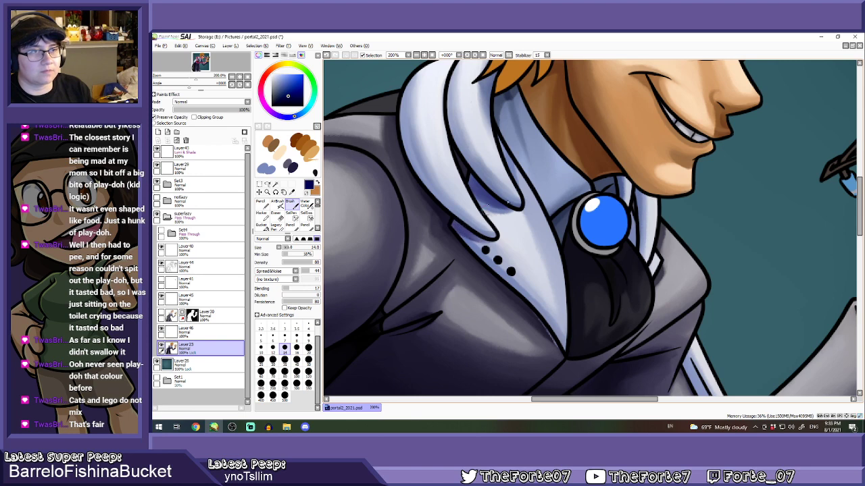
{"action": "scroll", "coordinate": [583, 214], "scroll_direction": "down", "scroll_amount": 1}
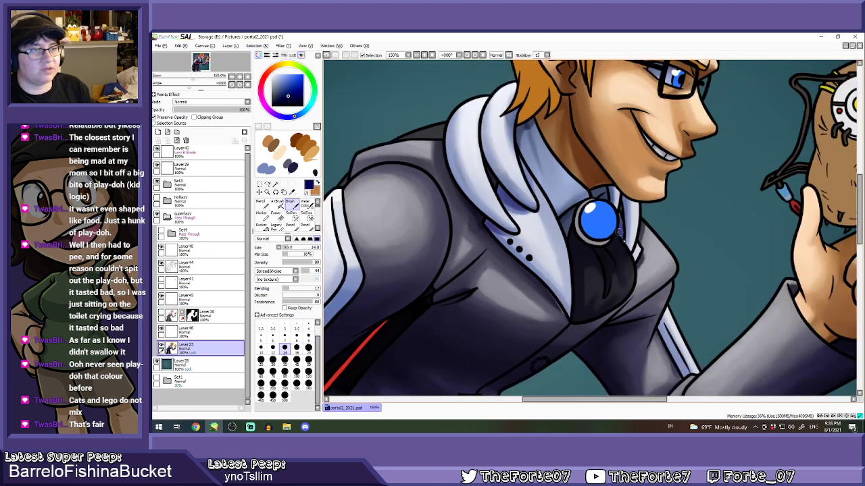
{"action": "scroll", "coordinate": [617, 236], "scroll_direction": "up", "scroll_amount": 2}
{"action": "scroll", "coordinate": [617, 237], "scroll_direction": "down", "scroll_amount": 3}
{"action": "scroll", "coordinate": [616, 239], "scroll_direction": "up", "scroll_amount": 2}
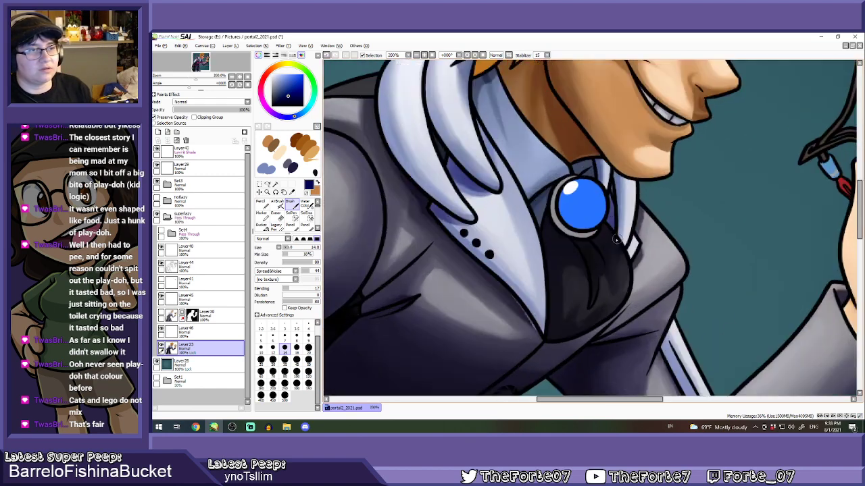
{"action": "scroll", "coordinate": [616, 239], "scroll_direction": "down", "scroll_amount": 1}
{"action": "scroll", "coordinate": [629, 216], "scroll_direction": "down", "scroll_amount": 4}
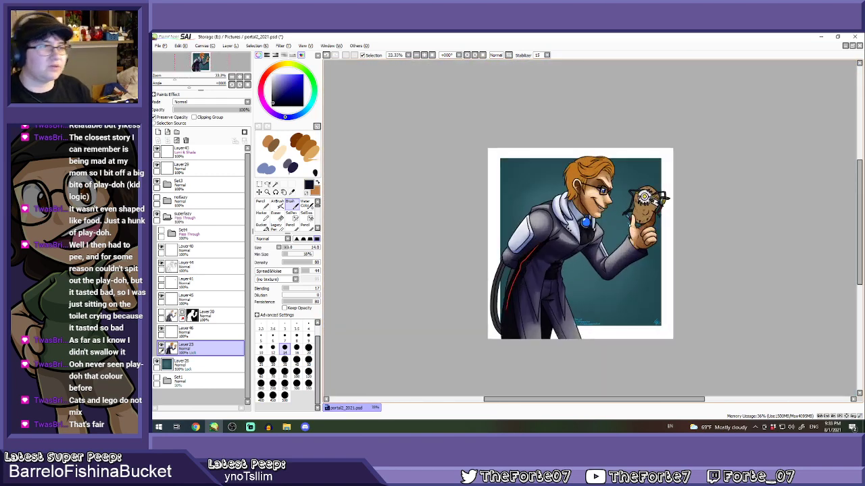
{"action": "scroll", "coordinate": [615, 160], "scroll_direction": "up", "scroll_amount": 1}
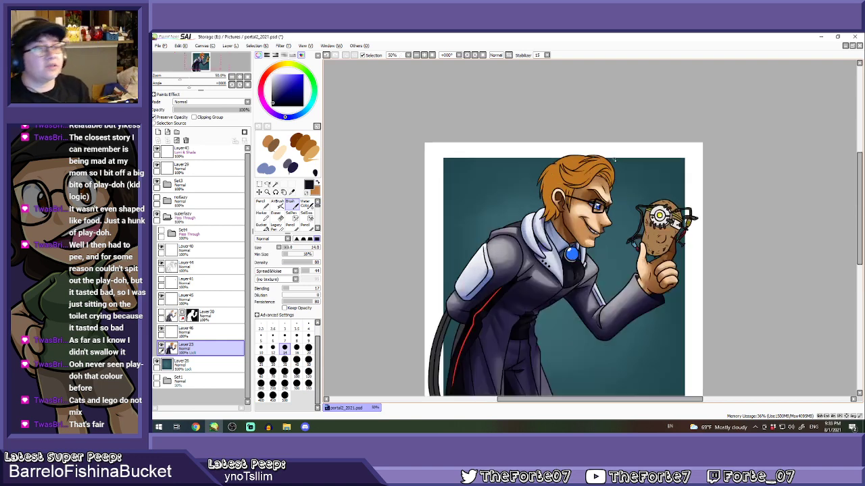
Select the character's hair area with the Magic Wand from the flat-colour layers inside the Set3 folder
{"action": "left_click", "coordinate": [275, 185]}
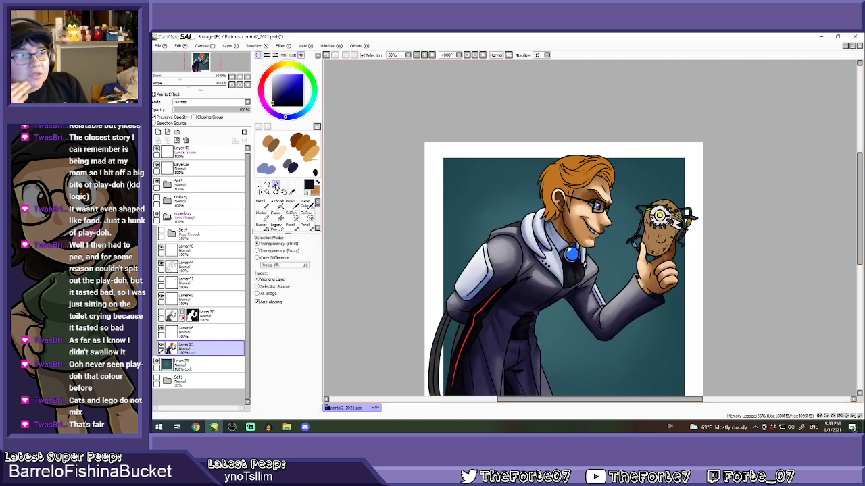
{"action": "left_click", "coordinate": [166, 217]}
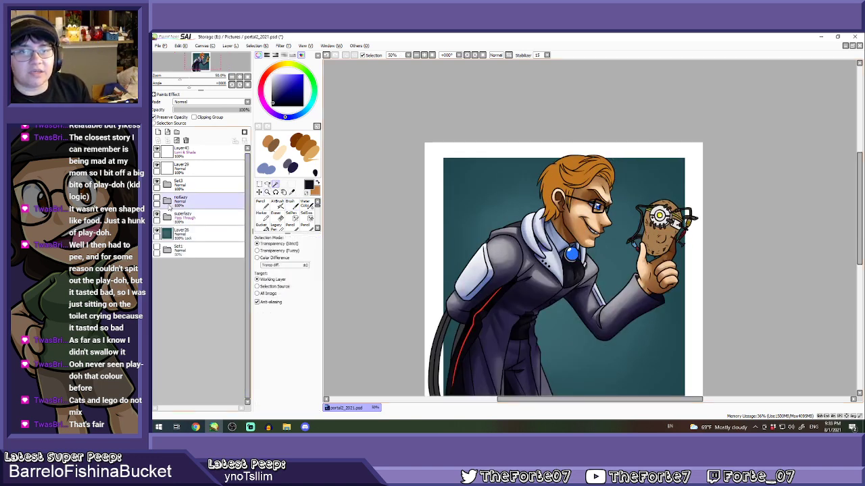
{"action": "left_click", "coordinate": [167, 201]}
{"action": "left_click", "coordinate": [167, 202]}
{"action": "left_click", "coordinate": [167, 185]}
{"action": "left_click", "coordinate": [172, 235]}
{"action": "left_click", "coordinate": [174, 251]}
{"action": "left_click", "coordinate": [175, 267]}
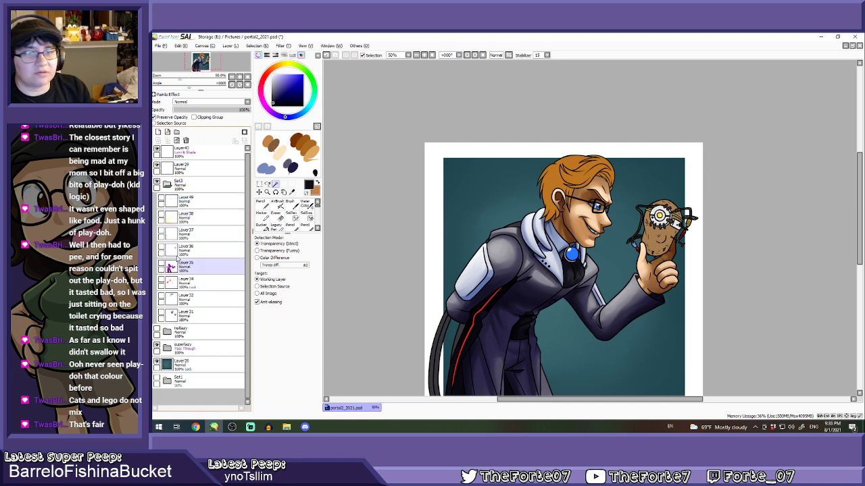
{"action": "left_click", "coordinate": [174, 235]}
{"action": "left_click", "coordinate": [174, 251]}
{"action": "left_click", "coordinate": [175, 268]}
{"action": "left_click", "coordinate": [172, 302]}
{"action": "left_click", "coordinate": [156, 299]}
{"action": "left_click", "coordinate": [167, 184]}
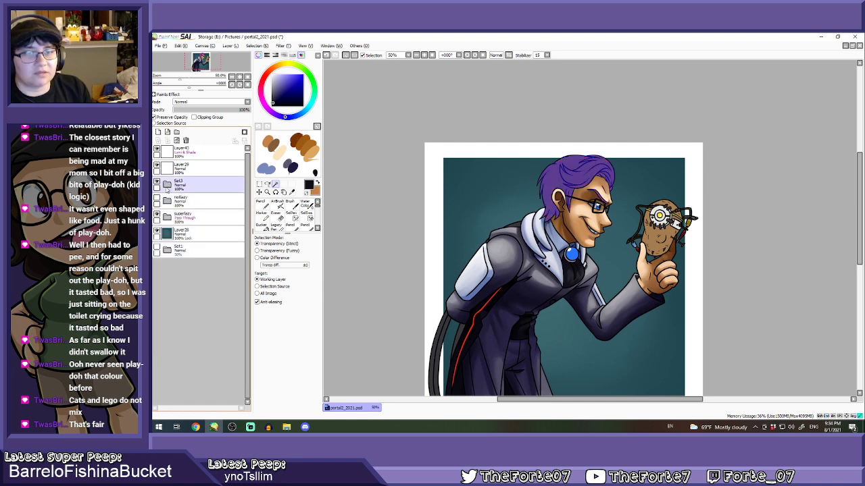
Make Layer23 in the superlazy folder active and load the Brush with an orange-brown palette colour
{"action": "left_click", "coordinate": [175, 233]}
{"action": "left_click", "coordinate": [167, 216]}
{"action": "left_click", "coordinate": [176, 331]}
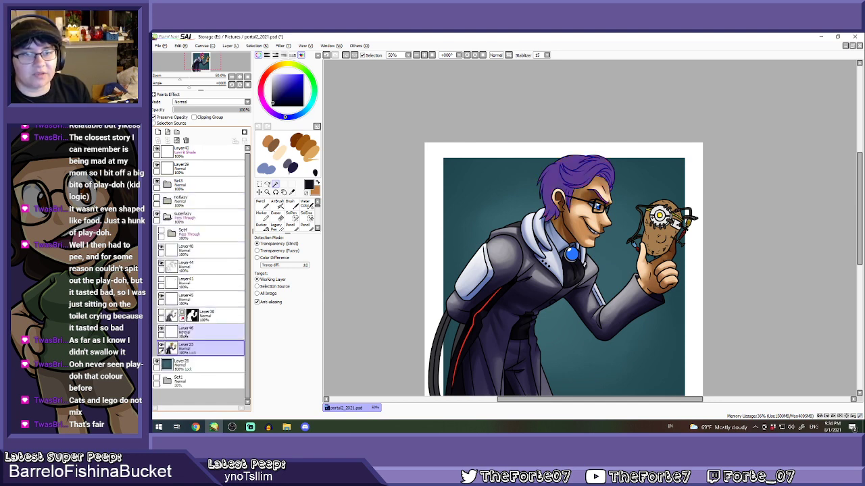
{"action": "left_click", "coordinate": [177, 347]}
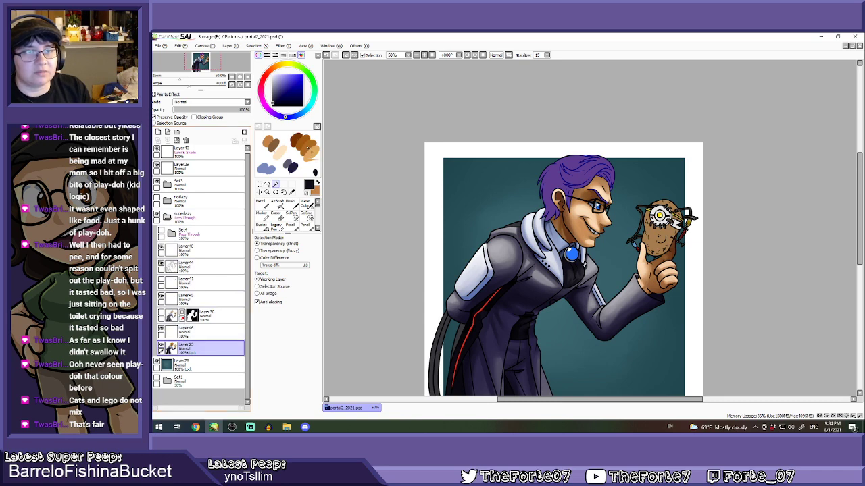
{"action": "right_click", "coordinate": [308, 148]}
{"action": "left_click", "coordinate": [291, 205]}
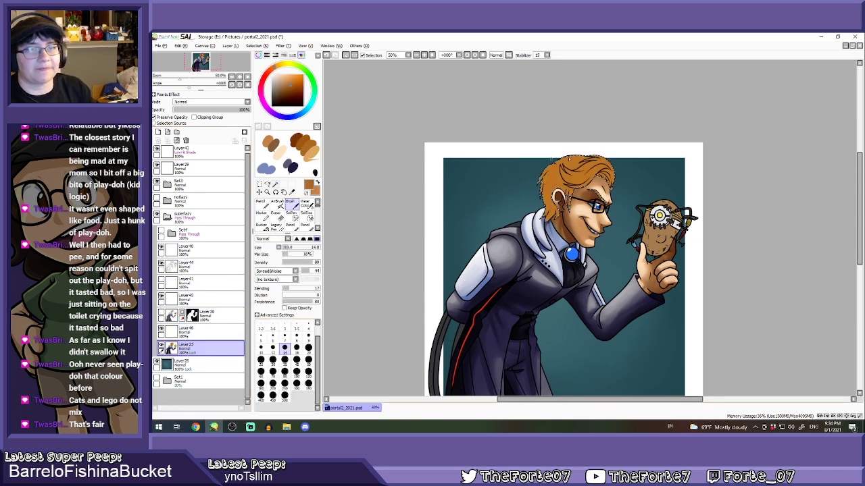
Show the Set4 light-and-shadow guide, set the brush size to 35 and check the whole figure
{"action": "scroll", "coordinate": [572, 164], "scroll_direction": "up", "scroll_amount": 2}
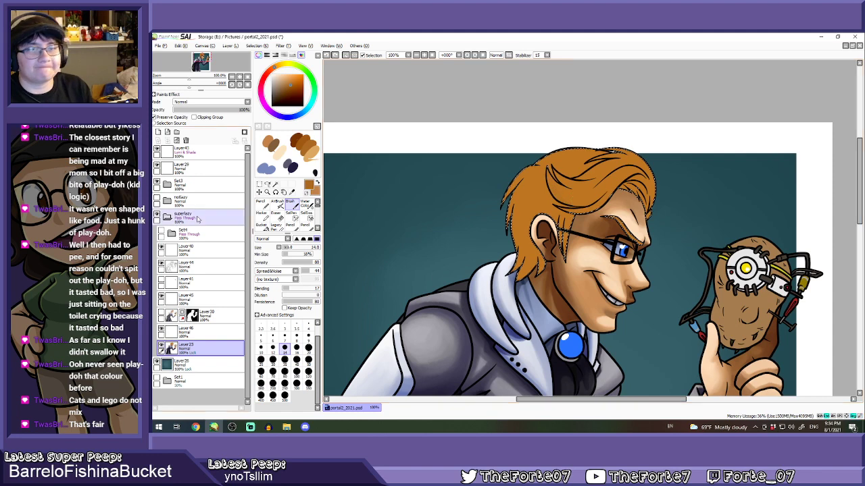
{"action": "left_click", "coordinate": [161, 233]}
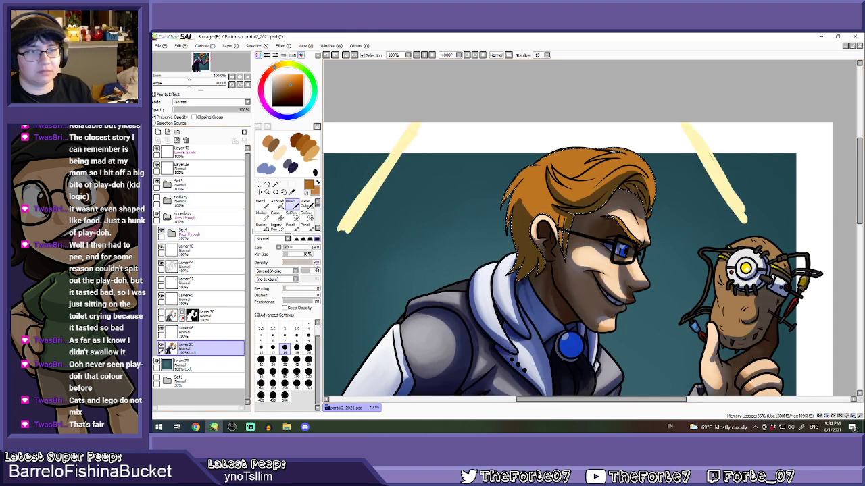
{"action": "left_click", "coordinate": [284, 361]}
{"action": "scroll", "coordinate": [554, 225], "scroll_direction": "down", "scroll_amount": 3}
{"action": "key", "text": "ctrl+minus"}
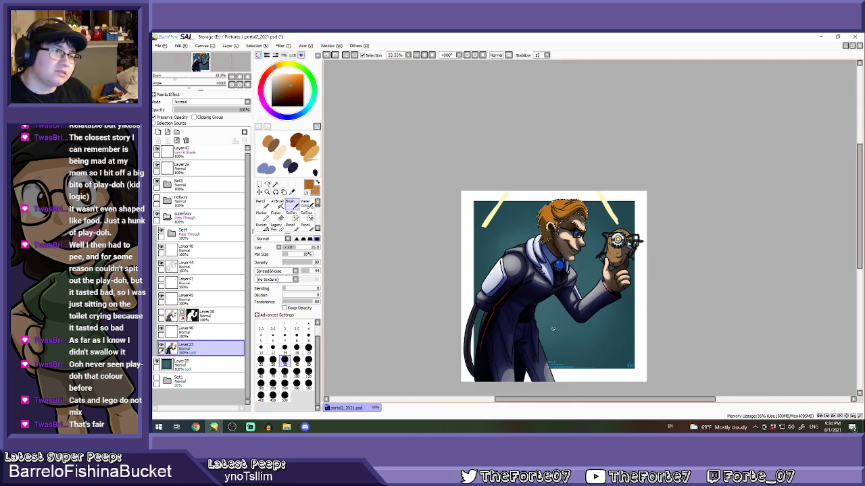
{"action": "scroll", "coordinate": [552, 329], "scroll_direction": "up", "scroll_amount": 1}
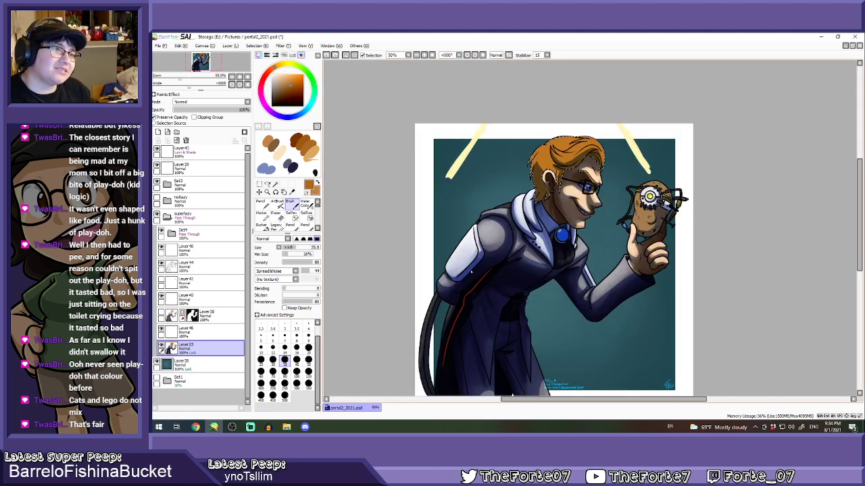
Toggle the Set4 guide's visibility repeatedly to compare the figure with and without the planned shadows
{"action": "left_click", "coordinate": [162, 233]}
{"action": "left_click", "coordinate": [162, 233]}
{"action": "left_click", "coordinate": [163, 233]}
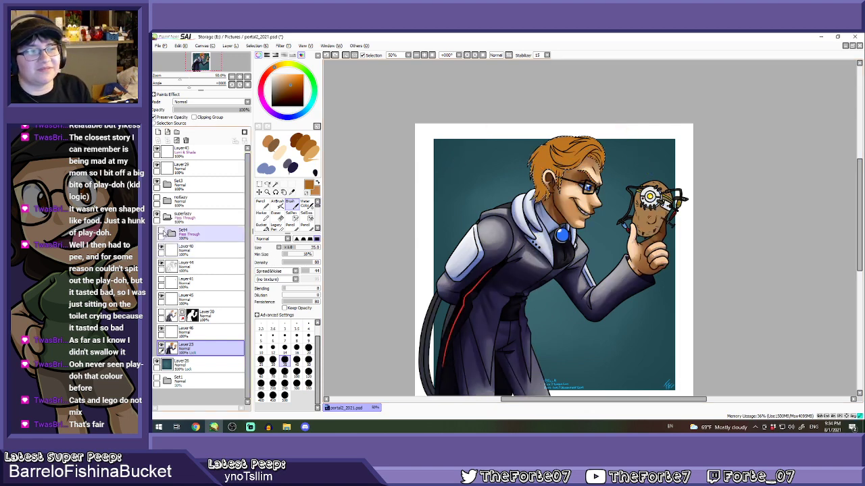
{"action": "left_click", "coordinate": [162, 233]}
{"action": "left_click", "coordinate": [163, 233]}
{"action": "left_click", "coordinate": [163, 233]}
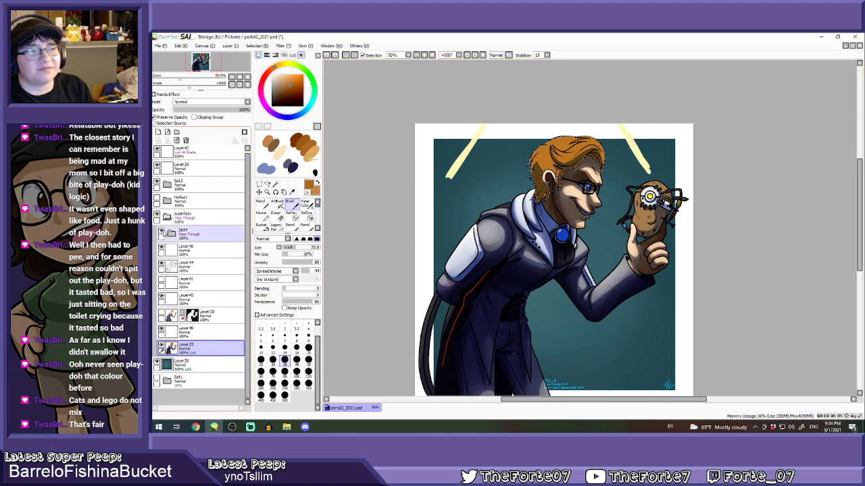
{"action": "left_click", "coordinate": [162, 233]}
{"action": "left_click", "coordinate": [162, 233]}
{"action": "left_click", "coordinate": [162, 233]}
{"action": "left_click", "coordinate": [162, 233]}
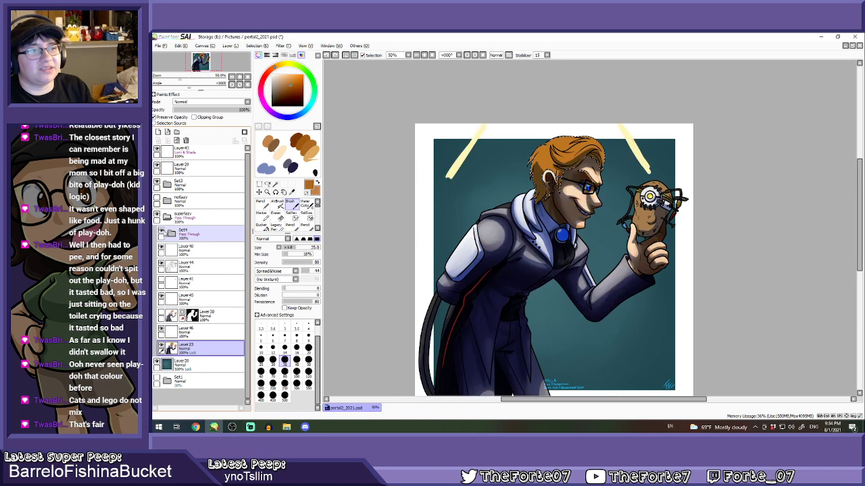
{"action": "left_click", "coordinate": [162, 233]}
{"action": "left_click", "coordinate": [162, 233]}
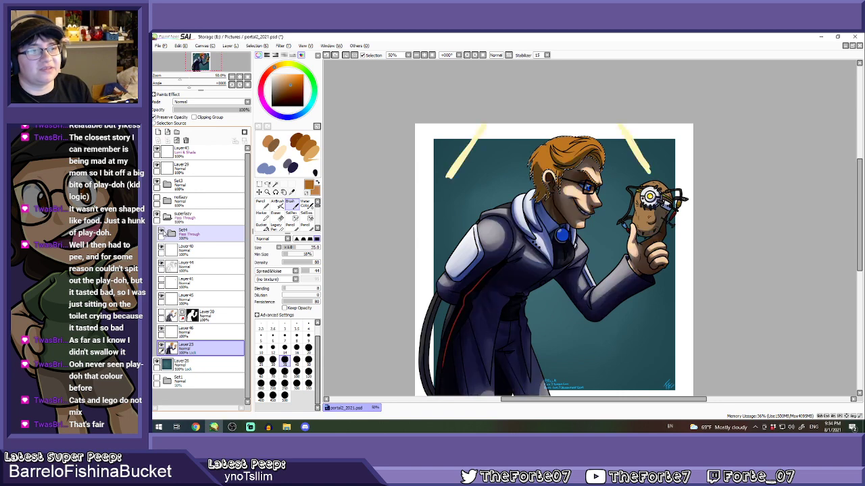
{"action": "left_click", "coordinate": [162, 233]}
{"action": "left_click", "coordinate": [162, 233]}
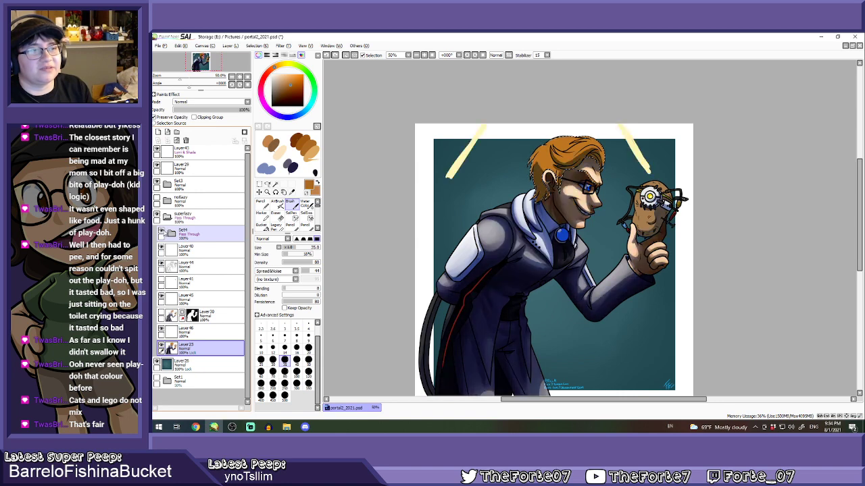
{"action": "left_click", "coordinate": [162, 233]}
{"action": "scroll", "coordinate": [643, 155], "scroll_direction": "up", "scroll_amount": 2}
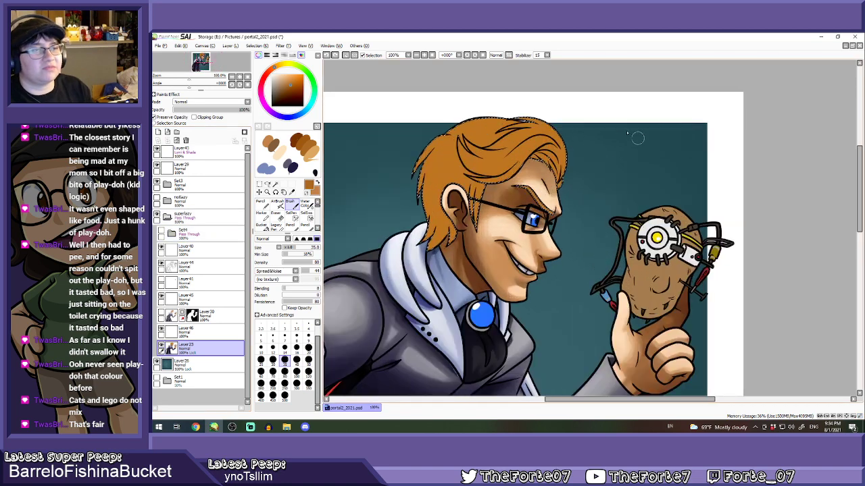
With the Set4 guide shown, paint brown shading on the back, fringe and nape of the hair at brush size 35 and density 100
{"action": "left_click", "coordinate": [162, 233]}
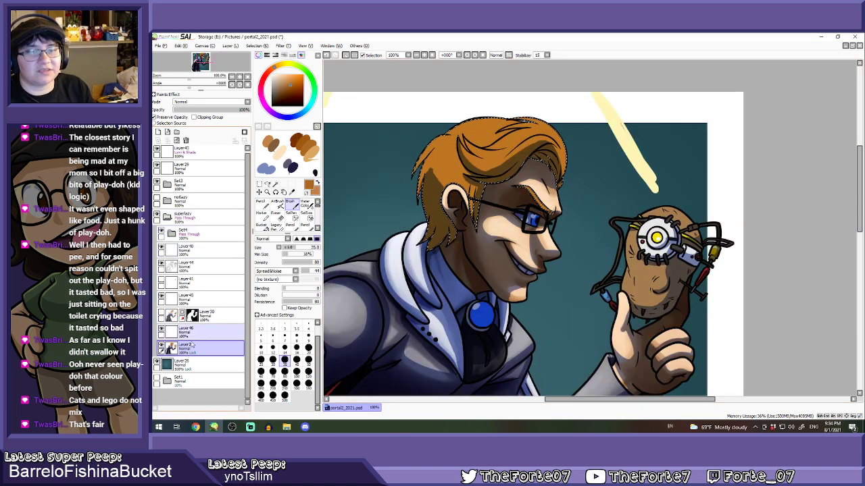
{"action": "left_click", "coordinate": [284, 348]}
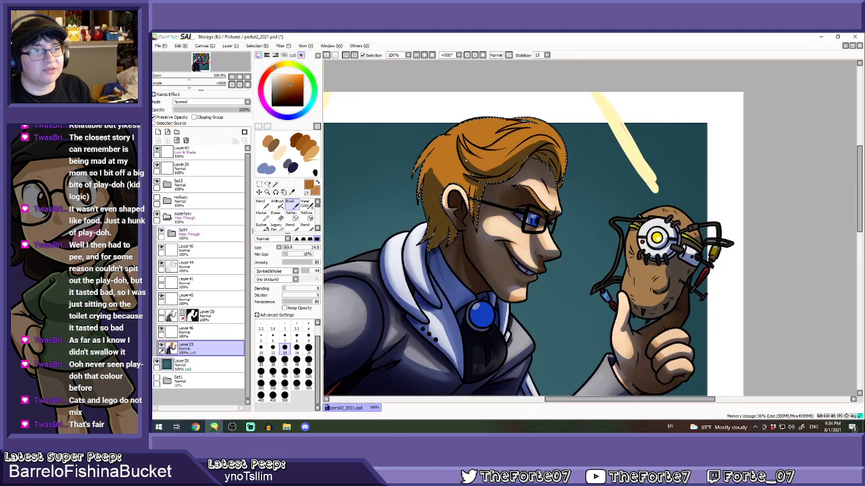
{"action": "key", "text": "ctrl+z"}
{"action": "key", "text": "0"}
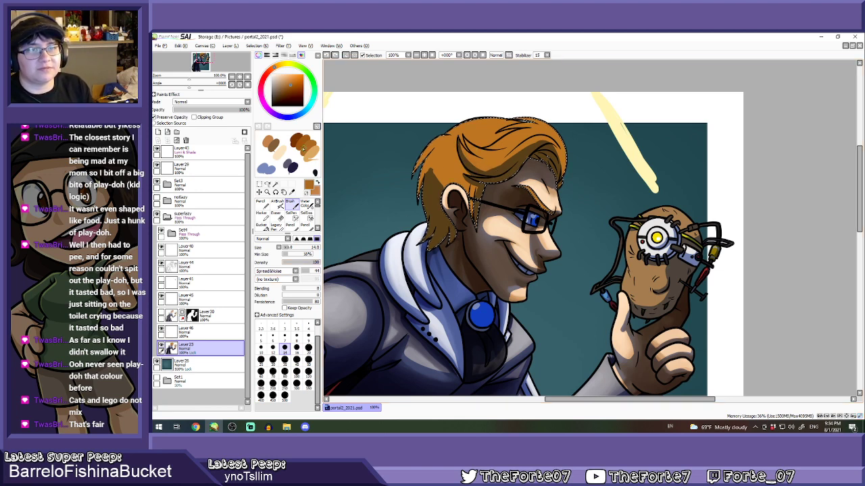
{"action": "left_click", "coordinate": [285, 359]}
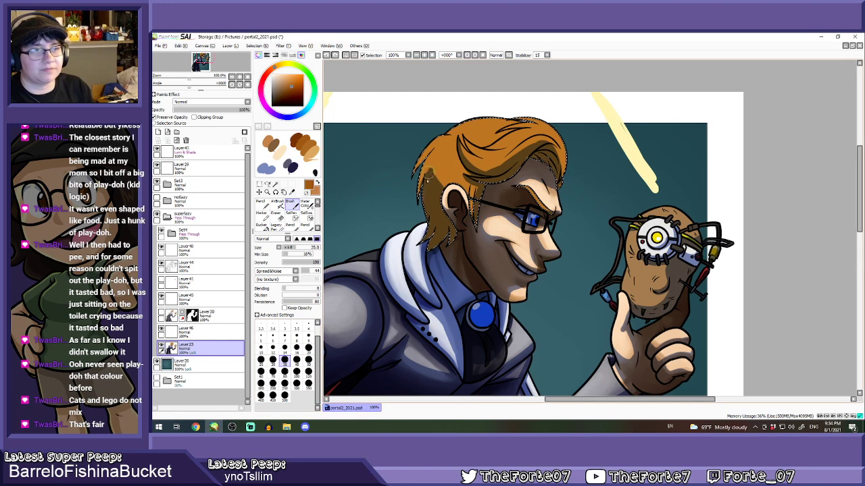
{"action": "mouse_move", "coordinate": [425, 191]}
{"action": "left_mouse_down"}
{"action": "mouse_move", "coordinate": [431, 174]}
{"action": "mouse_move", "coordinate": [445, 179]}
{"action": "mouse_move", "coordinate": [463, 150]}
{"action": "mouse_move", "coordinate": [465, 167]}
{"action": "mouse_move", "coordinate": [512, 169]}
{"action": "mouse_move", "coordinate": [506, 159]}
{"action": "mouse_move", "coordinate": [534, 145]}
{"action": "mouse_move", "coordinate": [553, 167]}
{"action": "left_mouse_up"}
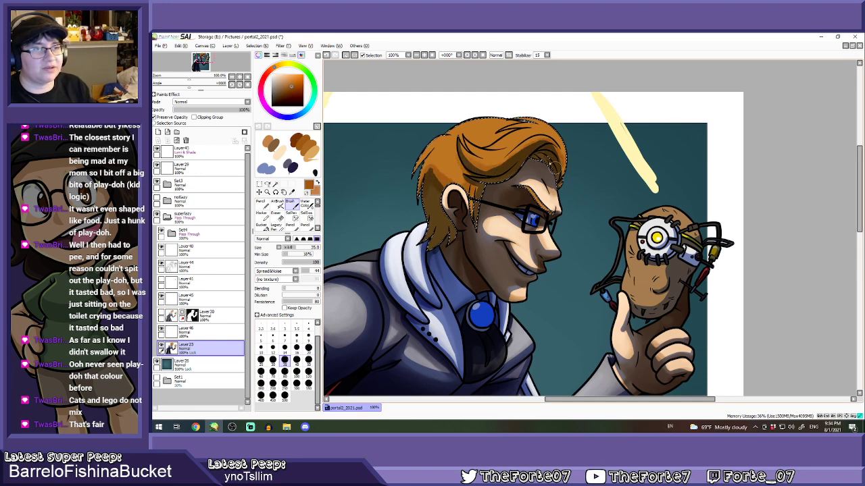
{"action": "left_click_drag", "start_coordinate": [501, 146], "coordinate": [546, 136]}
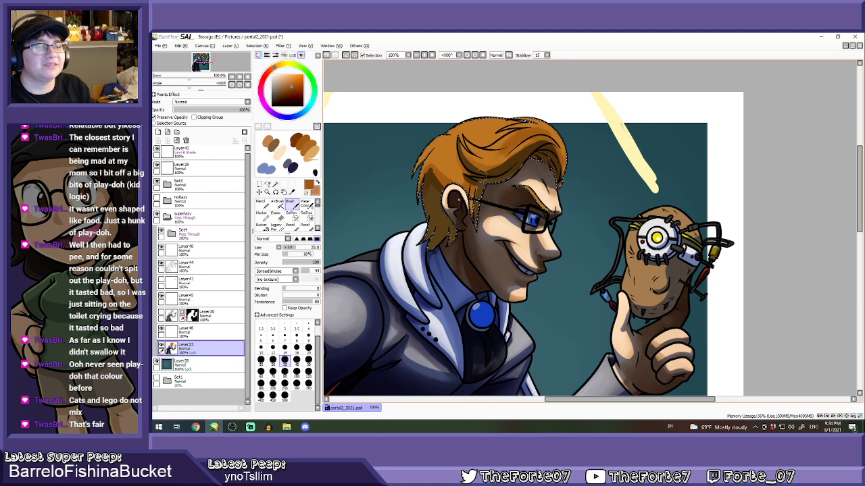
{"action": "mouse_move", "coordinate": [439, 223]}
{"action": "left_mouse_down"}
{"action": "mouse_move", "coordinate": [440, 211]}
{"action": "mouse_move", "coordinate": [426, 255]}
{"action": "left_mouse_up"}
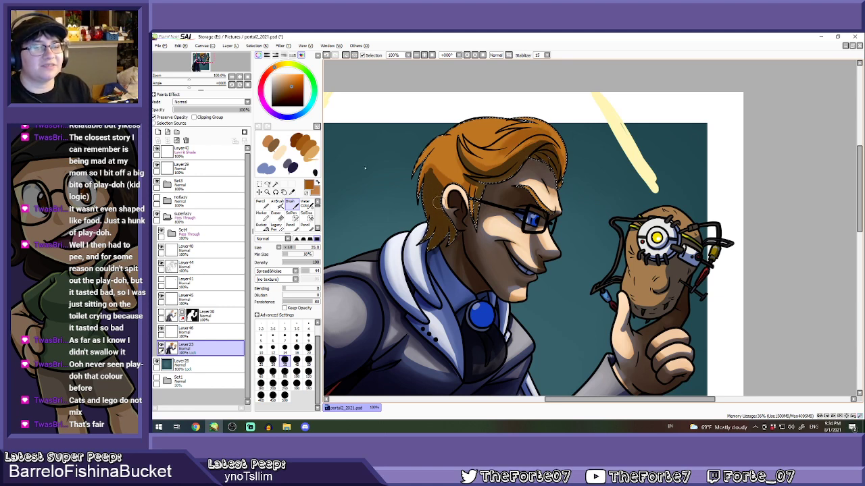
Hide the Set4 guide, take the dark reddish brown from the palette and deepen the hair shading at the nape and behind the ear
{"action": "left_click", "coordinate": [161, 231]}
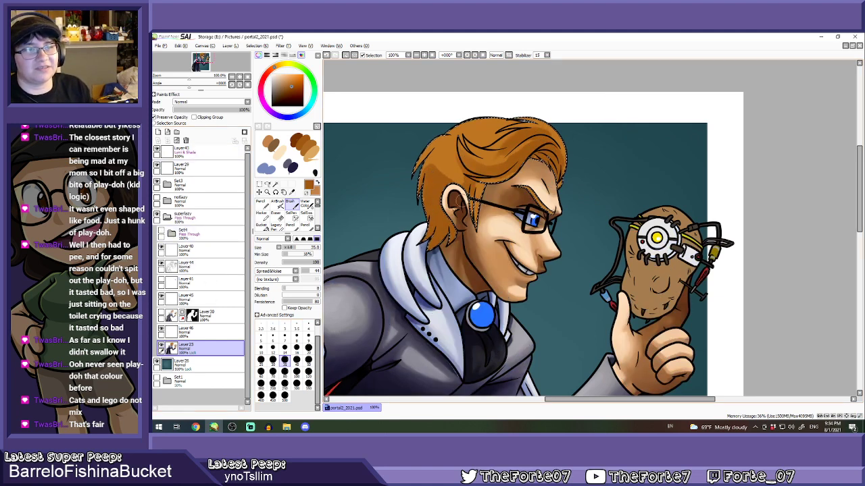
{"action": "right_click", "coordinate": [293, 143]}
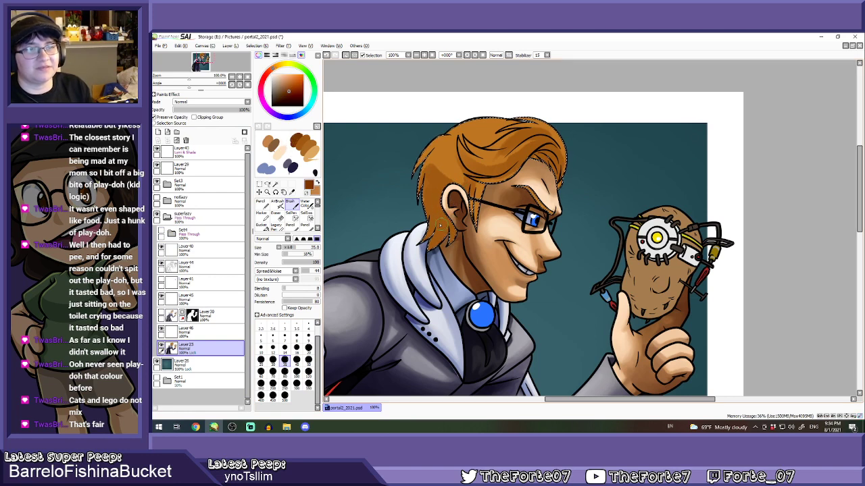
{"action": "left_click_drag", "start_coordinate": [440, 221], "coordinate": [422, 245]}
{"action": "mouse_move", "coordinate": [437, 203]}
{"action": "left_mouse_down"}
{"action": "mouse_move", "coordinate": [429, 229]}
{"action": "mouse_move", "coordinate": [440, 230]}
{"action": "mouse_move", "coordinate": [446, 215]}
{"action": "left_mouse_up"}
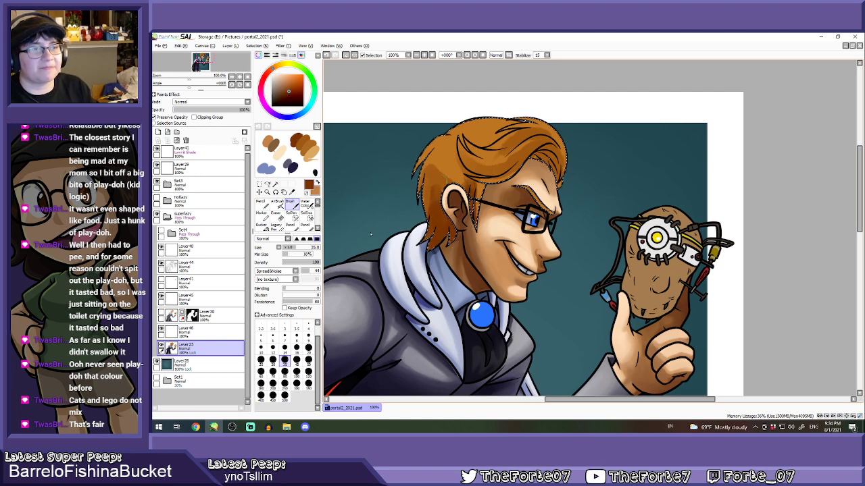
Set the brush blending to 0 and paint dark brown strands in the hair above the ear, finishing at brush size 16
{"action": "left_click", "coordinate": [272, 360]}
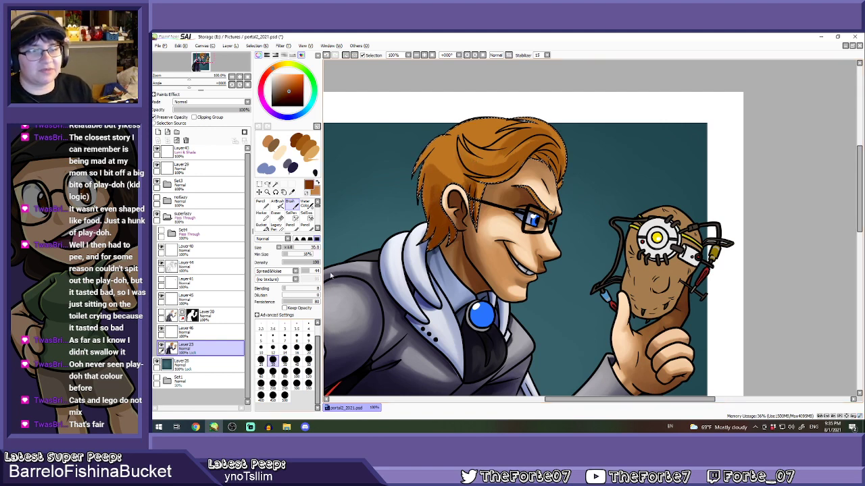
{"action": "left_click", "coordinate": [273, 347]}
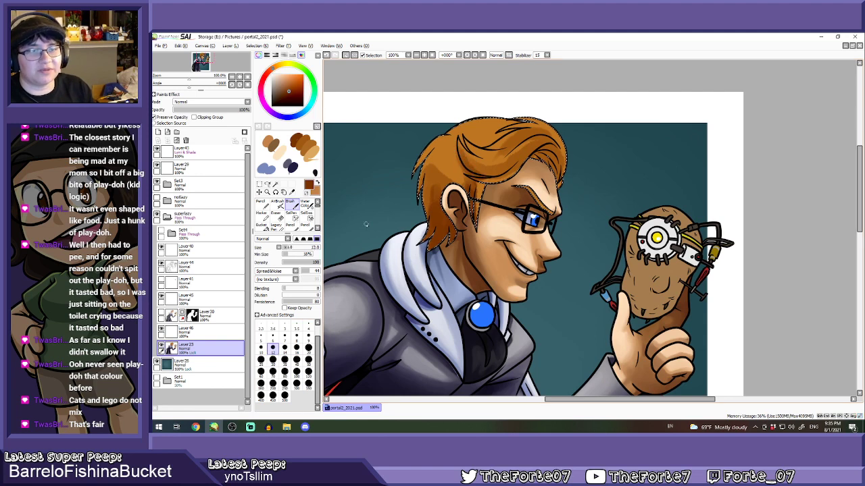
{"action": "left_click_drag", "start_coordinate": [479, 167], "coordinate": [467, 170]}
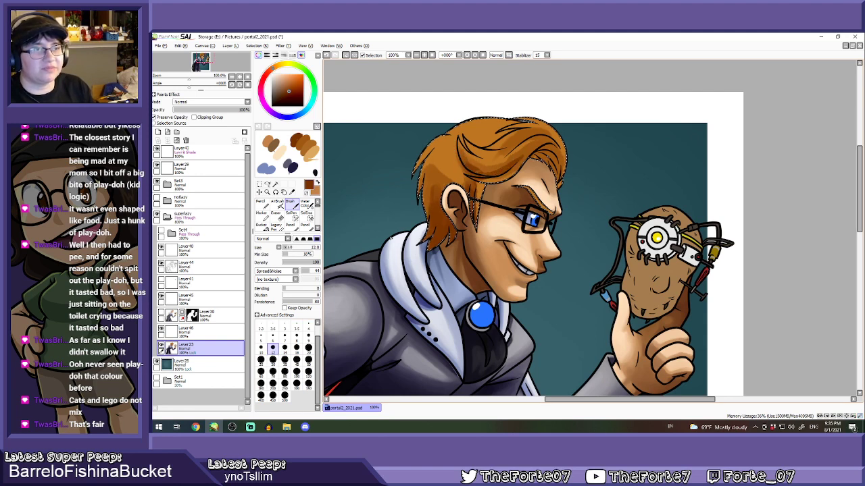
{"action": "left_click", "coordinate": [285, 359]}
{"action": "mouse_move", "coordinate": [463, 160]}
{"action": "left_mouse_down"}
{"action": "mouse_move", "coordinate": [460, 141]}
{"action": "mouse_move", "coordinate": [495, 177]}
{"action": "left_mouse_up"}
{"action": "left_click_drag", "start_coordinate": [287, 289], "coordinate": [275, 308]}
{"action": "left_click", "coordinate": [296, 349]}
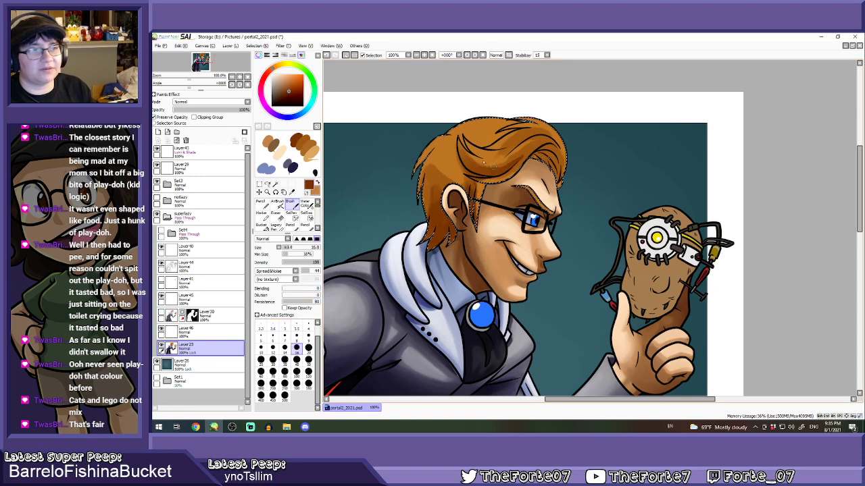
{"action": "left_click_drag", "start_coordinate": [481, 163], "coordinate": [470, 142]}
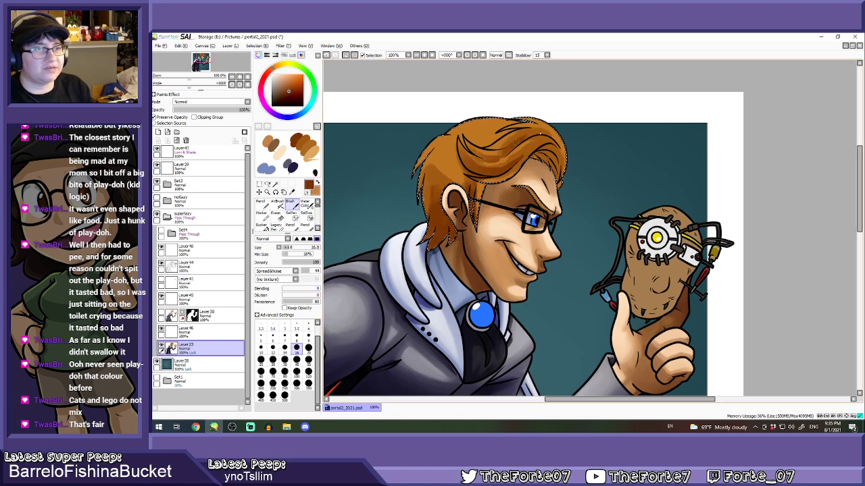
Paint dark brown strands along the front and underside of the fringe at brush size 16
{"action": "left_click_drag", "start_coordinate": [539, 134], "coordinate": [549, 137]}
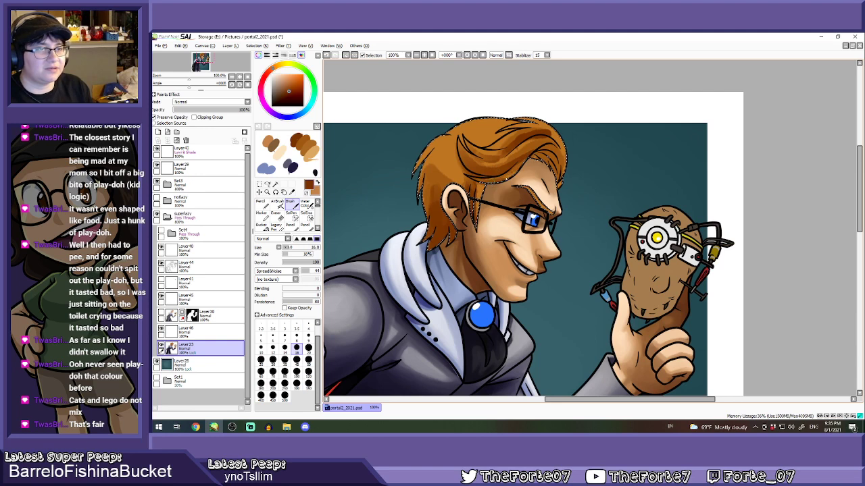
{"action": "left_click_drag", "start_coordinate": [501, 179], "coordinate": [519, 171]}
{"action": "left_click_drag", "start_coordinate": [541, 161], "coordinate": [547, 148]}
{"action": "left_click_drag", "start_coordinate": [557, 170], "coordinate": [546, 149]}
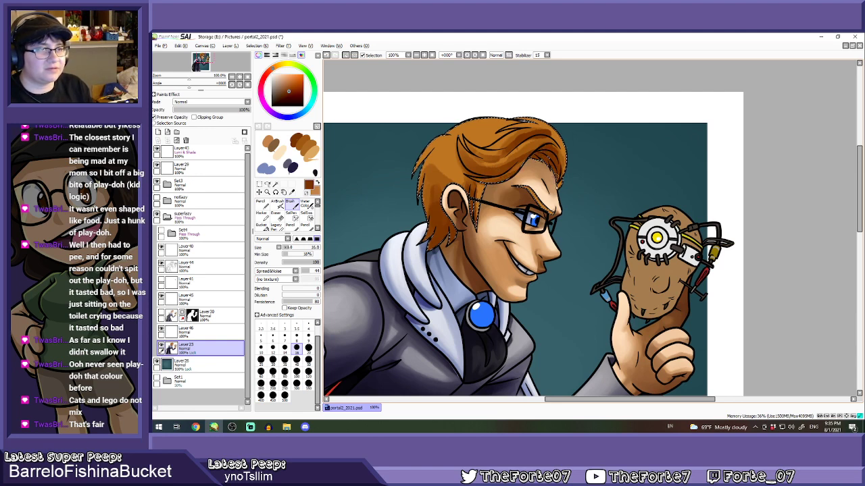
Paint dark brown strands on the back of the head and above the ear, and check the whole figure
{"action": "left_click_drag", "start_coordinate": [412, 173], "coordinate": [437, 143]}
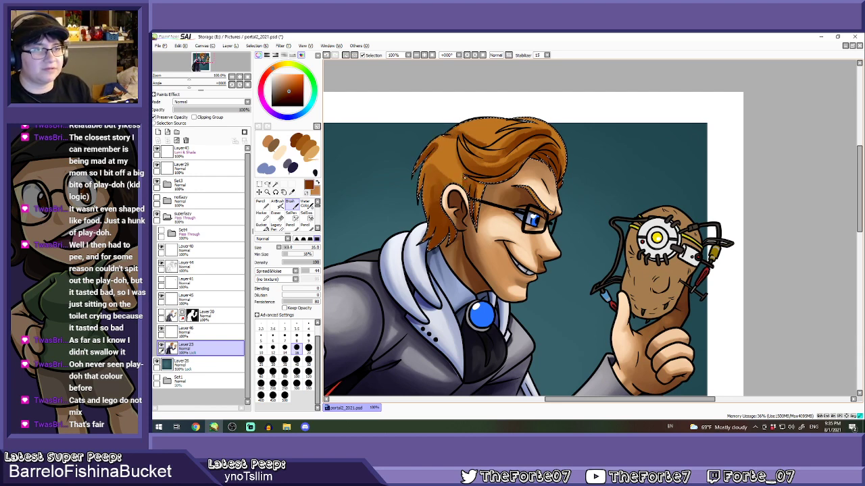
{"action": "mouse_move", "coordinate": [465, 175]}
{"action": "left_mouse_down"}
{"action": "mouse_move", "coordinate": [444, 183]}
{"action": "mouse_move", "coordinate": [444, 160]}
{"action": "mouse_move", "coordinate": [430, 178]}
{"action": "mouse_move", "coordinate": [427, 206]}
{"action": "left_mouse_up"}
{"action": "left_click_drag", "start_coordinate": [446, 181], "coordinate": [441, 195]}
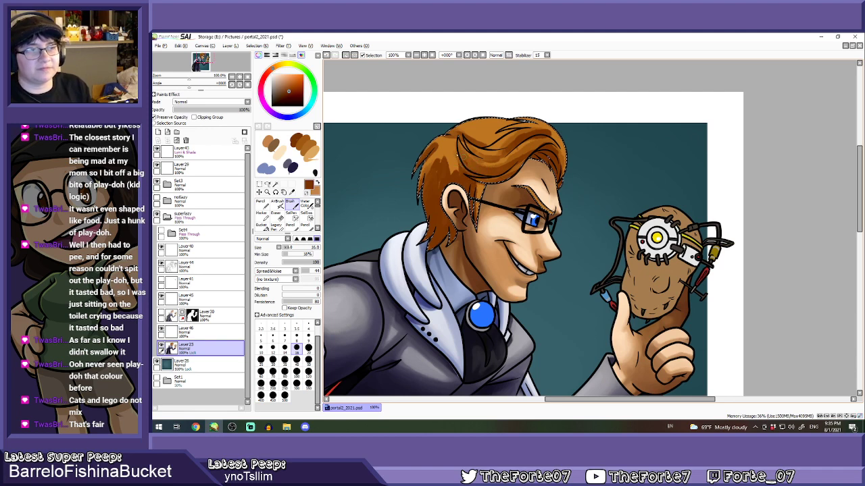
{"action": "scroll", "coordinate": [529, 140], "scroll_direction": "down", "scroll_amount": 5}
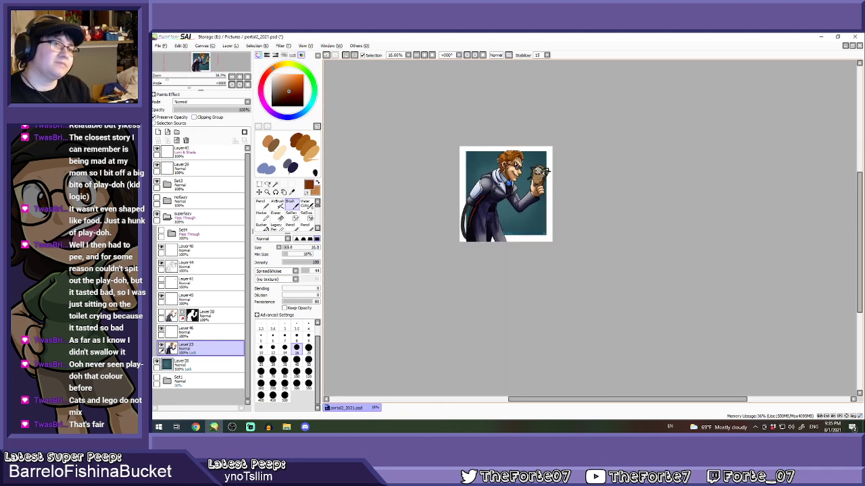
{"action": "scroll", "coordinate": [528, 140], "scroll_direction": "up", "scroll_amount": 5}
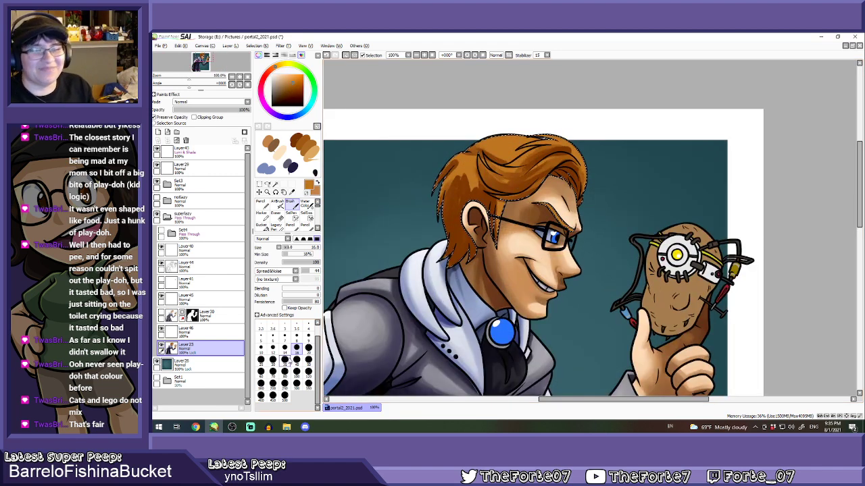
Set the brush to size 16, density 60 and blending 34, and sample a mid brown from the hair
{"action": "scroll", "coordinate": [466, 163], "scroll_direction": "up", "scroll_amount": 1}
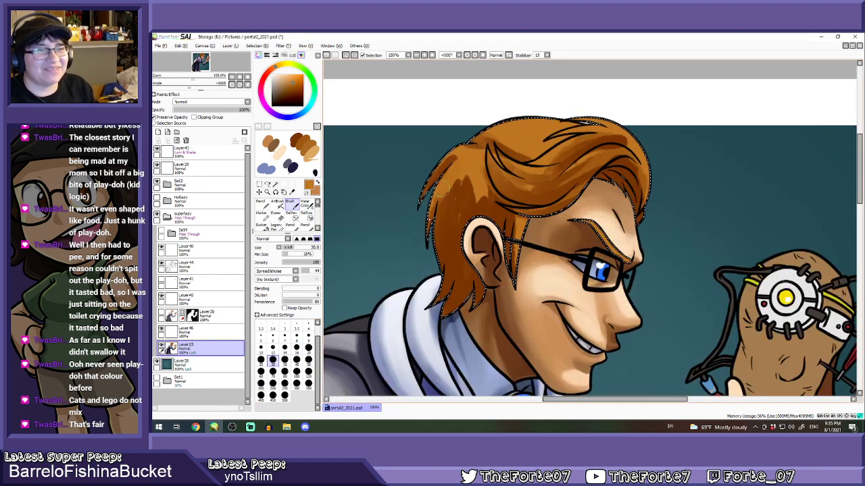
{"action": "key", "text": "bracketleft"}
{"action": "key", "text": "bracketleft"}
{"action": "key", "text": "bracketleft"}
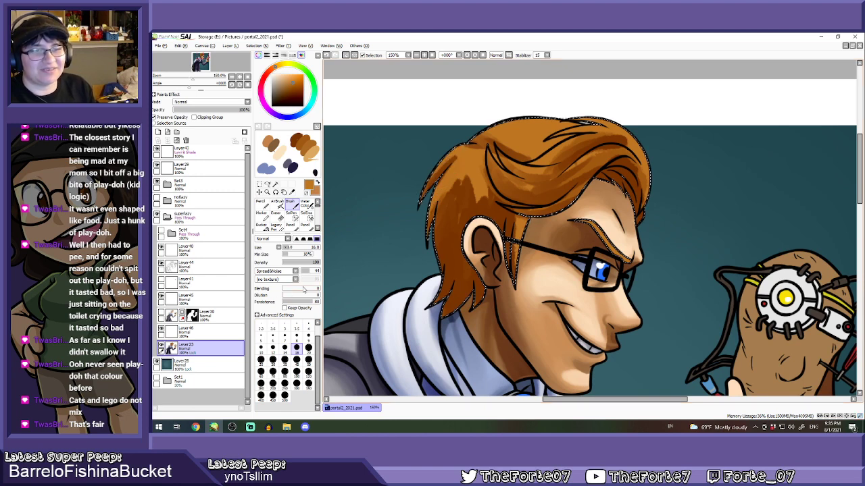
{"action": "left_click_drag", "start_coordinate": [303, 288], "coordinate": [297, 263]}
{"action": "right_click", "coordinate": [455, 200]}
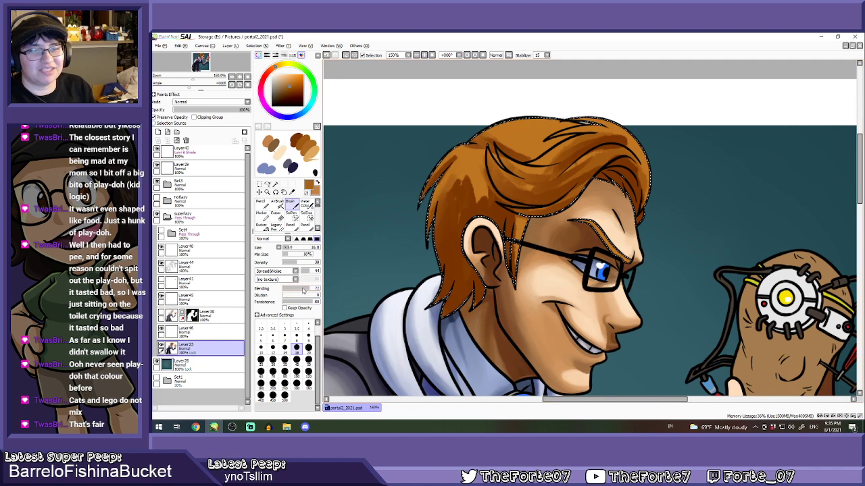
{"action": "left_click_drag", "start_coordinate": [295, 263], "coordinate": [293, 289]}
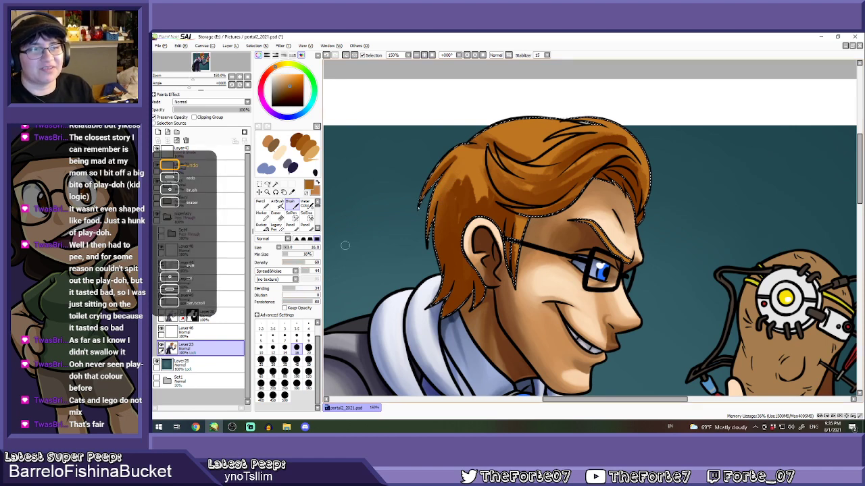
Blend the strands at the back of the head and above the ear with light and mid browns sampled from the hair
{"action": "mouse_move", "coordinate": [456, 211]}
{"action": "left_mouse_down"}
{"action": "mouse_move", "coordinate": [458, 197]}
{"action": "mouse_move", "coordinate": [459, 211]}
{"action": "left_mouse_up"}
{"action": "right_click", "coordinate": [464, 170]}
{"action": "mouse_move", "coordinate": [460, 172]}
{"action": "left_mouse_down"}
{"action": "mouse_move", "coordinate": [464, 210]}
{"action": "mouse_move", "coordinate": [480, 204]}
{"action": "left_mouse_up"}
{"action": "mouse_move", "coordinate": [464, 147]}
{"action": "left_mouse_down"}
{"action": "mouse_move", "coordinate": [435, 165]}
{"action": "mouse_move", "coordinate": [414, 200]}
{"action": "mouse_move", "coordinate": [459, 173]}
{"action": "mouse_move", "coordinate": [451, 175]}
{"action": "mouse_move", "coordinate": [453, 166]}
{"action": "mouse_move", "coordinate": [432, 214]}
{"action": "left_mouse_up"}
{"action": "left_click_drag", "start_coordinate": [455, 181], "coordinate": [447, 222]}
{"action": "left_click_drag", "start_coordinate": [469, 179], "coordinate": [478, 210]}
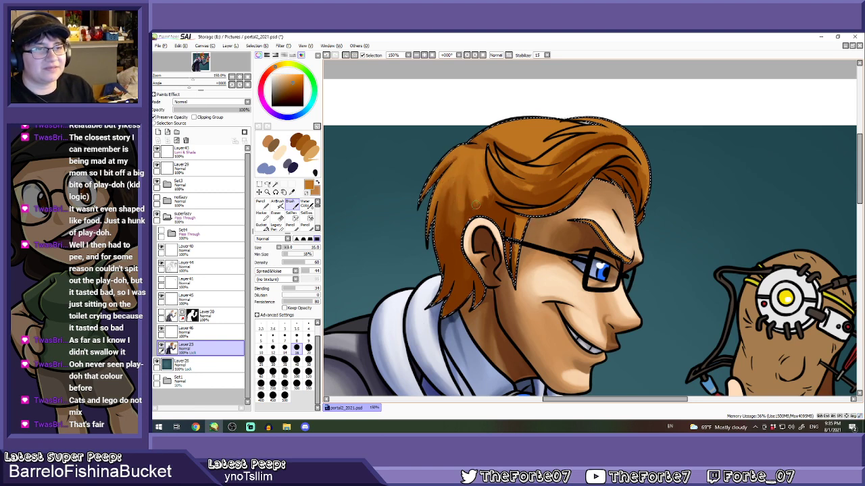
{"action": "right_click", "coordinate": [453, 225]}
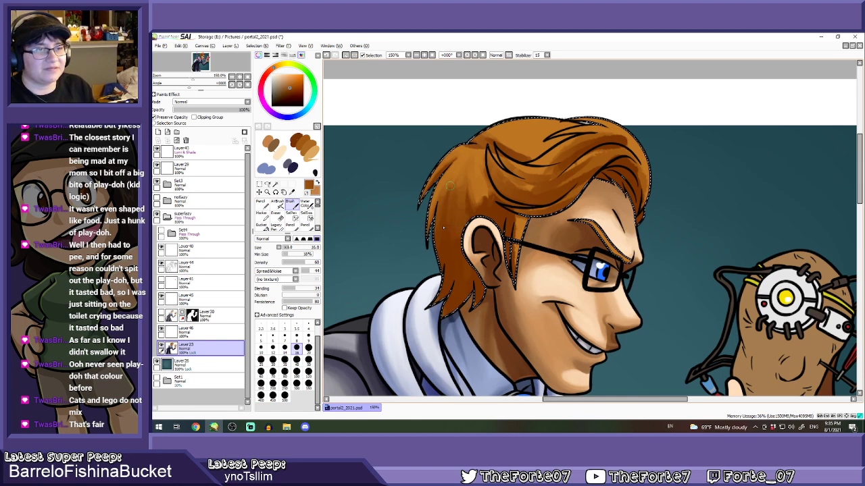
Toggle the Set4 guide's visibility to compare the shaded hair on the whole figure with the planned shadows
{"action": "scroll", "coordinate": [465, 195], "scroll_direction": "down", "scroll_amount": 3}
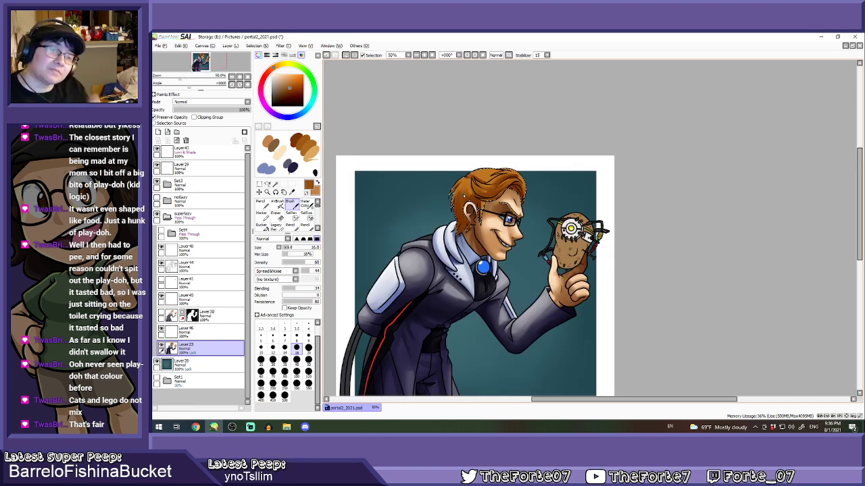
{"action": "left_click", "coordinate": [162, 233]}
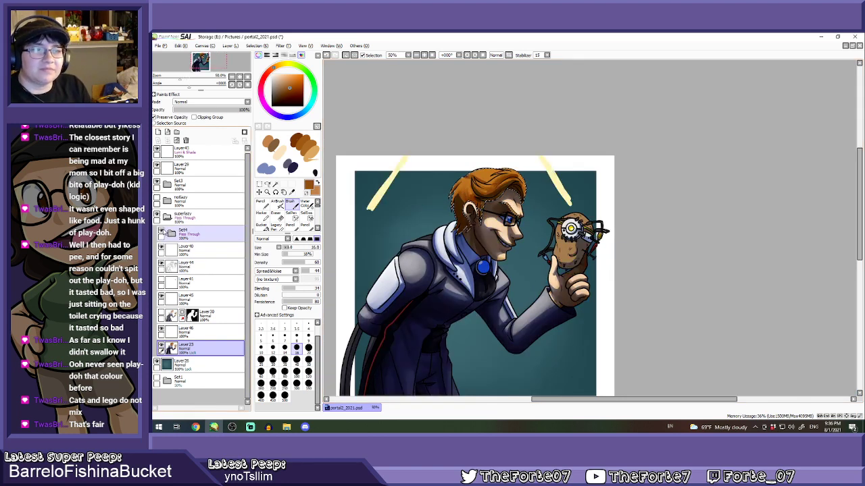
{"action": "left_click", "coordinate": [162, 233]}
{"action": "left_click", "coordinate": [162, 233]}
{"action": "left_click", "coordinate": [161, 233]}
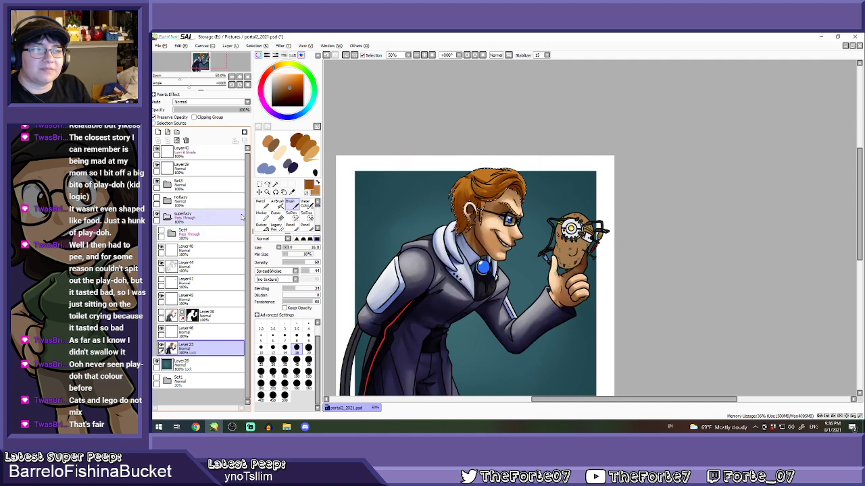
Load Layer30's mask as a selection around the skin and make Layer23 active for painting
{"action": "scroll", "coordinate": [546, 204], "scroll_direction": "up", "scroll_amount": 2}
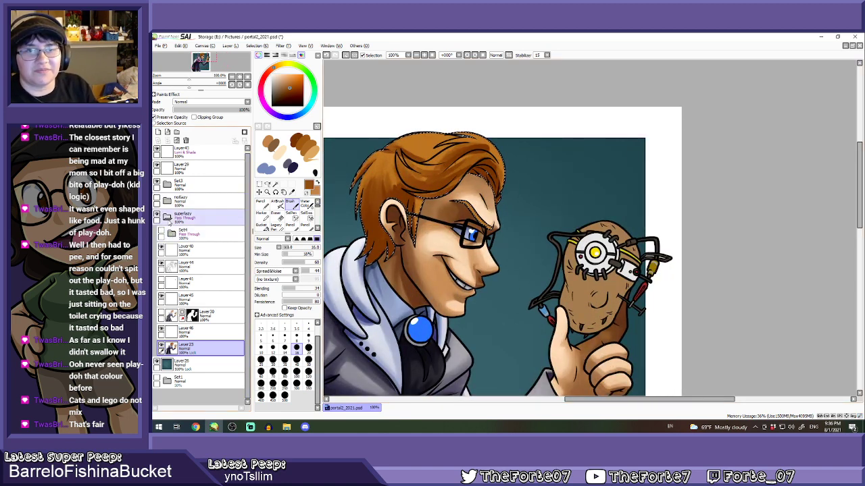
{"action": "left_click", "coordinate": [167, 183]}
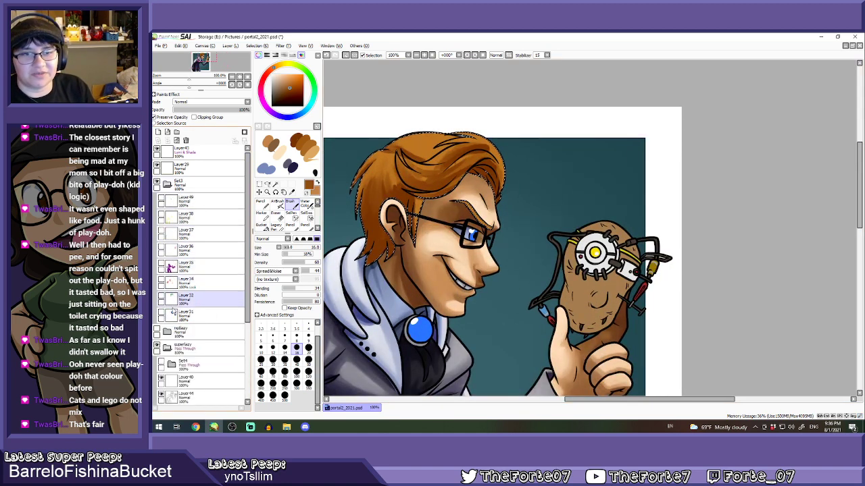
{"action": "left_click", "coordinate": [167, 183]}
{"action": "left_click", "coordinate": [192, 315], "text": "ctrl"}
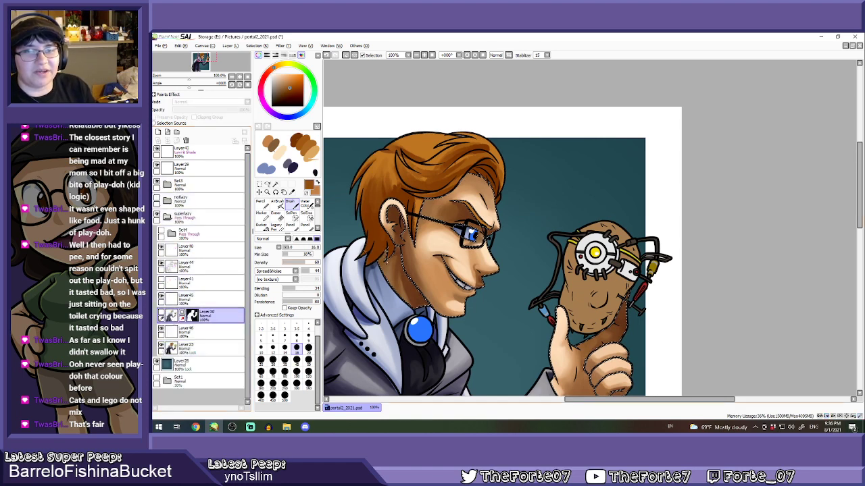
{"action": "left_click", "coordinate": [203, 347]}
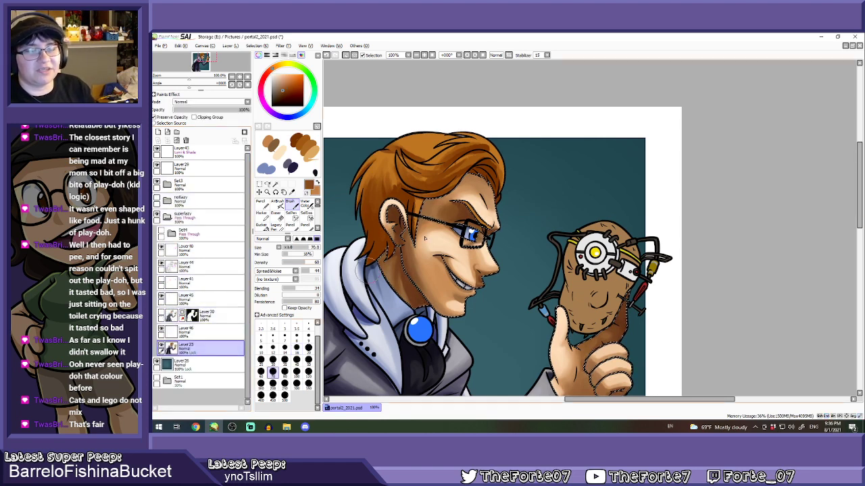
Paint soft brown shading on the cheek and jaw below the ear, using brush sizes 35 and 14 at density 60
{"action": "scroll", "coordinate": [425, 238], "scroll_direction": "up", "scroll_amount": 2}
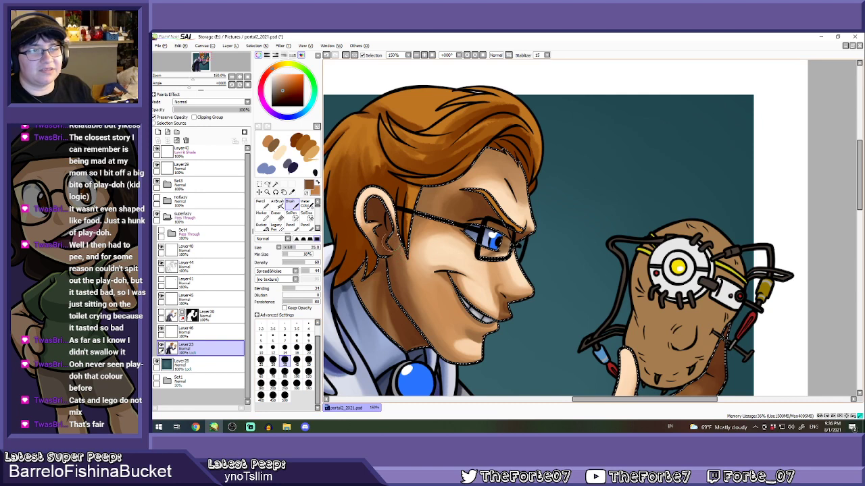
{"action": "mouse_move", "coordinate": [398, 260]}
{"action": "left_mouse_down"}
{"action": "mouse_move", "coordinate": [404, 248]}
{"action": "mouse_move", "coordinate": [421, 273]}
{"action": "mouse_move", "coordinate": [413, 268]}
{"action": "mouse_move", "coordinate": [406, 275]}
{"action": "mouse_move", "coordinate": [427, 284]}
{"action": "left_mouse_up"}
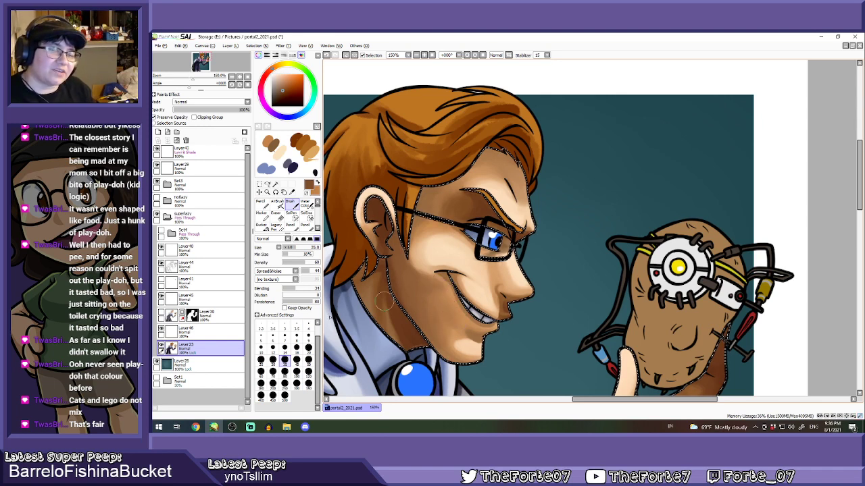
{"action": "left_click", "coordinate": [284, 350]}
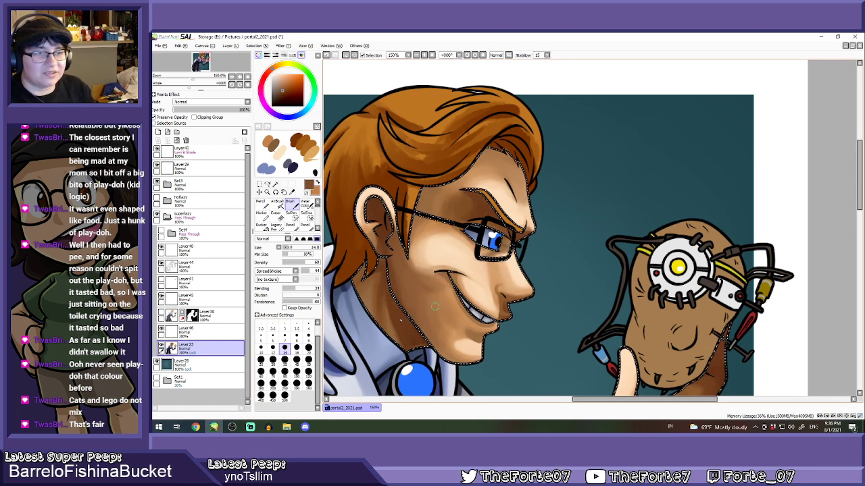
{"action": "scroll", "coordinate": [390, 289], "scroll_direction": "down", "scroll_amount": 1}
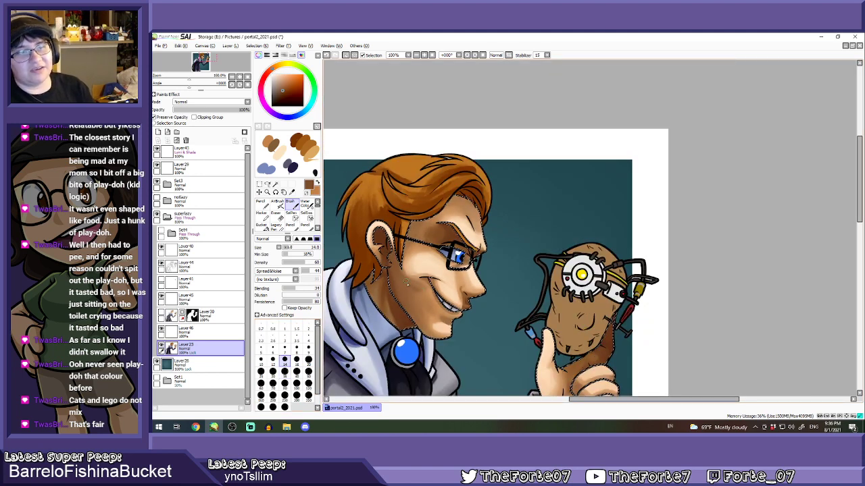
{"action": "left_click", "coordinate": [284, 373]}
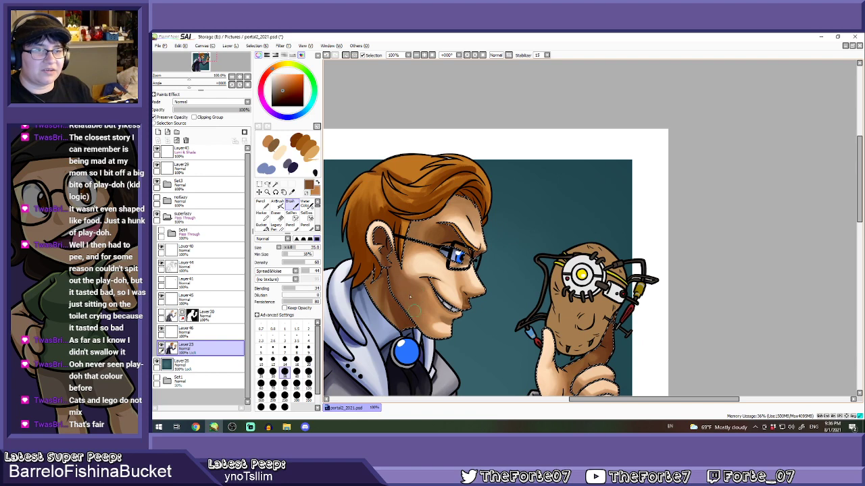
Sample a very dark brown and deepen the cheek and jaw shadow at brush sizes 14 and 35, checking the whole figure
{"action": "left_click", "coordinate": [402, 290], "text": "alt"}
{"action": "key", "text": "bracketleft"}
{"action": "key", "text": "bracketleft"}
{"action": "key", "text": "bracketleft"}
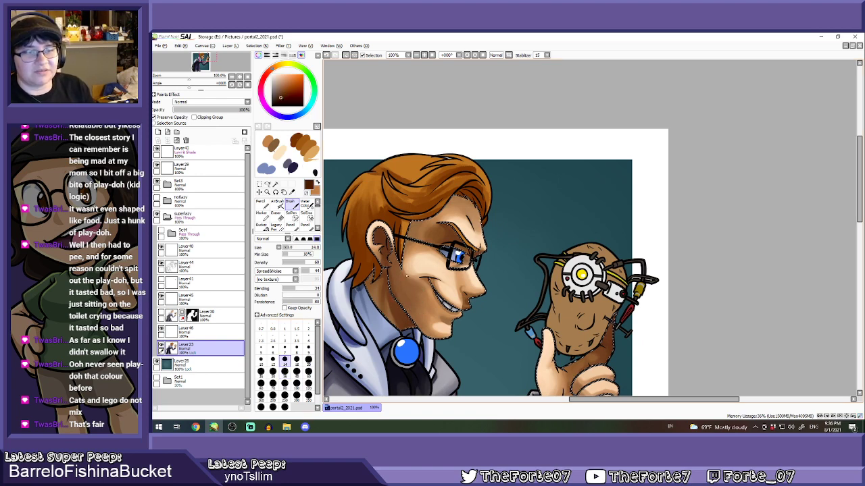
{"action": "left_click", "coordinate": [284, 371]}
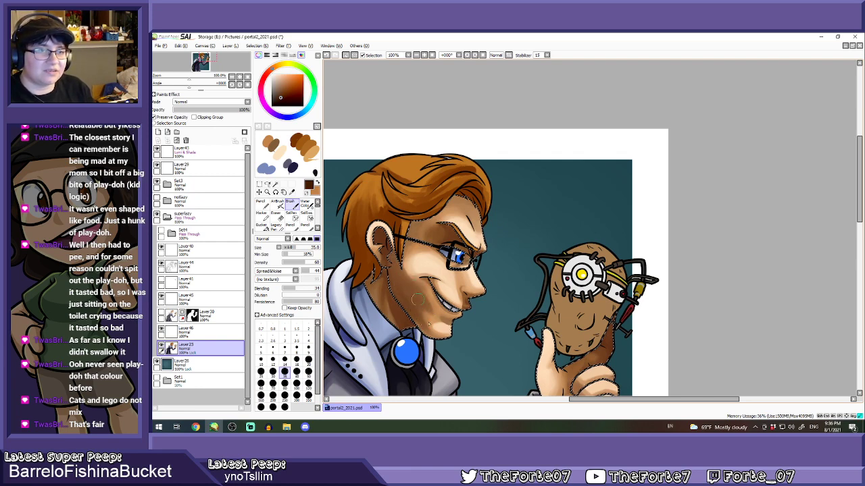
{"action": "scroll", "coordinate": [459, 233], "scroll_direction": "down", "scroll_amount": 2}
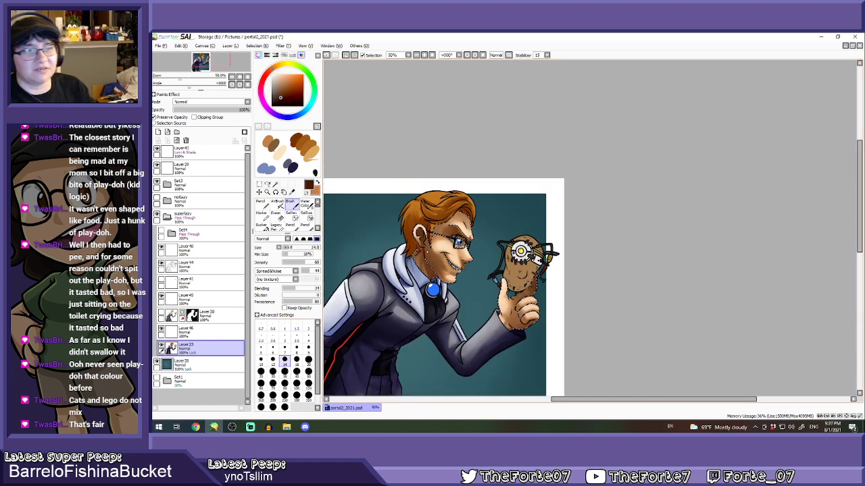
Sample a light brown and soften the cheek shadow beside the mouth with brush size 35 and blending 74
{"action": "scroll", "coordinate": [444, 253], "scroll_direction": "up", "scroll_amount": 3}
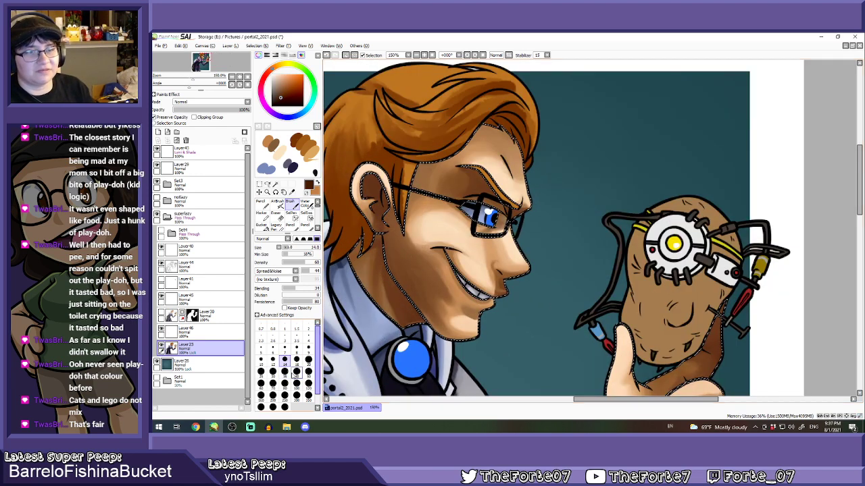
{"action": "left_click", "coordinate": [297, 371]}
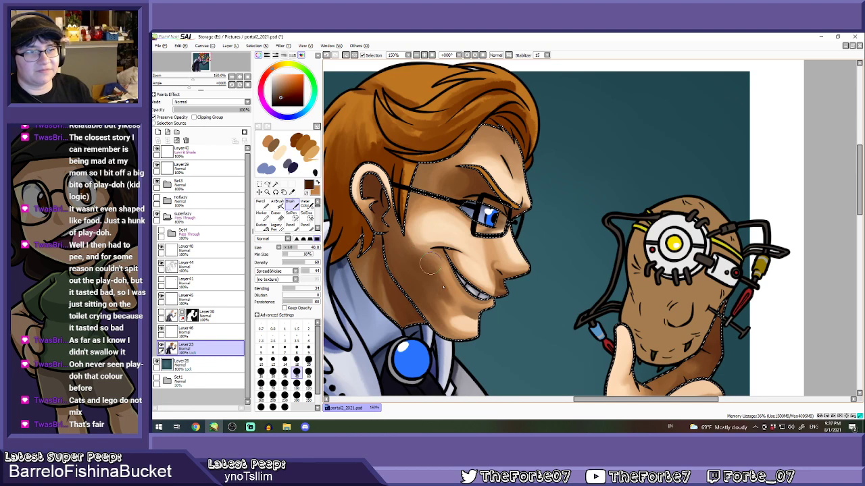
{"action": "right_click", "coordinate": [444, 288]}
{"action": "left_click", "coordinate": [283, 371]}
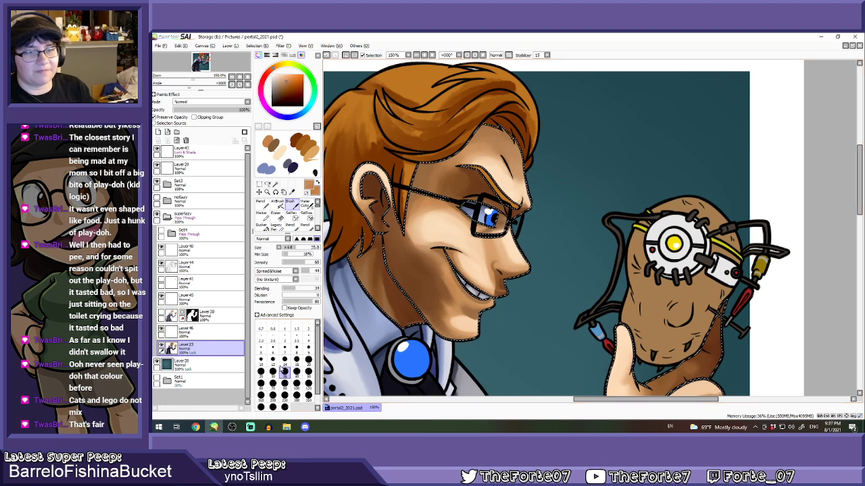
{"action": "left_click", "coordinate": [308, 288]}
{"action": "left_click", "coordinate": [291, 262]}
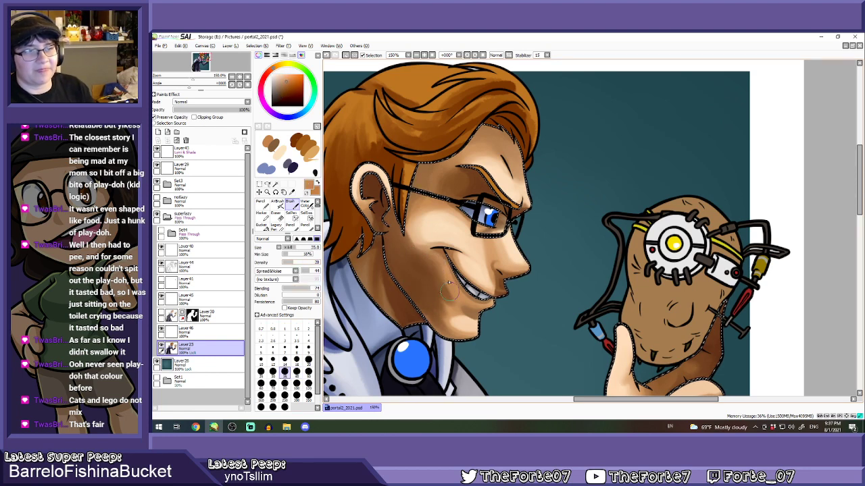
{"action": "left_click_drag", "start_coordinate": [443, 276], "coordinate": [442, 311]}
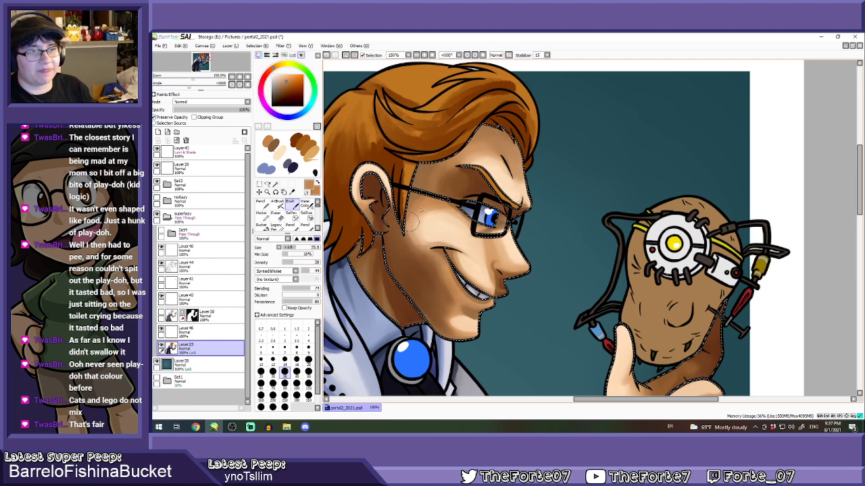
Paint a very dark brown shadow on the forehead beneath the hairline at brush size 16, density 88 and blending 37
{"action": "right_click", "coordinate": [401, 252]}
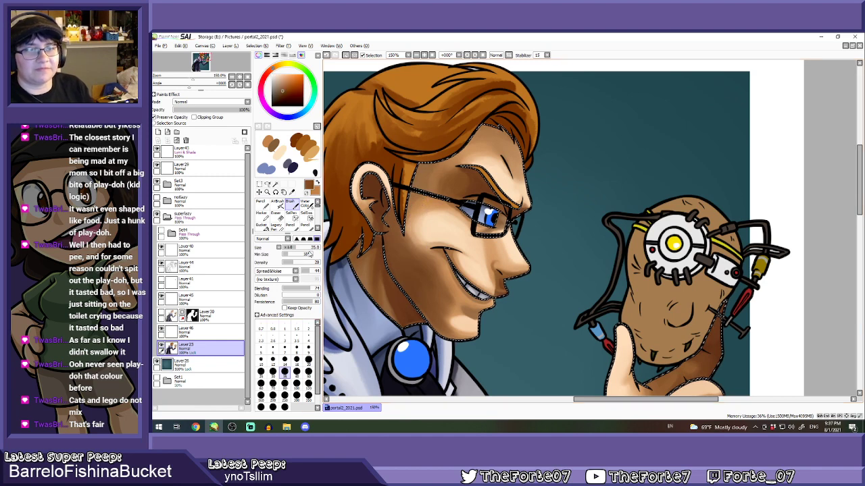
{"action": "left_click_drag", "start_coordinate": [306, 265], "coordinate": [310, 263]}
{"action": "left_click", "coordinate": [295, 288]}
{"action": "left_click", "coordinate": [296, 371]}
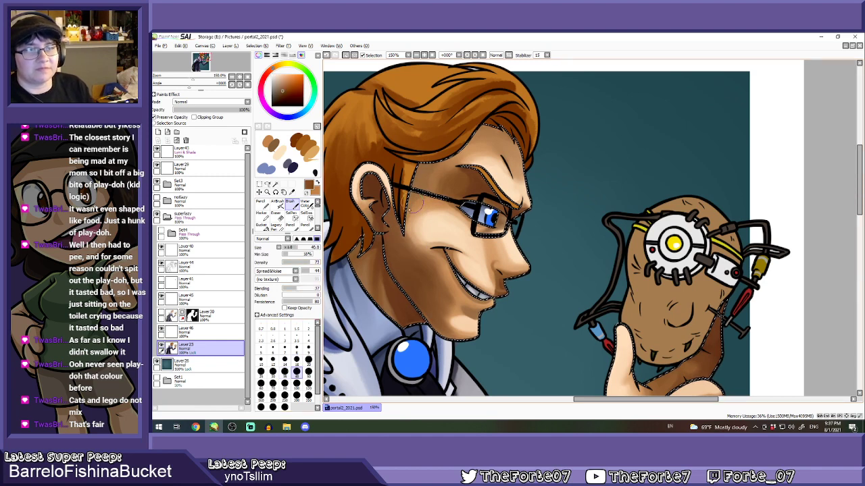
{"action": "left_click", "coordinate": [296, 362]}
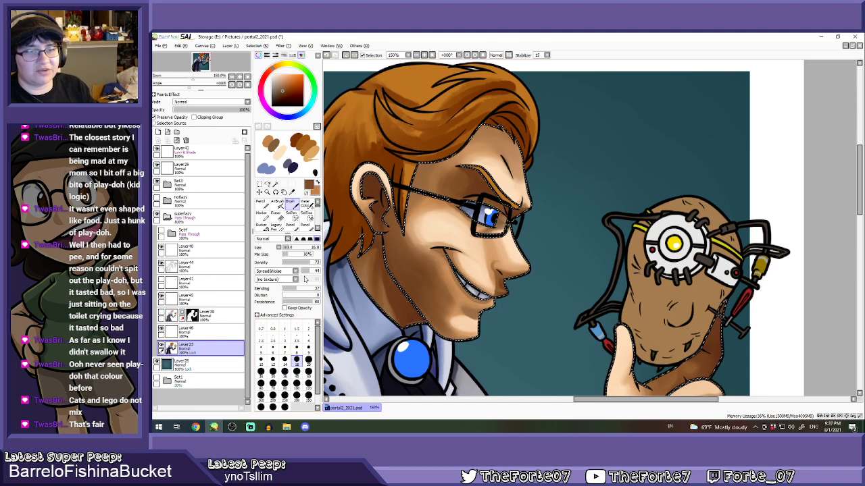
{"action": "left_click", "coordinate": [314, 263]}
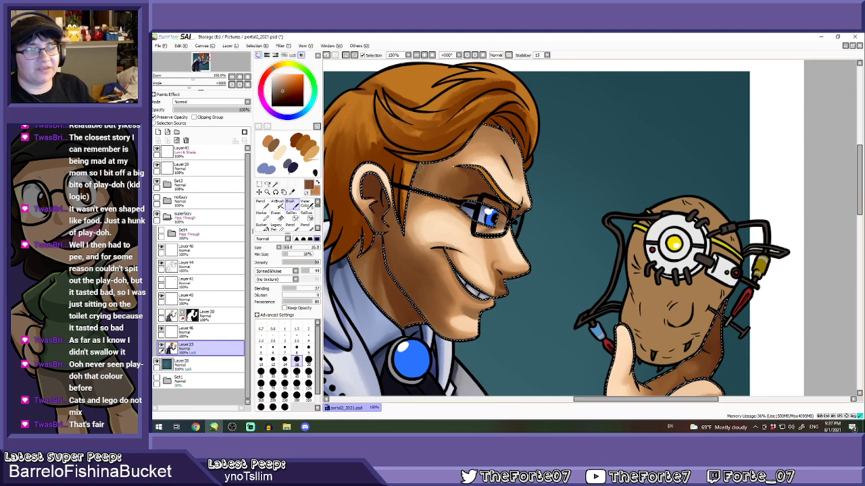
{"action": "left_click_drag", "start_coordinate": [426, 167], "coordinate": [474, 153]}
{"action": "key", "text": "ctrl+z"}
{"action": "left_click", "coordinate": [280, 100]}
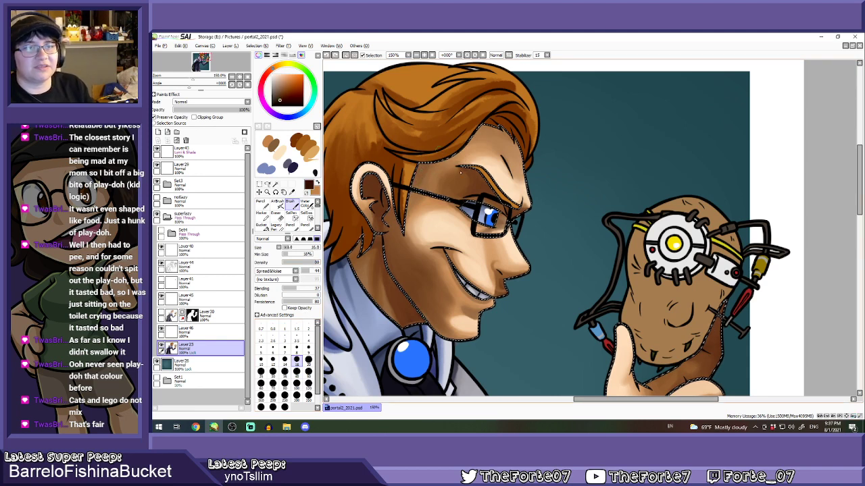
{"action": "mouse_move", "coordinate": [424, 165]}
{"action": "left_mouse_down"}
{"action": "mouse_move", "coordinate": [463, 155]}
{"action": "mouse_move", "coordinate": [492, 122]}
{"action": "mouse_move", "coordinate": [410, 160]}
{"action": "mouse_move", "coordinate": [514, 139]}
{"action": "mouse_move", "coordinate": [484, 136]}
{"action": "mouse_move", "coordinate": [489, 124]}
{"action": "mouse_move", "coordinate": [514, 136]}
{"action": "left_mouse_up"}
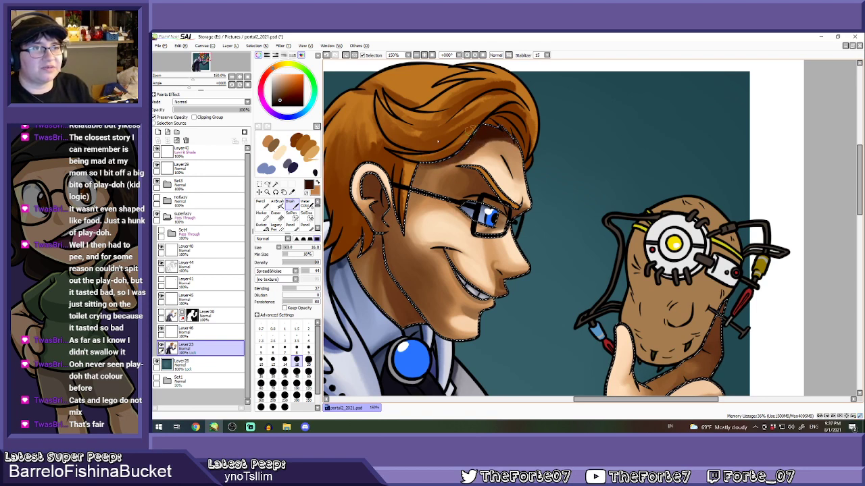
Deepen the dark brown shadow inside the ear, in front of it and down the jaw edge, using brush sizes 16 and 14
{"action": "left_click_drag", "start_coordinate": [370, 178], "coordinate": [388, 255]}
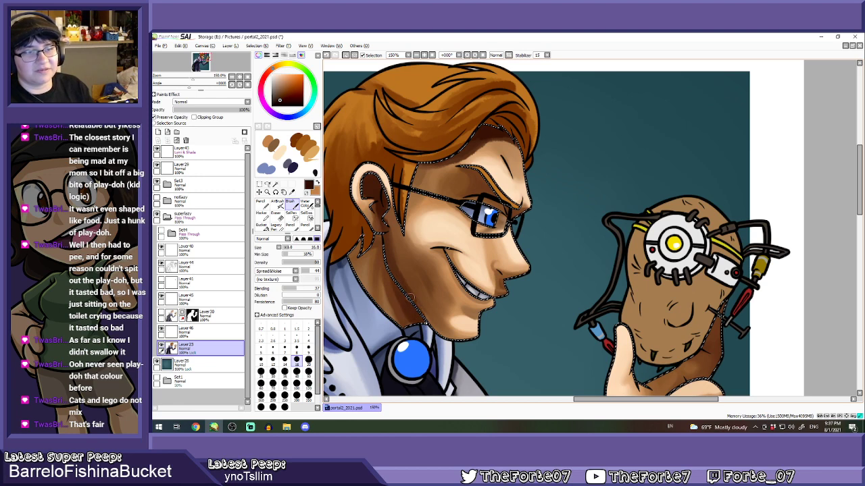
{"action": "scroll", "coordinate": [451, 227], "scroll_direction": "down", "scroll_amount": 2}
{"action": "key", "text": "bracketleft"}
{"action": "scroll", "coordinate": [447, 232], "scroll_direction": "up", "scroll_amount": 1}
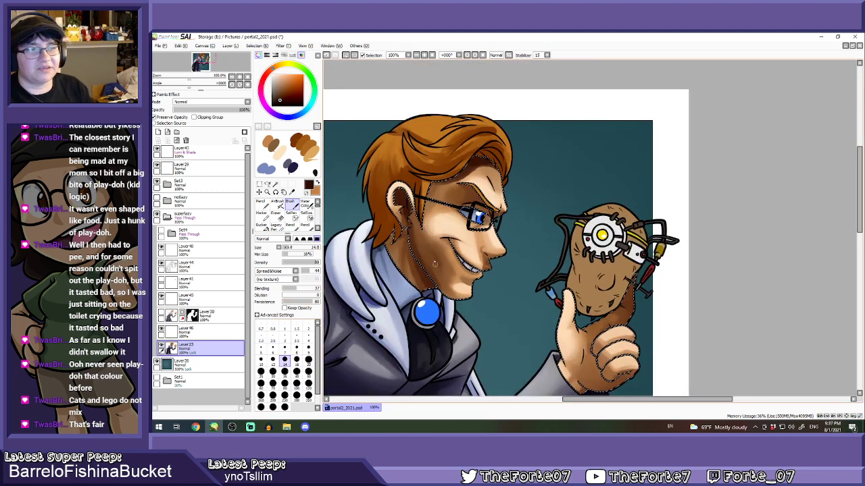
{"action": "scroll", "coordinate": [424, 264], "scroll_direction": "up", "scroll_amount": 1}
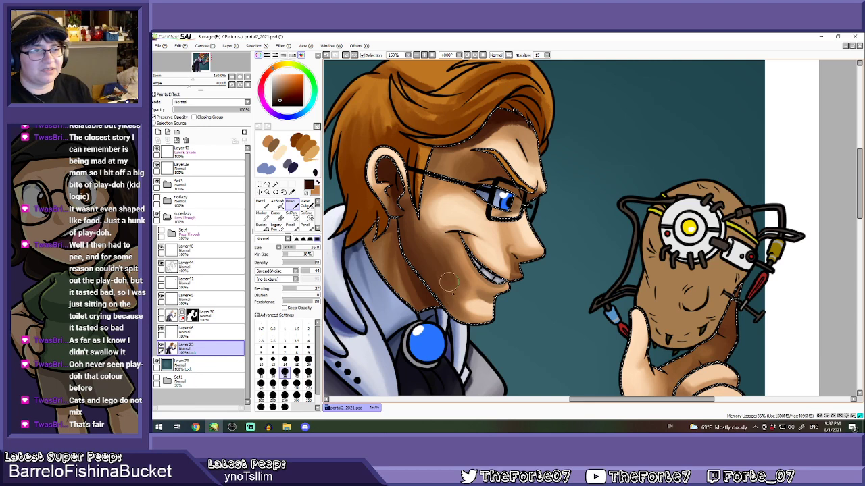
Soften the cheek shadow with a sampled light brown at brush size 35, blending 76 and density 39
{"action": "left_click", "coordinate": [311, 288]}
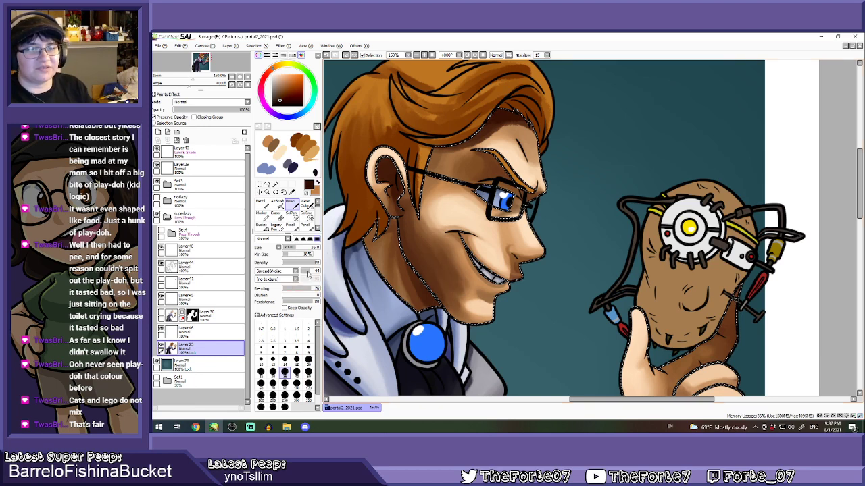
{"action": "left_click", "coordinate": [297, 263]}
{"action": "left_click", "coordinate": [435, 243], "text": "alt"}
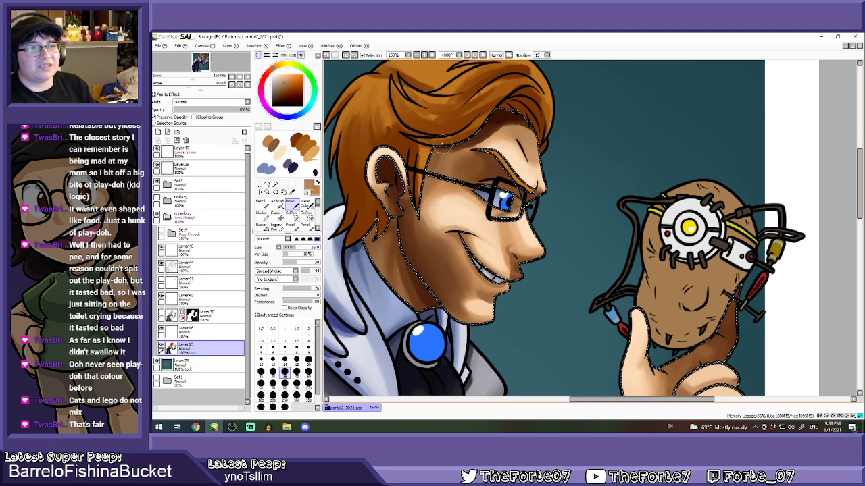
Sample a dark reddish brown and shade the forehead under the hair down to the temple at brush size 14 and blending 32
{"action": "left_click", "coordinate": [284, 363]}
{"action": "right_click", "coordinate": [505, 132]}
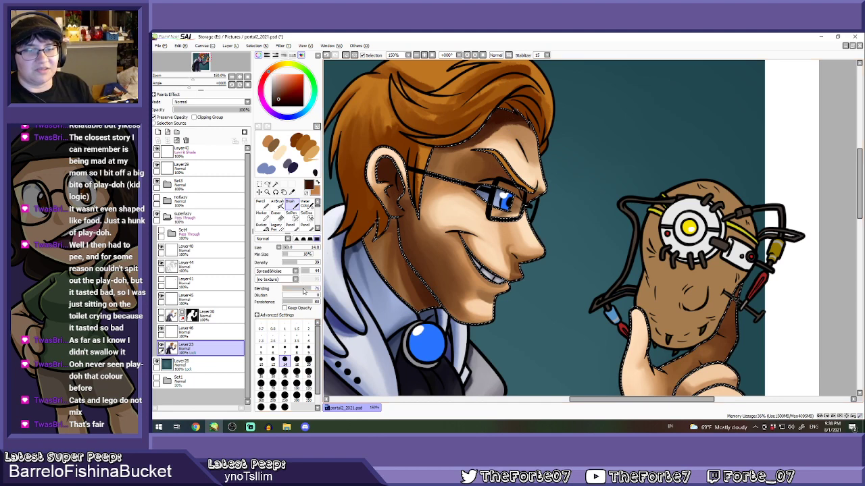
{"action": "left_click", "coordinate": [295, 288]}
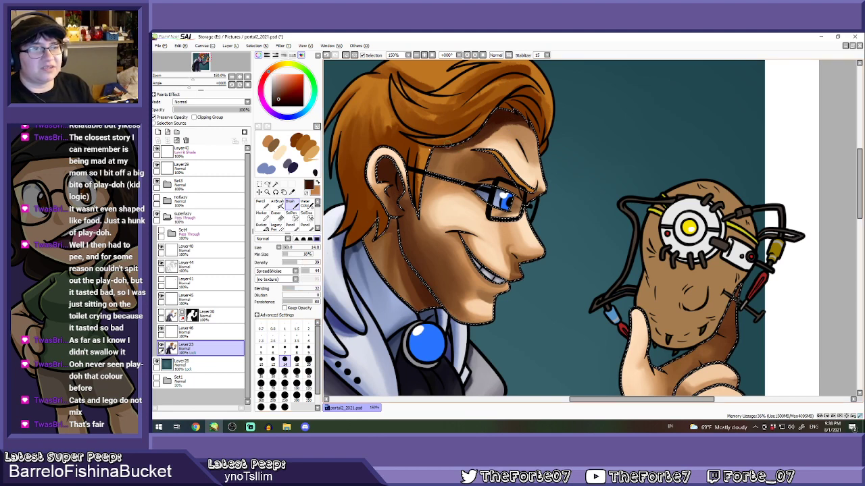
{"action": "mouse_move", "coordinate": [482, 142]}
{"action": "left_mouse_down"}
{"action": "mouse_move", "coordinate": [447, 154]}
{"action": "mouse_move", "coordinate": [500, 127]}
{"action": "left_mouse_up"}
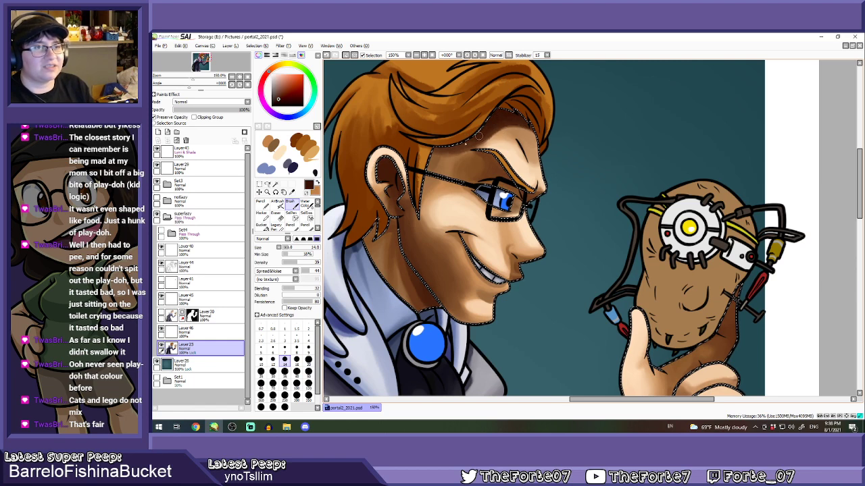
{"action": "left_click_drag", "start_coordinate": [451, 147], "coordinate": [432, 165]}
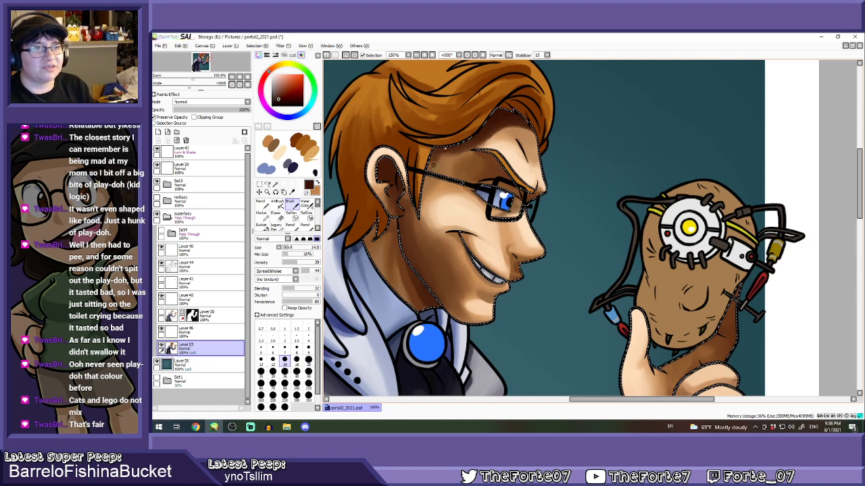
Touch up the temple shadow with sampled browns, clear the skin selection and check the whole figure
{"action": "left_click", "coordinate": [435, 159], "text": "alt"}
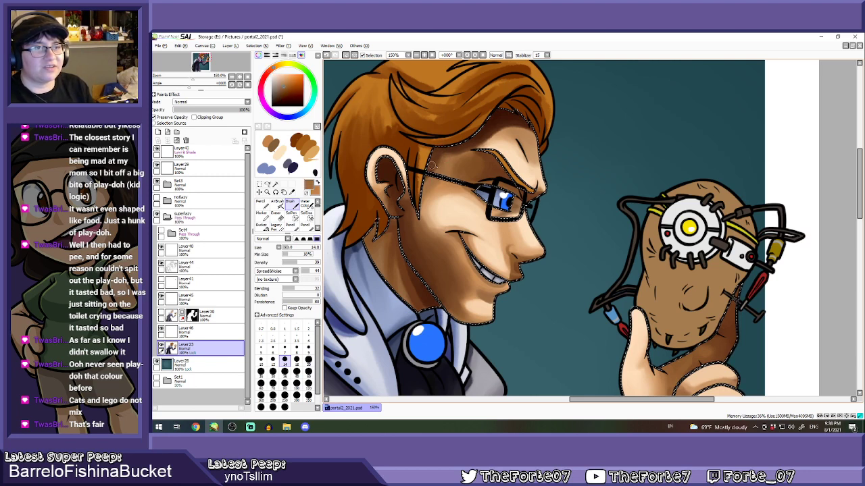
{"action": "left_click", "coordinate": [432, 165], "text": "alt"}
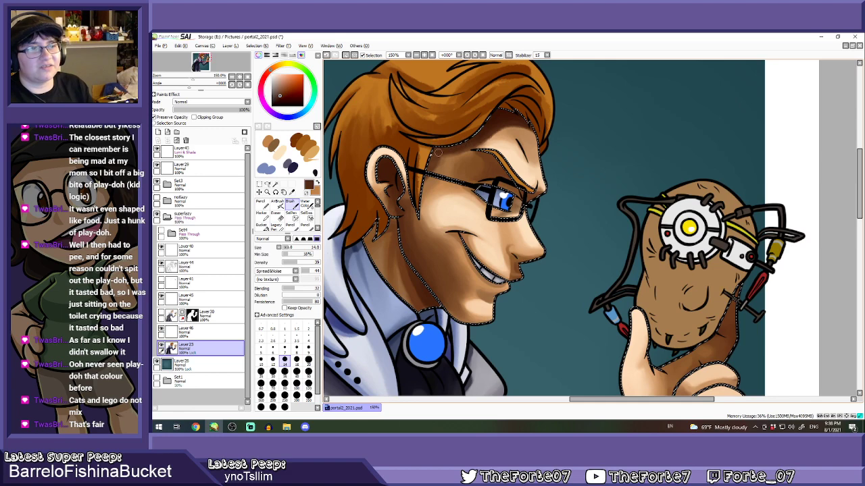
{"action": "scroll", "coordinate": [482, 139], "scroll_direction": "down", "scroll_amount": 3}
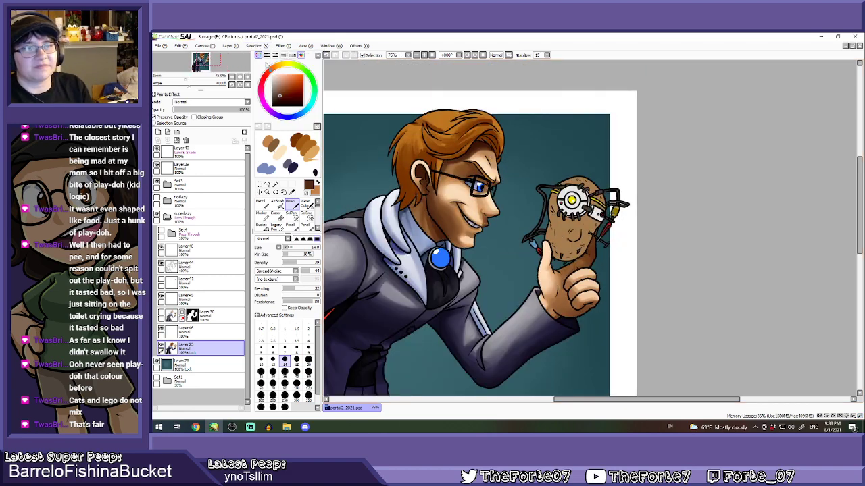
{"action": "scroll", "coordinate": [488, 192], "scroll_direction": "down", "scroll_amount": 1}
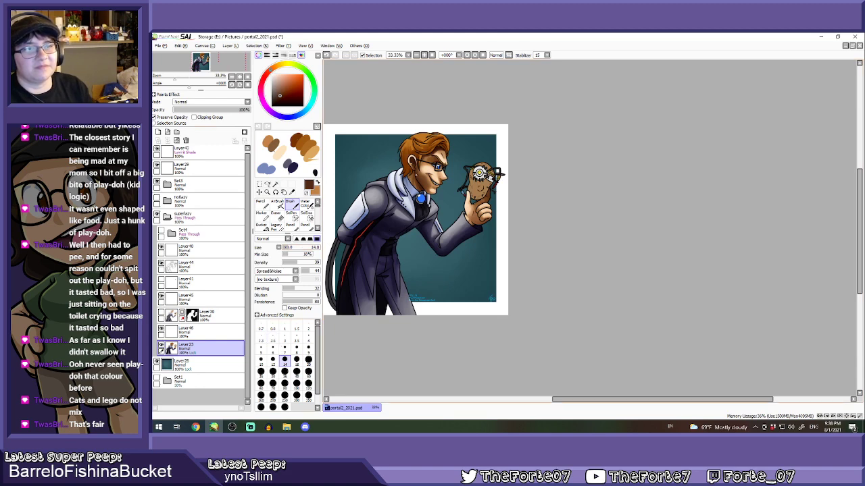
{"action": "scroll", "coordinate": [436, 166], "scroll_direction": "up", "scroll_amount": 3}
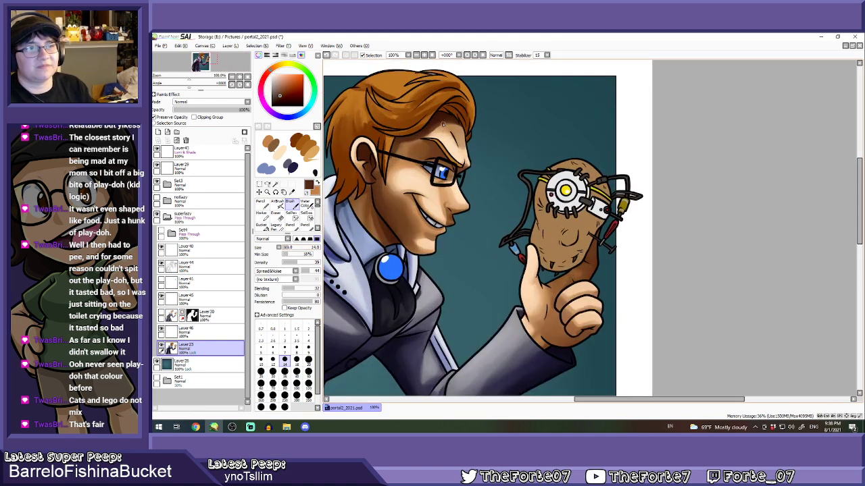
{"action": "scroll", "coordinate": [443, 125], "scroll_direction": "up", "scroll_amount": 1}
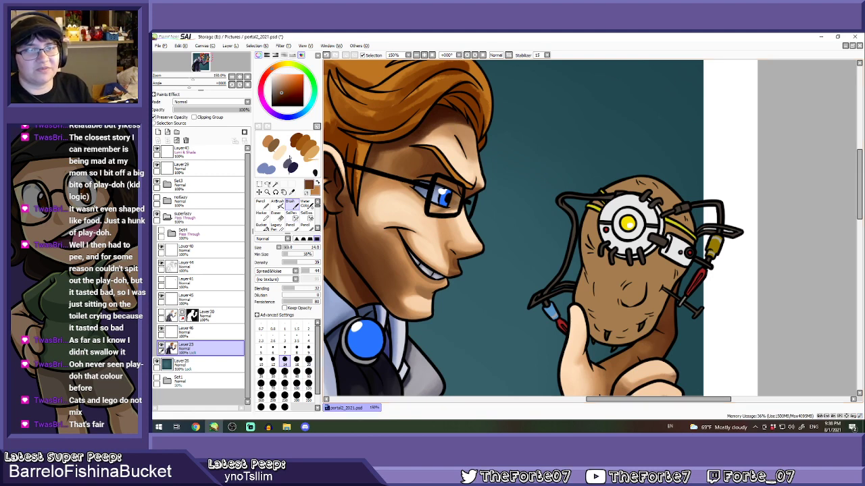
Refine the forehead shadow's edge with alternately sampled light and dark browns at brush size 14, density 69 and blending 15
{"action": "mouse_move", "coordinate": [452, 134]}
{"action": "left_mouse_down"}
{"action": "mouse_move", "coordinate": [465, 150]}
{"action": "mouse_move", "coordinate": [461, 133]}
{"action": "mouse_move", "coordinate": [468, 156]}
{"action": "mouse_move", "coordinate": [468, 129]}
{"action": "mouse_move", "coordinate": [424, 132]}
{"action": "mouse_move", "coordinate": [462, 125]}
{"action": "left_mouse_up"}
{"action": "key", "text": "ctrl+z"}
{"action": "right_click", "coordinate": [415, 140]}
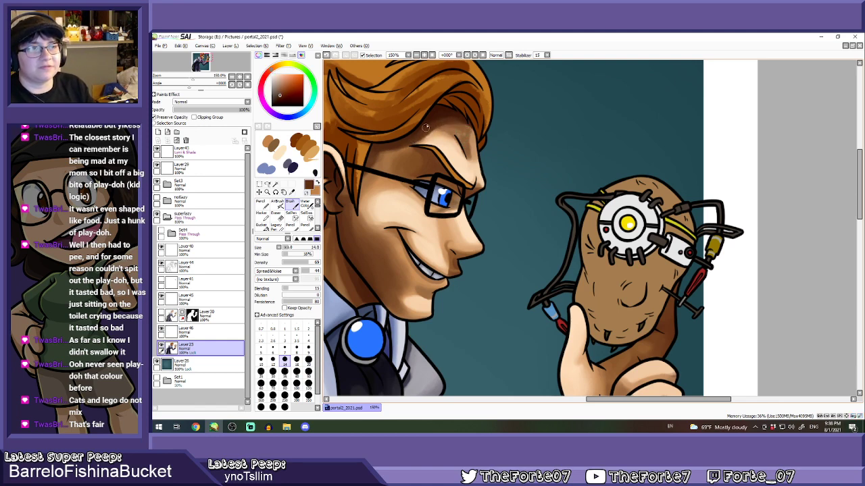
{"action": "left_click", "coordinate": [462, 138], "text": "alt"}
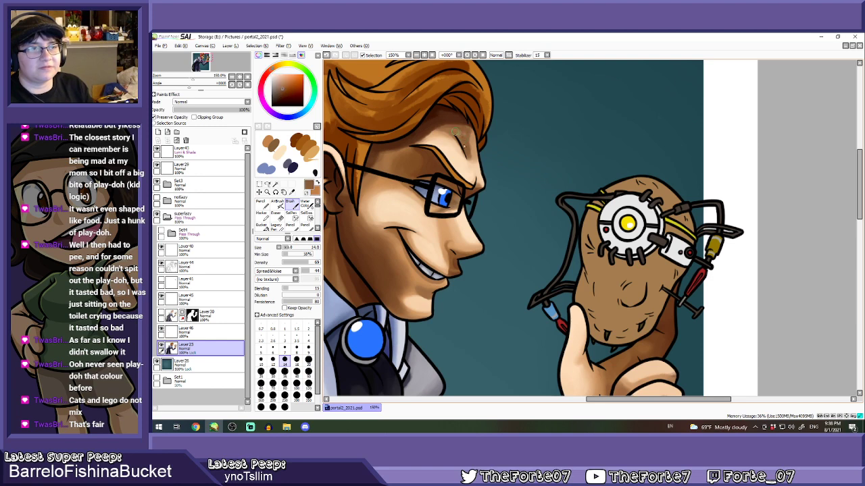
{"action": "left_click", "coordinate": [446, 120], "text": "alt"}
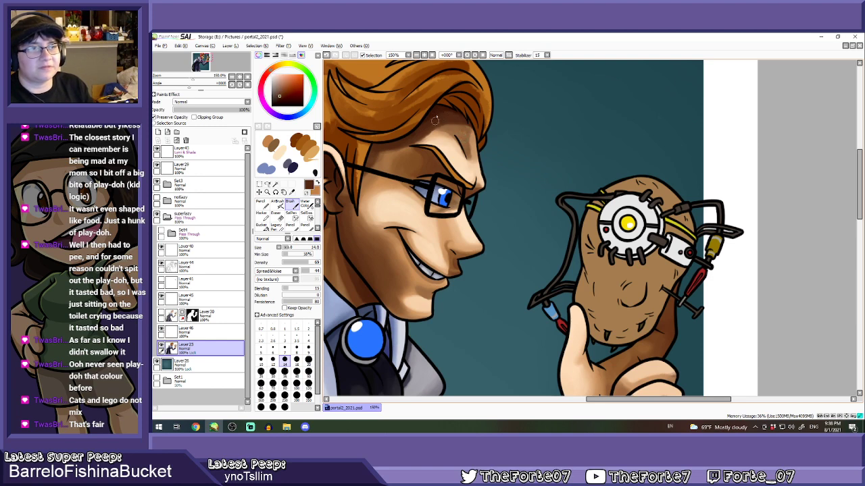
{"action": "left_click", "coordinate": [470, 138], "text": "alt"}
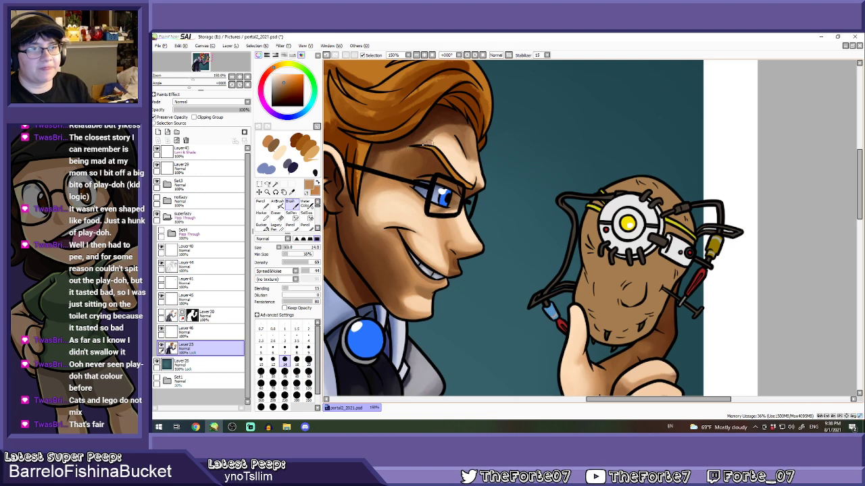
{"action": "left_click", "coordinate": [428, 135], "text": "alt"}
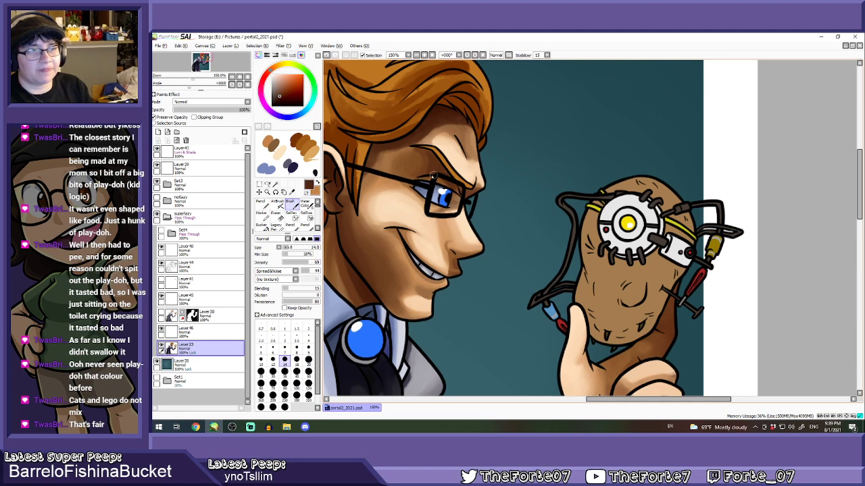
Paint dark brown shading below the eyebrow behind the glasses at brush size 14 and check the whole figure
{"action": "left_click_drag", "start_coordinate": [433, 177], "coordinate": [452, 186]}
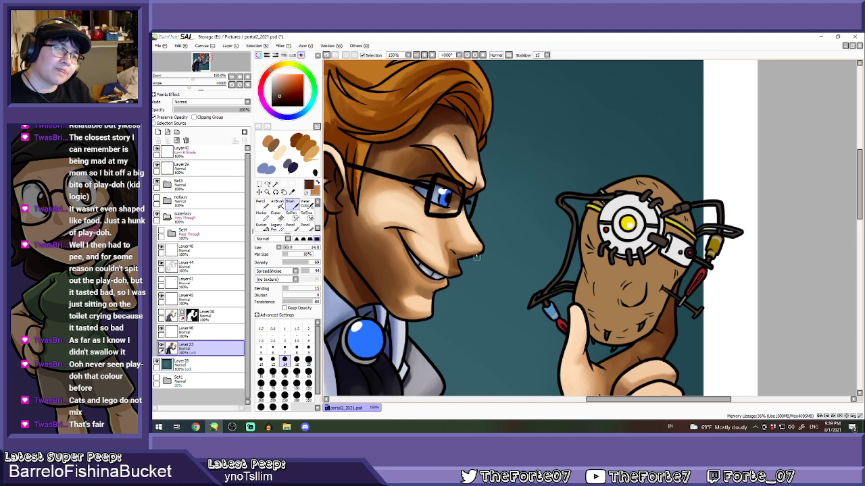
{"action": "scroll", "coordinate": [477, 258], "scroll_direction": "down", "scroll_amount": 4}
{"action": "scroll", "coordinate": [439, 257], "scroll_direction": "up", "scroll_amount": 1}
Examine the face shading at several zoom levels and compare the whole figure with the Set4 lighting guide
{"action": "left_click", "coordinate": [272, 383]}
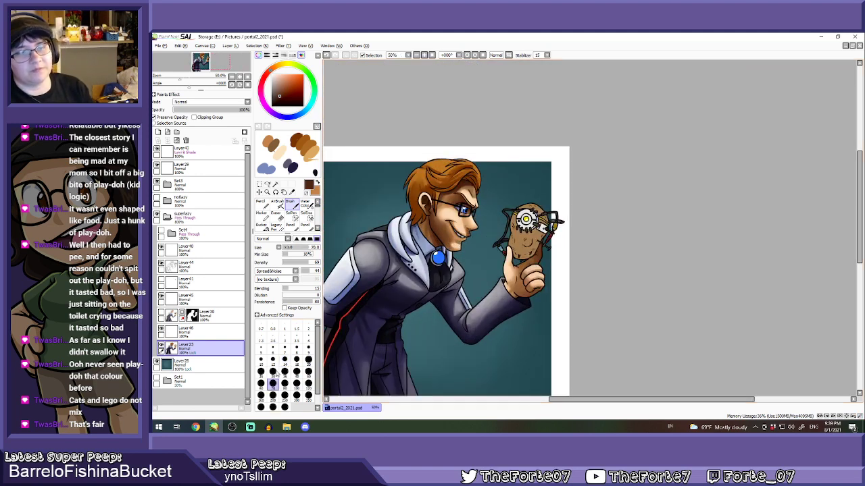
{"action": "scroll", "coordinate": [443, 238], "scroll_direction": "up", "scroll_amount": 1}
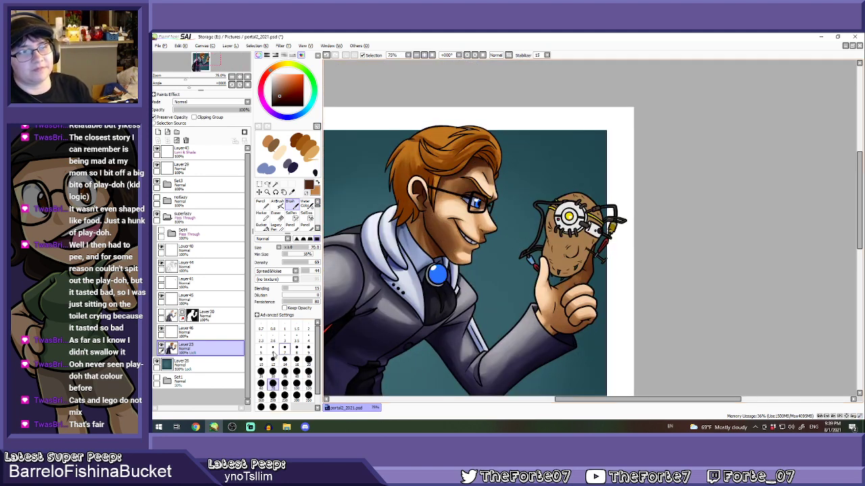
{"action": "left_click", "coordinate": [284, 371]}
{"action": "scroll", "coordinate": [433, 250], "scroll_direction": "up", "scroll_amount": 1}
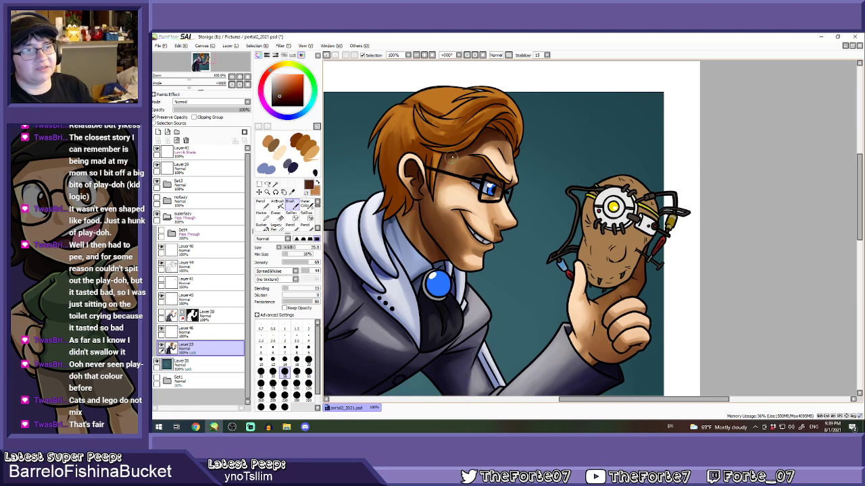
{"action": "scroll", "coordinate": [443, 175], "scroll_direction": "down", "scroll_amount": 1}
{"action": "scroll", "coordinate": [450, 184], "scroll_direction": "up", "scroll_amount": 1}
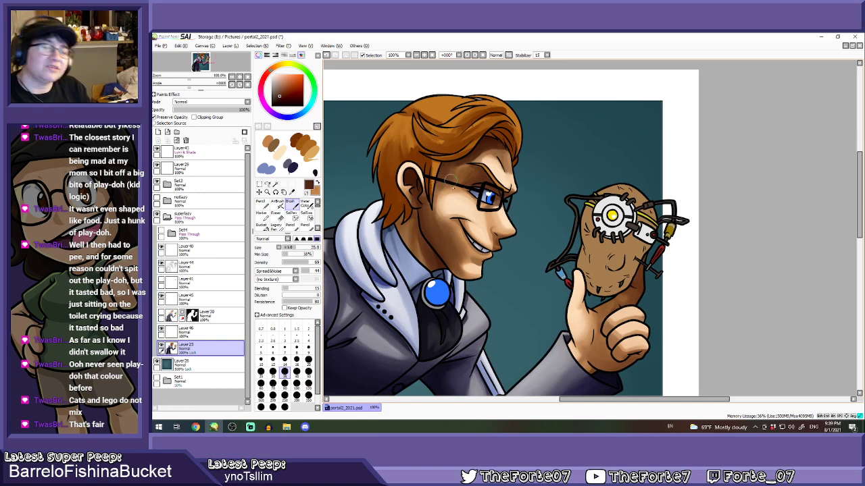
{"action": "scroll", "coordinate": [440, 205], "scroll_direction": "down", "scroll_amount": 4}
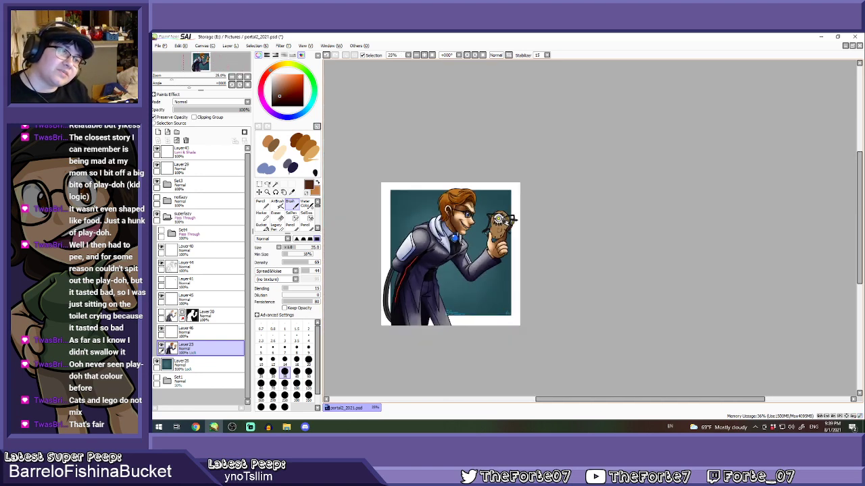
{"action": "scroll", "coordinate": [462, 241], "scroll_direction": "up", "scroll_amount": 1}
{"action": "scroll", "coordinate": [462, 241], "scroll_direction": "down", "scroll_amount": 1}
{"action": "left_click", "coordinate": [161, 232]}
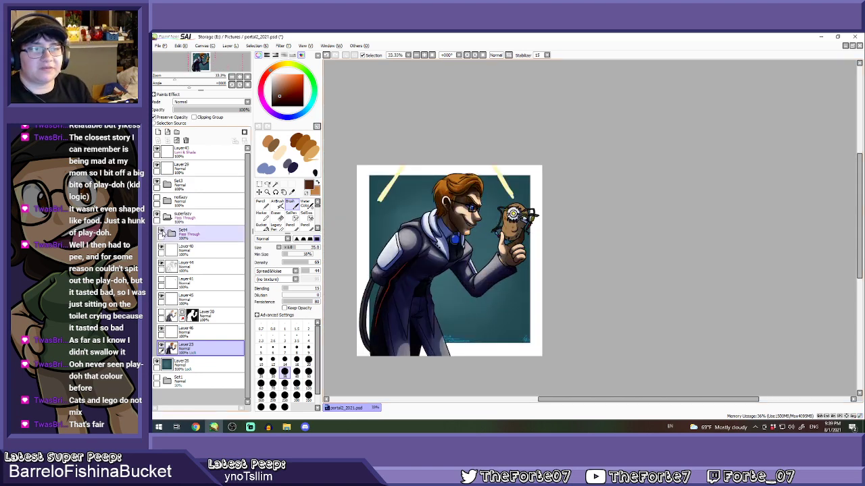
{"action": "left_click", "coordinate": [162, 233]}
{"action": "scroll", "coordinate": [431, 226], "scroll_direction": "up", "scroll_amount": 3}
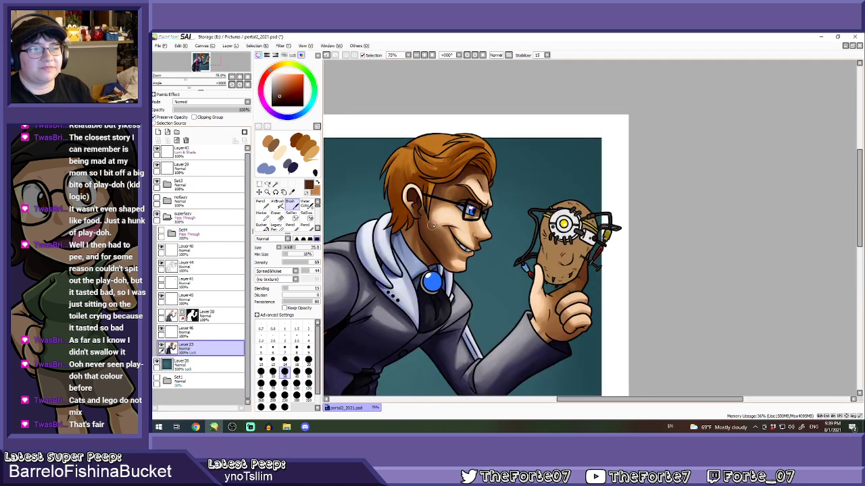
Preview the figure layer in greyscale with saturation at -100 to check its light and dark values, and cancel the adjustment
{"action": "left_click", "coordinate": [256, 45]}
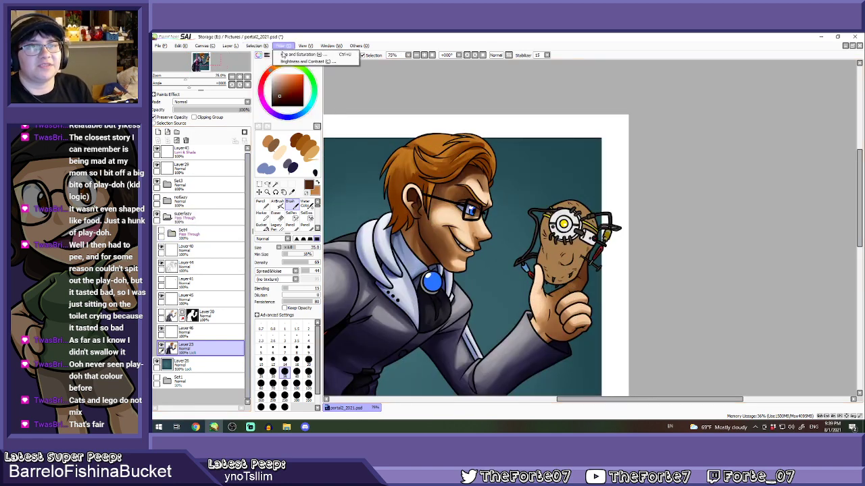
{"action": "left_click", "coordinate": [304, 57]}
{"action": "left_click_drag", "start_coordinate": [688, 124], "coordinate": [588, 128]}
{"action": "scroll", "coordinate": [525, 202], "scroll_direction": "down", "scroll_amount": 3}
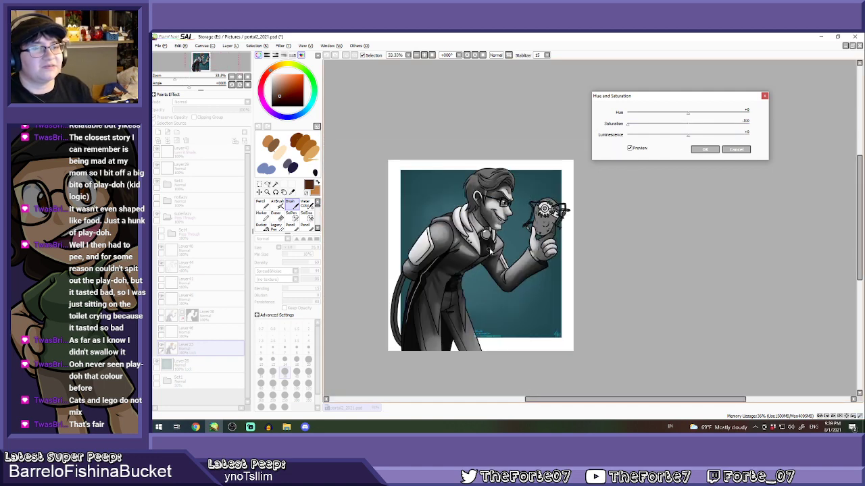
{"action": "scroll", "coordinate": [491, 250], "scroll_direction": "up", "scroll_amount": 1}
{"action": "left_click_drag", "start_coordinate": [631, 129], "coordinate": [682, 129]}
{"action": "left_click", "coordinate": [726, 150]}
Hide the superlazy version of the figure and show the notlazy version with its layers expanded for comparison
{"action": "left_click", "coordinate": [186, 218]}
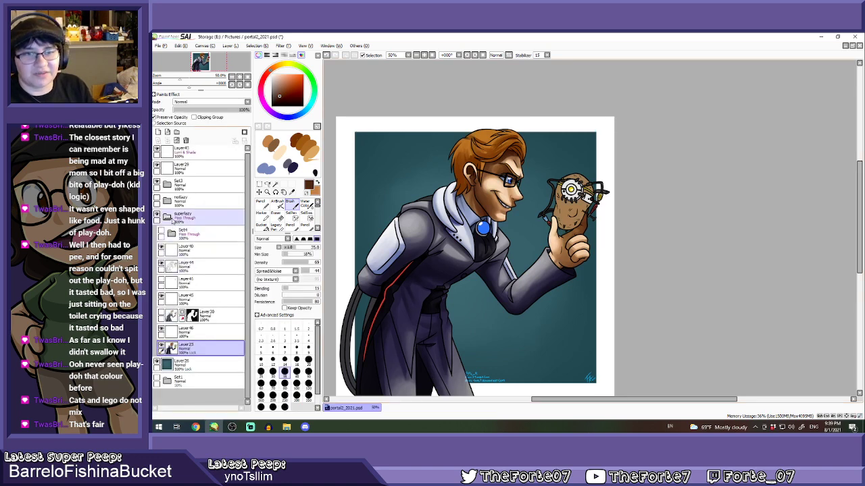
{"action": "left_click", "coordinate": [167, 216]}
{"action": "left_click", "coordinate": [157, 216]}
{"action": "left_click", "coordinate": [157, 200]}
{"action": "left_click", "coordinate": [167, 200]}
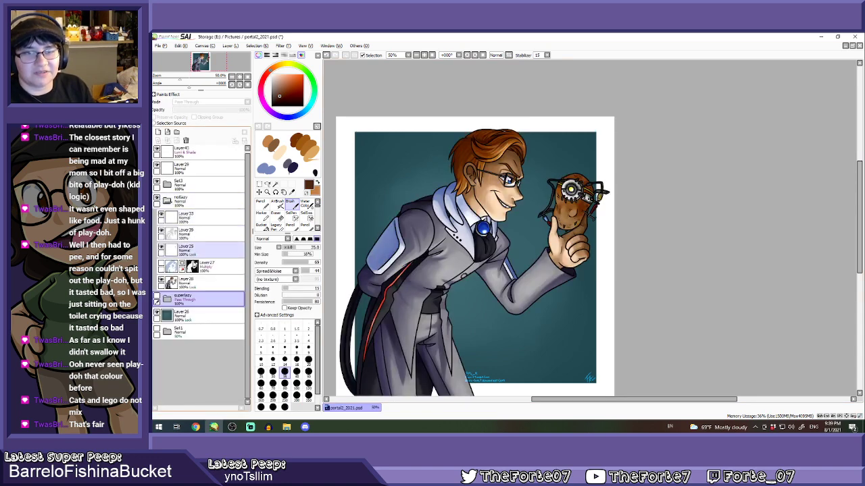
Preview the notlazy figure layer in greyscale with saturation at -100, and cancel the adjustment
{"action": "left_click", "coordinate": [186, 282]}
{"action": "left_click", "coordinate": [259, 45]}
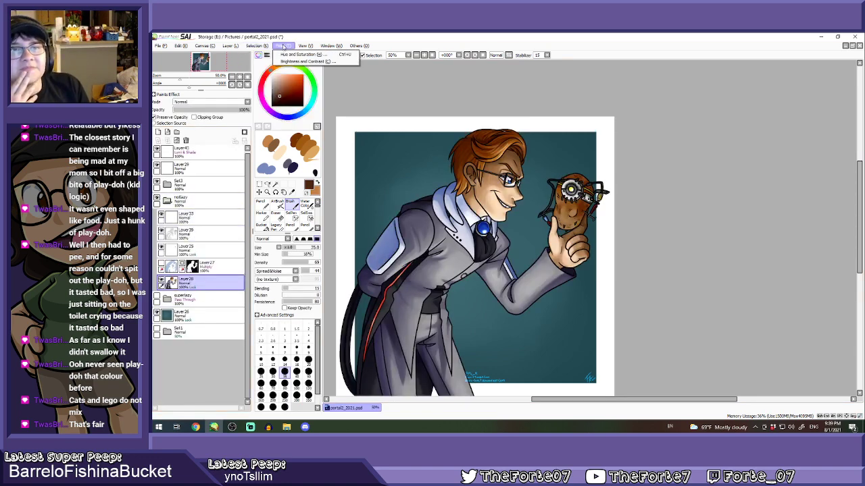
{"action": "left_click", "coordinate": [309, 58]}
{"action": "left_click_drag", "start_coordinate": [688, 125], "coordinate": [581, 132]}
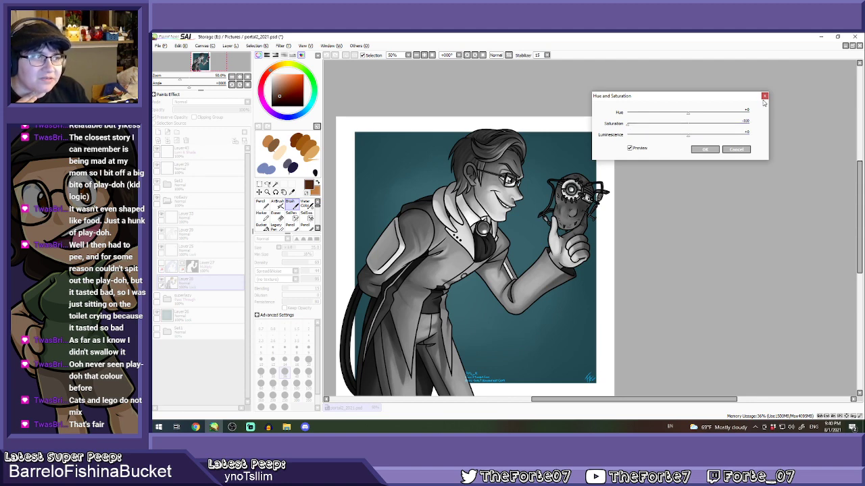
{"action": "left_click", "coordinate": [734, 149]}
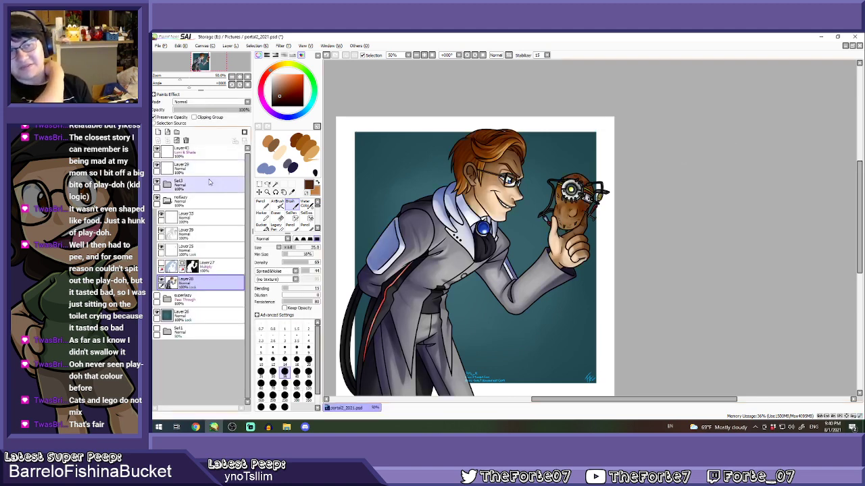
Hide and collapse the notlazy folder, and show the superlazy version again with its layers expanded
{"action": "left_click", "coordinate": [166, 200]}
{"action": "left_click", "coordinate": [157, 199]}
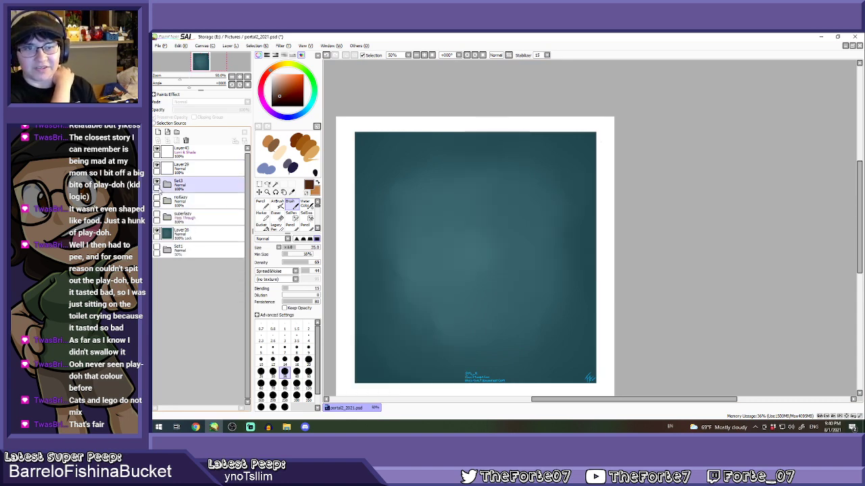
{"action": "left_click", "coordinate": [157, 182]}
{"action": "left_click", "coordinate": [157, 214]}
{"action": "left_click", "coordinate": [167, 217]}
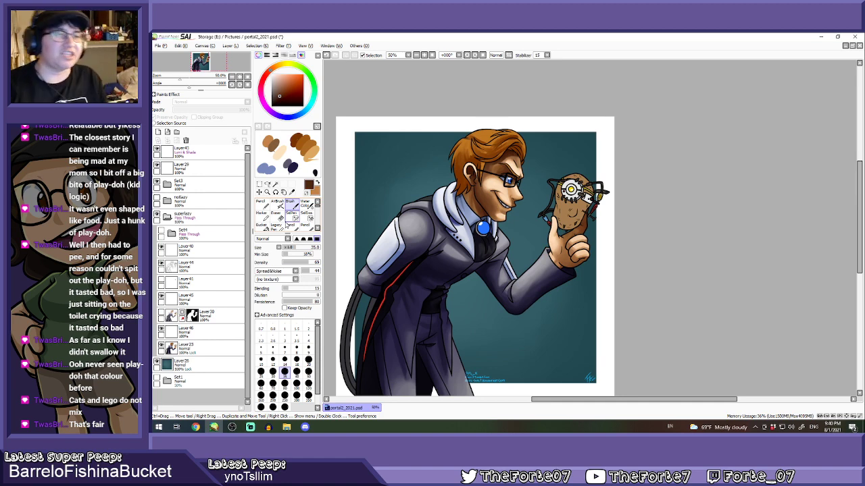
Sample the light skin tone from the cheek and try to paint on the face at brush size 30
{"action": "left_click", "coordinate": [296, 361]}
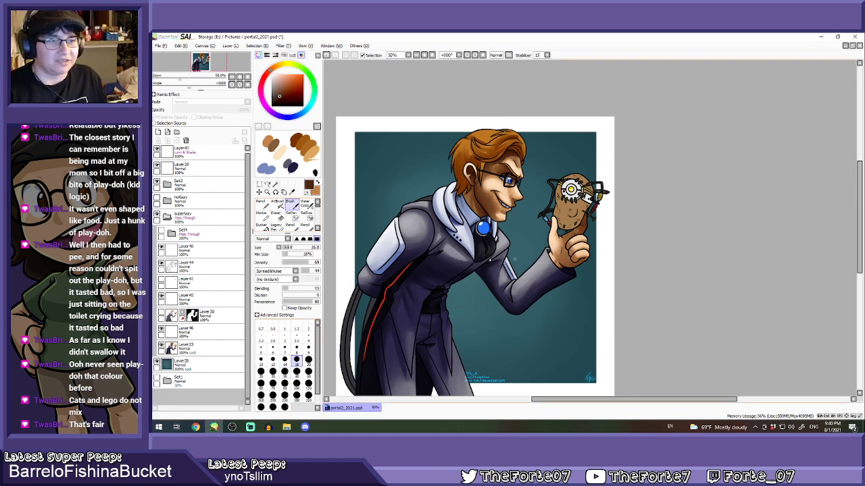
{"action": "scroll", "coordinate": [433, 271], "scroll_direction": "up", "scroll_amount": 1}
{"action": "left_click", "coordinate": [272, 372]}
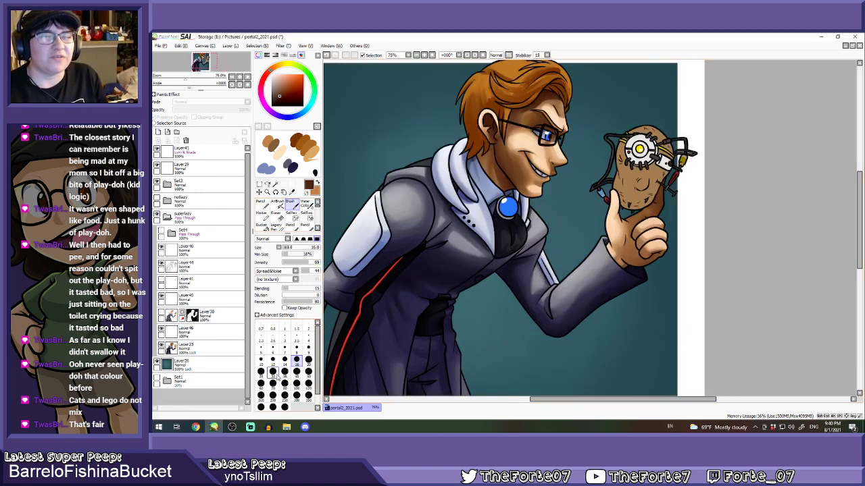
{"action": "scroll", "coordinate": [459, 270], "scroll_direction": "down", "scroll_amount": 2}
{"action": "scroll", "coordinate": [473, 258], "scroll_direction": "up", "scroll_amount": 3}
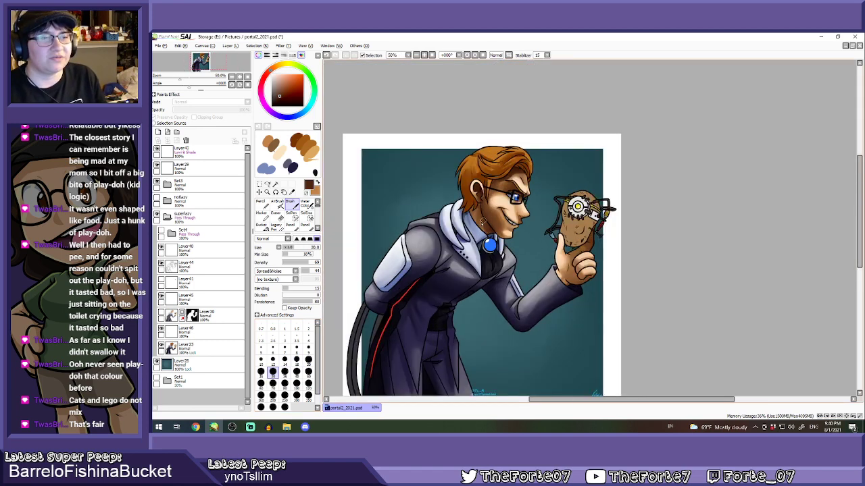
{"action": "left_click", "coordinate": [511, 173], "text": "alt"}
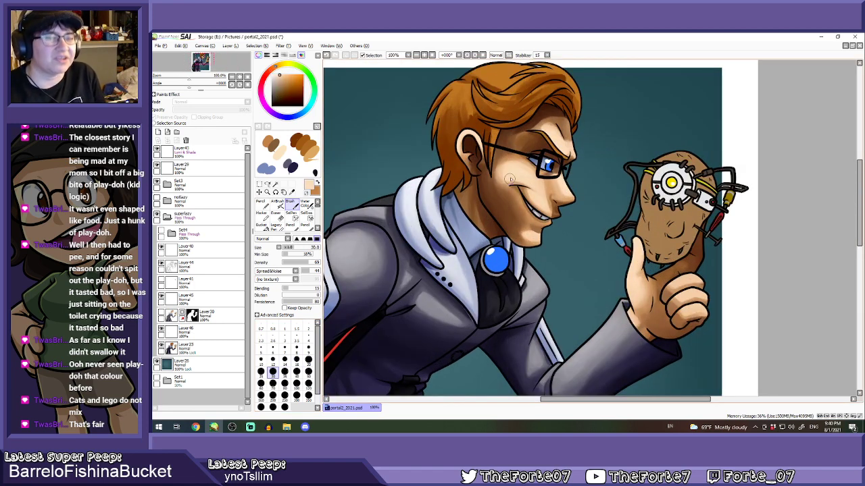
{"action": "scroll", "coordinate": [521, 174], "scroll_direction": "down", "scroll_amount": 2}
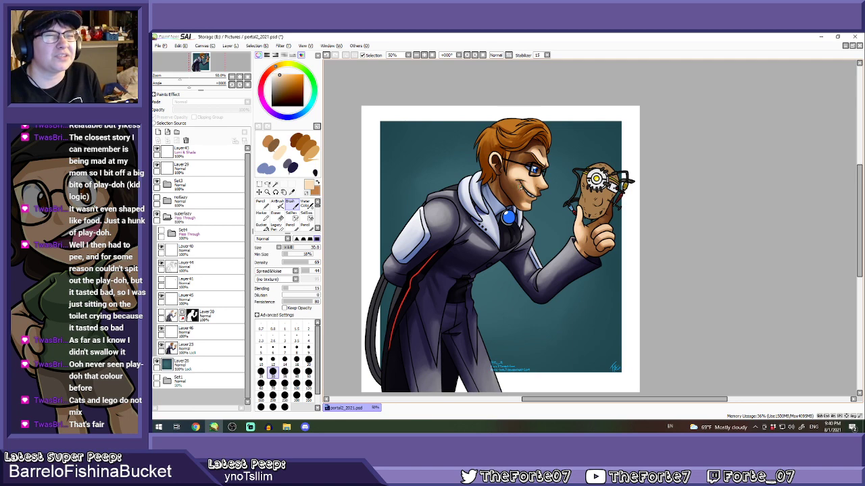
{"action": "scroll", "coordinate": [519, 188], "scroll_direction": "up", "scroll_amount": 1}
{"action": "scroll", "coordinate": [508, 152], "scroll_direction": "up", "scroll_amount": 1}
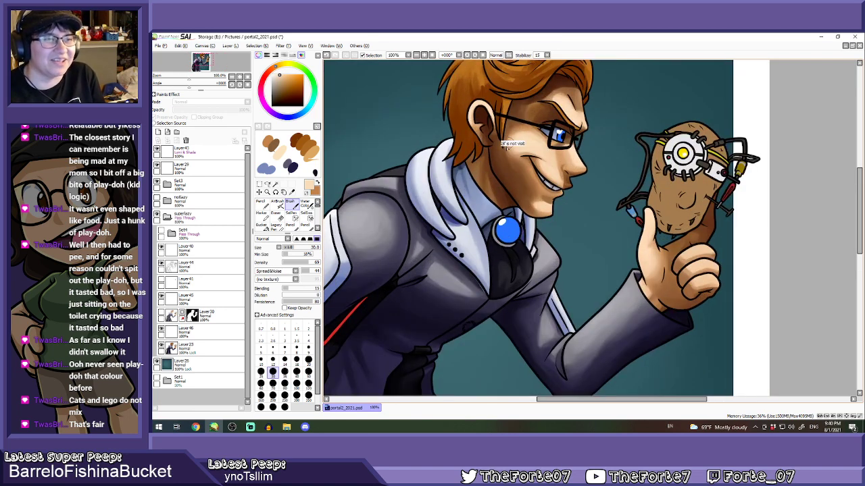
Load the hair area as a selection from the Set3 layers, with Layer23 active for painting
{"action": "left_click", "coordinate": [209, 348]}
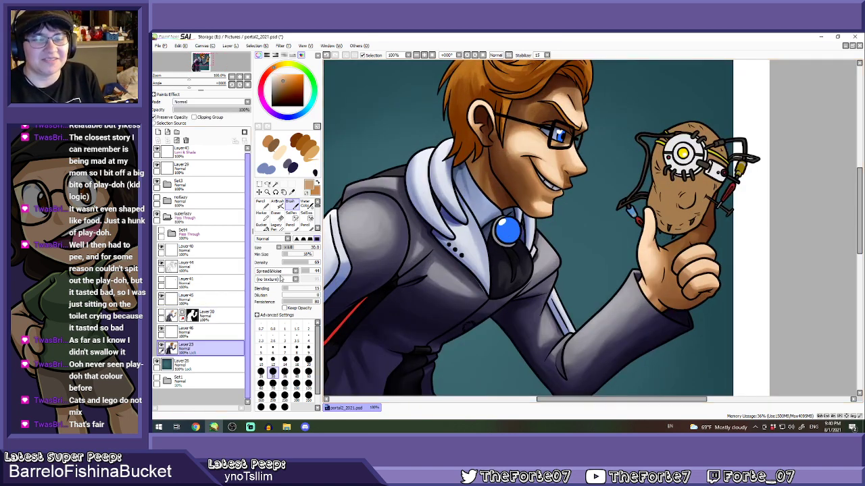
{"action": "left_click", "coordinate": [167, 201]}
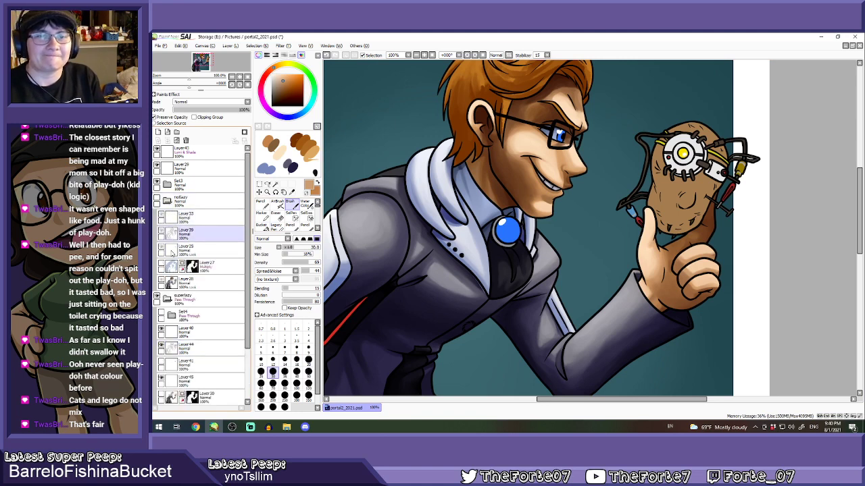
{"action": "left_click", "coordinate": [167, 202]}
{"action": "left_click", "coordinate": [168, 184]}
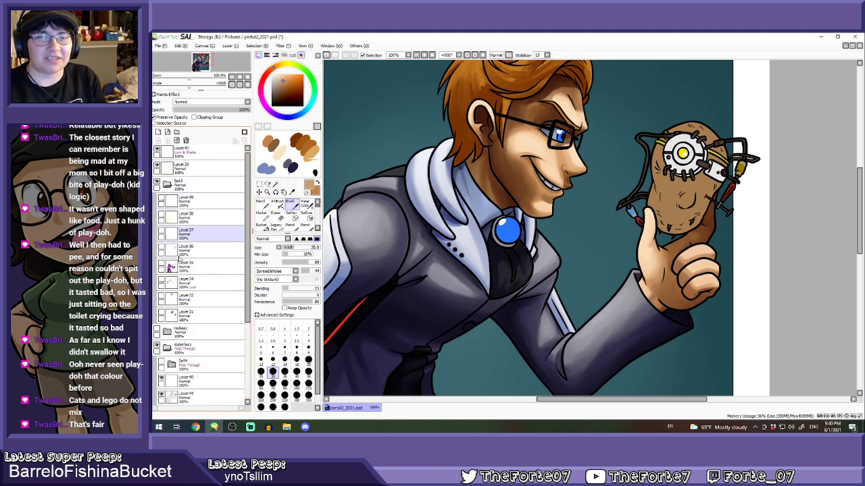
{"action": "left_click", "coordinate": [168, 185]}
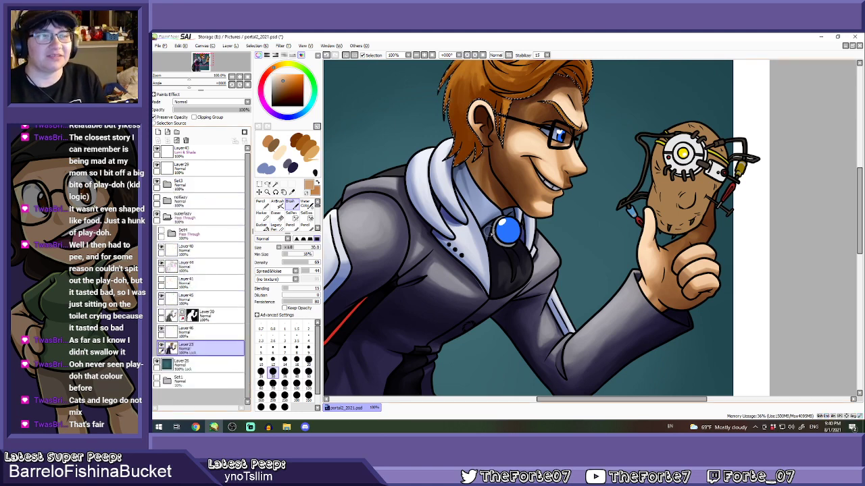
{"action": "scroll", "coordinate": [481, 210], "scroll_direction": "down", "scroll_amount": 2}
{"action": "scroll", "coordinate": [505, 129], "scroll_direction": "up", "scroll_amount": 4}
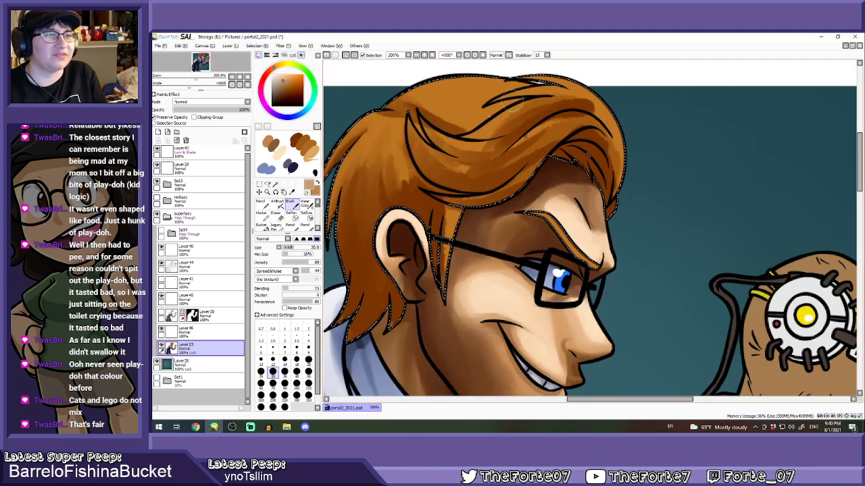
Paint orange-brown strokes along the swept top and front locks of the hair at brush size 14
{"action": "left_click", "coordinate": [284, 359]}
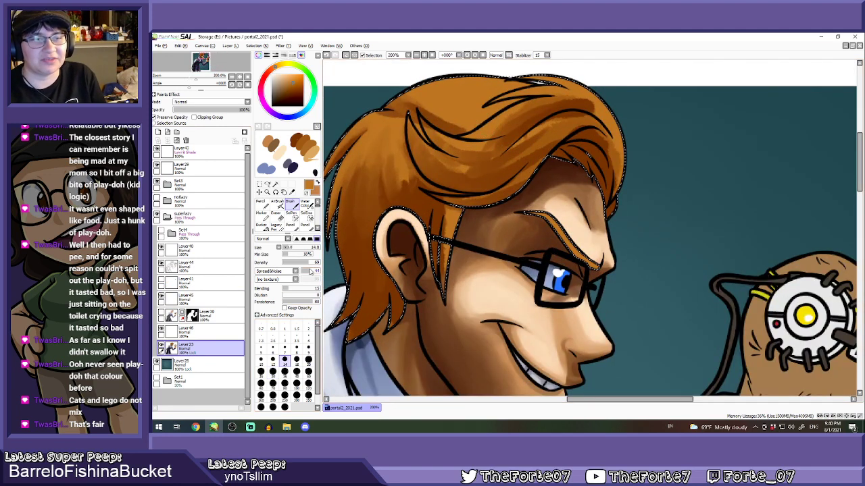
{"action": "mouse_move", "coordinate": [435, 135]}
{"action": "left_mouse_down"}
{"action": "mouse_move", "coordinate": [485, 151]}
{"action": "mouse_move", "coordinate": [499, 138]}
{"action": "left_mouse_up"}
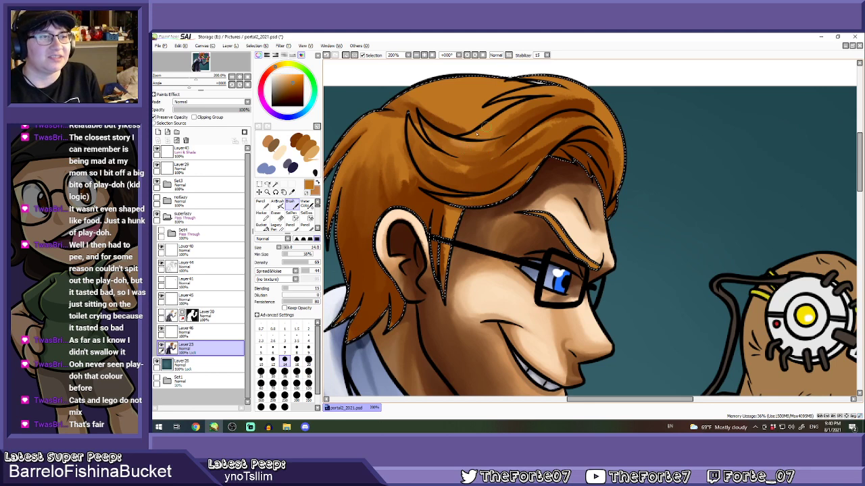
{"action": "mouse_move", "coordinate": [447, 137]}
{"action": "left_mouse_down"}
{"action": "mouse_move", "coordinate": [469, 126]}
{"action": "mouse_move", "coordinate": [475, 141]}
{"action": "mouse_move", "coordinate": [508, 116]}
{"action": "mouse_move", "coordinate": [486, 132]}
{"action": "mouse_move", "coordinate": [576, 99]}
{"action": "mouse_move", "coordinate": [543, 98]}
{"action": "mouse_move", "coordinate": [585, 112]}
{"action": "left_mouse_up"}
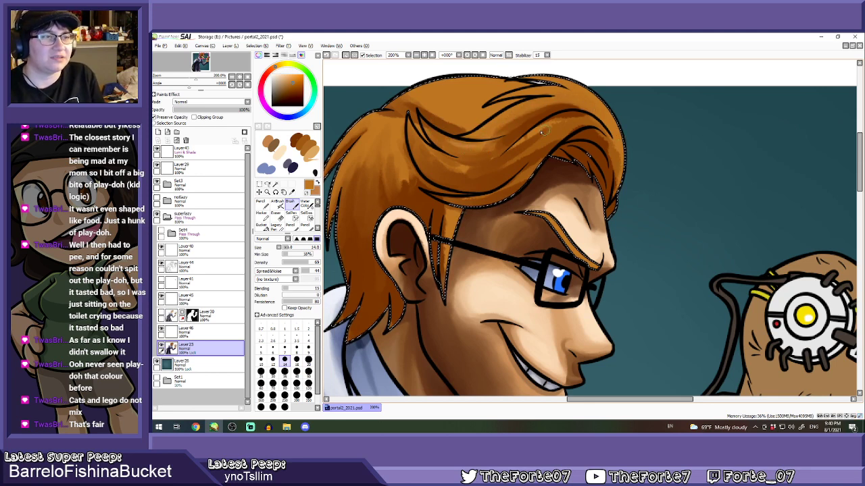
{"action": "mouse_move", "coordinate": [516, 149]}
{"action": "left_mouse_down"}
{"action": "mouse_move", "coordinate": [563, 119]}
{"action": "mouse_move", "coordinate": [590, 120]}
{"action": "mouse_move", "coordinate": [511, 156]}
{"action": "mouse_move", "coordinate": [573, 126]}
{"action": "mouse_move", "coordinate": [600, 126]}
{"action": "mouse_move", "coordinate": [575, 116]}
{"action": "mouse_move", "coordinate": [536, 134]}
{"action": "left_mouse_up"}
{"action": "mouse_move", "coordinate": [450, 162]}
{"action": "left_mouse_down"}
{"action": "mouse_move", "coordinate": [487, 162]}
{"action": "mouse_move", "coordinate": [432, 150]}
{"action": "mouse_move", "coordinate": [494, 163]}
{"action": "mouse_move", "coordinate": [481, 166]}
{"action": "mouse_move", "coordinate": [508, 158]}
{"action": "left_mouse_up"}
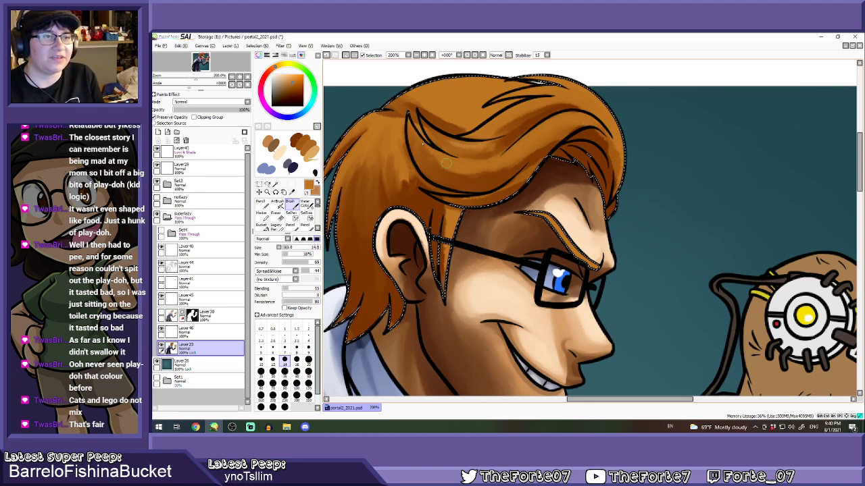
{"action": "mouse_move", "coordinate": [453, 144]}
{"action": "left_mouse_down"}
{"action": "mouse_move", "coordinate": [489, 144]}
{"action": "mouse_move", "coordinate": [456, 143]}
{"action": "mouse_move", "coordinate": [504, 143]}
{"action": "mouse_move", "coordinate": [515, 132]}
{"action": "mouse_move", "coordinate": [481, 135]}
{"action": "mouse_move", "coordinate": [538, 108]}
{"action": "left_mouse_up"}
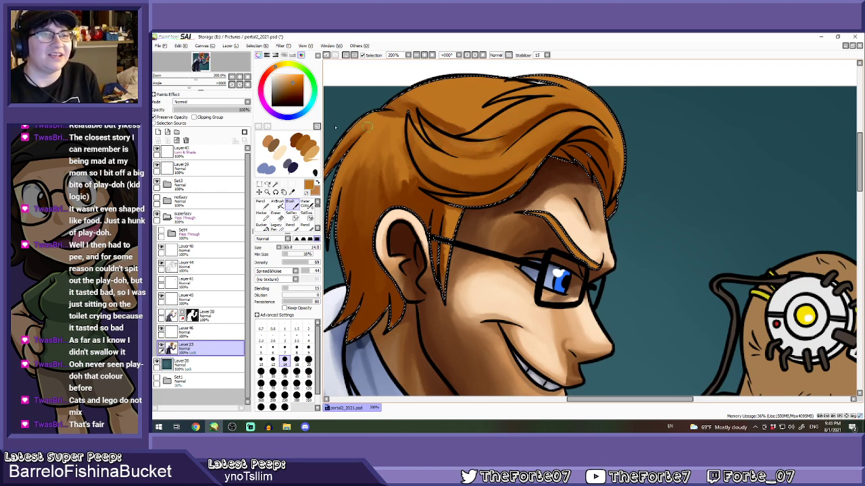
Pick the dark reddish brown from the swatches and add shading strokes to the swept front hair
{"action": "right_click", "coordinate": [293, 142]}
{"action": "mouse_move", "coordinate": [433, 121]}
{"action": "left_mouse_down"}
{"action": "mouse_move", "coordinate": [466, 133]}
{"action": "mouse_move", "coordinate": [411, 107]}
{"action": "mouse_move", "coordinate": [469, 124]}
{"action": "mouse_move", "coordinate": [441, 127]}
{"action": "mouse_move", "coordinate": [507, 133]}
{"action": "mouse_move", "coordinate": [454, 126]}
{"action": "mouse_move", "coordinate": [539, 108]}
{"action": "mouse_move", "coordinate": [506, 126]}
{"action": "mouse_move", "coordinate": [572, 108]}
{"action": "mouse_move", "coordinate": [492, 96]}
{"action": "mouse_move", "coordinate": [542, 95]}
{"action": "mouse_move", "coordinate": [499, 101]}
{"action": "mouse_move", "coordinate": [572, 106]}
{"action": "mouse_move", "coordinate": [564, 102]}
{"action": "mouse_move", "coordinate": [540, 96]}
{"action": "mouse_move", "coordinate": [610, 136]}
{"action": "mouse_move", "coordinate": [554, 98]}
{"action": "mouse_move", "coordinate": [572, 104]}
{"action": "mouse_move", "coordinate": [506, 126]}
{"action": "left_mouse_up"}
{"action": "mouse_move", "coordinate": [552, 98]}
{"action": "left_mouse_down"}
{"action": "mouse_move", "coordinate": [584, 88]}
{"action": "mouse_move", "coordinate": [586, 97]}
{"action": "left_mouse_up"}
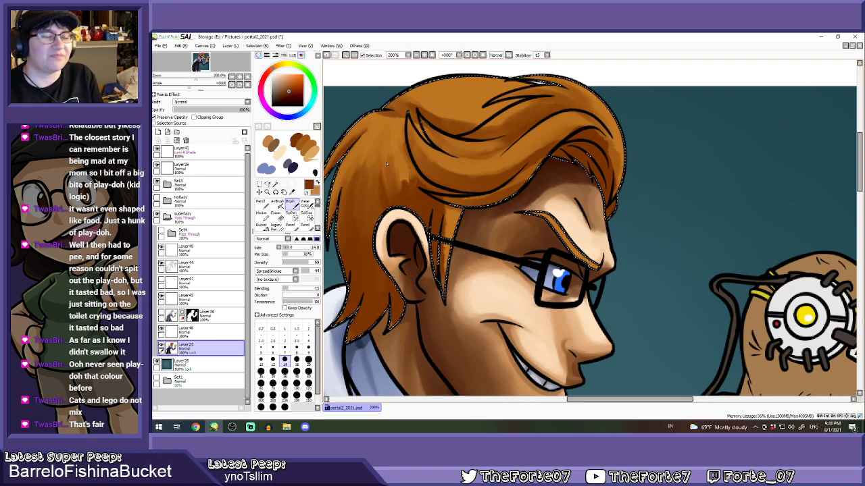
Try a thin reddish-brown strand along the front edge of the hair at brush size 7, and undo it
{"action": "left_click", "coordinate": [284, 349]}
{"action": "key", "text": "ctrl+z"}
{"action": "mouse_move", "coordinate": [539, 82]}
{"action": "left_mouse_down"}
{"action": "mouse_move", "coordinate": [568, 86]}
{"action": "mouse_move", "coordinate": [590, 105]}
{"action": "mouse_move", "coordinate": [609, 153]}
{"action": "left_mouse_up"}
{"action": "key", "text": "ctrl+z"}
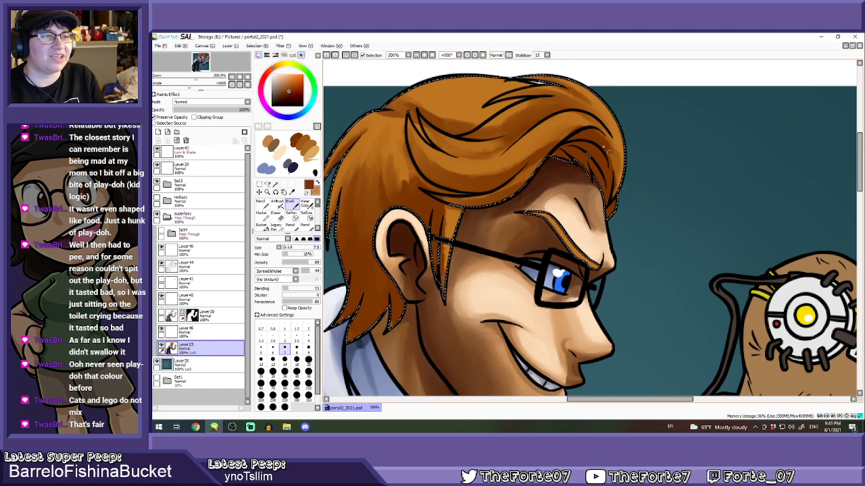
Paint a very dark brown shadow under the front hair above the forehead at brush size 20
{"action": "left_click", "coordinate": [286, 102]}
{"action": "left_click", "coordinate": [308, 361]}
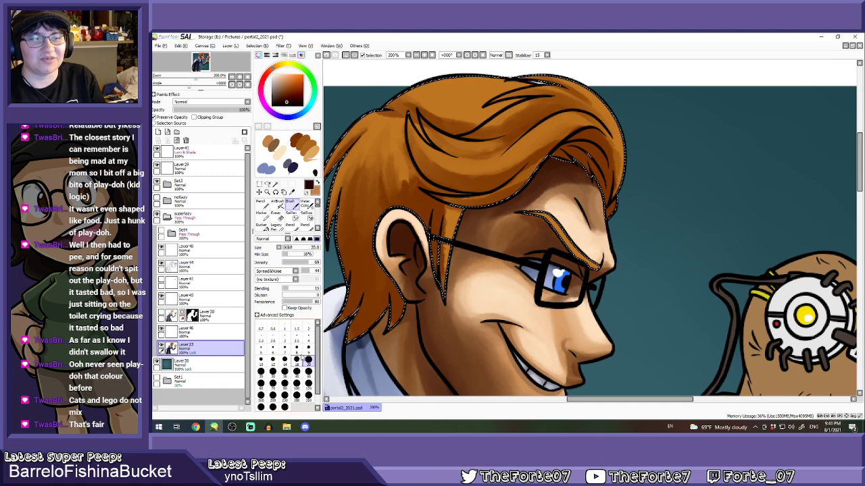
{"action": "mouse_move", "coordinate": [558, 159]}
{"action": "left_mouse_down"}
{"action": "mouse_move", "coordinate": [585, 137]}
{"action": "mouse_move", "coordinate": [589, 175]}
{"action": "mouse_move", "coordinate": [598, 186]}
{"action": "mouse_move", "coordinate": [593, 143]}
{"action": "mouse_move", "coordinate": [606, 196]}
{"action": "mouse_move", "coordinate": [597, 159]}
{"action": "left_mouse_up"}
Set the brush to size 12 and density 96, and paint dark brown shadows along the nape hair and above the ear
{"action": "left_click", "coordinate": [297, 360]}
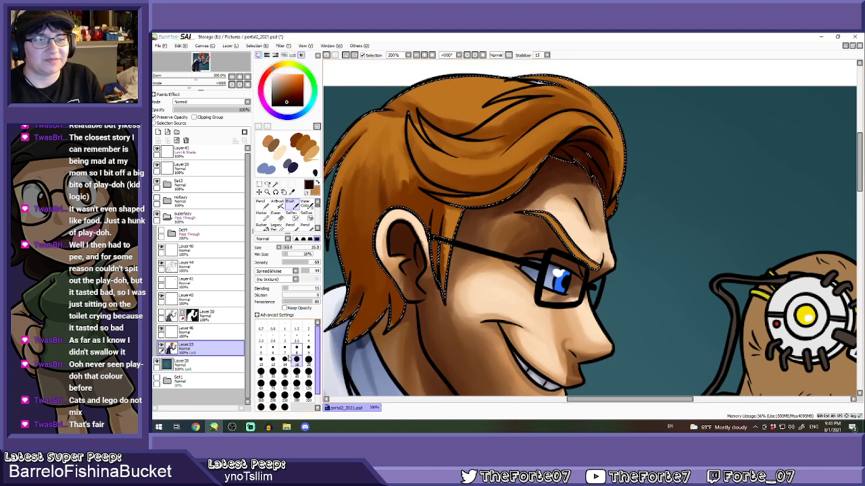
{"action": "left_click", "coordinate": [273, 348]}
{"action": "left_click", "coordinate": [318, 263]}
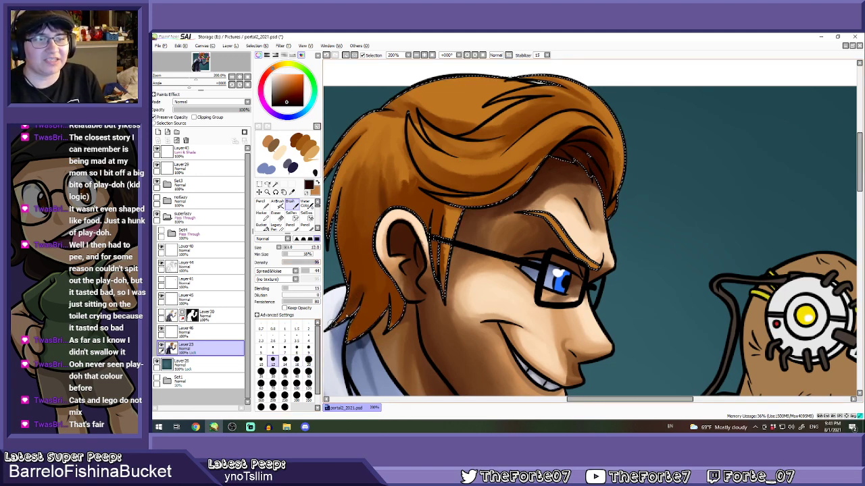
{"action": "mouse_move", "coordinate": [361, 296]}
{"action": "left_mouse_down"}
{"action": "mouse_move", "coordinate": [336, 323]}
{"action": "mouse_move", "coordinate": [360, 261]}
{"action": "mouse_move", "coordinate": [372, 317]}
{"action": "mouse_move", "coordinate": [347, 345]}
{"action": "left_mouse_up"}
{"action": "mouse_move", "coordinate": [387, 270]}
{"action": "left_mouse_down"}
{"action": "mouse_move", "coordinate": [364, 332]}
{"action": "mouse_move", "coordinate": [384, 303]}
{"action": "mouse_move", "coordinate": [385, 325]}
{"action": "left_mouse_up"}
{"action": "mouse_move", "coordinate": [420, 204]}
{"action": "left_mouse_down"}
{"action": "mouse_move", "coordinate": [408, 227]}
{"action": "mouse_move", "coordinate": [438, 250]}
{"action": "left_mouse_up"}
{"action": "left_click_drag", "start_coordinate": [432, 173], "coordinate": [419, 189]}
{"action": "left_click_drag", "start_coordinate": [431, 149], "coordinate": [409, 185]}
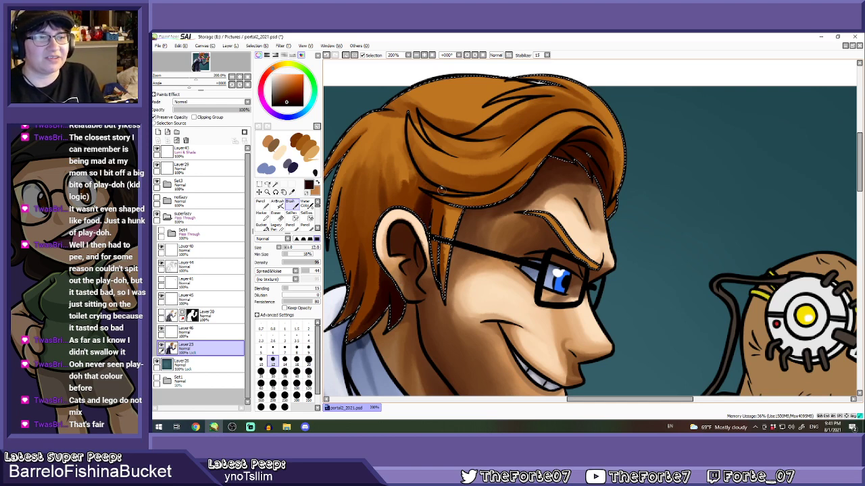
Add dark brown shading strokes down the sideburn in front of the ear
{"action": "mouse_move", "coordinate": [462, 184]}
{"action": "left_mouse_down"}
{"action": "mouse_move", "coordinate": [423, 192]}
{"action": "mouse_move", "coordinate": [434, 282]}
{"action": "left_mouse_up"}
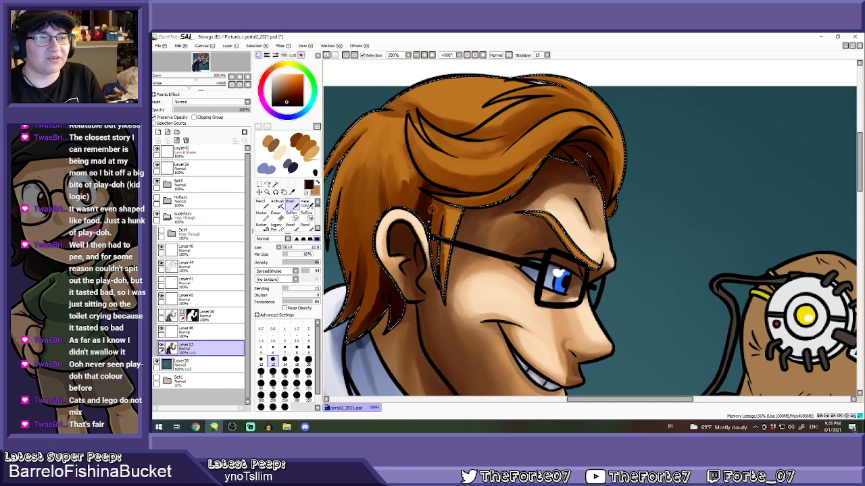
{"action": "mouse_move", "coordinate": [431, 202]}
{"action": "left_mouse_down"}
{"action": "mouse_move", "coordinate": [439, 223]}
{"action": "mouse_move", "coordinate": [429, 227]}
{"action": "mouse_move", "coordinate": [430, 264]}
{"action": "left_mouse_up"}
{"action": "left_click_drag", "start_coordinate": [443, 216], "coordinate": [440, 291]}
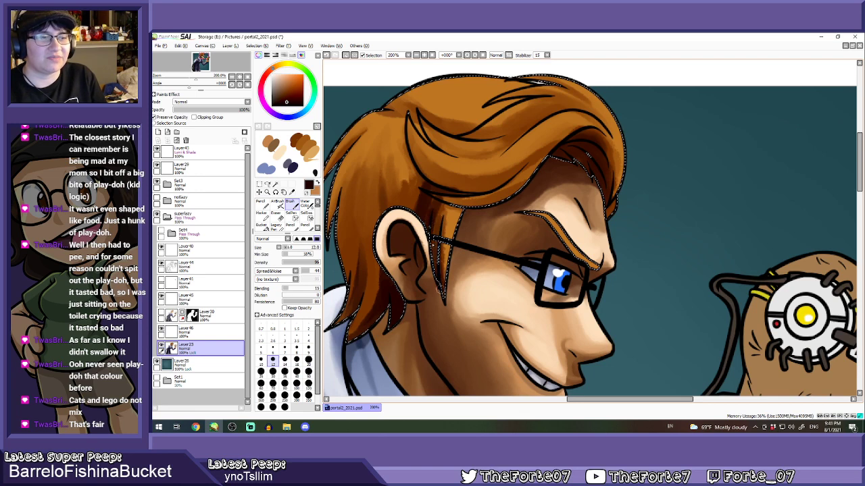
{"action": "left_click_drag", "start_coordinate": [435, 240], "coordinate": [433, 272]}
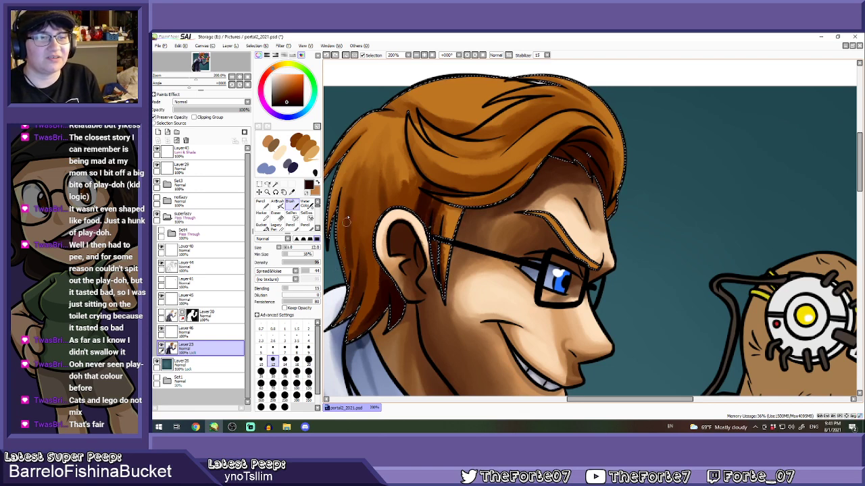
Extend the shadow up the back hair behind the ear with a dark reddish brown, ending at brush size 14
{"action": "mouse_move", "coordinate": [345, 271]}
{"action": "left_mouse_down"}
{"action": "mouse_move", "coordinate": [352, 212]}
{"action": "mouse_move", "coordinate": [361, 240]}
{"action": "left_mouse_up"}
{"action": "left_click_drag", "start_coordinate": [362, 285], "coordinate": [369, 239]}
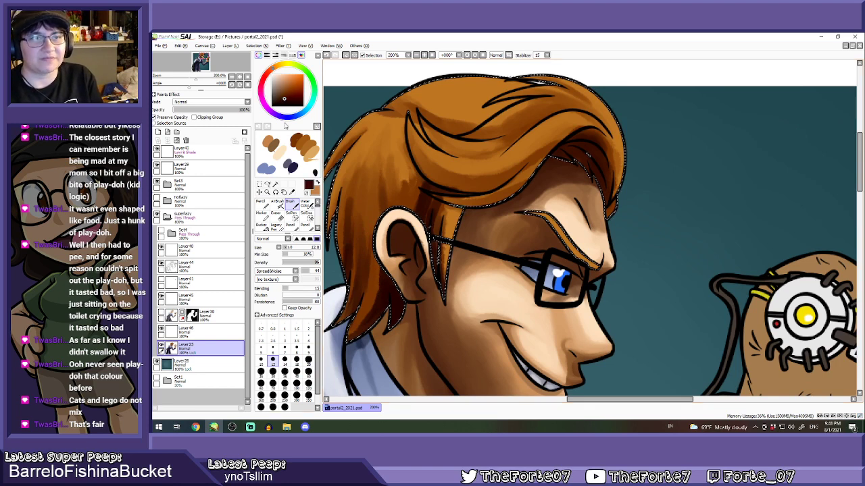
{"action": "left_click", "coordinate": [296, 371]}
{"action": "left_click", "coordinate": [284, 360]}
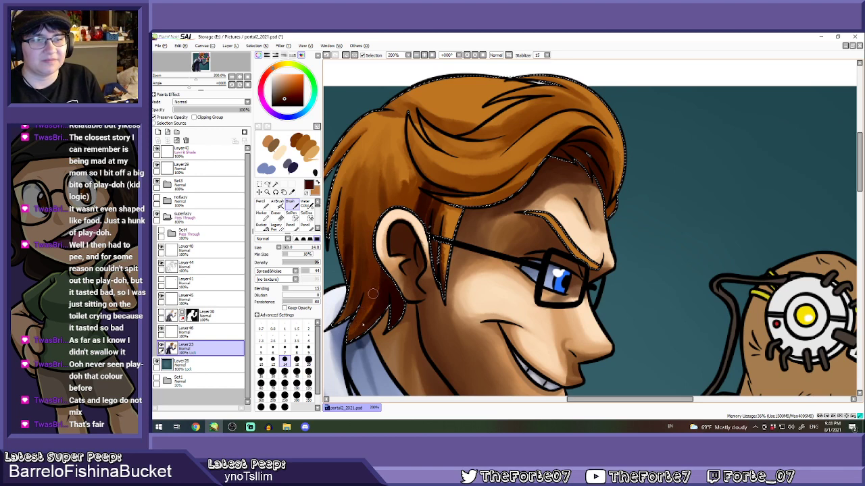
Sample mid and dark browns from the hair and deepen the shadow on the lower nape locks
{"action": "right_click", "coordinate": [348, 201]}
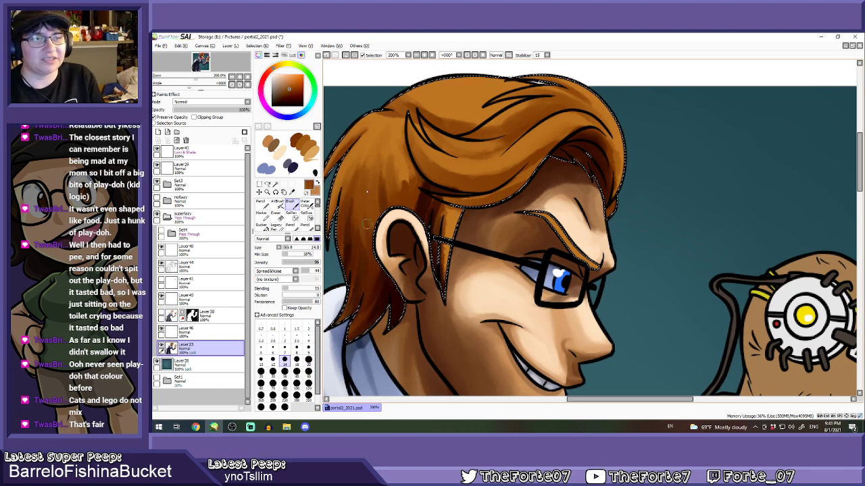
{"action": "left_click", "coordinate": [357, 284], "text": "alt"}
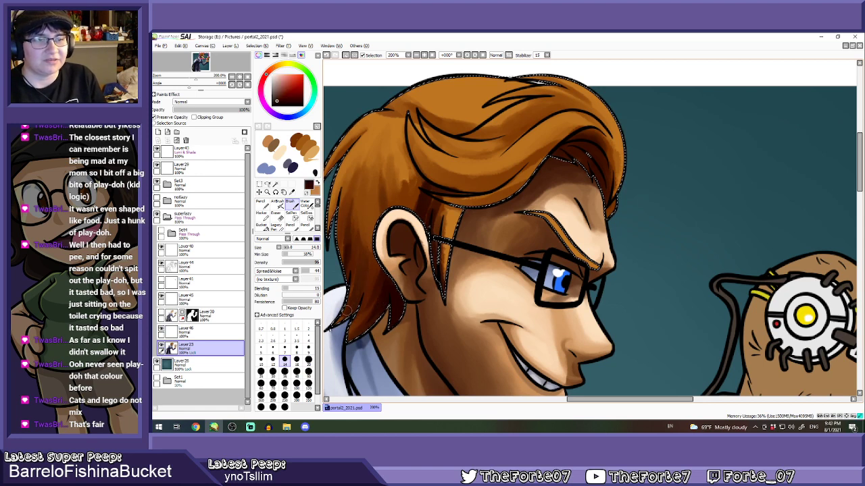
{"action": "left_click", "coordinate": [352, 322], "text": "alt"}
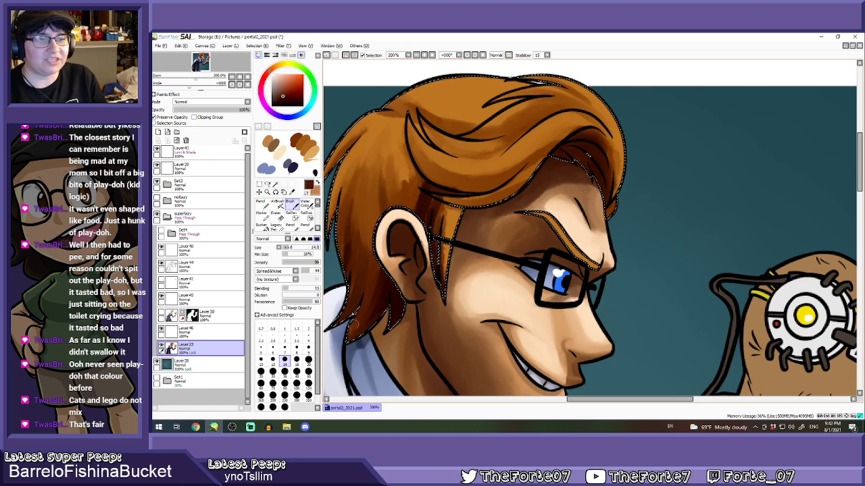
{"action": "left_click", "coordinate": [364, 274], "text": "alt"}
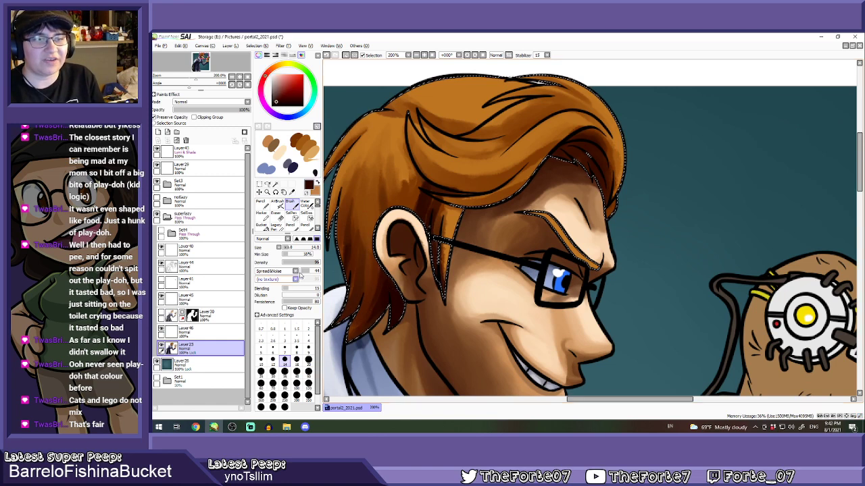
{"action": "mouse_move", "coordinate": [362, 258]}
{"action": "left_mouse_down"}
{"action": "mouse_move", "coordinate": [362, 309]}
{"action": "mouse_move", "coordinate": [374, 300]}
{"action": "mouse_move", "coordinate": [357, 335]}
{"action": "left_mouse_up"}
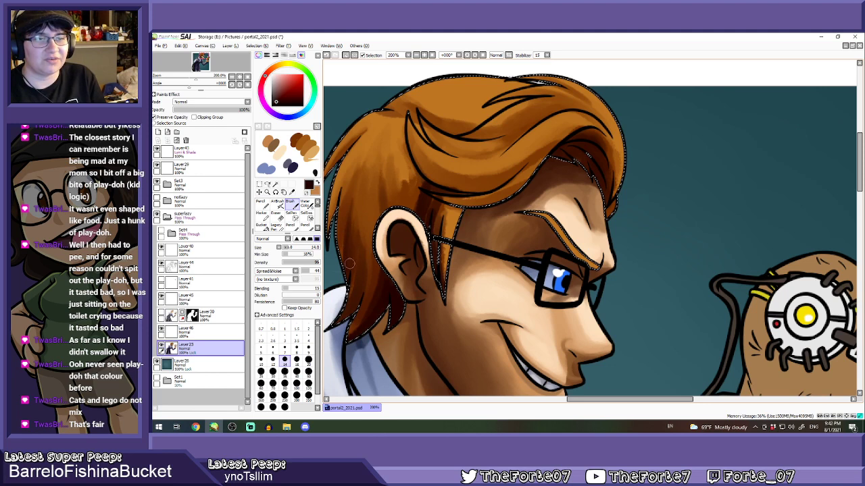
Blend the shadow edge on the hair behind the ear with strokes in browns sampled from nearby hair
{"action": "left_click", "coordinate": [364, 231], "text": "alt"}
{"action": "left_click_drag", "start_coordinate": [357, 235], "coordinate": [356, 263]}
{"action": "left_click_drag", "start_coordinate": [352, 213], "coordinate": [368, 287]}
{"action": "left_click", "coordinate": [369, 262], "text": "alt"}
{"action": "left_click_drag", "start_coordinate": [369, 258], "coordinate": [380, 294]}
{"action": "left_click", "coordinate": [385, 235], "text": "alt"}
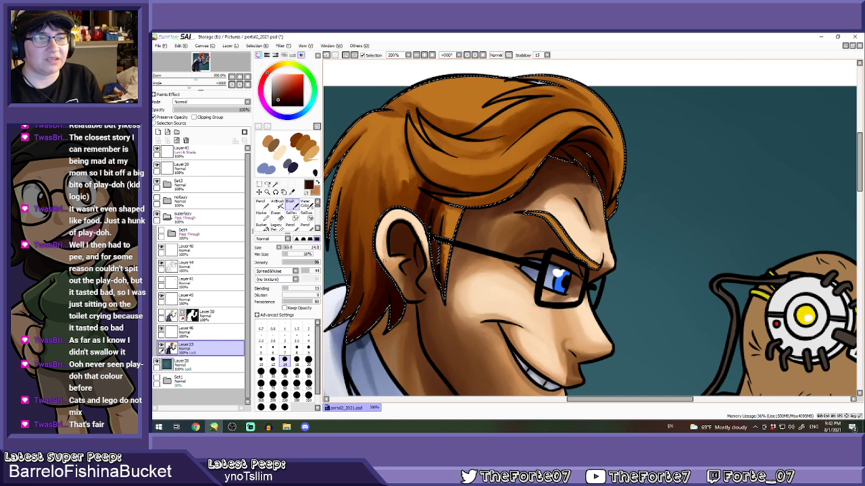
{"action": "left_click_drag", "start_coordinate": [376, 193], "coordinate": [373, 289]}
Set the brush blending to 63 and density to 52, and smooth the dark shading upward through the back hair
{"action": "left_click", "coordinate": [306, 289]}
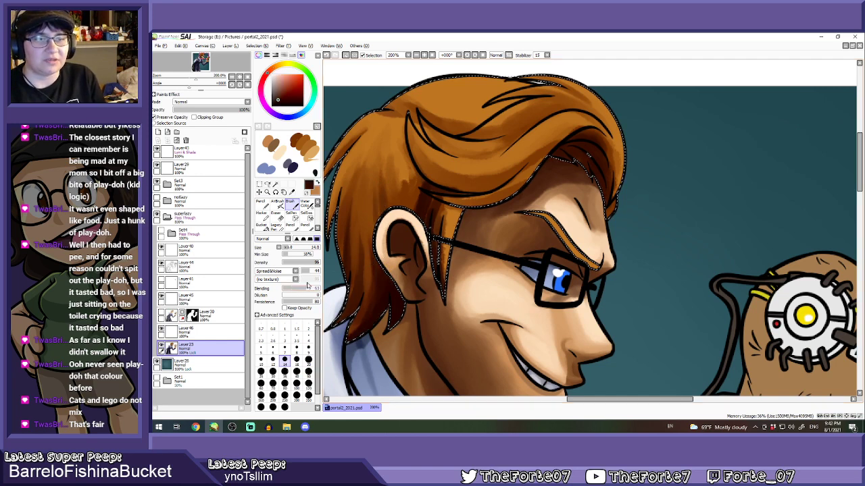
{"action": "left_click", "coordinate": [302, 263]}
{"action": "left_click_drag", "start_coordinate": [361, 320], "coordinate": [370, 212]}
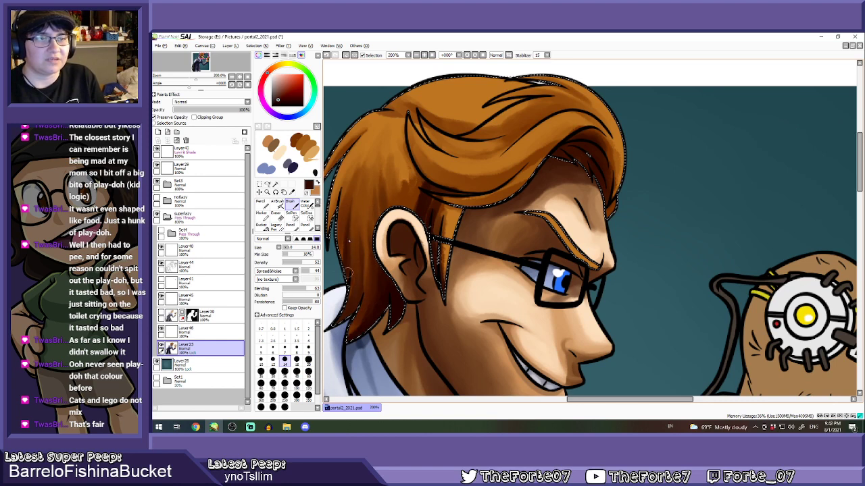
{"action": "mouse_move", "coordinate": [348, 240]}
{"action": "left_mouse_down"}
{"action": "mouse_move", "coordinate": [341, 217]}
{"action": "mouse_move", "coordinate": [343, 233]}
{"action": "left_mouse_up"}
{"action": "left_click_drag", "start_coordinate": [364, 291], "coordinate": [376, 170]}
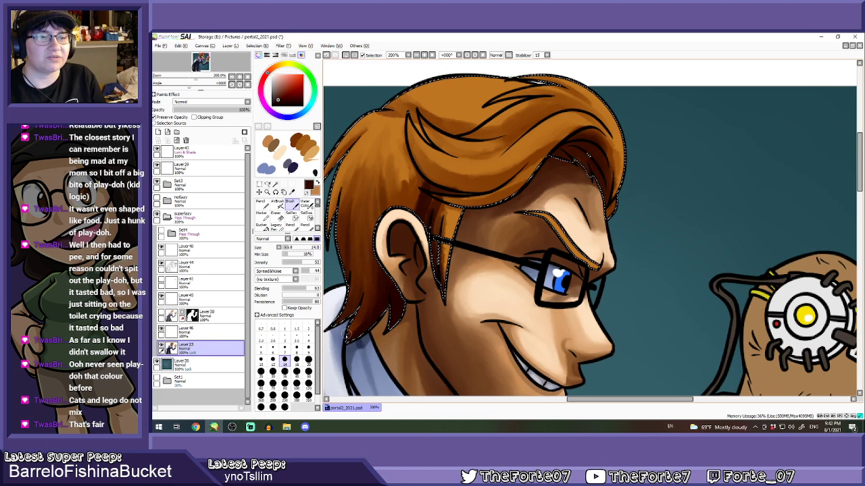
{"action": "left_click_drag", "start_coordinate": [380, 294], "coordinate": [364, 213]}
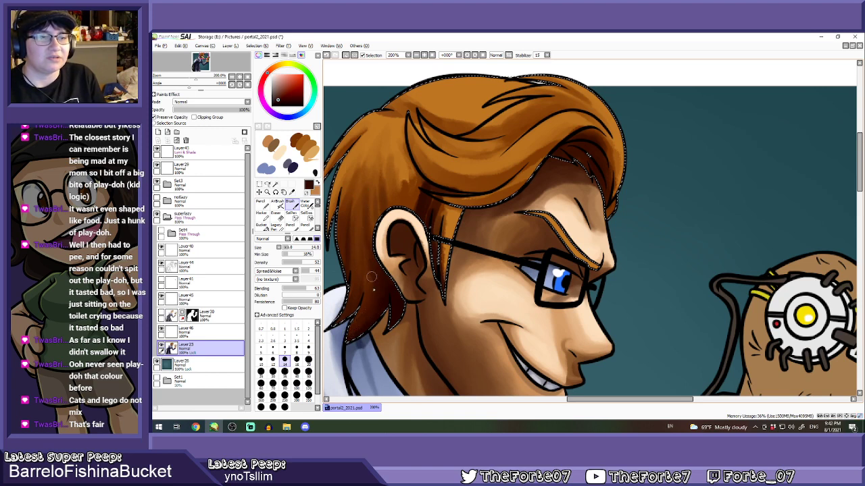
{"action": "left_click_drag", "start_coordinate": [362, 267], "coordinate": [368, 188]}
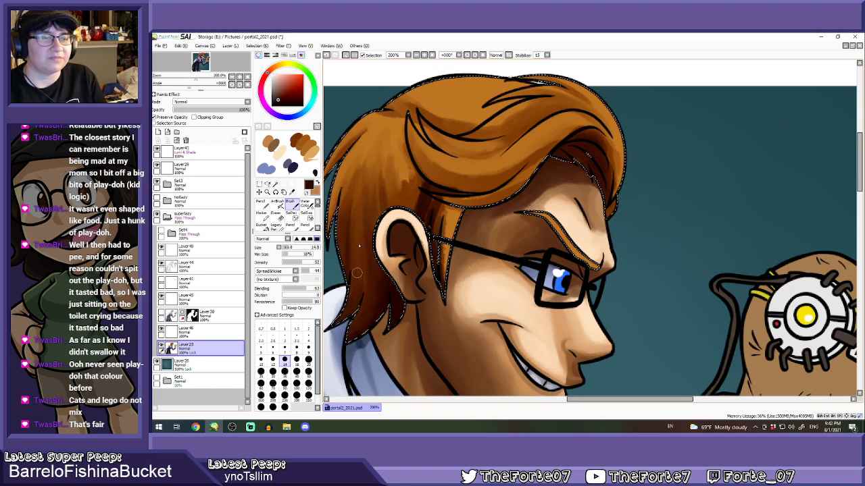
{"action": "left_click_drag", "start_coordinate": [358, 301], "coordinate": [361, 231]}
{"action": "mouse_move", "coordinate": [372, 284]}
{"action": "left_mouse_down"}
{"action": "mouse_move", "coordinate": [364, 196]}
{"action": "mouse_move", "coordinate": [400, 177]}
{"action": "mouse_move", "coordinate": [348, 208]}
{"action": "mouse_move", "coordinate": [365, 158]}
{"action": "mouse_move", "coordinate": [336, 227]}
{"action": "mouse_move", "coordinate": [371, 144]}
{"action": "mouse_move", "coordinate": [353, 212]}
{"action": "left_mouse_up"}
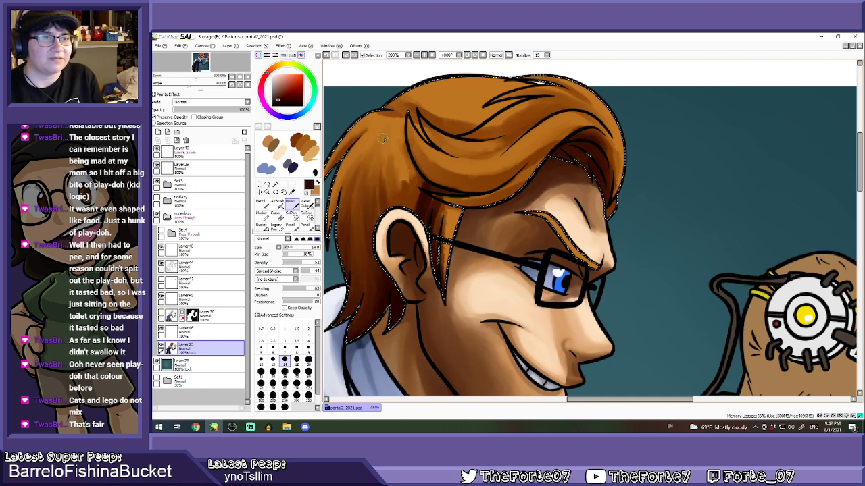
Soften the brown shading on the side hair above the ear with long blended strokes
{"action": "mouse_move", "coordinate": [369, 160]}
{"action": "left_mouse_down"}
{"action": "mouse_move", "coordinate": [366, 220]}
{"action": "mouse_move", "coordinate": [375, 216]}
{"action": "left_mouse_up"}
{"action": "left_click_drag", "start_coordinate": [387, 152], "coordinate": [386, 225]}
{"action": "mouse_move", "coordinate": [380, 170]}
{"action": "left_mouse_down"}
{"action": "mouse_move", "coordinate": [408, 190]}
{"action": "mouse_move", "coordinate": [392, 147]}
{"action": "mouse_move", "coordinate": [404, 208]}
{"action": "left_mouse_up"}
{"action": "mouse_move", "coordinate": [408, 173]}
{"action": "left_mouse_down"}
{"action": "mouse_move", "coordinate": [410, 201]}
{"action": "mouse_move", "coordinate": [404, 144]}
{"action": "mouse_move", "coordinate": [400, 192]}
{"action": "mouse_move", "coordinate": [393, 154]}
{"action": "left_mouse_up"}
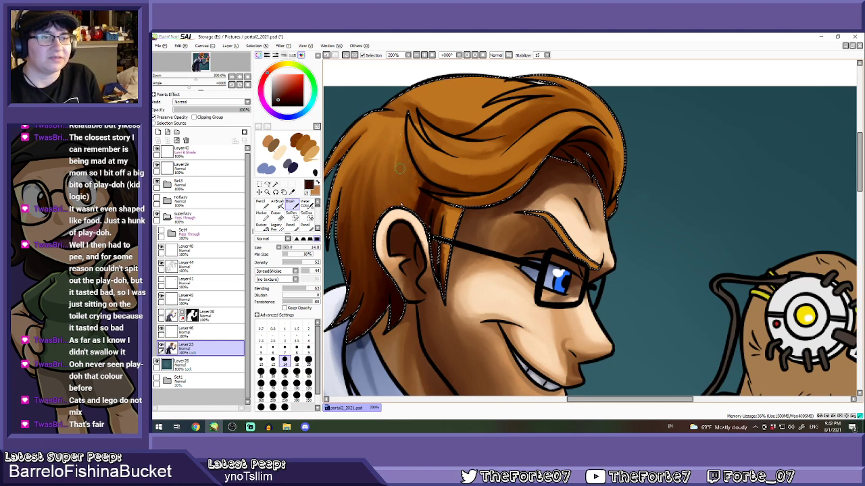
Darken and blend the sideburn below the swept hair using browns sampled around it
{"action": "mouse_move", "coordinate": [414, 197]}
{"action": "left_mouse_down"}
{"action": "mouse_move", "coordinate": [419, 227]}
{"action": "mouse_move", "coordinate": [417, 210]}
{"action": "mouse_move", "coordinate": [433, 181]}
{"action": "mouse_move", "coordinate": [423, 214]}
{"action": "mouse_move", "coordinate": [405, 224]}
{"action": "mouse_move", "coordinate": [401, 216]}
{"action": "mouse_move", "coordinate": [401, 224]}
{"action": "mouse_move", "coordinate": [403, 195]}
{"action": "mouse_move", "coordinate": [431, 212]}
{"action": "mouse_move", "coordinate": [412, 244]}
{"action": "mouse_move", "coordinate": [442, 191]}
{"action": "mouse_move", "coordinate": [431, 292]}
{"action": "mouse_move", "coordinate": [442, 193]}
{"action": "mouse_move", "coordinate": [442, 280]}
{"action": "left_mouse_up"}
{"action": "right_click", "coordinate": [442, 227]}
{"action": "right_click", "coordinate": [440, 236]}
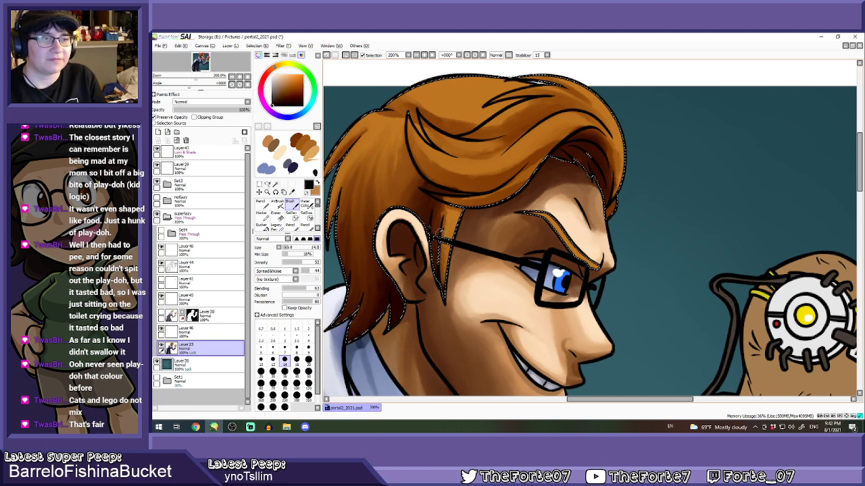
{"action": "left_click", "coordinate": [441, 207], "text": "alt"}
{"action": "mouse_move", "coordinate": [449, 216]}
{"action": "left_mouse_down"}
{"action": "mouse_move", "coordinate": [436, 254]}
{"action": "mouse_move", "coordinate": [432, 213]}
{"action": "mouse_move", "coordinate": [458, 210]}
{"action": "mouse_move", "coordinate": [445, 216]}
{"action": "mouse_move", "coordinate": [444, 279]}
{"action": "left_mouse_up"}
{"action": "right_click", "coordinate": [435, 256]}
{"action": "left_click", "coordinate": [439, 210], "text": "alt"}
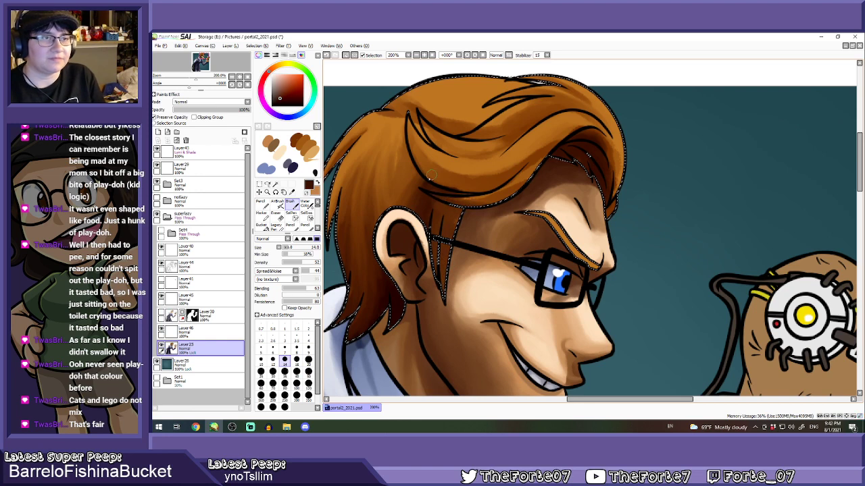
Set the brush blending to 28 and density to 68, and blend sampled browns across the top of the hair
{"action": "scroll", "coordinate": [441, 182], "scroll_direction": "down", "scroll_amount": 4}
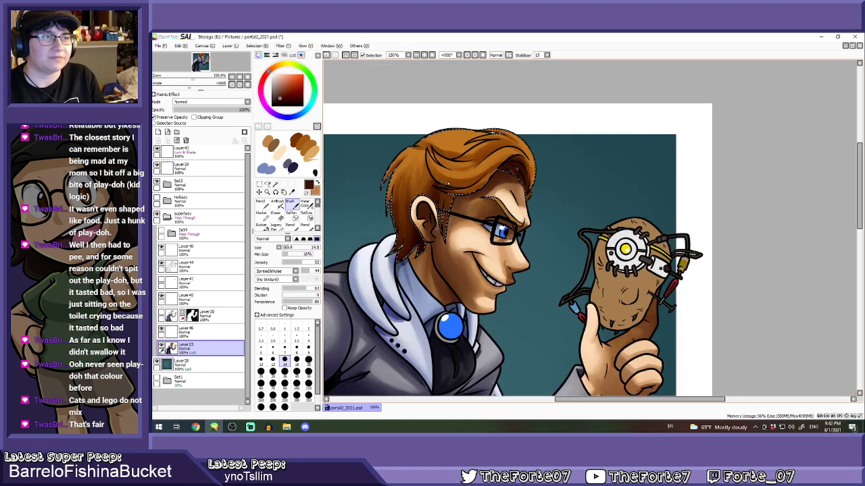
{"action": "scroll", "coordinate": [448, 183], "scroll_direction": "up", "scroll_amount": 3}
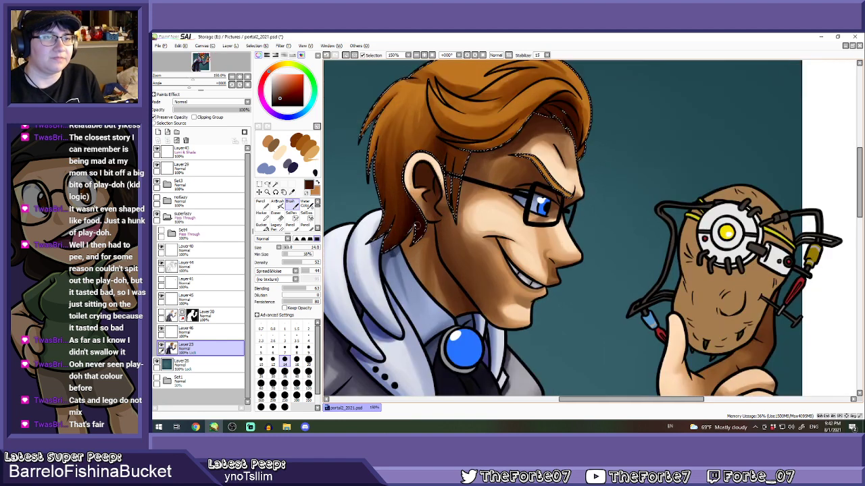
{"action": "scroll", "coordinate": [410, 210], "scroll_direction": "down", "scroll_amount": 1}
{"action": "scroll", "coordinate": [445, 206], "scroll_direction": "down", "scroll_amount": 1}
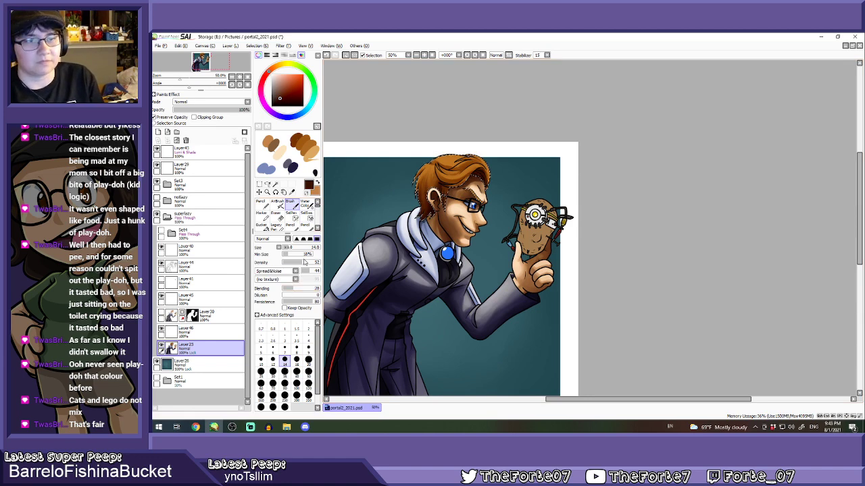
{"action": "scroll", "coordinate": [466, 156], "scroll_direction": "up", "scroll_amount": 2}
{"action": "scroll", "coordinate": [464, 171], "scroll_direction": "up", "scroll_amount": 1}
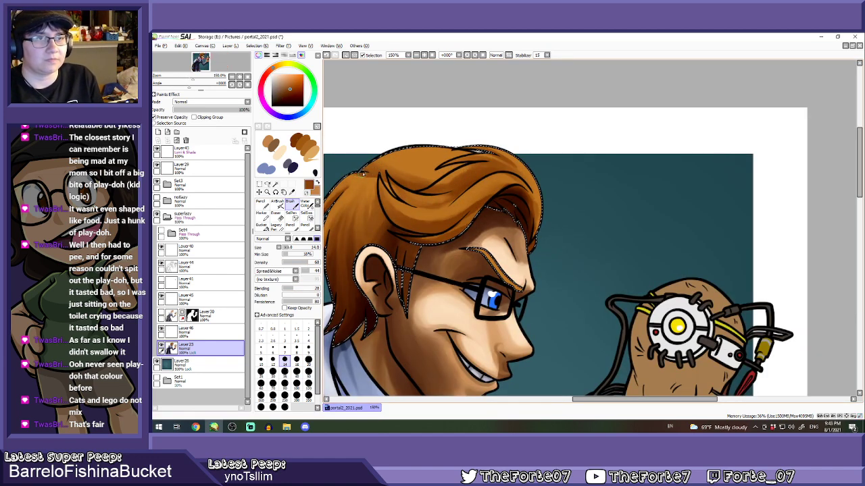
{"action": "left_click", "coordinate": [352, 181], "text": "alt"}
{"action": "left_click", "coordinate": [415, 182], "text": "alt"}
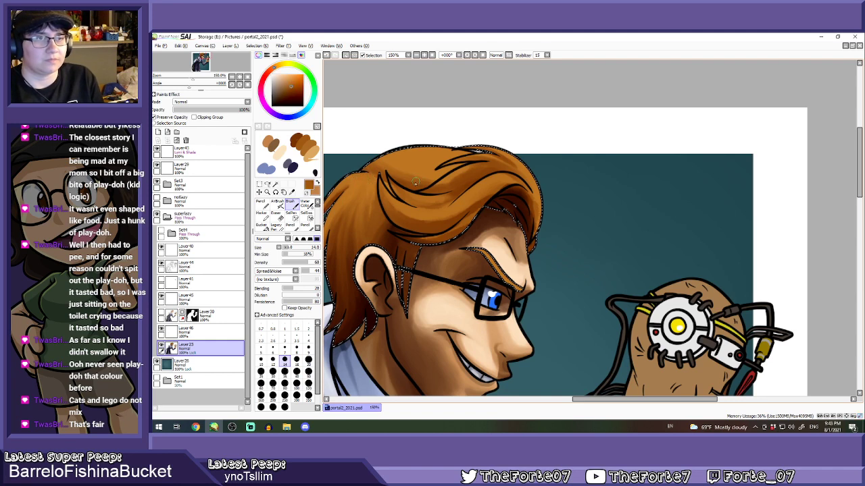
{"action": "mouse_move", "coordinate": [396, 171]}
{"action": "left_mouse_down"}
{"action": "mouse_move", "coordinate": [425, 158]}
{"action": "mouse_move", "coordinate": [412, 186]}
{"action": "mouse_move", "coordinate": [436, 162]}
{"action": "mouse_move", "coordinate": [432, 180]}
{"action": "mouse_move", "coordinate": [417, 187]}
{"action": "mouse_move", "coordinate": [426, 168]}
{"action": "mouse_move", "coordinate": [418, 167]}
{"action": "mouse_move", "coordinate": [414, 187]}
{"action": "mouse_move", "coordinate": [411, 158]}
{"action": "mouse_move", "coordinate": [403, 177]}
{"action": "mouse_move", "coordinate": [410, 181]}
{"action": "mouse_move", "coordinate": [420, 155]}
{"action": "mouse_move", "coordinate": [417, 184]}
{"action": "mouse_move", "coordinate": [430, 179]}
{"action": "mouse_move", "coordinate": [425, 184]}
{"action": "mouse_move", "coordinate": [437, 176]}
{"action": "mouse_move", "coordinate": [428, 161]}
{"action": "mouse_move", "coordinate": [411, 174]}
{"action": "mouse_move", "coordinate": [422, 157]}
{"action": "mouse_move", "coordinate": [405, 156]}
{"action": "mouse_move", "coordinate": [380, 174]}
{"action": "mouse_move", "coordinate": [409, 149]}
{"action": "mouse_move", "coordinate": [444, 158]}
{"action": "mouse_move", "coordinate": [405, 166]}
{"action": "mouse_move", "coordinate": [428, 153]}
{"action": "mouse_move", "coordinate": [397, 178]}
{"action": "mouse_move", "coordinate": [452, 152]}
{"action": "mouse_move", "coordinate": [378, 166]}
{"action": "left_mouse_up"}
{"action": "left_click", "coordinate": [418, 187], "text": "alt"}
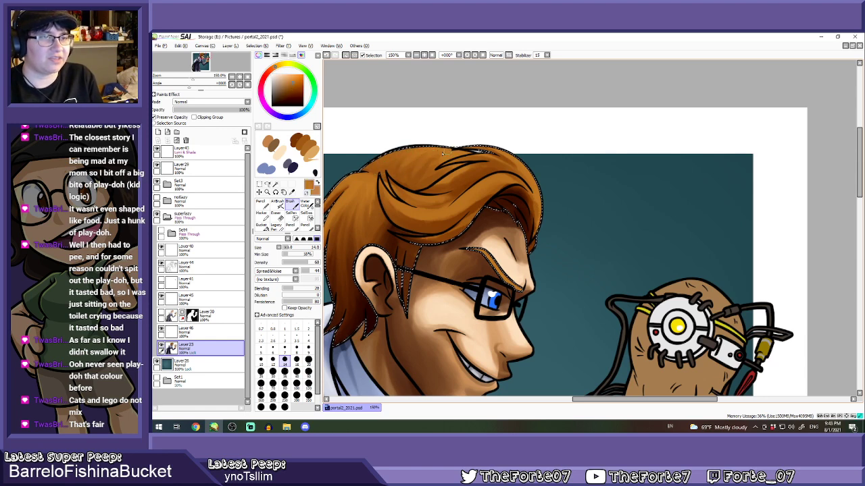
{"action": "left_click_drag", "start_coordinate": [435, 159], "coordinate": [413, 186]}
{"action": "right_click", "coordinate": [392, 174]}
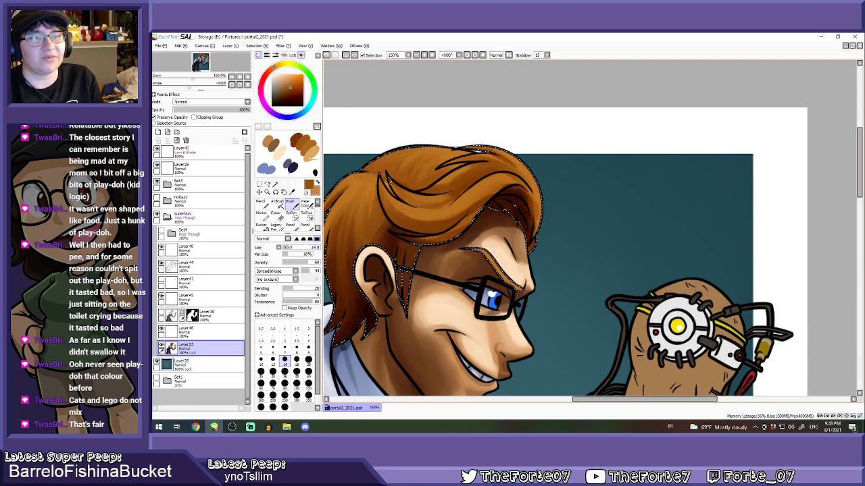
Blend browns sampled from the hair through the large swept lock above the temple
{"action": "right_click", "coordinate": [388, 182]}
{"action": "right_click", "coordinate": [383, 194]}
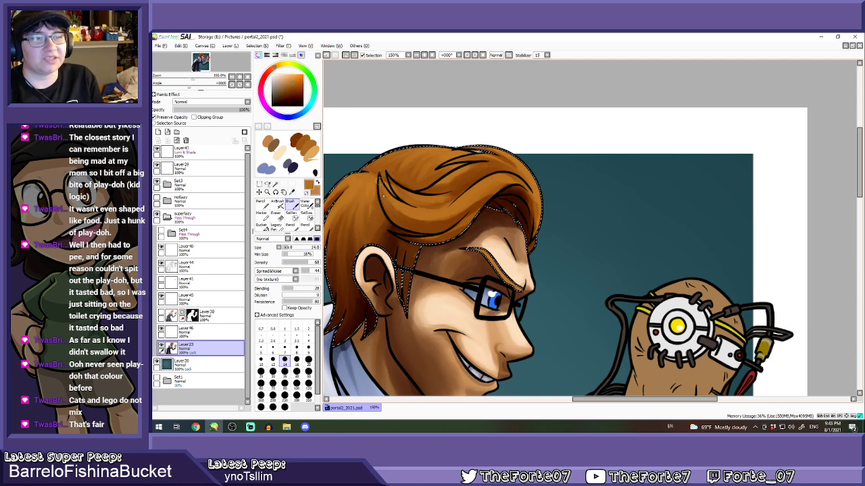
{"action": "left_click", "coordinate": [418, 214], "text": "alt"}
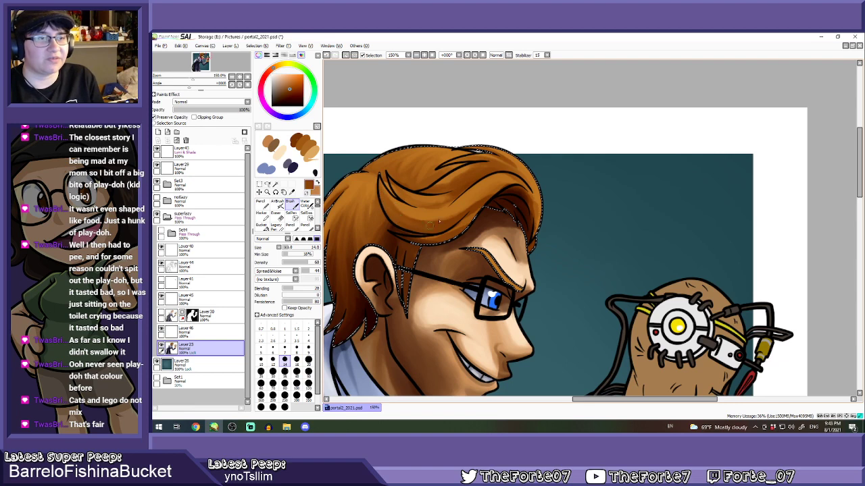
{"action": "left_click", "coordinate": [434, 211], "text": "alt"}
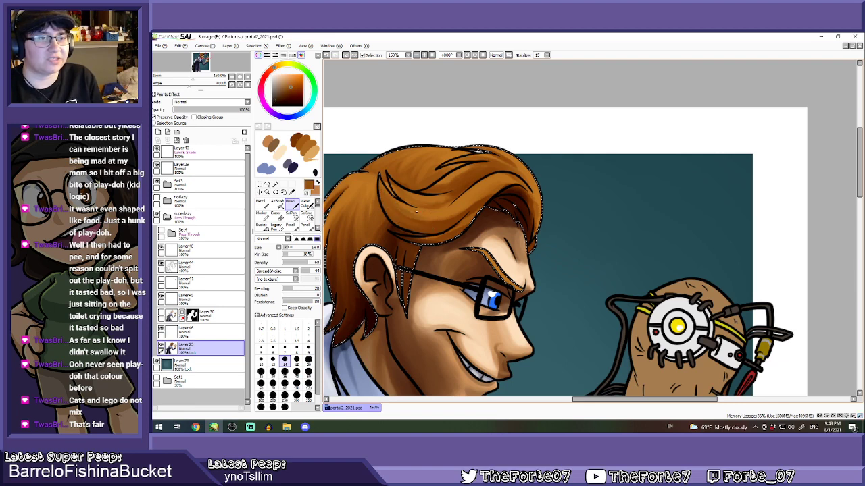
{"action": "left_click", "coordinate": [412, 194], "text": "alt"}
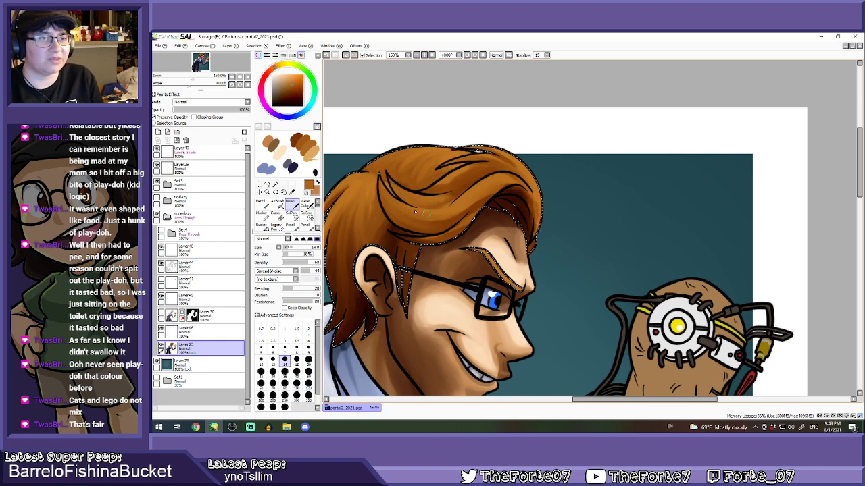
Set the brush size to 20 and blending to 25, and smooth sampled browns through the lower part of the swept lock
{"action": "left_click", "coordinate": [308, 360]}
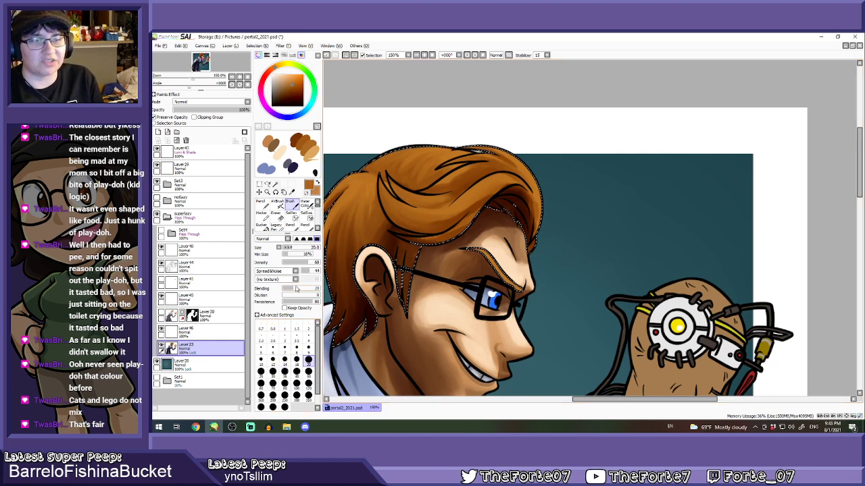
{"action": "left_click_drag", "start_coordinate": [295, 289], "coordinate": [292, 288]}
{"action": "left_click", "coordinate": [436, 227], "text": "alt"}
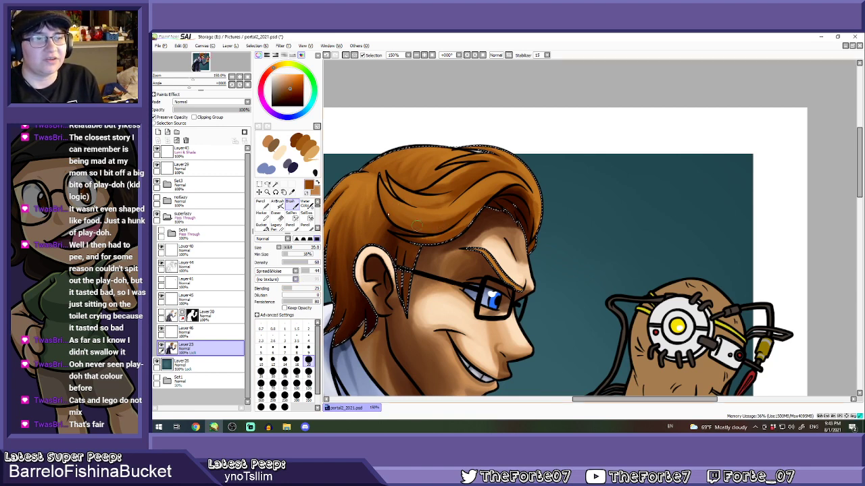
{"action": "left_click", "coordinate": [409, 210], "text": "alt"}
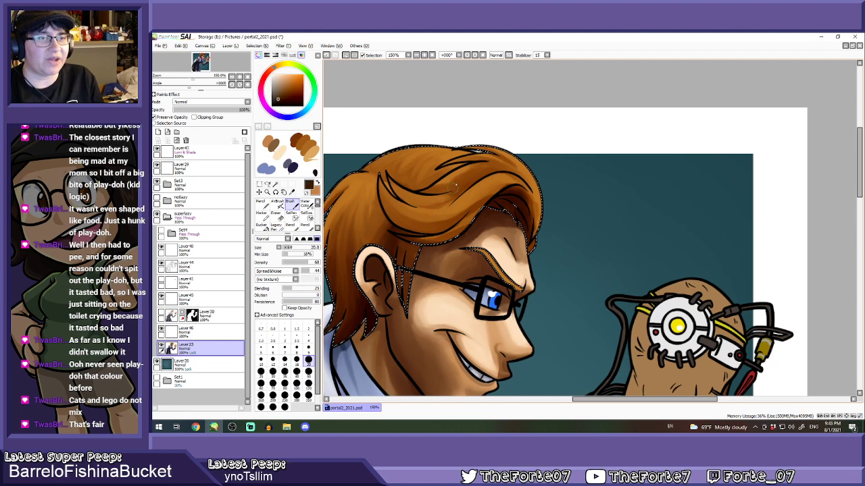
Set the brush size to 14 and blending to 14, and paint sampled dark browns beside the line strands on the top hair
{"action": "left_click", "coordinate": [493, 187], "text": "alt"}
{"action": "left_click", "coordinate": [284, 360]}
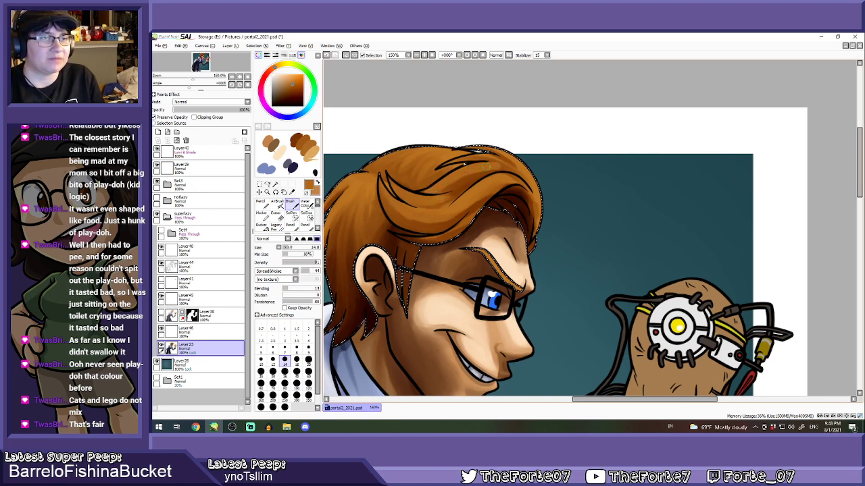
{"action": "left_click_drag", "start_coordinate": [475, 160], "coordinate": [454, 164]}
{"action": "left_click", "coordinate": [449, 189], "text": "alt"}
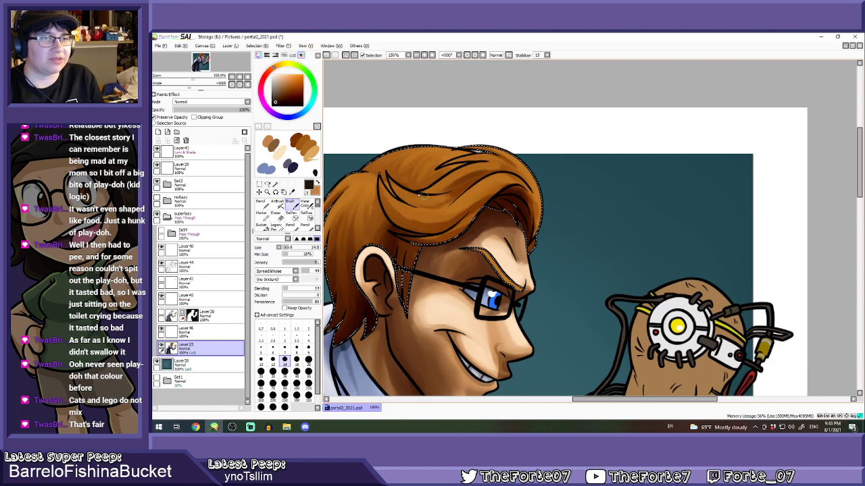
{"action": "left_click_drag", "start_coordinate": [419, 194], "coordinate": [459, 184]}
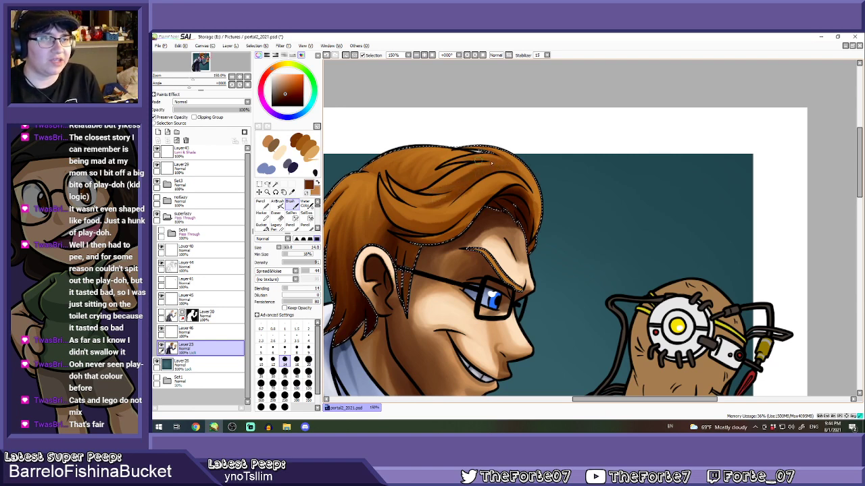
Shade the front and lower edge of the fringe above the forehead with sampled dark and mid browns
{"action": "left_click", "coordinate": [520, 197], "text": "alt"}
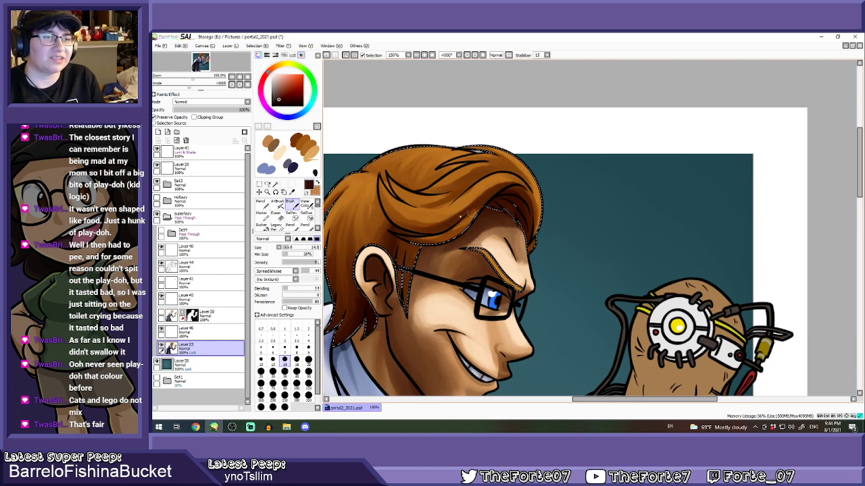
{"action": "left_click", "coordinate": [469, 228], "text": "alt"}
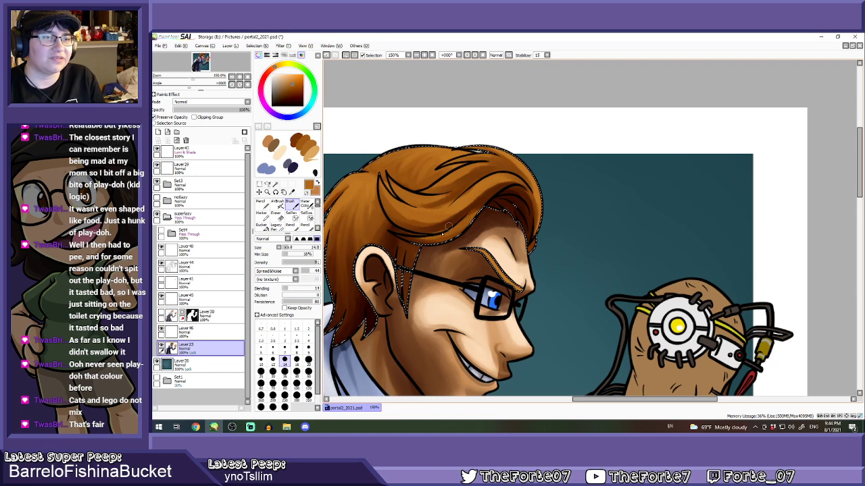
{"action": "scroll", "coordinate": [452, 202], "scroll_direction": "down", "scroll_amount": 4}
{"action": "scroll", "coordinate": [452, 205], "scroll_direction": "up", "scroll_amount": 1}
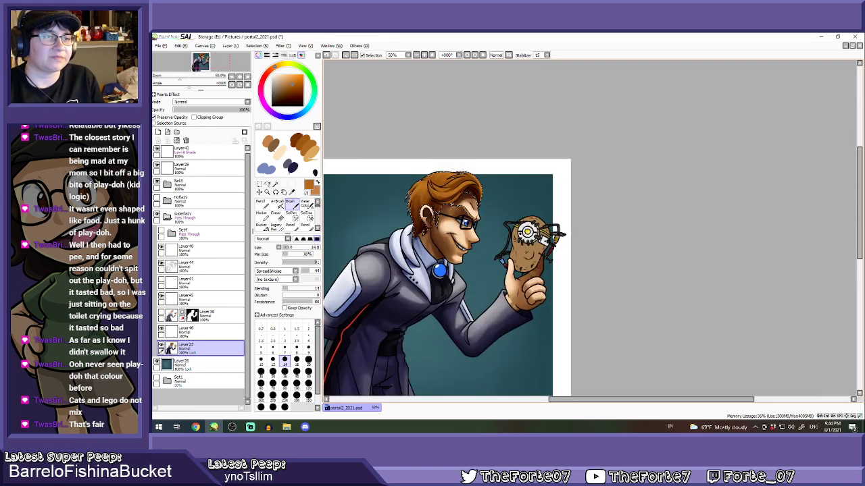
{"action": "scroll", "coordinate": [450, 199], "scroll_direction": "up", "scroll_amount": 1}
{"action": "right_click", "coordinate": [448, 199]}
{"action": "scroll", "coordinate": [447, 199], "scroll_direction": "up", "scroll_amount": 1}
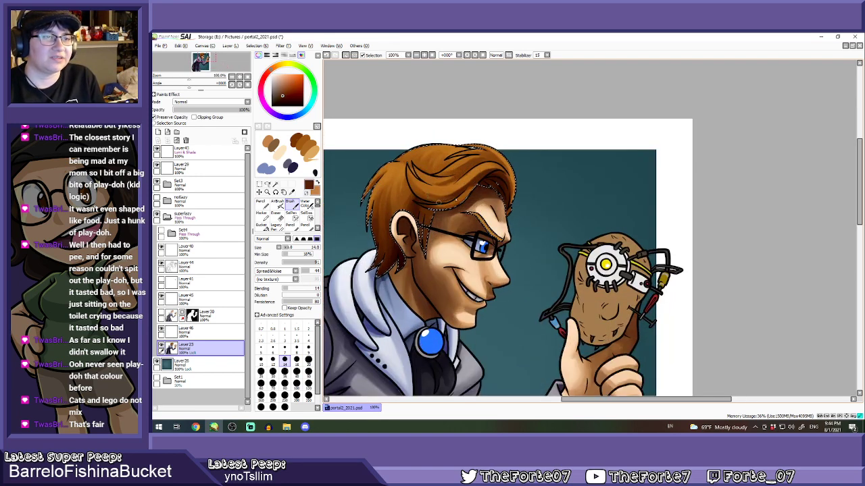
Undo the last fringe stroke and blend freshly sampled browns between the fringe's lower edge and its upper strands
{"action": "key", "text": "ctrl+z"}
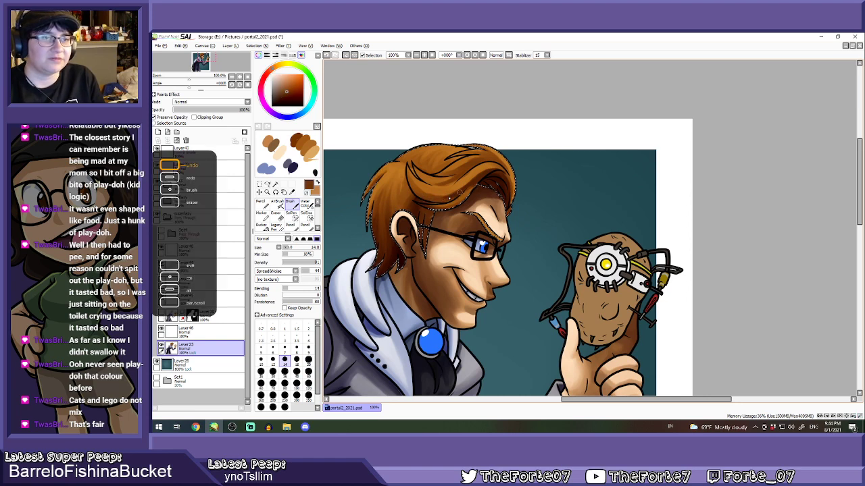
{"action": "left_click", "coordinate": [465, 194], "text": "alt"}
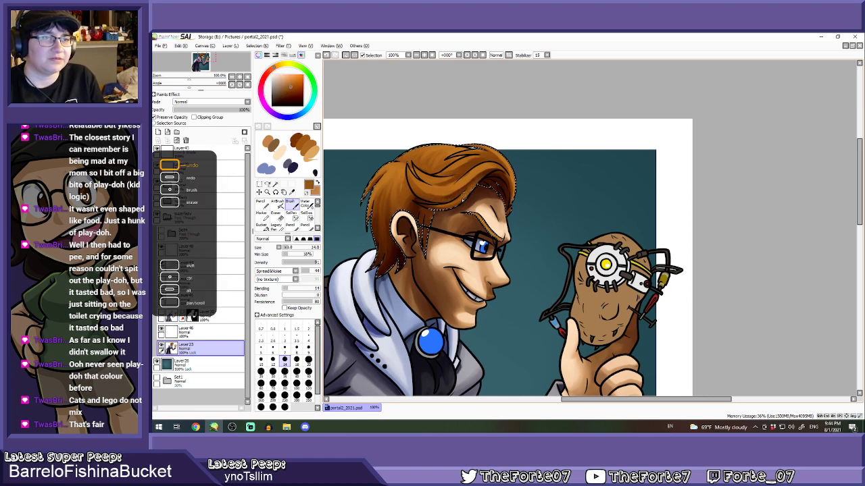
{"action": "left_click", "coordinate": [458, 191], "text": "alt"}
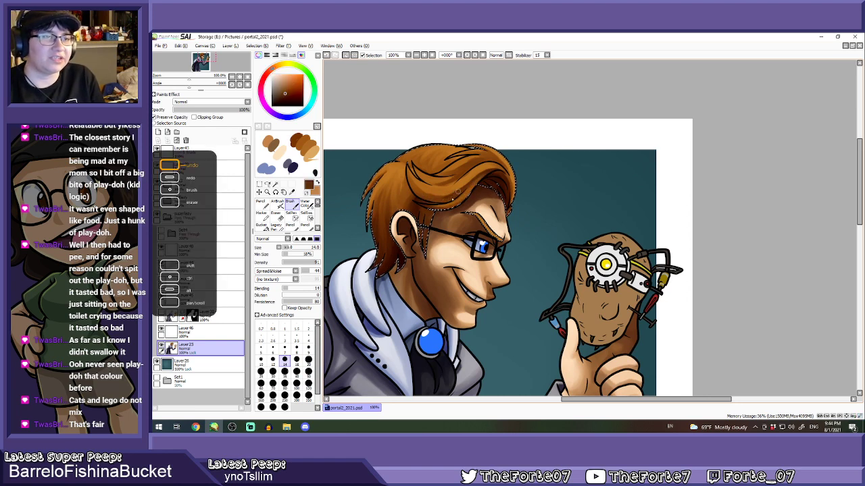
{"action": "left_click", "coordinate": [484, 174], "text": "alt"}
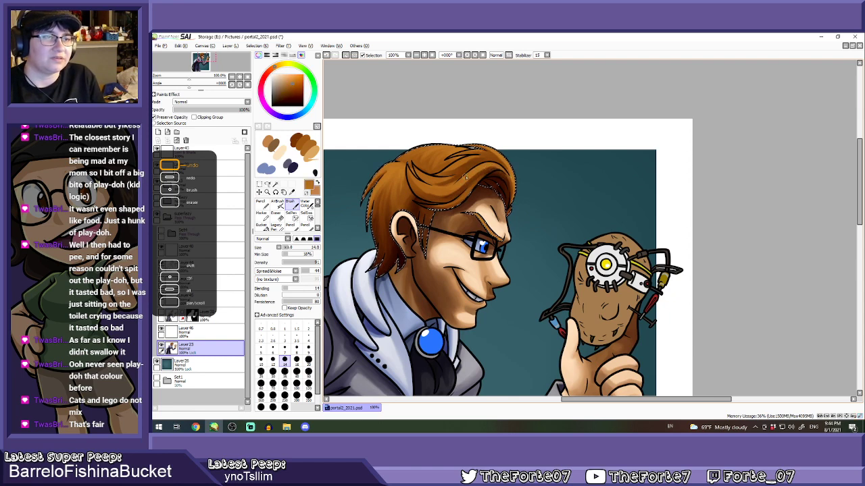
{"action": "left_click", "coordinate": [466, 170], "text": "alt"}
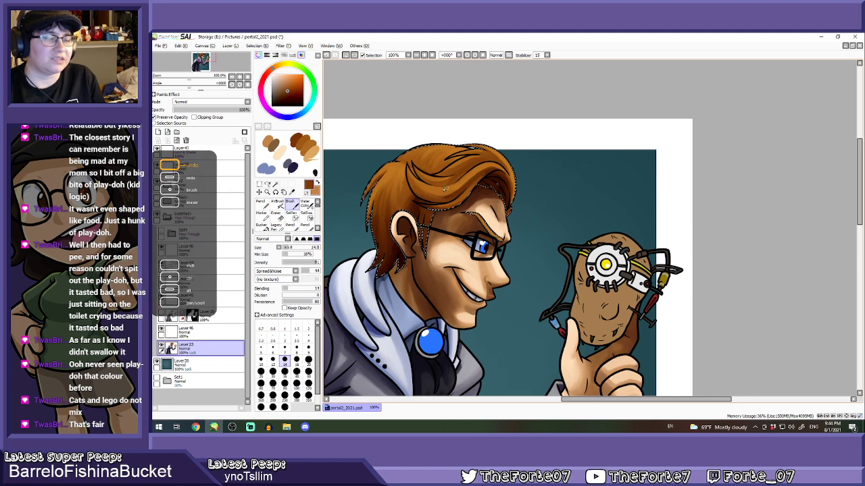
Paint dark brown shadow strokes across the crown above the swept lock with a brown sampled from the hair behind the ear
{"action": "right_click", "coordinate": [390, 254]}
{"action": "scroll", "coordinate": [445, 188], "scroll_direction": "up", "scroll_amount": 1}
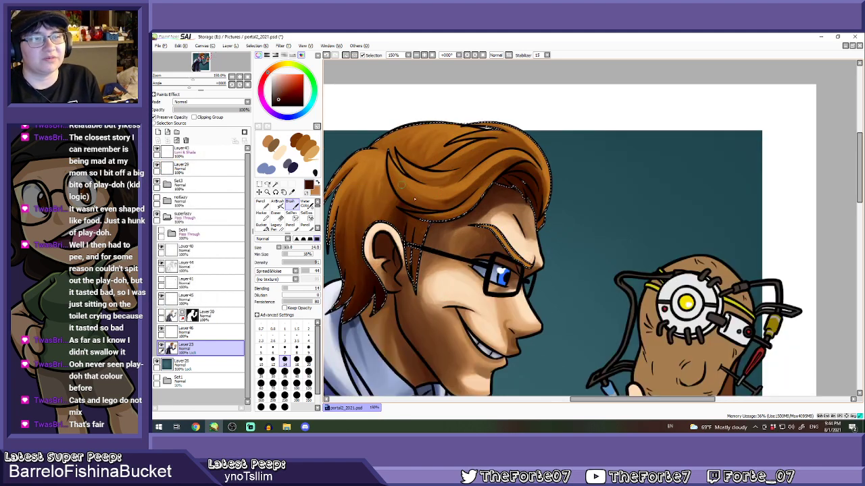
{"action": "mouse_move", "coordinate": [423, 202]}
{"action": "left_mouse_down"}
{"action": "mouse_move", "coordinate": [394, 172]}
{"action": "mouse_move", "coordinate": [406, 197]}
{"action": "mouse_move", "coordinate": [395, 174]}
{"action": "mouse_move", "coordinate": [431, 199]}
{"action": "mouse_move", "coordinate": [416, 200]}
{"action": "mouse_move", "coordinate": [409, 183]}
{"action": "mouse_move", "coordinate": [461, 199]}
{"action": "left_mouse_up"}
{"action": "key", "text": "ctrl+z"}
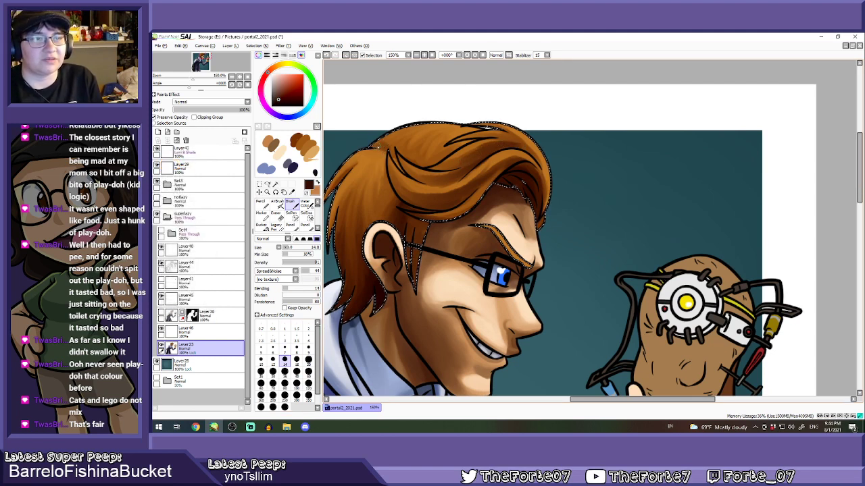
{"action": "left_click_drag", "start_coordinate": [384, 146], "coordinate": [389, 150]}
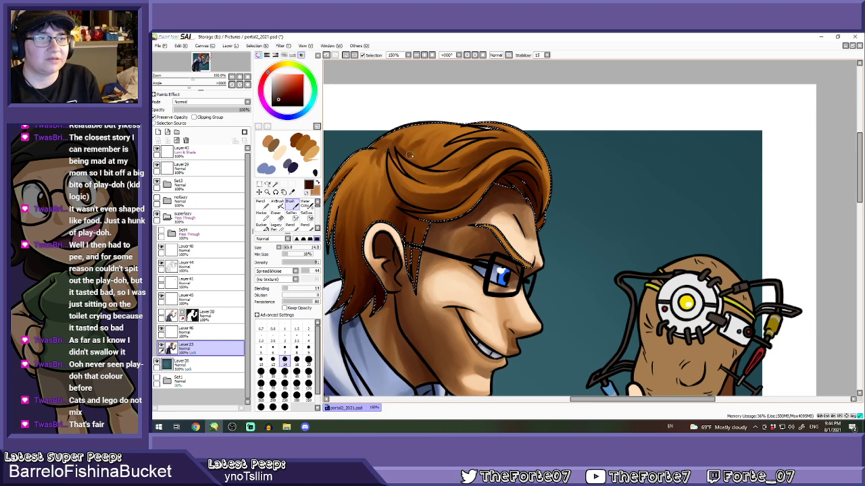
{"action": "mouse_move", "coordinate": [422, 161]}
{"action": "left_mouse_down"}
{"action": "mouse_move", "coordinate": [436, 145]}
{"action": "mouse_move", "coordinate": [440, 160]}
{"action": "left_mouse_up"}
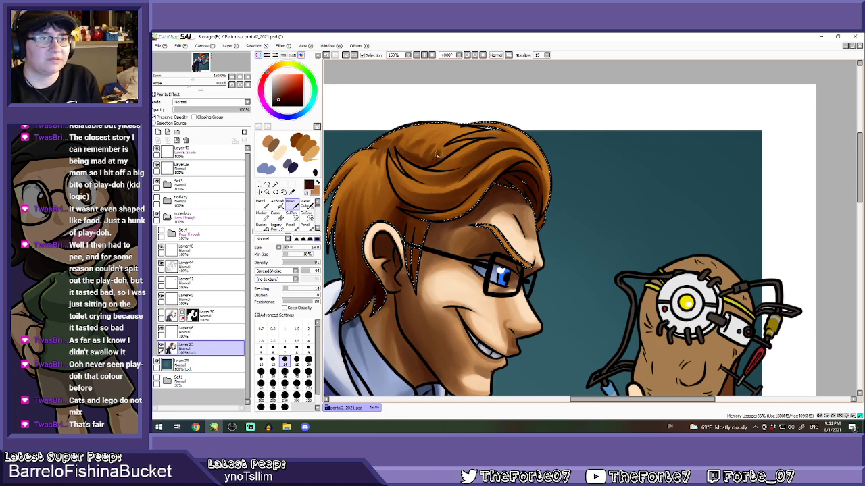
Blend the back of the crown's new shadows using browns sampled along the upper hair outline
{"action": "left_click", "coordinate": [385, 139], "text": "alt"}
{"action": "left_click", "coordinate": [399, 139], "text": "alt"}
{"action": "left_click", "coordinate": [400, 137], "text": "alt"}
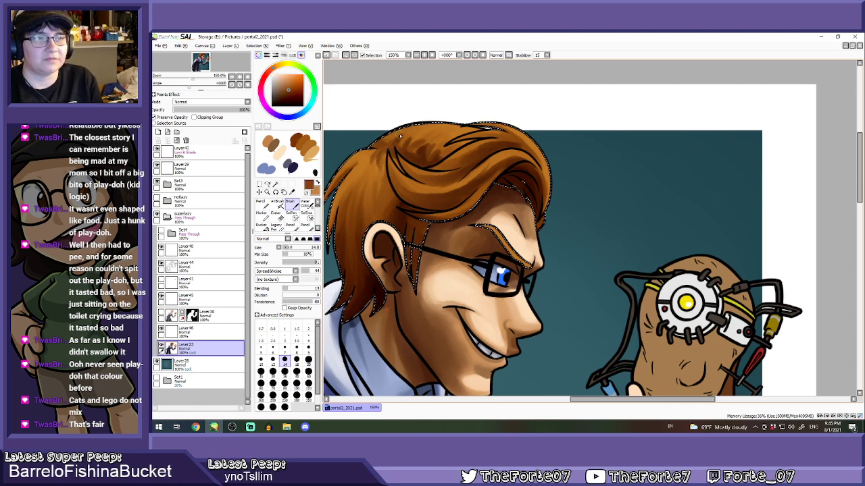
{"action": "mouse_move", "coordinate": [401, 147]}
{"action": "left_mouse_down"}
{"action": "mouse_move", "coordinate": [426, 136]}
{"action": "mouse_move", "coordinate": [419, 151]}
{"action": "mouse_move", "coordinate": [442, 142]}
{"action": "mouse_move", "coordinate": [443, 155]}
{"action": "mouse_move", "coordinate": [425, 160]}
{"action": "mouse_move", "coordinate": [410, 153]}
{"action": "mouse_move", "coordinate": [433, 159]}
{"action": "mouse_move", "coordinate": [440, 148]}
{"action": "mouse_move", "coordinate": [382, 149]}
{"action": "left_mouse_up"}
{"action": "right_click", "coordinate": [401, 139]}
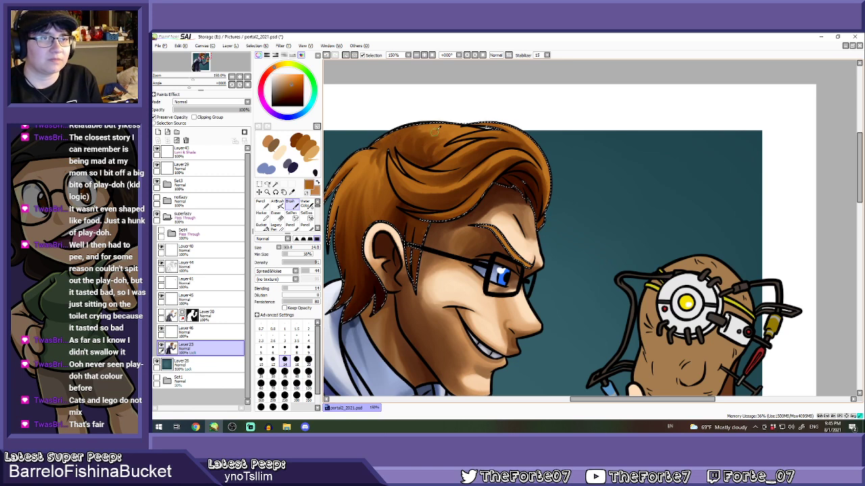
Undo the last crown stroke, set the brush blending to 41, and soften the dark strokes across the crown
{"action": "key", "text": "ctrl+z"}
{"action": "left_click", "coordinate": [298, 289]}
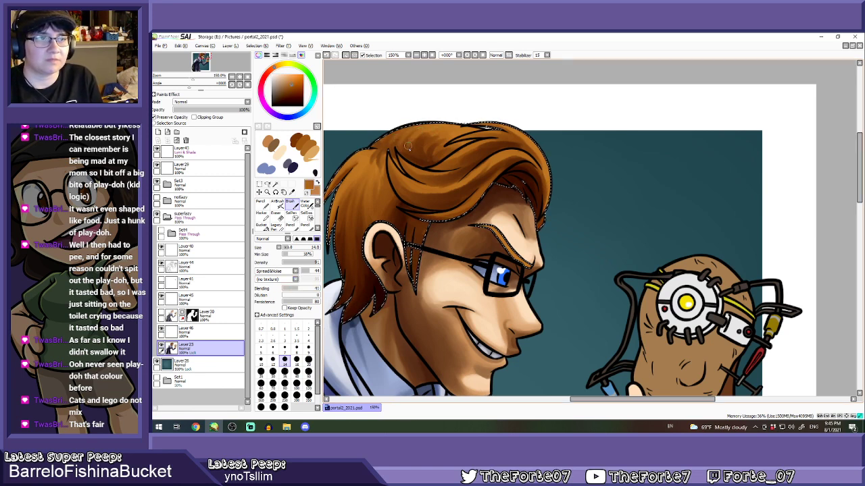
{"action": "mouse_move", "coordinate": [431, 143]}
{"action": "left_mouse_down"}
{"action": "mouse_move", "coordinate": [450, 144]}
{"action": "mouse_move", "coordinate": [407, 147]}
{"action": "mouse_move", "coordinate": [410, 156]}
{"action": "left_mouse_up"}
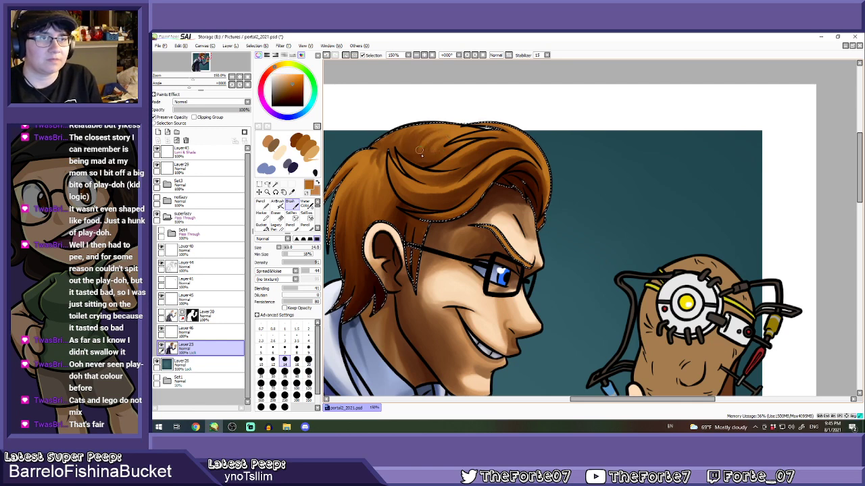
Clear the hair selection and review the shading on the whole figure
{"action": "scroll", "coordinate": [421, 152], "scroll_direction": "down", "scroll_amount": 3}
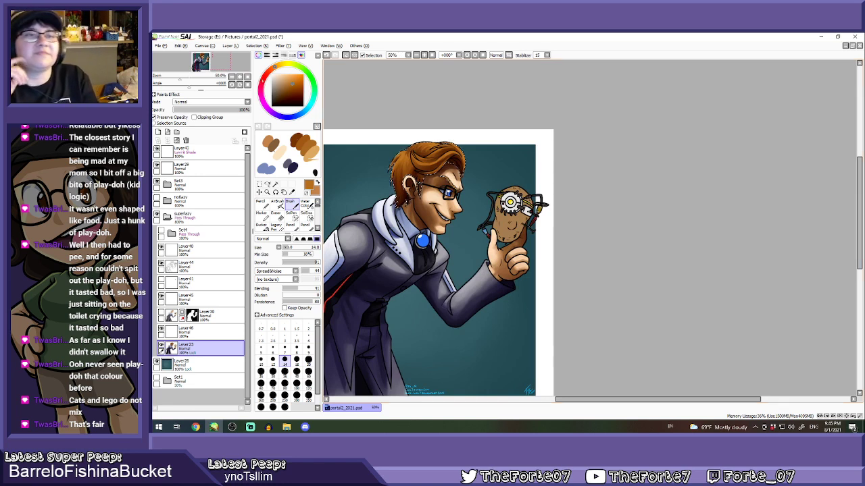
{"action": "left_click", "coordinate": [257, 46]}
{"action": "left_click", "coordinate": [264, 54]}
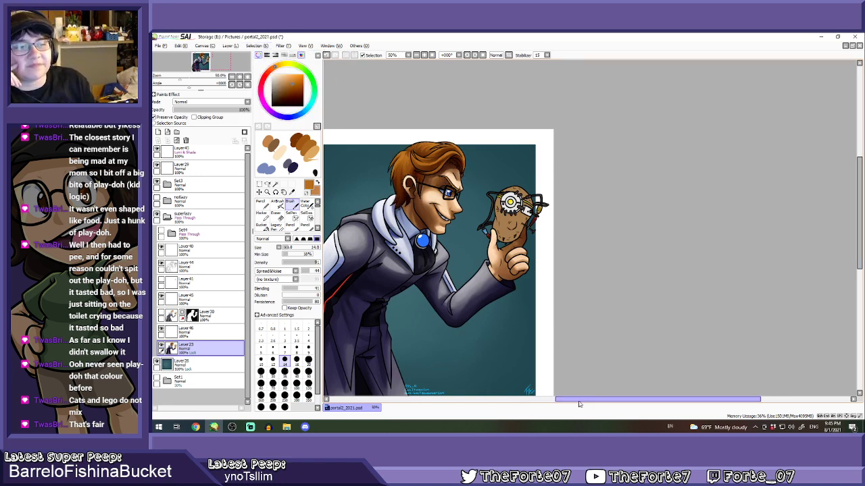
{"action": "left_click_drag", "start_coordinate": [580, 400], "coordinate": [537, 405]}
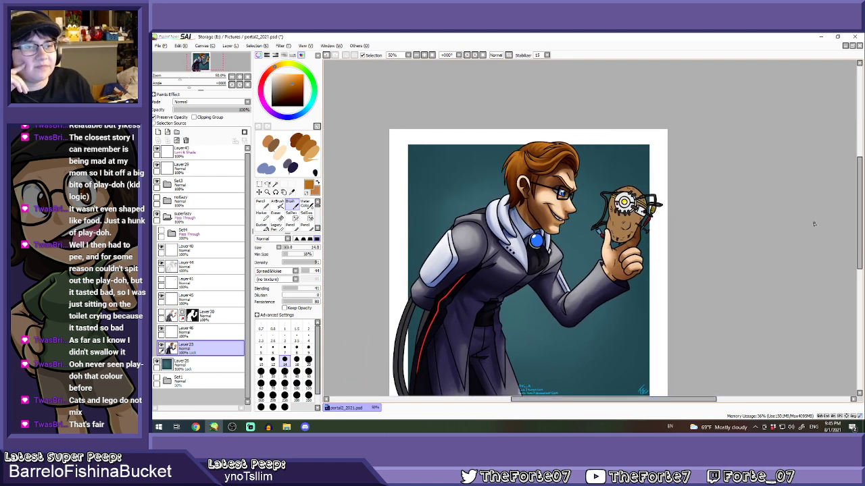
{"action": "left_click_drag", "start_coordinate": [856, 215], "coordinate": [862, 225]}
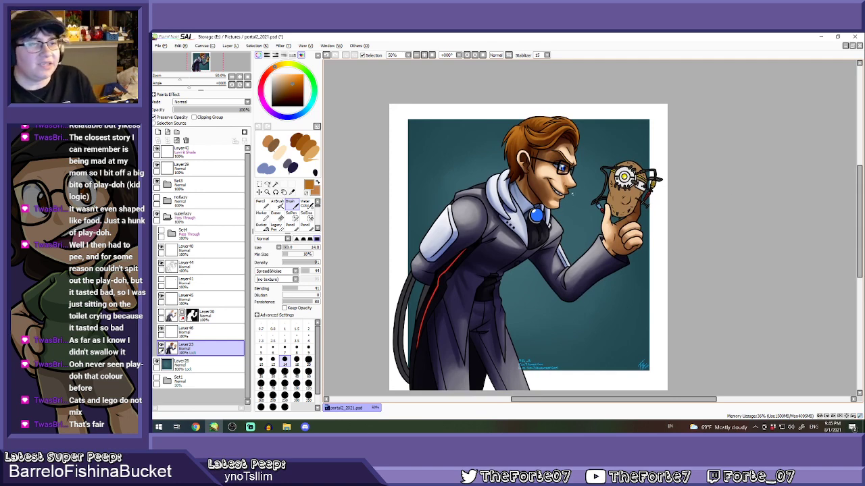
{"action": "scroll", "coordinate": [572, 194], "scroll_direction": "up", "scroll_amount": 2}
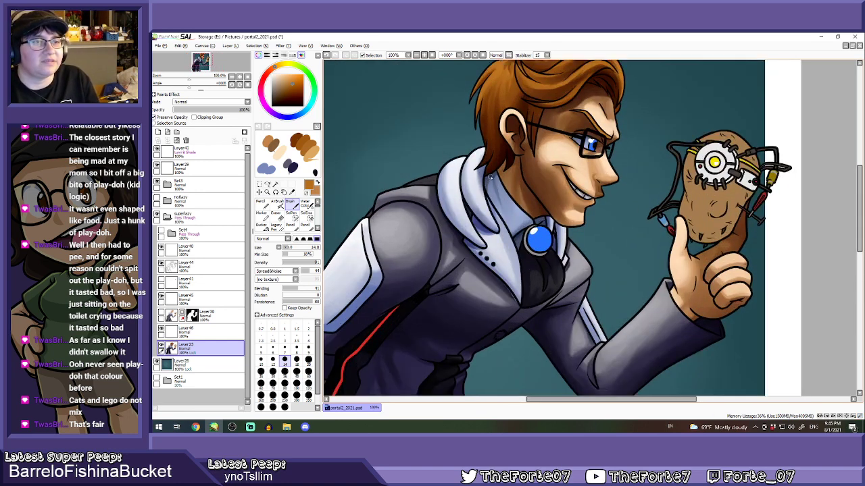
Sample the dark blue shadow at the shirt collar and select the light blue shirt area using the Set3 folder
{"action": "left_click", "coordinate": [492, 177], "text": "alt"}
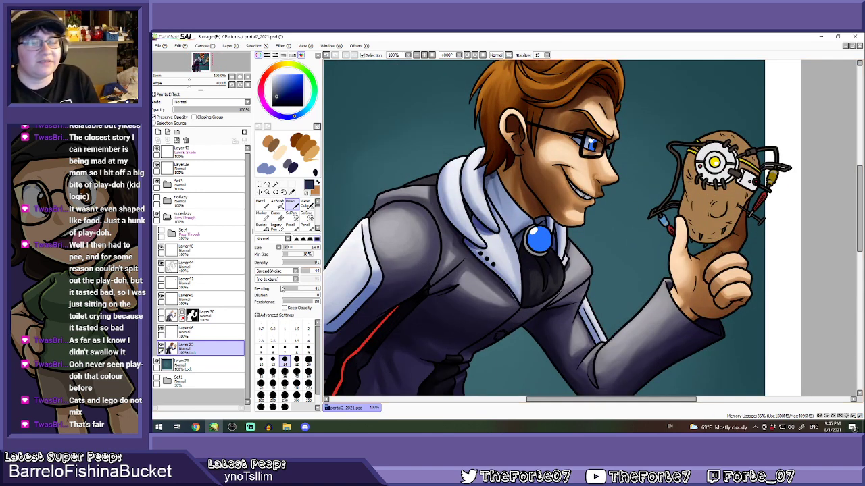
{"action": "left_click", "coordinate": [167, 184]}
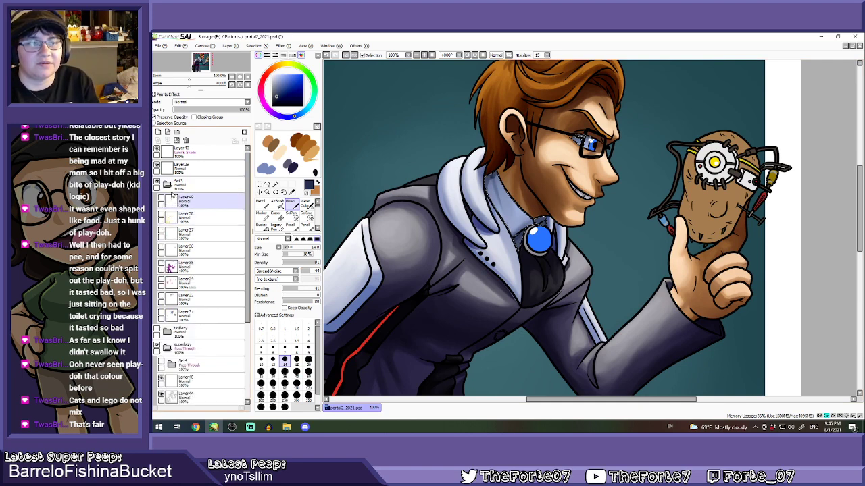
{"action": "left_click", "coordinate": [168, 186]}
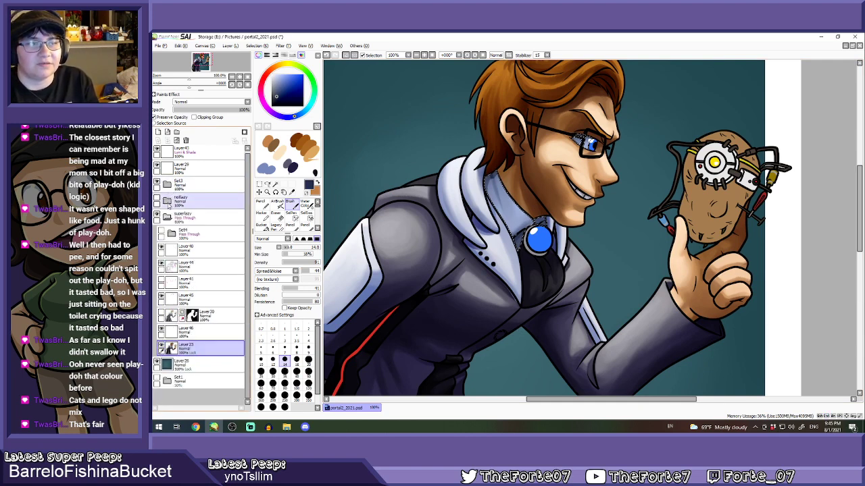
Try shading the selected shirt area with an 80 px brush, testing several dark blues, and undo the strokes
{"action": "left_click", "coordinate": [285, 383]}
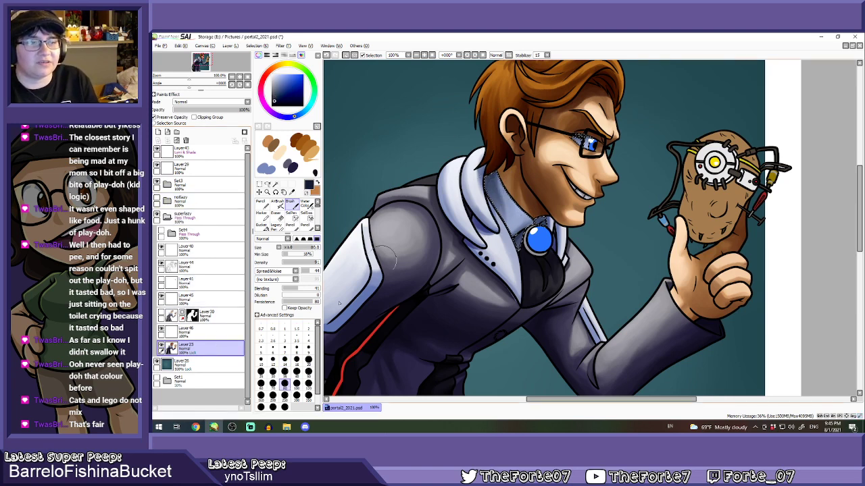
{"action": "left_click_drag", "start_coordinate": [300, 263], "coordinate": [278, 289]}
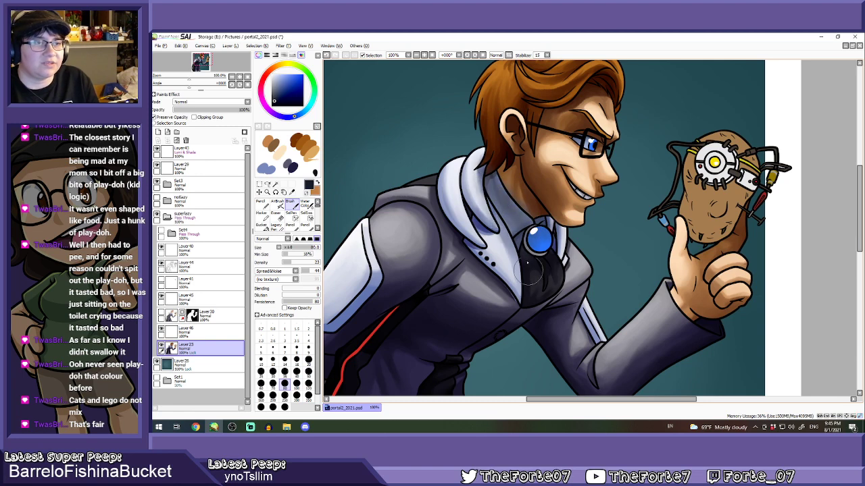
{"action": "key", "text": "ctrl+z"}
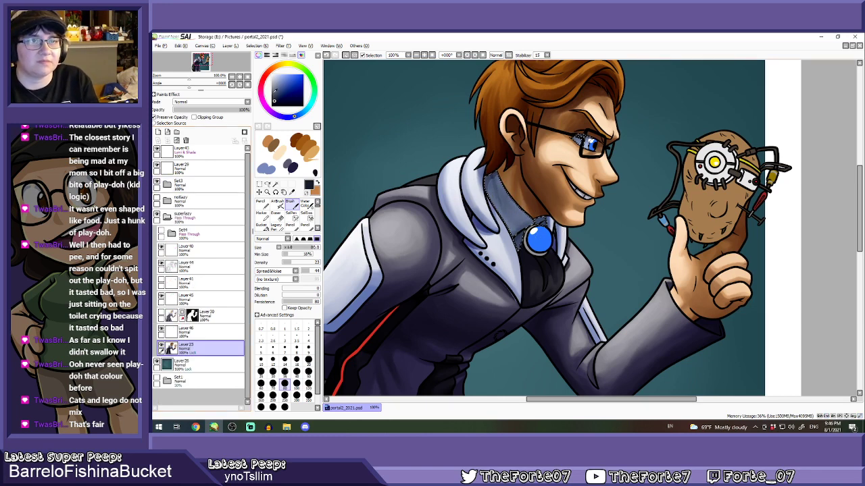
{"action": "left_click", "coordinate": [277, 100]}
{"action": "key", "text": "ctrl+z"}
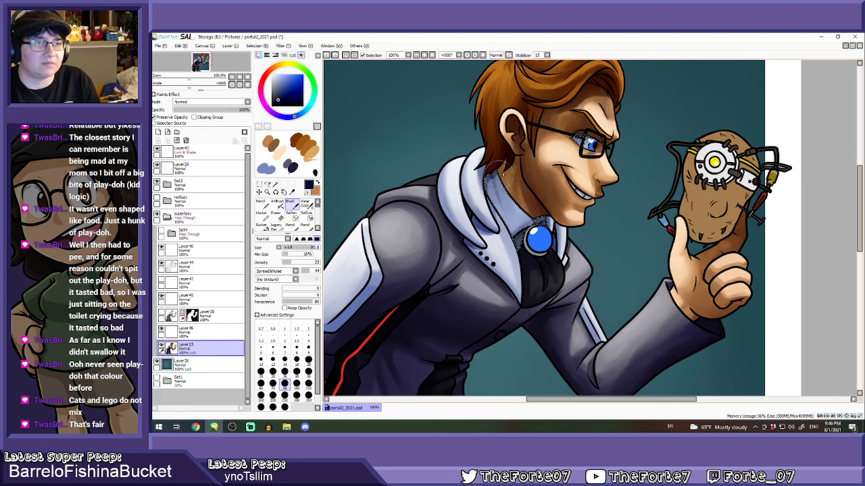
{"action": "left_click", "coordinate": [493, 177], "text": "alt"}
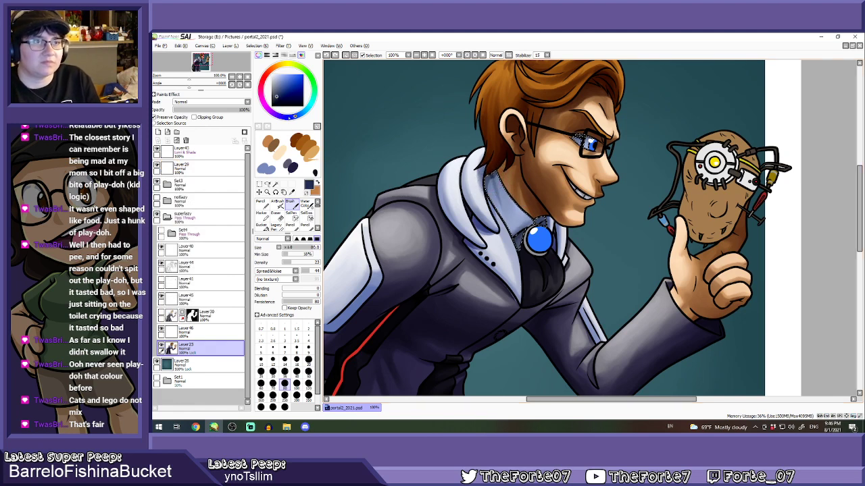
{"action": "left_click", "coordinate": [278, 98]}
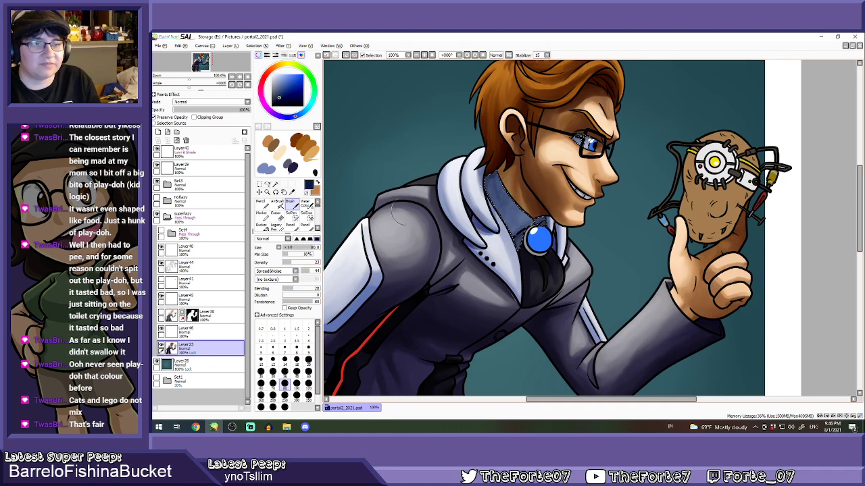
{"action": "mouse_move", "coordinate": [503, 203]}
{"action": "left_mouse_down"}
{"action": "mouse_move", "coordinate": [540, 233]}
{"action": "mouse_move", "coordinate": [496, 188]}
{"action": "left_mouse_up"}
{"action": "key", "text": "ctrl+z"}
{"action": "key", "text": "ctrl+z"}
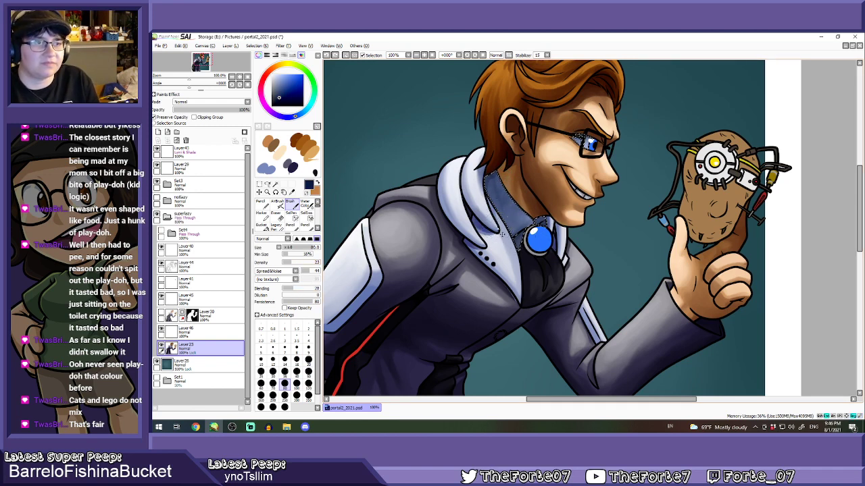
Try a near-black navy over the selected shirt with brush density 51 and blending 3, and undo it
{"action": "scroll", "coordinate": [439, 220], "scroll_direction": "down", "scroll_amount": 3}
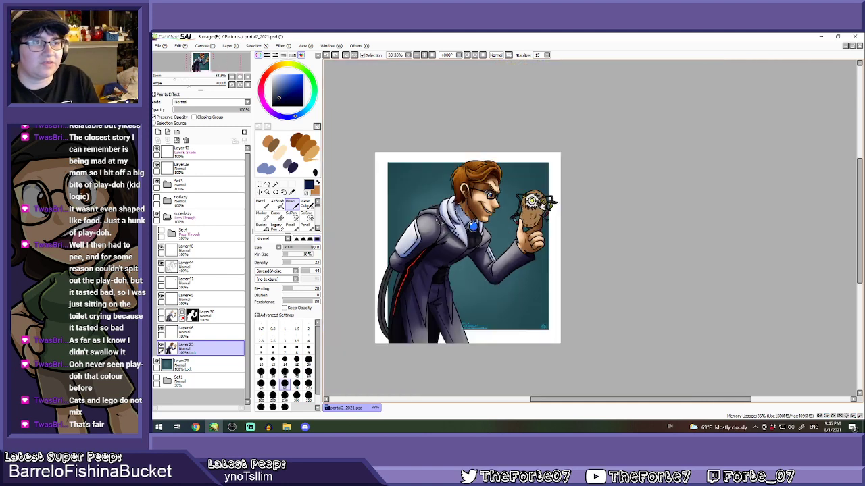
{"action": "scroll", "coordinate": [441, 220], "scroll_direction": "up", "scroll_amount": 1}
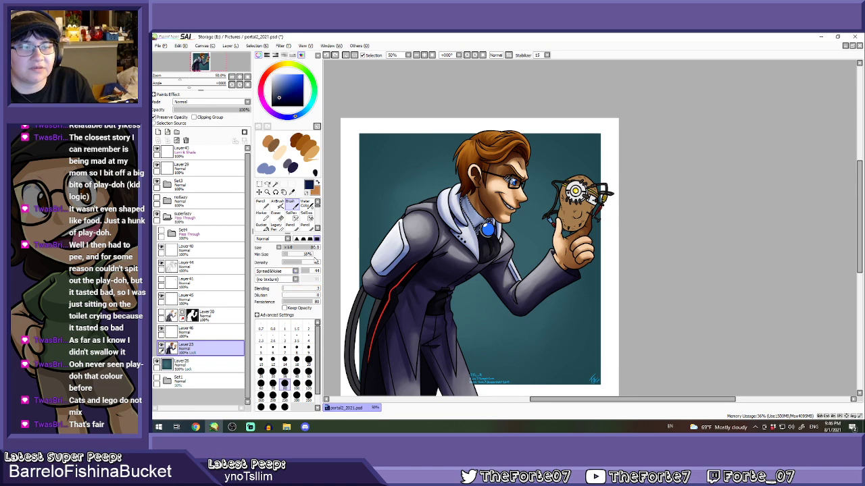
{"action": "scroll", "coordinate": [466, 196], "scroll_direction": "up", "scroll_amount": 1}
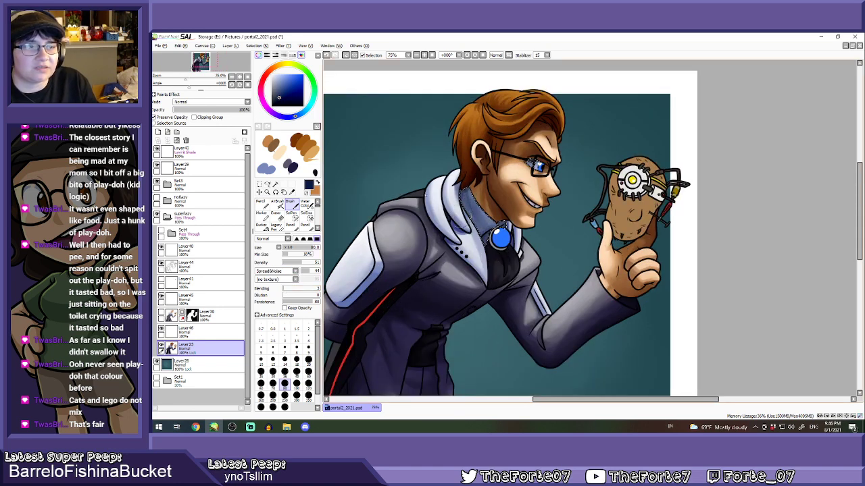
{"action": "key", "text": "ctrl+z"}
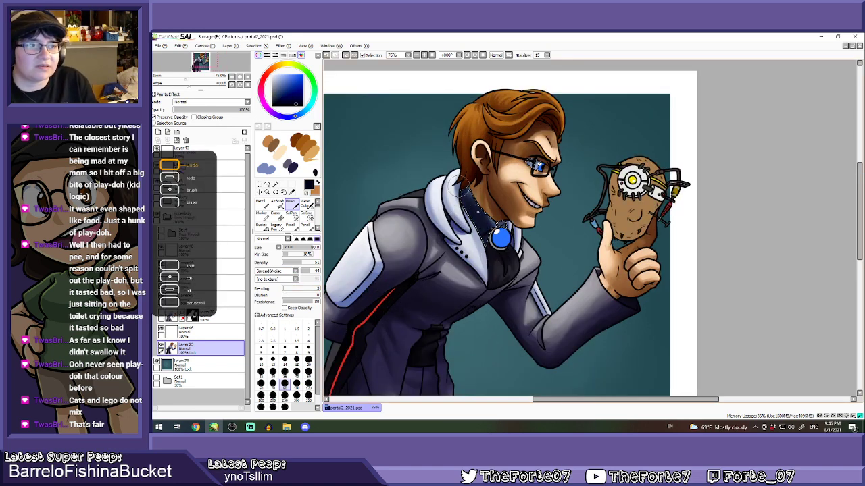
{"action": "key", "text": "ctrl+z"}
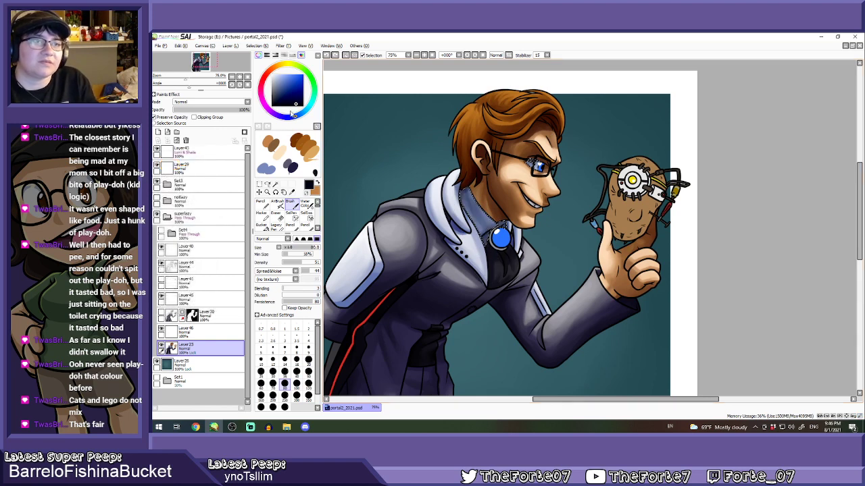
Pick a dark navy blue and configure the AirBrush at size 300 with the simple circle shape
{"action": "left_click", "coordinate": [288, 101]}
{"action": "left_click_drag", "start_coordinate": [288, 101], "coordinate": [284, 101]}
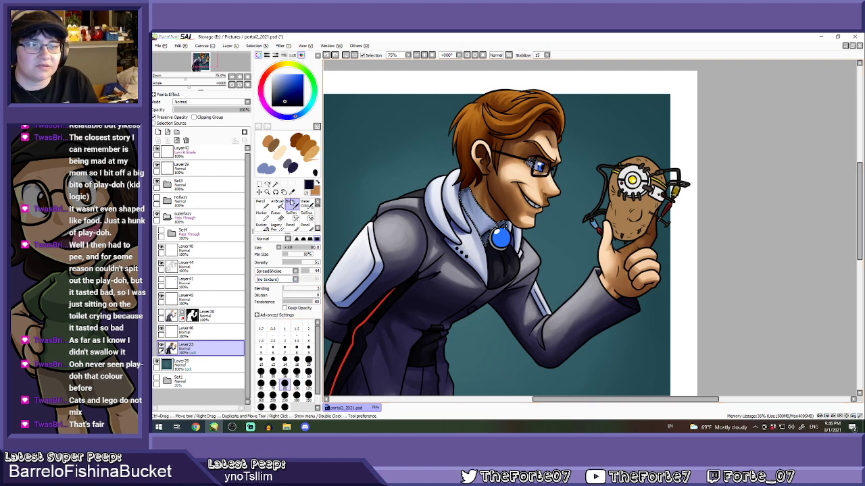
{"action": "left_click", "coordinate": [277, 204]}
{"action": "left_click", "coordinate": [309, 370]}
{"action": "left_click", "coordinate": [296, 369]}
{"action": "mouse_move", "coordinate": [452, 231]}
{"action": "left_mouse_down"}
{"action": "mouse_move", "coordinate": [445, 174]}
{"action": "mouse_move", "coordinate": [397, 263]}
{"action": "left_mouse_up"}
{"action": "left_click", "coordinate": [275, 271]}
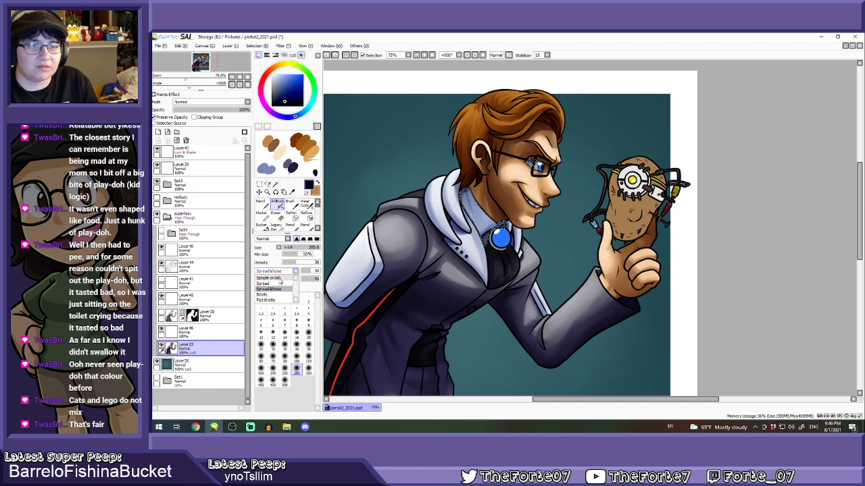
{"action": "left_click", "coordinate": [279, 283]}
{"action": "left_click", "coordinate": [275, 279]}
{"action": "left_click", "coordinate": [276, 284]}
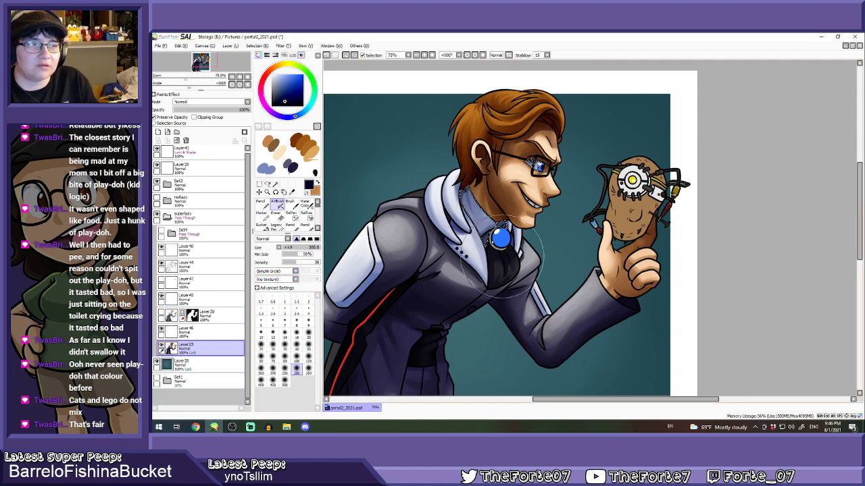
Airbrush a soft dark blue shadow over the selected shirt collar and clear the selection
{"action": "mouse_move", "coordinate": [437, 272]}
{"action": "left_mouse_down"}
{"action": "mouse_move", "coordinate": [439, 247]}
{"action": "mouse_move", "coordinate": [466, 237]}
{"action": "left_mouse_up"}
{"action": "mouse_move", "coordinate": [517, 181]}
{"action": "left_mouse_down"}
{"action": "mouse_move", "coordinate": [568, 155]}
{"action": "mouse_move", "coordinate": [448, 268]}
{"action": "mouse_move", "coordinate": [463, 189]}
{"action": "mouse_move", "coordinate": [446, 276]}
{"action": "mouse_move", "coordinate": [533, 149]}
{"action": "left_mouse_up"}
{"action": "left_click", "coordinate": [257, 46]}
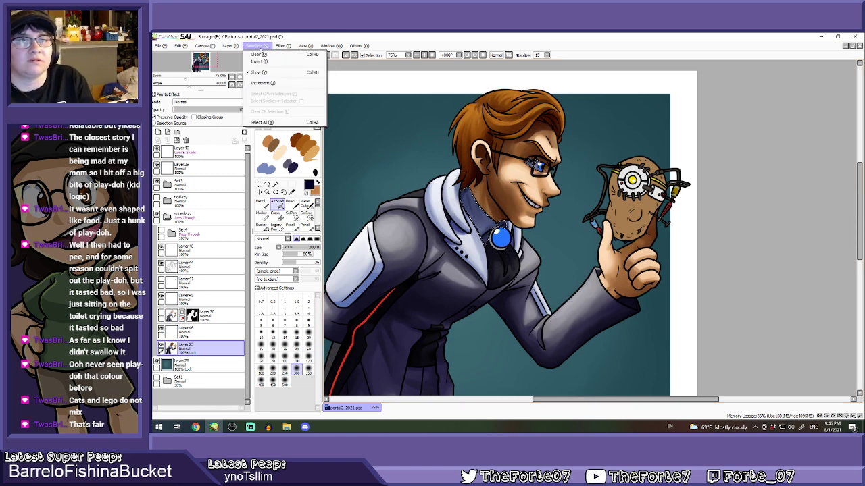
{"action": "left_click", "coordinate": [265, 53]}
Compare the whole figure's shading with the notlazy version by switching that folder's visibility, leaving it hidden
{"action": "scroll", "coordinate": [451, 247], "scroll_direction": "down", "scroll_amount": 3}
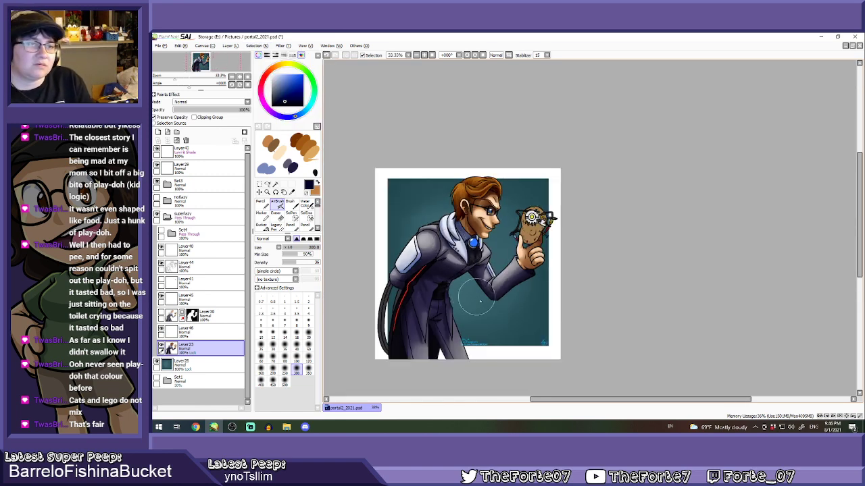
{"action": "scroll", "coordinate": [483, 301], "scroll_direction": "up", "scroll_amount": 1}
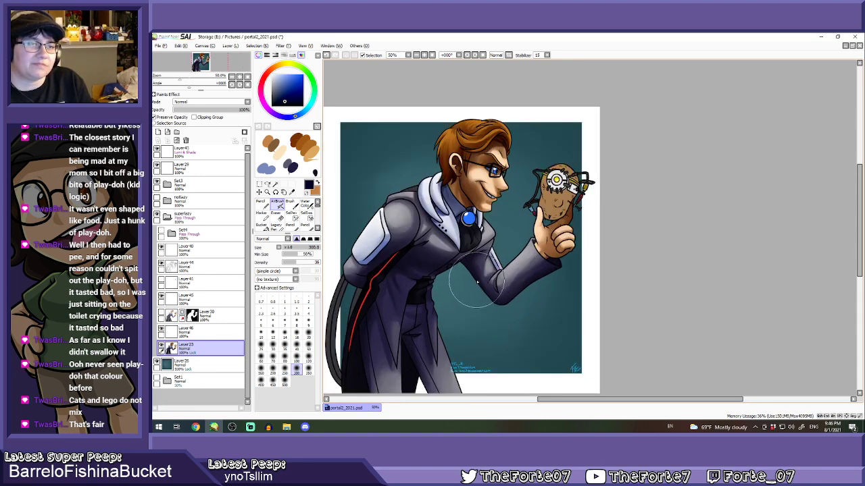
{"action": "scroll", "coordinate": [476, 282], "scroll_direction": "down", "scroll_amount": 2}
{"action": "scroll", "coordinate": [493, 277], "scroll_direction": "up", "scroll_amount": 2}
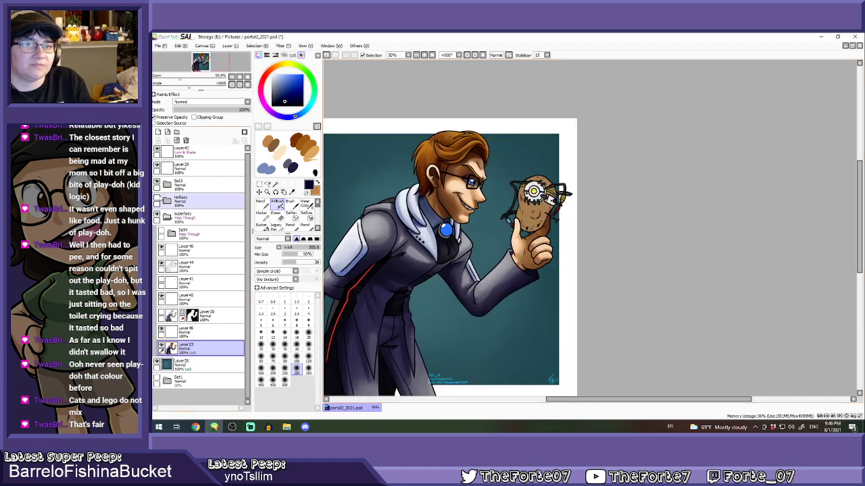
{"action": "left_click", "coordinate": [158, 200]}
{"action": "left_click", "coordinate": [157, 200]}
{"action": "left_click", "coordinate": [157, 200]}
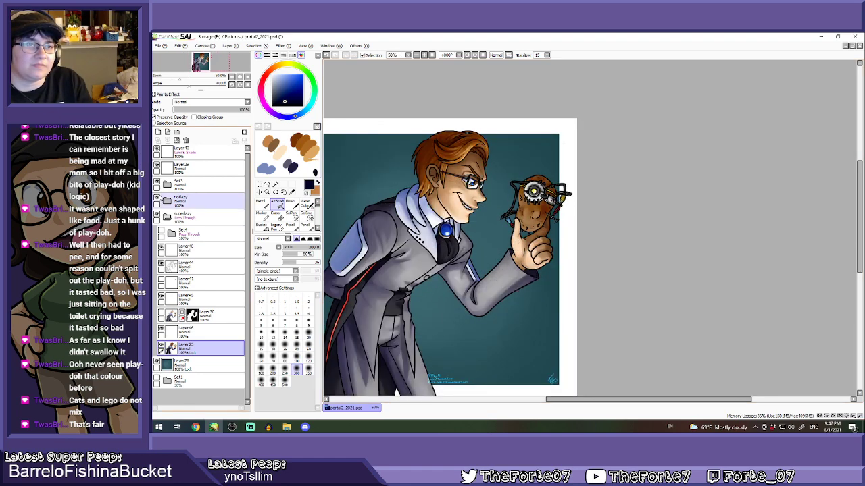
{"action": "left_click", "coordinate": [157, 200]}
{"action": "left_click", "coordinate": [157, 200]}
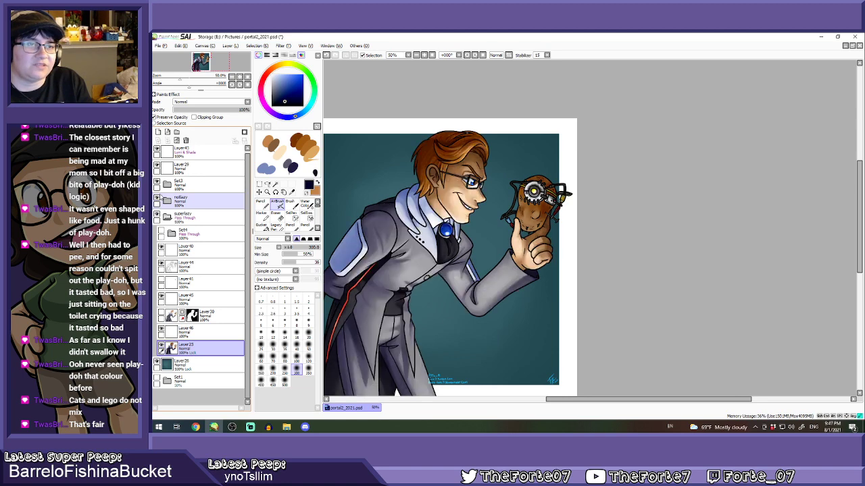
{"action": "left_click", "coordinate": [162, 196]}
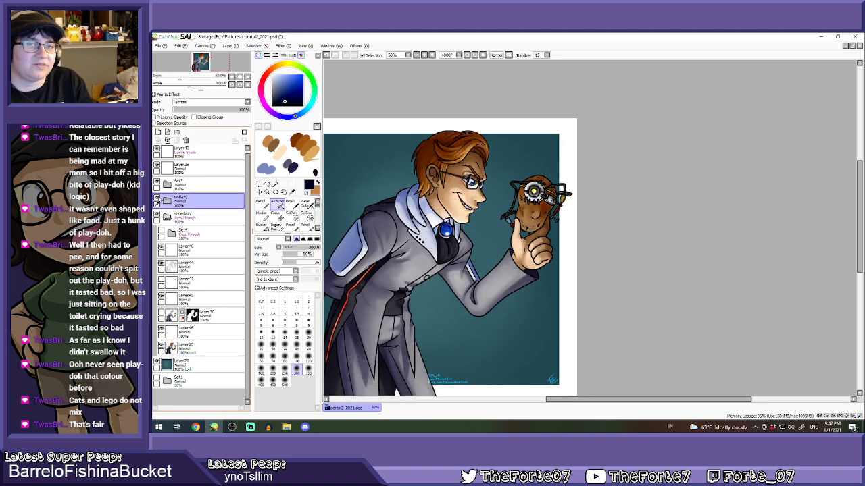
{"action": "left_click", "coordinate": [157, 200]}
{"action": "left_click", "coordinate": [158, 200]}
{"action": "left_click", "coordinate": [157, 200]}
{"action": "left_click", "coordinate": [158, 200]}
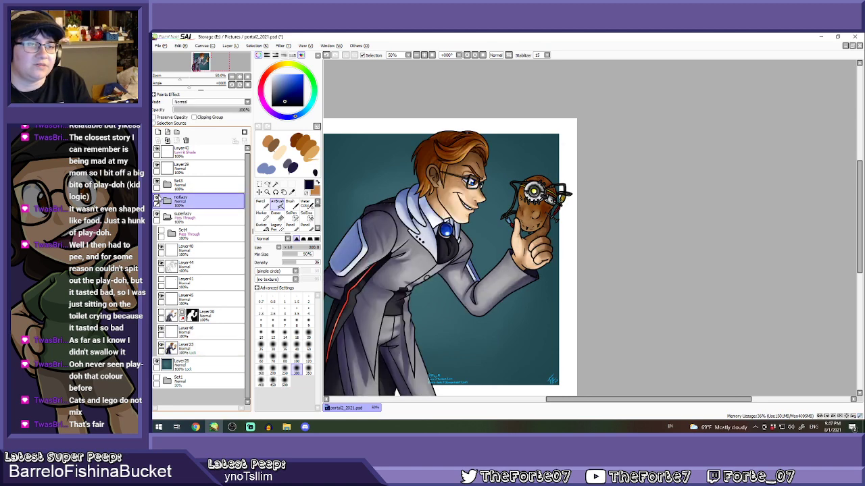
{"action": "left_click", "coordinate": [158, 199]}
Select the blue iris and round brooch with the Magic Wand on Layer44, and make Layer23 active for brush painting
{"action": "left_click", "coordinate": [275, 185]}
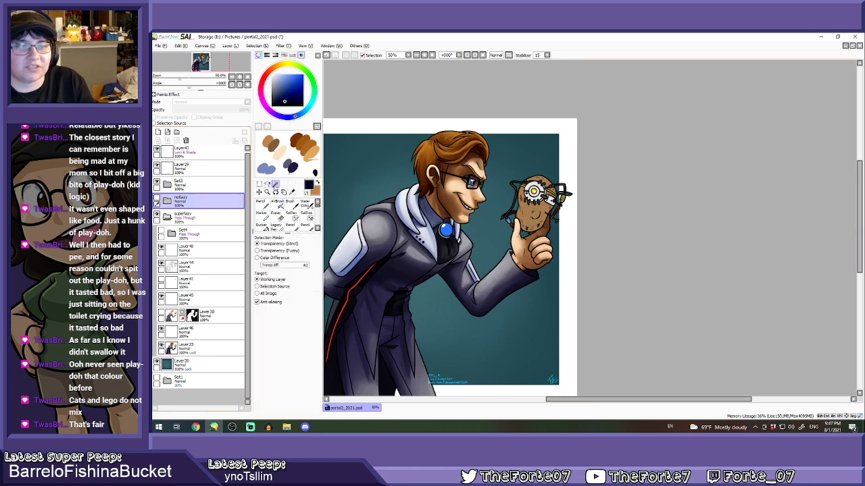
{"action": "left_click", "coordinate": [200, 266]}
{"action": "scroll", "coordinate": [466, 173], "scroll_direction": "up", "scroll_amount": 4}
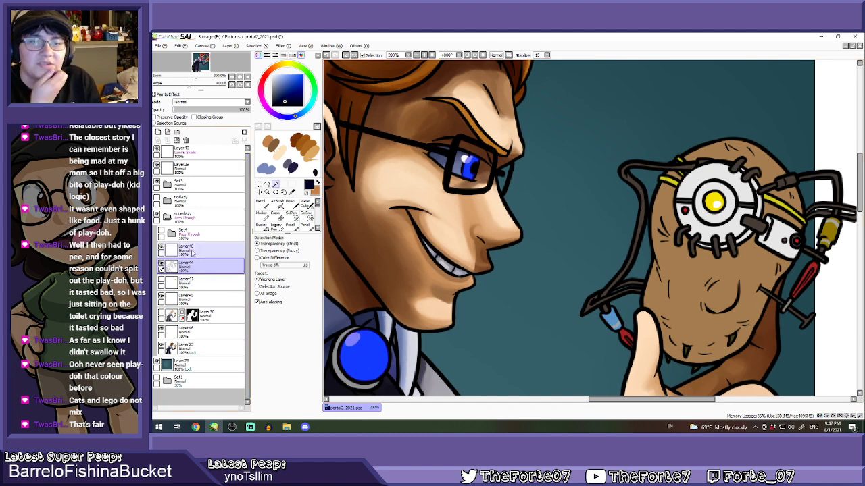
{"action": "left_click", "coordinate": [200, 349]}
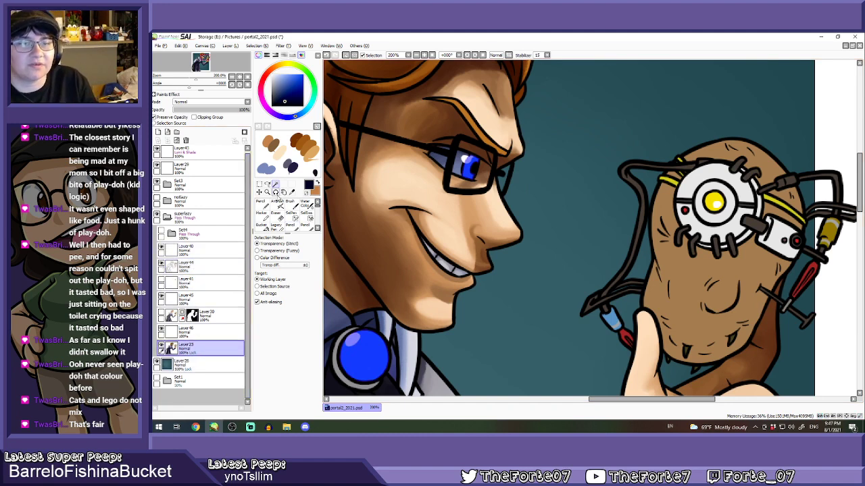
{"action": "left_click", "coordinate": [289, 203]}
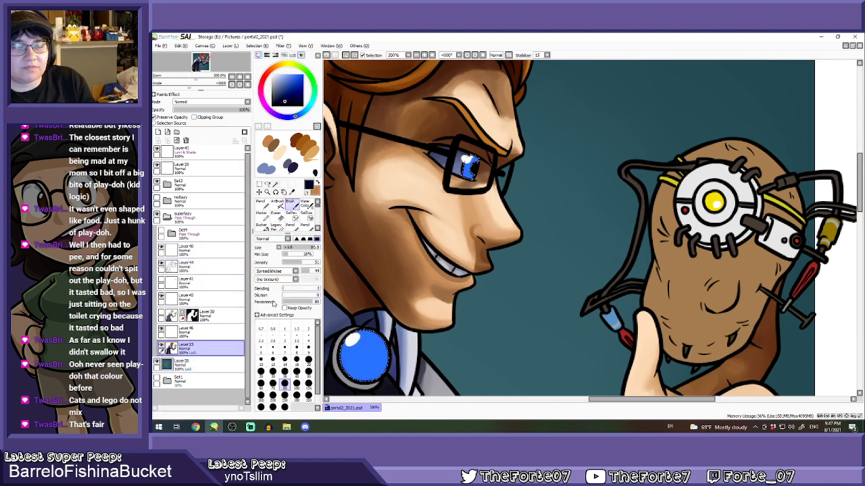
Sample the brooch's blue from the notlazy version, hide that folder again, and paint the selected brooch dark blue
{"action": "left_click", "coordinate": [156, 199]}
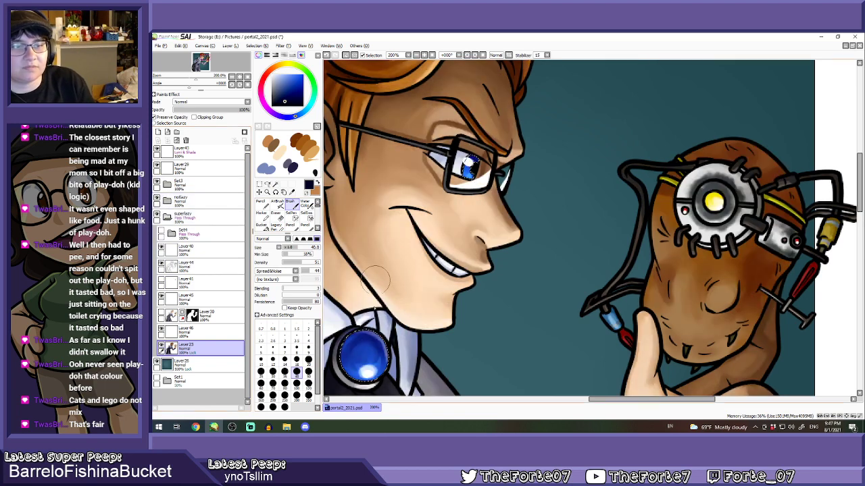
{"action": "right_click", "coordinate": [366, 340]}
{"action": "left_click", "coordinate": [156, 199]}
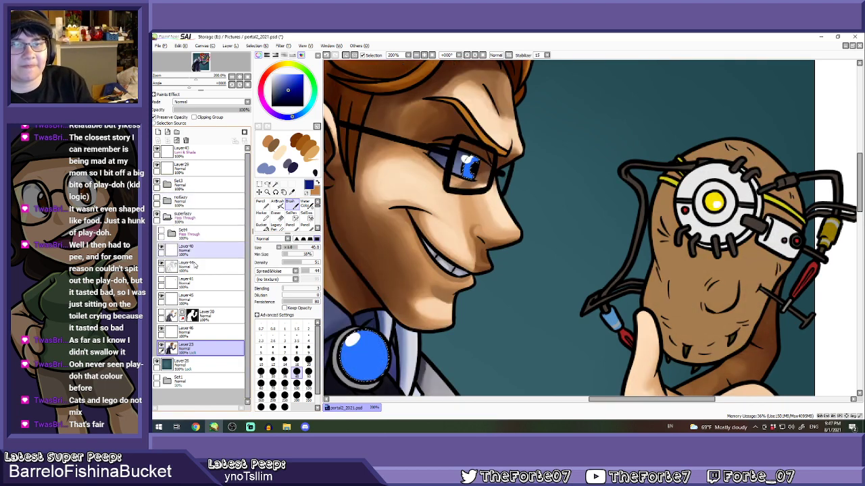
{"action": "left_click", "coordinate": [285, 372]}
{"action": "mouse_move", "coordinate": [368, 351]}
{"action": "left_mouse_down"}
{"action": "mouse_move", "coordinate": [361, 358]}
{"action": "mouse_move", "coordinate": [392, 355]}
{"action": "left_mouse_up"}
{"action": "left_click", "coordinate": [308, 373]}
{"action": "left_click_drag", "start_coordinate": [459, 151], "coordinate": [469, 152]}
Paint the selected iris dark blue with a lighter blue glow in its lower part, using a size 14 brush with blending at 60
{"action": "left_click", "coordinate": [284, 359]}
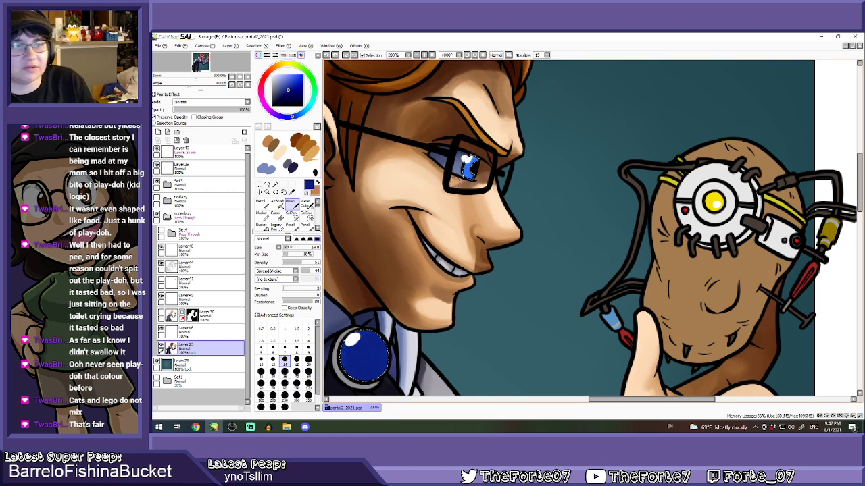
{"action": "scroll", "coordinate": [465, 166], "scroll_direction": "up", "scroll_amount": 1}
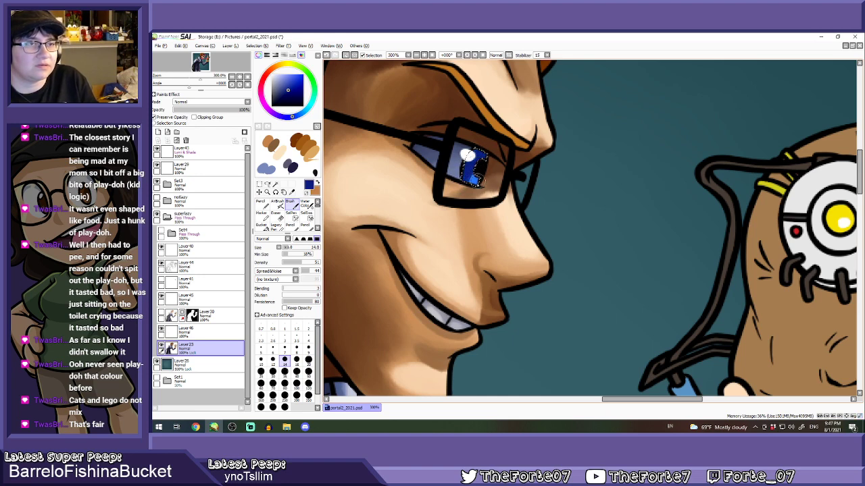
{"action": "left_click", "coordinate": [477, 179], "text": "alt"}
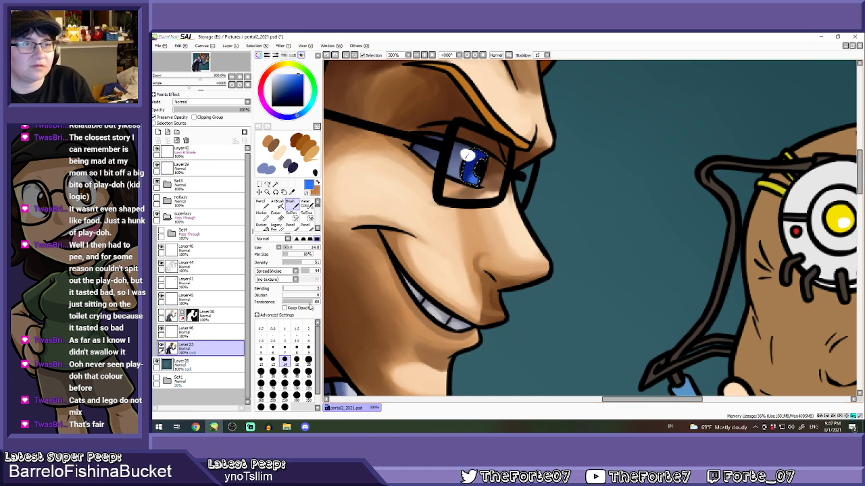
{"action": "left_click", "coordinate": [302, 288]}
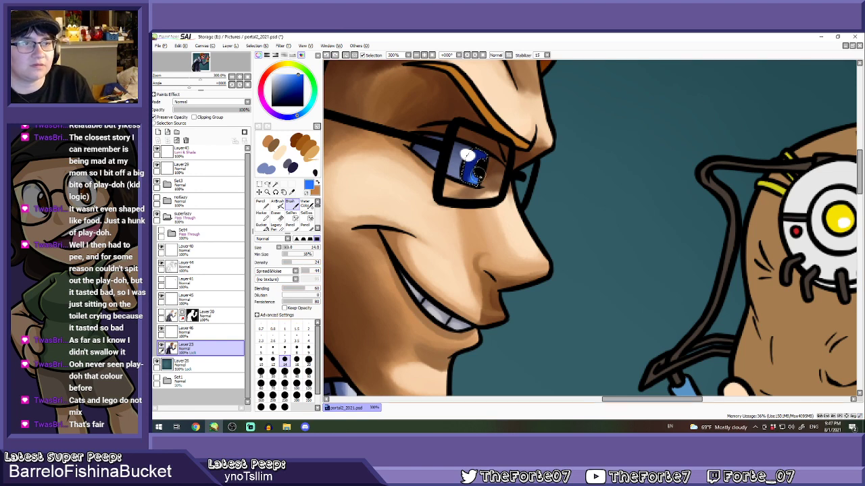
{"action": "scroll", "coordinate": [476, 172], "scroll_direction": "up", "scroll_amount": 2}
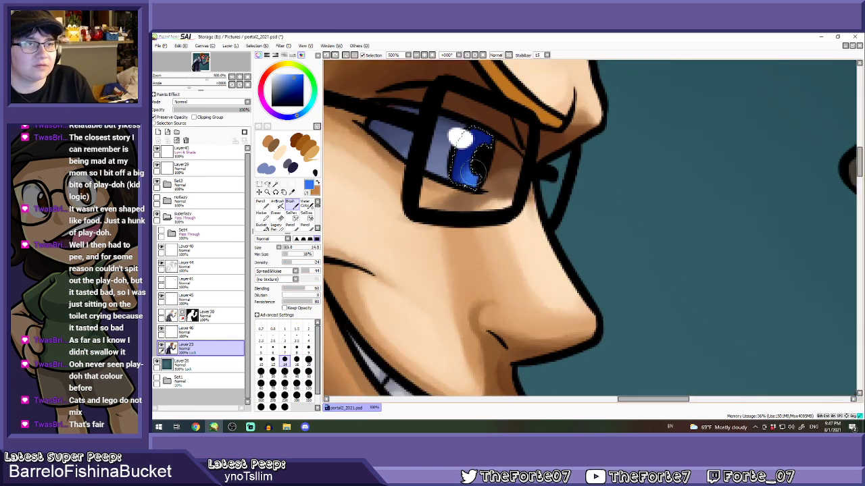
{"action": "left_click_drag", "start_coordinate": [472, 172], "coordinate": [476, 166]}
{"action": "right_click", "coordinate": [466, 165]}
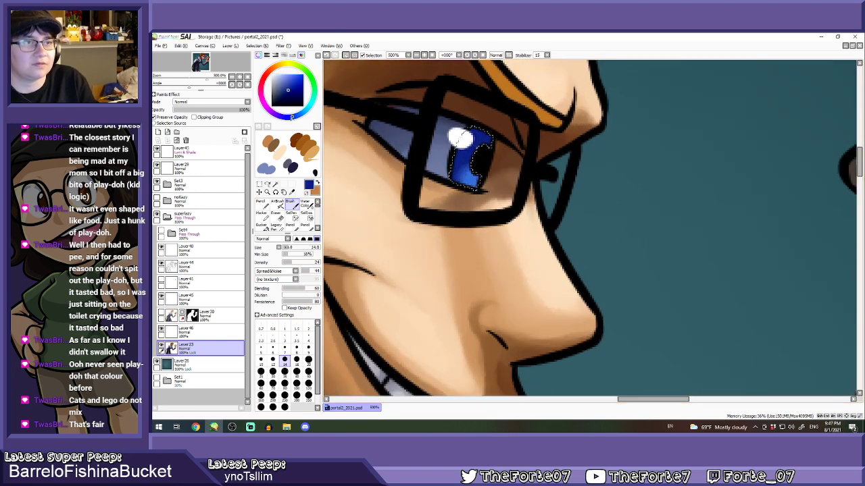
Darken the upper part of the selected iris with deep navy using a size 7 brush with less blending and more density
{"action": "left_click", "coordinate": [284, 347]}
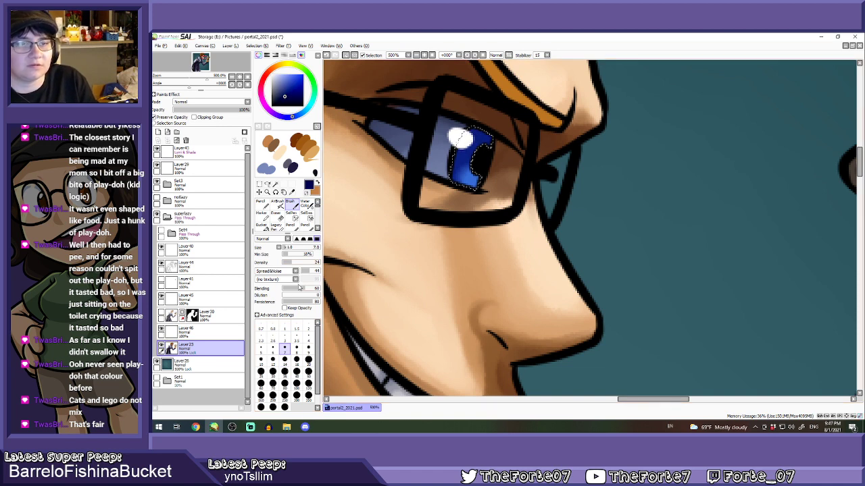
{"action": "left_click", "coordinate": [288, 288]}
{"action": "left_click", "coordinate": [313, 262]}
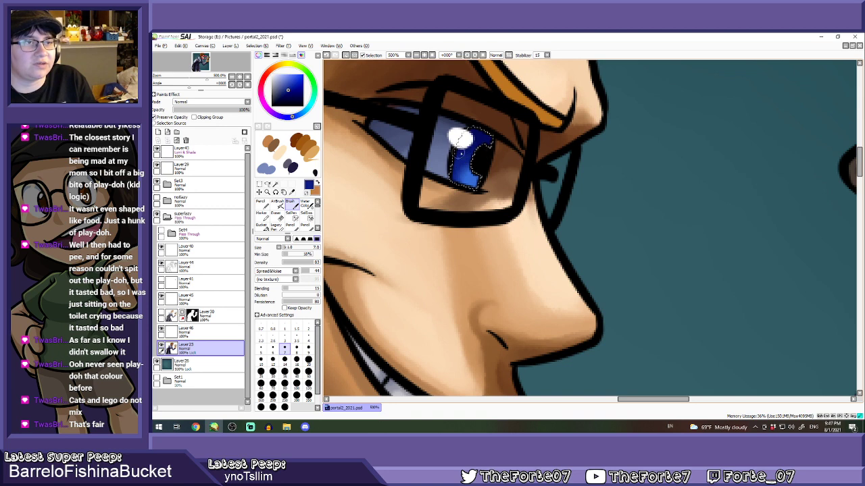
{"action": "left_click", "coordinate": [485, 137], "text": "alt"}
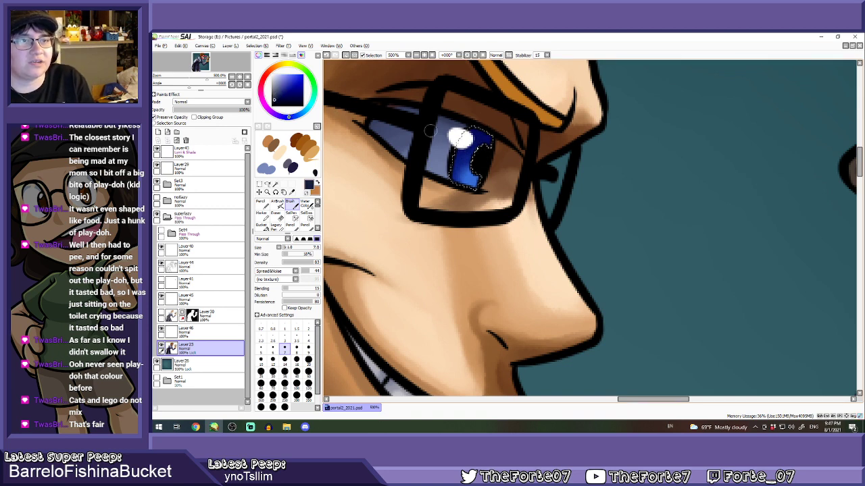
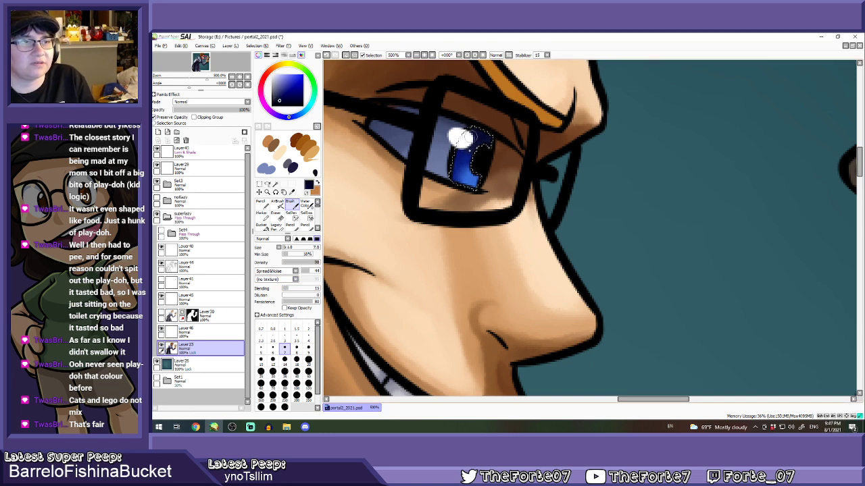
{"action": "right_click", "coordinate": [458, 154]}
{"action": "left_click_drag", "start_coordinate": [457, 154], "coordinate": [466, 166]}
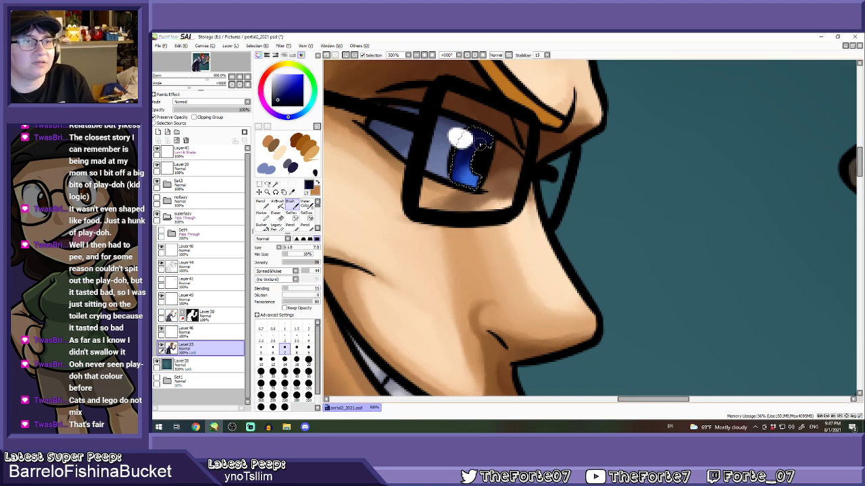
{"action": "scroll", "coordinate": [459, 165], "scroll_direction": "down", "scroll_amount": 6}
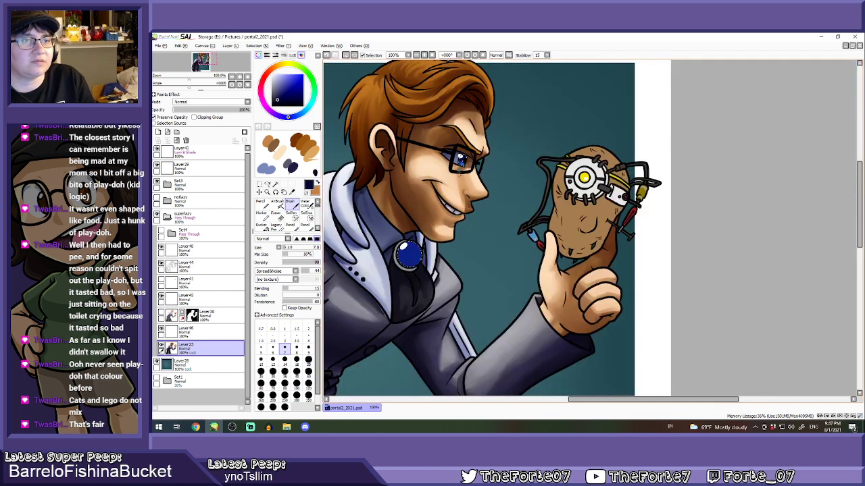
{"action": "left_click", "coordinate": [262, 46]}
{"action": "left_click", "coordinate": [268, 53]}
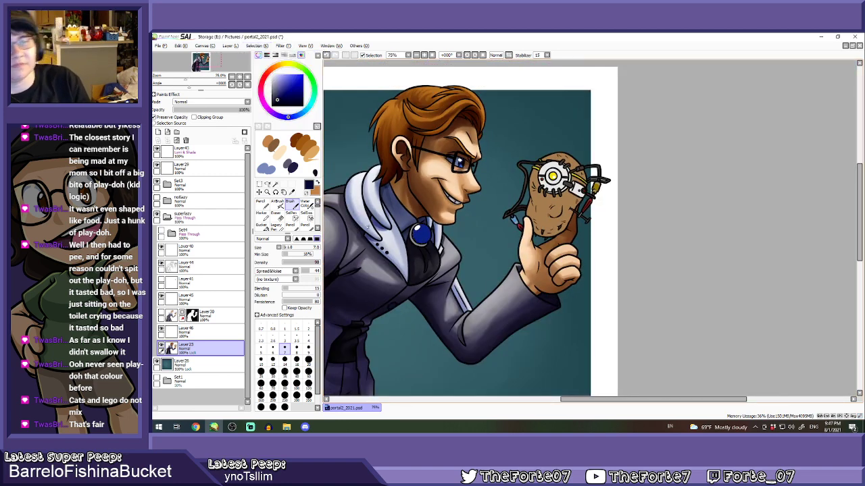
{"action": "key", "text": "ctrl+z"}
Paint a soft lighter blue highlight on the right side of the selected brooch with brush sizes 14 and 7
{"action": "scroll", "coordinate": [449, 188], "scroll_direction": "down", "scroll_amount": 2}
{"action": "scroll", "coordinate": [440, 196], "scroll_direction": "up", "scroll_amount": 1}
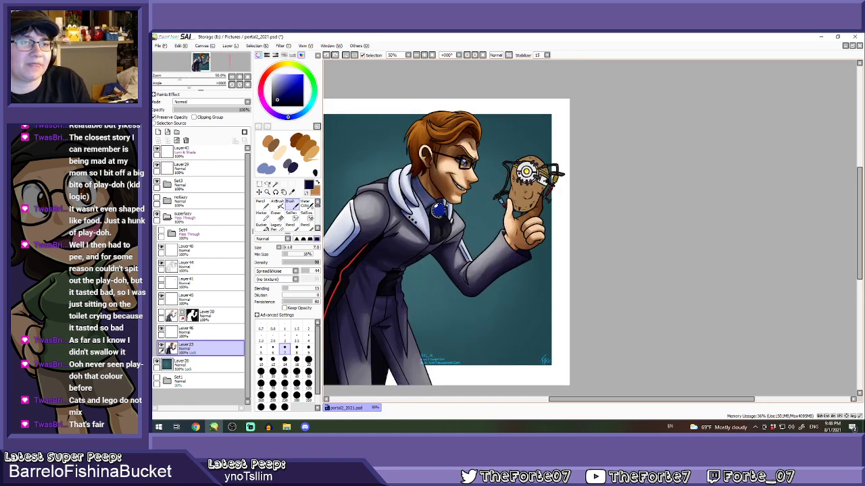
{"action": "scroll", "coordinate": [438, 210], "scroll_direction": "up", "scroll_amount": 3}
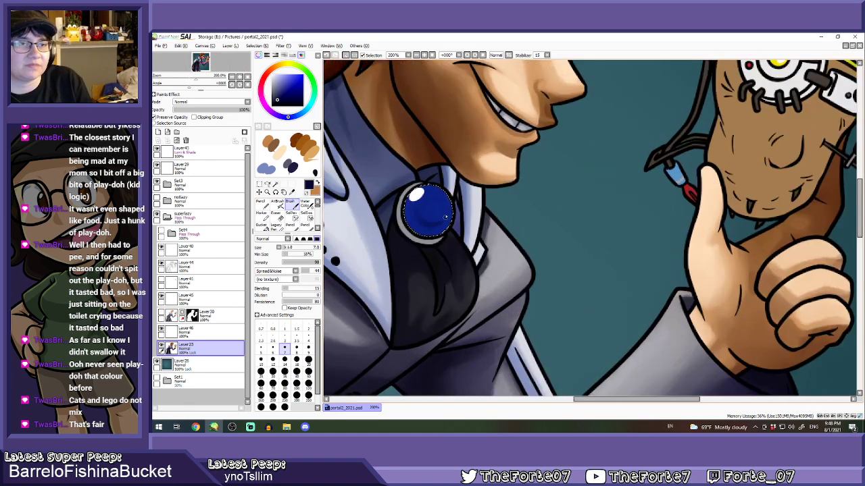
{"action": "scroll", "coordinate": [437, 227], "scroll_direction": "up", "scroll_amount": 1}
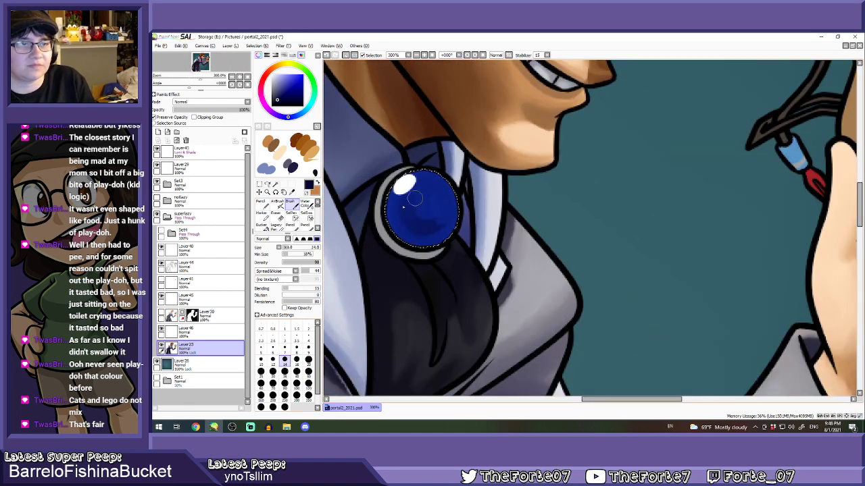
{"action": "right_click", "coordinate": [432, 200]}
{"action": "left_click", "coordinate": [287, 81]}
{"action": "mouse_move", "coordinate": [424, 203]}
{"action": "left_mouse_down"}
{"action": "mouse_move", "coordinate": [442, 183]}
{"action": "mouse_move", "coordinate": [457, 216]}
{"action": "left_mouse_up"}
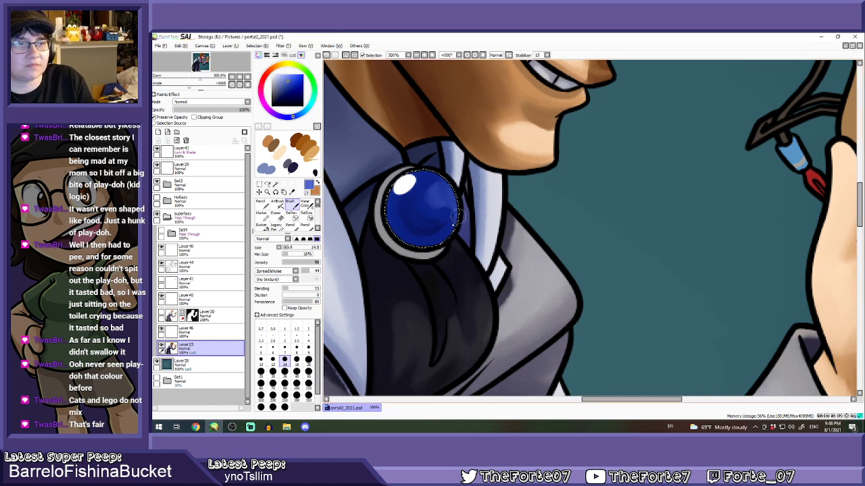
{"action": "left_click", "coordinate": [284, 347]}
{"action": "left_click_drag", "start_coordinate": [432, 196], "coordinate": [450, 215]}
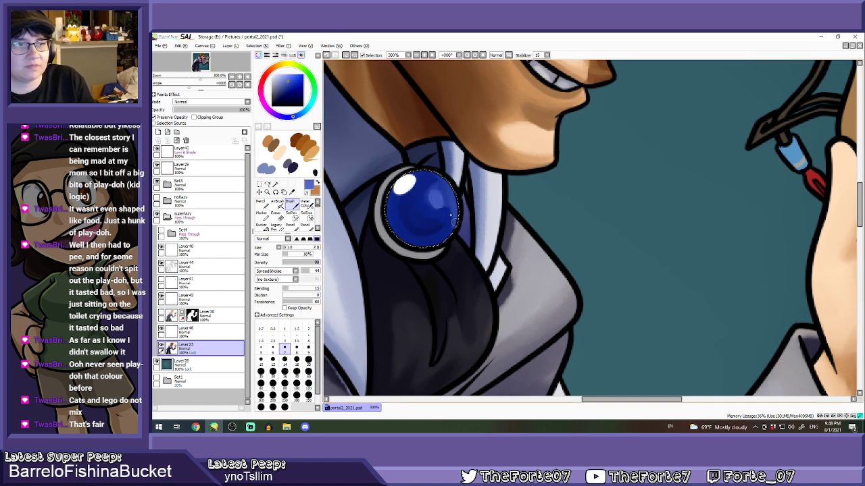
Sample the brooch's blues and paint a darker navy shade along its lower-left rim
{"action": "left_click", "coordinate": [416, 214], "text": "alt"}
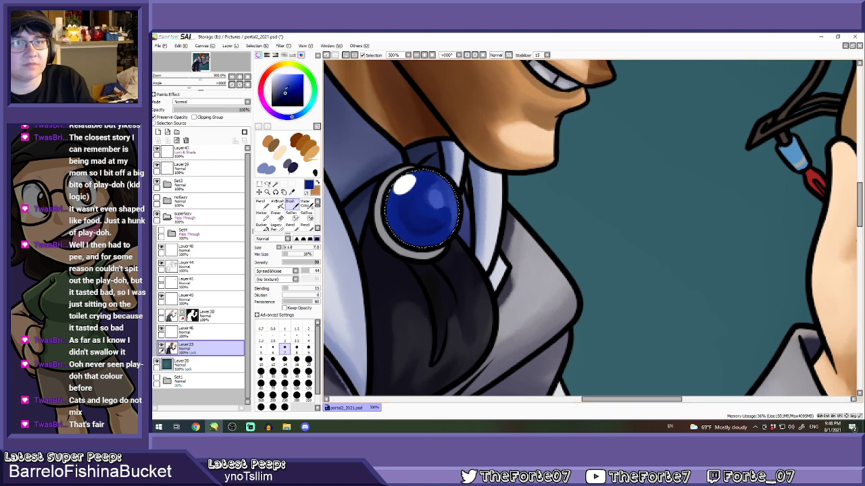
{"action": "left_click", "coordinate": [402, 226], "text": "alt"}
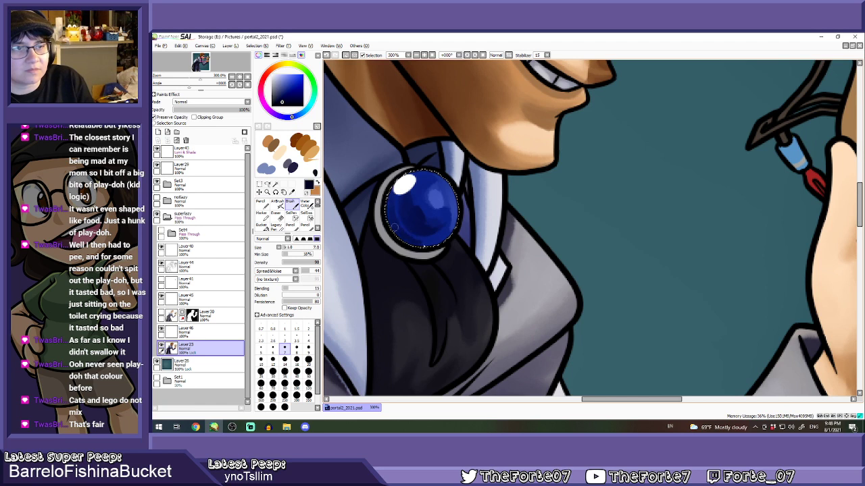
{"action": "left_click_drag", "start_coordinate": [395, 227], "coordinate": [430, 242]}
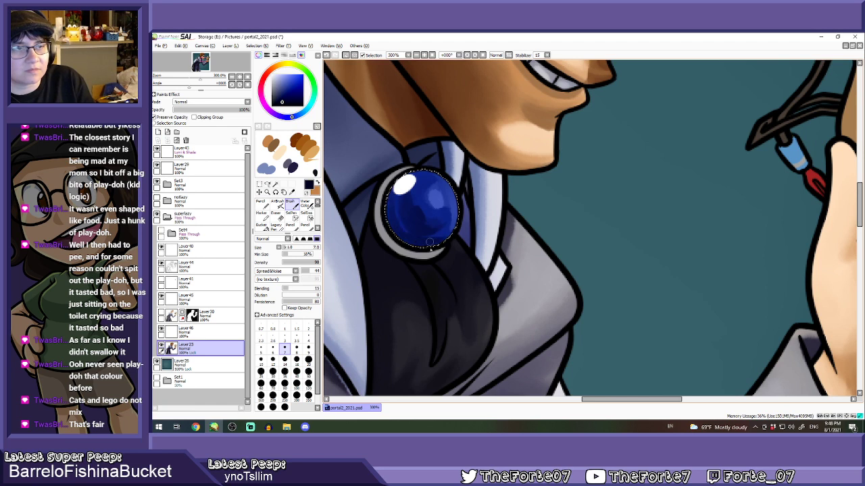
Smooth the brooch's centre and lower shading with sampled mid and dark blues, using a size 8 brush
{"action": "left_click", "coordinate": [420, 195], "text": "alt"}
{"action": "left_click", "coordinate": [284, 361]}
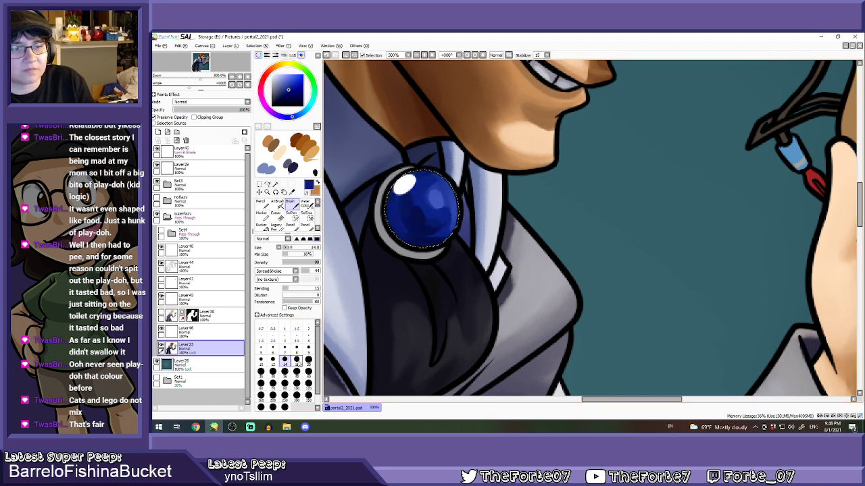
{"action": "key", "text": "bracketleft"}
{"action": "key", "text": "bracketleft"}
{"action": "key", "text": "bracketleft"}
{"action": "key", "text": "bracketleft"}
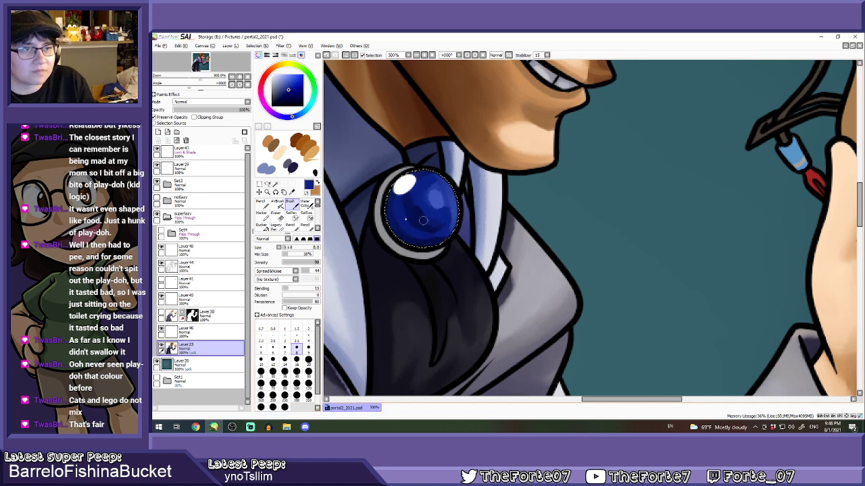
{"action": "left_click", "coordinate": [416, 215], "text": "alt"}
{"action": "left_click_drag", "start_coordinate": [417, 212], "coordinate": [429, 224]}
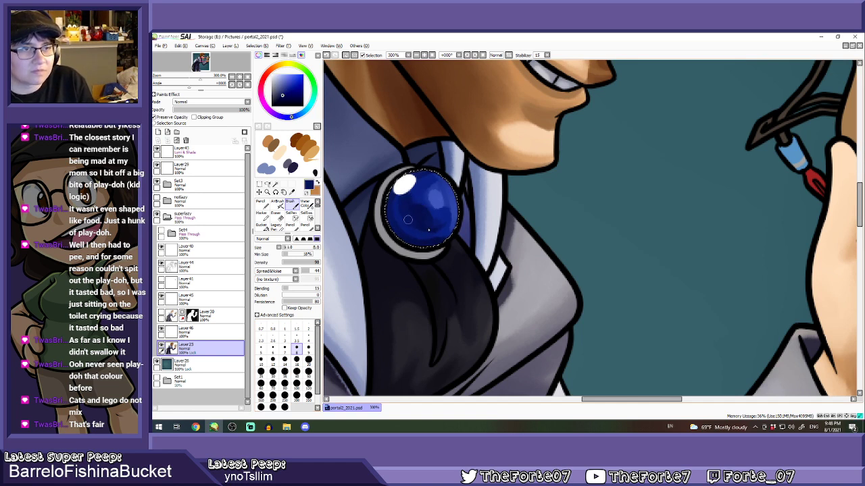
{"action": "left_click", "coordinate": [408, 237], "text": "alt"}
{"action": "mouse_move", "coordinate": [424, 231]}
{"action": "left_mouse_down"}
{"action": "mouse_move", "coordinate": [451, 227]}
{"action": "mouse_move", "coordinate": [445, 216]}
{"action": "left_mouse_up"}
Clear the selection around the iris and brooch
{"action": "scroll", "coordinate": [437, 210], "scroll_direction": "down", "scroll_amount": 6}
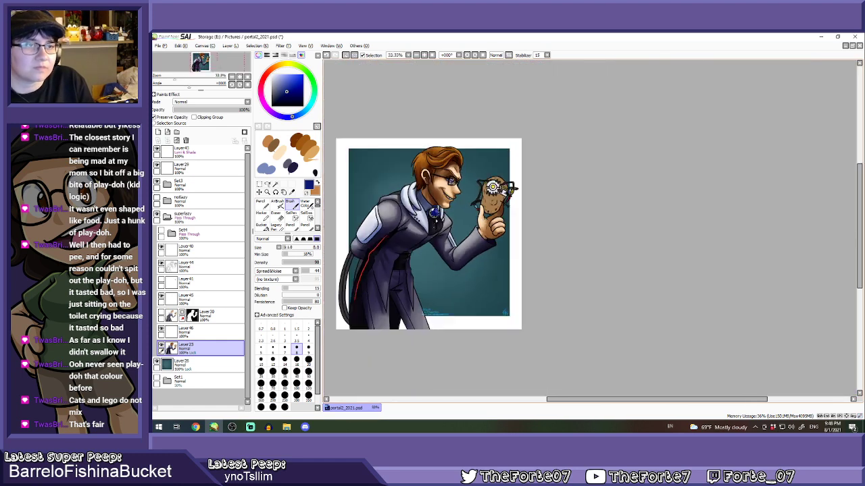
{"action": "scroll", "coordinate": [435, 214], "scroll_direction": "up", "scroll_amount": 1}
{"action": "left_click", "coordinate": [265, 47]}
{"action": "left_click", "coordinate": [258, 54]}
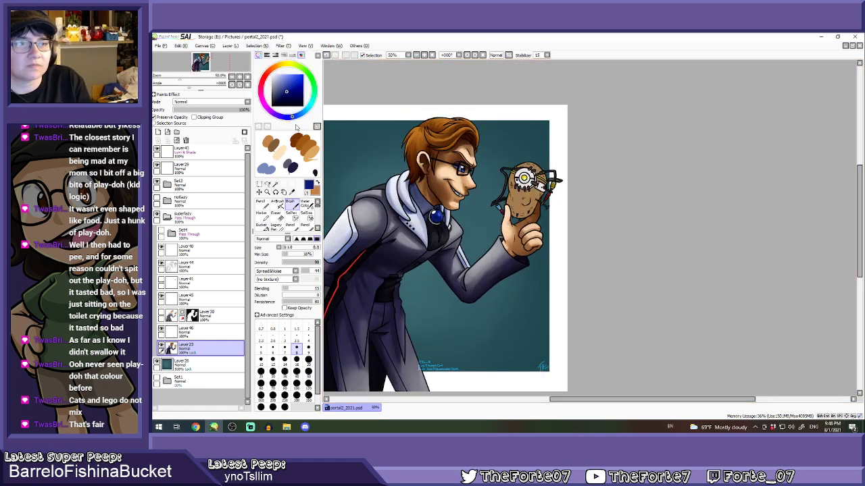
Make the layer directly above Layer44 active, set the Eraser to size 40, and look over the character's face and brooch
{"action": "left_click", "coordinate": [184, 248]}
{"action": "key", "text": "e"}
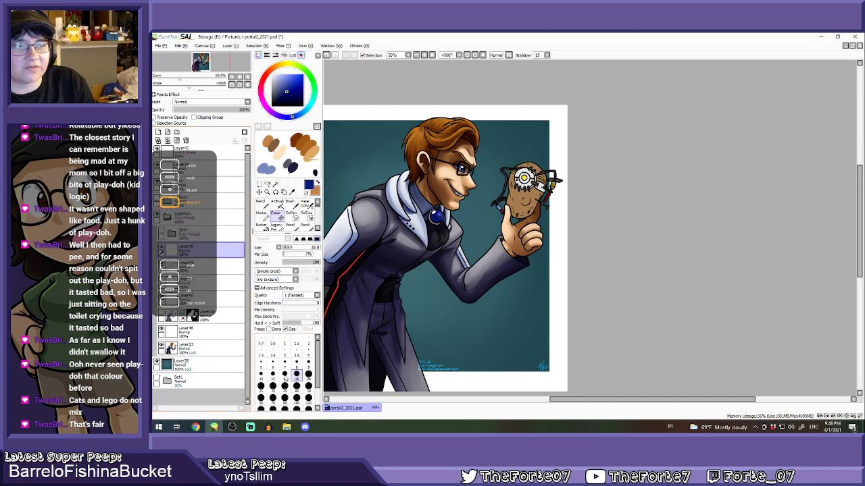
{"action": "scroll", "coordinate": [406, 277], "scroll_direction": "down", "scroll_amount": 1}
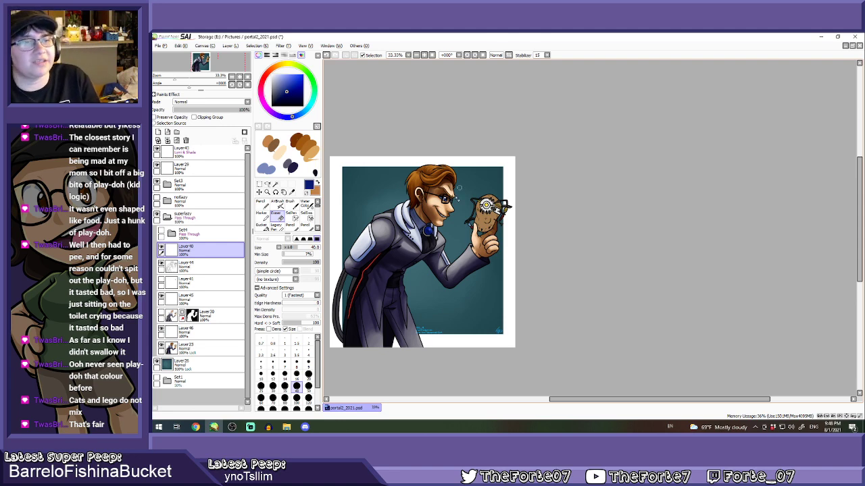
{"action": "scroll", "coordinate": [458, 187], "scroll_direction": "up", "scroll_amount": 5}
{"action": "scroll", "coordinate": [430, 266], "scroll_direction": "down", "scroll_amount": 2}
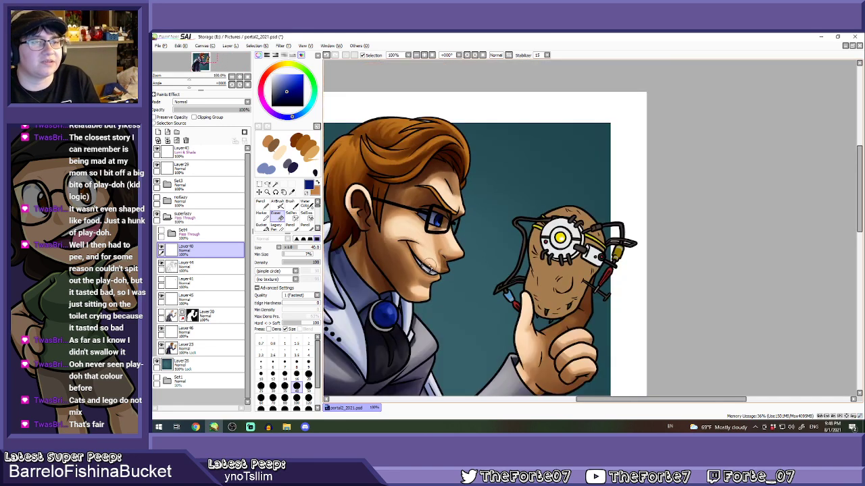
{"action": "scroll", "coordinate": [427, 266], "scroll_direction": "down", "scroll_amount": 2}
{"action": "scroll", "coordinate": [410, 240], "scroll_direction": "up", "scroll_amount": 1}
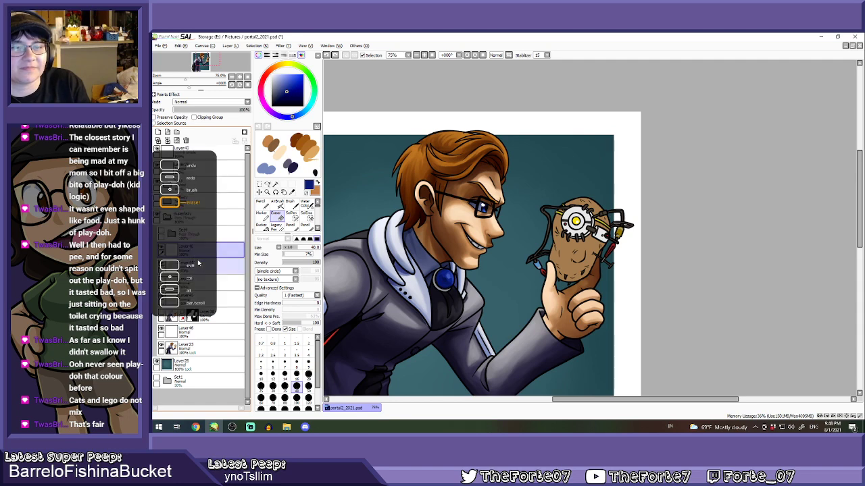
Draw white reflection lines inside the upper and right edges of both glasses lenses with a size 7 Pencil
{"action": "left_click", "coordinate": [273, 75]}
{"action": "left_click", "coordinate": [262, 205]}
{"action": "left_click", "coordinate": [285, 365]}
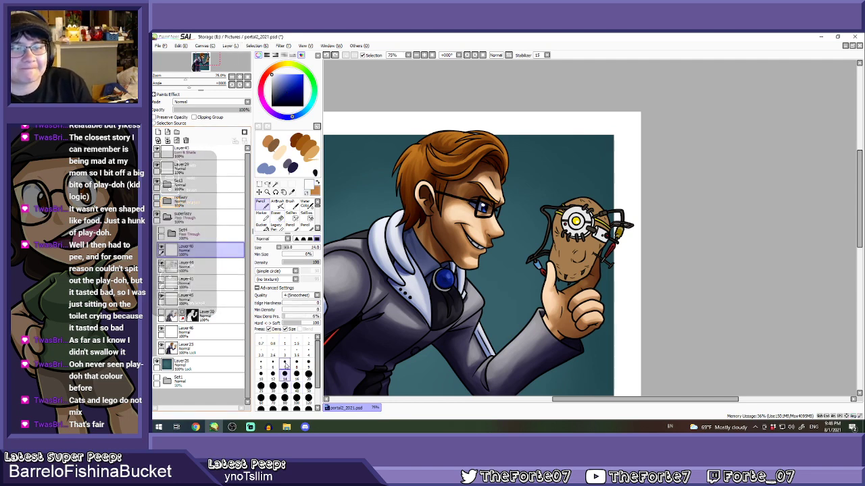
{"action": "scroll", "coordinate": [484, 199], "scroll_direction": "up", "scroll_amount": 3}
{"action": "scroll", "coordinate": [481, 204], "scroll_direction": "up", "scroll_amount": 1}
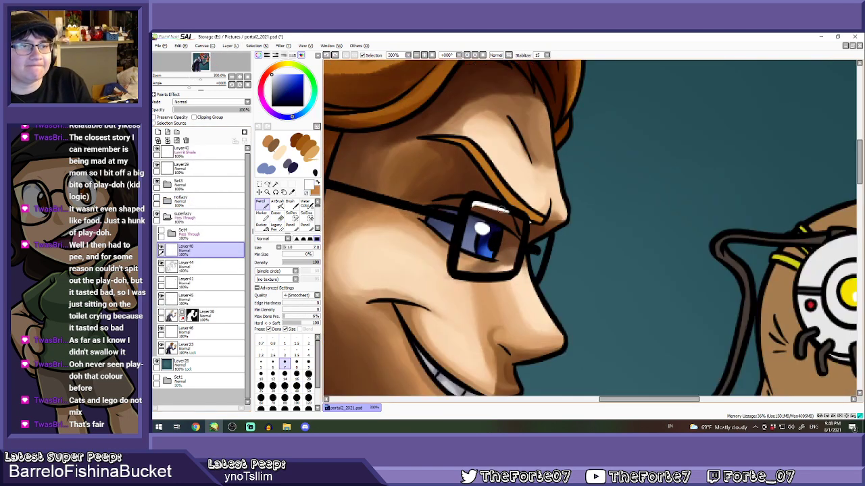
{"action": "mouse_move", "coordinate": [474, 205]}
{"action": "left_mouse_down"}
{"action": "mouse_move", "coordinate": [518, 220]}
{"action": "mouse_move", "coordinate": [493, 209]}
{"action": "mouse_move", "coordinate": [517, 221]}
{"action": "mouse_move", "coordinate": [500, 213]}
{"action": "mouse_move", "coordinate": [515, 233]}
{"action": "mouse_move", "coordinate": [495, 209]}
{"action": "mouse_move", "coordinate": [518, 223]}
{"action": "mouse_move", "coordinate": [520, 236]}
{"action": "mouse_move", "coordinate": [497, 210]}
{"action": "mouse_move", "coordinate": [518, 251]}
{"action": "mouse_move", "coordinate": [521, 231]}
{"action": "mouse_move", "coordinate": [516, 255]}
{"action": "mouse_move", "coordinate": [518, 219]}
{"action": "mouse_move", "coordinate": [513, 264]}
{"action": "left_mouse_up"}
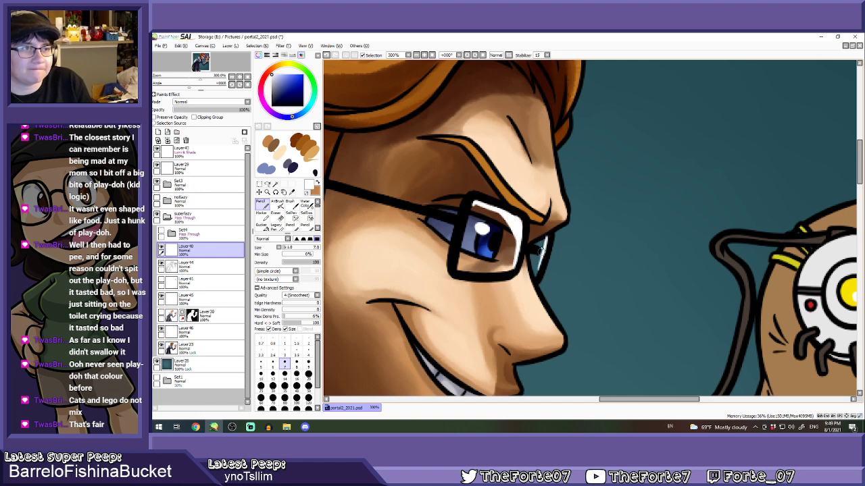
{"action": "left_click_drag", "start_coordinate": [545, 244], "coordinate": [534, 277]}
{"action": "left_click_drag", "start_coordinate": [485, 204], "coordinate": [521, 221]}
{"action": "scroll", "coordinate": [497, 212], "scroll_direction": "down", "scroll_amount": 6}
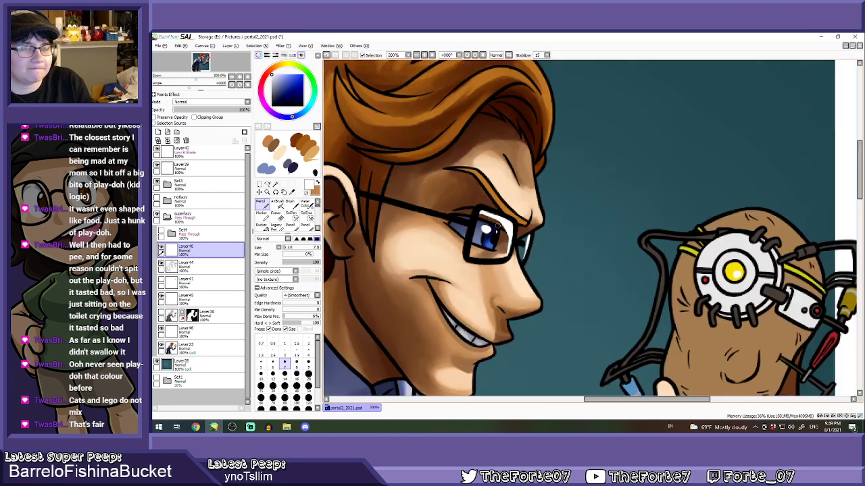
{"action": "scroll", "coordinate": [496, 231], "scroll_direction": "up", "scroll_amount": 1}
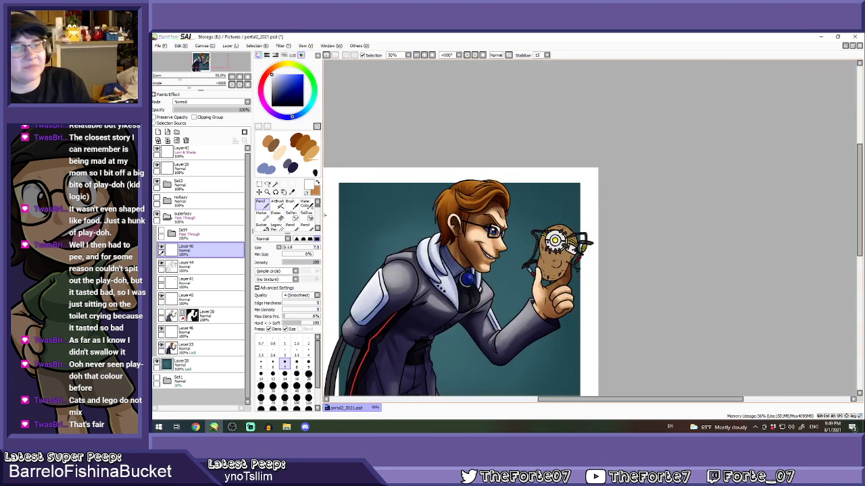
Sample the dark grey of the glasses frame from the notlazy artwork and hide that layer group
{"action": "scroll", "coordinate": [493, 230], "scroll_direction": "up", "scroll_amount": 8}
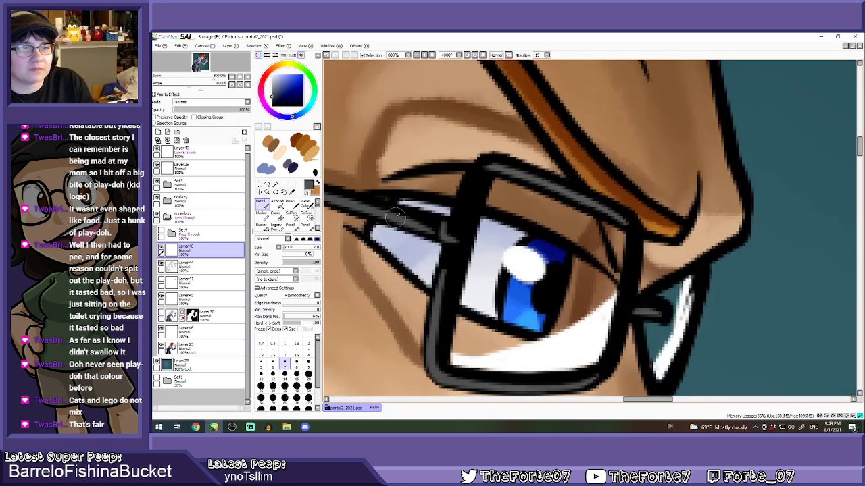
{"action": "scroll", "coordinate": [396, 216], "scroll_direction": "down", "scroll_amount": 3}
{"action": "left_click", "coordinate": [157, 200]}
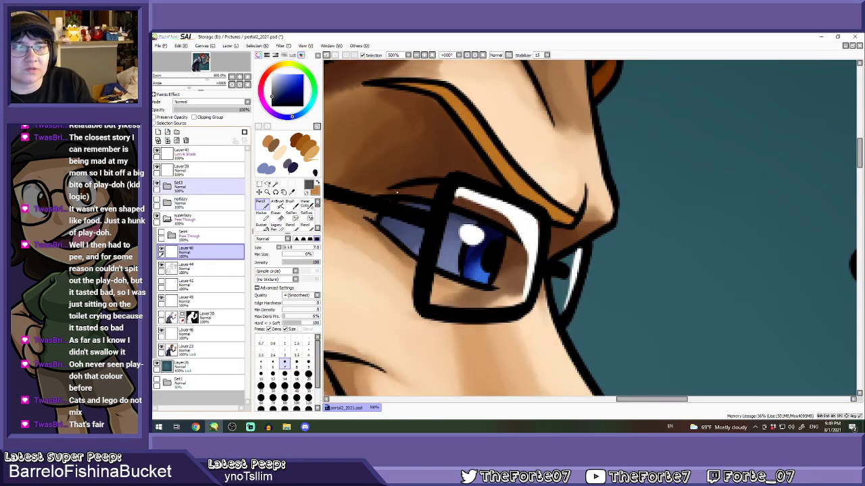
{"action": "scroll", "coordinate": [507, 227], "scroll_direction": "down", "scroll_amount": 3}
{"action": "scroll", "coordinate": [503, 228], "scroll_direction": "up", "scroll_amount": 2}
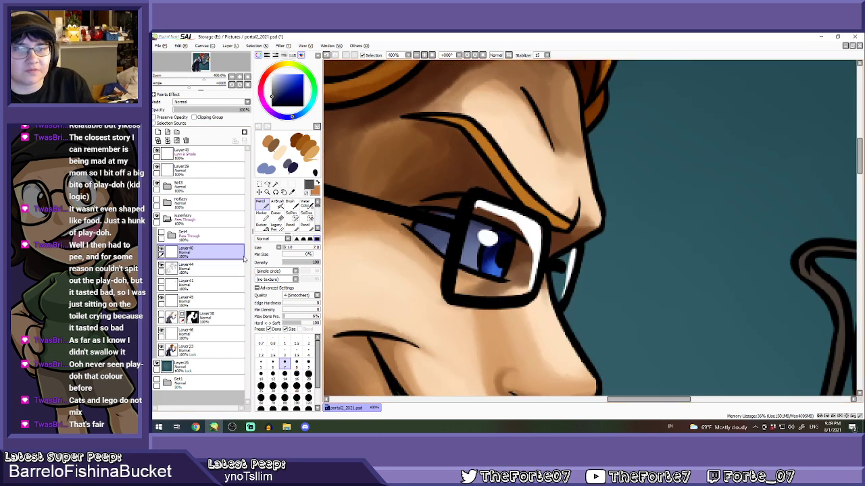
Draw a dark grey highlight along the near lens frame's upper-left corner and top edge with the size 7 Pencil
{"action": "scroll", "coordinate": [506, 202], "scroll_direction": "up", "scroll_amount": 1}
{"action": "left_click_drag", "start_coordinate": [473, 190], "coordinate": [538, 210]}
{"action": "key", "text": "ctrl+z"}
{"action": "left_click_drag", "start_coordinate": [491, 193], "coordinate": [553, 221]}
{"action": "key", "text": "ctrl+z"}
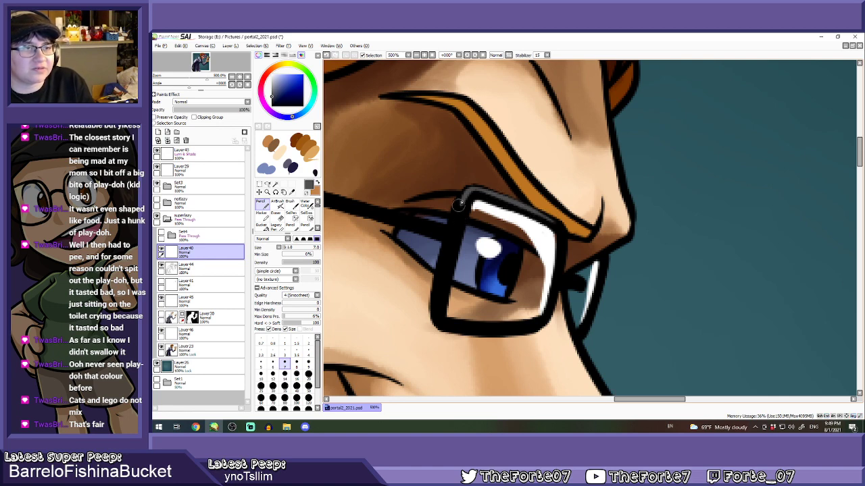
{"action": "scroll", "coordinate": [492, 195], "scroll_direction": "down", "scroll_amount": 3}
{"action": "scroll", "coordinate": [488, 205], "scroll_direction": "up", "scroll_amount": 3}
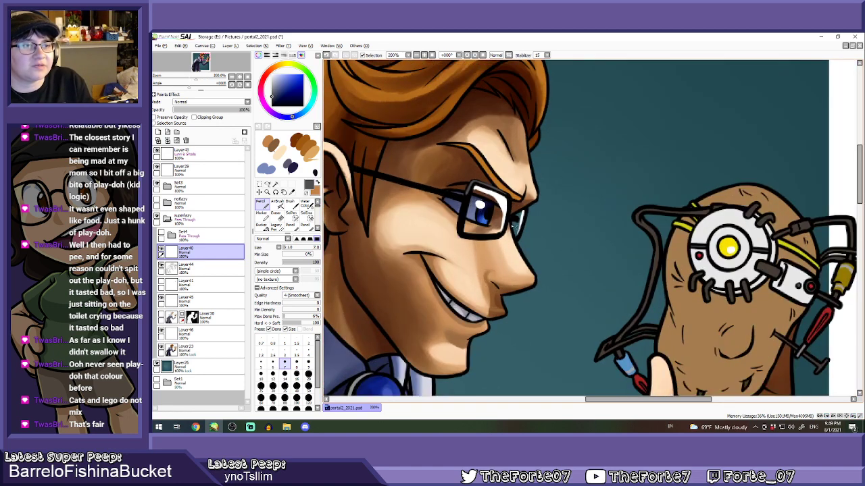
Draw a dark grey highlight along the glasses' temple arm between the ear and the lens frame
{"action": "scroll", "coordinate": [526, 212], "scroll_direction": "down", "scroll_amount": 4}
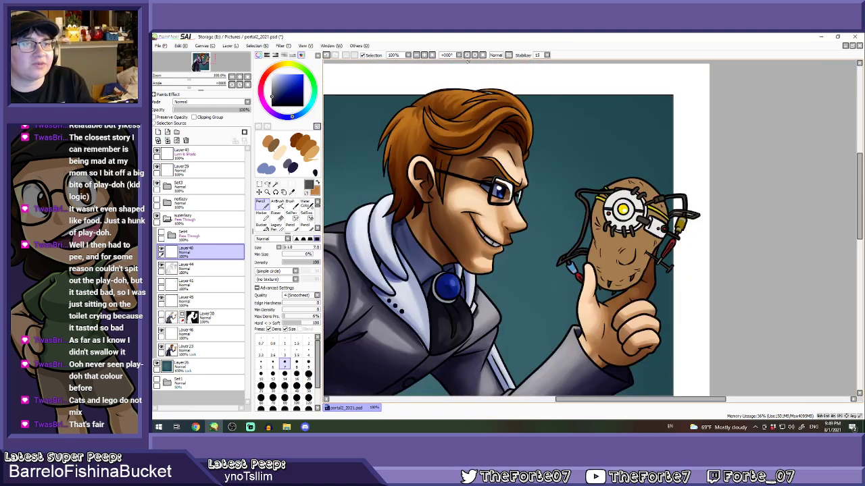
{"action": "left_click", "coordinate": [467, 56]}
{"action": "left_click", "coordinate": [467, 55]}
{"action": "scroll", "coordinate": [460, 303], "scroll_direction": "up", "scroll_amount": 3}
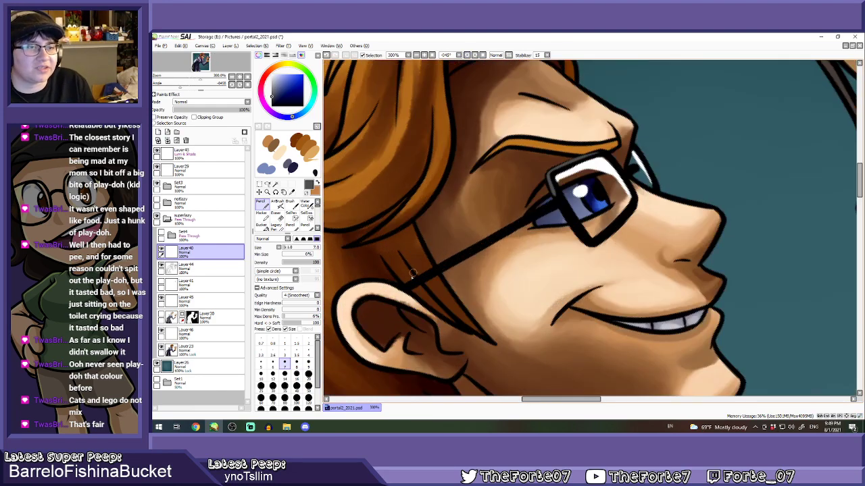
{"action": "left_click_drag", "start_coordinate": [408, 285], "coordinate": [546, 206]}
{"action": "key", "text": "ctrl+z"}
{"action": "key", "text": "ctrl+z"}
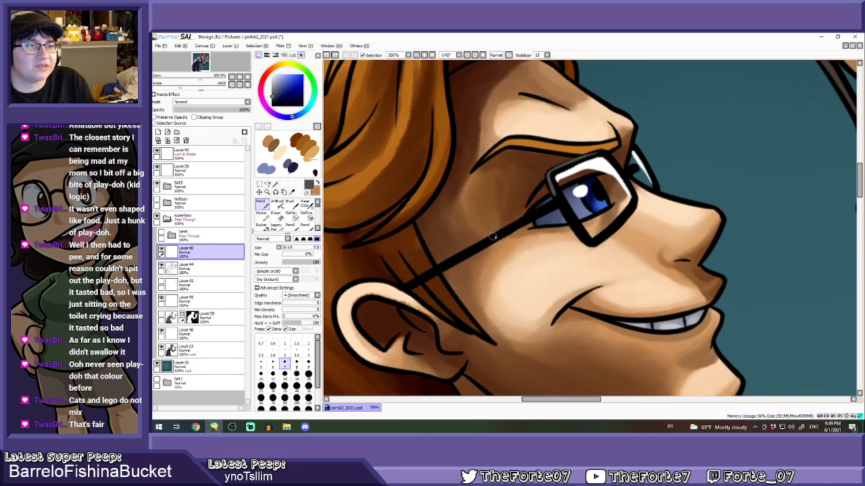
{"action": "left_click_drag", "start_coordinate": [495, 234], "coordinate": [556, 200]}
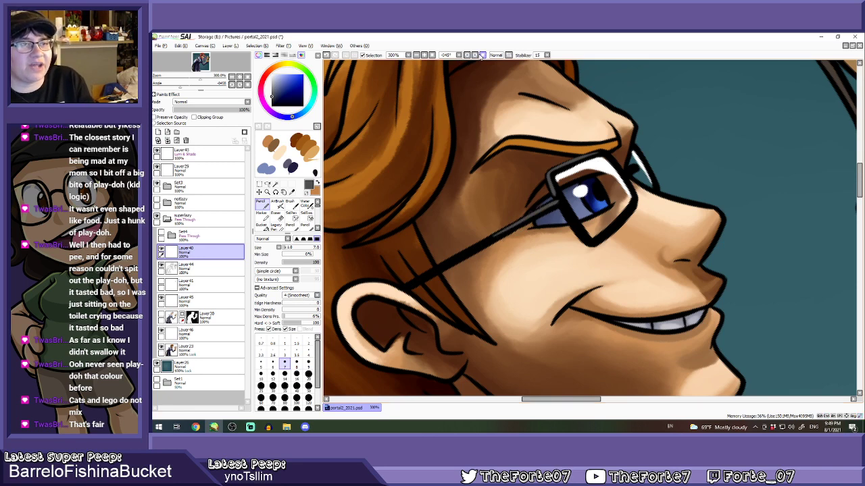
{"action": "left_click", "coordinate": [481, 55]}
Compare the whole painted character with the notlazy version by showing and hiding that layer group
{"action": "scroll", "coordinate": [520, 200], "scroll_direction": "down", "scroll_amount": 7}
{"action": "scroll", "coordinate": [518, 159], "scroll_direction": "up", "scroll_amount": 2}
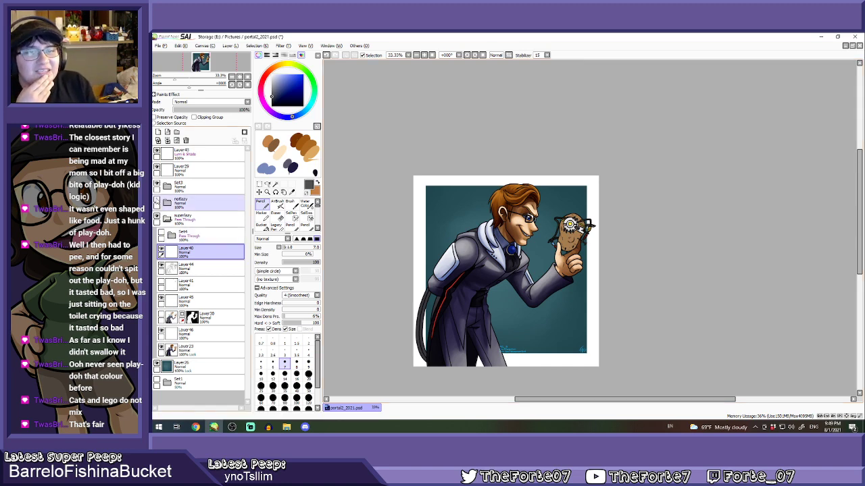
{"action": "left_click", "coordinate": [158, 201]}
{"action": "left_click", "coordinate": [157, 201]}
{"action": "left_click", "coordinate": [159, 201]}
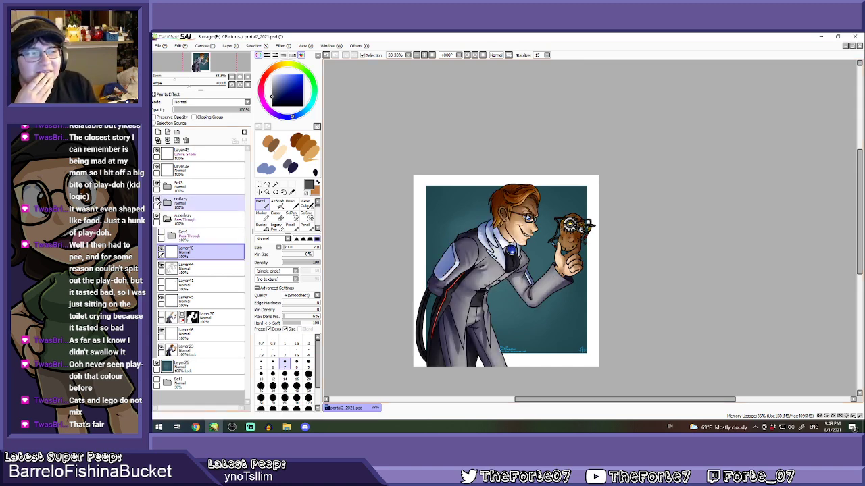
{"action": "left_click", "coordinate": [159, 202]}
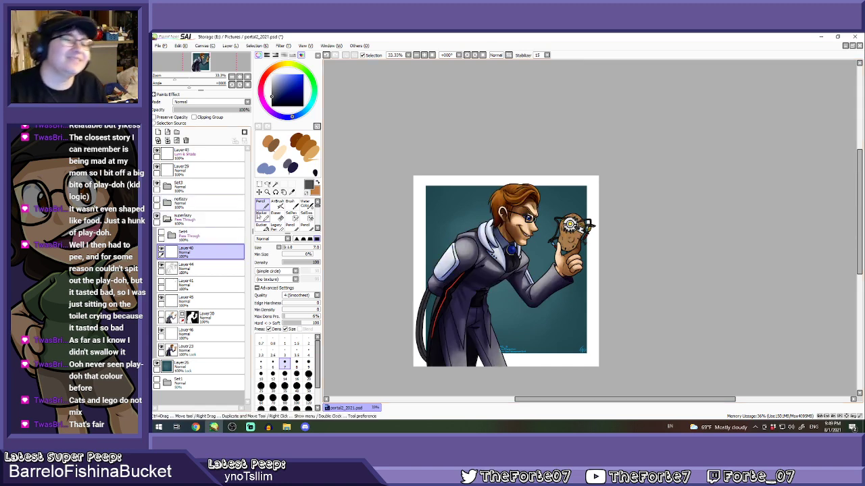
Paint light blue over the lower part of the iris on Layer23 with a size 7 Brush
{"action": "scroll", "coordinate": [524, 227], "scroll_direction": "up", "scroll_amount": 8}
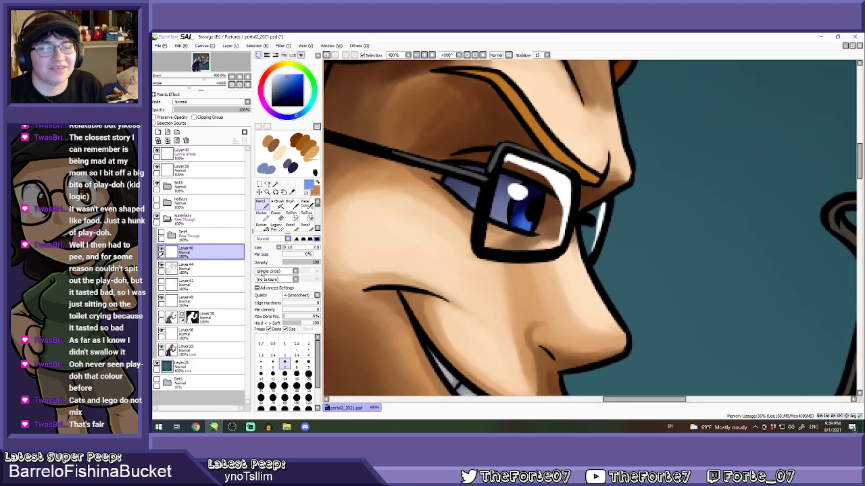
{"action": "left_click", "coordinate": [186, 349]}
{"action": "scroll", "coordinate": [515, 215], "scroll_direction": "up", "scroll_amount": 2}
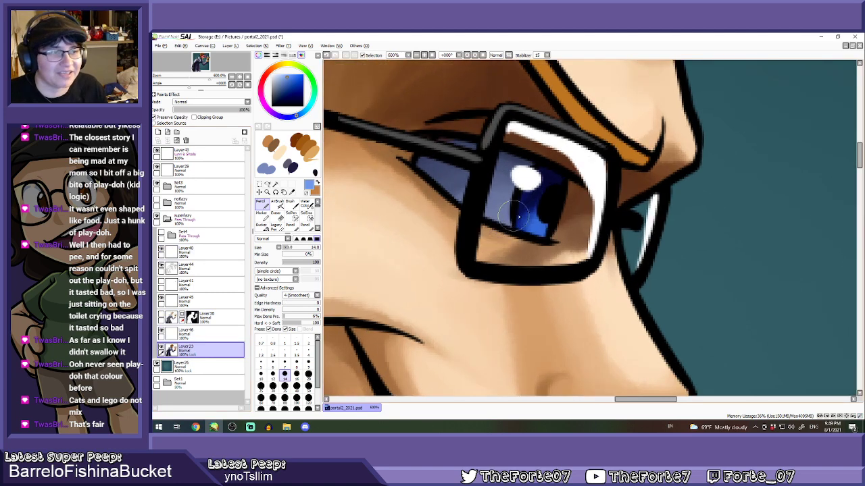
{"action": "left_click", "coordinate": [289, 202]}
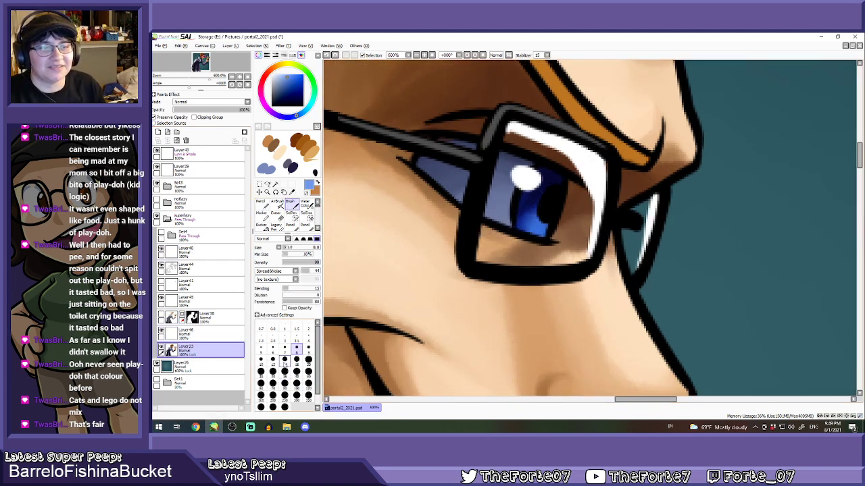
{"action": "left_click", "coordinate": [284, 348]}
{"action": "mouse_move", "coordinate": [517, 215]}
{"action": "left_mouse_down"}
{"action": "mouse_move", "coordinate": [527, 226]}
{"action": "mouse_move", "coordinate": [530, 215]}
{"action": "mouse_move", "coordinate": [520, 231]}
{"action": "left_mouse_up"}
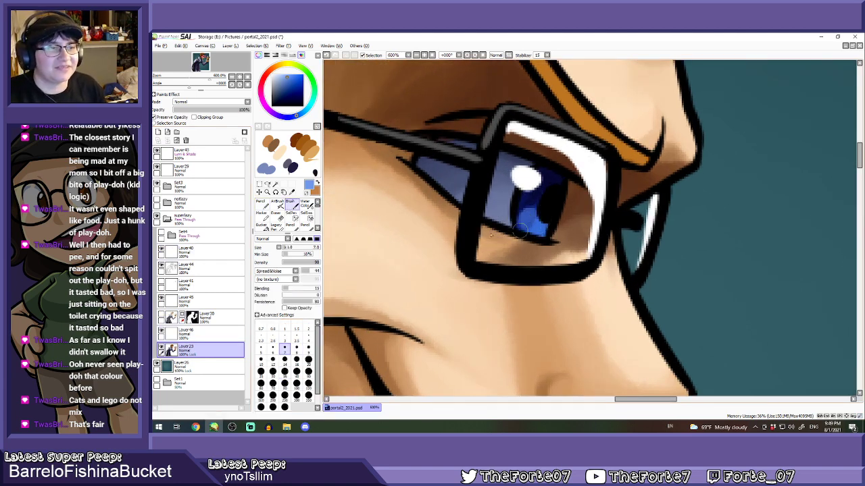
Paint a soft light blue glow in the lower iris on the layer above Layer44, with Brush blending 69 and density 43
{"action": "left_click", "coordinate": [193, 251]}
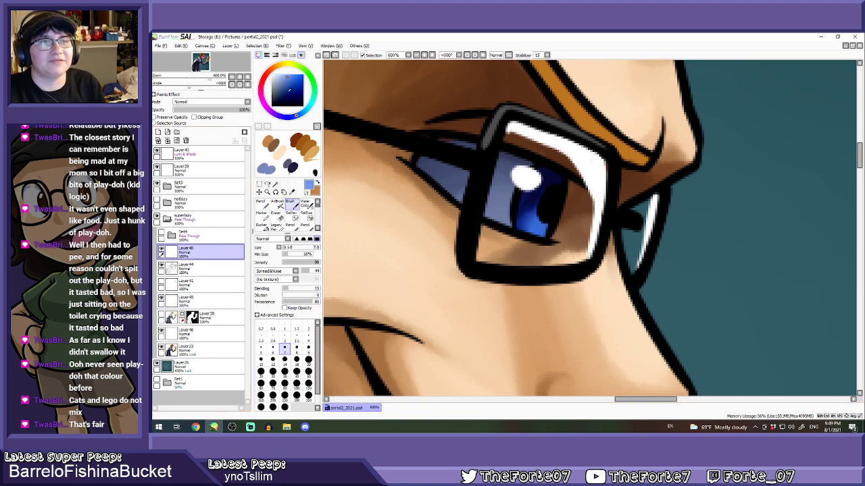
{"action": "left_click", "coordinate": [308, 289]}
{"action": "left_click", "coordinate": [299, 262]}
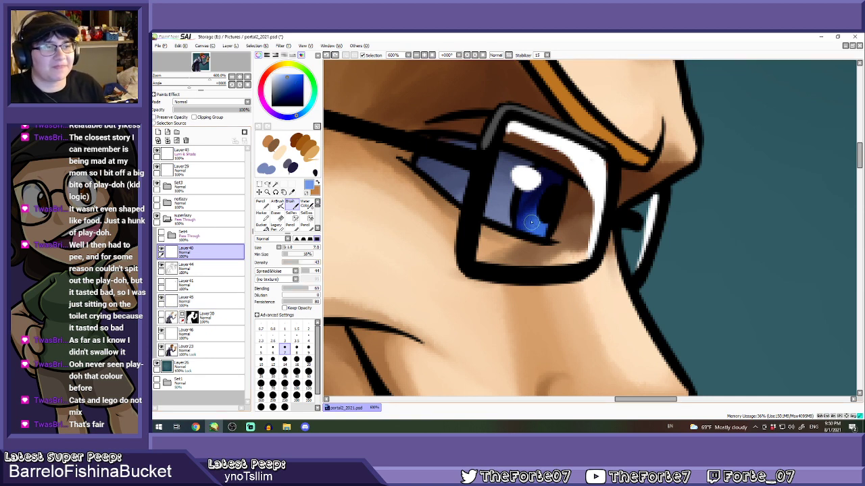
{"action": "left_click_drag", "start_coordinate": [531, 223], "coordinate": [533, 215]}
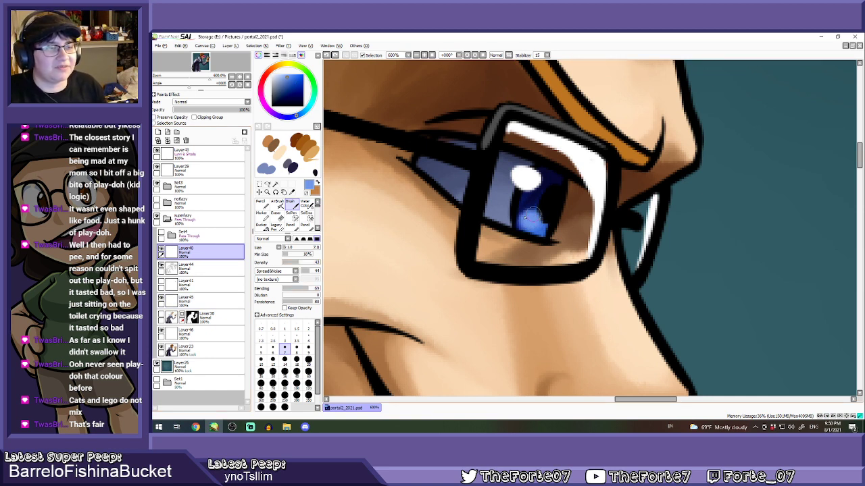
{"action": "scroll", "coordinate": [532, 215], "scroll_direction": "down", "scroll_amount": 7}
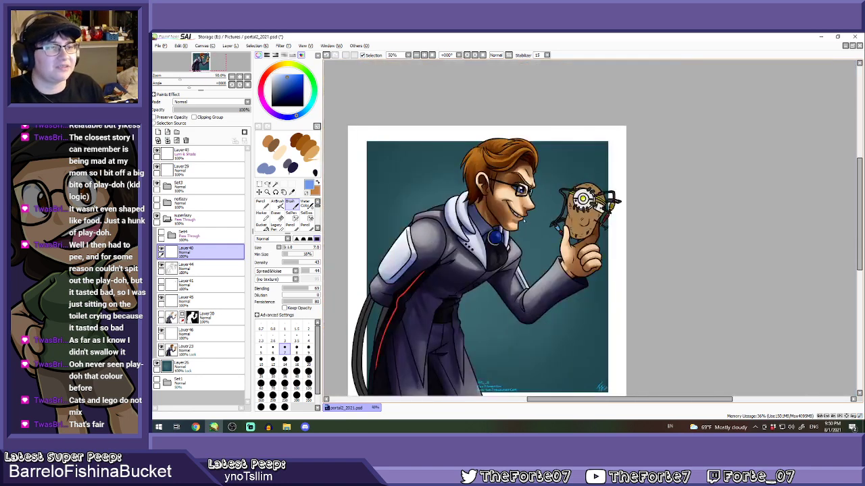
{"action": "scroll", "coordinate": [525, 224], "scroll_direction": "down", "scroll_amount": 1}
{"action": "scroll", "coordinate": [505, 277], "scroll_direction": "up", "scroll_amount": 1}
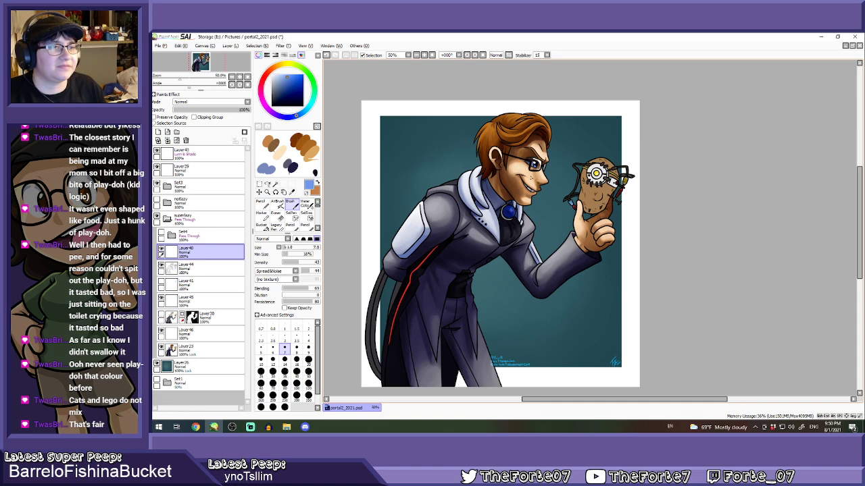
Erase the existing highlight from the man's eye on Layer40 with the Eraser at size 40
{"action": "scroll", "coordinate": [532, 167], "scroll_direction": "up", "scroll_amount": 3}
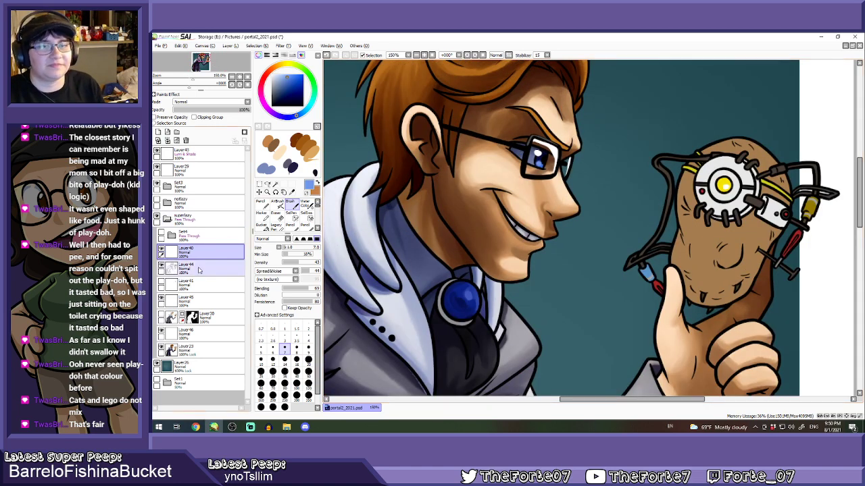
{"action": "key", "text": "e"}
{"action": "scroll", "coordinate": [537, 157], "scroll_direction": "up", "scroll_amount": 1}
{"action": "scroll", "coordinate": [539, 154], "scroll_direction": "up", "scroll_amount": 1}
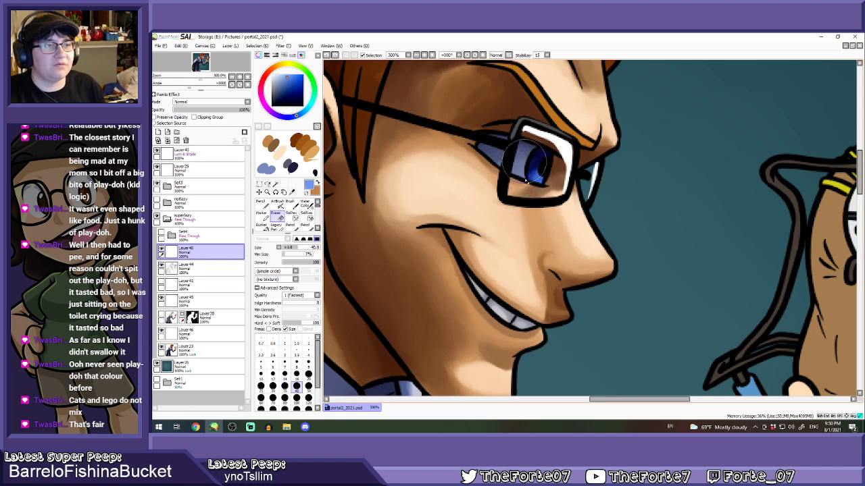
Paint a lighter blue highlight in the lower part of the iris on Layer23 with the Brush at size 3
{"action": "left_click", "coordinate": [203, 349]}
{"action": "left_click", "coordinate": [284, 362]}
{"action": "scroll", "coordinate": [512, 177], "scroll_direction": "up", "scroll_amount": 2}
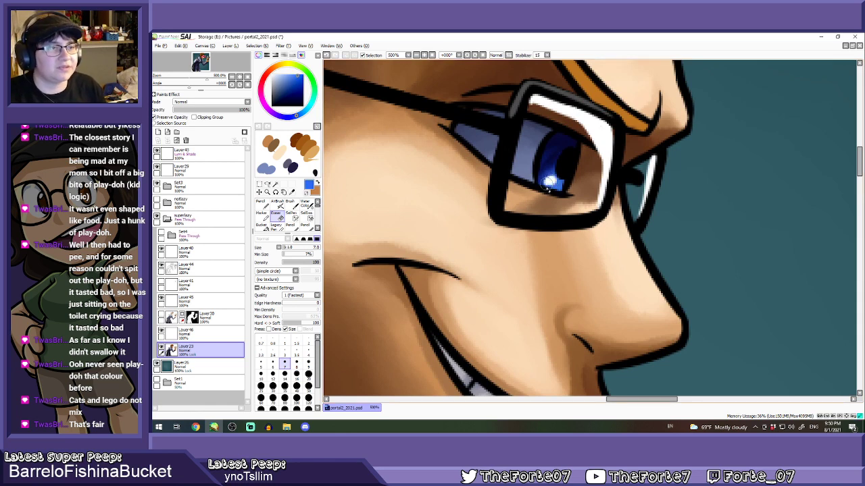
{"action": "key", "text": "b"}
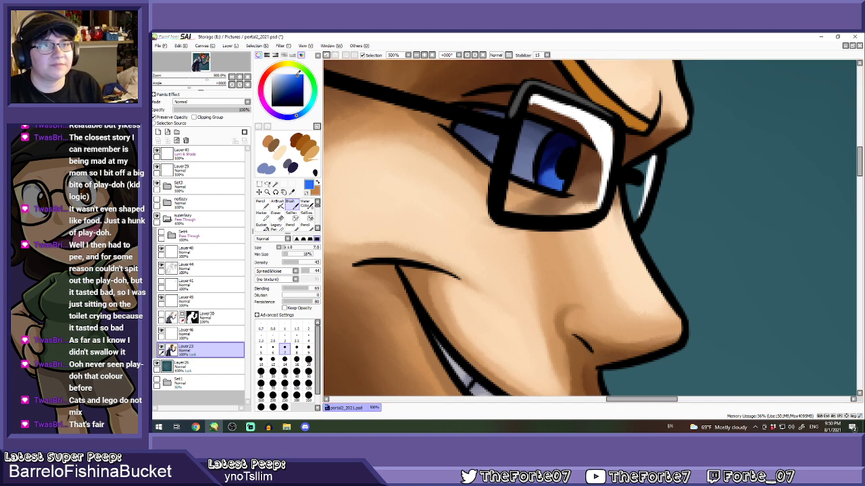
{"action": "left_click_drag", "start_coordinate": [297, 74], "coordinate": [294, 69]}
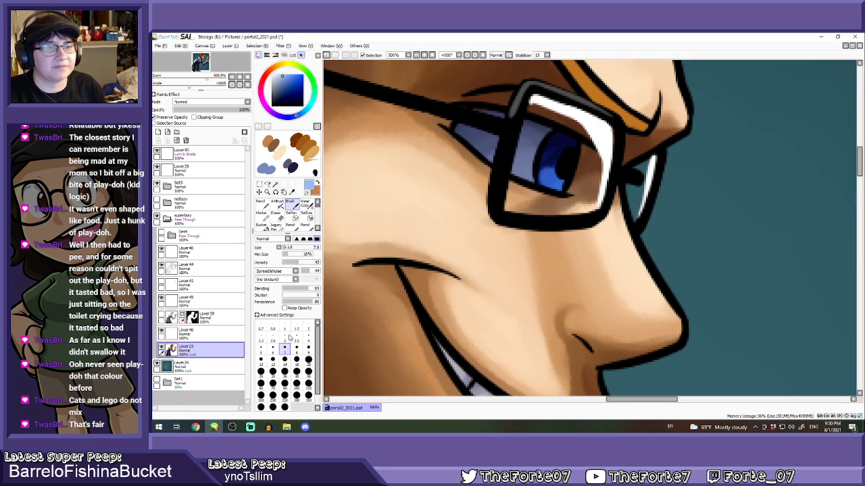
{"action": "left_click", "coordinate": [285, 337]}
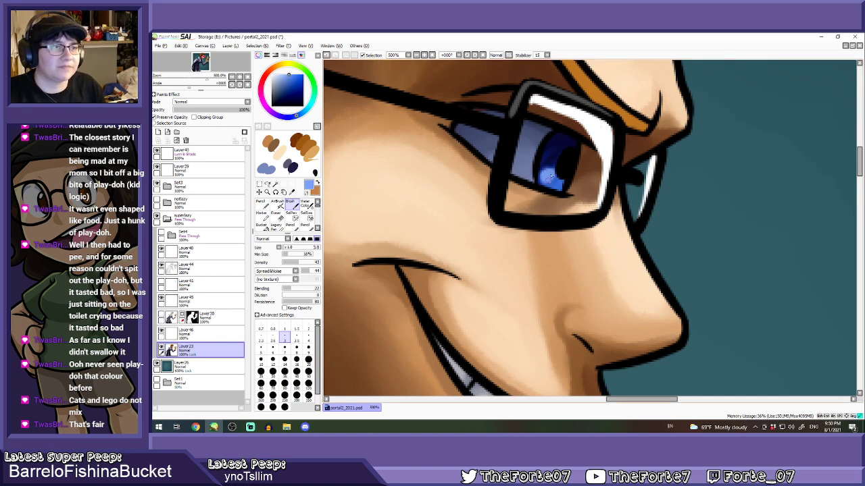
{"action": "scroll", "coordinate": [551, 176], "scroll_direction": "down", "scroll_amount": 6}
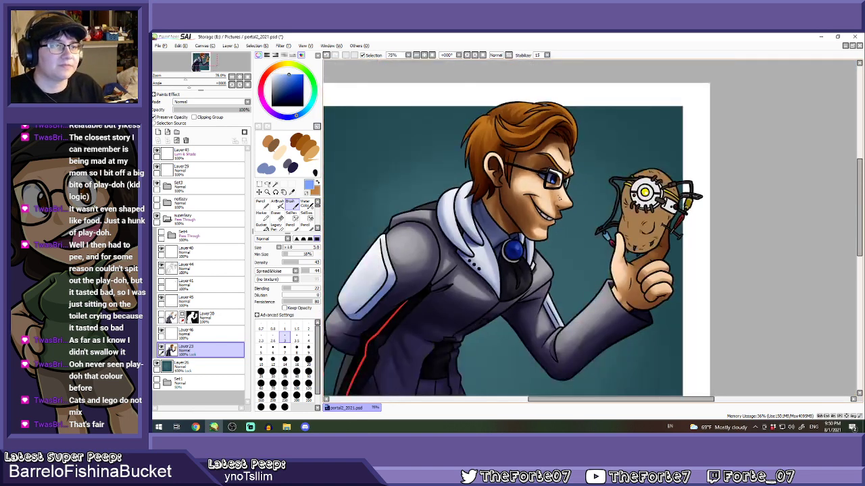
Try a small white glint on the eye on Layer40 with the size 3 Brush
{"action": "left_click", "coordinate": [201, 252]}
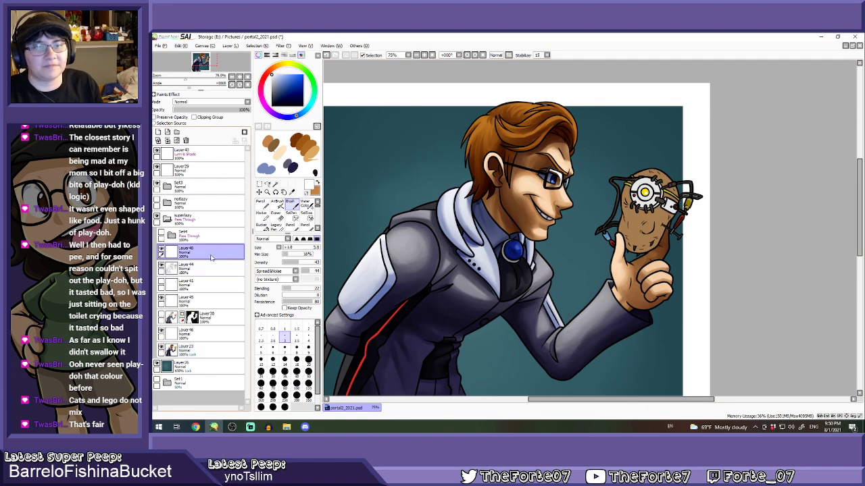
{"action": "scroll", "coordinate": [549, 177], "scroll_direction": "up", "scroll_amount": 6}
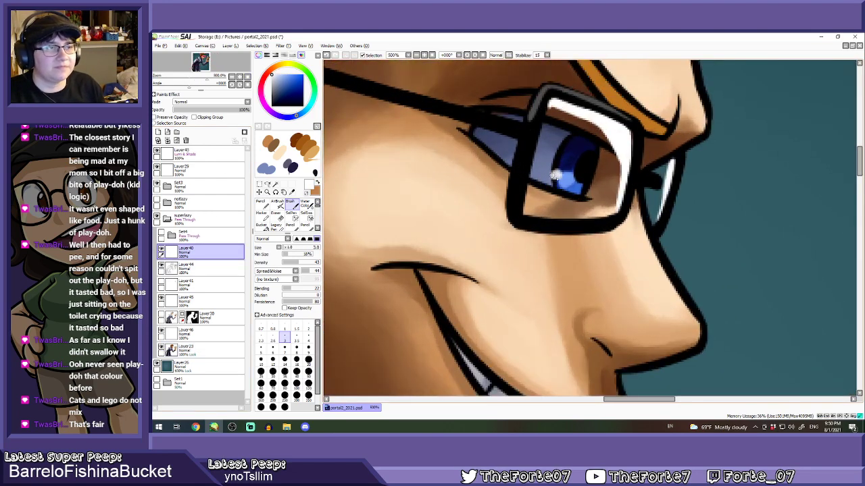
{"action": "scroll", "coordinate": [558, 177], "scroll_direction": "down", "scroll_amount": 9}
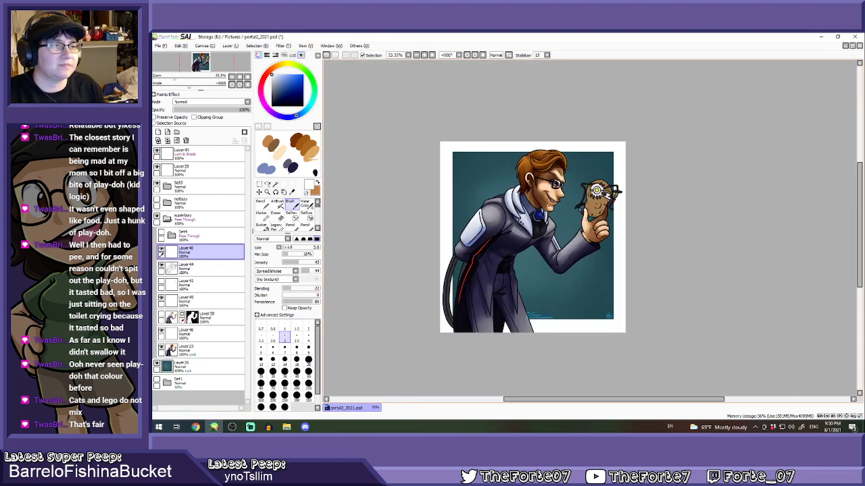
Touch up the iris shading on Layer23 with light blue, using the size 3 Brush
{"action": "scroll", "coordinate": [558, 177], "scroll_direction": "up", "scroll_amount": 1}
{"action": "scroll", "coordinate": [555, 177], "scroll_direction": "up", "scroll_amount": 7}
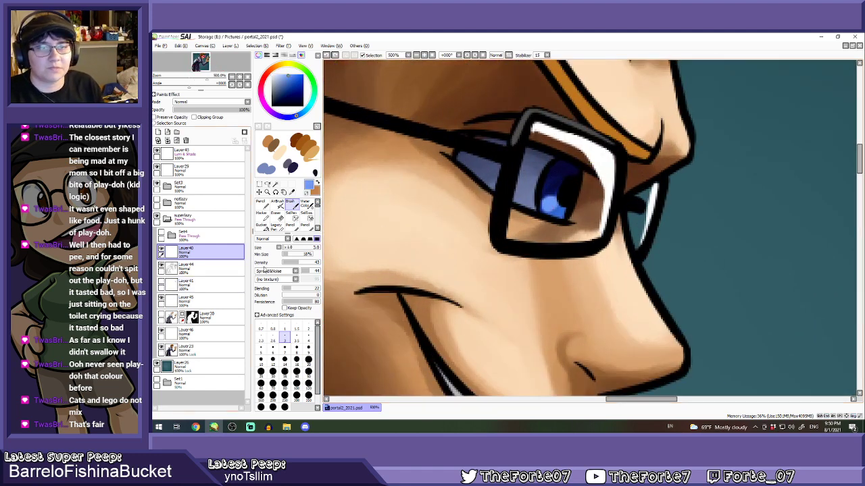
{"action": "left_click", "coordinate": [200, 349]}
{"action": "scroll", "coordinate": [550, 177], "scroll_direction": "up", "scroll_amount": 1}
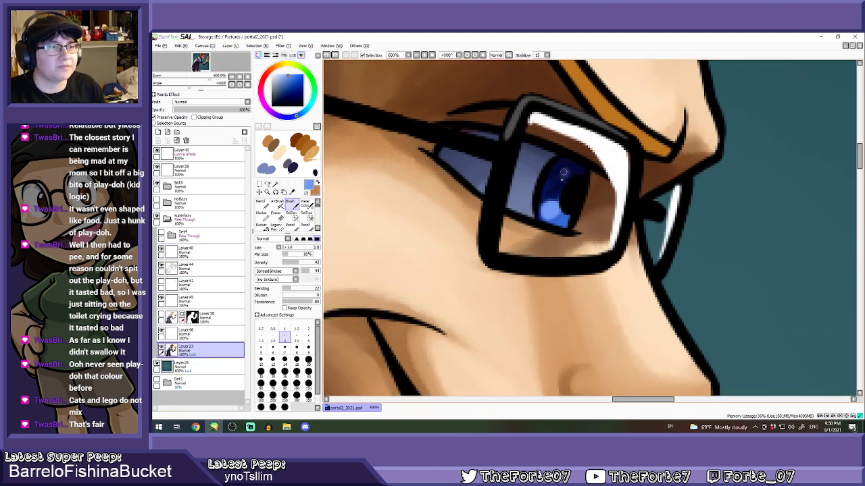
{"action": "scroll", "coordinate": [558, 173], "scroll_direction": "down", "scroll_amount": 10}
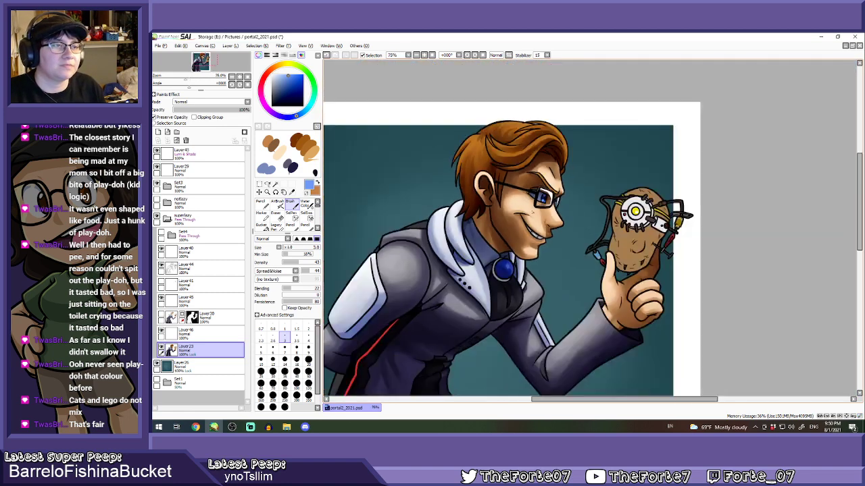
{"action": "scroll", "coordinate": [533, 224], "scroll_direction": "up", "scroll_amount": 1}
{"action": "scroll", "coordinate": [532, 224], "scroll_direction": "up", "scroll_amount": 2}
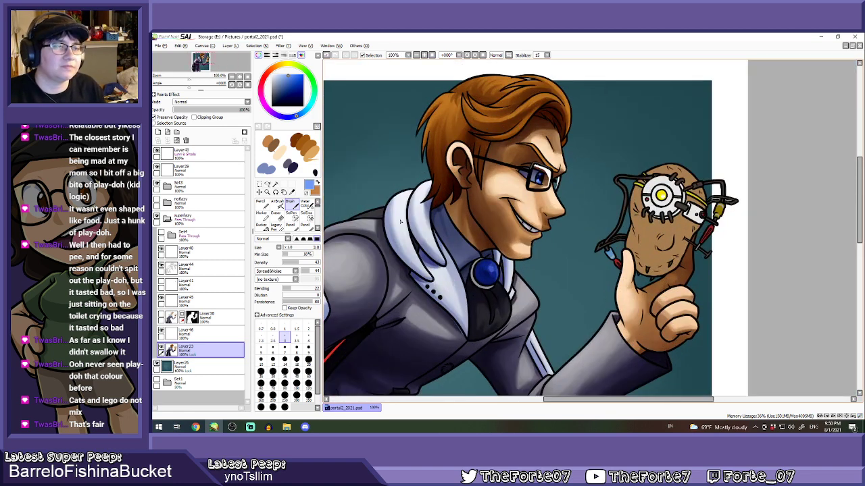
Draw crisp white glints on the eye on Layer40 with the Pencil at size 7
{"action": "left_click", "coordinate": [192, 255]}
{"action": "key", "text": "n"}
{"action": "scroll", "coordinate": [537, 173], "scroll_direction": "up", "scroll_amount": 5}
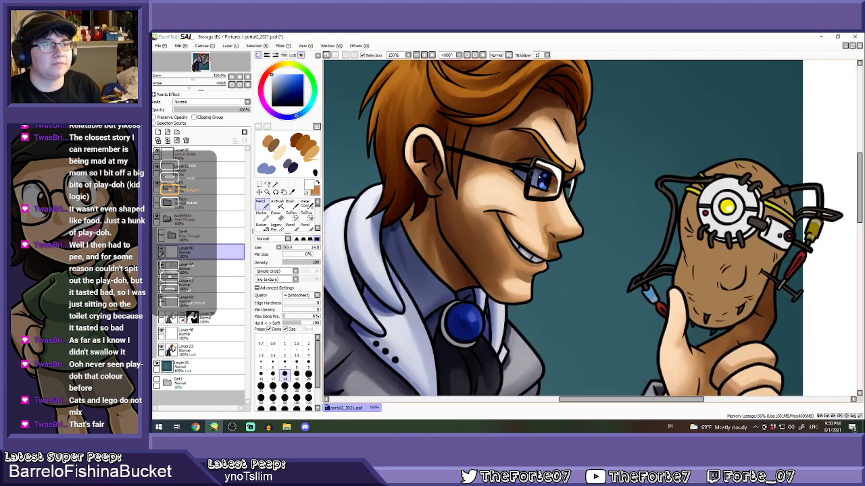
{"action": "left_click", "coordinate": [285, 364]}
{"action": "left_click_drag", "start_coordinate": [534, 194], "coordinate": [548, 177]}
{"action": "scroll", "coordinate": [548, 177], "scroll_direction": "down", "scroll_amount": 10}
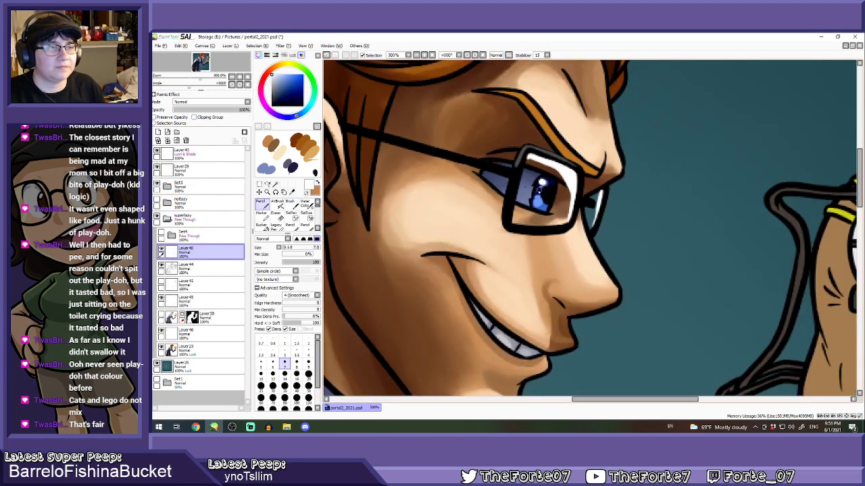
{"action": "scroll", "coordinate": [503, 254], "scroll_direction": "up", "scroll_amount": 2}
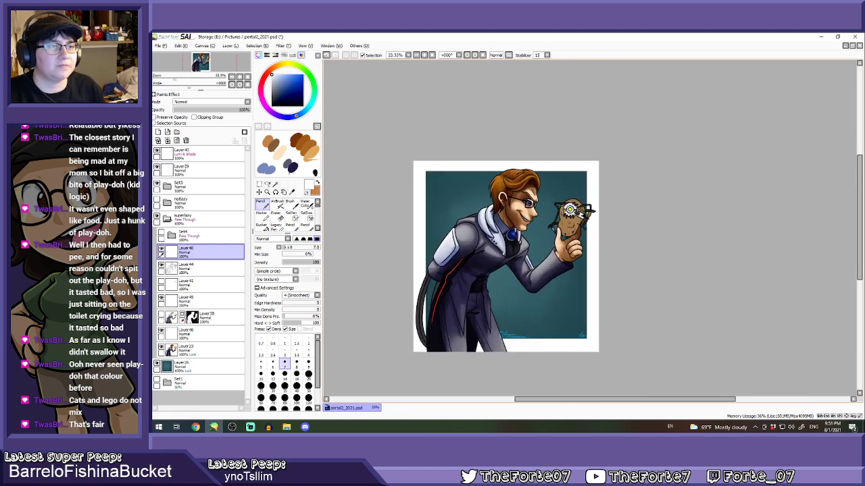
{"action": "scroll", "coordinate": [503, 253], "scroll_direction": "up", "scroll_amount": 1}
{"action": "scroll", "coordinate": [503, 253], "scroll_direction": "down", "scroll_amount": 3}
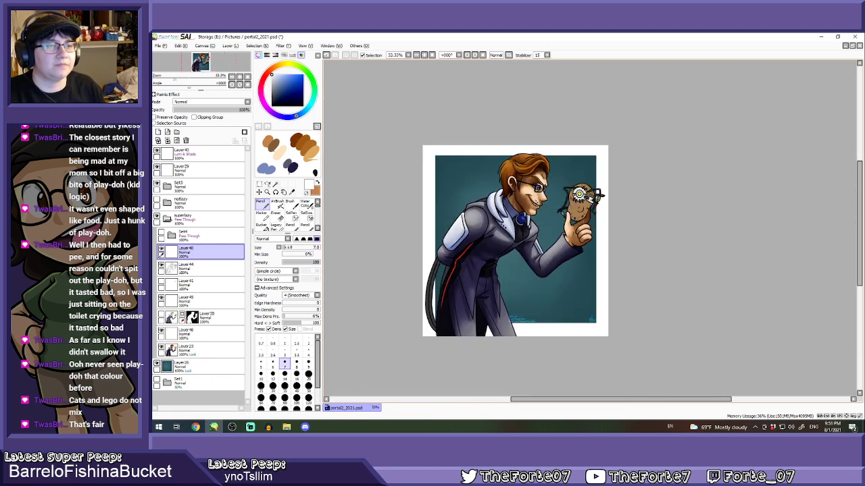
{"action": "scroll", "coordinate": [503, 254], "scroll_direction": "up", "scroll_amount": 1}
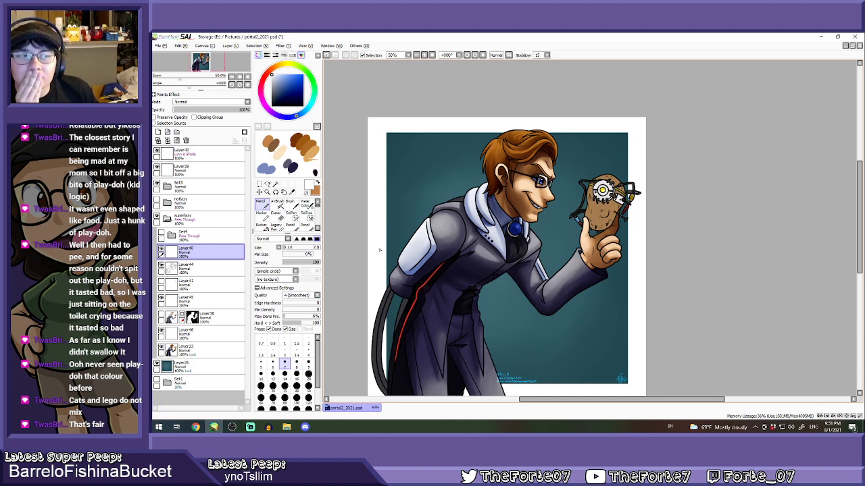
Toggle the visibility of the Set4 and notlazy layer folders to compare the alternative lighting and colouring with the current painting
{"action": "left_click", "coordinate": [162, 234]}
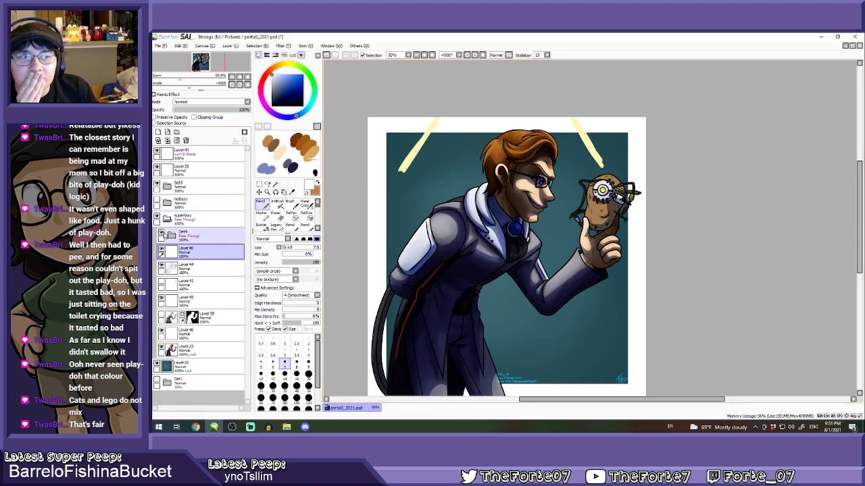
{"action": "left_click", "coordinate": [162, 235]}
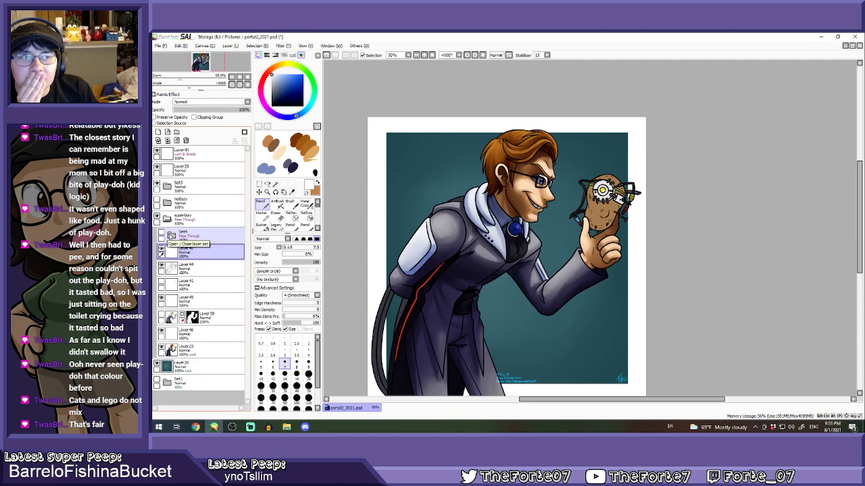
{"action": "left_click", "coordinate": [156, 202]}
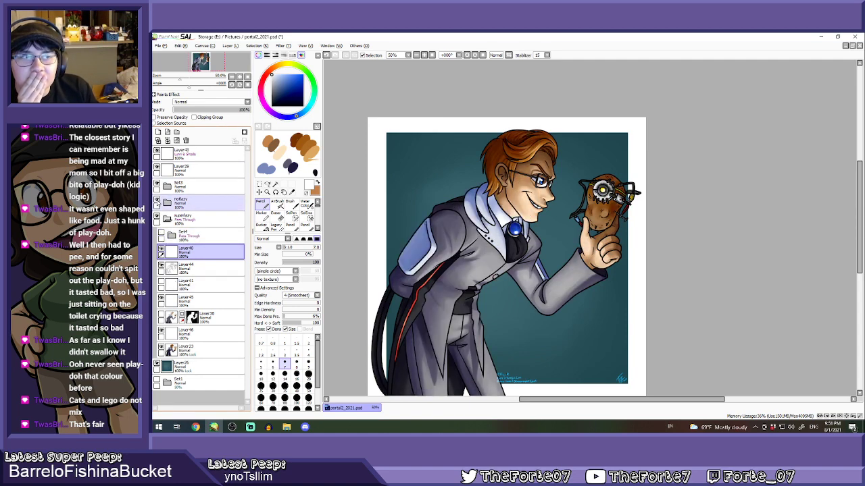
{"action": "left_click", "coordinate": [157, 201]}
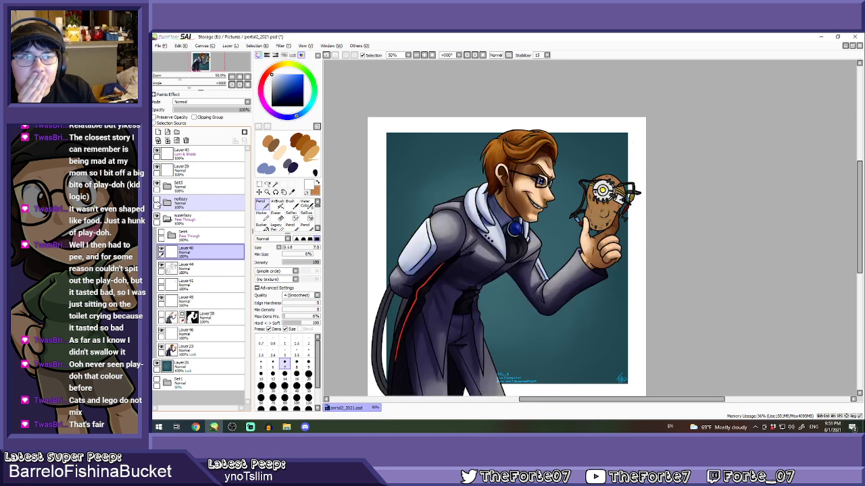
{"action": "left_click", "coordinate": [156, 201]}
{"action": "left_click", "coordinate": [157, 201]}
{"action": "left_click", "coordinate": [156, 201]}
{"action": "left_click", "coordinate": [157, 201]}
{"action": "left_click", "coordinate": [157, 201]}
{"action": "left_click", "coordinate": [157, 201]}
{"action": "left_click", "coordinate": [157, 201]}
{"action": "left_click", "coordinate": [157, 201]}
{"action": "left_click", "coordinate": [157, 201]}
{"action": "left_click", "coordinate": [157, 201]}
{"action": "left_click", "coordinate": [157, 201]}
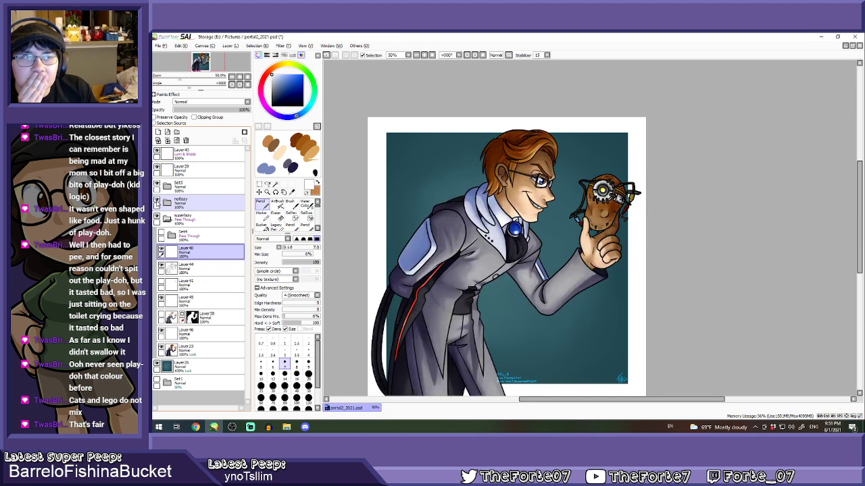
{"action": "left_click", "coordinate": [157, 201]}
{"action": "left_click", "coordinate": [156, 202]}
{"action": "left_click", "coordinate": [157, 201]}
{"action": "left_click", "coordinate": [157, 201]}
{"action": "left_click", "coordinate": [157, 202]}
{"action": "left_click", "coordinate": [157, 201]}
{"action": "left_click", "coordinate": [156, 201]}
{"action": "left_click", "coordinate": [156, 201]}
{"action": "left_click", "coordinate": [157, 201]}
{"action": "left_click", "coordinate": [157, 201]}
{"action": "left_click", "coordinate": [157, 202]}
{"action": "left_click", "coordinate": [156, 202]}
{"action": "left_click", "coordinate": [157, 201]}
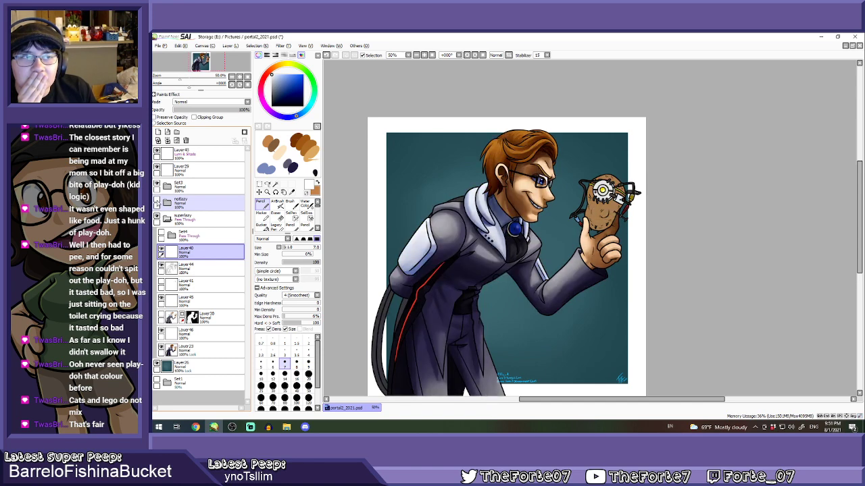
{"action": "left_click", "coordinate": [156, 201]}
{"action": "left_click", "coordinate": [156, 201]}
{"action": "left_click", "coordinate": [157, 201]}
{"action": "left_click", "coordinate": [157, 201]}
{"action": "left_click", "coordinate": [157, 201]}
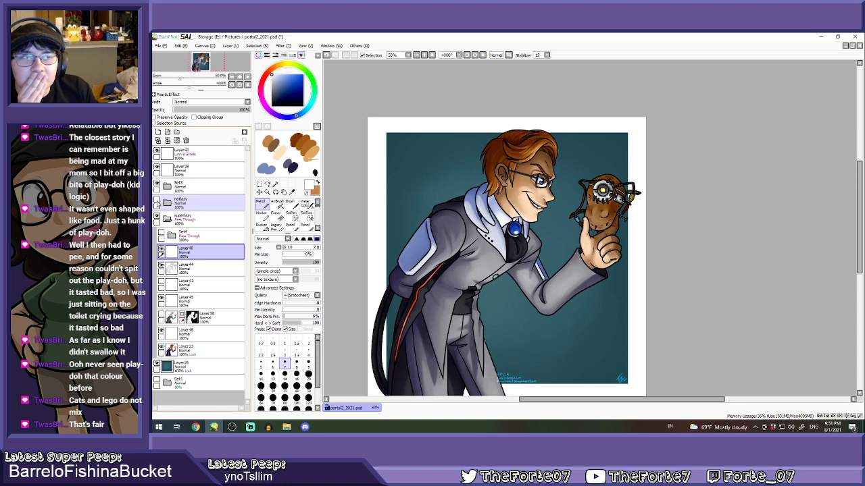
{"action": "left_click", "coordinate": [156, 201]}
{"action": "left_click", "coordinate": [157, 201]}
{"action": "left_click", "coordinate": [157, 201]}
{"action": "left_click", "coordinate": [156, 201]}
{"action": "left_click", "coordinate": [157, 201]}
{"action": "left_click", "coordinate": [157, 202]}
{"action": "left_click", "coordinate": [157, 202]}
{"action": "left_click", "coordinate": [156, 201]}
{"action": "left_click", "coordinate": [157, 201]}
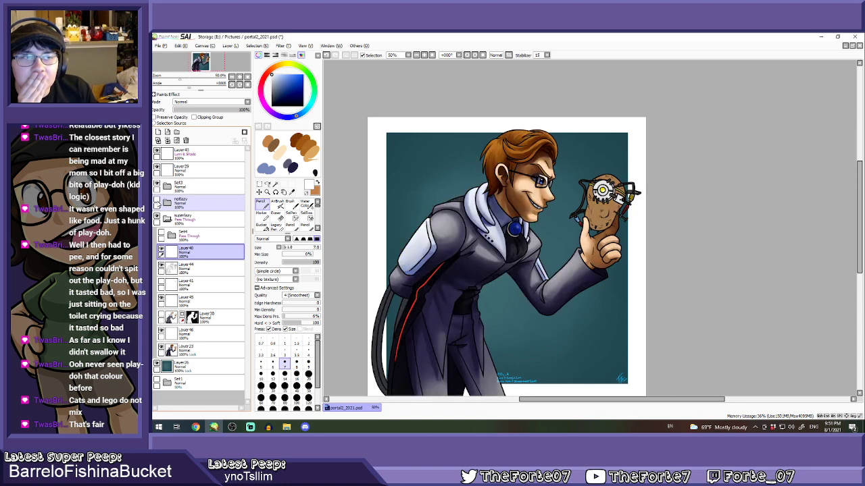
{"action": "left_click", "coordinate": [157, 201]}
{"action": "left_click", "coordinate": [157, 202]}
{"action": "left_click", "coordinate": [157, 202]}
{"action": "left_click", "coordinate": [156, 201]}
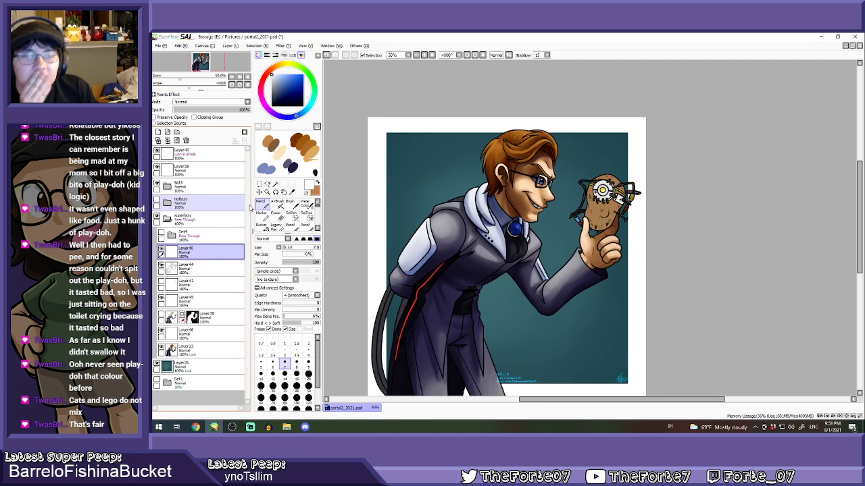
Brighten the highlight on the round blue collar gem on Layer23 with white, using the Brush at size 7
{"action": "left_click", "coordinate": [203, 350]}
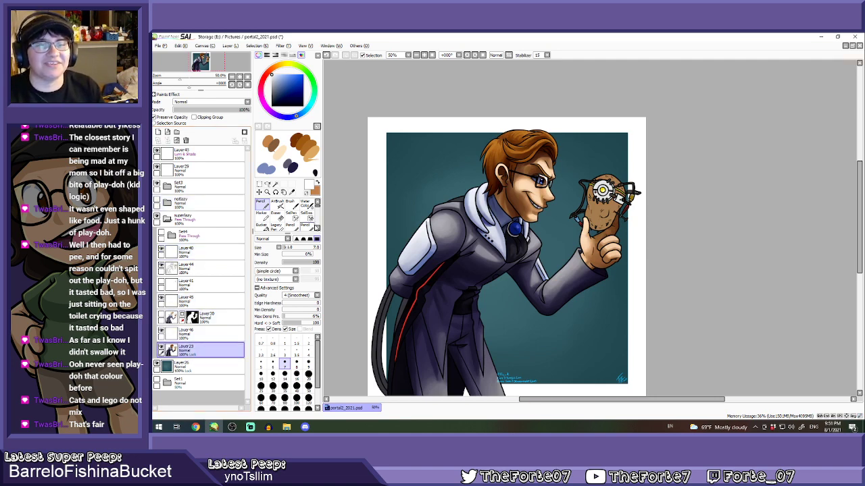
{"action": "key", "text": "b"}
{"action": "scroll", "coordinate": [466, 250], "scroll_direction": "up", "scroll_amount": 5}
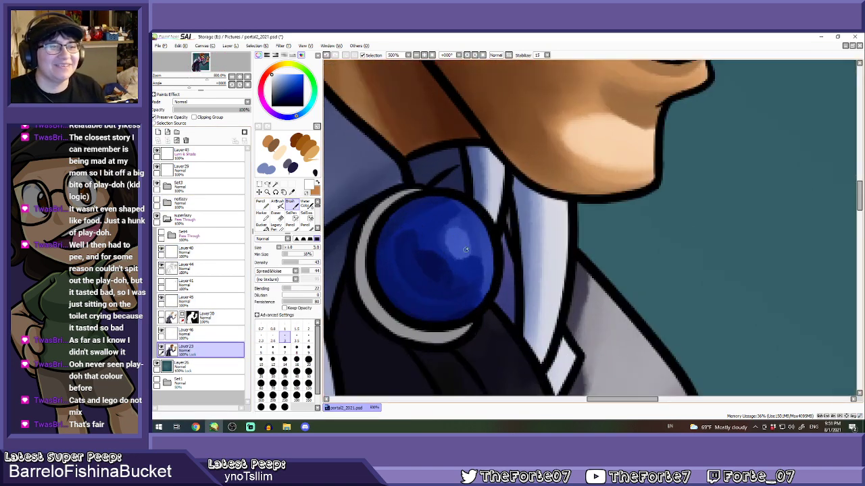
{"action": "left_click", "coordinate": [296, 360]}
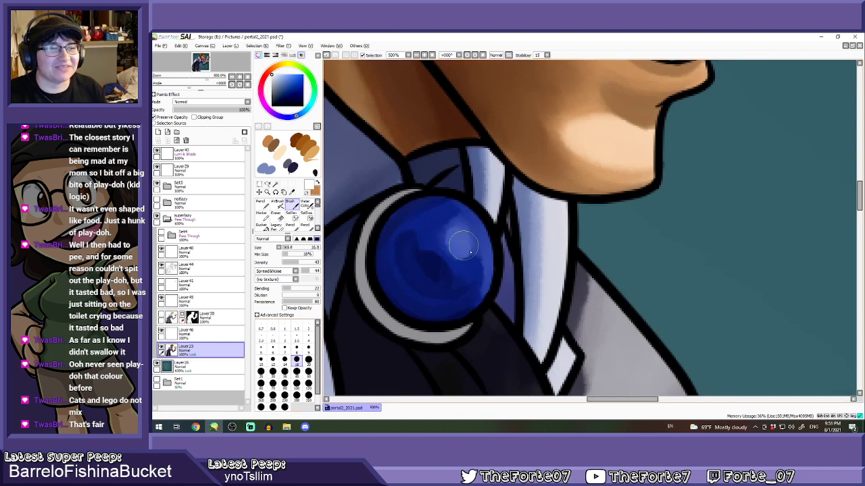
{"action": "left_click", "coordinate": [285, 360]}
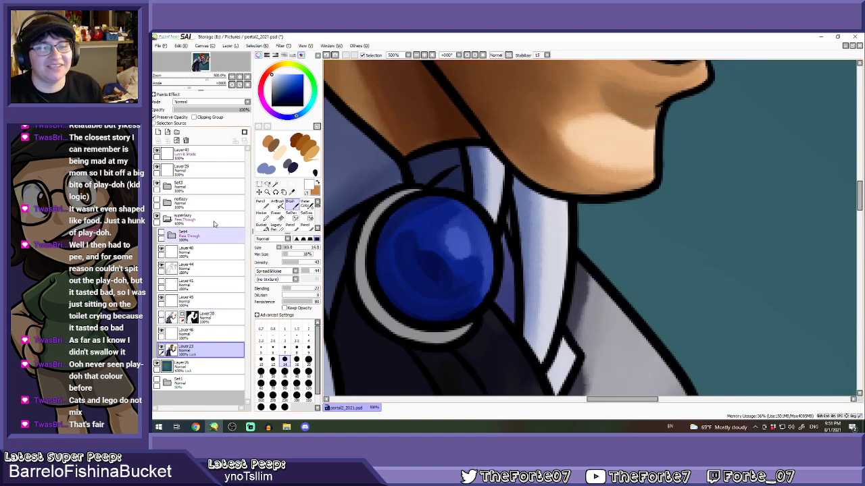
{"action": "left_click", "coordinate": [159, 204]}
{"action": "left_click", "coordinate": [159, 204]}
{"action": "left_click", "coordinate": [284, 348]}
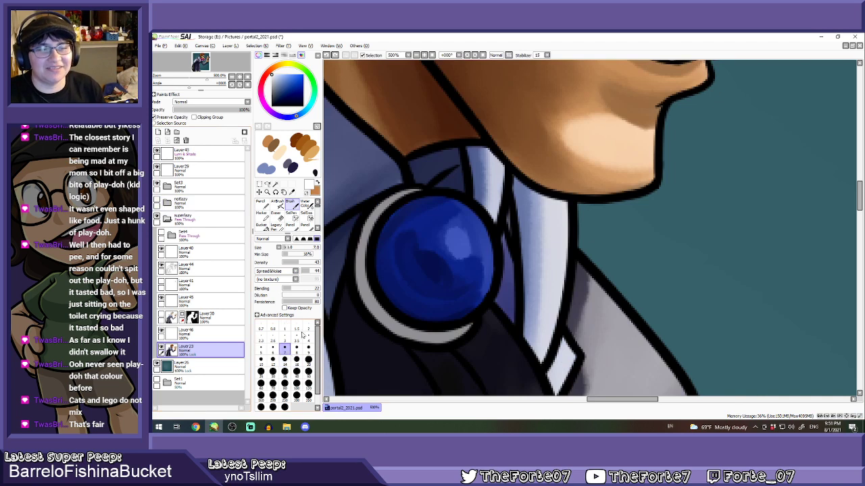
{"action": "mouse_move", "coordinate": [456, 236]}
{"action": "left_mouse_down"}
{"action": "mouse_move", "coordinate": [465, 245]}
{"action": "mouse_move", "coordinate": [460, 230]}
{"action": "mouse_move", "coordinate": [468, 234]}
{"action": "mouse_move", "coordinate": [457, 220]}
{"action": "left_mouse_up"}
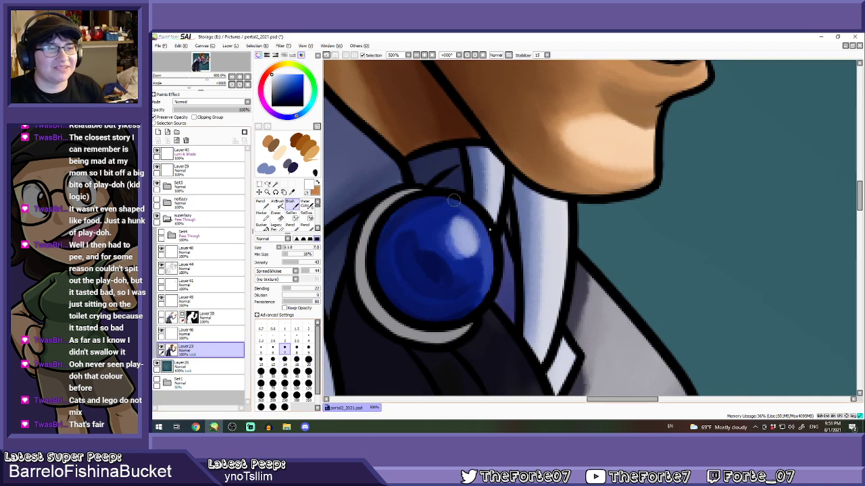
{"action": "scroll", "coordinate": [471, 213], "scroll_direction": "down", "scroll_amount": 6}
{"action": "scroll", "coordinate": [471, 213], "scroll_direction": "down", "scroll_amount": 2}
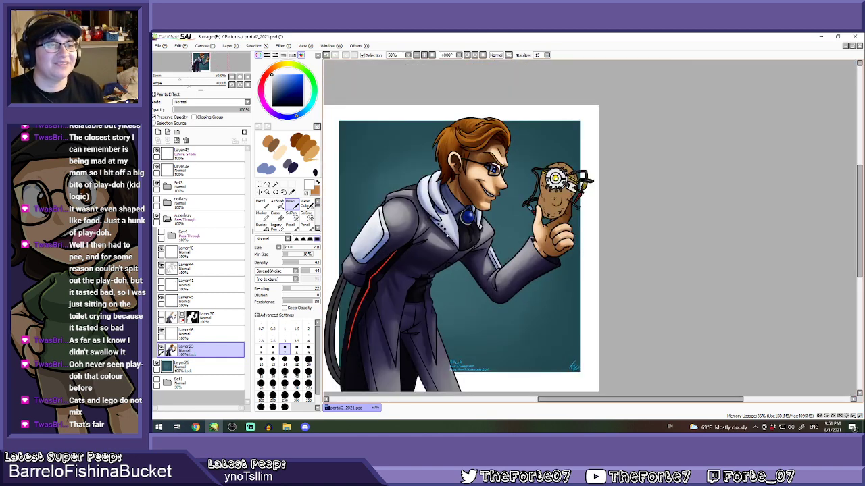
Toggle the visibility of the notlazy folder repeatedly to compare its colouring and lighting with the current painting
{"action": "left_click", "coordinate": [158, 201]}
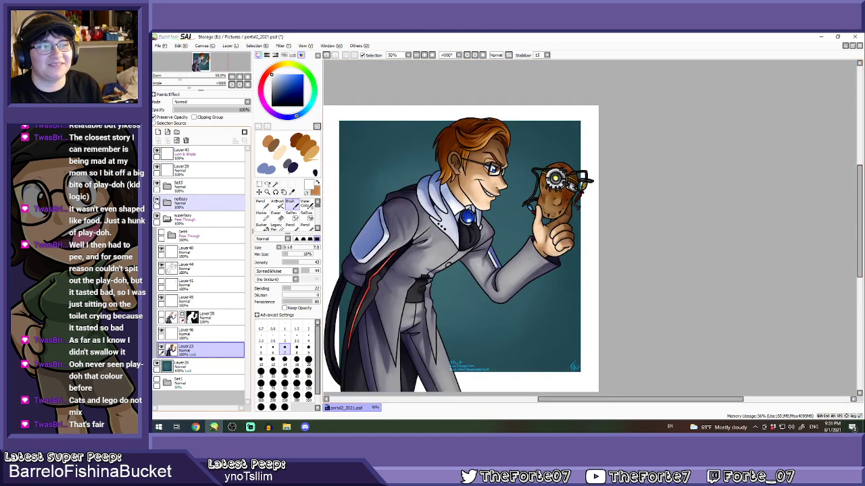
{"action": "left_click", "coordinate": [157, 202]}
{"action": "left_click", "coordinate": [157, 201]}
{"action": "left_click", "coordinate": [158, 201]}
{"action": "left_click", "coordinate": [157, 202]}
{"action": "left_click", "coordinate": [158, 201]}
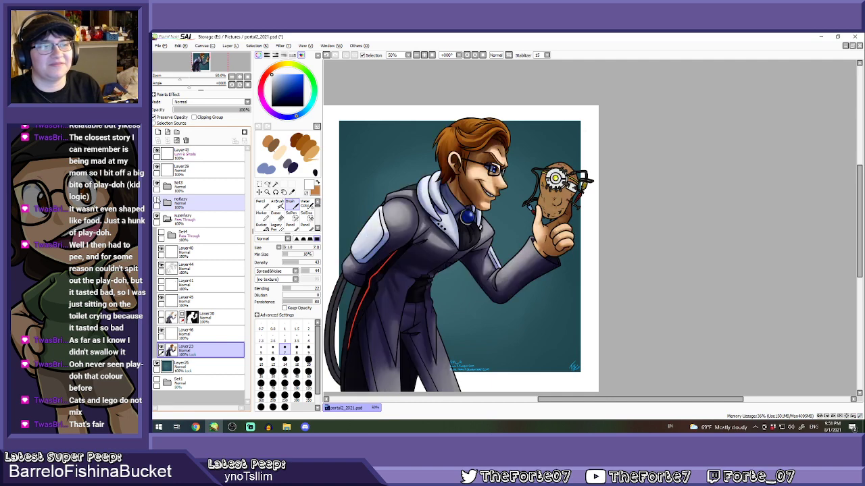
{"action": "left_click", "coordinate": [157, 202]}
{"action": "left_click", "coordinate": [157, 201]}
{"action": "left_click", "coordinate": [157, 202]}
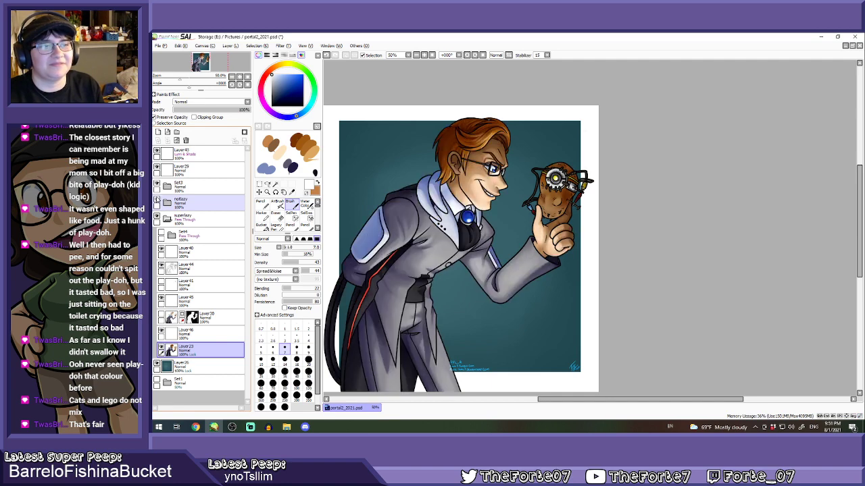
{"action": "left_click", "coordinate": [158, 202]}
{"action": "left_click", "coordinate": [157, 202]}
{"action": "left_click", "coordinate": [158, 202]}
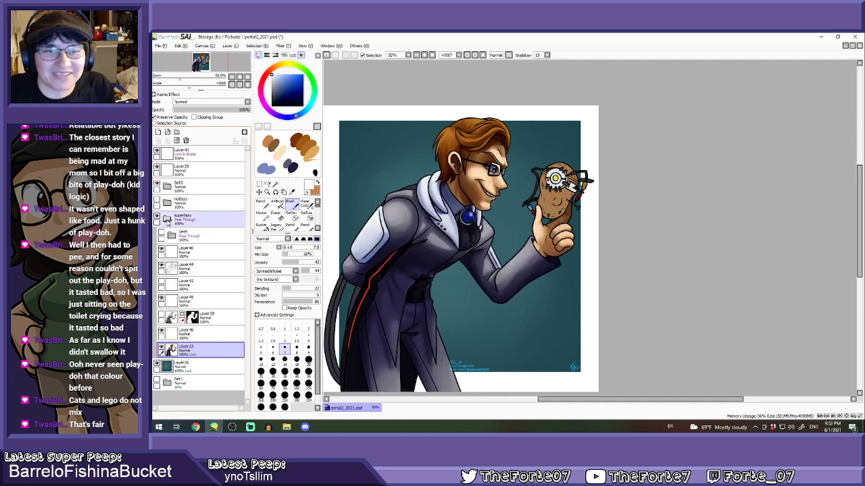
Load a selection of the potato's body from its flat-colour layer in the Set3 folder
{"action": "left_click", "coordinate": [167, 218]}
{"action": "left_click", "coordinate": [168, 191]}
{"action": "left_click", "coordinate": [167, 186]}
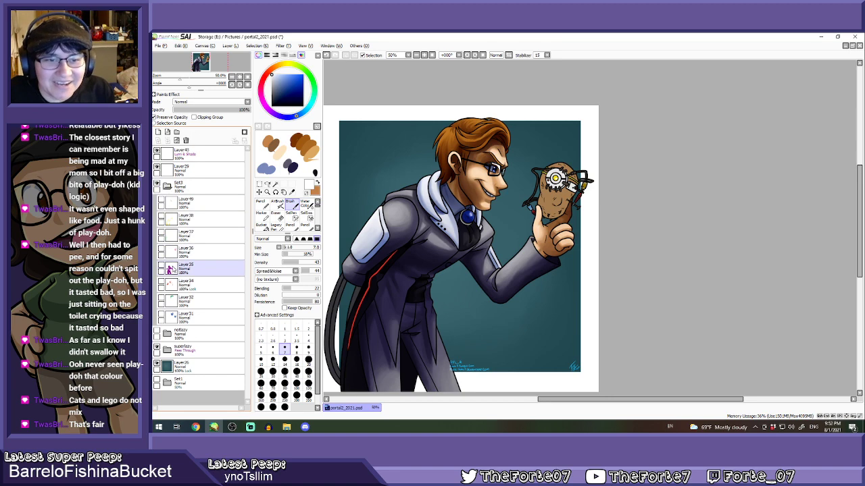
{"action": "left_click", "coordinate": [167, 186]}
{"action": "left_click", "coordinate": [162, 234]}
{"action": "left_click", "coordinate": [159, 202]}
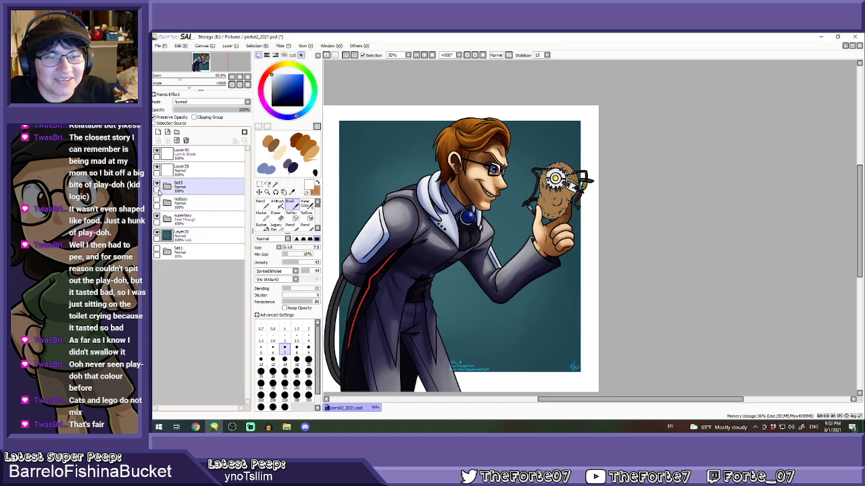
Sample a dark reddish-brown from the potato in the notlazy folder, hide that folder again and return to Layer23
{"action": "left_click", "coordinate": [157, 201]}
{"action": "scroll", "coordinate": [559, 204], "scroll_direction": "up", "scroll_amount": 4}
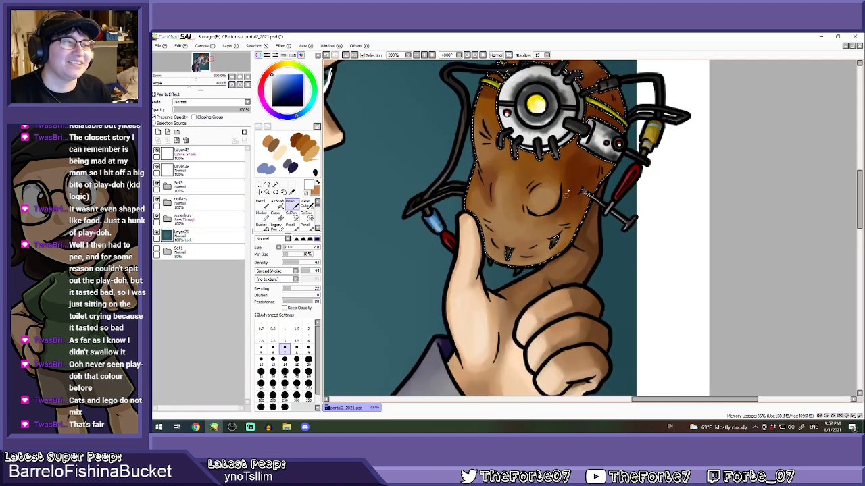
{"action": "right_click", "coordinate": [484, 180]}
{"action": "scroll", "coordinate": [483, 180], "scroll_direction": "down", "scroll_amount": 1}
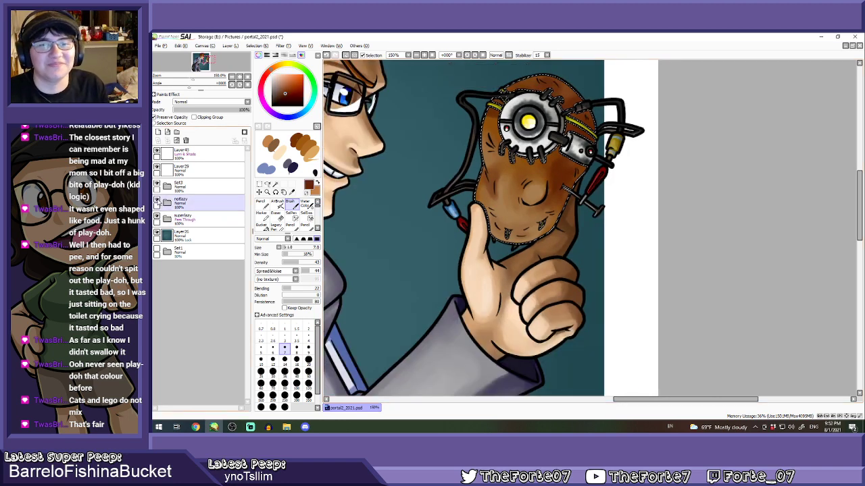
{"action": "left_click", "coordinate": [157, 201]}
{"action": "left_click", "coordinate": [167, 219]}
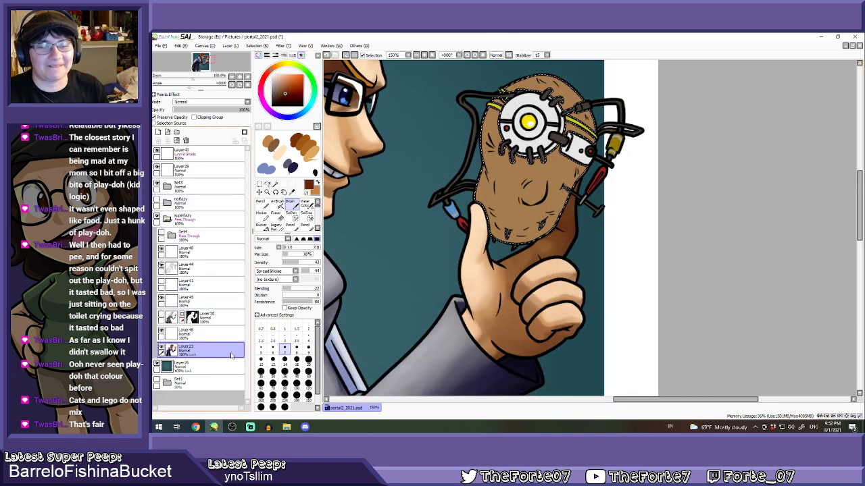
Shade the selected potato body on Layer23 with dark reddish-brown, using the Brush at size 40
{"action": "left_click", "coordinate": [296, 371]}
{"action": "scroll", "coordinate": [503, 169], "scroll_direction": "down", "scroll_amount": 2}
{"action": "mouse_move", "coordinate": [492, 170]}
{"action": "left_mouse_down"}
{"action": "mouse_move", "coordinate": [514, 183]}
{"action": "mouse_move", "coordinate": [505, 201]}
{"action": "mouse_move", "coordinate": [543, 165]}
{"action": "mouse_move", "coordinate": [515, 200]}
{"action": "left_mouse_up"}
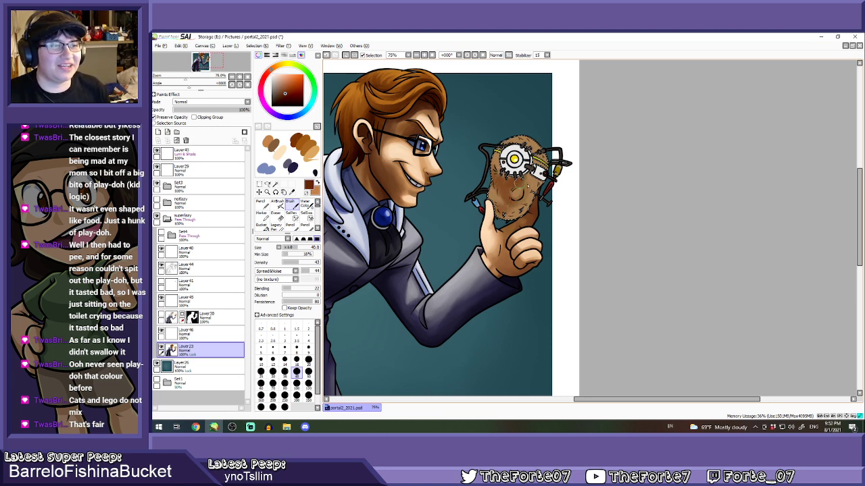
{"action": "left_click_drag", "start_coordinate": [536, 170], "coordinate": [546, 156]}
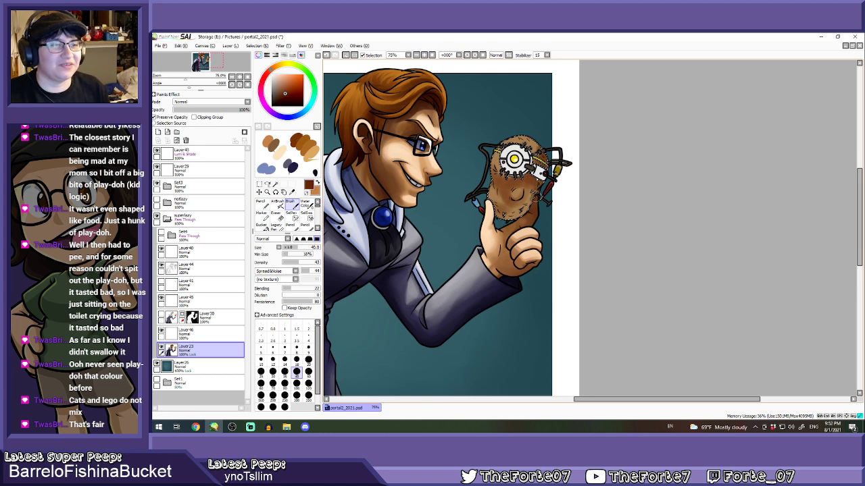
{"action": "left_click_drag", "start_coordinate": [533, 201], "coordinate": [514, 211]}
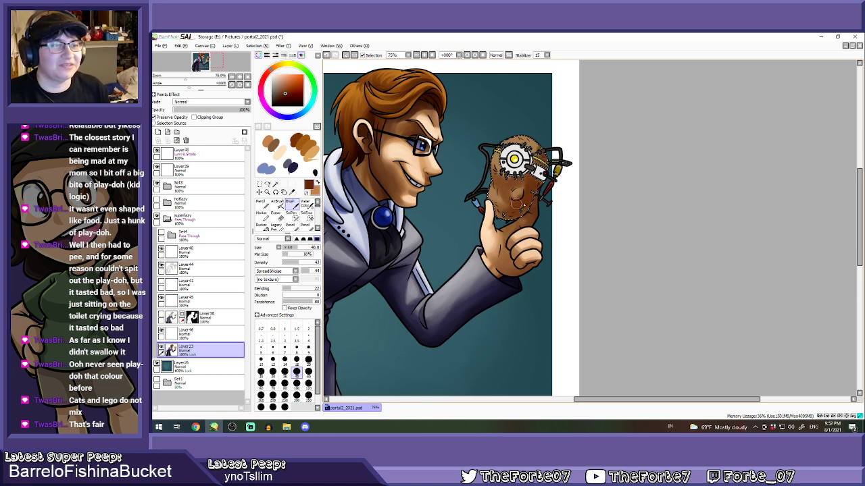
{"action": "mouse_move", "coordinate": [498, 176]}
{"action": "left_mouse_down"}
{"action": "mouse_move", "coordinate": [496, 166]}
{"action": "mouse_move", "coordinate": [519, 177]}
{"action": "left_mouse_up"}
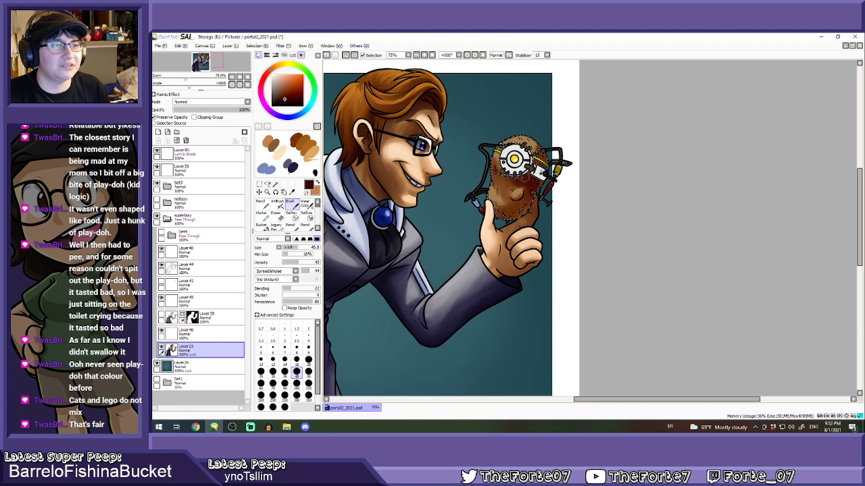
{"action": "left_click_drag", "start_coordinate": [525, 212], "coordinate": [499, 213]}
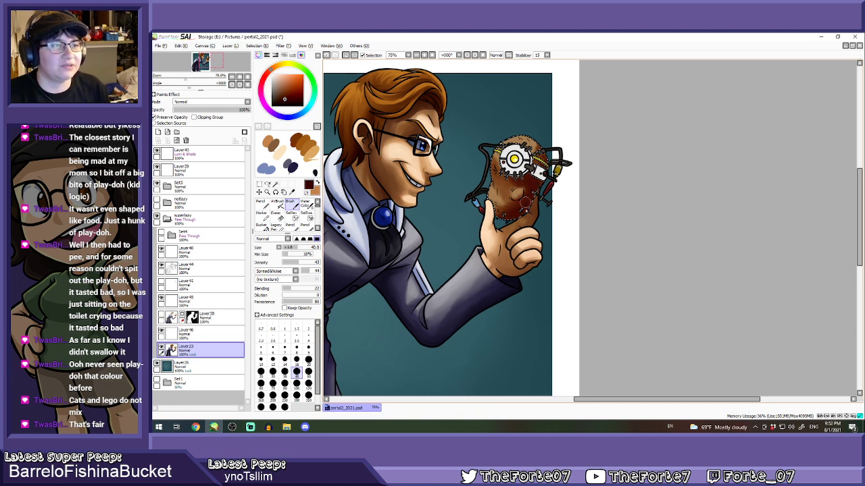
Refine the shading around the bump in the middle of the potato with browns sampled from its surface
{"action": "left_click", "coordinate": [508, 180], "text": "alt"}
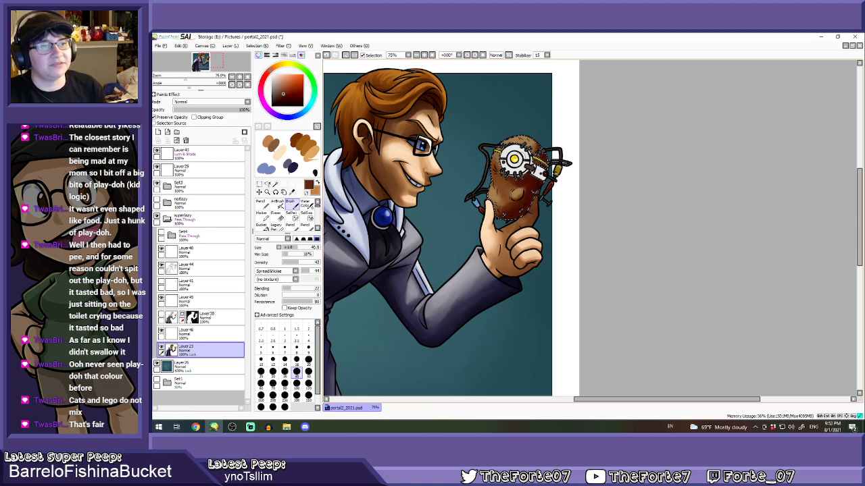
{"action": "left_click", "coordinate": [519, 193], "text": "alt"}
{"action": "left_click_drag", "start_coordinate": [519, 194], "coordinate": [517, 191]}
{"action": "left_click", "coordinate": [523, 182], "text": "alt"}
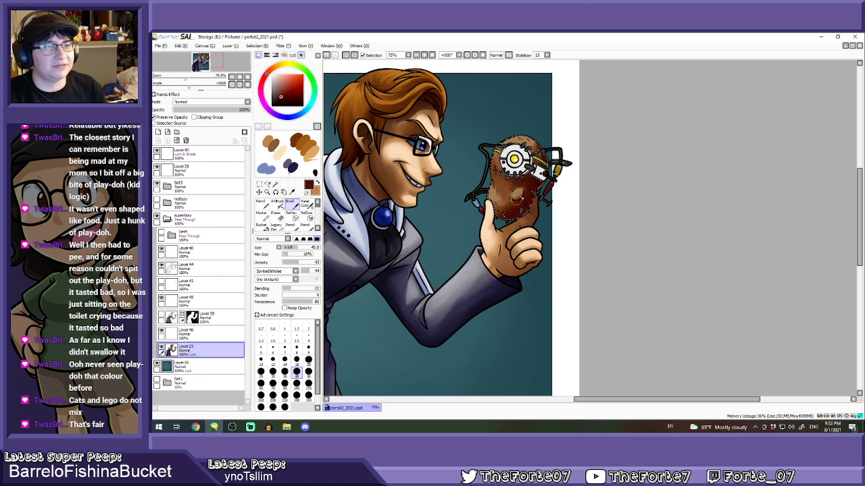
Clear the selection around the potato
{"action": "scroll", "coordinate": [402, 128], "scroll_direction": "down", "scroll_amount": 1}
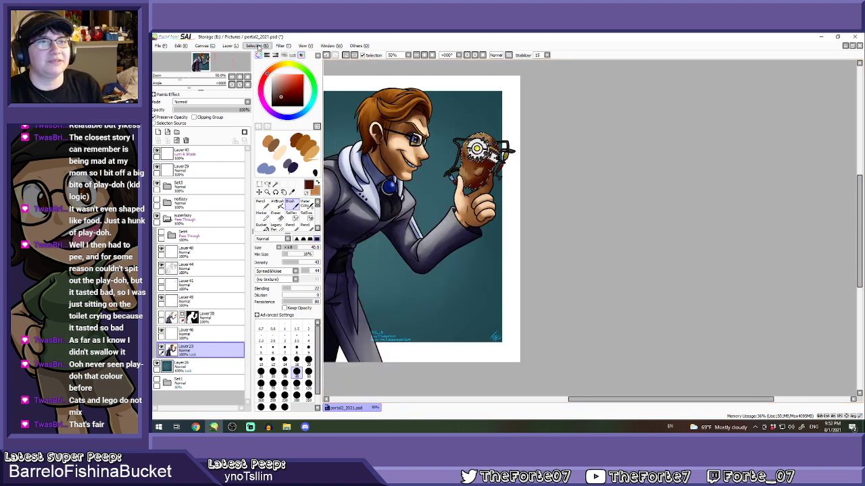
{"action": "left_click", "coordinate": [264, 48]}
{"action": "left_click", "coordinate": [266, 58]}
{"action": "scroll", "coordinate": [523, 145], "scroll_direction": "down", "scroll_amount": 1}
{"action": "scroll", "coordinate": [463, 175], "scroll_direction": "up", "scroll_amount": 2}
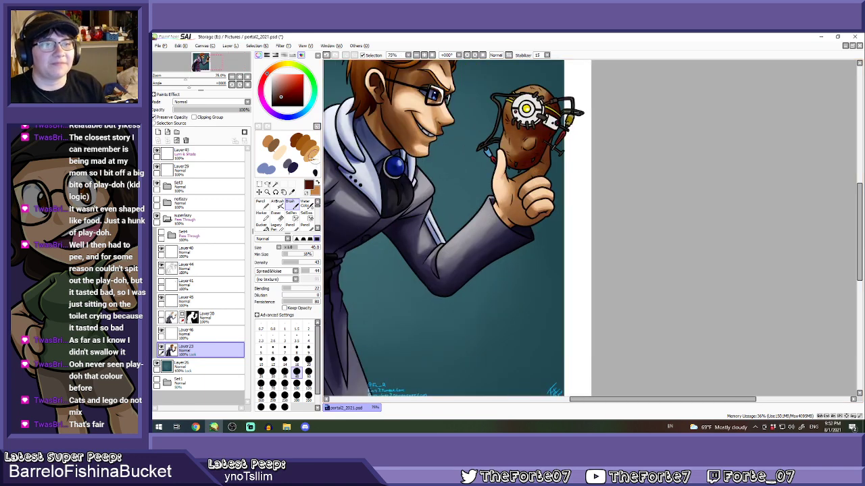
Pick a light tan colour, set the Brush to size 7 and raise its density
{"action": "left_click", "coordinate": [506, 174], "text": "alt"}
{"action": "scroll", "coordinate": [505, 174], "scroll_direction": "down", "scroll_amount": 3}
{"action": "scroll", "coordinate": [457, 128], "scroll_direction": "up", "scroll_amount": 3}
{"action": "left_click", "coordinate": [284, 349]}
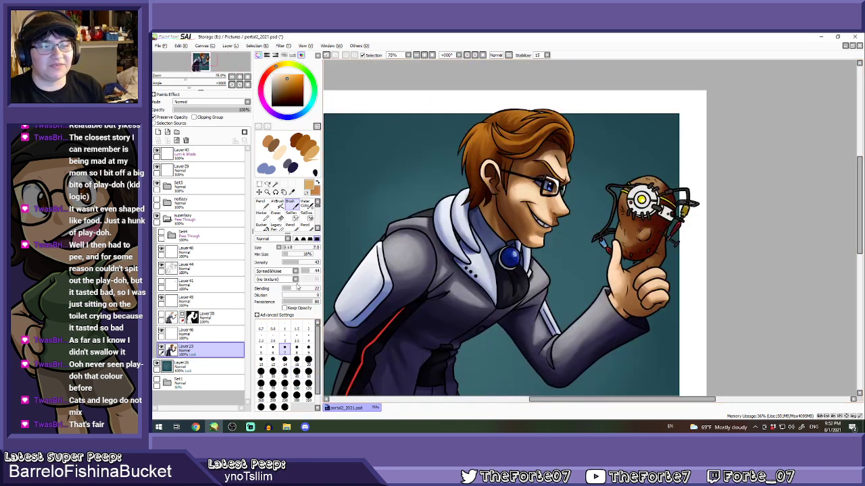
{"action": "left_click", "coordinate": [302, 262]}
Load a selection of the hair from Layer32 in the Set3 folder and return to Layer23 for painting
{"action": "left_click", "coordinate": [167, 185]}
{"action": "left_click", "coordinate": [188, 268]}
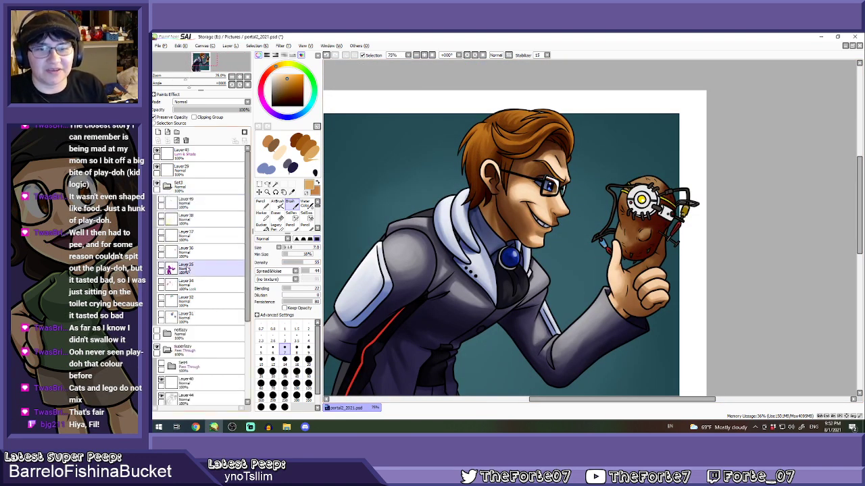
{"action": "left_click", "coordinate": [191, 282]}
{"action": "left_click", "coordinate": [196, 298]}
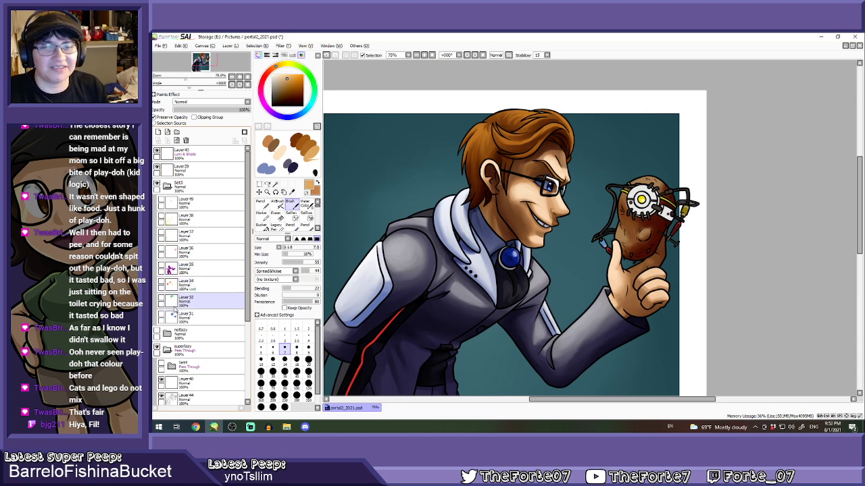
{"action": "left_click", "coordinate": [172, 303], "text": "ctrl"}
{"action": "left_click", "coordinate": [183, 269]}
{"action": "left_click", "coordinate": [167, 186]}
{"action": "left_click", "coordinate": [192, 349]}
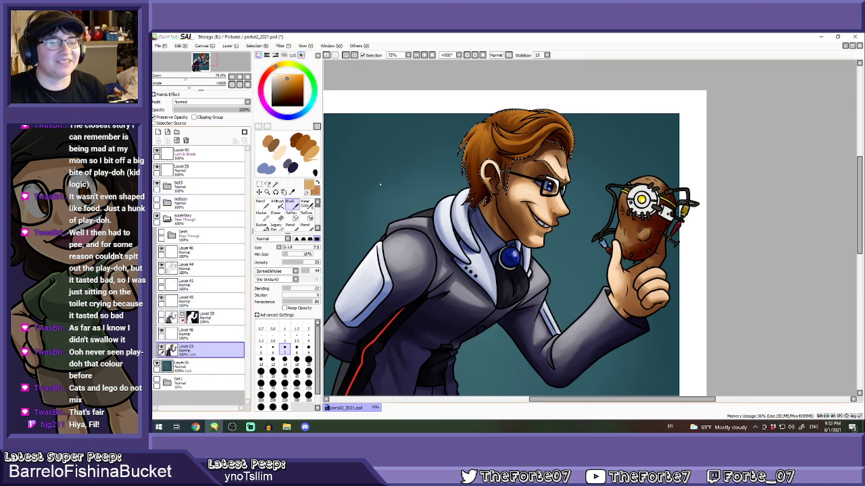
Set the Brush density to 76, check the hair in the notlazy folder for reference and reselect Layer23
{"action": "scroll", "coordinate": [462, 126], "scroll_direction": "up", "scroll_amount": 2}
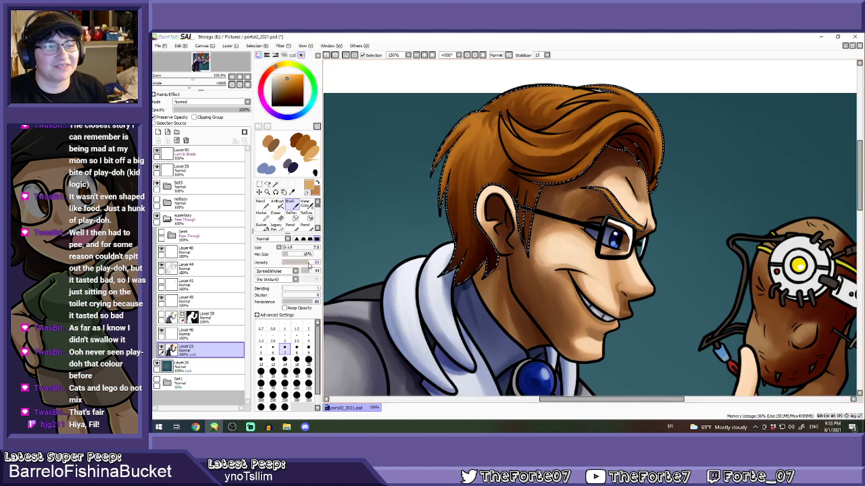
{"action": "scroll", "coordinate": [462, 126], "scroll_direction": "up", "scroll_amount": 1}
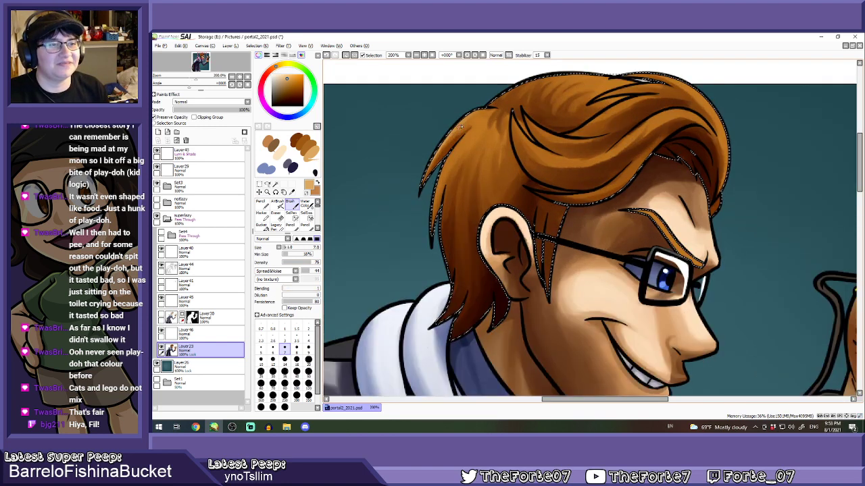
{"action": "left_click", "coordinate": [157, 201]}
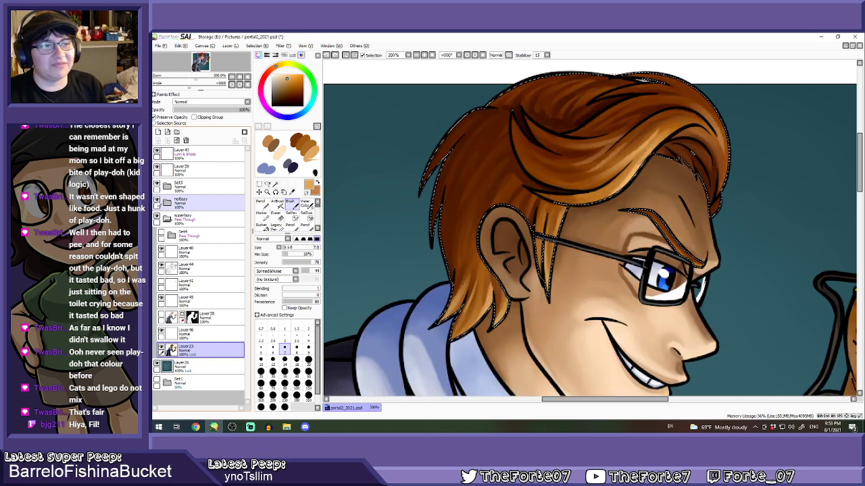
{"action": "left_click", "coordinate": [162, 203]}
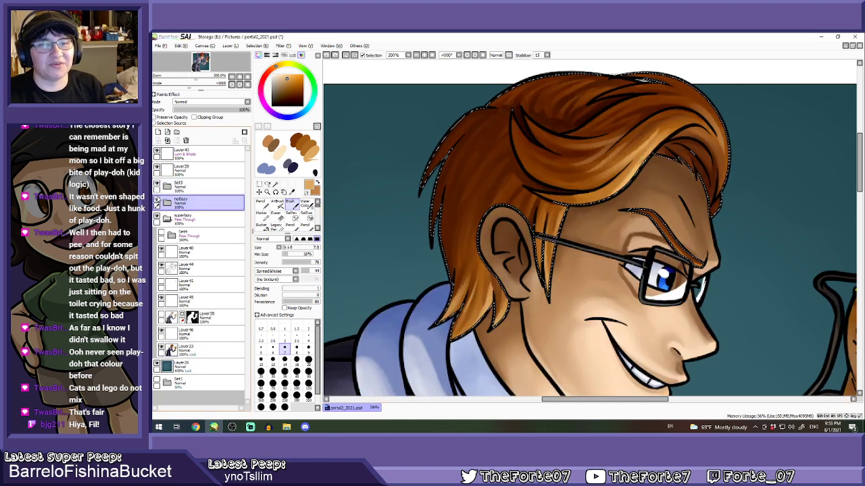
{"action": "left_click", "coordinate": [157, 200]}
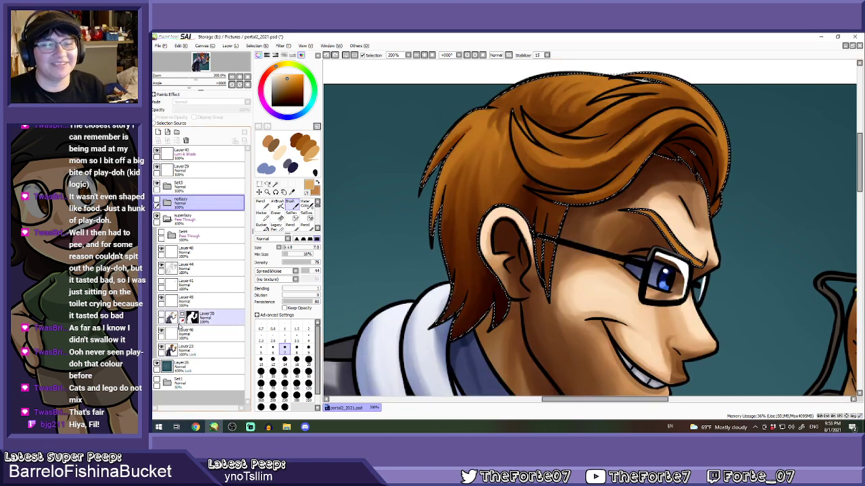
{"action": "left_click", "coordinate": [183, 350]}
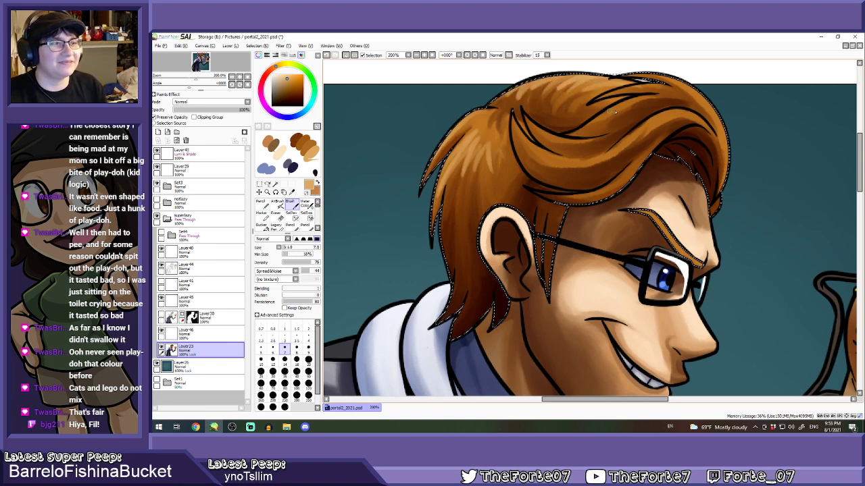
Paint light tan highlight strands across the top and front of the hair on Layer23, undoing unwanted strokes
{"action": "mouse_move", "coordinate": [616, 111]}
{"action": "left_mouse_down"}
{"action": "mouse_move", "coordinate": [574, 138]}
{"action": "mouse_move", "coordinate": [543, 140]}
{"action": "left_mouse_up"}
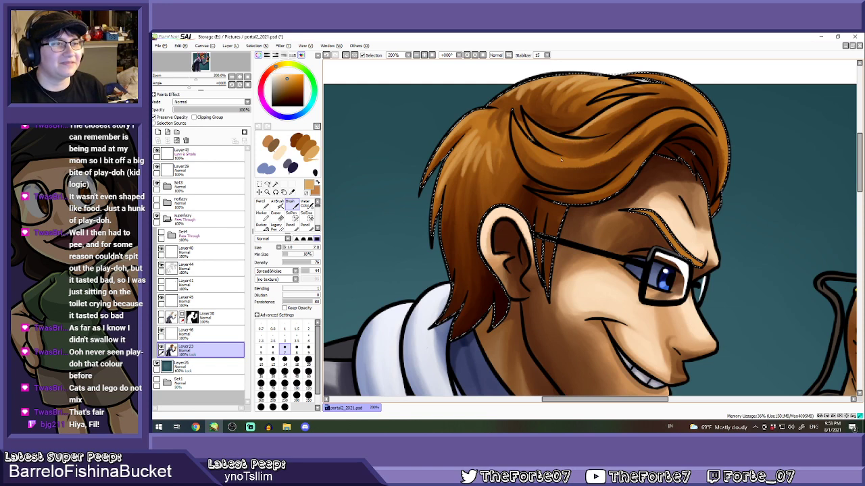
{"action": "mouse_move", "coordinate": [597, 150]}
{"action": "left_mouse_down"}
{"action": "mouse_move", "coordinate": [539, 156]}
{"action": "mouse_move", "coordinate": [611, 160]}
{"action": "left_mouse_up"}
{"action": "mouse_move", "coordinate": [656, 119]}
{"action": "left_mouse_down"}
{"action": "mouse_move", "coordinate": [675, 113]}
{"action": "mouse_move", "coordinate": [616, 149]}
{"action": "left_mouse_up"}
{"action": "key", "text": "ctrl+z"}
{"action": "key", "text": "ctrl+z"}
{"action": "key", "text": "ctrl+z"}
{"action": "mouse_move", "coordinate": [677, 113]}
{"action": "left_mouse_down"}
{"action": "mouse_move", "coordinate": [619, 144]}
{"action": "mouse_move", "coordinate": [645, 138]}
{"action": "left_mouse_up"}
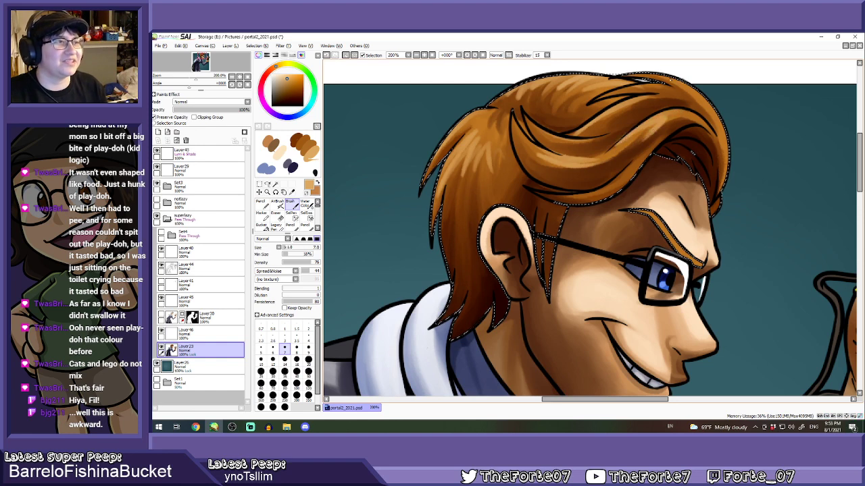
{"action": "left_click_drag", "start_coordinate": [675, 81], "coordinate": [705, 105]}
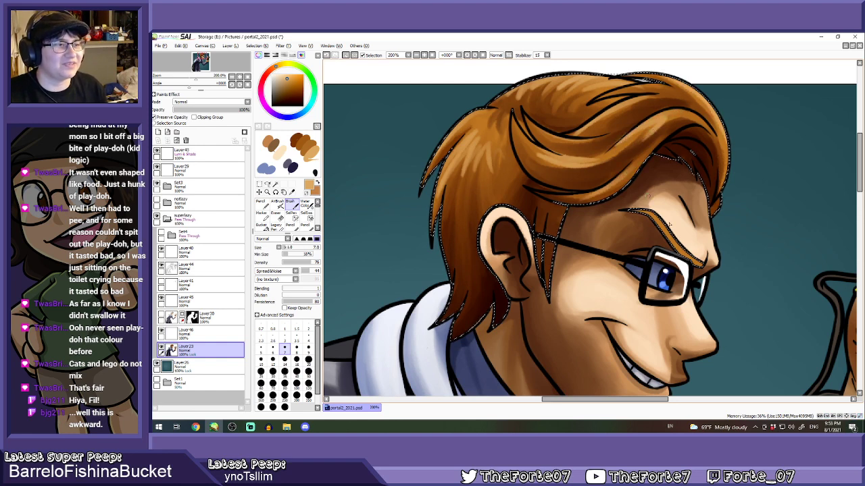
Sample a dark brown at the eyebrow, undo the last stroke and review the whole figure
{"action": "right_click", "coordinate": [682, 258]}
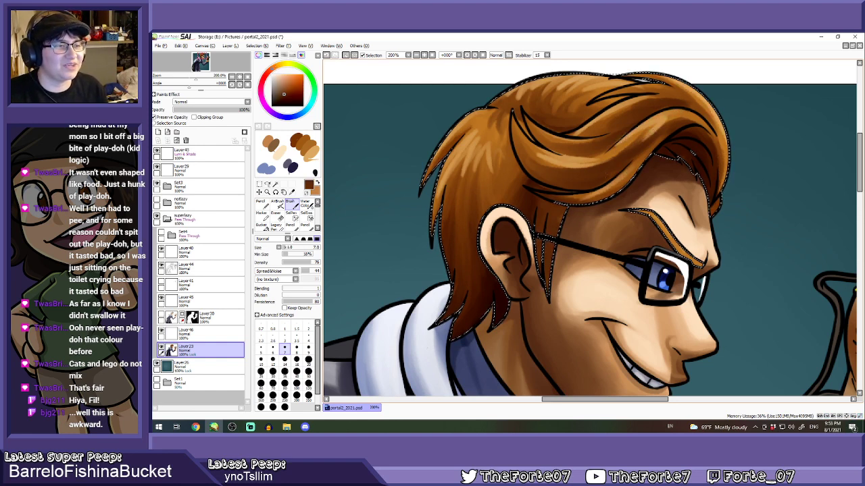
{"action": "key", "text": "ctrl+z"}
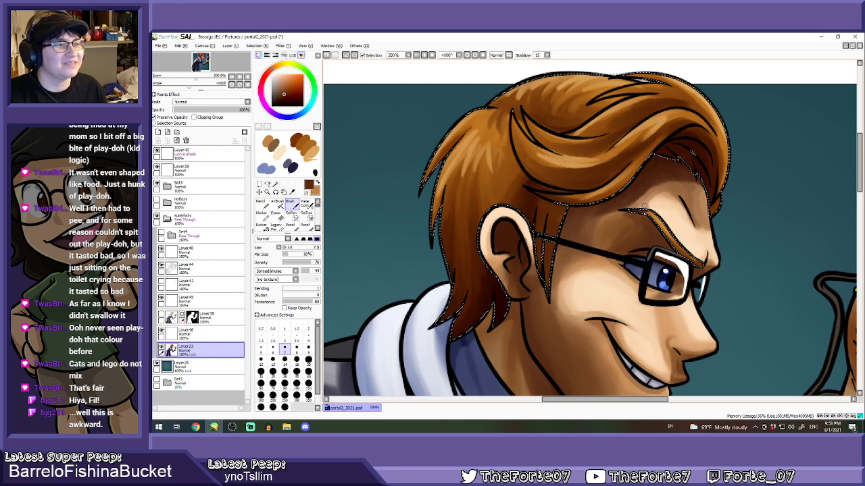
{"action": "scroll", "coordinate": [675, 232], "scroll_direction": "down", "scroll_amount": 4}
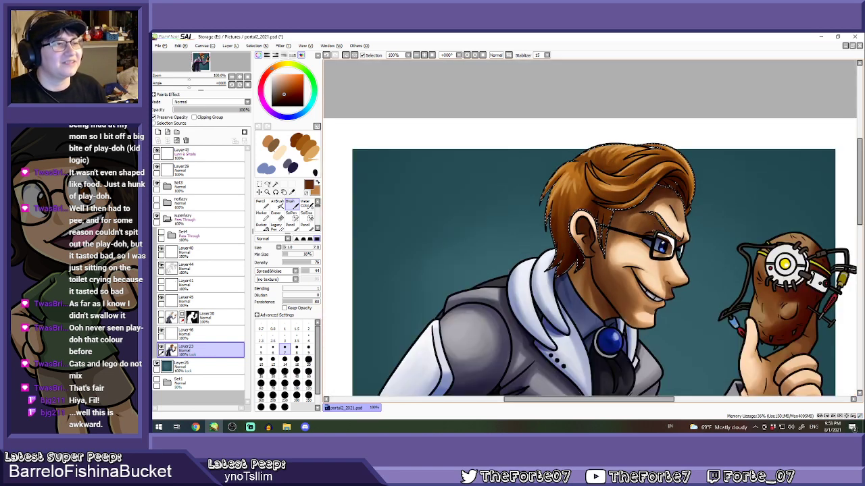
{"action": "scroll", "coordinate": [711, 263], "scroll_direction": "up", "scroll_amount": 1}
{"action": "scroll", "coordinate": [711, 263], "scroll_direction": "up", "scroll_amount": 2}
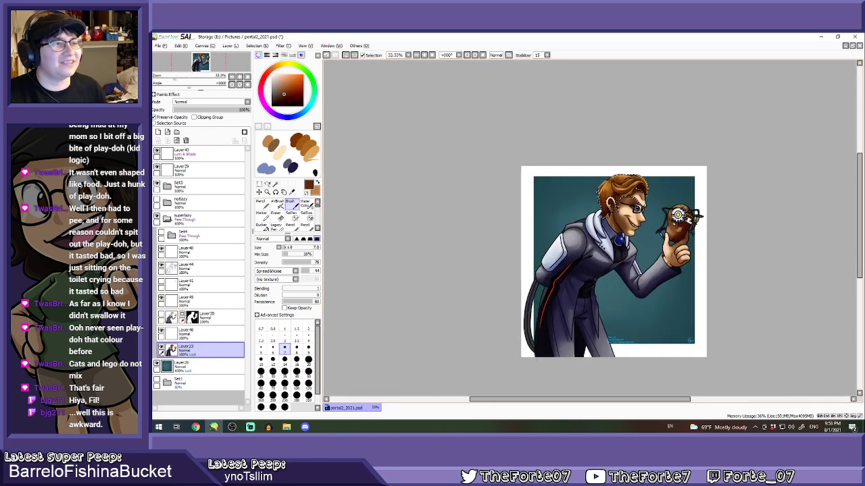
Clear the hair selection and review the whole figure
{"action": "left_click", "coordinate": [257, 46]}
{"action": "left_click", "coordinate": [261, 54]}
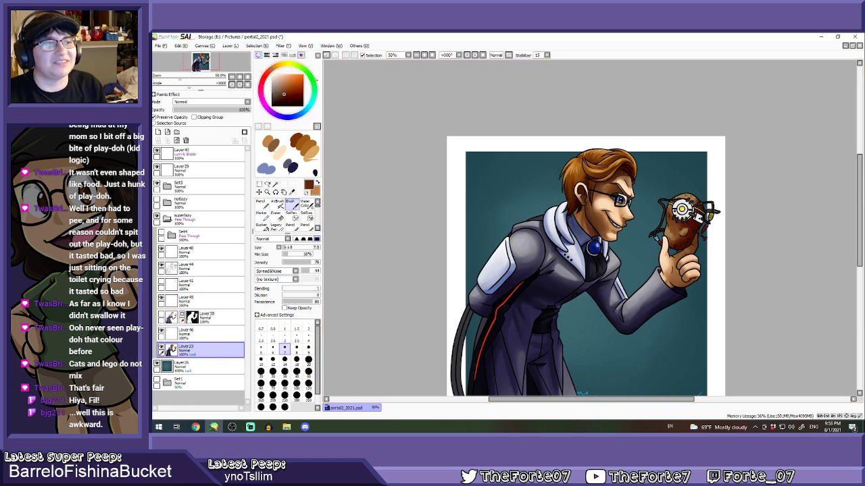
{"action": "scroll", "coordinate": [447, 138], "scroll_direction": "down", "scroll_amount": 1}
{"action": "scroll", "coordinate": [551, 201], "scroll_direction": "up", "scroll_amount": 1}
{"action": "scroll", "coordinate": [553, 202], "scroll_direction": "up", "scroll_amount": 1}
{"action": "scroll", "coordinate": [555, 192], "scroll_direction": "down", "scroll_amount": 1}
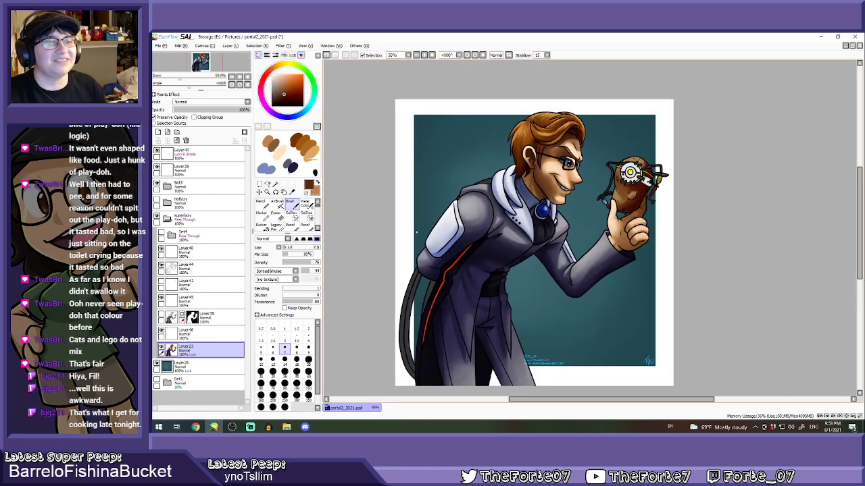
Compare the current painting with the earlier version in the notlazy folder by repeatedly showing and hiding that folder
{"action": "left_click", "coordinate": [157, 201]}
{"action": "left_click", "coordinate": [157, 201]}
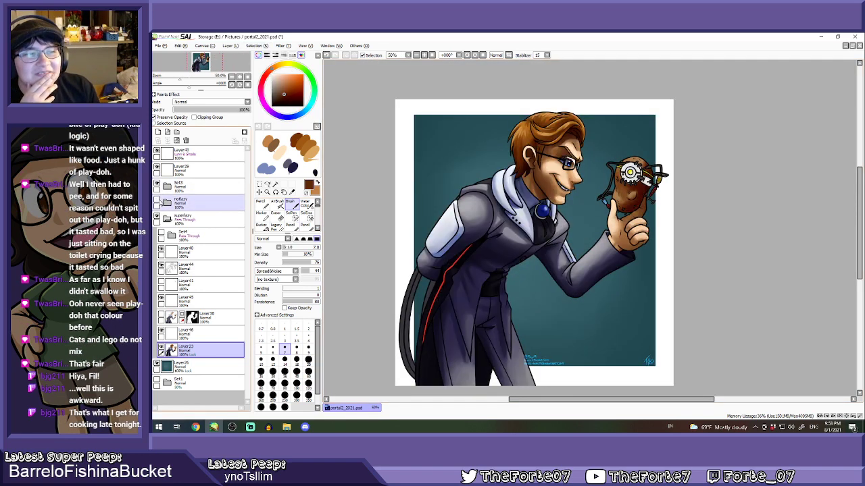
{"action": "left_click", "coordinate": [157, 202]}
{"action": "left_click", "coordinate": [158, 202]}
{"action": "left_click", "coordinate": [157, 201]}
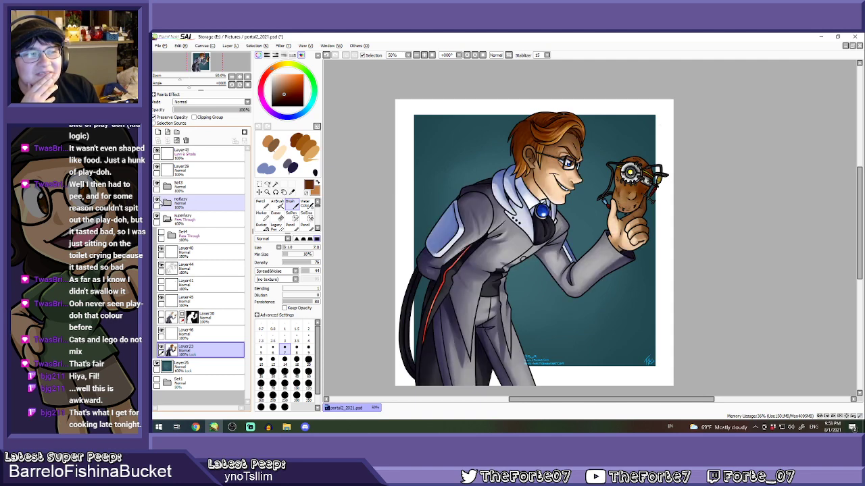
{"action": "left_click", "coordinate": [158, 202]}
{"action": "left_click", "coordinate": [157, 202]}
{"action": "left_click", "coordinate": [157, 201]}
{"action": "left_click", "coordinate": [158, 202]}
{"action": "left_click", "coordinate": [158, 201]}
{"action": "left_click", "coordinate": [157, 201]}
{"action": "left_click", "coordinate": [157, 201]}
{"action": "left_click", "coordinate": [158, 201]}
{"action": "left_click", "coordinate": [158, 201]}
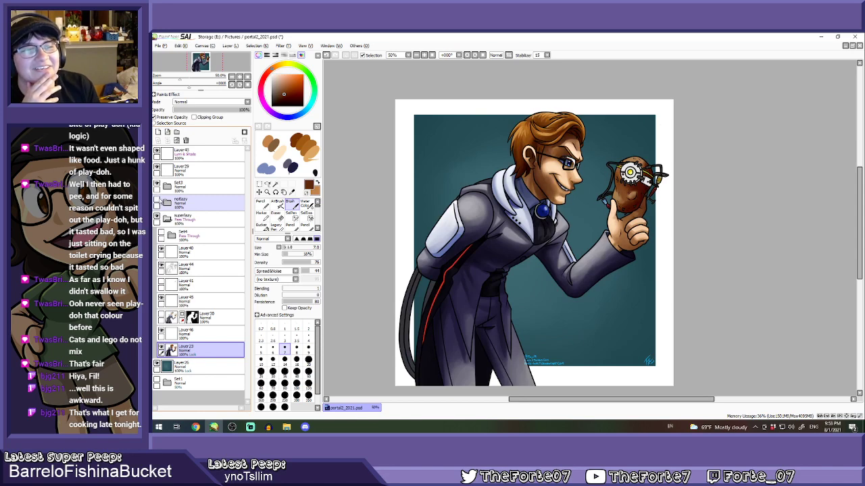
{"action": "left_click", "coordinate": [157, 201]}
{"action": "left_click", "coordinate": [157, 201]}
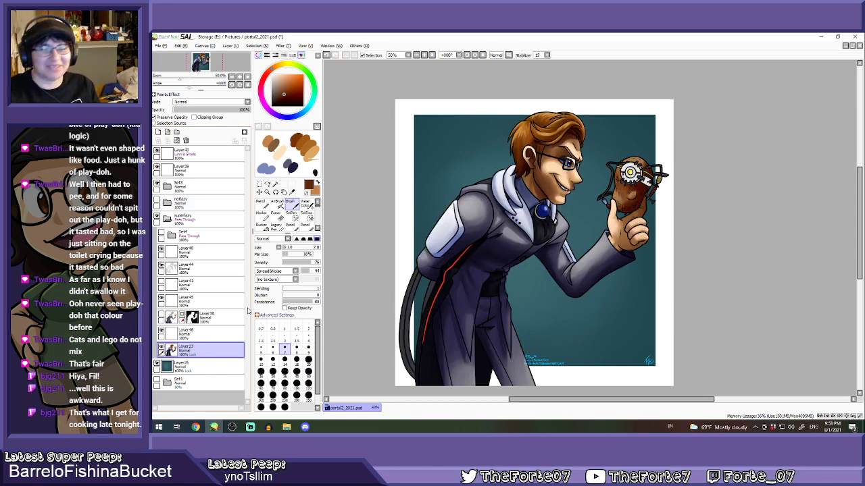
Load a selection of the coat from the Set3 folder, sample a dark coat tone and set the Brush to size 35 with blending 55 for Layer23
{"action": "left_click", "coordinate": [167, 188]}
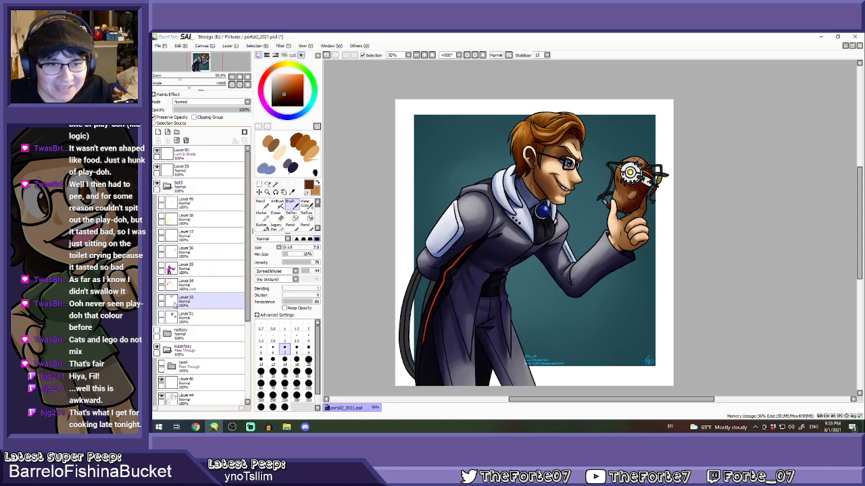
{"action": "left_click", "coordinate": [167, 187]}
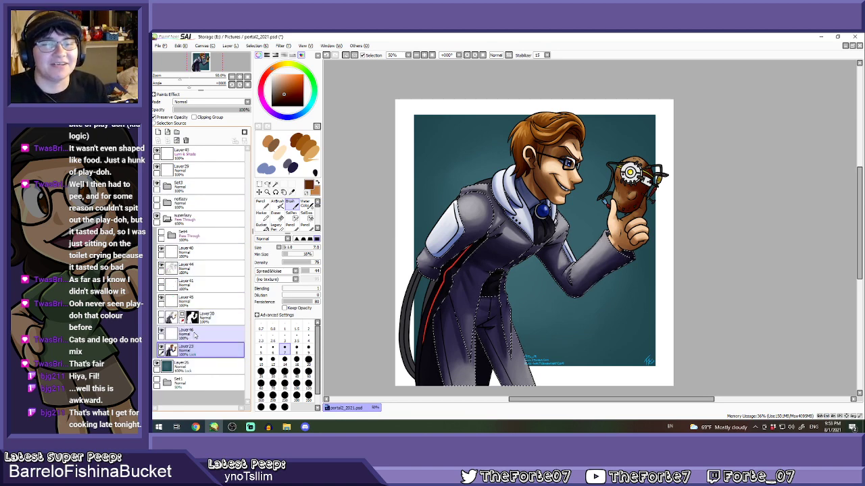
{"action": "scroll", "coordinate": [479, 224], "scroll_direction": "up", "scroll_amount": 1}
{"action": "right_click", "coordinate": [478, 225]}
{"action": "left_click", "coordinate": [285, 374]}
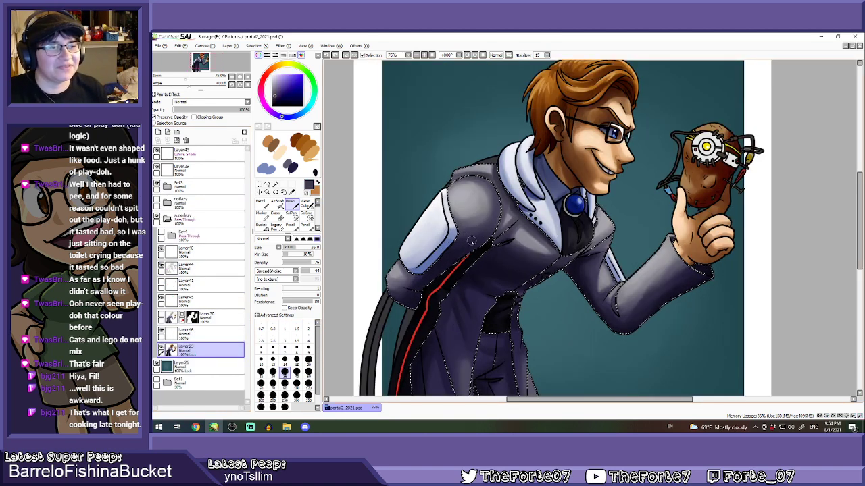
{"action": "left_click", "coordinate": [303, 288]}
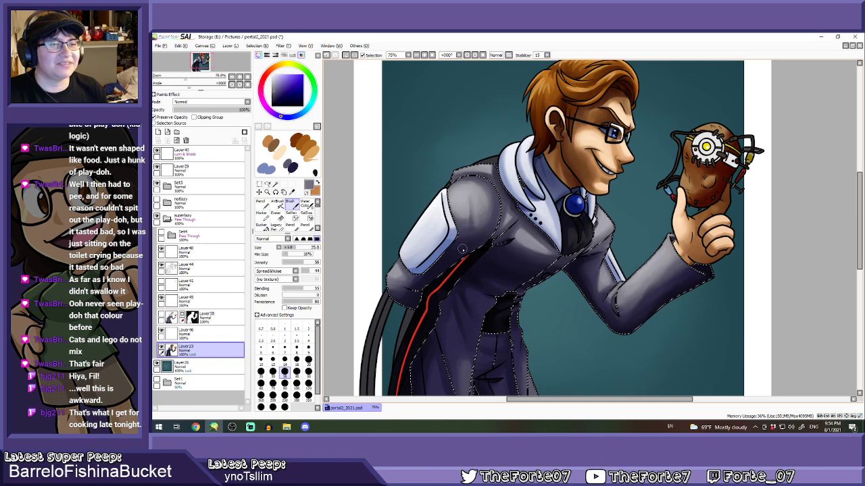
Blend sampled grey coat tones over the rounded shoulder on Layer23 with the Brush at sizes 40 and 100
{"action": "key", "text": "bracketright"}
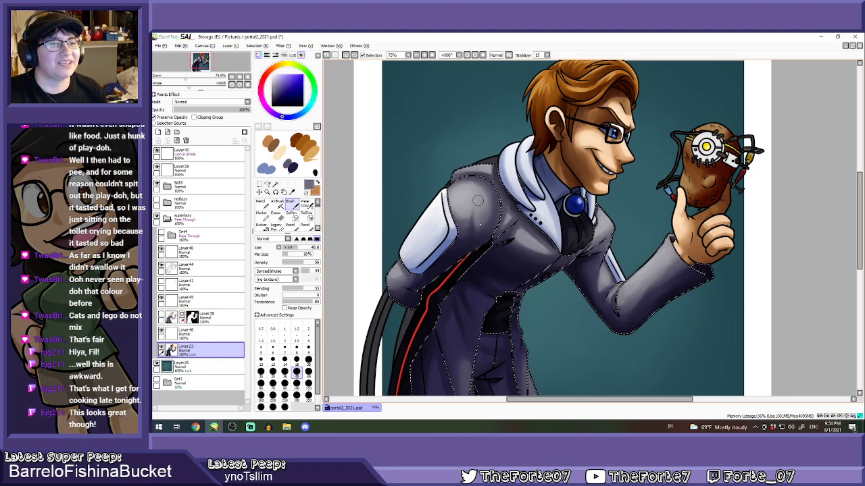
{"action": "right_click", "coordinate": [485, 222]}
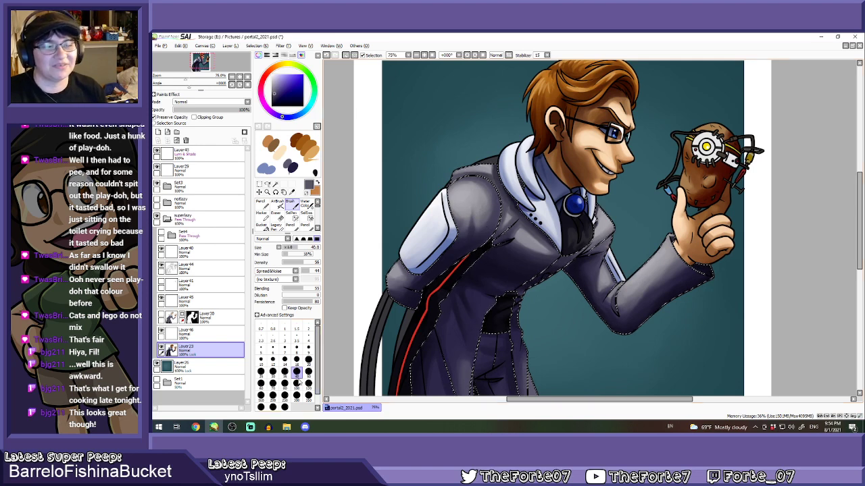
{"action": "left_click", "coordinate": [297, 383]}
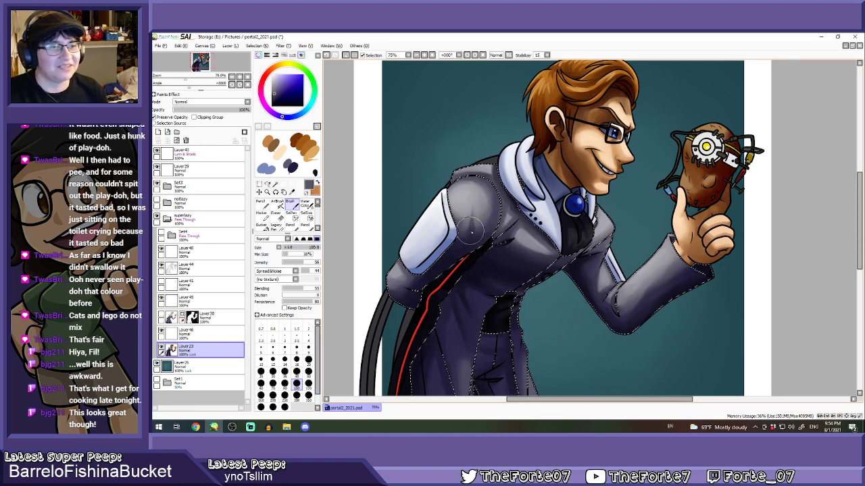
{"action": "left_click", "coordinate": [478, 206], "text": "alt"}
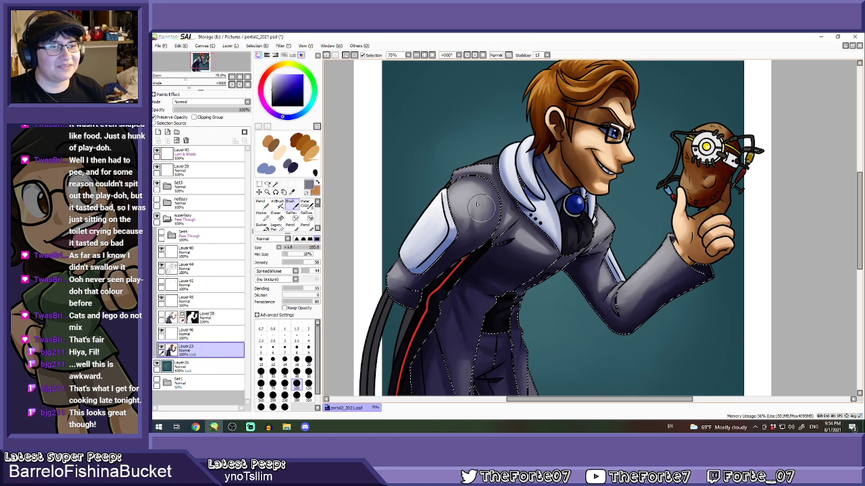
{"action": "scroll", "coordinate": [476, 210], "scroll_direction": "down", "scroll_amount": 5}
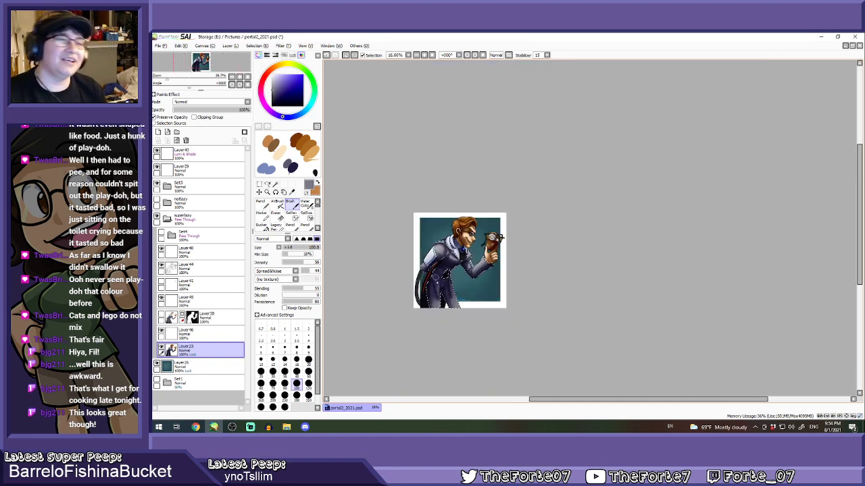
{"action": "scroll", "coordinate": [452, 208], "scroll_direction": "up", "scroll_amount": 5}
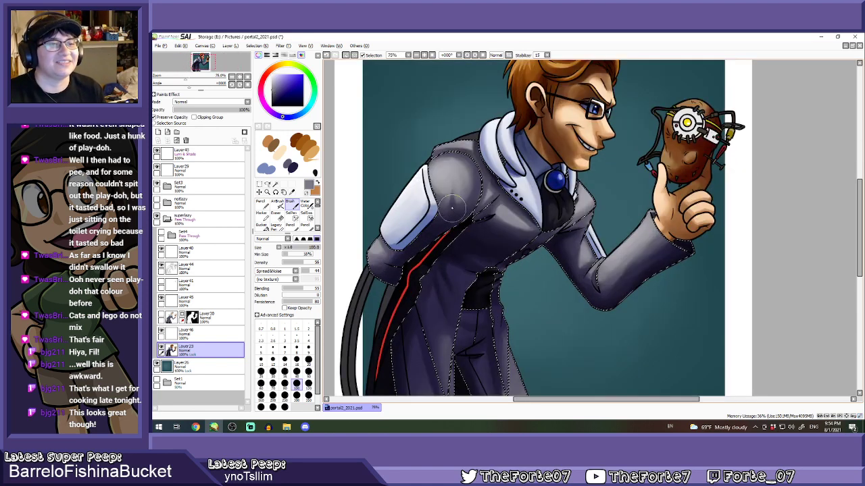
Sample a darker coat tone and shade the lower part of the shoulder
{"action": "left_click", "coordinate": [449, 222], "text": "alt"}
{"action": "left_click_drag", "start_coordinate": [445, 210], "coordinate": [451, 231]}
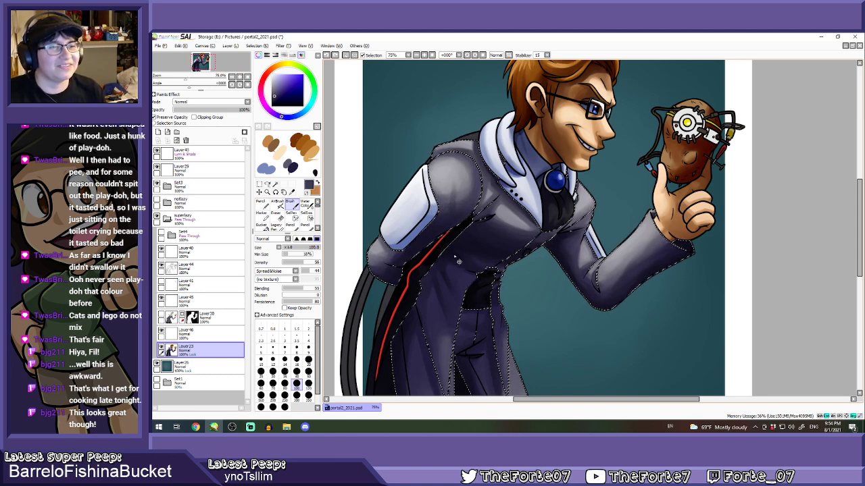
{"action": "scroll", "coordinate": [454, 255], "scroll_direction": "down", "scroll_amount": 4}
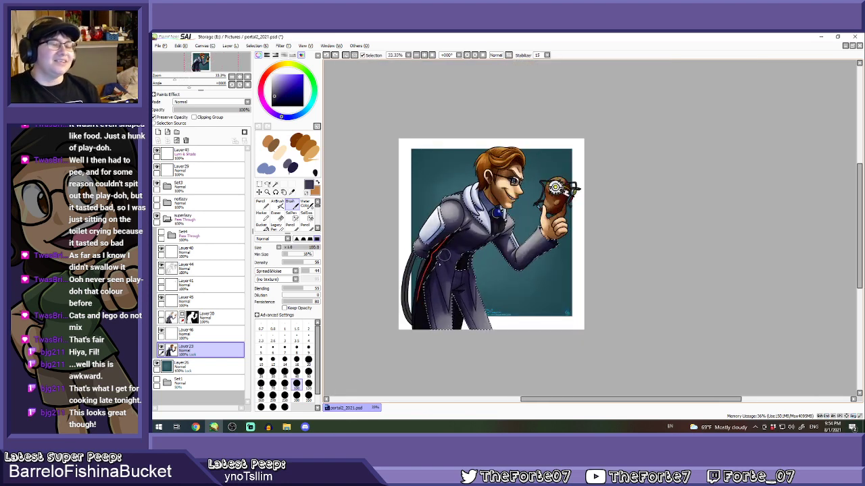
{"action": "scroll", "coordinate": [382, 278], "scroll_direction": "up", "scroll_amount": 1}
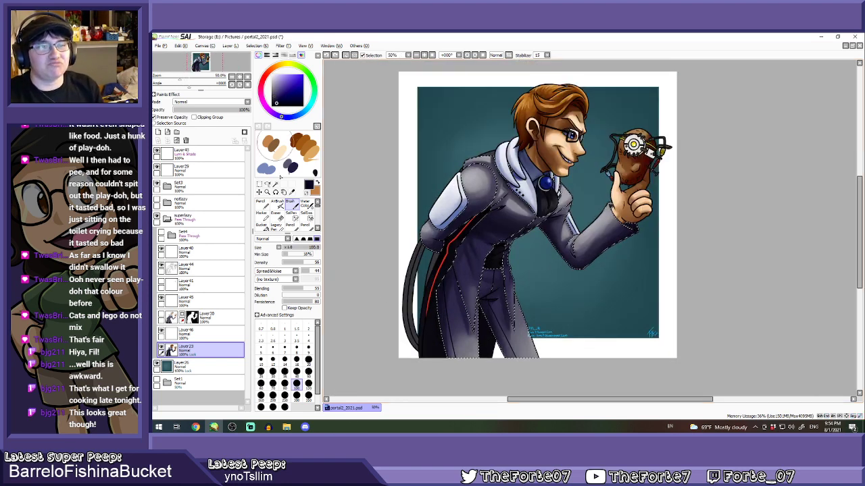
Deepen the coat's shadows in dark navy with the AirBrush at size 300, and clear the coat selection
{"action": "key", "text": "v"}
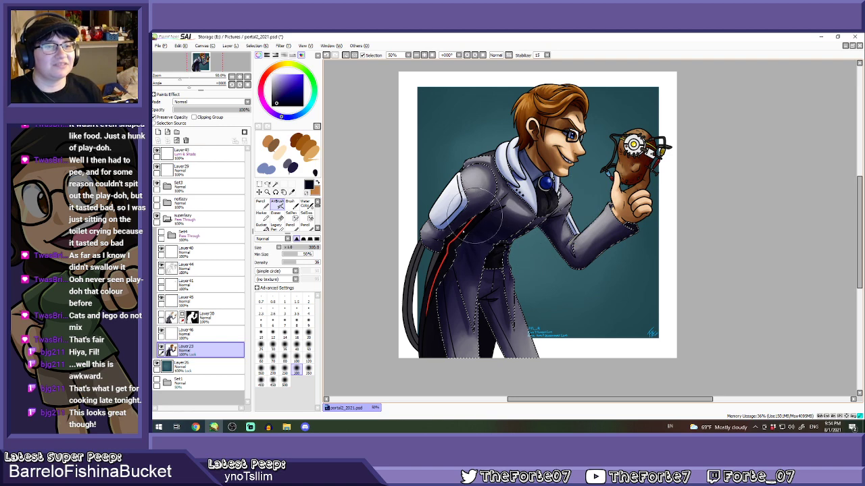
{"action": "scroll", "coordinate": [506, 241], "scroll_direction": "up", "scroll_amount": 3}
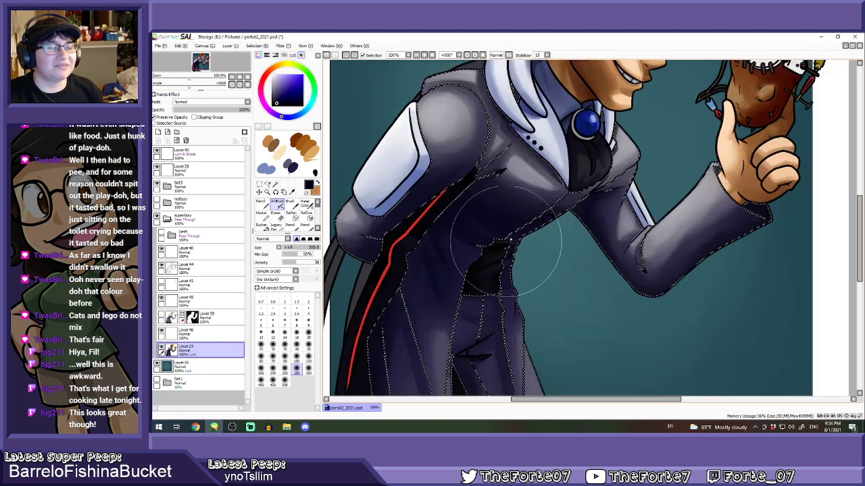
{"action": "scroll", "coordinate": [554, 222], "scroll_direction": "down", "scroll_amount": 4}
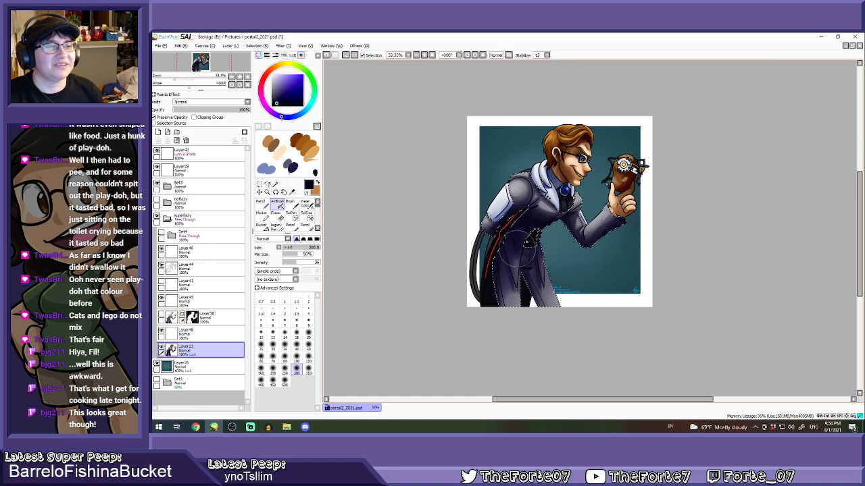
{"action": "scroll", "coordinate": [533, 243], "scroll_direction": "down", "scroll_amount": 1}
{"action": "left_click", "coordinate": [257, 46]}
{"action": "left_click", "coordinate": [260, 59]}
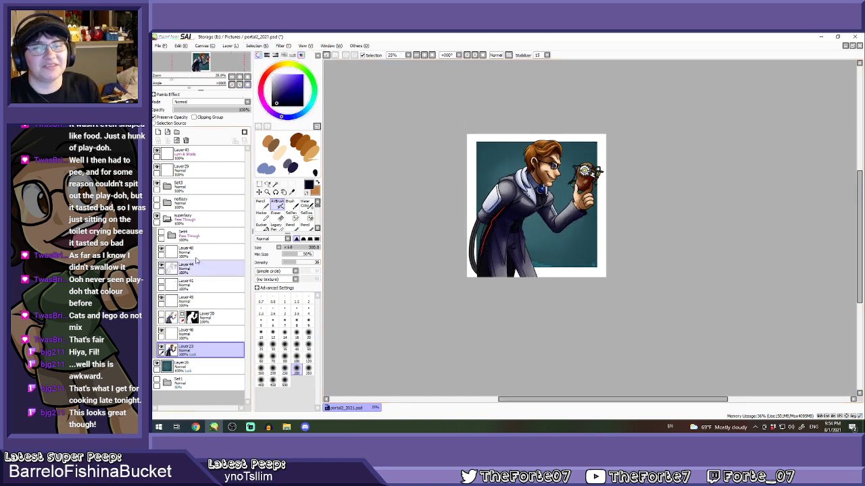
{"action": "left_click", "coordinate": [200, 267]}
{"action": "left_click", "coordinate": [158, 133]}
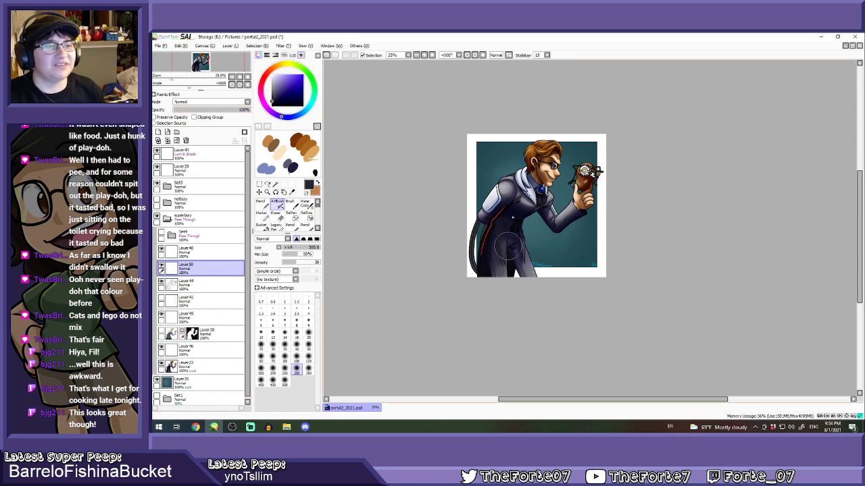
{"action": "mouse_move", "coordinate": [526, 290]}
{"action": "left_mouse_down"}
{"action": "mouse_move", "coordinate": [542, 243]}
{"action": "mouse_move", "coordinate": [562, 250]}
{"action": "mouse_move", "coordinate": [578, 234]}
{"action": "mouse_move", "coordinate": [588, 302]}
{"action": "left_mouse_up"}
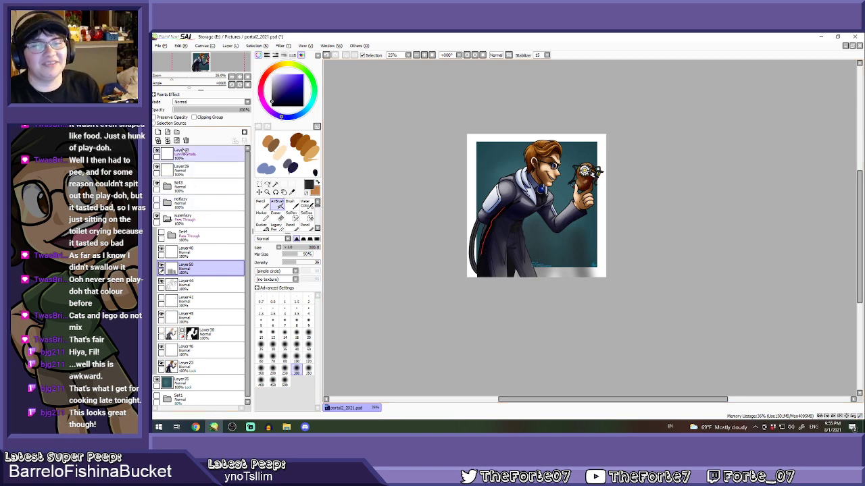
{"action": "left_click", "coordinate": [186, 140]}
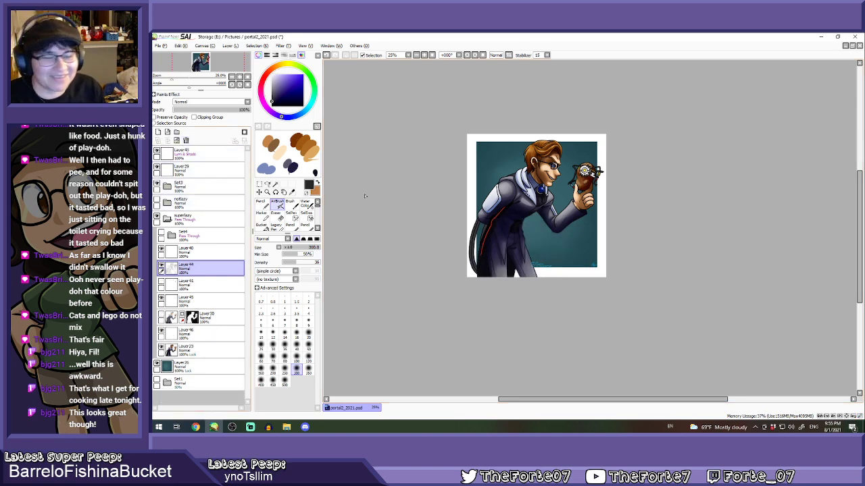
Select the coat's red stripe with the Magic Wand on Layer44 and refine the selection at both tips with the selection pen at size 7
{"action": "scroll", "coordinate": [521, 208], "scroll_direction": "up", "scroll_amount": 2}
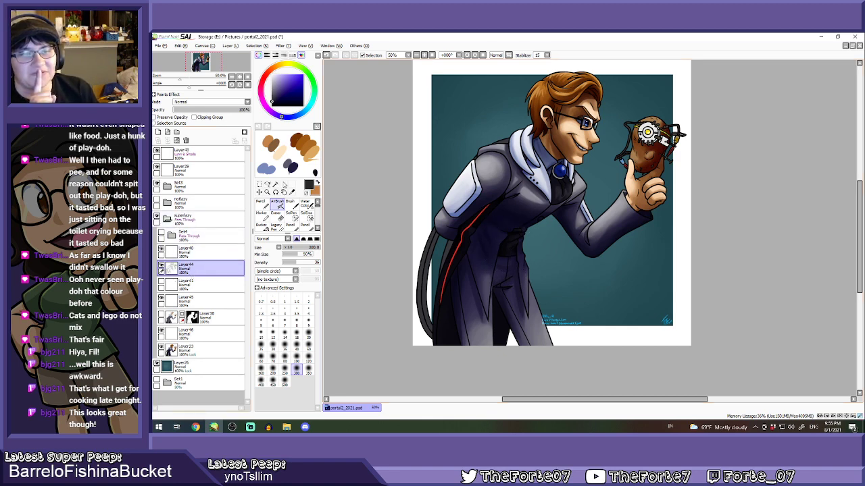
{"action": "left_click", "coordinate": [275, 185]}
{"action": "scroll", "coordinate": [463, 237], "scroll_direction": "up", "scroll_amount": 2}
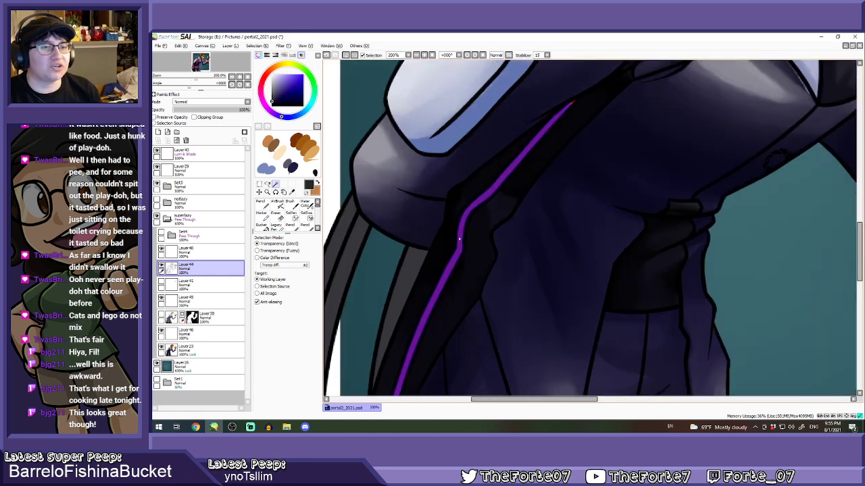
{"action": "scroll", "coordinate": [406, 222], "scroll_direction": "down", "scroll_amount": 1}
{"action": "left_click", "coordinate": [292, 216]}
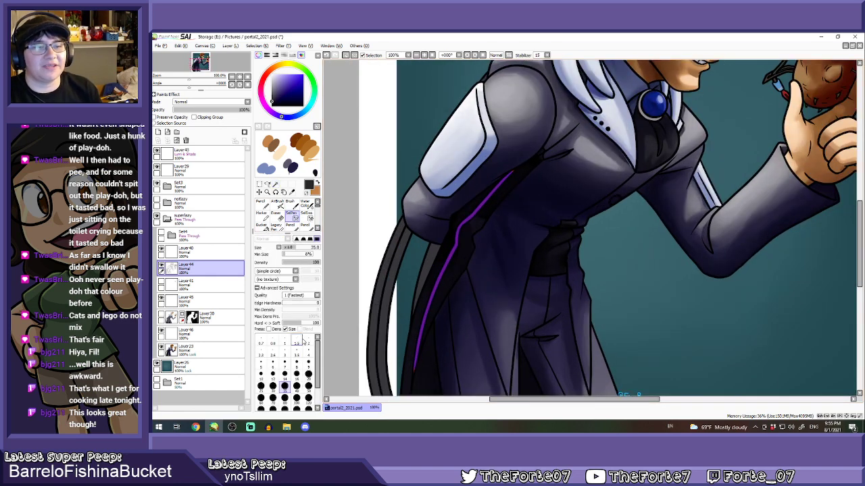
{"action": "left_click", "coordinate": [284, 364]}
{"action": "scroll", "coordinate": [520, 165], "scroll_direction": "up", "scroll_amount": 2}
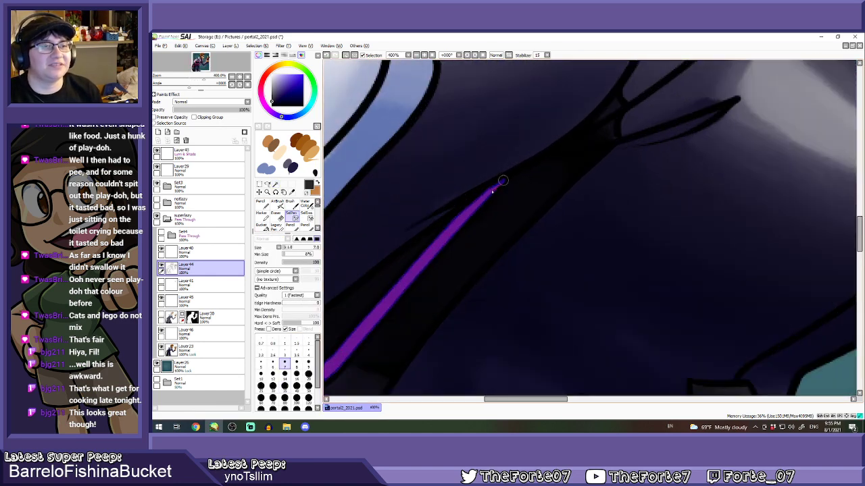
{"action": "scroll", "coordinate": [503, 181], "scroll_direction": "down", "scroll_amount": 2}
{"action": "scroll", "coordinate": [459, 303], "scroll_direction": "up", "scroll_amount": 2}
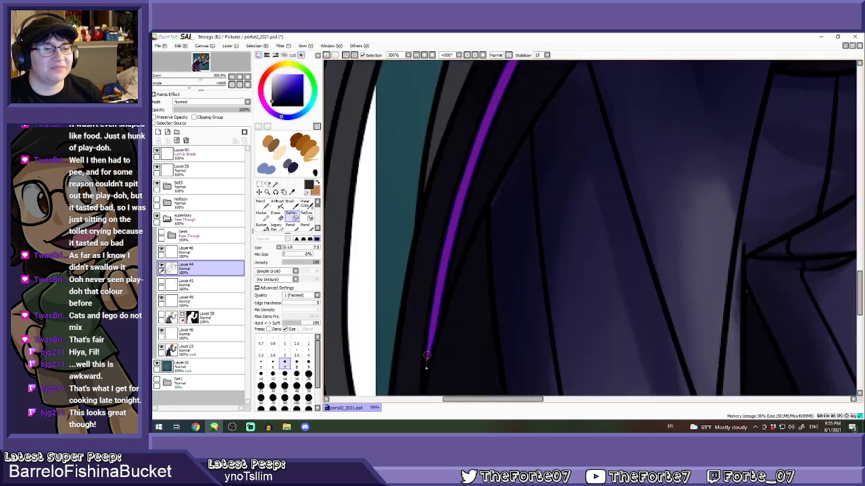
{"action": "scroll", "coordinate": [425, 355], "scroll_direction": "down", "scroll_amount": 2}
{"action": "scroll", "coordinate": [489, 273], "scroll_direction": "down", "scroll_amount": 3}
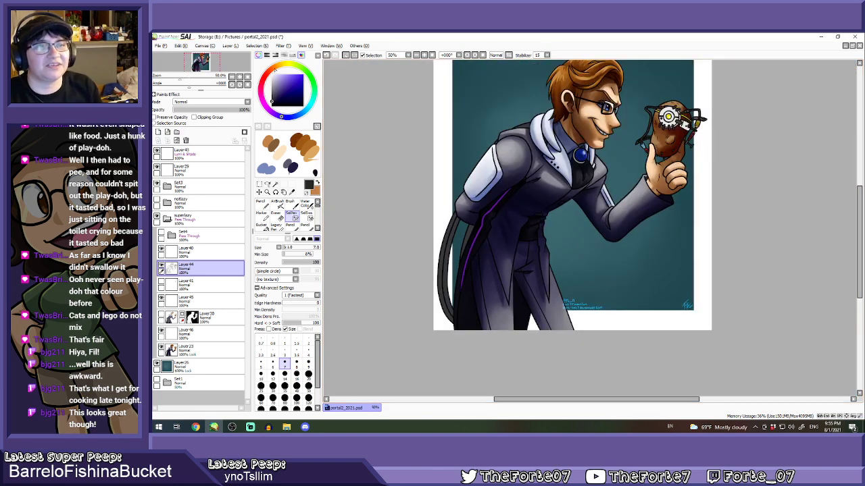
Choose a light orange and paint a highlight along the upper part of the red stripe on Layer23 with the Brush at size 16
{"action": "left_click_drag", "start_coordinate": [275, 69], "coordinate": [289, 69]}
{"action": "left_click", "coordinate": [203, 349]}
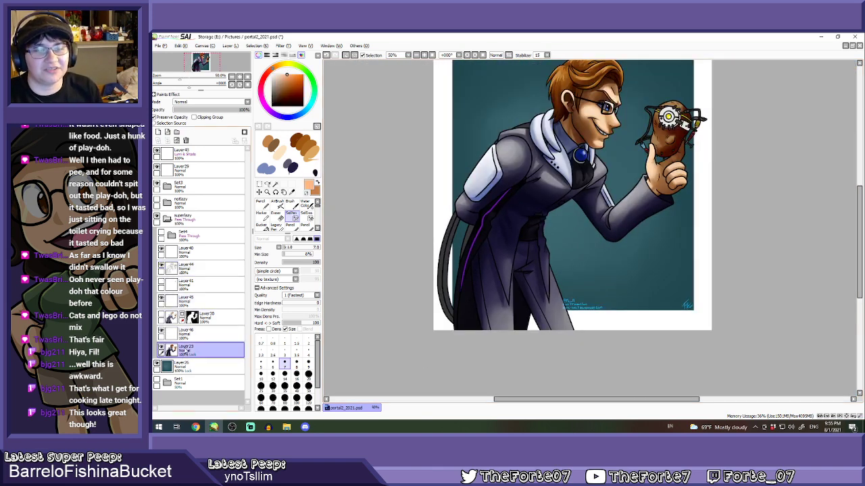
{"action": "left_click", "coordinate": [292, 203]}
{"action": "scroll", "coordinate": [489, 212], "scroll_direction": "up", "scroll_amount": 1}
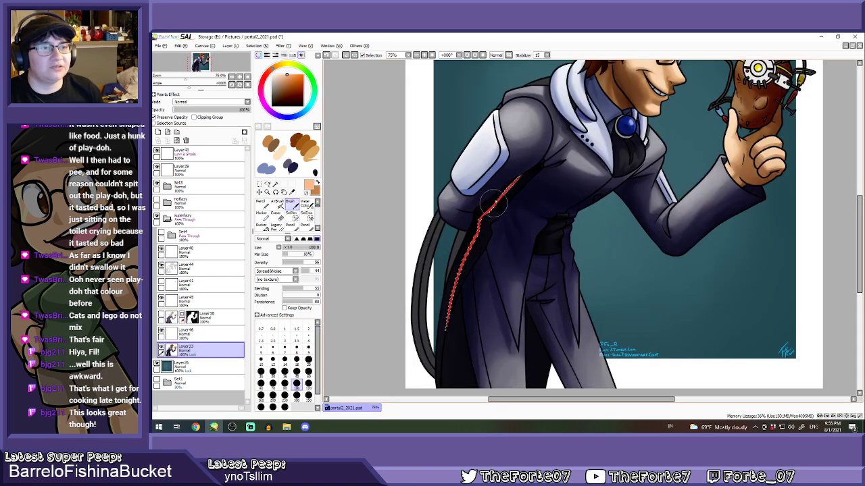
{"action": "scroll", "coordinate": [500, 208], "scroll_direction": "up", "scroll_amount": 2}
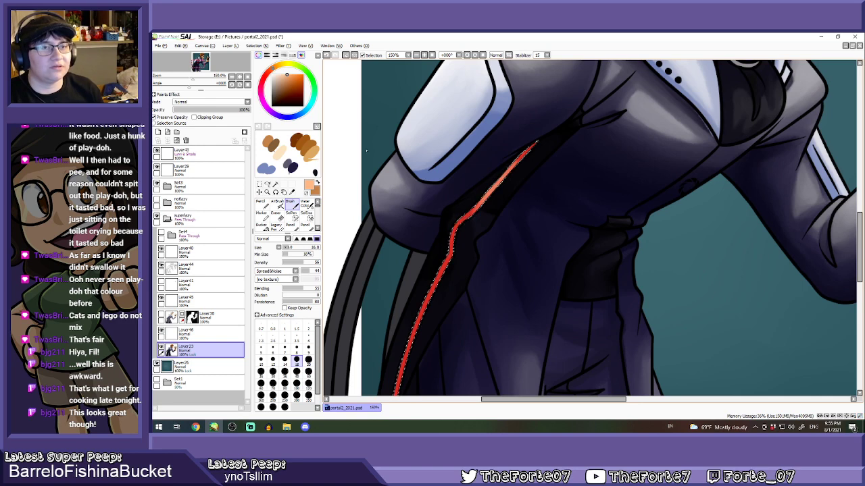
Add a light yellow highlight to the red stripe's upper part and brush a sampled orange along its lower part with a larger brush
{"action": "left_click", "coordinate": [281, 64]}
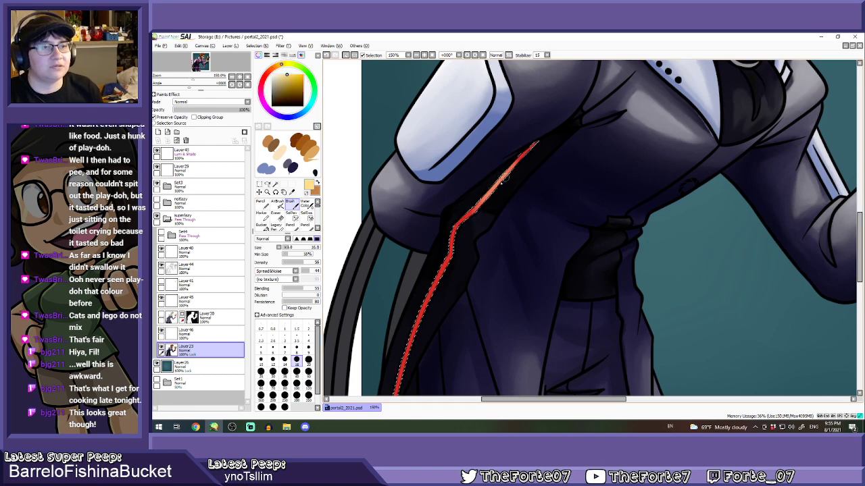
{"action": "left_click_drag", "start_coordinate": [483, 204], "coordinate": [501, 184]}
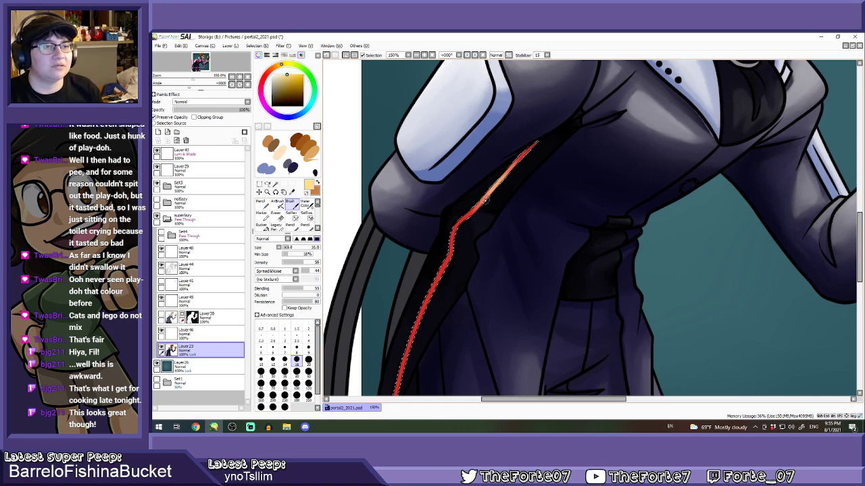
{"action": "right_click", "coordinate": [482, 203]}
{"action": "scroll", "coordinate": [495, 175], "scroll_direction": "down", "scroll_amount": 1}
{"action": "scroll", "coordinate": [438, 301], "scroll_direction": "up", "scroll_amount": 1}
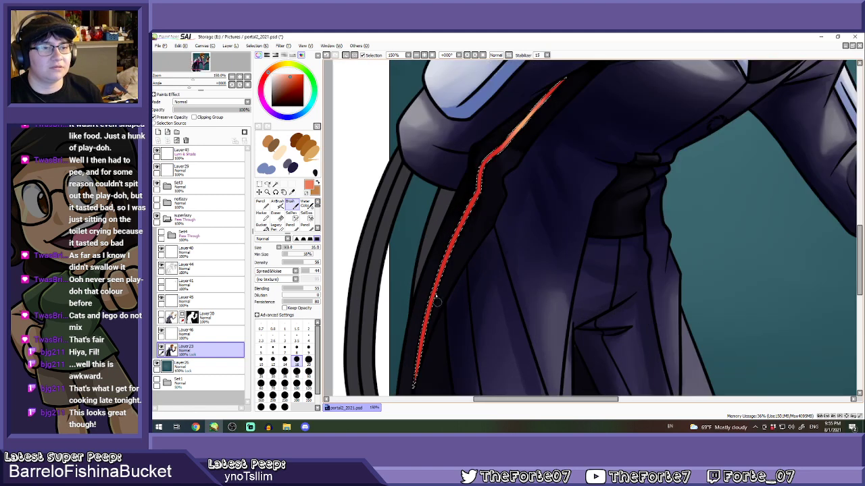
{"action": "left_click", "coordinate": [296, 373]}
{"action": "mouse_move", "coordinate": [435, 294]}
{"action": "left_mouse_down"}
{"action": "mouse_move", "coordinate": [438, 280]}
{"action": "mouse_move", "coordinate": [426, 317]}
{"action": "mouse_move", "coordinate": [442, 269]}
{"action": "left_mouse_up"}
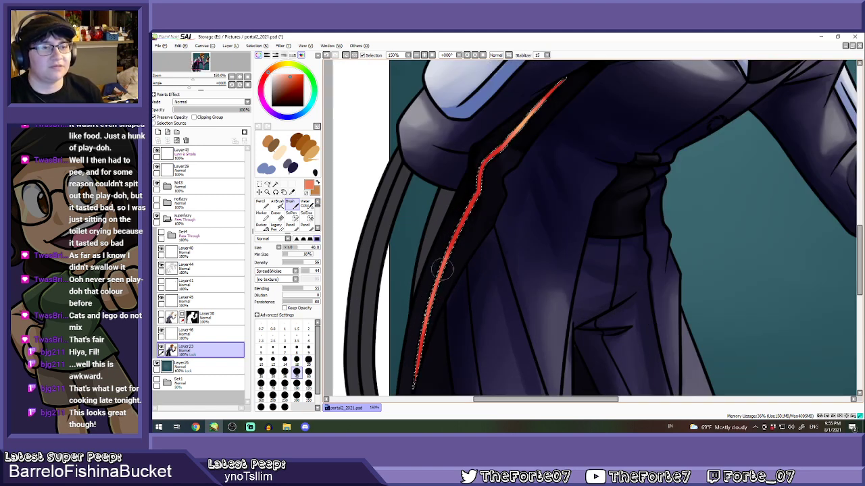
Paint a pale yellow-orange highlight on the stripe's lower part with the Brush at size 16, and clear the stripe selection
{"action": "right_click", "coordinate": [518, 127]}
{"action": "left_click", "coordinate": [488, 155], "text": "alt"}
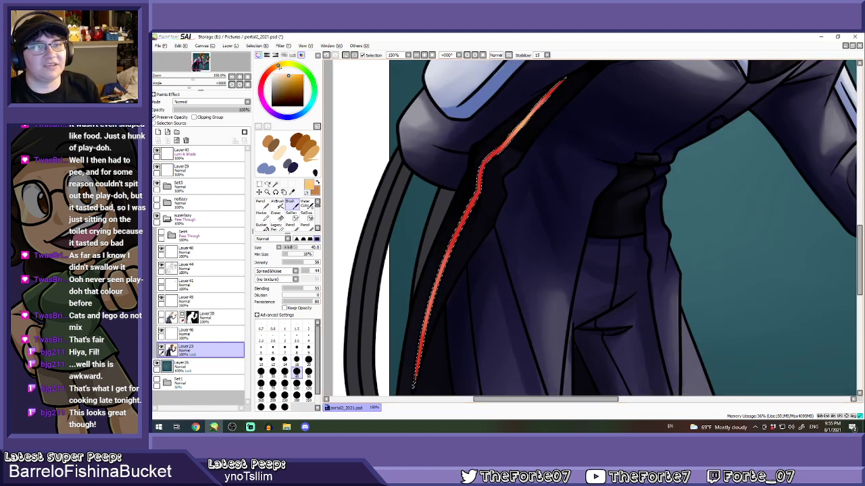
{"action": "left_click", "coordinate": [296, 359]}
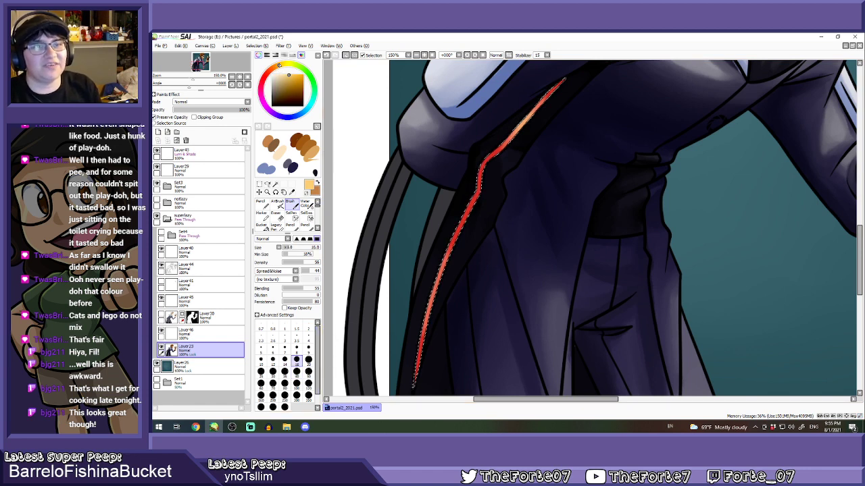
{"action": "left_click", "coordinate": [279, 65]}
{"action": "left_click", "coordinate": [285, 74]}
{"action": "left_click_drag", "start_coordinate": [426, 318], "coordinate": [437, 278]}
{"action": "left_click", "coordinate": [264, 46]}
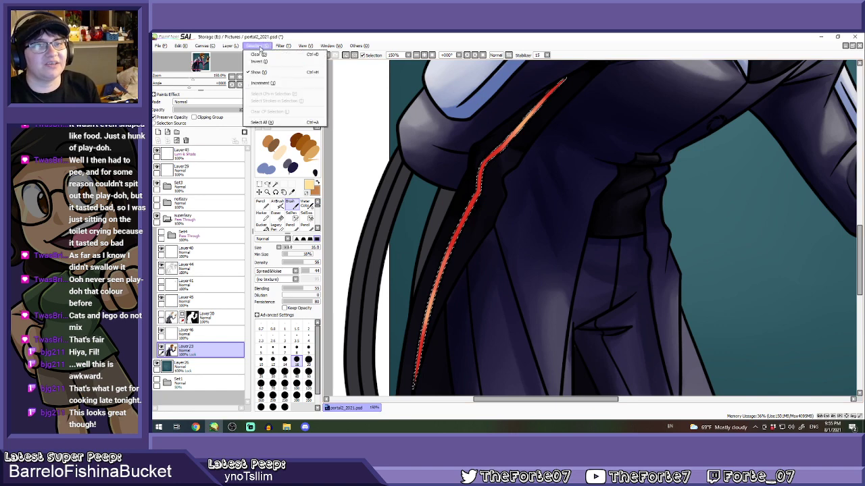
{"action": "left_click", "coordinate": [264, 54]}
{"action": "scroll", "coordinate": [412, 242], "scroll_direction": "down", "scroll_amount": 5}
{"action": "scroll", "coordinate": [437, 230], "scroll_direction": "up", "scroll_amount": 2}
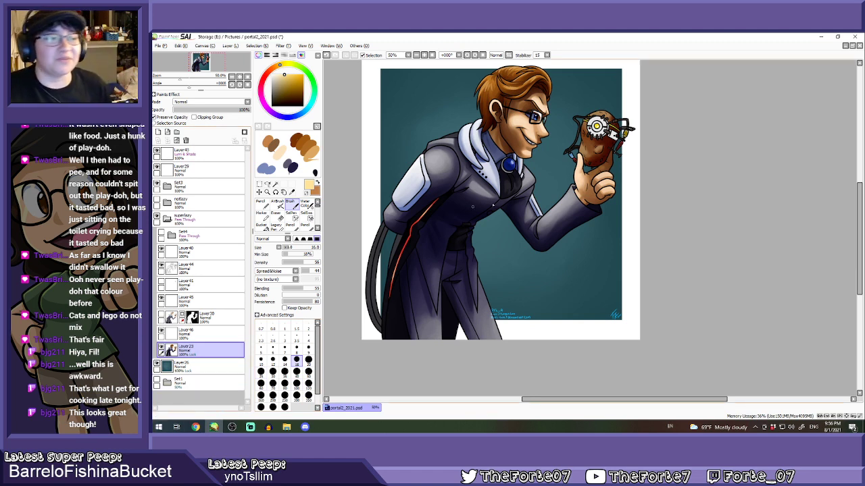
Sample a dark blue from the brooch and rework the gem's shading around its highlight with the Brush at size 12
{"action": "scroll", "coordinate": [507, 164], "scroll_direction": "up", "scroll_amount": 8}
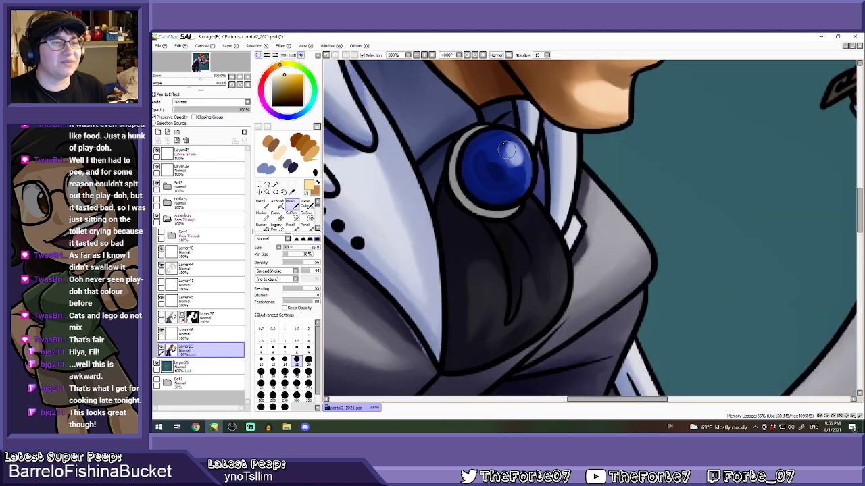
{"action": "left_click", "coordinate": [497, 171], "text": "alt"}
{"action": "left_click", "coordinate": [272, 358]}
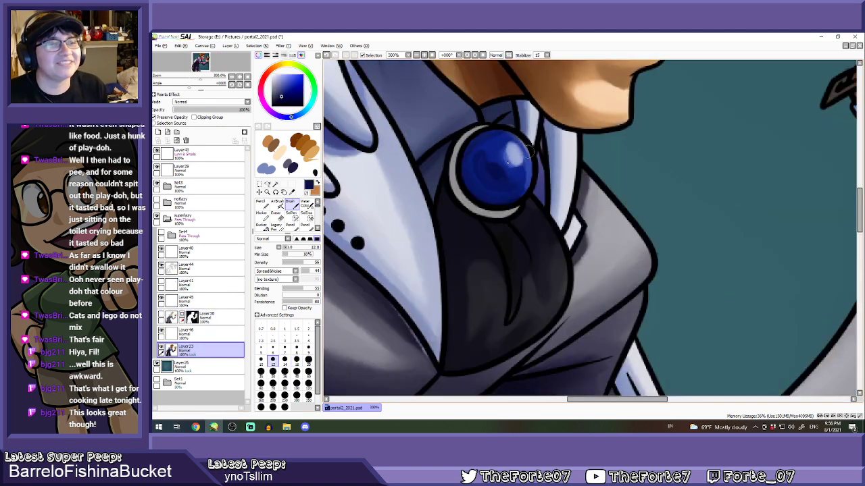
{"action": "mouse_move", "coordinate": [508, 162]}
{"action": "left_mouse_down"}
{"action": "mouse_move", "coordinate": [497, 178]}
{"action": "mouse_move", "coordinate": [479, 165]}
{"action": "mouse_move", "coordinate": [503, 179]}
{"action": "mouse_move", "coordinate": [491, 180]}
{"action": "mouse_move", "coordinate": [490, 145]}
{"action": "mouse_move", "coordinate": [482, 158]}
{"action": "mouse_move", "coordinate": [497, 144]}
{"action": "left_mouse_up"}
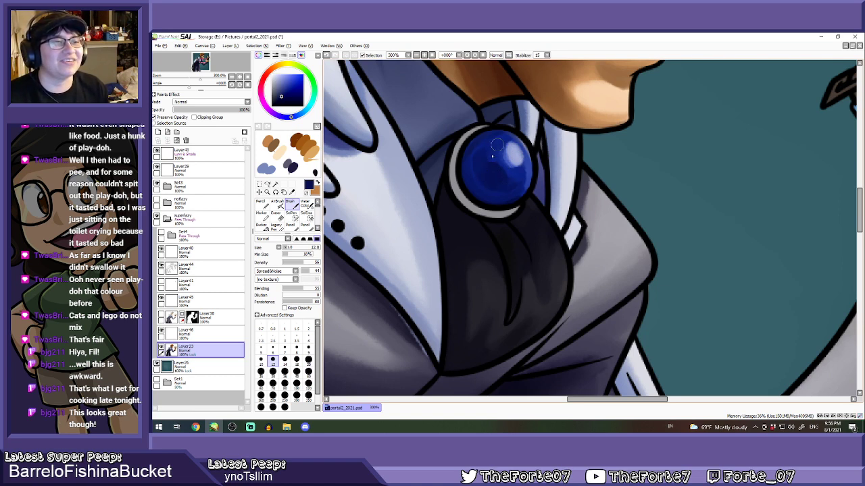
{"action": "scroll", "coordinate": [509, 171], "scroll_direction": "down", "scroll_amount": 3}
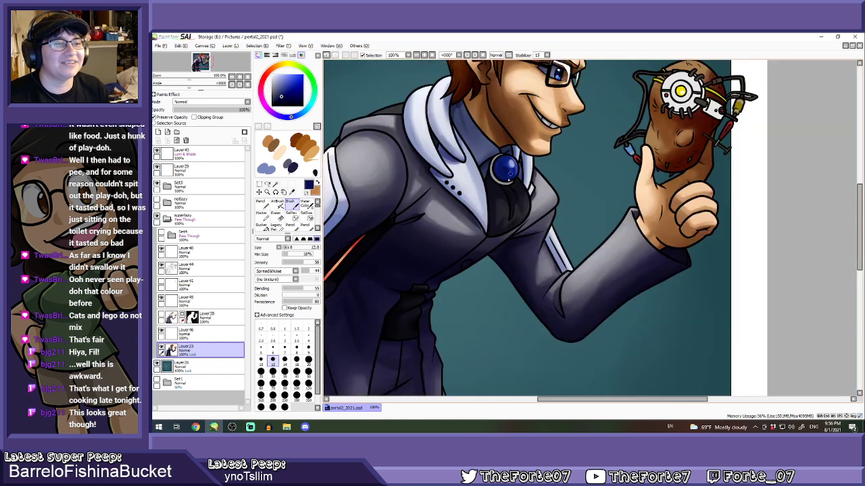
{"action": "scroll", "coordinate": [509, 170], "scroll_direction": "down", "scroll_amount": 2}
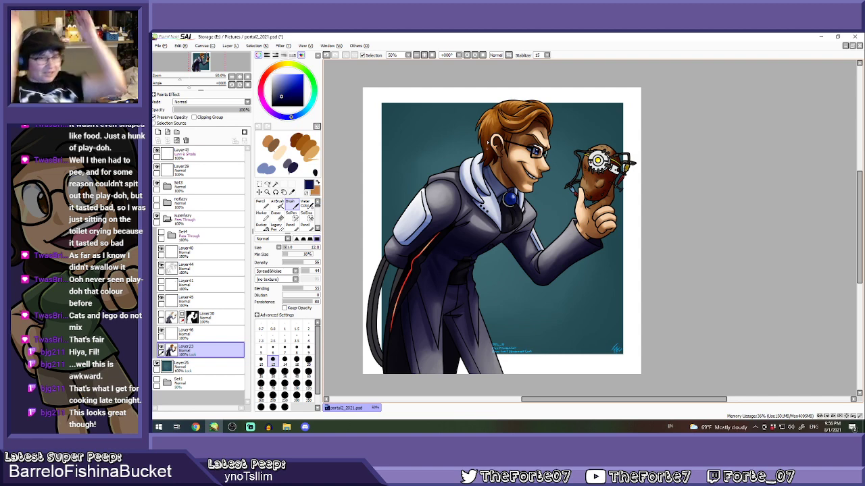
Sample a dark brown from the forehead shadow below the hairline
{"action": "scroll", "coordinate": [526, 141], "scroll_direction": "up", "scroll_amount": 3}
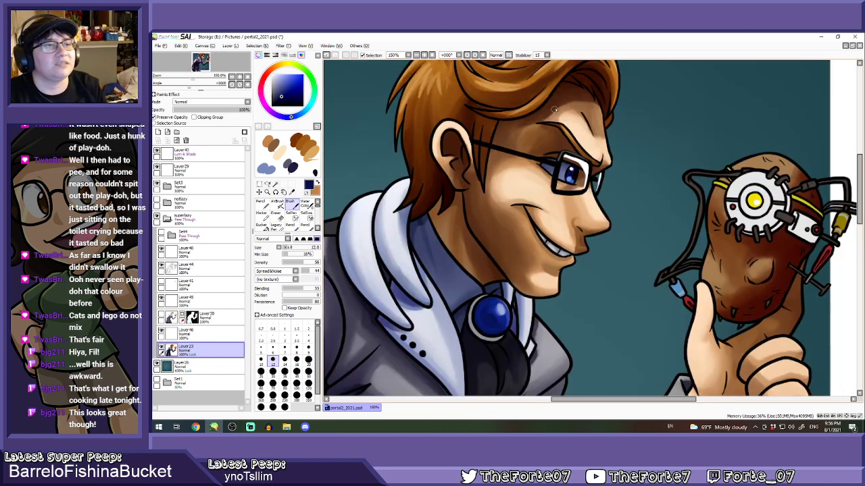
{"action": "right_click", "coordinate": [553, 106]}
{"action": "scroll", "coordinate": [554, 107], "scroll_direction": "down", "scroll_amount": 1}
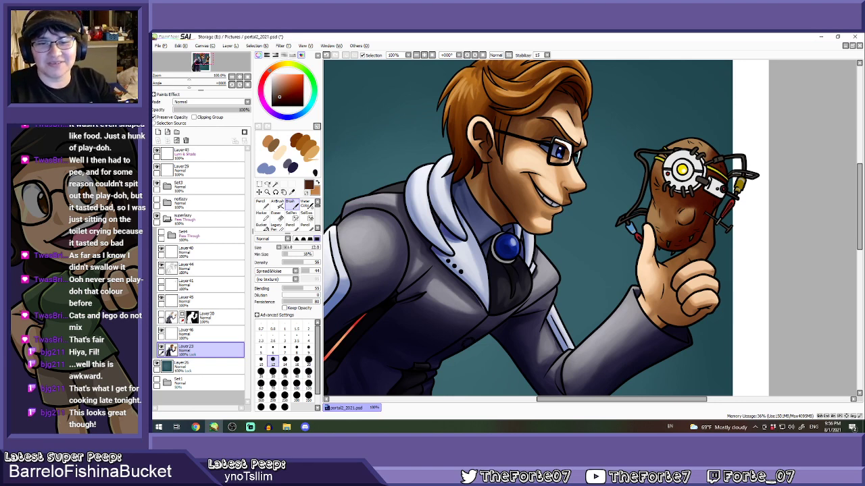
{"action": "key", "text": "alt+Tab"}
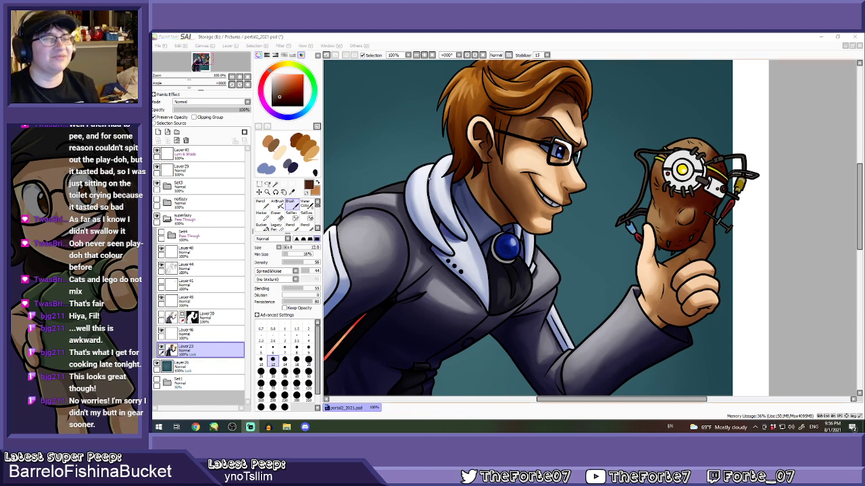
{"action": "key", "text": "alt+Tab"}
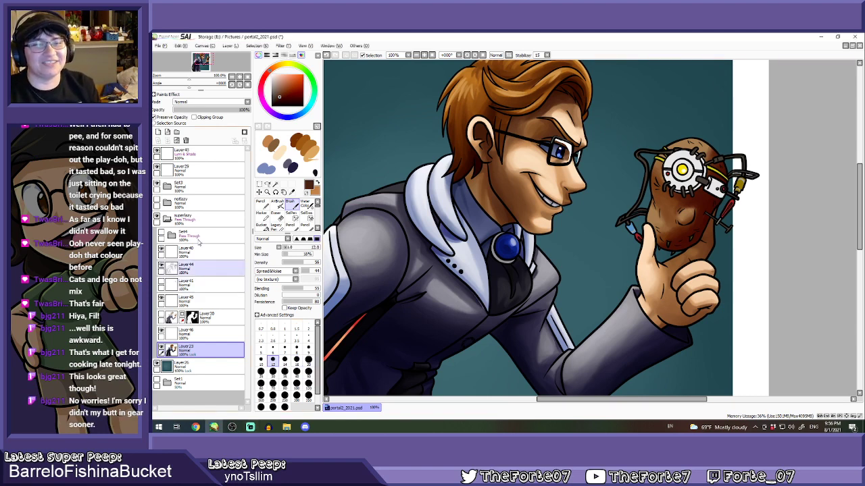
{"action": "left_click", "coordinate": [167, 185]}
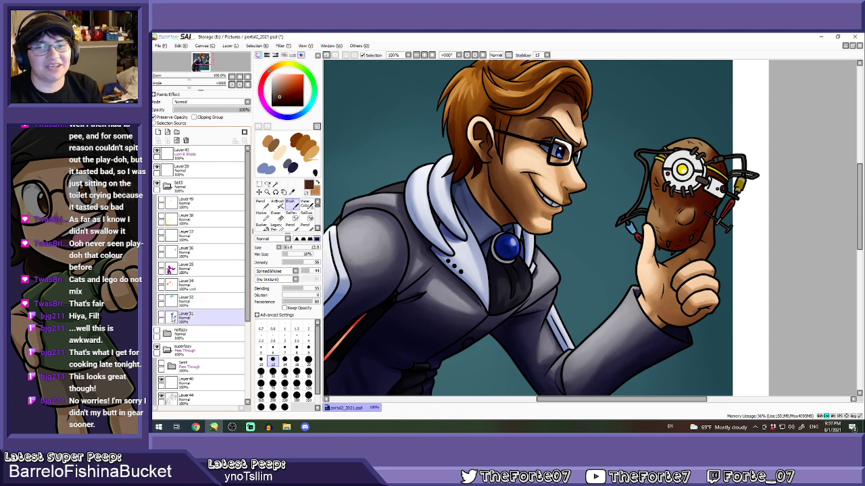
{"action": "left_click", "coordinate": [167, 185]}
{"action": "left_click", "coordinate": [181, 317]}
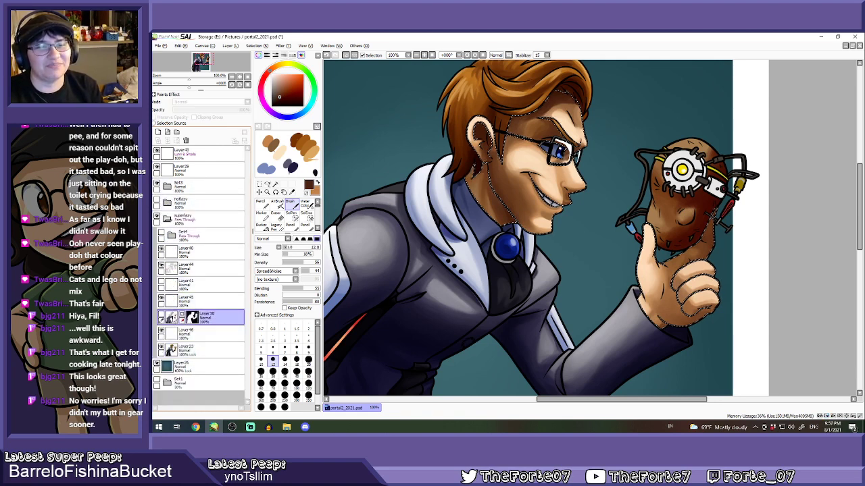
{"action": "left_click", "coordinate": [308, 359]}
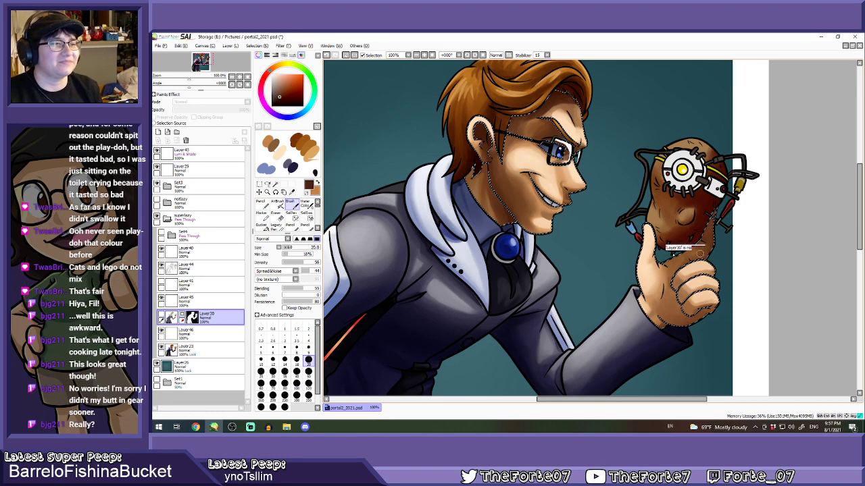
{"action": "key", "text": "ctrl+d"}
{"action": "left_click", "coordinate": [177, 349]}
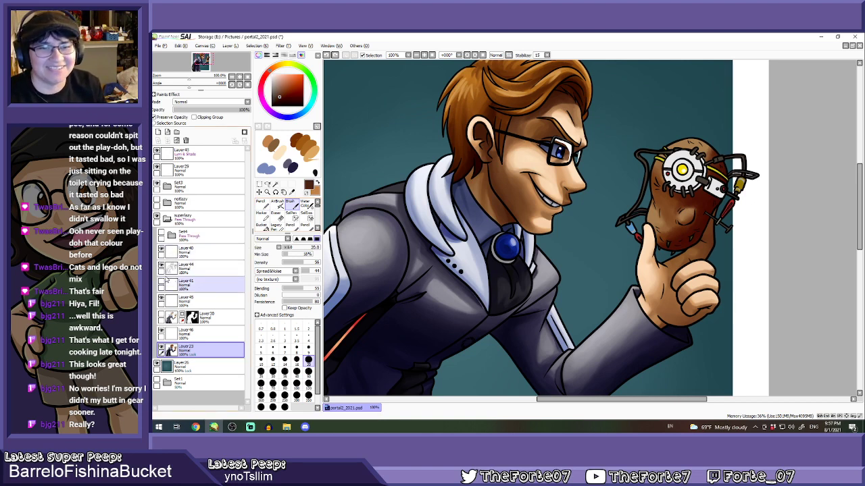
Load the skin area from Layer31 in the Set3 folder as a selection while keeping Layer23 active
{"action": "left_click", "coordinate": [168, 187]}
{"action": "left_click", "coordinate": [172, 316], "text": "ctrl"}
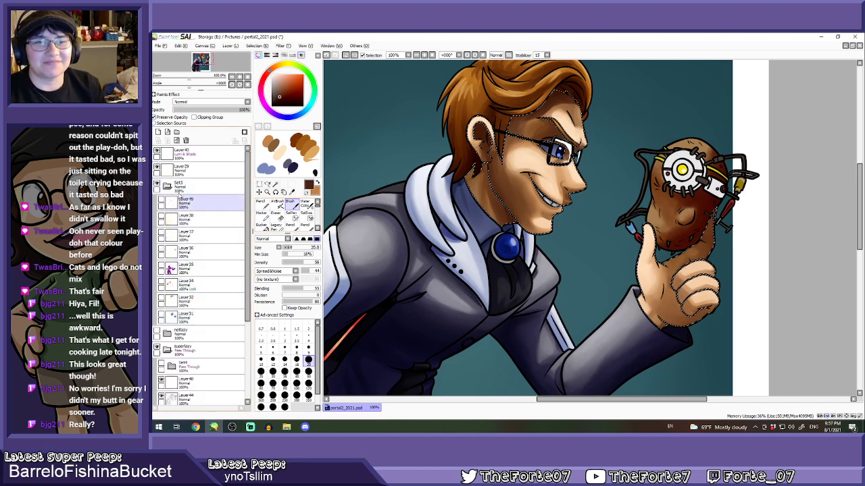
{"action": "left_click", "coordinate": [167, 187]}
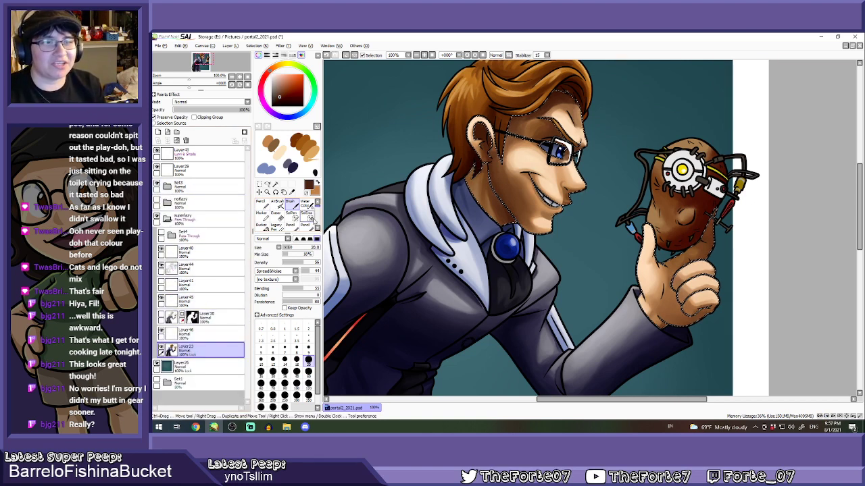
Shade the finger behind the potato and the lower hand in dark brown with the Brush at size 16, density 73 and blending 29
{"action": "left_click", "coordinate": [285, 371]}
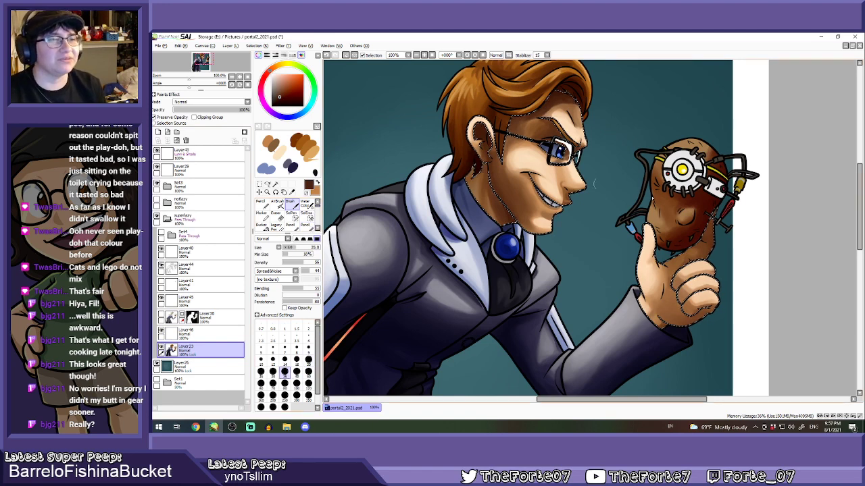
{"action": "scroll", "coordinate": [709, 234], "scroll_direction": "up", "scroll_amount": 1}
{"action": "scroll", "coordinate": [709, 237], "scroll_direction": "up", "scroll_amount": 1}
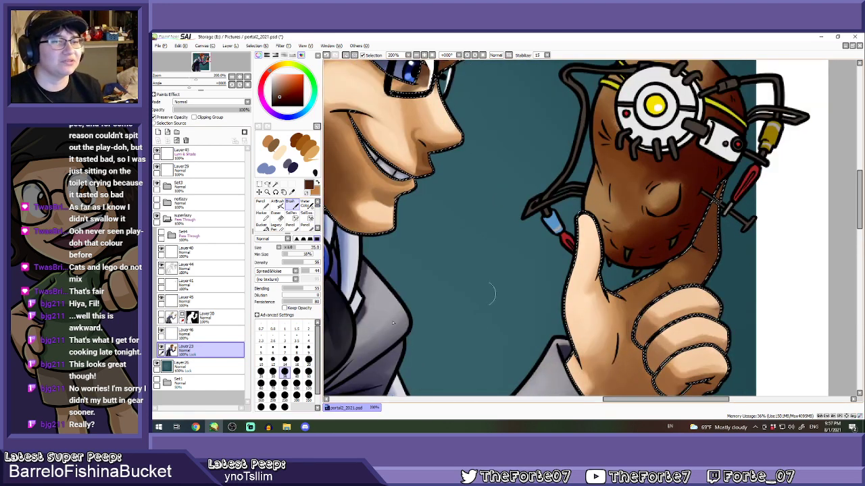
{"action": "left_click", "coordinate": [293, 289]}
{"action": "left_click", "coordinate": [311, 262]}
{"action": "left_click", "coordinate": [297, 362]}
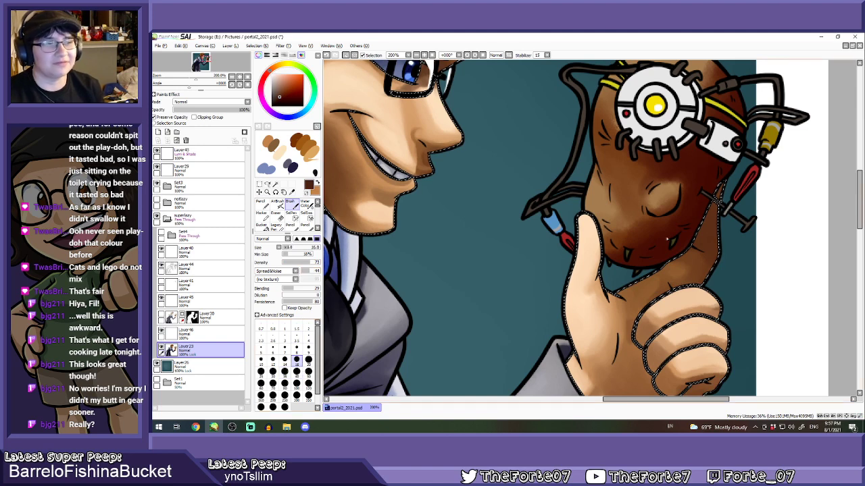
{"action": "mouse_move", "coordinate": [682, 249]}
{"action": "left_mouse_down"}
{"action": "mouse_move", "coordinate": [711, 274]}
{"action": "mouse_move", "coordinate": [720, 183]}
{"action": "left_mouse_up"}
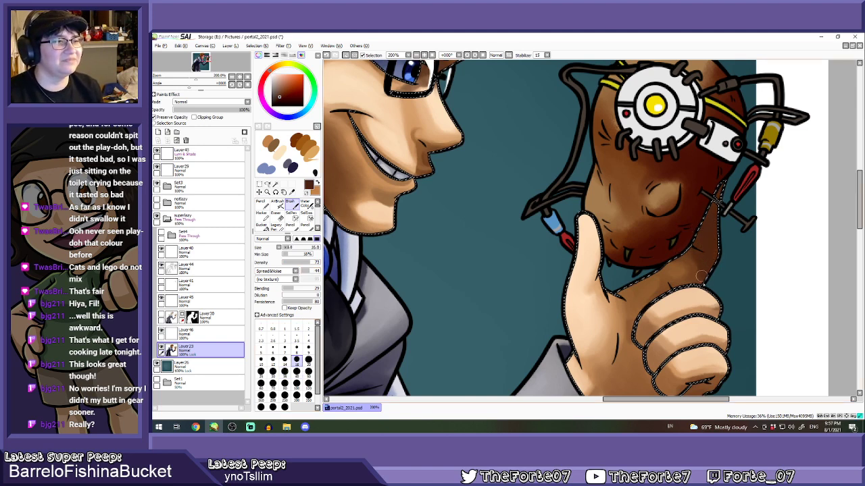
{"action": "scroll", "coordinate": [697, 280], "scroll_direction": "down", "scroll_amount": 1}
{"action": "mouse_move", "coordinate": [694, 336]}
{"action": "left_mouse_down"}
{"action": "mouse_move", "coordinate": [696, 358]}
{"action": "mouse_move", "coordinate": [682, 368]}
{"action": "mouse_move", "coordinate": [638, 370]}
{"action": "mouse_move", "coordinate": [679, 365]}
{"action": "mouse_move", "coordinate": [653, 322]}
{"action": "left_mouse_up"}
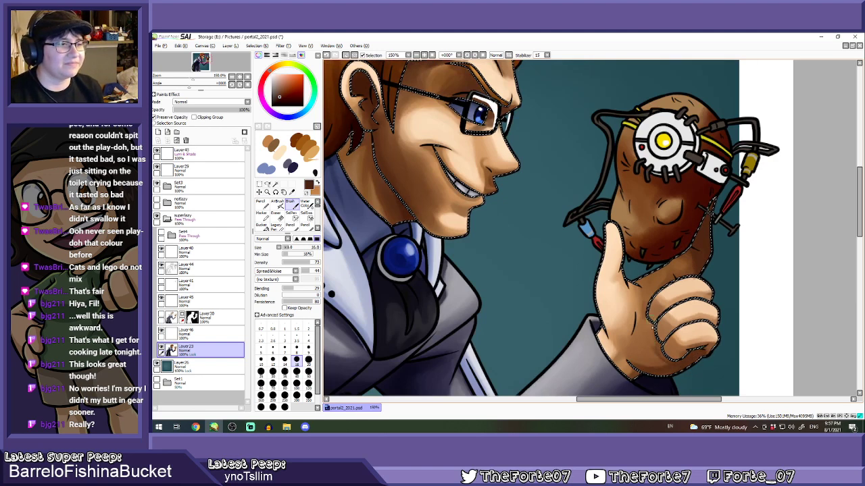
Lower the brush blending to 13 and deepen the shadows on the wrist and the palm crease
{"action": "left_click", "coordinate": [287, 288]}
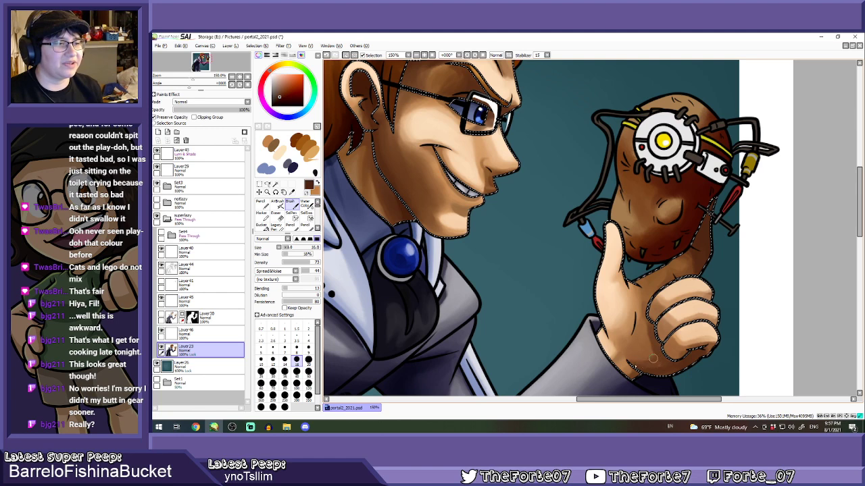
{"action": "left_click_drag", "start_coordinate": [634, 337], "coordinate": [636, 317]}
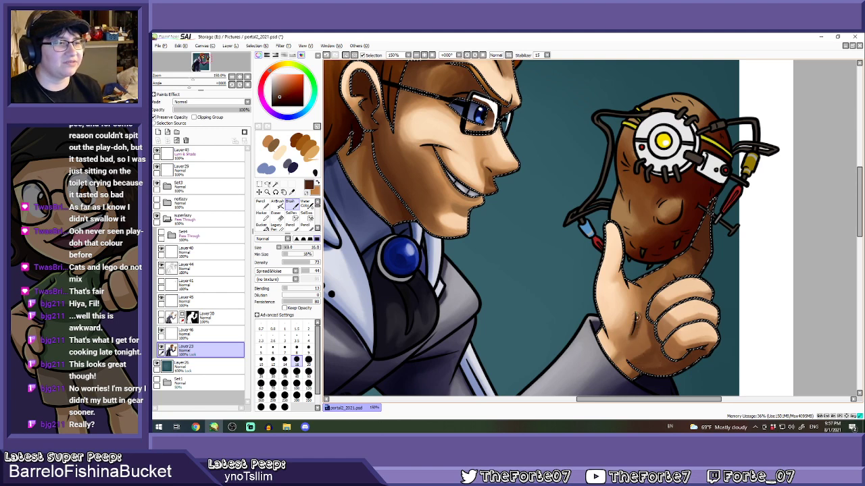
{"action": "scroll", "coordinate": [643, 303], "scroll_direction": "down", "scroll_amount": 3}
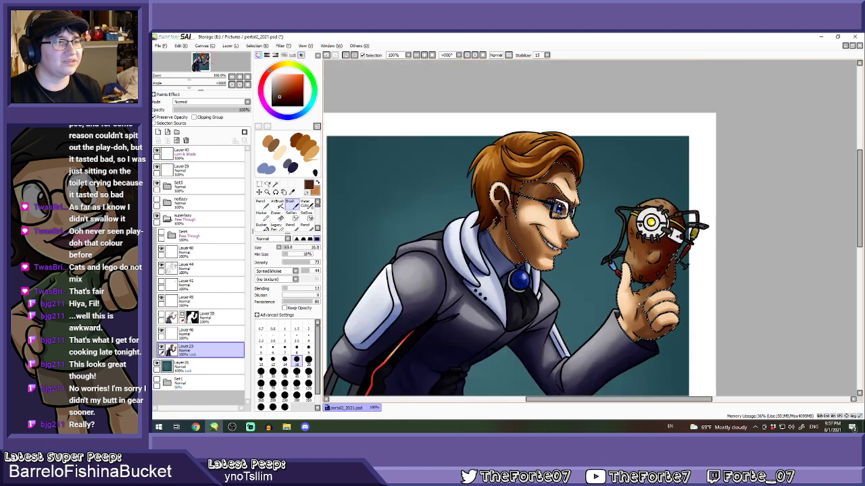
Set the Brush to size 20, density 28 and blending 48, and softly shade the palm beside the curled fingers
{"action": "scroll", "coordinate": [655, 352], "scroll_direction": "up", "scroll_amount": 3}
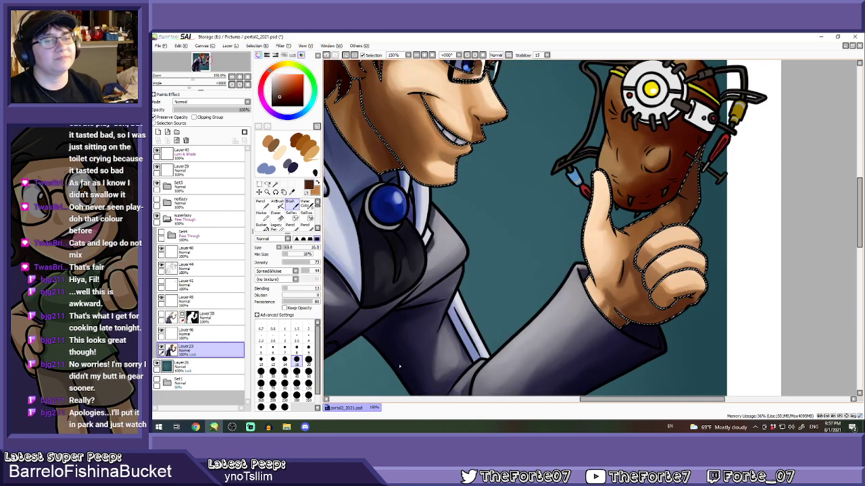
{"action": "left_click", "coordinate": [301, 288]}
{"action": "left_click", "coordinate": [299, 263]}
{"action": "left_click", "coordinate": [309, 362]}
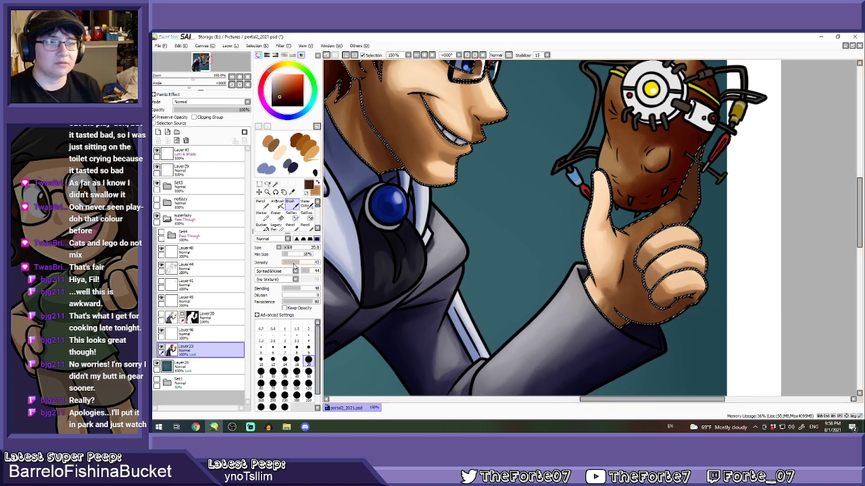
{"action": "left_click", "coordinate": [293, 263]}
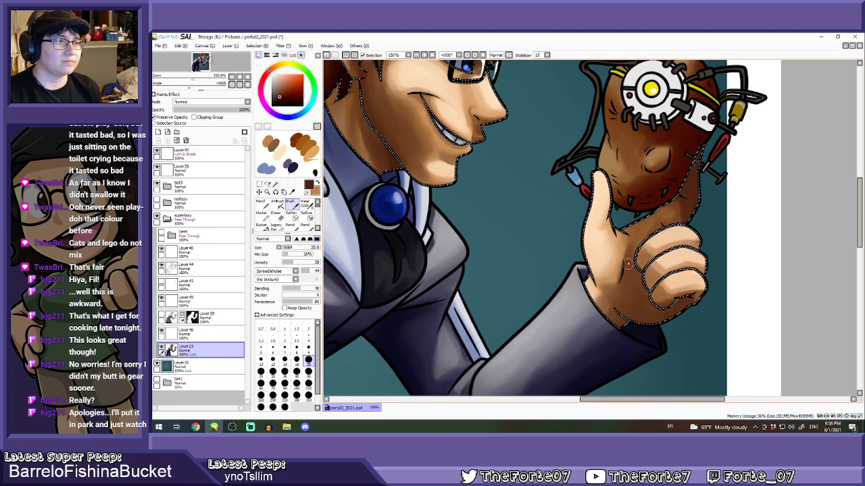
{"action": "scroll", "coordinate": [639, 230], "scroll_direction": "down", "scroll_amount": 2}
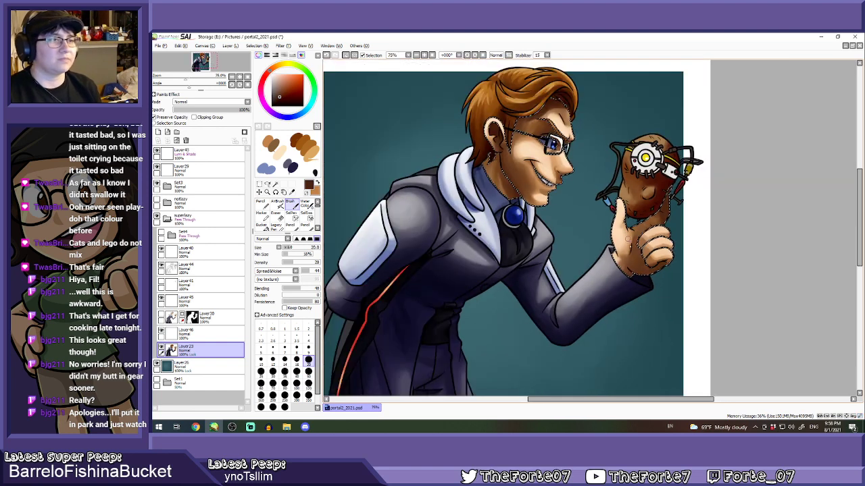
Touch up the thumb and palm in sampled skin tones with the Brush at size 14, and clear the selection
{"action": "scroll", "coordinate": [627, 234], "scroll_direction": "up", "scroll_amount": 1}
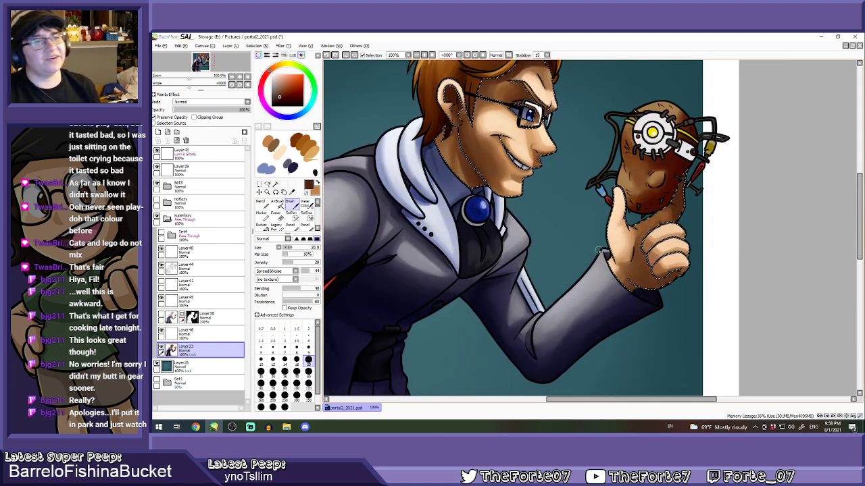
{"action": "key", "text": "bracketleft"}
{"action": "key", "text": "bracketleft"}
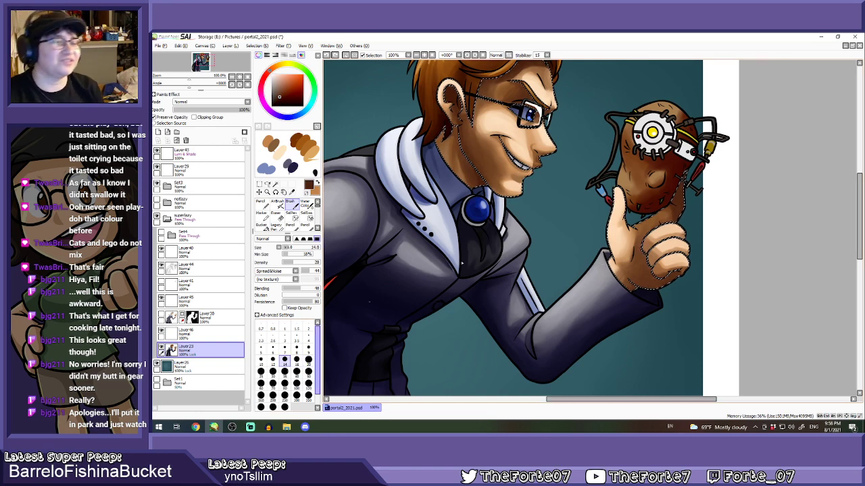
{"action": "scroll", "coordinate": [645, 228], "scroll_direction": "up", "scroll_amount": 1}
{"action": "left_click", "coordinate": [645, 228], "text": "alt"}
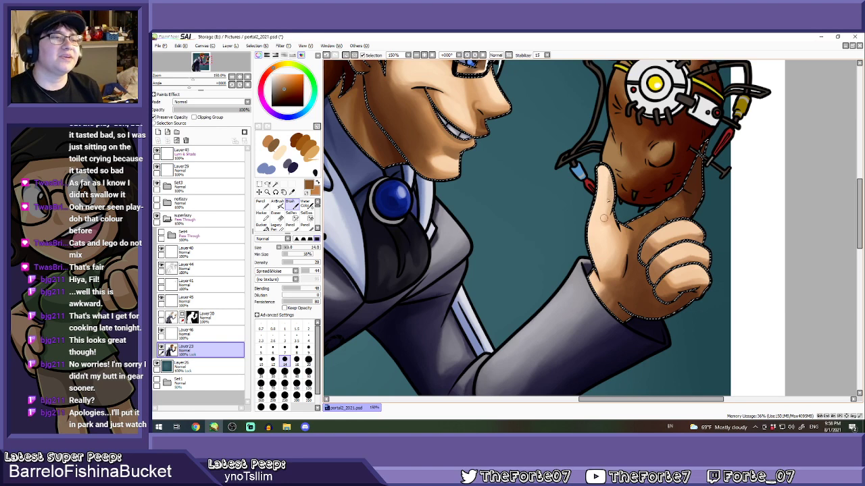
{"action": "scroll", "coordinate": [605, 193], "scroll_direction": "down", "scroll_amount": 3}
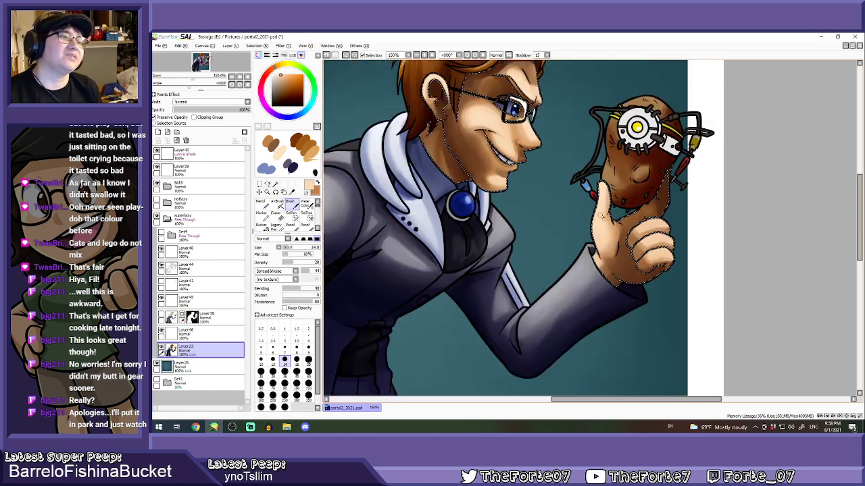
{"action": "left_click", "coordinate": [257, 45]}
{"action": "left_click", "coordinate": [260, 54]}
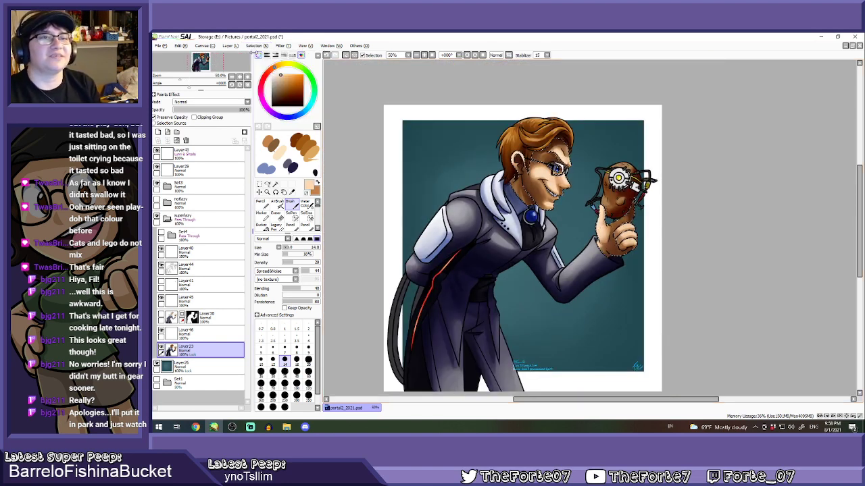
Compare the current painting with the earlier version by repeatedly toggling the notlazy folder's visibility, leaving it hidden
{"action": "scroll", "coordinate": [448, 163], "scroll_direction": "down", "scroll_amount": 1}
{"action": "scroll", "coordinate": [524, 194], "scroll_direction": "up", "scroll_amount": 2}
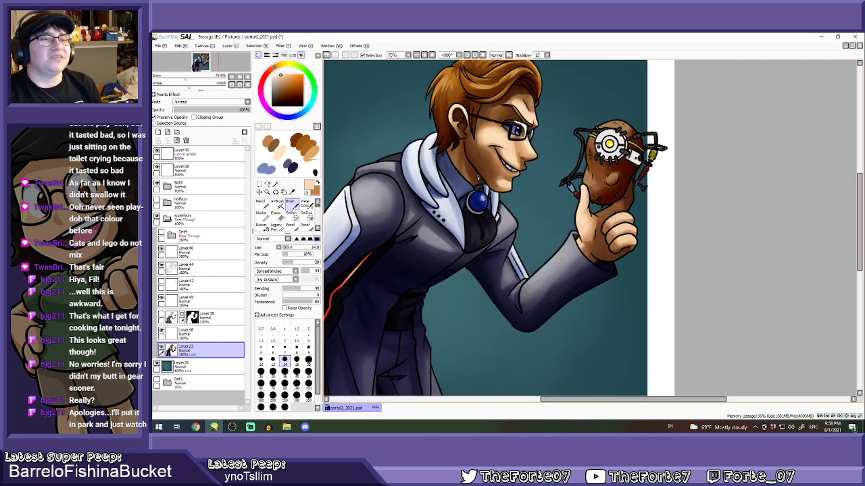
{"action": "scroll", "coordinate": [478, 180], "scroll_direction": "down", "scroll_amount": 2}
{"action": "scroll", "coordinate": [481, 182], "scroll_direction": "up", "scroll_amount": 1}
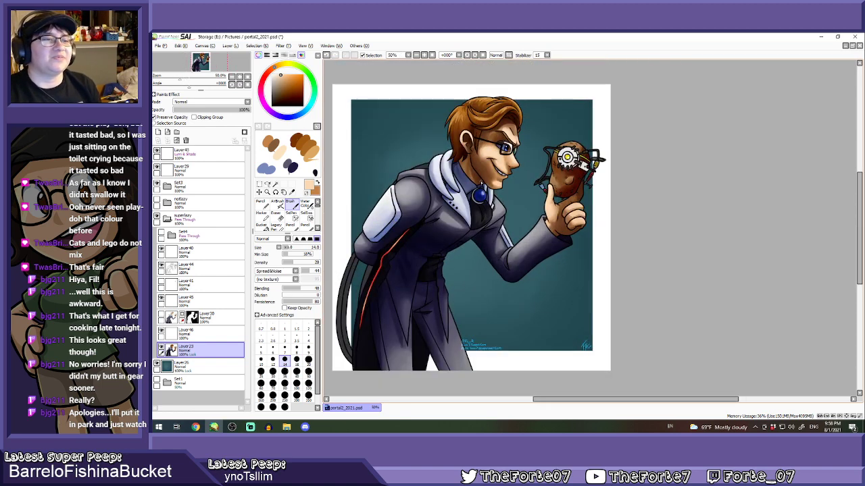
{"action": "left_click", "coordinate": [158, 203]}
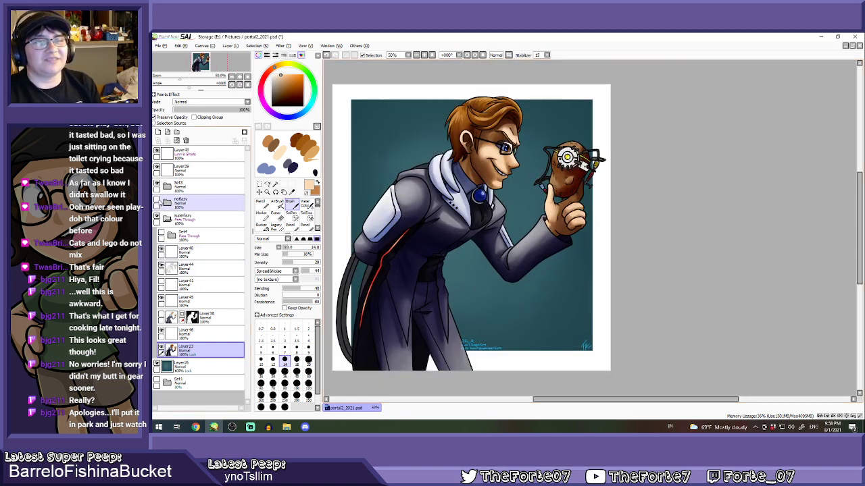
{"action": "left_click", "coordinate": [159, 203]}
{"action": "left_click", "coordinate": [158, 202]}
{"action": "left_click", "coordinate": [158, 203]}
{"action": "left_click", "coordinate": [159, 203]}
{"action": "left_click", "coordinate": [159, 202]}
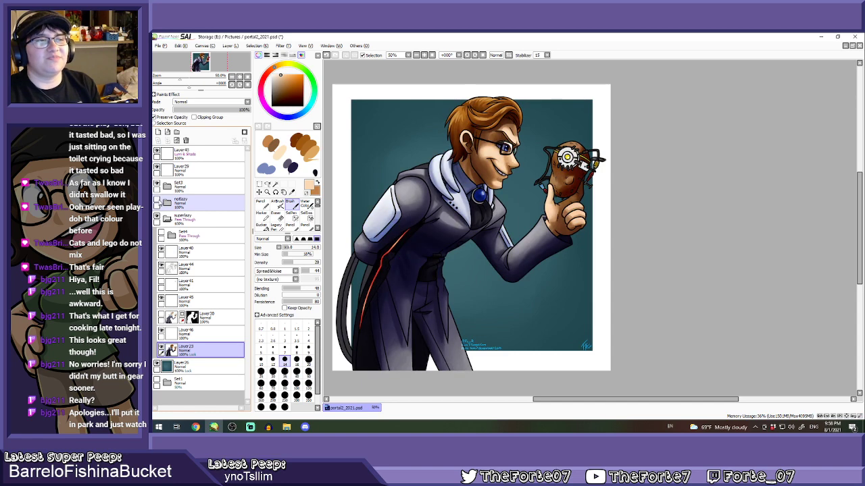
{"action": "left_click", "coordinate": [158, 203]}
{"action": "left_click", "coordinate": [159, 203]}
{"action": "left_click", "coordinate": [159, 203]}
{"action": "left_click", "coordinate": [159, 202]}
{"action": "left_click", "coordinate": [158, 203]}
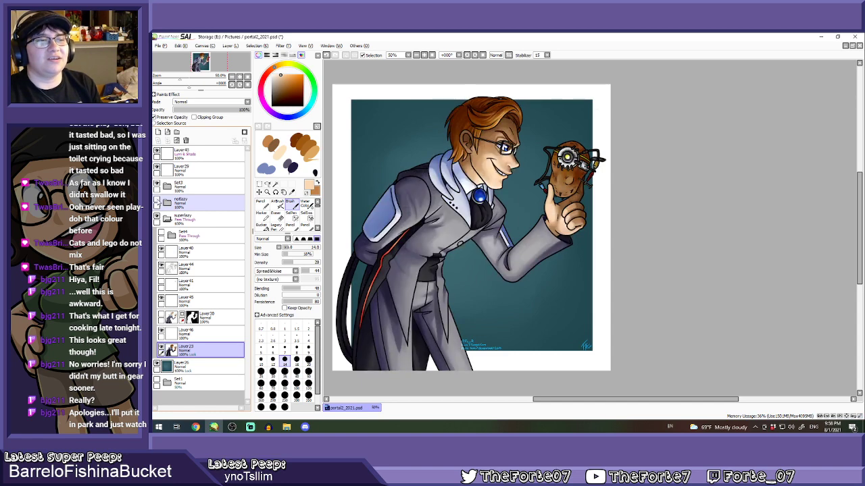
{"action": "left_click", "coordinate": [159, 202]}
{"action": "left_click", "coordinate": [159, 203]}
{"action": "left_click", "coordinate": [159, 203]}
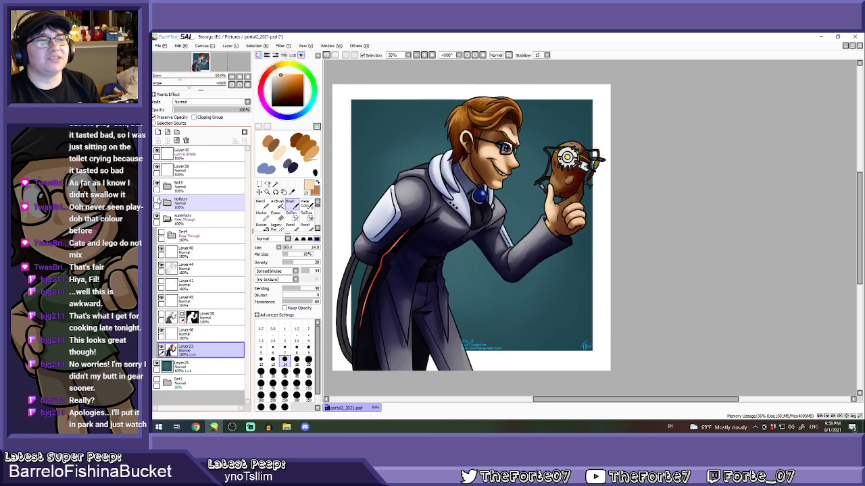
{"action": "left_click", "coordinate": [159, 203]}
{"action": "left_click", "coordinate": [159, 203]}
{"action": "left_click", "coordinate": [159, 202]}
{"action": "left_click", "coordinate": [159, 203]}
{"action": "left_click", "coordinate": [159, 202]}
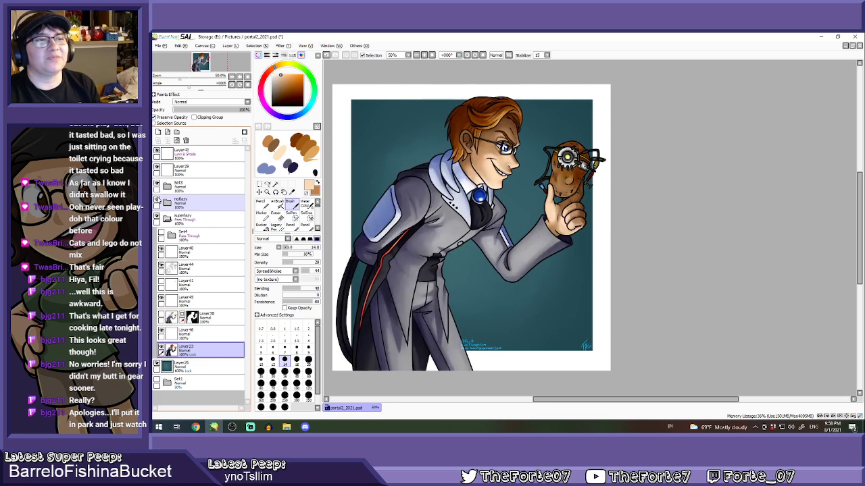
{"action": "left_click", "coordinate": [159, 203]}
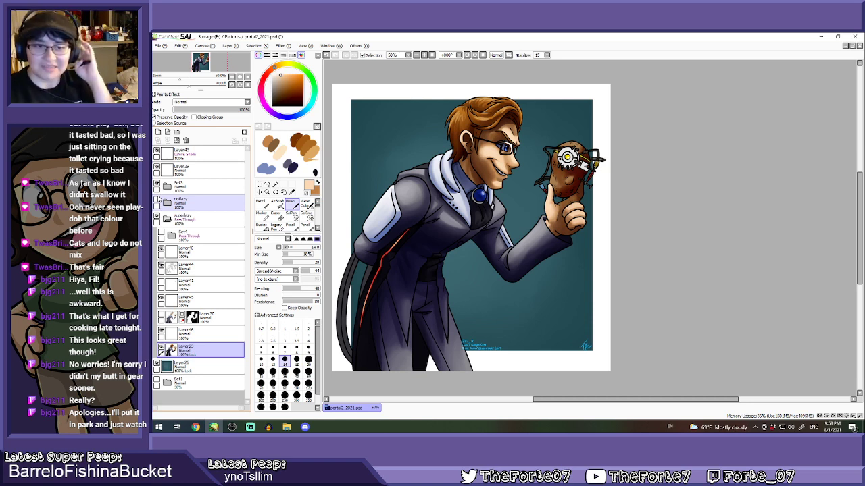
Set the Brush to size 7, density 73 and blending 20, and try a pale yellow highlight along the raised sleeve's fold
{"action": "key", "text": "e"}
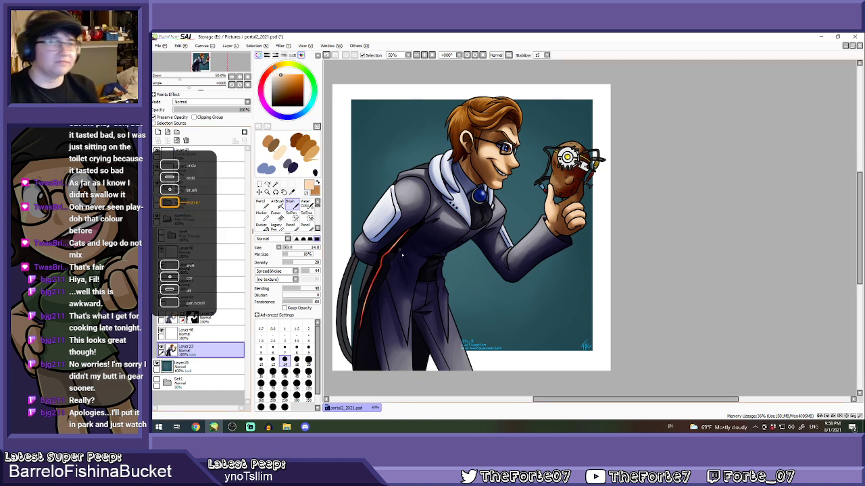
{"action": "mouse_move", "coordinate": [275, 70]}
{"action": "left_mouse_down"}
{"action": "mouse_move", "coordinate": [283, 65]}
{"action": "mouse_move", "coordinate": [286, 75]}
{"action": "left_mouse_up"}
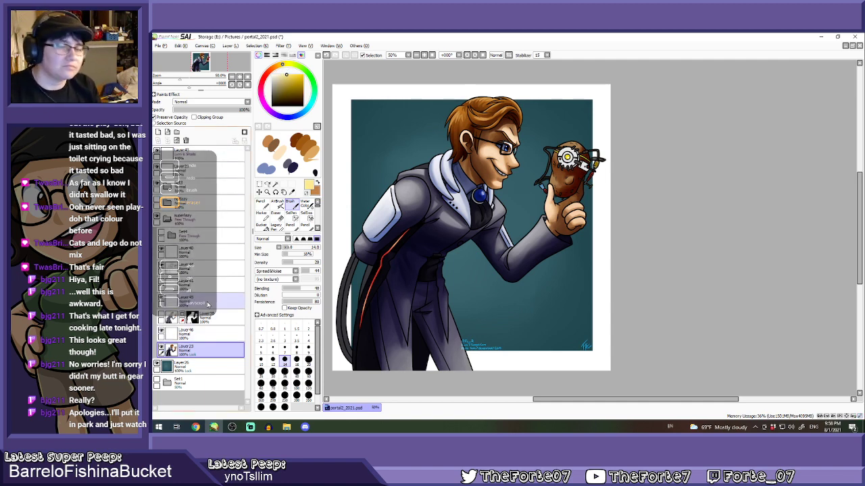
{"action": "left_click", "coordinate": [284, 347]}
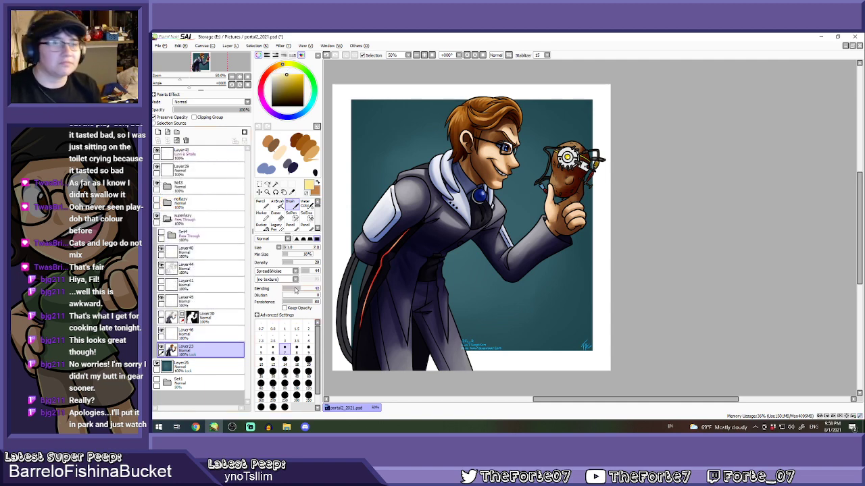
{"action": "scroll", "coordinate": [510, 249], "scroll_direction": "up", "scroll_amount": 1}
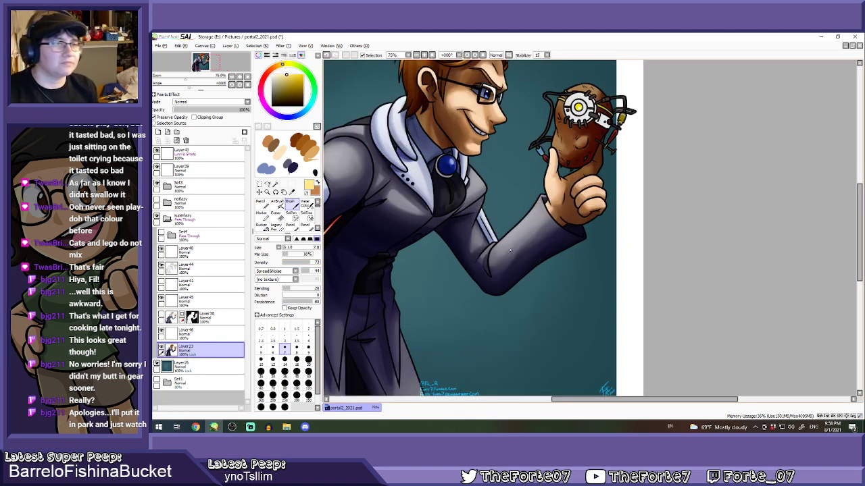
{"action": "scroll", "coordinate": [501, 250], "scroll_direction": "up", "scroll_amount": 3}
{"action": "left_click_drag", "start_coordinate": [480, 266], "coordinate": [522, 216]}
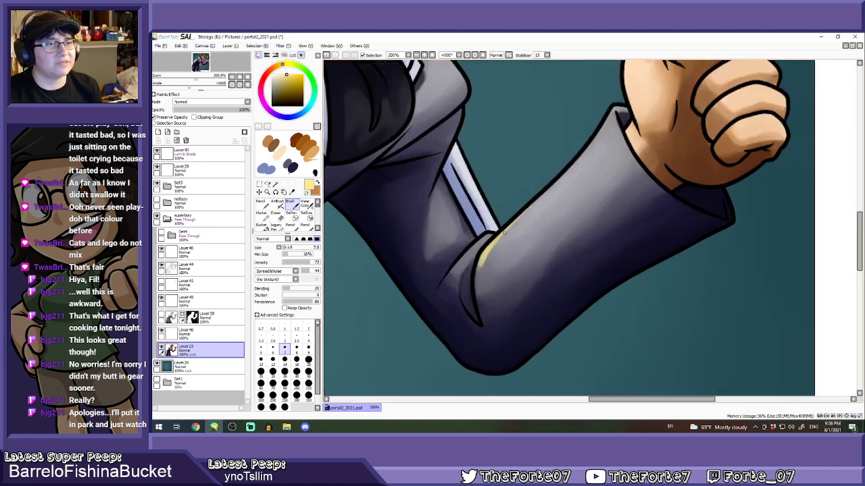
{"action": "scroll", "coordinate": [501, 234], "scroll_direction": "down", "scroll_amount": 2}
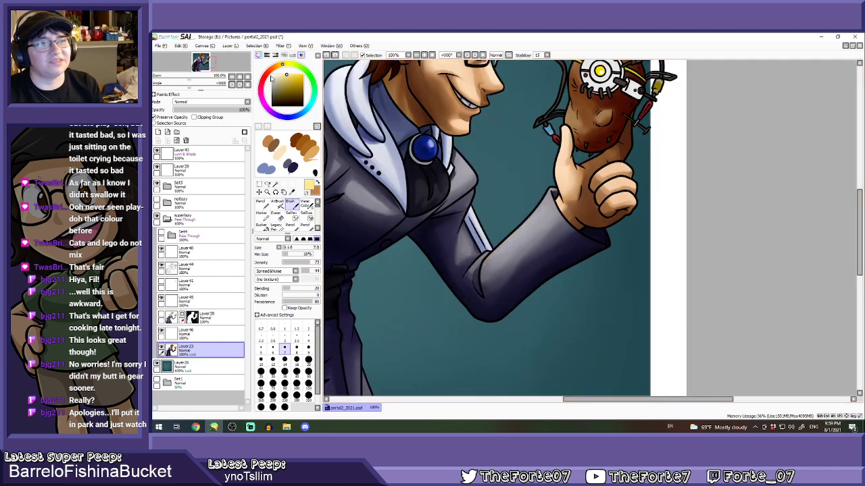
Switch to a paler cream and paint a thin rim highlight along the upper edge of the raised forearm's sleeve
{"action": "left_click", "coordinate": [277, 74]}
{"action": "scroll", "coordinate": [504, 261], "scroll_direction": "up", "scroll_amount": 1}
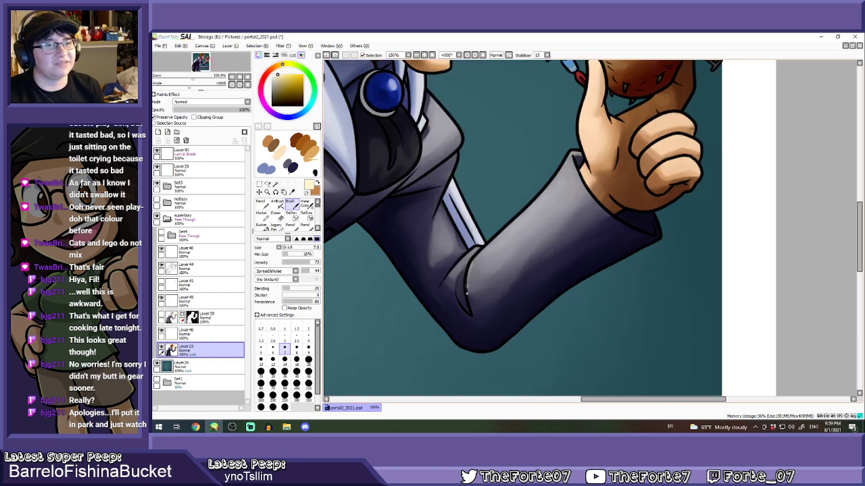
{"action": "mouse_move", "coordinate": [466, 291]}
{"action": "left_mouse_down"}
{"action": "mouse_move", "coordinate": [484, 248]}
{"action": "mouse_move", "coordinate": [570, 155]}
{"action": "left_mouse_up"}
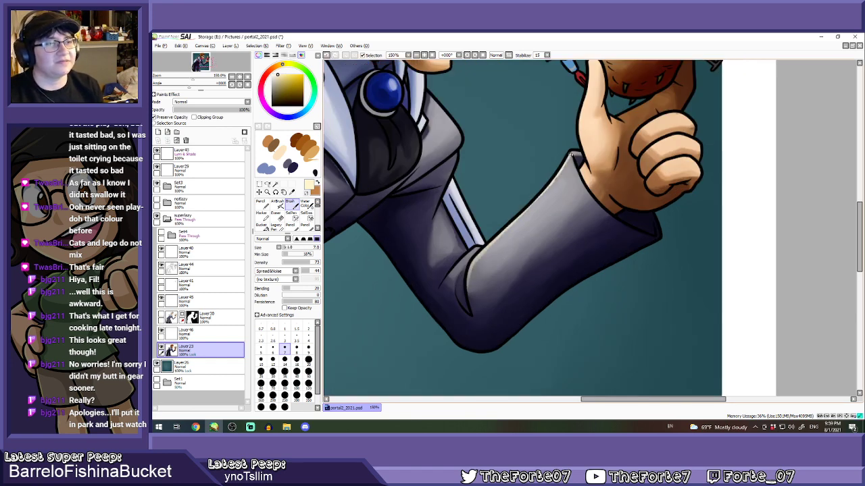
{"action": "scroll", "coordinate": [504, 239], "scroll_direction": "down", "scroll_amount": 3}
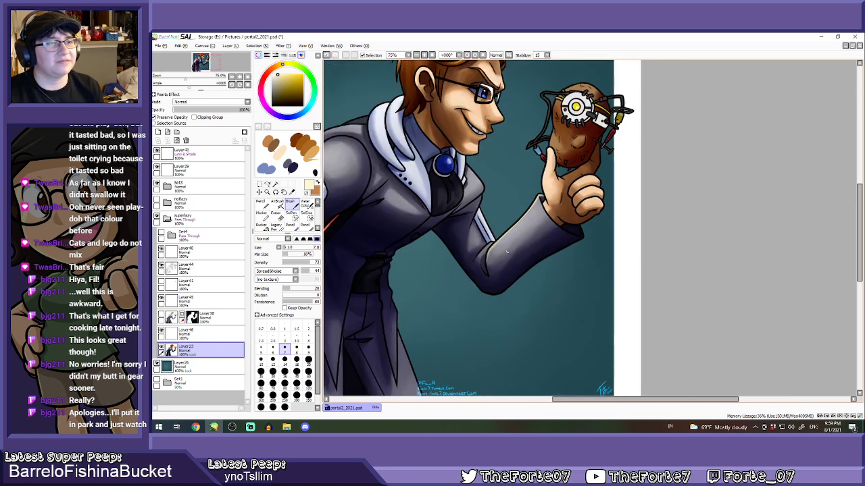
Add cream edge highlights along the white stripe on the upper arm and the outer edge of the coat's lapel
{"action": "scroll", "coordinate": [493, 231], "scroll_direction": "up", "scroll_amount": 4}
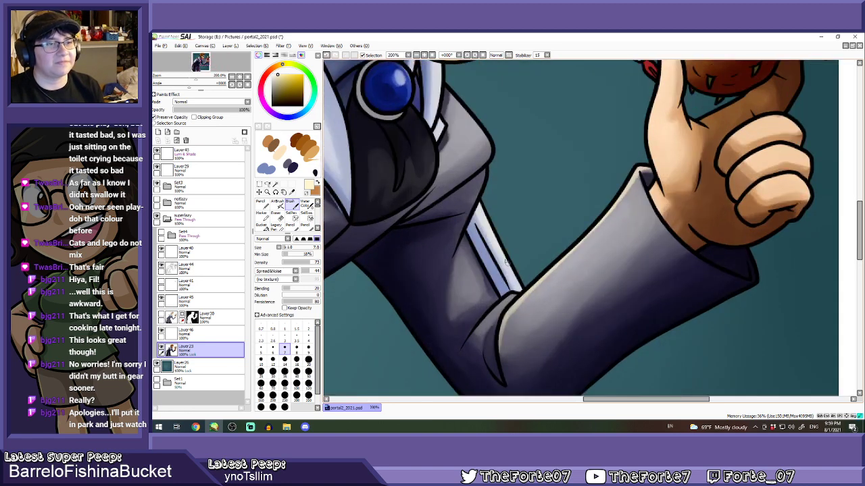
{"action": "key", "text": "ctrl+z"}
{"action": "left_click_drag", "start_coordinate": [484, 212], "coordinate": [519, 286]}
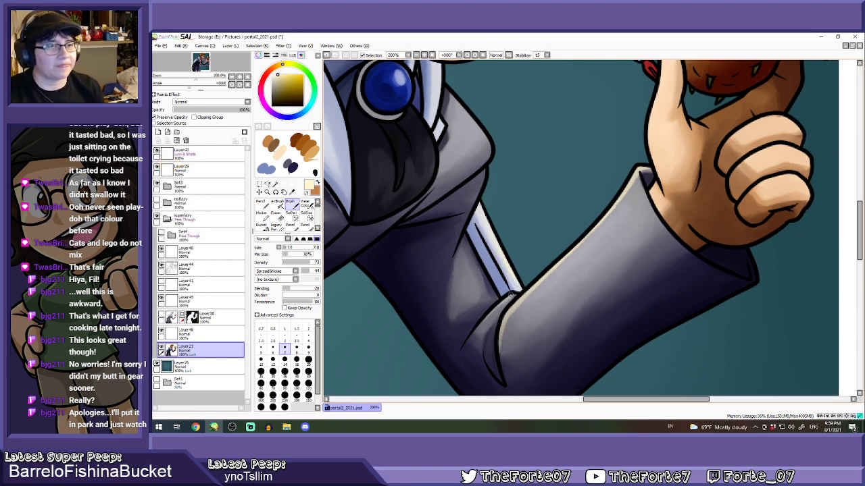
{"action": "scroll", "coordinate": [512, 295], "scroll_direction": "down", "scroll_amount": 3}
{"action": "scroll", "coordinate": [486, 203], "scroll_direction": "up", "scroll_amount": 2}
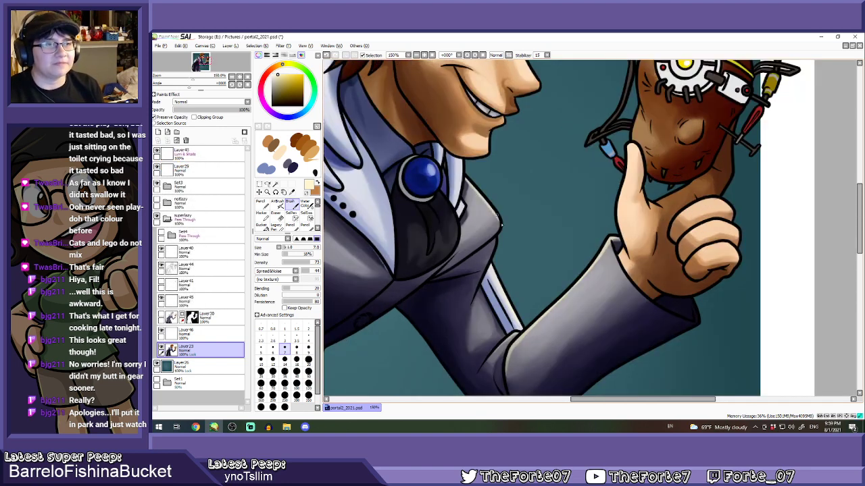
{"action": "scroll", "coordinate": [498, 217], "scroll_direction": "up", "scroll_amount": 1}
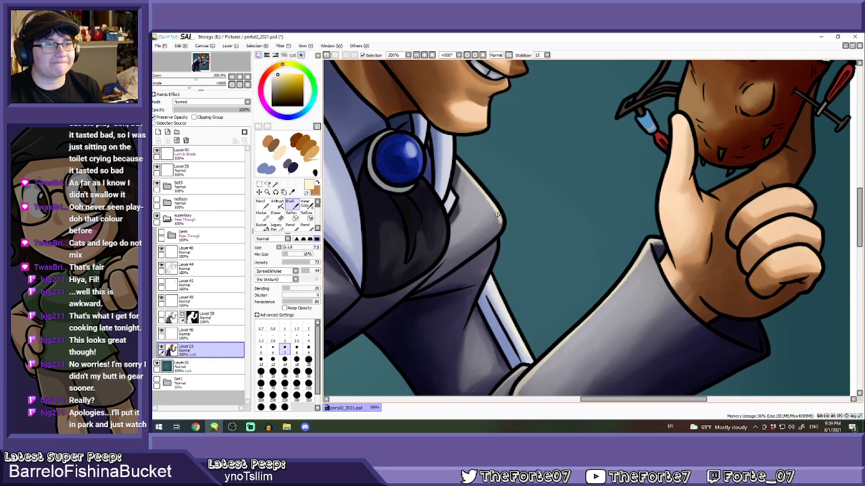
{"action": "scroll", "coordinate": [500, 246], "scroll_direction": "down", "scroll_amount": 5}
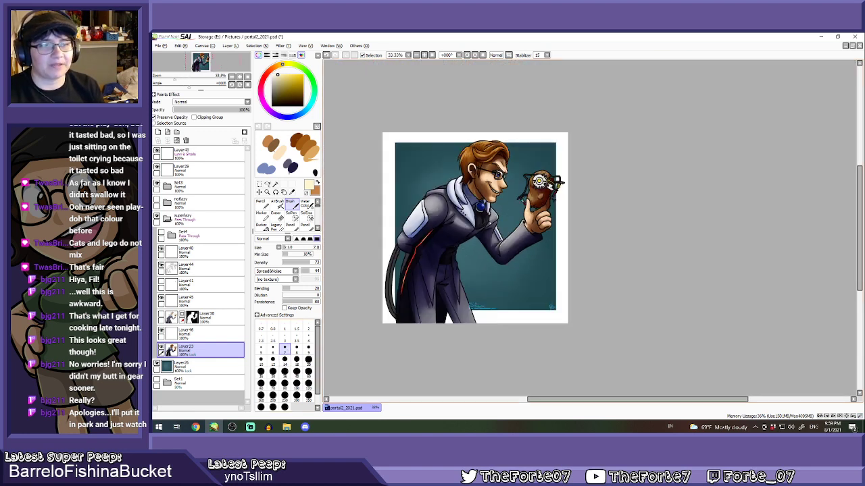
Paint thin cream rim highlights along the edge of the thumb and the outer edges of the potato
{"action": "scroll", "coordinate": [511, 140], "scroll_direction": "up", "scroll_amount": 5}
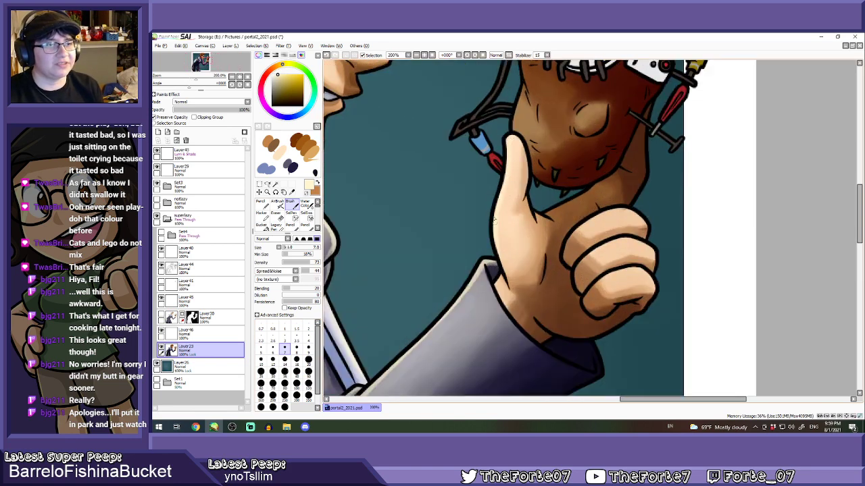
{"action": "scroll", "coordinate": [547, 216], "scroll_direction": "down", "scroll_amount": 5}
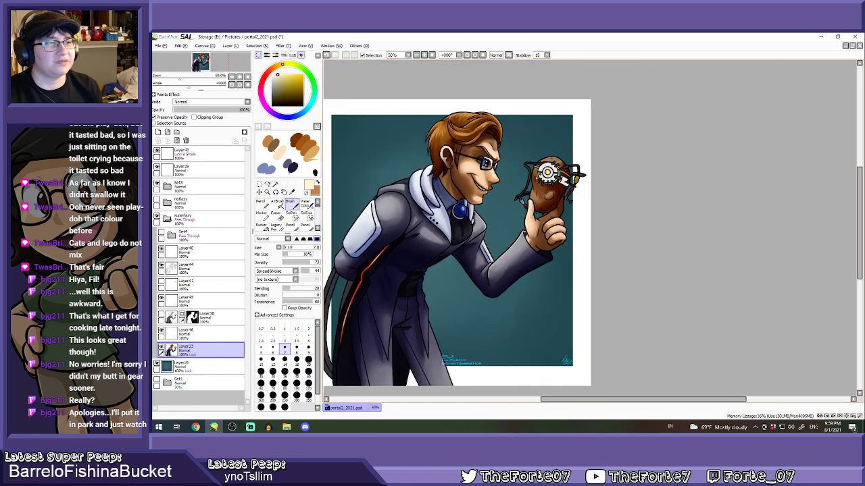
{"action": "scroll", "coordinate": [522, 194], "scroll_direction": "up", "scroll_amount": 4}
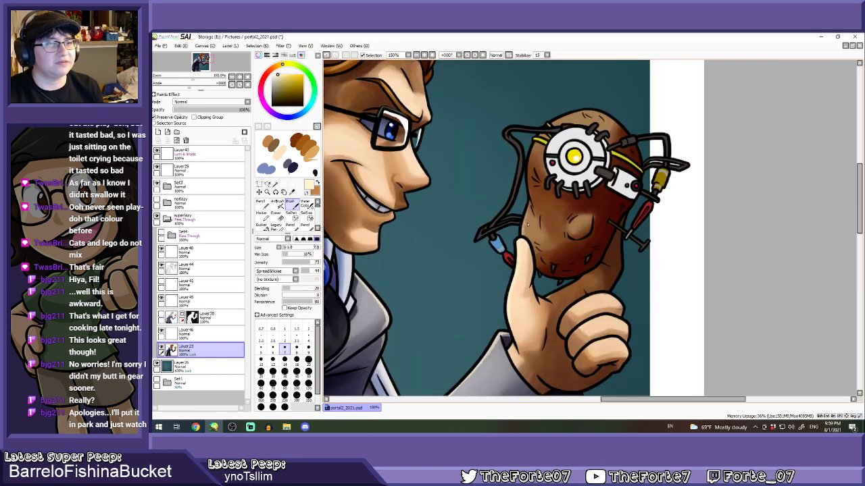
{"action": "scroll", "coordinate": [526, 224], "scroll_direction": "up", "scroll_amount": 1}
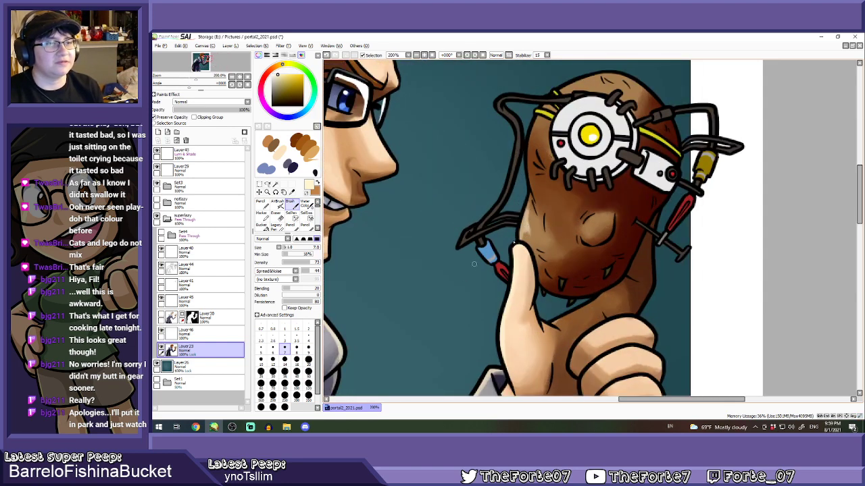
{"action": "scroll", "coordinate": [592, 221], "scroll_direction": "down", "scroll_amount": 1}
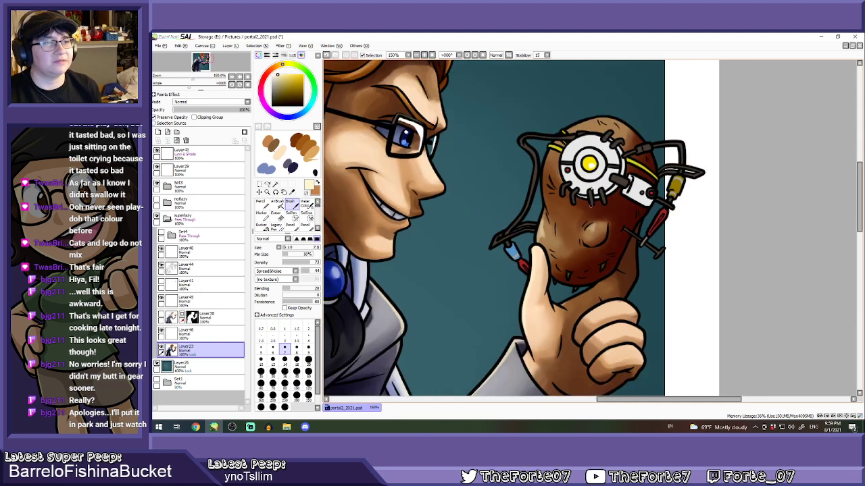
{"action": "scroll", "coordinate": [562, 141], "scroll_direction": "up", "scroll_amount": 1}
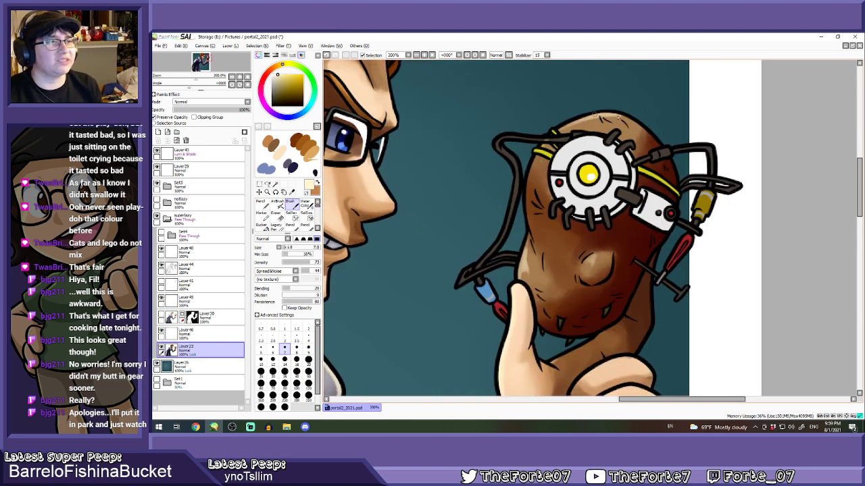
Examine the face, nose and cheek highlights up close and against the whole figure
{"action": "scroll", "coordinate": [605, 145], "scroll_direction": "down", "scroll_amount": 5}
{"action": "scroll", "coordinate": [604, 149], "scroll_direction": "up", "scroll_amount": 2}
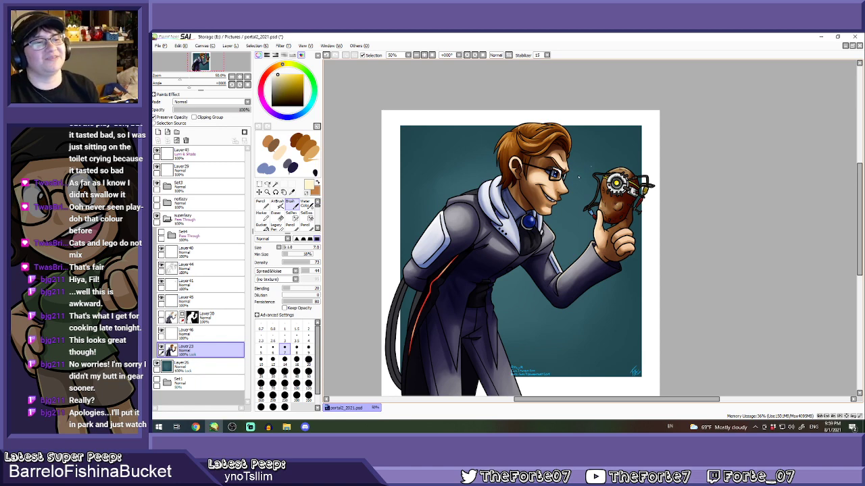
{"action": "scroll", "coordinate": [578, 177], "scroll_direction": "up", "scroll_amount": 6}
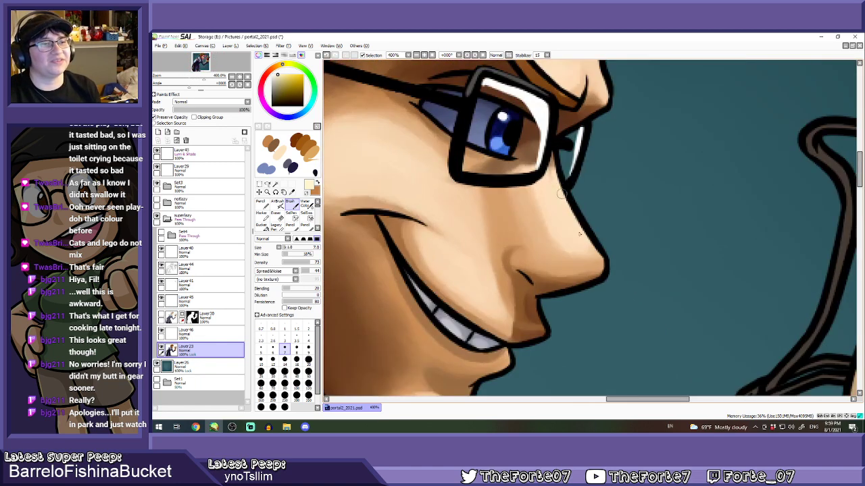
{"action": "scroll", "coordinate": [575, 216], "scroll_direction": "down", "scroll_amount": 1}
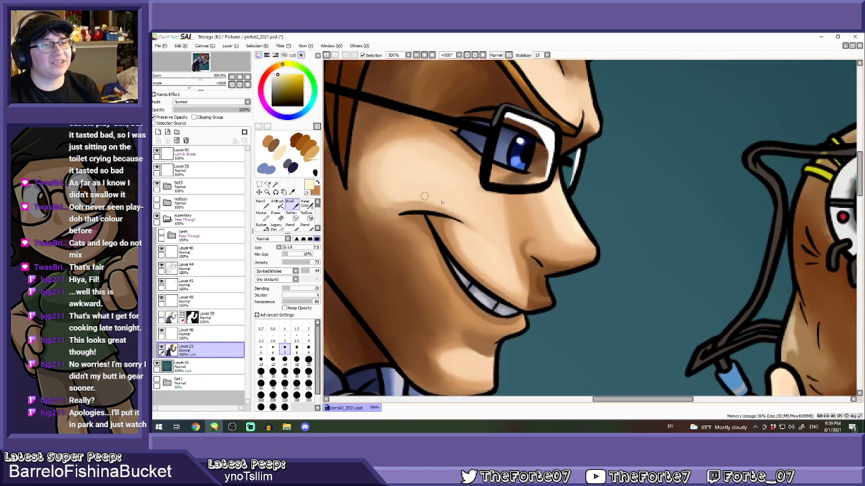
{"action": "scroll", "coordinate": [450, 223], "scroll_direction": "down", "scroll_amount": 1}
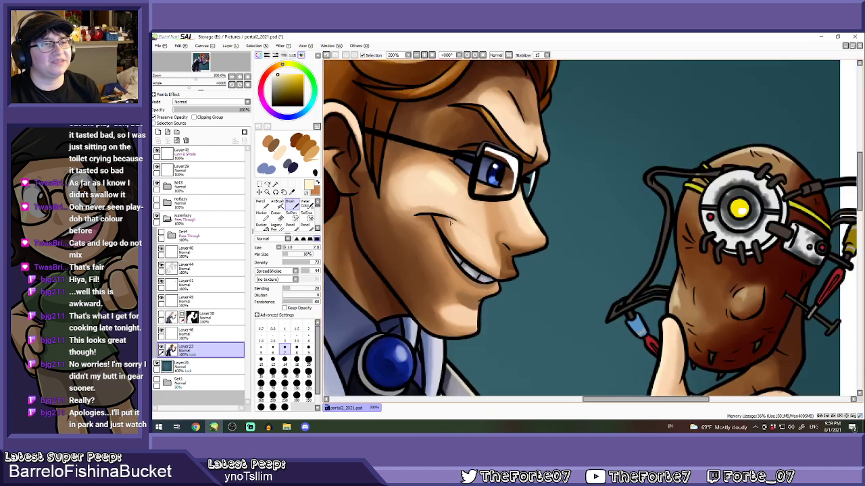
{"action": "scroll", "coordinate": [450, 223], "scroll_direction": "down", "scroll_amount": 1}
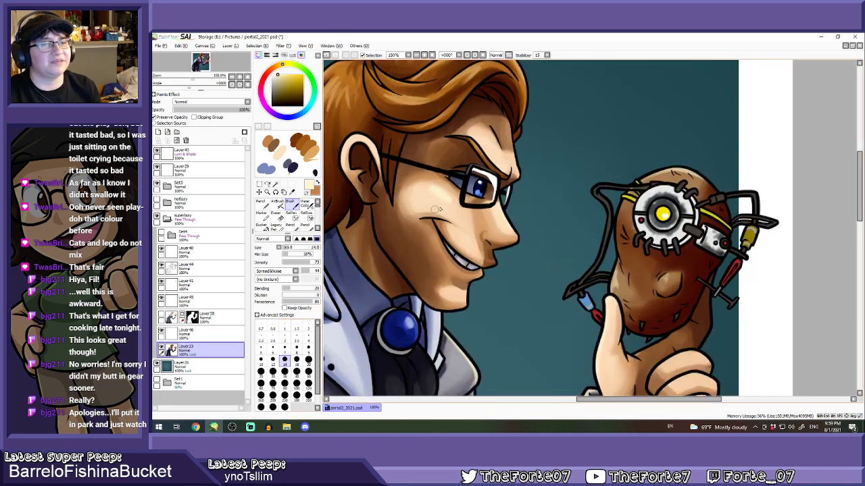
{"action": "scroll", "coordinate": [440, 201], "scroll_direction": "up", "scroll_amount": 1}
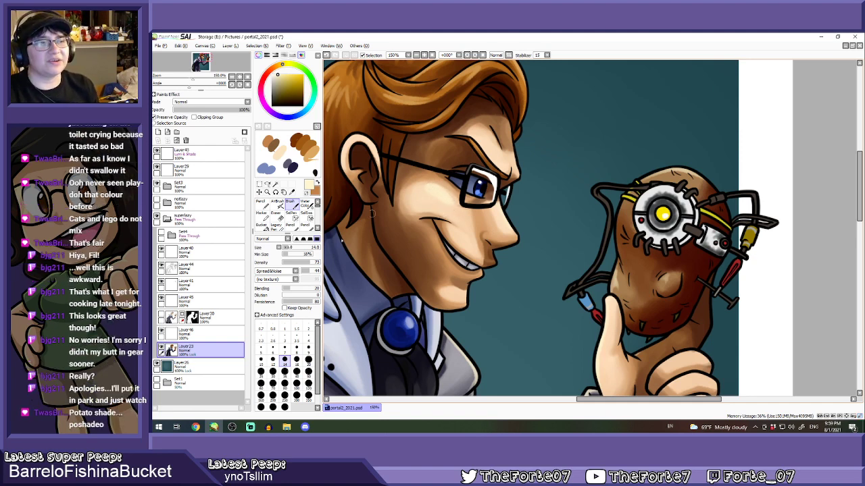
{"action": "scroll", "coordinate": [464, 196], "scroll_direction": "down", "scroll_amount": 3}
{"action": "left_click", "coordinate": [285, 348]}
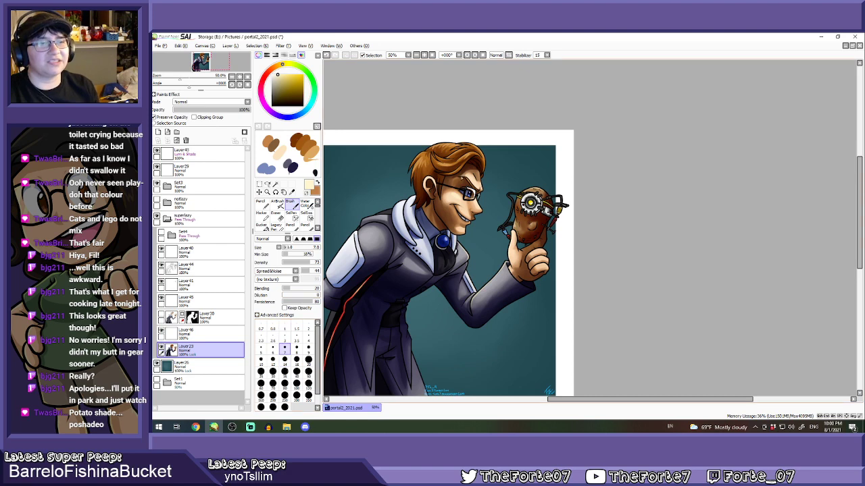
Try a thin cream rim highlight along the forehead's front edge with the Brush at size 7
{"action": "scroll", "coordinate": [493, 172], "scroll_direction": "up", "scroll_amount": 4}
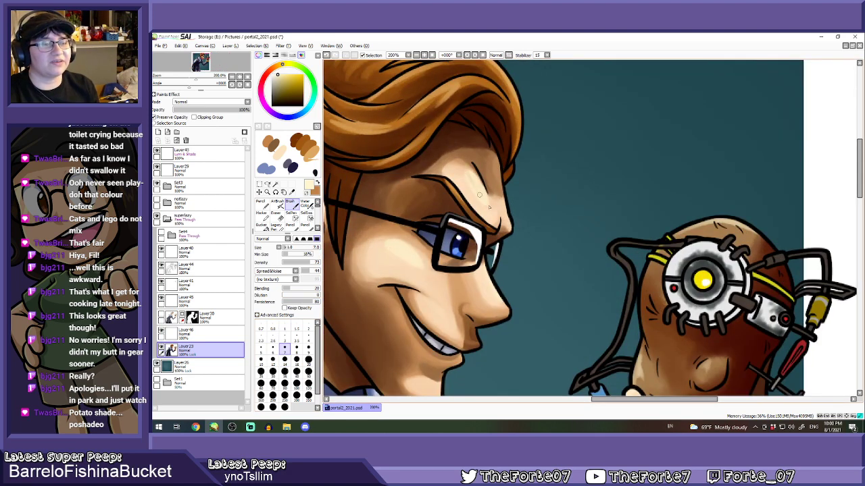
{"action": "left_click", "coordinate": [285, 360]}
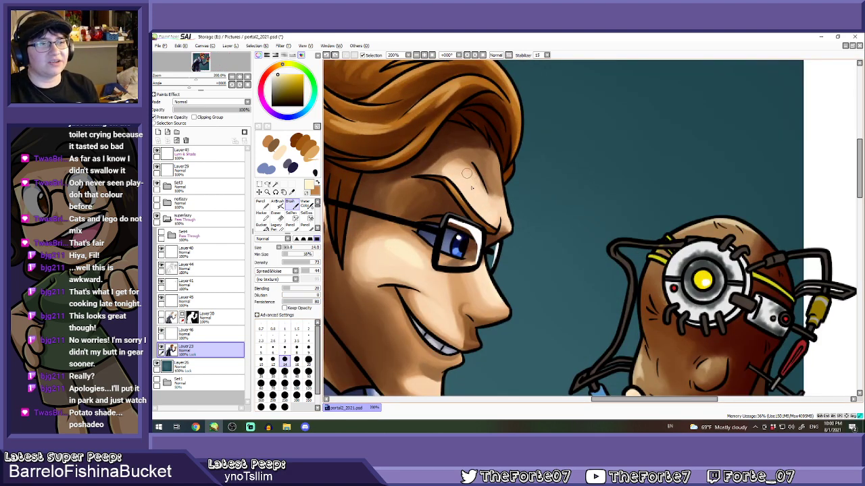
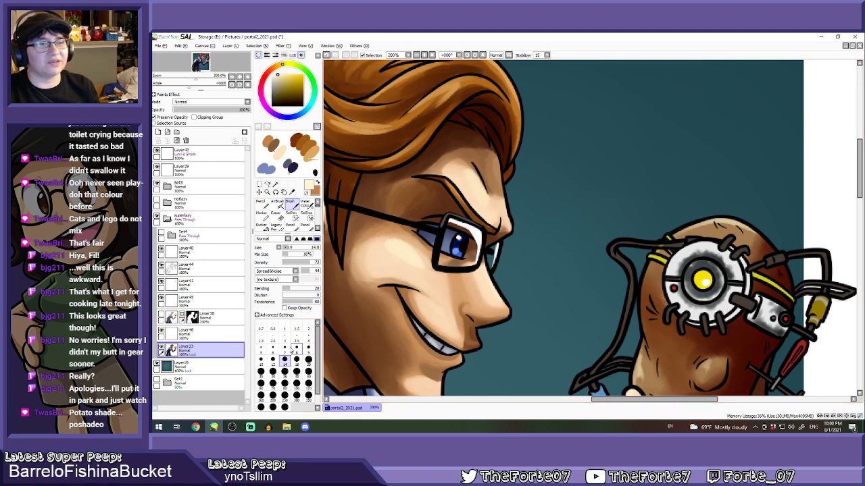
{"action": "left_click", "coordinate": [285, 348]}
{"action": "scroll", "coordinate": [505, 176], "scroll_direction": "up", "scroll_amount": 1}
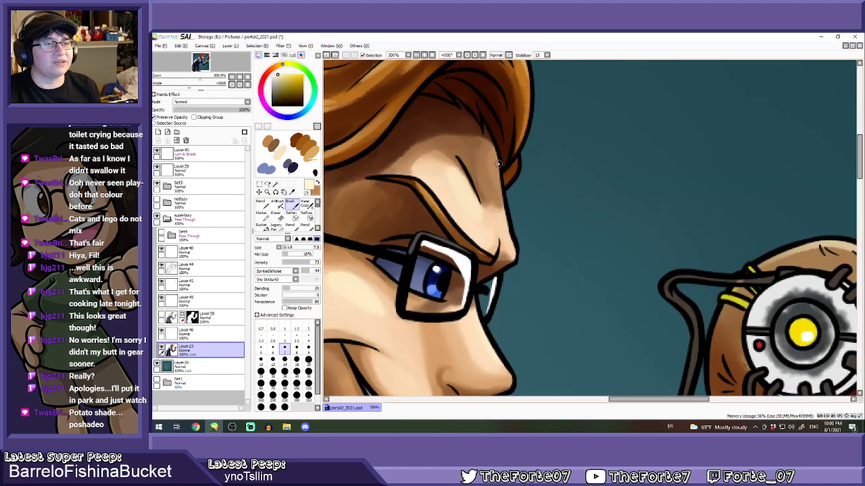
{"action": "left_click_drag", "start_coordinate": [499, 163], "coordinate": [504, 209]}
{"action": "key", "text": "ctrl+z"}
{"action": "key", "text": "ctrl+z"}
{"action": "scroll", "coordinate": [513, 202], "scroll_direction": "down", "scroll_amount": 1}
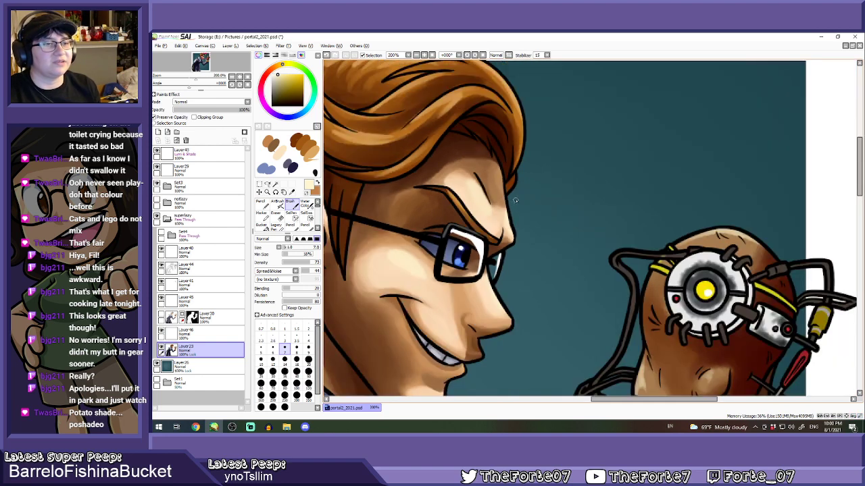
Paint thin cream rim highlights along the top edge of the hair
{"action": "scroll", "coordinate": [515, 200], "scroll_direction": "down", "scroll_amount": 1}
{"action": "scroll", "coordinate": [440, 140], "scroll_direction": "up", "scroll_amount": 1}
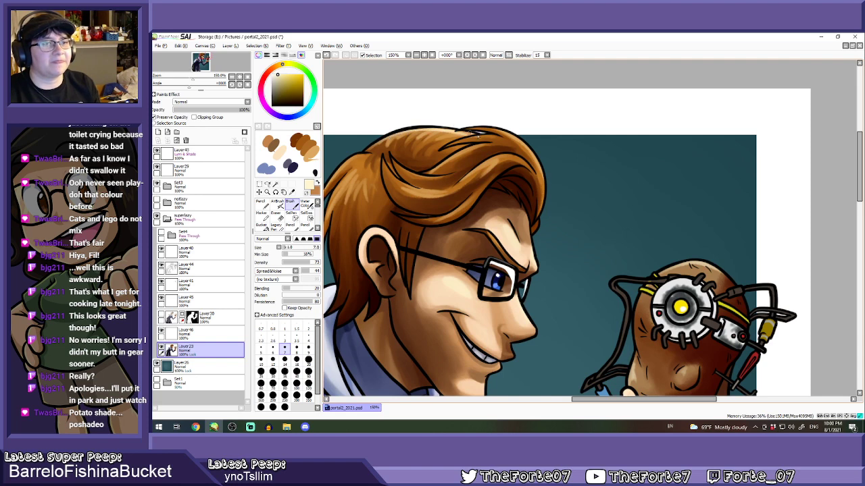
{"action": "left_click_drag", "start_coordinate": [464, 133], "coordinate": [503, 138]}
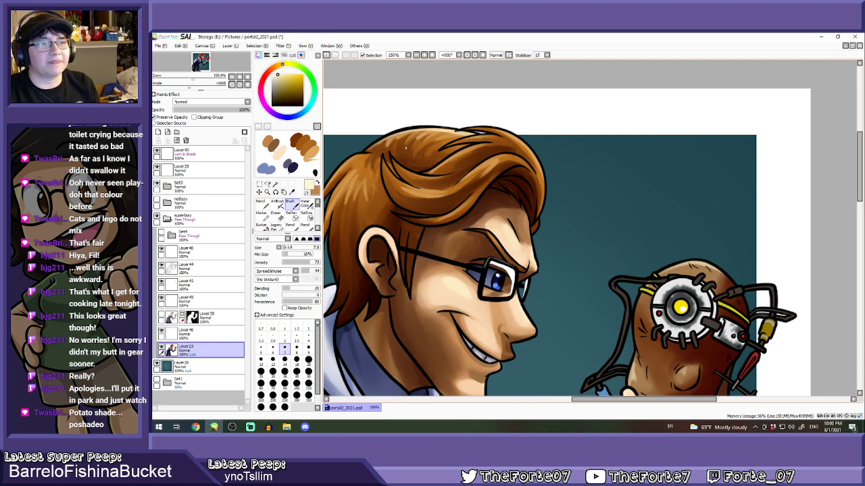
{"action": "mouse_move", "coordinate": [414, 129]}
{"action": "left_mouse_down"}
{"action": "mouse_move", "coordinate": [444, 128]}
{"action": "mouse_move", "coordinate": [434, 138]}
{"action": "mouse_move", "coordinate": [465, 140]}
{"action": "left_mouse_up"}
{"action": "scroll", "coordinate": [443, 138], "scroll_direction": "down", "scroll_amount": 2}
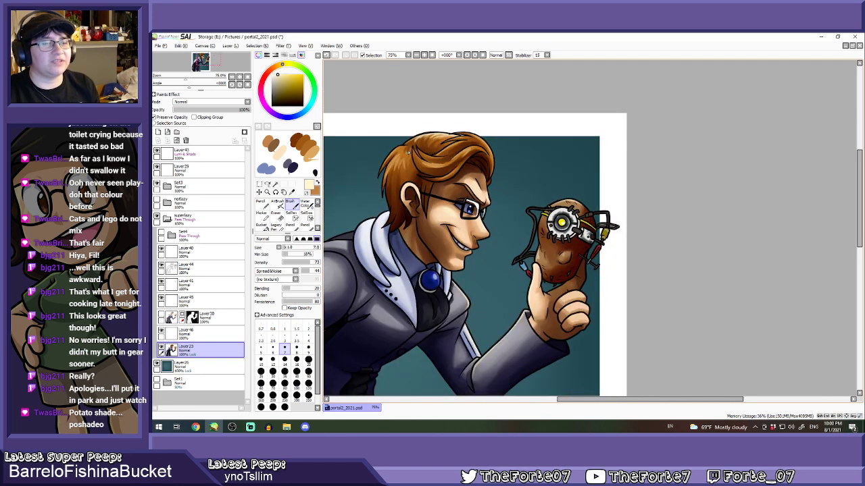
Add a thin cream highlight along the hair's back edge and check it against the whole figure
{"action": "scroll", "coordinate": [407, 152], "scroll_direction": "up", "scroll_amount": 1}
{"action": "scroll", "coordinate": [406, 144], "scroll_direction": "up", "scroll_amount": 2}
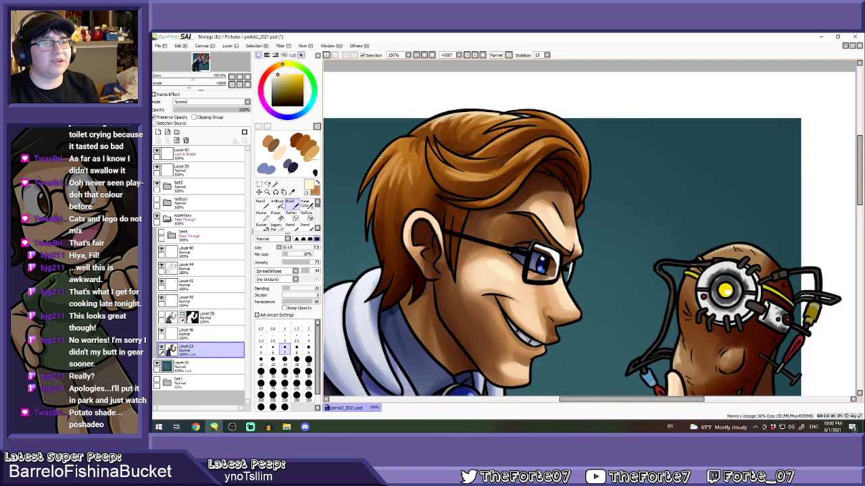
{"action": "mouse_move", "coordinate": [404, 138]}
{"action": "left_mouse_down"}
{"action": "mouse_move", "coordinate": [383, 160]}
{"action": "mouse_move", "coordinate": [398, 169]}
{"action": "mouse_move", "coordinate": [390, 208]}
{"action": "left_mouse_up"}
{"action": "key", "text": "ctrl+z"}
{"action": "key", "text": "ctrl+y"}
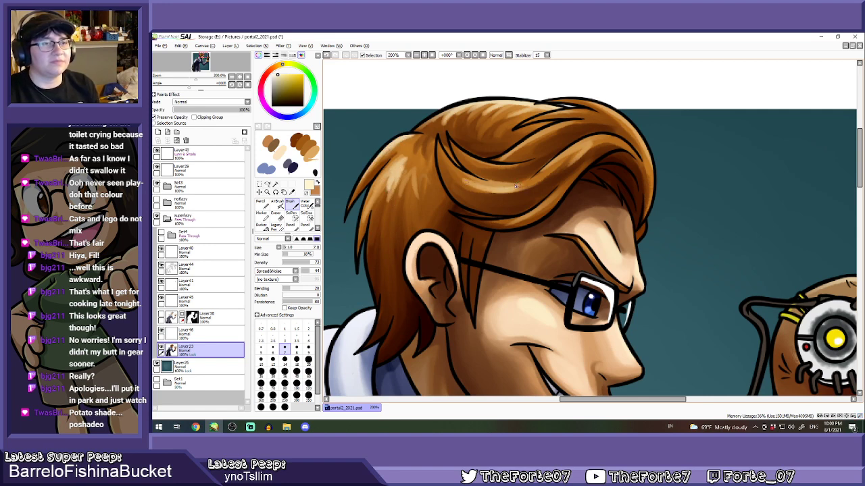
{"action": "scroll", "coordinate": [537, 138], "scroll_direction": "down", "scroll_amount": 2}
{"action": "scroll", "coordinate": [541, 138], "scroll_direction": "down", "scroll_amount": 2}
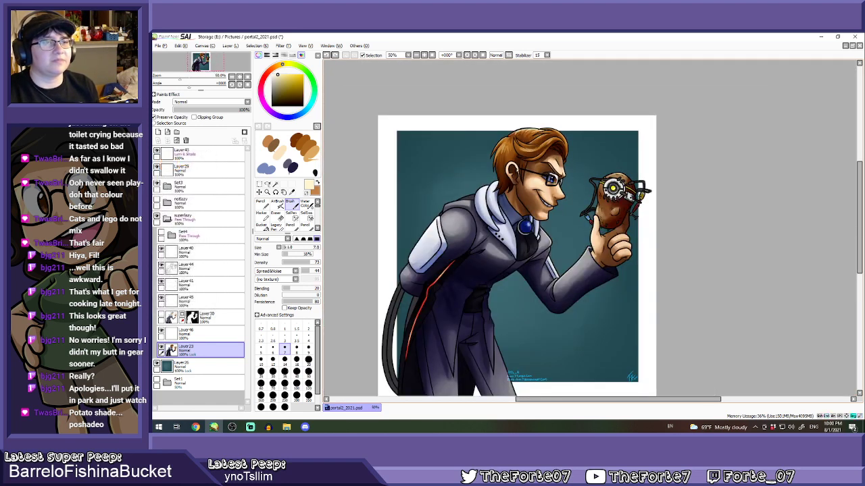
{"action": "scroll", "coordinate": [528, 190], "scroll_direction": "up", "scroll_amount": 1}
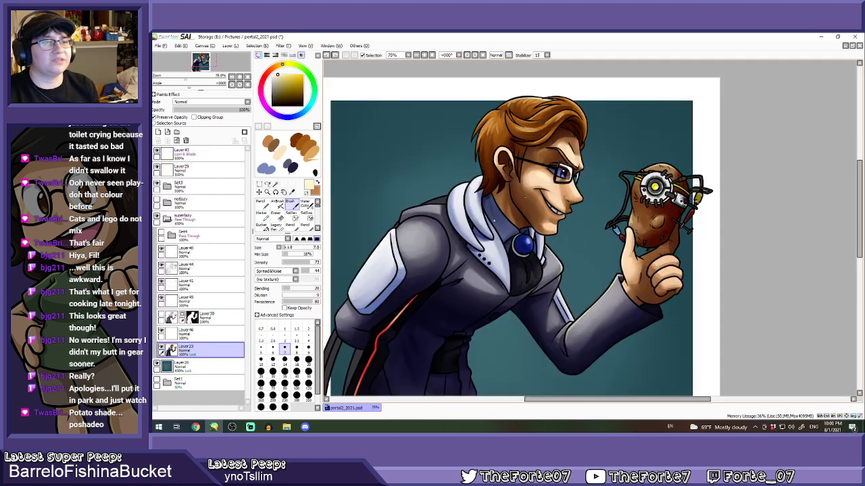
{"action": "left_click", "coordinate": [284, 371]}
{"action": "left_click", "coordinate": [302, 288]}
{"action": "scroll", "coordinate": [534, 174], "scroll_direction": "up", "scroll_amount": 2}
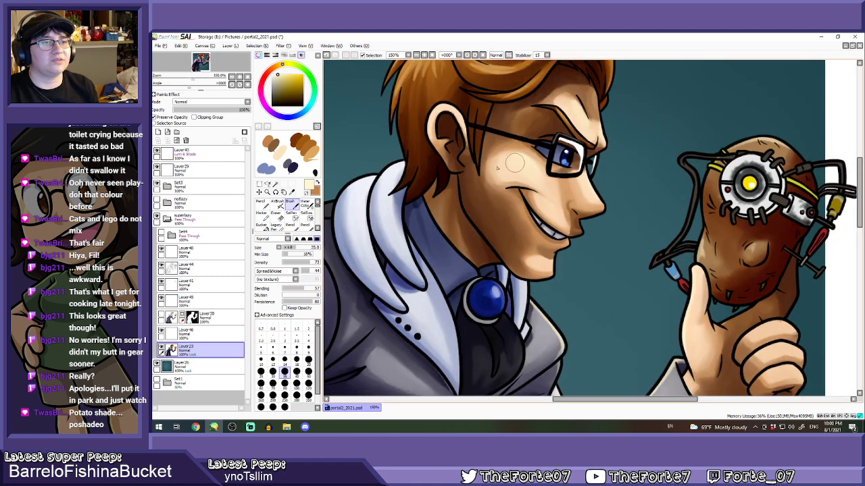
{"action": "scroll", "coordinate": [533, 174], "scroll_direction": "down", "scroll_amount": 4}
{"action": "left_click", "coordinate": [284, 347]}
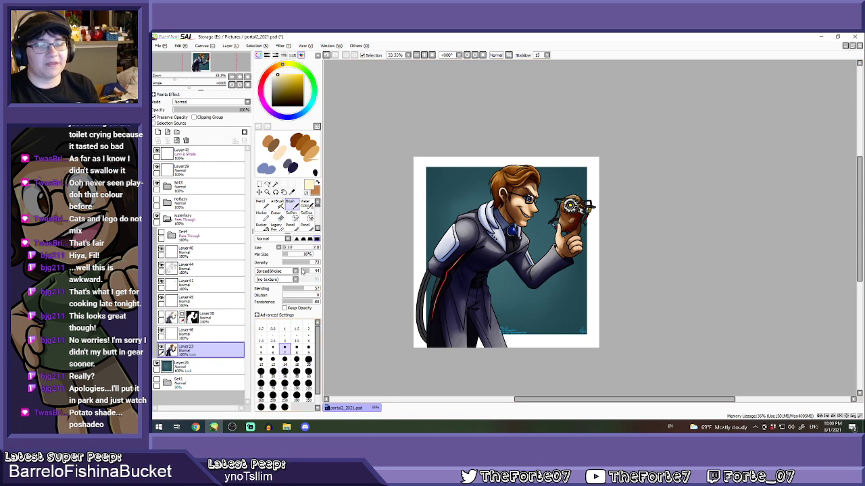
Set the Brush's blending to 22 and try a cream highlight along the upper edge of the white hood
{"action": "left_click", "coordinate": [290, 288]}
{"action": "scroll", "coordinate": [449, 200], "scroll_direction": "up", "scroll_amount": 5}
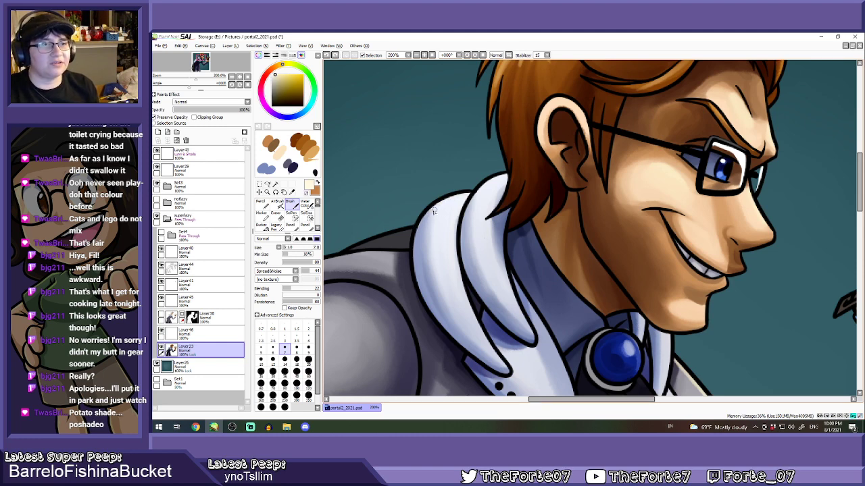
{"action": "left_click_drag", "start_coordinate": [471, 195], "coordinate": [461, 198]}
{"action": "key", "text": "ctrl+z"}
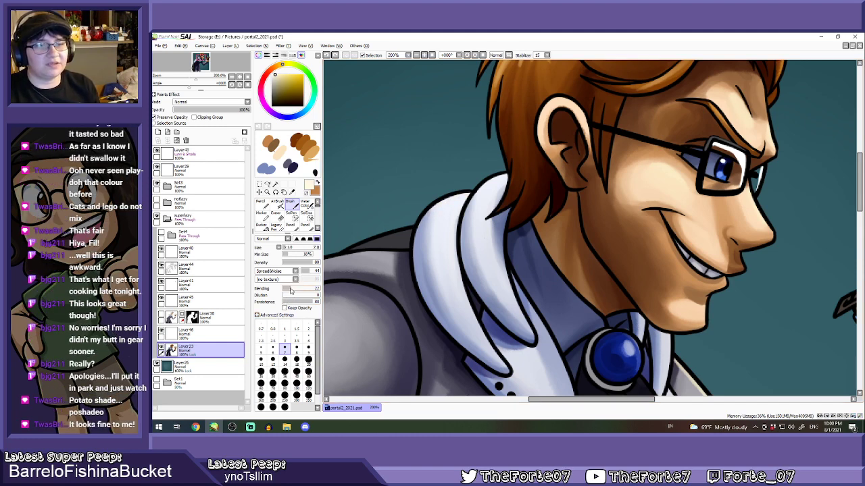
Set the Brush to density 100 and blending 0, and retouch the white hood's upper edge with a near-white sampled from it
{"action": "left_click_drag", "start_coordinate": [290, 289], "coordinate": [281, 289]}
{"action": "left_click", "coordinate": [461, 196], "text": "alt"}
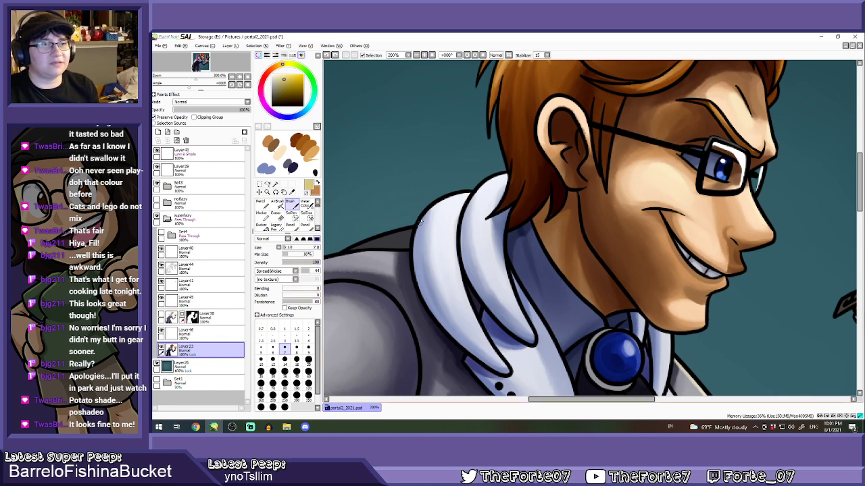
{"action": "left_click_drag", "start_coordinate": [454, 197], "coordinate": [422, 218]}
{"action": "key", "text": "ctrl+z"}
{"action": "left_click_drag", "start_coordinate": [470, 193], "coordinate": [428, 210]}
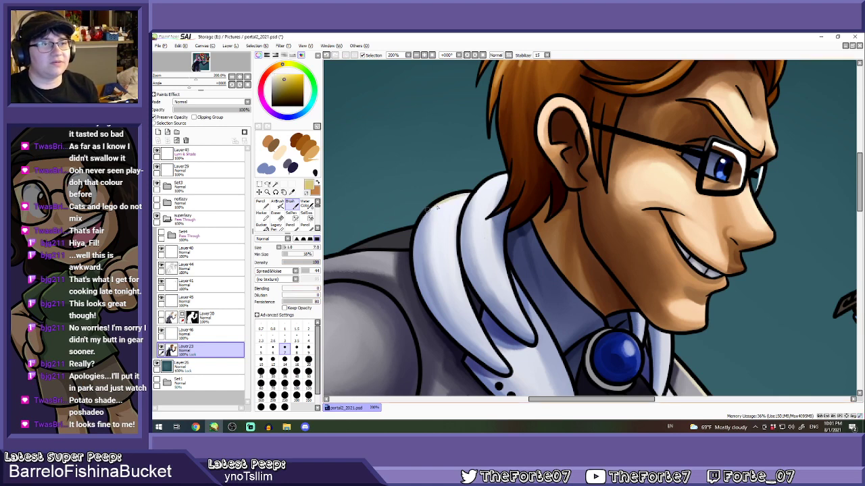
{"action": "key", "text": "ctrl+z"}
{"action": "left_click", "coordinate": [462, 201], "text": "alt"}
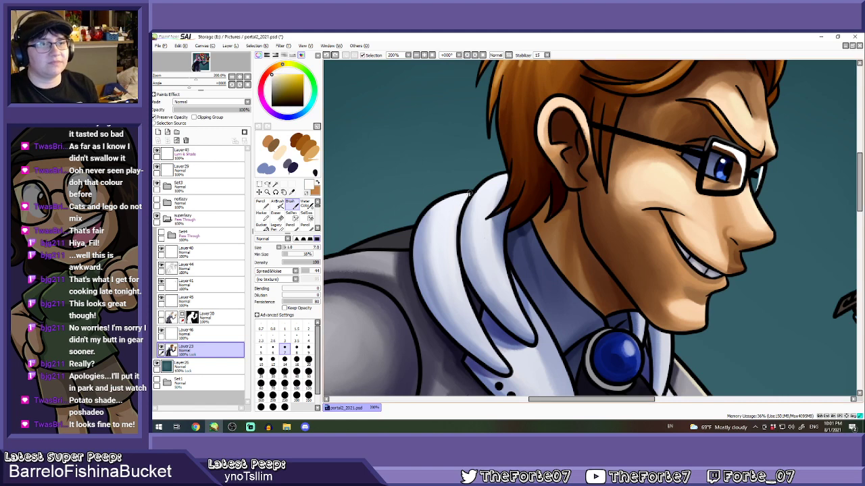
{"action": "left_click_drag", "start_coordinate": [470, 194], "coordinate": [431, 206]}
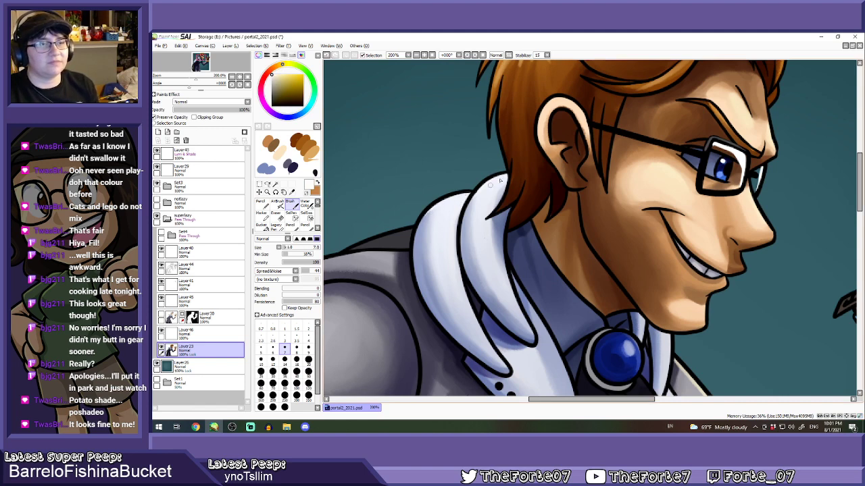
Sample the brown from the back of the hair and undo the last stroke
{"action": "left_click", "coordinate": [503, 111], "text": "alt"}
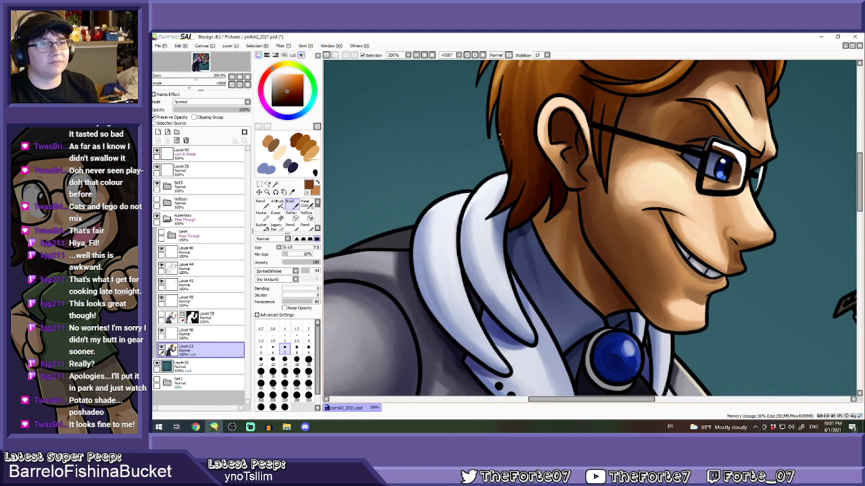
{"action": "key", "text": "ctrl+z"}
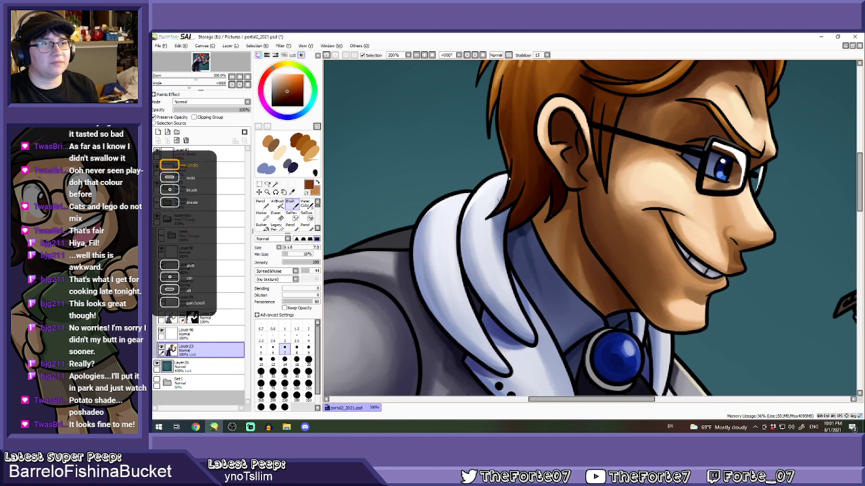
{"action": "scroll", "coordinate": [507, 204], "scroll_direction": "down", "scroll_amount": 2}
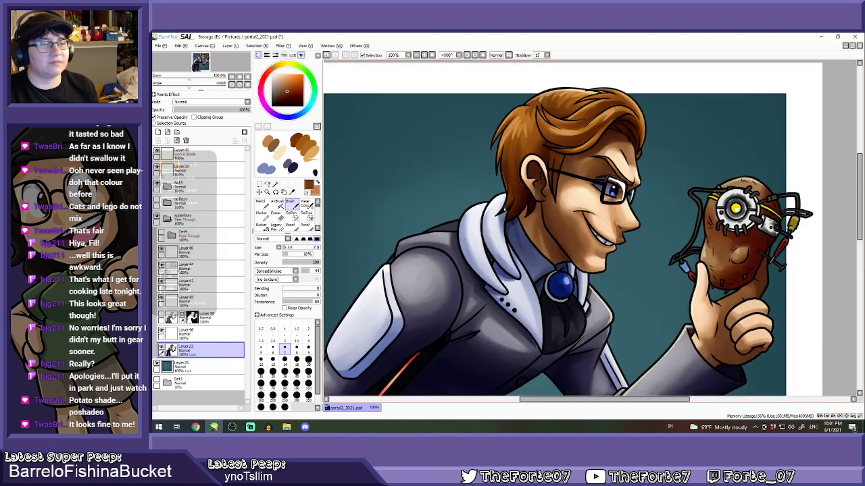
Sample the lapel's cream, make it paler, and paint thin rim highlights along the upper edges of the coat's back and shoulder
{"action": "scroll", "coordinate": [421, 227], "scroll_direction": "up", "scroll_amount": 1}
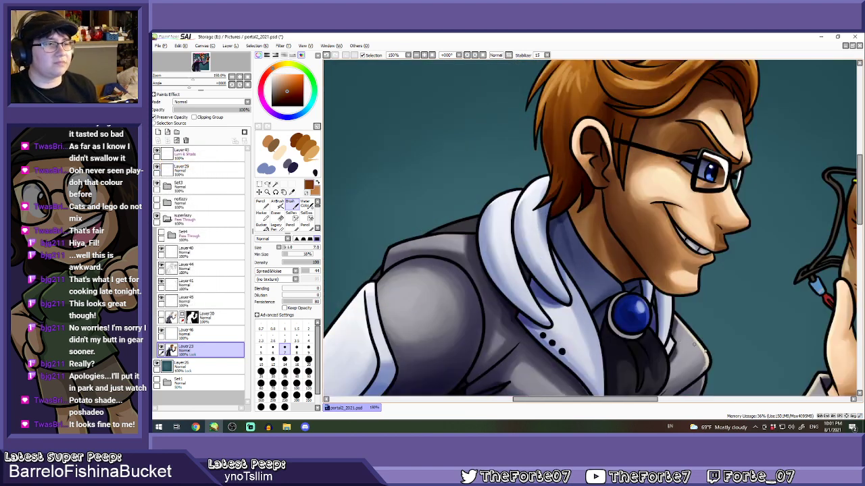
{"action": "scroll", "coordinate": [704, 350], "scroll_direction": "up", "scroll_amount": 2}
{"action": "left_click", "coordinate": [704, 353], "text": "alt"}
{"action": "scroll", "coordinate": [699, 316], "scroll_direction": "down", "scroll_amount": 2}
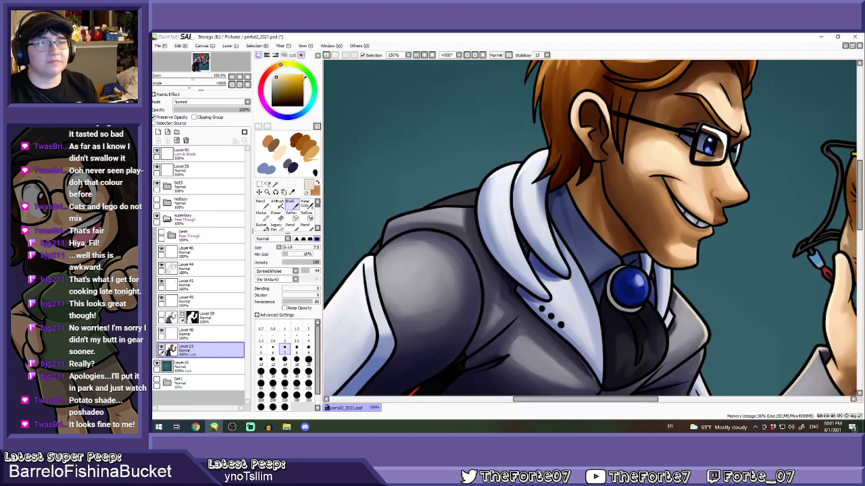
{"action": "left_click", "coordinate": [275, 75]}
{"action": "scroll", "coordinate": [405, 191], "scroll_direction": "up", "scroll_amount": 2}
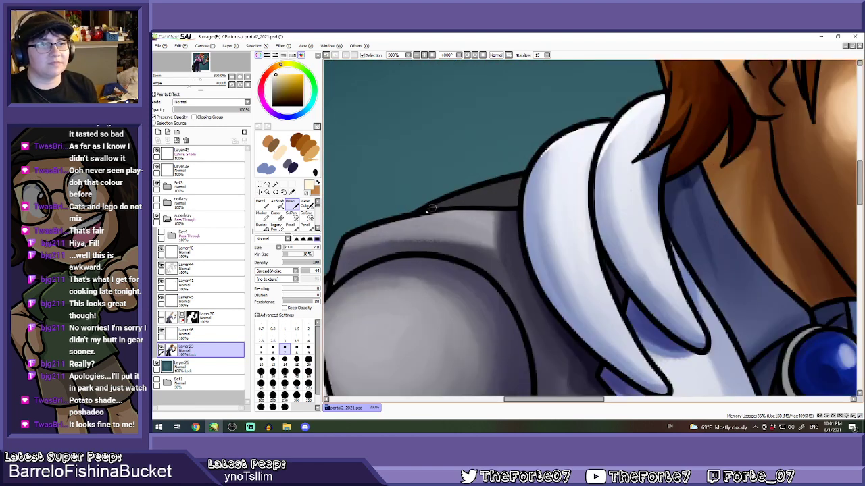
{"action": "left_click_drag", "start_coordinate": [431, 208], "coordinate": [517, 179]}
{"action": "scroll", "coordinate": [421, 224], "scroll_direction": "down", "scroll_amount": 1}
{"action": "mouse_move", "coordinate": [362, 259]}
{"action": "left_mouse_down"}
{"action": "mouse_move", "coordinate": [371, 233]}
{"action": "mouse_move", "coordinate": [427, 215]}
{"action": "mouse_move", "coordinate": [468, 217]}
{"action": "left_mouse_up"}
{"action": "scroll", "coordinate": [468, 216], "scroll_direction": "down", "scroll_amount": 5}
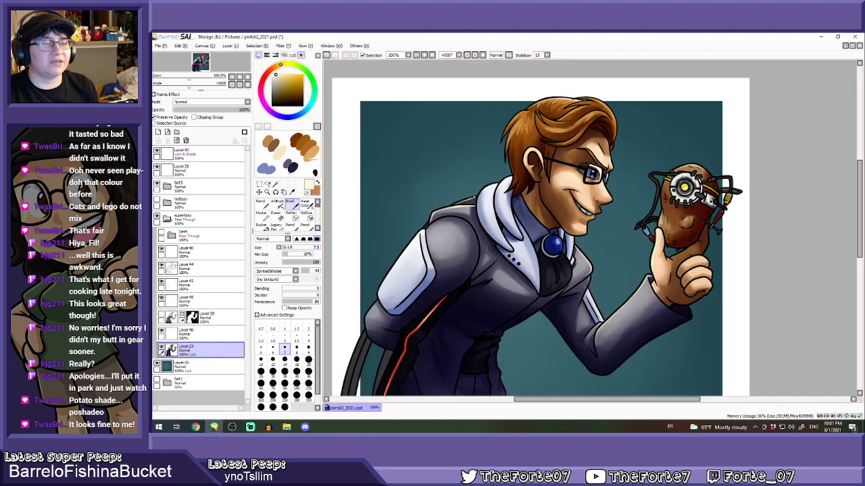
{"action": "scroll", "coordinate": [450, 192], "scroll_direction": "up", "scroll_amount": 5}
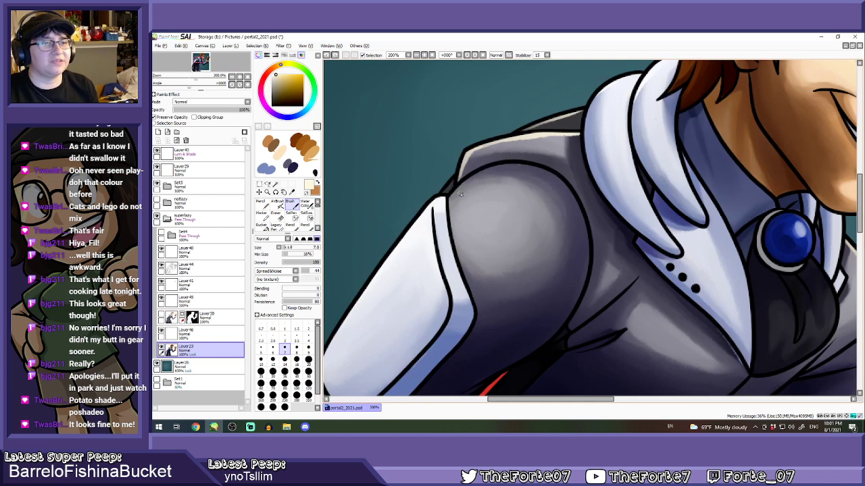
Undo the rim highlight strokes on the coat's back and shoulder, and choose a slightly deeper cream
{"action": "left_click_drag", "start_coordinate": [484, 173], "coordinate": [536, 169]}
{"action": "key", "text": "ctrl+z"}
{"action": "left_click", "coordinate": [281, 75]}
{"action": "key", "text": "ctrl+z"}
{"action": "key", "text": "ctrl+z"}
{"action": "key", "text": "ctrl+z"}
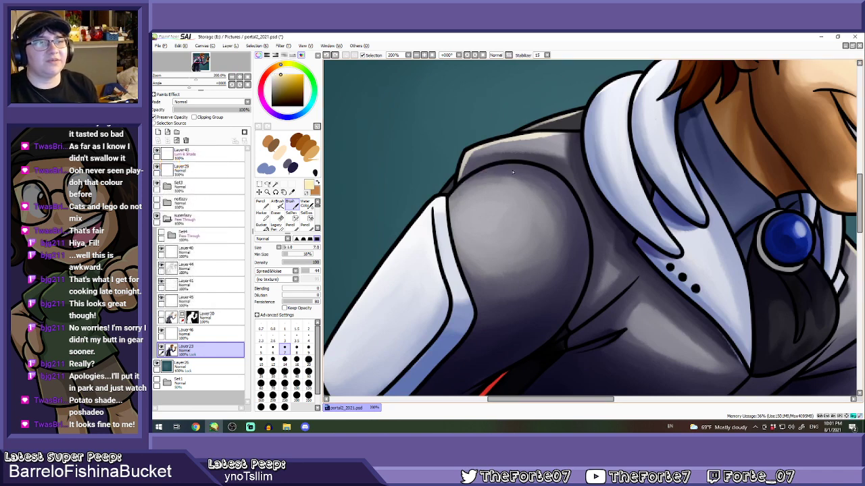
{"action": "key", "text": "ctrl+z"}
{"action": "key", "text": "ctrl+z"}
Paint thin cream rim highlights along the coat's back and shoulder edges, and touch up the white sleeve panel's tip in near-white
{"action": "mouse_move", "coordinate": [462, 173]}
{"action": "left_mouse_down"}
{"action": "mouse_move", "coordinate": [467, 153]}
{"action": "mouse_move", "coordinate": [460, 173]}
{"action": "mouse_move", "coordinate": [479, 147]}
{"action": "mouse_move", "coordinate": [535, 136]}
{"action": "left_mouse_up"}
{"action": "key", "text": "ctrl+z"}
{"action": "mouse_move", "coordinate": [460, 170]}
{"action": "left_mouse_down"}
{"action": "mouse_move", "coordinate": [522, 138]}
{"action": "mouse_move", "coordinate": [580, 126]}
{"action": "left_mouse_up"}
{"action": "left_click_drag", "start_coordinate": [524, 132], "coordinate": [575, 116]}
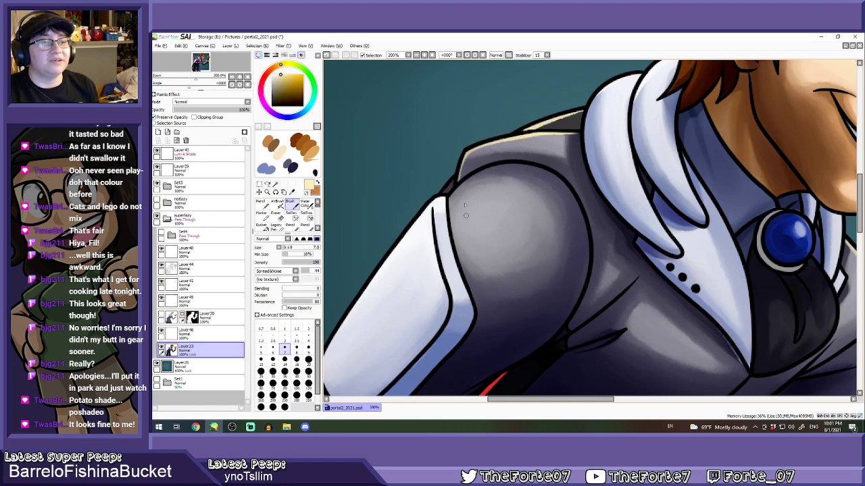
{"action": "left_click_drag", "start_coordinate": [447, 197], "coordinate": [520, 164]}
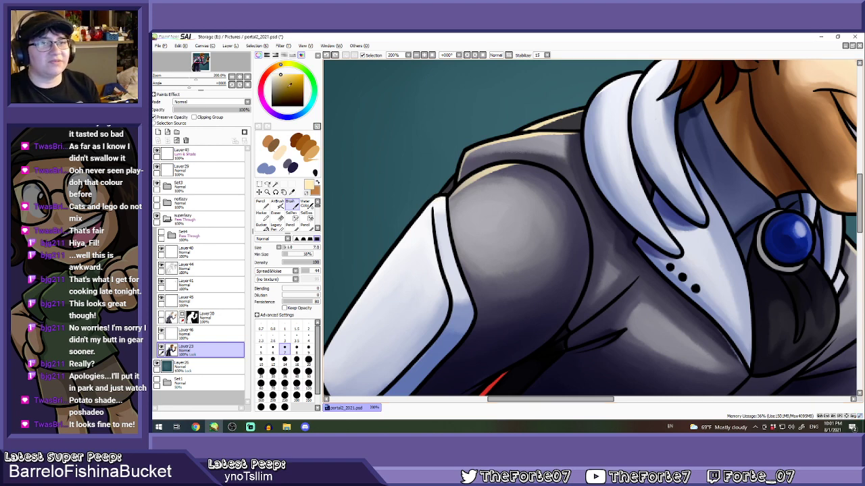
{"action": "left_click_drag", "start_coordinate": [435, 201], "coordinate": [444, 199]}
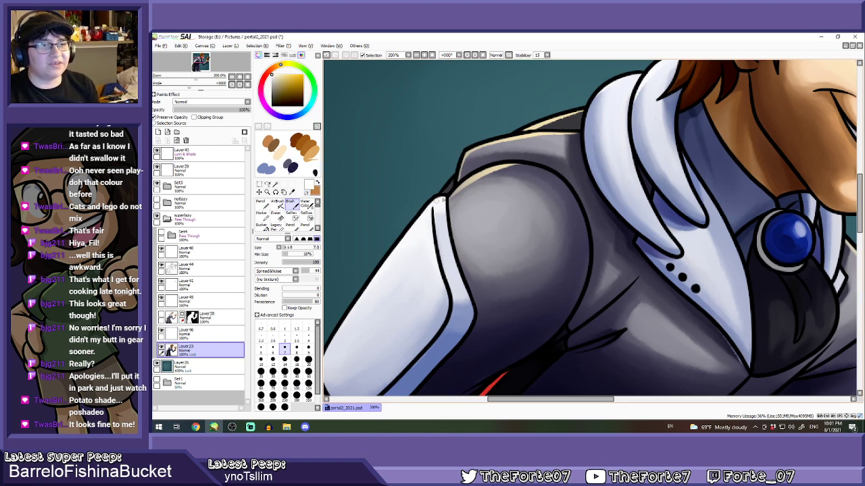
Load the hose shapes from Layer37 in the Set3 folder as a selection, and make Layer23 the active layer
{"action": "scroll", "coordinate": [438, 203], "scroll_direction": "down", "scroll_amount": 4}
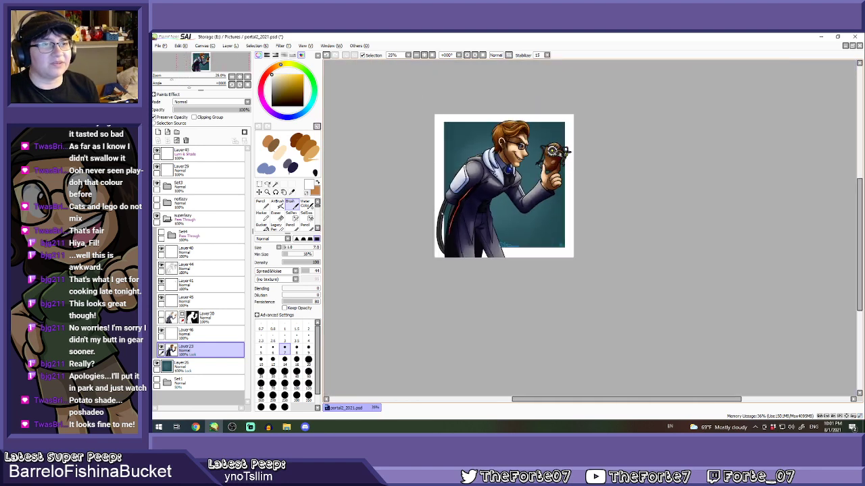
{"action": "scroll", "coordinate": [441, 211], "scroll_direction": "up", "scroll_amount": 1}
{"action": "scroll", "coordinate": [477, 137], "scroll_direction": "up", "scroll_amount": 1}
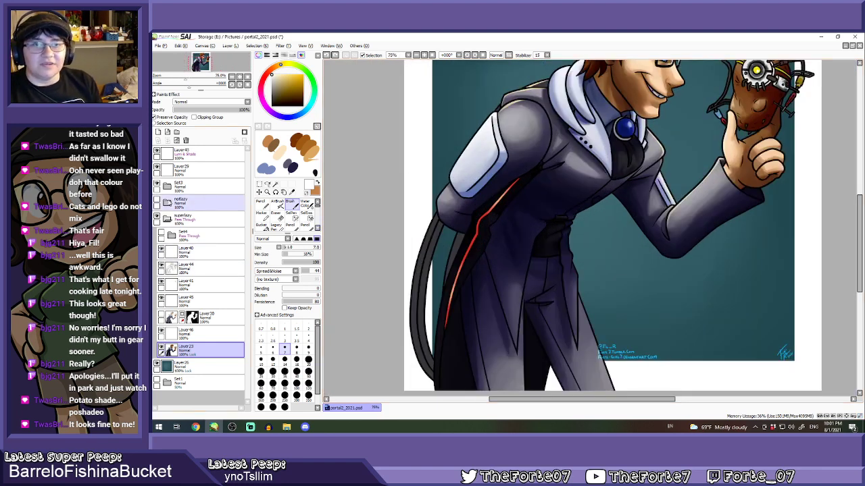
{"action": "left_click", "coordinate": [168, 187]}
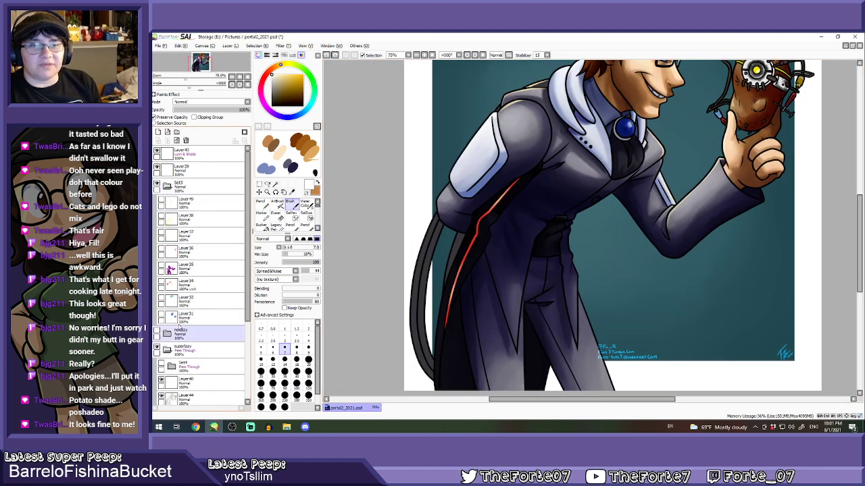
{"action": "left_click", "coordinate": [169, 238]}
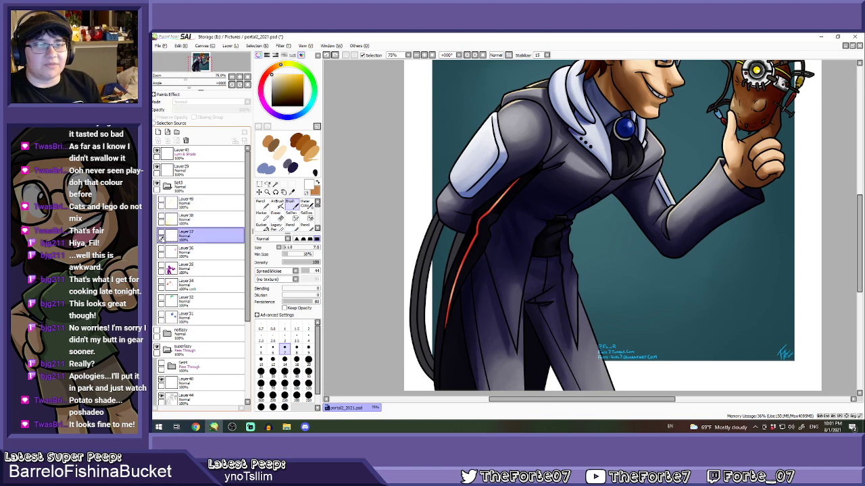
{"action": "left_click", "coordinate": [171, 236], "text": "ctrl"}
{"action": "left_click", "coordinate": [167, 184]}
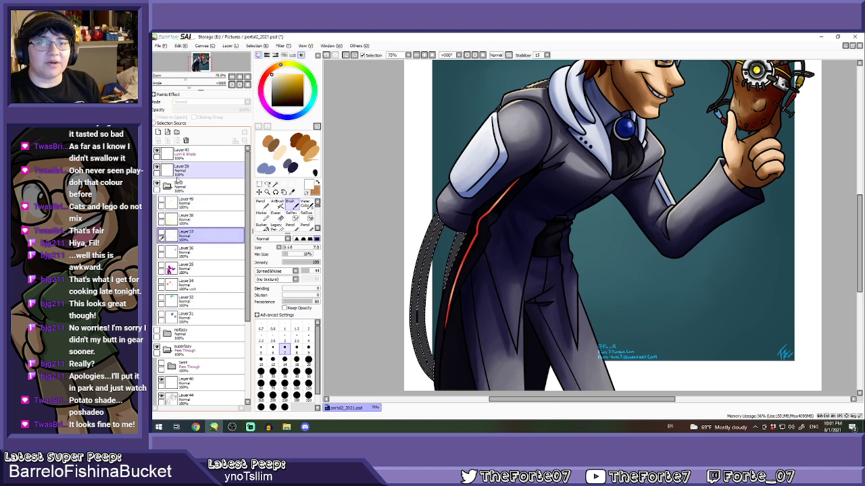
{"action": "left_click", "coordinate": [186, 332]}
{"action": "left_click", "coordinate": [188, 348]}
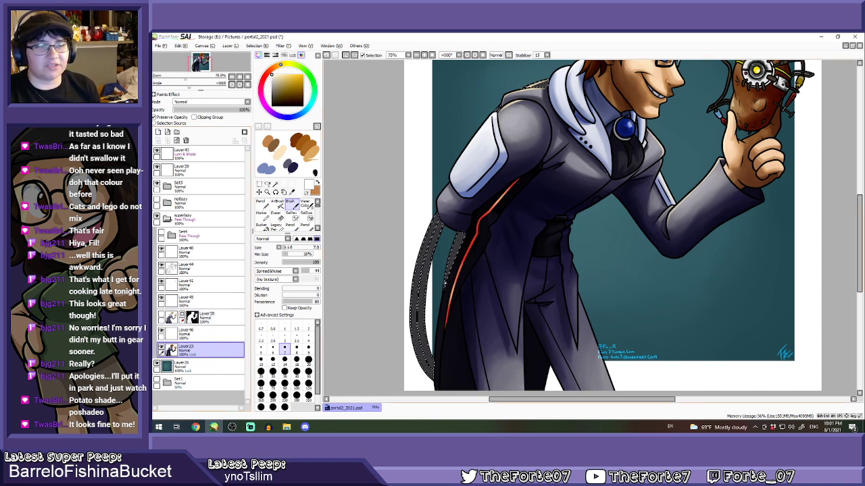
Try shading the selected hoses in a darkened blue-grey sampled from them with the Brush at size 50, and undo it
{"action": "right_click", "coordinate": [417, 270]}
{"action": "left_click", "coordinate": [308, 363]}
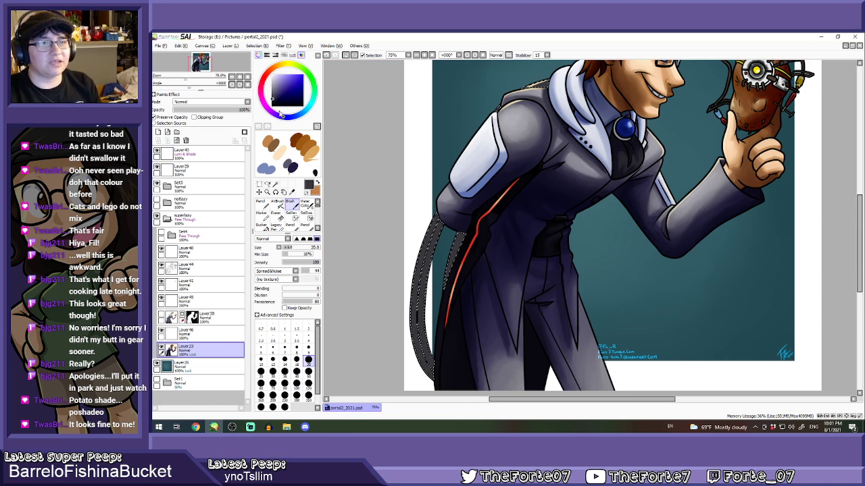
{"action": "left_click", "coordinate": [275, 100]}
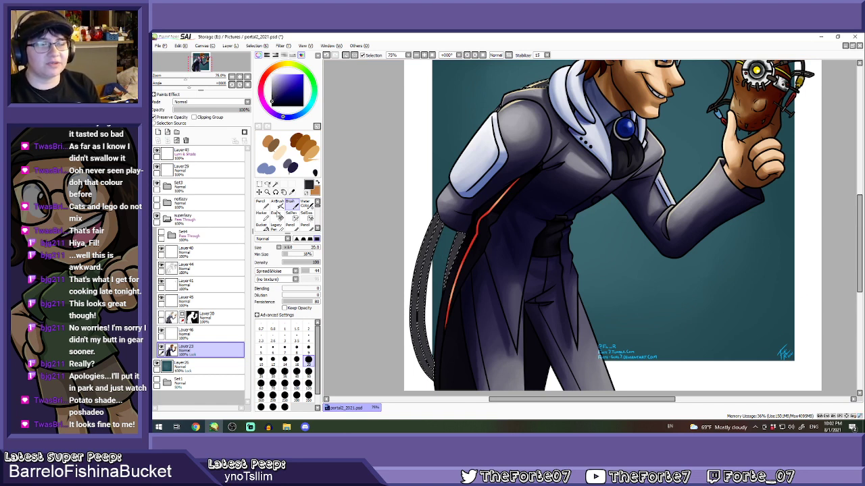
{"action": "key", "text": "bracketright"}
{"action": "key", "text": "bracketright"}
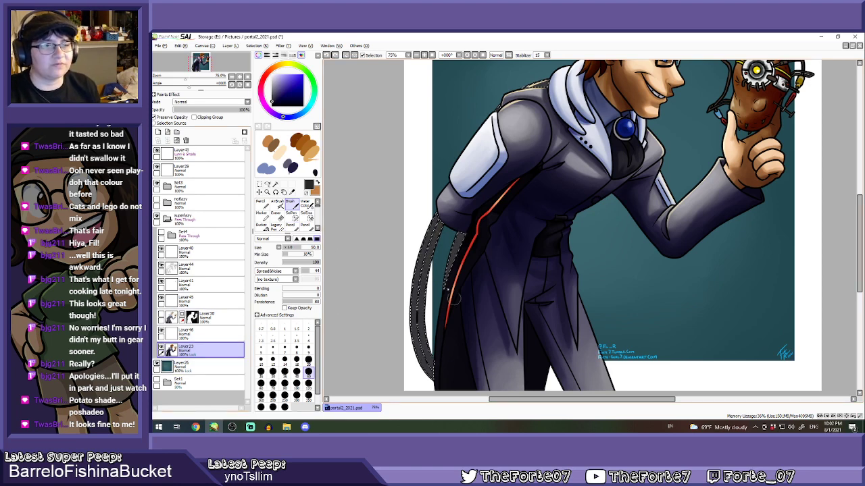
{"action": "key", "text": "ctrl+z"}
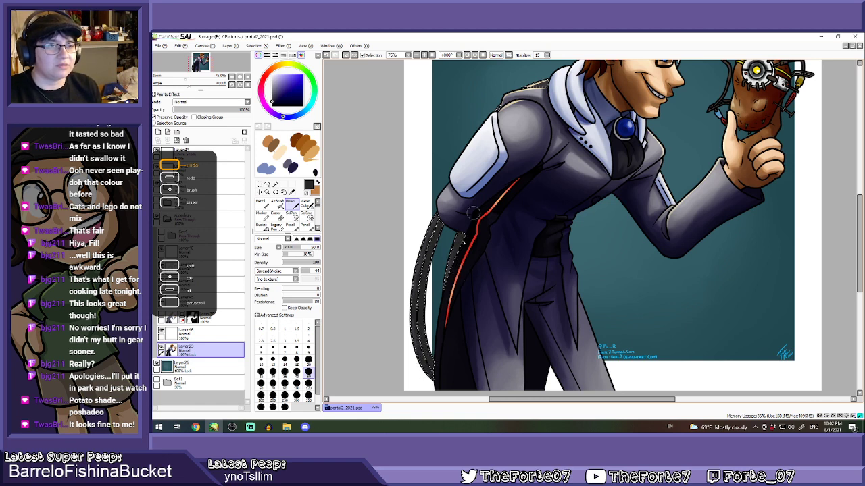
Shade the selected hoses in near-black with the Brush at size 40, density 52 and blending 42
{"action": "left_click", "coordinate": [272, 106]}
{"action": "left_click", "coordinate": [298, 288]}
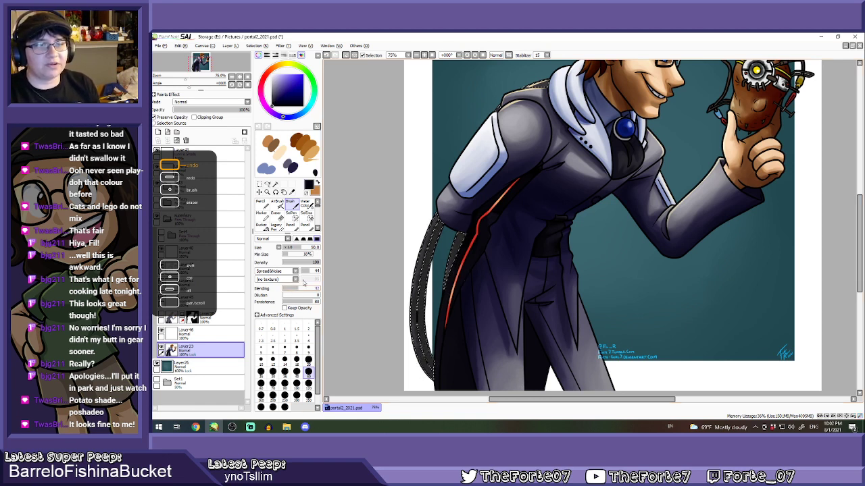
{"action": "left_click", "coordinate": [301, 262]}
{"action": "left_click", "coordinate": [297, 373]}
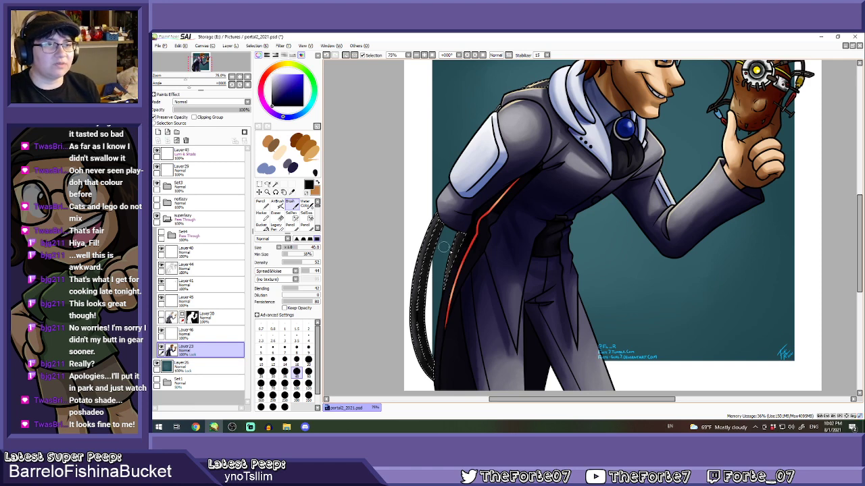
Sample a dark grey, blend soft highlights along the hoses, and clear the selection
{"action": "scroll", "coordinate": [432, 233], "scroll_direction": "up", "scroll_amount": 1}
{"action": "scroll", "coordinate": [431, 233], "scroll_direction": "down", "scroll_amount": 1}
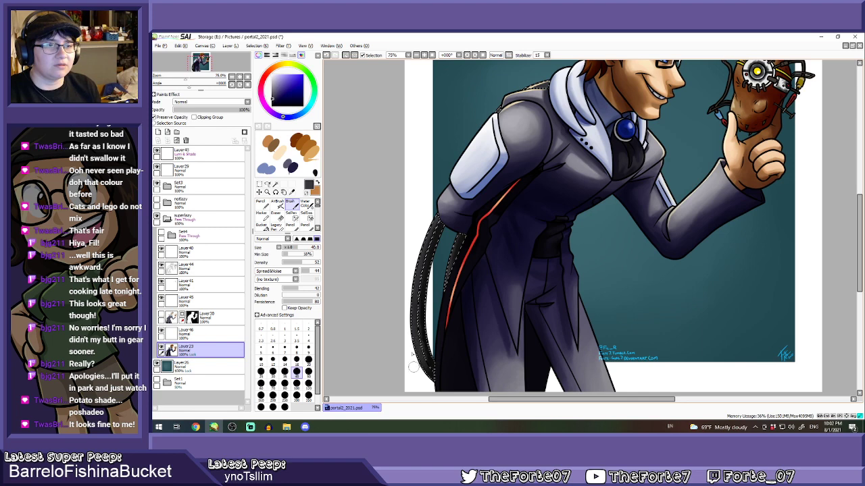
{"action": "scroll", "coordinate": [459, 262], "scroll_direction": "up", "scroll_amount": 1}
{"action": "scroll", "coordinate": [465, 258], "scroll_direction": "up", "scroll_amount": 1}
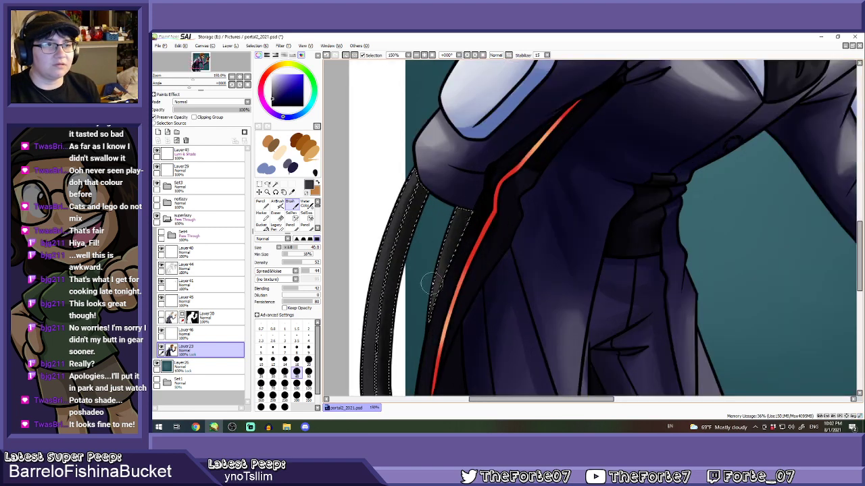
{"action": "scroll", "coordinate": [405, 212], "scroll_direction": "down", "scroll_amount": 2}
{"action": "scroll", "coordinate": [404, 211], "scroll_direction": "up", "scroll_amount": 1}
{"action": "scroll", "coordinate": [533, 236], "scroll_direction": "down", "scroll_amount": 1}
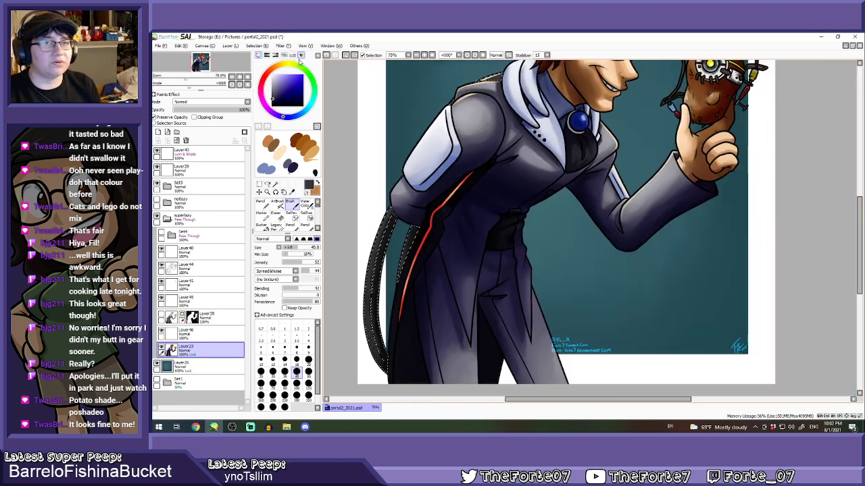
{"action": "scroll", "coordinate": [412, 186], "scroll_direction": "down", "scroll_amount": 2}
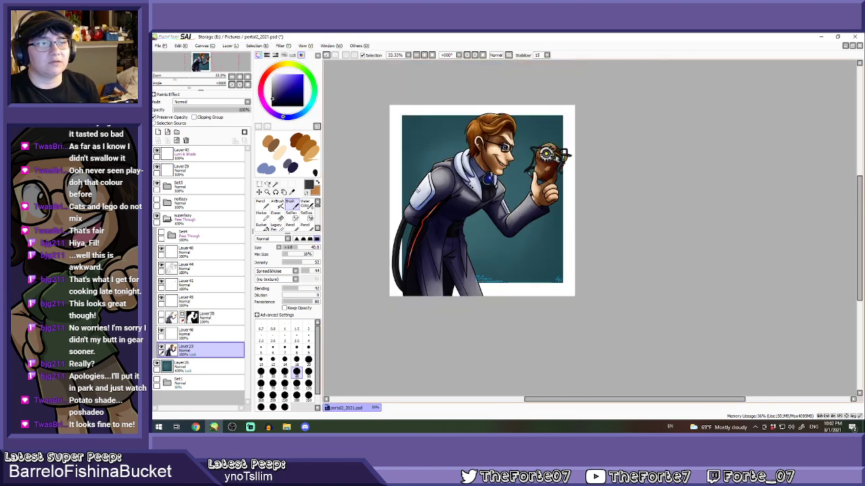
Sample the cream from the coat's back highlight, and set the Brush to size 7, density 82 and blending 25
{"action": "scroll", "coordinate": [412, 186], "scroll_direction": "up", "scroll_amount": 2}
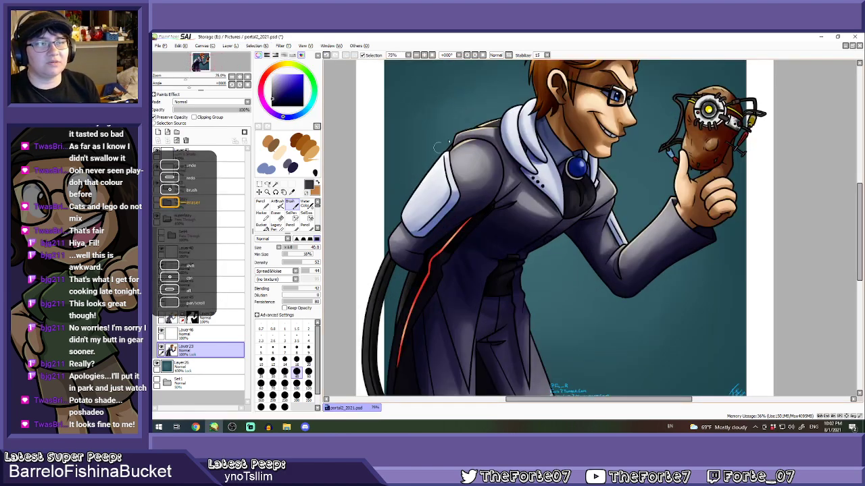
{"action": "scroll", "coordinate": [466, 140], "scroll_direction": "up", "scroll_amount": 4}
{"action": "scroll", "coordinate": [489, 152], "scroll_direction": "down", "scroll_amount": 5}
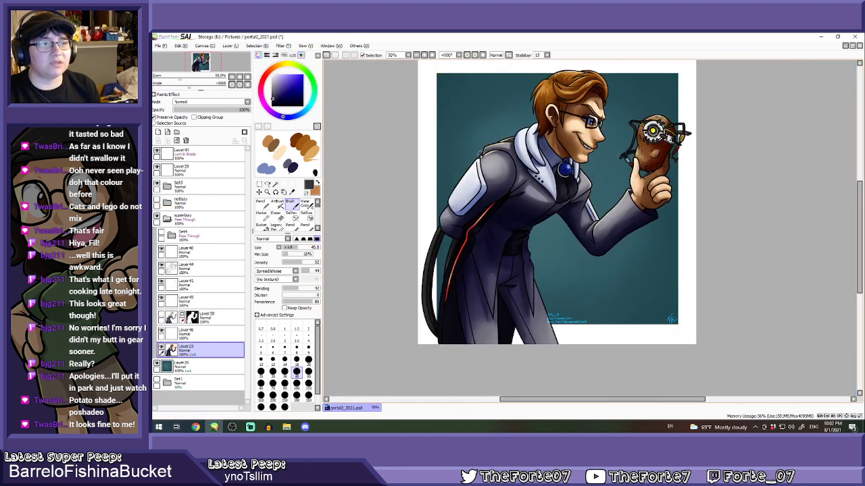
{"action": "scroll", "coordinate": [482, 152], "scroll_direction": "up", "scroll_amount": 2}
{"action": "scroll", "coordinate": [541, 125], "scroll_direction": "up", "scroll_amount": 1}
{"action": "scroll", "coordinate": [536, 125], "scroll_direction": "up", "scroll_amount": 2}
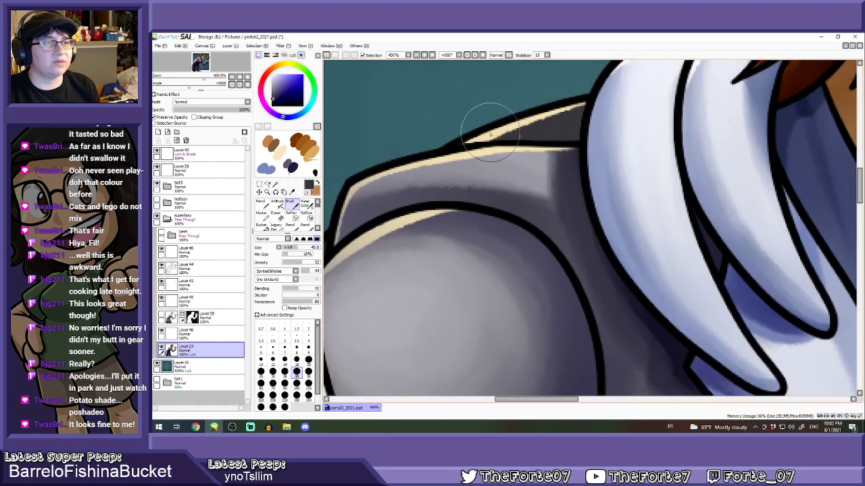
{"action": "right_click", "coordinate": [495, 127]}
{"action": "scroll", "coordinate": [487, 121], "scroll_direction": "down", "scroll_amount": 2}
{"action": "left_click", "coordinate": [277, 352]}
{"action": "left_click", "coordinate": [284, 348]}
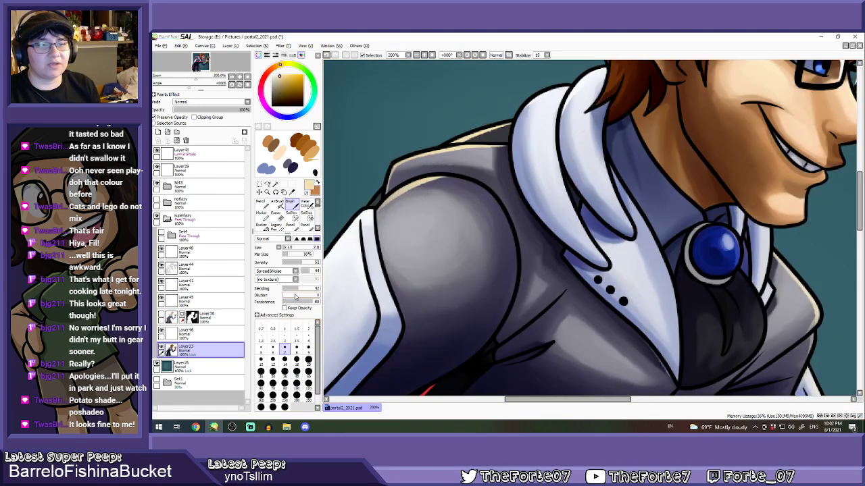
{"action": "scroll", "coordinate": [519, 184], "scroll_direction": "down", "scroll_amount": 2}
{"action": "scroll", "coordinate": [519, 184], "scroll_direction": "down", "scroll_amount": 1}
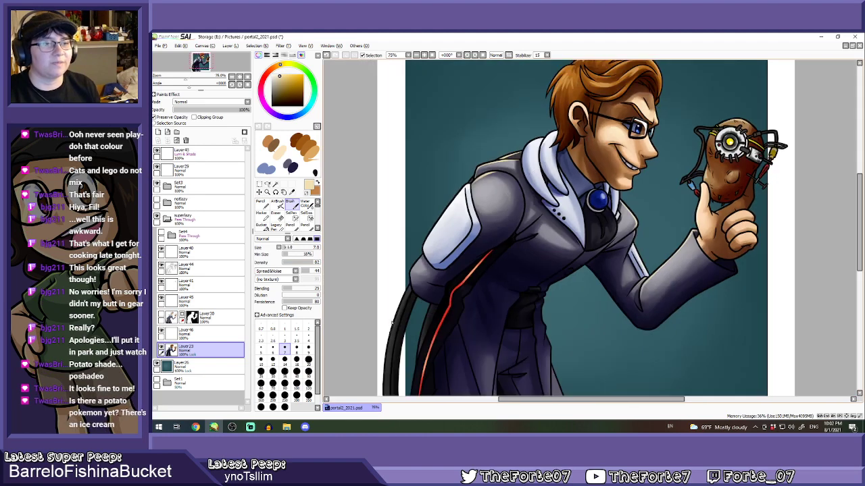
Try cream rim highlights along the outer edge of the coat's elbow, undo them, and choose a paler cream
{"action": "scroll", "coordinate": [433, 223], "scroll_direction": "up", "scroll_amount": 4}
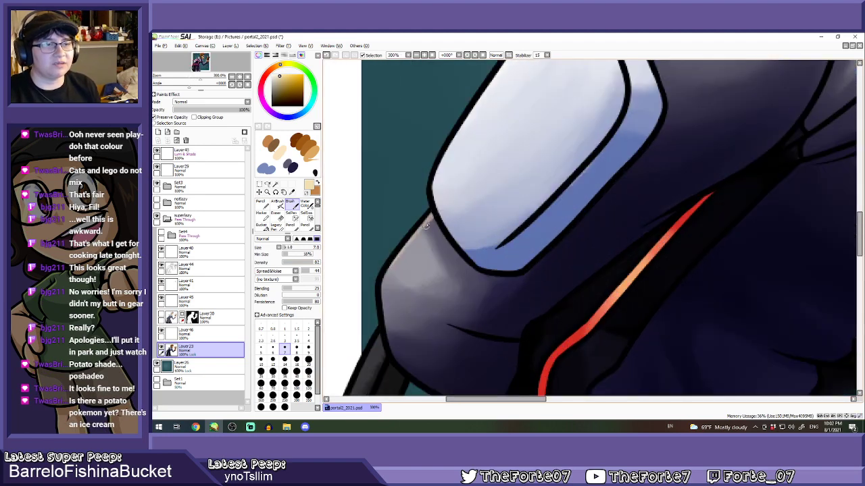
{"action": "scroll", "coordinate": [405, 262], "scroll_direction": "down", "scroll_amount": 4}
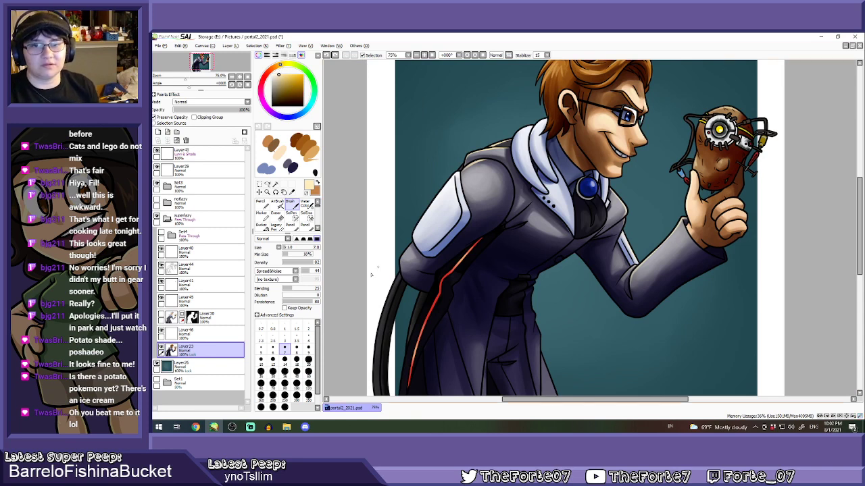
{"action": "scroll", "coordinate": [370, 274], "scroll_direction": "up", "scroll_amount": 1}
{"action": "scroll", "coordinate": [372, 277], "scroll_direction": "up", "scroll_amount": 1}
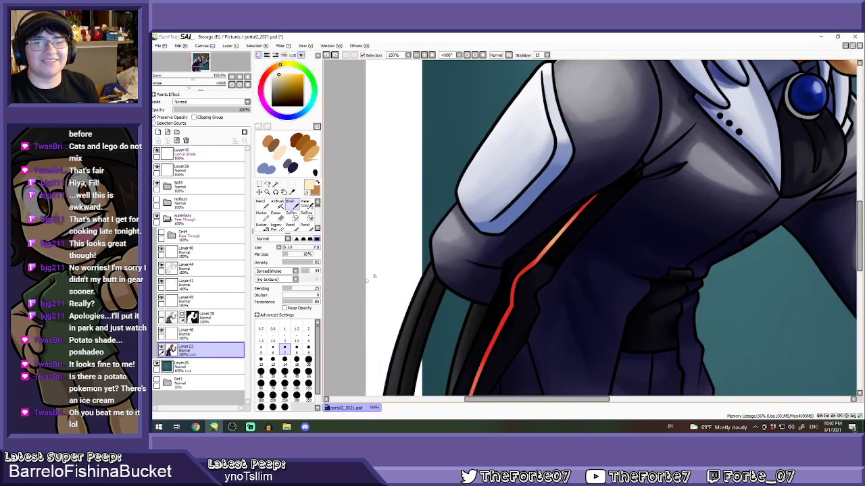
{"action": "scroll", "coordinate": [460, 206], "scroll_direction": "up", "scroll_amount": 2}
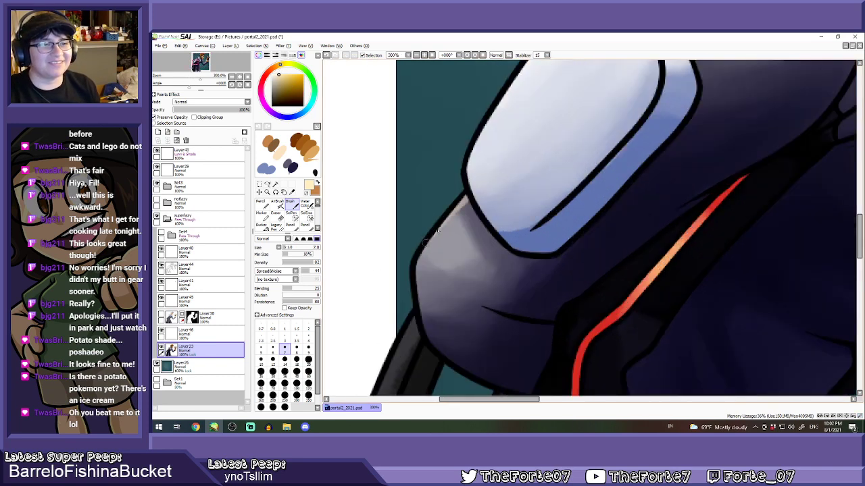
{"action": "left_click_drag", "start_coordinate": [465, 197], "coordinate": [419, 262]}
{"action": "key", "text": "ctrl+z"}
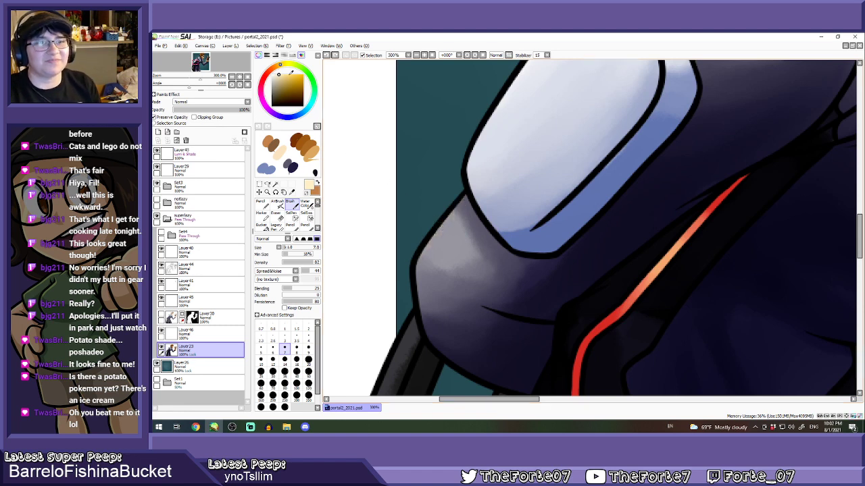
{"action": "left_click_drag", "start_coordinate": [283, 76], "coordinate": [281, 70]}
{"action": "left_click_drag", "start_coordinate": [468, 196], "coordinate": [421, 257]}
{"action": "key", "text": "ctrl+z"}
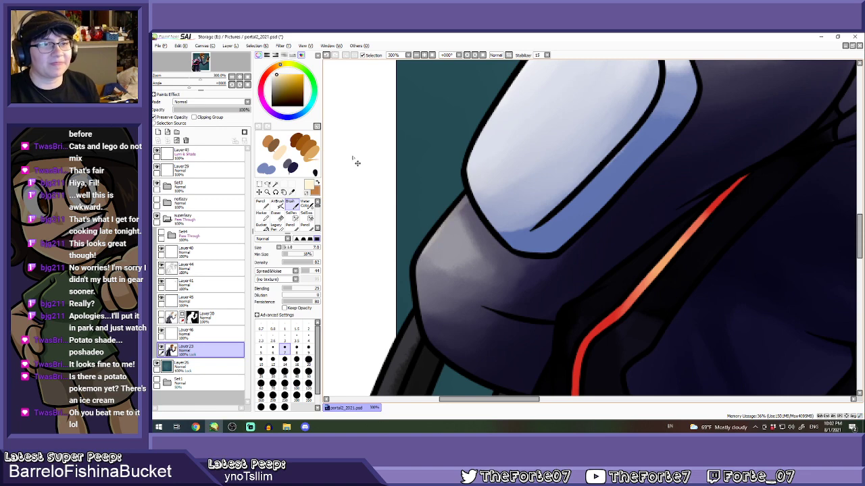
{"action": "key", "text": "ctrl+z"}
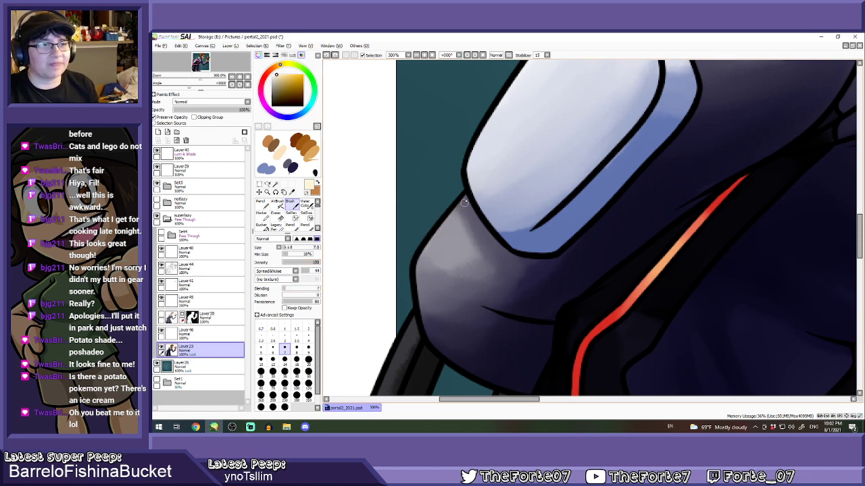
Set the Brush to density 100 and blending 7, and paint a thin pale cream rim highlight along the elbow's outer edge
{"action": "left_click_drag", "start_coordinate": [467, 196], "coordinate": [420, 256]}
{"action": "key", "text": "ctrl+z"}
{"action": "left_click_drag", "start_coordinate": [468, 198], "coordinate": [420, 256]}
{"action": "scroll", "coordinate": [434, 229], "scroll_direction": "down", "scroll_amount": 4}
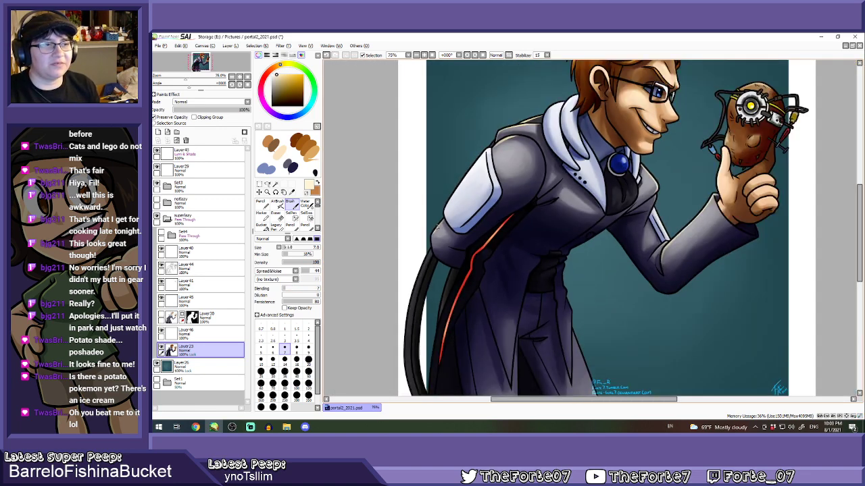
{"action": "scroll", "coordinate": [437, 227], "scroll_direction": "down", "scroll_amount": 2}
{"action": "scroll", "coordinate": [495, 258], "scroll_direction": "up", "scroll_amount": 2}
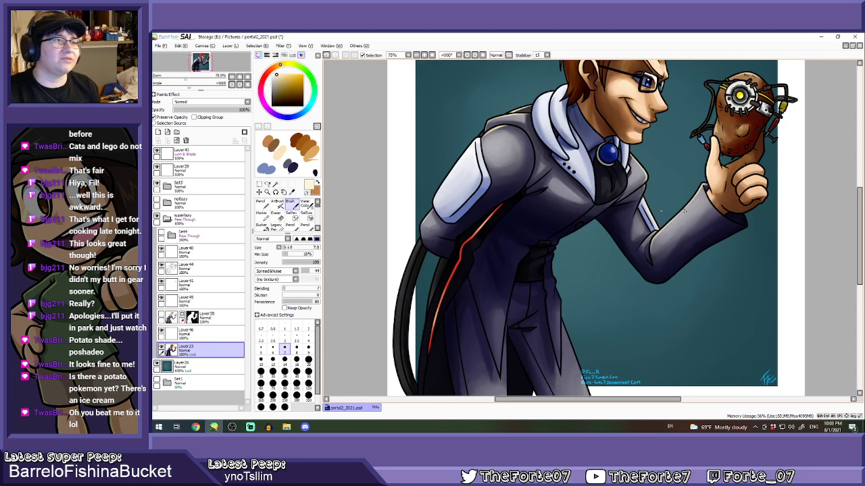
Sample the coat's dark navy, set the Brush's blending to 0, and paint over the pale fringe along the lapel's inner edge
{"action": "scroll", "coordinate": [661, 211], "scroll_direction": "up", "scroll_amount": 4}
{"action": "left_click", "coordinate": [546, 167], "text": "alt"}
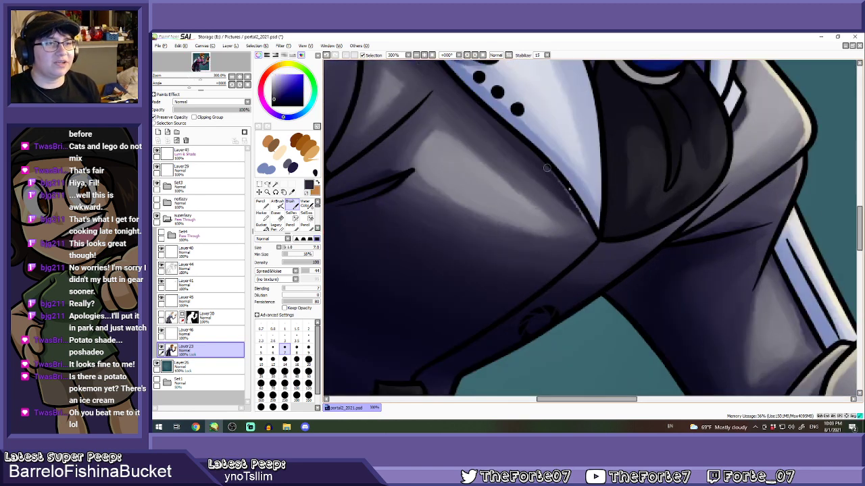
{"action": "mouse_move", "coordinate": [547, 167]}
{"action": "left_mouse_down"}
{"action": "mouse_move", "coordinate": [572, 199]}
{"action": "mouse_move", "coordinate": [547, 178]}
{"action": "mouse_move", "coordinate": [557, 170]}
{"action": "mouse_move", "coordinate": [536, 163]}
{"action": "mouse_move", "coordinate": [582, 214]}
{"action": "left_mouse_up"}
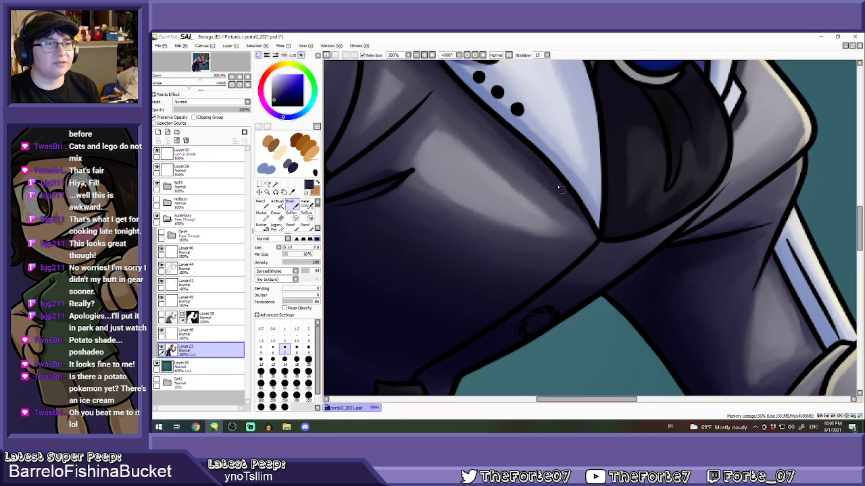
{"action": "scroll", "coordinate": [557, 184], "scroll_direction": "down", "scroll_amount": 3}
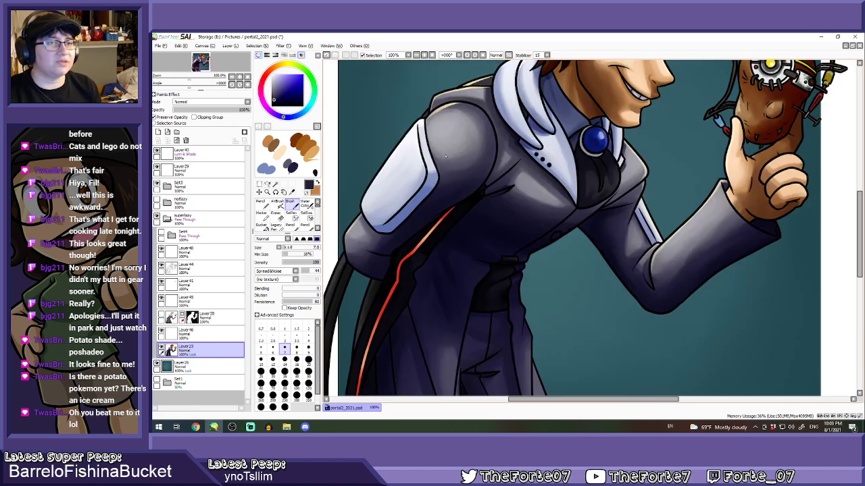
Sample the cream from the shoulder highlight and paint rim highlights along the fingers' upper edges, undoing the unwanted strokes
{"action": "scroll", "coordinate": [460, 91], "scroll_direction": "up", "scroll_amount": 5}
{"action": "right_click", "coordinate": [456, 106]}
{"action": "scroll", "coordinate": [454, 113], "scroll_direction": "down", "scroll_amount": 5}
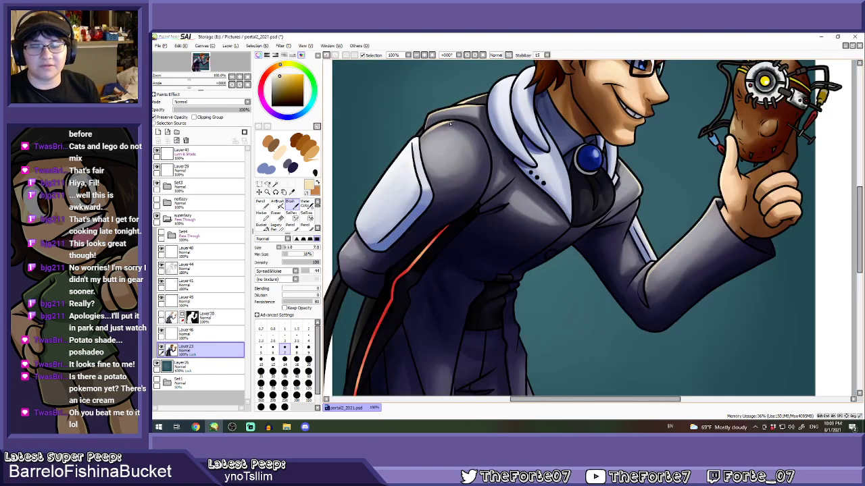
{"action": "scroll", "coordinate": [449, 132], "scroll_direction": "down", "scroll_amount": 2}
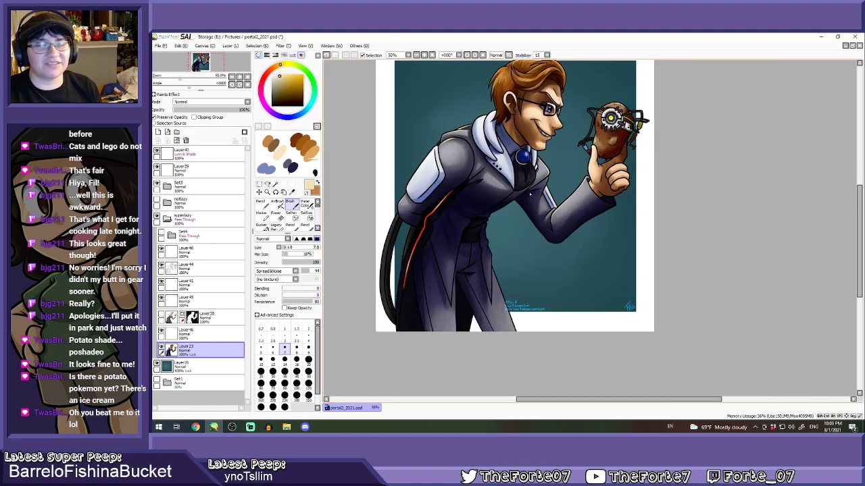
{"action": "scroll", "coordinate": [584, 95], "scroll_direction": "up", "scroll_amount": 4}
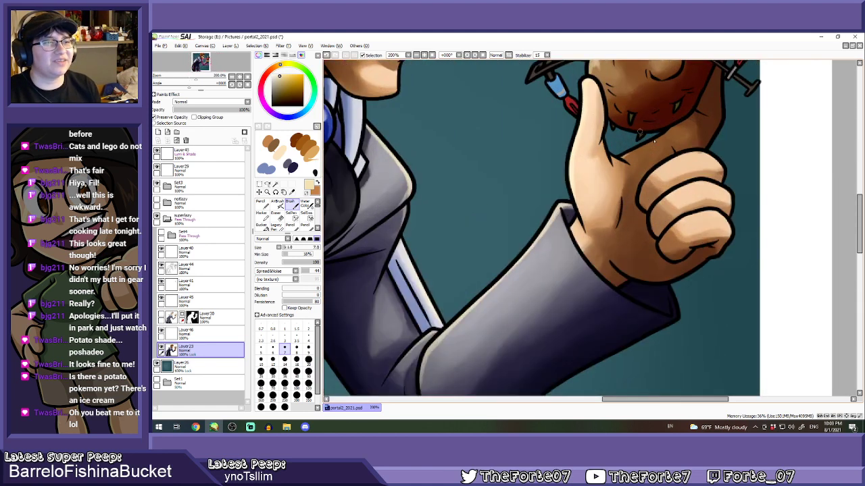
{"action": "scroll", "coordinate": [640, 132], "scroll_direction": "up", "scroll_amount": 2}
{"action": "mouse_move", "coordinate": [696, 170]}
{"action": "left_mouse_down"}
{"action": "mouse_move", "coordinate": [752, 160]}
{"action": "mouse_move", "coordinate": [779, 172]}
{"action": "left_mouse_up"}
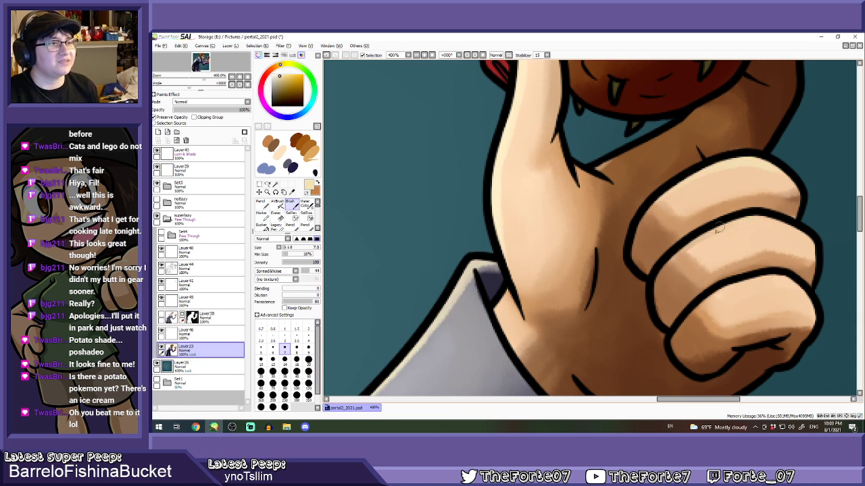
{"action": "key", "text": "ctrl+z"}
{"action": "left_click_drag", "start_coordinate": [754, 218], "coordinate": [808, 238]}
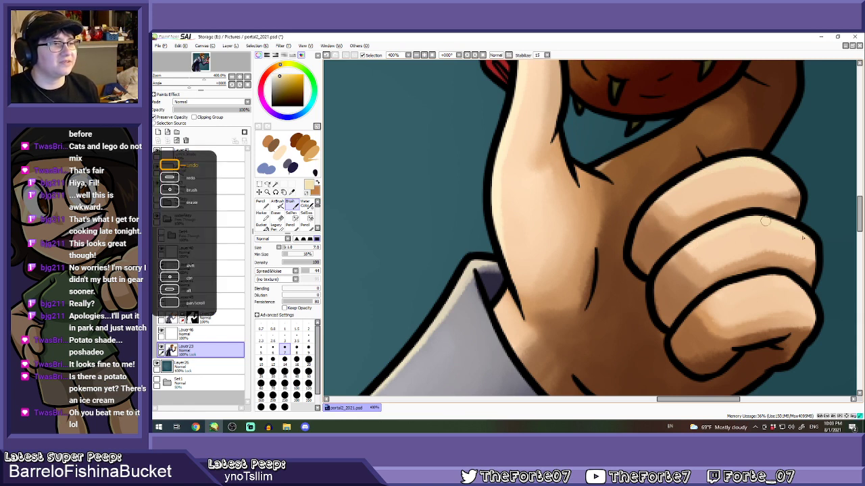
{"action": "left_click_drag", "start_coordinate": [705, 301], "coordinate": [765, 278]}
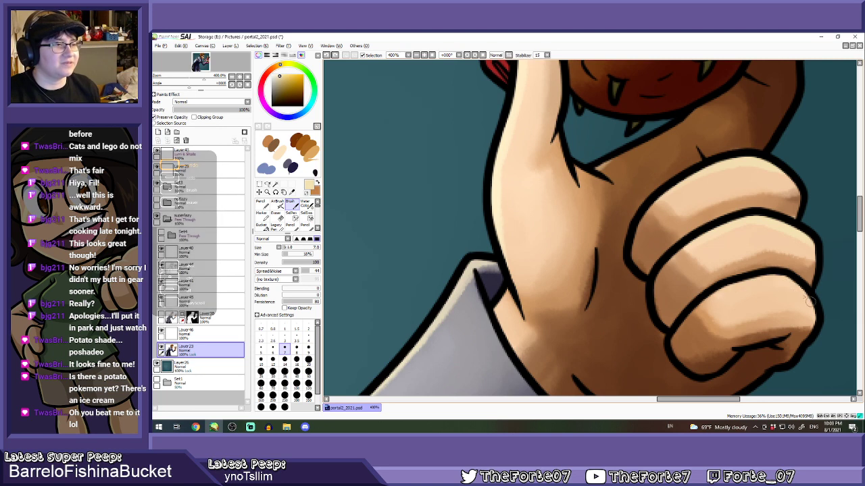
{"action": "key", "text": "ctrl+z"}
Choose a paler cream and paint thin rim highlights along the upper edges of the curled fingers
{"action": "left_click", "coordinate": [278, 74]}
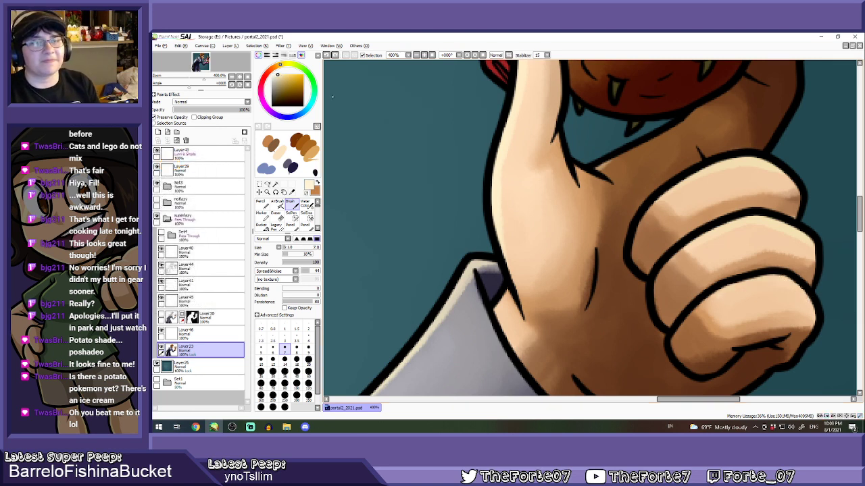
{"action": "mouse_move", "coordinate": [707, 297]}
{"action": "left_mouse_down"}
{"action": "mouse_move", "coordinate": [763, 276]}
{"action": "mouse_move", "coordinate": [747, 283]}
{"action": "mouse_move", "coordinate": [770, 277]}
{"action": "mouse_move", "coordinate": [816, 304]}
{"action": "left_mouse_up"}
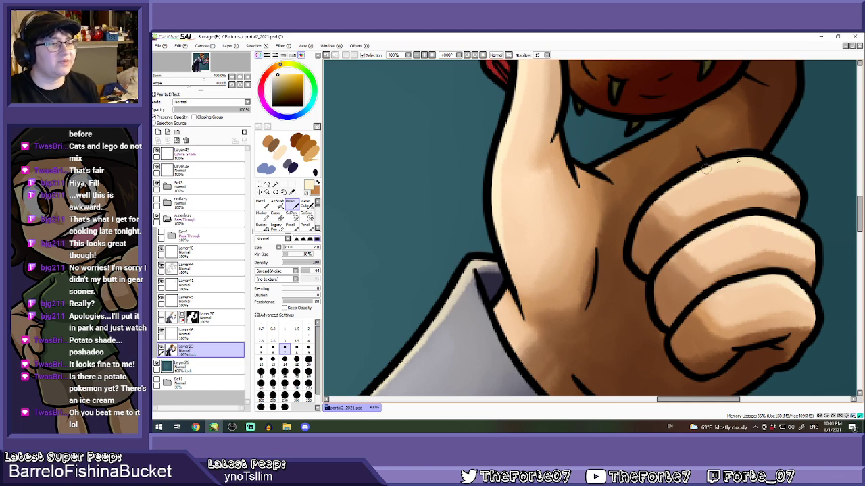
{"action": "scroll", "coordinate": [746, 181], "scroll_direction": "down", "scroll_amount": 7}
{"action": "scroll", "coordinate": [734, 178], "scroll_direction": "up", "scroll_amount": 3}
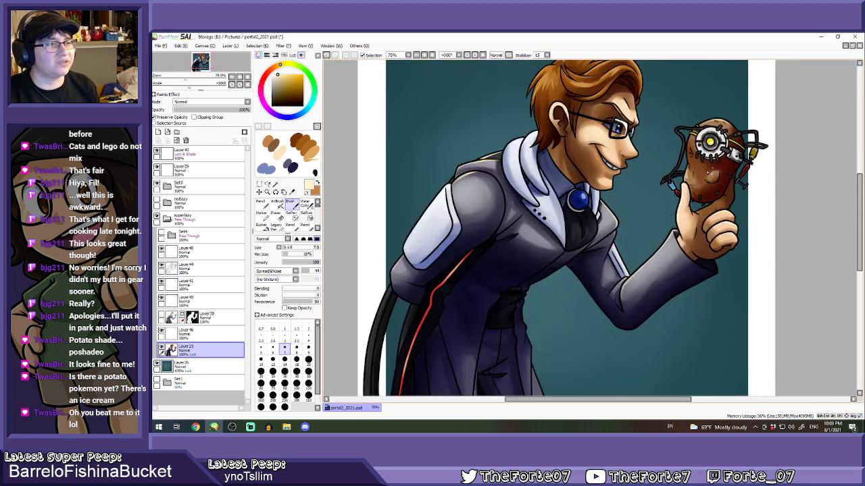
Touch up the sleeve cuff's edge beside the wrist with sampled dark and pale cream colours
{"action": "scroll", "coordinate": [675, 261], "scroll_direction": "up", "scroll_amount": 2}
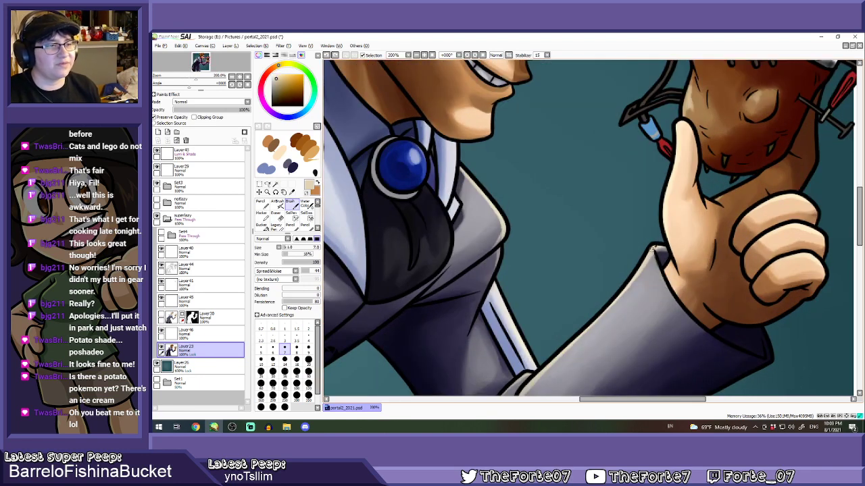
{"action": "scroll", "coordinate": [659, 261], "scroll_direction": "down", "scroll_amount": 3}
{"action": "scroll", "coordinate": [666, 264], "scroll_direction": "up", "scroll_amount": 4}
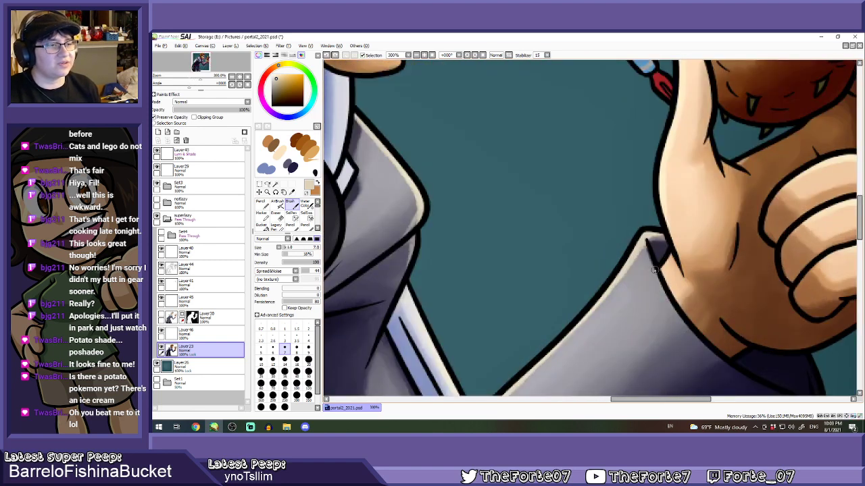
{"action": "left_click", "coordinate": [652, 268], "text": "alt"}
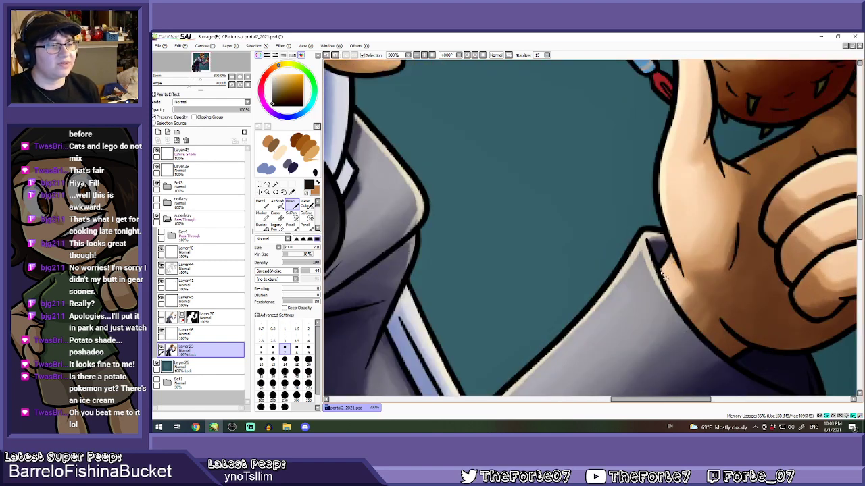
{"action": "left_click", "coordinate": [669, 144], "text": "alt"}
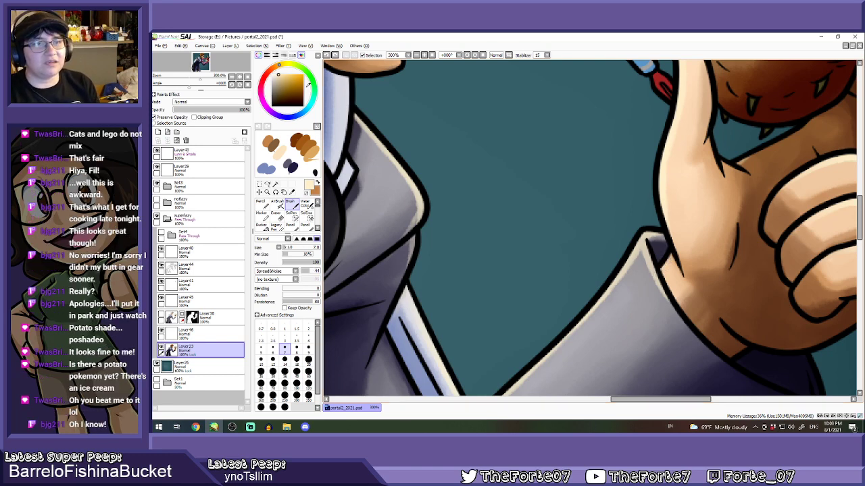
{"action": "scroll", "coordinate": [668, 263], "scroll_direction": "down", "scroll_amount": 6}
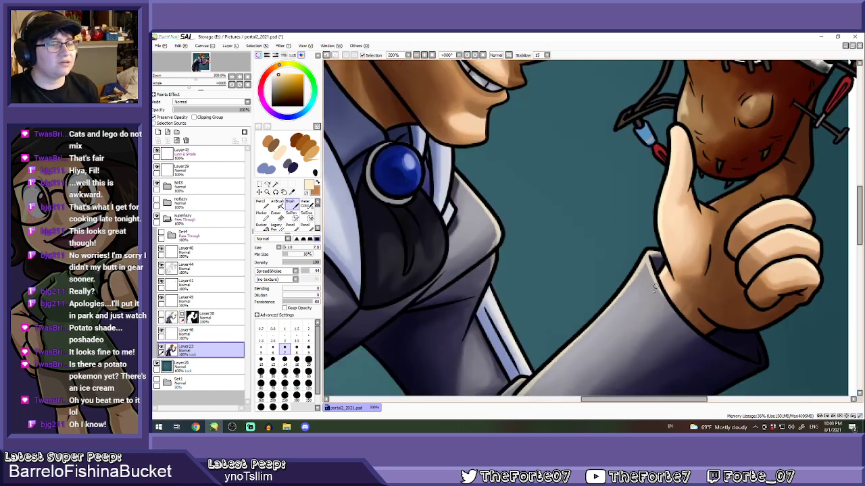
{"action": "scroll", "coordinate": [654, 300], "scroll_direction": "up", "scroll_amount": 1}
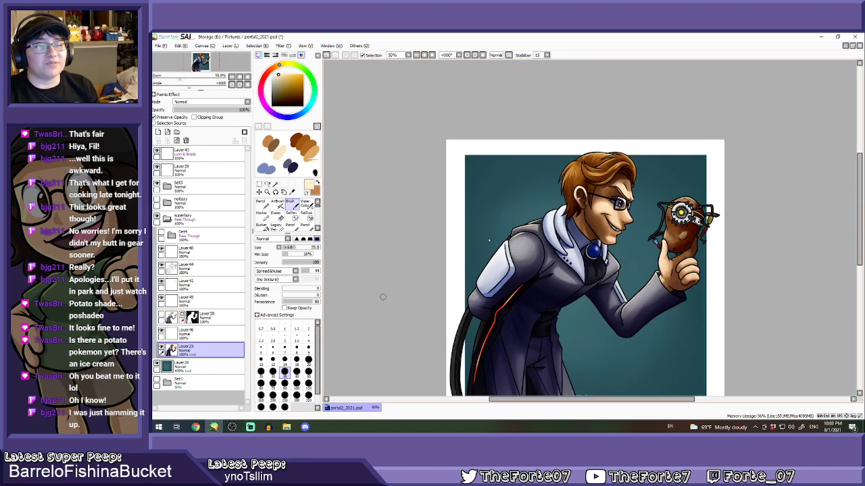
Sample the tan skin tone from the jaw, and set the Brush to size 40, density 50 and blending 43
{"action": "scroll", "coordinate": [622, 231], "scroll_direction": "up", "scroll_amount": 4}
{"action": "left_click", "coordinate": [621, 232], "text": "alt"}
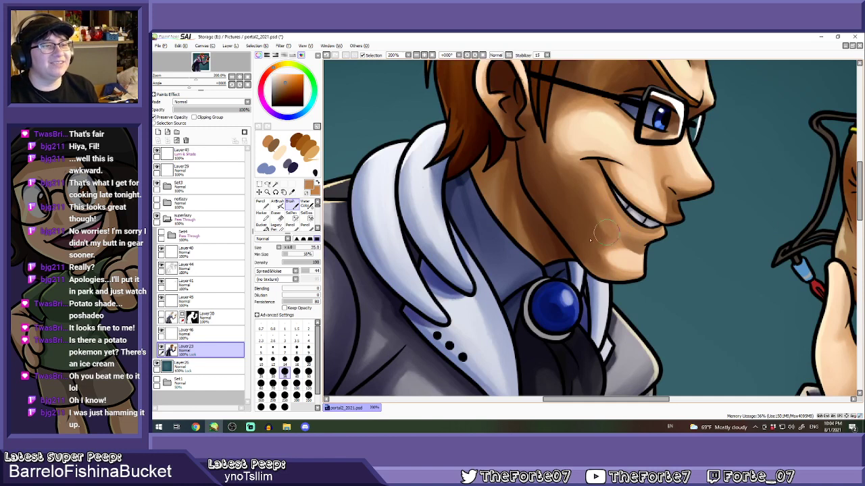
{"action": "left_click", "coordinate": [298, 288]}
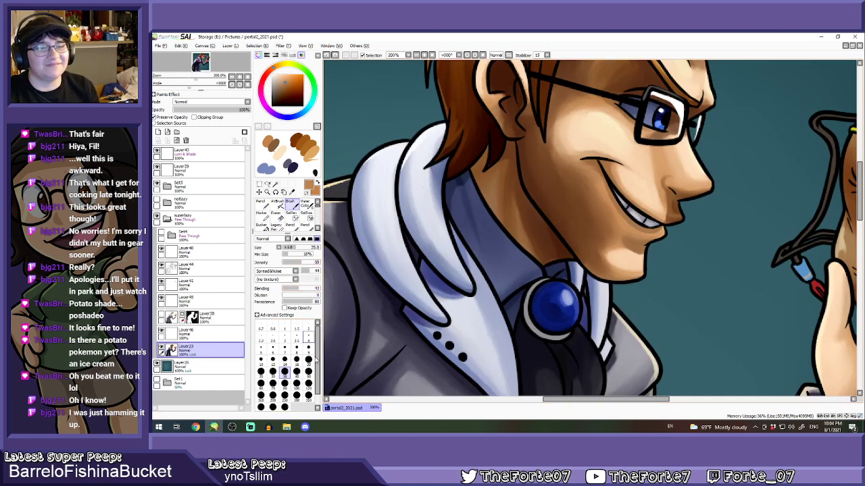
{"action": "left_click", "coordinate": [308, 384]}
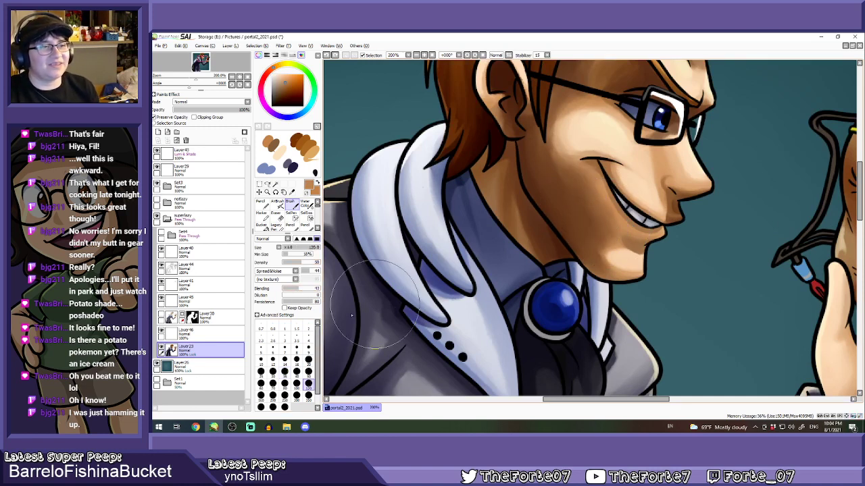
{"action": "left_click", "coordinate": [296, 371]}
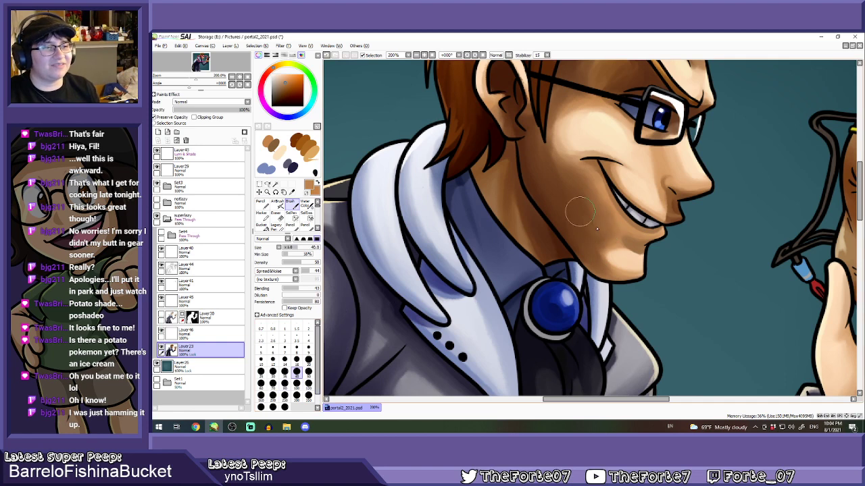
{"action": "scroll", "coordinate": [606, 233], "scroll_direction": "down", "scroll_amount": 4}
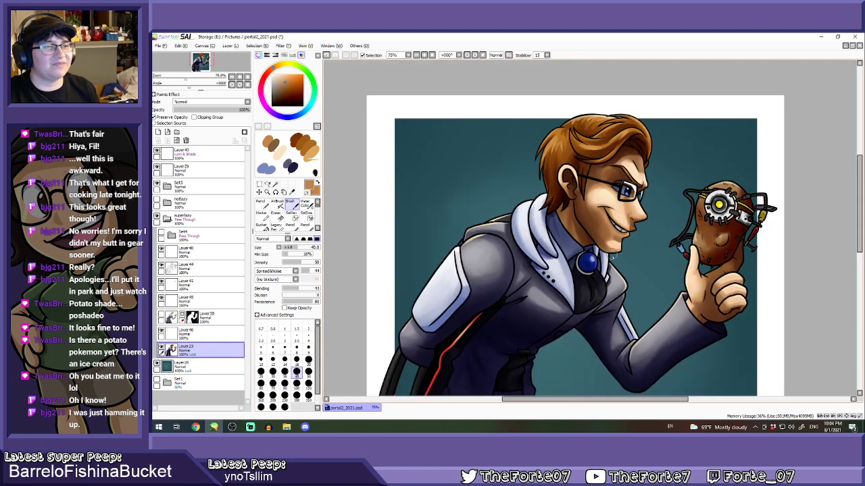
Set the Brush to density 13 and blending 76, sample a skin brown, and soften the cheek shading beside the smile
{"action": "scroll", "coordinate": [616, 238], "scroll_direction": "up", "scroll_amount": 3}
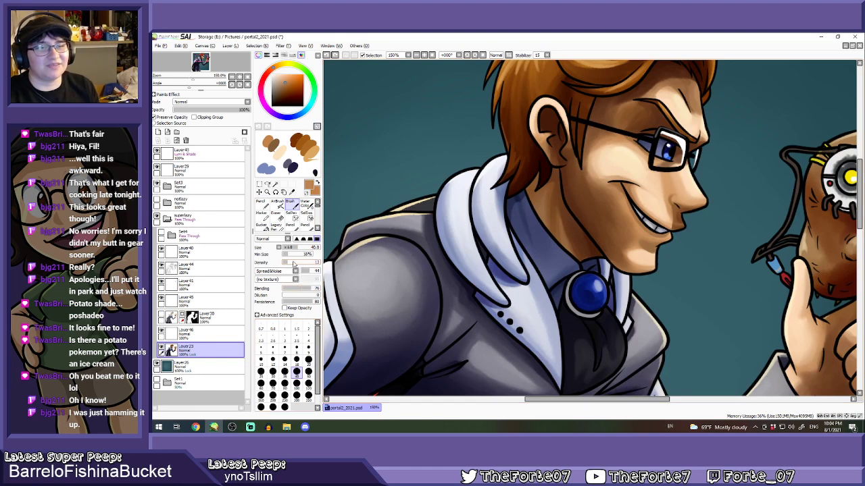
{"action": "right_click", "coordinate": [611, 214]}
{"action": "mouse_move", "coordinate": [625, 217]}
{"action": "left_mouse_down"}
{"action": "mouse_move", "coordinate": [622, 209]}
{"action": "mouse_move", "coordinate": [632, 233]}
{"action": "mouse_move", "coordinate": [611, 212]}
{"action": "left_mouse_up"}
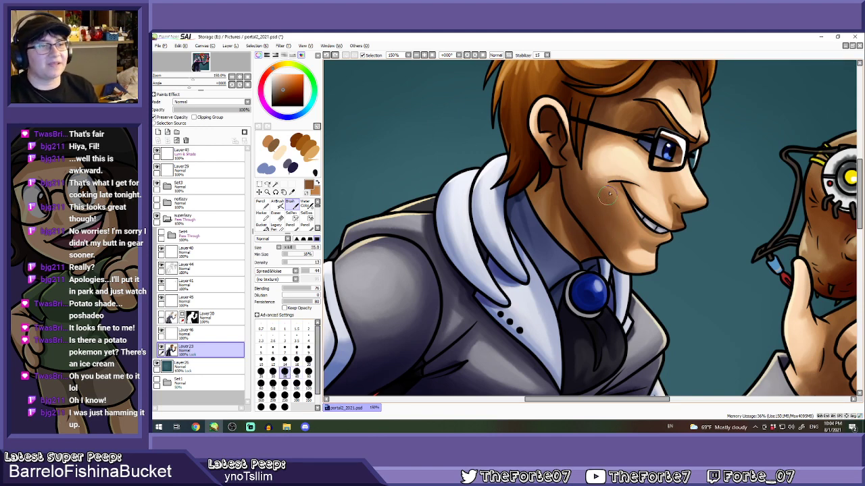
{"action": "key", "text": "bracketleft"}
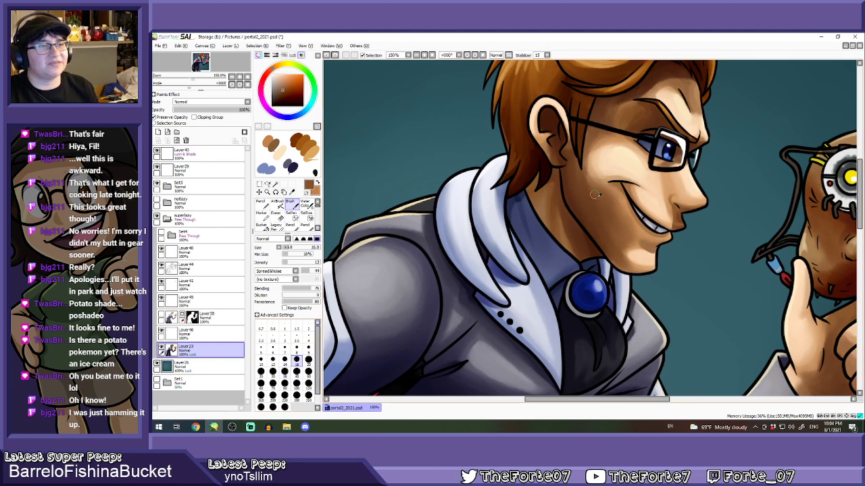
Set the Brush to size 35 and density 51, and blend sampled tan and darker brown into the cheek and jaw shadow
{"action": "left_click", "coordinate": [285, 373]}
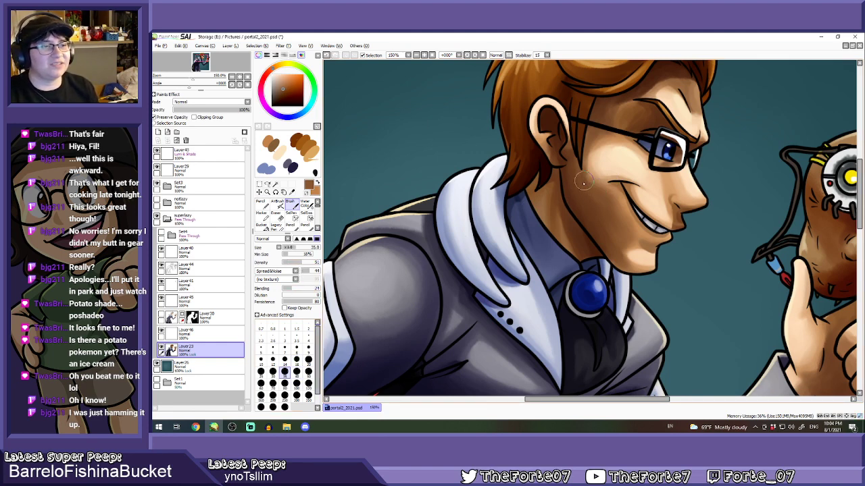
{"action": "left_click", "coordinate": [611, 194], "text": "alt"}
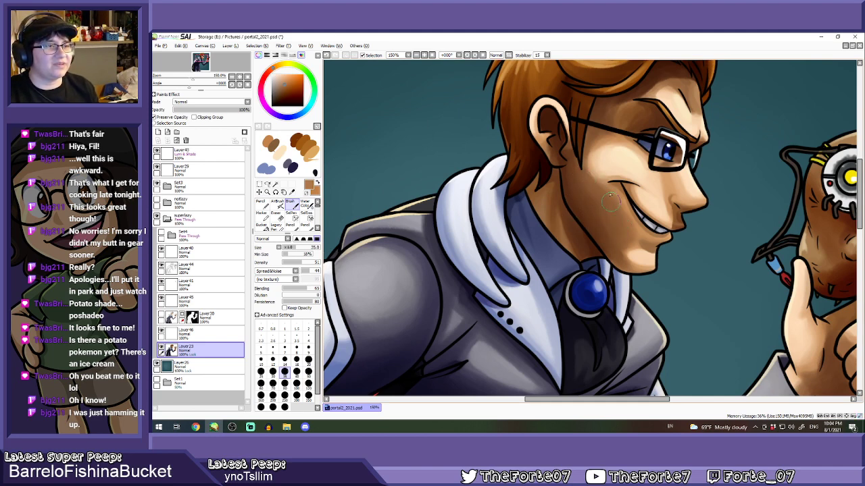
{"action": "right_click", "coordinate": [590, 211]}
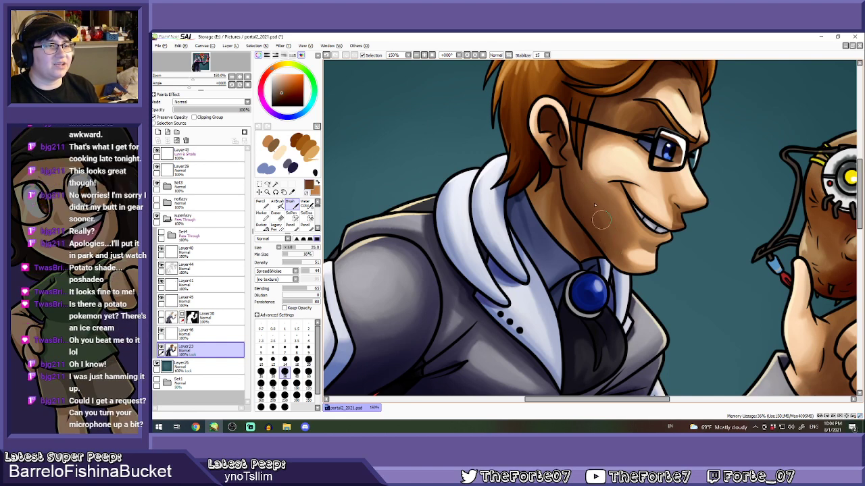
{"action": "scroll", "coordinate": [607, 258], "scroll_direction": "down", "scroll_amount": 10}
{"action": "scroll", "coordinate": [610, 260], "scroll_direction": "up", "scroll_amount": 4}
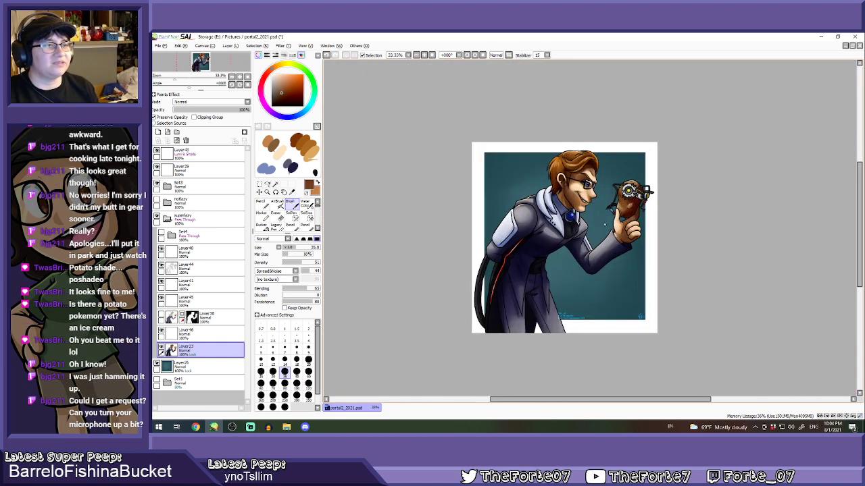
{"action": "scroll", "coordinate": [564, 192], "scroll_direction": "up", "scroll_amount": 1}
{"action": "scroll", "coordinate": [564, 192], "scroll_direction": "down", "scroll_amount": 2}
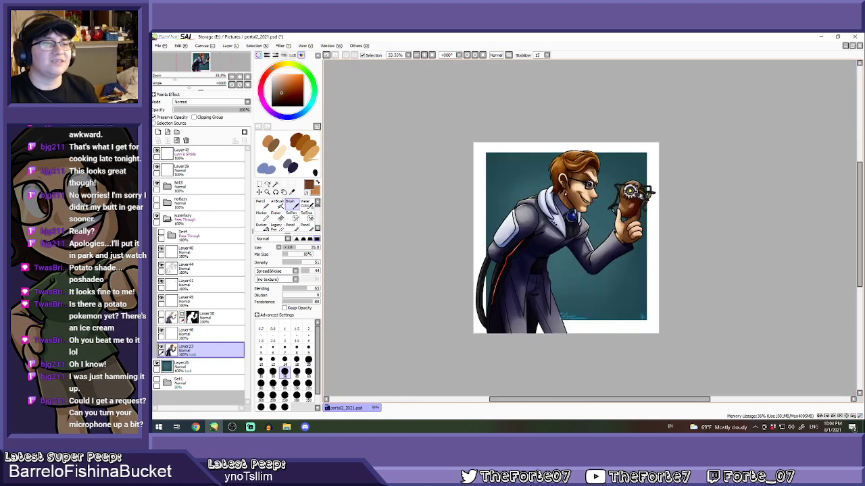
Add a new layer and move it directly beneath the teal background layer
{"action": "left_click", "coordinate": [200, 372]}
{"action": "left_click", "coordinate": [159, 133]}
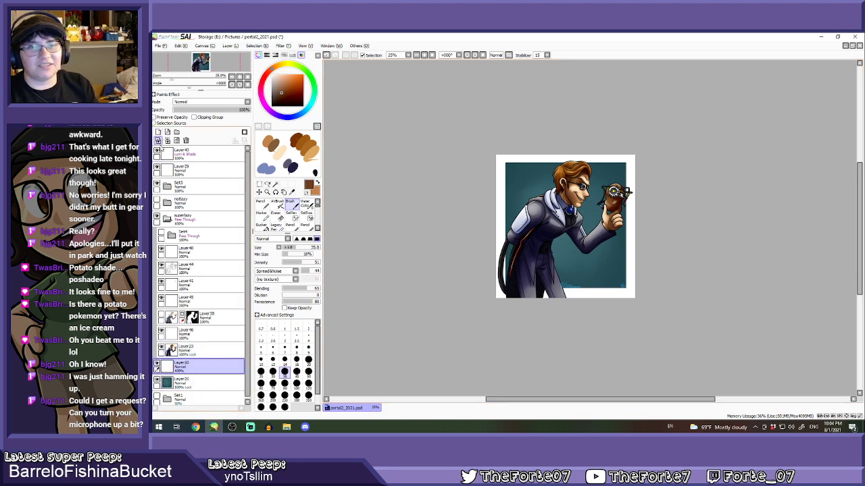
{"action": "left_click_drag", "start_coordinate": [205, 368], "coordinate": [207, 387]}
{"action": "left_click", "coordinate": [207, 385]}
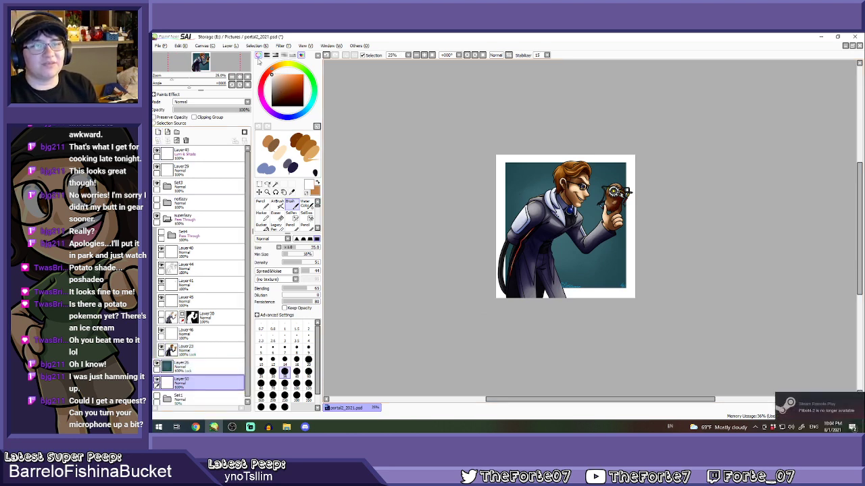
Try filling the new base layer with black, using the Bucket with the working layer as its target
{"action": "left_click", "coordinate": [263, 227]}
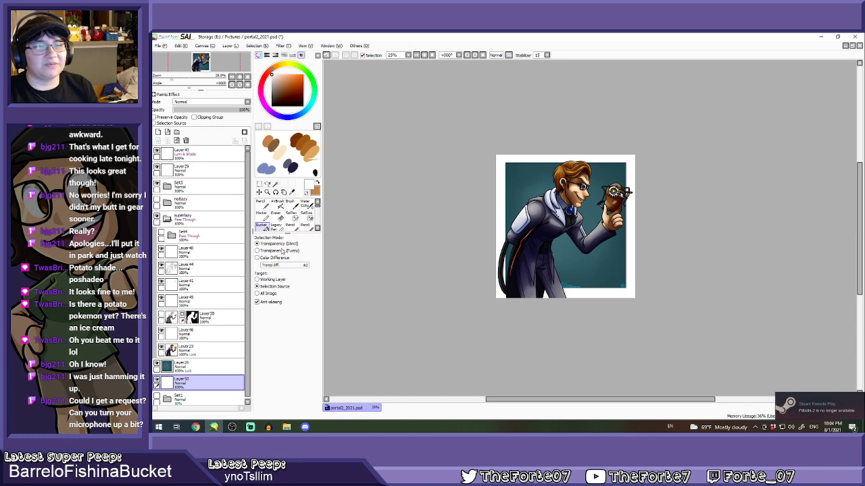
{"action": "key", "text": "x"}
{"action": "left_click", "coordinate": [271, 279]}
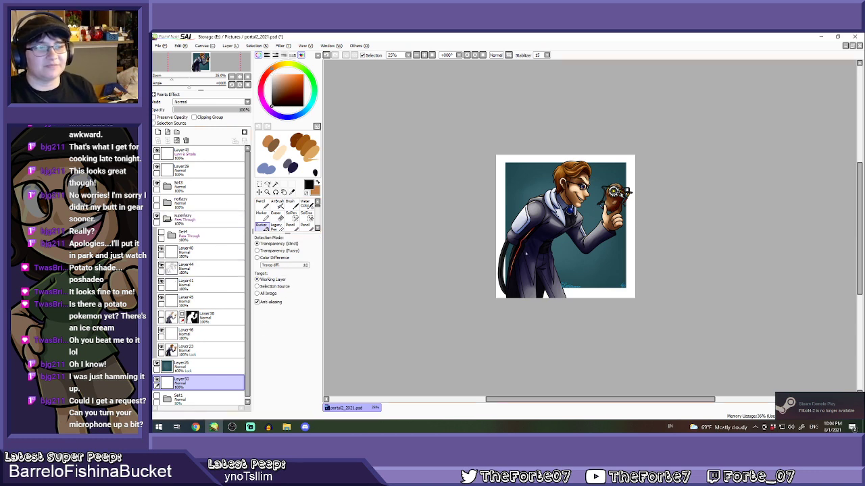
{"action": "left_click", "coordinate": [539, 255]}
{"action": "scroll", "coordinate": [538, 255], "scroll_direction": "up", "scroll_amount": 1}
{"action": "key", "text": "ctrl+z"}
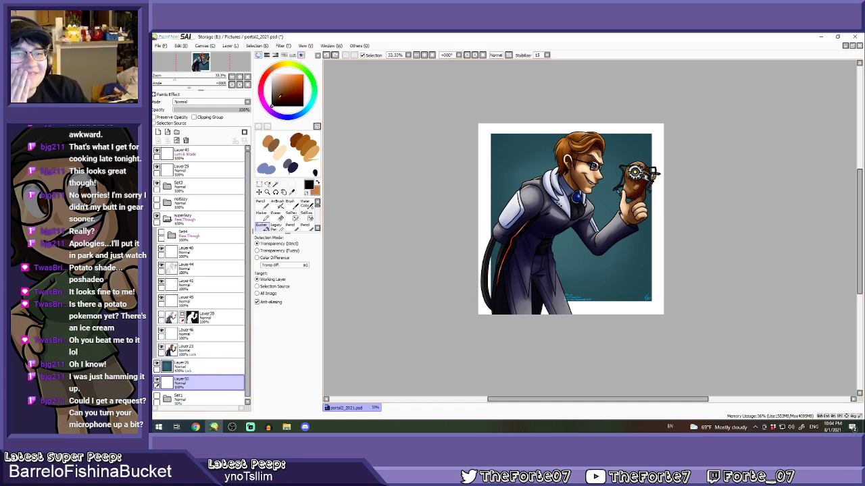
Try filling the base layer with a dark grey, and undo the fill
{"action": "left_click", "coordinate": [272, 100]}
{"action": "left_click", "coordinate": [490, 133]}
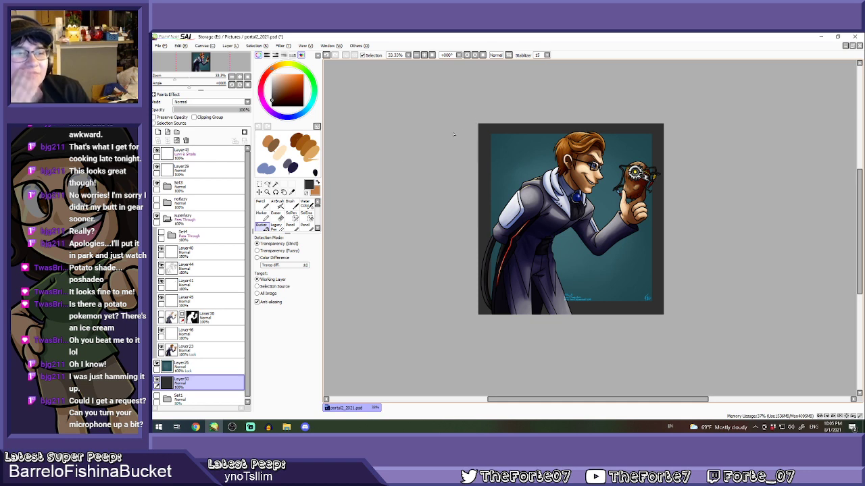
{"action": "key", "text": "ctrl+z"}
Duplicate the teal background layer by copying its entire contents and pasting them as a new layer directly above it
{"action": "left_click", "coordinate": [216, 370]}
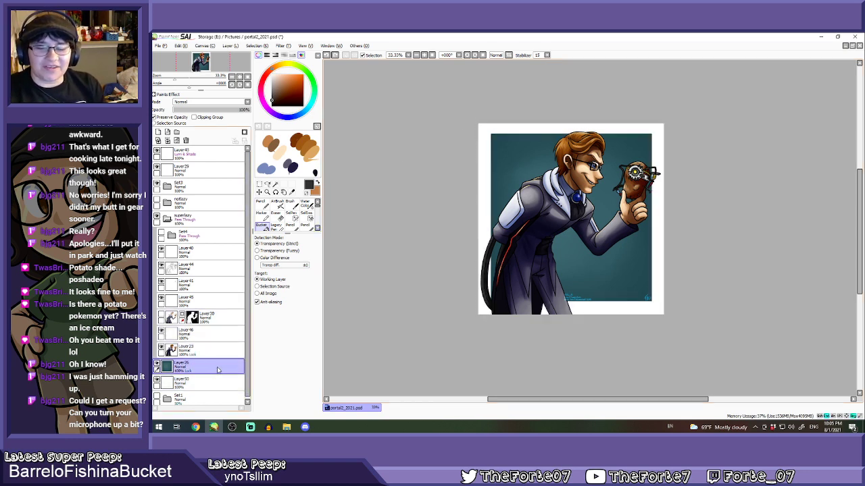
{"action": "key", "text": "ctrl+a"}
{"action": "key", "text": "ctrl+c"}
{"action": "key", "text": "ctrl+v"}
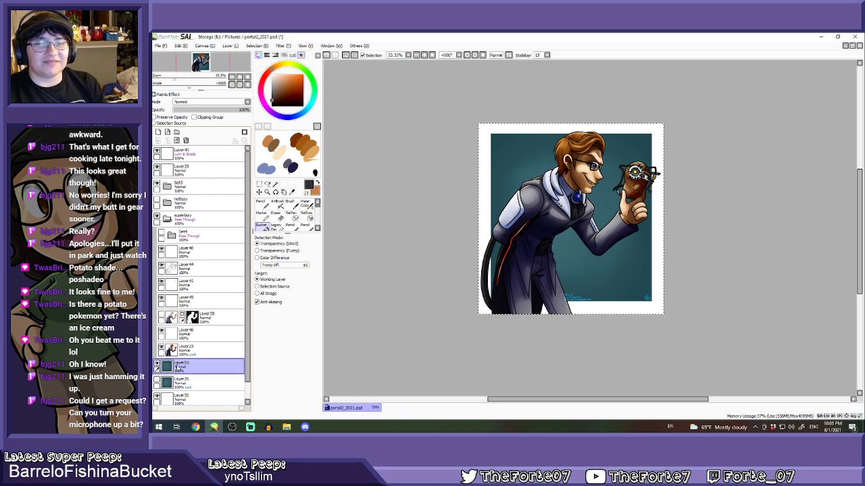
Sample the background teal, preserve the duplicate layer's opacity, and paint the teal panel flat with the Pencil
{"action": "left_click", "coordinate": [510, 156], "text": "alt"}
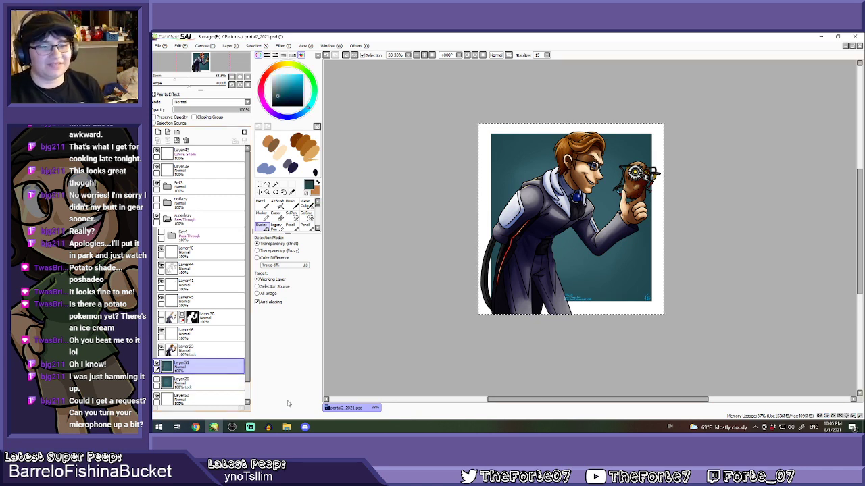
{"action": "key", "text": "n"}
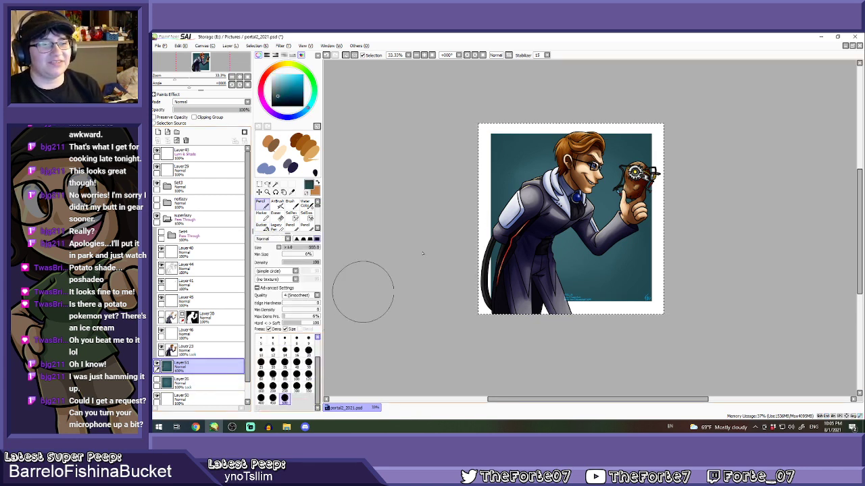
{"action": "left_click", "coordinate": [169, 119]}
{"action": "mouse_move", "coordinate": [501, 133]}
{"action": "left_mouse_down"}
{"action": "mouse_move", "coordinate": [464, 172]}
{"action": "mouse_move", "coordinate": [696, 135]}
{"action": "mouse_move", "coordinate": [530, 292]}
{"action": "left_mouse_up"}
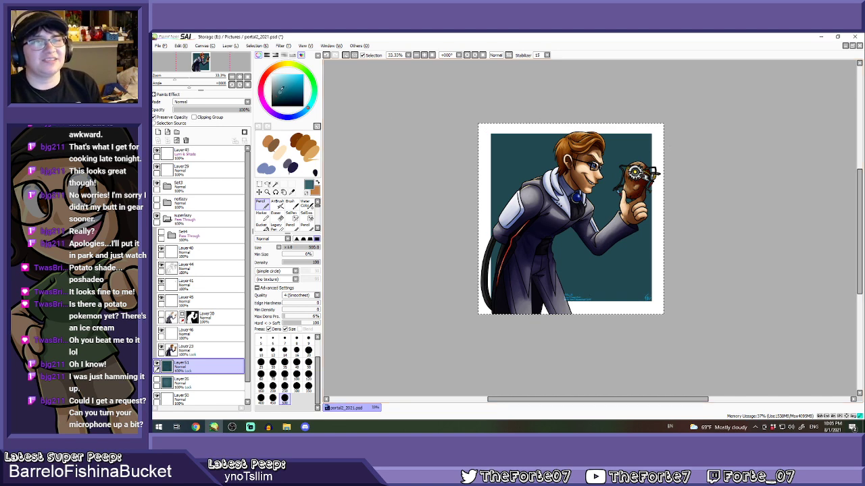
Set the Brush to size 300 and blend lighter and darker teal into the background around the character
{"action": "key", "text": "b"}
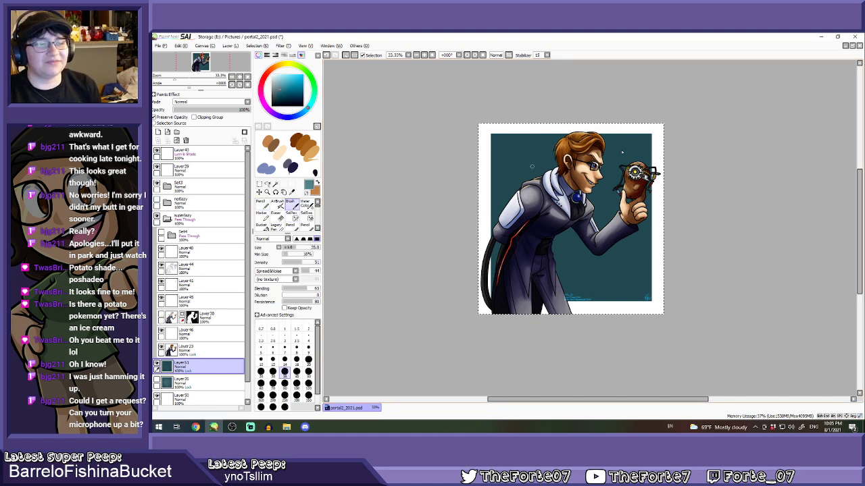
{"action": "left_click", "coordinate": [296, 395]}
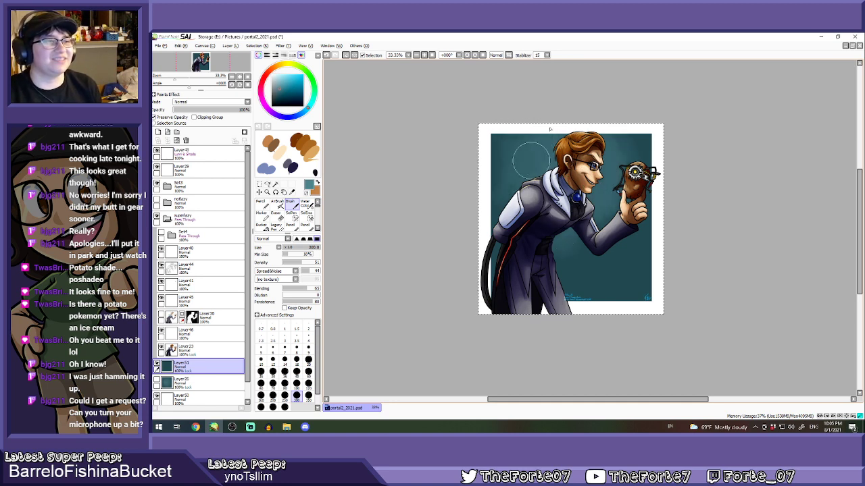
{"action": "right_click", "coordinate": [610, 276]}
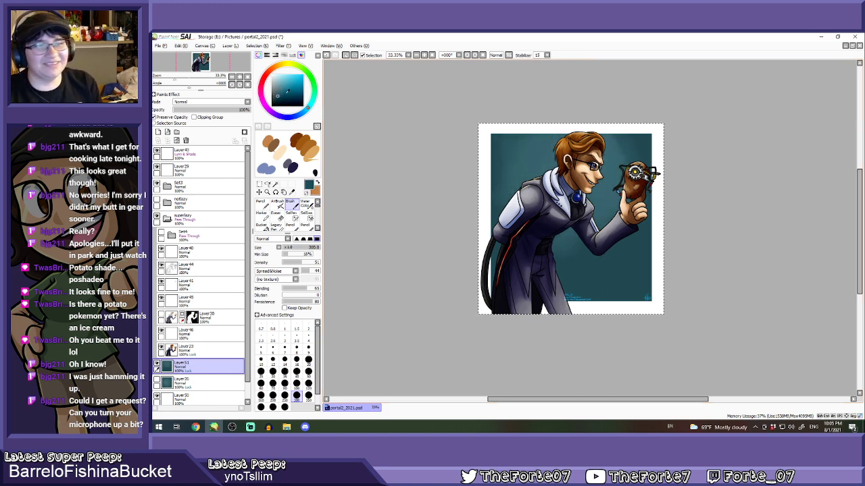
{"action": "left_click", "coordinate": [273, 102]}
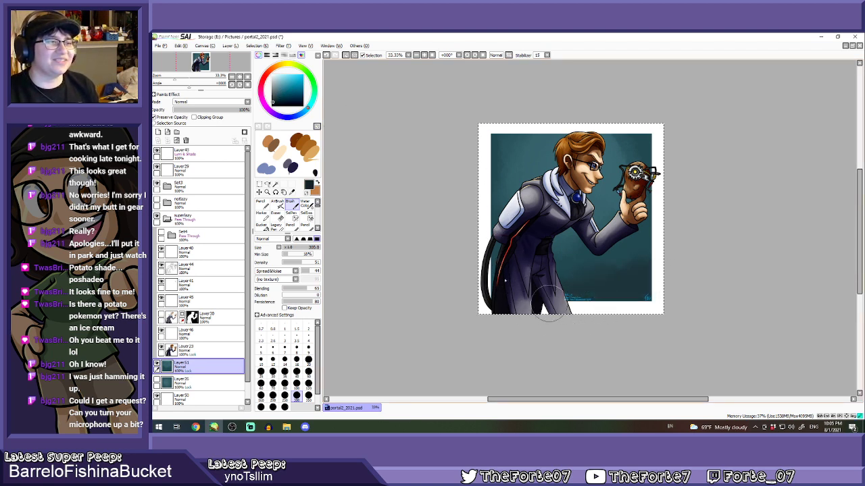
Set the Brush density to 29 and soften the background gradient with sampled teals, using sizes 120 and 300
{"action": "left_click", "coordinate": [650, 262], "text": "alt"}
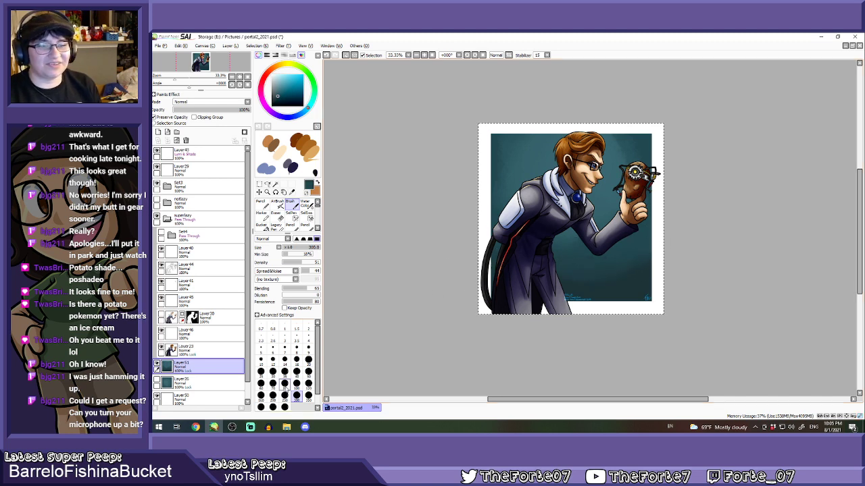
{"action": "left_click", "coordinate": [308, 384]}
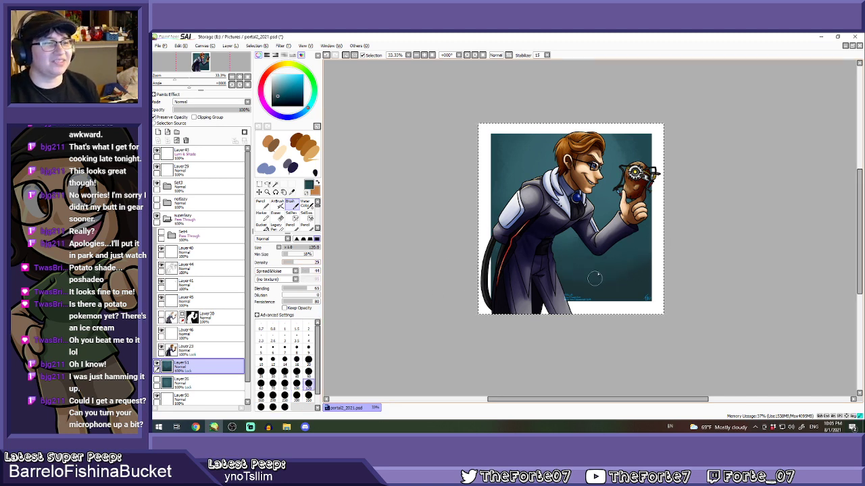
{"action": "left_click", "coordinate": [296, 396]}
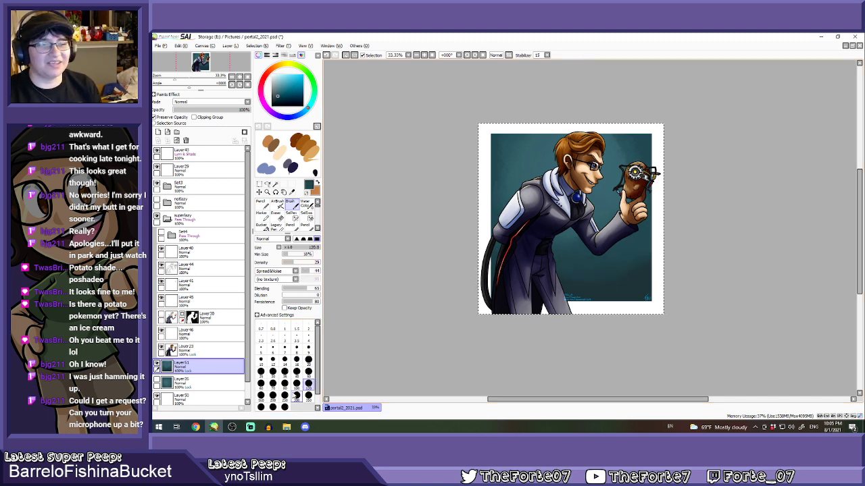
{"action": "left_click", "coordinate": [520, 161], "text": "alt"}
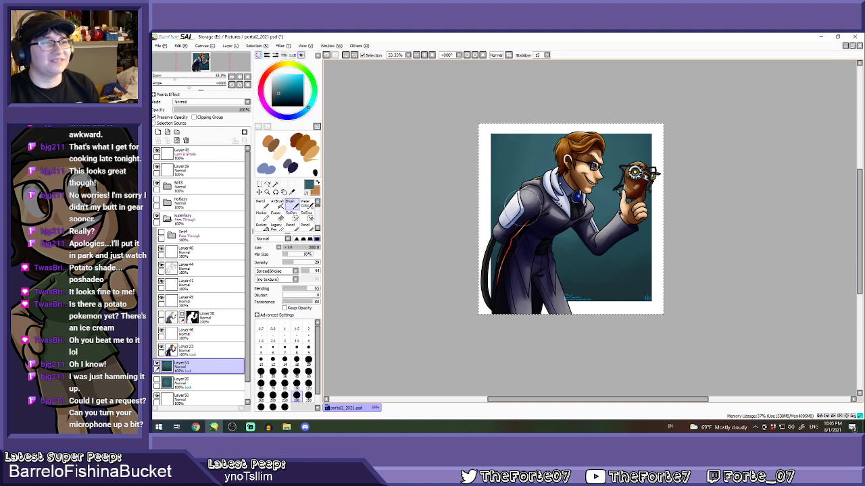
Add a new layer above the Set4 folder and brush a soft pale yellow glow over the character and background
{"action": "left_click", "coordinate": [196, 235]}
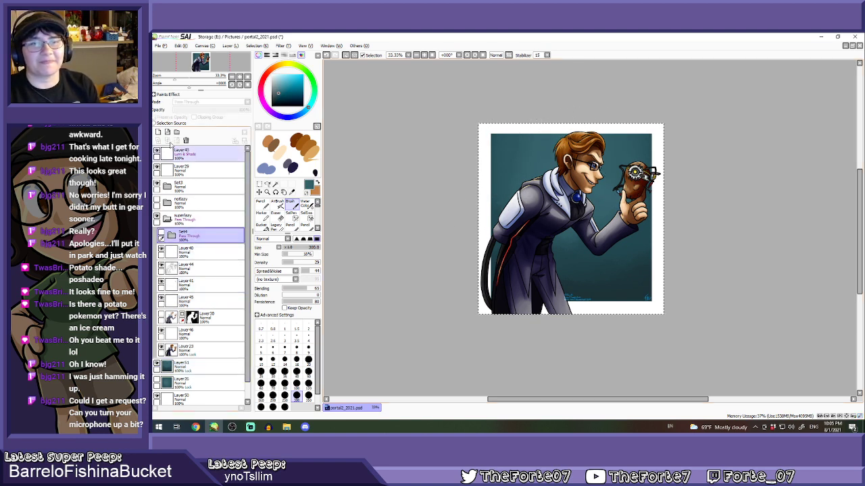
{"action": "left_click", "coordinate": [157, 131]}
{"action": "left_click", "coordinate": [283, 65]}
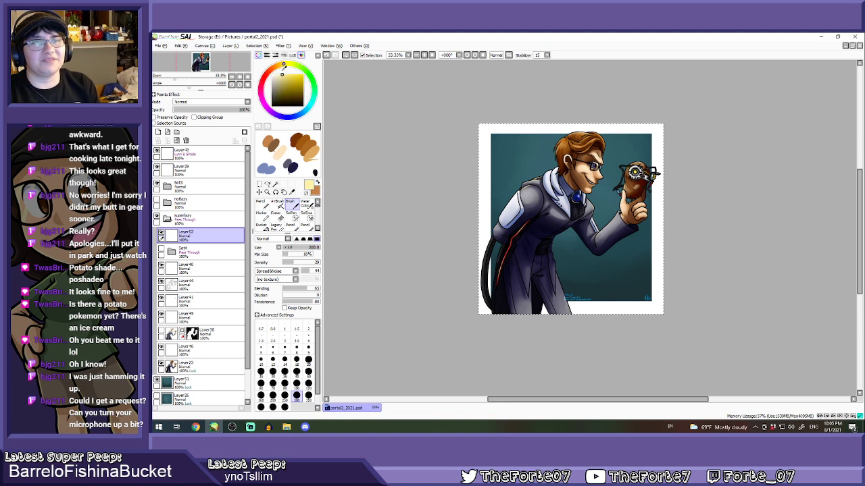
{"action": "mouse_move", "coordinate": [534, 150]}
{"action": "left_mouse_down"}
{"action": "mouse_move", "coordinate": [504, 257]}
{"action": "mouse_move", "coordinate": [564, 203]}
{"action": "mouse_move", "coordinate": [632, 260]}
{"action": "mouse_move", "coordinate": [588, 203]}
{"action": "mouse_move", "coordinate": [513, 210]}
{"action": "mouse_move", "coordinate": [486, 229]}
{"action": "left_mouse_up"}
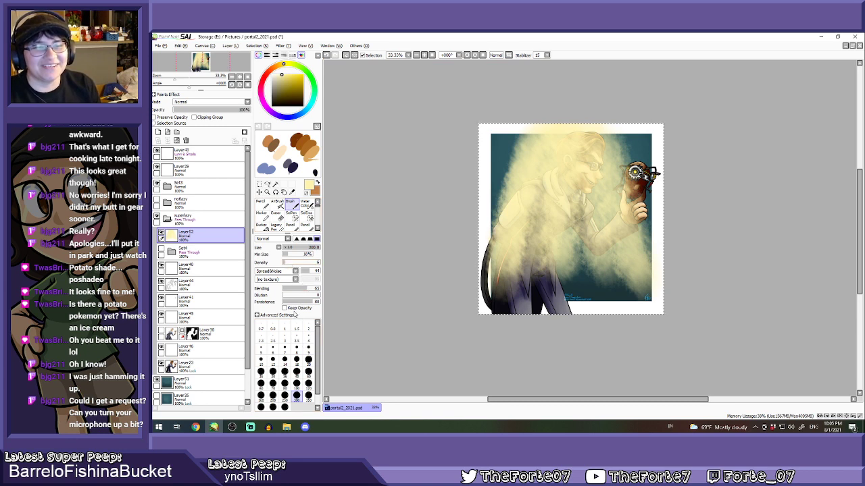
Set the Brush to size 500 and density 49, and try thinning the yellow glow with the transparent color
{"action": "left_click", "coordinate": [296, 384]}
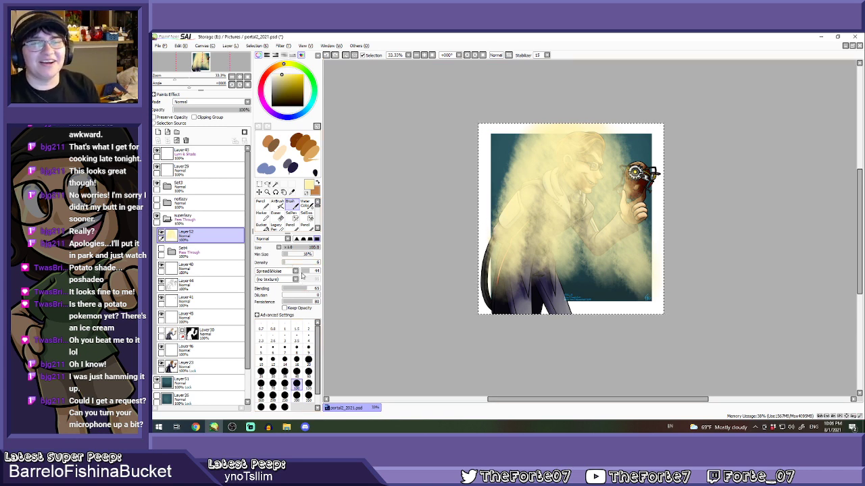
{"action": "left_click", "coordinate": [284, 407]}
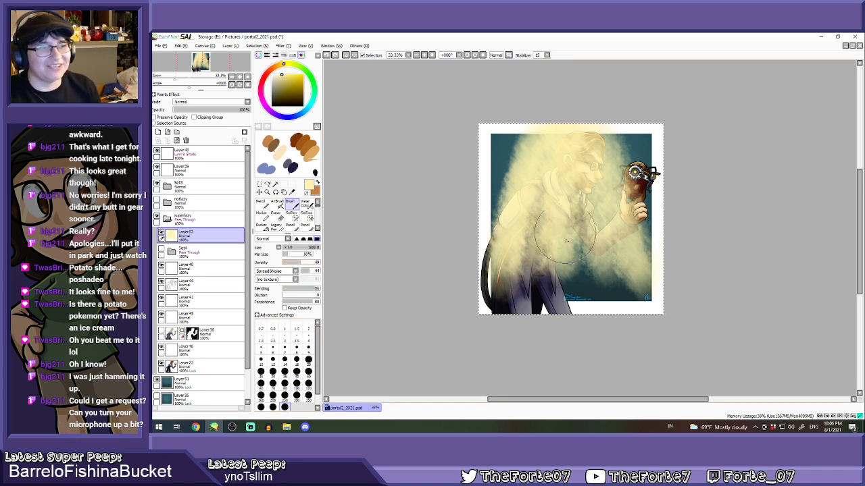
{"action": "left_click", "coordinate": [307, 194]}
{"action": "mouse_move", "coordinate": [542, 274]}
{"action": "left_mouse_down"}
{"action": "mouse_move", "coordinate": [568, 304]}
{"action": "mouse_move", "coordinate": [511, 309]}
{"action": "left_mouse_up"}
{"action": "key", "text": "ctrl+z"}
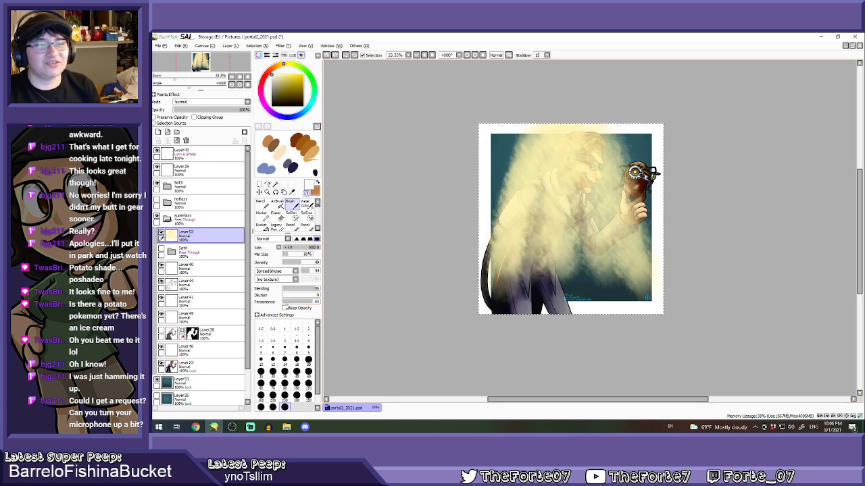
Set the Brush density to 53, thin the glow over the figure, and repaint pale yellow over the head
{"action": "left_click", "coordinate": [316, 263]}
{"action": "mouse_move", "coordinate": [562, 241]}
{"action": "left_mouse_down"}
{"action": "mouse_move", "coordinate": [530, 276]}
{"action": "mouse_move", "coordinate": [595, 270]}
{"action": "mouse_move", "coordinate": [608, 247]}
{"action": "left_mouse_up"}
{"action": "key", "text": "ctrl+z"}
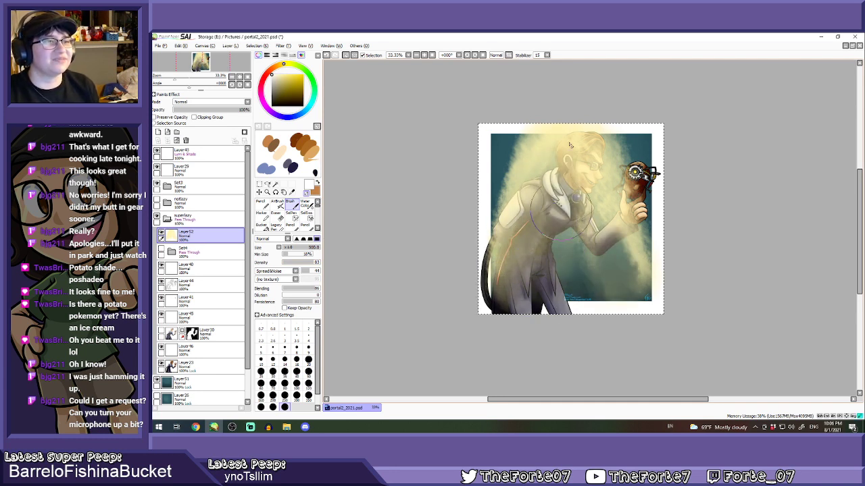
{"action": "key", "text": "ctrl+z"}
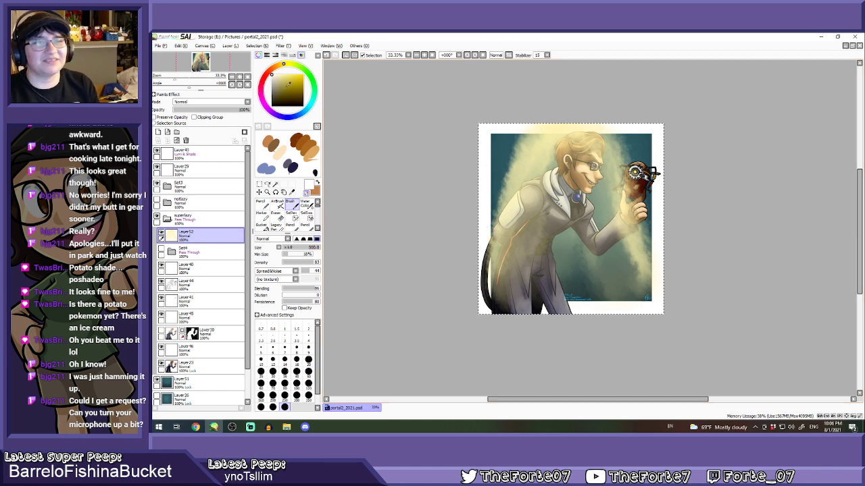
{"action": "left_click", "coordinate": [279, 75]}
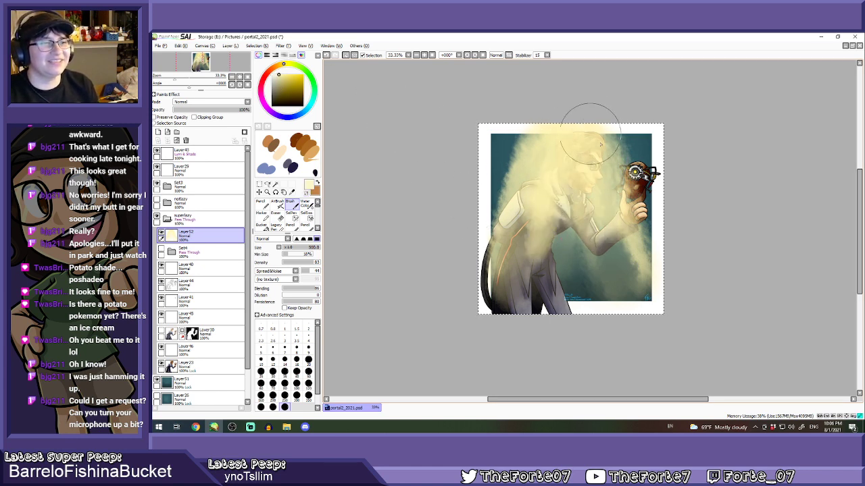
Set the yellow glow layer's blending mode to Luminosity
{"action": "left_click", "coordinate": [204, 102]}
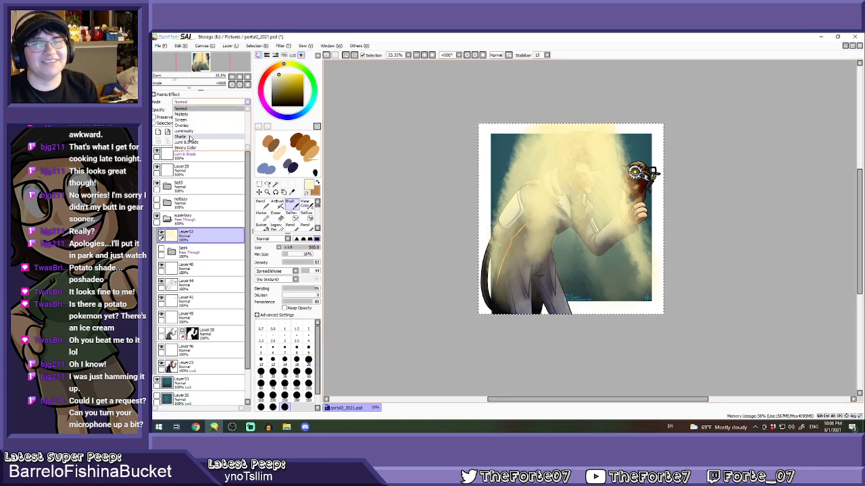
{"action": "left_click", "coordinate": [195, 139]}
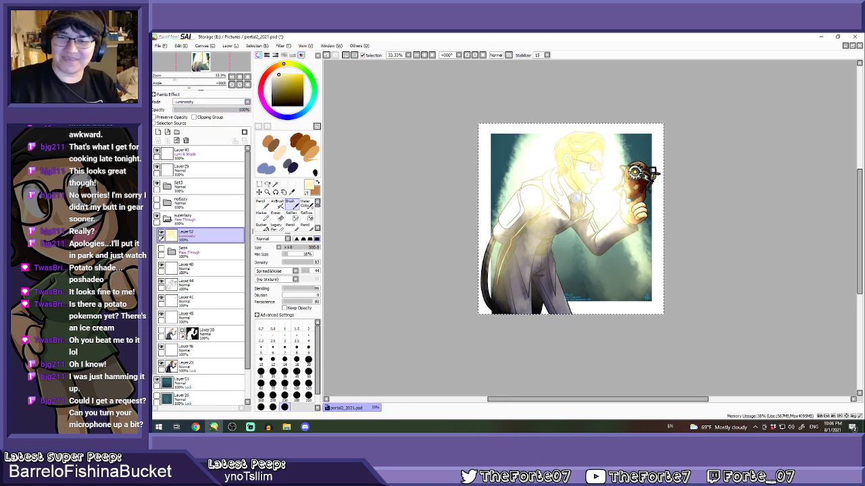
{"action": "key", "text": "alt+Tab"}
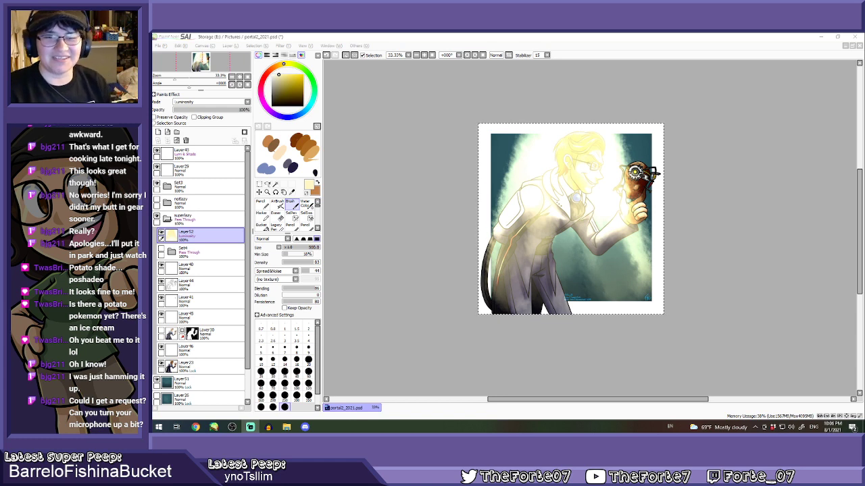
{"action": "key", "text": "alt+Tab"}
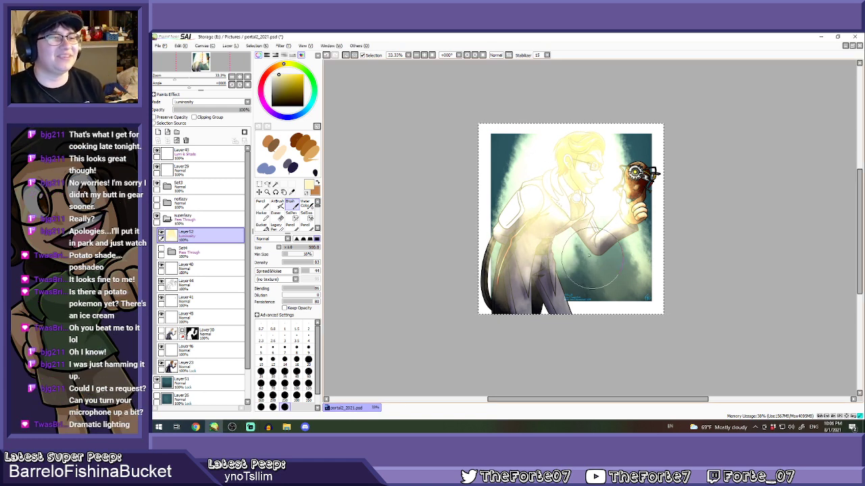
Try the Screen and Lumi & Shade blending modes on the glow layer, and return it to Luminosity
{"action": "left_click", "coordinate": [215, 102]}
{"action": "left_click", "coordinate": [190, 124]}
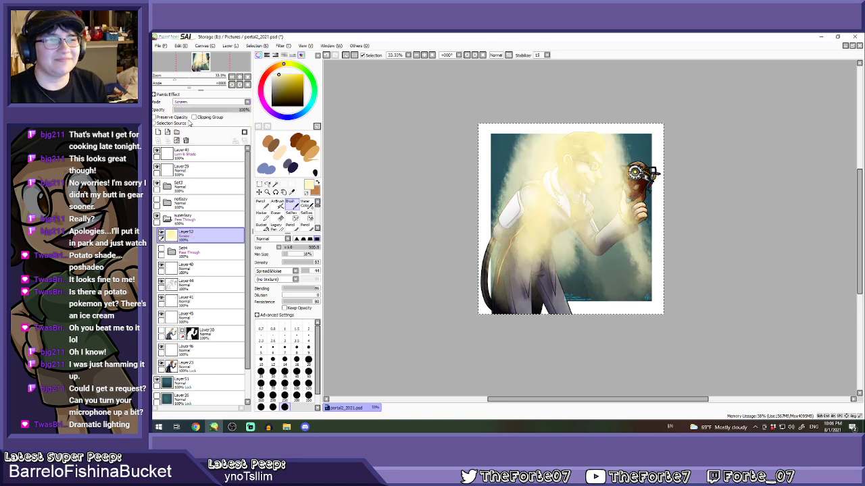
{"action": "left_click", "coordinate": [198, 102]}
{"action": "left_click", "coordinate": [194, 146]}
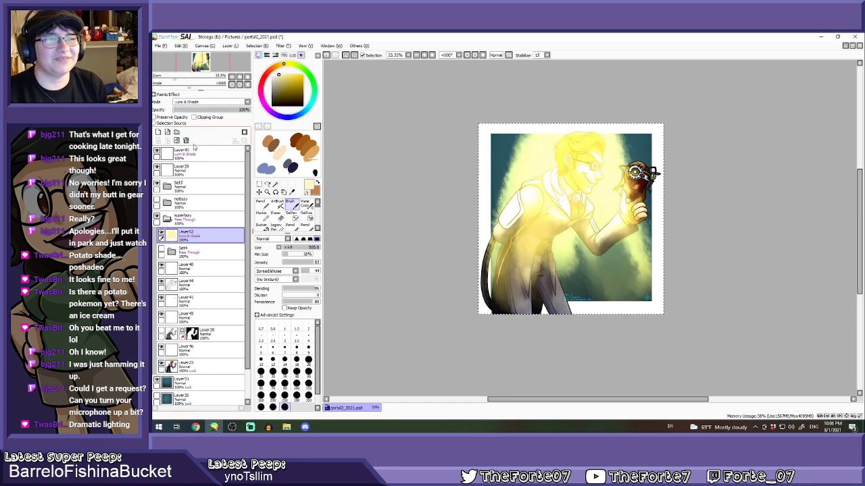
{"action": "left_click", "coordinate": [199, 102]}
{"action": "left_click", "coordinate": [193, 134]}
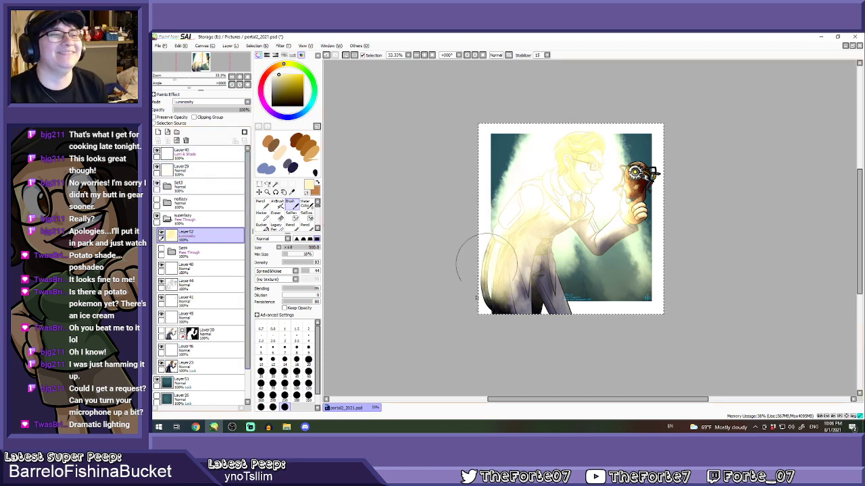
Brush the glow across the lower part of the figure and background, and delete the glow layer
{"action": "mouse_move", "coordinate": [612, 223]}
{"action": "left_mouse_down"}
{"action": "mouse_move", "coordinate": [540, 343]}
{"action": "mouse_move", "coordinate": [603, 312]}
{"action": "left_mouse_up"}
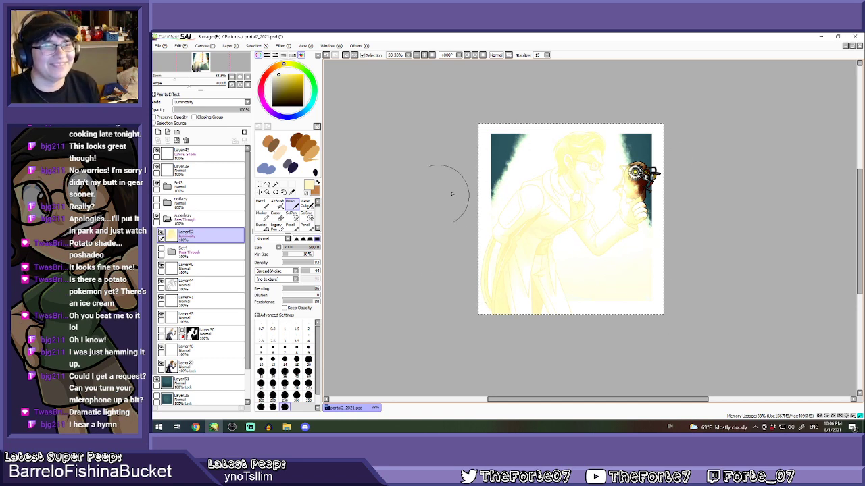
{"action": "left_click", "coordinate": [185, 140]}
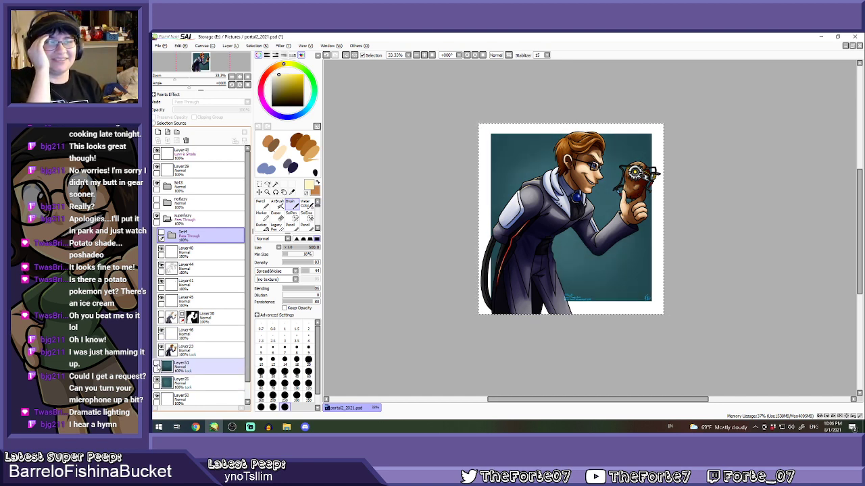
Delete the duplicate teal background layer Layer51 and collapse the Pass Through folder containing the figure's layers
{"action": "left_click", "coordinate": [193, 369]}
{"action": "left_click", "coordinate": [186, 140]}
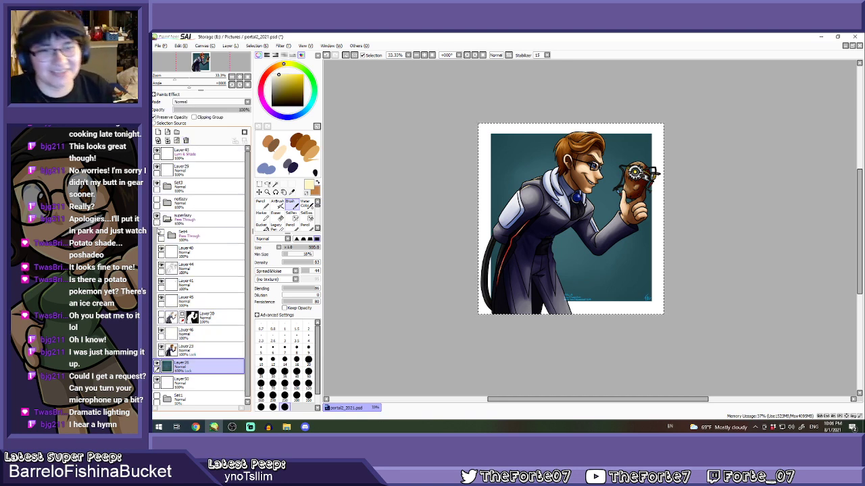
{"action": "left_click", "coordinate": [168, 220]}
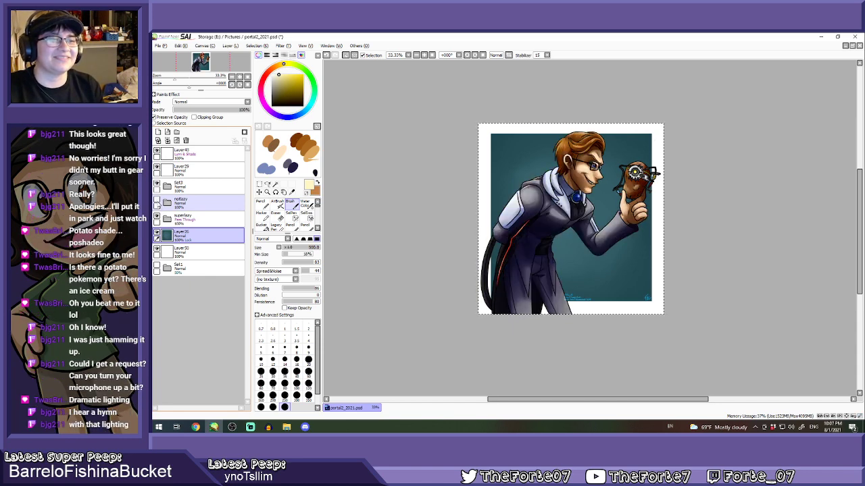
Compare the two versions of the figure by repeatedly showing and hiding the folder directly below Set3
{"action": "double_click", "coordinate": [167, 202]}
{"action": "left_click", "coordinate": [564, 204]}
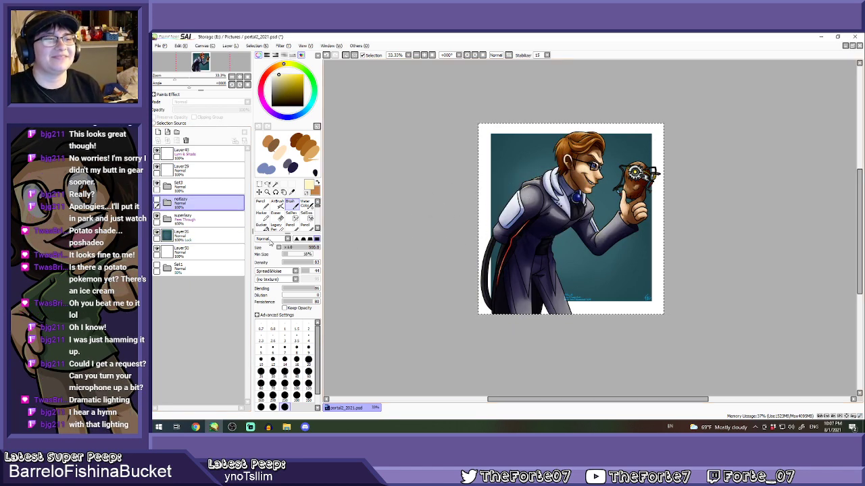
{"action": "left_click", "coordinate": [157, 202]}
{"action": "left_click", "coordinate": [157, 202]}
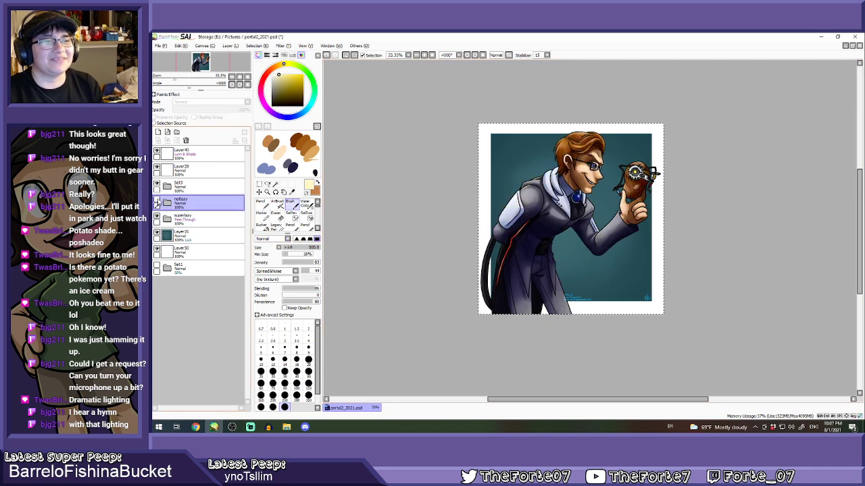
{"action": "left_click", "coordinate": [157, 201]}
{"action": "left_click", "coordinate": [157, 202]}
{"action": "left_click", "coordinate": [157, 201]}
{"action": "left_click", "coordinate": [158, 202]}
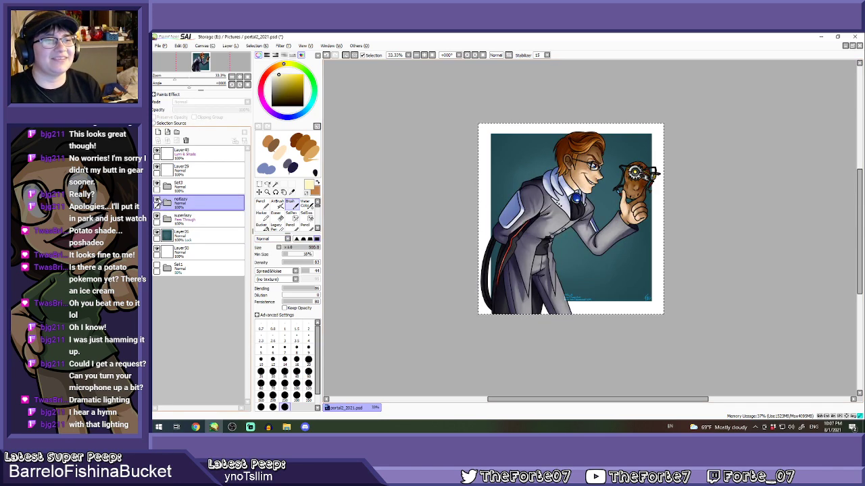
{"action": "left_click", "coordinate": [157, 202]}
{"action": "left_click", "coordinate": [158, 202]}
{"action": "left_click", "coordinate": [157, 202]}
{"action": "left_click", "coordinate": [158, 202]}
{"action": "left_click", "coordinate": [158, 202]}
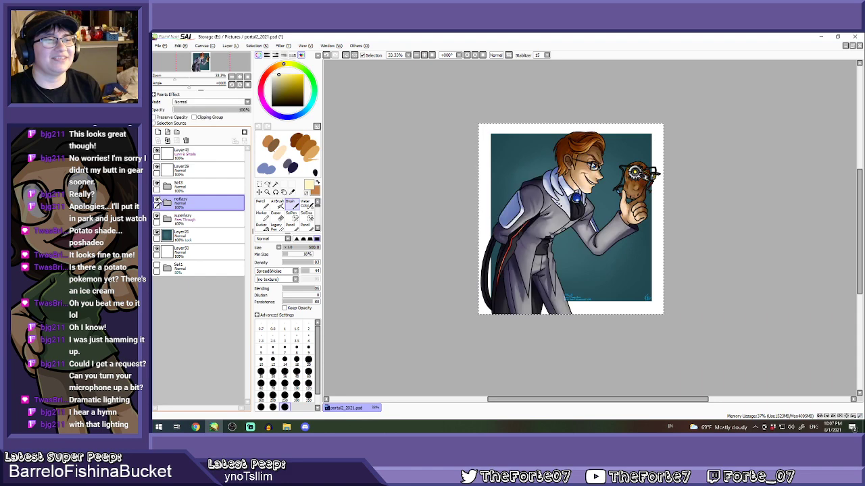
{"action": "left_click", "coordinate": [158, 202]}
{"action": "left_click", "coordinate": [158, 202]}
{"action": "left_click", "coordinate": [158, 202]}
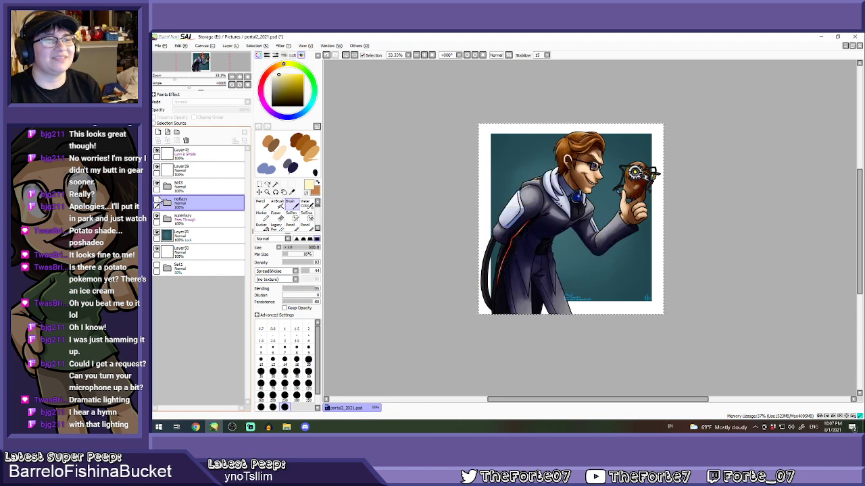
{"action": "left_click", "coordinate": [158, 202]}
{"action": "left_click", "coordinate": [157, 202]}
{"action": "left_click", "coordinate": [158, 202]}
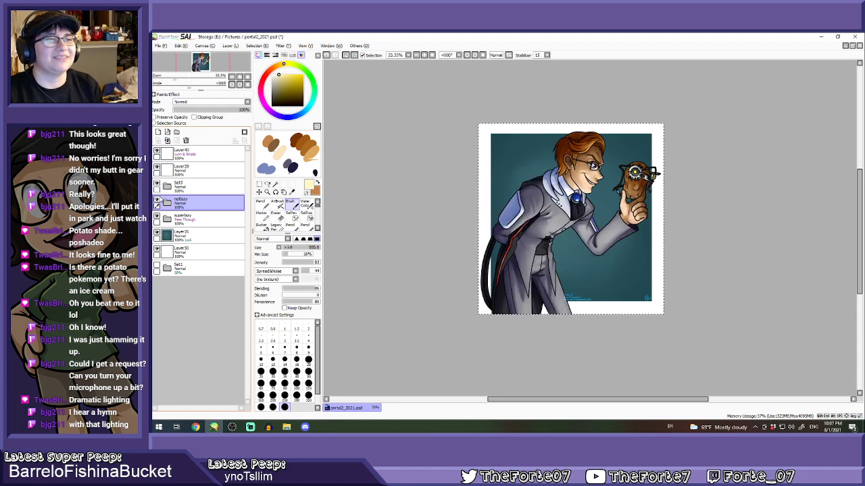
{"action": "left_click", "coordinate": [157, 202]}
{"action": "left_click", "coordinate": [157, 202]}
{"action": "left_click", "coordinate": [158, 202]}
{"action": "left_click", "coordinate": [158, 202]}
{"action": "left_click", "coordinate": [157, 202]}
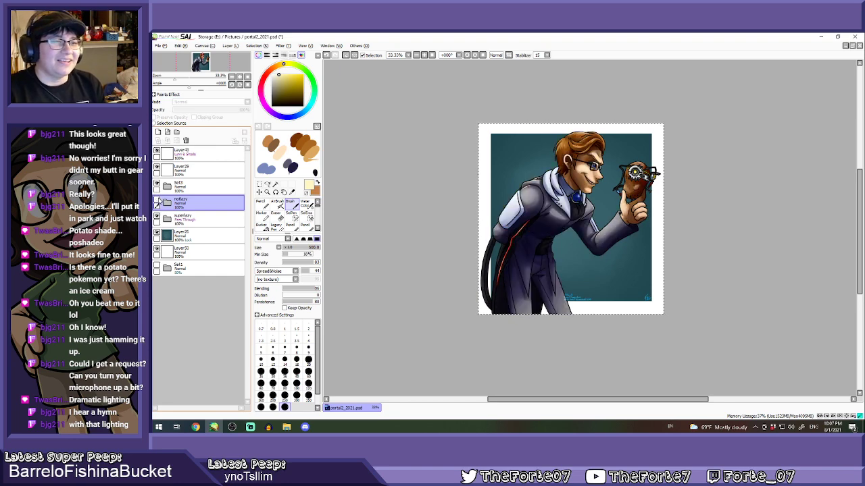
{"action": "left_click", "coordinate": [158, 202]}
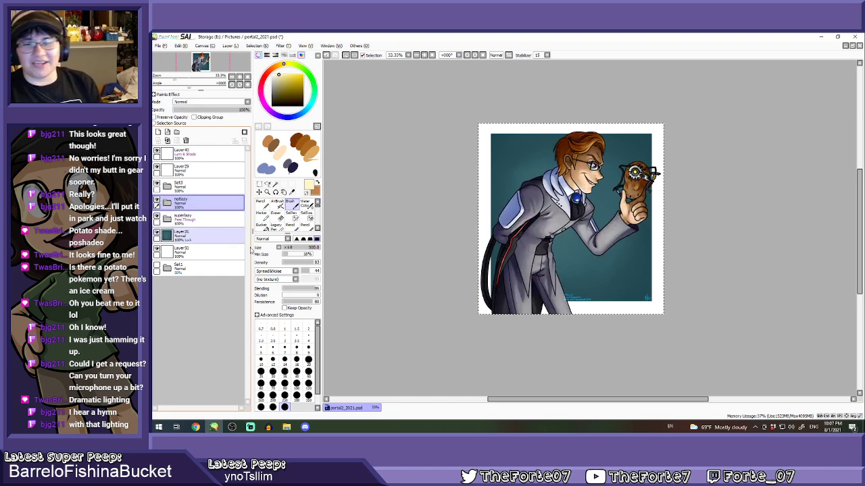
{"action": "scroll", "coordinate": [643, 156], "scroll_direction": "up", "scroll_amount": 1}
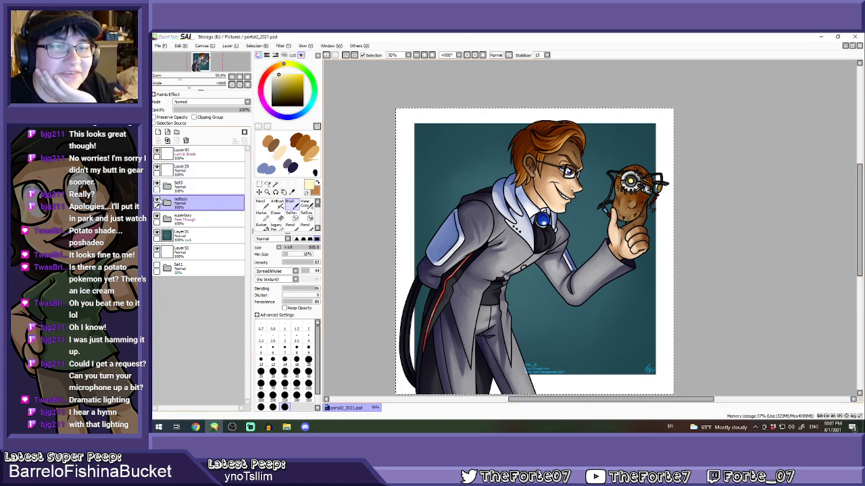
{"action": "left_click", "coordinate": [157, 200]}
{"action": "left_click", "coordinate": [156, 201]}
{"action": "left_click", "coordinate": [157, 201]}
{"action": "left_click", "coordinate": [157, 201]}
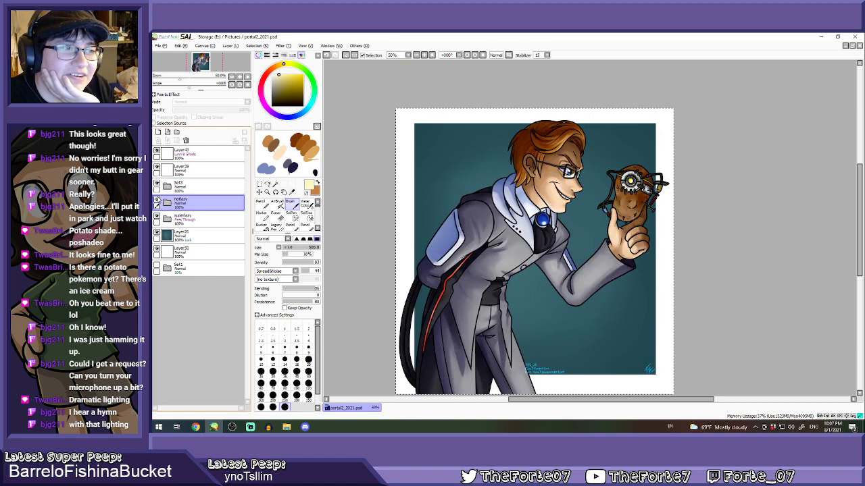
{"action": "left_click", "coordinate": [156, 200]}
{"action": "left_click", "coordinate": [157, 200]}
{"action": "left_click", "coordinate": [156, 200]}
{"action": "left_click", "coordinate": [157, 200]}
{"action": "left_click", "coordinate": [157, 200]}
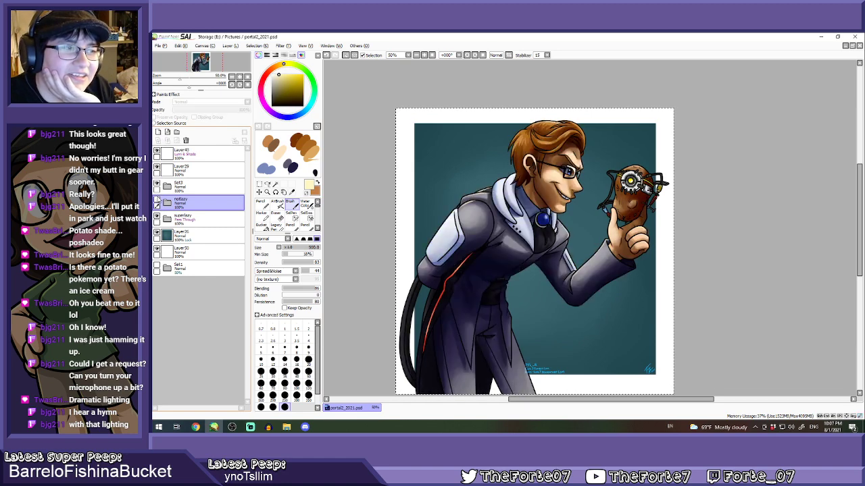
{"action": "left_click", "coordinate": [158, 200]}
{"action": "left_click", "coordinate": [158, 200]}
{"action": "left_click", "coordinate": [157, 200]}
{"action": "left_click", "coordinate": [158, 200]}
{"action": "left_click", "coordinate": [158, 200]}
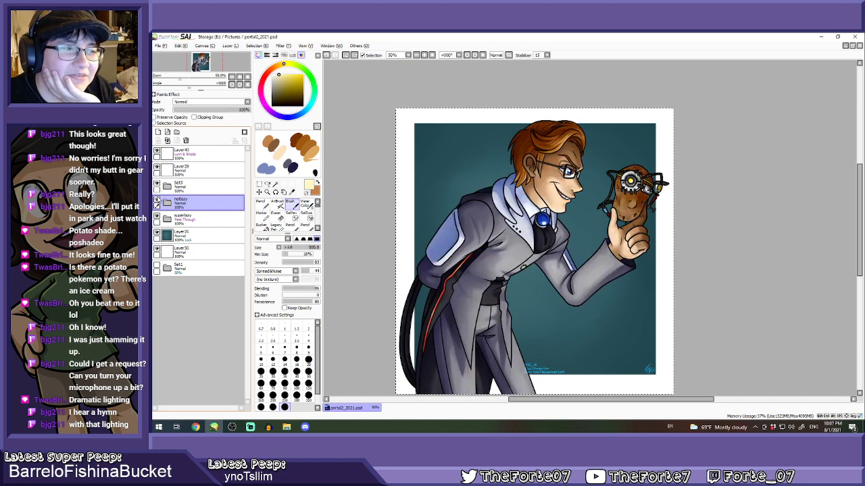
{"action": "left_click", "coordinate": [158, 200]}
{"action": "left_click", "coordinate": [157, 200]}
{"action": "left_click", "coordinate": [157, 200]}
{"action": "left_click", "coordinate": [157, 200]}
{"action": "left_click", "coordinate": [158, 200]}
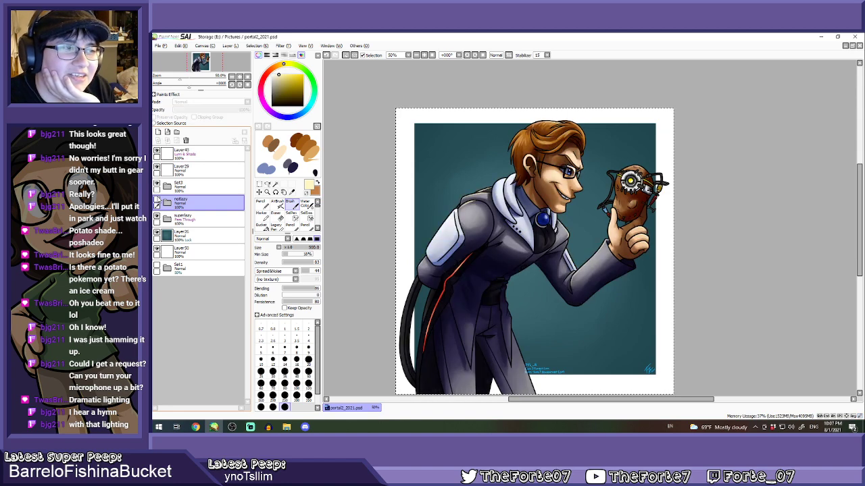
{"action": "left_click", "coordinate": [157, 200]}
{"action": "left_click", "coordinate": [157, 200]}
{"action": "left_click", "coordinate": [158, 200]}
{"action": "left_click", "coordinate": [158, 200]}
{"action": "left_click", "coordinate": [158, 200]}
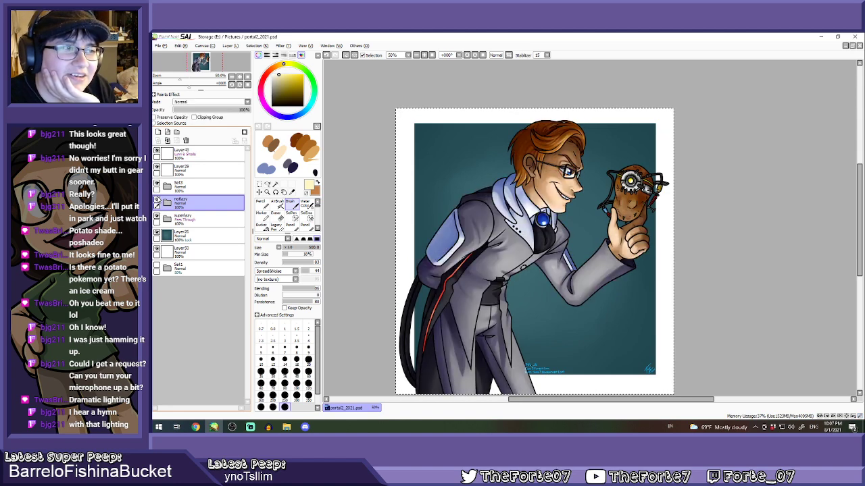
{"action": "left_click", "coordinate": [157, 200]}
{"action": "left_click", "coordinate": [157, 200]}
{"action": "left_click", "coordinate": [158, 200]}
{"action": "left_click", "coordinate": [157, 200]}
{"action": "left_click", "coordinate": [157, 200]}
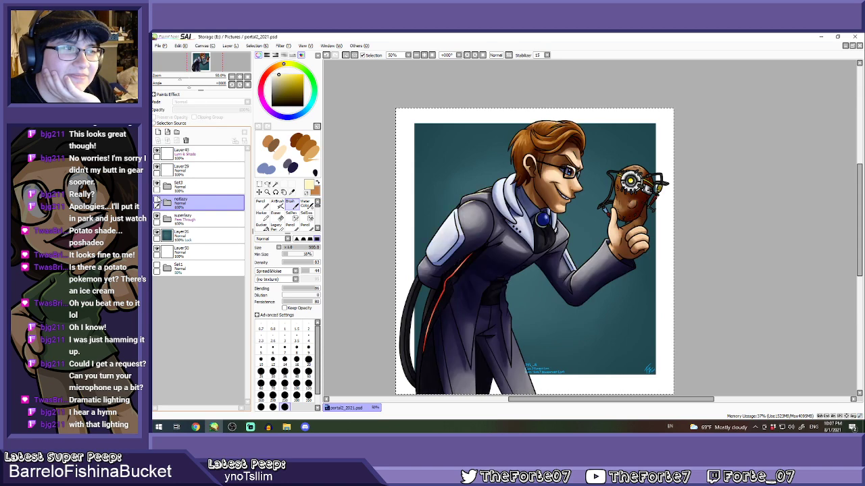
{"action": "left_click", "coordinate": [157, 200]}
{"action": "left_click", "coordinate": [157, 200]}
{"action": "left_click", "coordinate": [158, 200]}
{"action": "left_click", "coordinate": [158, 200]}
{"action": "left_click", "coordinate": [157, 200]}
{"action": "left_click", "coordinate": [158, 199]}
{"action": "left_click", "coordinate": [158, 200]}
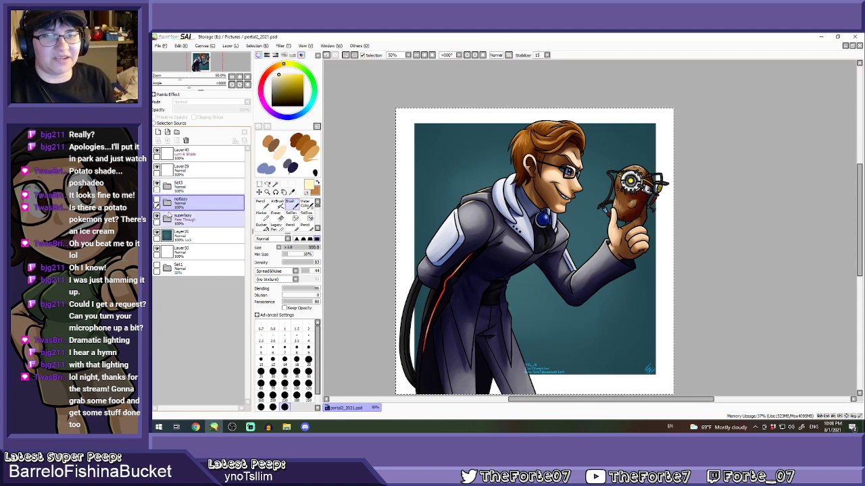
{"action": "left_click", "coordinate": [166, 186]}
{"action": "left_click", "coordinate": [172, 317], "text": "ctrl"}
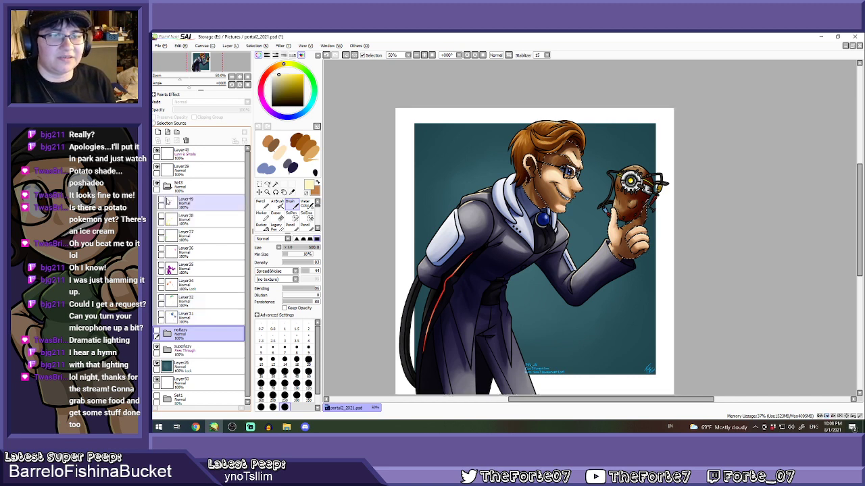
{"action": "left_click", "coordinate": [169, 203]}
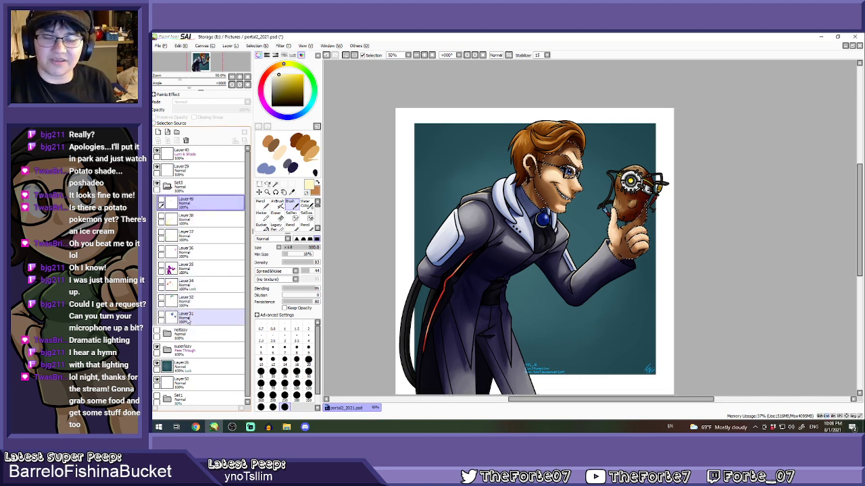
{"action": "left_click", "coordinate": [284, 384]}
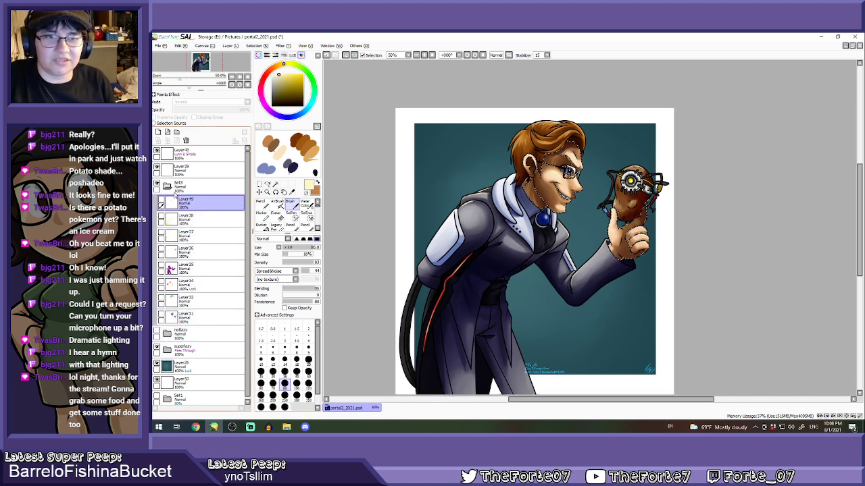
{"action": "left_click", "coordinate": [172, 190]}
{"action": "left_click", "coordinate": [167, 217]}
{"action": "left_click", "coordinate": [186, 267]}
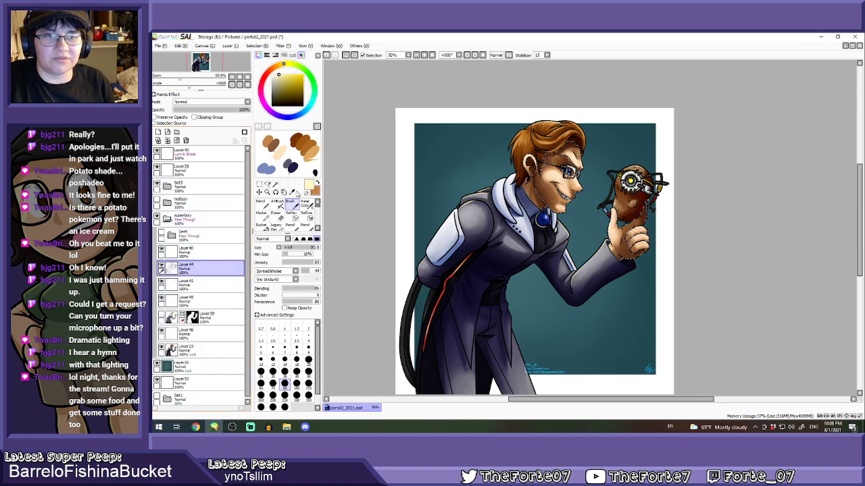
Clear the skin selection, select the neck area with the Magic Wand, and airbrush it with dark brown sampled from the face shading
{"action": "left_click", "coordinate": [275, 185]}
{"action": "left_click", "coordinate": [257, 47]}
{"action": "left_click", "coordinate": [281, 57]}
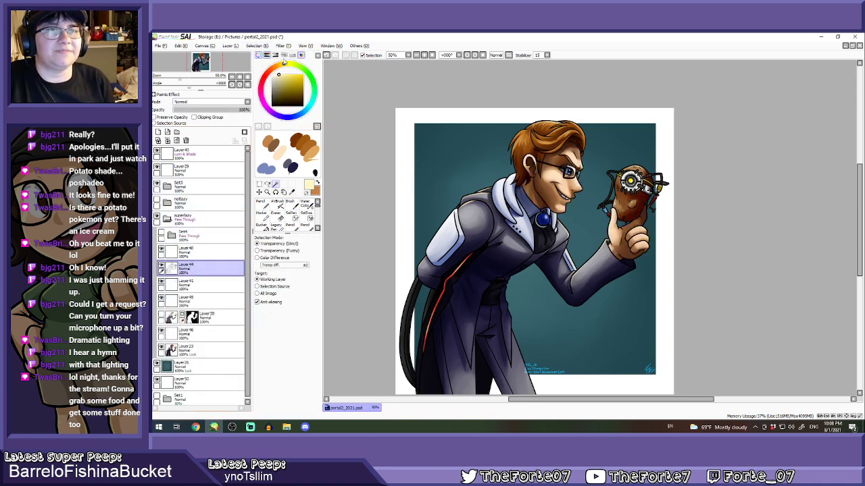
{"action": "left_click", "coordinate": [528, 191]}
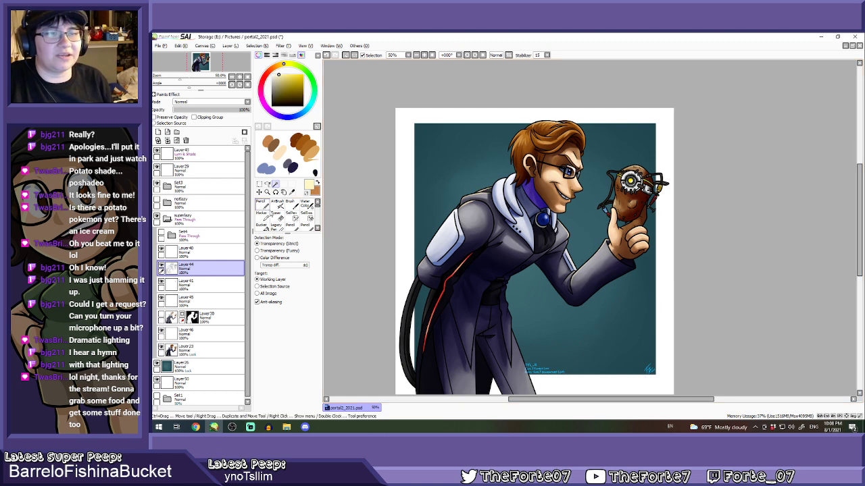
{"action": "left_click", "coordinate": [276, 203]}
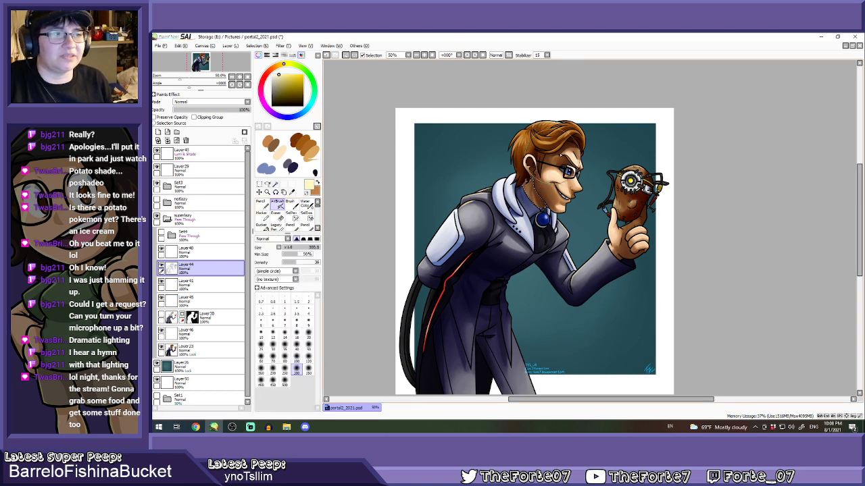
{"action": "left_click", "coordinate": [583, 148], "text": "alt"}
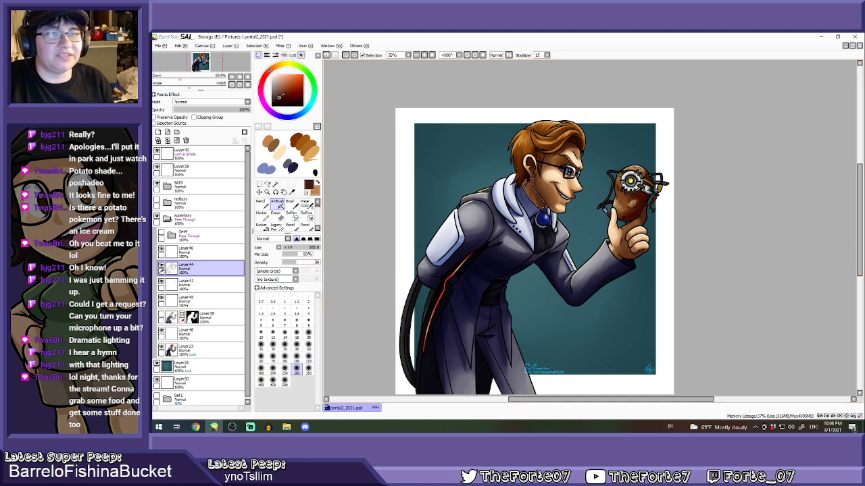
{"action": "left_click", "coordinate": [525, 187], "text": "alt"}
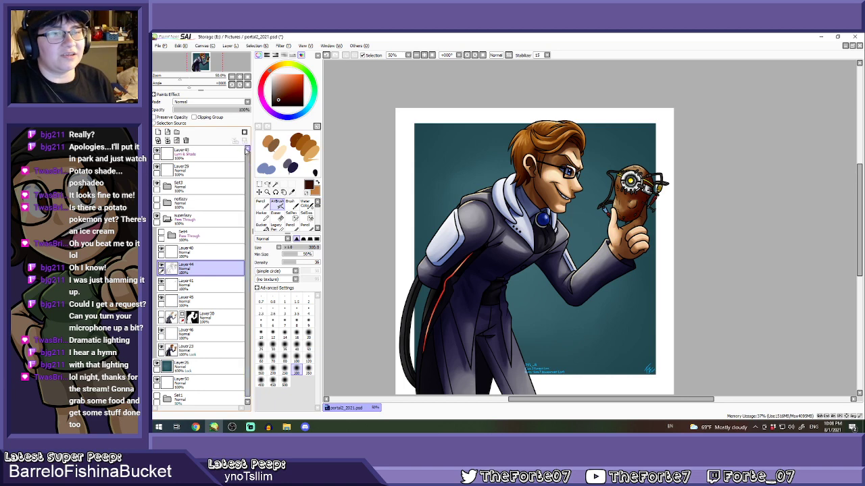
Load the skin shape of Layer31 in Set3 as a selection and make Layer23 the working layer
{"action": "left_click", "coordinate": [274, 185]}
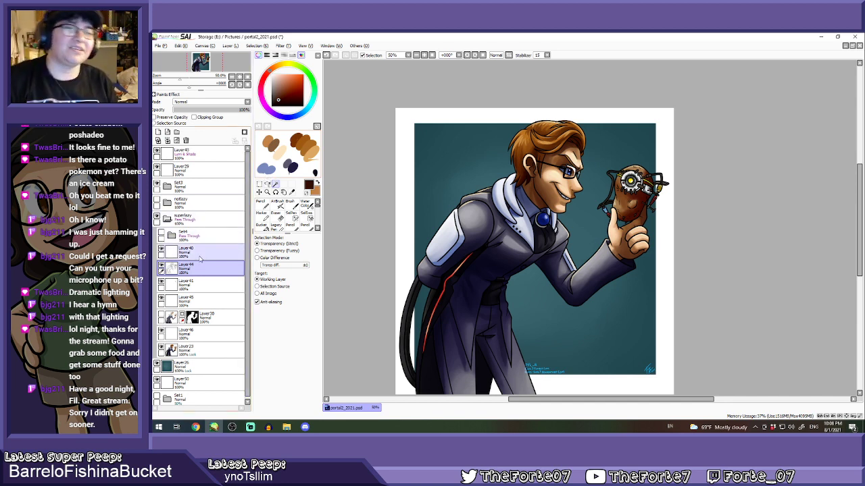
{"action": "left_click", "coordinate": [204, 334]}
{"action": "left_click", "coordinate": [198, 350]}
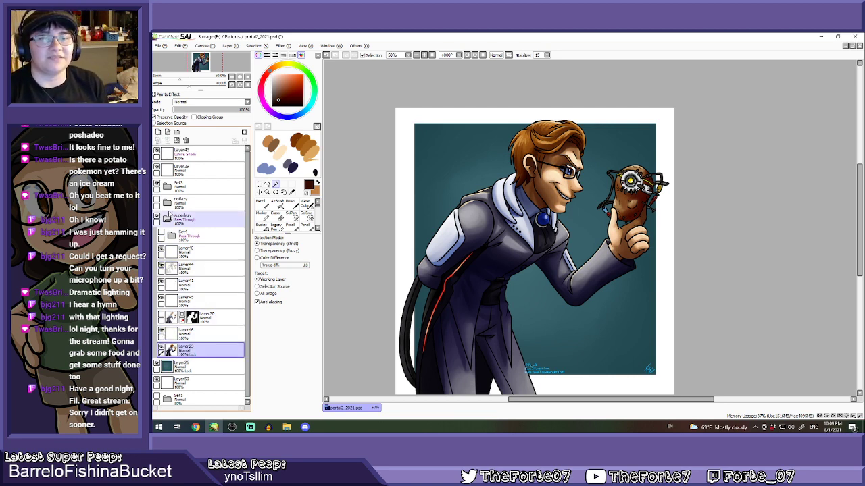
{"action": "left_click", "coordinate": [168, 220]}
{"action": "left_click", "coordinate": [168, 187]}
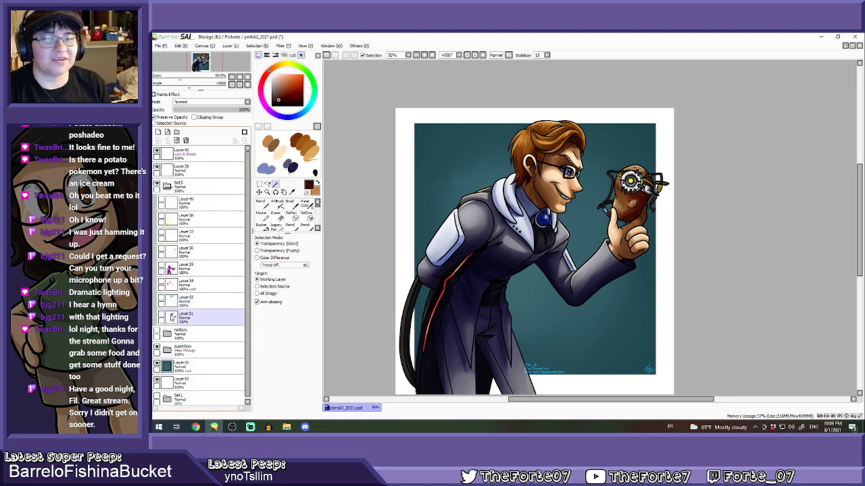
{"action": "left_click", "coordinate": [173, 317], "text": "ctrl"}
{"action": "left_click", "coordinate": [167, 185]}
{"action": "left_click", "coordinate": [167, 217]}
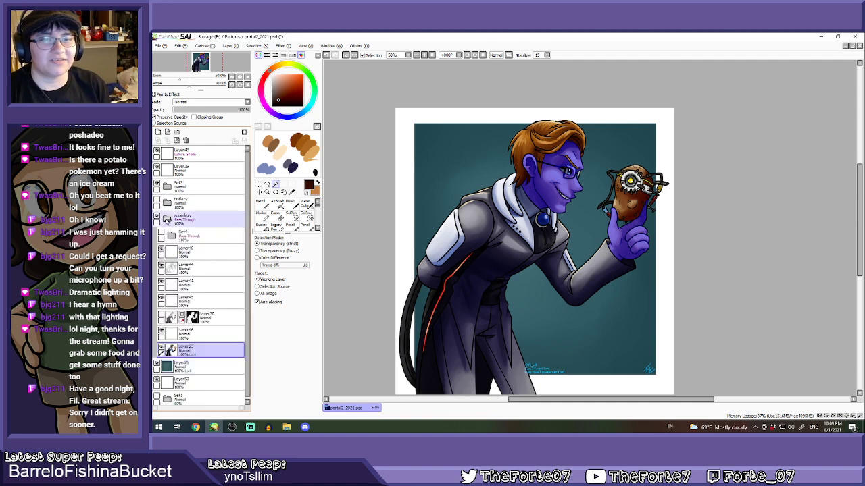
{"action": "left_click", "coordinate": [196, 349]}
Paint the shadow cast by the glasses on the cheek and around the lens with a size 7 Brush in sampled dark brown
{"action": "scroll", "coordinate": [558, 124], "scroll_direction": "up", "scroll_amount": 3}
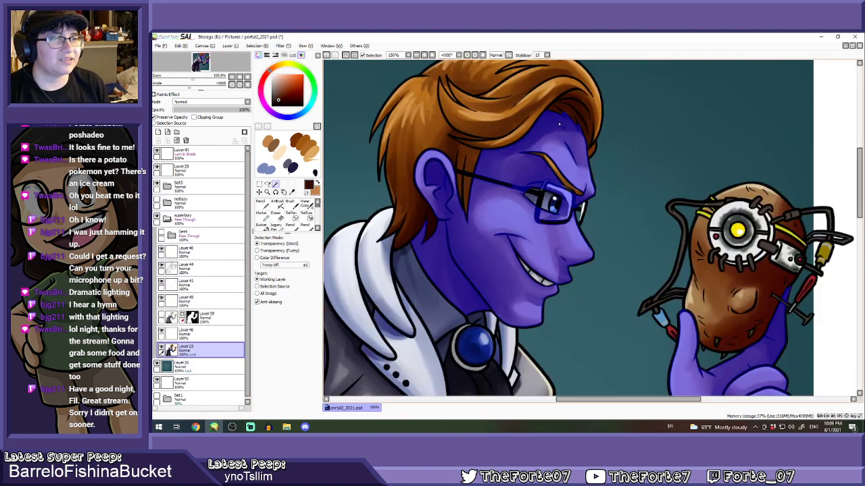
{"action": "left_click", "coordinate": [290, 203]}
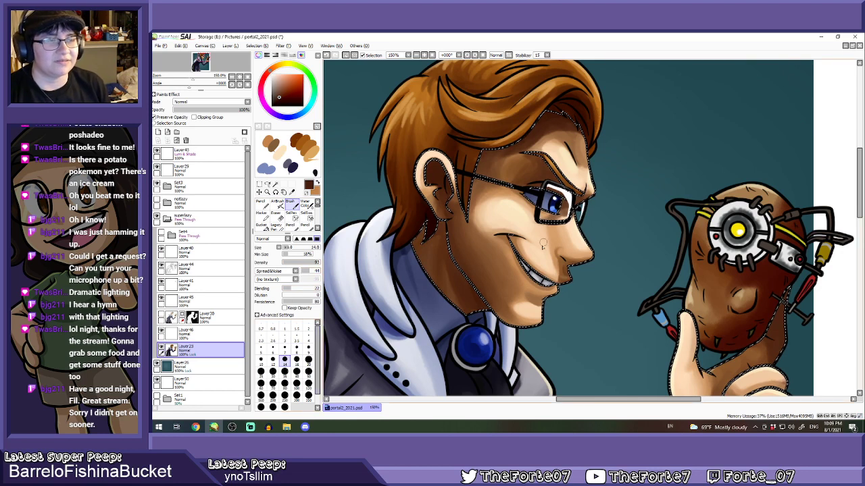
{"action": "left_click", "coordinate": [283, 348]}
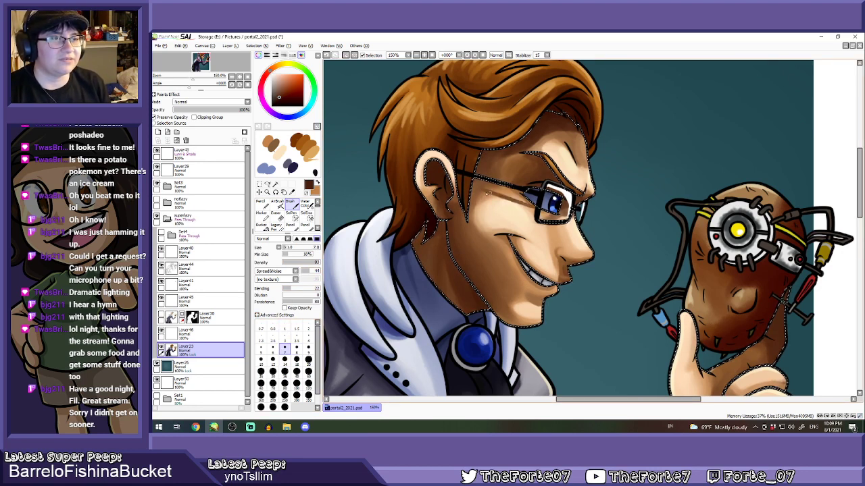
{"action": "left_click", "coordinate": [493, 197], "text": "alt"}
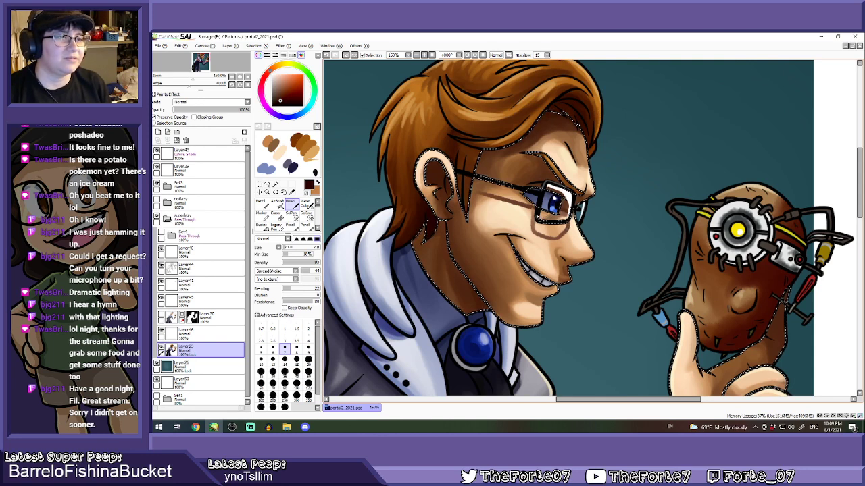
Select the eye white behind the lens with the Magic Wand on Layer44 and switch back to the Brush
{"action": "scroll", "coordinate": [534, 226], "scroll_direction": "up", "scroll_amount": 1}
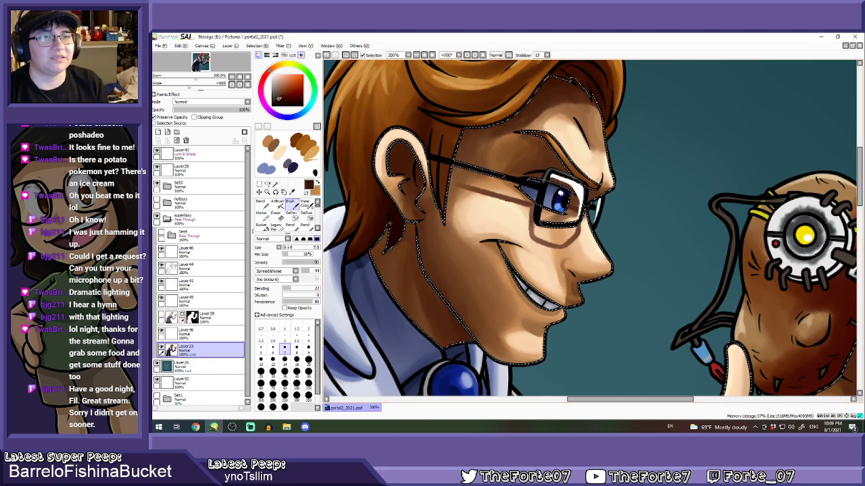
{"action": "left_click", "coordinate": [277, 102]}
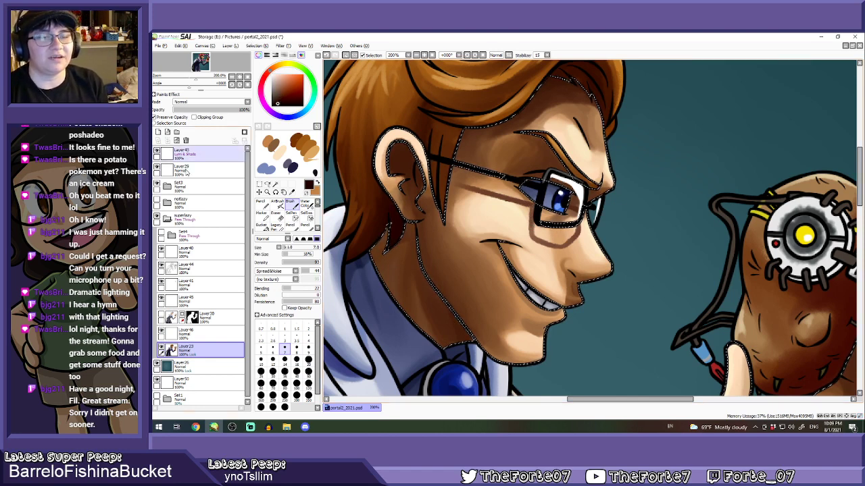
{"action": "left_click", "coordinate": [195, 268]}
{"action": "left_click", "coordinate": [275, 184]}
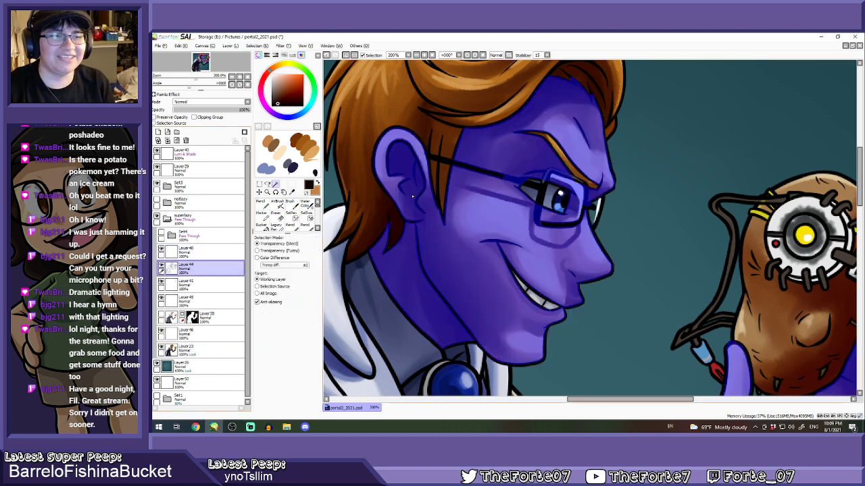
{"action": "key", "text": "ctrl+z"}
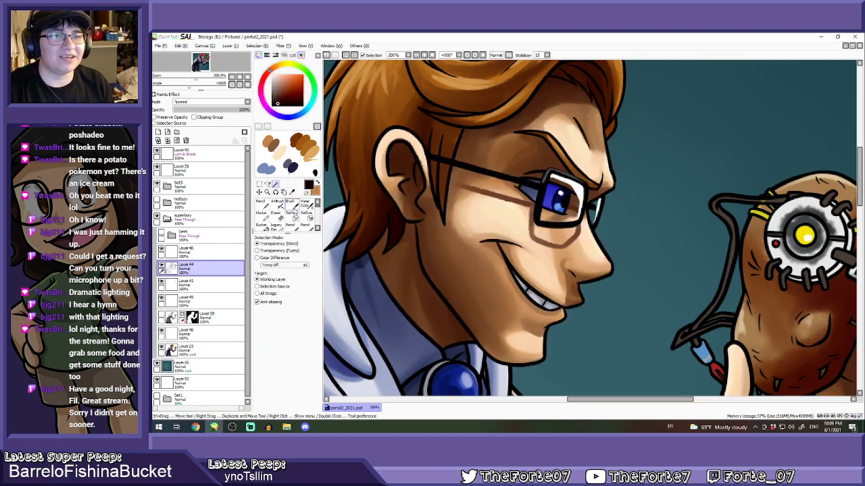
{"action": "left_click", "coordinate": [289, 202]}
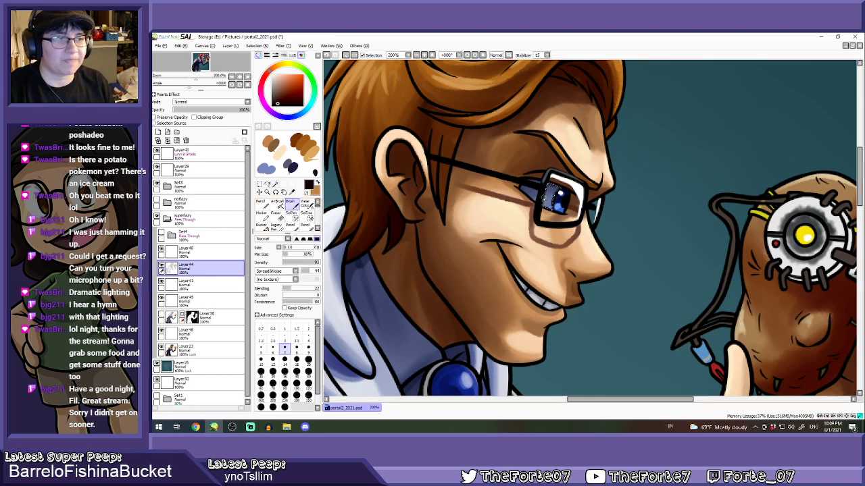
Try shading the eye white on Layer23 in a darker blue sampled from the eye, using a size 6 Brush with blending 15
{"action": "left_click", "coordinate": [531, 190], "text": "alt"}
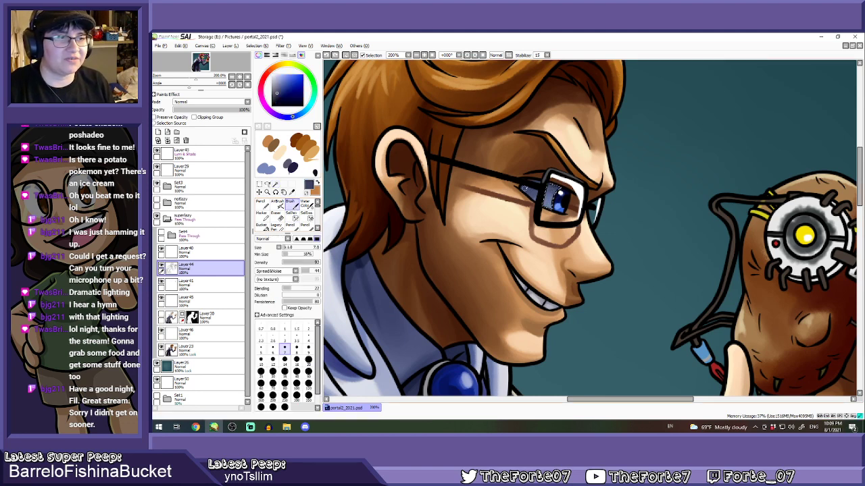
{"action": "left_click", "coordinate": [276, 98]}
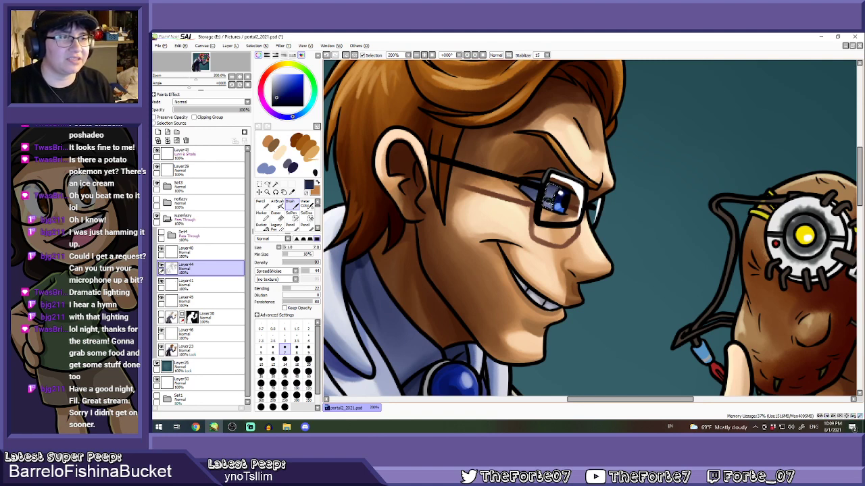
{"action": "left_click", "coordinate": [551, 192], "text": "alt"}
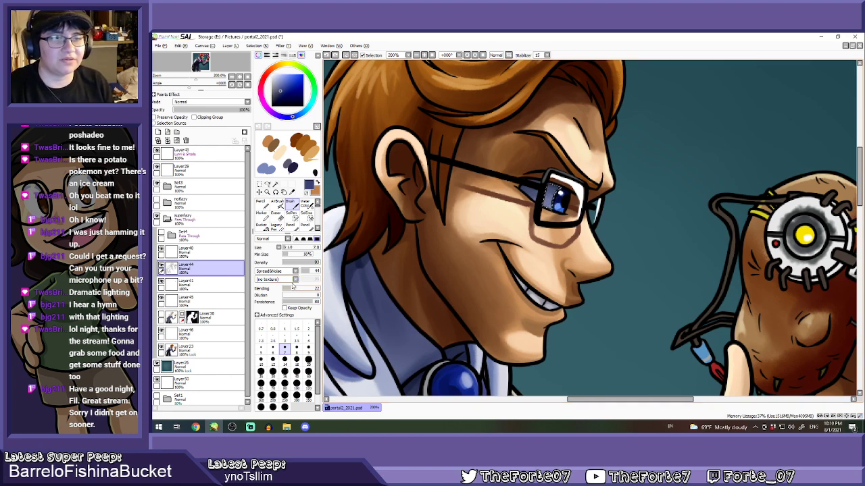
{"action": "left_click", "coordinate": [281, 93]}
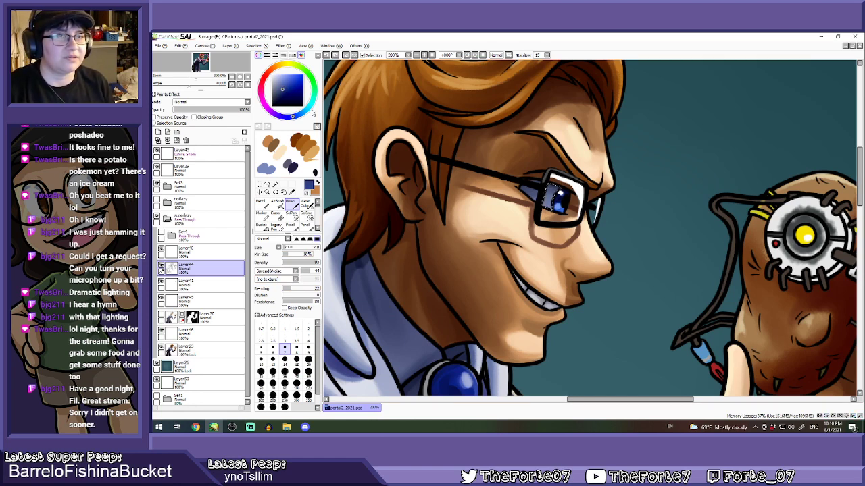
{"action": "left_click", "coordinate": [279, 89]}
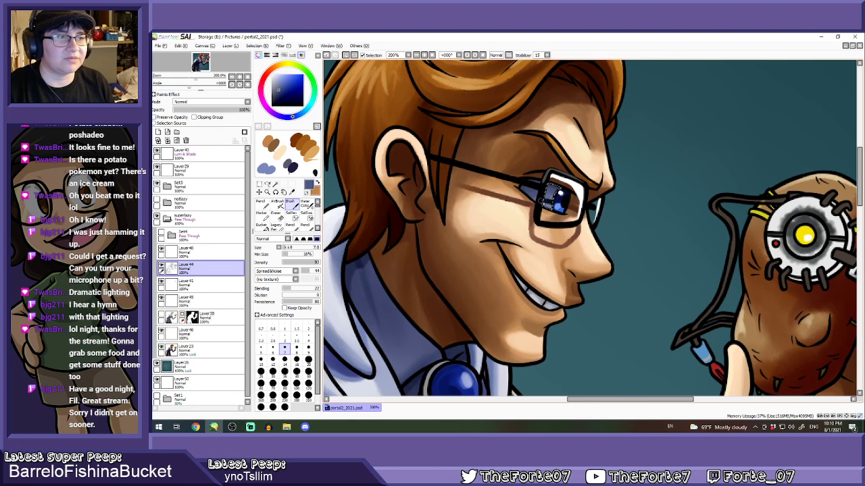
{"action": "scroll", "coordinate": [555, 200], "scroll_direction": "up", "scroll_amount": 2}
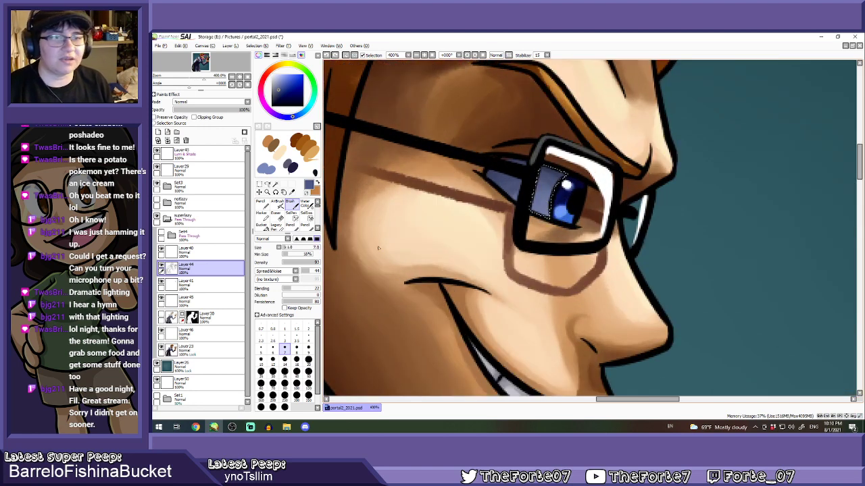
{"action": "left_click", "coordinate": [206, 349]}
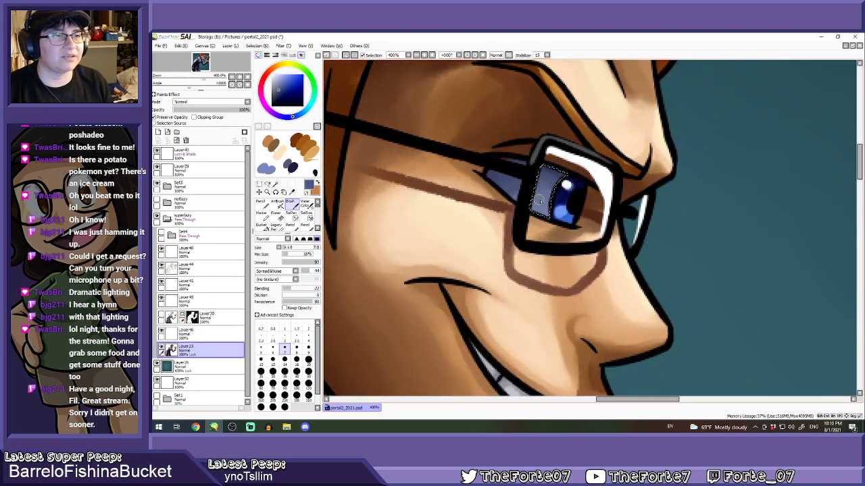
{"action": "right_click", "coordinate": [489, 174]}
{"action": "right_click", "coordinate": [545, 208]}
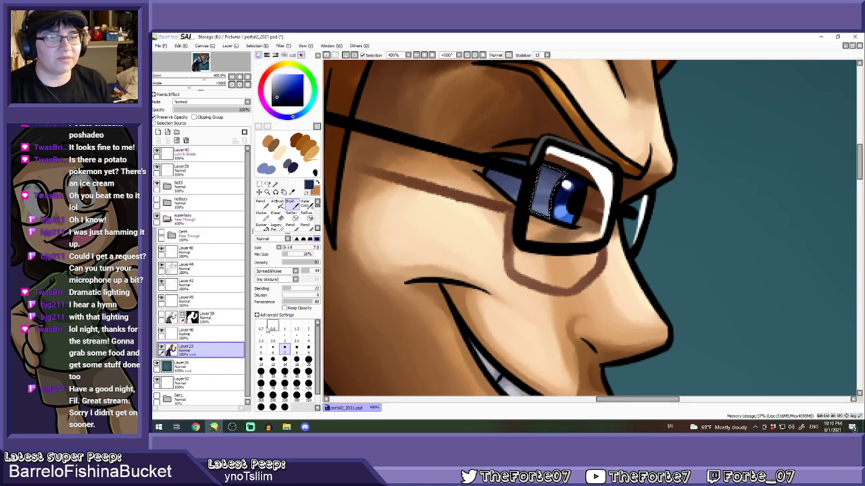
{"action": "left_click", "coordinate": [272, 348]}
{"action": "left_click", "coordinate": [289, 288]}
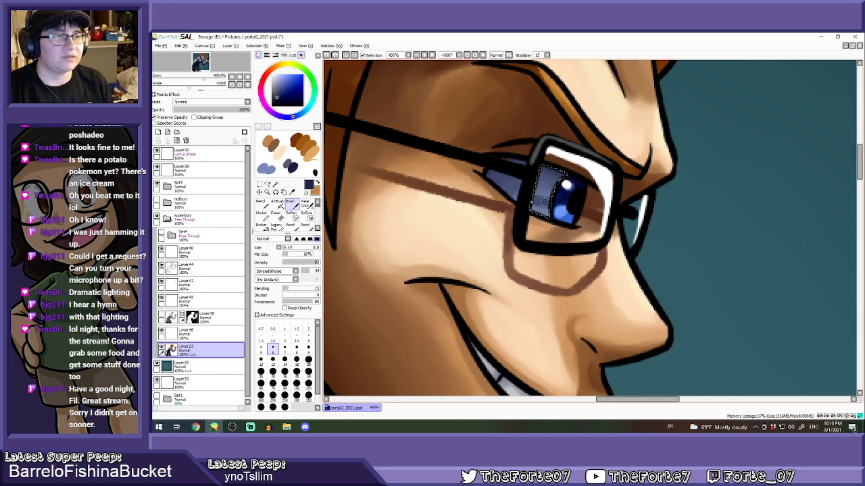
Try clearing the selection and darkening the outer corner of the eye in sampled blue, and check the whole figure
{"action": "scroll", "coordinate": [540, 202], "scroll_direction": "down", "scroll_amount": 5}
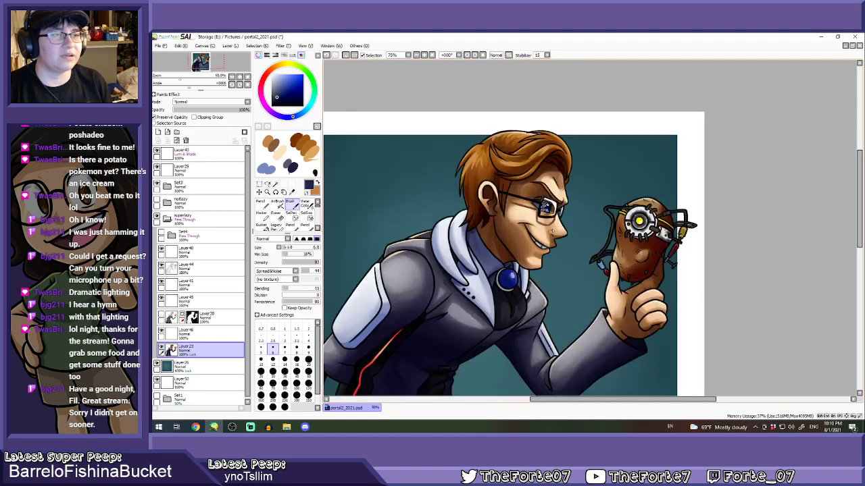
{"action": "scroll", "coordinate": [541, 206], "scroll_direction": "up", "scroll_amount": 2}
{"action": "scroll", "coordinate": [541, 191], "scroll_direction": "up", "scroll_amount": 3}
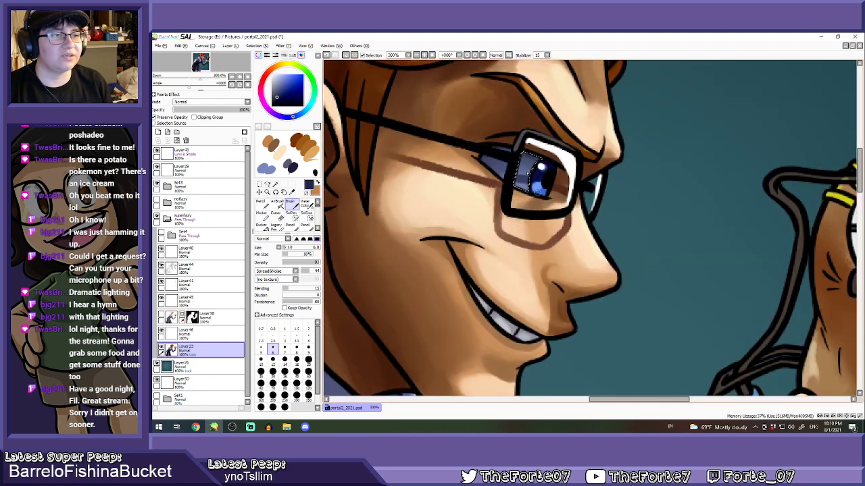
{"action": "scroll", "coordinate": [482, 145], "scroll_direction": "up", "scroll_amount": 1}
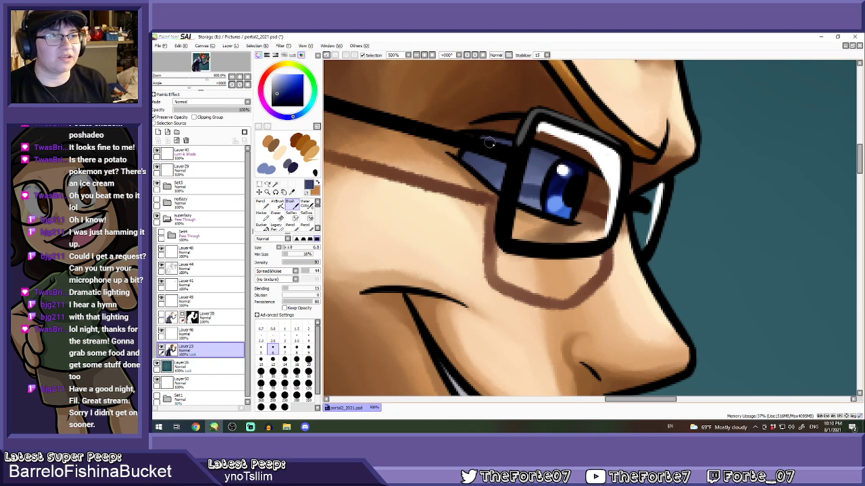
{"action": "scroll", "coordinate": [493, 142], "scroll_direction": "down", "scroll_amount": 5}
{"action": "scroll", "coordinate": [530, 206], "scroll_direction": "down", "scroll_amount": 3}
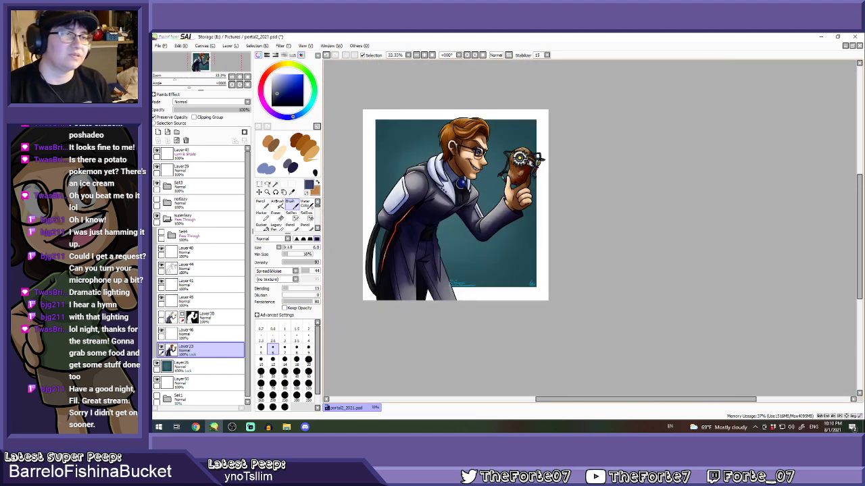
{"action": "scroll", "coordinate": [430, 122], "scroll_direction": "up", "scroll_amount": 1}
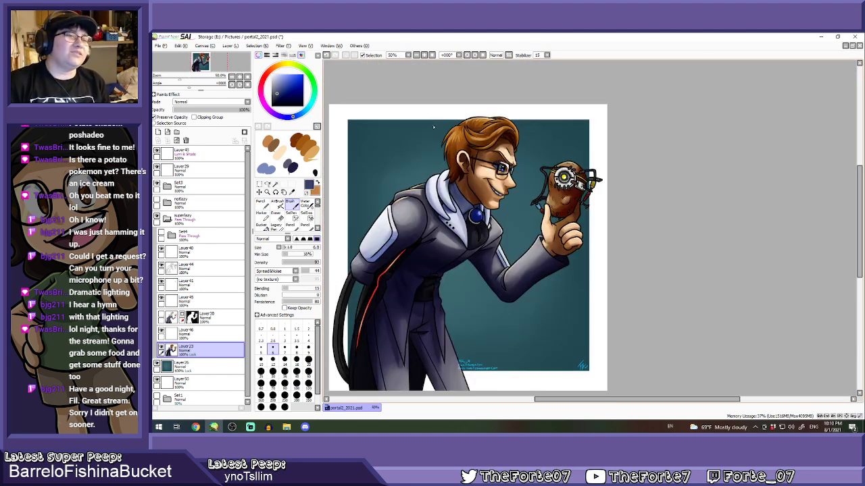
{"action": "scroll", "coordinate": [479, 172], "scroll_direction": "up", "scroll_amount": 1}
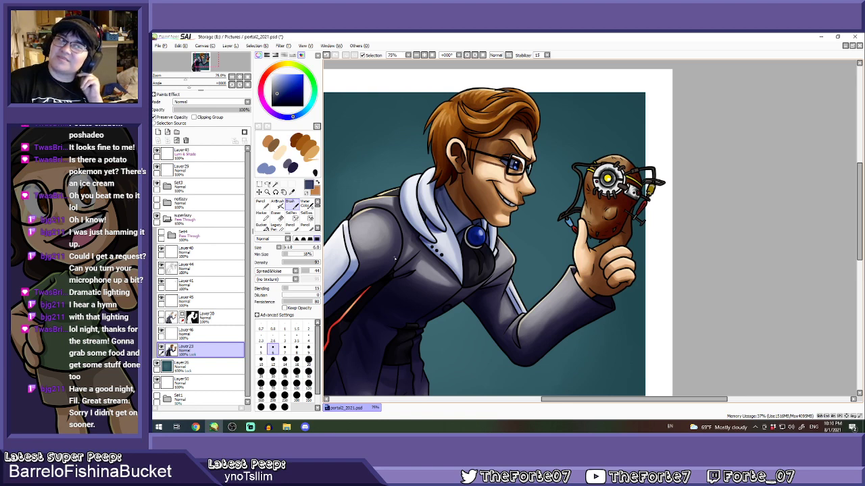
Undo the eye shading and the glasses shadow on the face, back to the skin selection, leaving the artwork untransformed
{"action": "key", "text": "ctrl+z"}
{"action": "key", "text": "ctrl+z"}
{"action": "key", "text": "ctrl+z"}
{"action": "key", "text": "ctrl+z"}
{"action": "key", "text": "ctrl+z"}
{"action": "key", "text": "ctrl+z"}
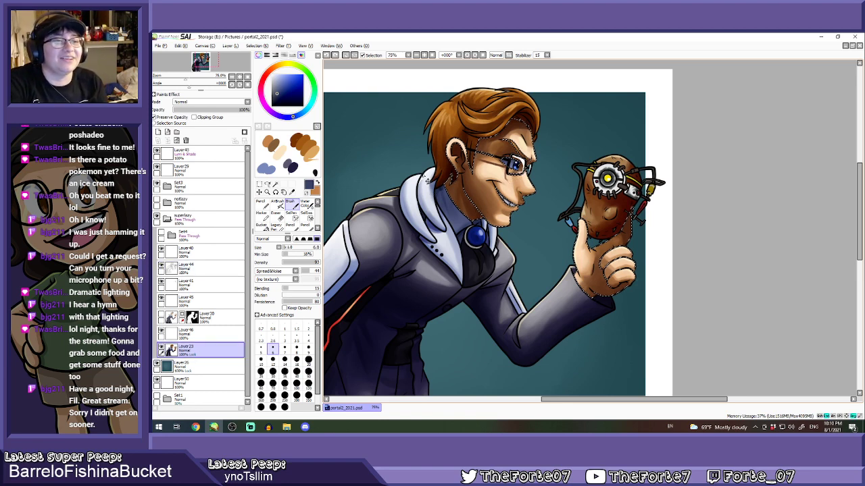
{"action": "key", "text": "ctrl+t"}
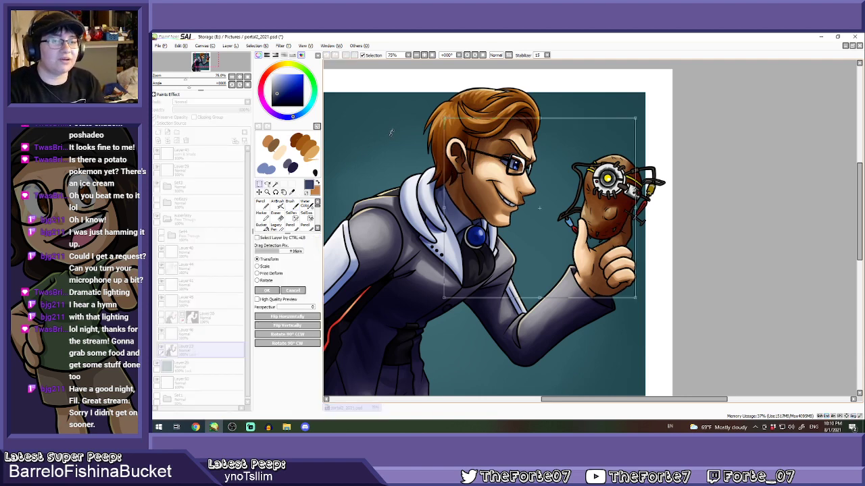
{"action": "key", "text": "Return"}
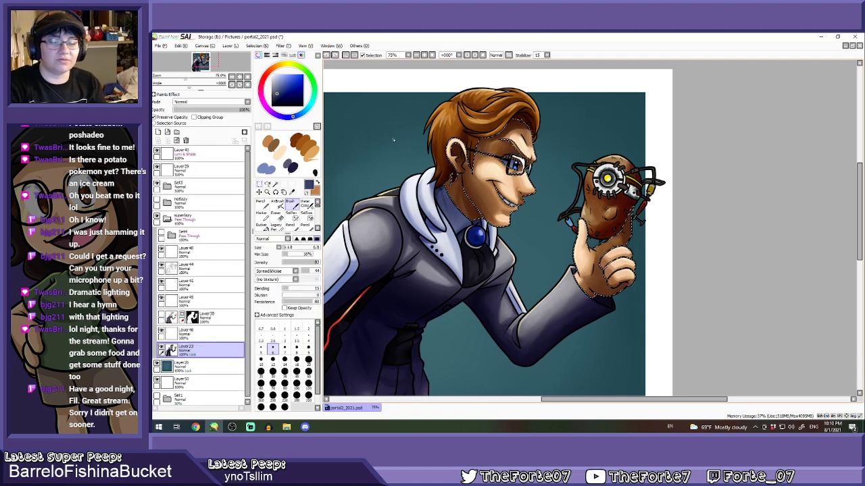
Repaint the glasses shadow on the cheek and below the lens with a size 12 Brush in brown sampled from the forehead shading
{"action": "scroll", "coordinate": [520, 124], "scroll_direction": "up", "scroll_amount": 2}
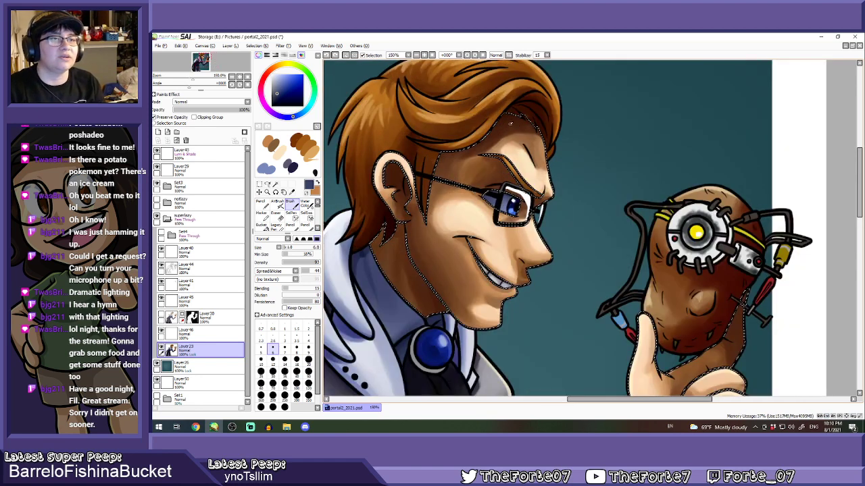
{"action": "right_click", "coordinate": [518, 125]}
{"action": "left_click", "coordinate": [273, 362]}
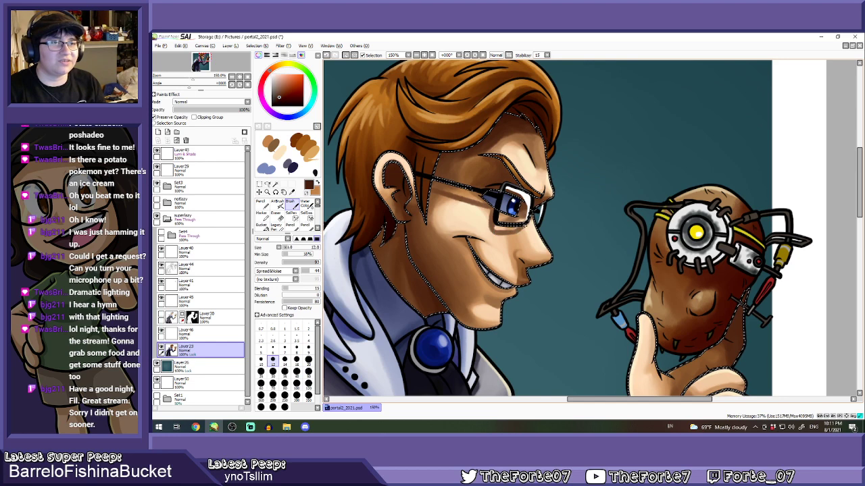
{"action": "scroll", "coordinate": [484, 192], "scroll_direction": "down", "scroll_amount": 1}
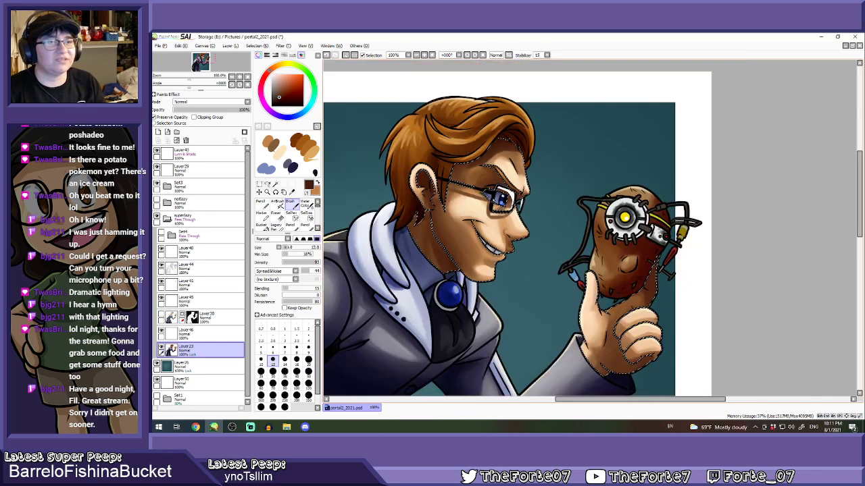
{"action": "scroll", "coordinate": [501, 219], "scroll_direction": "up", "scroll_amount": 1}
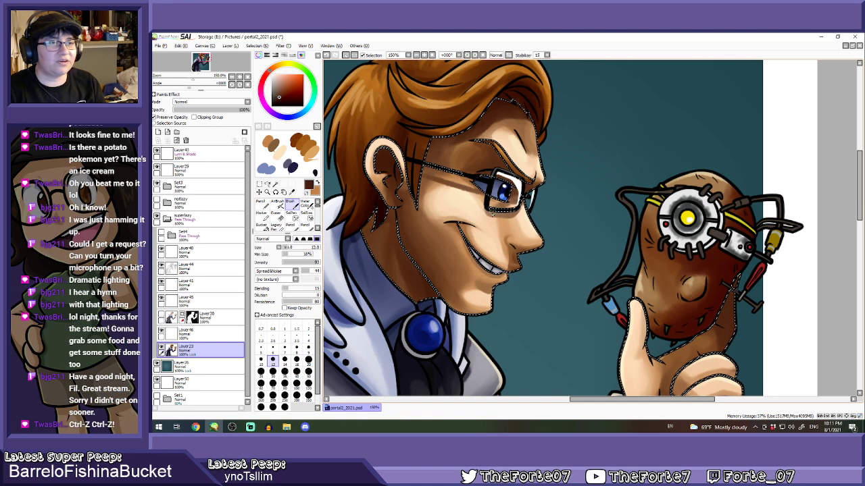
Clear the skin selection and check the repainted glasses shadow on the whole figure and on the face
{"action": "left_click", "coordinate": [257, 46]}
{"action": "left_click", "coordinate": [264, 54]}
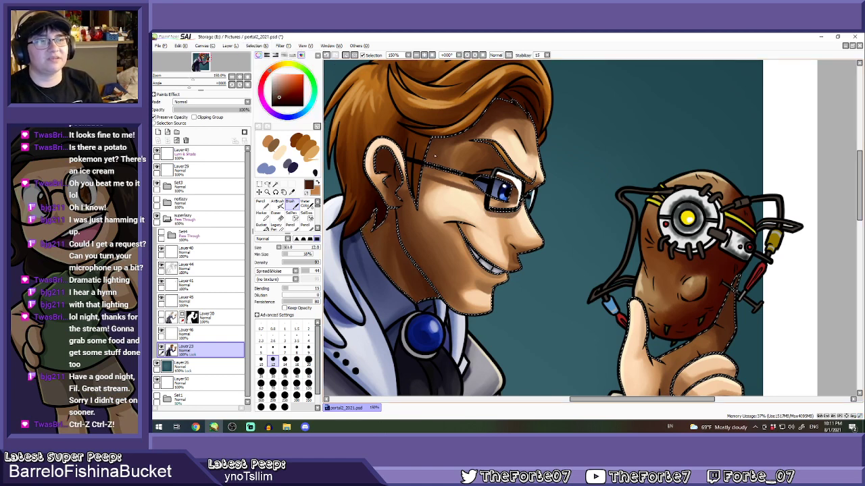
{"action": "left_click", "coordinate": [259, 48]}
{"action": "left_click", "coordinate": [263, 54]}
{"action": "scroll", "coordinate": [510, 230], "scroll_direction": "down", "scroll_amount": 4}
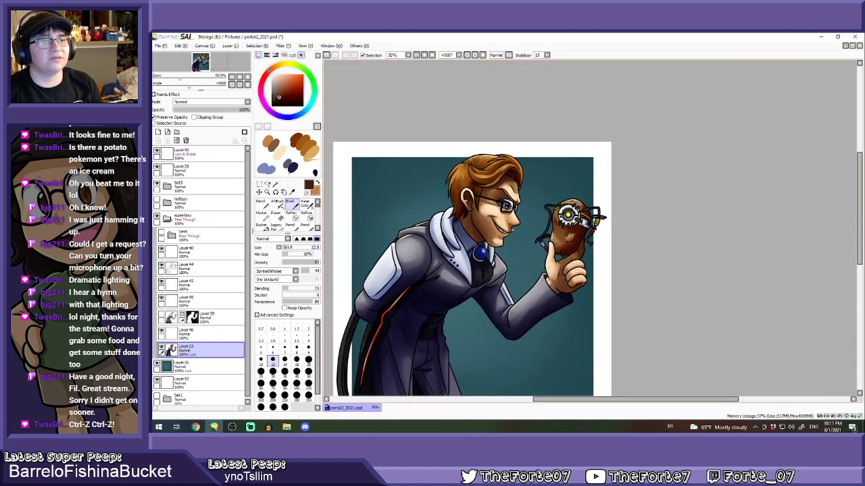
{"action": "scroll", "coordinate": [511, 232], "scroll_direction": "up", "scroll_amount": 2}
{"action": "scroll", "coordinate": [511, 231], "scroll_direction": "up", "scroll_amount": 3}
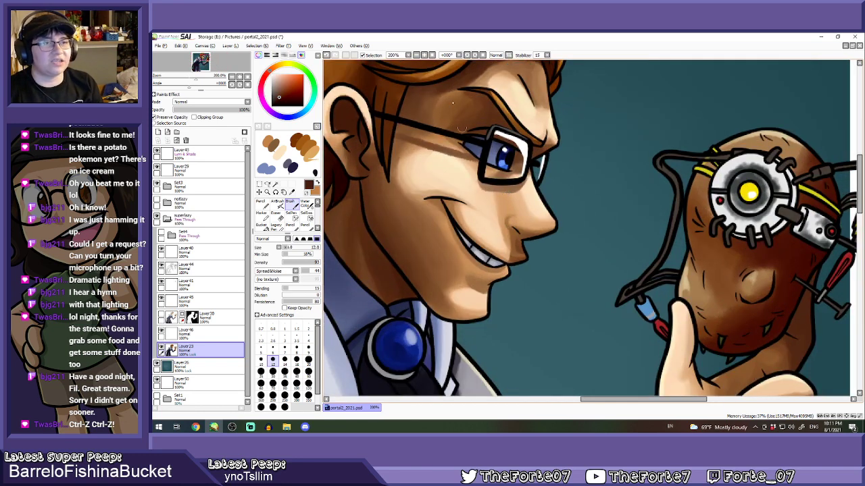
Soften the glasses shadow below the lens with the size 12 Brush at blending 52, using brown sampled from the face shading
{"action": "right_click", "coordinate": [435, 80]}
{"action": "left_click", "coordinate": [279, 102]}
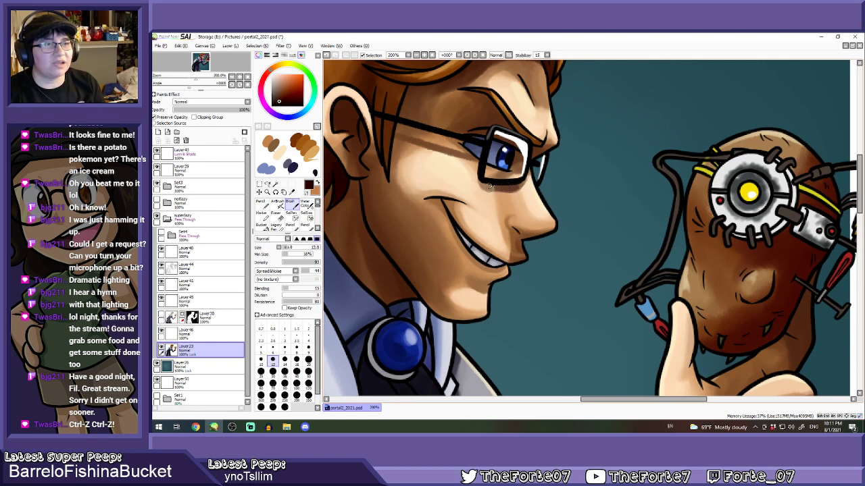
{"action": "left_click", "coordinate": [489, 188], "text": "alt"}
{"action": "left_click", "coordinate": [280, 84]}
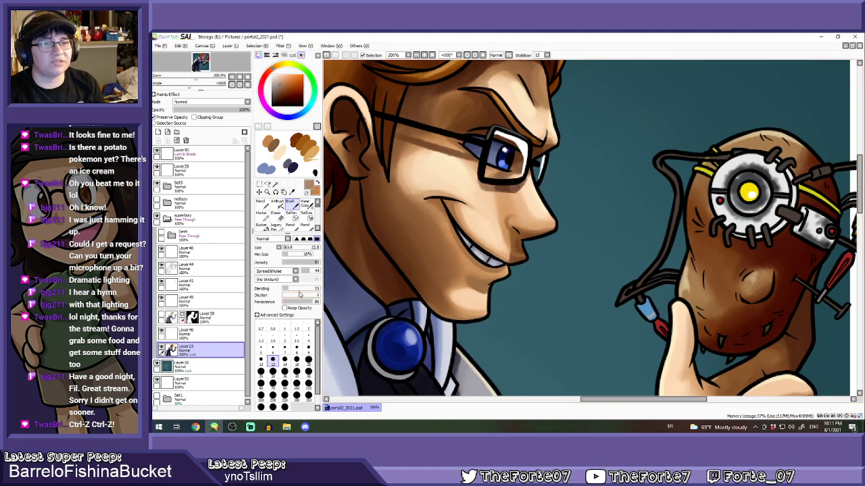
{"action": "left_click", "coordinate": [301, 288]}
{"action": "left_click", "coordinate": [302, 262]}
{"action": "scroll", "coordinate": [513, 189], "scroll_direction": "up", "scroll_amount": 2}
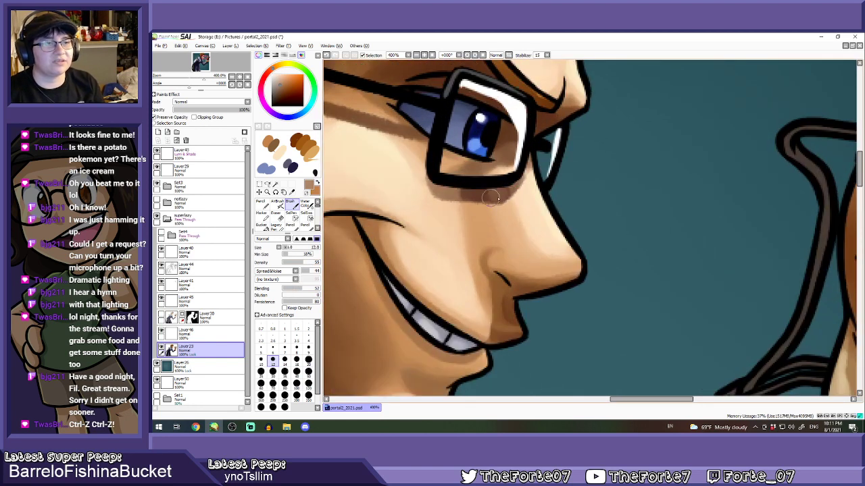
{"action": "right_click", "coordinate": [476, 197]}
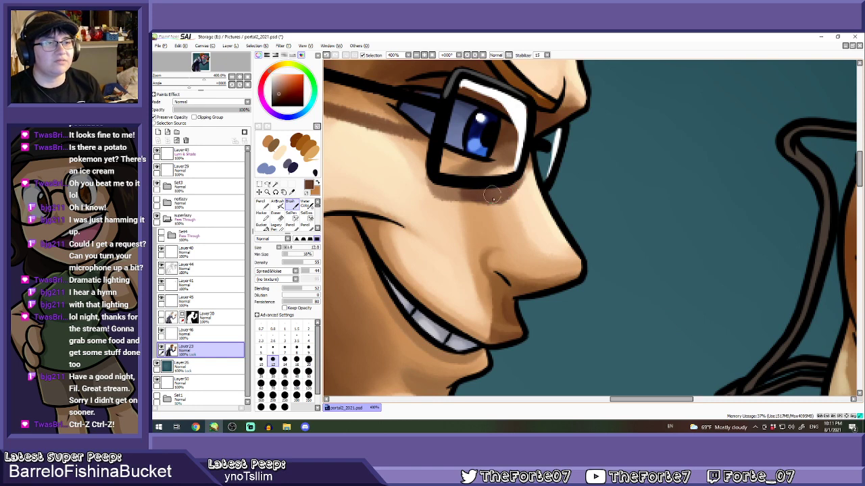
Refine the lower edge of the lens shadow with a size 7 Brush at blending 22 and density 74 in sampled skin tan
{"action": "right_click", "coordinate": [497, 206]}
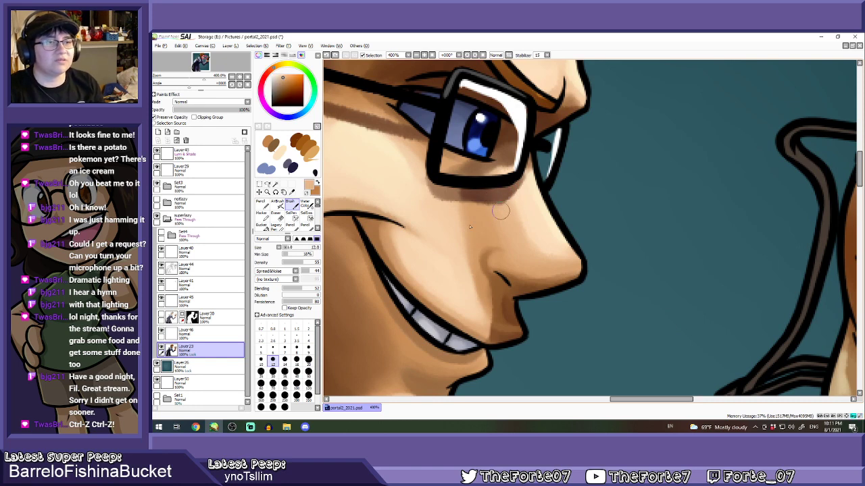
{"action": "left_click", "coordinate": [284, 348]}
{"action": "left_click", "coordinate": [290, 288]}
{"action": "left_click", "coordinate": [310, 263]}
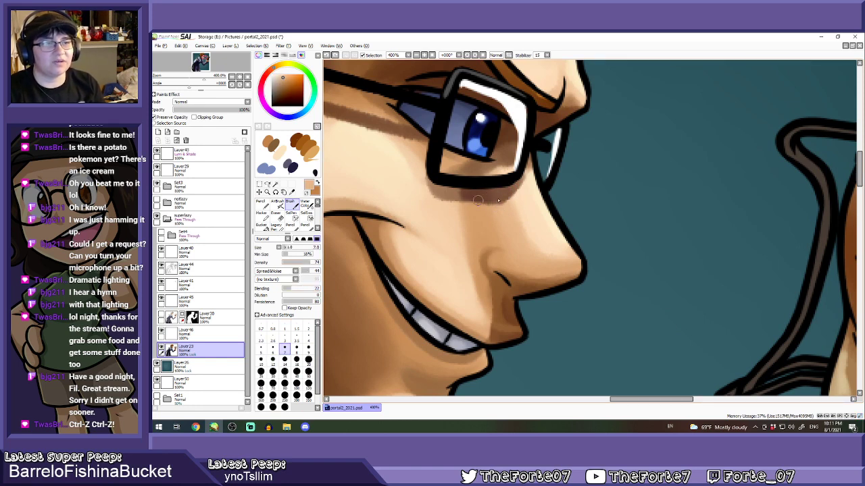
{"action": "right_click", "coordinate": [494, 206]}
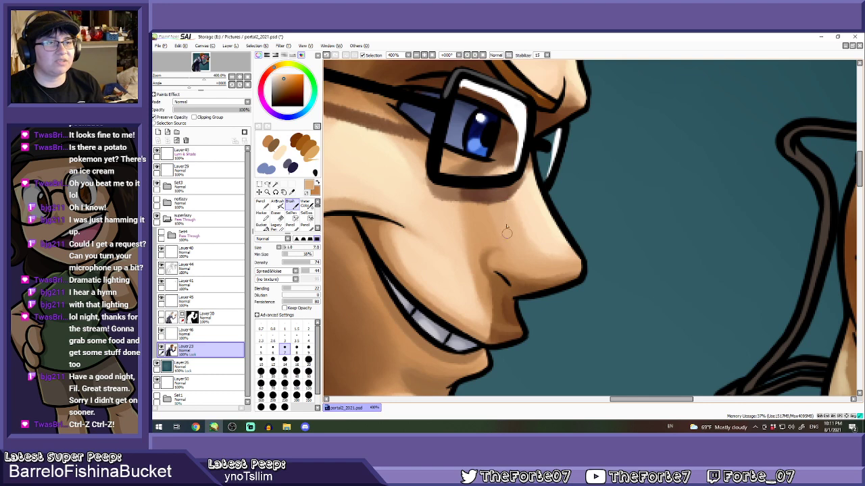
Check the refined shadow on the whole figure and save portal2_2021.psd
{"action": "key", "text": "ctrl+0"}
{"action": "scroll", "coordinate": [492, 213], "scroll_direction": "down", "scroll_amount": 2}
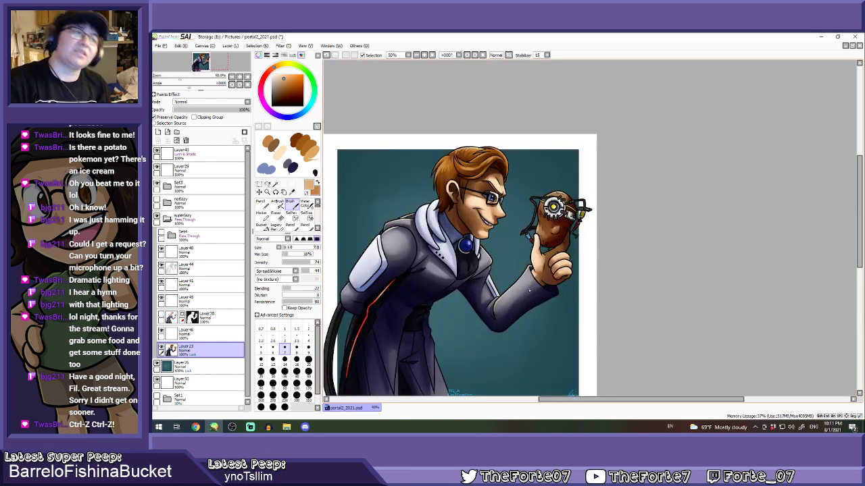
{"action": "key", "text": "ctrl+s"}
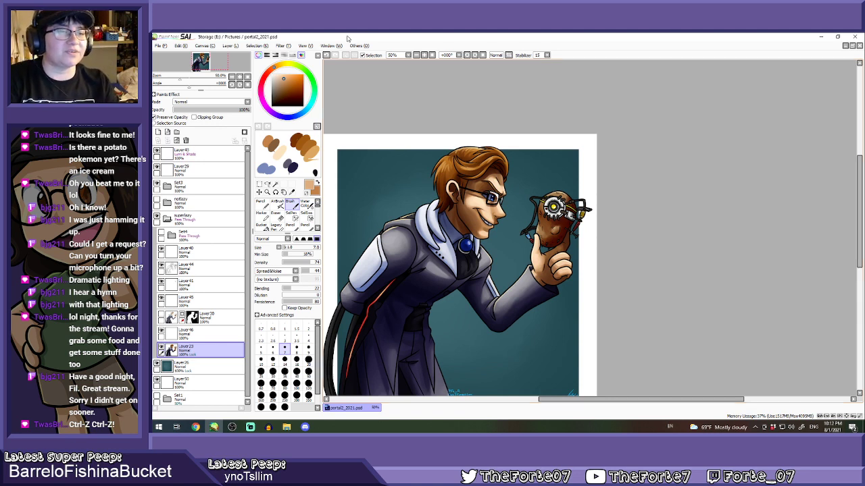
{"action": "scroll", "coordinate": [564, 272], "scroll_direction": "down", "scroll_amount": 4}
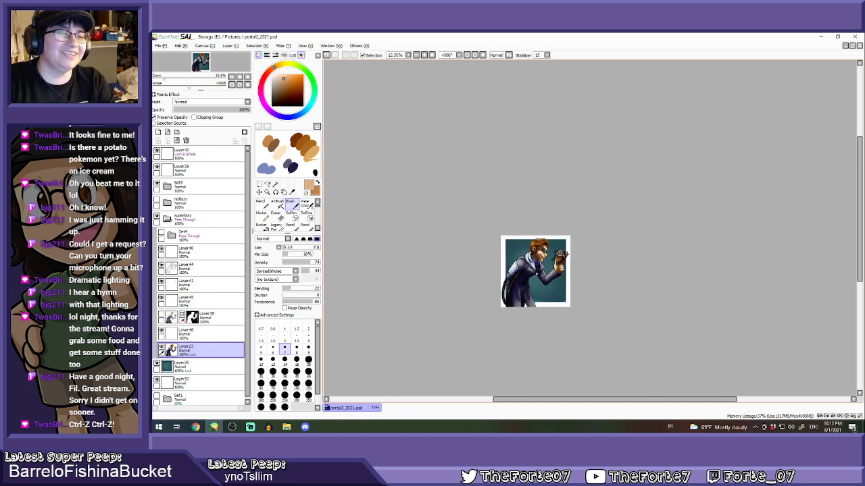
{"action": "scroll", "coordinate": [519, 266], "scroll_direction": "up", "scroll_amount": 4}
{"action": "scroll", "coordinate": [620, 294], "scroll_direction": "down", "scroll_amount": 4}
{"action": "scroll", "coordinate": [653, 329], "scroll_direction": "up", "scroll_amount": 4}
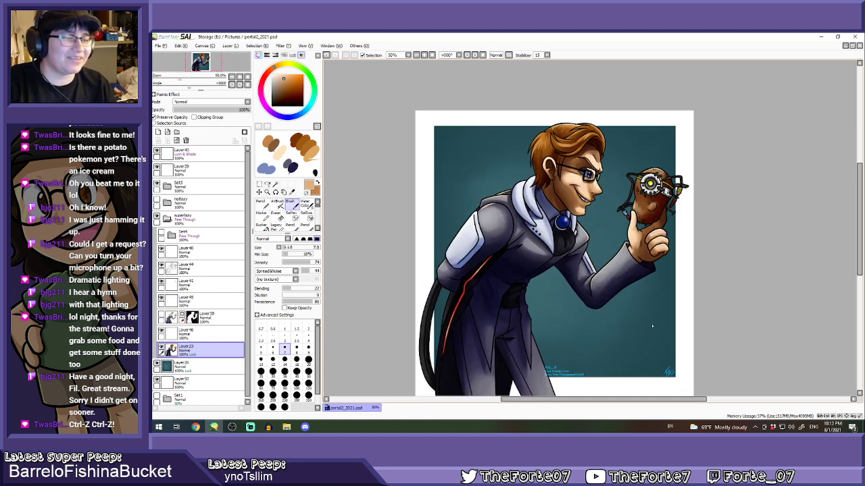